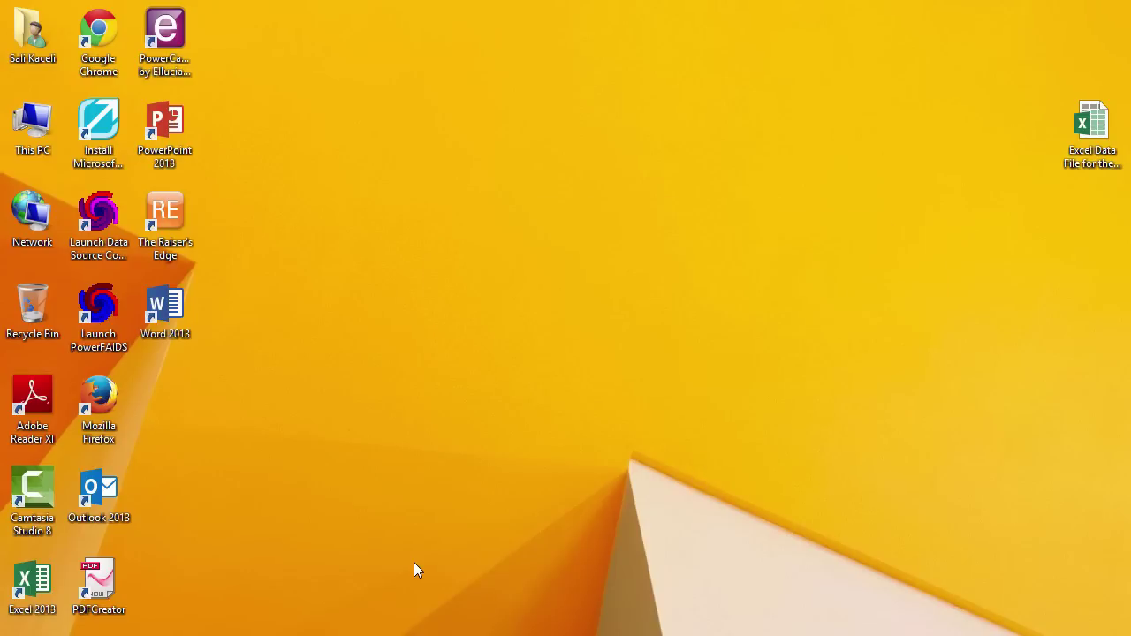
# Look over the commands that can be shown on the Quick Access Toolbar.
pyautogui.click(413, 563)
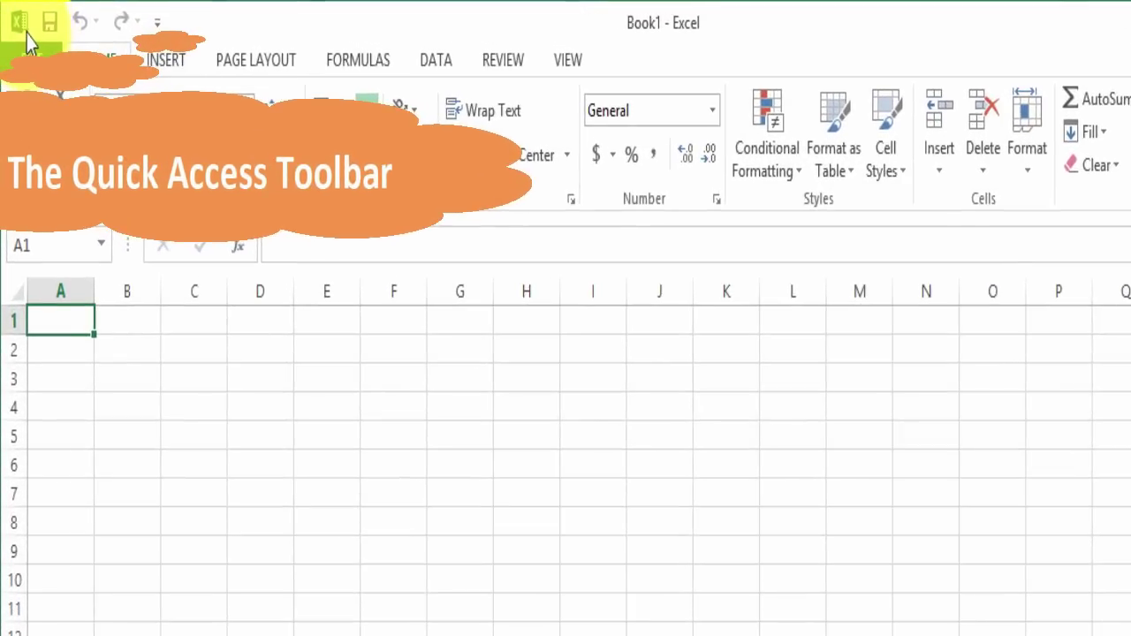
pyautogui.click(157, 24)
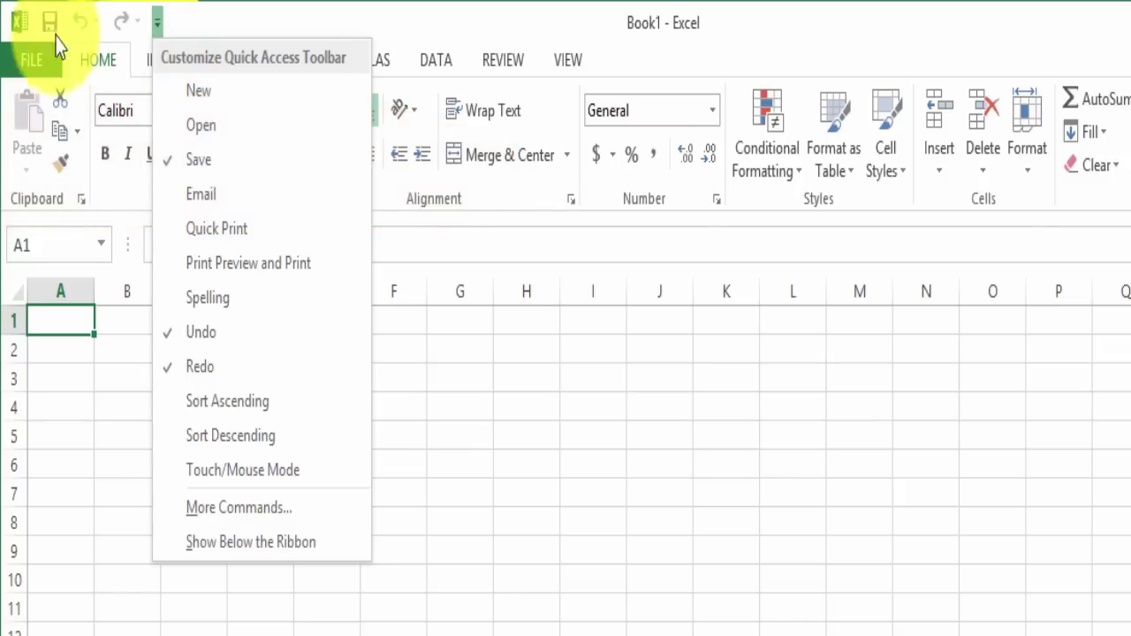
pyautogui.click(260, 32)
# Add the Insert Bar Chart command to the Quick Access Toolbar.
pyautogui.click(169, 63)
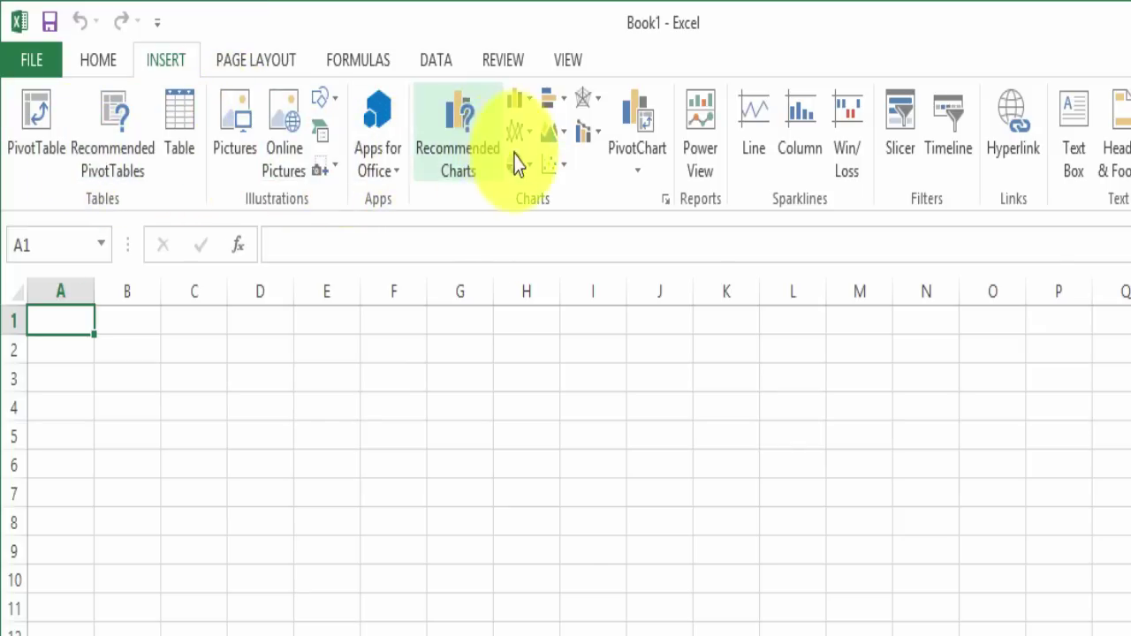
pyautogui.rightClick(549, 110)
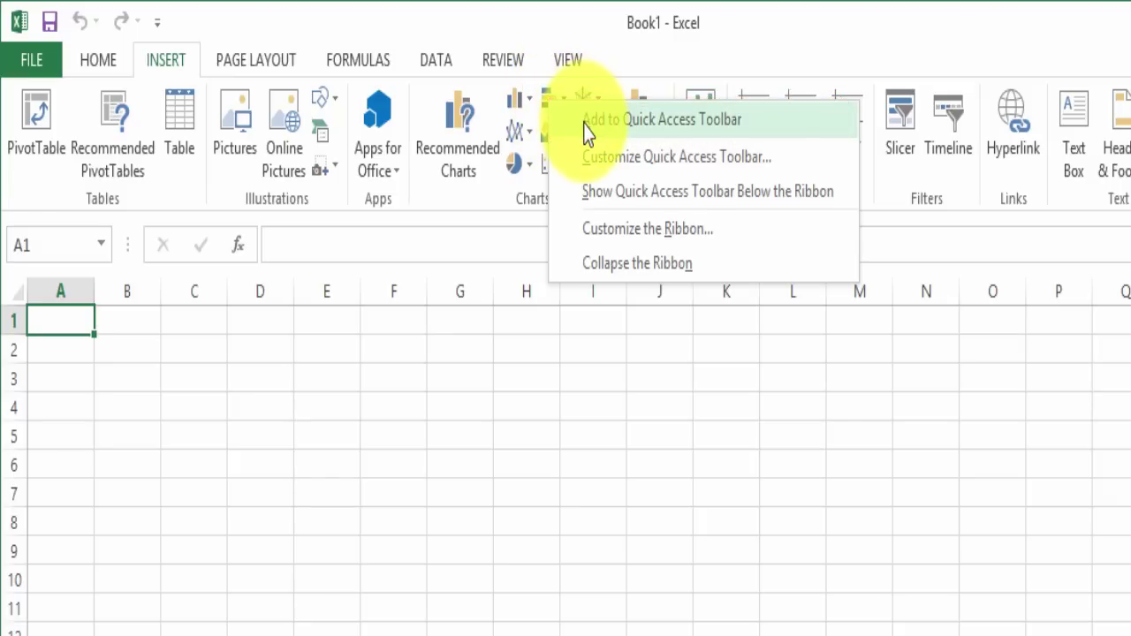
pyautogui.click(585, 123)
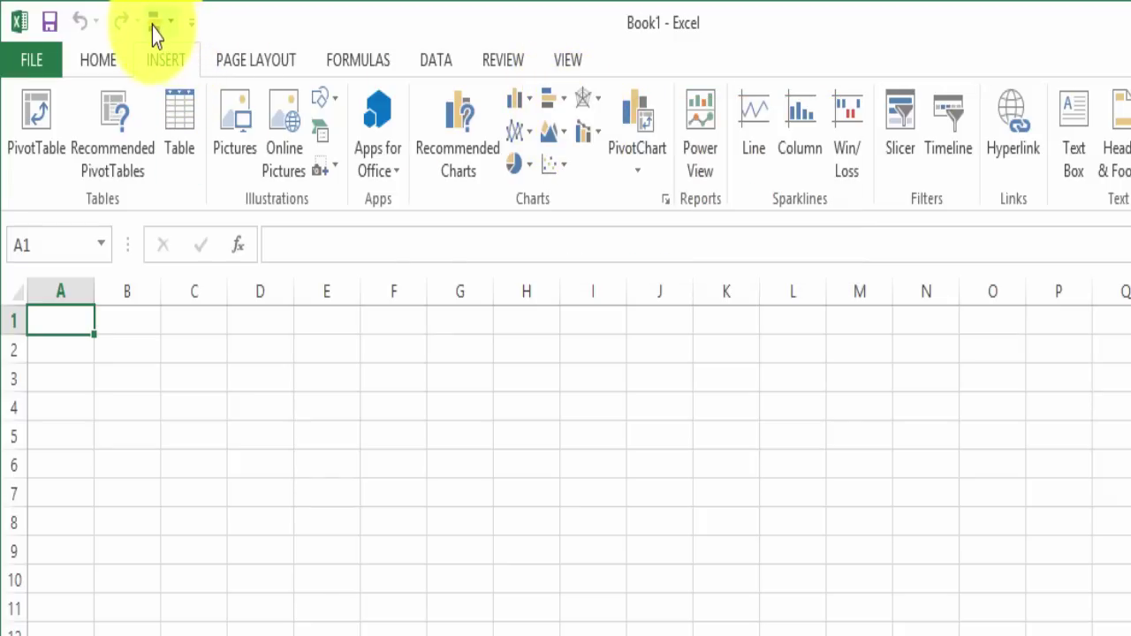
# Remove the Insert Bar Chart command from the Quick Access Toolbar.
pyautogui.click(109, 59)
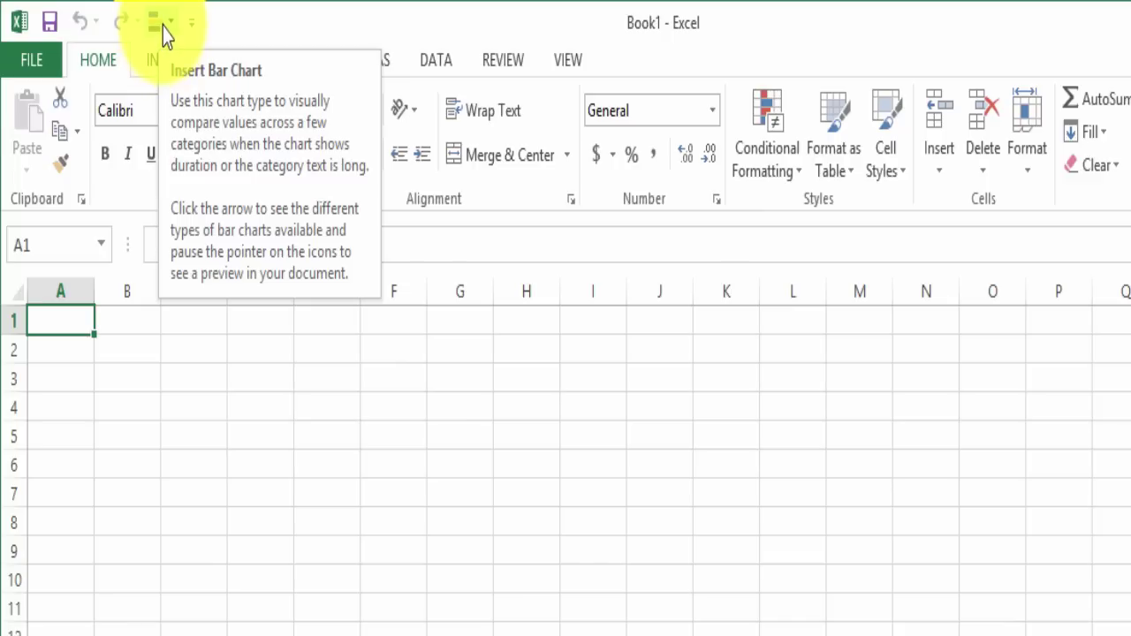
pyautogui.rightClick(161, 35)
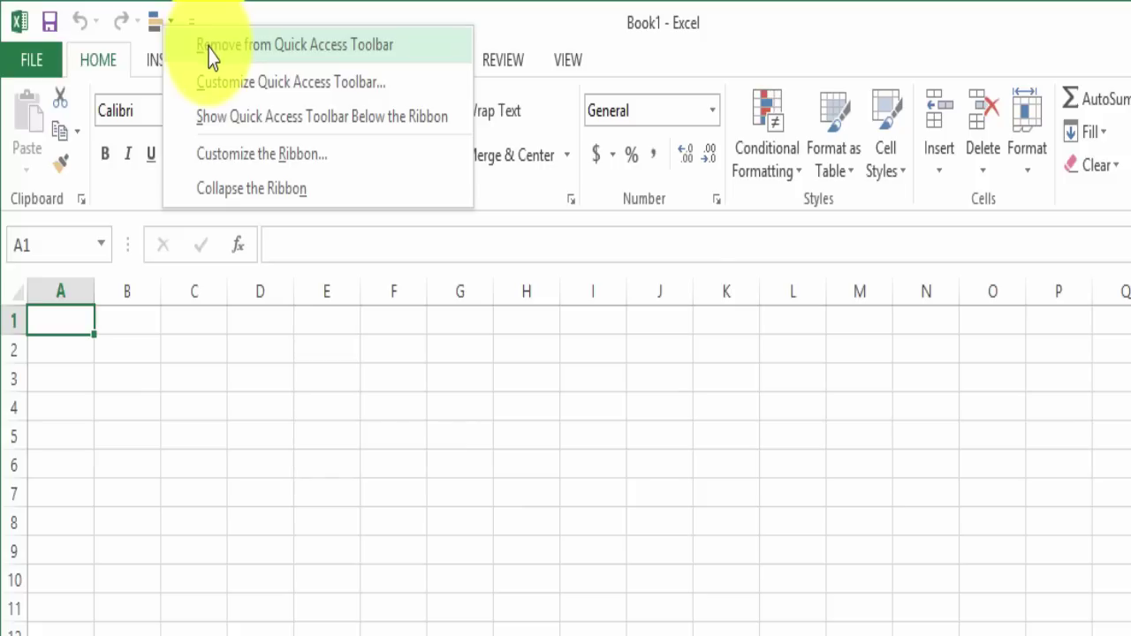
pyautogui.click(209, 50)
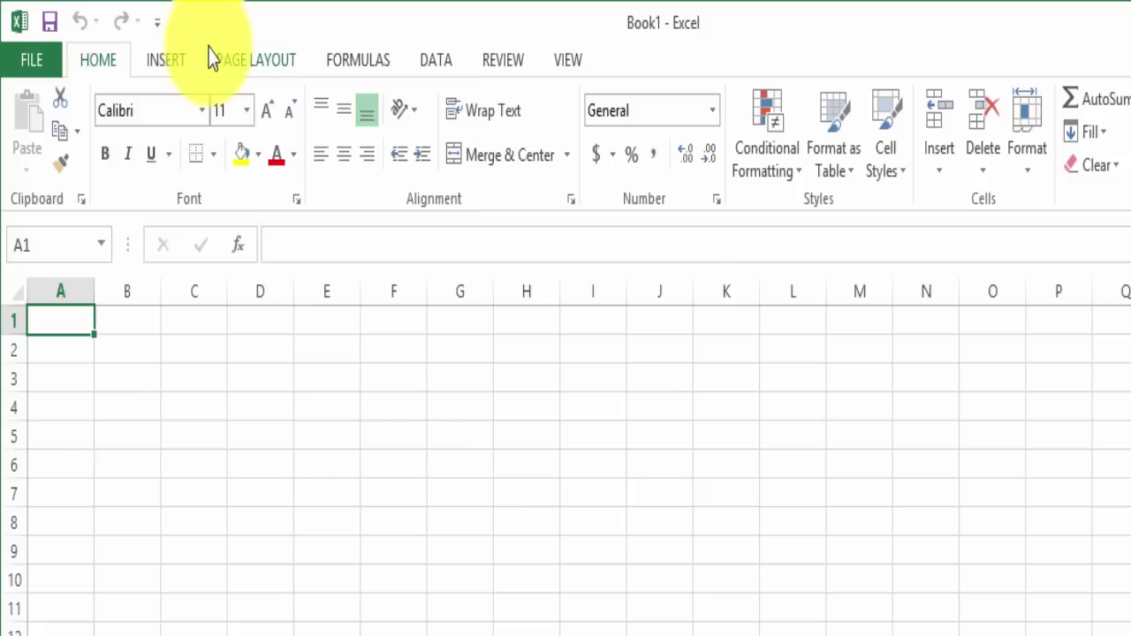
# Review the workbook's file management pages: Info, New, Open, Save As, Print and Account.
pyautogui.click(36, 62)
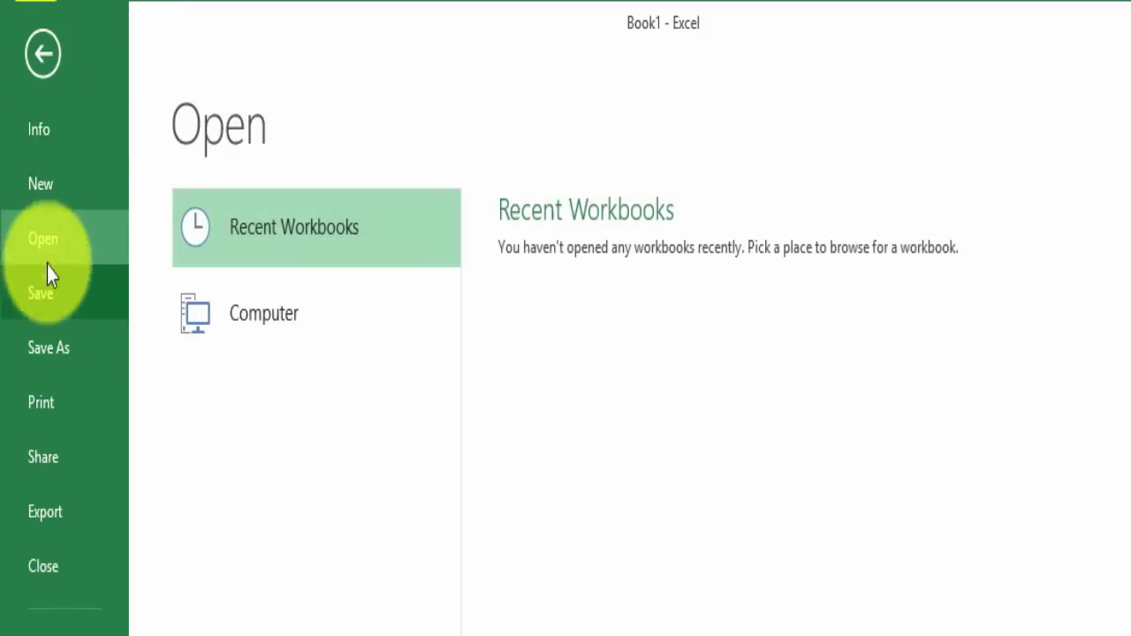
pyautogui.click(40, 142)
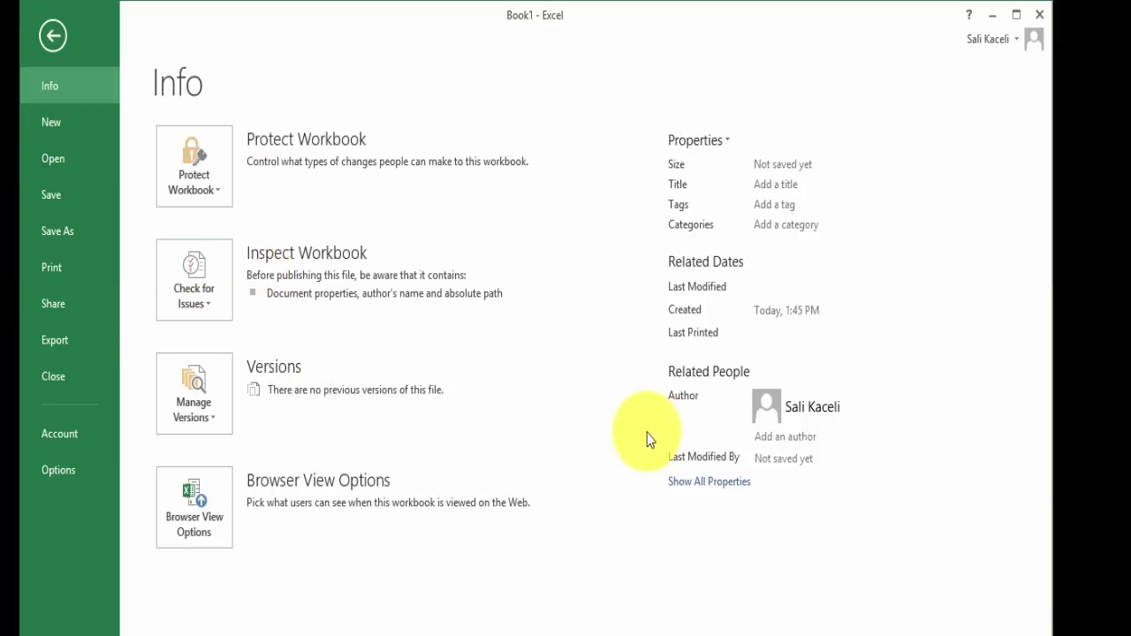
pyautogui.click(62, 130)
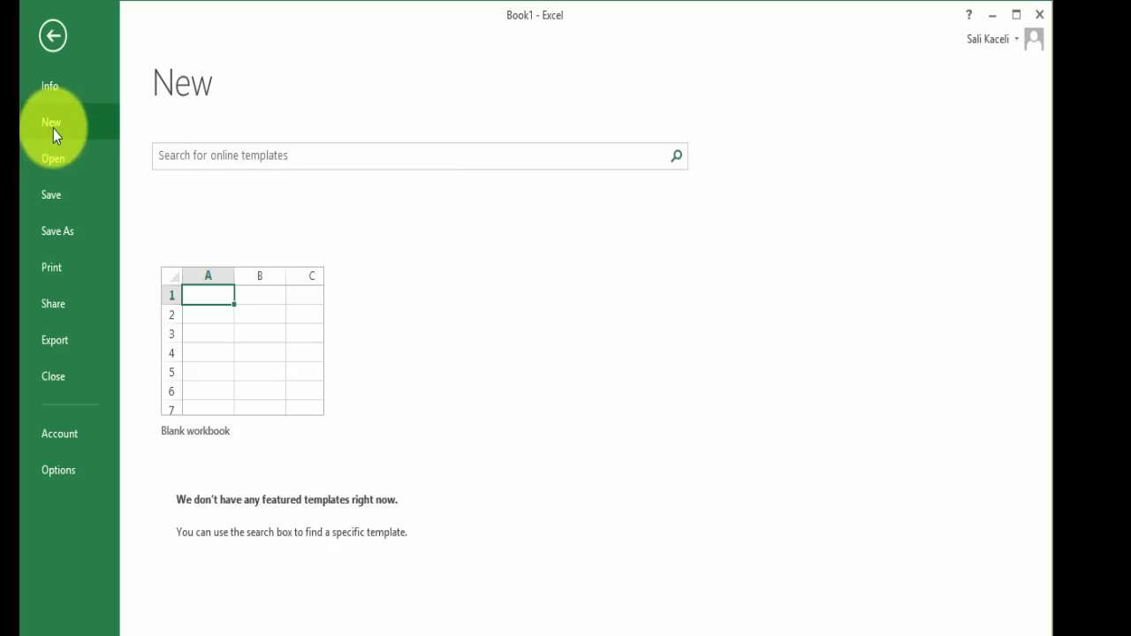
pyautogui.click(51, 162)
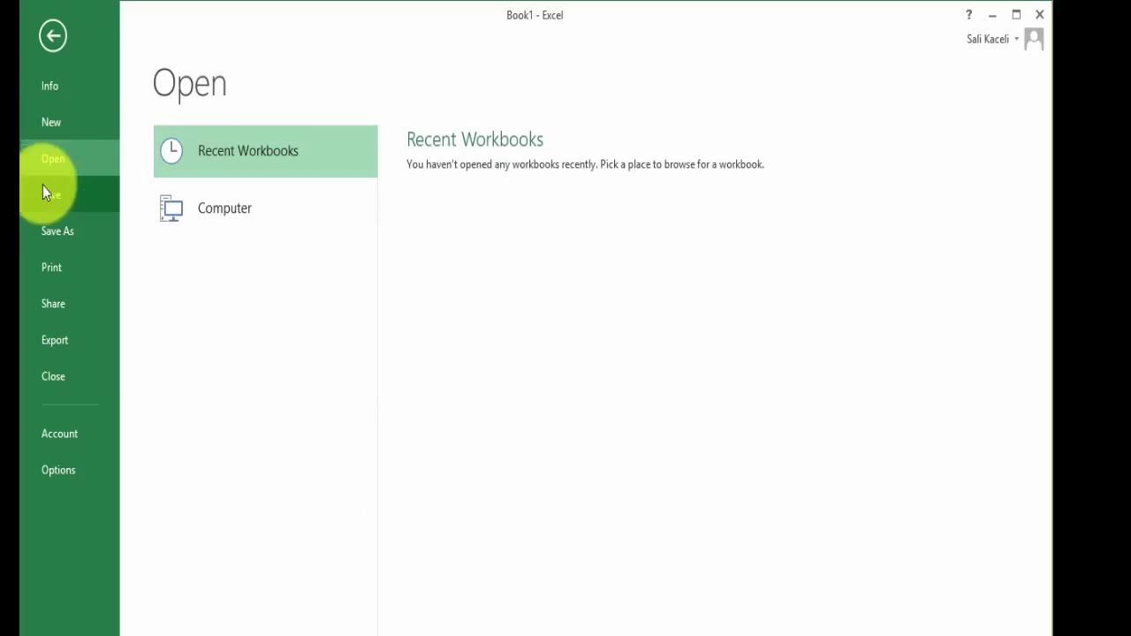
pyautogui.click(55, 198)
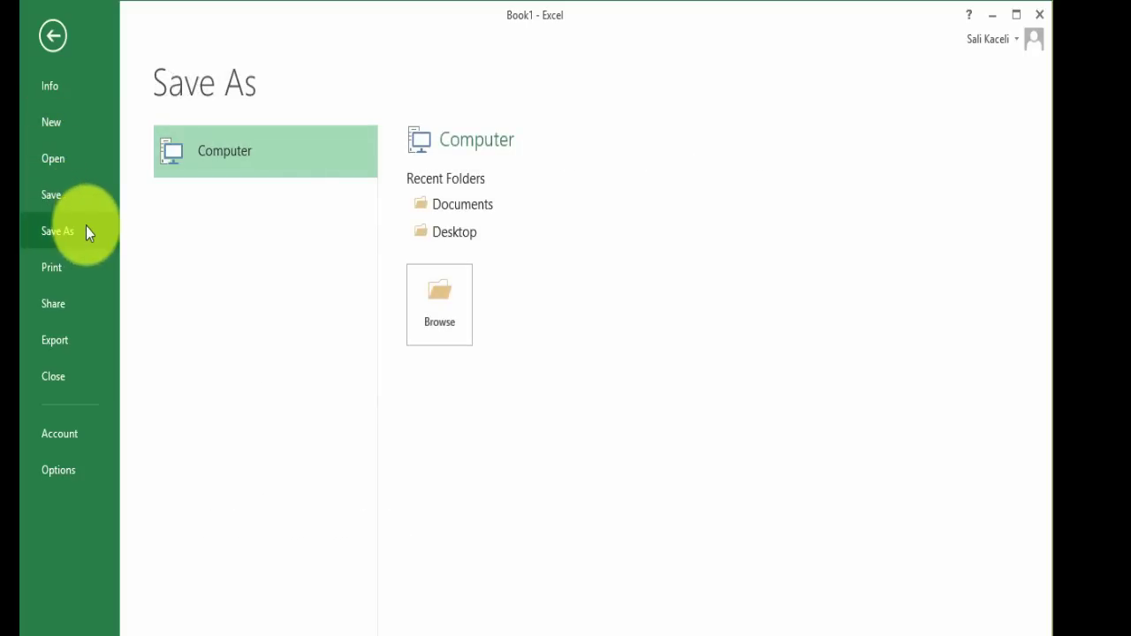
pyautogui.click(60, 271)
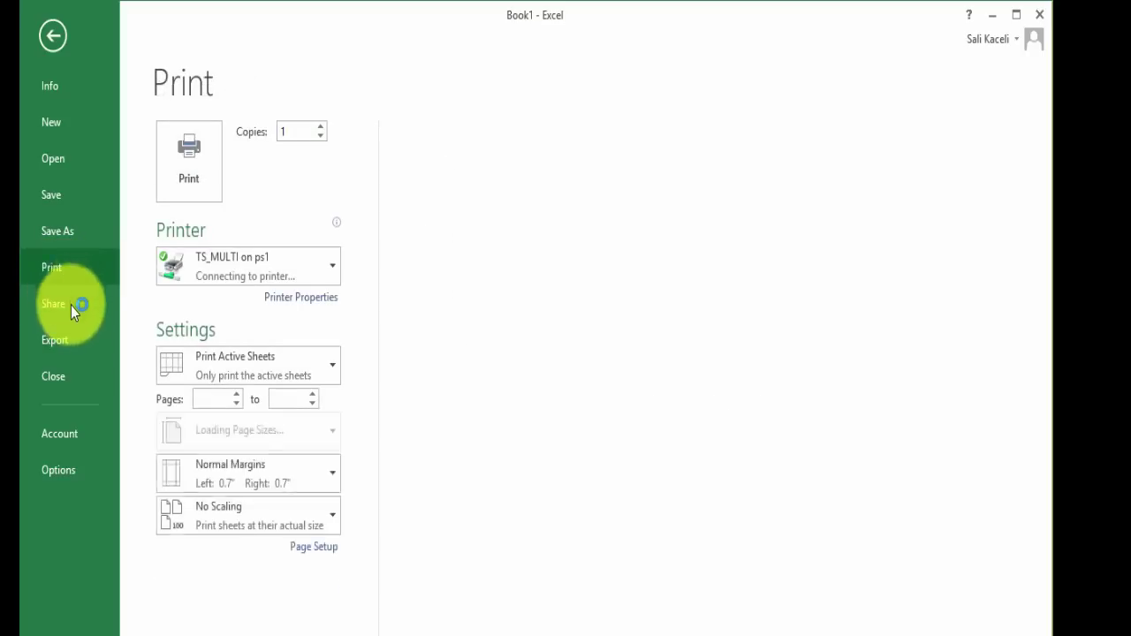
pyautogui.click(70, 438)
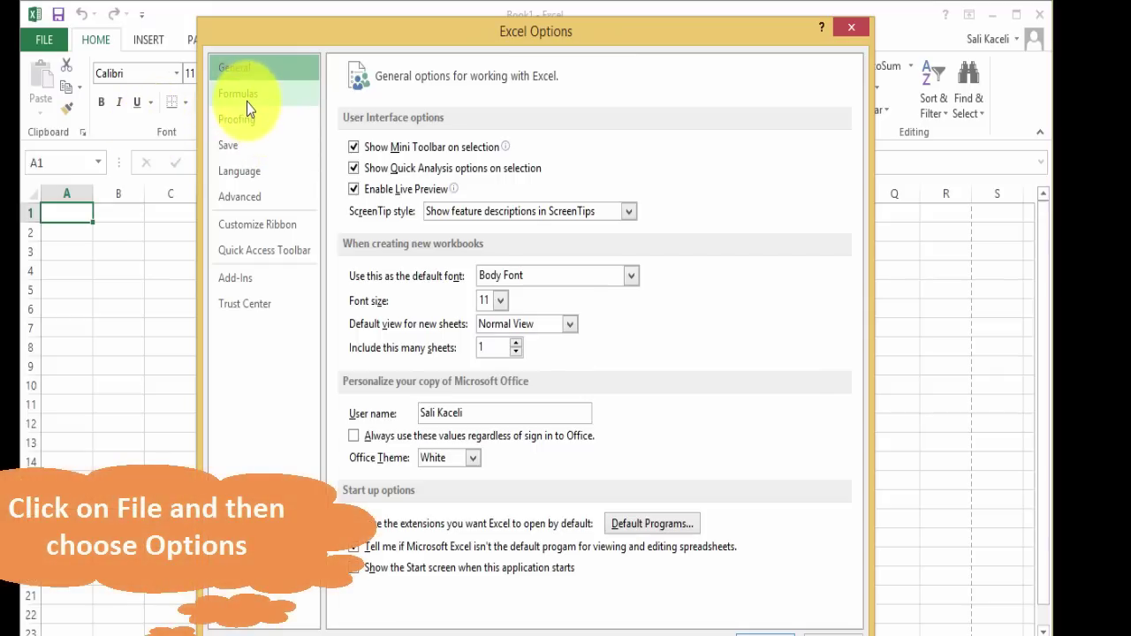
# Examine the General, Formulas and Save categories of the Excel Options.
pyautogui.click(247, 102)
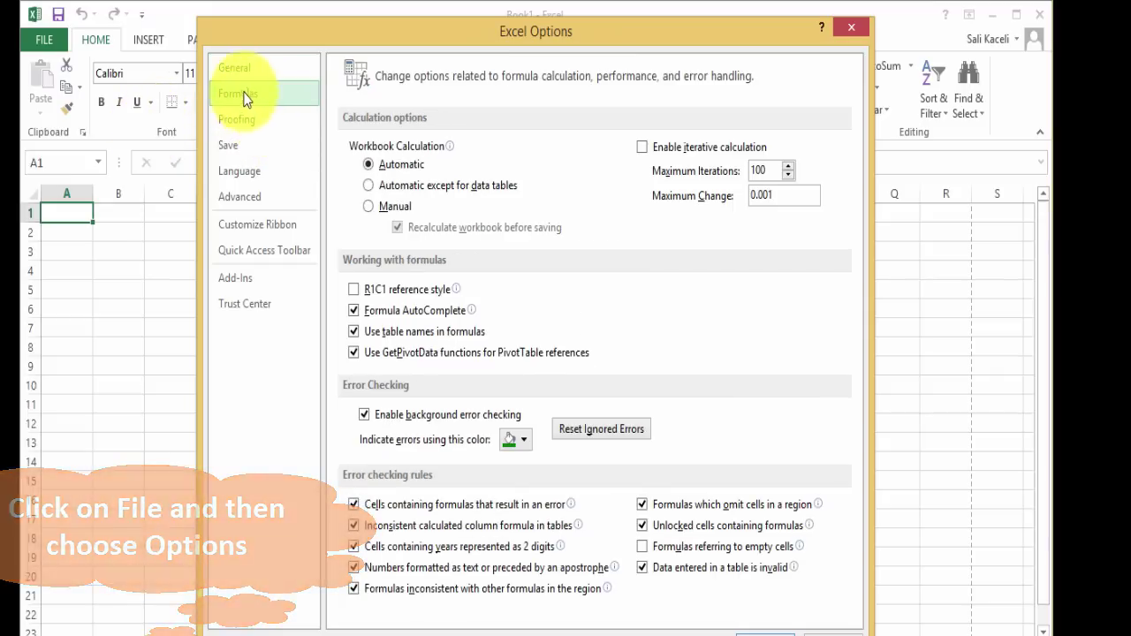
pyautogui.click(250, 72)
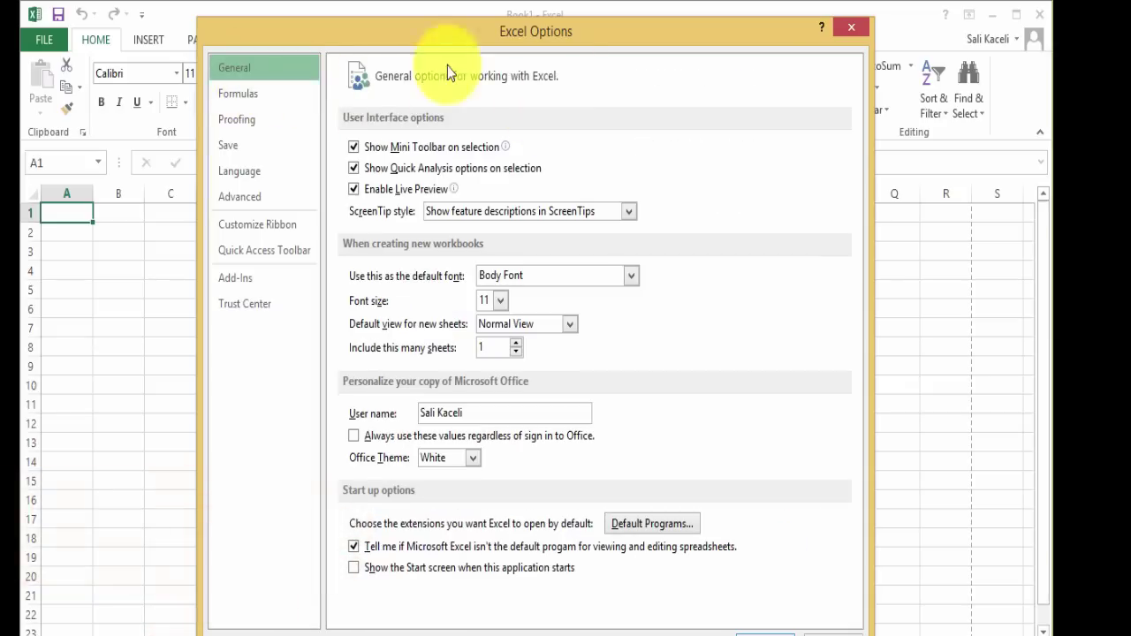
pyautogui.click(227, 94)
pyautogui.click(229, 152)
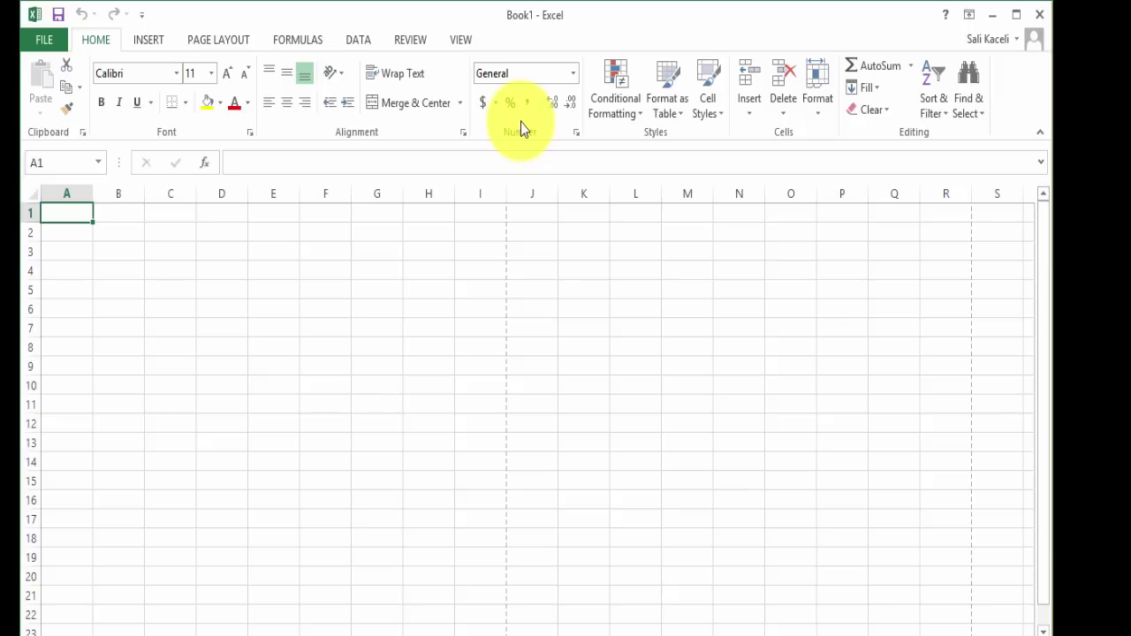
pyautogui.press('alt')
pyautogui.press('Right')
pyautogui.press('Down')
pyautogui.press('Right')
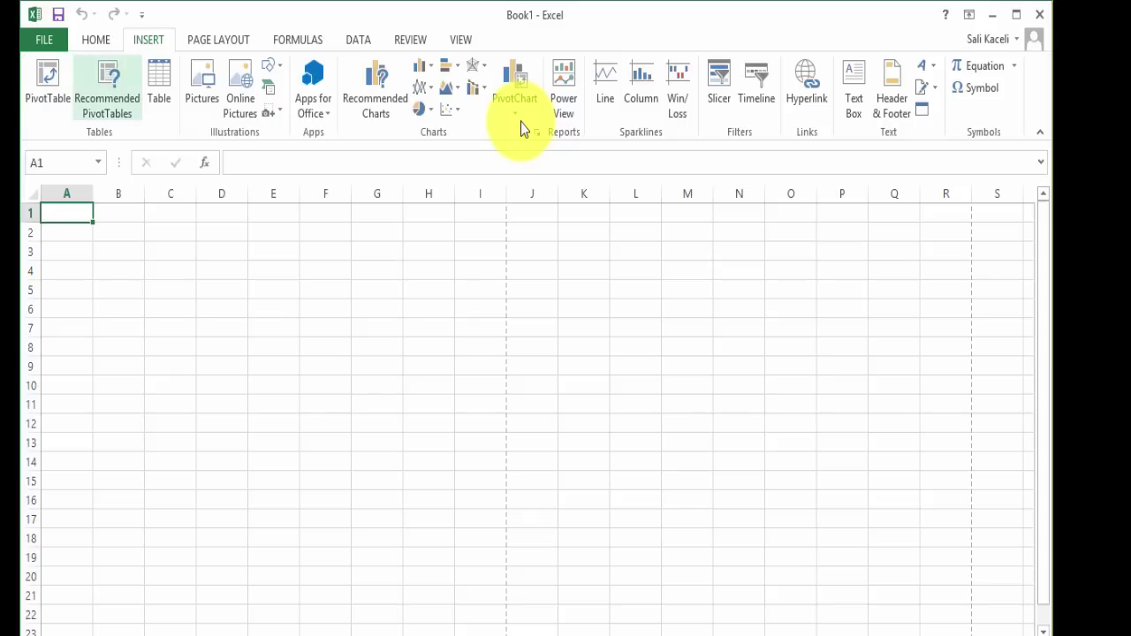
pyautogui.press('Escape')
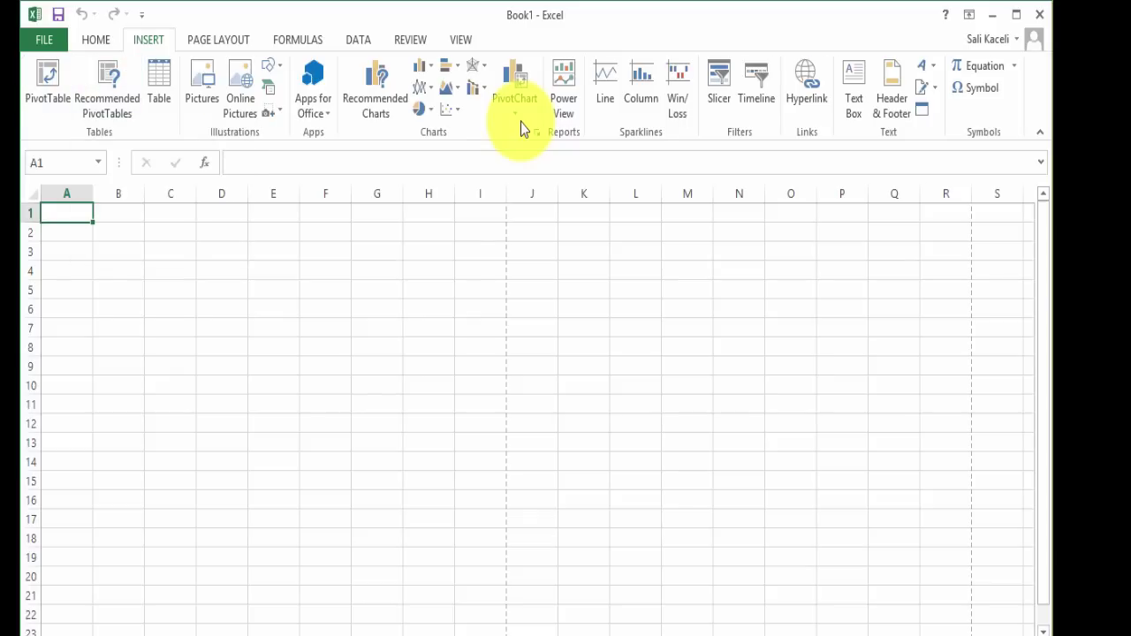
pyautogui.press('Left')
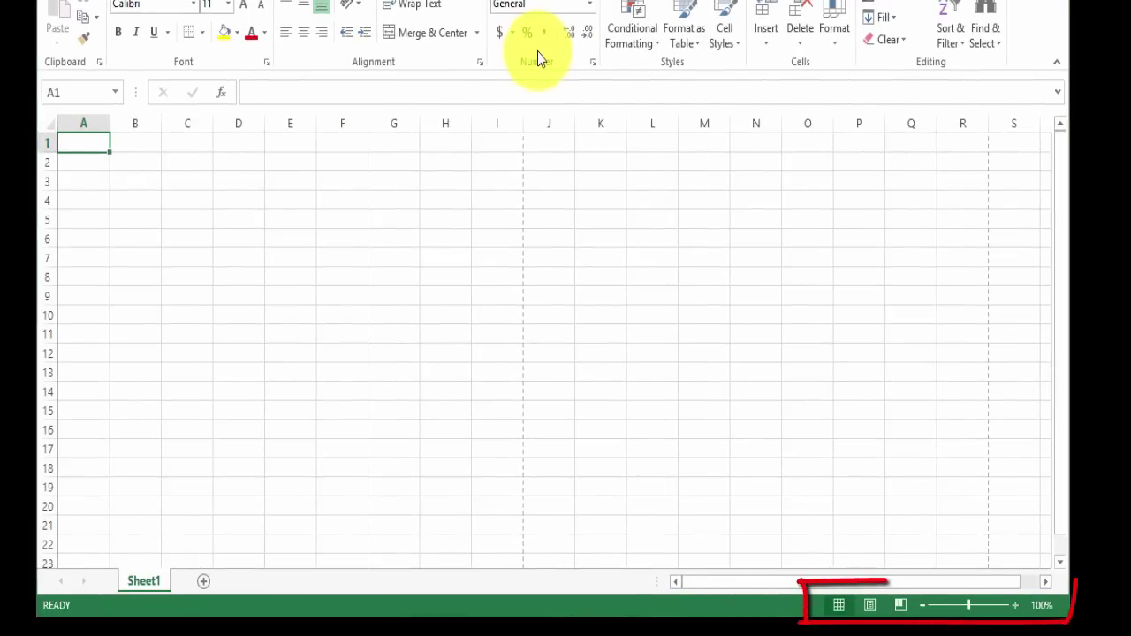
pyautogui.scroll(1, 537, 52)
pyautogui.scroll(-2, 537, 52)
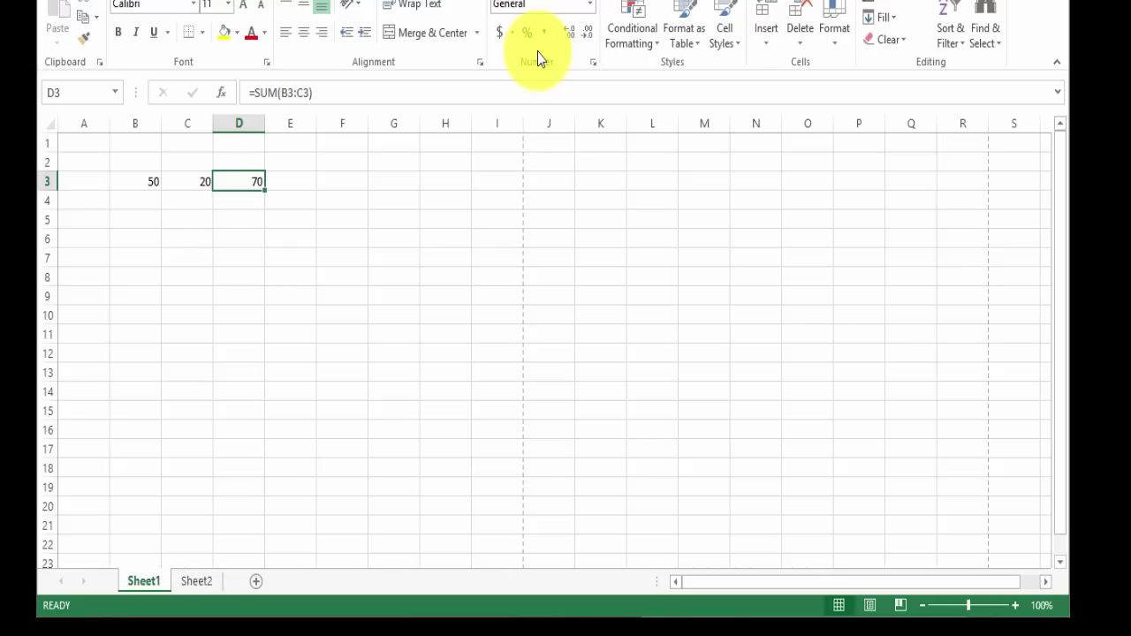
# Rename the worksheet Sheet1 as Week1.
pyautogui.rightClick(152, 581)
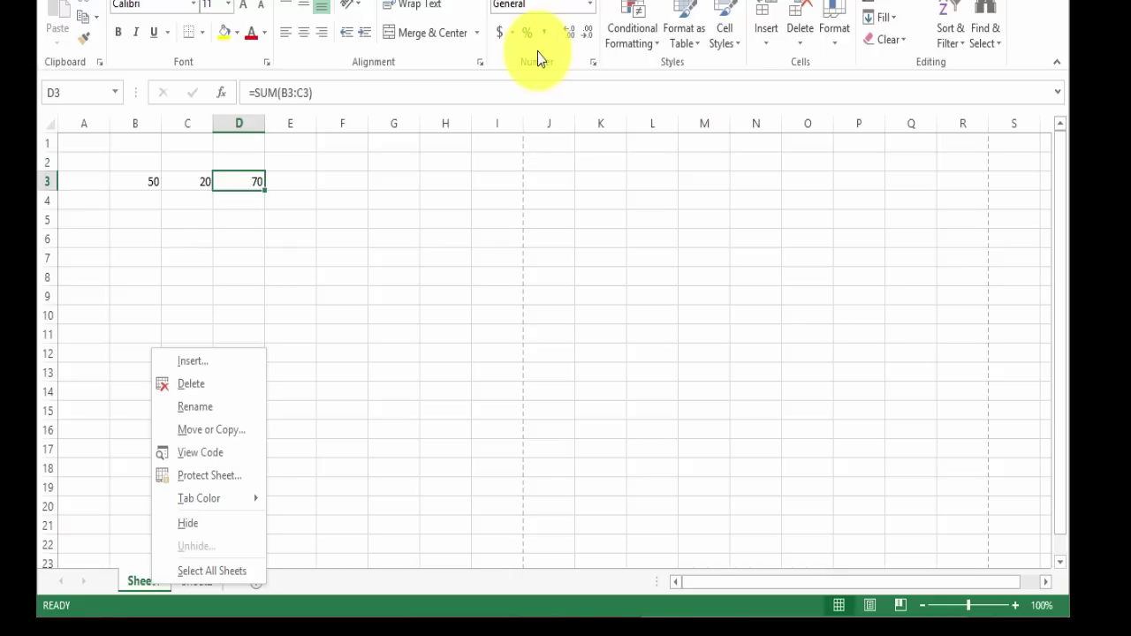
pyautogui.press('Up')
pyautogui.press('Return')
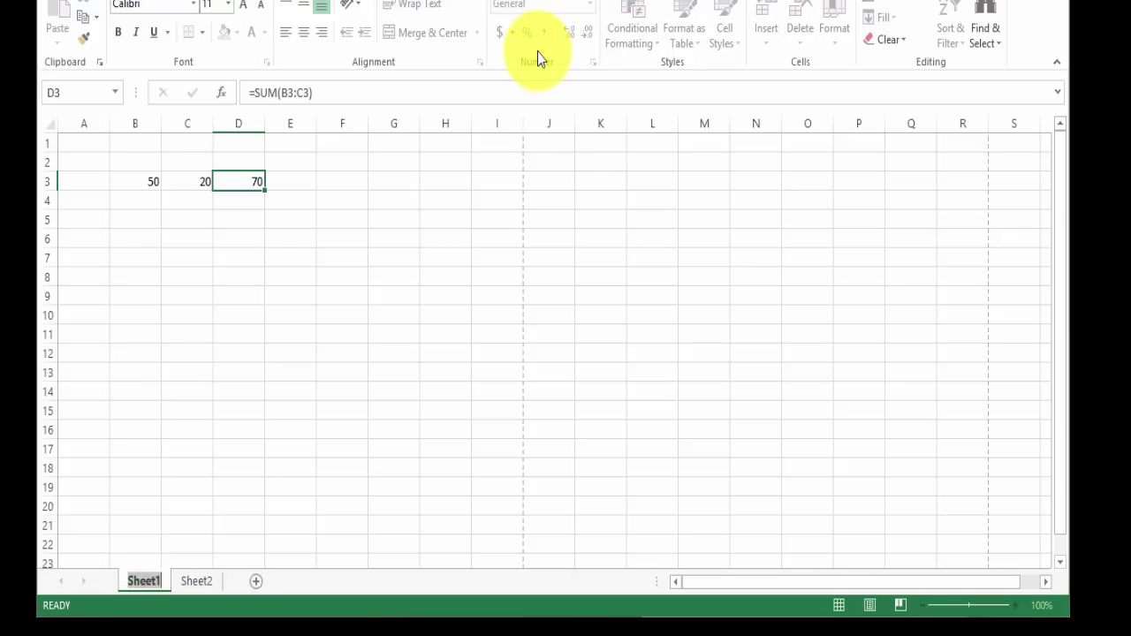
pyautogui.write('Week1')
# Rename the worksheet Sheet2 as Week 2.
pyautogui.rightClick(196, 581)
pyautogui.click(222, 404)
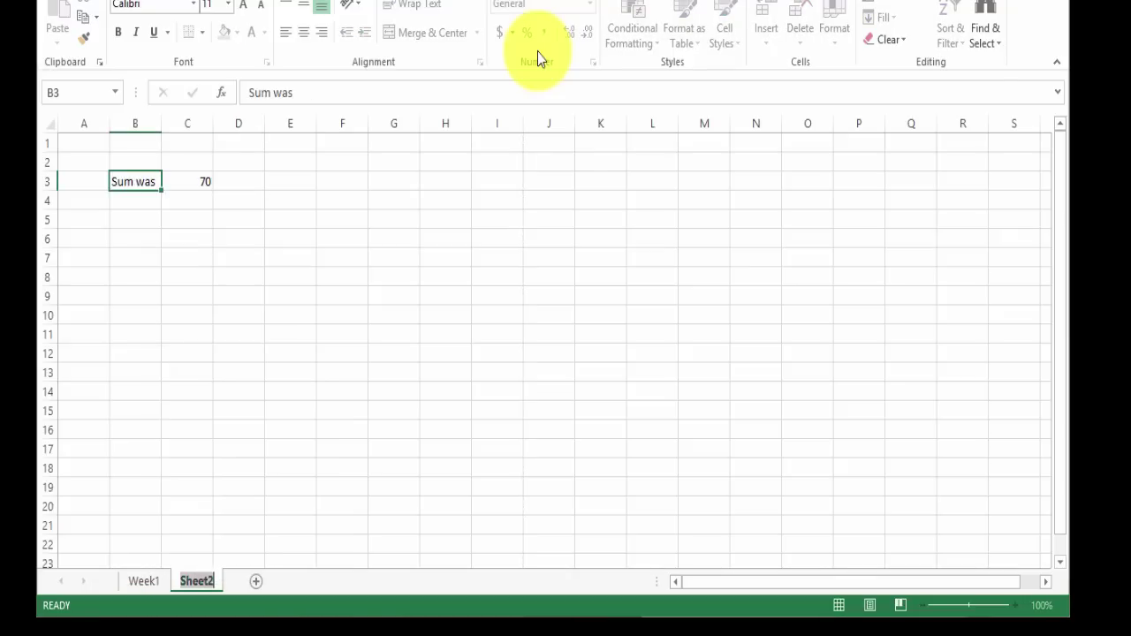
pyautogui.write('Week 2')
pyautogui.press('Return')
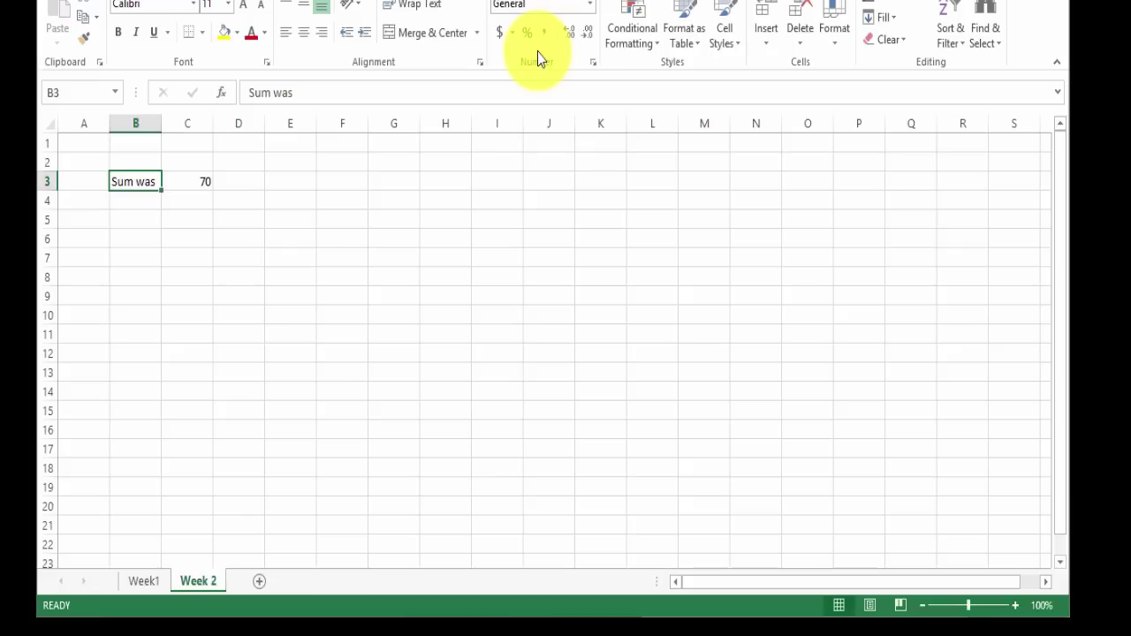
# Set the tab color of the Week 2 worksheet to the standard red.
pyautogui.hotkey('shift', 'F10')
pyautogui.press('Up')
pyautogui.press('Up')
pyautogui.press('Up')
pyautogui.press('Right')
pyautogui.press('Down')
pyautogui.press('Down')
pyautogui.press('Right')
pyautogui.press('Left')
pyautogui.press('Down')
pyautogui.press('Down')
pyautogui.press('Down')
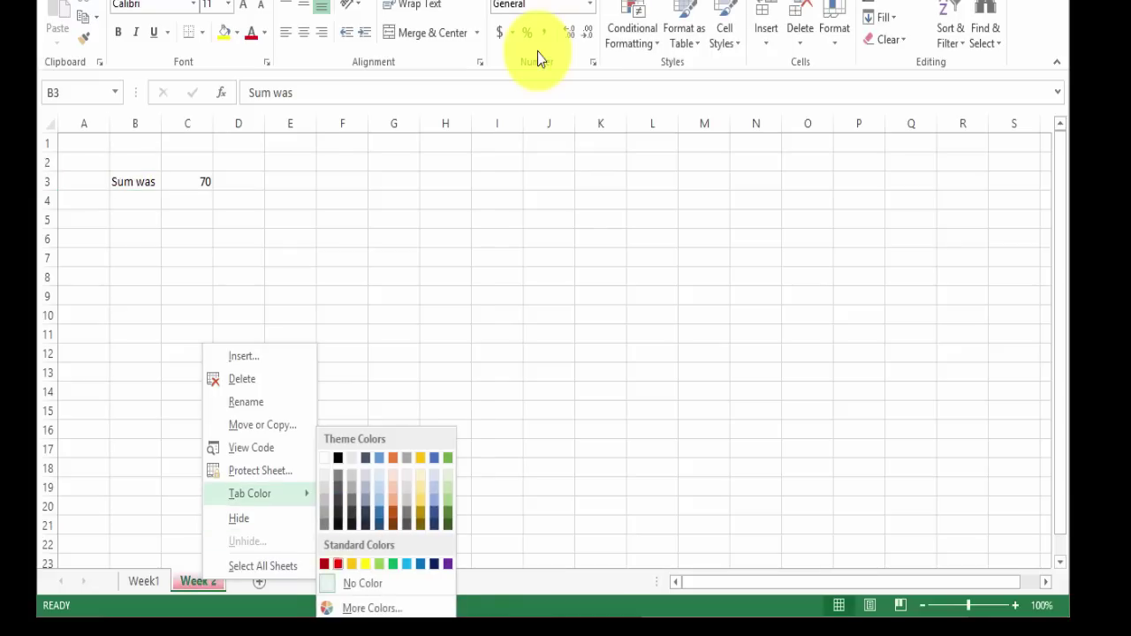
pyautogui.press('Return')
# Enter the value 50 in cell C3 of the Week1 worksheet.
pyautogui.hotkey('ctrl', 'pageup')
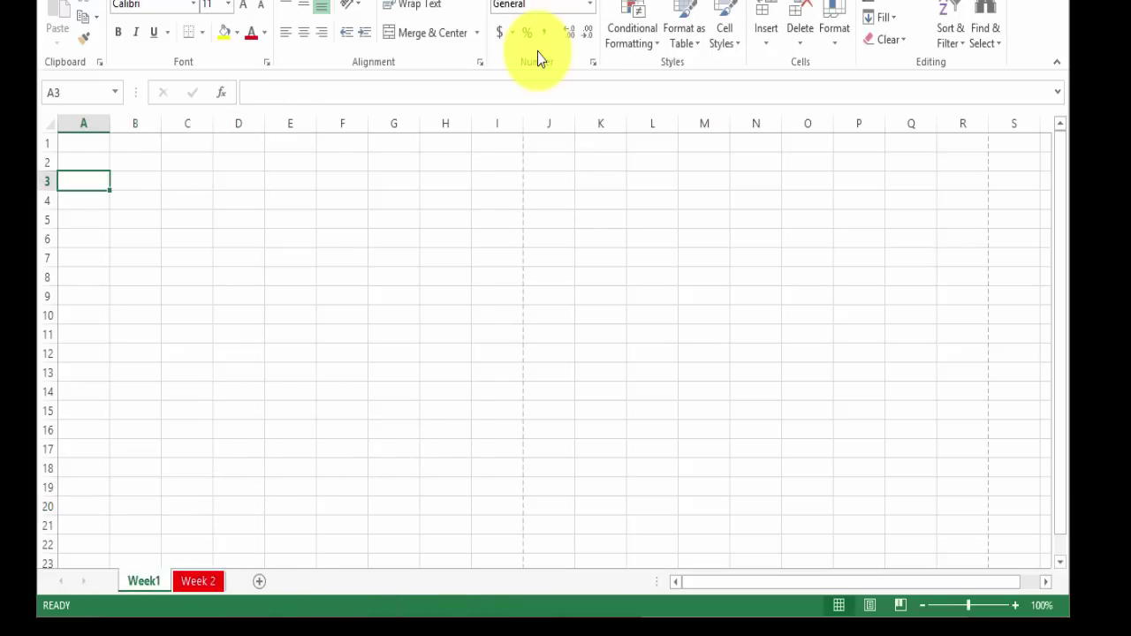
pyautogui.press('Up')
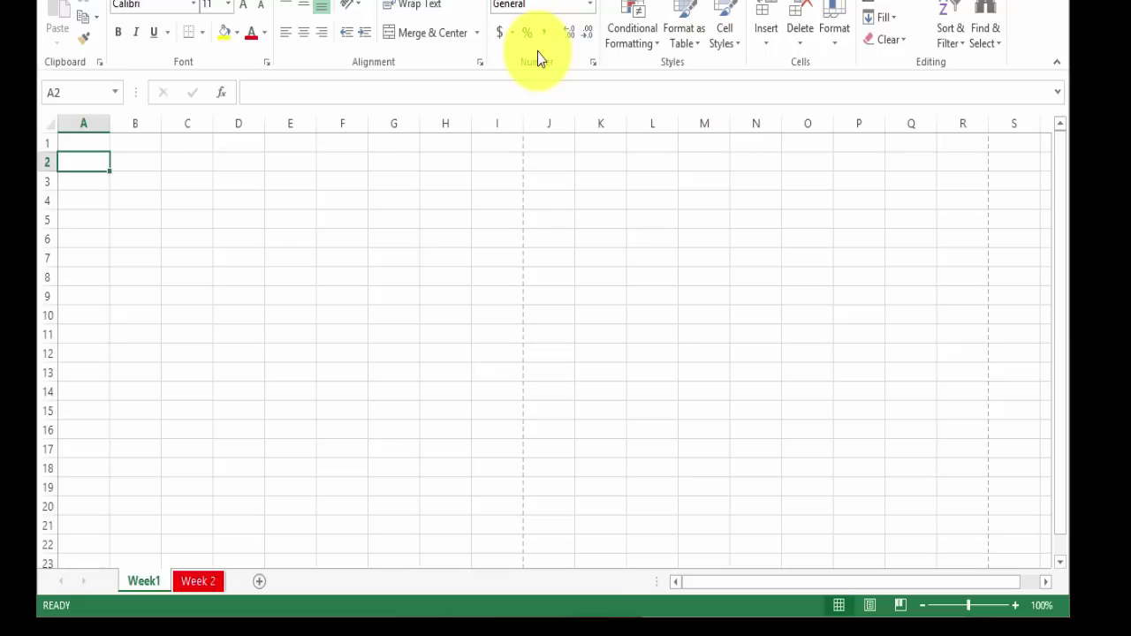
pyautogui.press('Down')
pyautogui.press('Right')
pyautogui.press('Right')
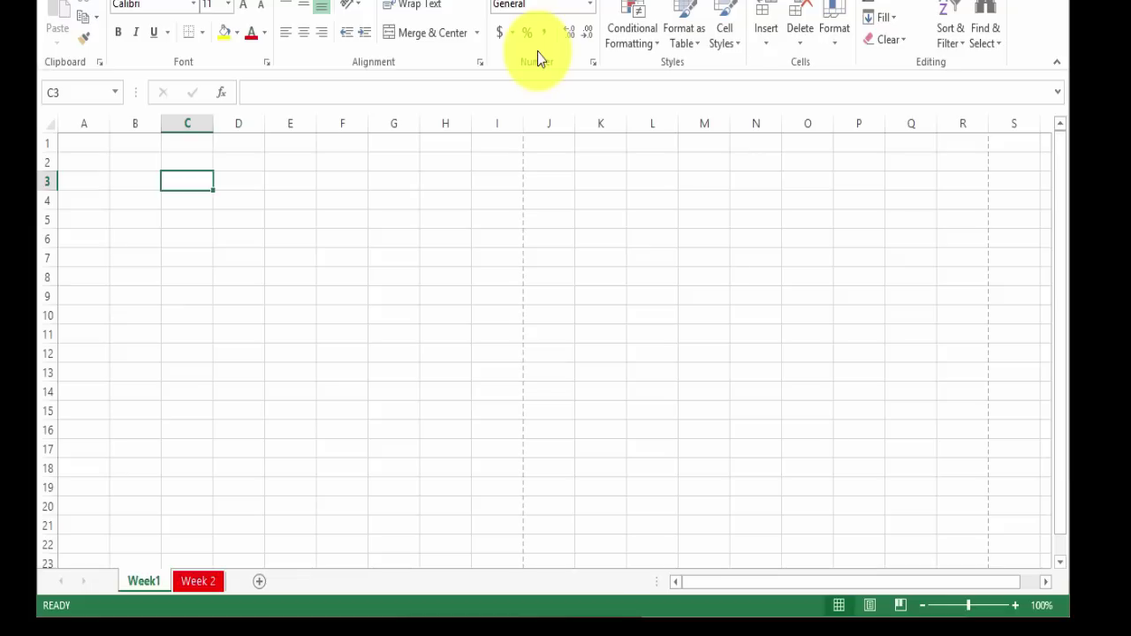
pyautogui.write('50')
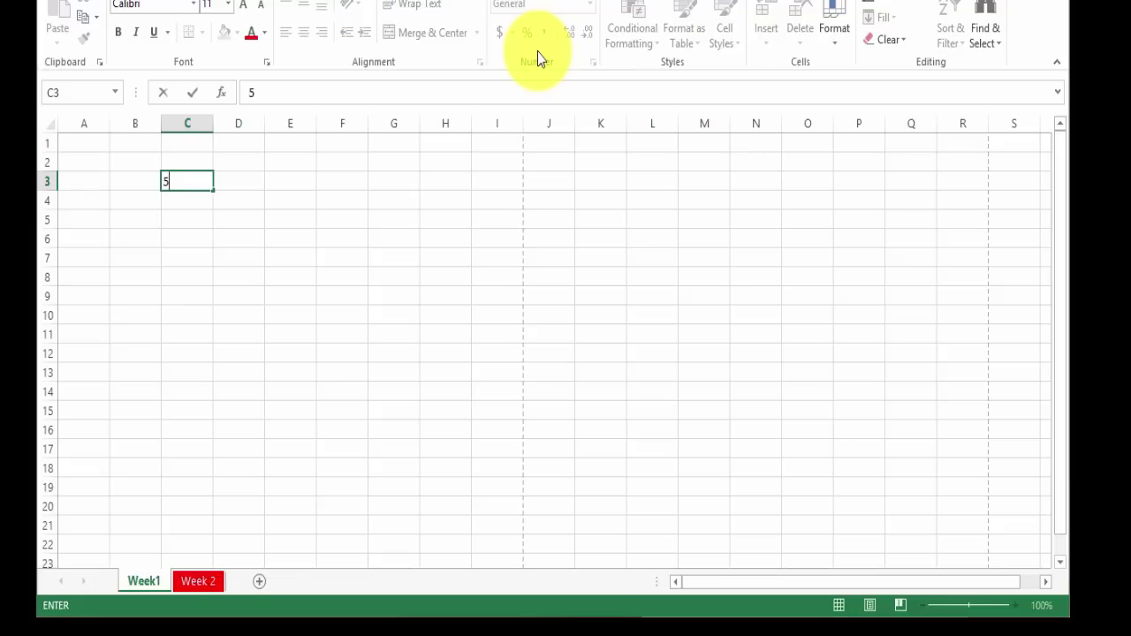
pyautogui.press('Return')
# Enter a reference to cell C3 in cell G4 with the formula =C3.
pyautogui.press('Right')
pyautogui.press('Right')
pyautogui.press('Right')
pyautogui.press('Right')
pyautogui.press('Down')
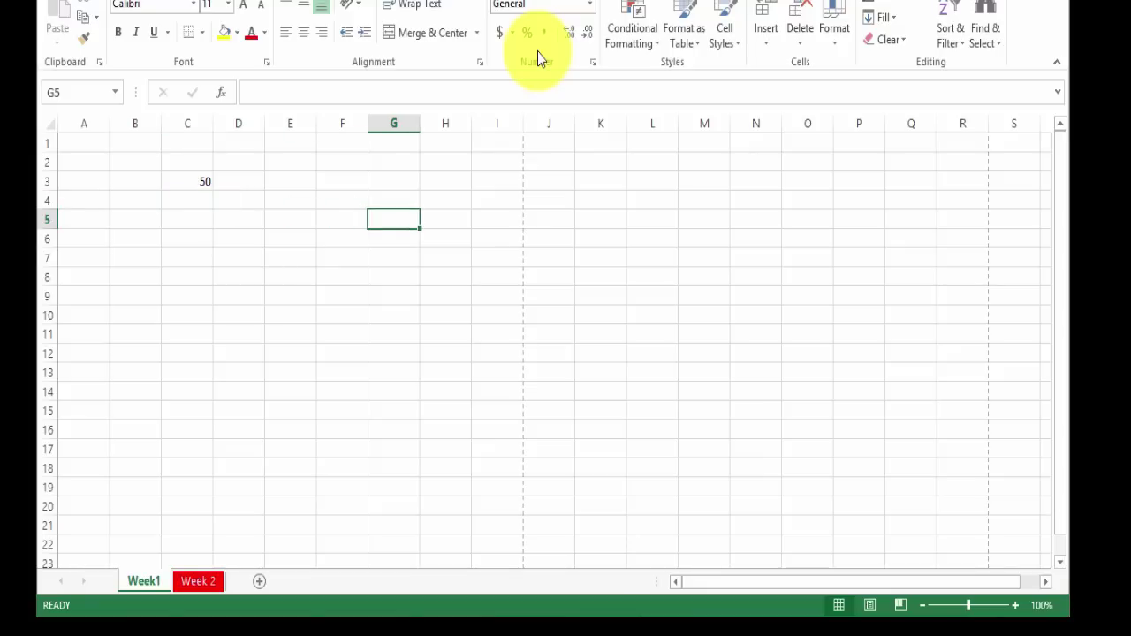
pyautogui.press('Up')
pyautogui.press('Up')
pyautogui.press('Left')
pyautogui.press('Left')
pyautogui.press('Left')
pyautogui.press('Left')
pyautogui.press('Right')
pyautogui.press('Right')
pyautogui.press('Right')
pyautogui.press('Right')
pyautogui.press('Down')
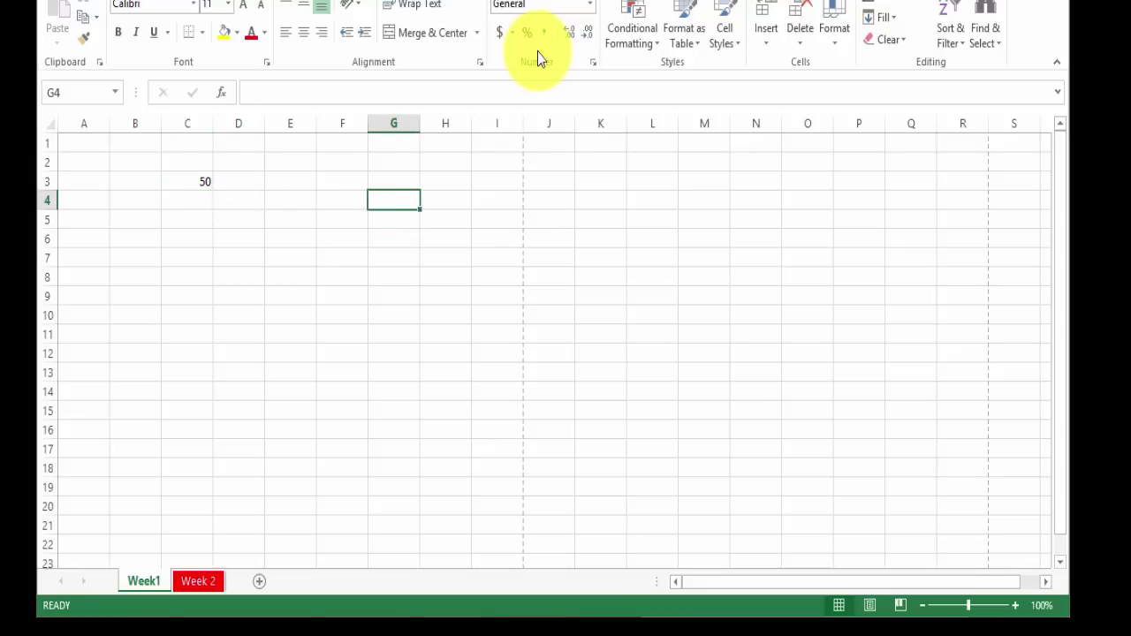
pyautogui.write('=')
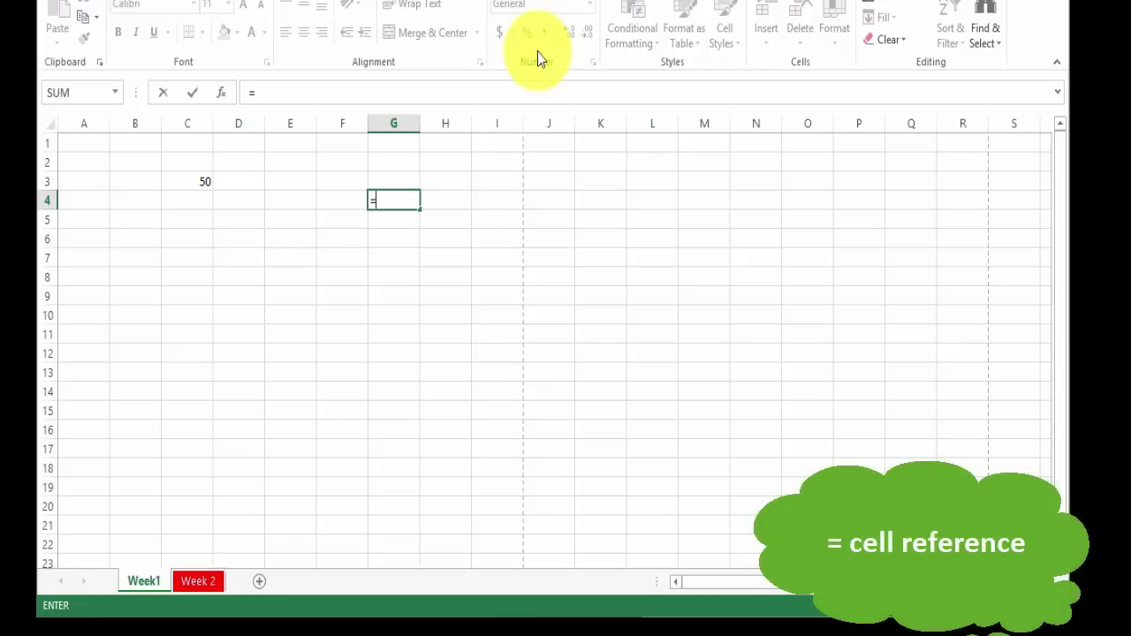
pyautogui.write('c3')
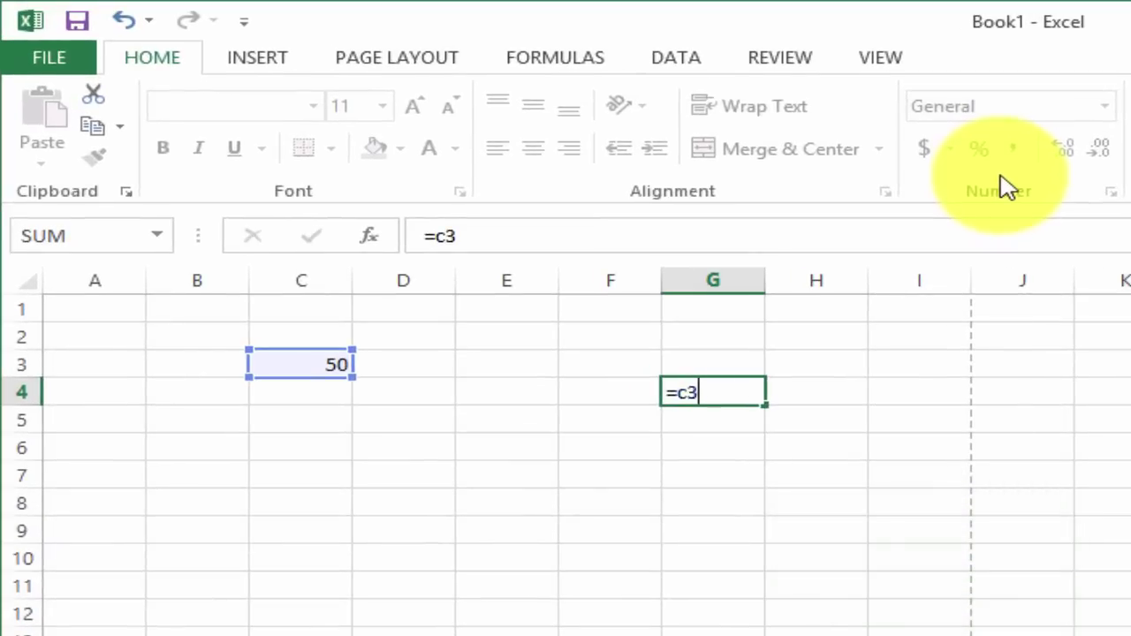
pyautogui.press('Return')
pyautogui.press('Up')
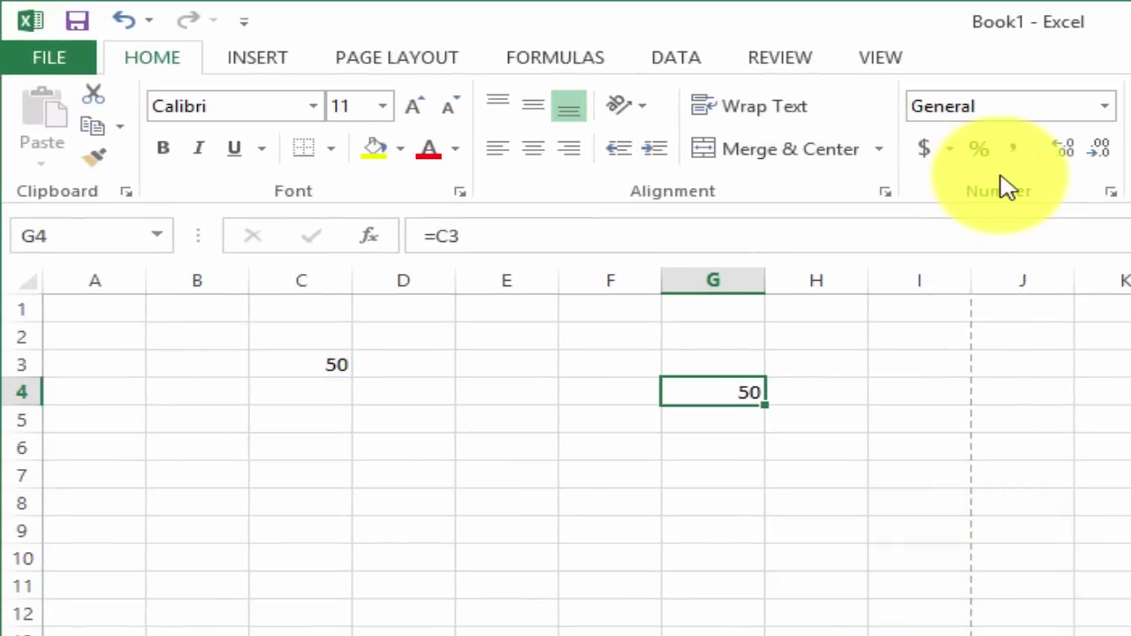
# Set the value of cell C3 to 60 and trace the reference from G4 back to C3.
pyautogui.hotkey('ctrl', '[')
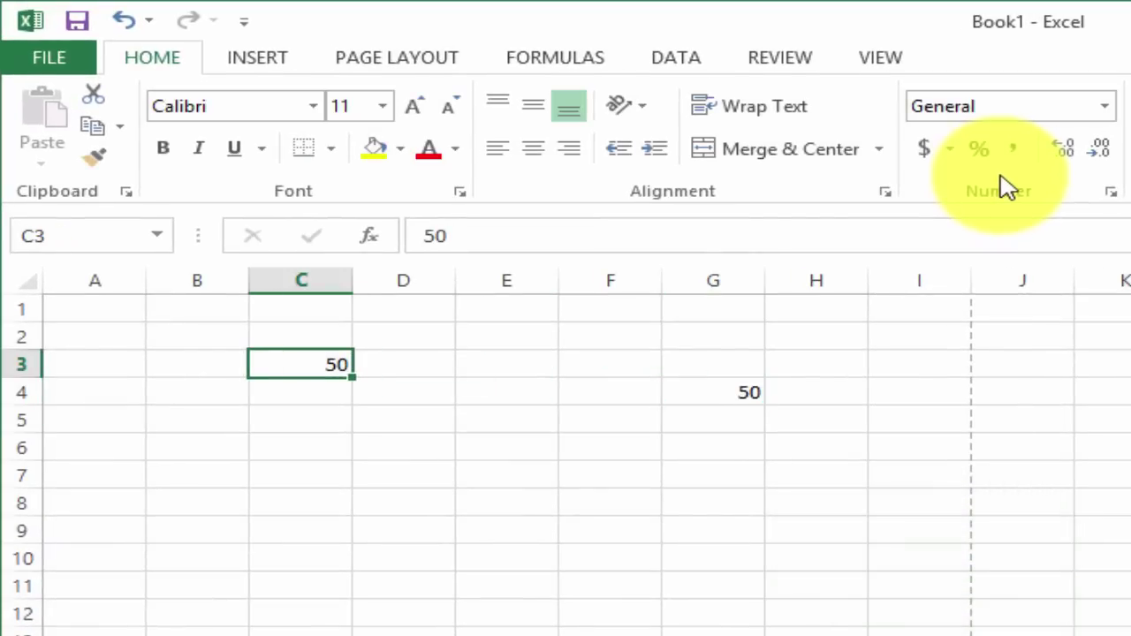
pyautogui.write('60')
pyautogui.press('Return')
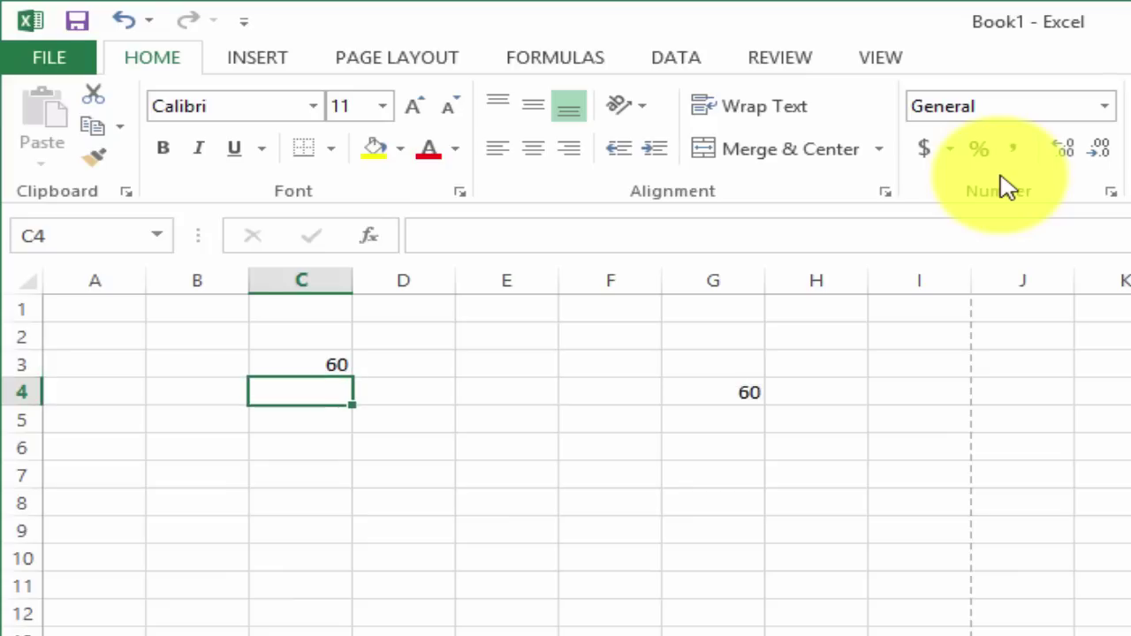
pyautogui.press('F5')
pyautogui.press('Return')
pyautogui.hotkey('ctrl', '[')
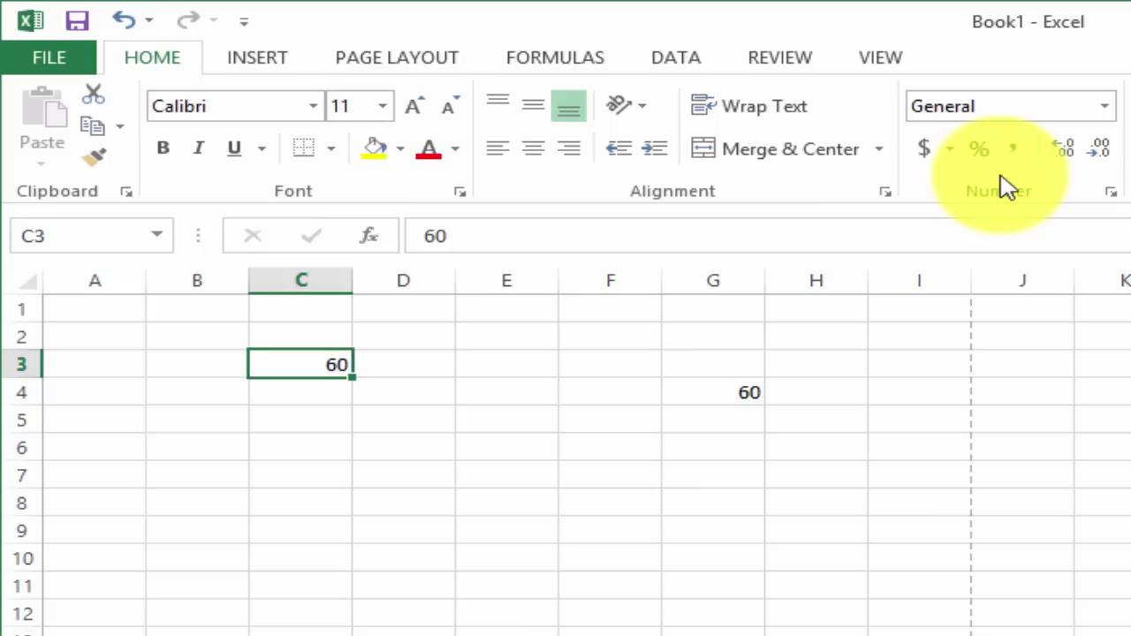
# Look through the number formats available for the empty cell C5 without applying one.
pyautogui.press('Down')
pyautogui.press('Down')
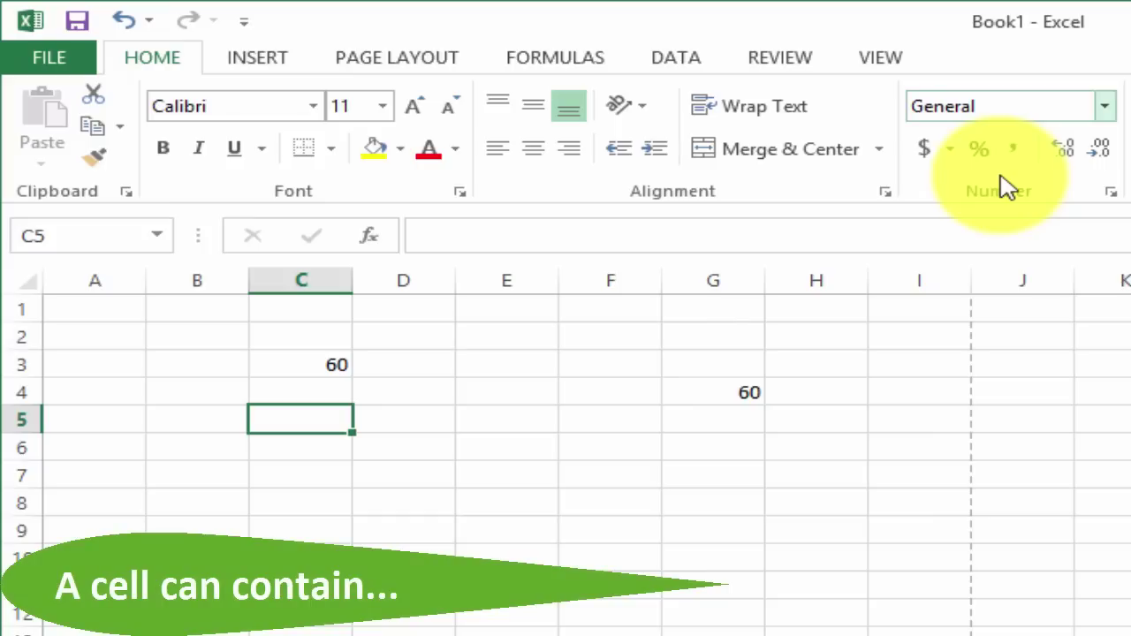
pyautogui.hotkey('alt', 'h')
pyautogui.press('n')
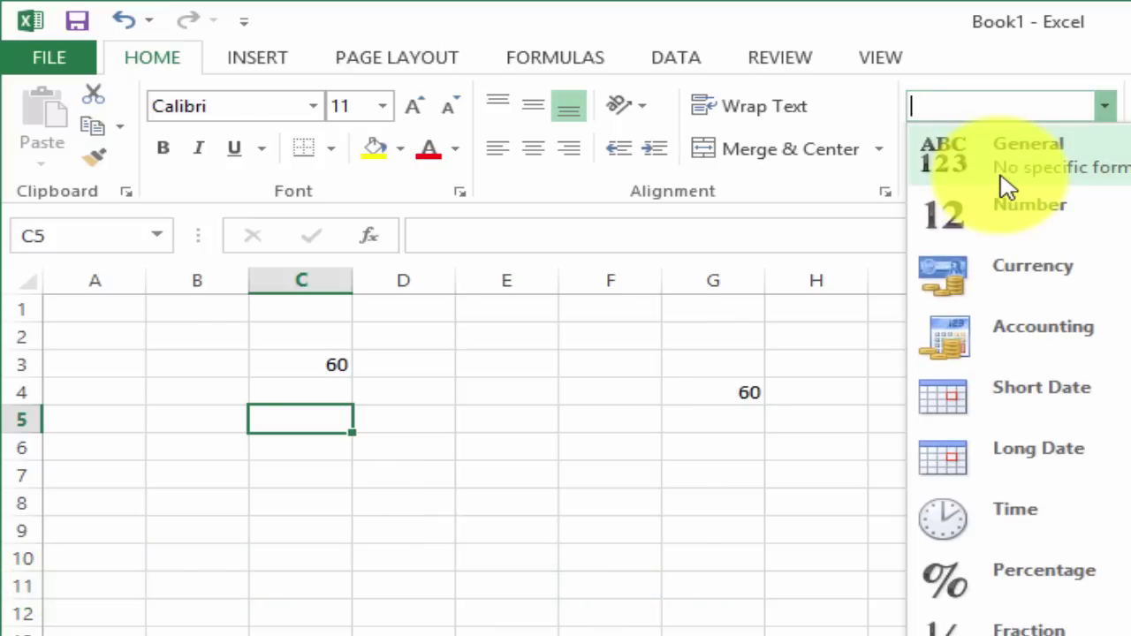
pyautogui.press('Down')
pyautogui.press('Down')
pyautogui.press('Down')
pyautogui.press('Down')
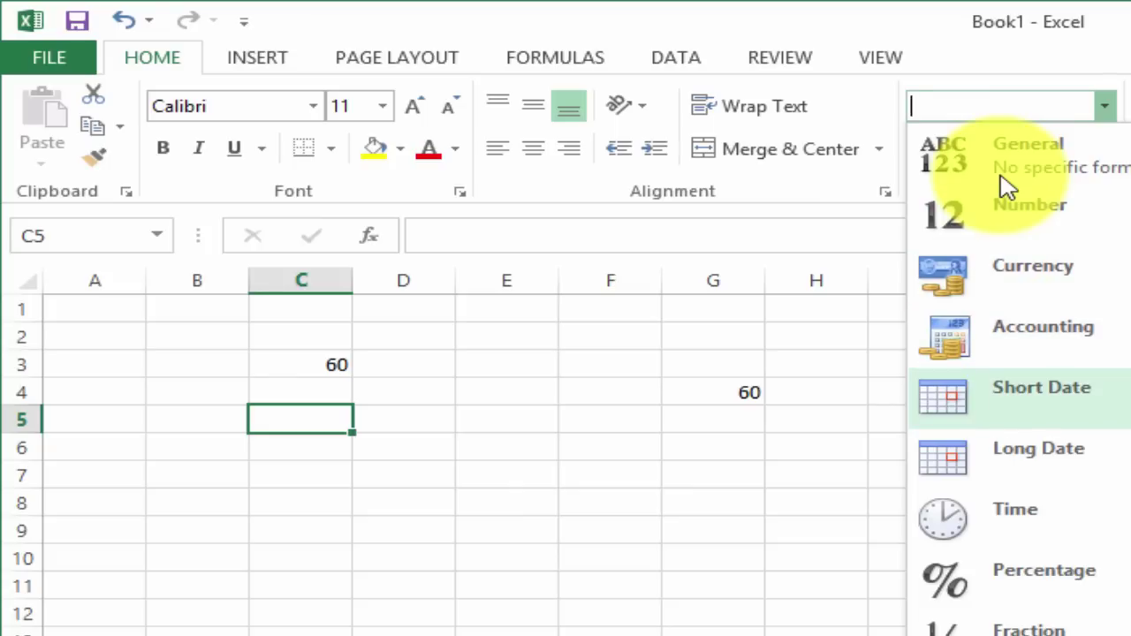
pyautogui.press('Down')
pyautogui.press('Down')
pyautogui.press('Down')
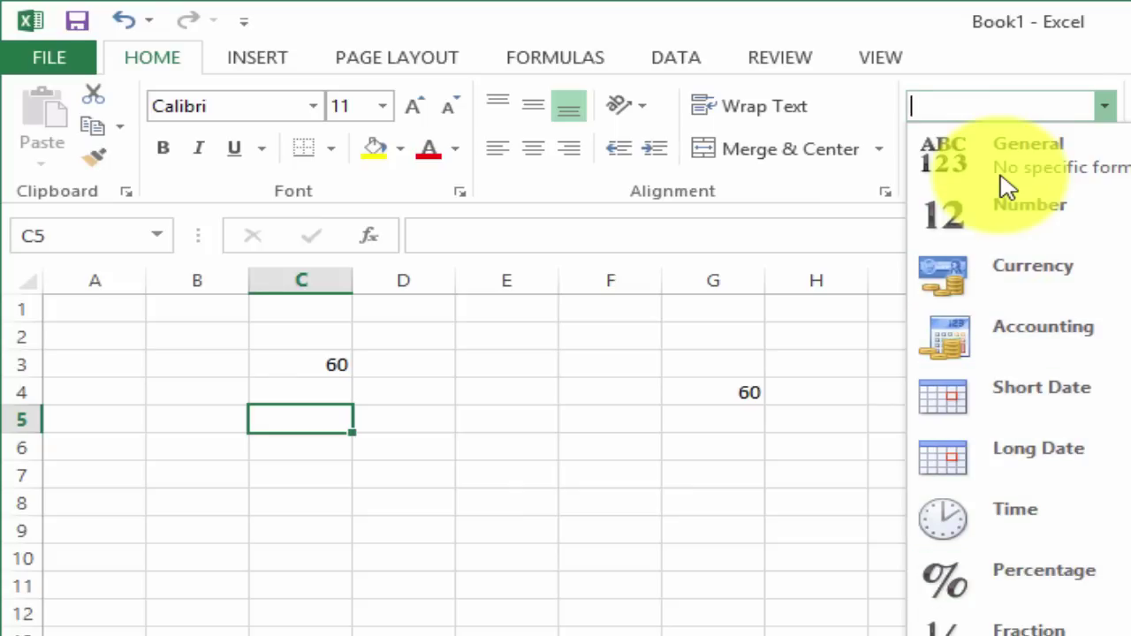
pyautogui.press('Down')
pyautogui.press('Down')
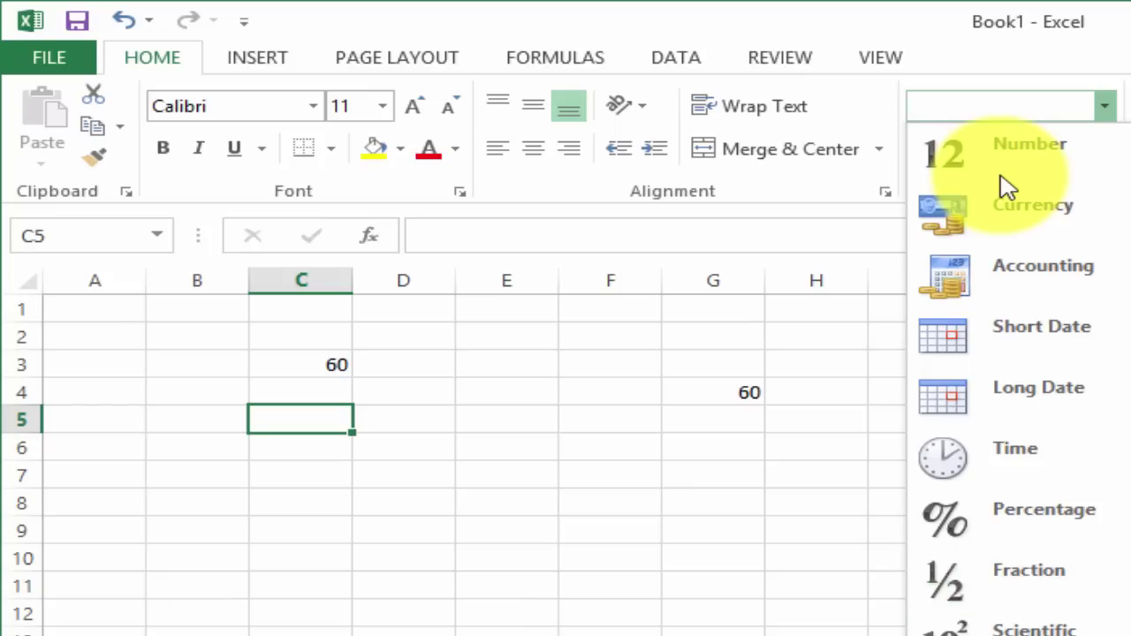
pyautogui.press('Escape')
# Inspect the formula in cell G4 and the cell it refers to.
pyautogui.press('Right')
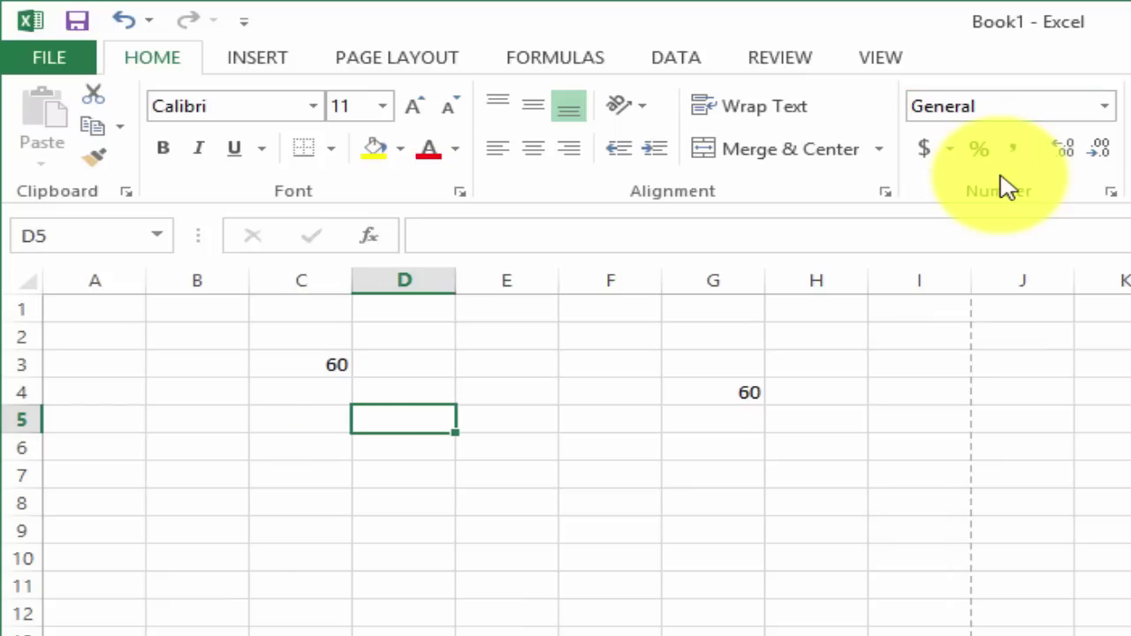
pyautogui.press('Up')
pyautogui.press('Right')
pyautogui.press('Right')
pyautogui.press('Right')
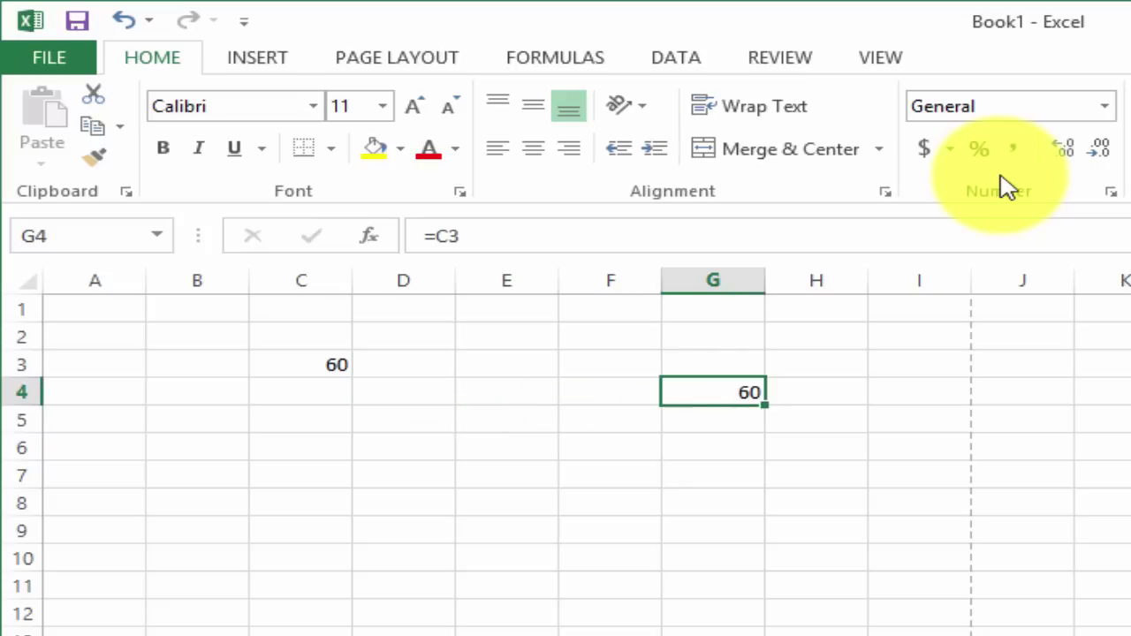
pyautogui.press('F2')
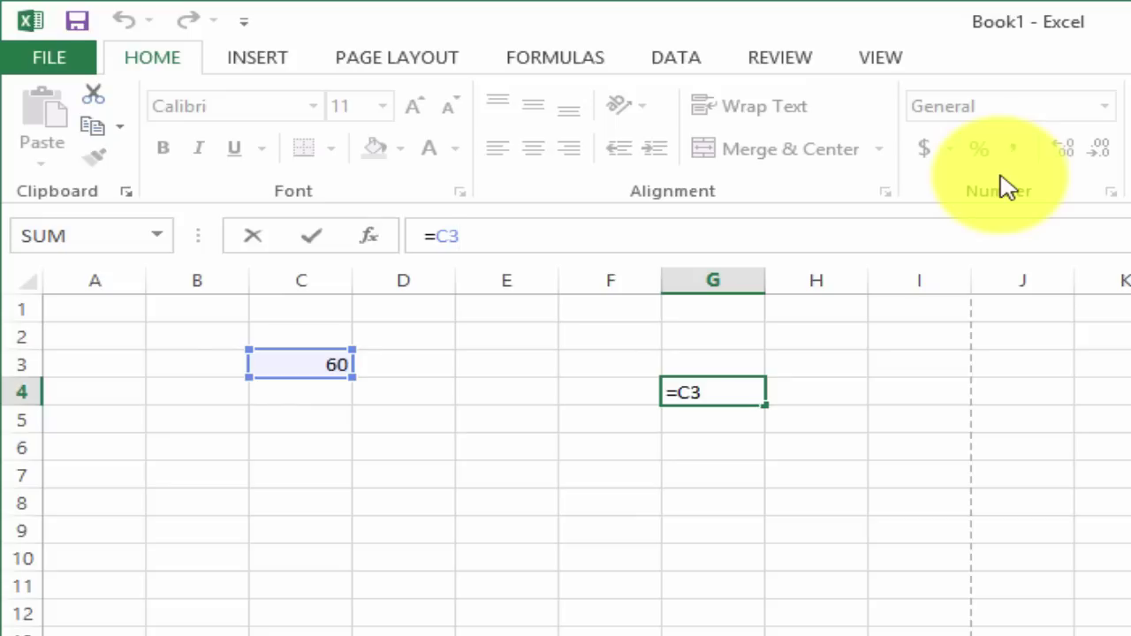
pyautogui.click(301, 446)
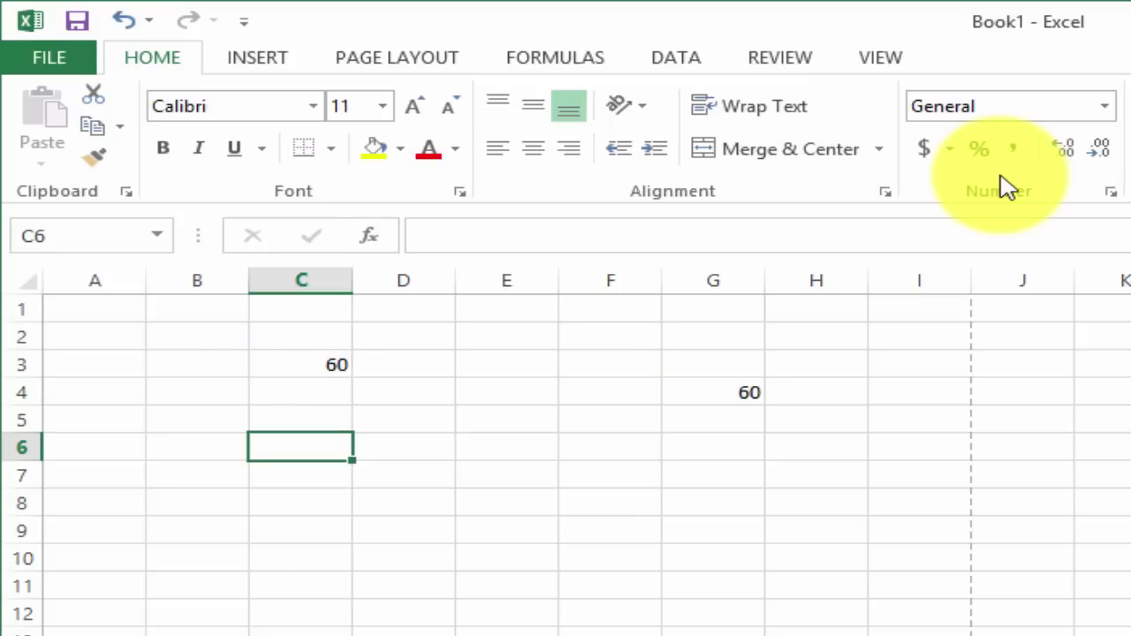
# Open the formula in cell G4 for editing and look over the formula function library.
pyautogui.press('F2')
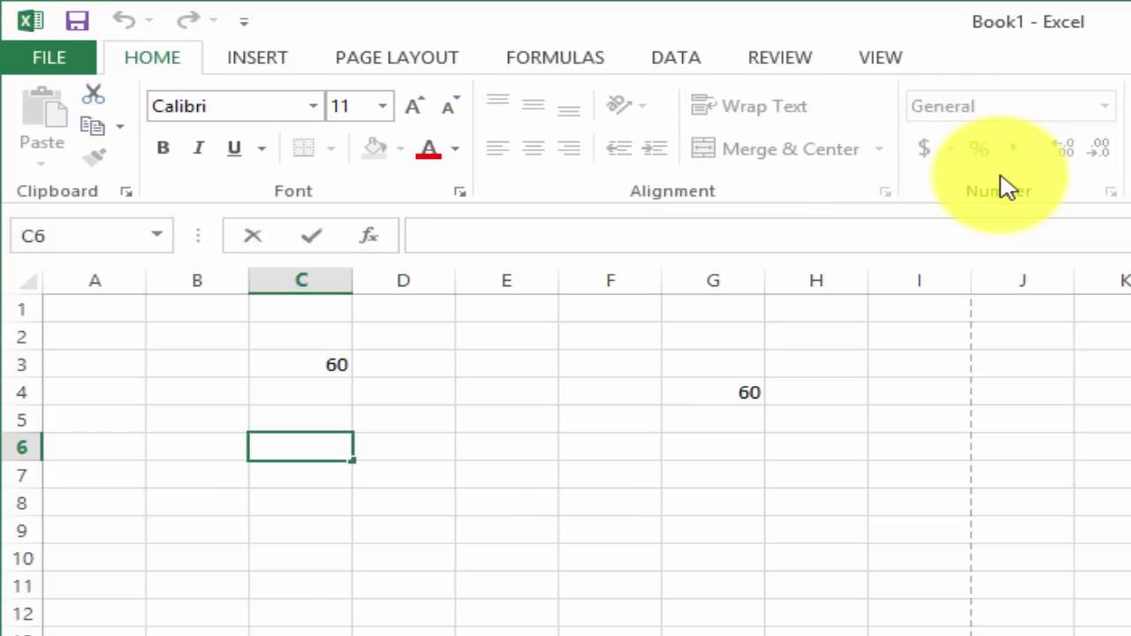
pyautogui.press('Up')
pyautogui.press('Up')
pyautogui.press('Right')
pyautogui.press('Right')
pyautogui.press('Right')
pyautogui.press('Right')
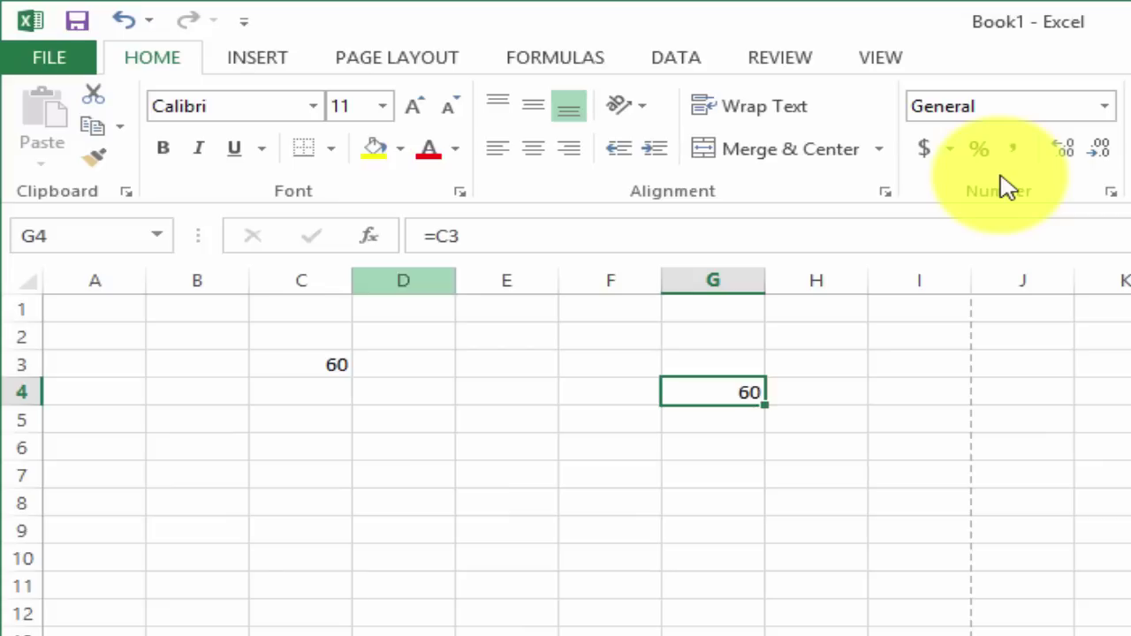
pyautogui.press('F2')
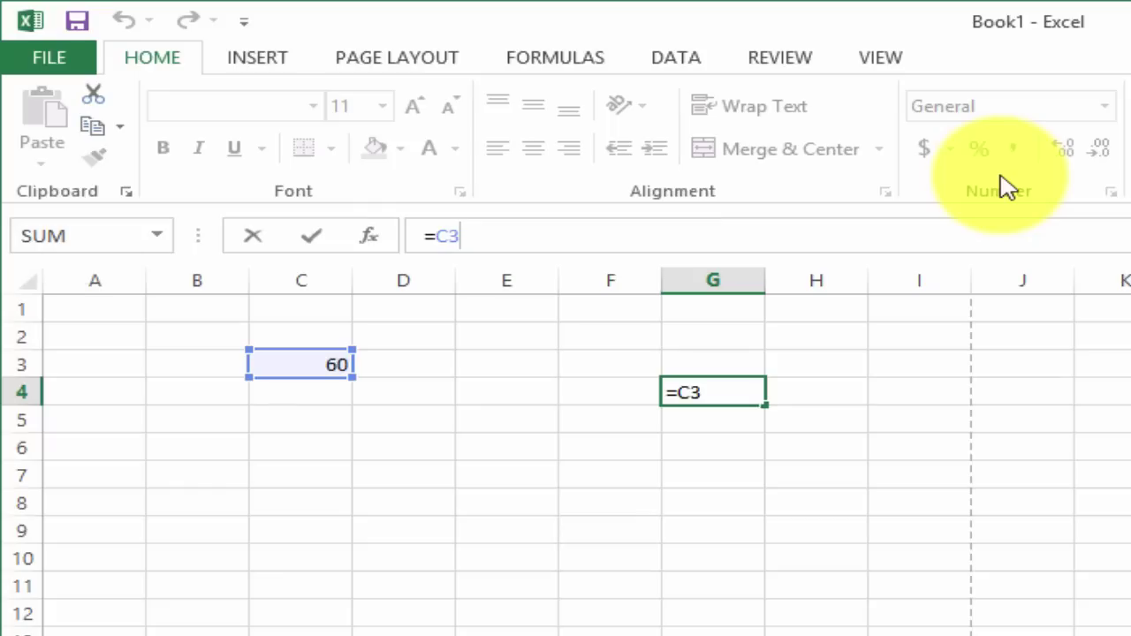
pyautogui.scroll(-1, 1006, 187)
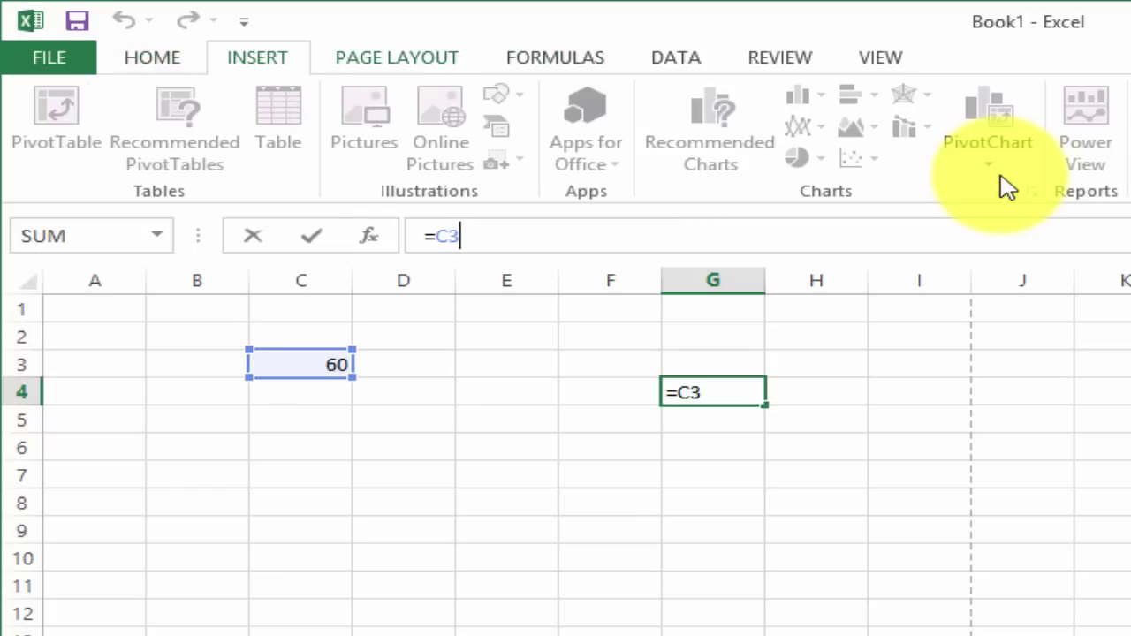
pyautogui.scroll(-1, 1006, 187)
pyautogui.scroll(-1, 1005, 187)
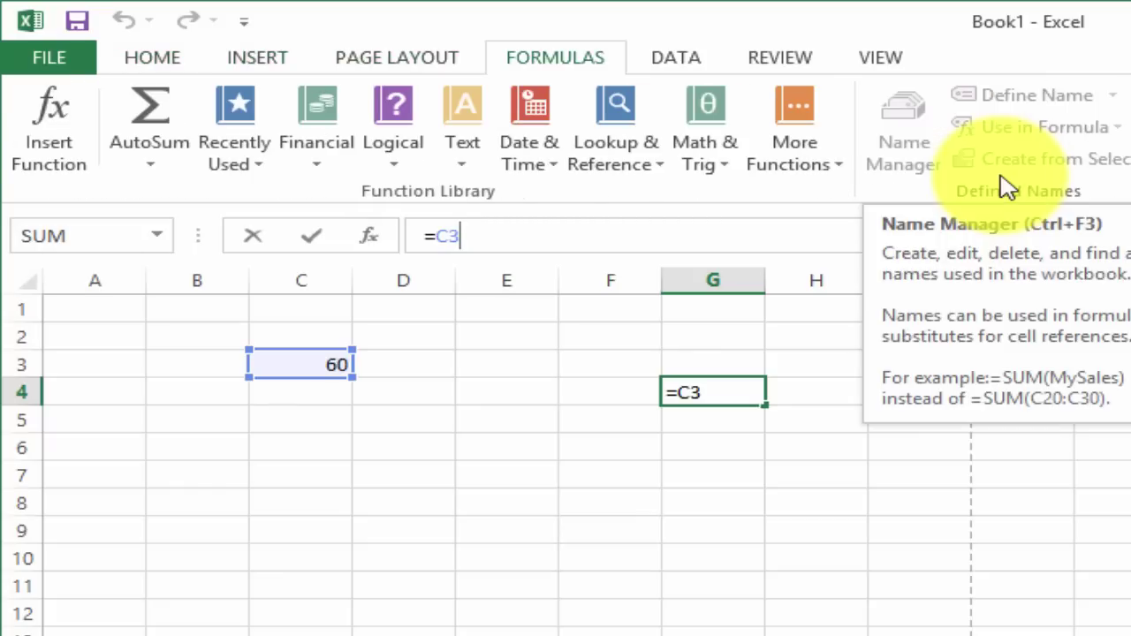
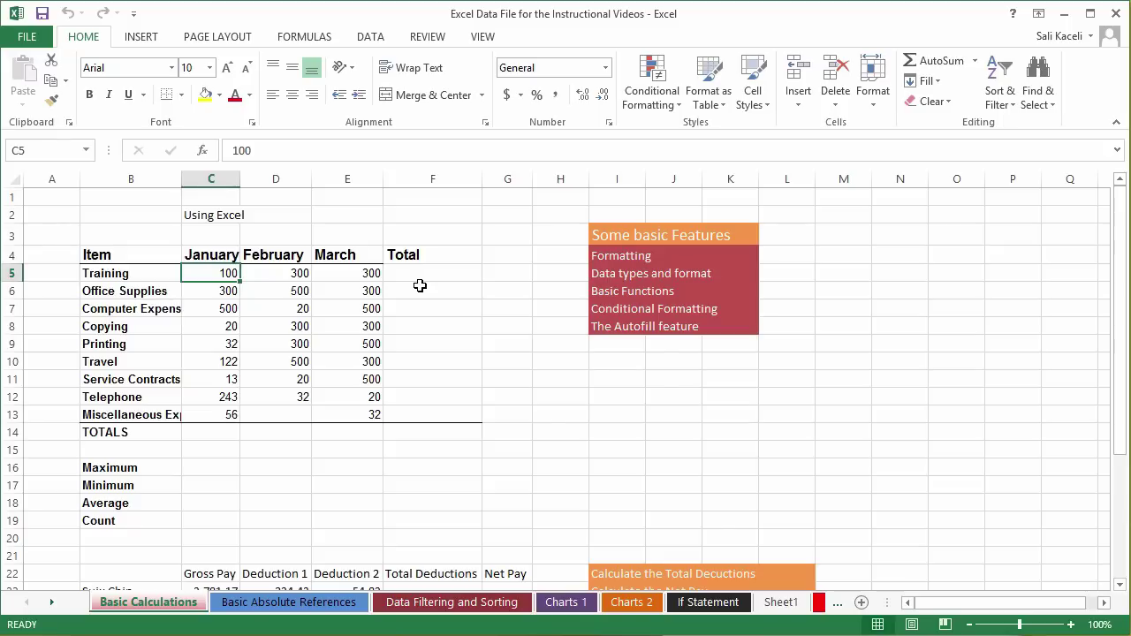
# Increase the font size of the "Using Excel" title in cell C2 to 24.
pyautogui.click(204, 214)
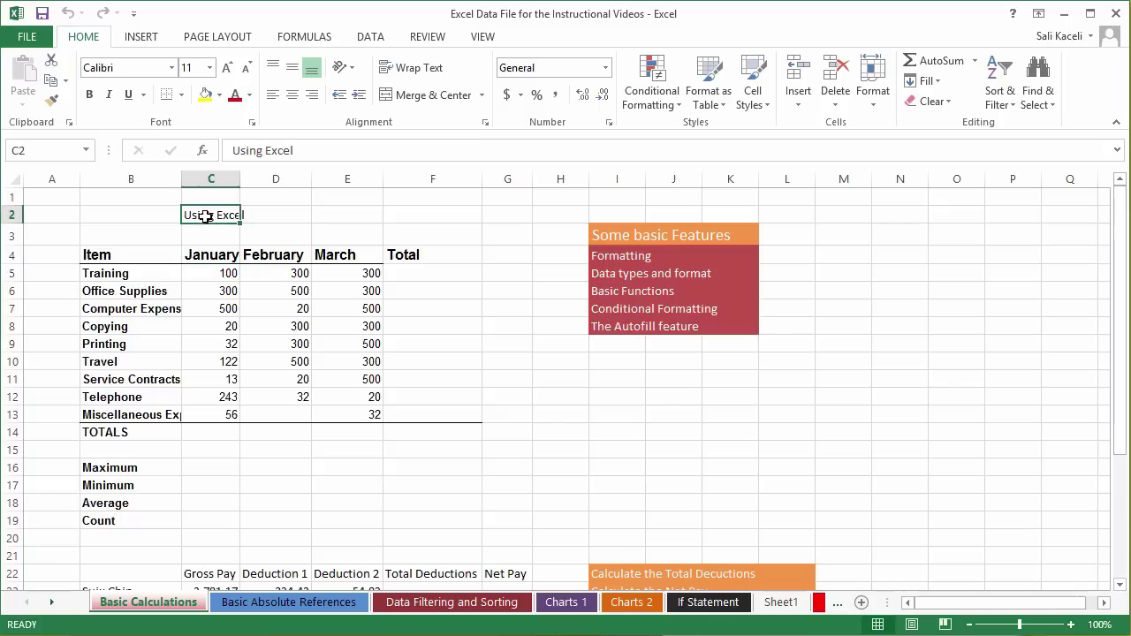
pyautogui.click(131, 213)
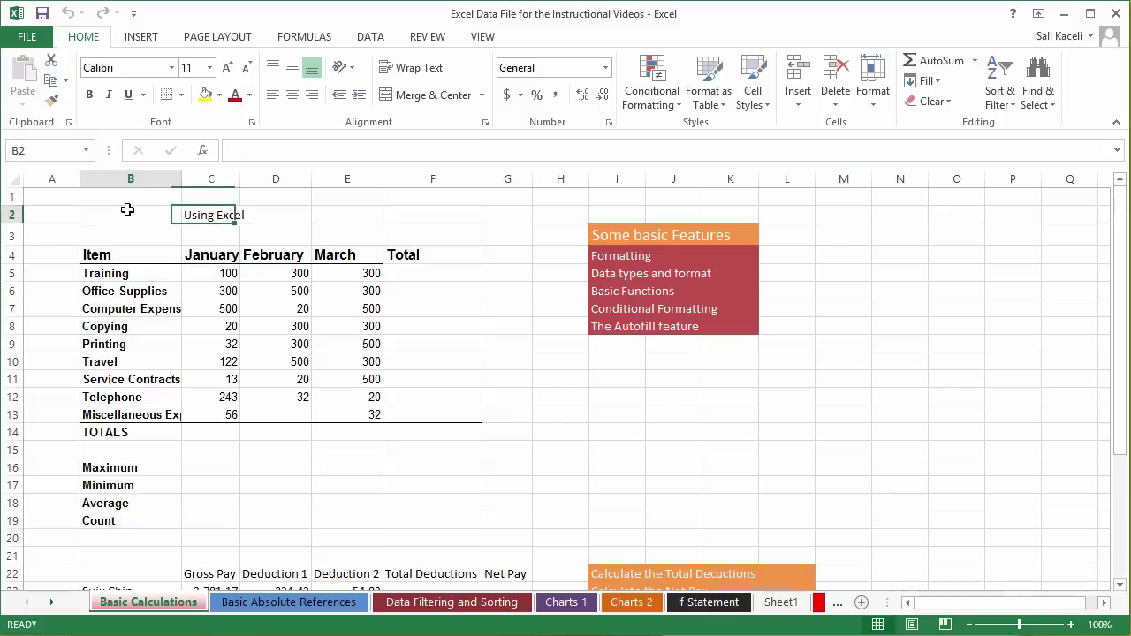
pyautogui.click(204, 213)
pyautogui.moveTo(132, 214); pyautogui.dragTo(221, 215)
pyautogui.click(221, 215)
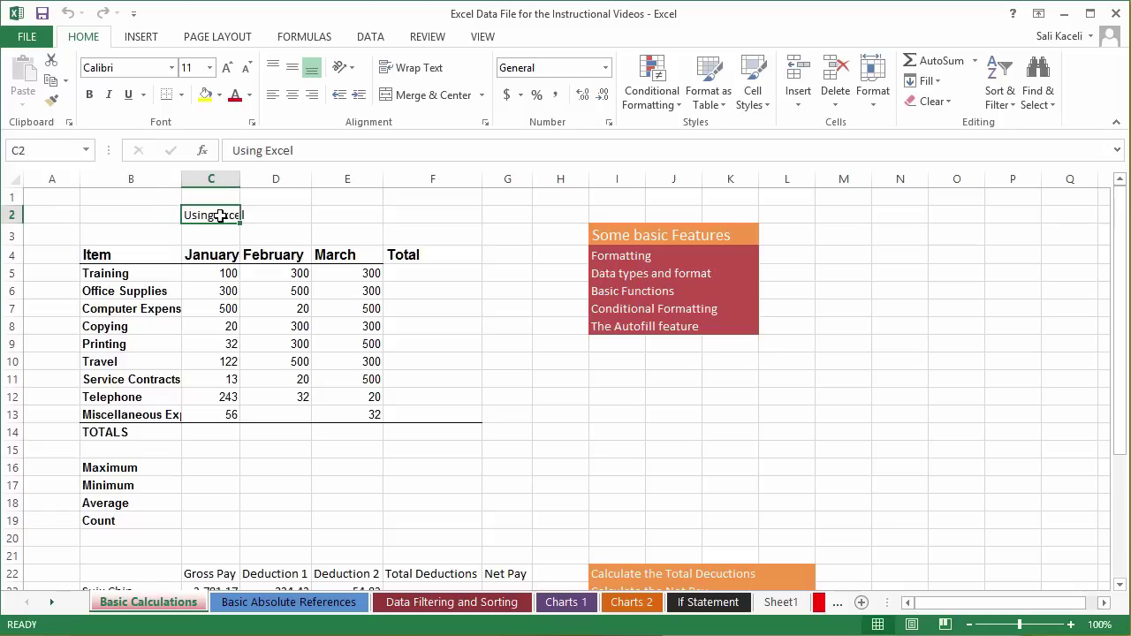
pyautogui.click(227, 68)
pyautogui.click(227, 68)
pyautogui.click(227, 68)
pyautogui.click(227, 69)
pyautogui.click(227, 68)
pyautogui.click(227, 68)
pyautogui.click(227, 68)
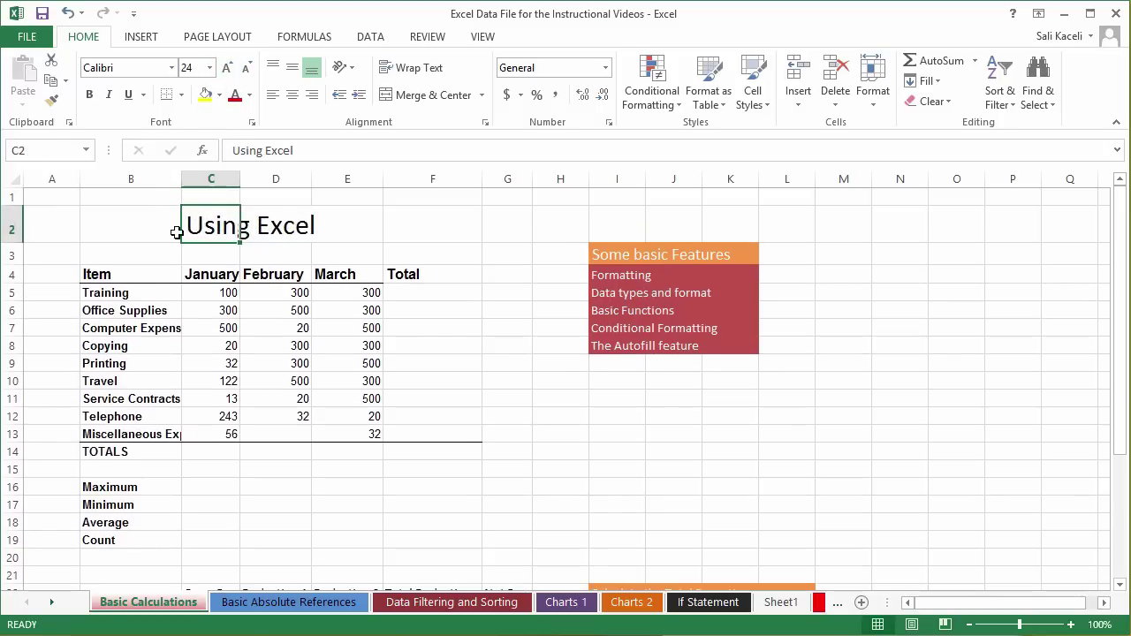
# Merge and center the "Using Excel" title across cells B2 to F2.
pyautogui.click(169, 231)
pyautogui.click(385, 231)
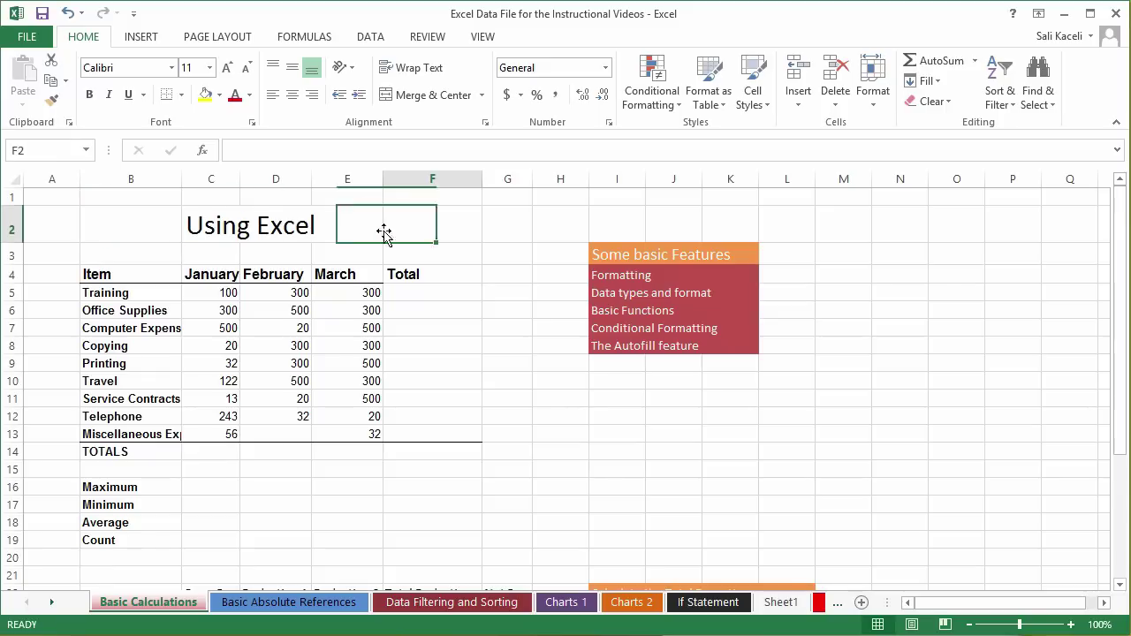
pyautogui.click(105, 222)
pyautogui.moveTo(155, 223); pyautogui.dragTo(423, 226)
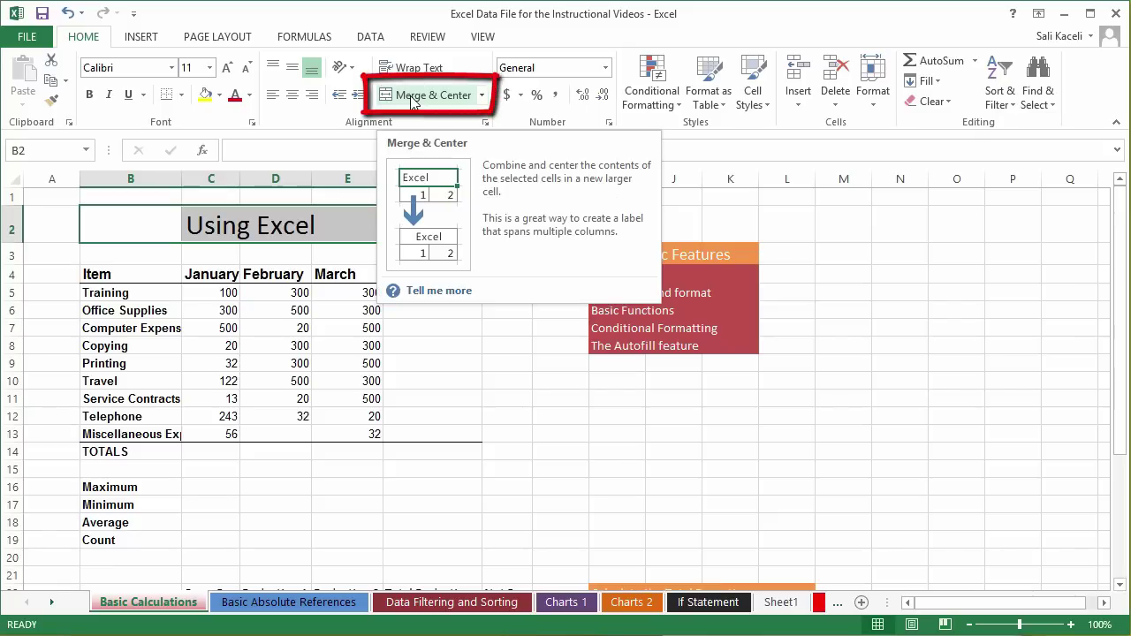
pyautogui.click(483, 97)
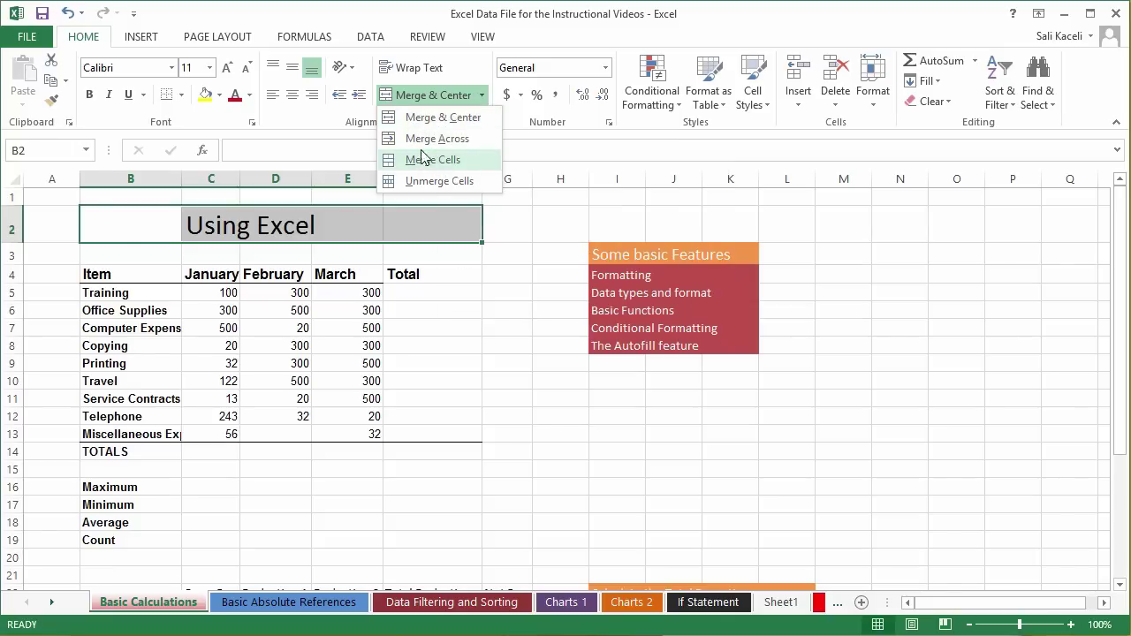
pyautogui.click(417, 117)
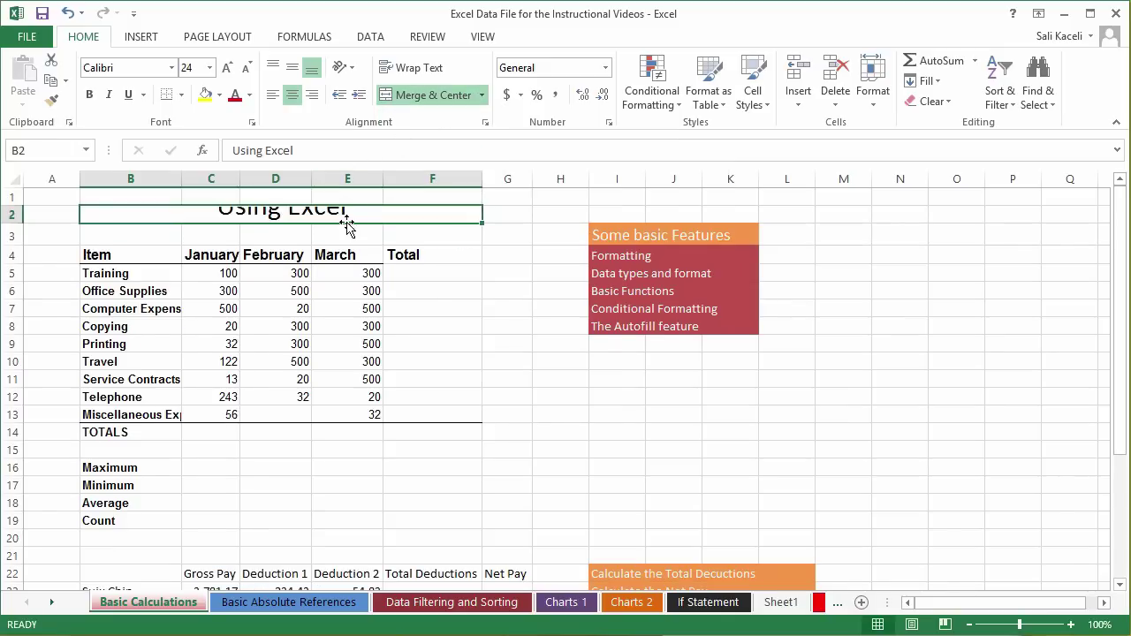
# Increase the font size of the merged "Using Excel" title to 28.
pyautogui.click(227, 68)
pyautogui.click(227, 68)
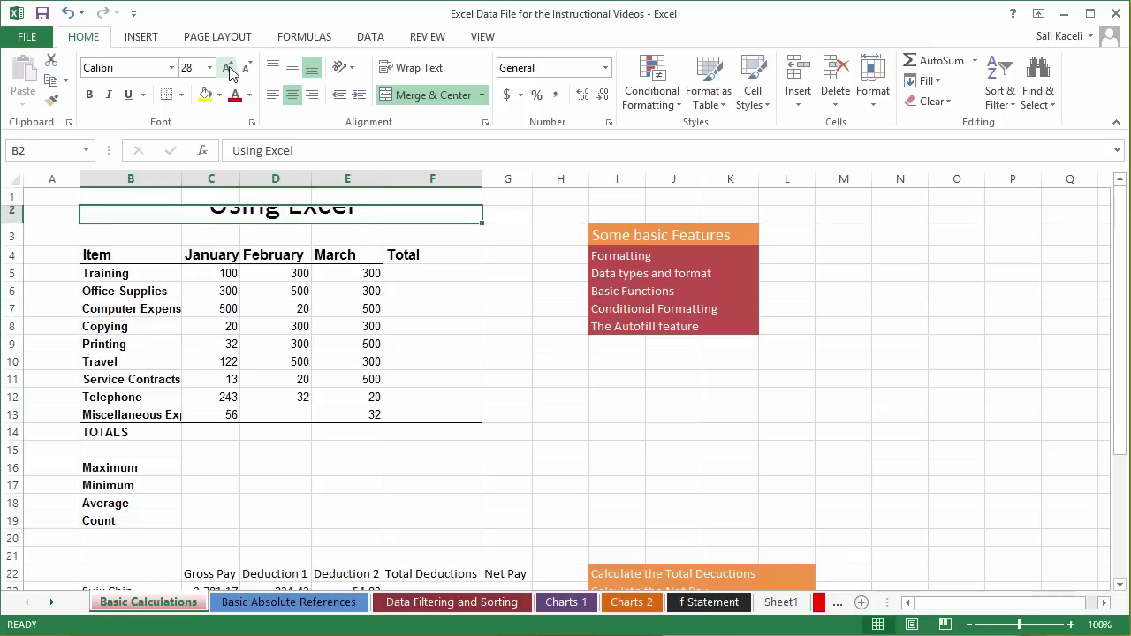
pyautogui.click(188, 228)
pyautogui.click(175, 215)
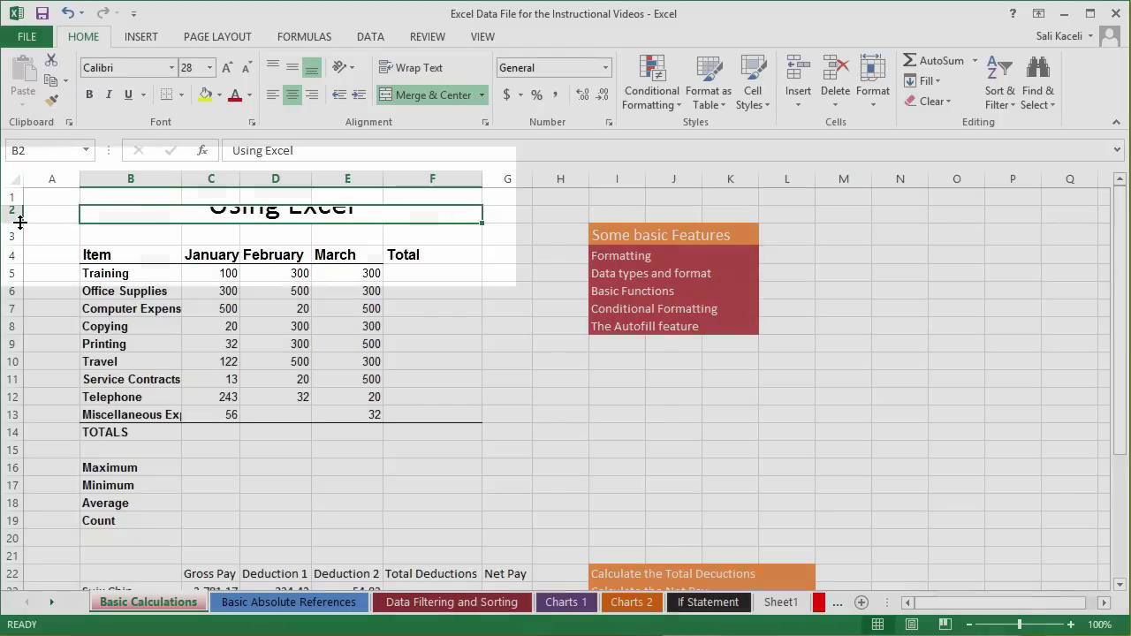
# Make row 2 taller to fit the "Using Excel" title, and reduce its height slightly.
pyautogui.moveTo(21, 222); pyautogui.dragTo(19, 236)
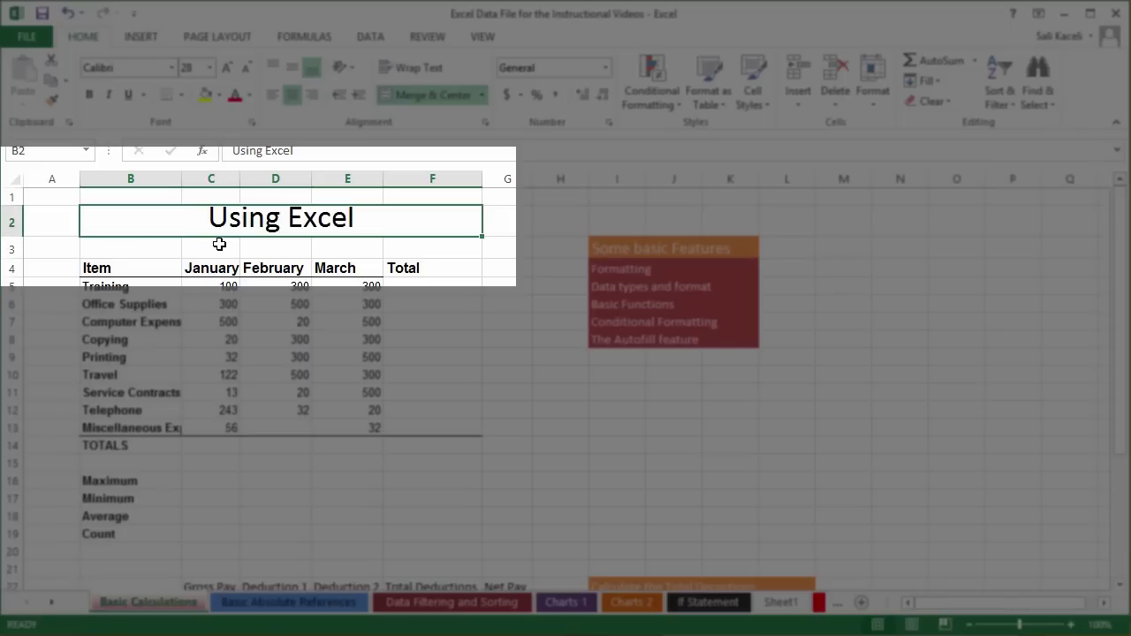
pyautogui.click(18, 236)
pyautogui.moveTo(18, 236); pyautogui.dragTo(17, 231)
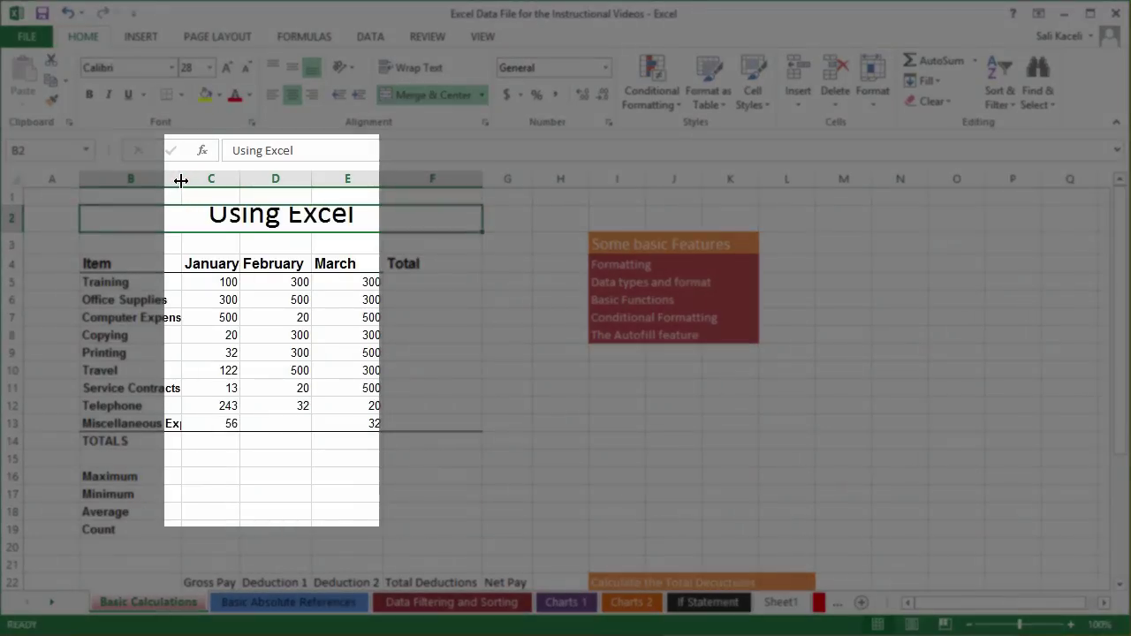
# Widen column B until the "Miscellaneous Expense" label fits, trying AutoFit on the column before resizing it manually.
pyautogui.moveTo(182, 180); pyautogui.dragTo(196, 182)
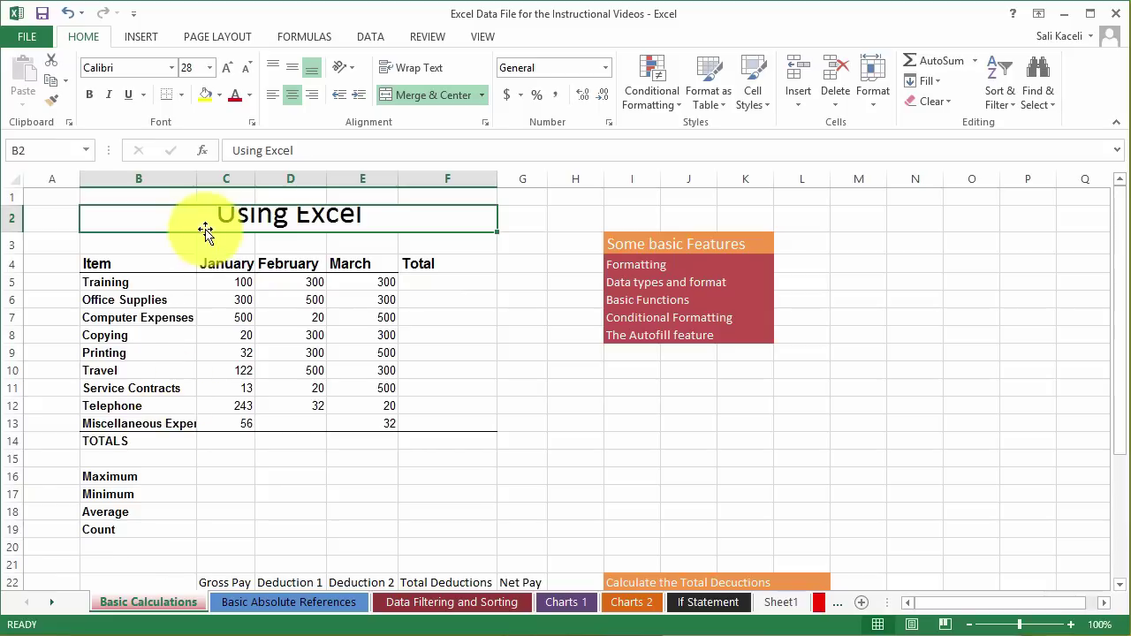
pyautogui.moveTo(196, 179); pyautogui.dragTo(215, 181)
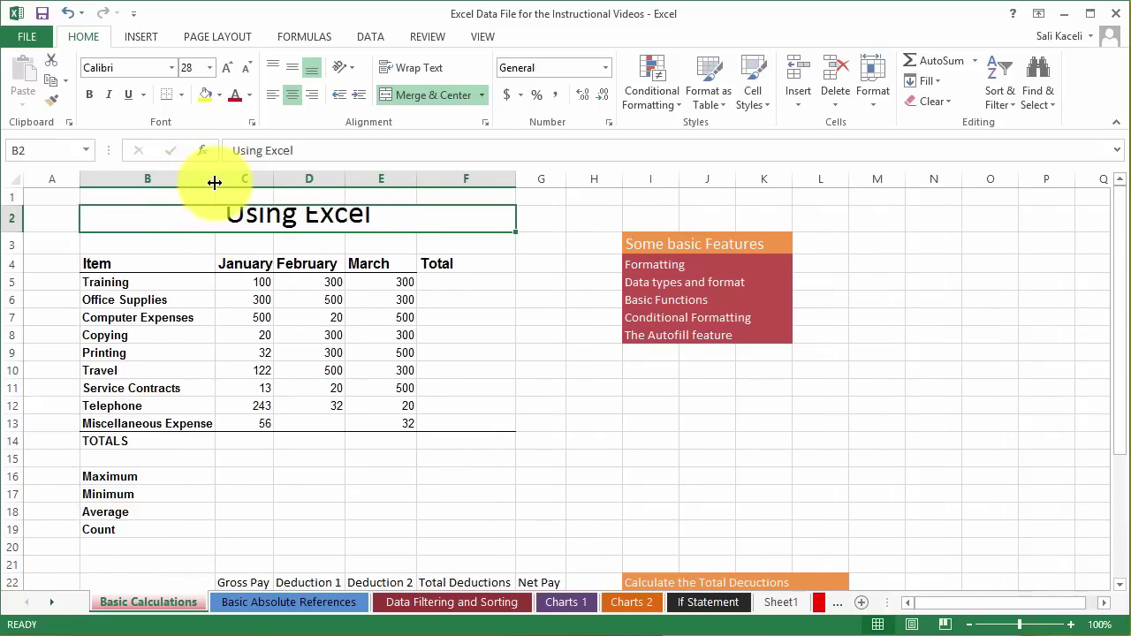
pyautogui.doubleClick(216, 179)
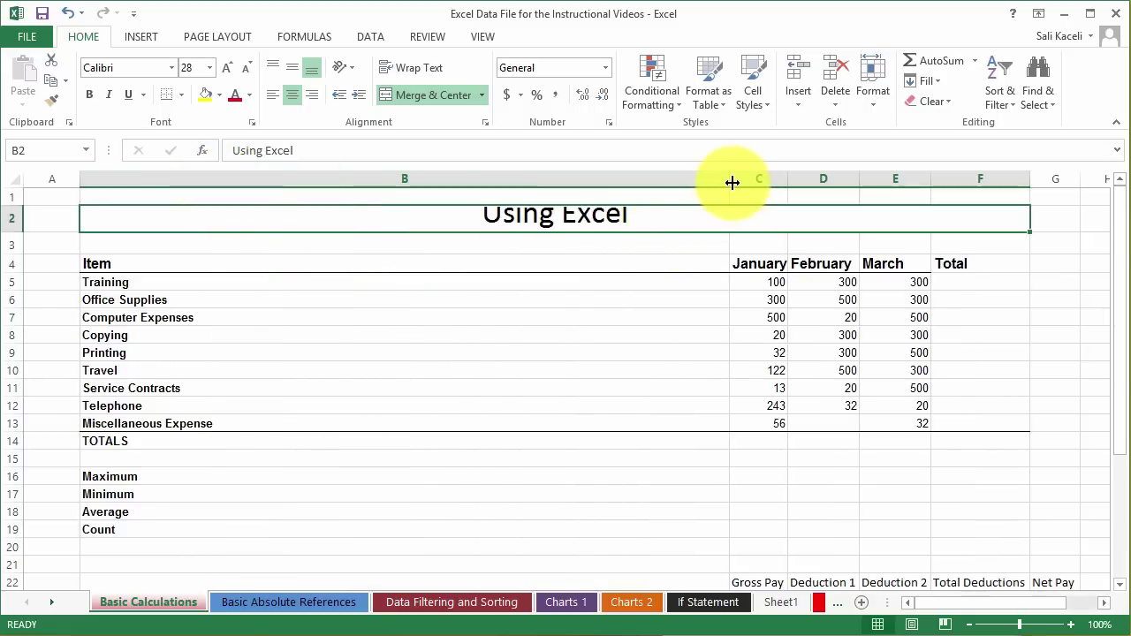
pyautogui.scroll(-4, 465, 405)
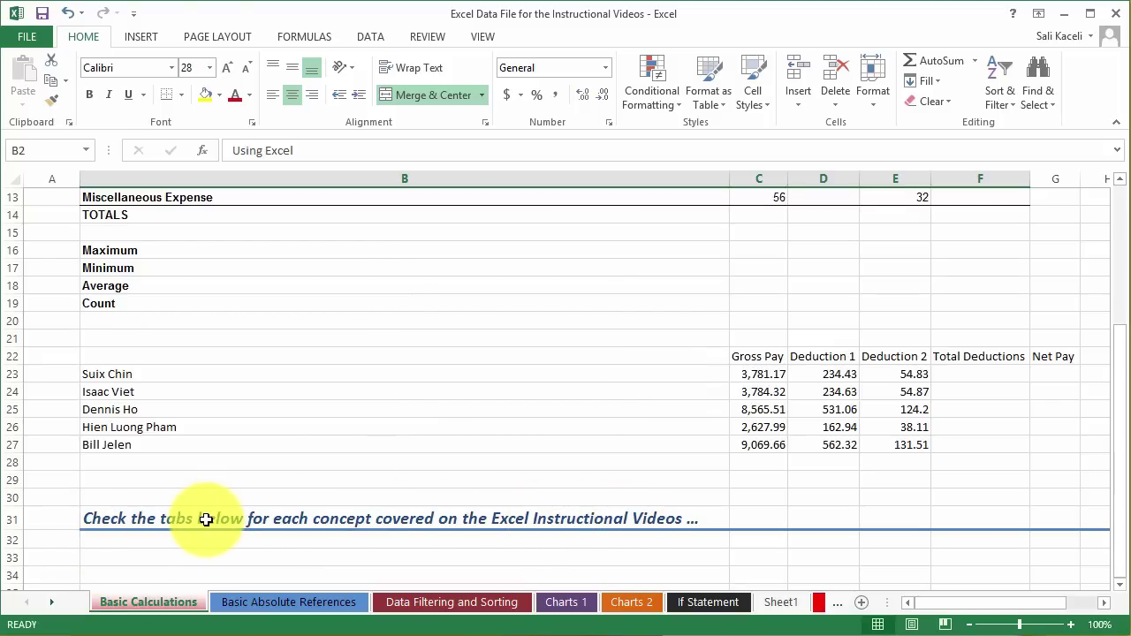
pyautogui.scroll(4, 722, 324)
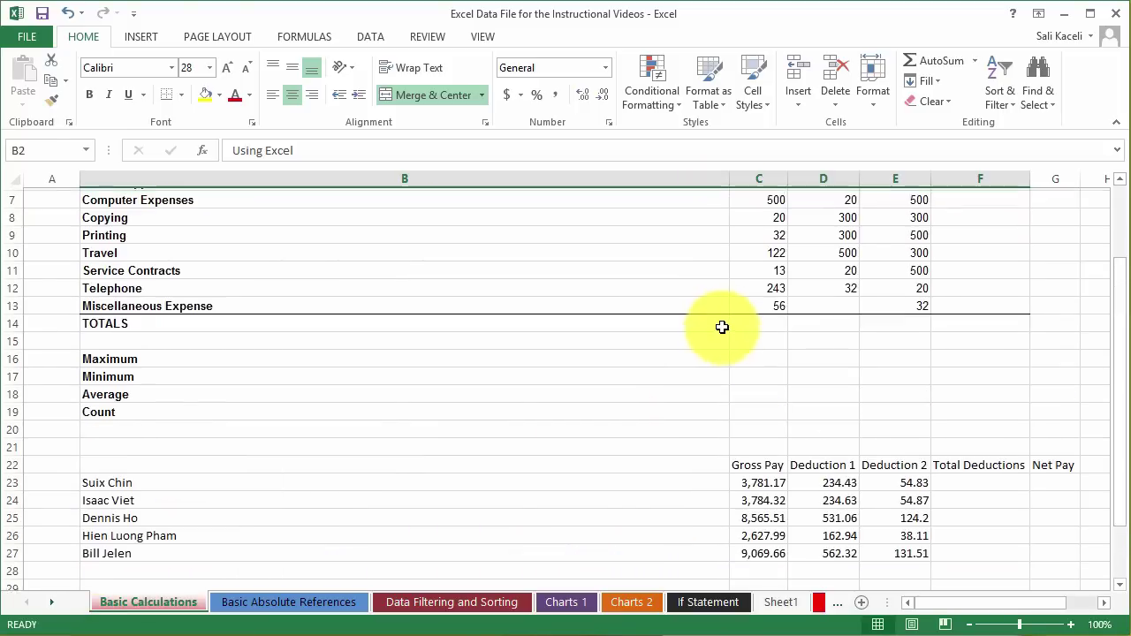
pyautogui.moveTo(730, 178); pyautogui.dragTo(227, 232)
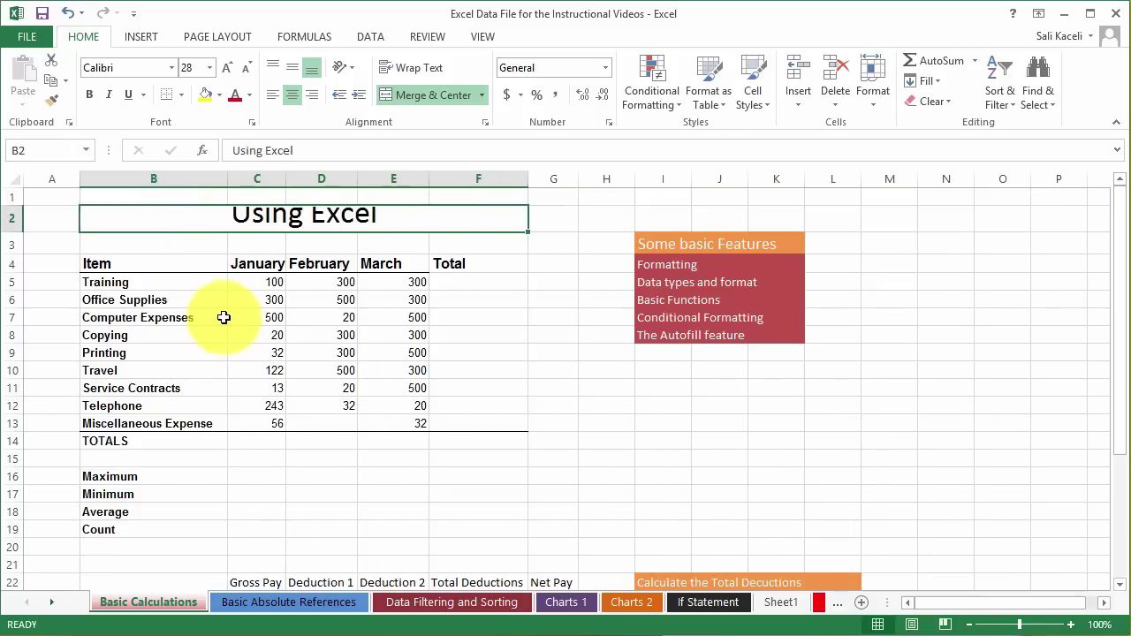
# Make row 2 taller so the "Using Excel" title fits, and make the title bold.
pyautogui.moveTo(11, 232); pyautogui.dragTo(13, 239)
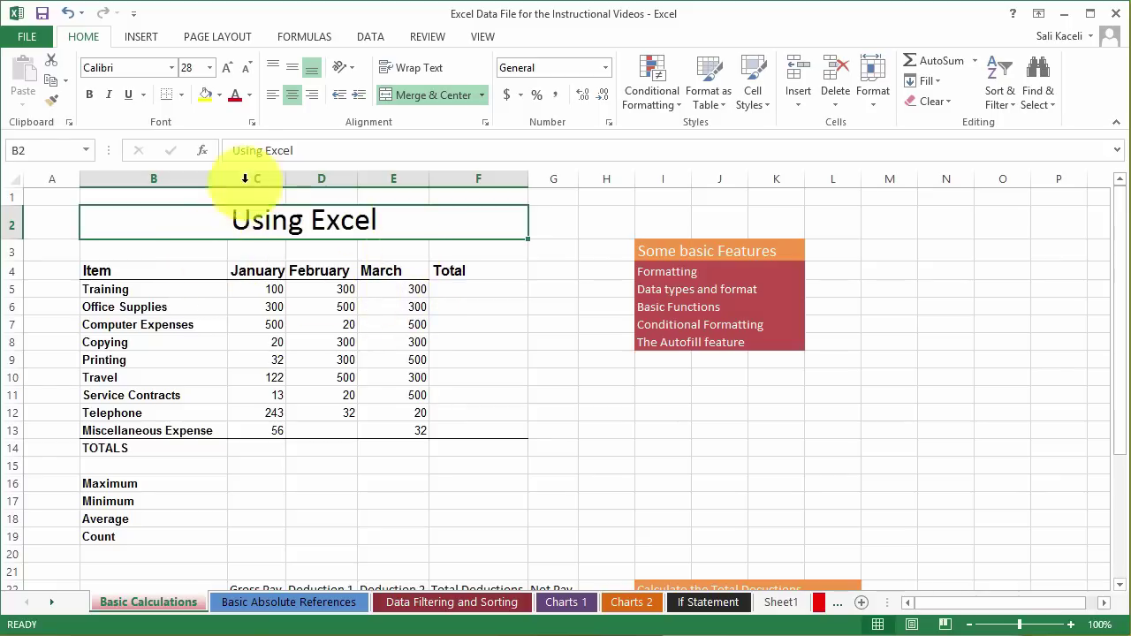
pyautogui.click(89, 95)
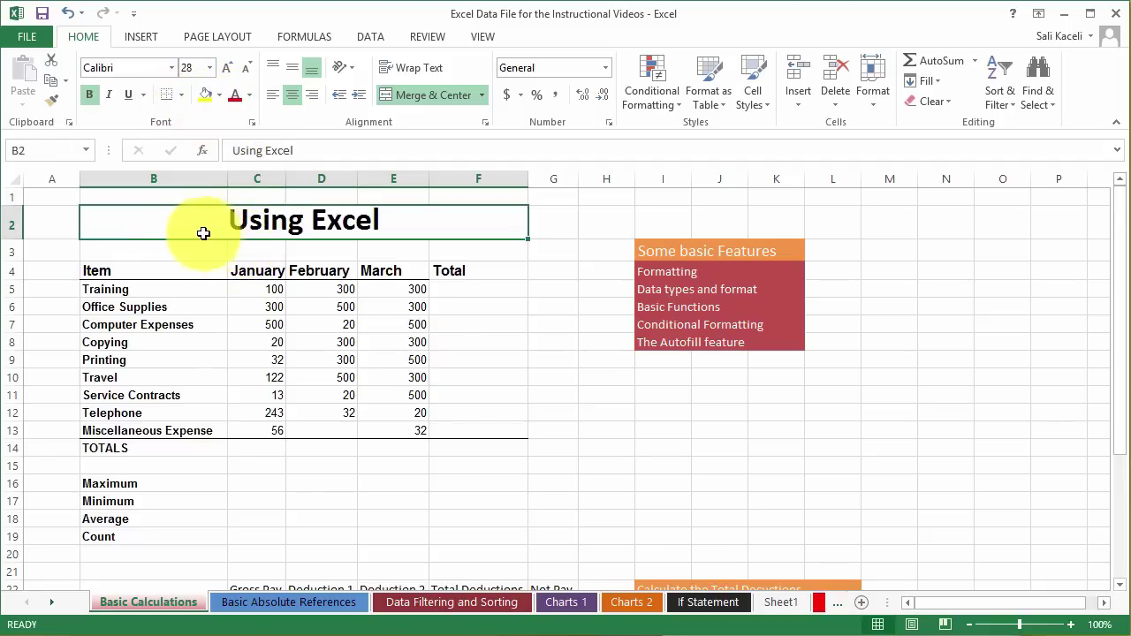
pyautogui.click(175, 249)
# Apply the Heading 1 cell style to the merged "Using Excel" title in row 2.
pyautogui.click(183, 226)
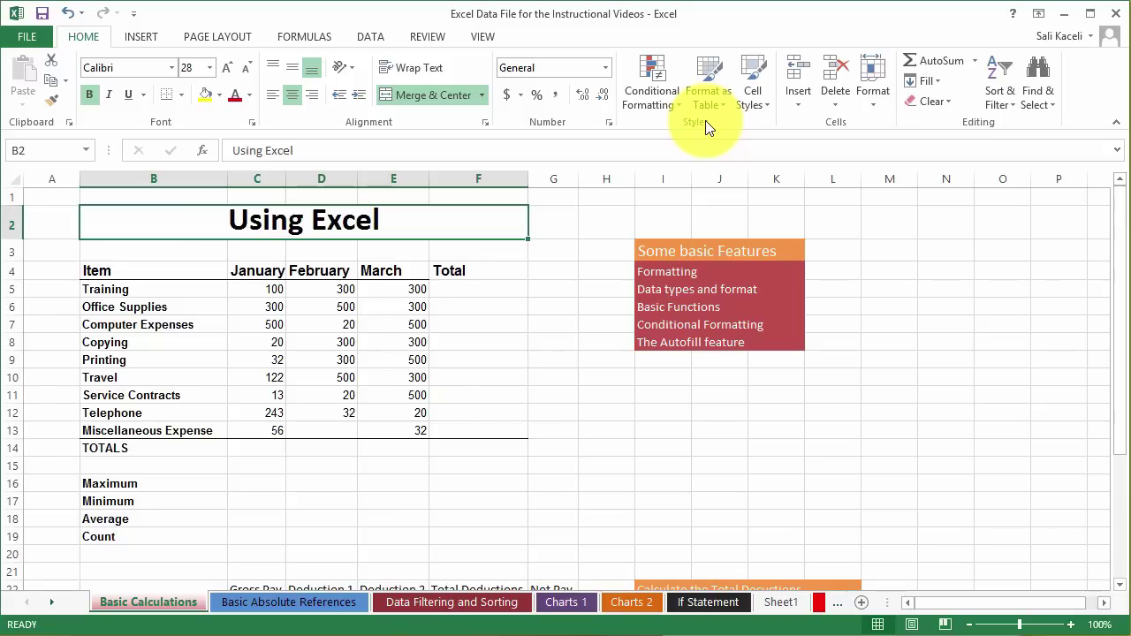
pyautogui.click(749, 105)
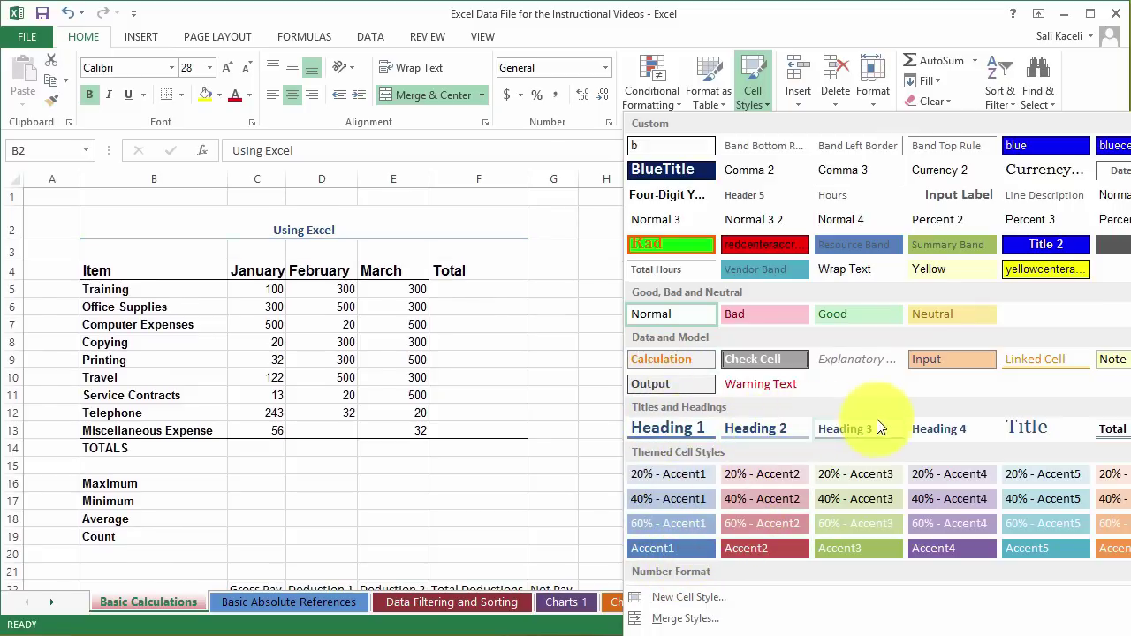
pyautogui.click(674, 434)
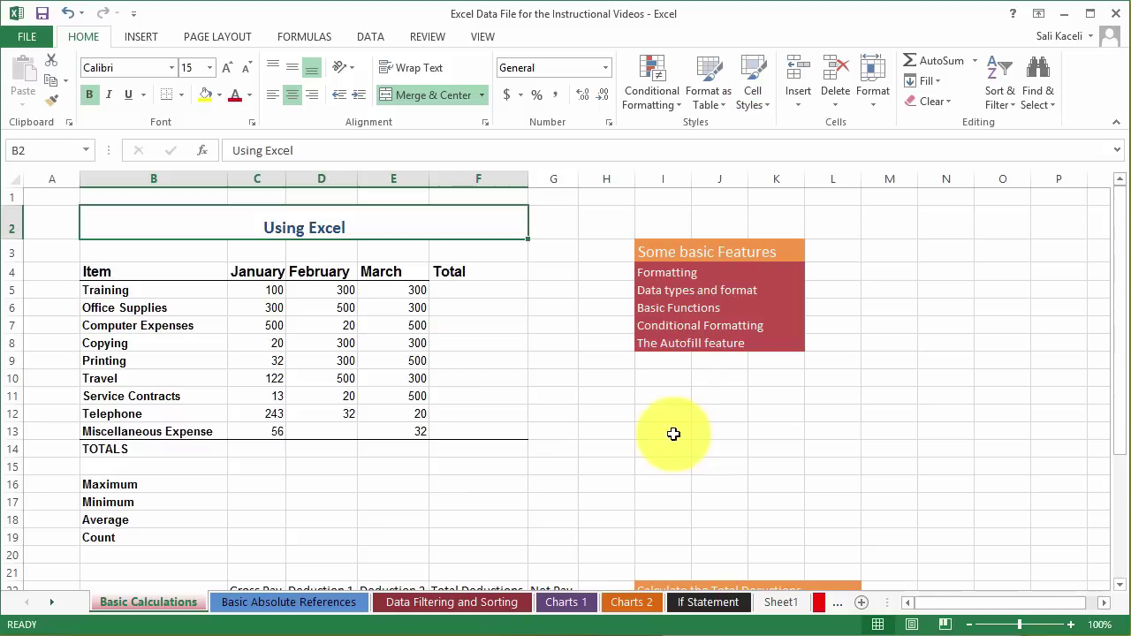
pyautogui.click(326, 273)
pyautogui.click(301, 232)
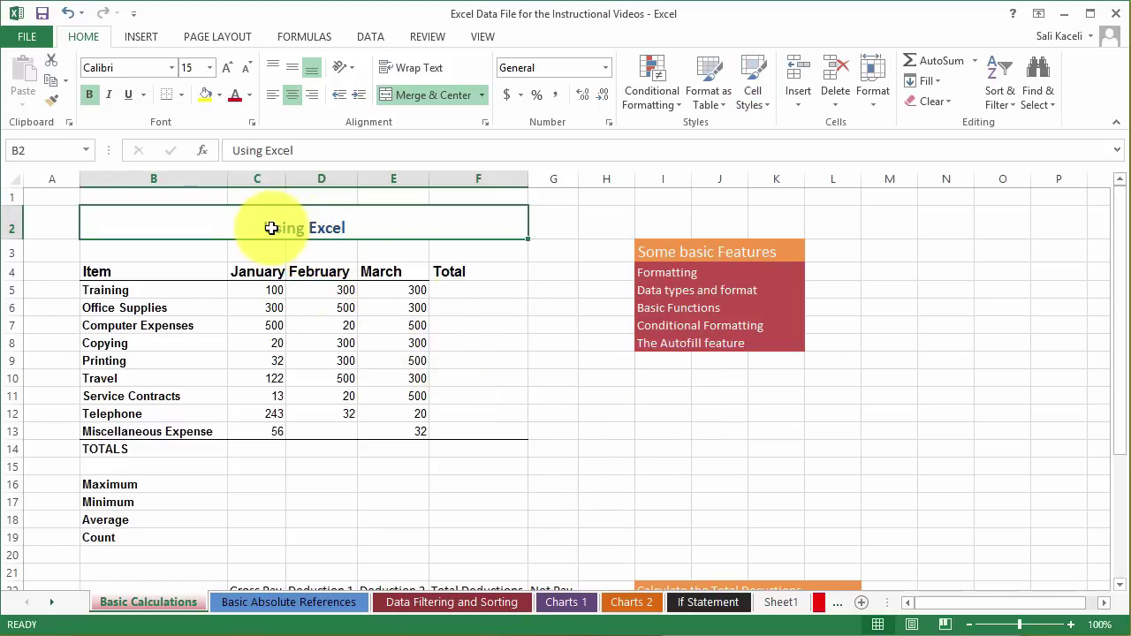
pyautogui.rightClick(271, 228)
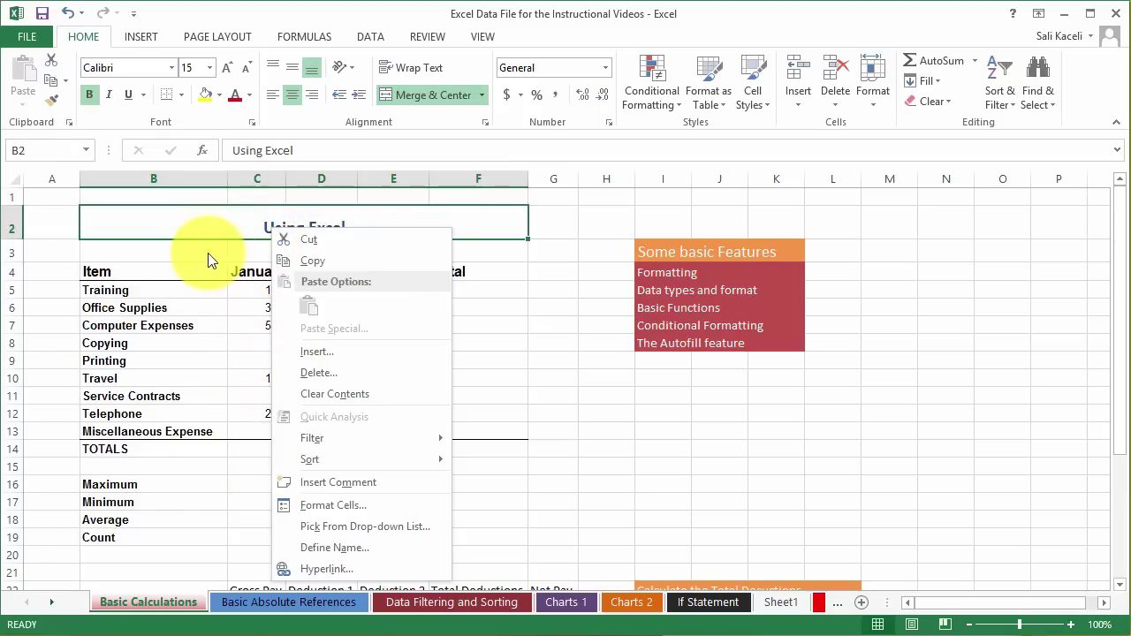
pyautogui.press('Escape')
pyautogui.click(238, 288)
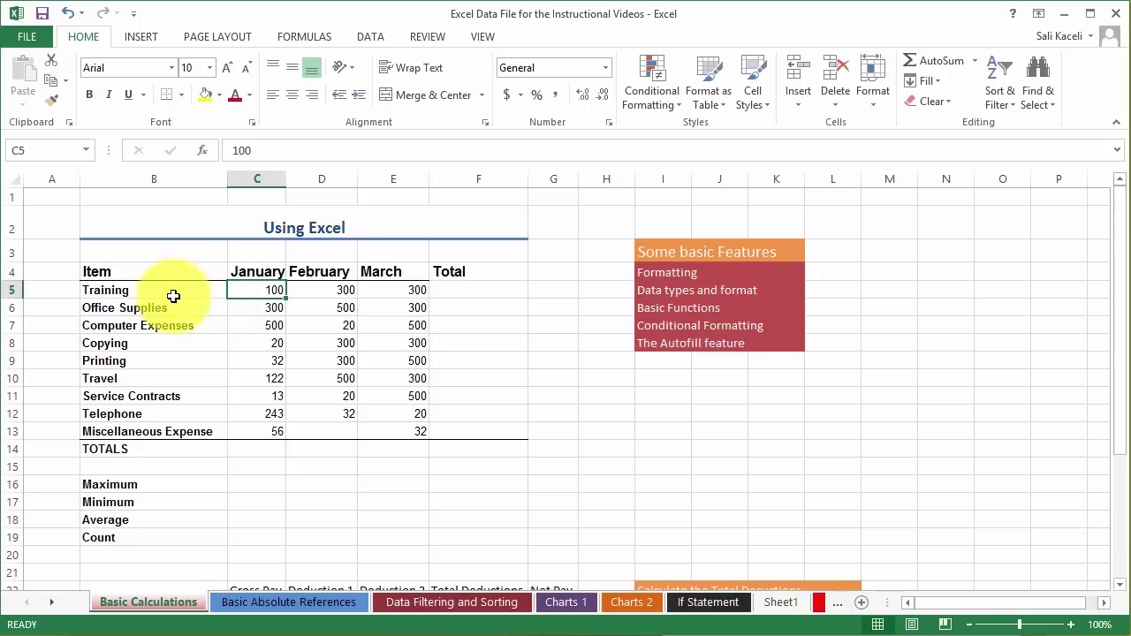
pyautogui.click(121, 294)
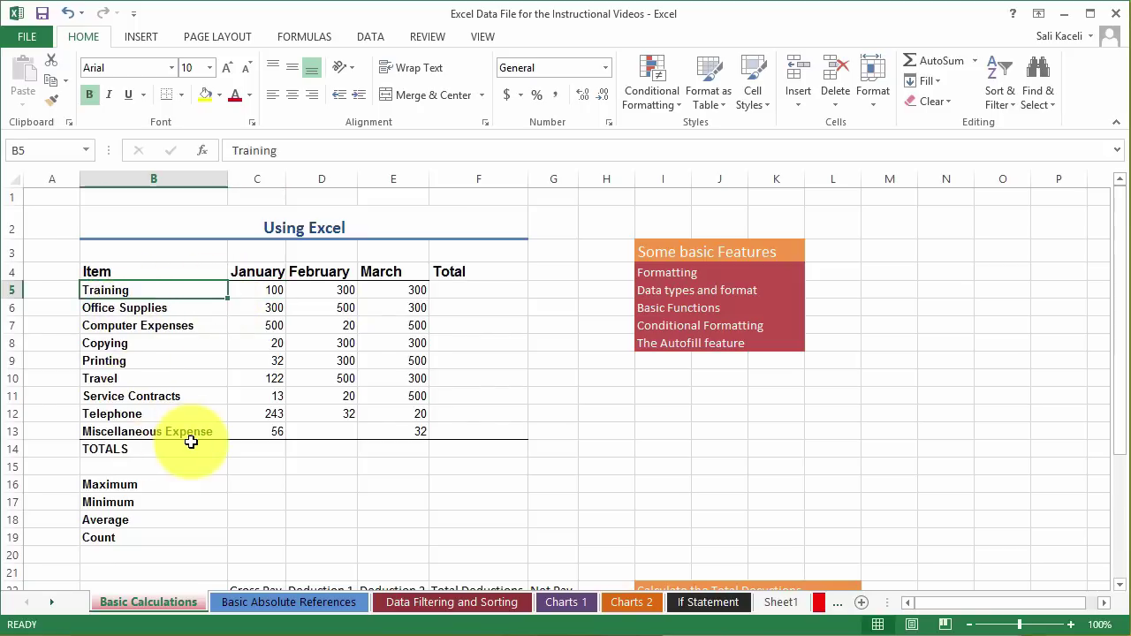
# Format the January to March expense amounts in C5:E13 as Currency.
pyautogui.click(255, 293)
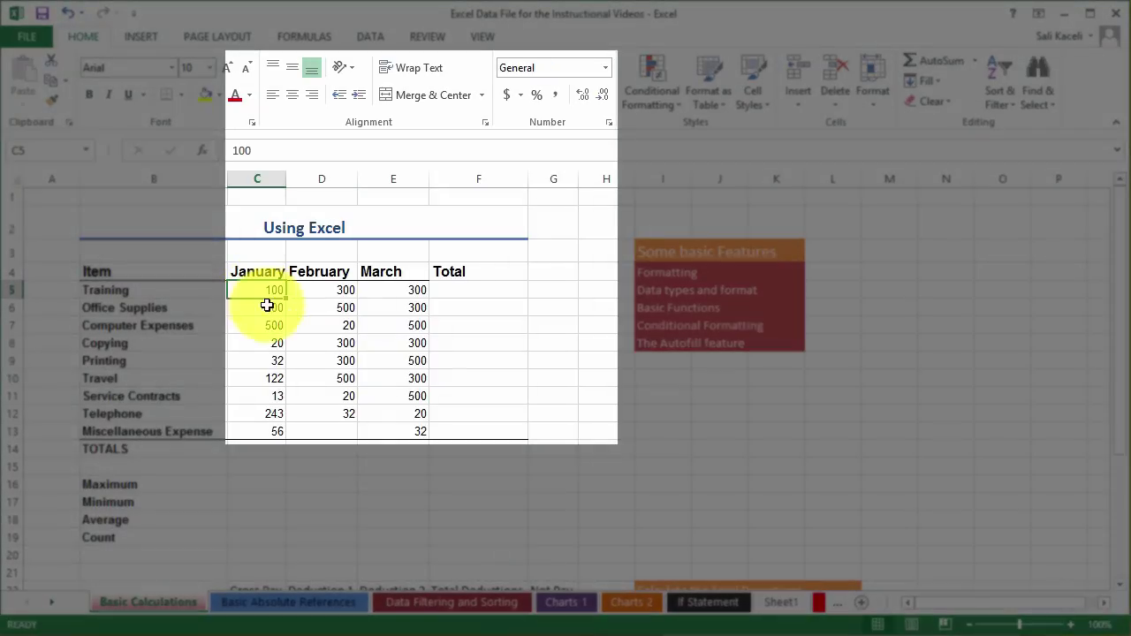
pyautogui.moveTo(267, 305); pyautogui.dragTo(379, 428)
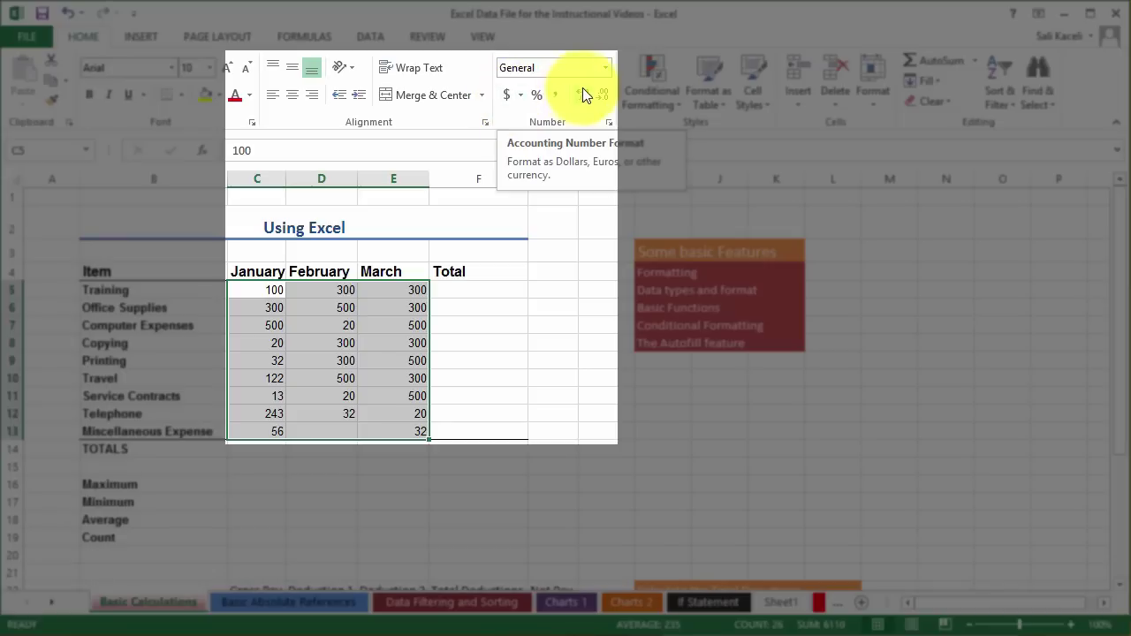
pyautogui.click(605, 68)
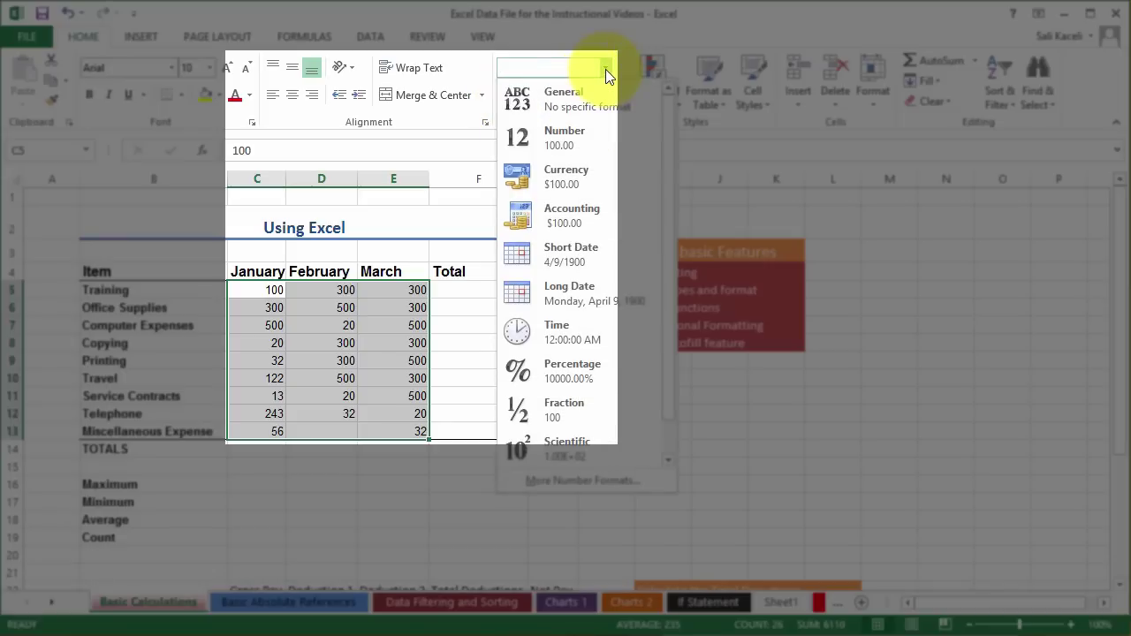
pyautogui.click(540, 174)
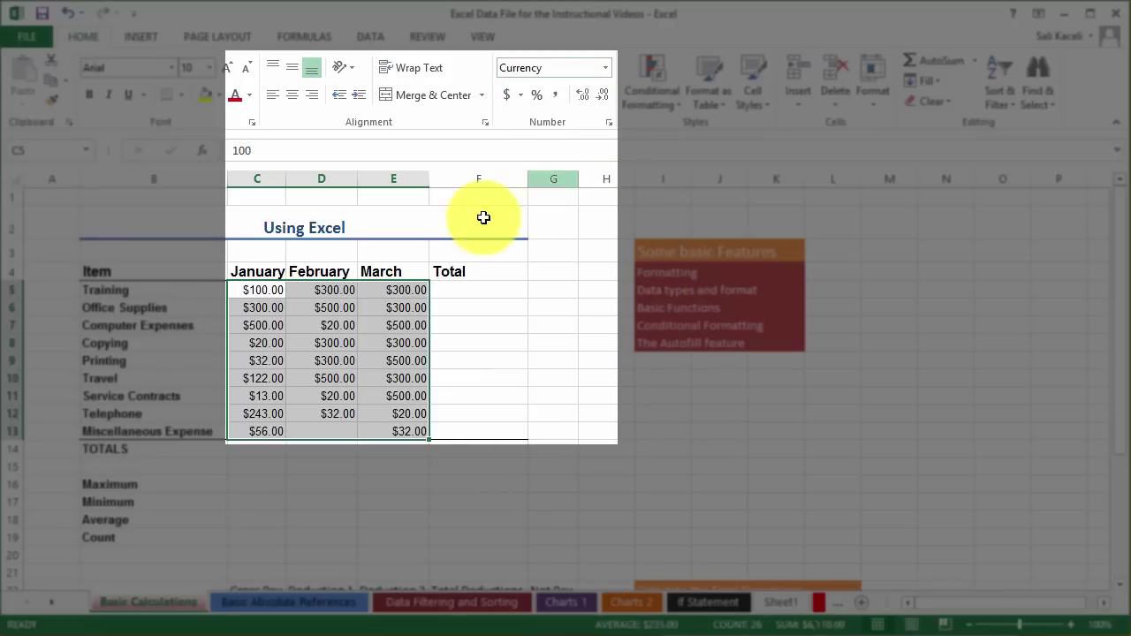
pyautogui.click(343, 429)
pyautogui.click(520, 99)
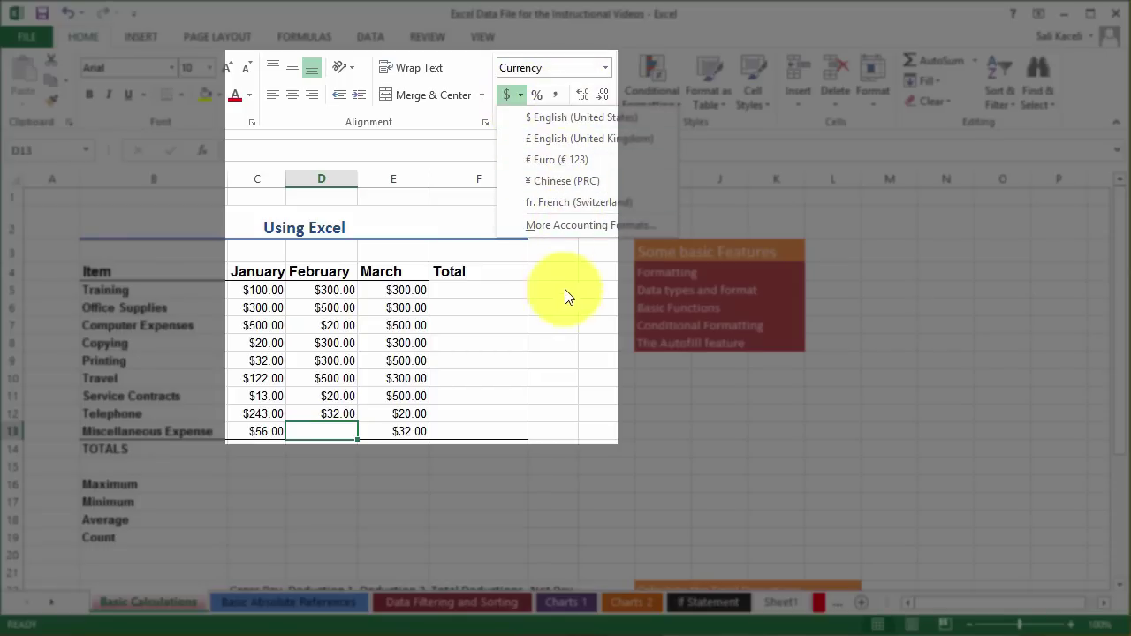
pyautogui.click(344, 325)
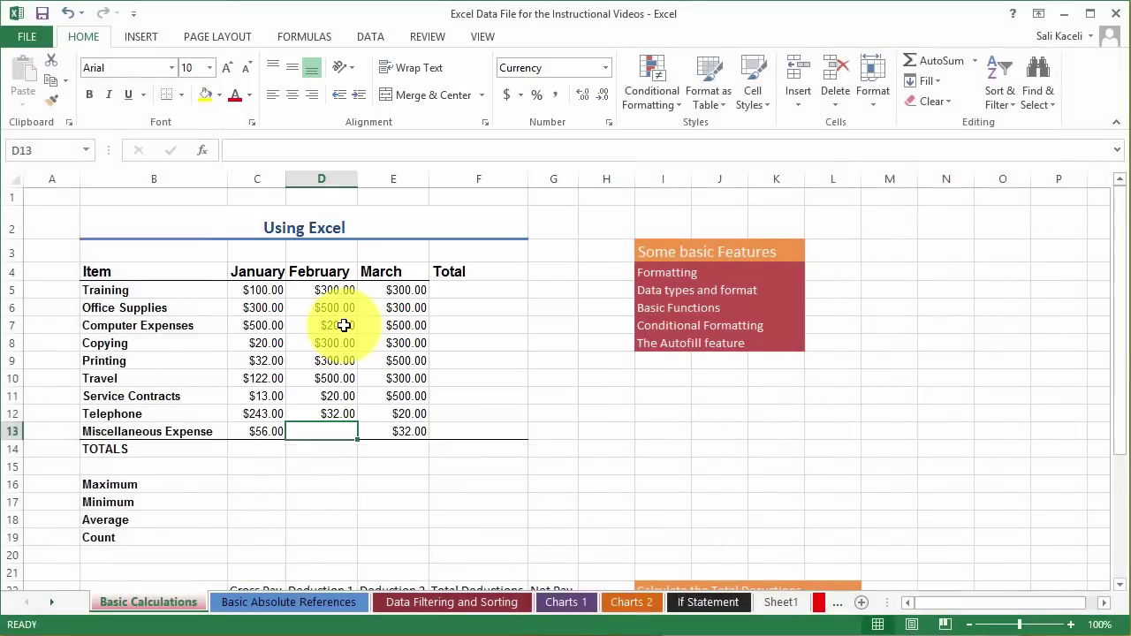
pyautogui.click(331, 310)
pyautogui.click(255, 294)
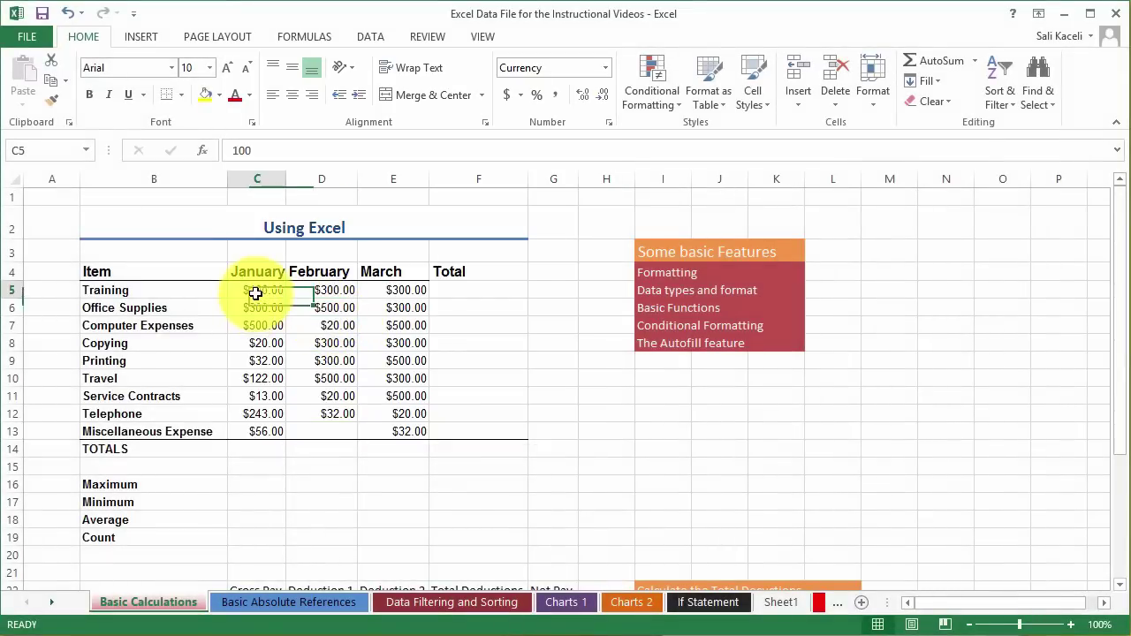
pyautogui.click(343, 307)
pyautogui.click(261, 289)
pyautogui.moveTo(261, 289); pyautogui.dragTo(472, 447)
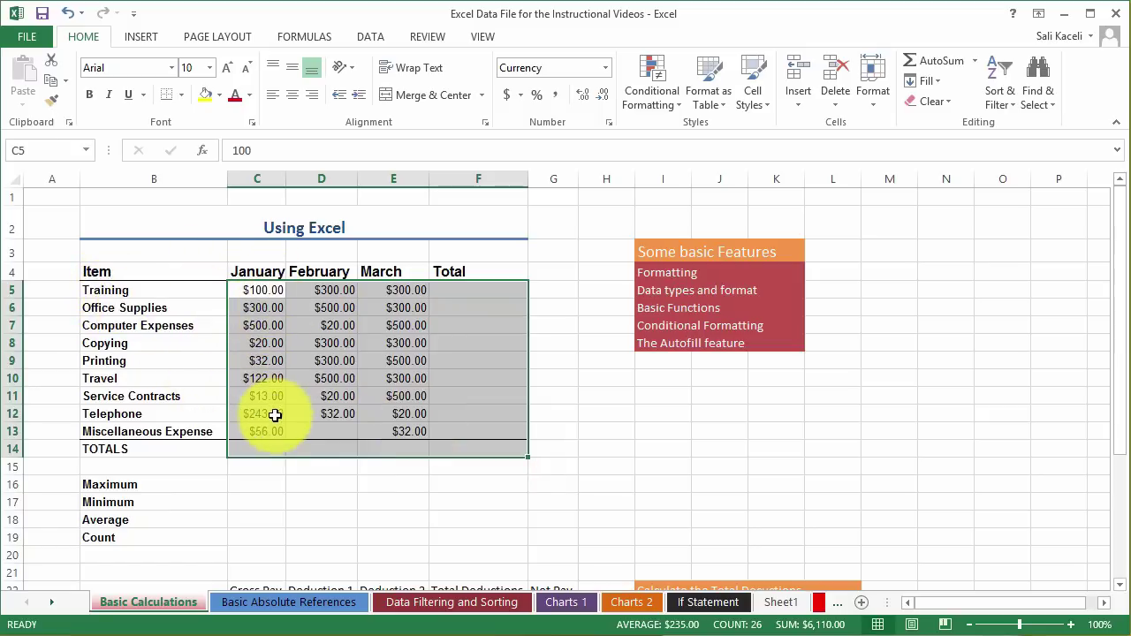
pyautogui.click(265, 448)
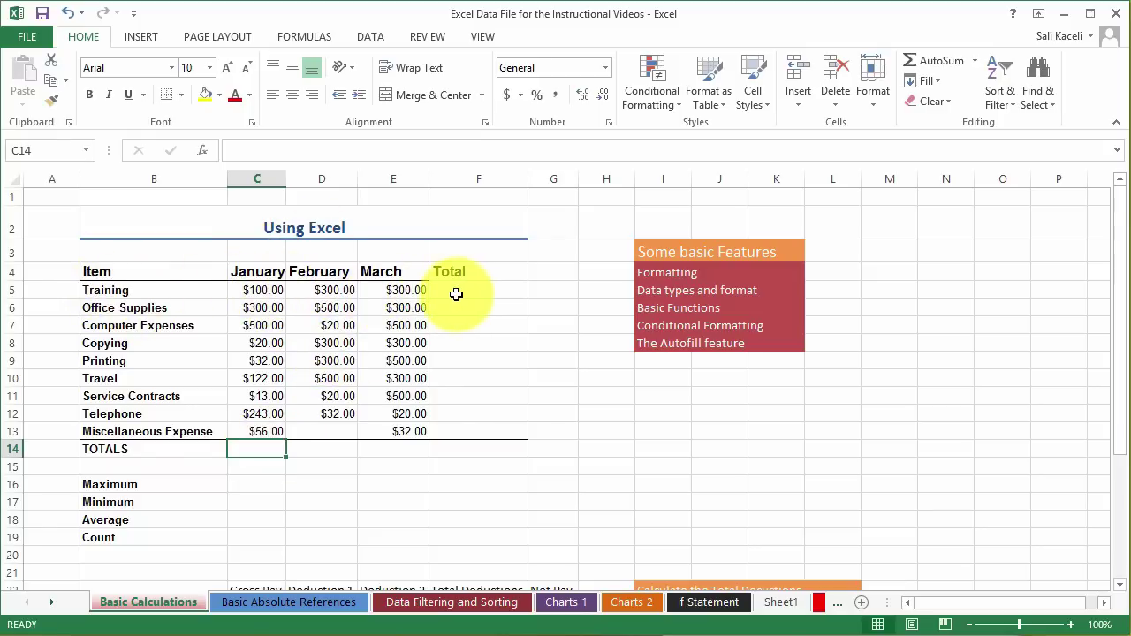
# Apply the Accounting number format to C5:F14, including the Total column and the TOTALS row.
pyautogui.moveTo(248, 290); pyautogui.dragTo(455, 447)
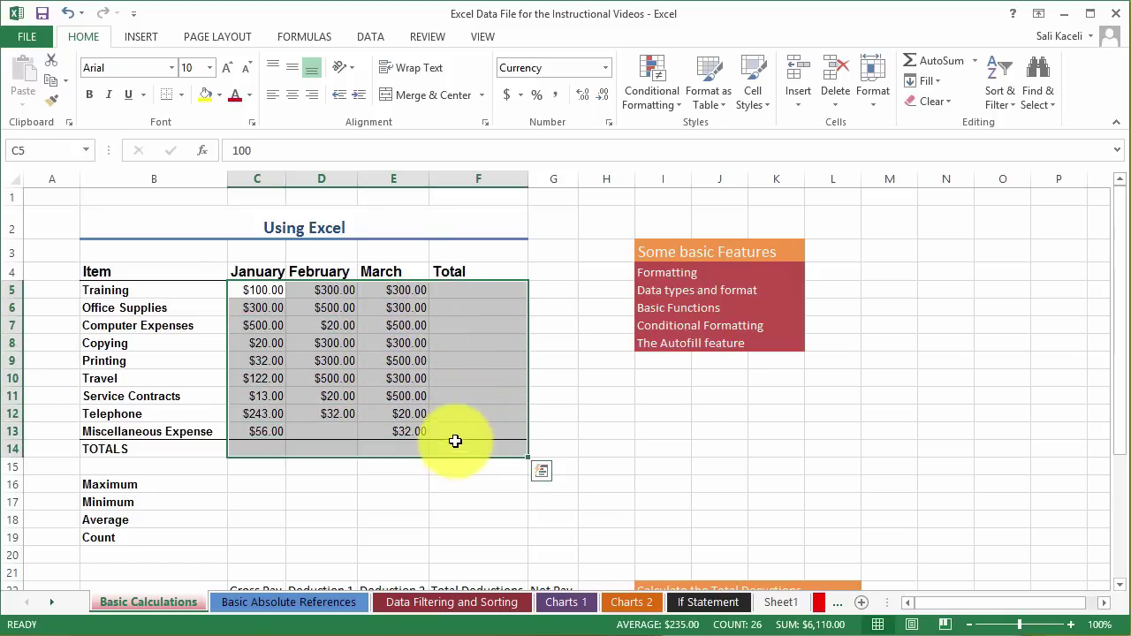
pyautogui.click(505, 95)
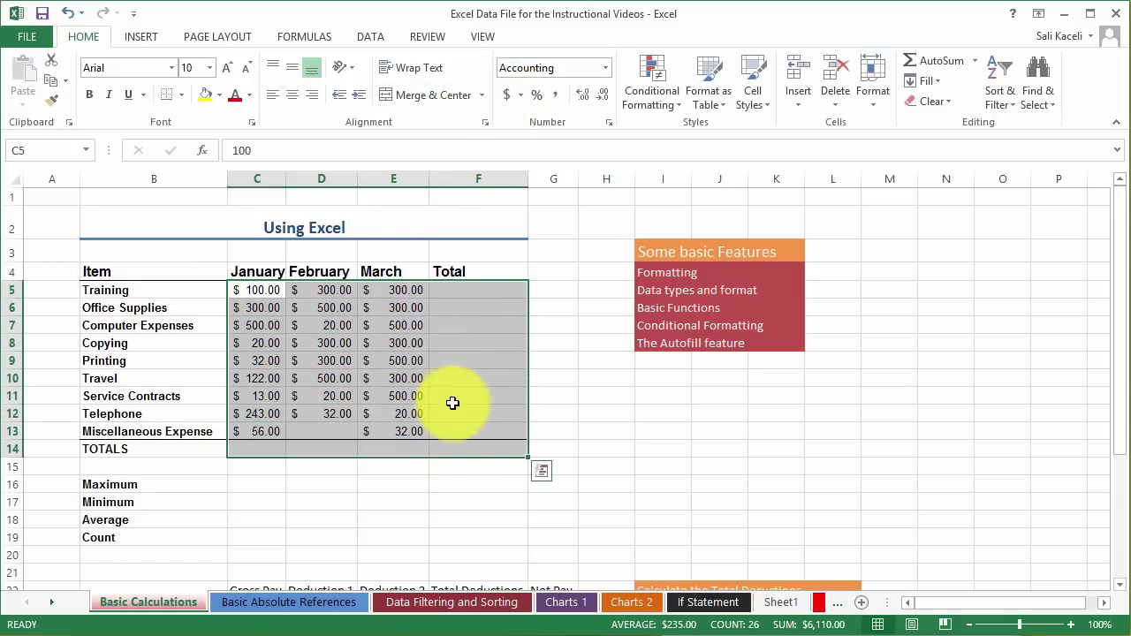
pyautogui.click(452, 400)
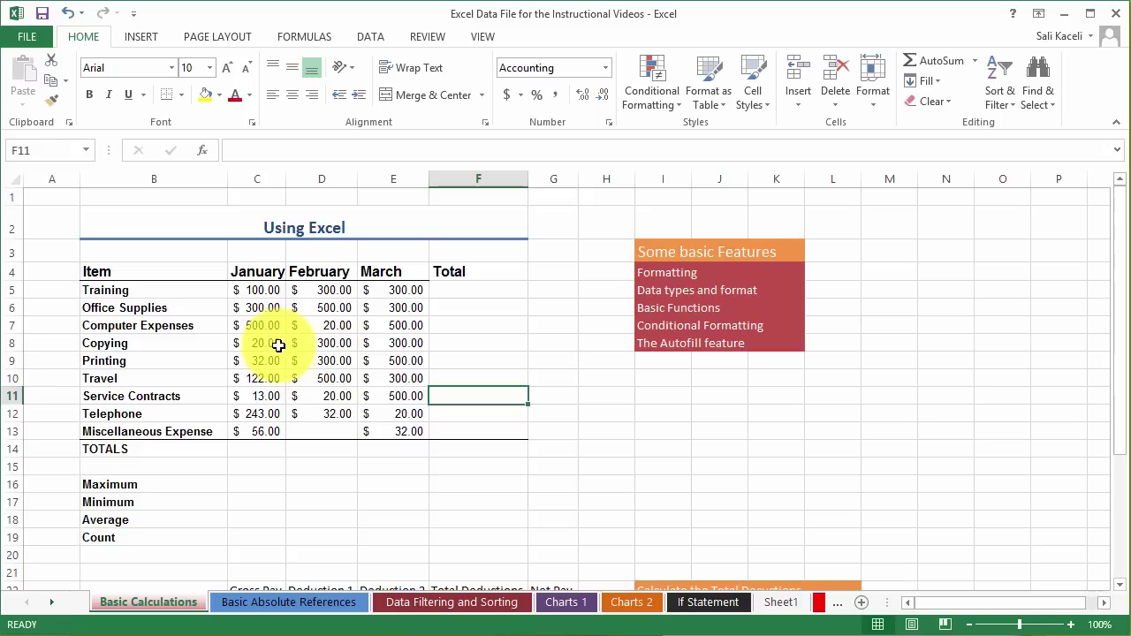
pyautogui.click(270, 449)
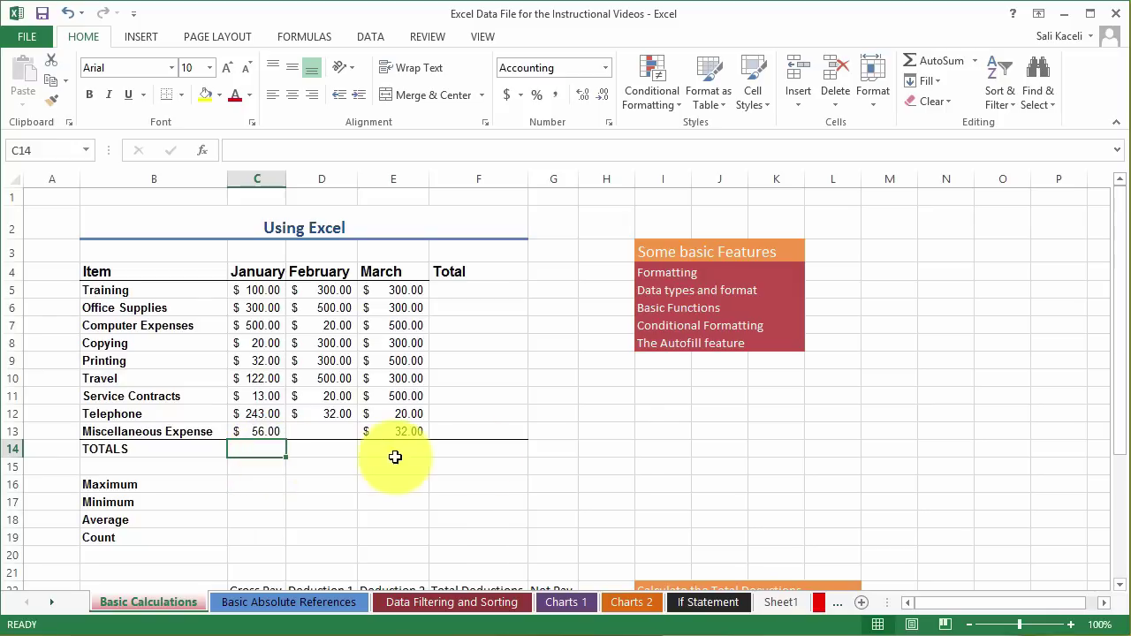
# Enter "=" in cell J10 and the note "starts the formulas" beside it in K10.
pyautogui.click(738, 381)
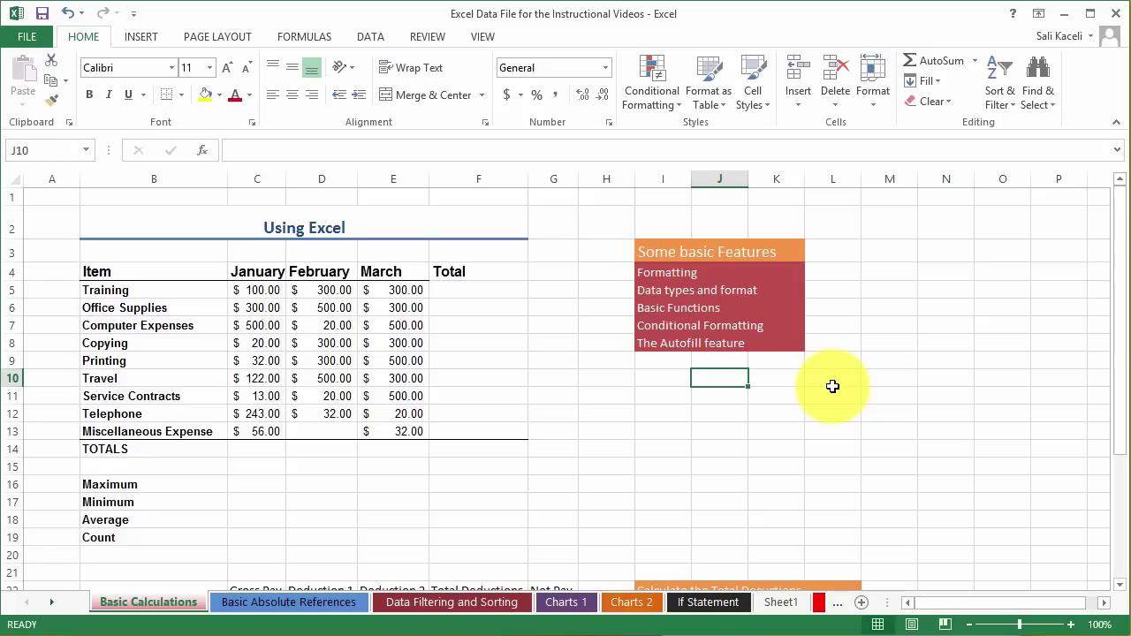
pyautogui.write('=')
pyautogui.click(792, 382)
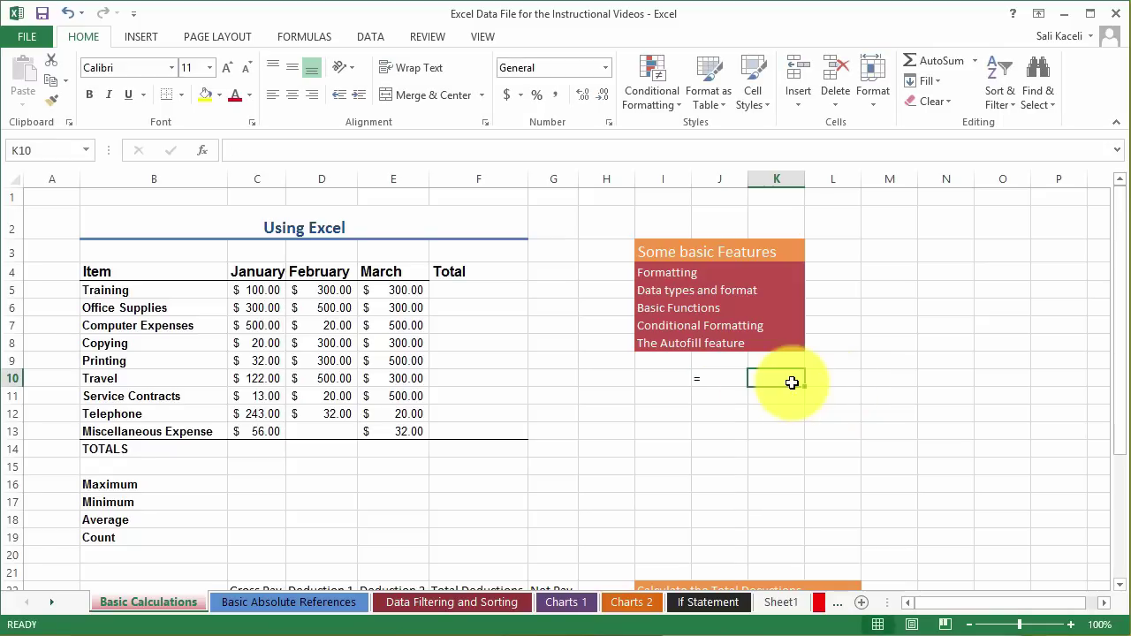
pyautogui.write('starts')
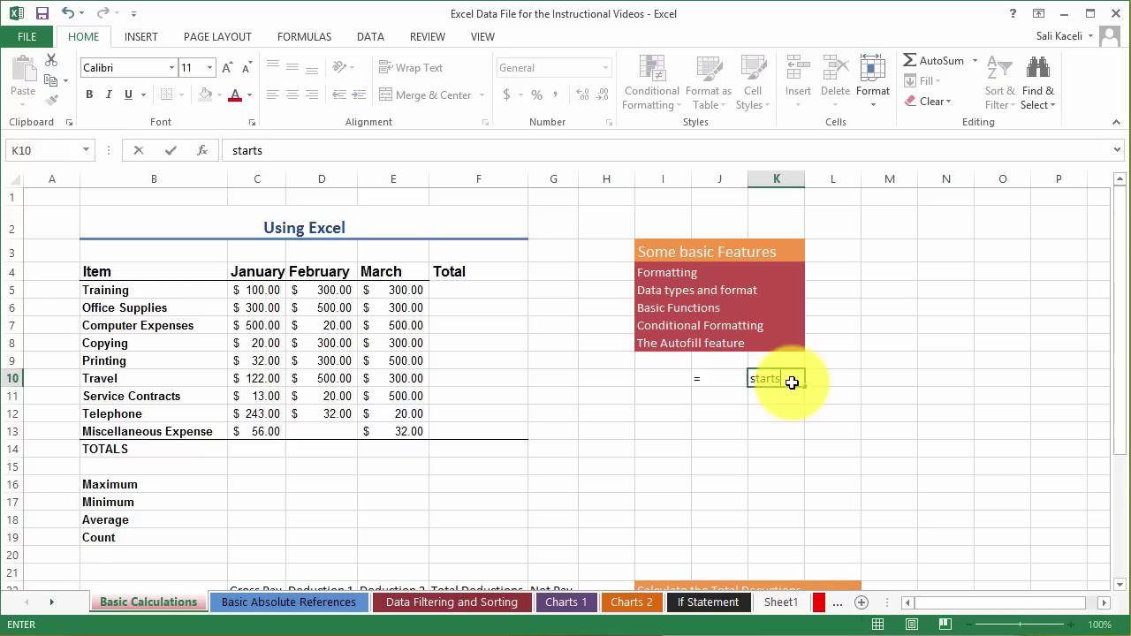
pyautogui.write(' the formulas')
pyautogui.click(727, 397)
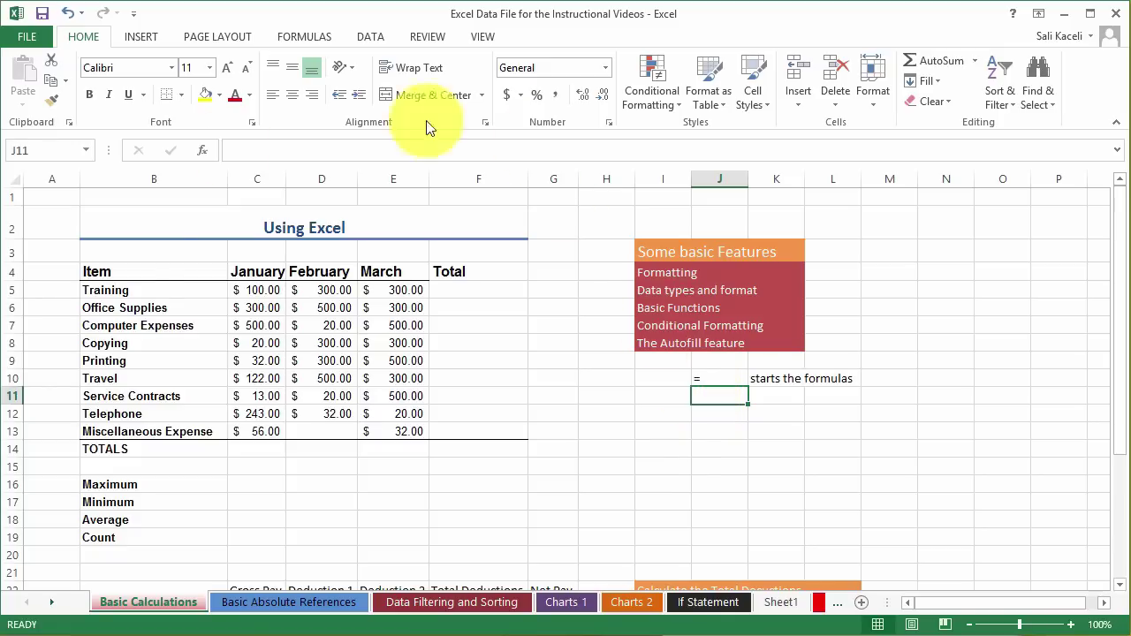
pyautogui.moveTo(273, 290); pyautogui.dragTo(277, 424)
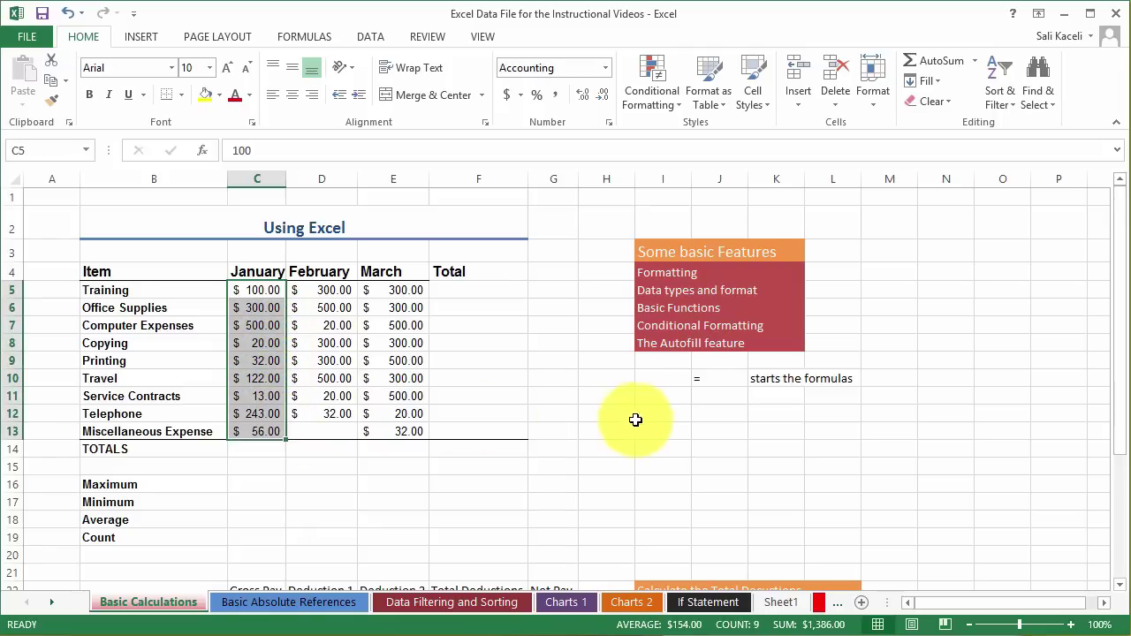
pyautogui.click(775, 399)
pyautogui.click(720, 399)
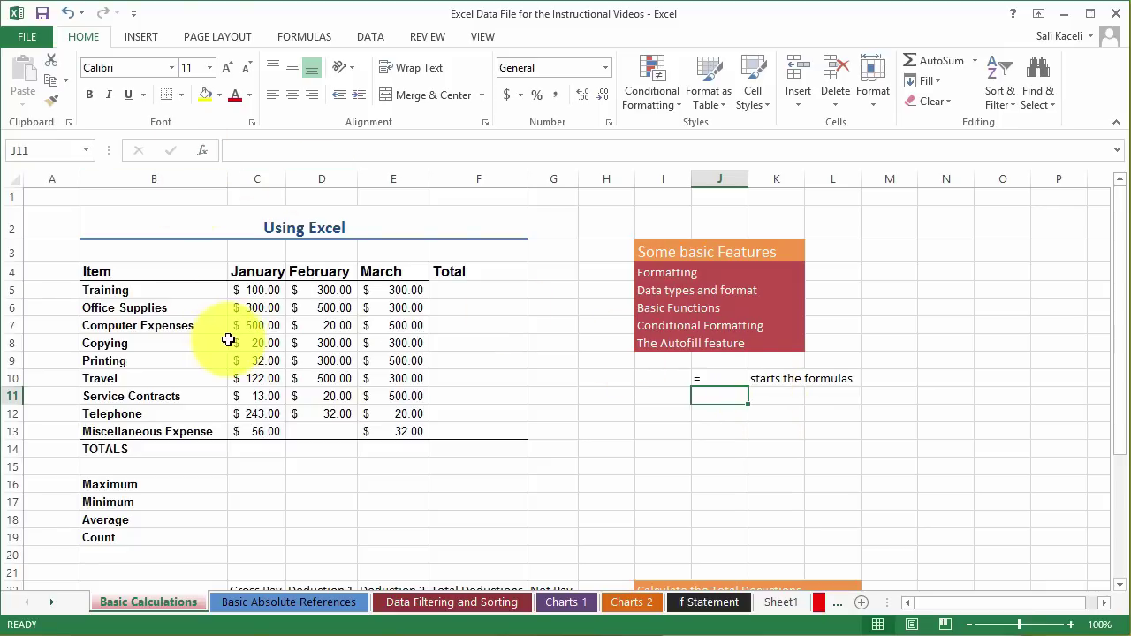
pyautogui.click(265, 327)
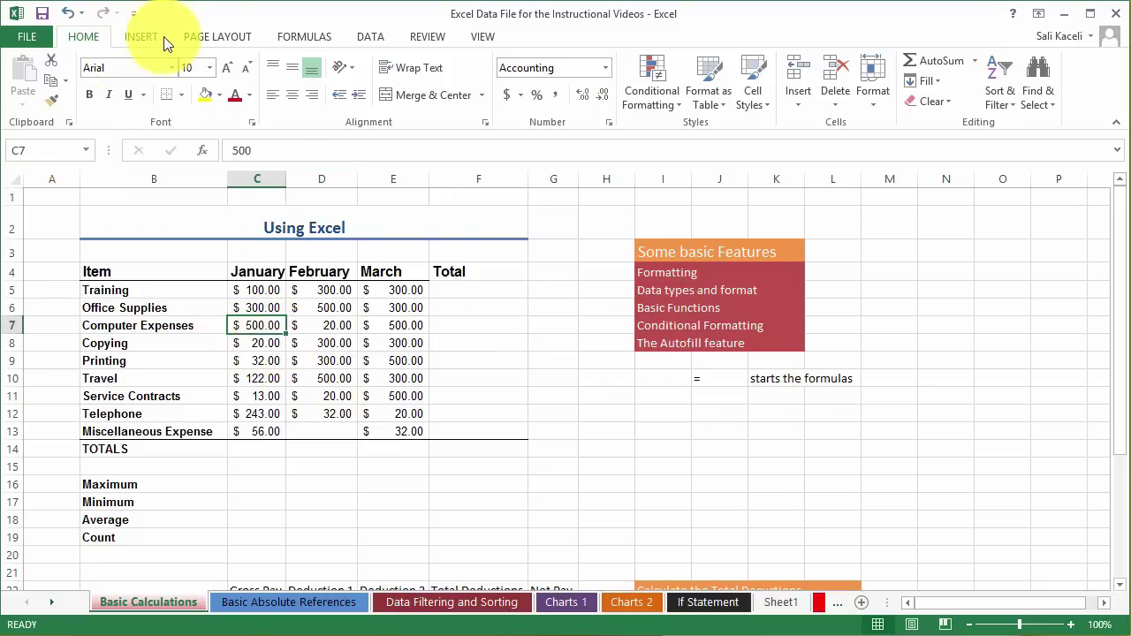
# Open the Insert Function dialog and browse the functions in the All category.
pyautogui.click(129, 38)
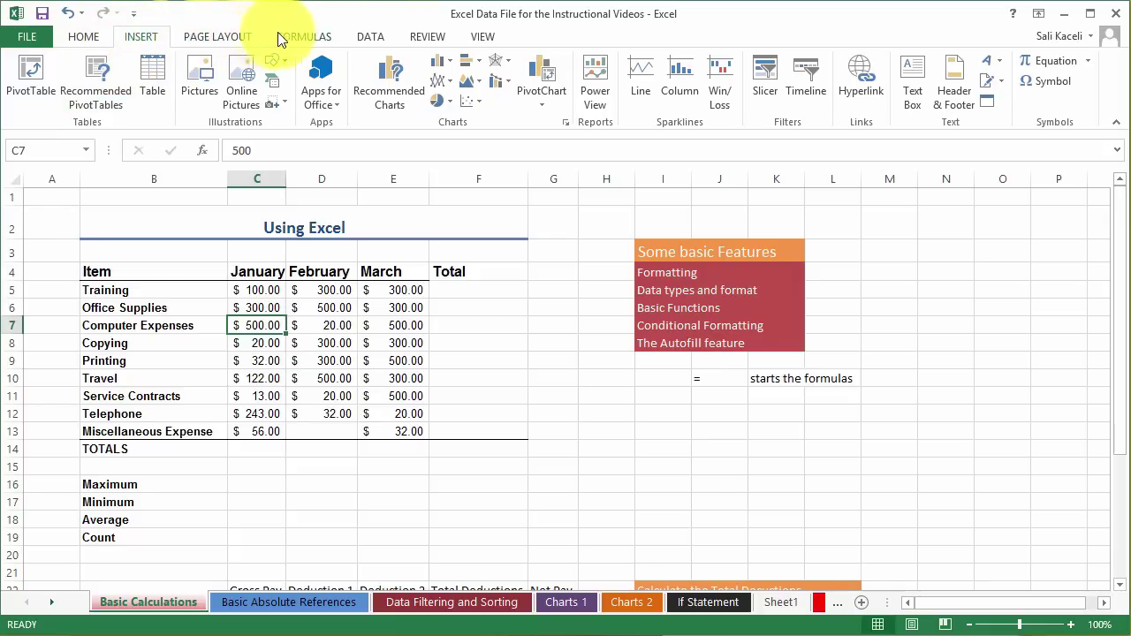
pyautogui.click(314, 40)
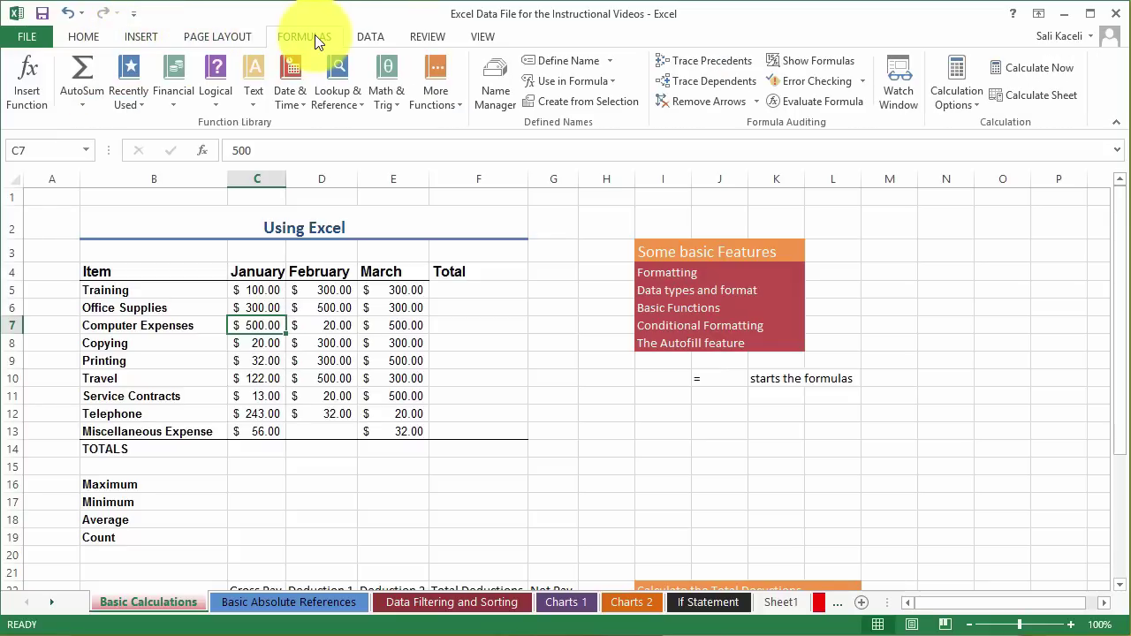
pyautogui.click(28, 97)
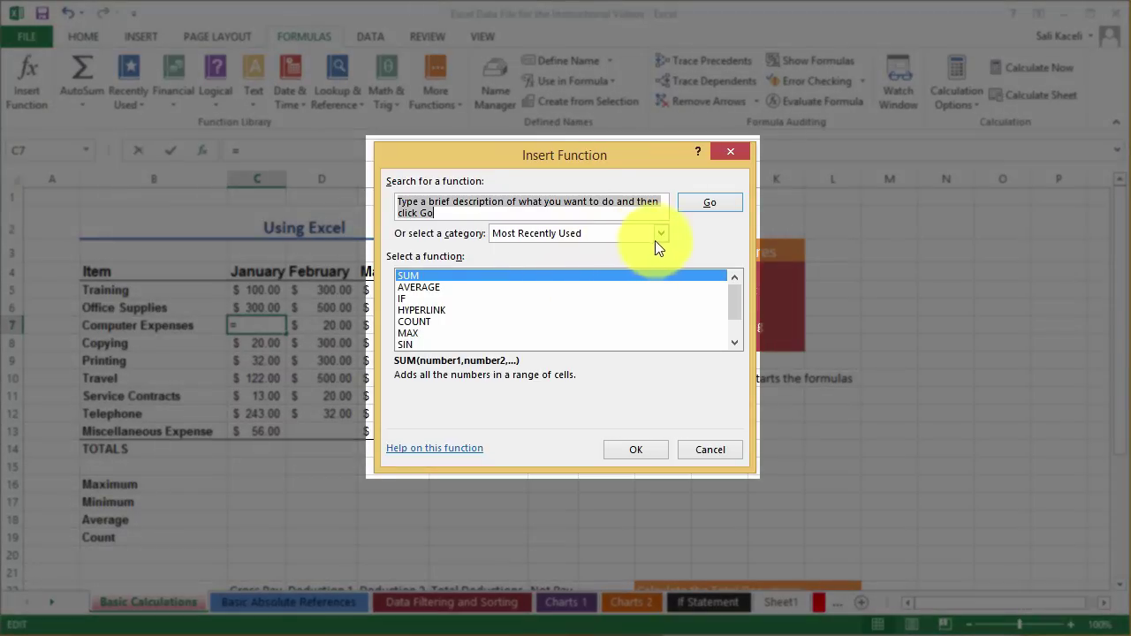
pyautogui.click(658, 235)
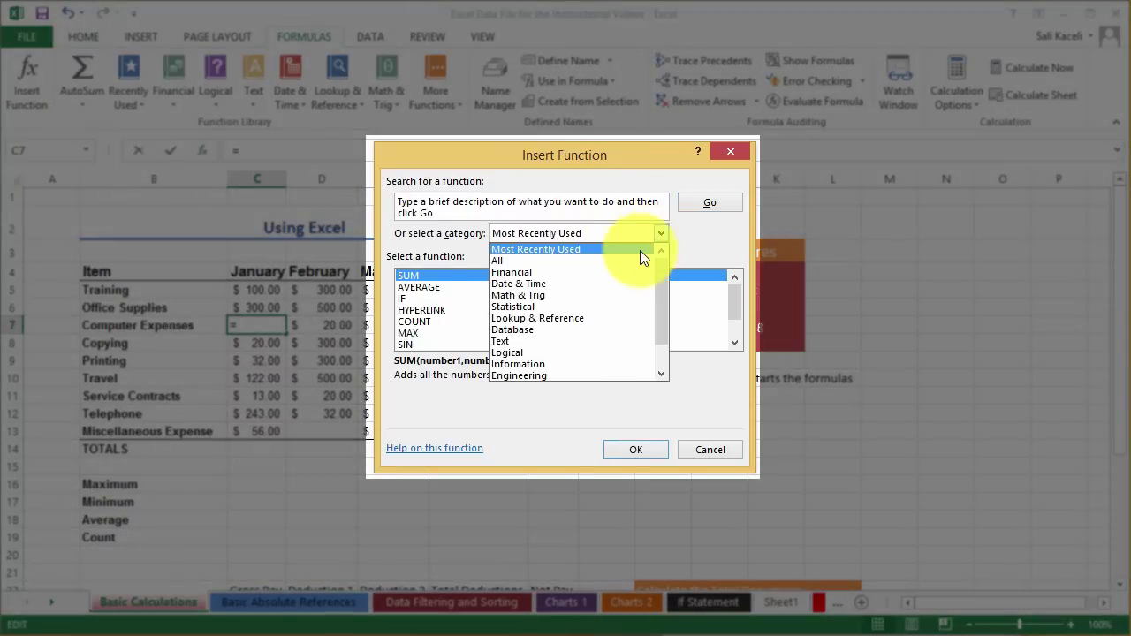
pyautogui.click(538, 263)
pyautogui.moveTo(735, 342); pyautogui.dragTo(735, 343)
pyautogui.moveTo(735, 342); pyautogui.dragTo(735, 343)
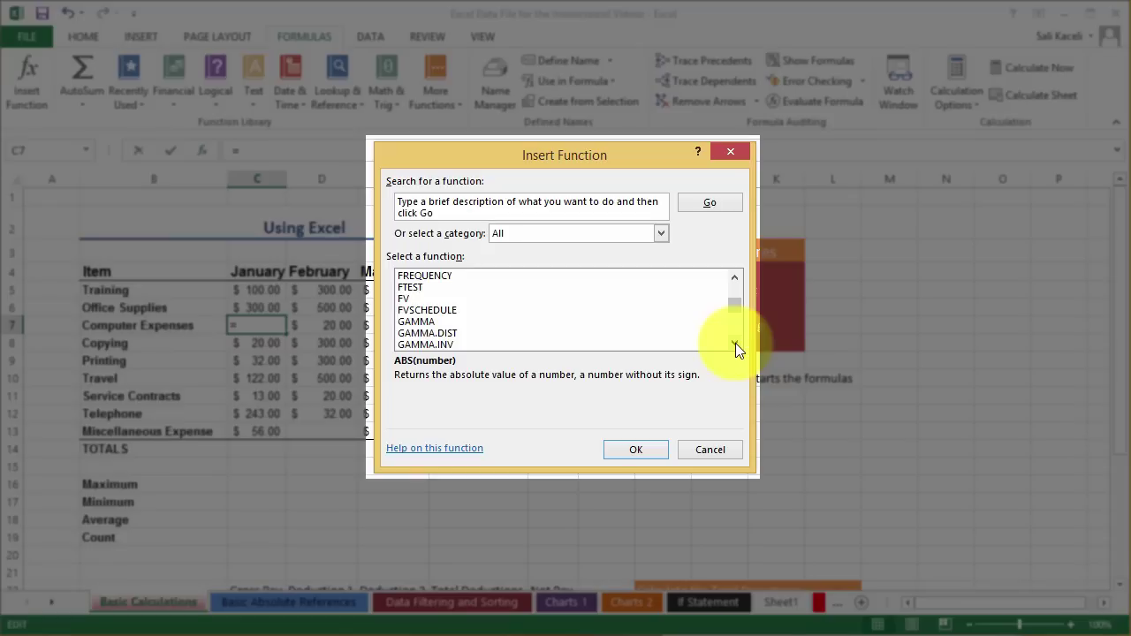
pyautogui.moveTo(731, 315); pyautogui.dragTo(746, 282)
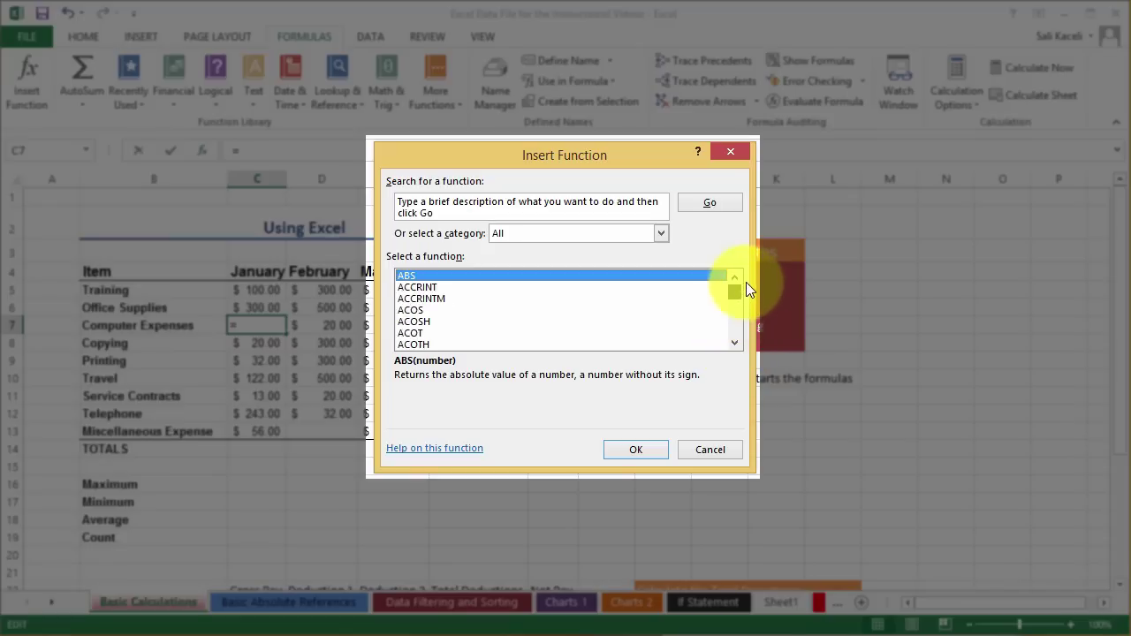
# Search the Insert Function dialog for "sum".
pyautogui.click(505, 212)
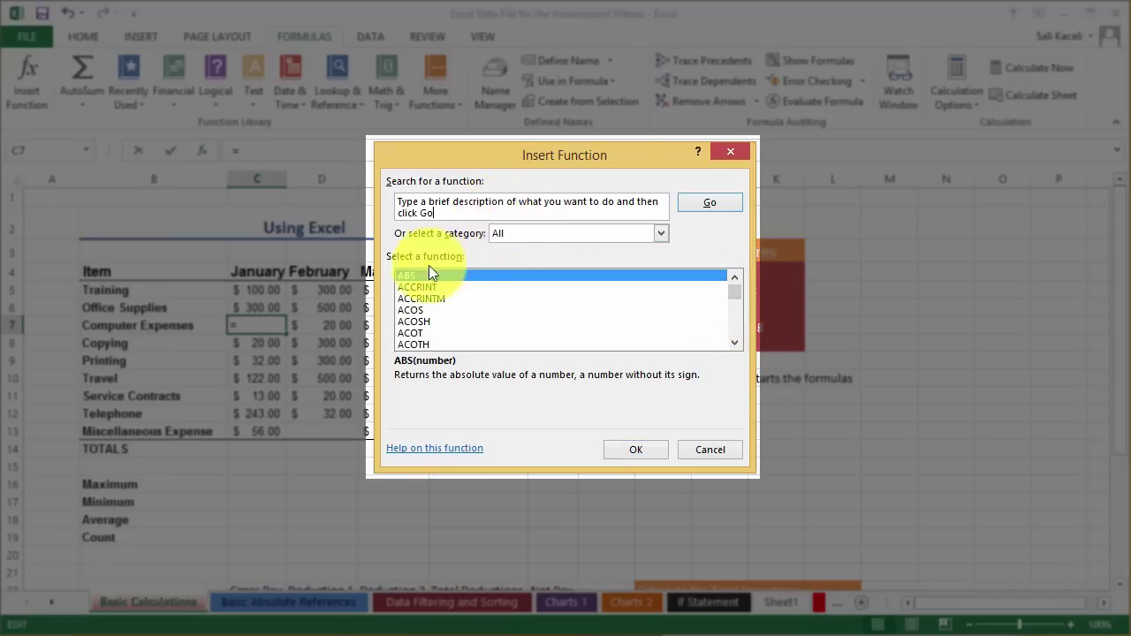
pyautogui.moveTo(615, 205); pyautogui.dragTo(126, 208)
pyautogui.write('sum')
pyautogui.press('Return')
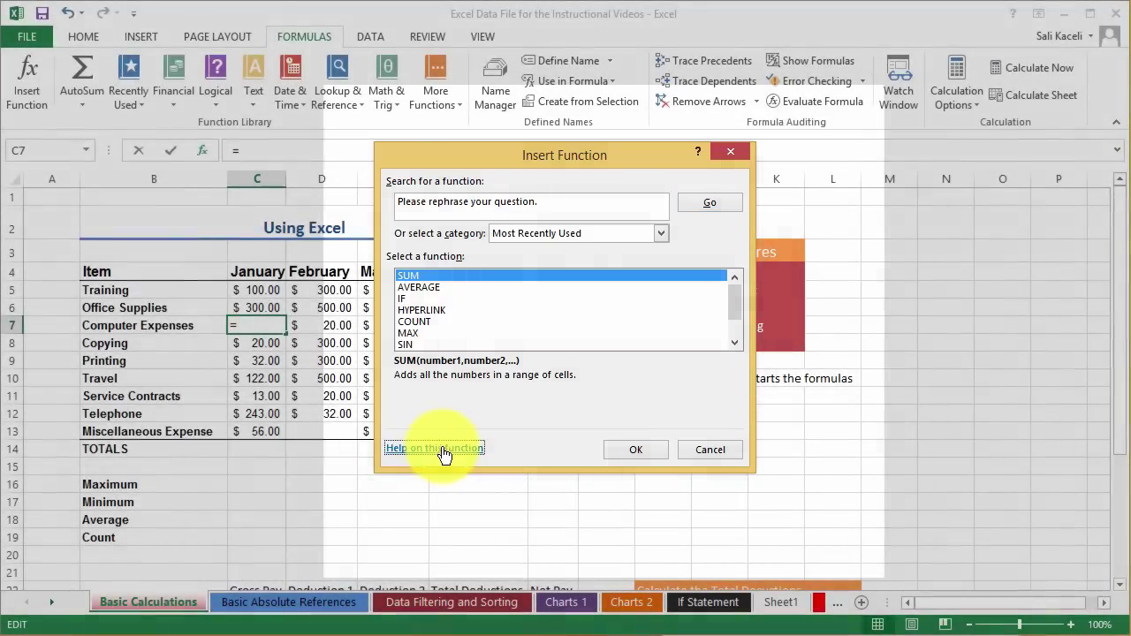
# Review the syntax and example formulas in the SUM function's help article, and leave the Insert Function dialog without inserting a function.
pyautogui.click(446, 449)
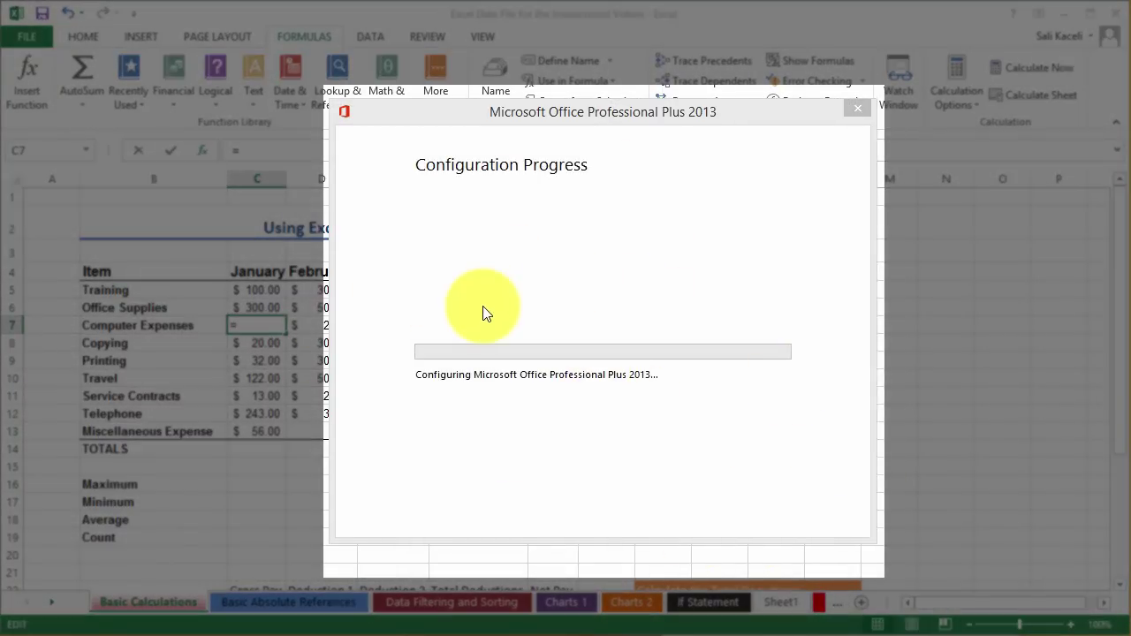
pyautogui.scroll(-3, 506, 397)
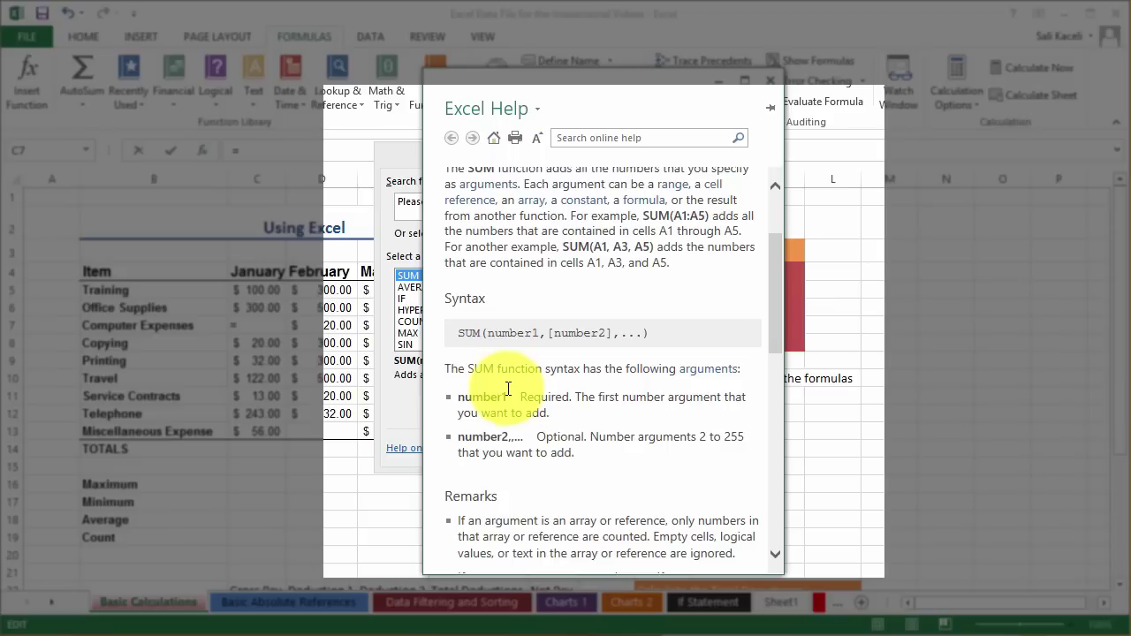
pyautogui.scroll(-6, 508, 389)
pyautogui.scroll(-2, 509, 392)
pyautogui.scroll(-1, 543, 437)
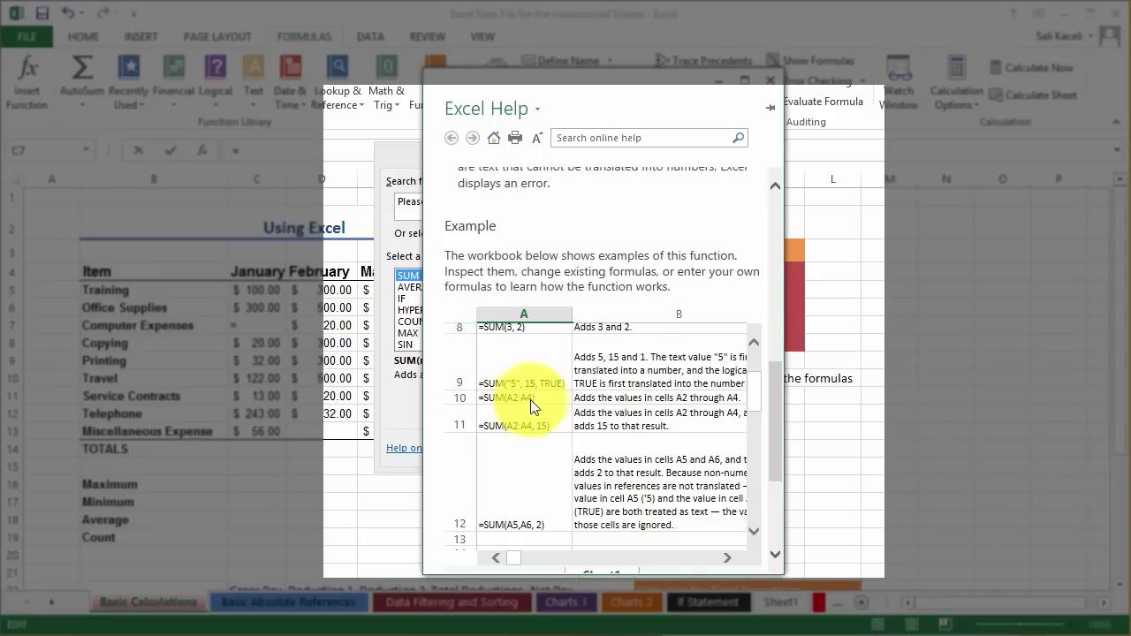
pyautogui.click(532, 400)
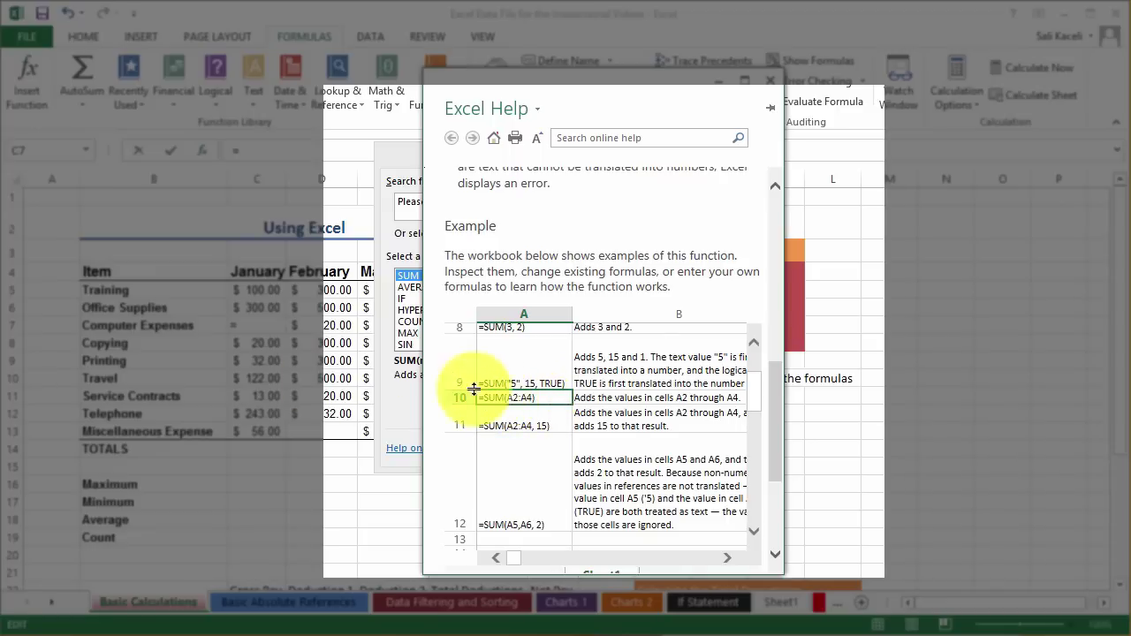
pyautogui.scroll(-3, 525, 412)
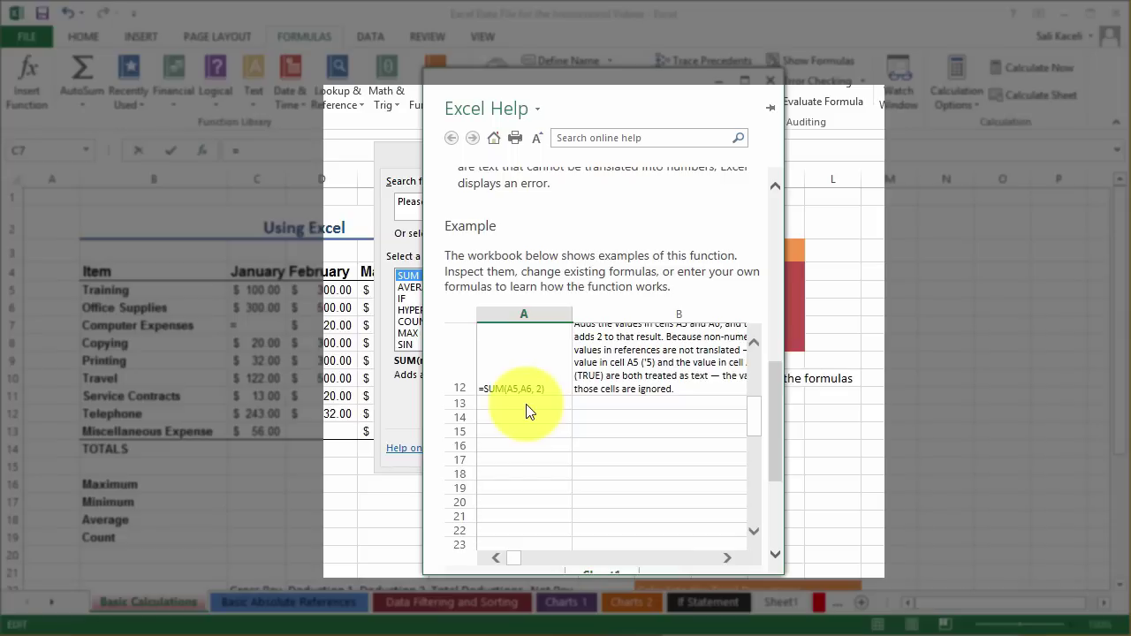
pyautogui.scroll(5, 525, 412)
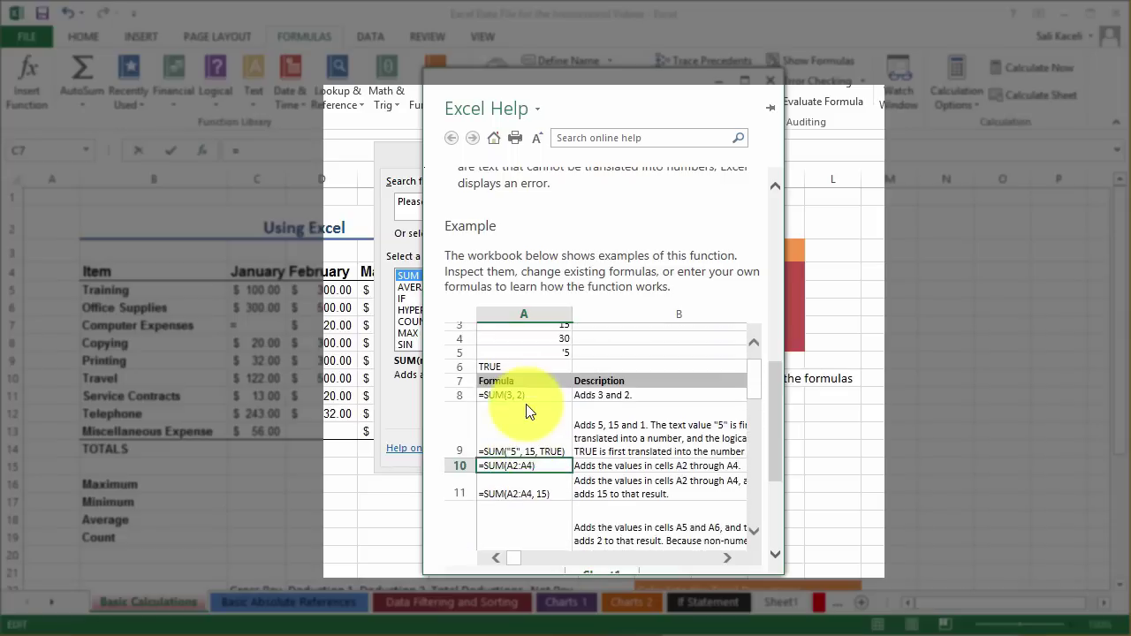
pyautogui.click(772, 93)
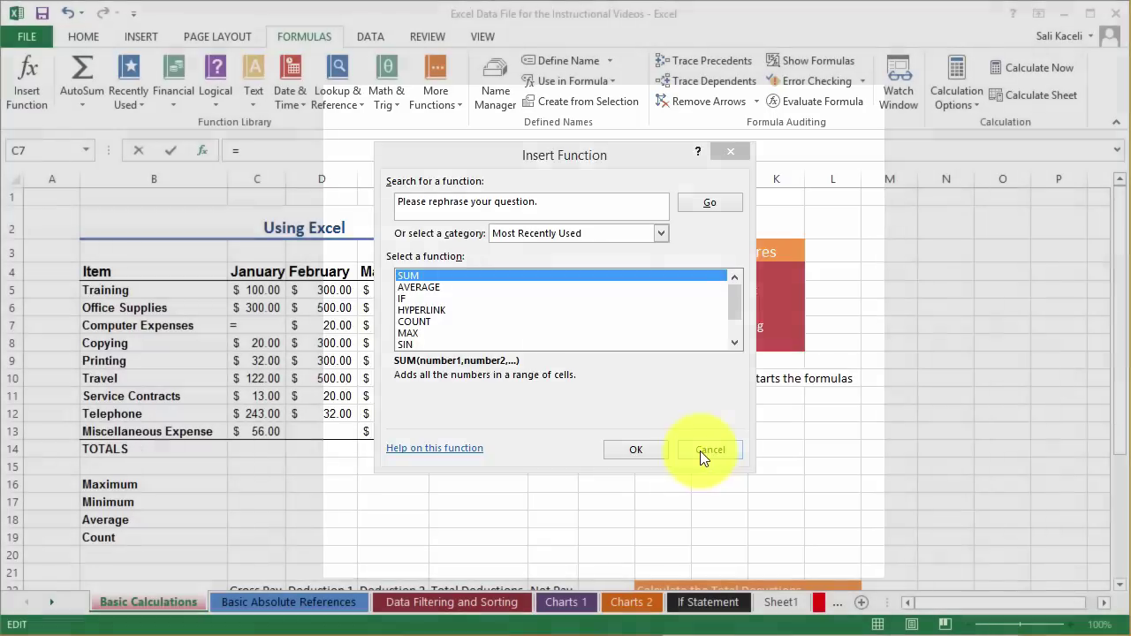
pyautogui.click(700, 451)
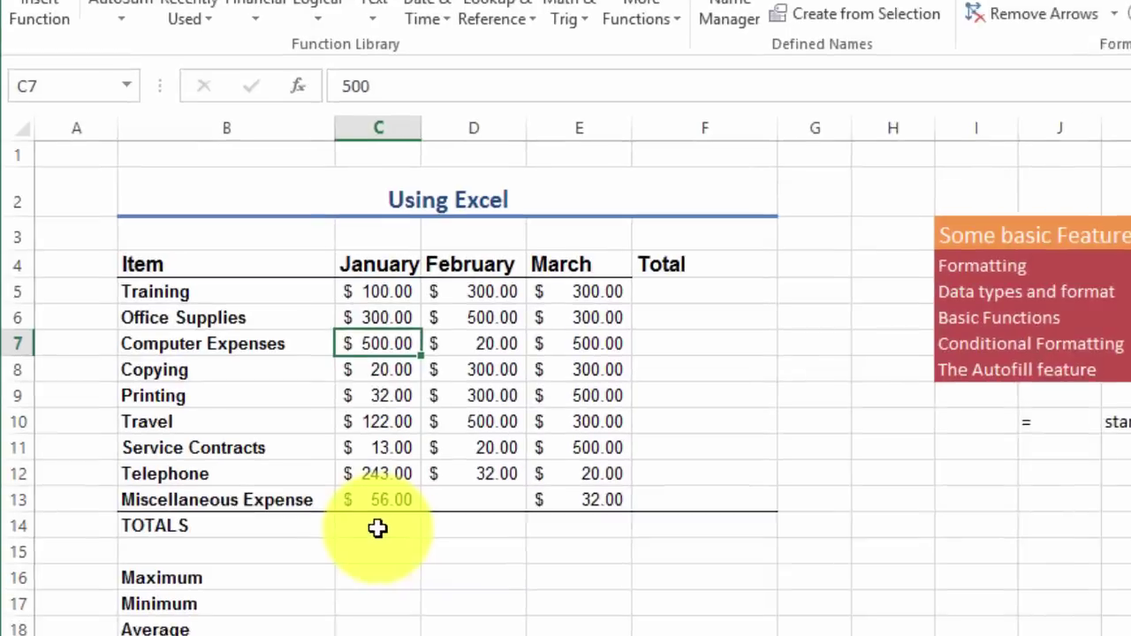
# Total the January expenses in C14 of the TOTALS row with the formula =SUM(C5:C13).
pyautogui.click(317, 482)
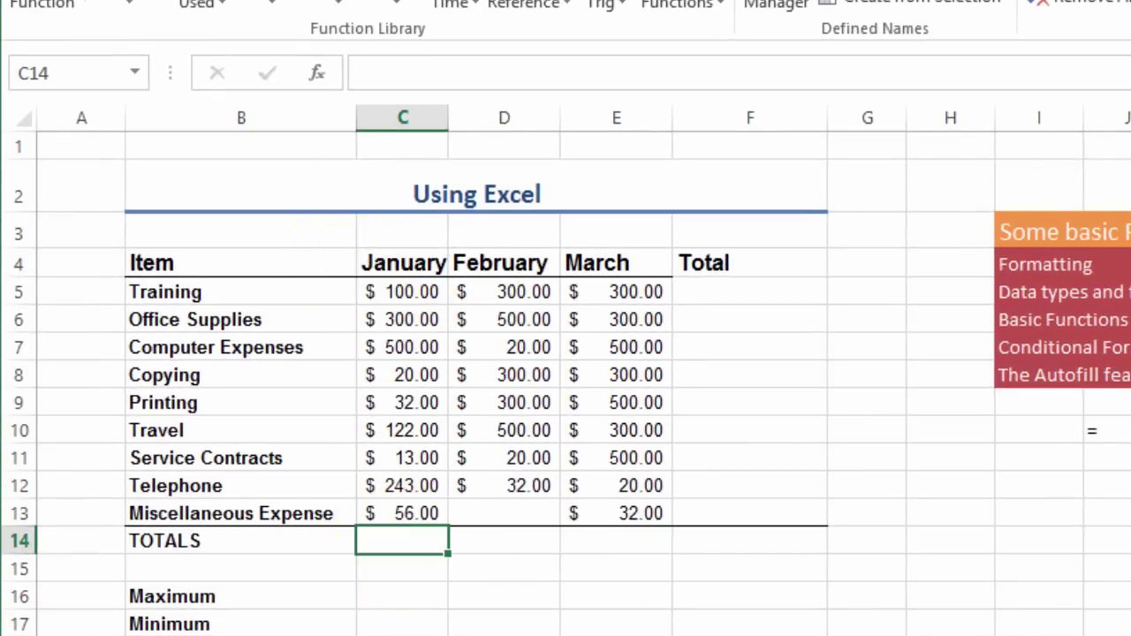
pyautogui.write('=')
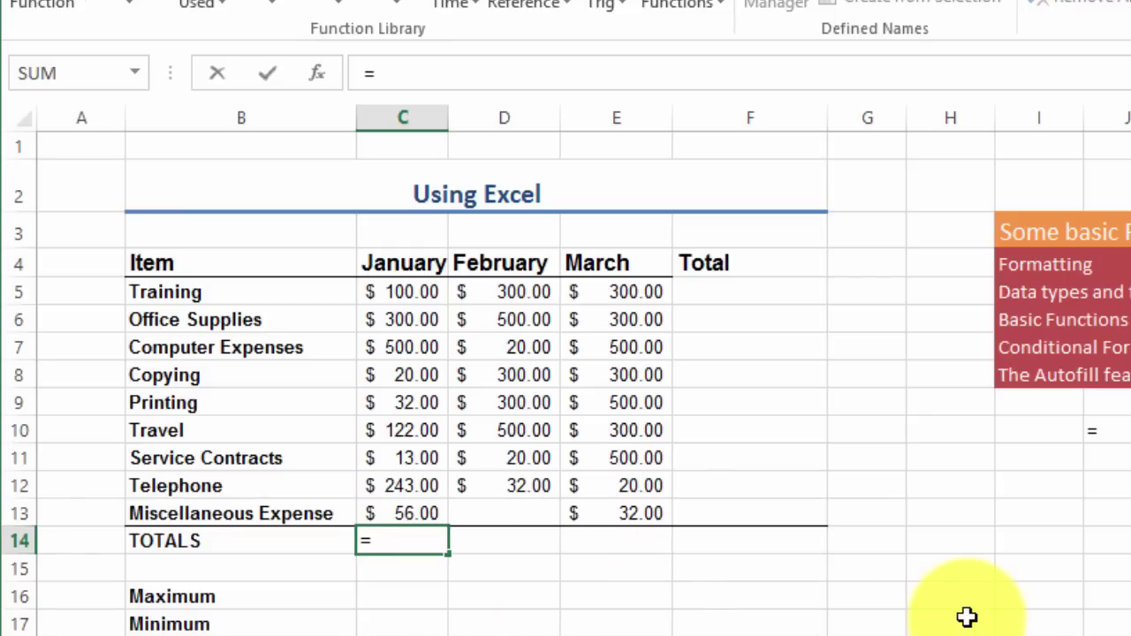
pyautogui.write('sum')
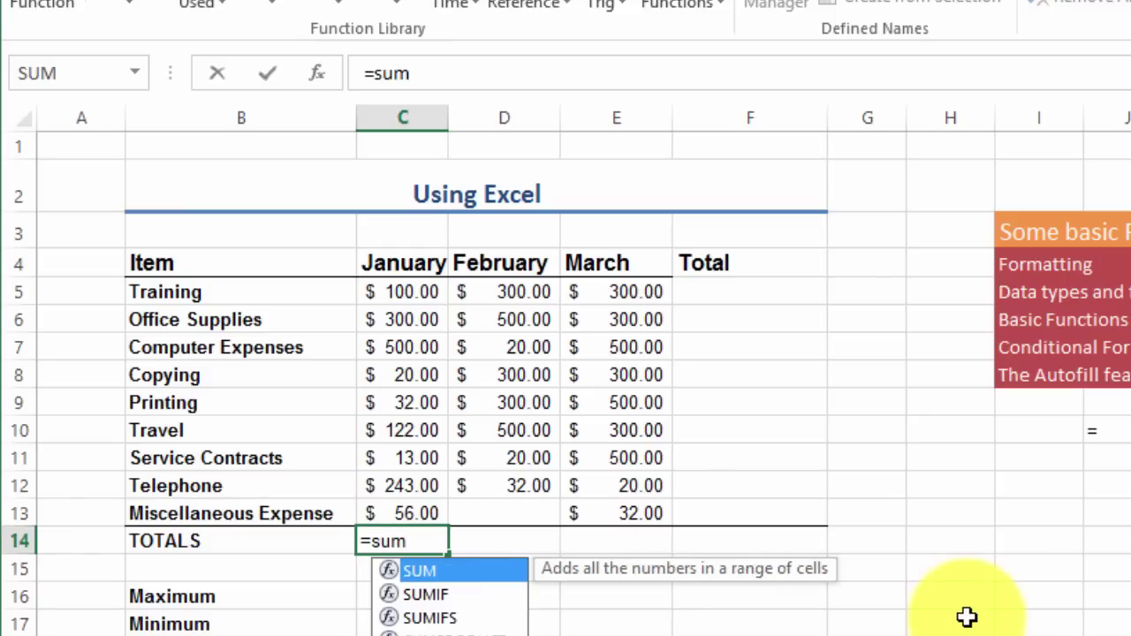
pyautogui.write('(')
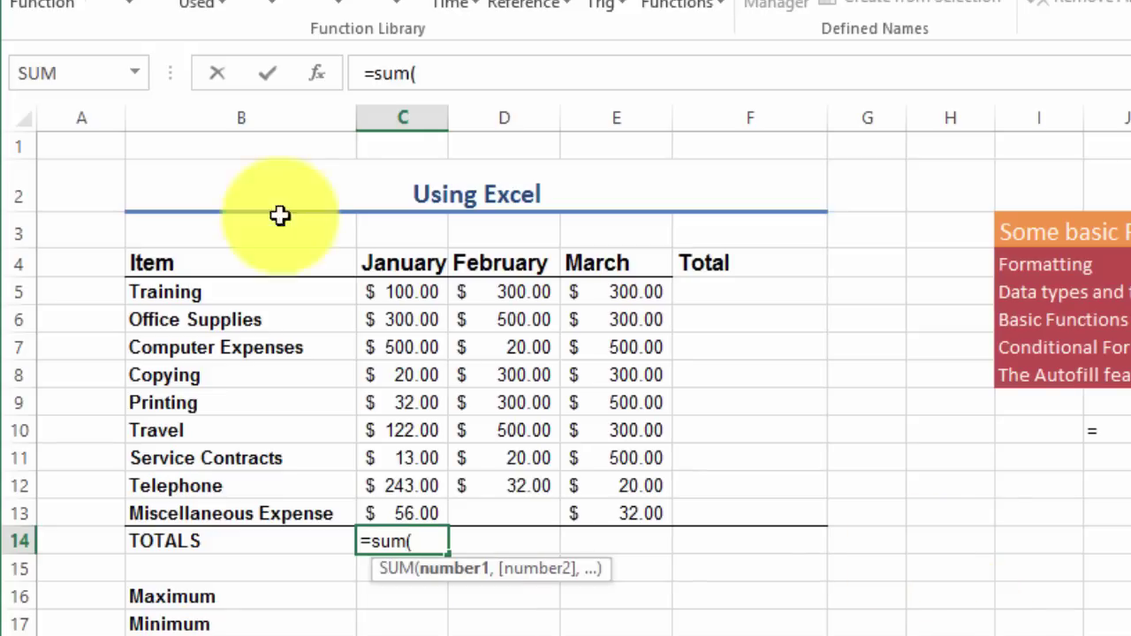
pyautogui.moveTo(404, 294)
pyautogui.mouseDown()
pyautogui.moveTo(419, 434)
pyautogui.moveTo(426, 295)
pyautogui.mouseUp()
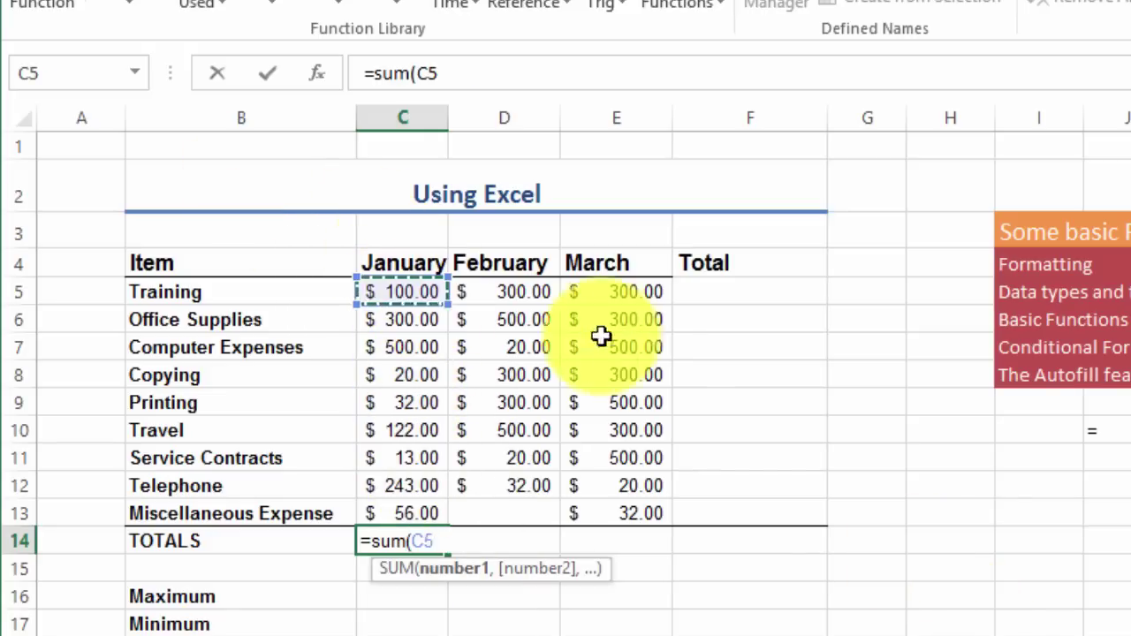
pyautogui.click(440, 541)
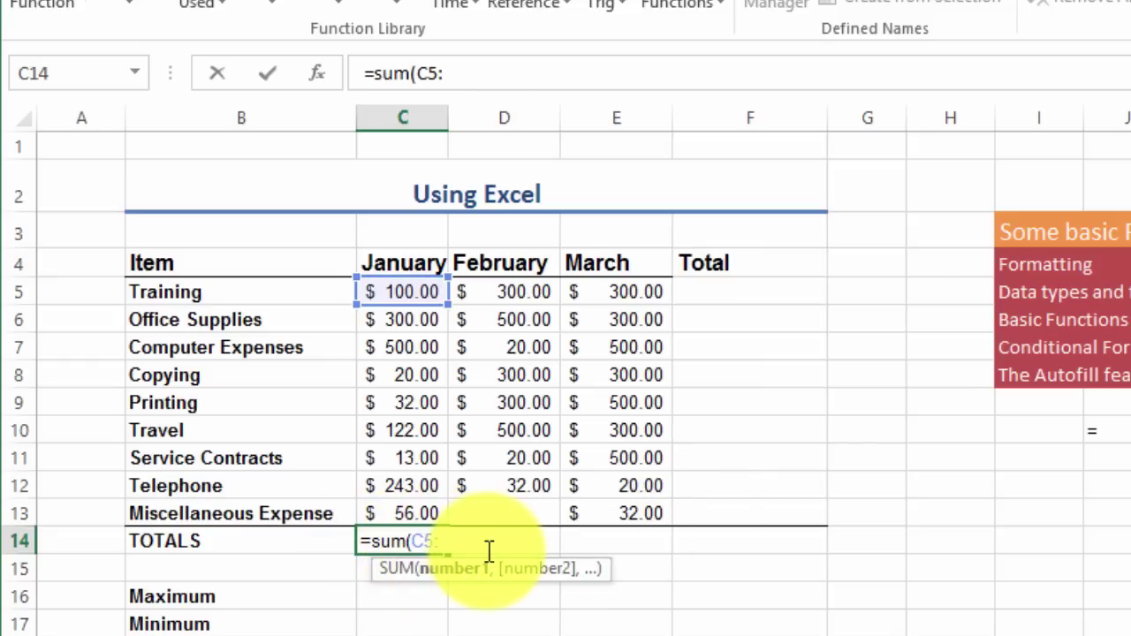
pyautogui.write(':c1')
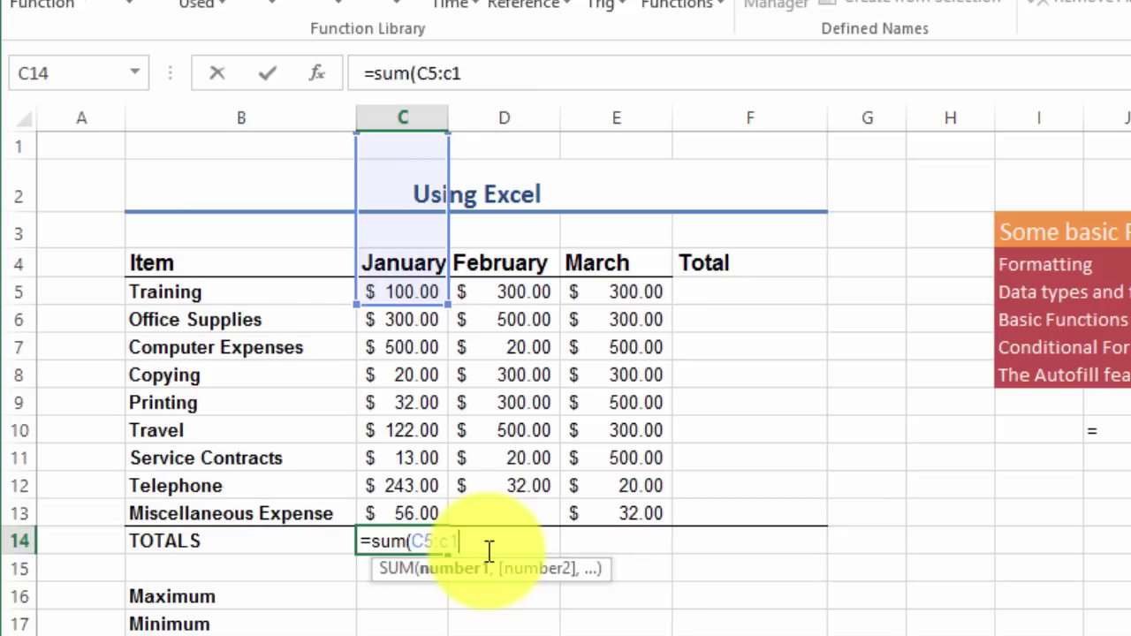
pyautogui.write('3)')
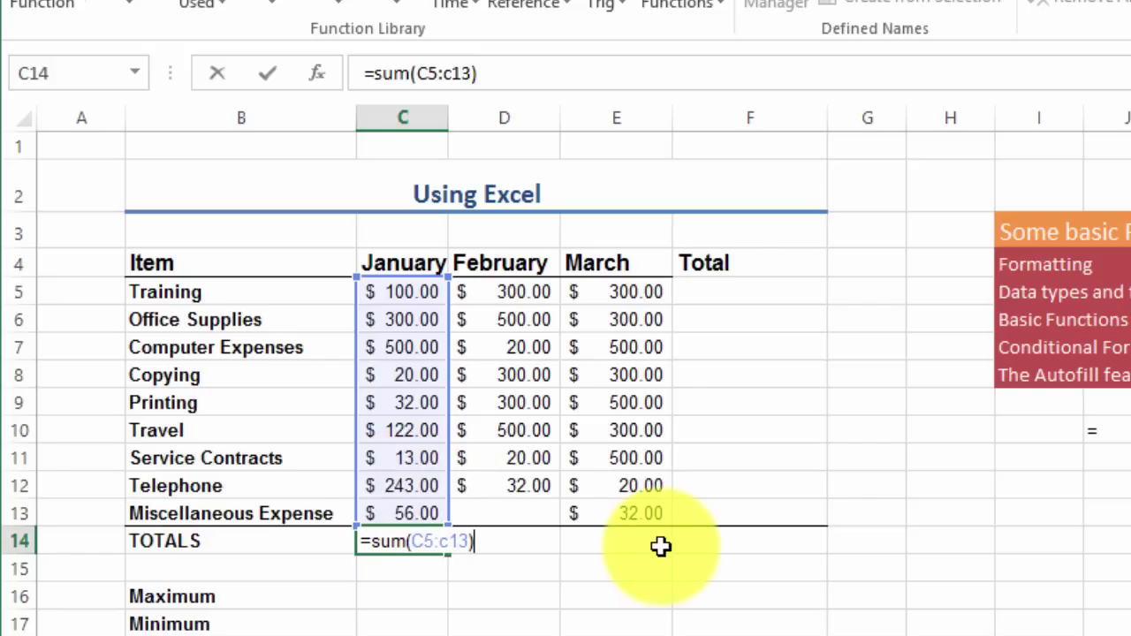
pyautogui.press('Return')
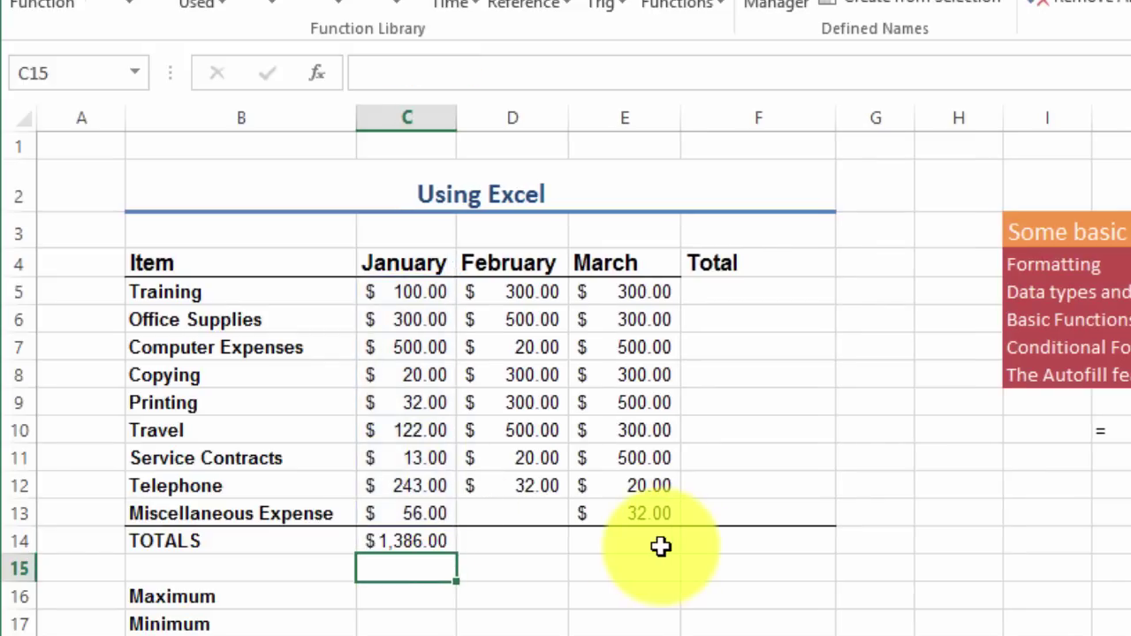
# Check the formula in C14 and change the January Office Supplies amount in C6 to 1.
pyautogui.click(428, 540)
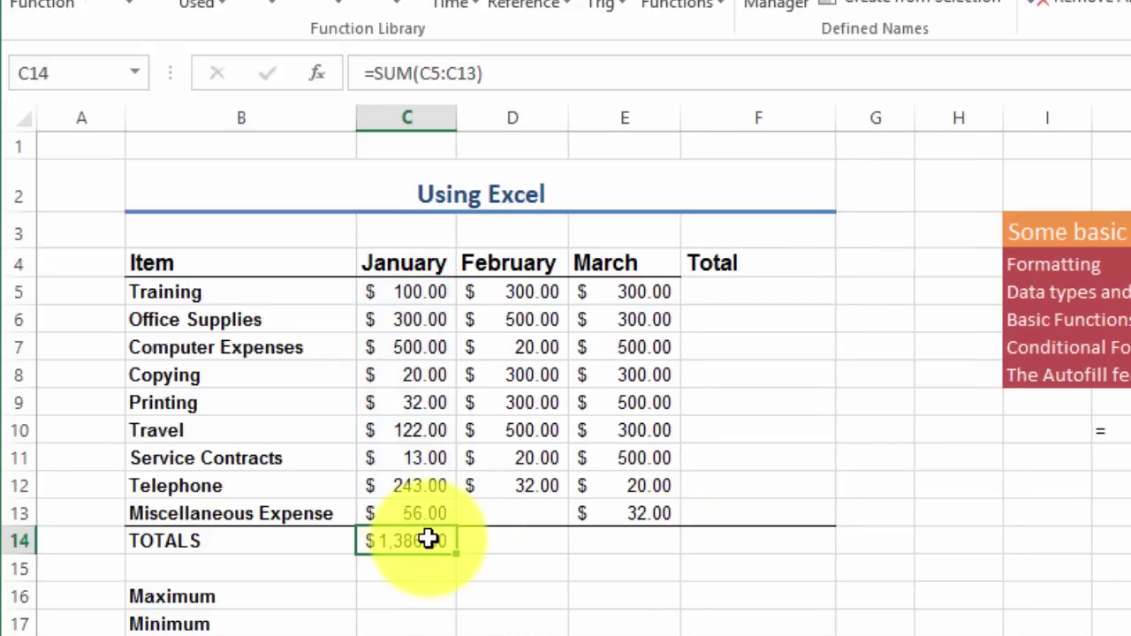
pyautogui.click(428, 322)
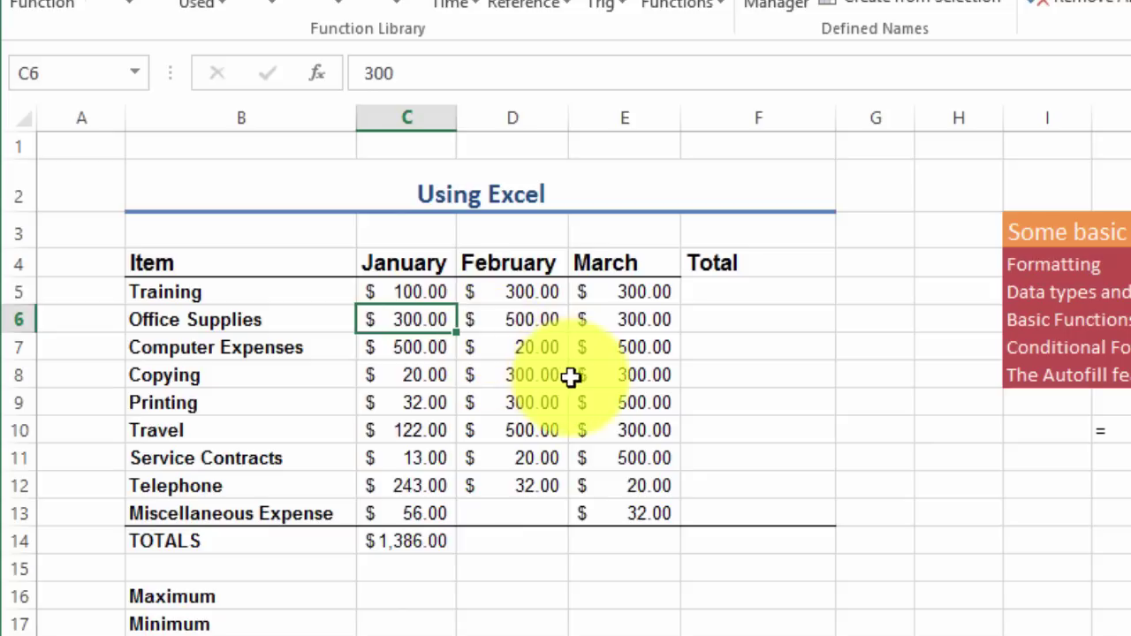
pyautogui.write('1')
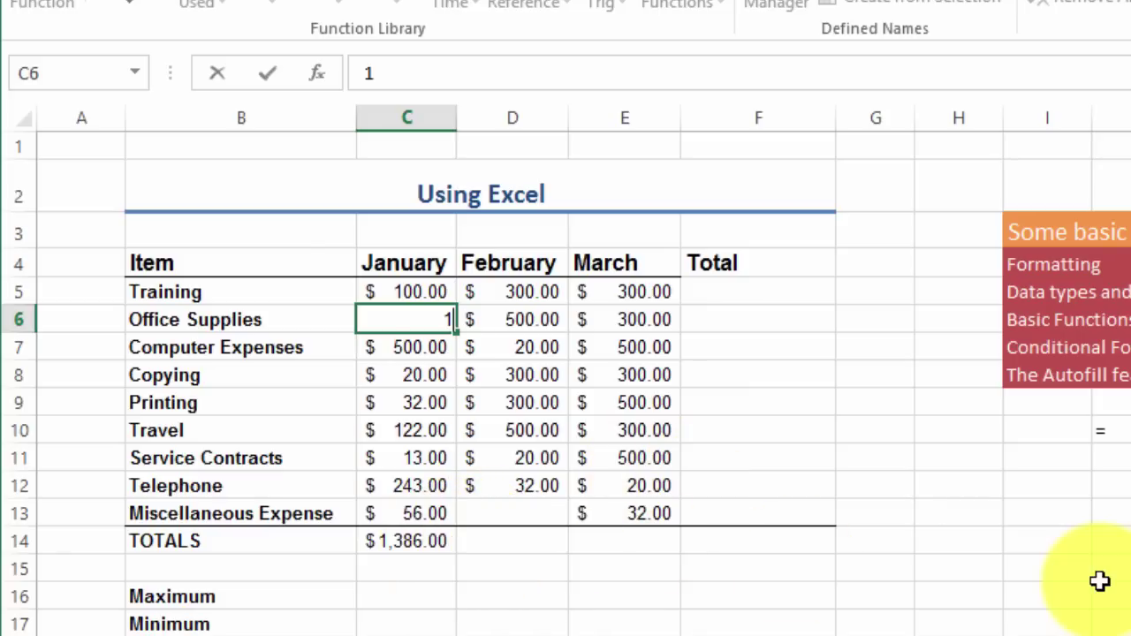
pyautogui.press('Return')
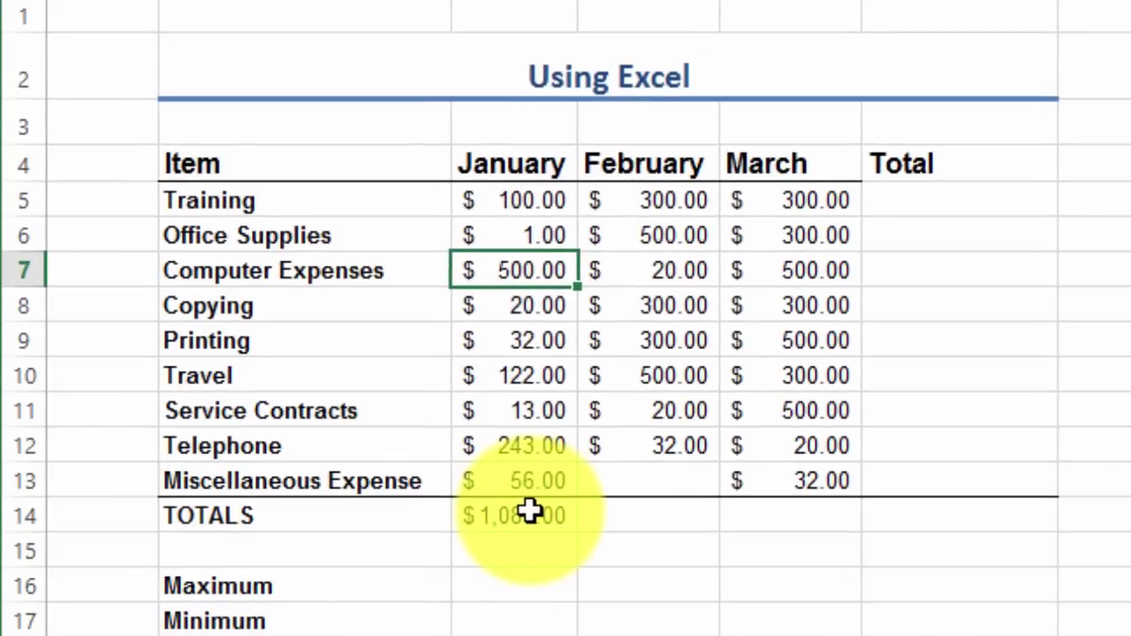
# Total the February expenses in D14 of the TOTALS row with the formula =SUM(D5:D13).
pyautogui.click(640, 506)
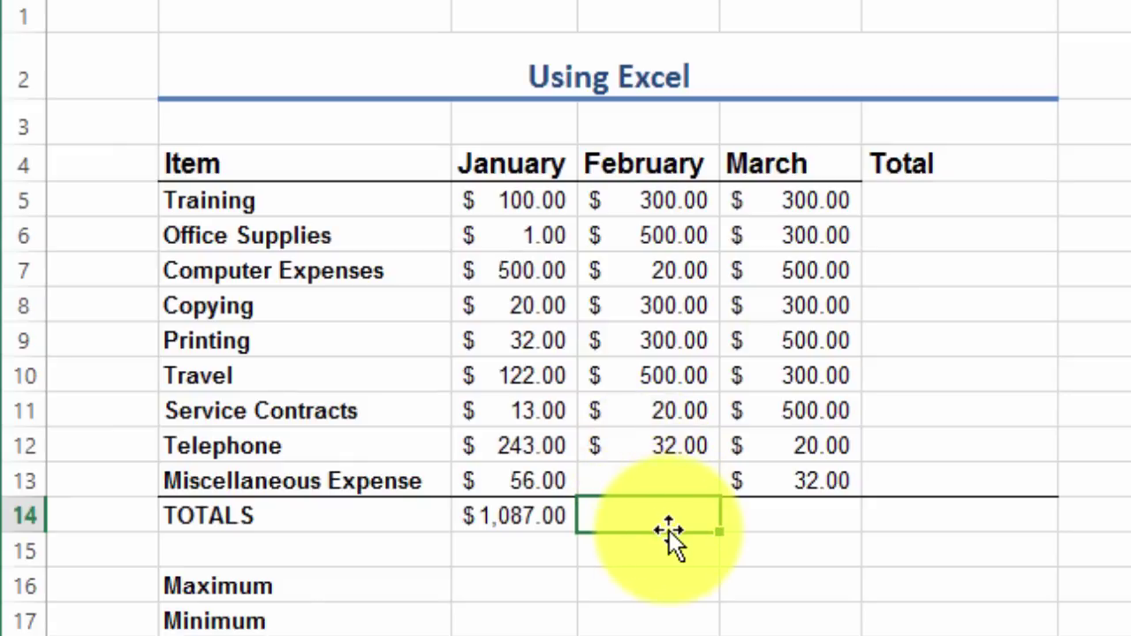
pyautogui.write('=')
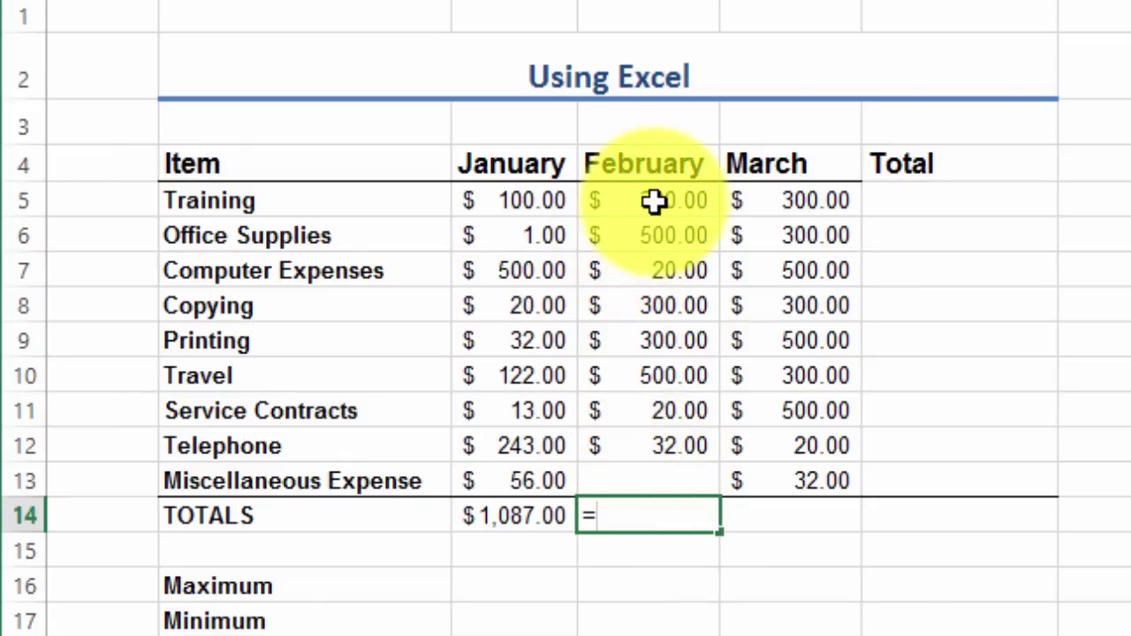
pyautogui.write('sum')
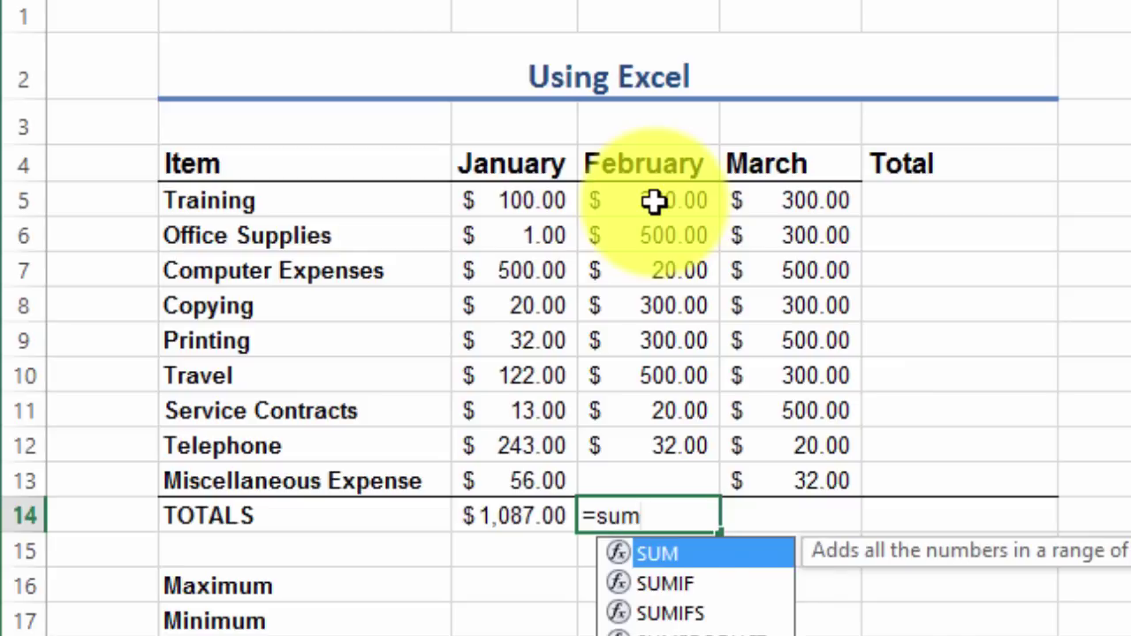
pyautogui.write('(')
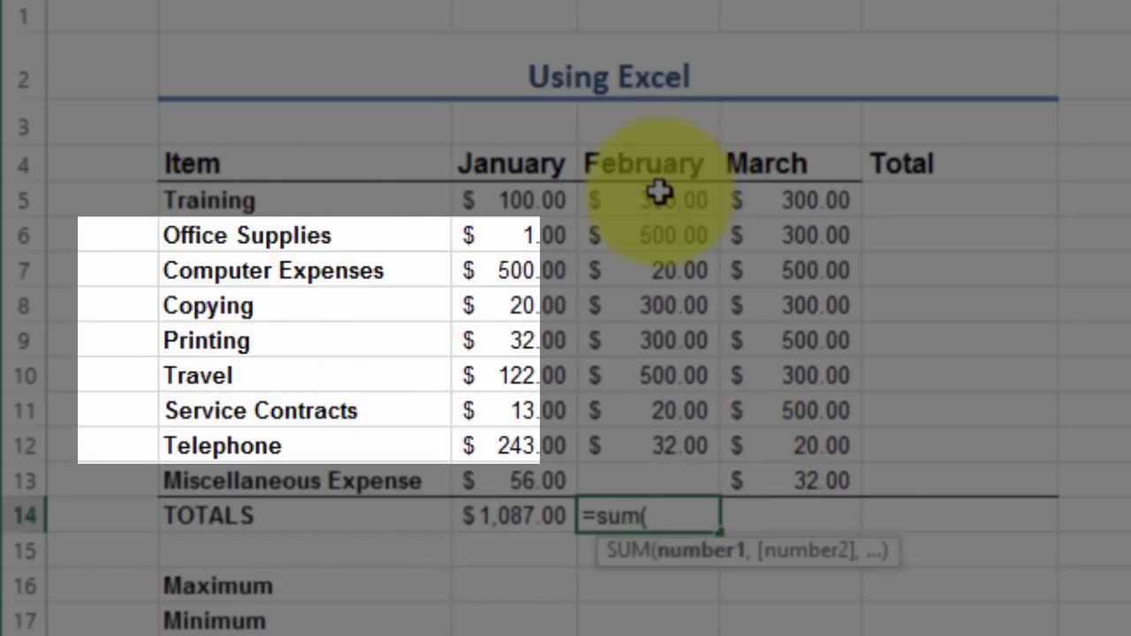
pyautogui.moveTo(681, 202); pyautogui.dragTo(698, 480)
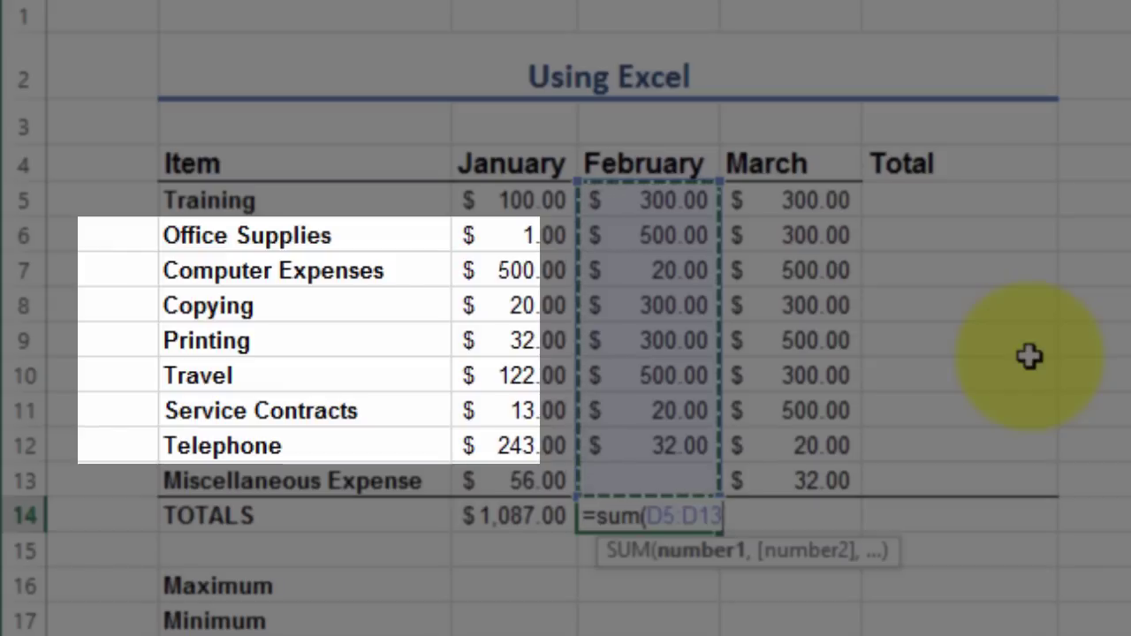
pyautogui.press('Return')
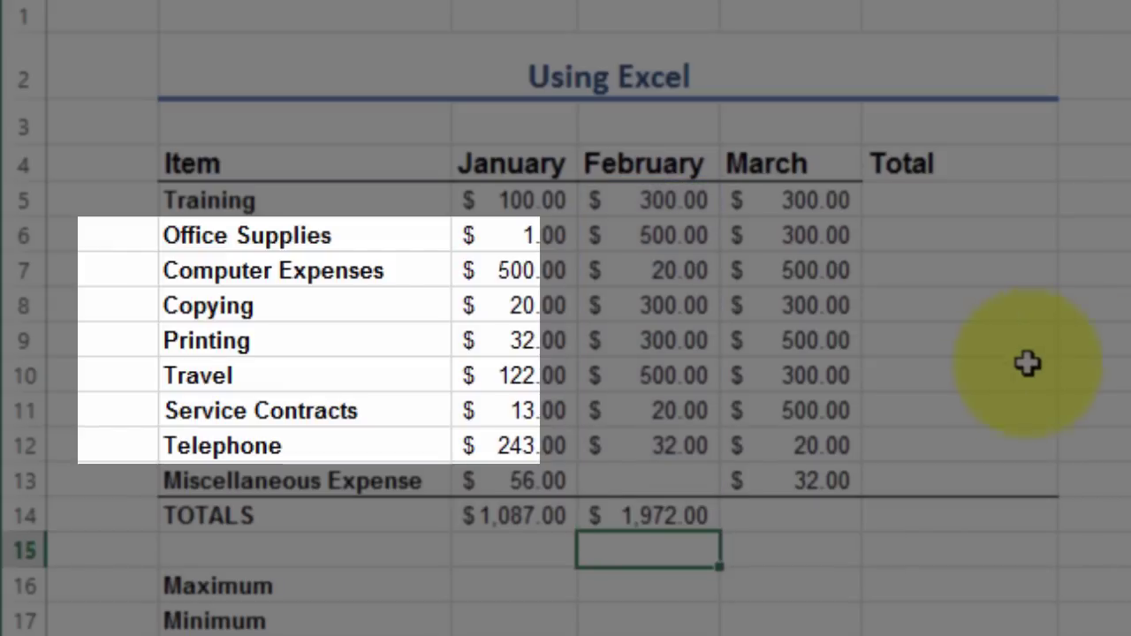
# Total the March expenses in E14 of the TOTALS row with AutoSum, using the formula =SUM(E5:E13).
pyautogui.click(681, 522)
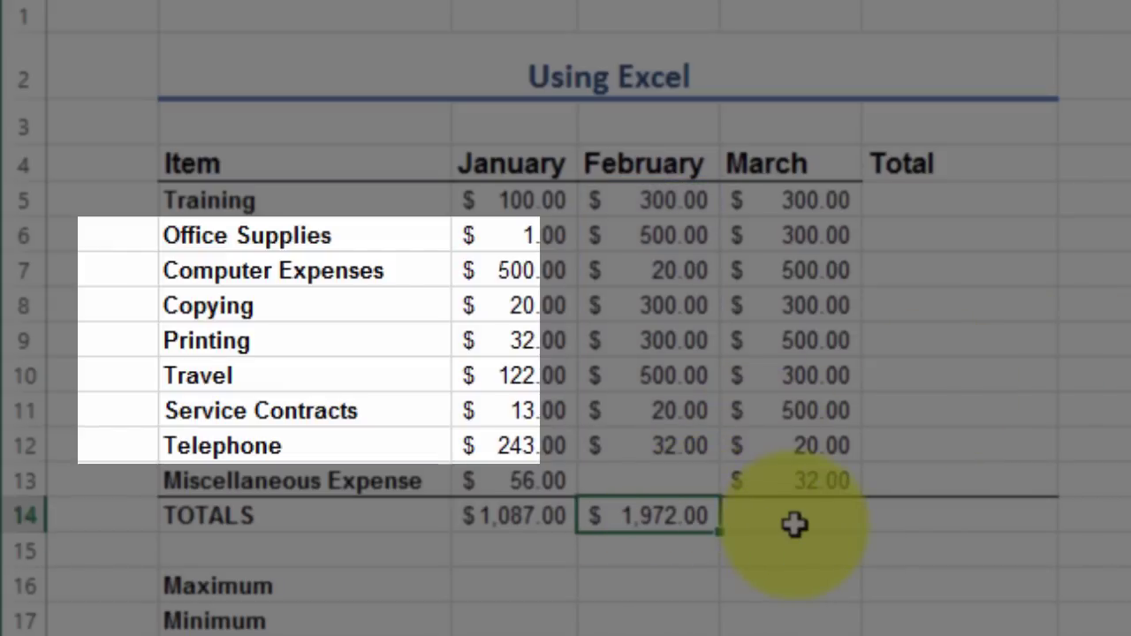
pyautogui.click(795, 525)
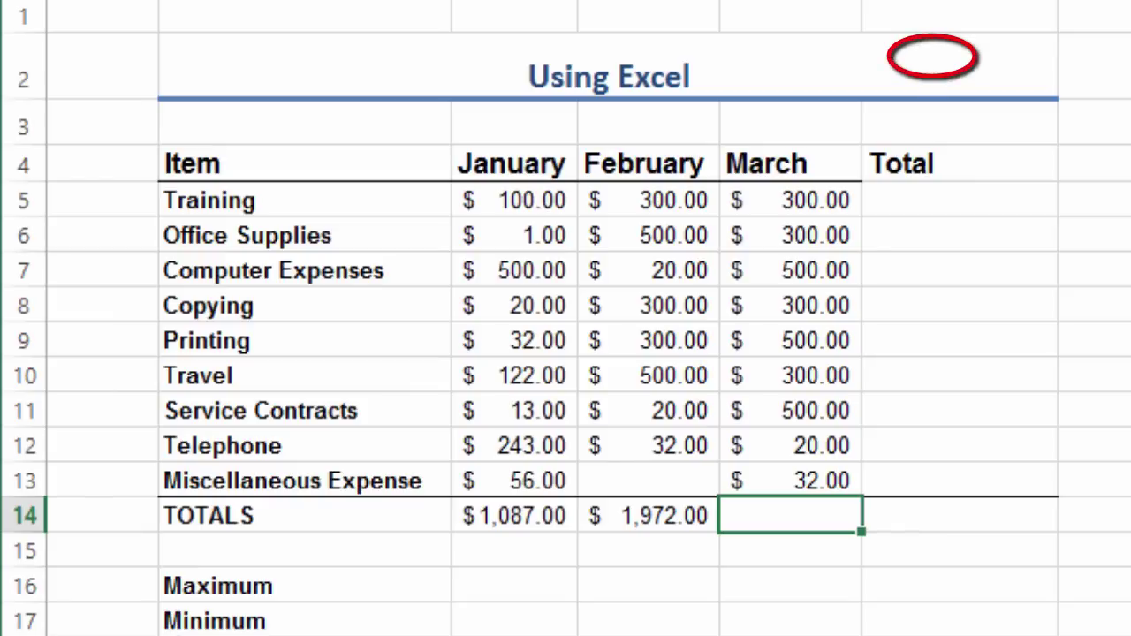
pyautogui.hotkey('alt', '=')
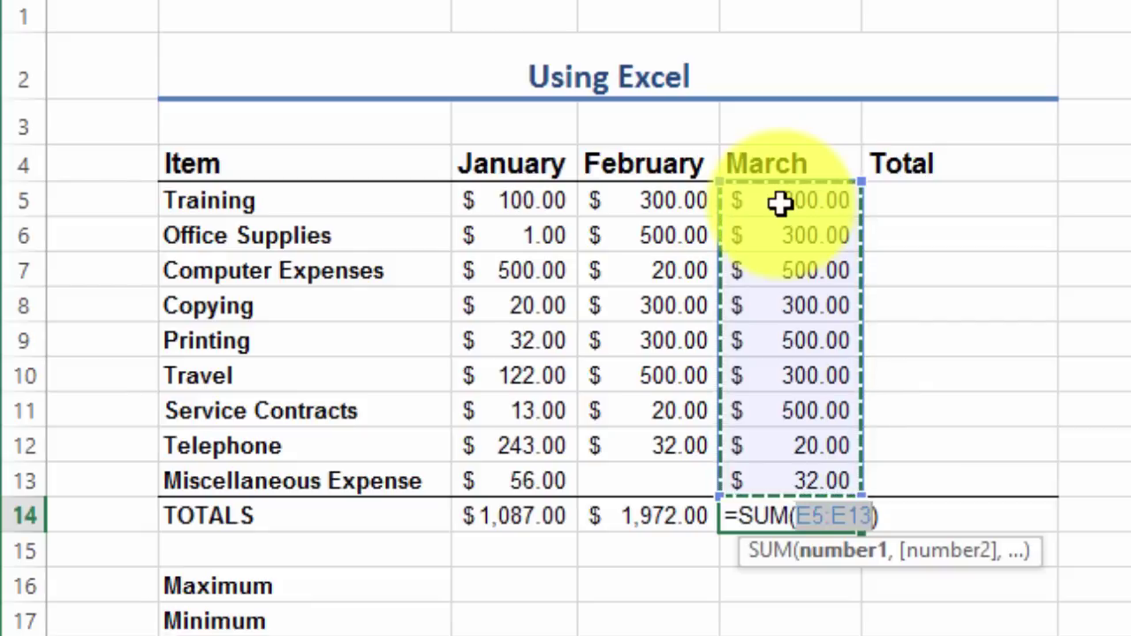
pyautogui.press('Return')
pyautogui.click(839, 516)
pyautogui.click(927, 192)
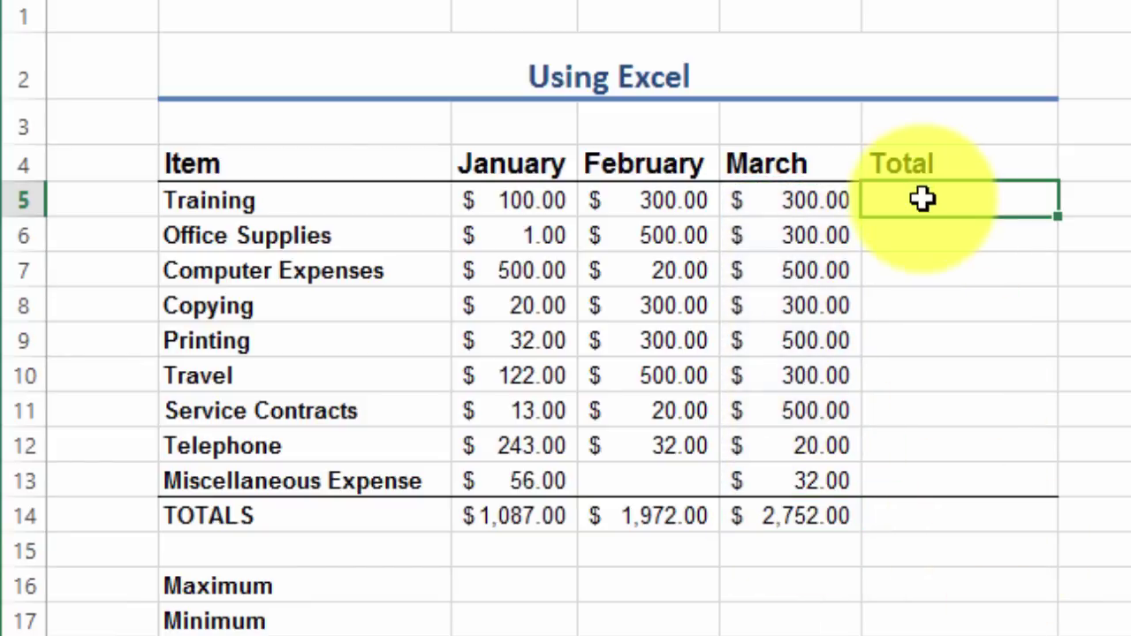
# Clear the February and March totals in D14:E14.
pyautogui.moveTo(609, 523); pyautogui.dragTo(784, 521)
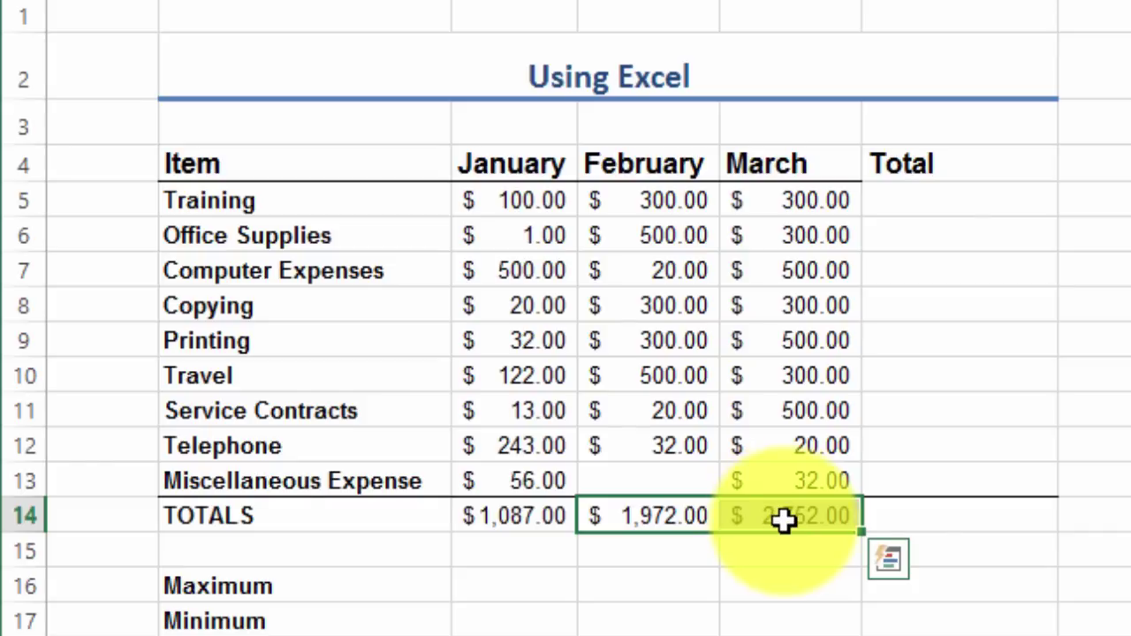
pyautogui.press('Delete')
pyautogui.click(664, 550)
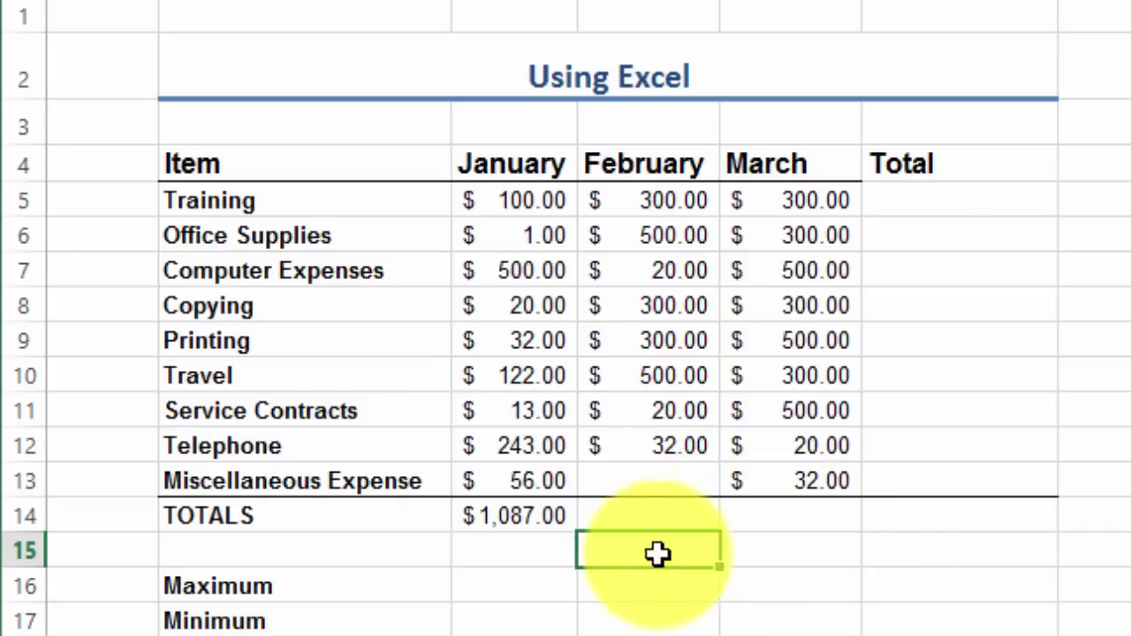
# Widen column C to show the January total in full and fill its formula from C14 across the TOTALS row to F14.
pyautogui.click(537, 516)
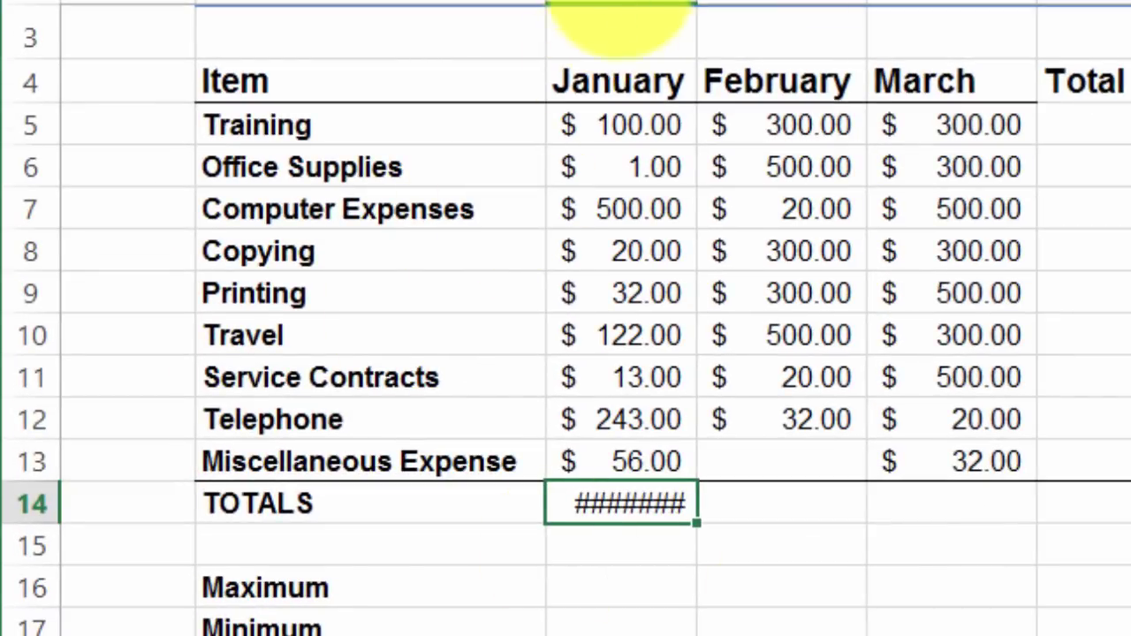
pyautogui.moveTo(697, 2); pyautogui.dragTo(730, 2)
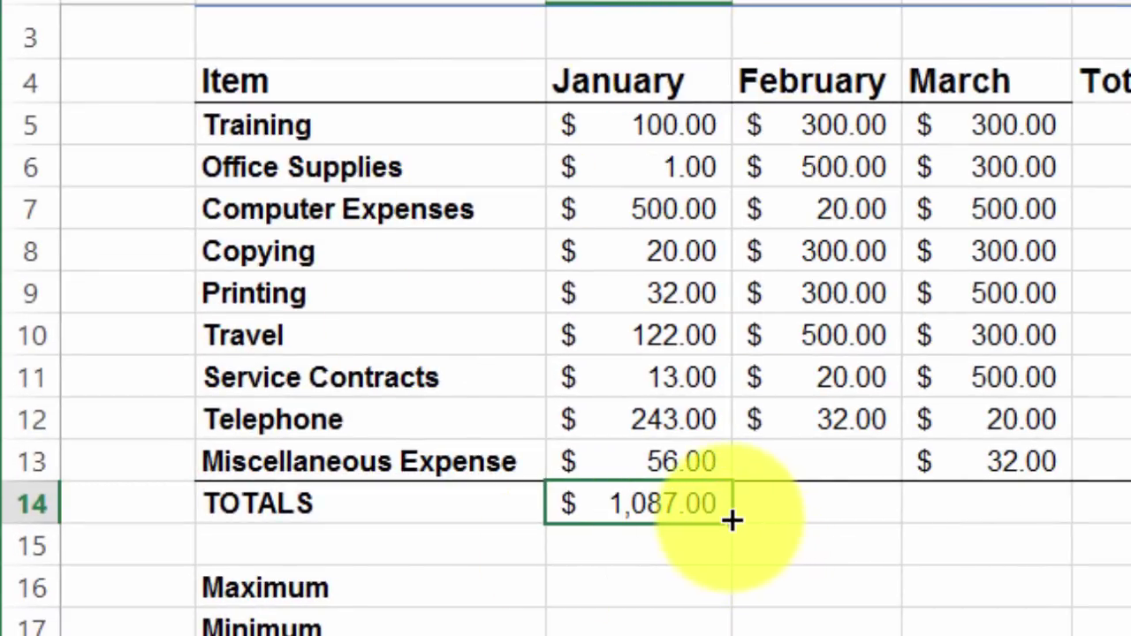
pyautogui.moveTo(732, 521); pyautogui.dragTo(1130, 529)
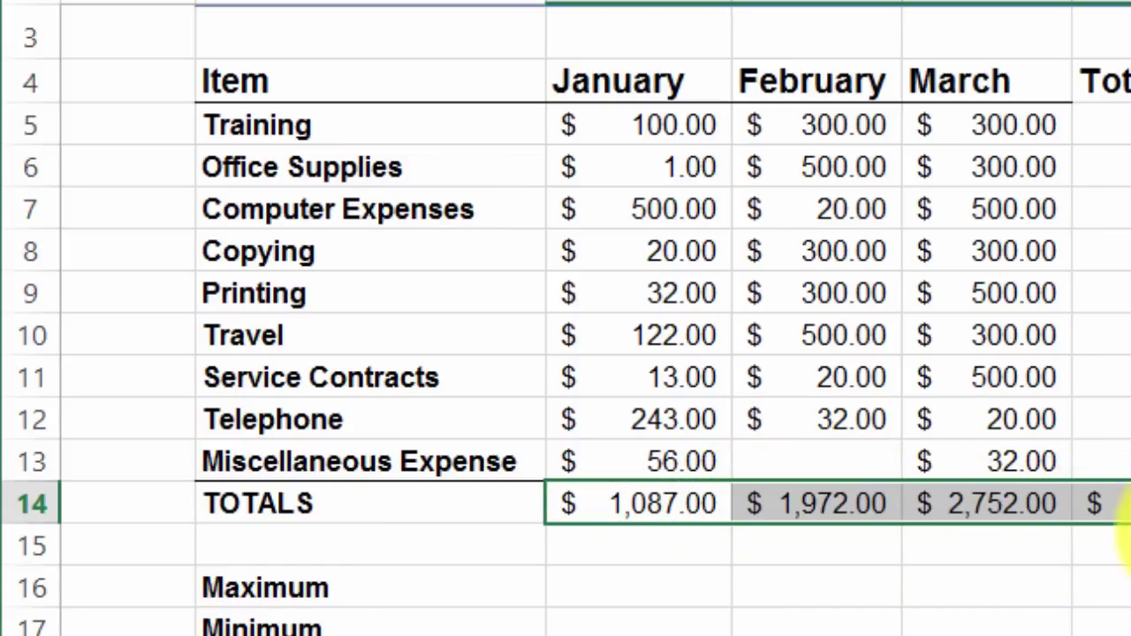
pyautogui.click(862, 558)
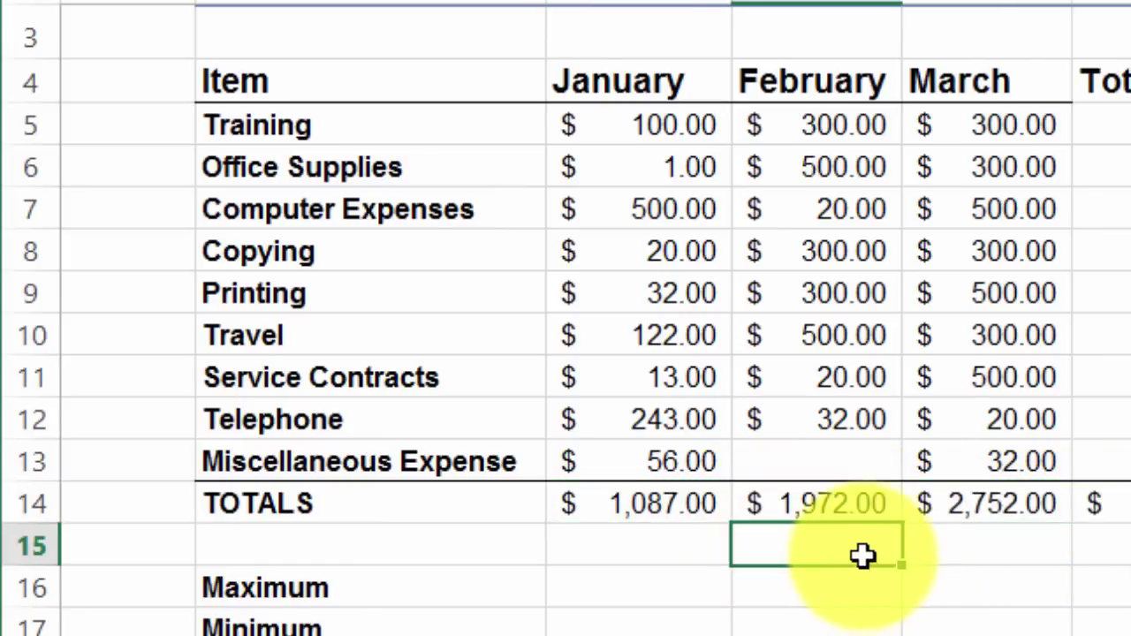
pyautogui.click(830, 502)
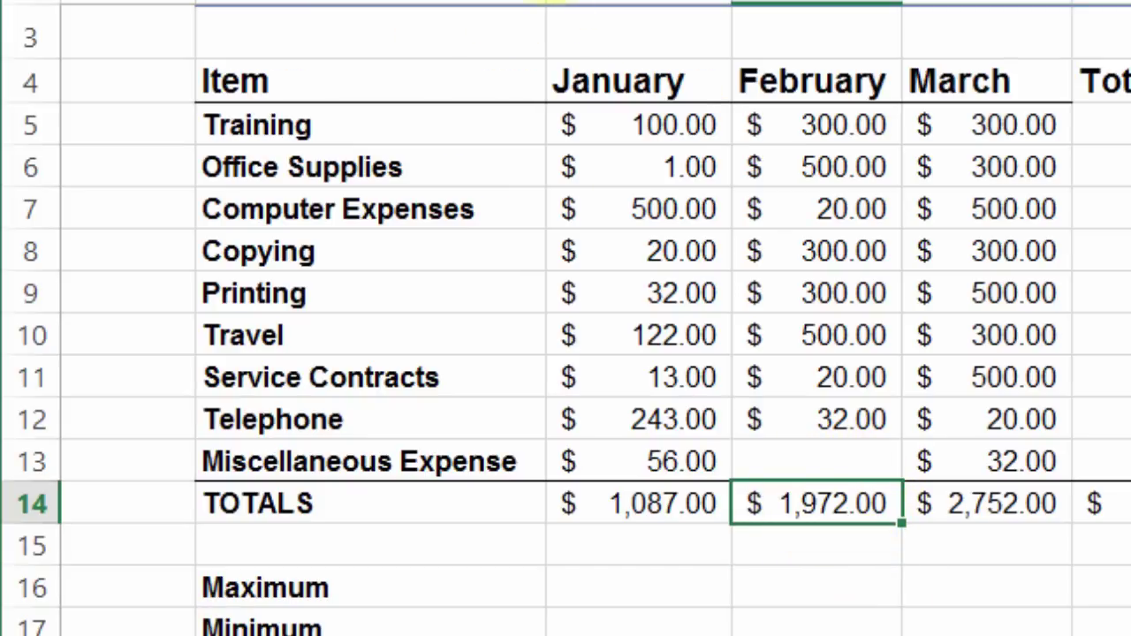
pyautogui.click(942, 506)
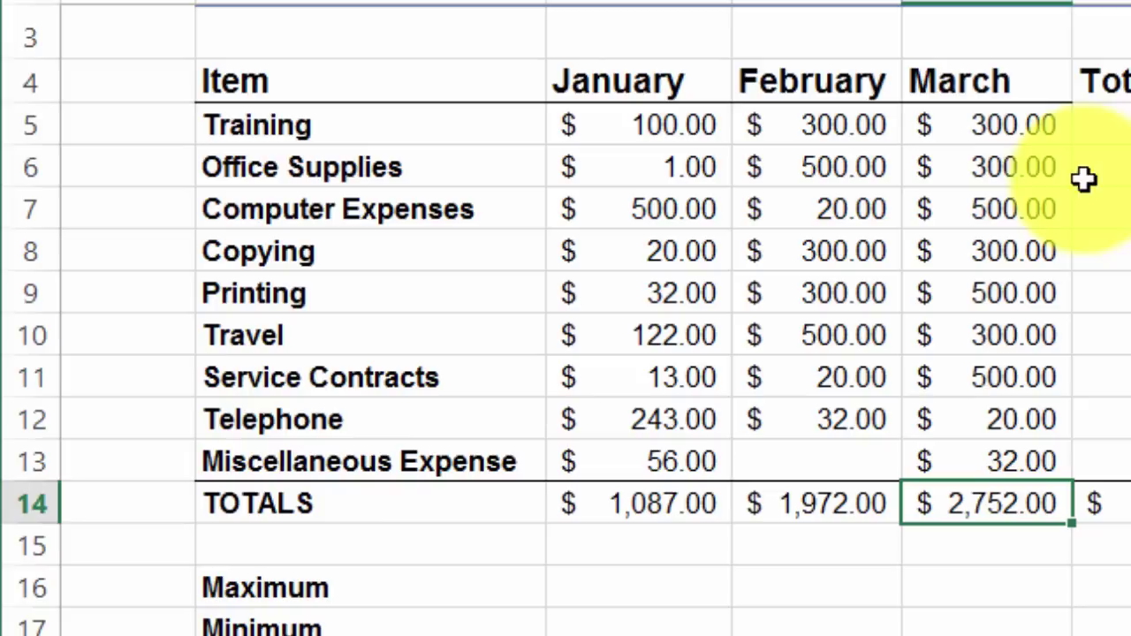
# Total the Training row in F5 of the Total column with a SUM formula over C5:E5.
pyautogui.click(1106, 131)
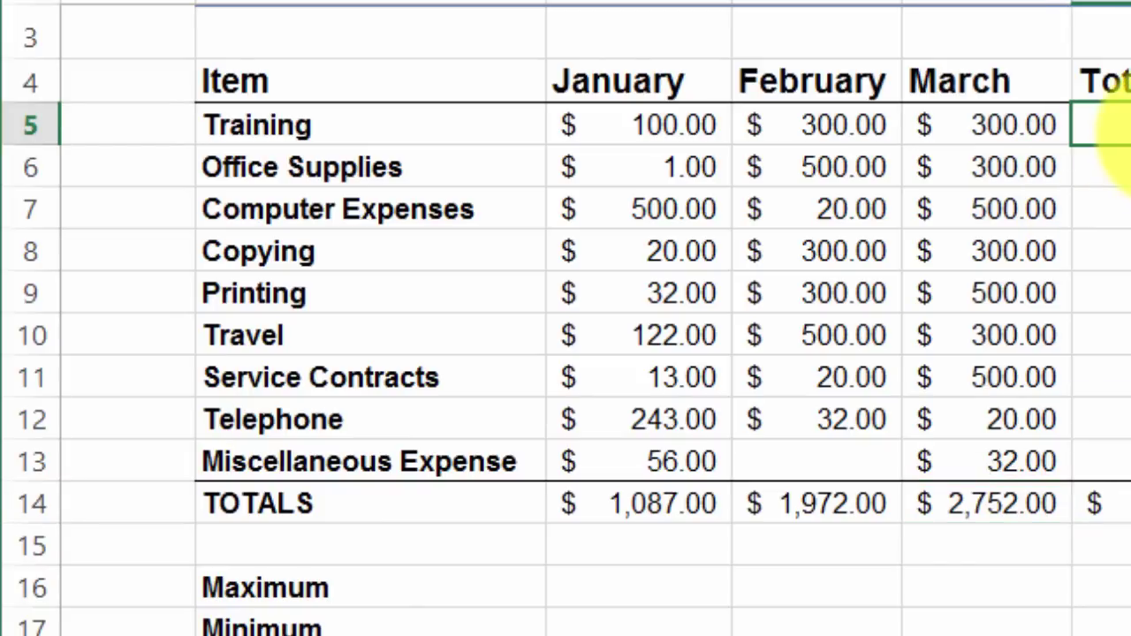
pyautogui.write('=')
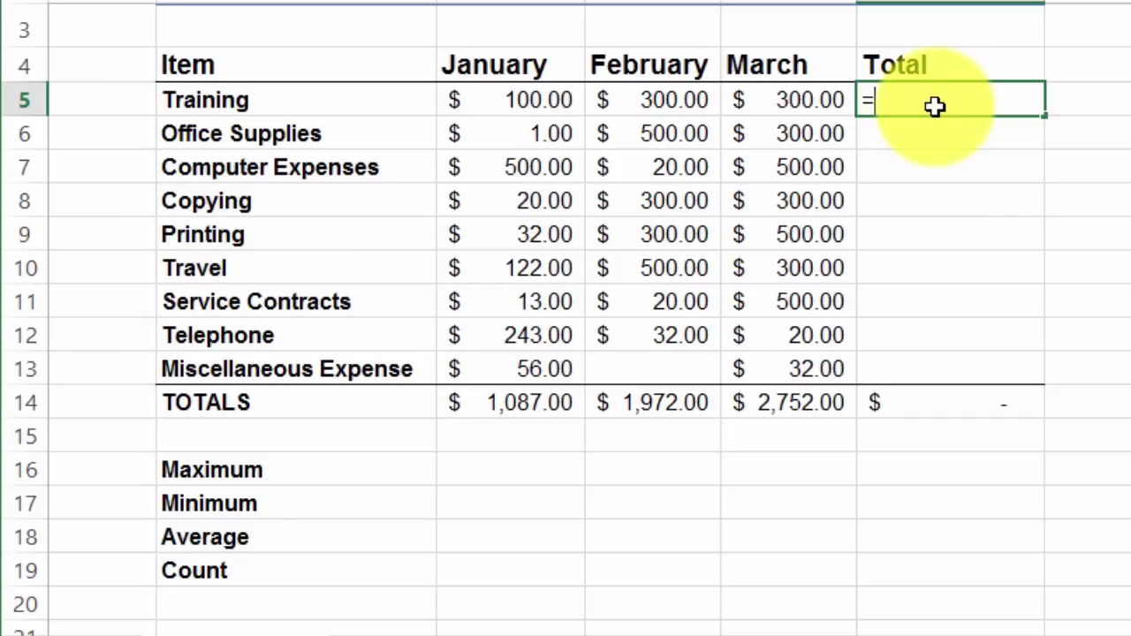
pyautogui.write('sum')
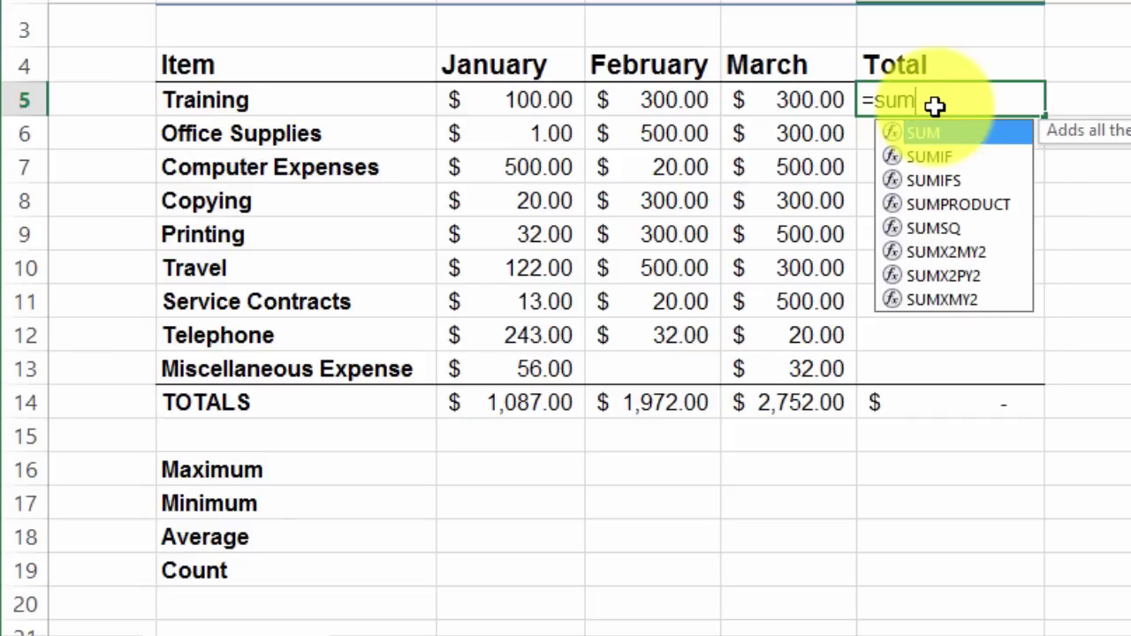
pyautogui.write('(')
pyautogui.click(530, 99)
pyautogui.moveTo(530, 99); pyautogui.dragTo(762, 96)
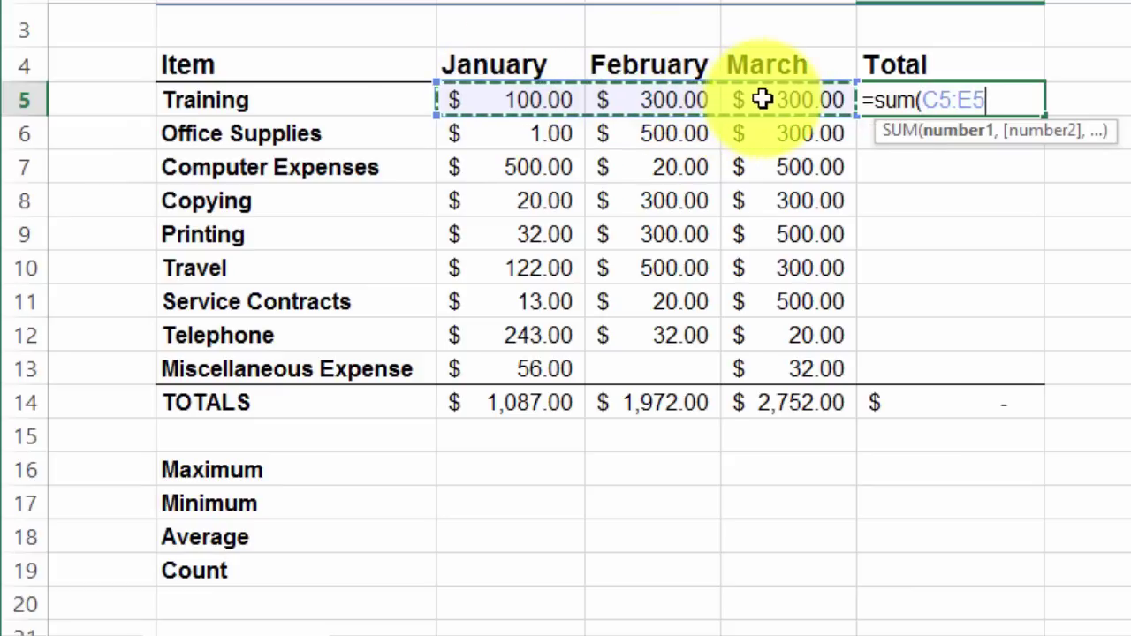
pyautogui.press('Return')
pyautogui.click(1002, 98)
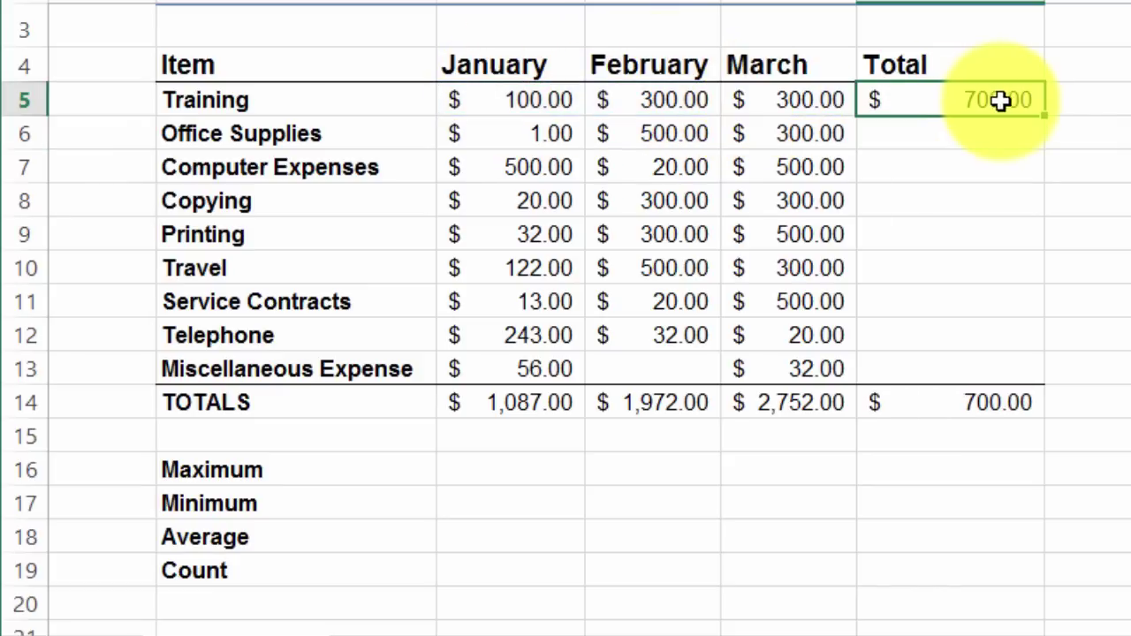
# Fill the Training total formula from F5 down to the Miscellaneous Expense row in F13, and check the copied formula in F10.
pyautogui.click(1007, 141)
pyautogui.click(993, 172)
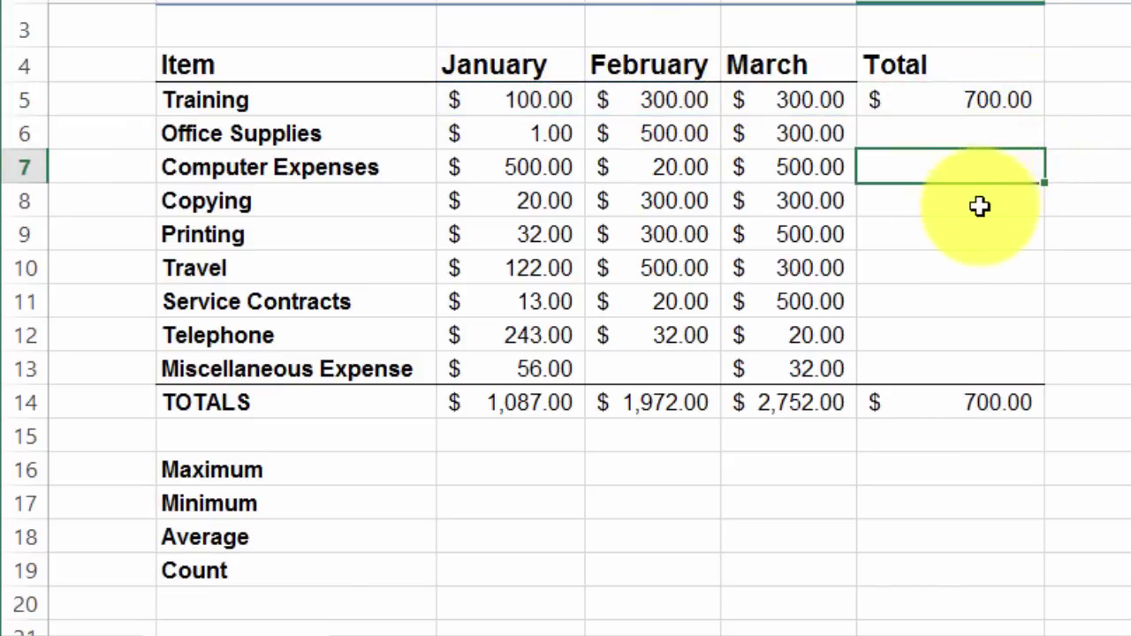
pyautogui.click(980, 205)
pyautogui.click(1025, 102)
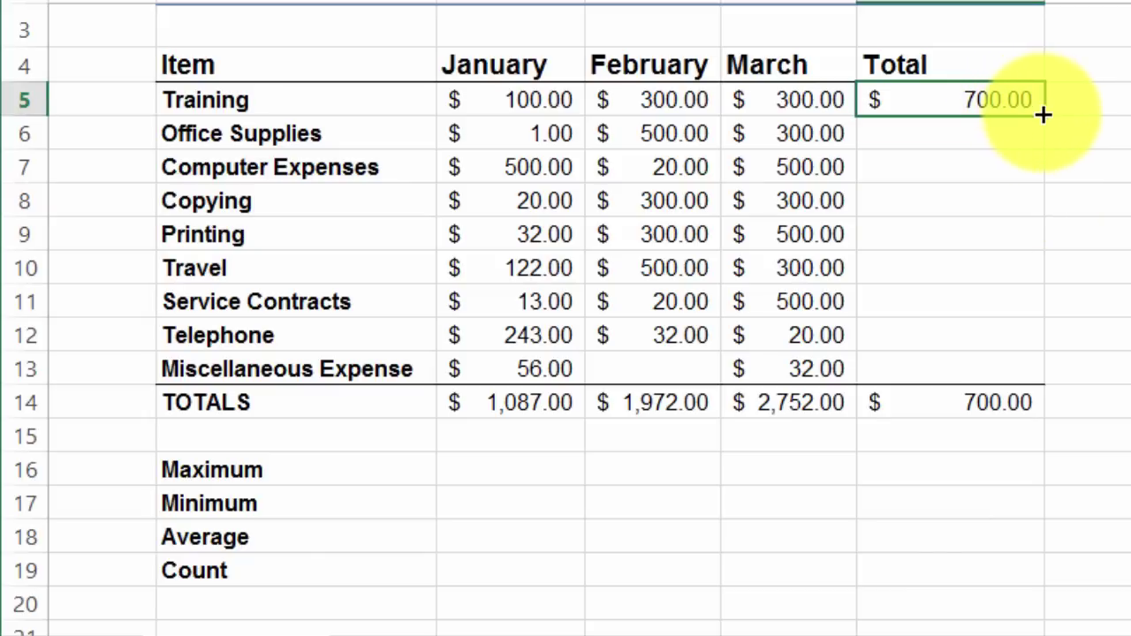
pyautogui.moveTo(1045, 115); pyautogui.dragTo(1057, 384)
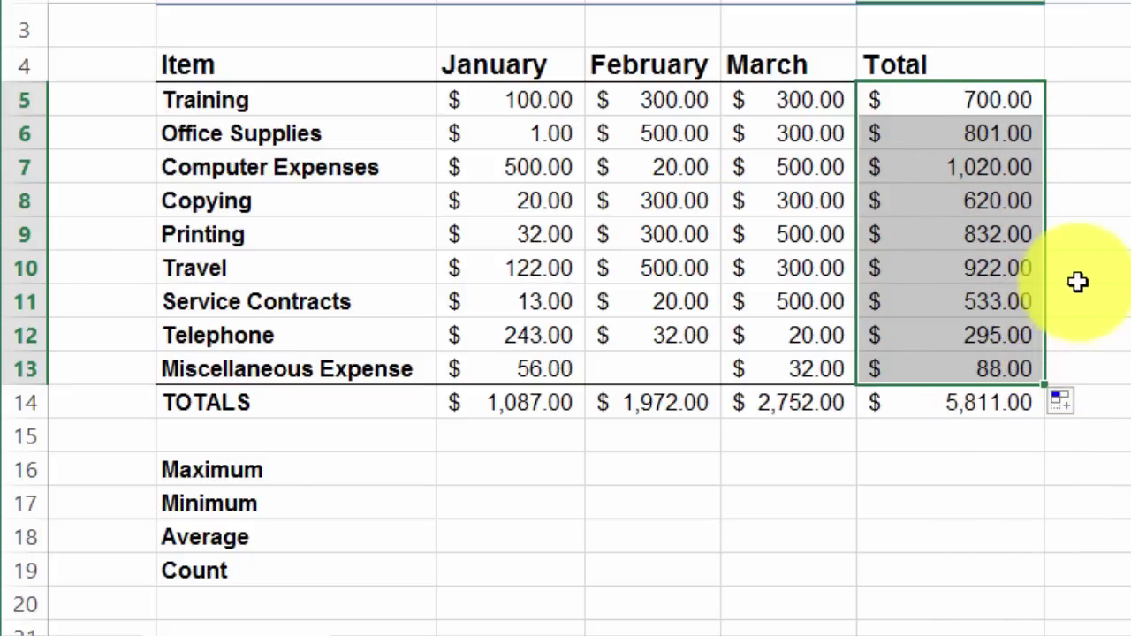
pyautogui.click(984, 268)
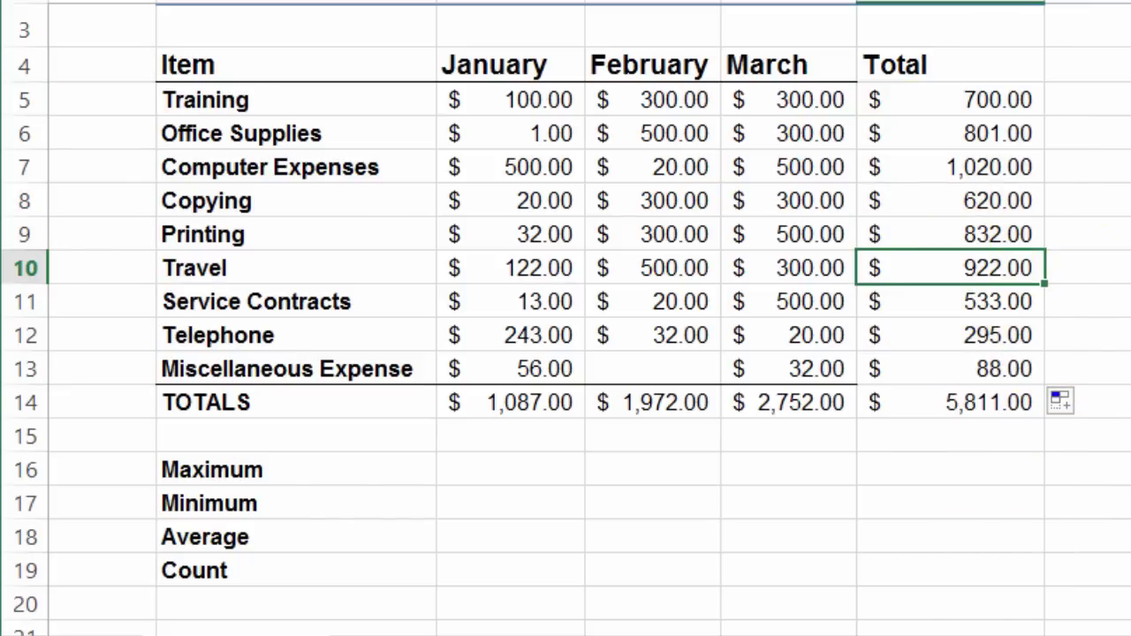
pyautogui.press('F2')
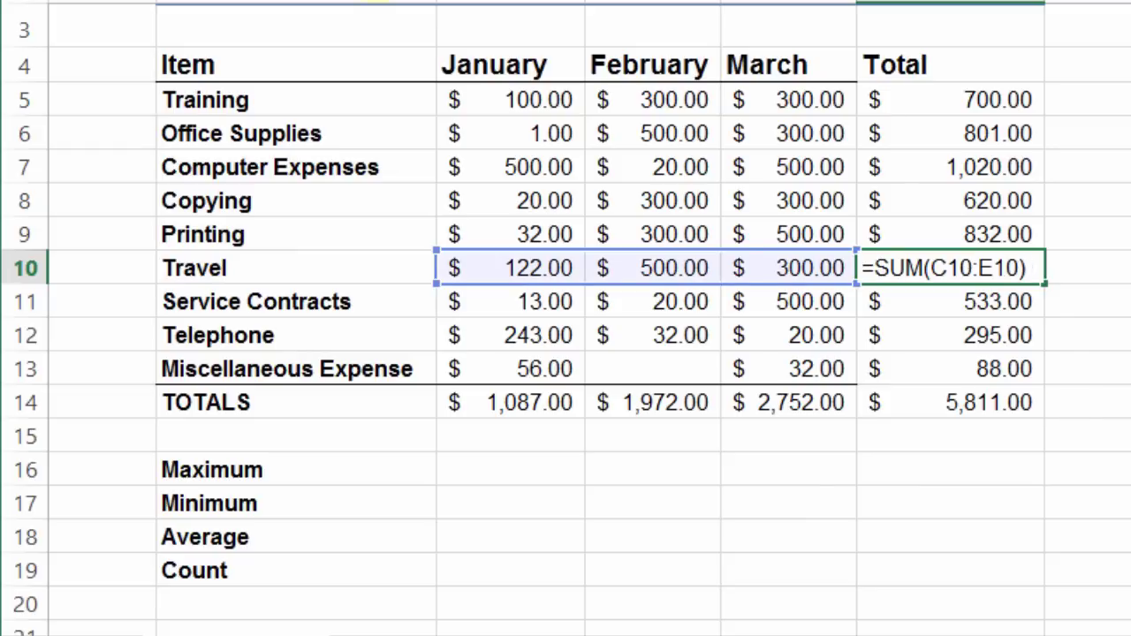
pyautogui.write('=H11')
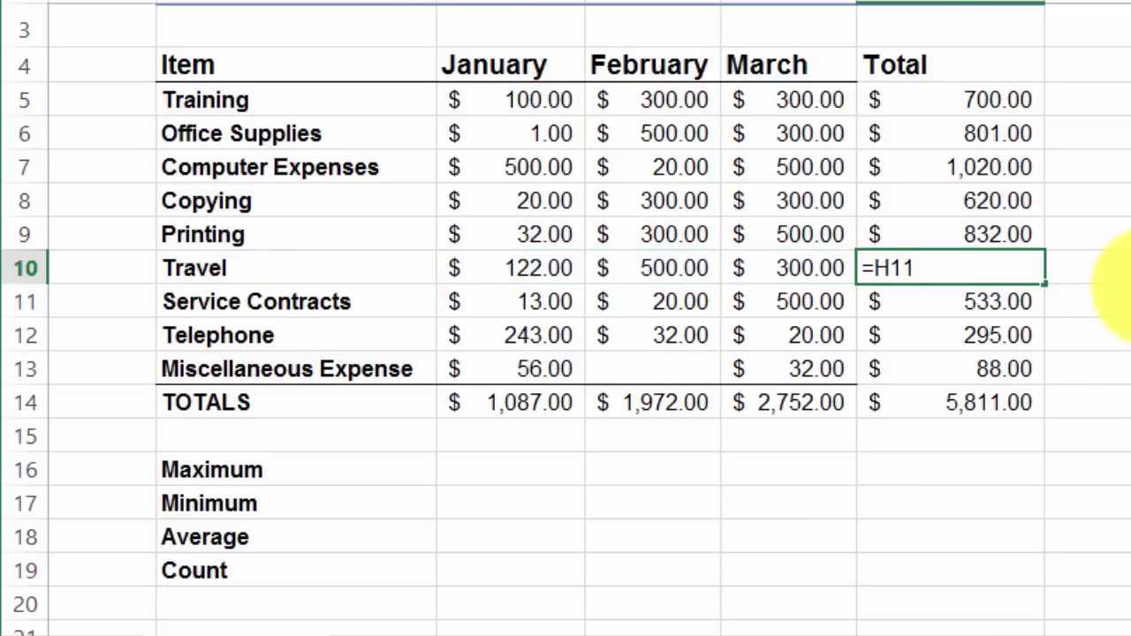
pyautogui.press('BackSpace')
pyautogui.press('BackSpace')
pyautogui.press('BackSpace')
pyautogui.write('I12')
pyautogui.press('BackSpace')
pyautogui.press('BackSpace')
pyautogui.press('BackSpace')
pyautogui.write('J12Jan')
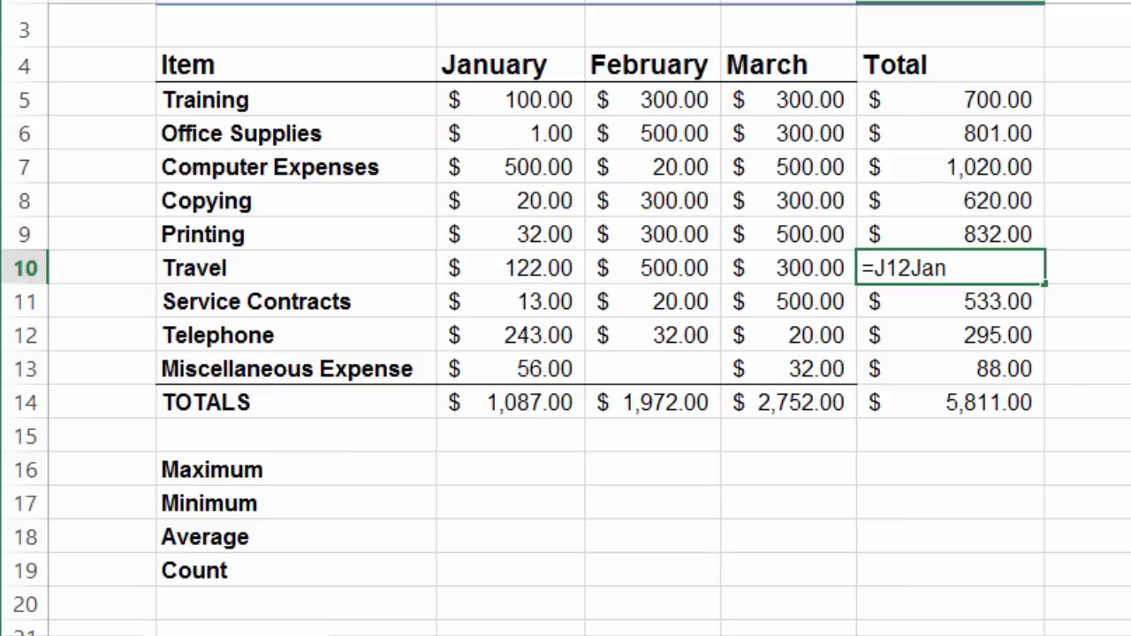
pyautogui.press('Escape')
# Enter January in J12 and Monday in K12, and autofill the months and weekdays down to row 18.
pyautogui.hotkey('ctrl', '[')
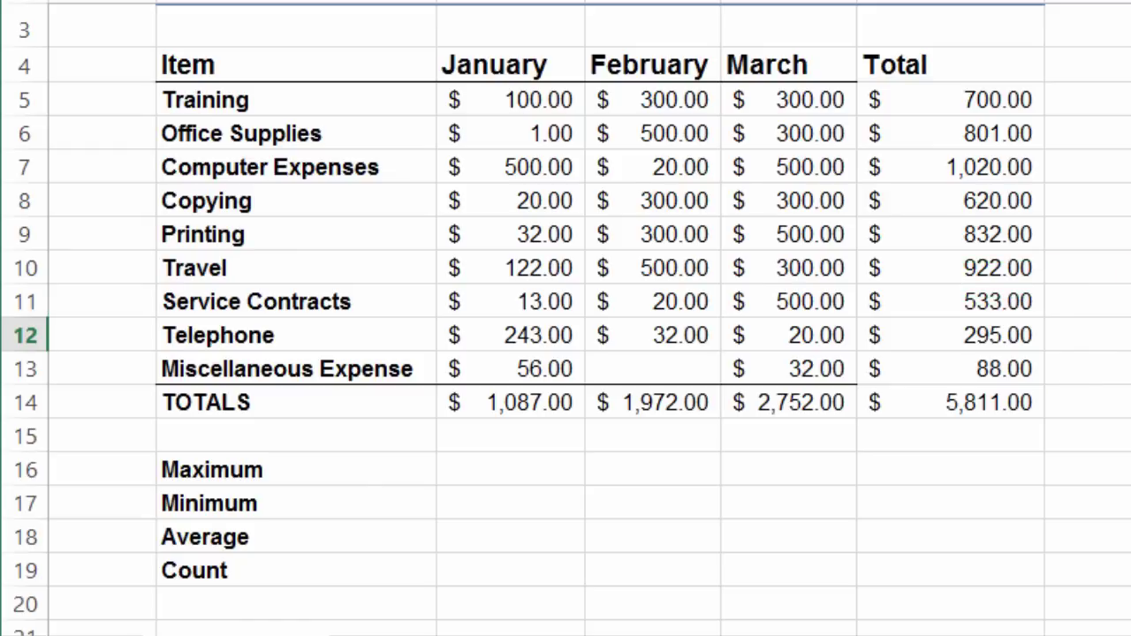
pyautogui.press('Down')
pyautogui.press('Up')
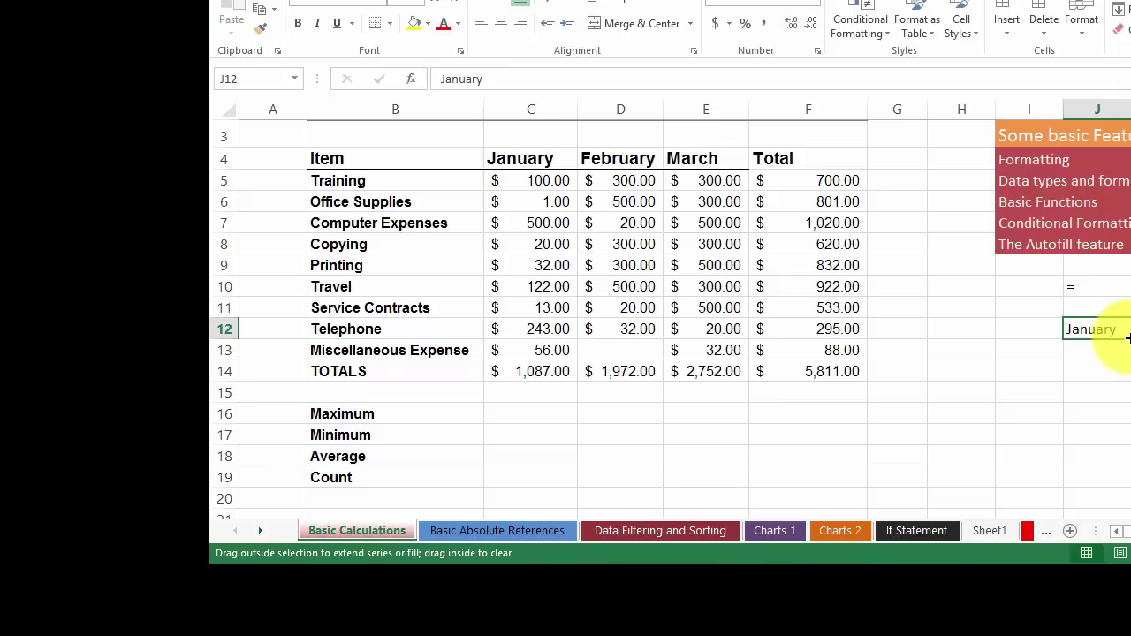
pyautogui.moveTo(1128, 339); pyautogui.dragTo(1119, 463)
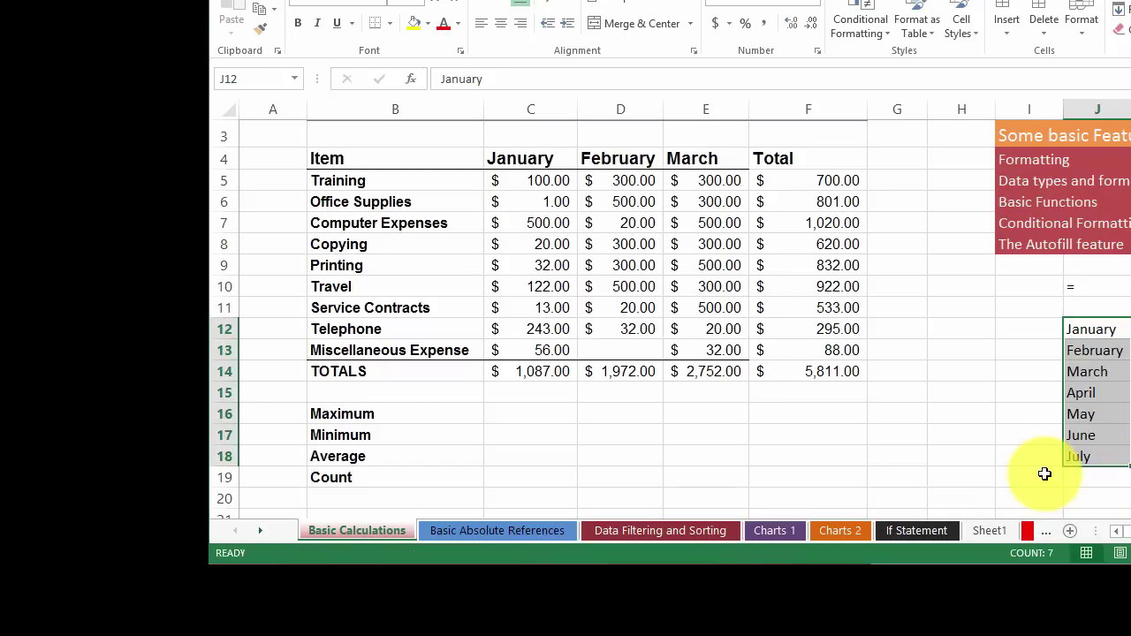
pyautogui.click(1129, 329)
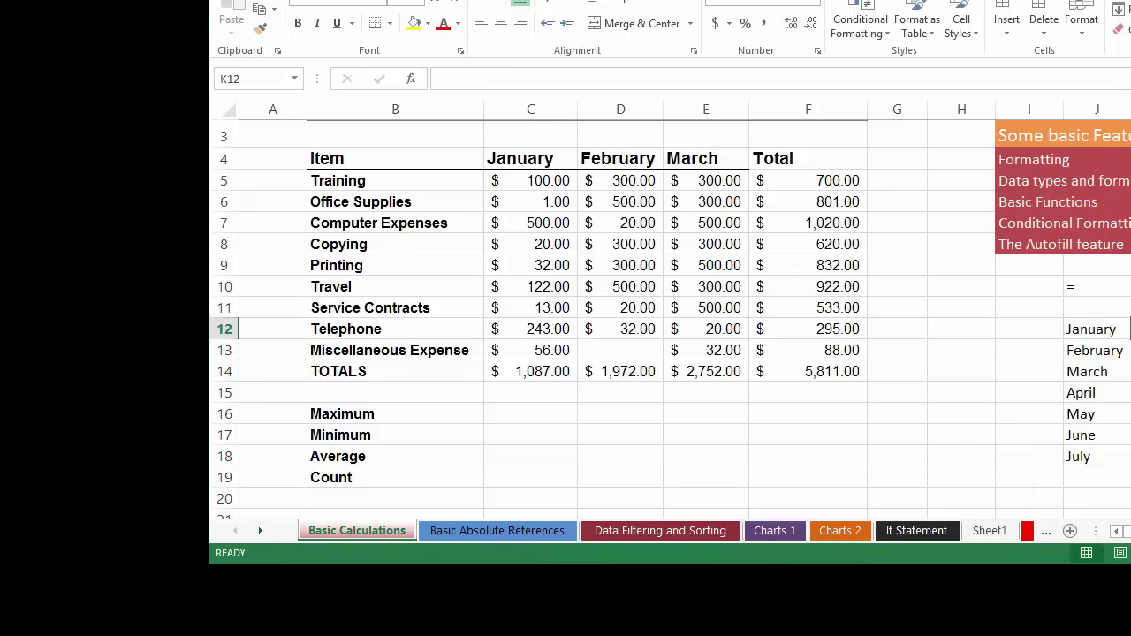
pyautogui.moveTo(1130, 338); pyautogui.dragTo(1130, 456)
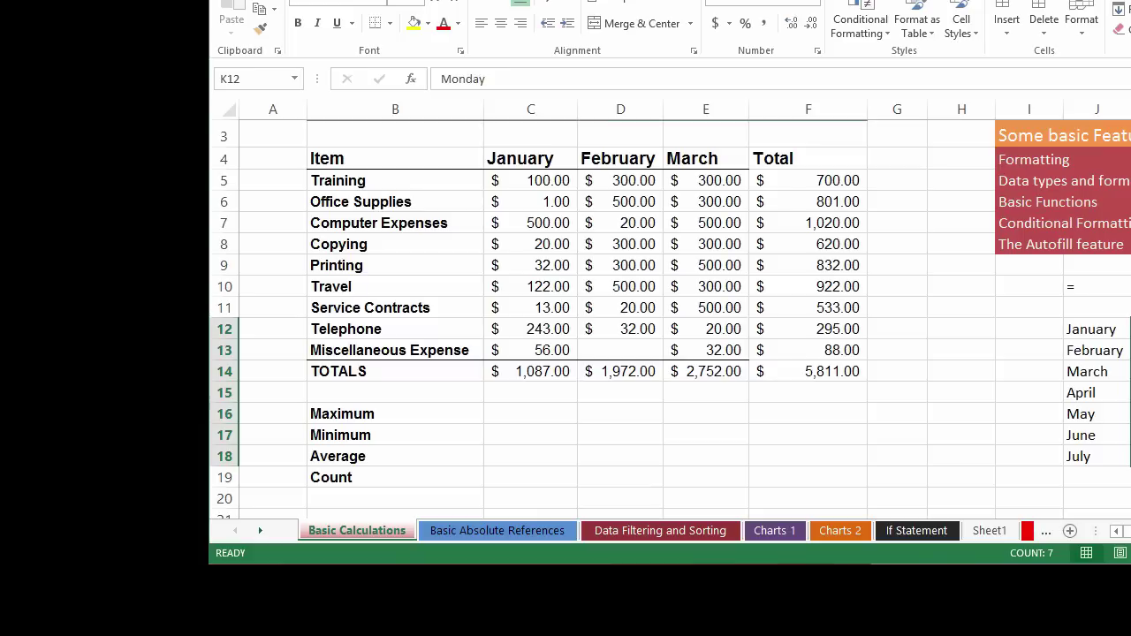
# Enter 1 in I12 and 4 in I13, and autofill the number series down to I18.
pyautogui.click(1017, 330)
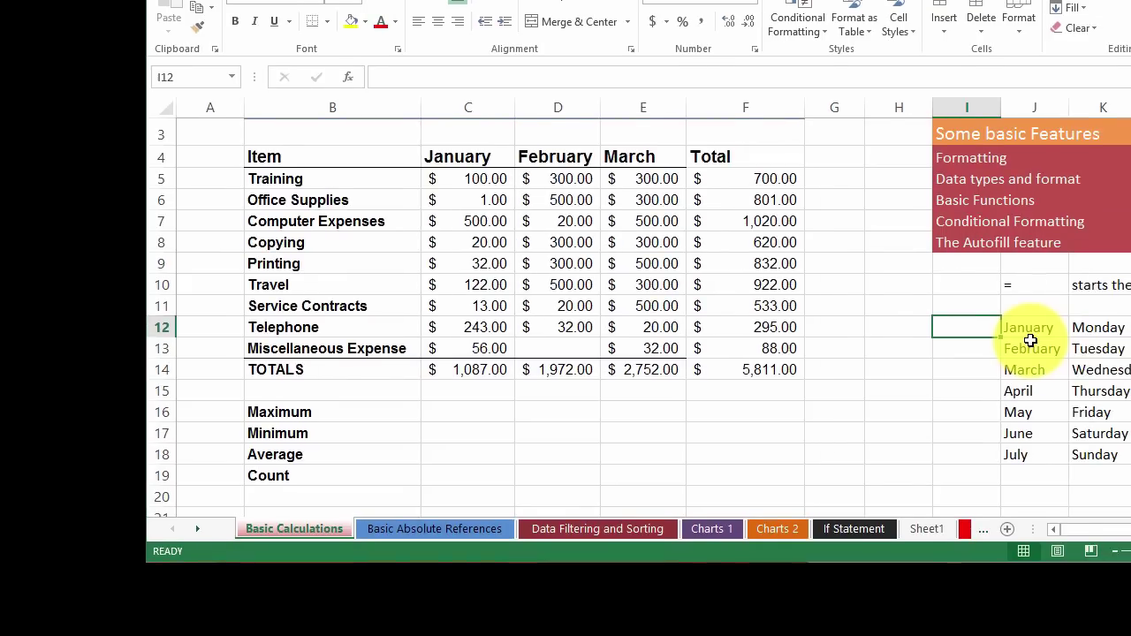
pyautogui.write('1')
pyautogui.press('Return')
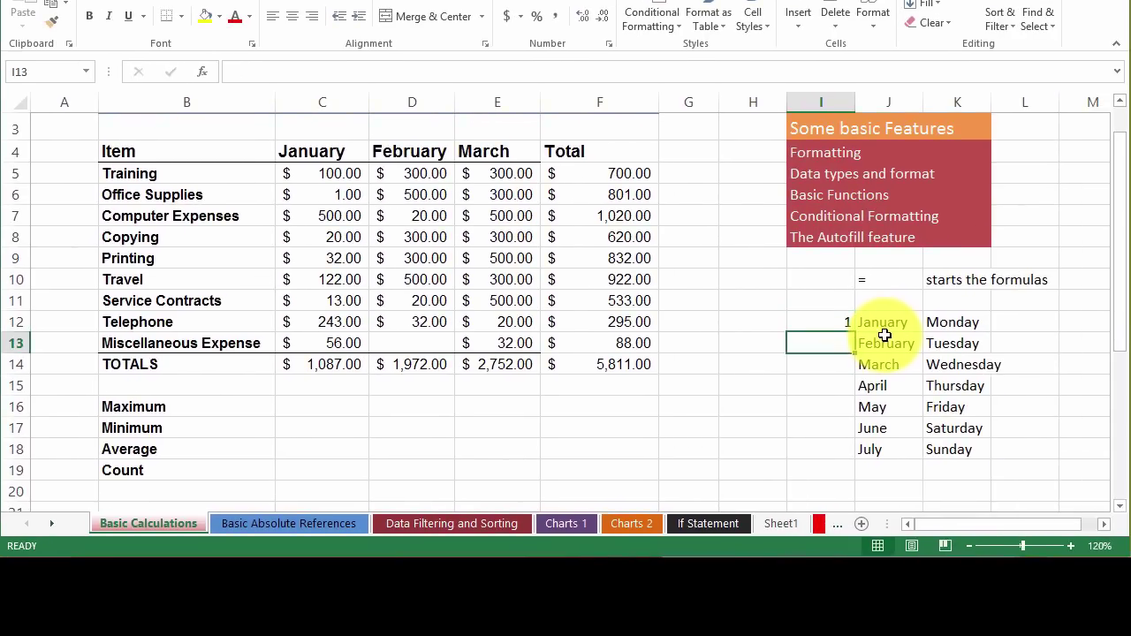
pyautogui.write('4')
pyautogui.press('Return')
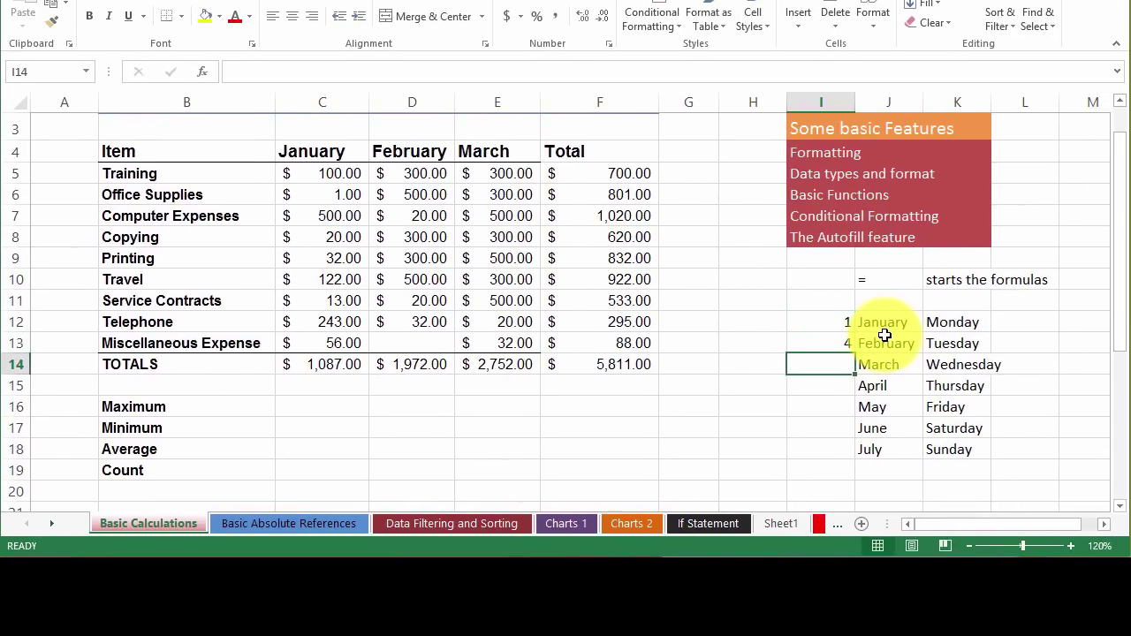
pyautogui.moveTo(821, 317); pyautogui.dragTo(848, 454)
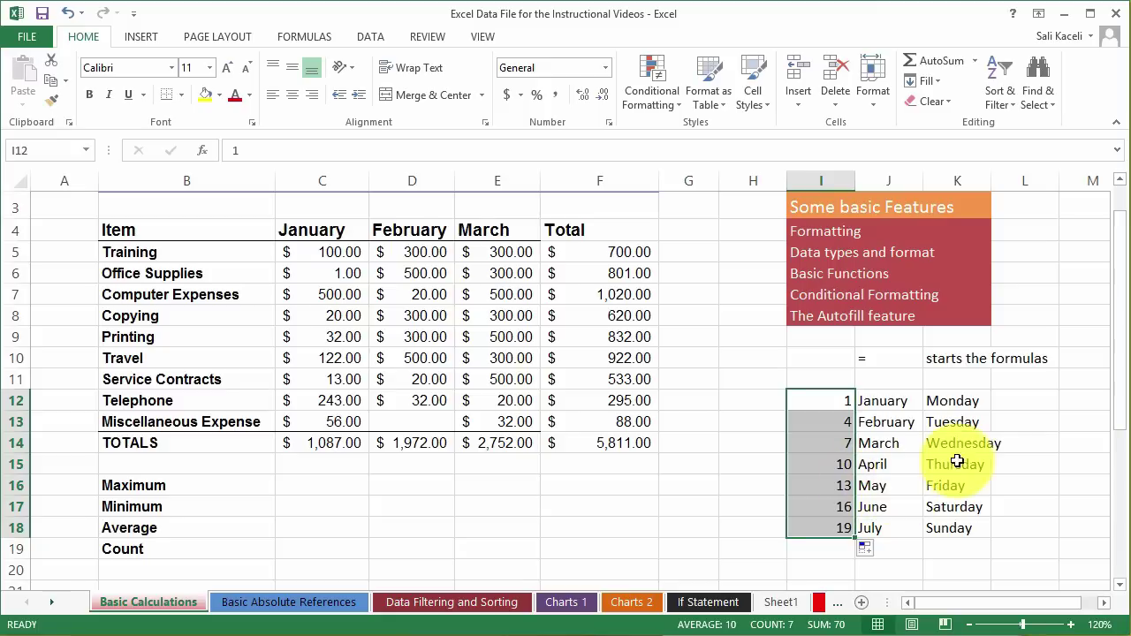
# Clear the number, month and weekday series from I12:K18.
pyautogui.click(895, 397)
pyautogui.moveTo(840, 397); pyautogui.dragTo(951, 527)
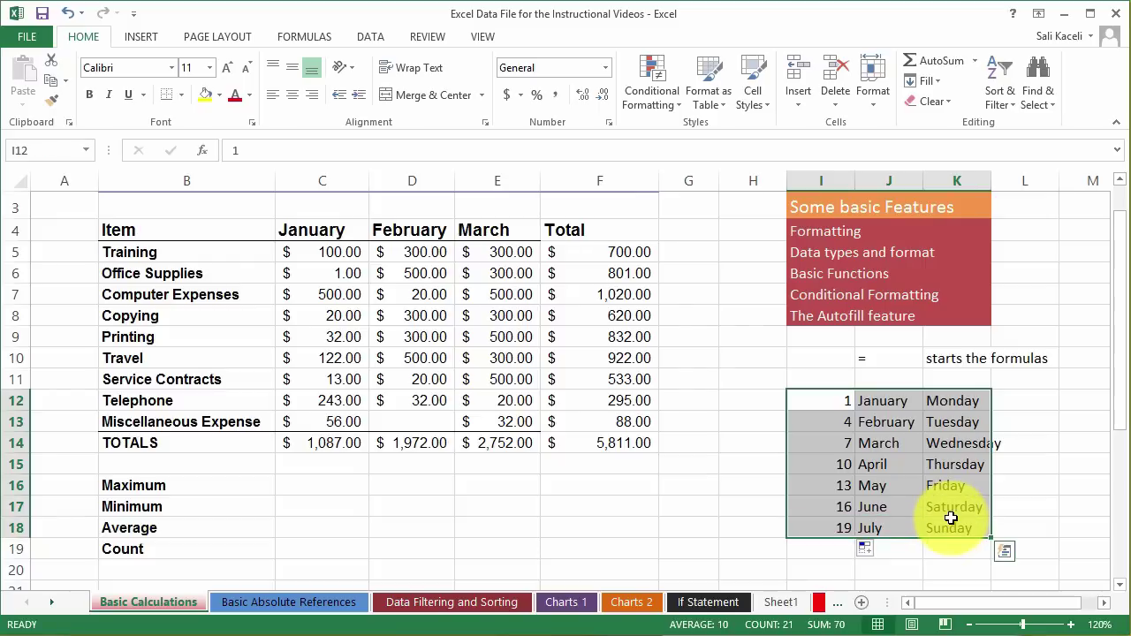
pyautogui.press('BackSpace')
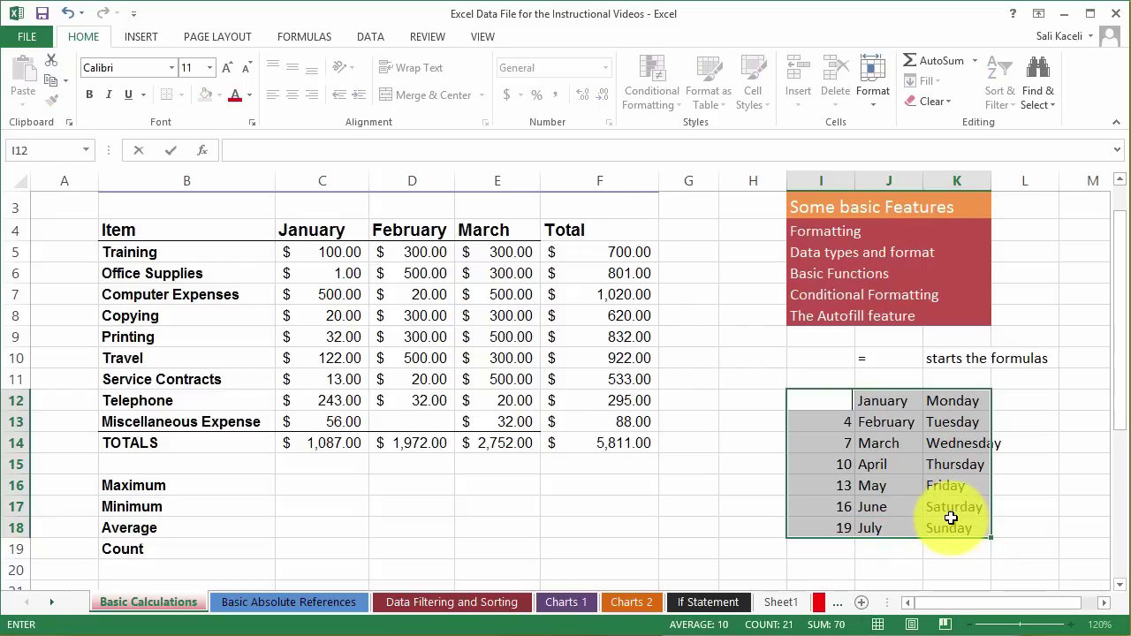
pyautogui.press('Escape')
pyautogui.hotkey('ctrl', 'z')
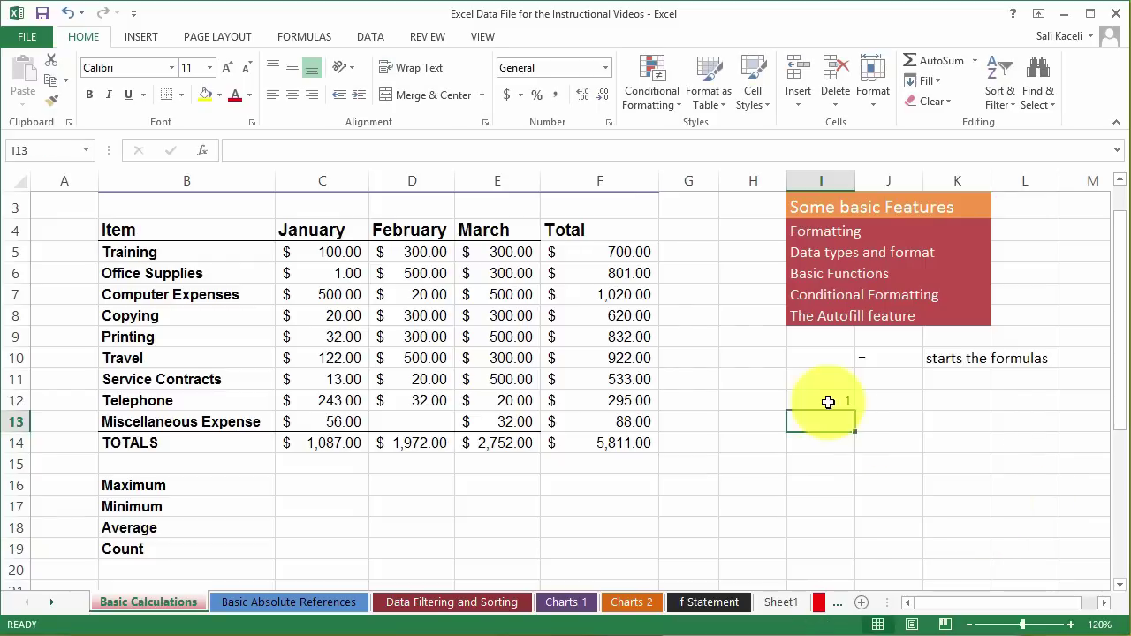
# Enter 1 in I12, autofill it down to I19, and change the copied values with the Fill Series option.
pyautogui.moveTo(855, 410); pyautogui.dragTo(857, 555)
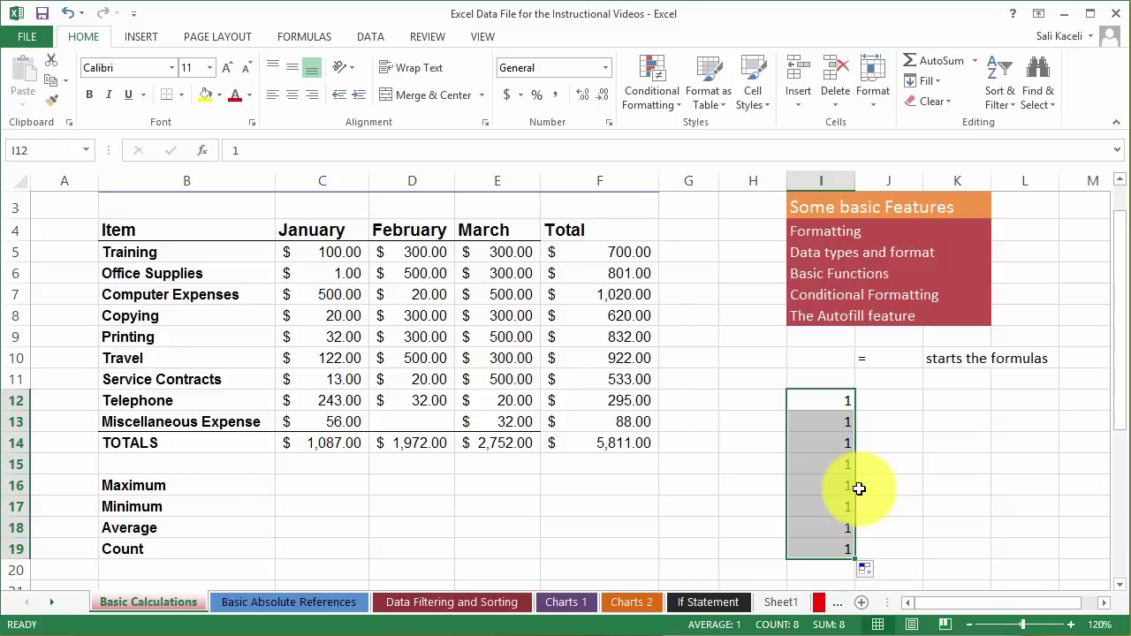
pyautogui.click(884, 575)
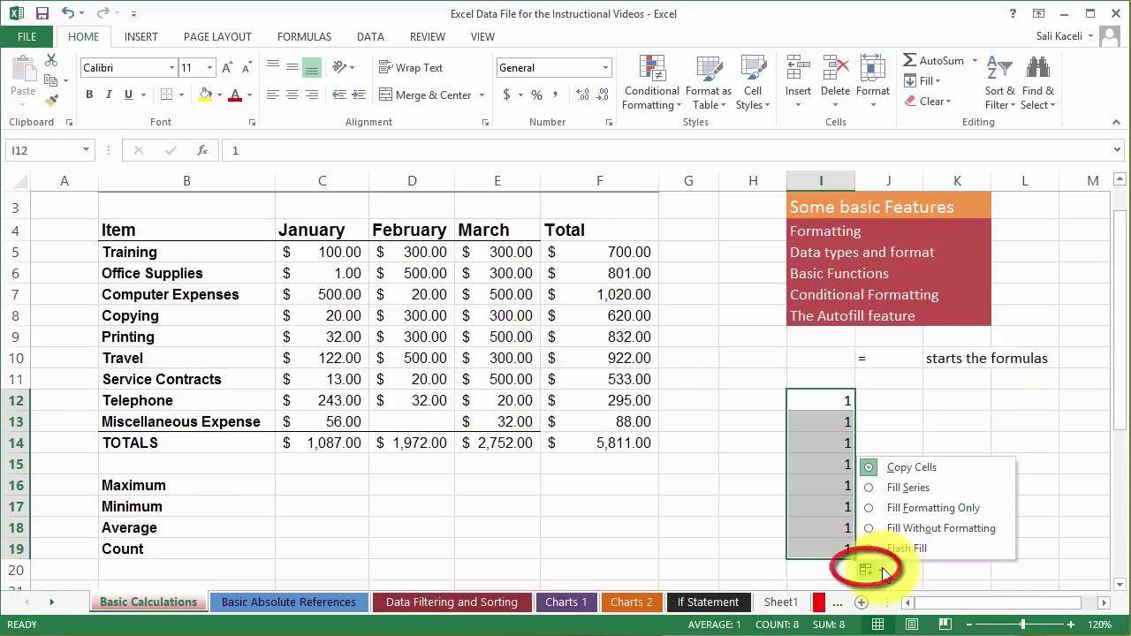
pyautogui.click(887, 492)
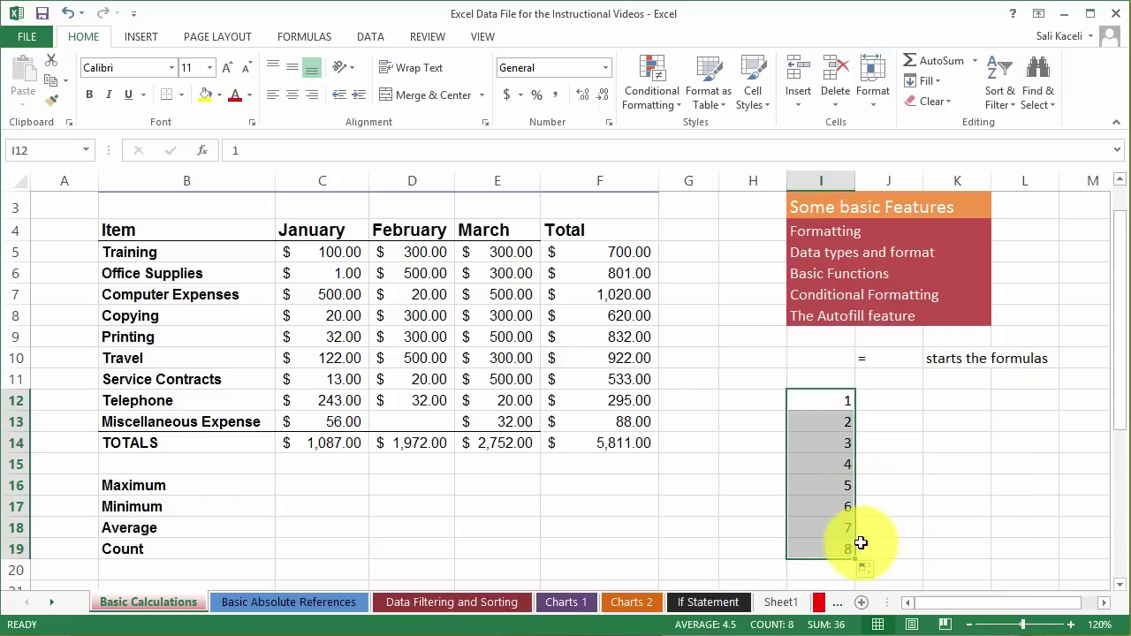
# Enter 1 in J12 and autofill it directly as an increasing number series down to J18.
pyautogui.click(898, 399)
pyautogui.write('1')
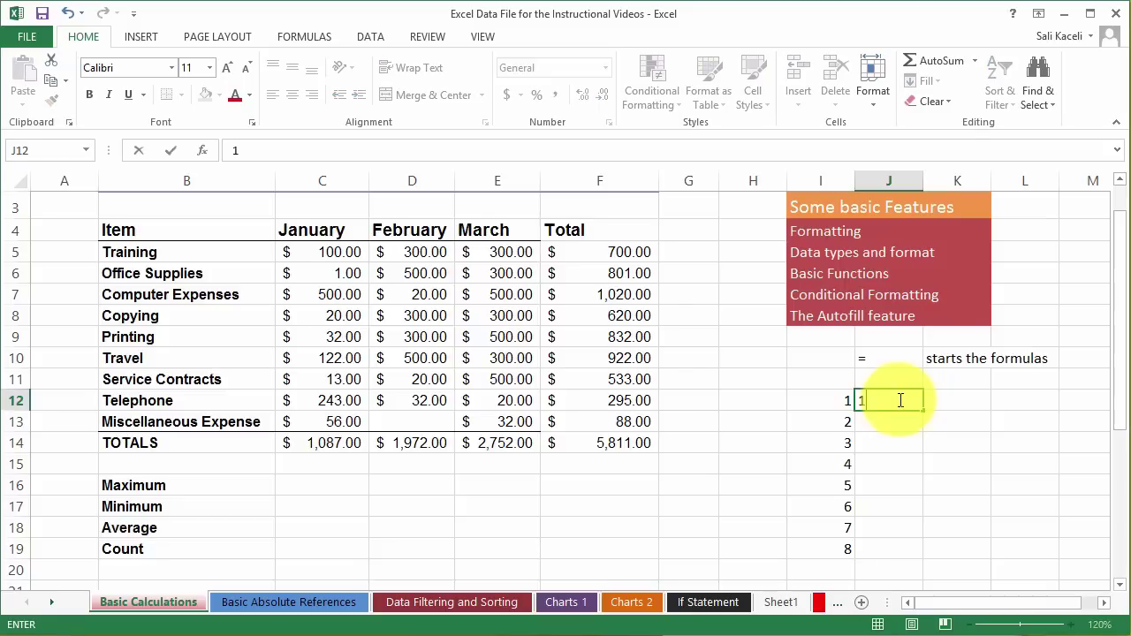
pyautogui.click(901, 439)
pyautogui.click(916, 405)
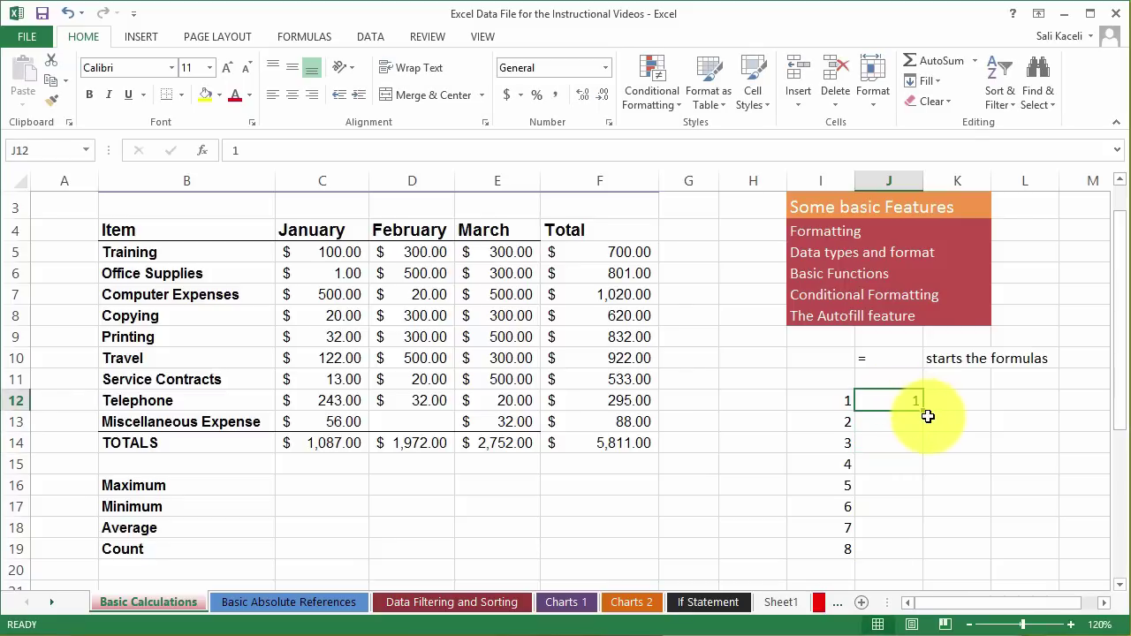
pyautogui.moveTo(920, 408); pyautogui.dragTo(917, 539)
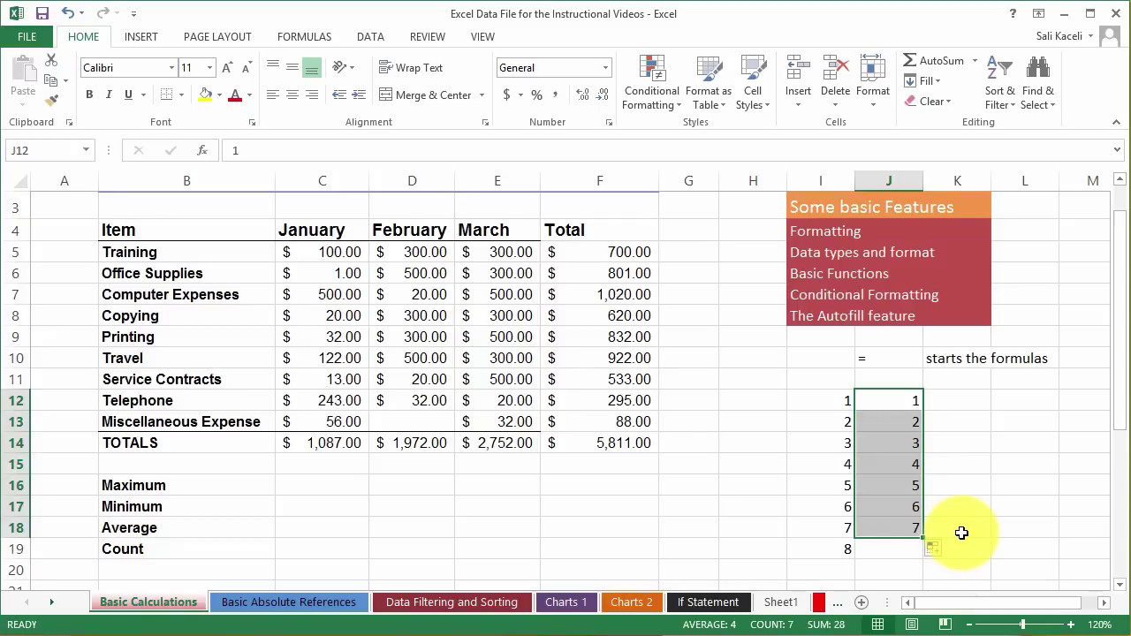
# Clear the practice number series from I12:J19.
pyautogui.click(970, 404)
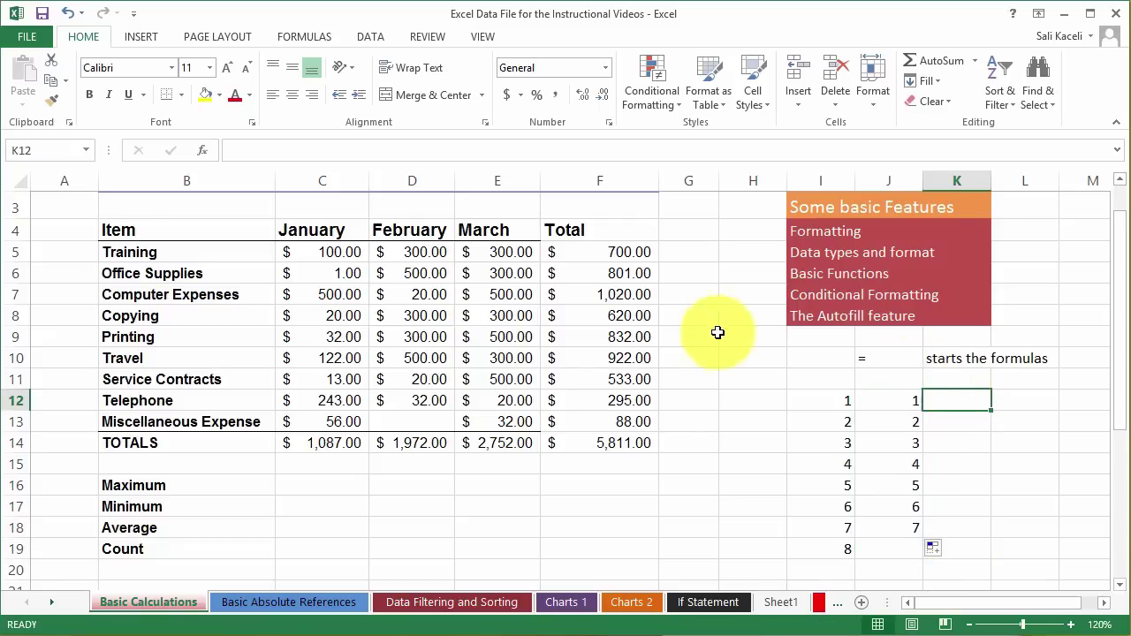
pyautogui.click(844, 395)
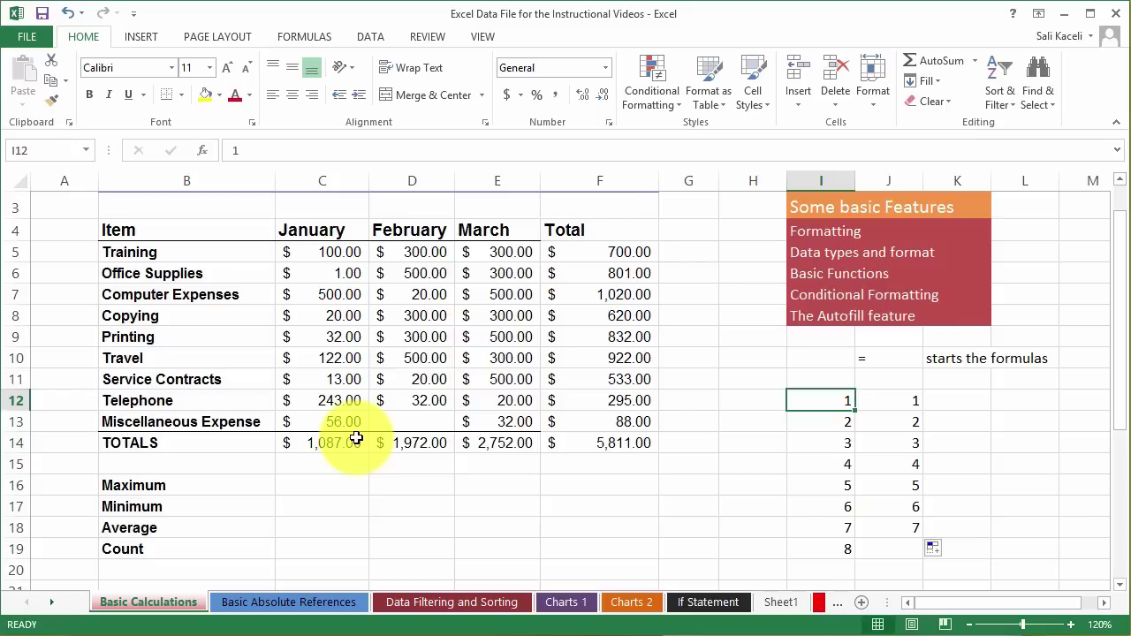
# Find the January maximum in C16 with a MAX formula over C5:C13, and check the entered formula.
pyautogui.click(309, 485)
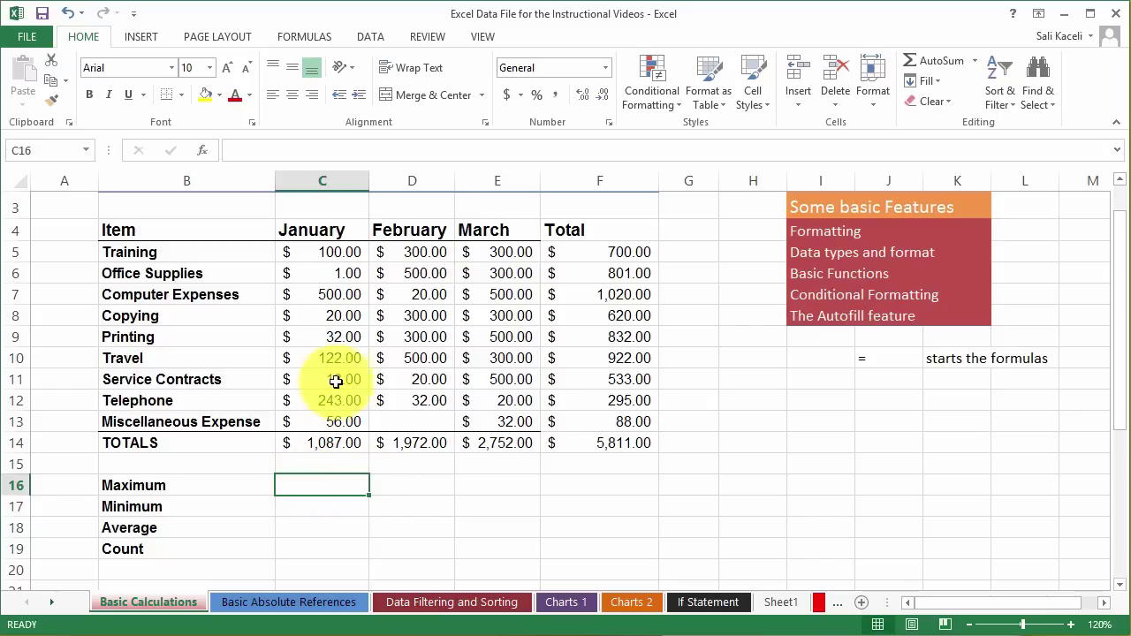
pyautogui.moveTo(336, 253); pyautogui.dragTo(340, 442)
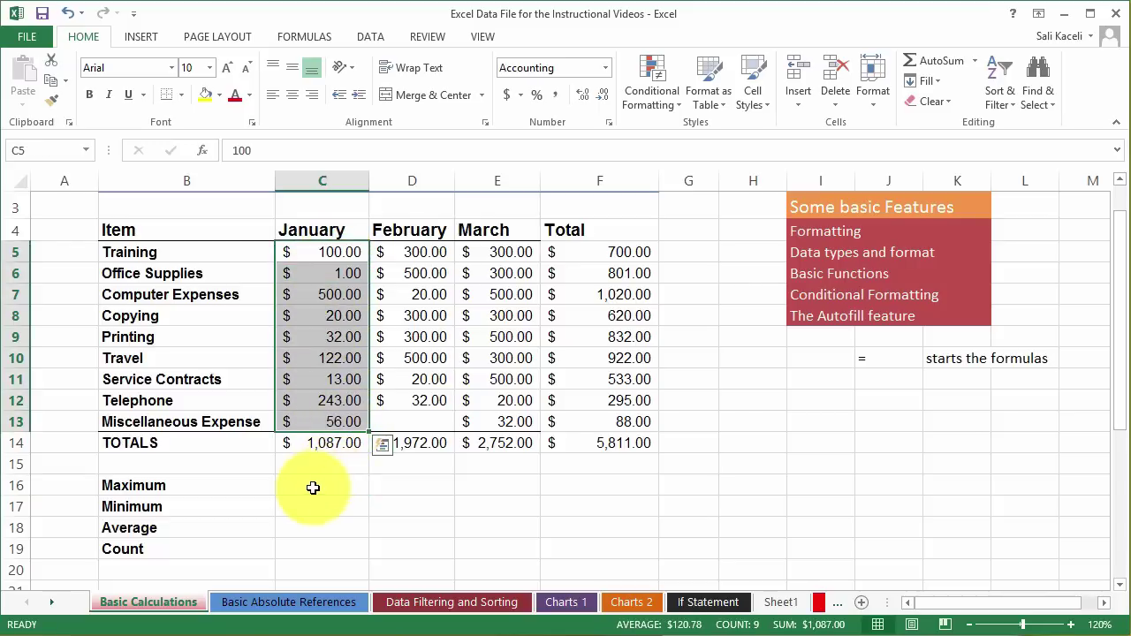
pyautogui.click(313, 488)
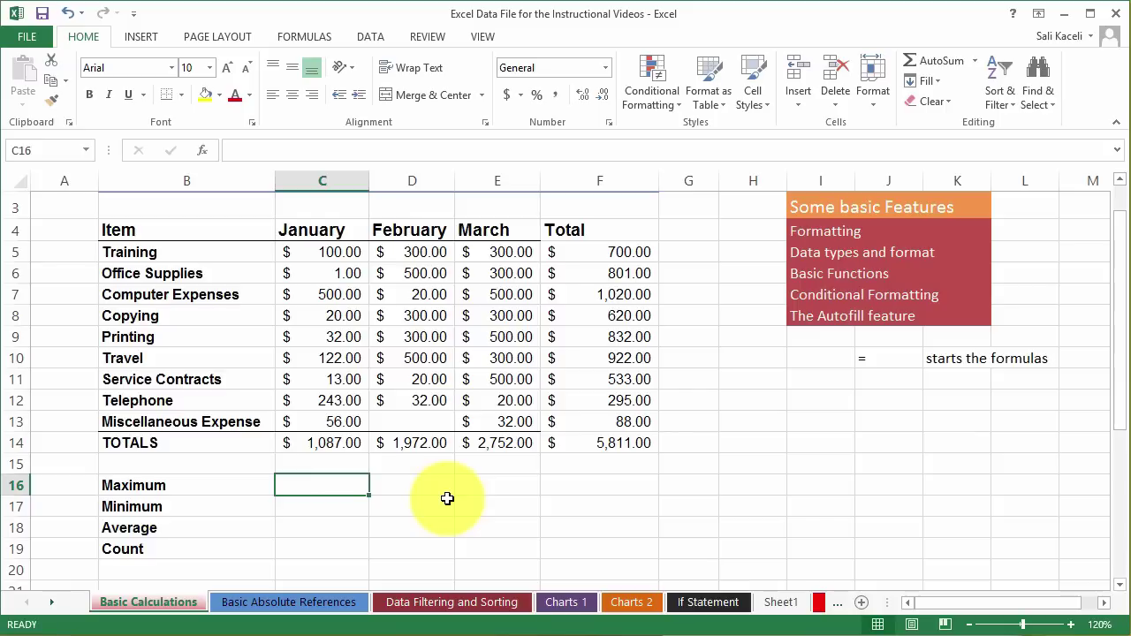
pyautogui.write('=')
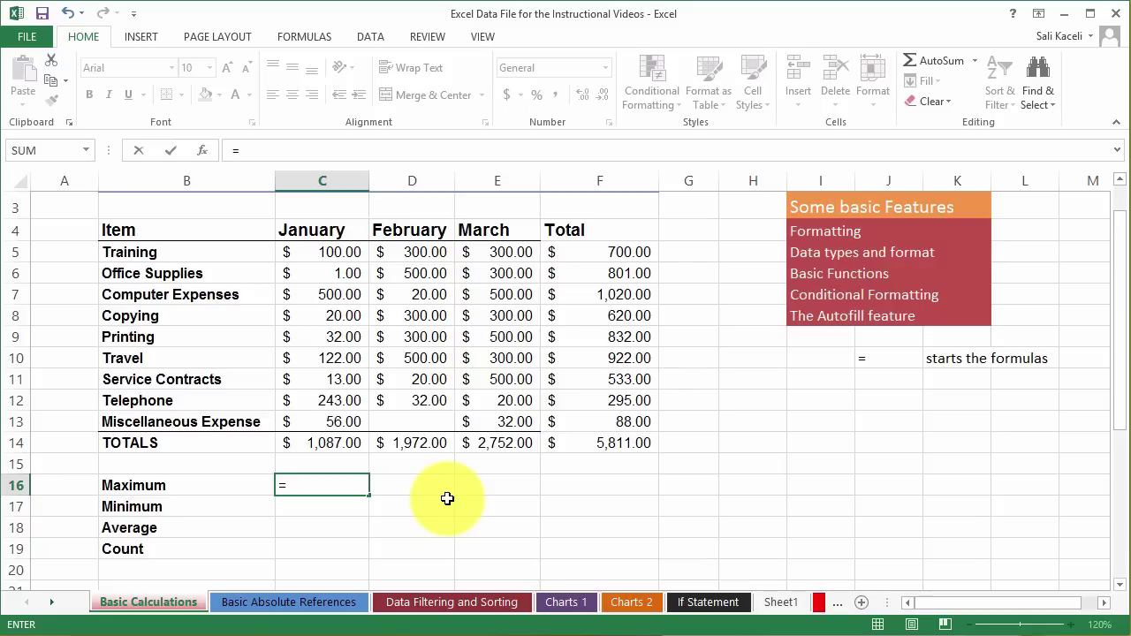
pyautogui.write('m')
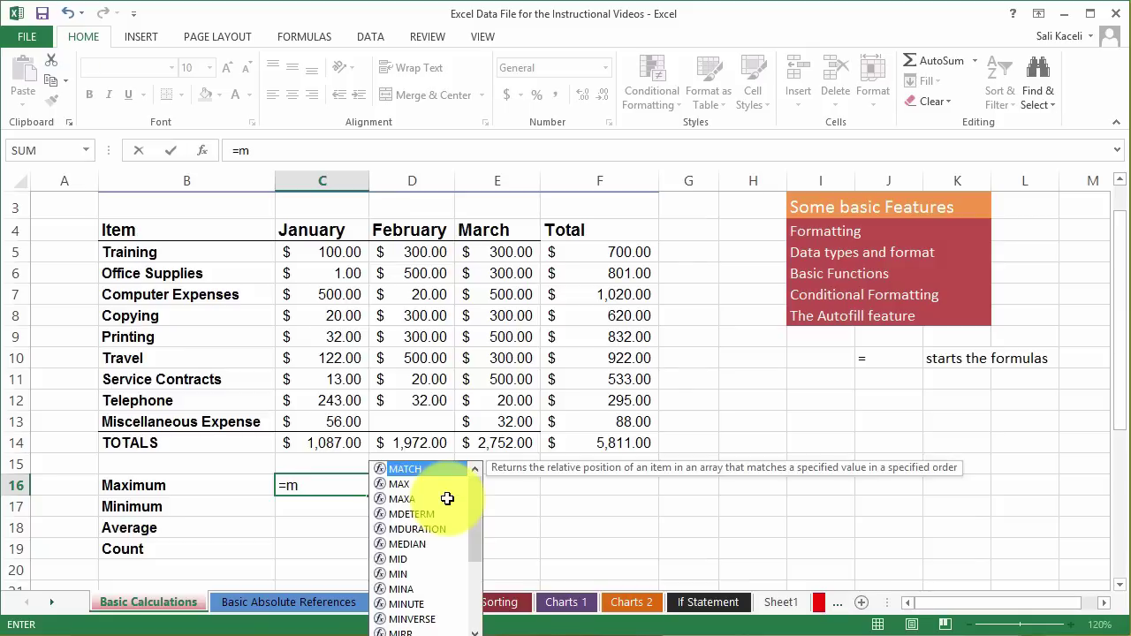
pyautogui.click(393, 483)
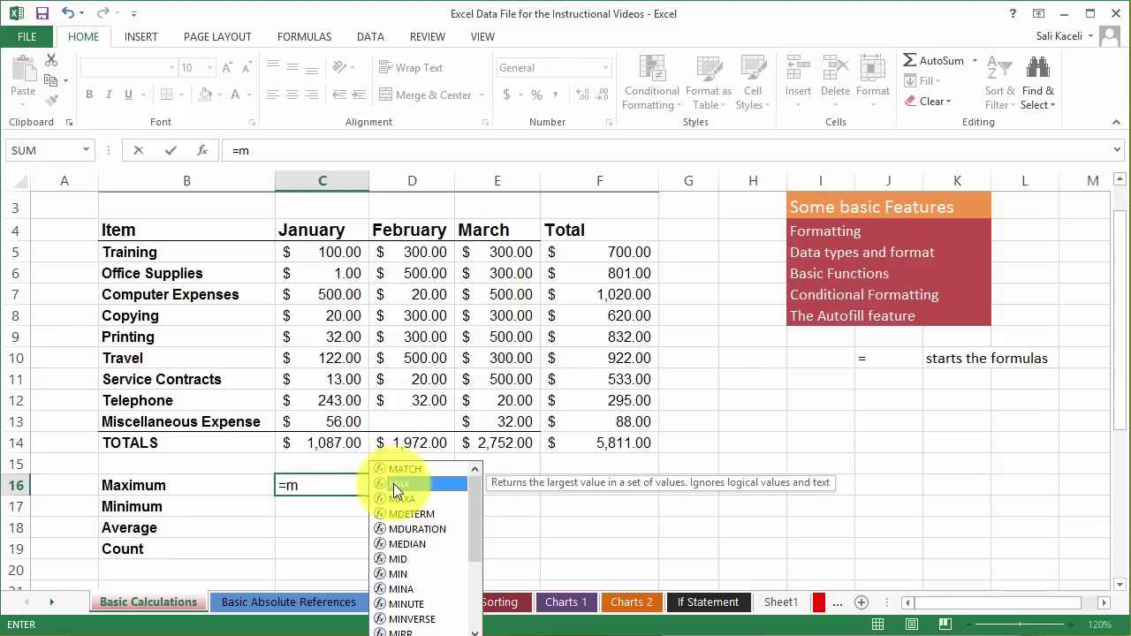
pyautogui.doubleClick(393, 483)
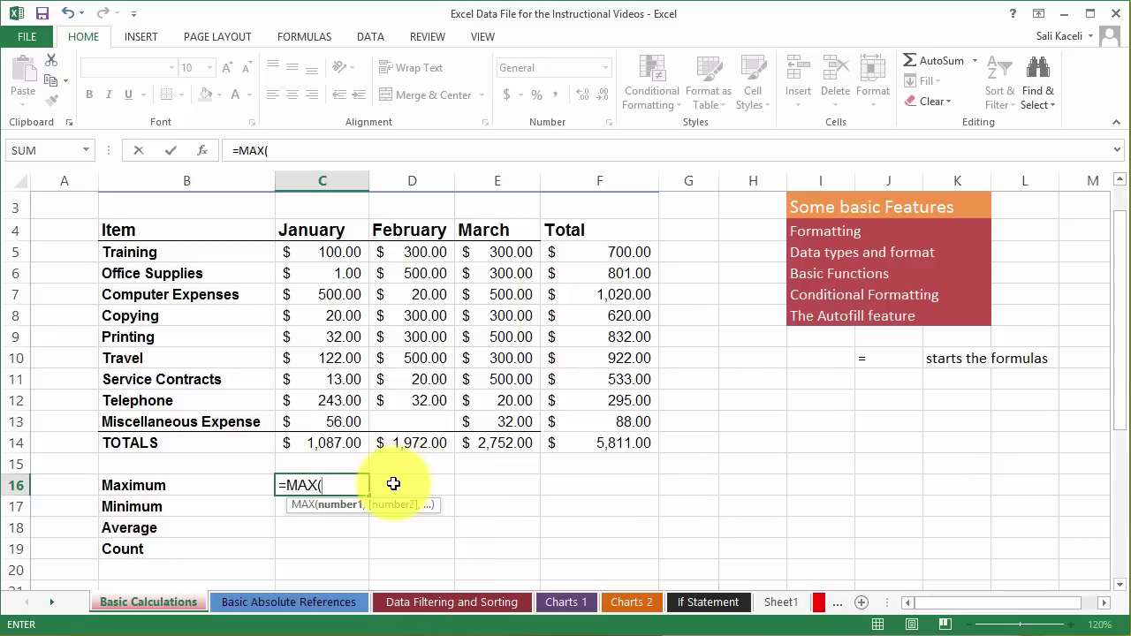
pyautogui.click(310, 253)
pyautogui.moveTo(313, 268); pyautogui.dragTo(314, 422)
pyautogui.press('Return')
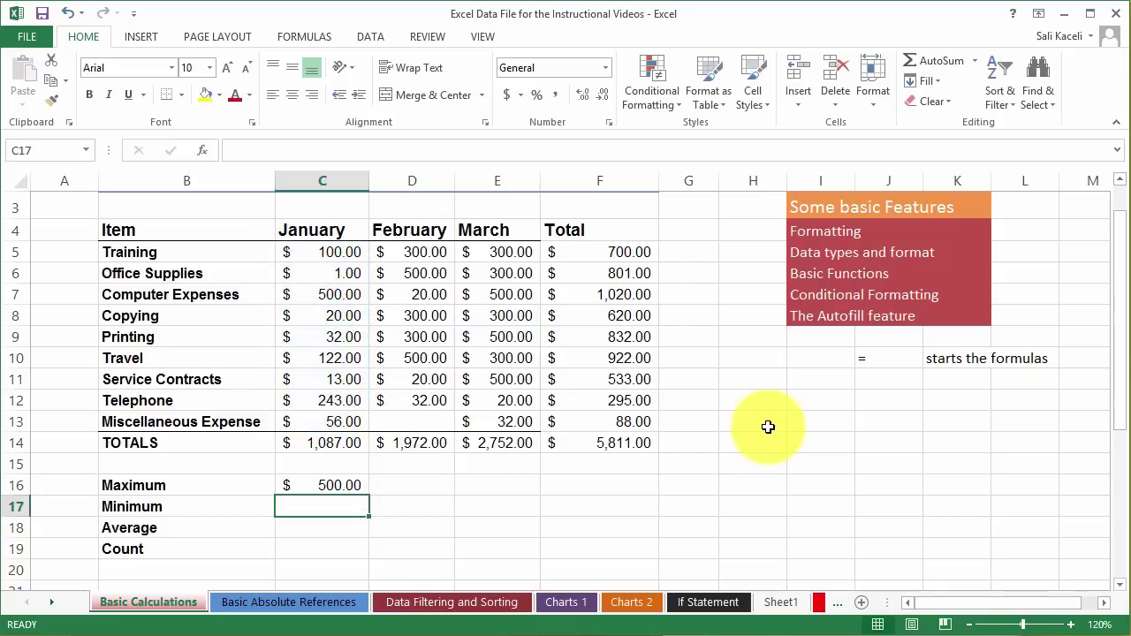
pyautogui.click(327, 484)
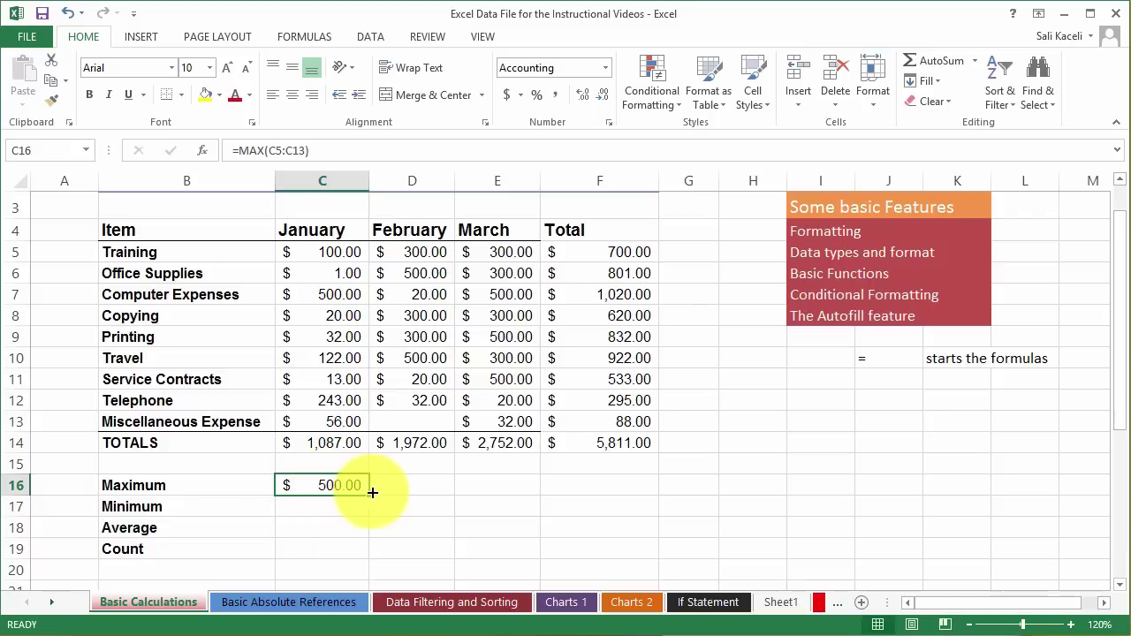
# Set the January Office Supplies amount in C6 to 11111.
pyautogui.click(321, 296)
pyautogui.click(332, 274)
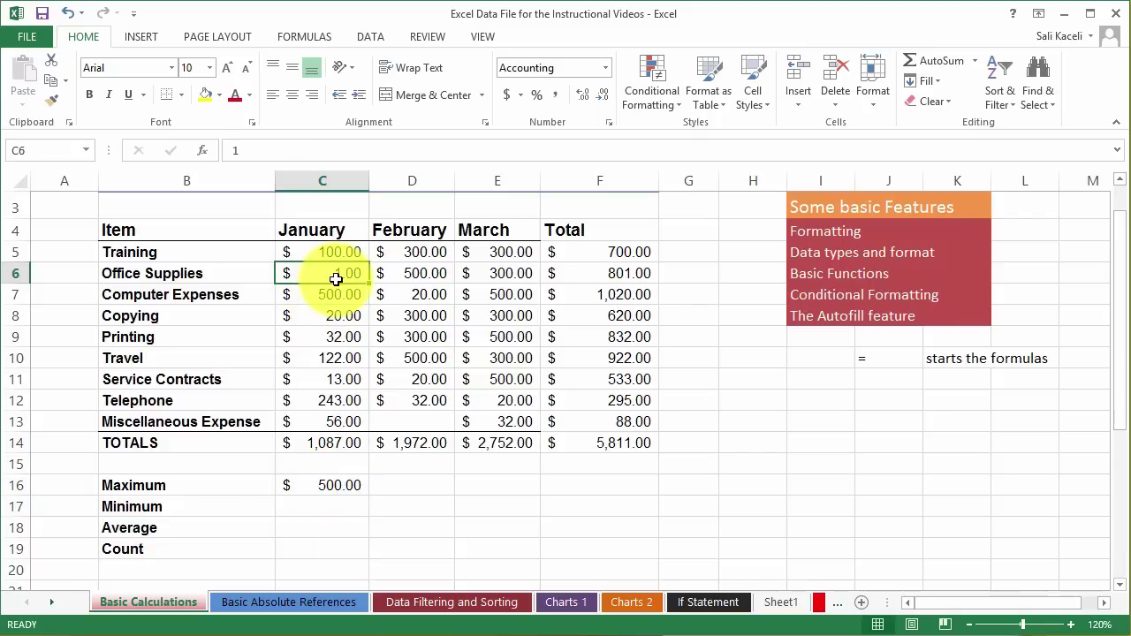
pyautogui.write('11111')
pyautogui.press('Return')
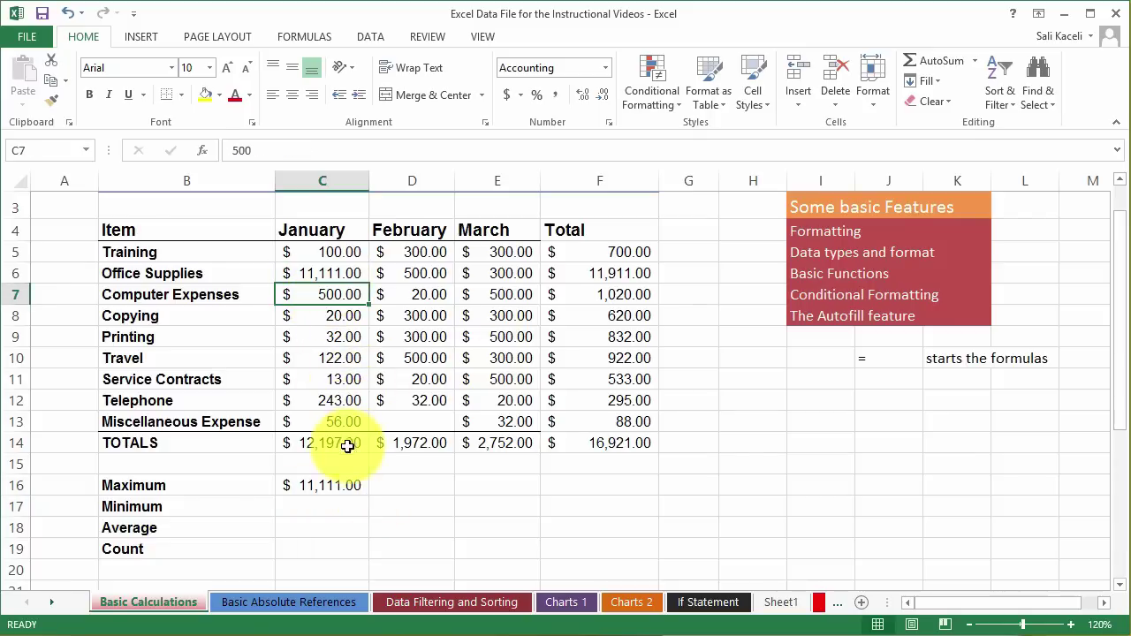
# Fill the Maximum formula from C16 across to March in E16, and check the copied formulas in D16 and E16.
pyautogui.click(329, 485)
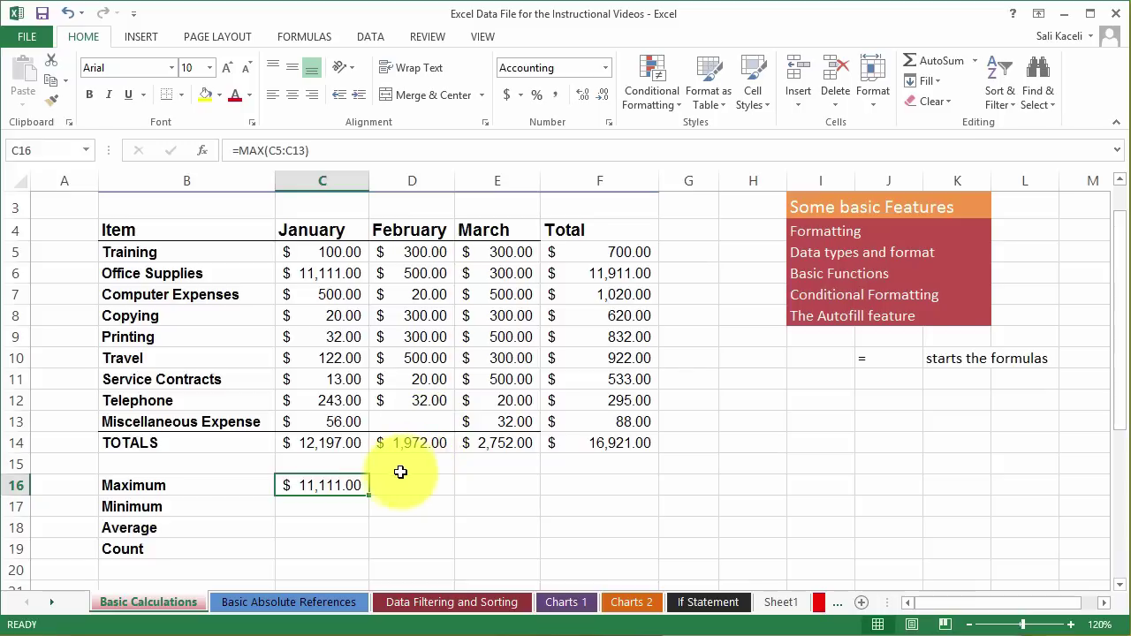
pyautogui.moveTo(371, 491); pyautogui.dragTo(523, 482)
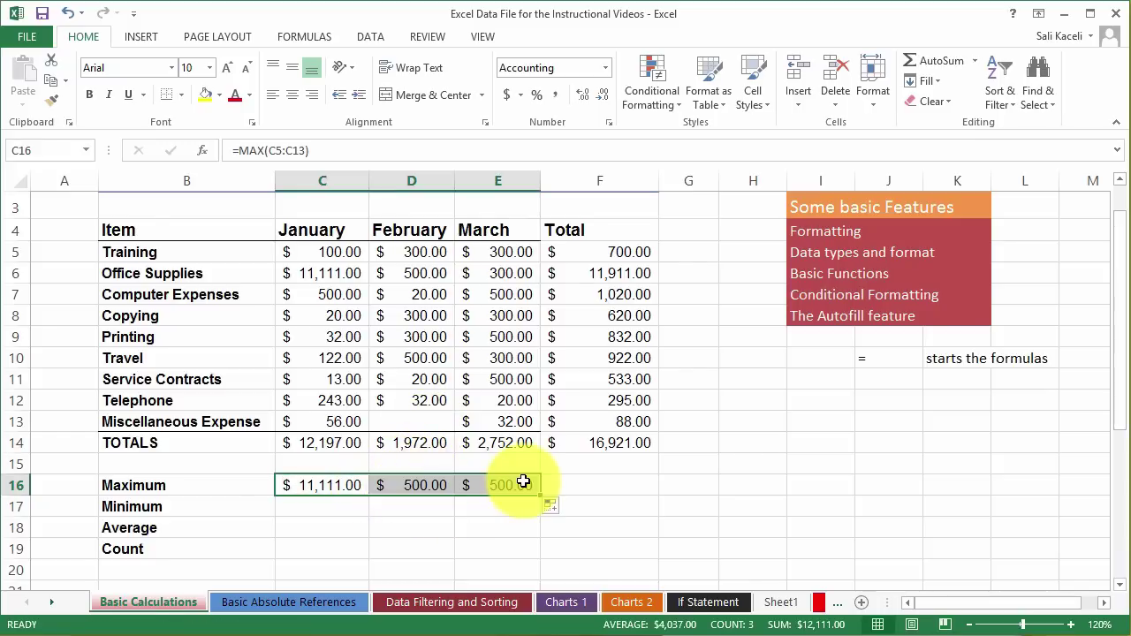
pyautogui.click(388, 483)
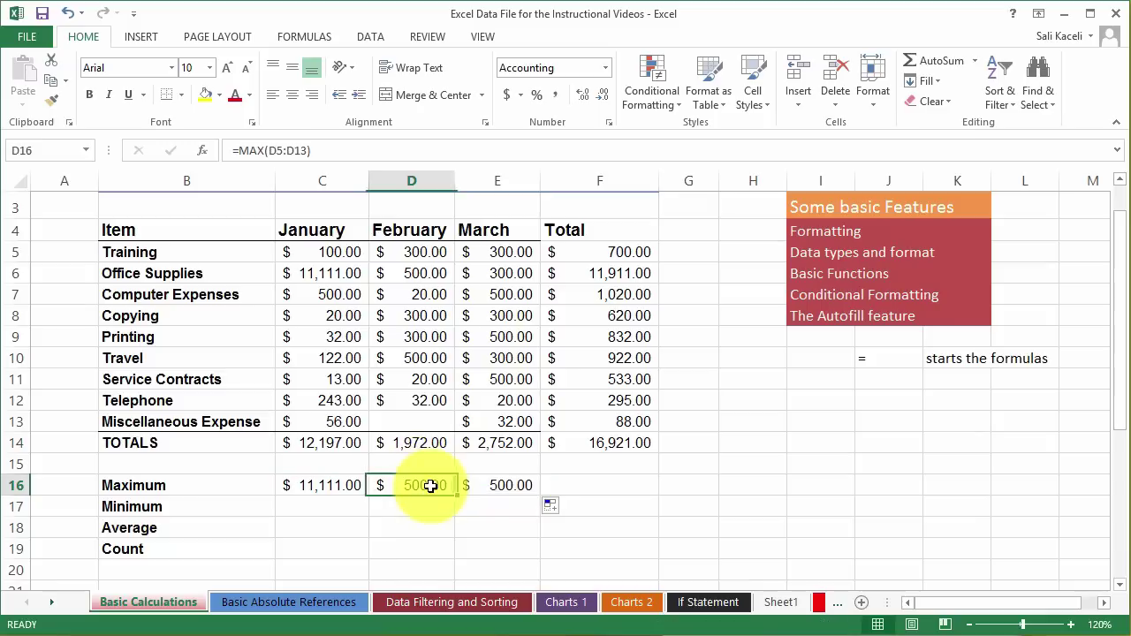
pyautogui.click(501, 485)
# Find the January minimum in C17 with a MIN formula over C5:C13, and fill it across to E17.
pyautogui.click(302, 501)
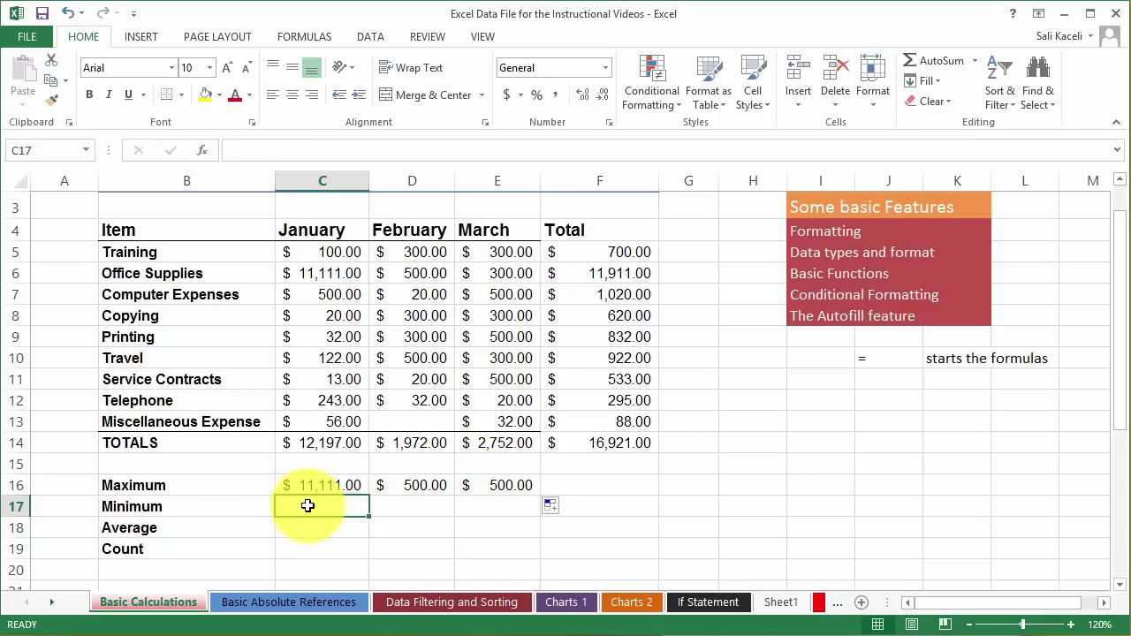
pyautogui.write('=min')
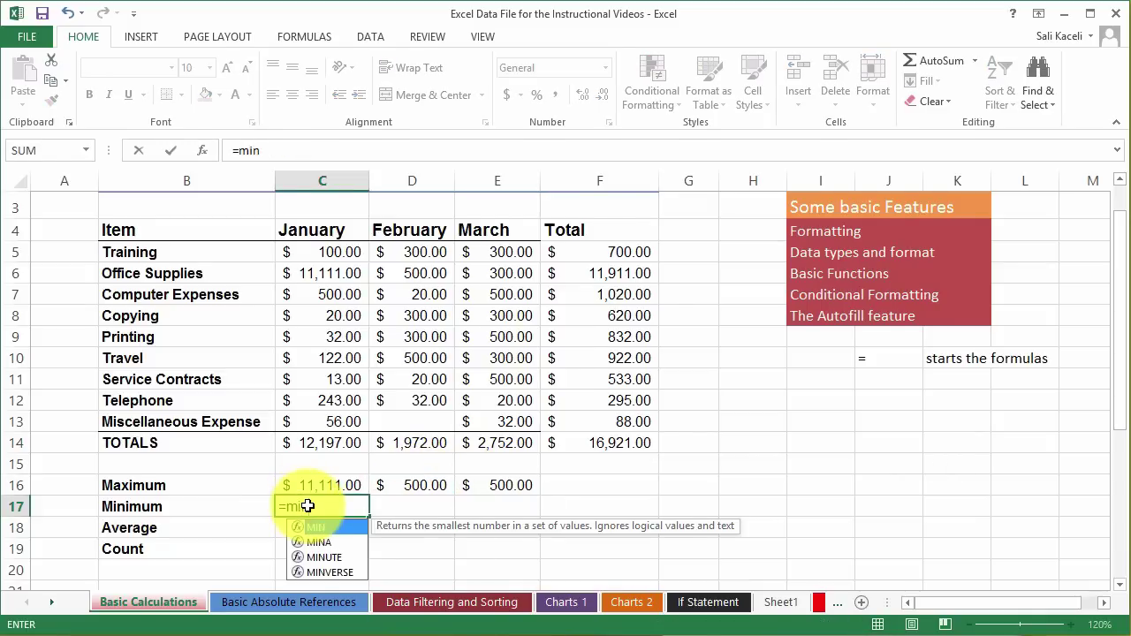
pyautogui.doubleClick(321, 537)
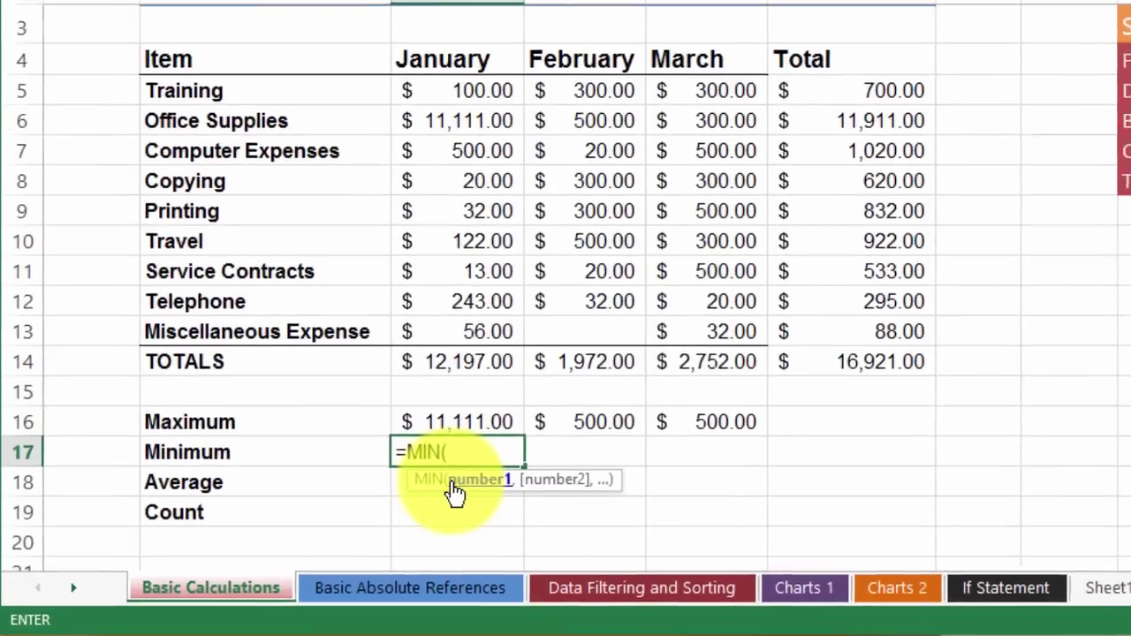
pyautogui.moveTo(457, 90); pyautogui.dragTo(457, 331)
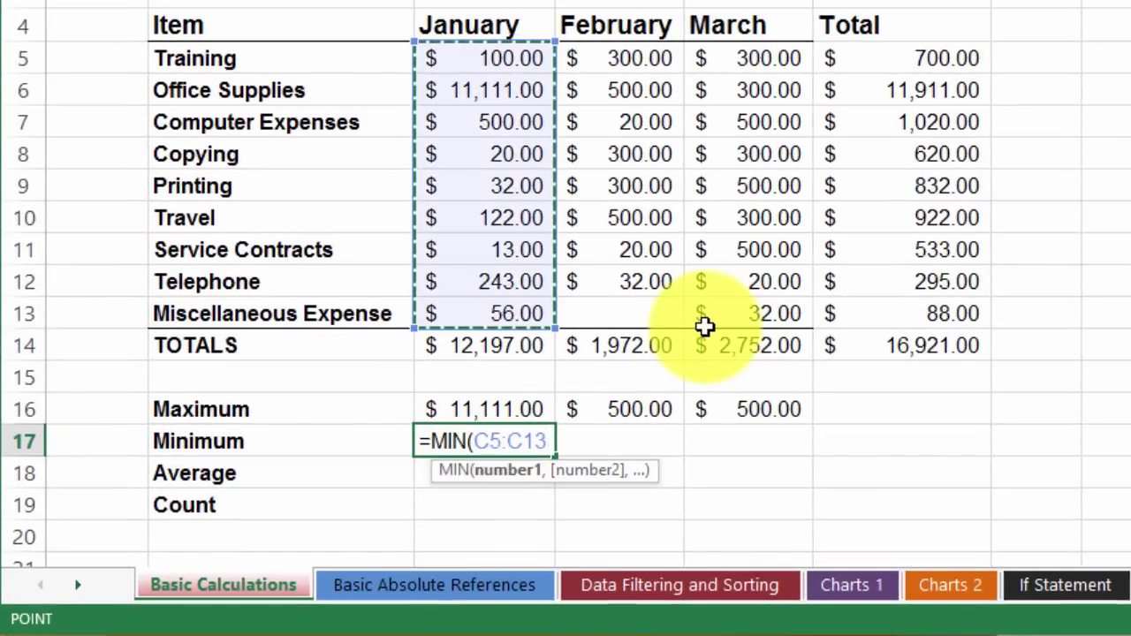
pyautogui.write(')')
pyautogui.press('Return')
pyautogui.click(484, 441)
pyautogui.moveTo(555, 457); pyautogui.dragTo(768, 446)
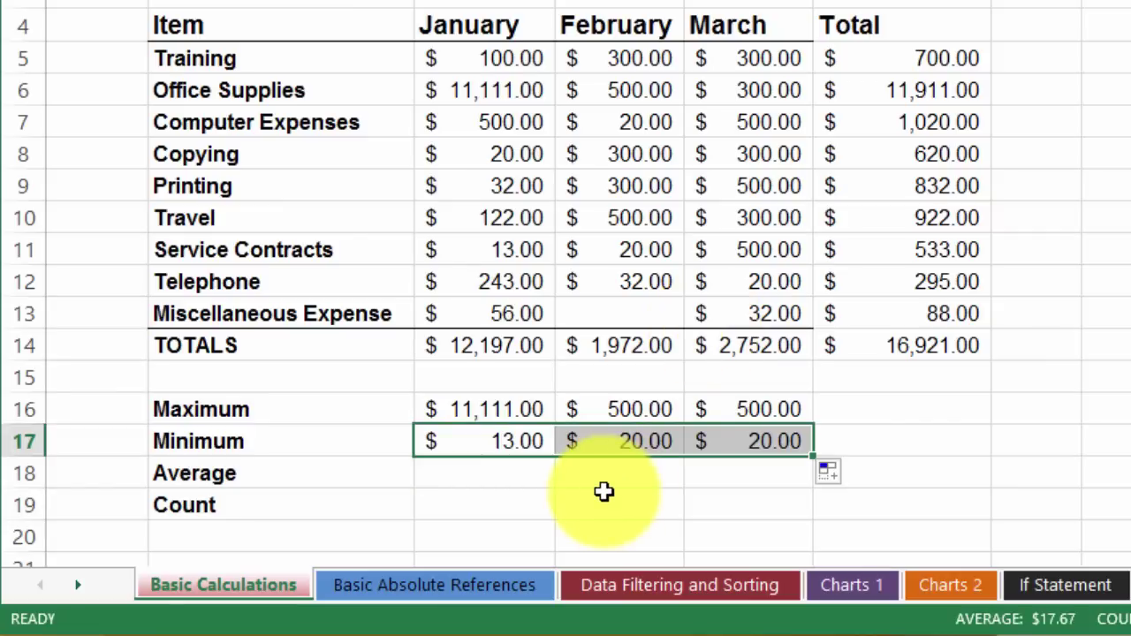
# Calculate the January average in C18 with an AVERAGE formula over C5:C13.
pyautogui.click(475, 473)
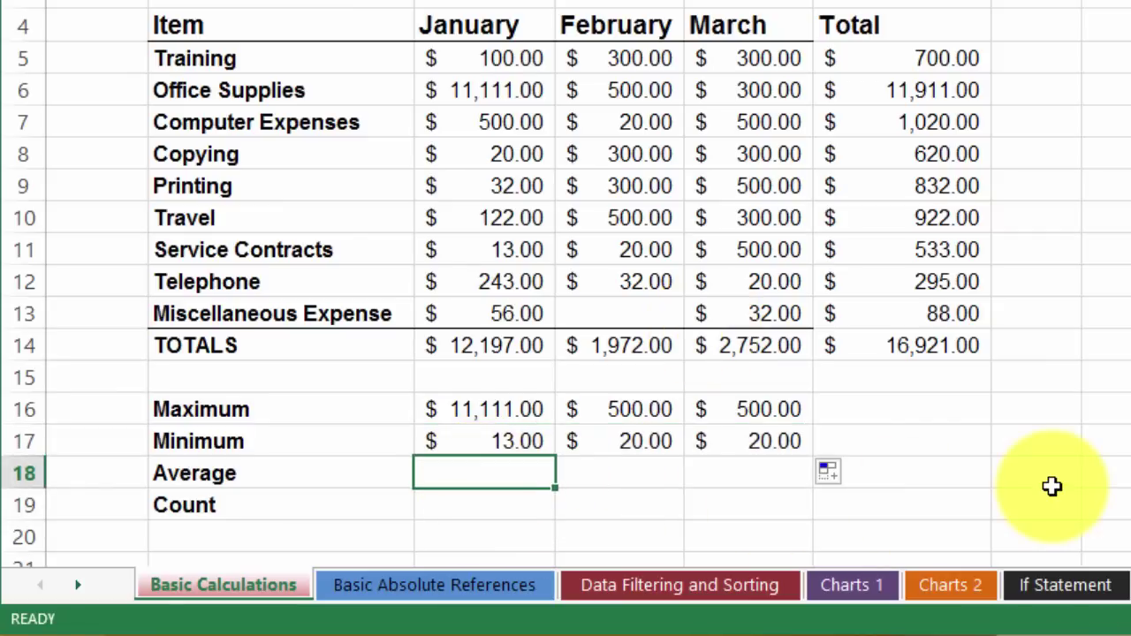
pyautogui.write('=av')
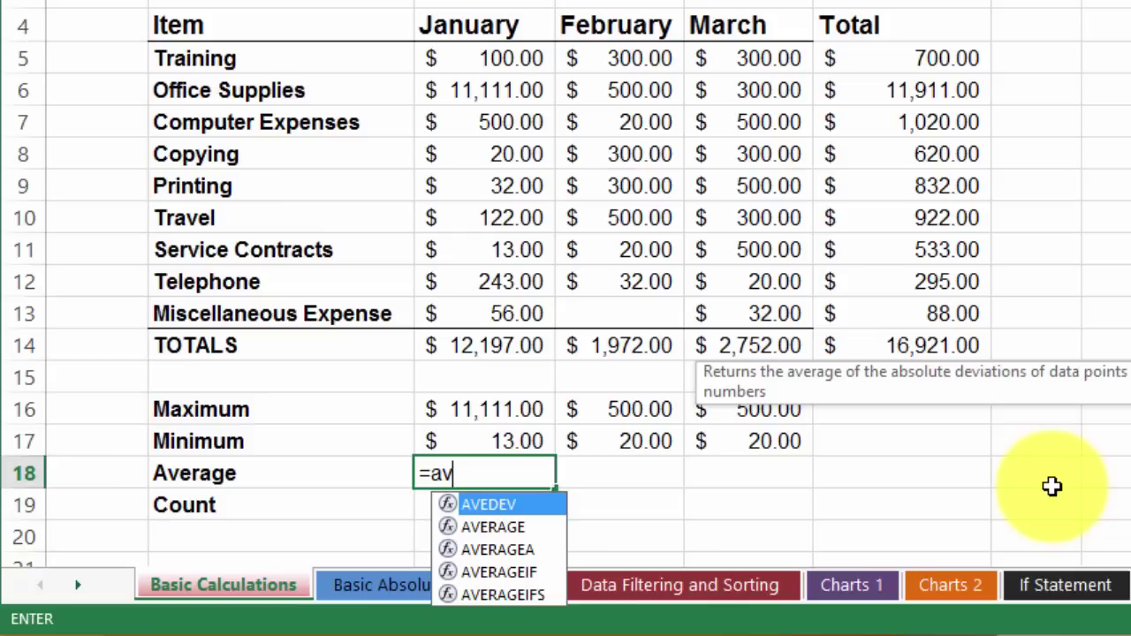
pyautogui.write('era')
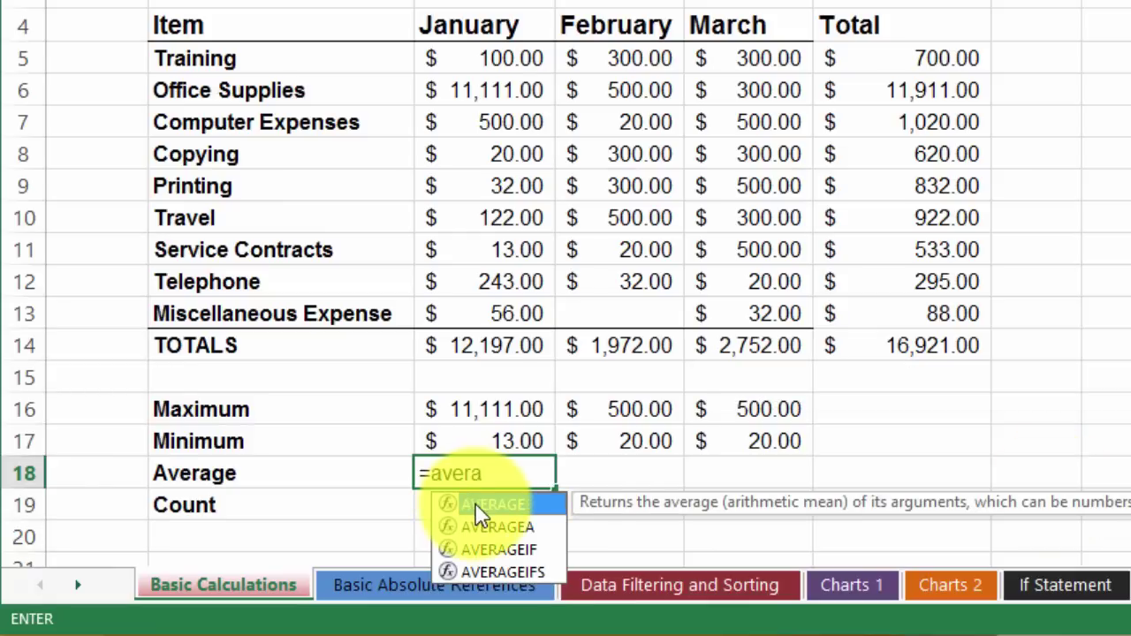
pyautogui.doubleClick(480, 508)
pyautogui.moveTo(486, 59); pyautogui.dragTo(494, 306)
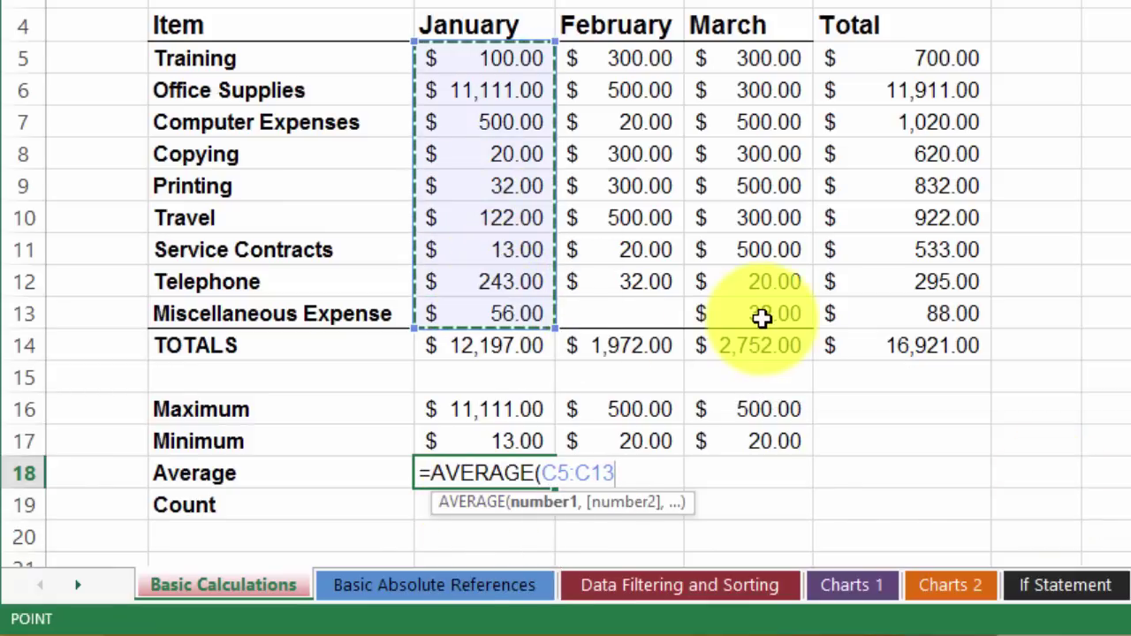
pyautogui.press('Return')
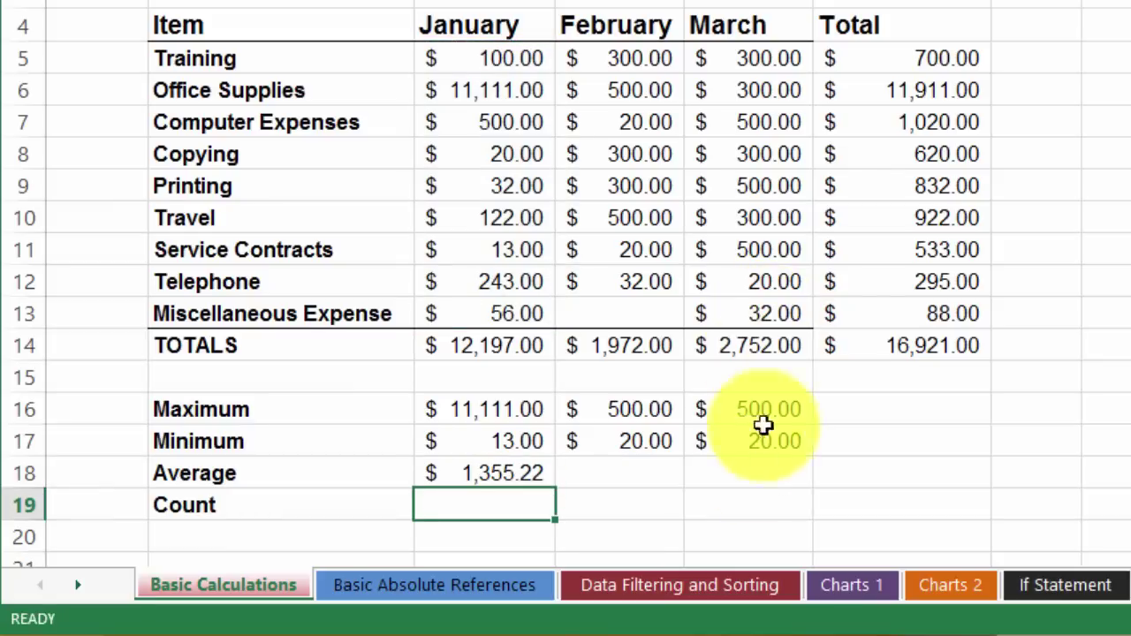
# Fill the January average formula from C18 across to March in E18.
pyautogui.press('Up')
pyautogui.moveTo(555, 489); pyautogui.dragTo(765, 475)
pyautogui.click(449, 506)
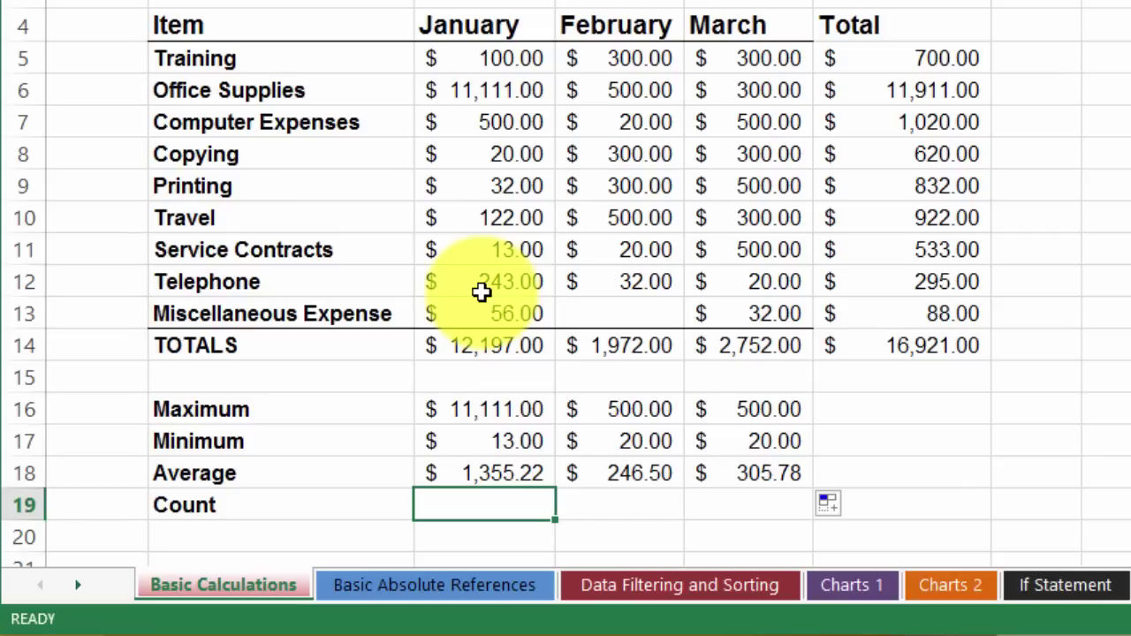
pyautogui.write('=coun')
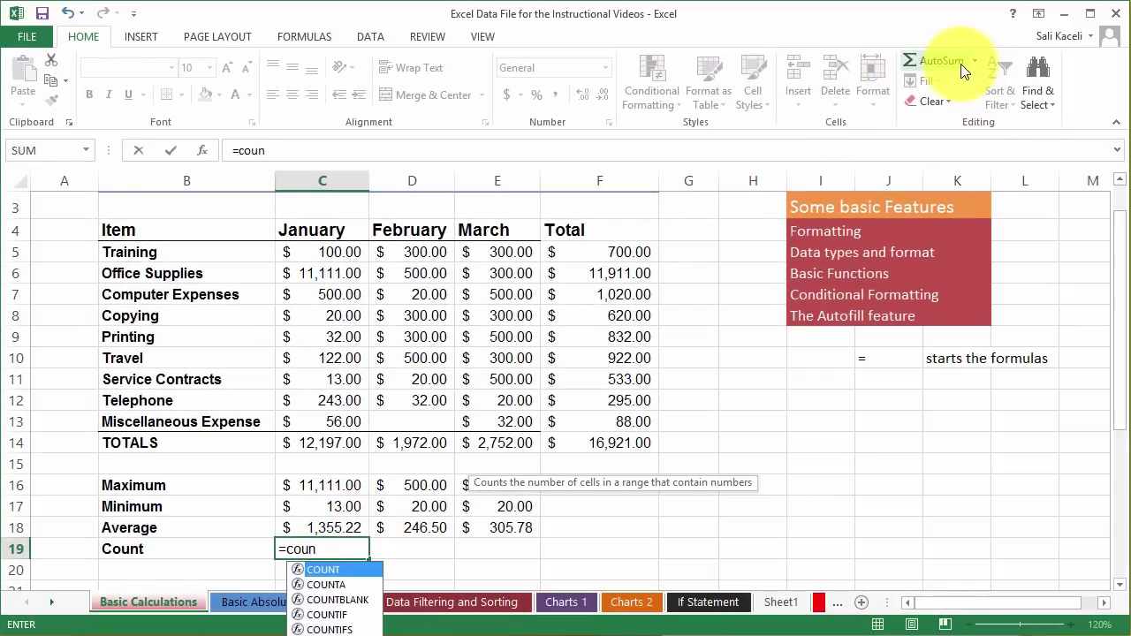
pyautogui.click(976, 64)
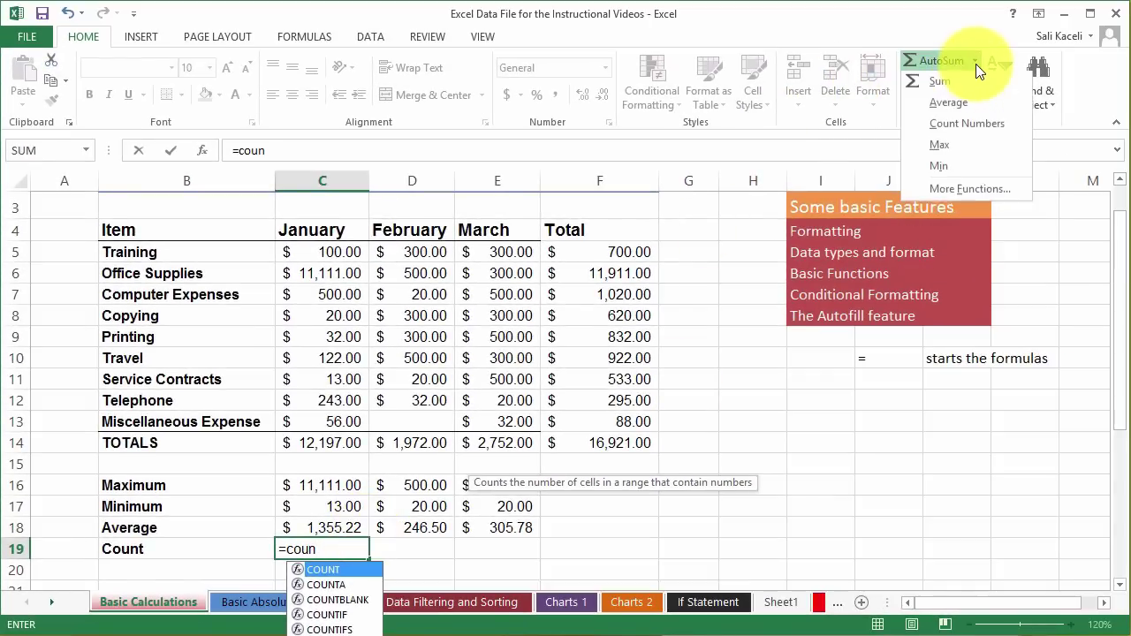
pyautogui.click(942, 125)
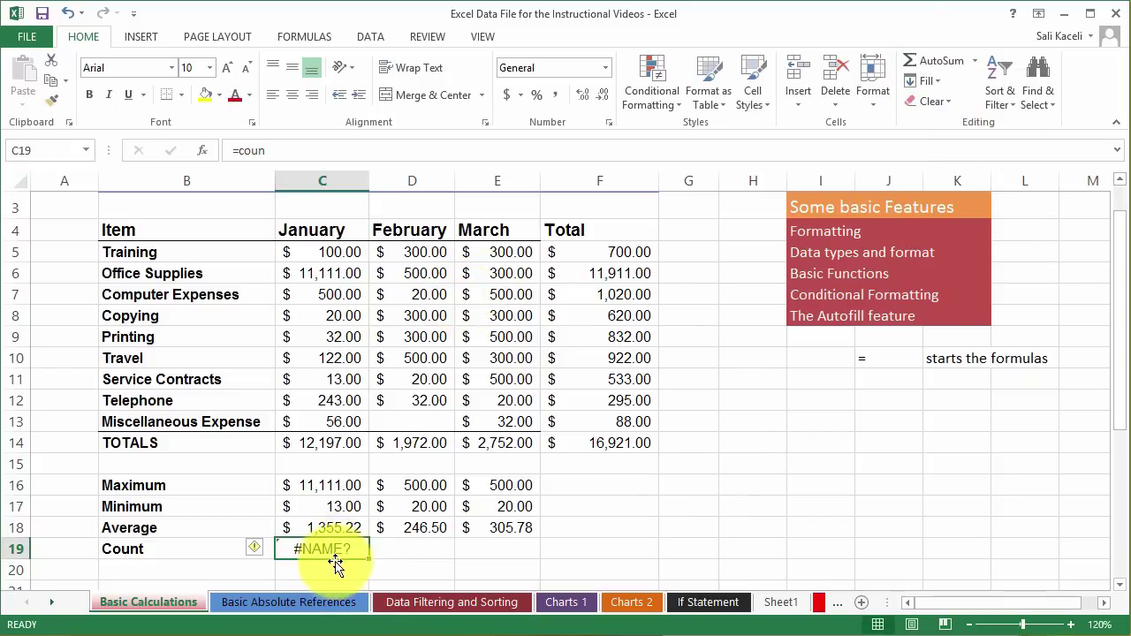
pyautogui.click(391, 558)
pyautogui.click(332, 550)
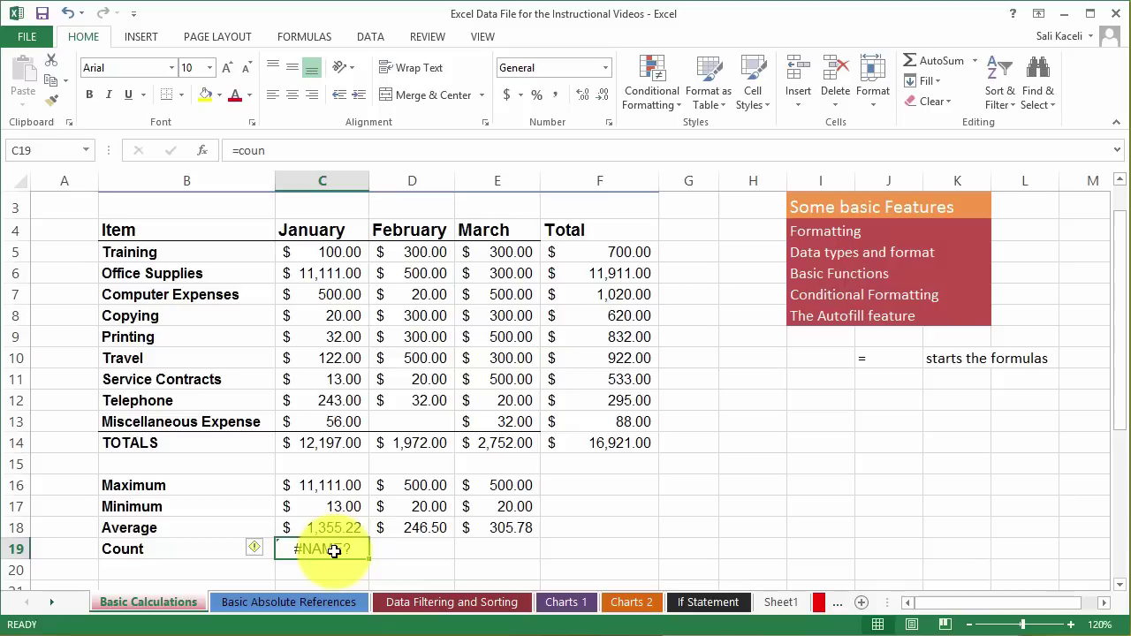
pyautogui.press('BackSpace')
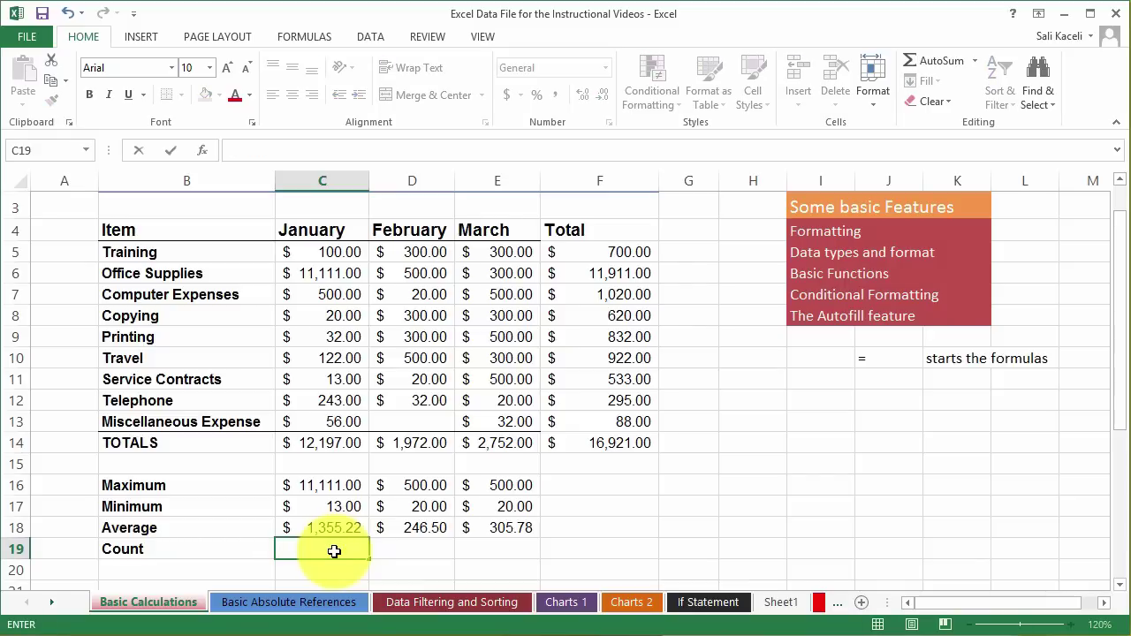
pyautogui.click(376, 556)
# Count the January entries in C19 with a COUNT formula over C5:C13, and fill it across to E19.
pyautogui.click(328, 551)
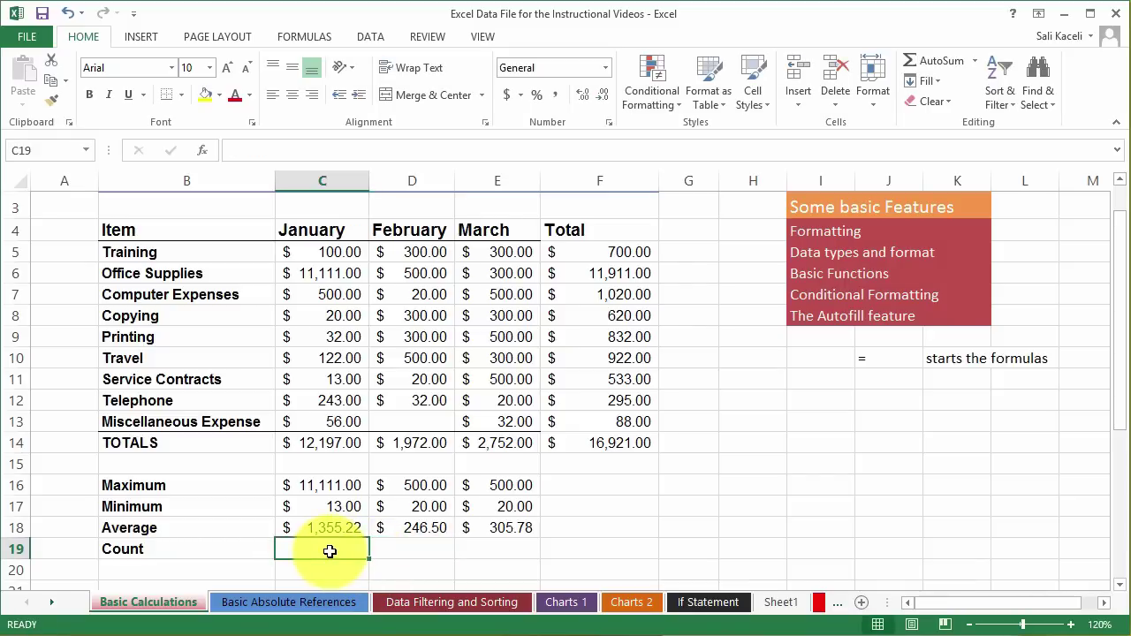
pyautogui.click(973, 62)
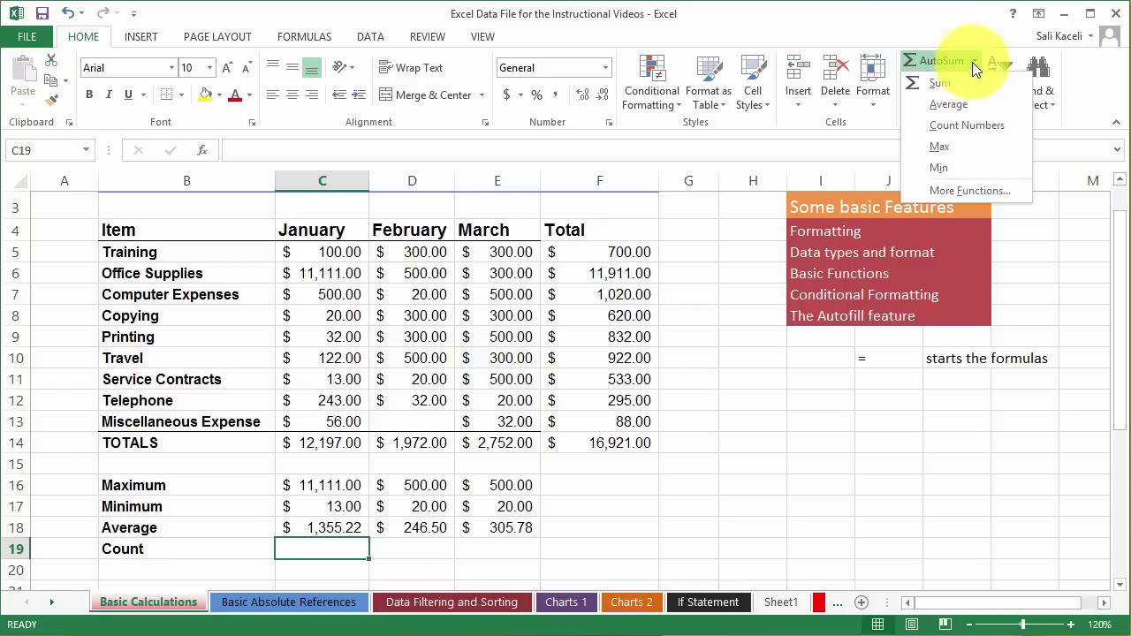
pyautogui.click(957, 125)
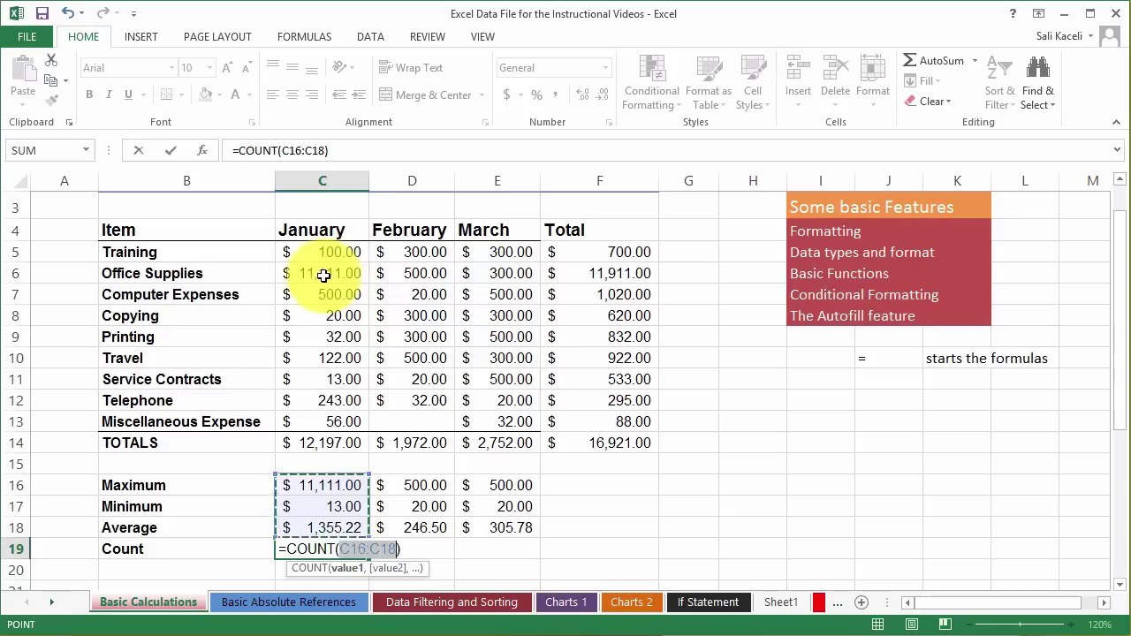
pyautogui.moveTo(326, 256); pyautogui.dragTo(328, 417)
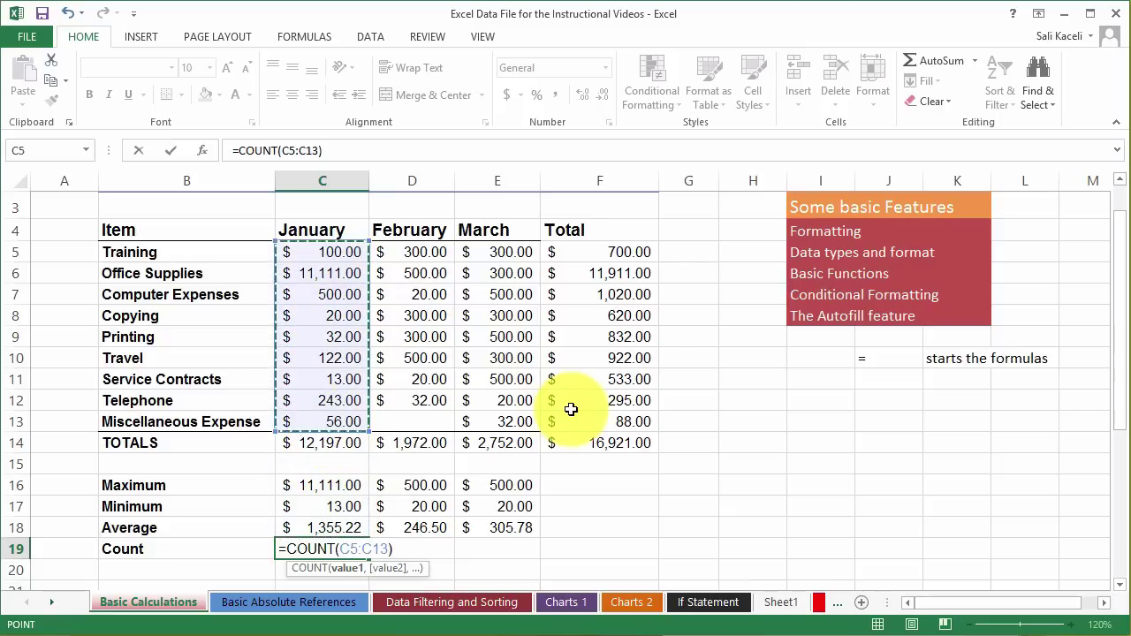
pyautogui.hotkey('ctrl', 'Return')
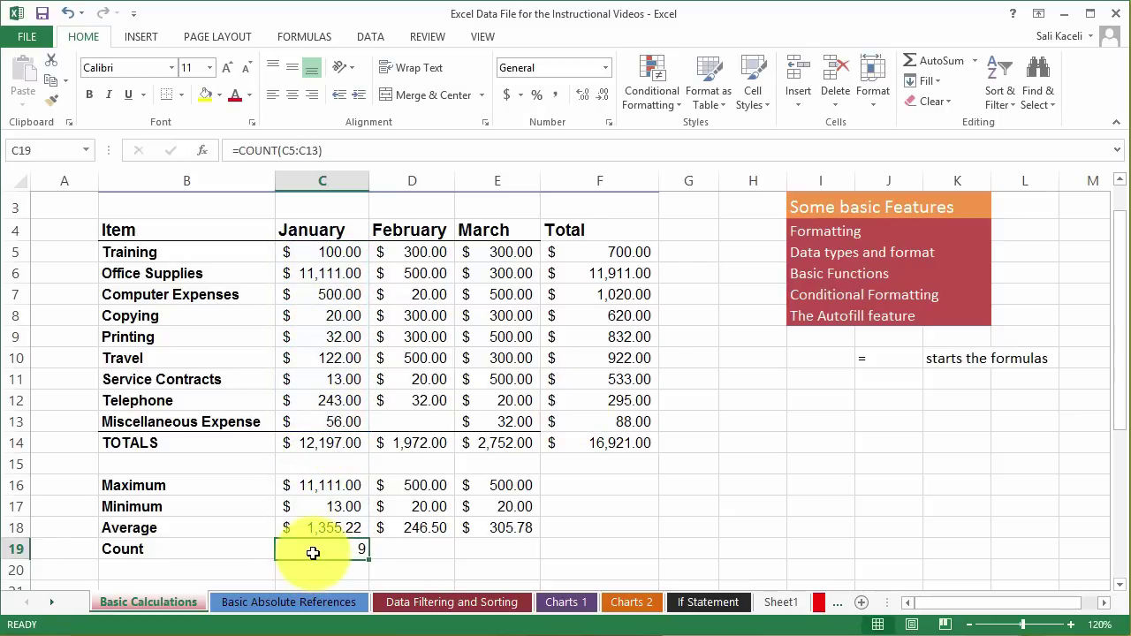
pyautogui.moveTo(368, 558); pyautogui.dragTo(511, 554)
pyautogui.click(616, 526)
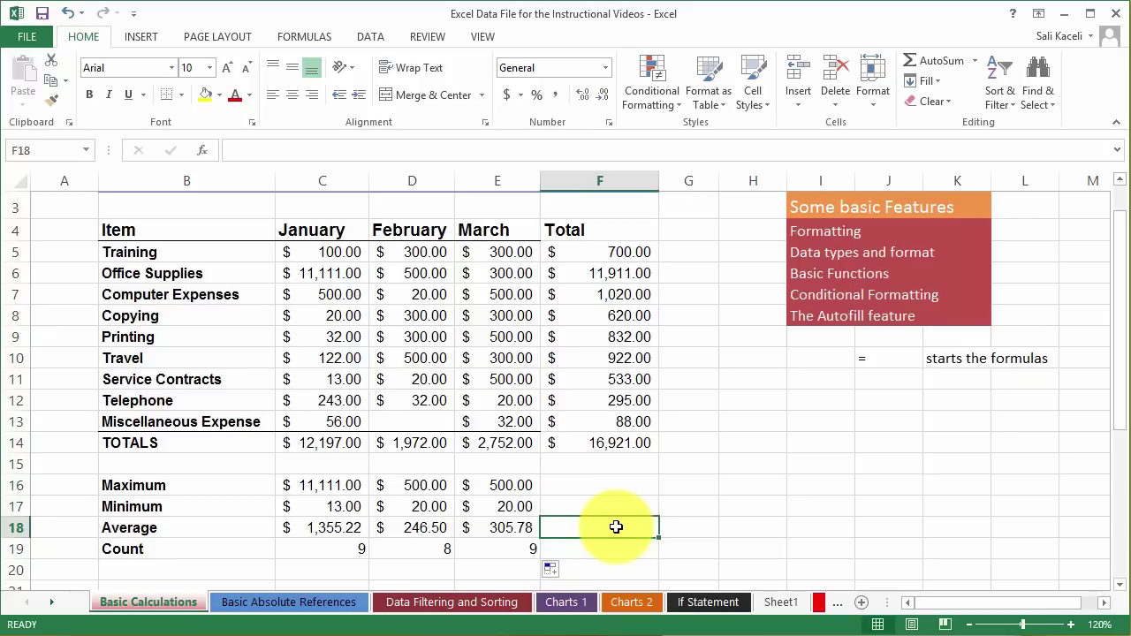
# Review the January total and summary rows, and examine the payroll table's Total Deductions and Net Pay columns in rows 22 to 27.
pyautogui.scroll(-3, 519, 478)
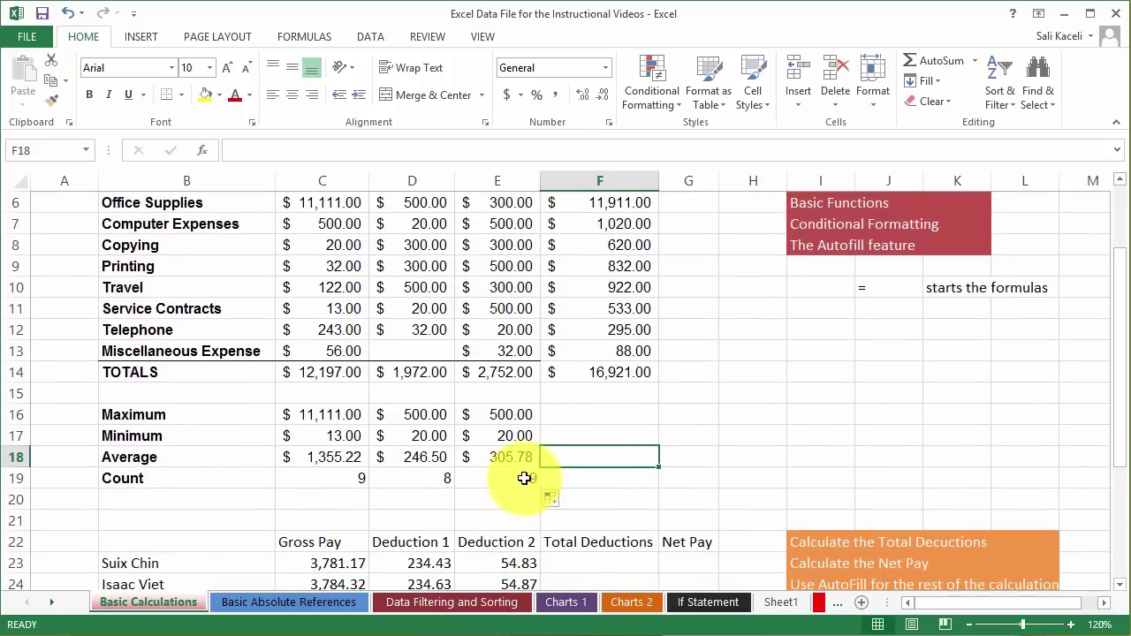
pyautogui.scroll(-2, 519, 466)
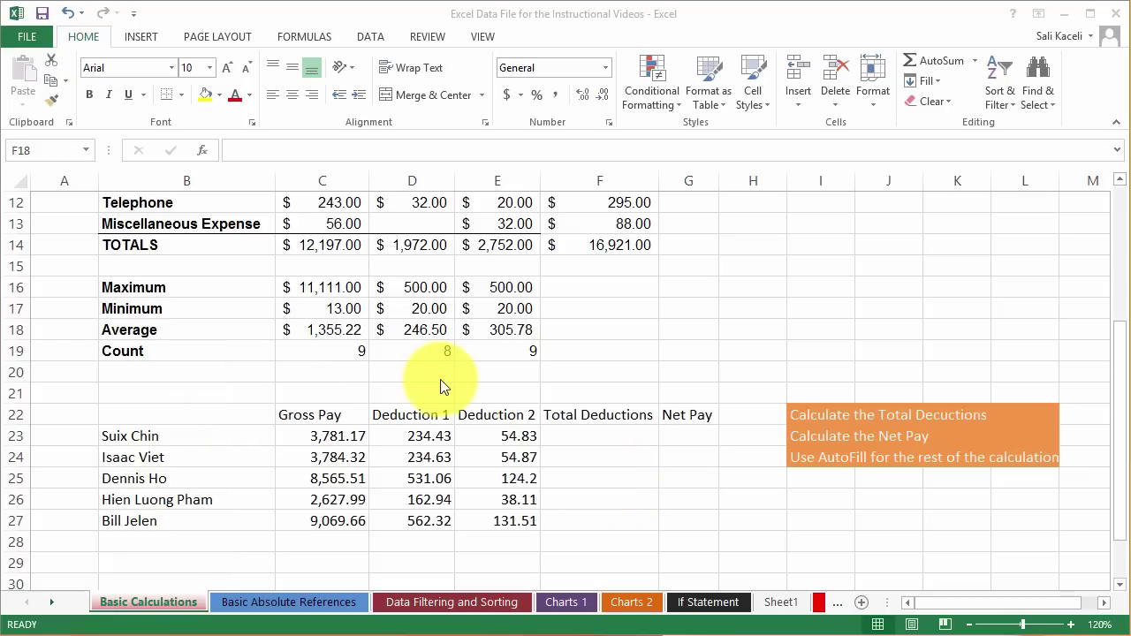
pyautogui.click(354, 247)
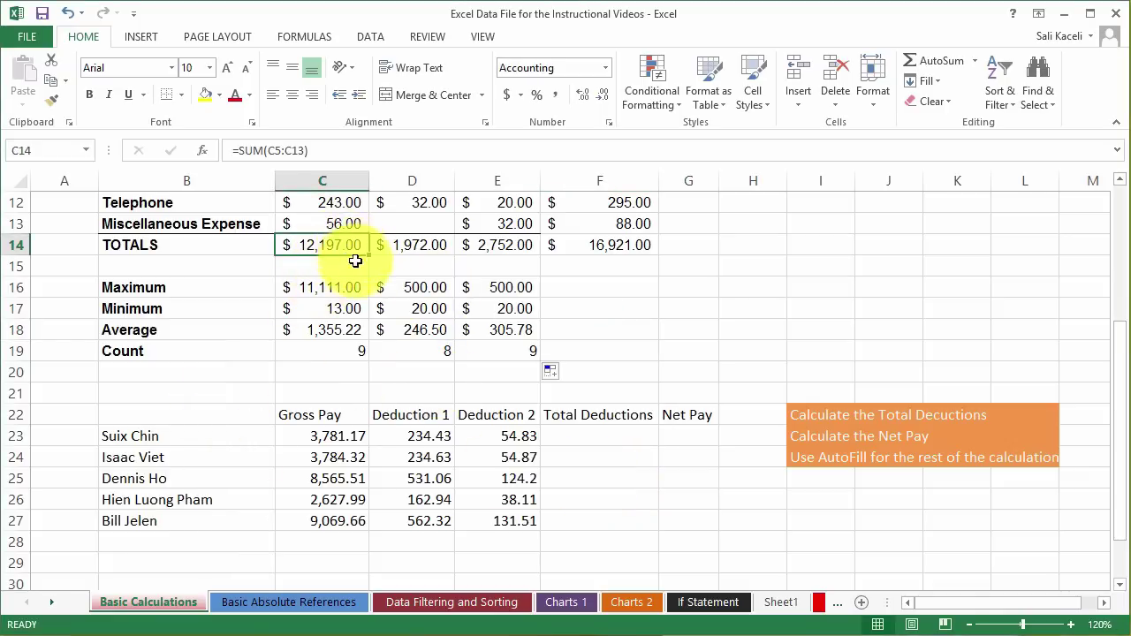
pyautogui.scroll(4, 358, 253)
pyautogui.scroll(-2, 332, 304)
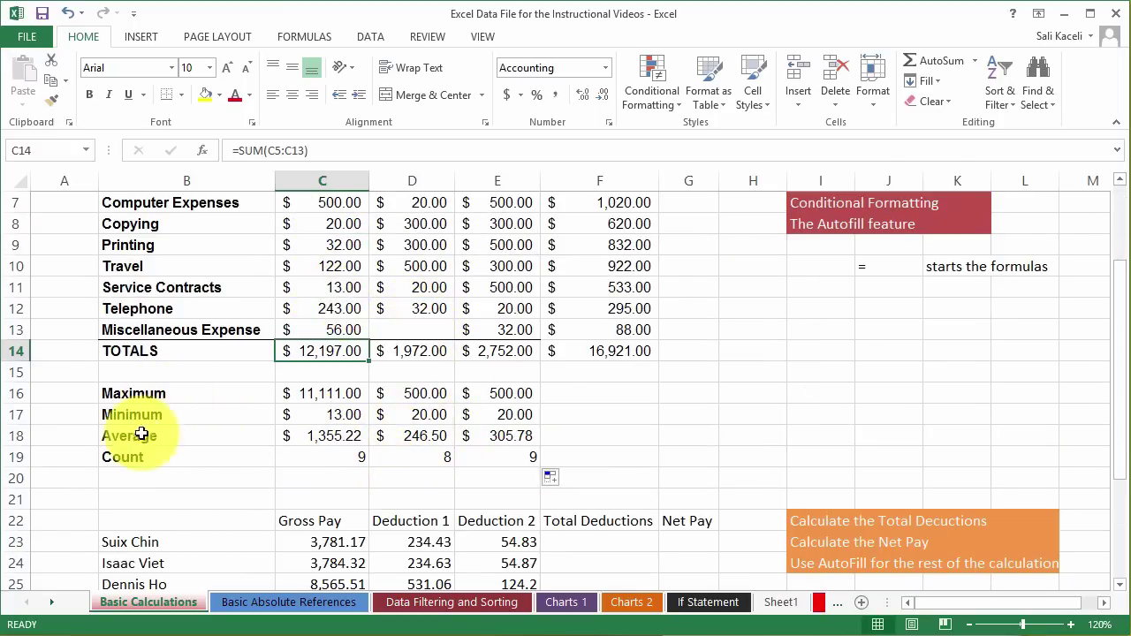
pyautogui.scroll(-1, 380, 459)
pyautogui.scroll(-2, 382, 458)
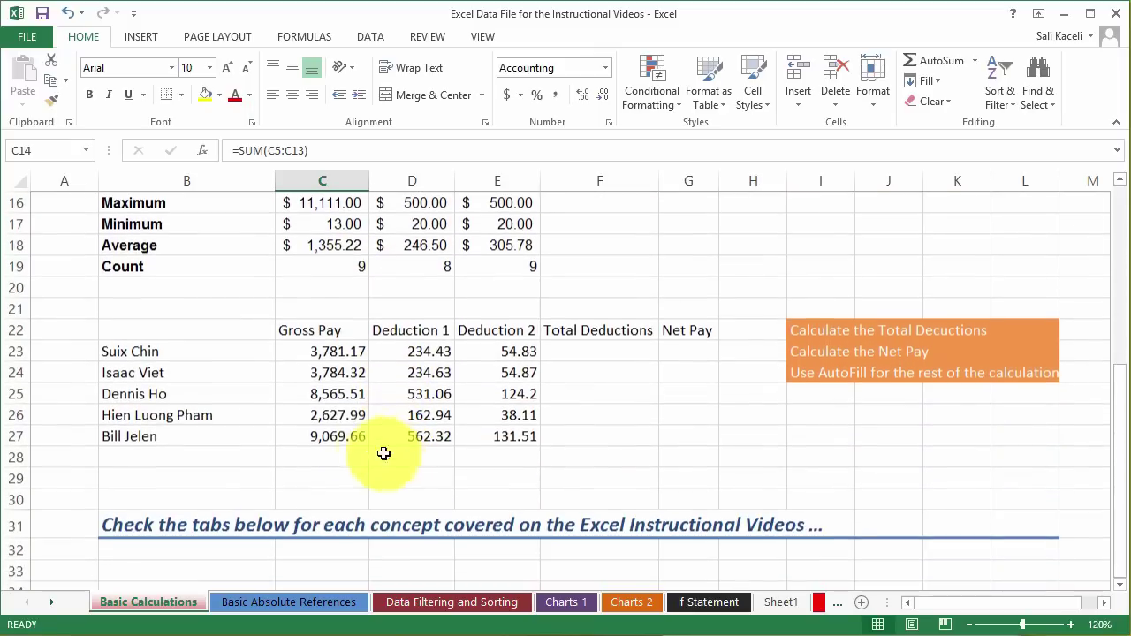
pyautogui.click(598, 353)
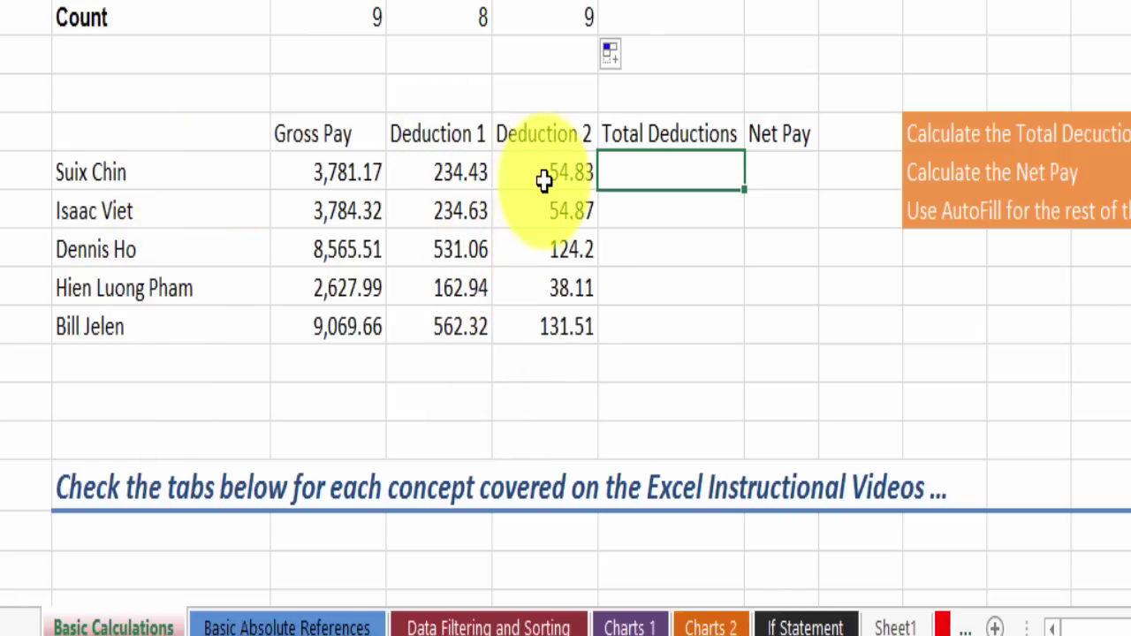
pyautogui.click(685, 212)
pyautogui.click(677, 174)
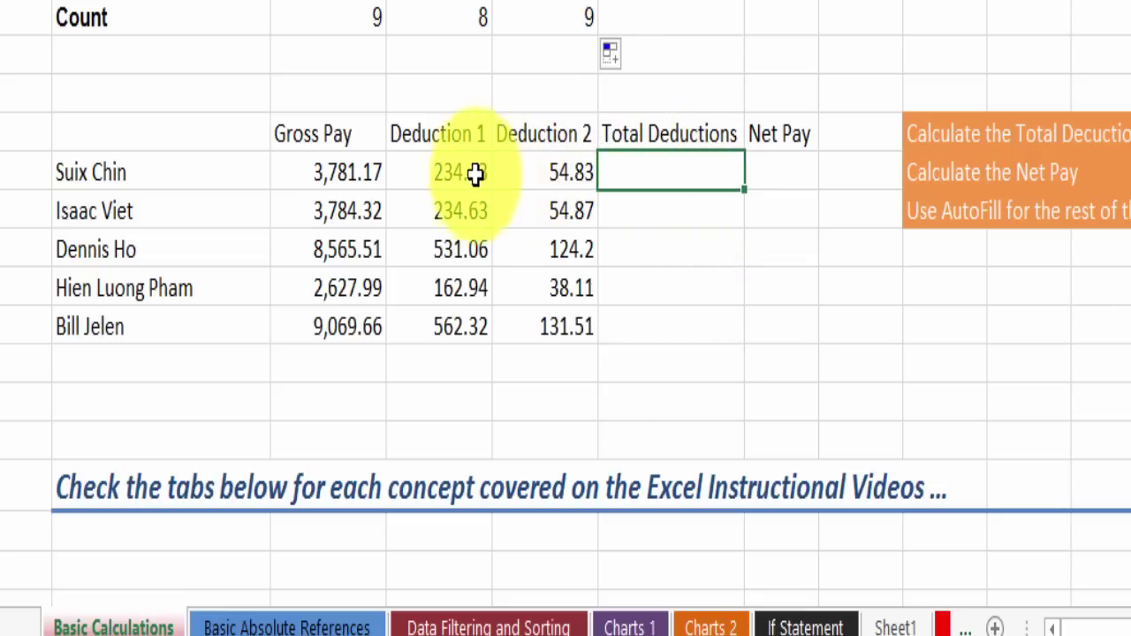
pyautogui.click(790, 181)
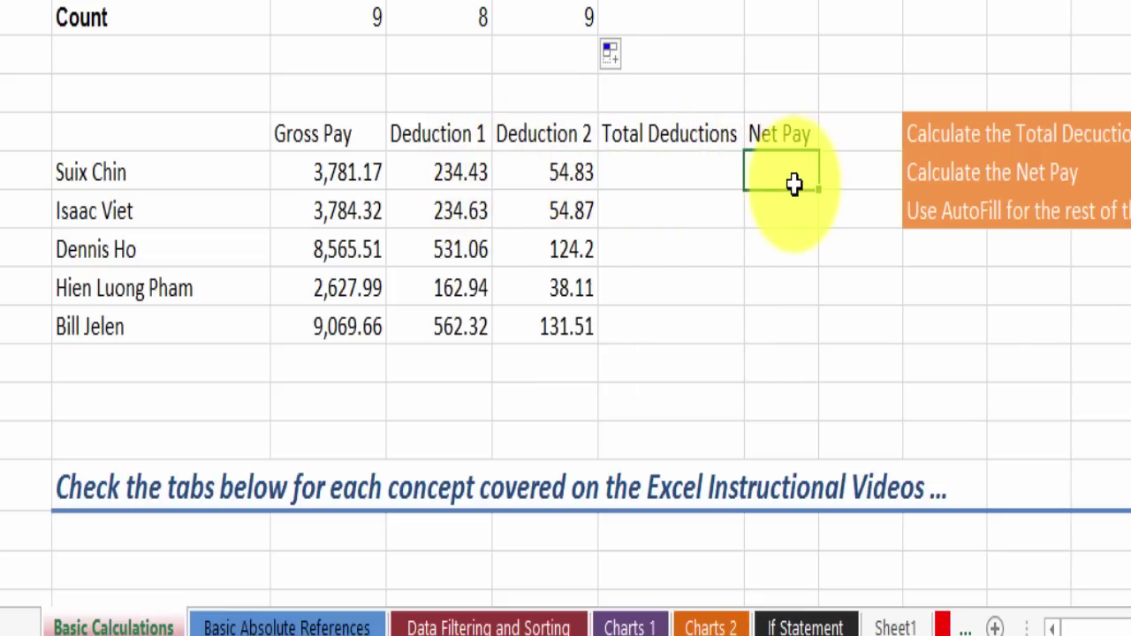
# Apply the dollar currency format with two decimals to the payroll cells C23:G27.
pyautogui.moveTo(342, 174); pyautogui.dragTo(766, 313)
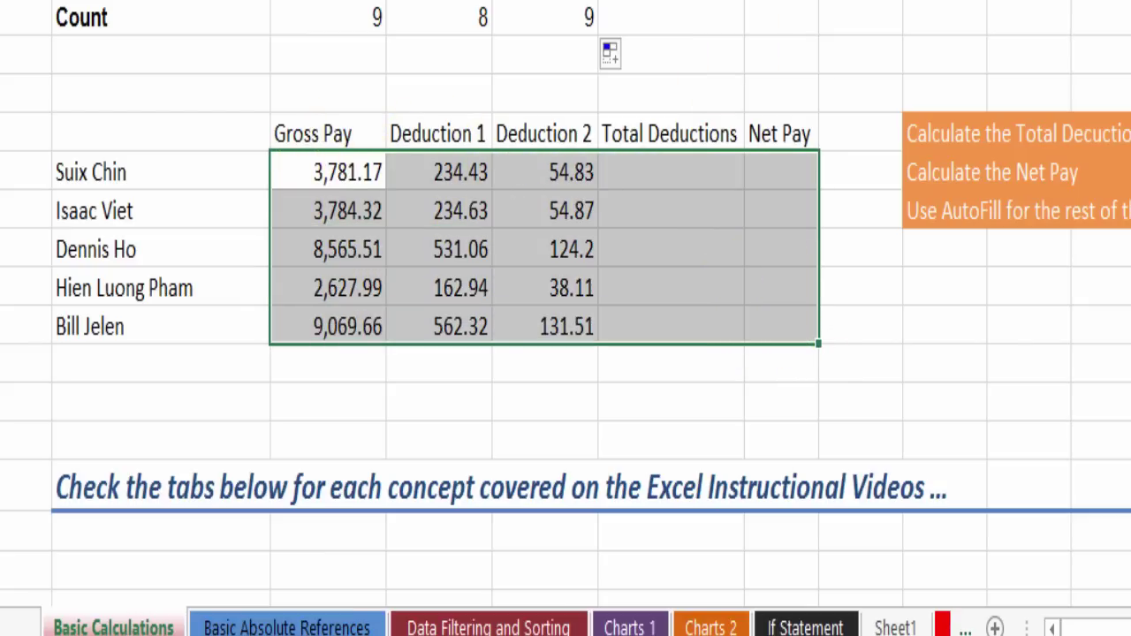
pyautogui.hotkey('ctrl', 'shift', '4')
# Calculate the first employee's total deductions in F23 with a SUM formula over D23:E23.
pyautogui.click(645, 183)
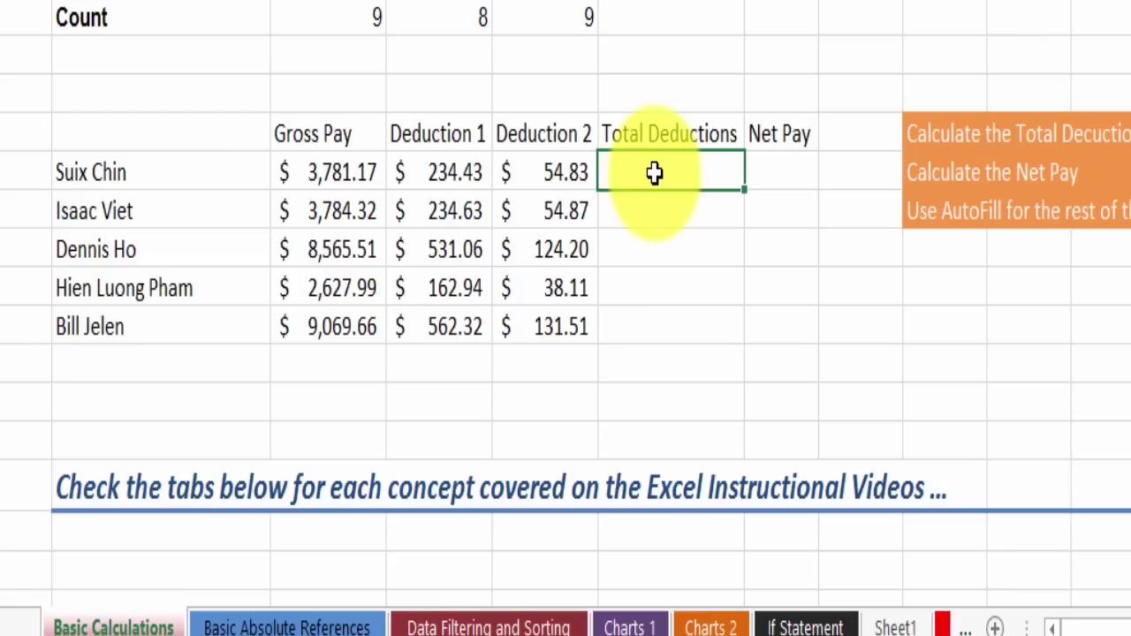
pyautogui.write('=sum(')
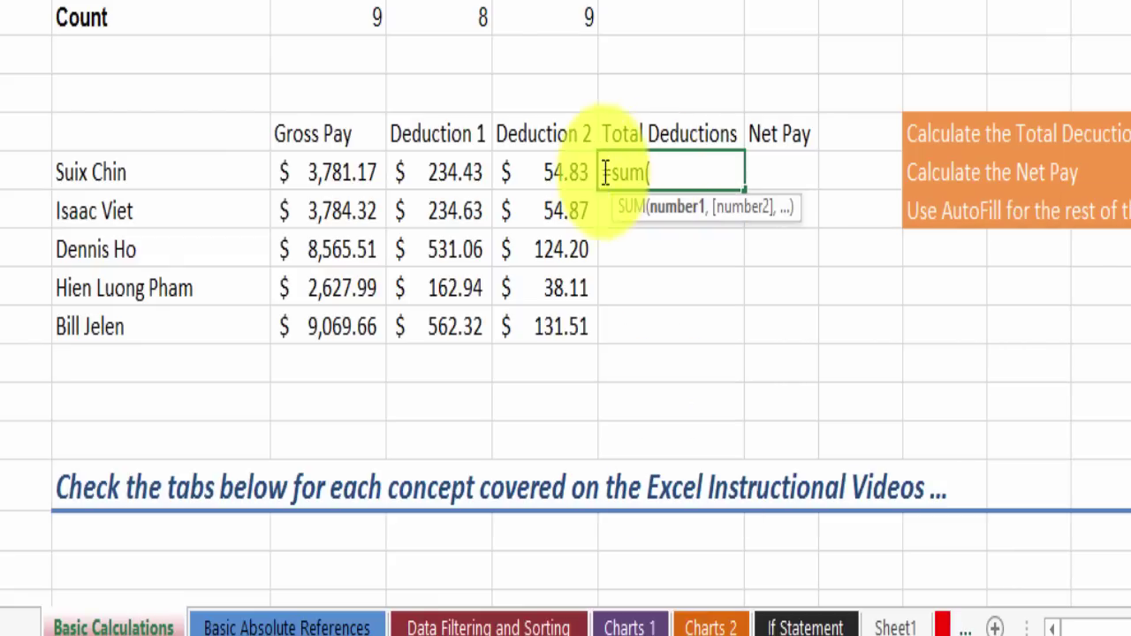
pyautogui.moveTo(455, 172); pyautogui.dragTo(513, 172)
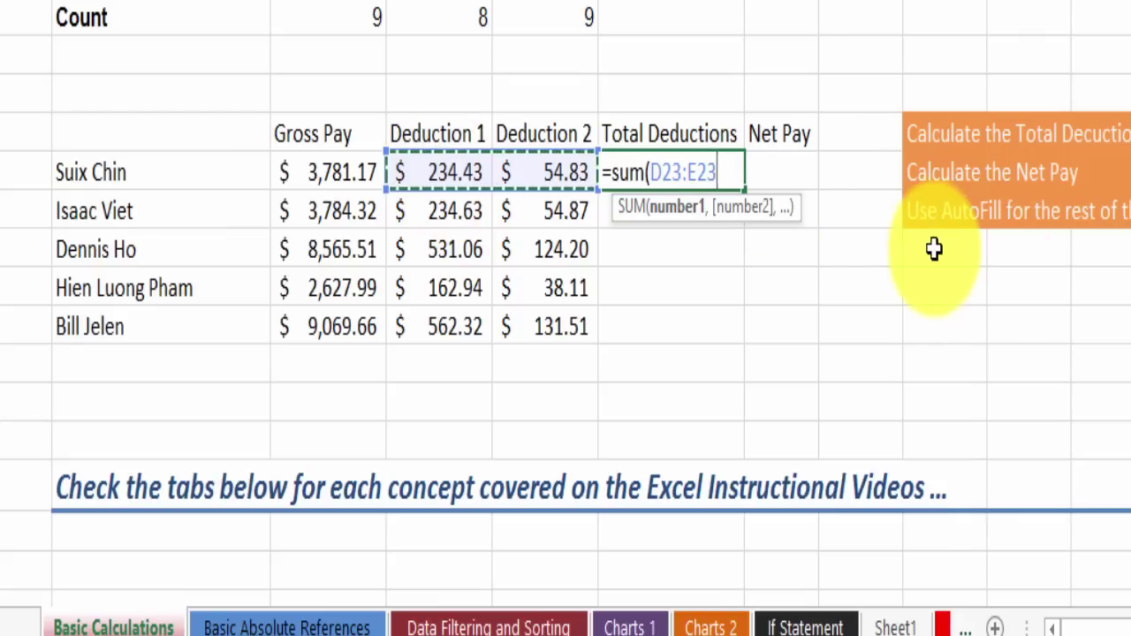
pyautogui.press('Return')
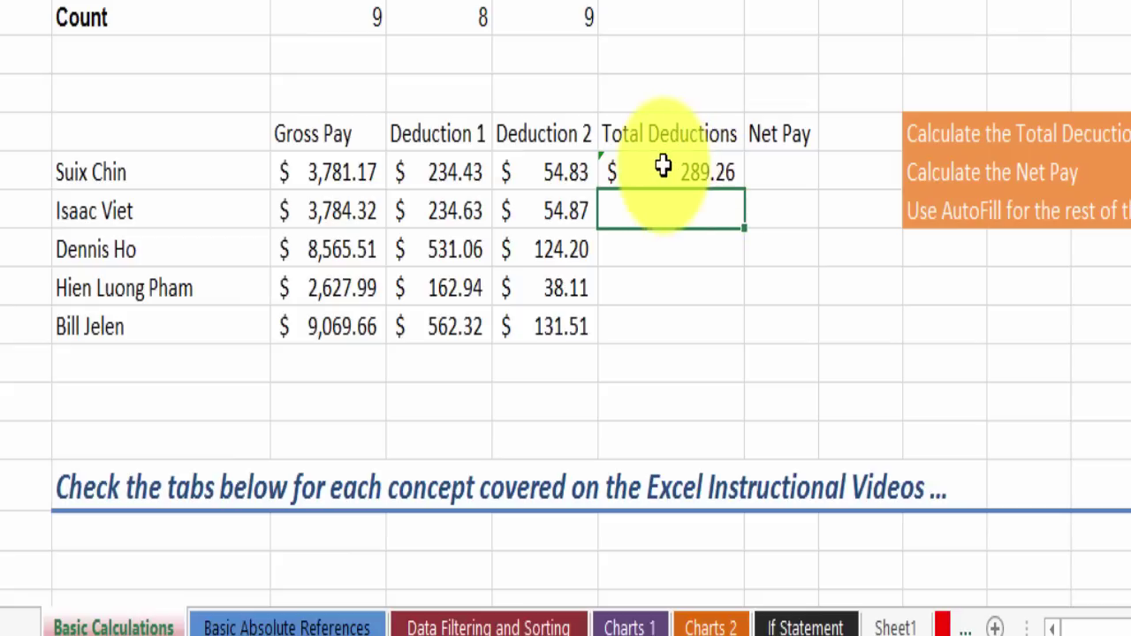
# Fill the Total Deductions formula from F23 down to F27 for the remaining employees.
pyautogui.click(667, 170)
pyautogui.click(433, 210)
pyautogui.click(661, 218)
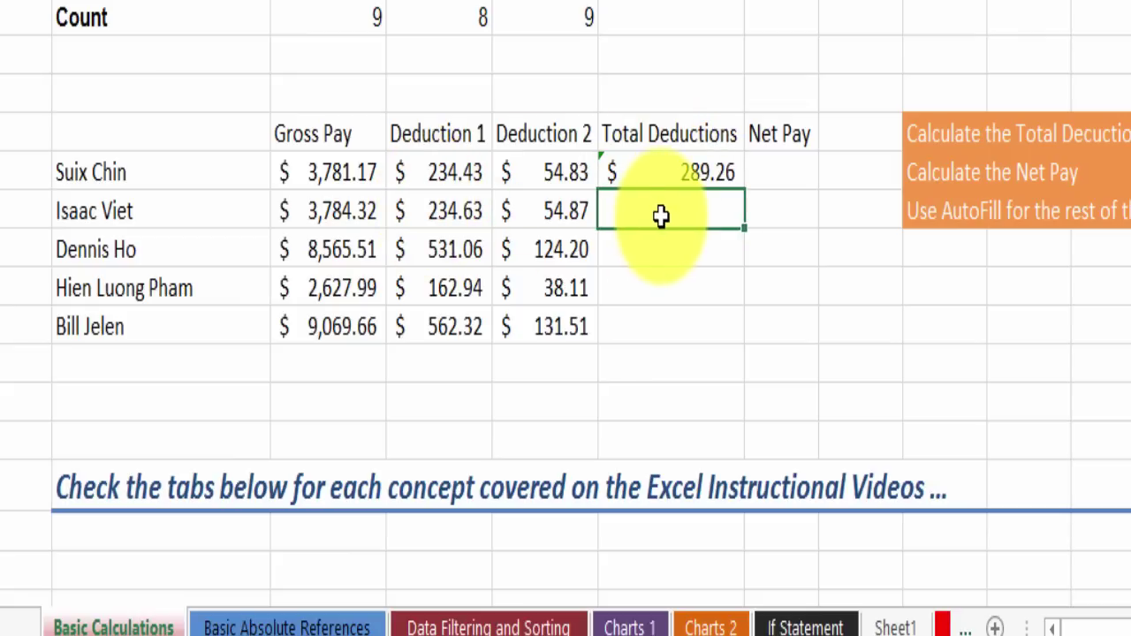
pyautogui.click(690, 175)
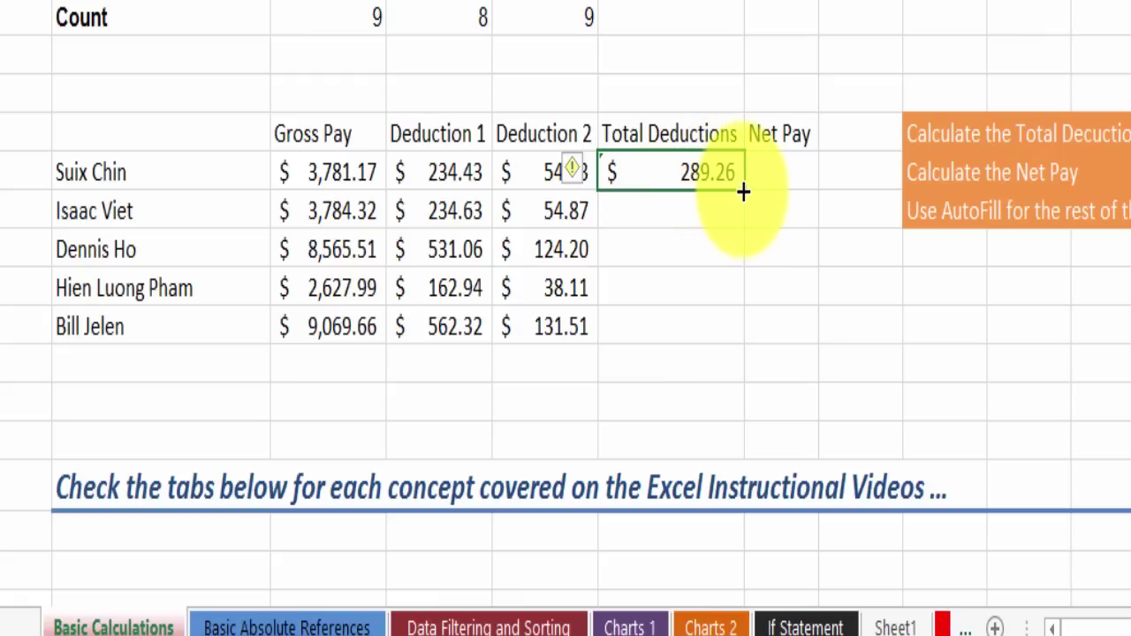
pyautogui.moveTo(744, 208); pyautogui.dragTo(733, 333)
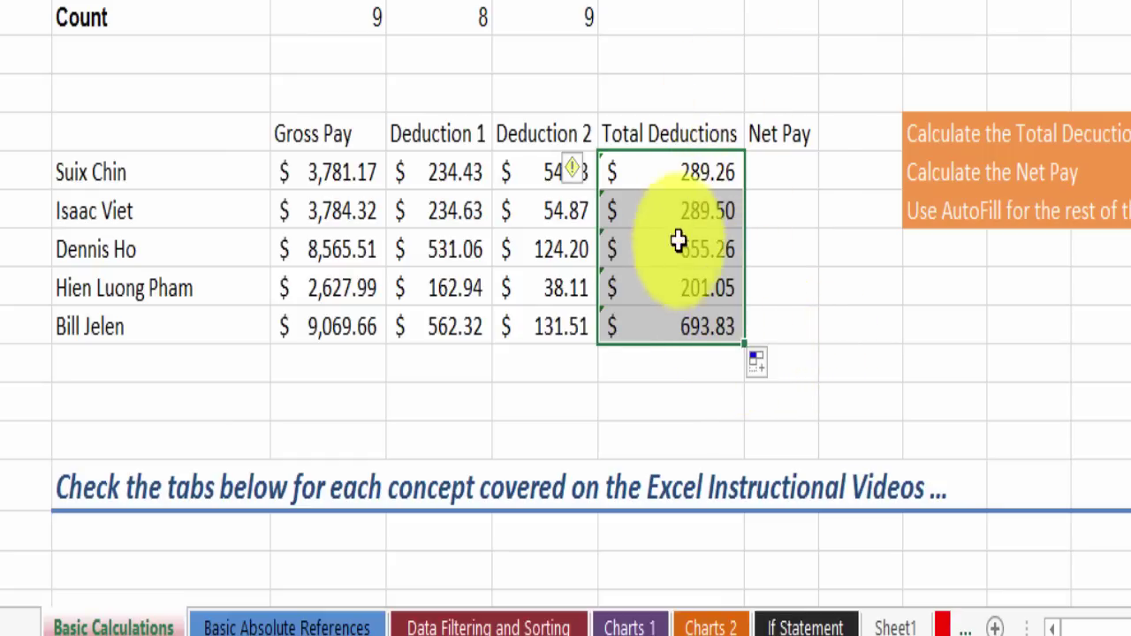
pyautogui.click(651, 371)
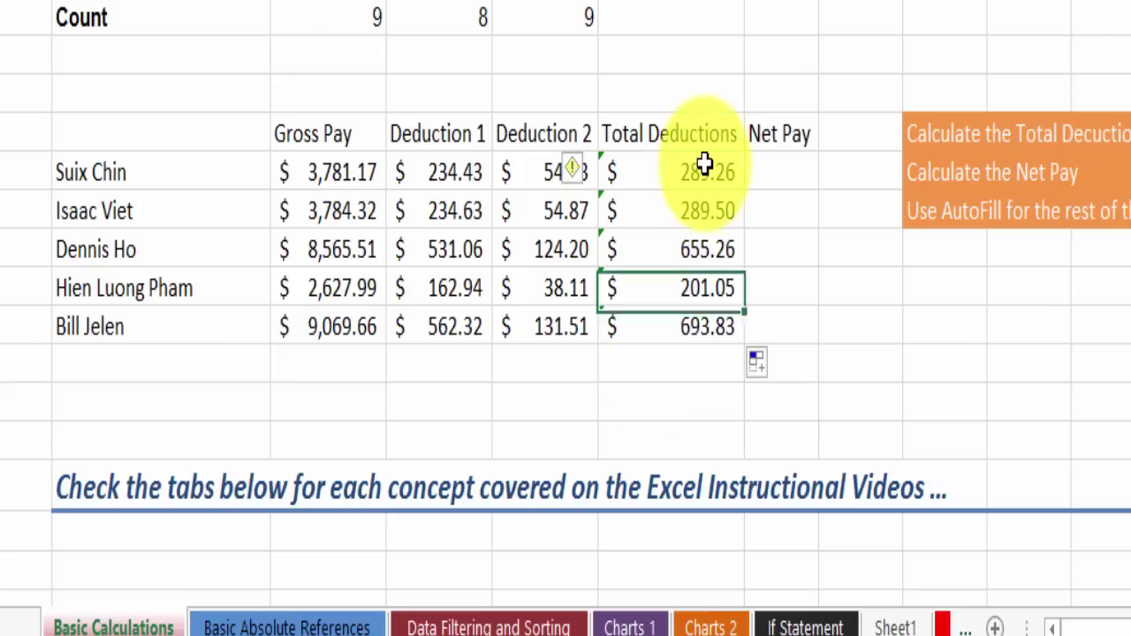
pyautogui.click(694, 169)
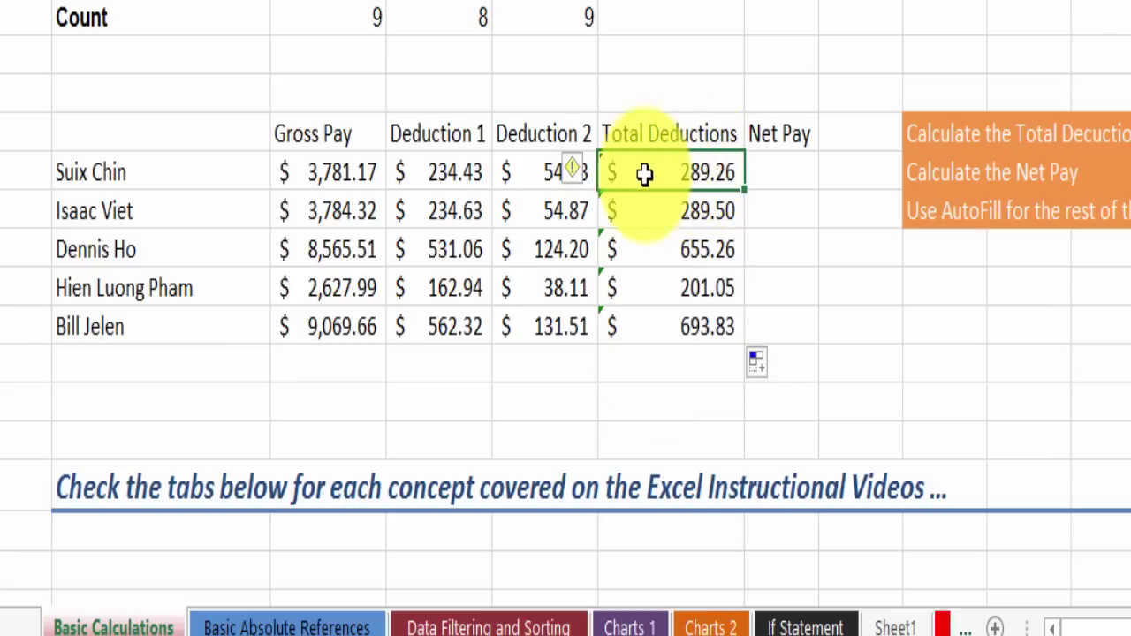
# Calculate the first employee's net pay in G23 as gross pay minus total deductions, =C23-F23.
pyautogui.click(779, 186)
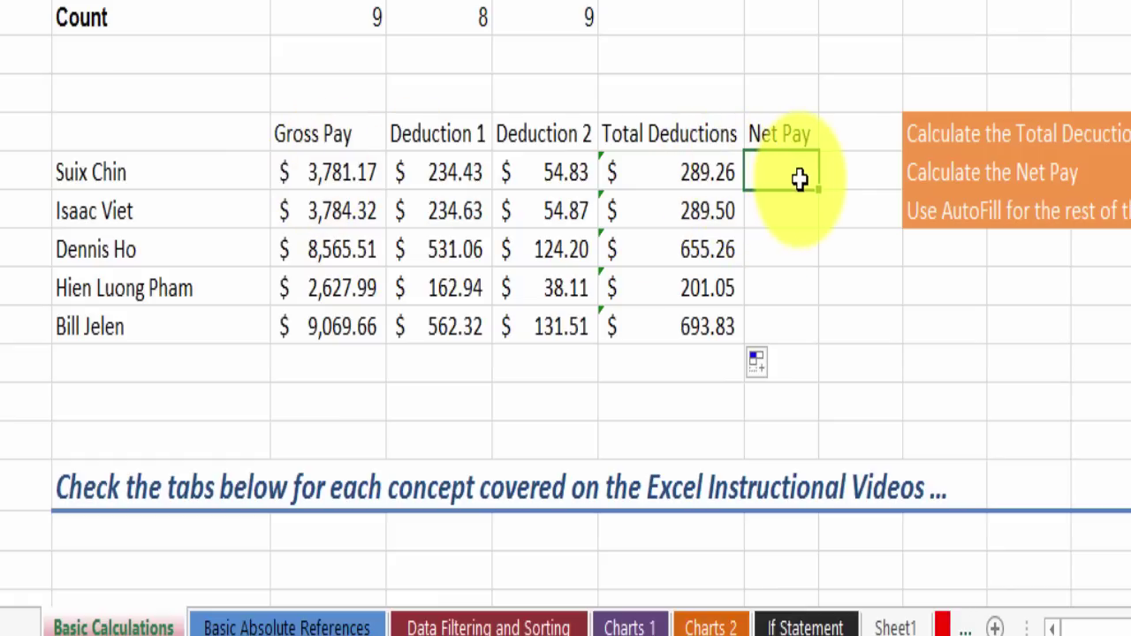
pyautogui.write('=')
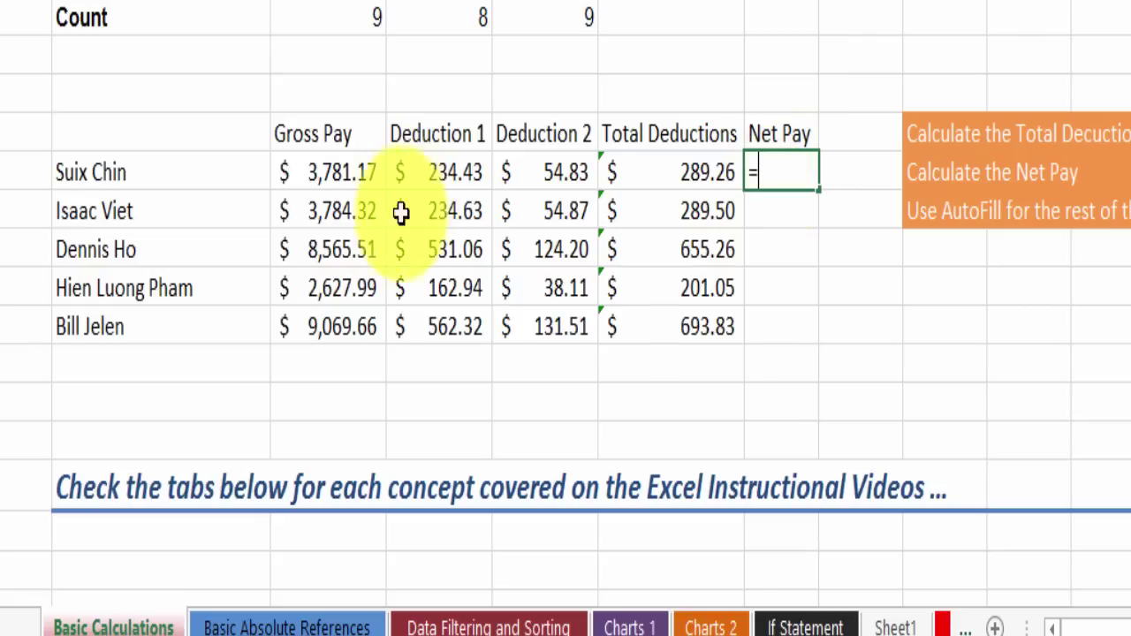
pyautogui.click(339, 174)
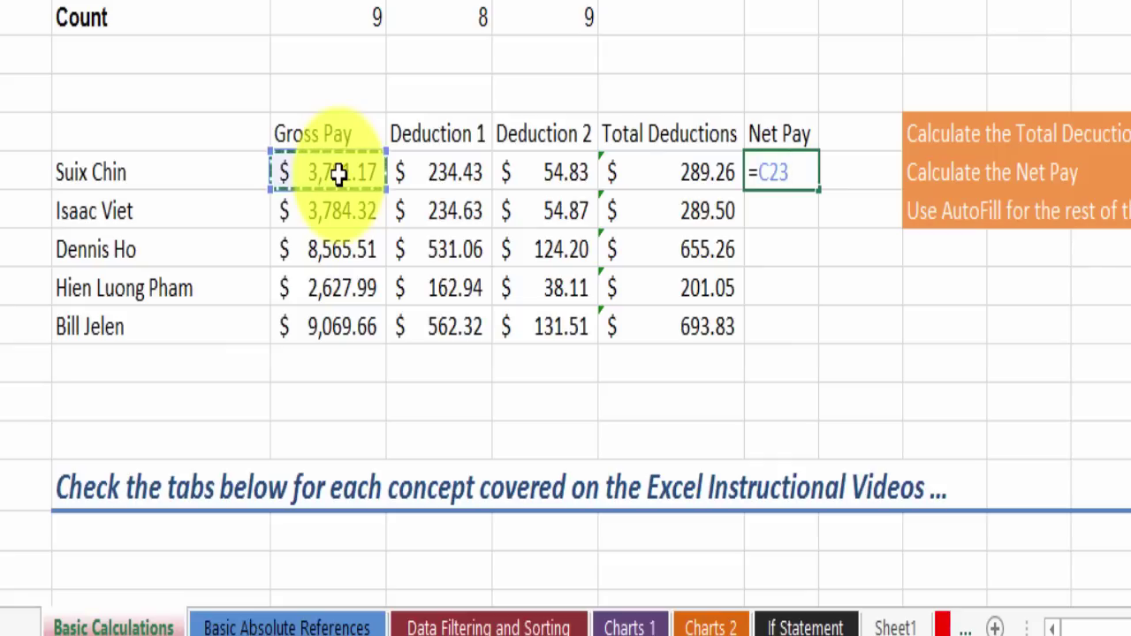
pyautogui.write('-')
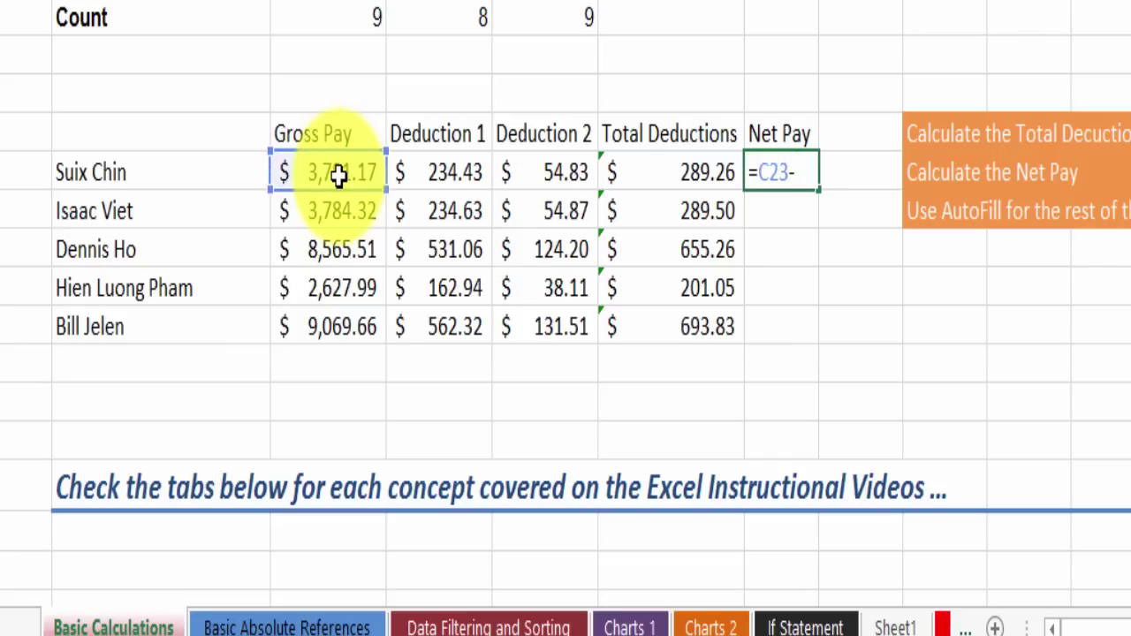
pyautogui.click(669, 172)
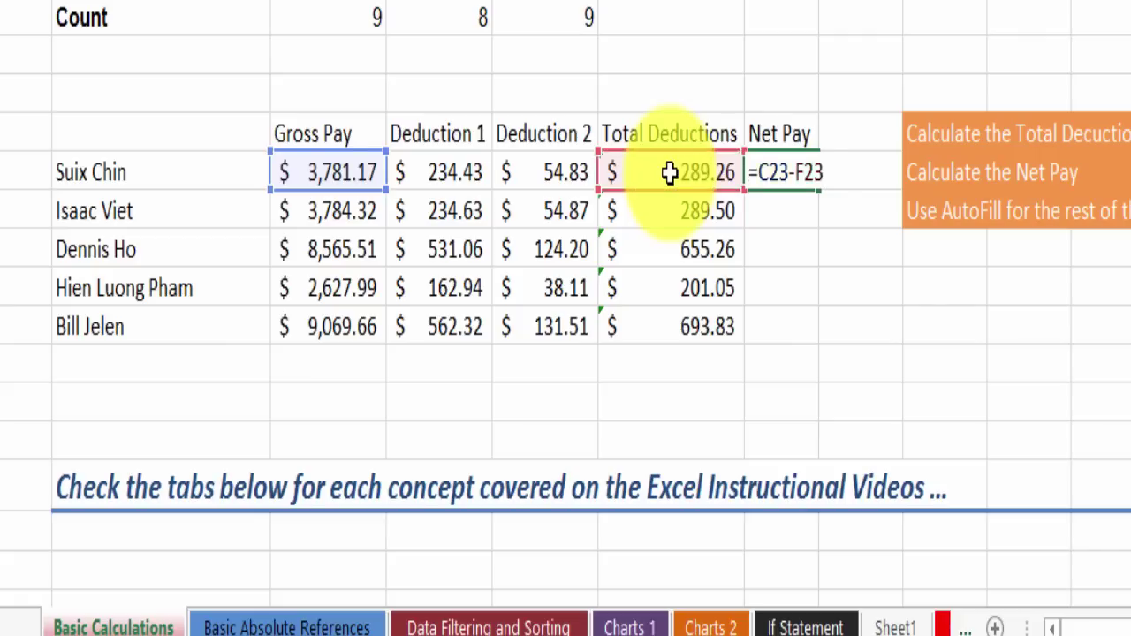
pyautogui.press('Return')
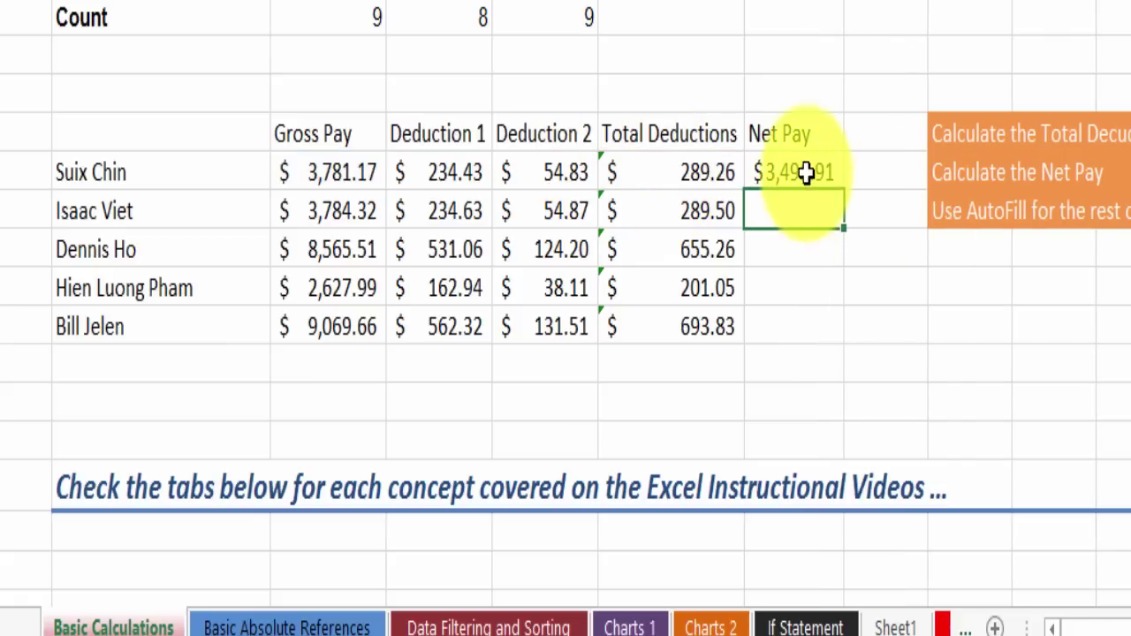
# Calculate the second employee's net pay in G24 with the formula =C24-F24.
pyautogui.click(760, 172)
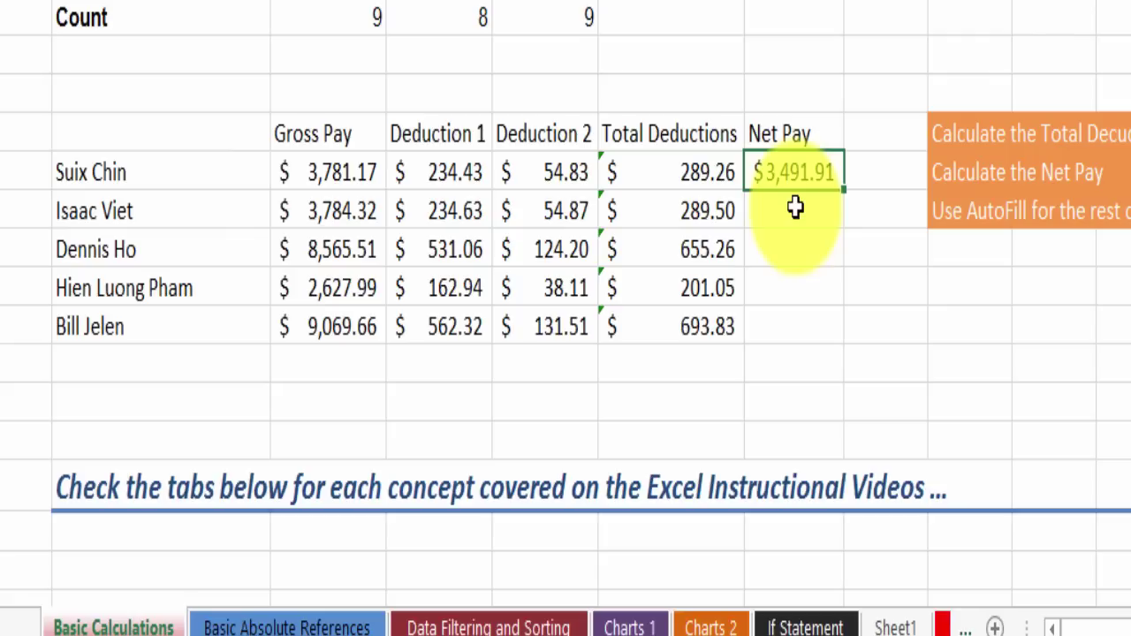
pyautogui.click(804, 216)
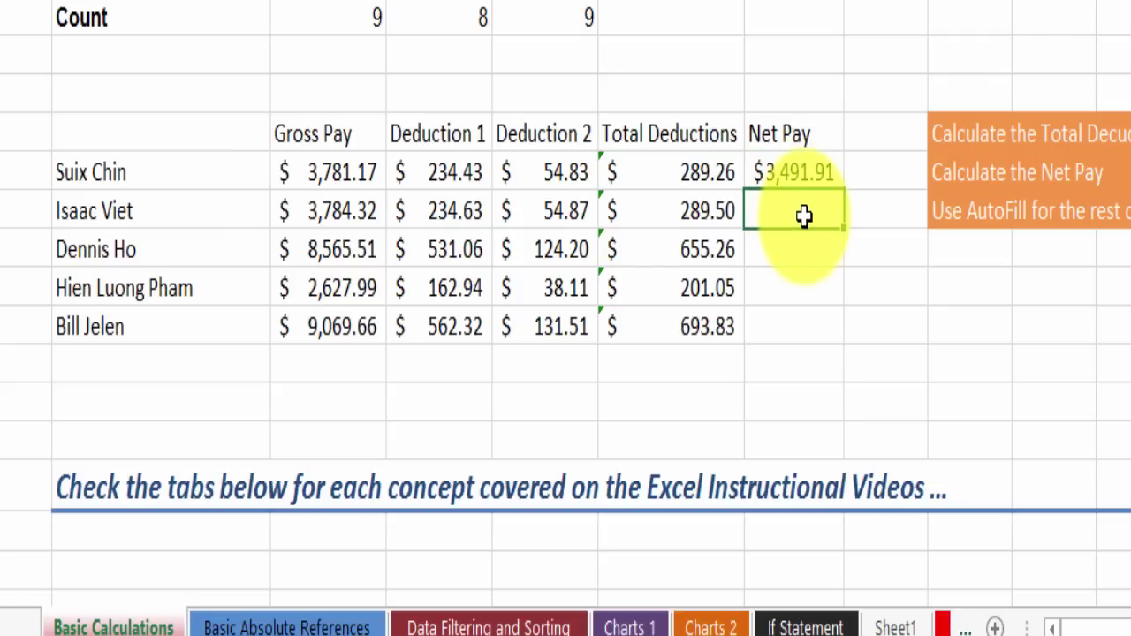
pyautogui.write('=')
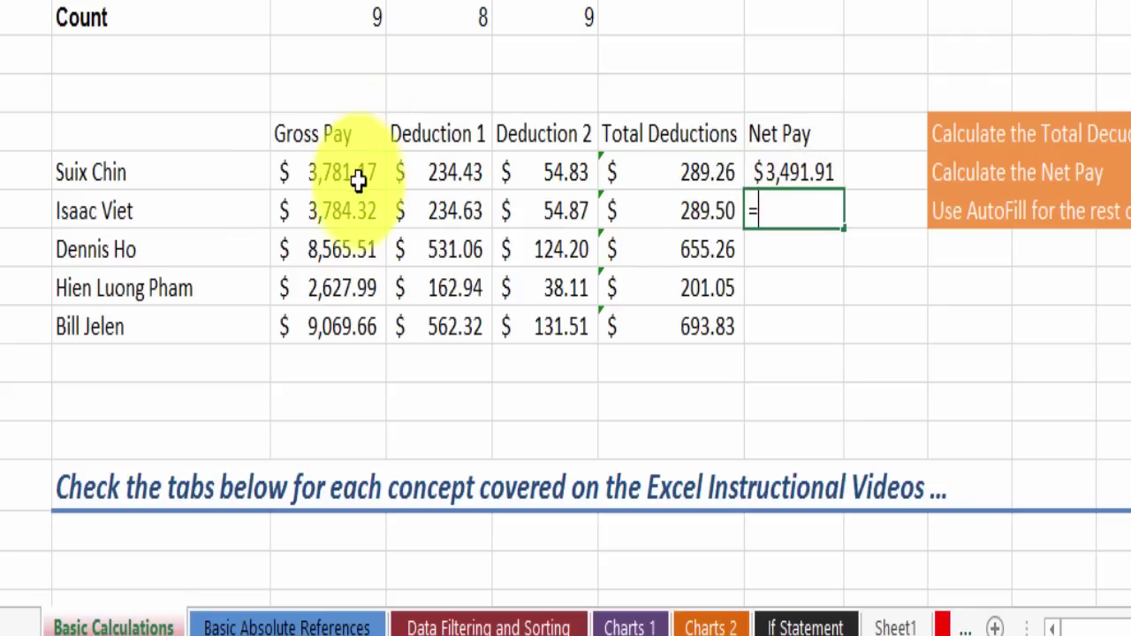
pyautogui.click(338, 213)
pyautogui.write('-')
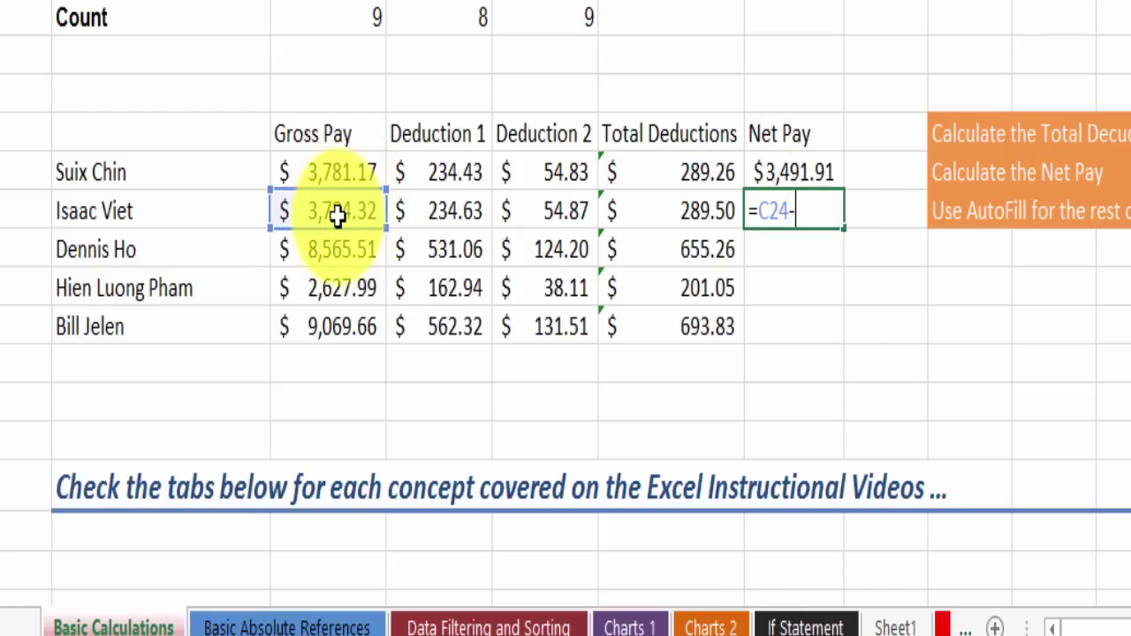
pyautogui.click(699, 216)
pyautogui.press('Return')
# Fill the Net Pay formula from G24 down to G27 for the remaining employees.
pyautogui.click(795, 215)
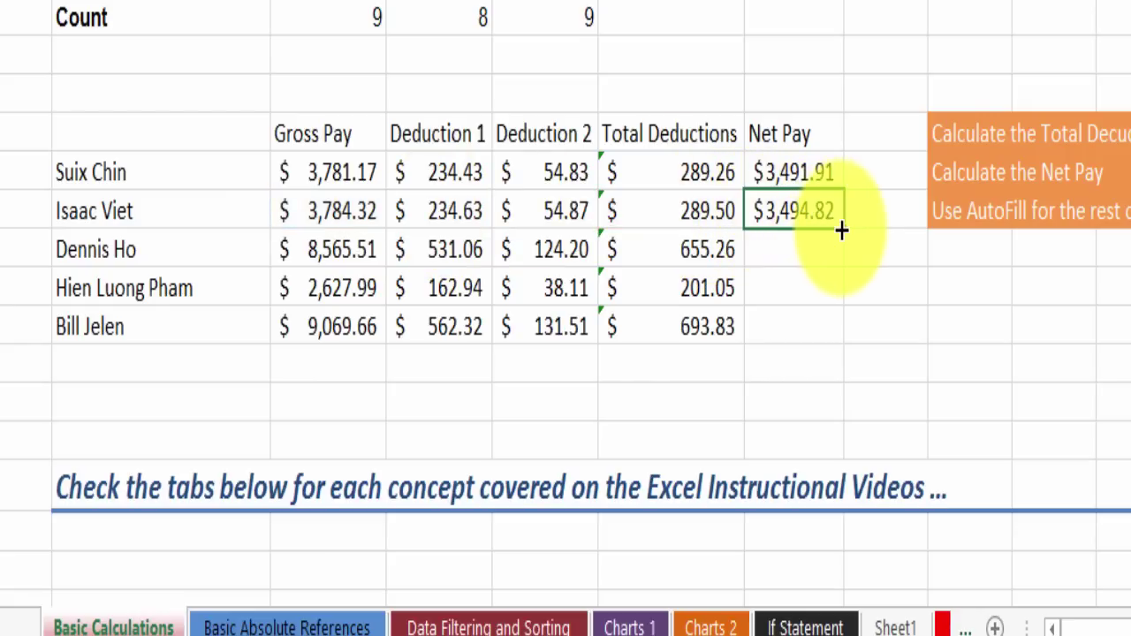
pyautogui.doubleClick(844, 229)
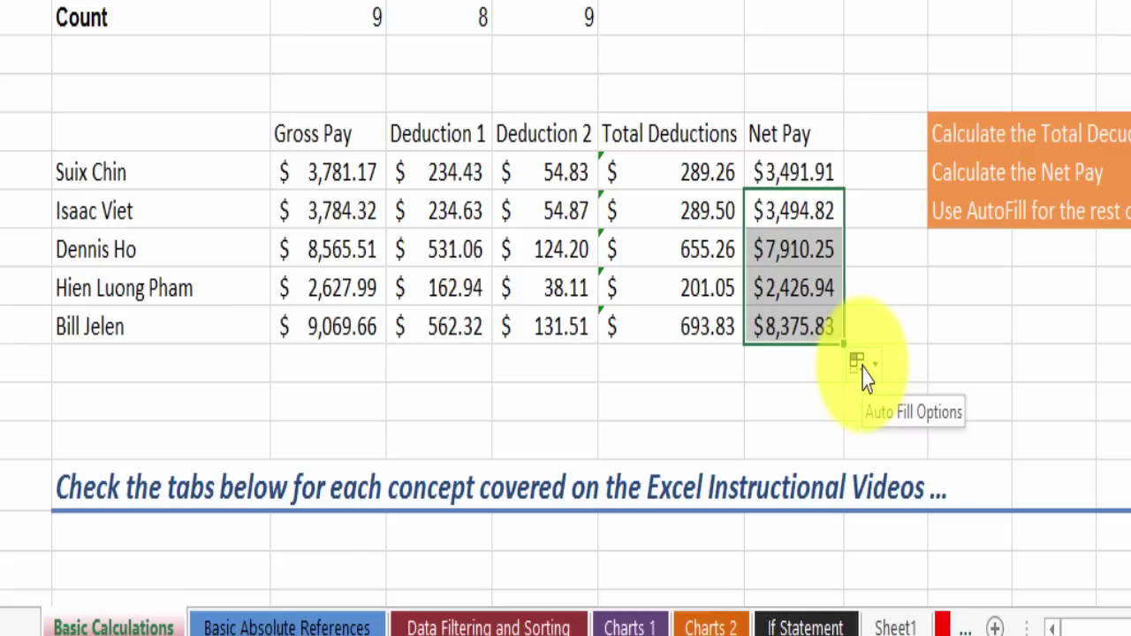
pyautogui.click(883, 243)
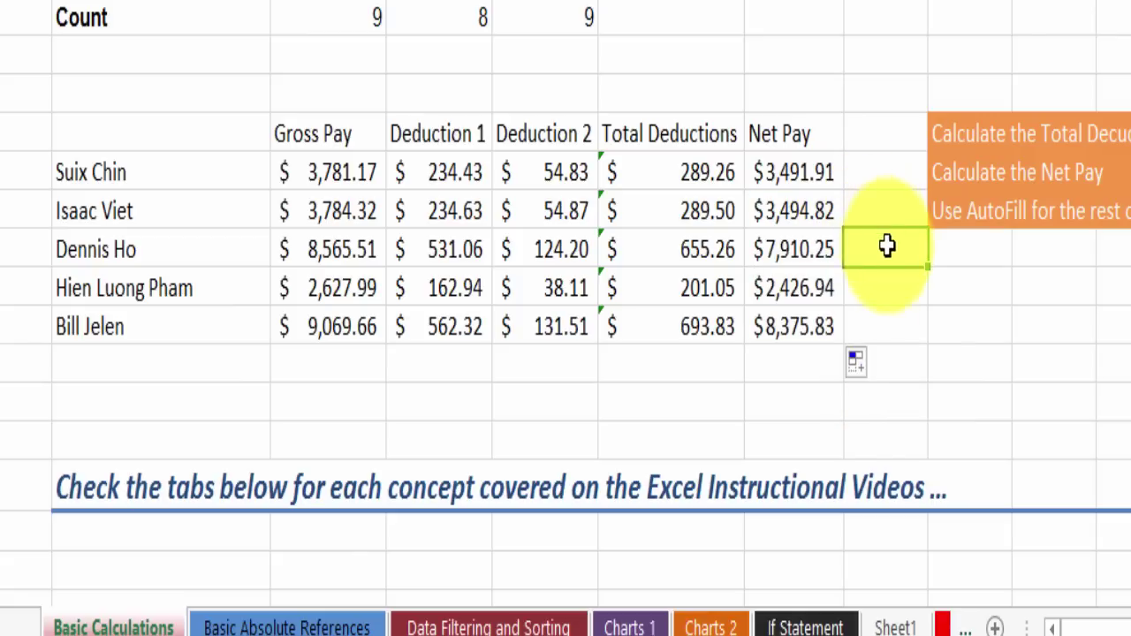
pyautogui.click(950, 256)
pyautogui.click(972, 284)
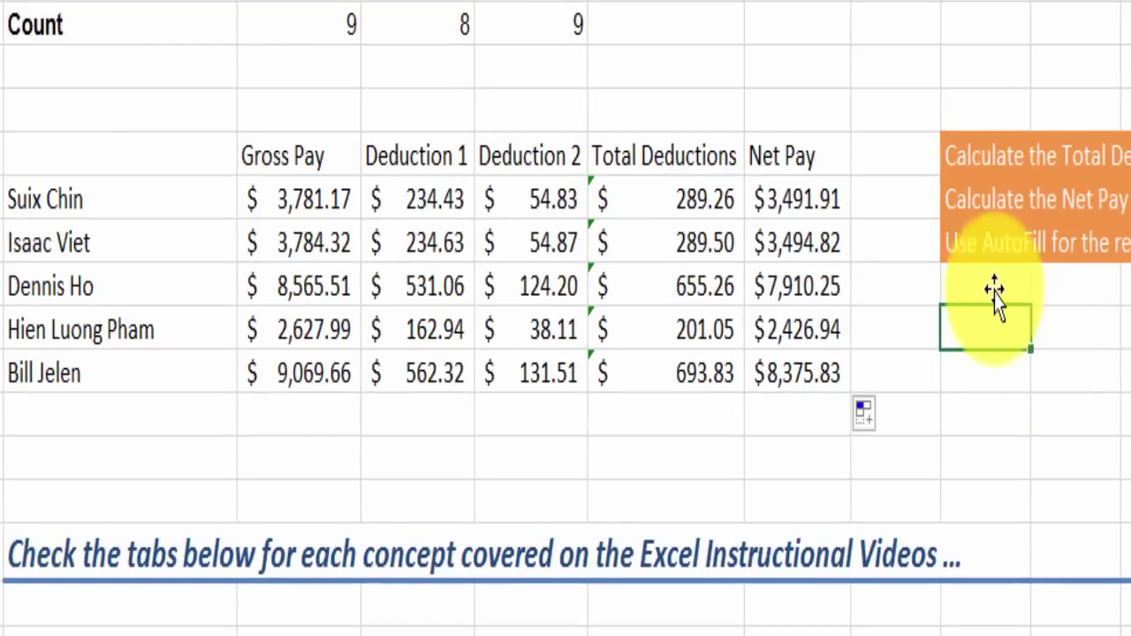
pyautogui.click(990, 281)
# Add the header Annual in H22 and calculate the first employee's annual pay in H23 as =G23*12.
pyautogui.click(884, 158)
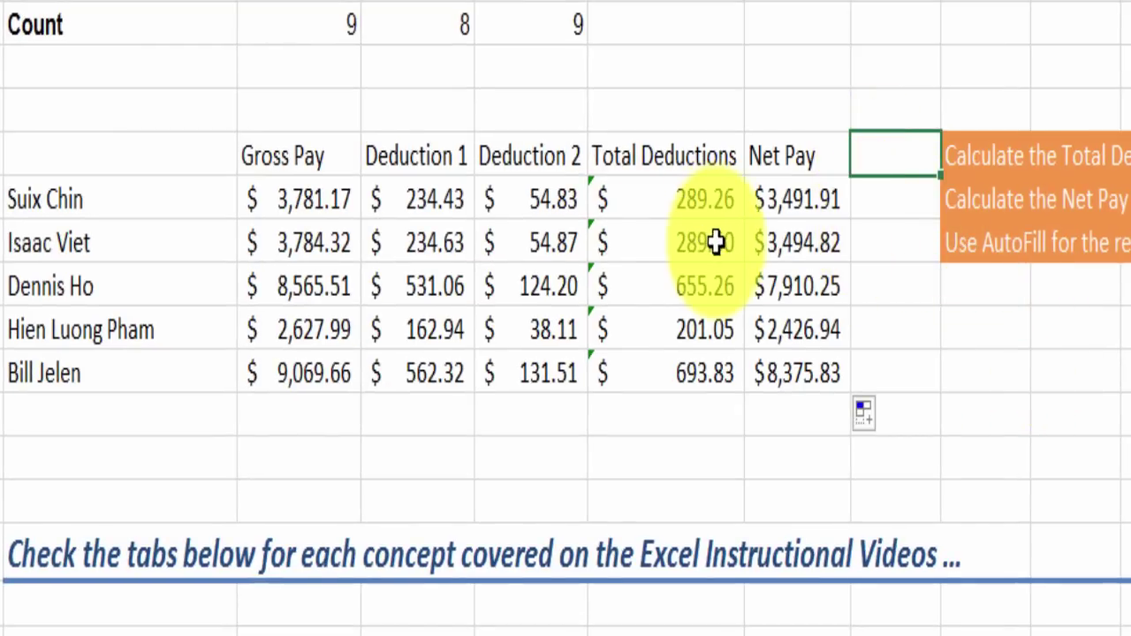
pyautogui.write('Annual')
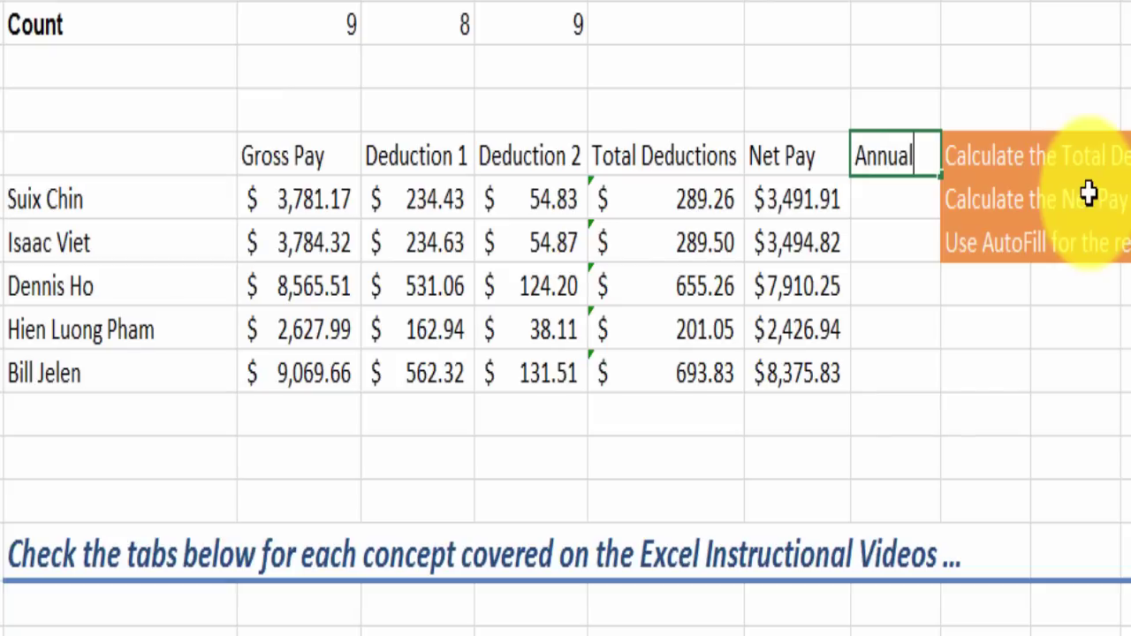
pyautogui.click(888, 216)
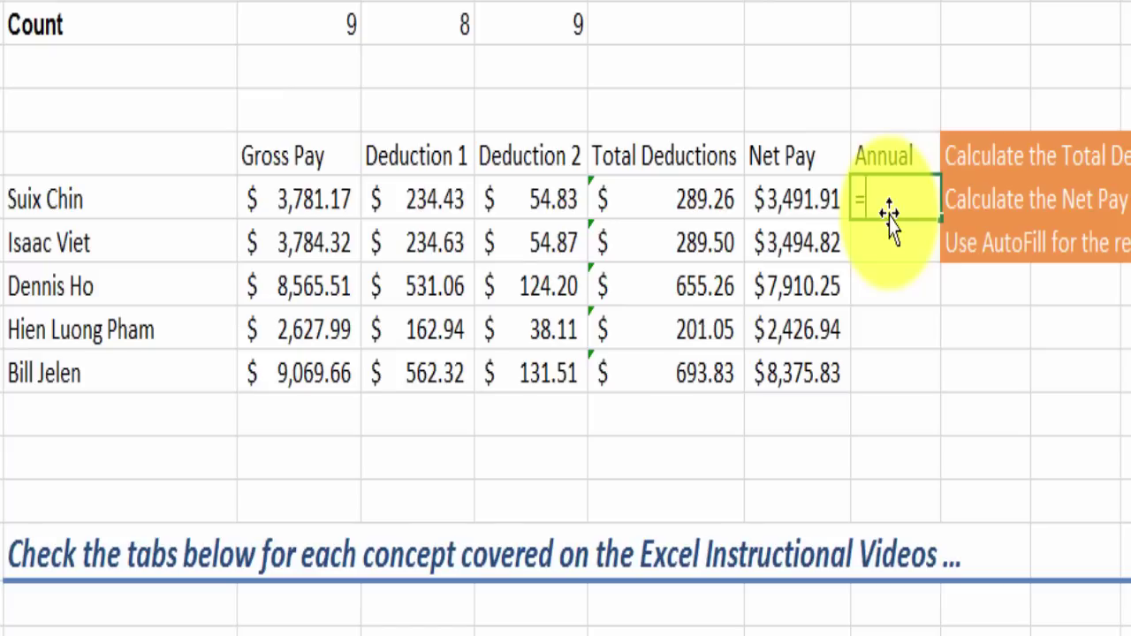
pyautogui.click(833, 201)
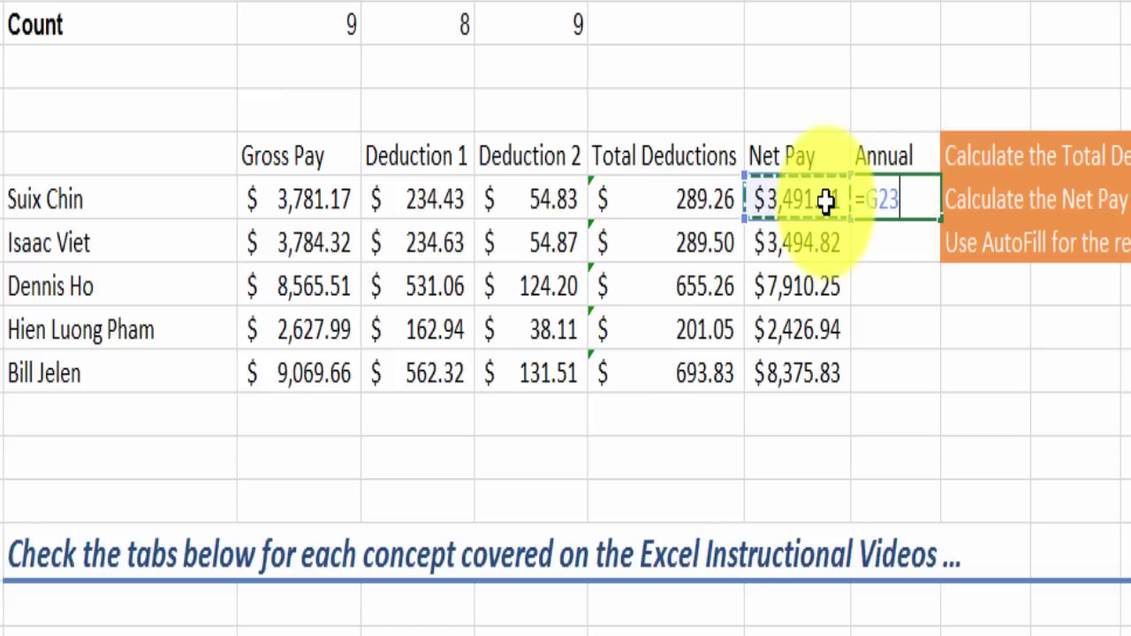
pyautogui.write('*')
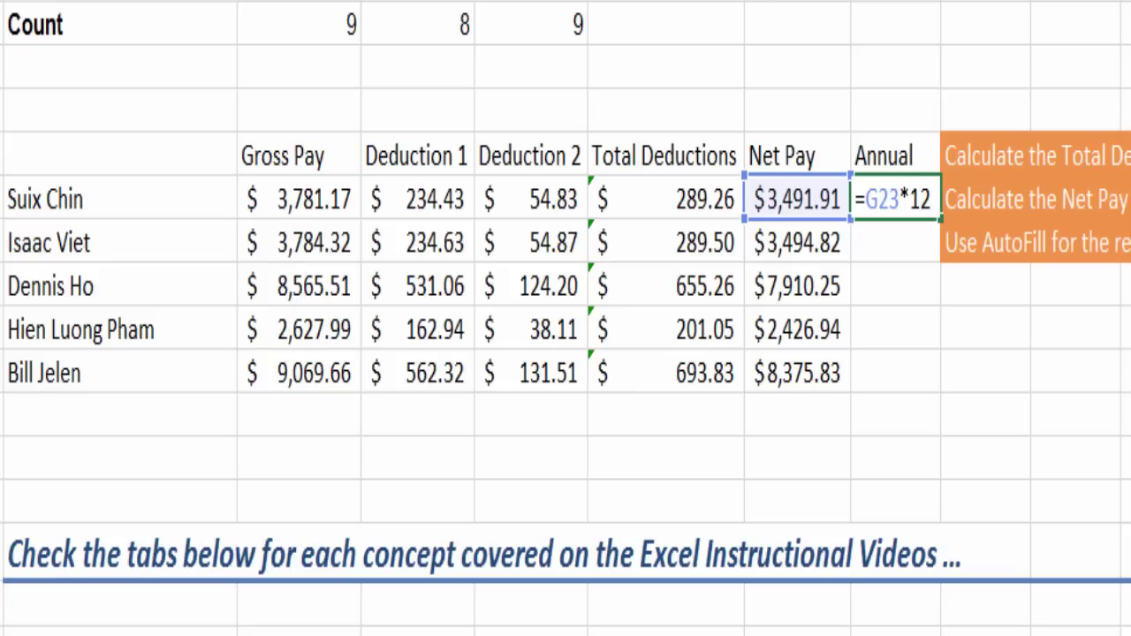
pyautogui.press('Return')
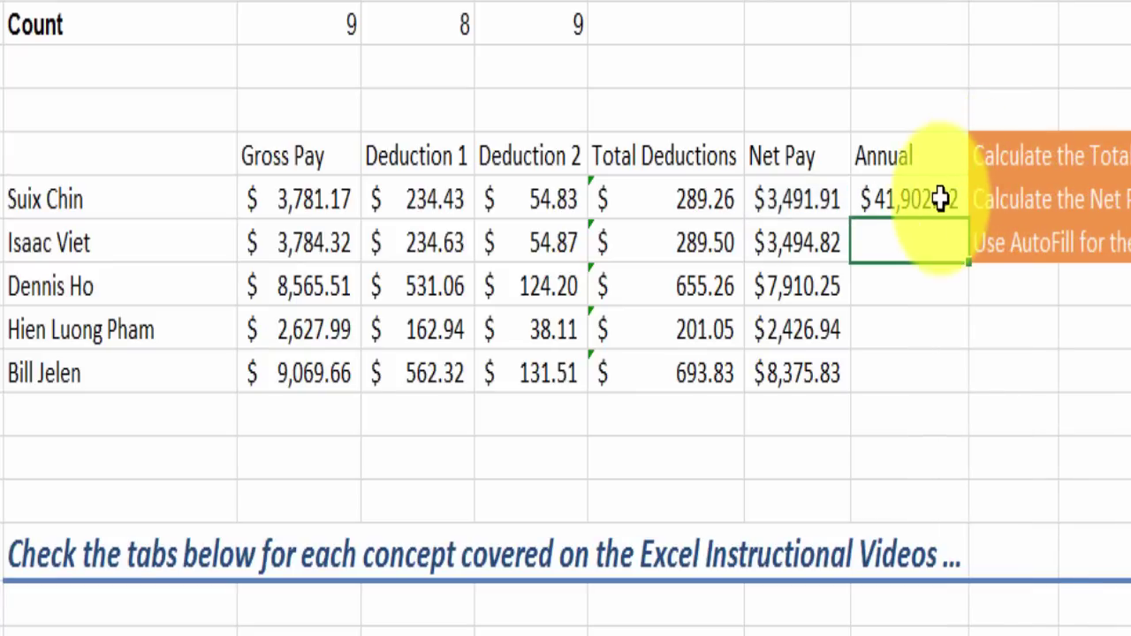
# Fill the Annual formula from H23 down to H27 and fit column H's width to its contents.
pyautogui.click(941, 199)
pyautogui.moveTo(968, 220); pyautogui.dragTo(967, 389)
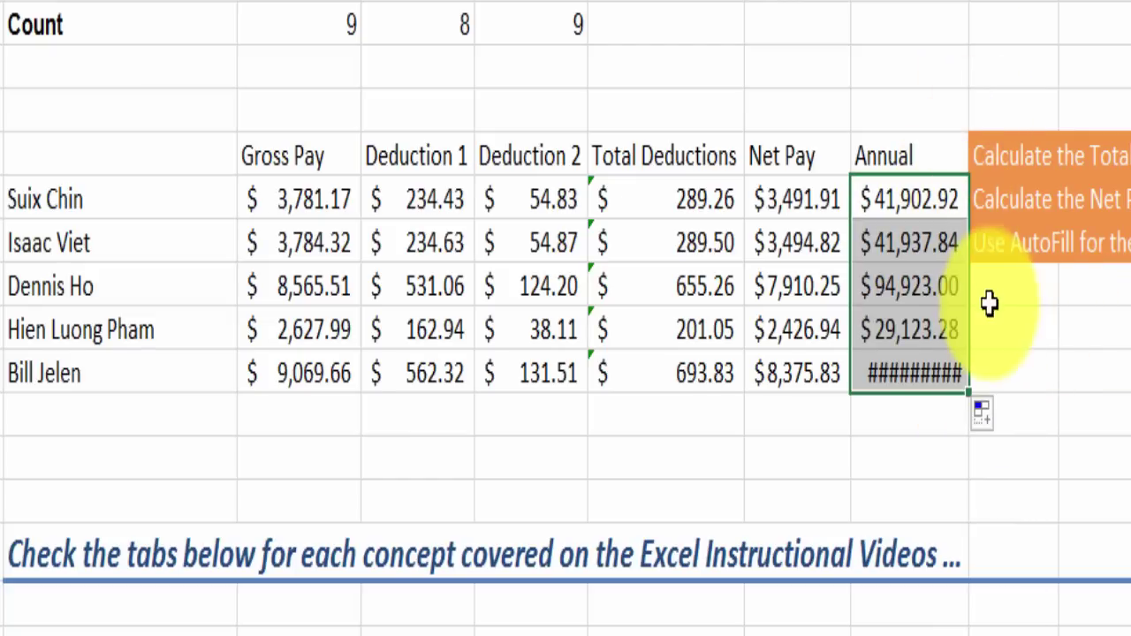
pyautogui.click(1001, 332)
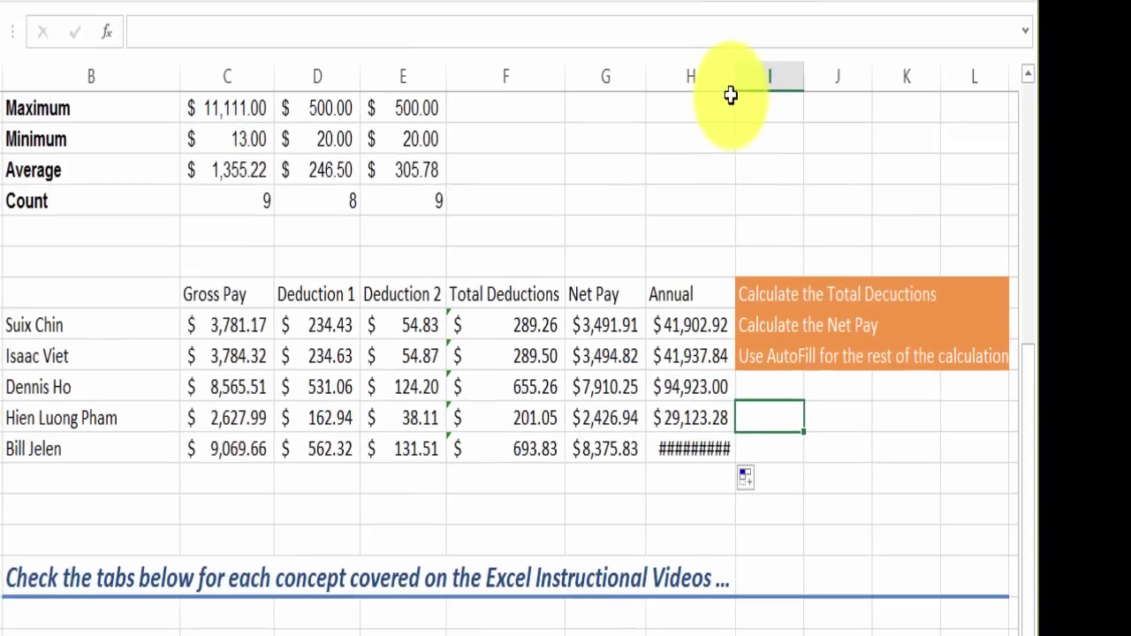
pyautogui.moveTo(735, 72)
pyautogui.mouseDown()
pyautogui.moveTo(750, 81)
pyautogui.moveTo(726, 81)
pyautogui.mouseUp()
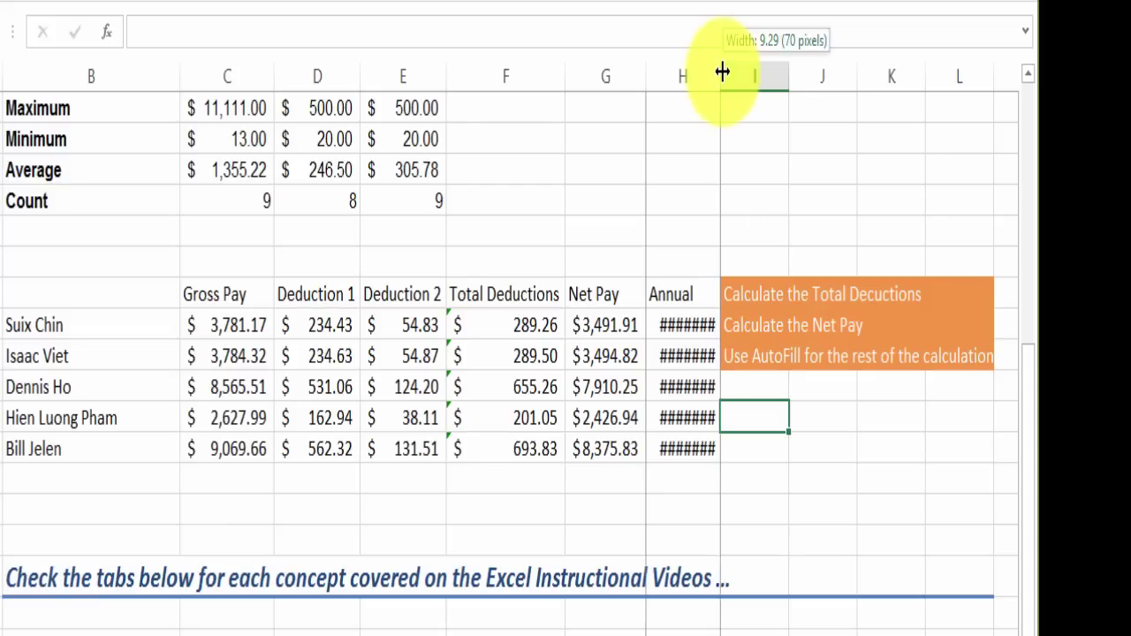
pyautogui.doubleClick(722, 71)
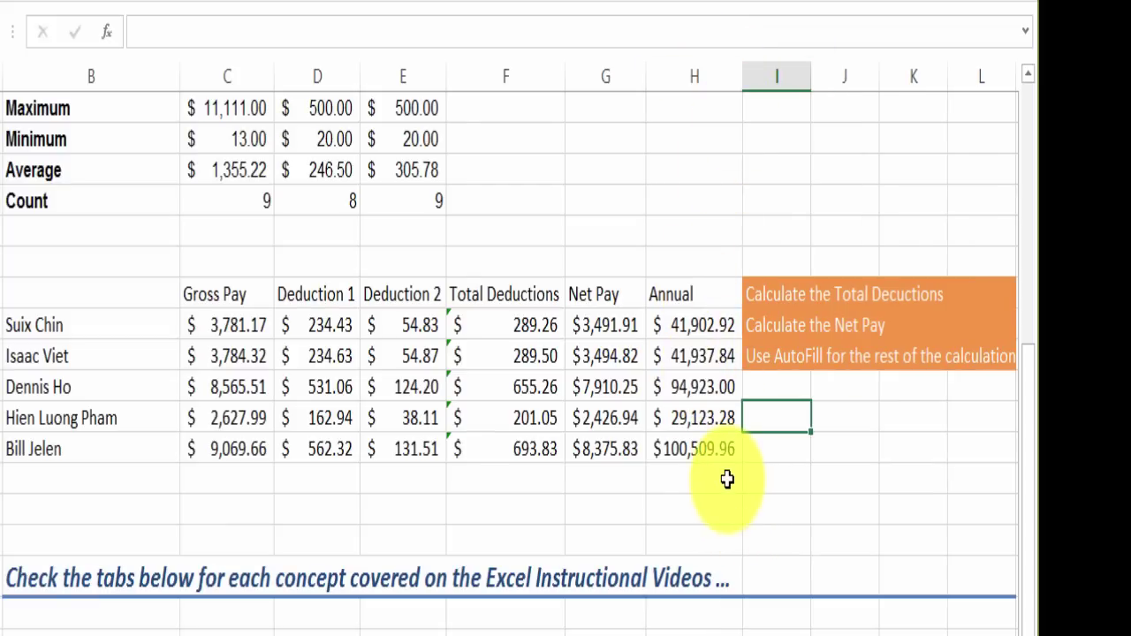
# Clear the instruction note's text from beside the Annual column and enter the header Pay per week in I22.
pyautogui.hotkey('ctrl', 'z')
pyautogui.hotkey('ctrl', 'z')
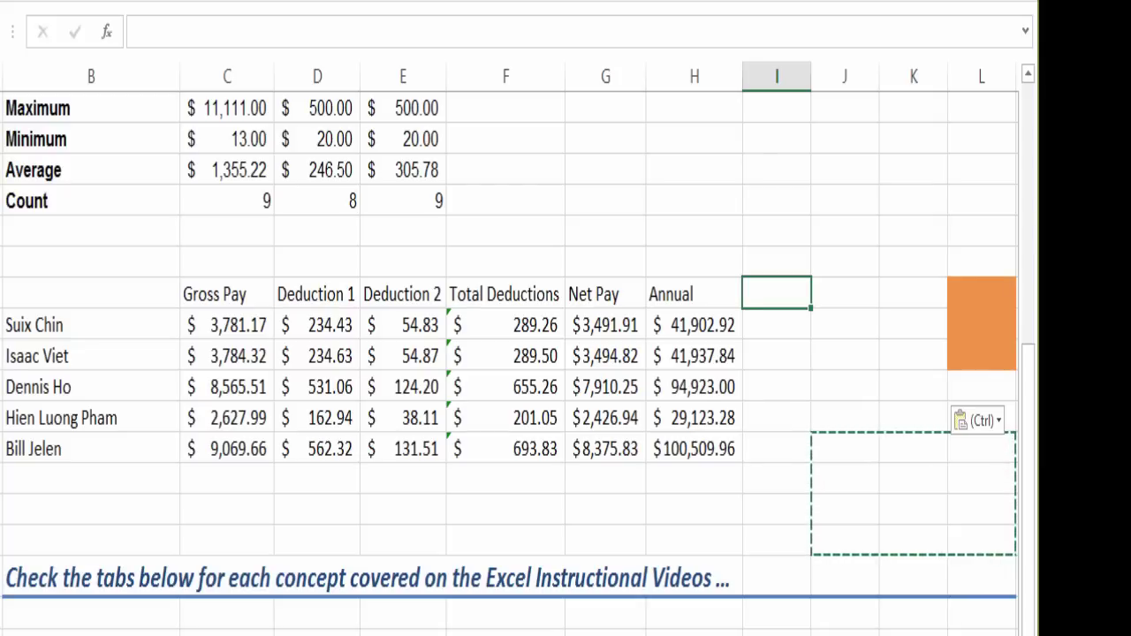
pyautogui.write('Pay per week')
pyautogui.press('Return')
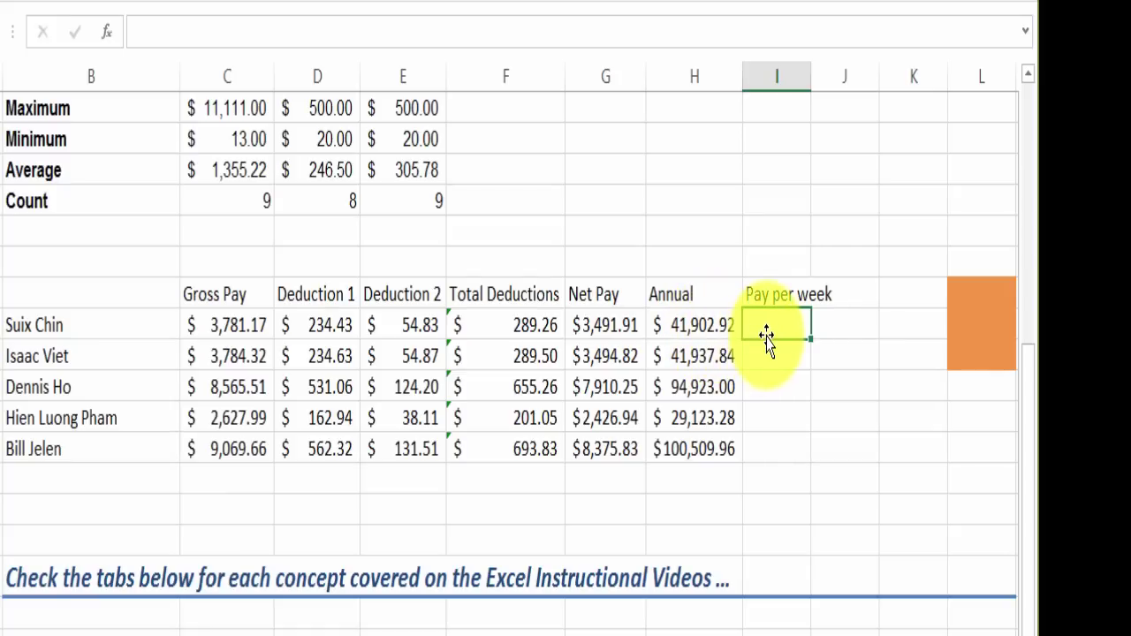
# Calculate the first employee's weekly pay in I23 as =H23/52 and fill the formula down to I27.
pyautogui.click(715, 327)
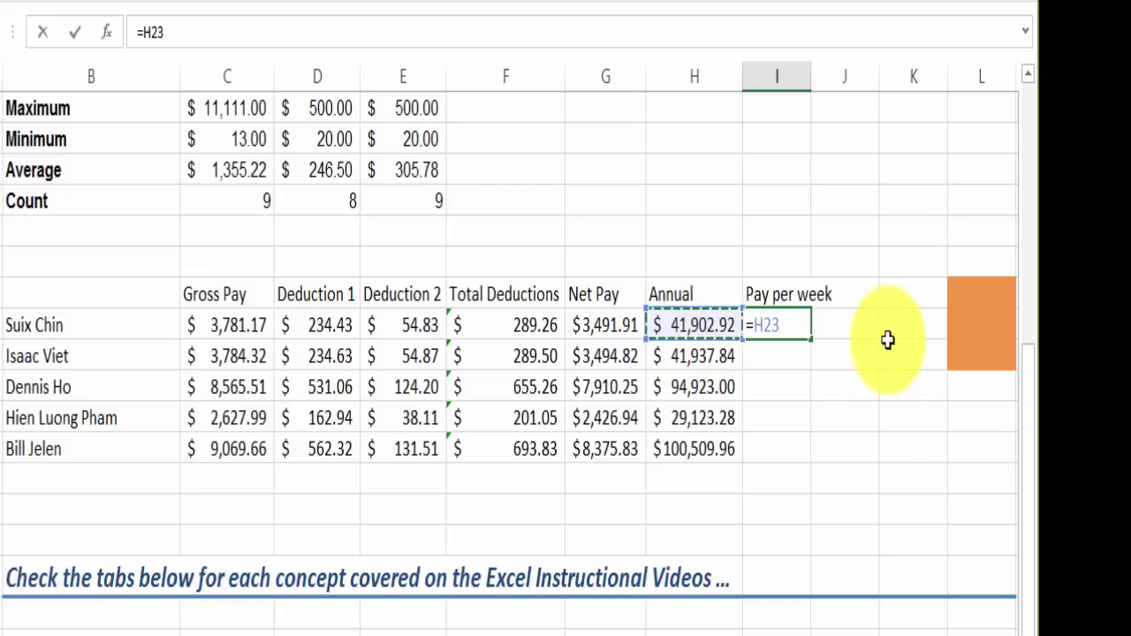
pyautogui.write('/52')
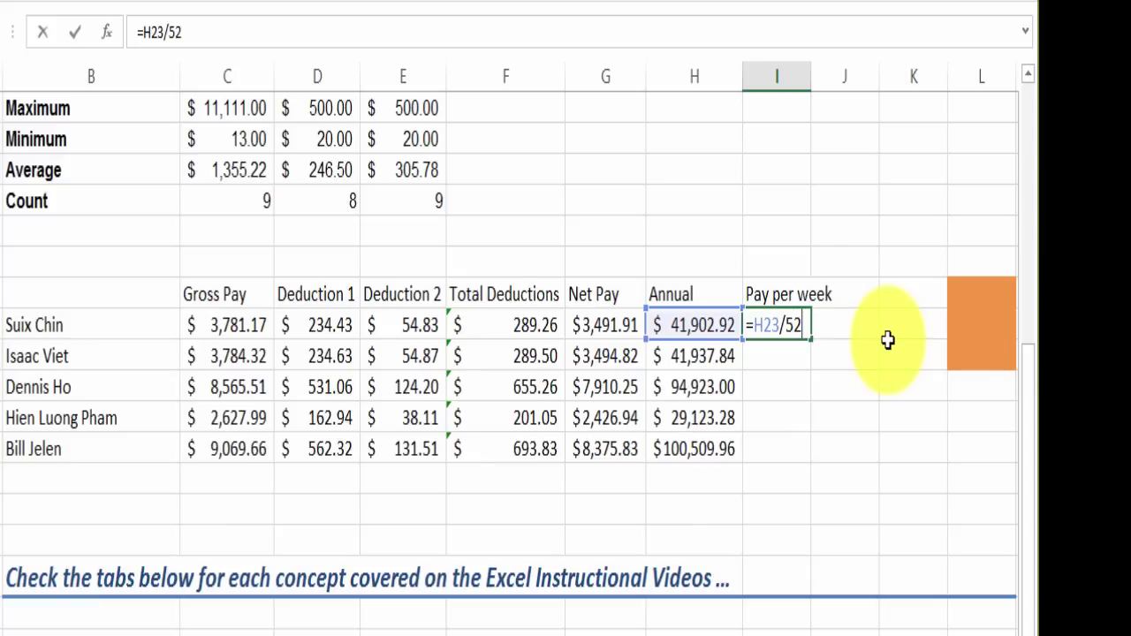
pyautogui.press('Return')
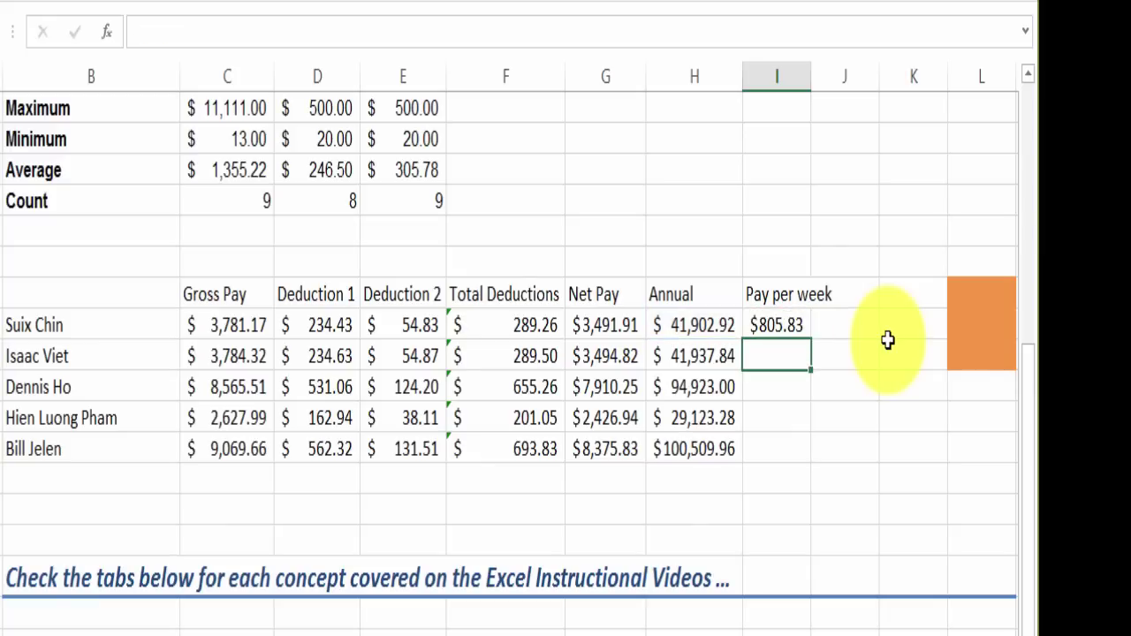
pyautogui.click(798, 327)
pyautogui.moveTo(810, 344); pyautogui.dragTo(809, 461)
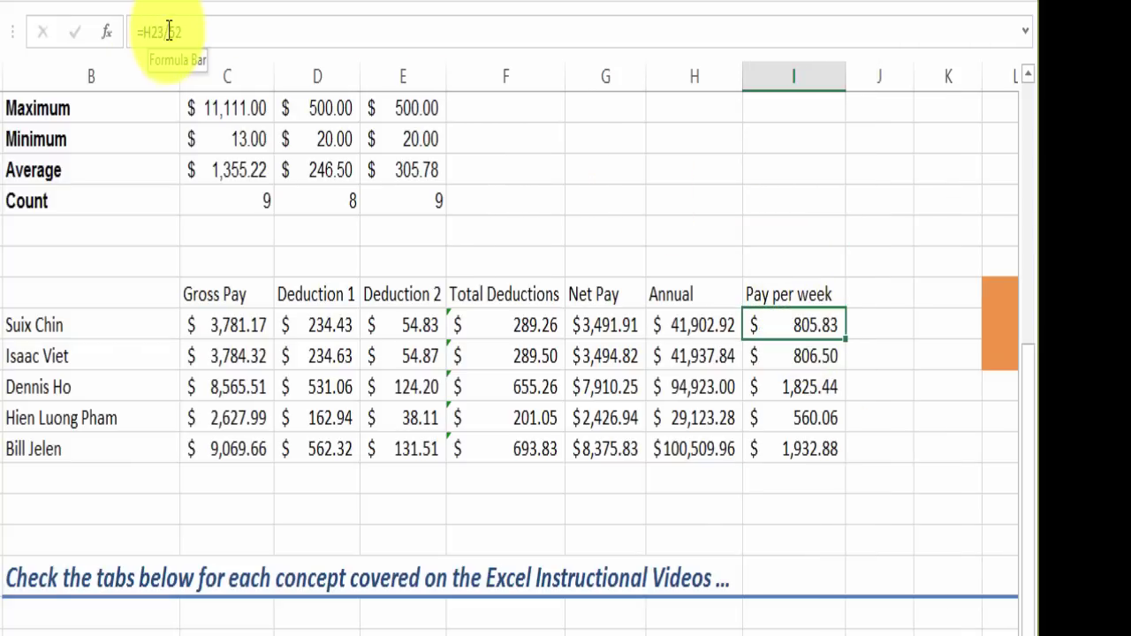
# Review the division formula in I23, the multiplication formula in H23 and the subtraction formula in G23, leaving all of them as they are.
pyautogui.click(166, 31)
pyautogui.click(613, 327)
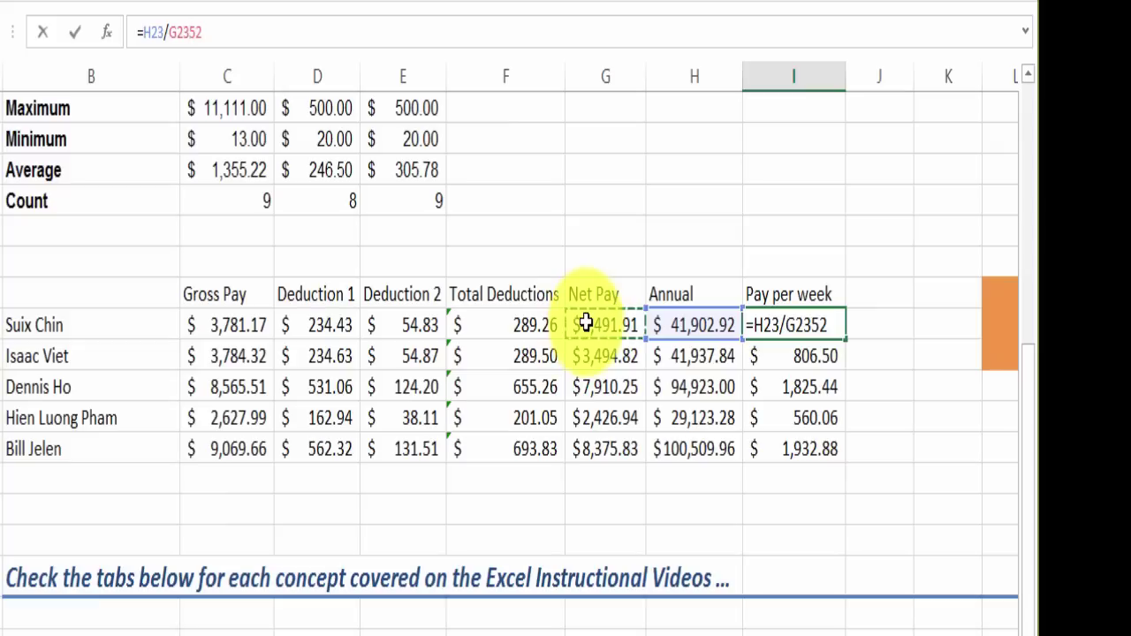
pyautogui.press('Escape')
pyautogui.click(707, 325)
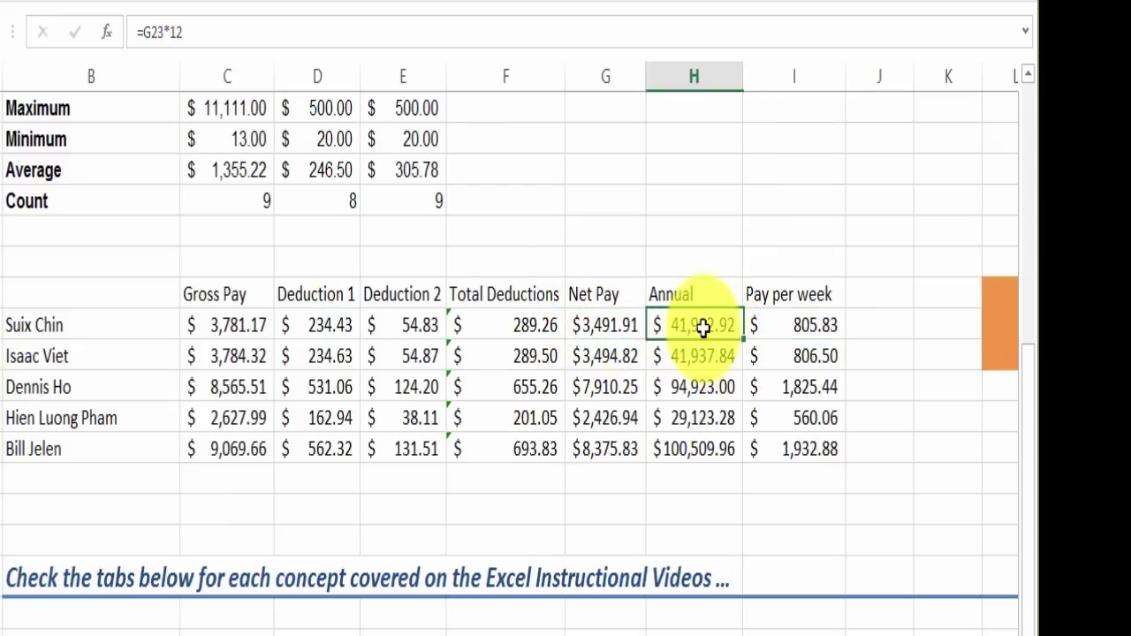
pyautogui.click(168, 33)
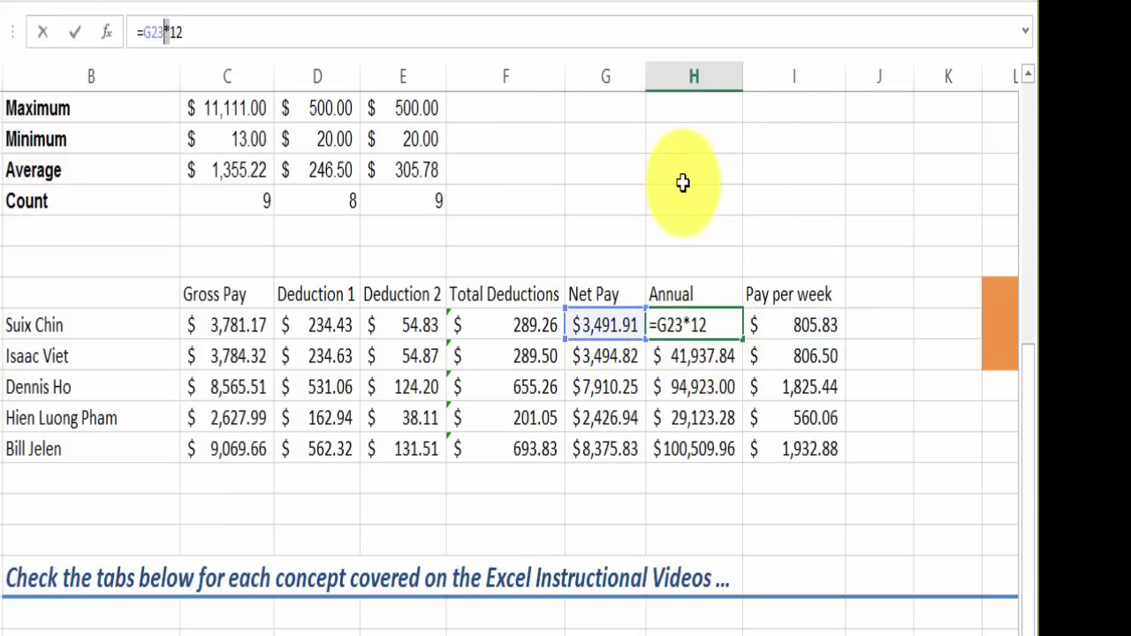
pyautogui.press('Tab')
pyautogui.press('Tab')
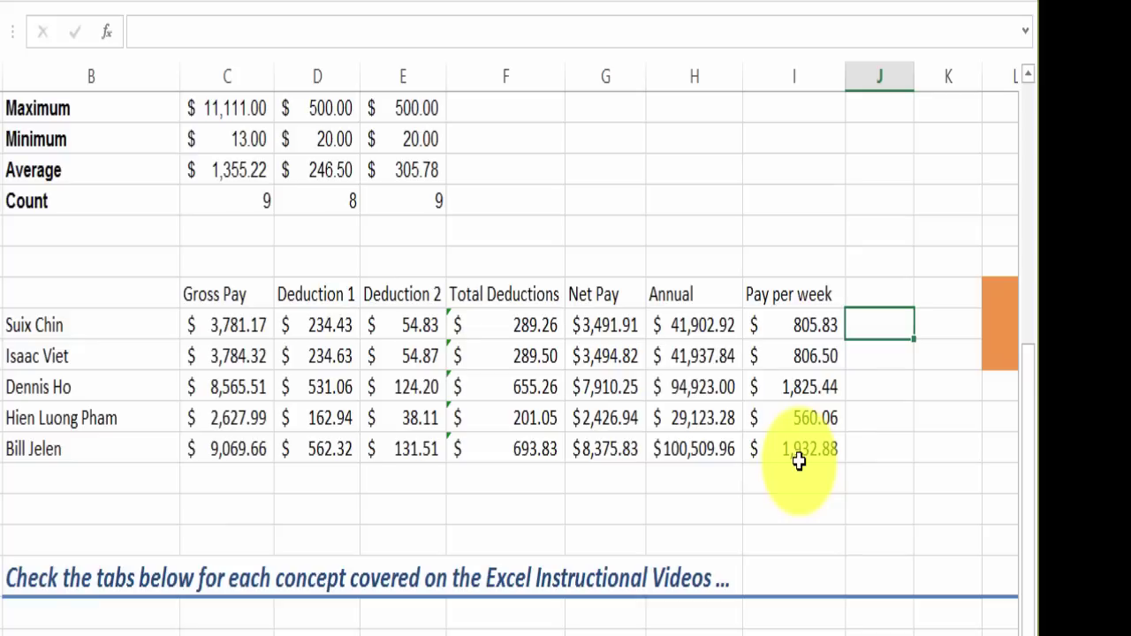
pyautogui.click(596, 334)
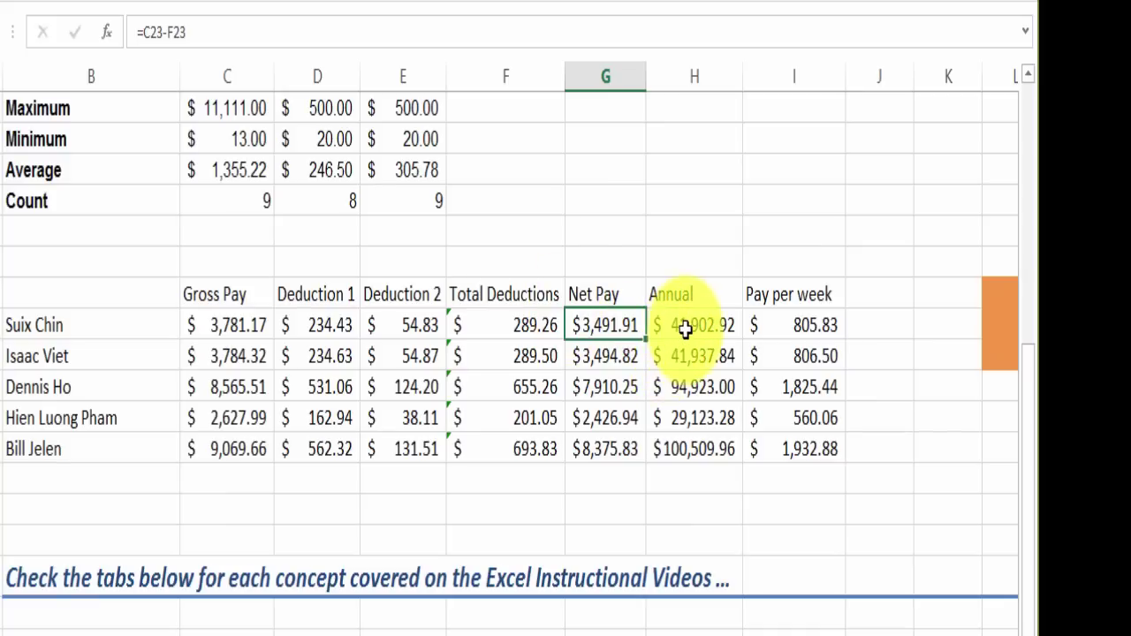
pyautogui.click(799, 329)
pyautogui.click(855, 334)
pyautogui.click(862, 384)
pyautogui.scroll(3, 478, 161)
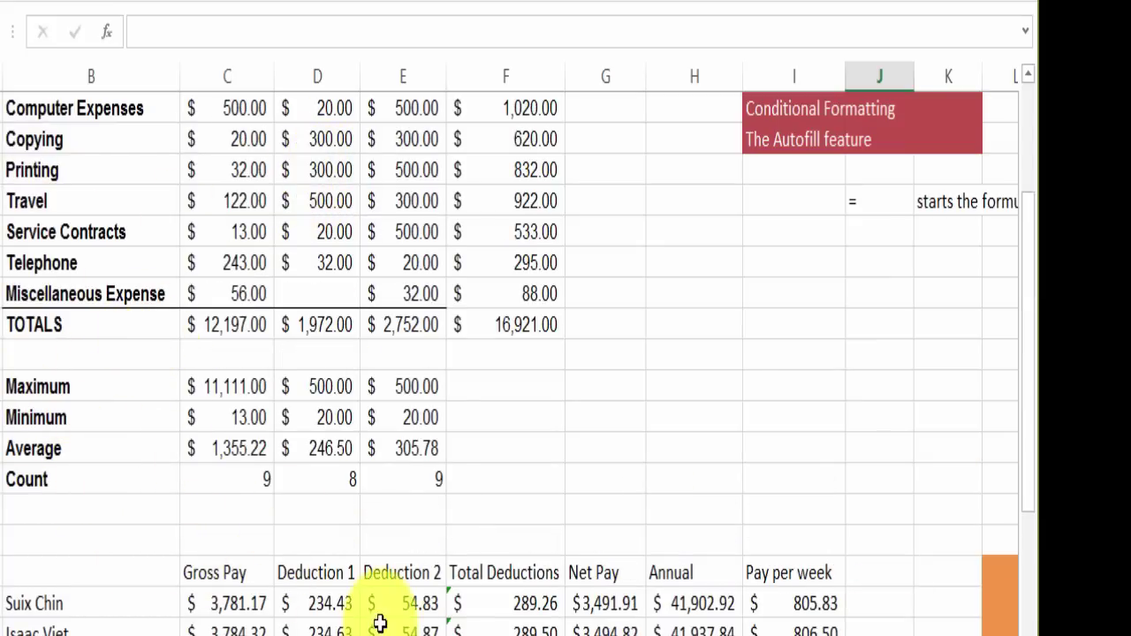
pyautogui.scroll(-2, 674, 510)
pyautogui.click(783, 577)
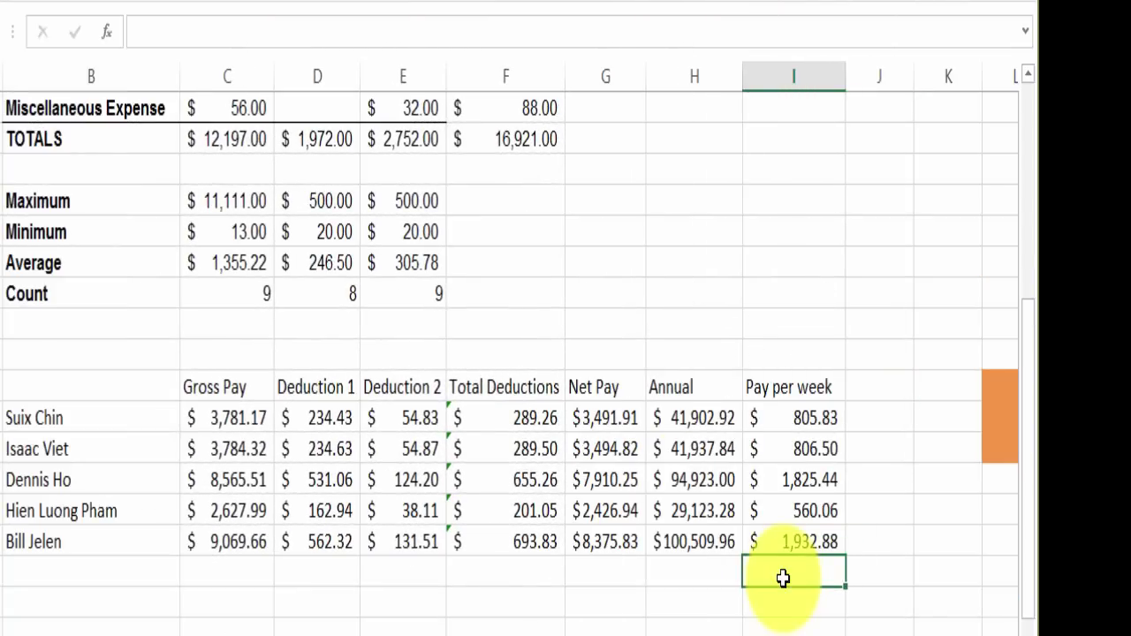
# Examine the fixed multiplier 12 in the first employee's Annual formula in H23, leaving the formula as it is.
pyautogui.click(685, 420)
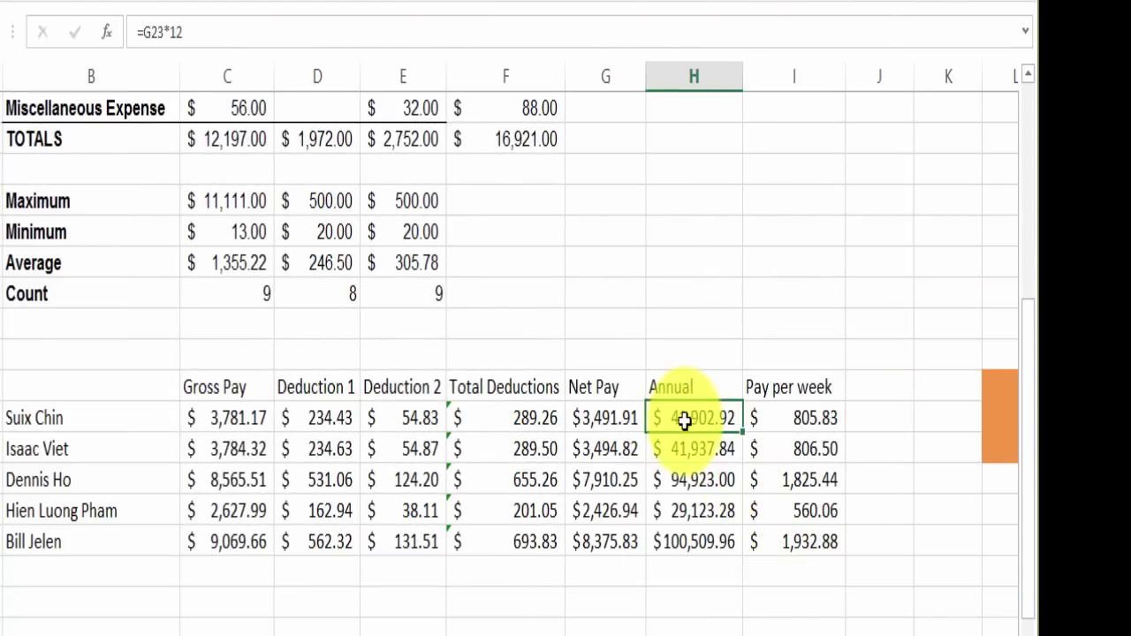
pyautogui.click(186, 31)
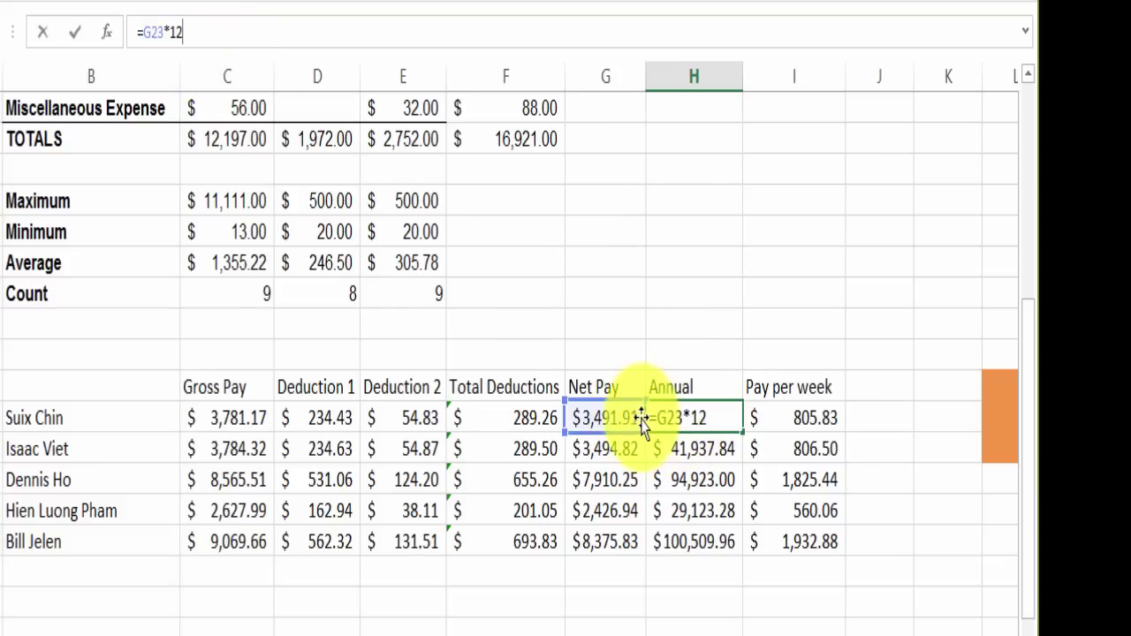
pyautogui.doubleClick(698, 418)
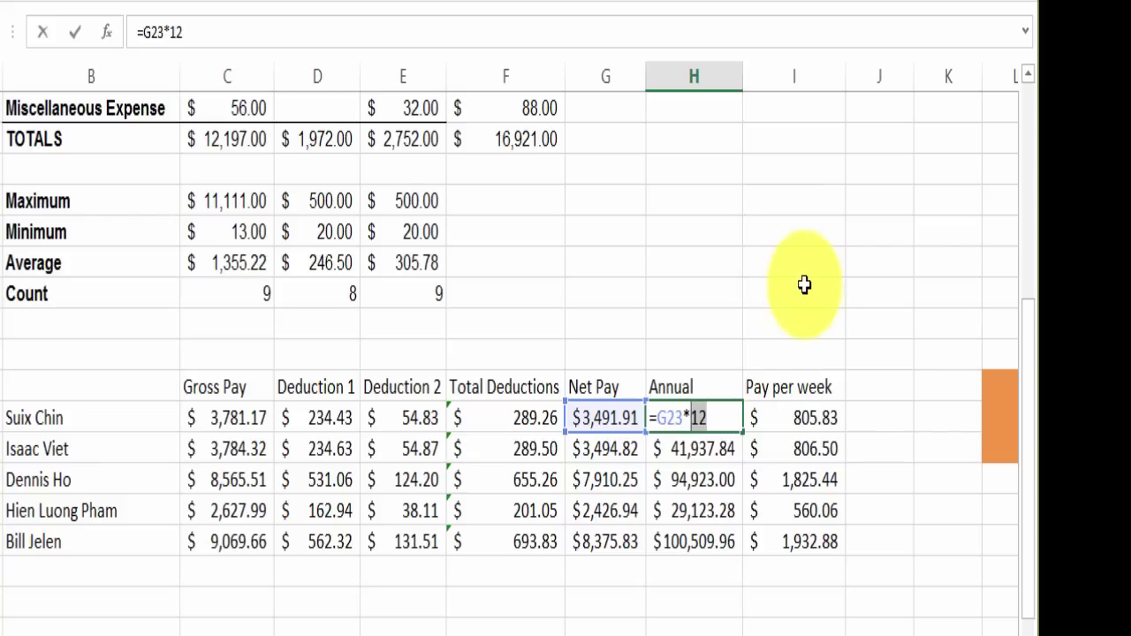
pyautogui.hotkey('ctrl', 'Return')
# Enter the label Pay Periods in I17 and the value 12 beside it in J17.
pyautogui.click(790, 239)
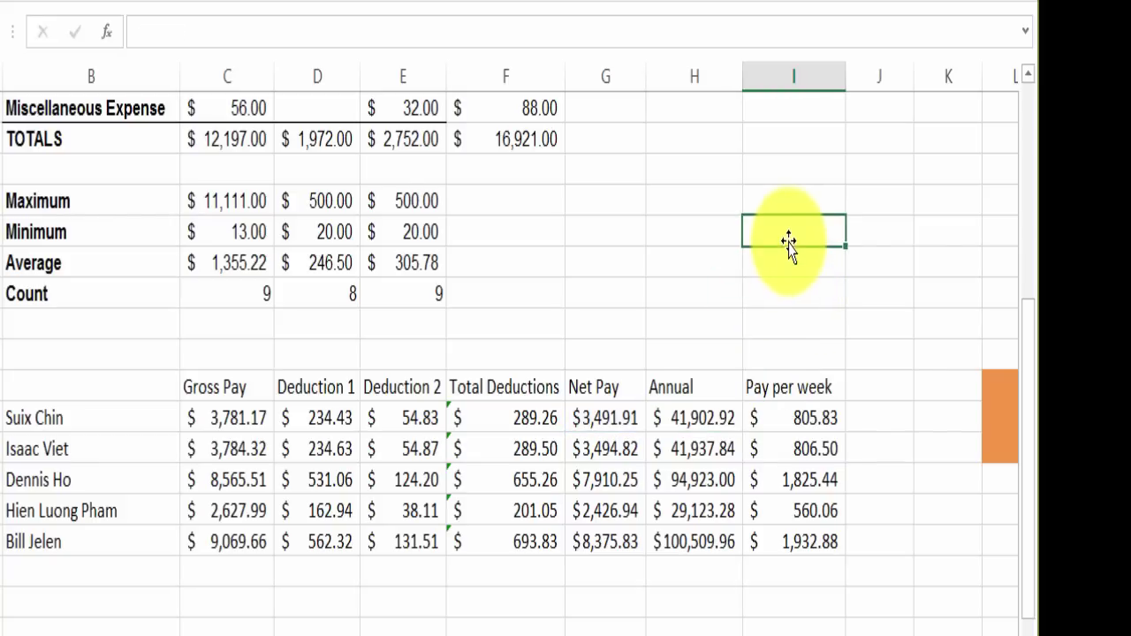
pyautogui.write('Pay Periods')
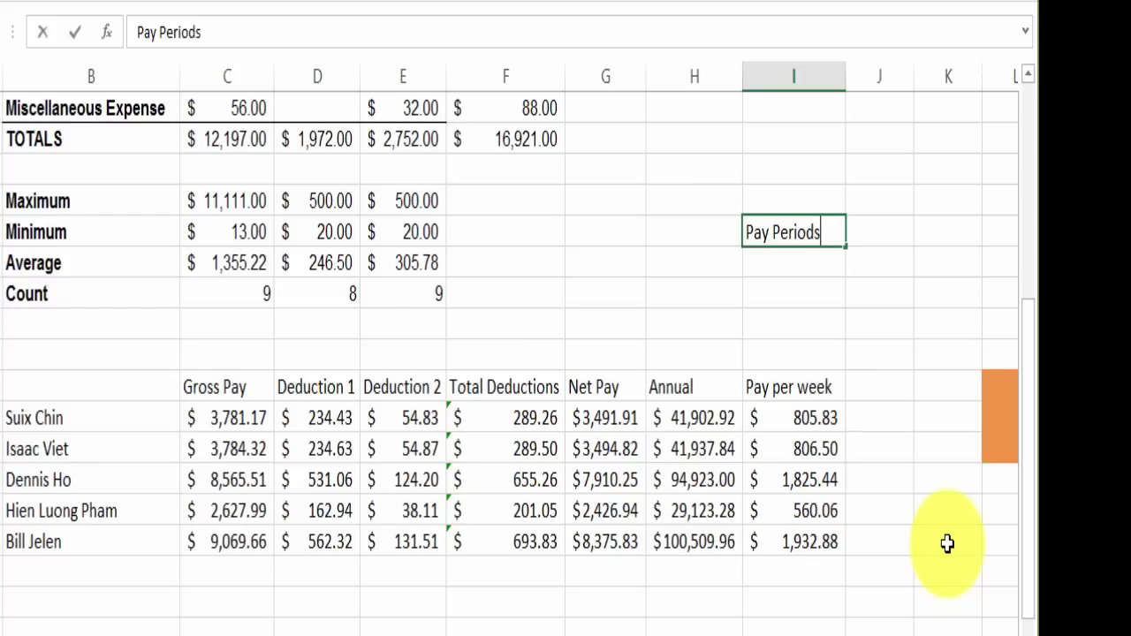
pyautogui.press('Tab')
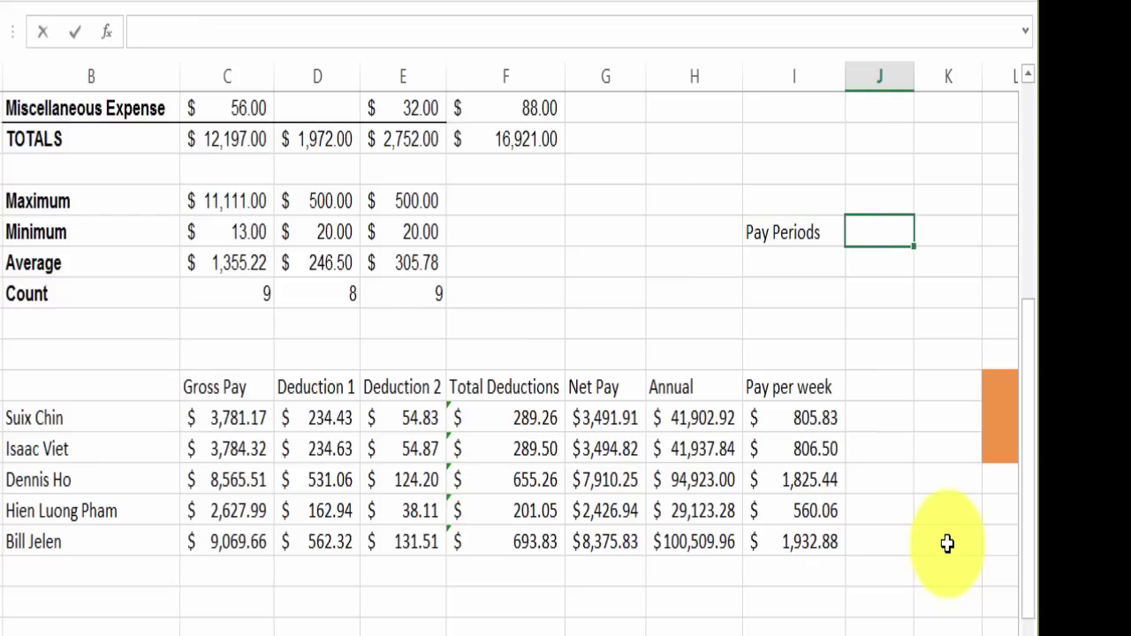
pyautogui.write('12')
pyautogui.click(870, 266)
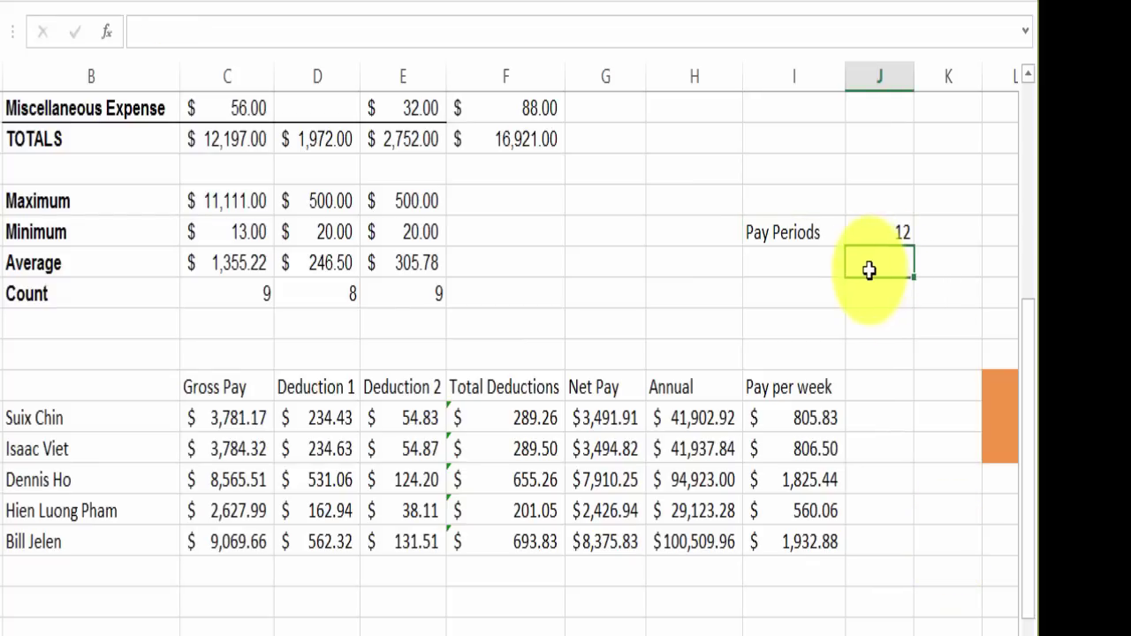
# Replace the fixed 12 in H23's Annual formula with a reference to the Pay Periods cell, making it =G23*J17.
pyautogui.click(707, 424)
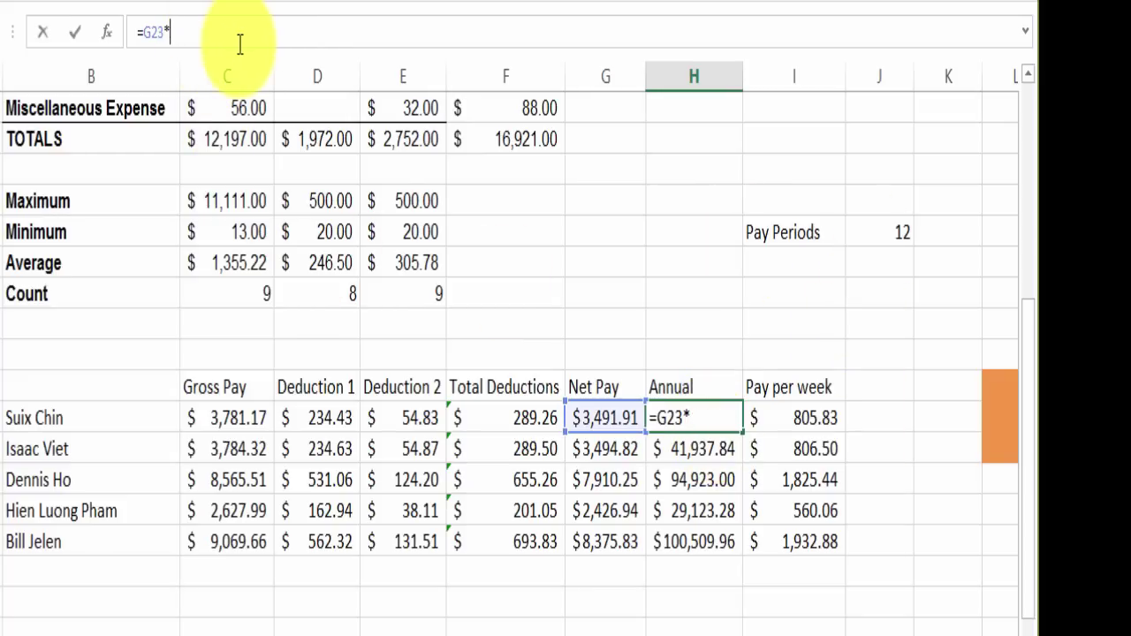
pyautogui.click(903, 236)
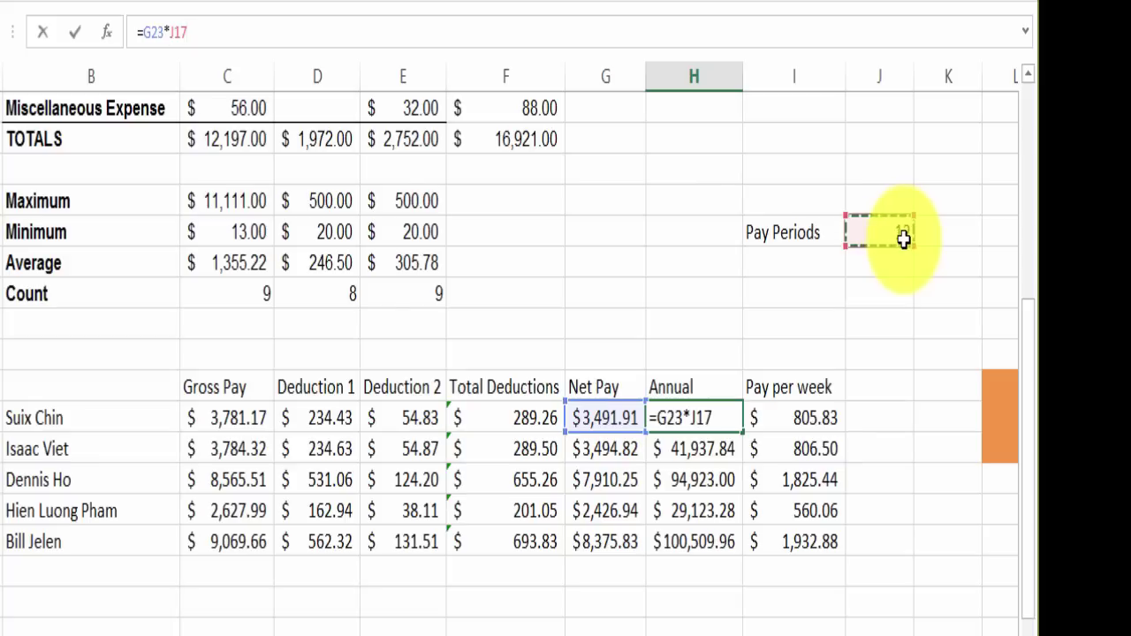
pyautogui.press('Return')
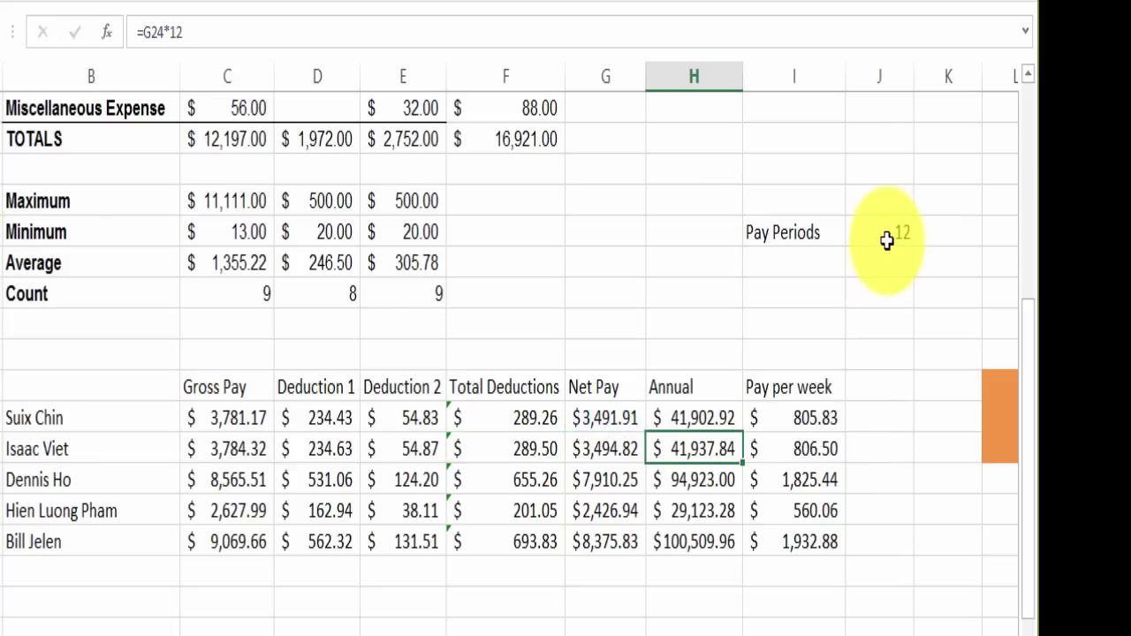
# Set the Pay Periods value in J17 to 6.
pyautogui.click(889, 239)
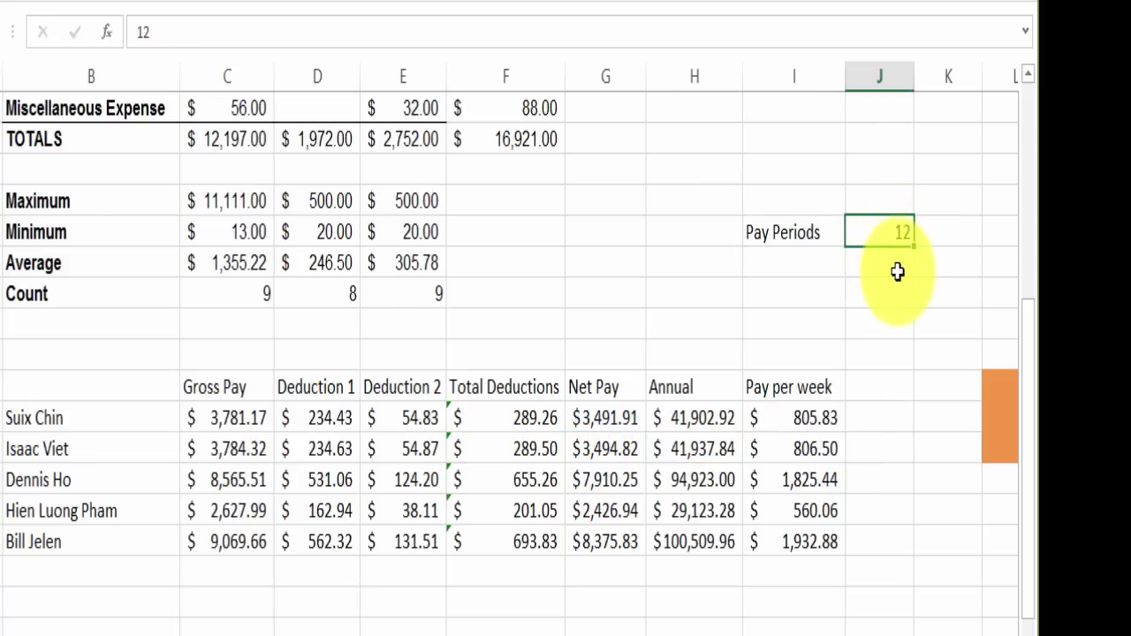
pyautogui.write('6')
pyautogui.press('Return')
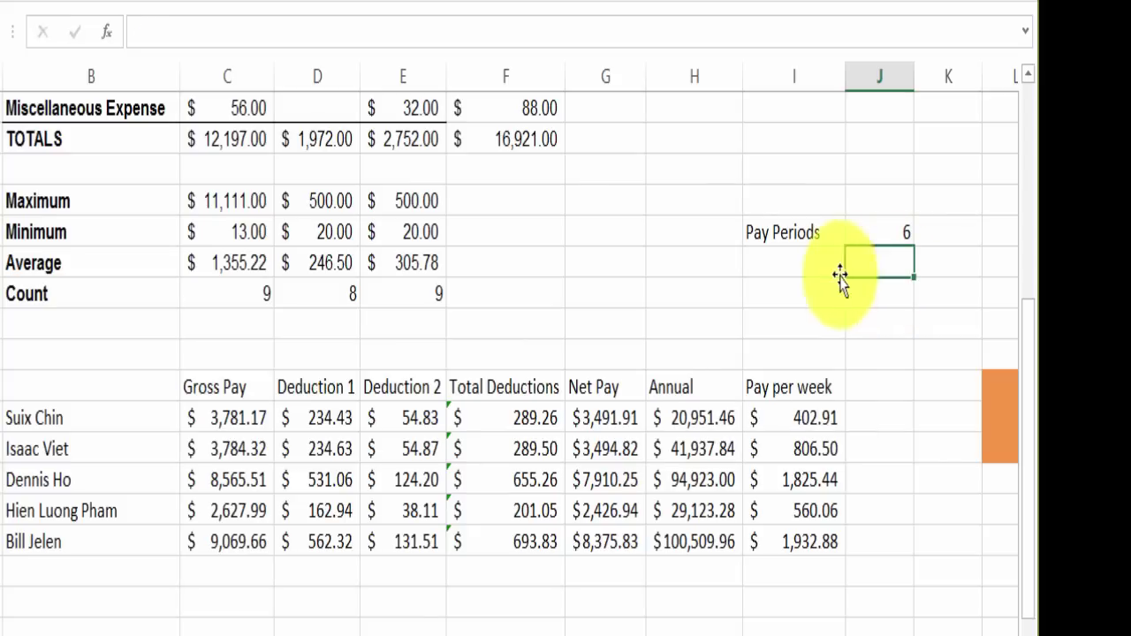
# Fill the Annual formula =G23*J17 from H23 down to H27.
pyautogui.click(700, 419)
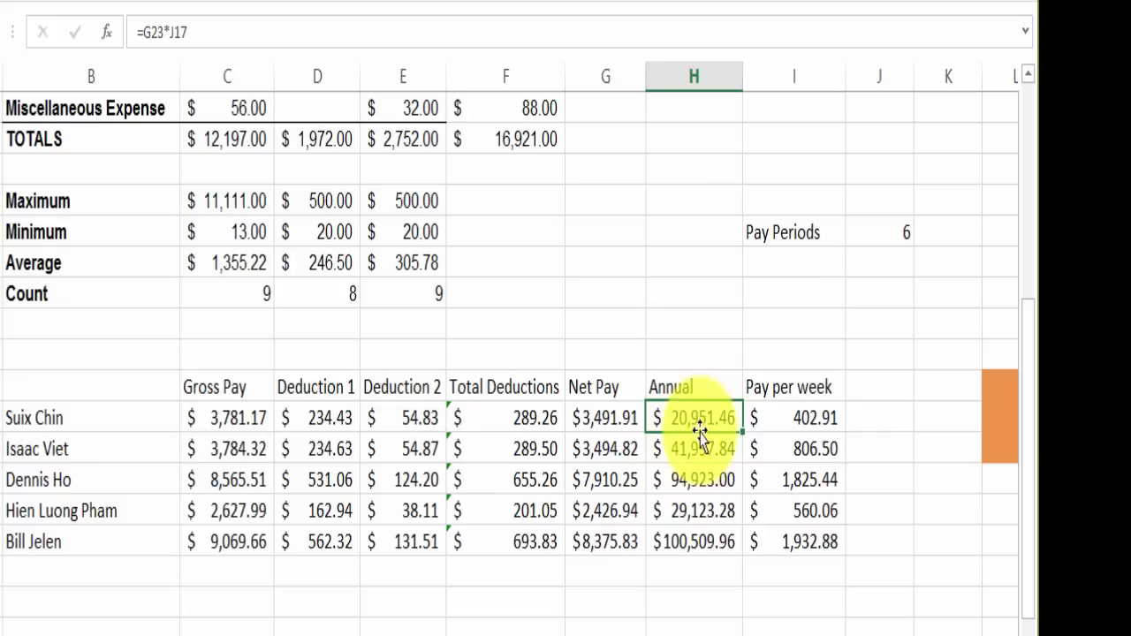
pyautogui.doubleClick(743, 433)
pyautogui.click(875, 231)
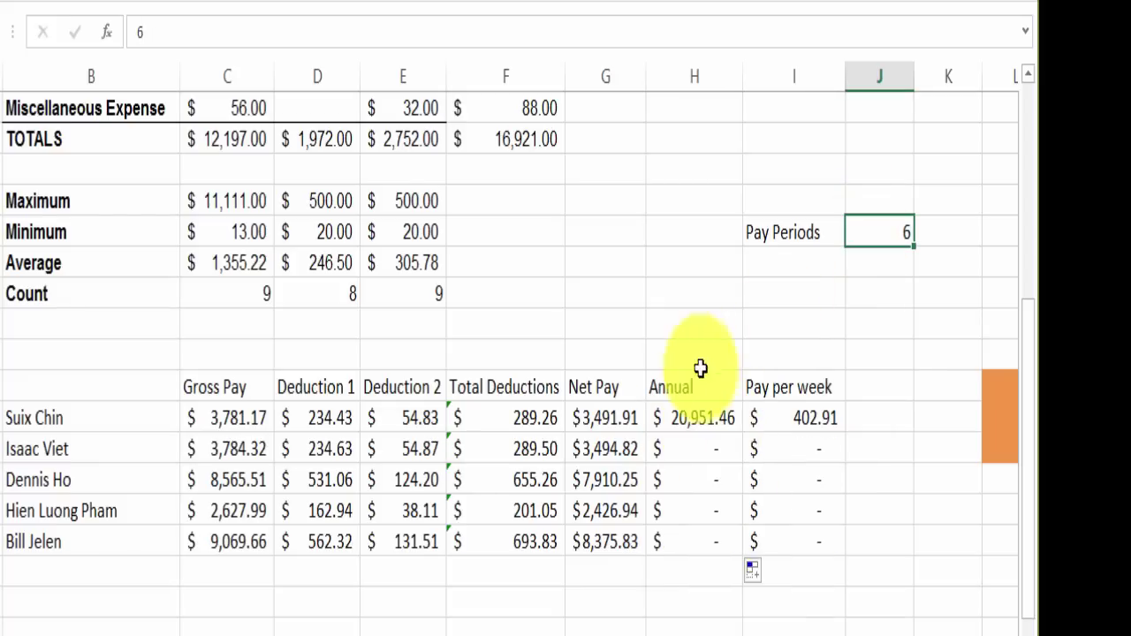
# Check the Annual formulas in H23 through H26 to see which cells each filled copy refers to.
pyautogui.click(694, 420)
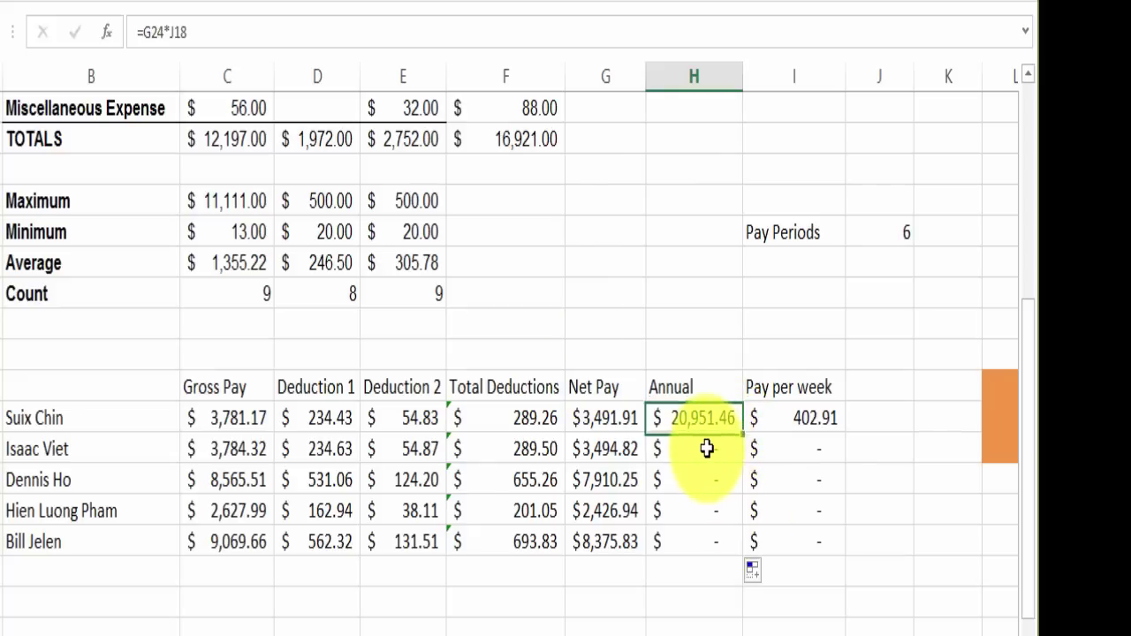
pyautogui.click(709, 451)
pyautogui.click(709, 481)
pyautogui.click(705, 508)
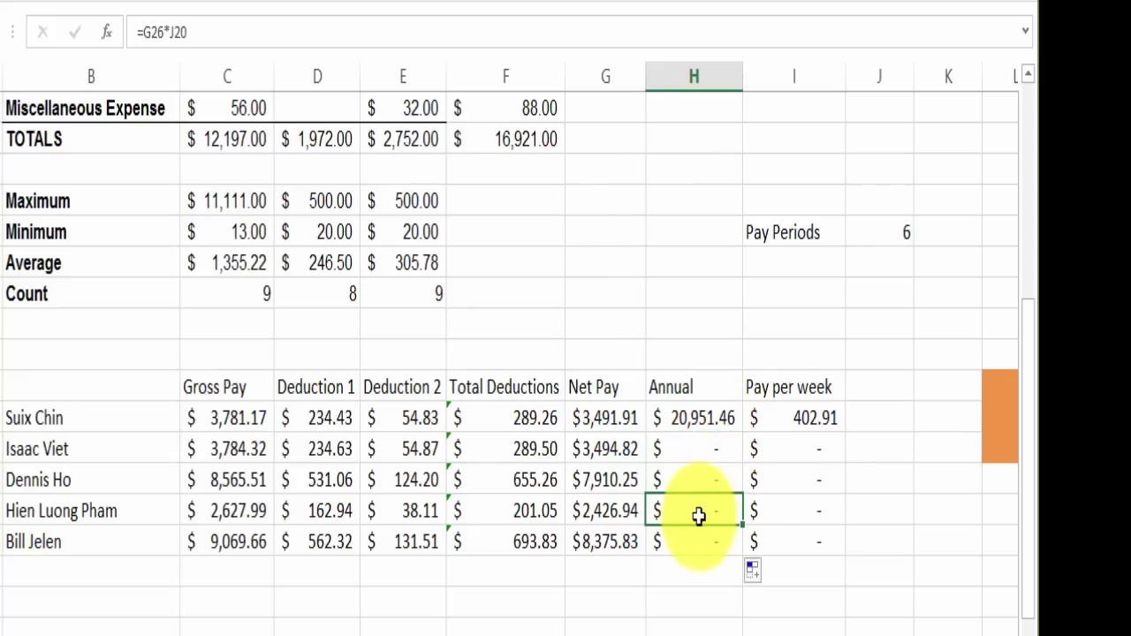
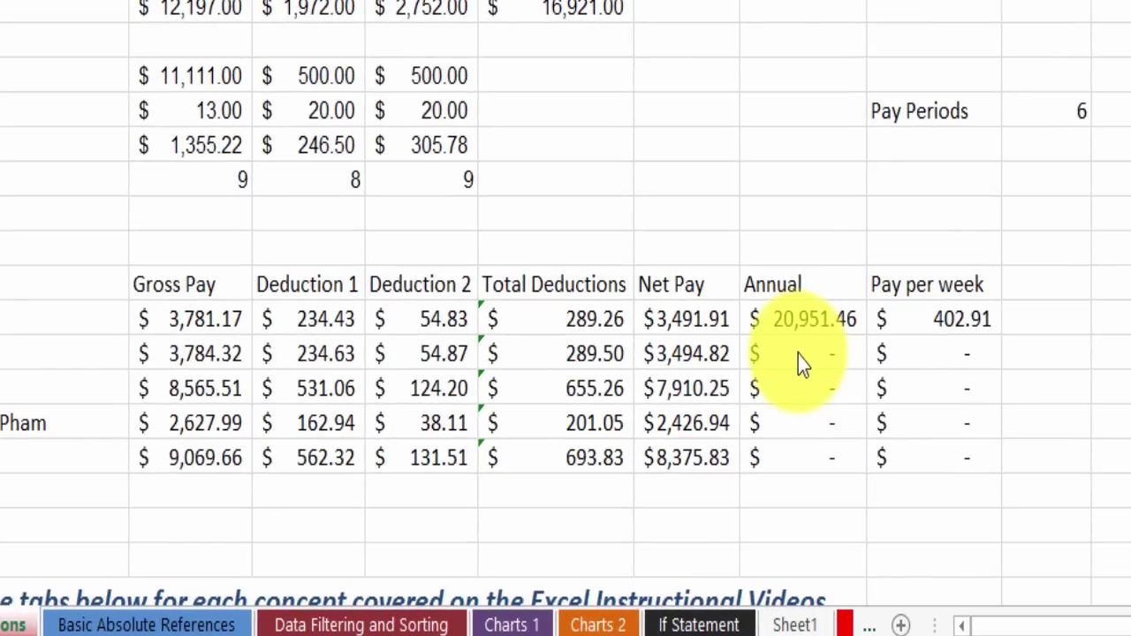
pyautogui.hotkey('ctrl', 'v')
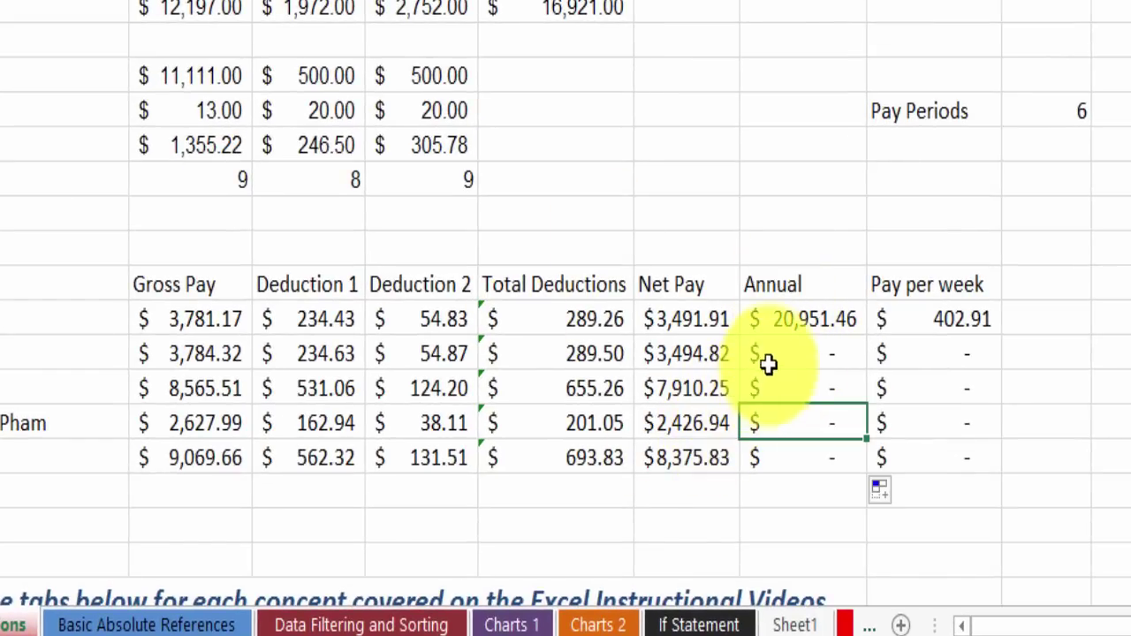
# Trace the H23 formula's references to the net pay cell and the Pay Periods cell J17, leaving the formula as it is.
pyautogui.click(790, 320)
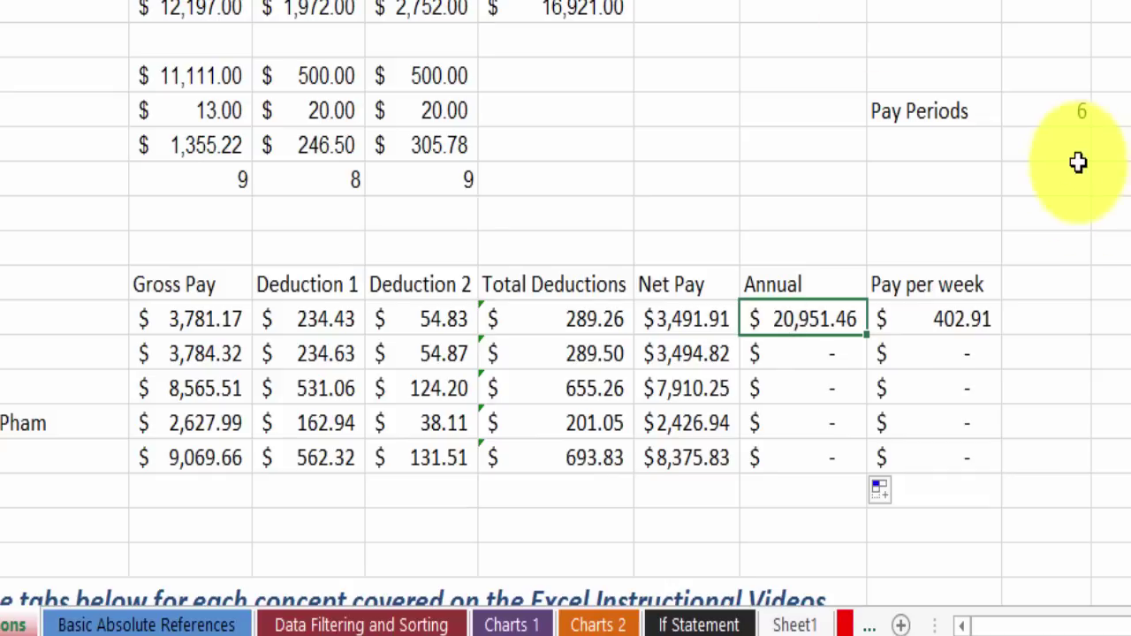
pyautogui.click(1055, 117)
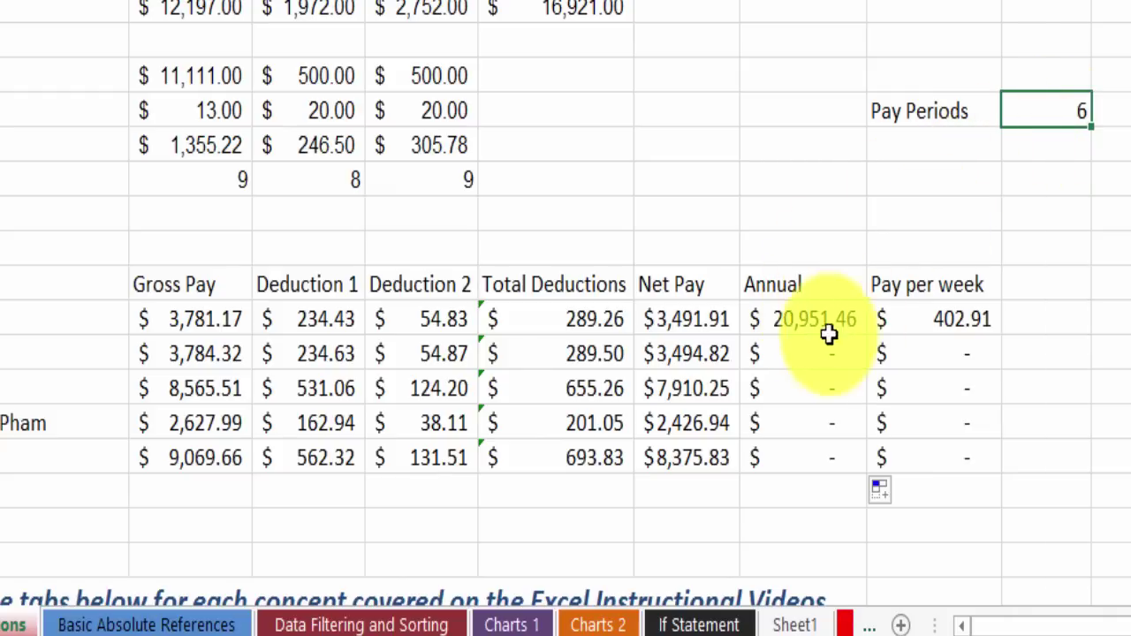
pyautogui.click(792, 318)
pyautogui.press('F2')
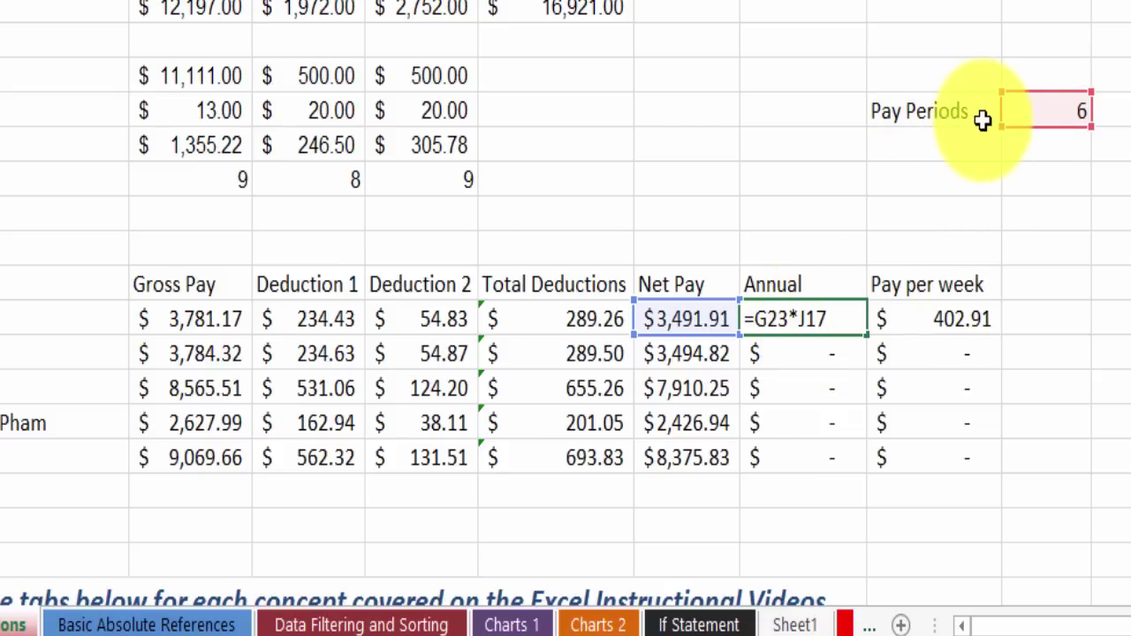
pyautogui.click(1054, 144)
pyautogui.click(1057, 119)
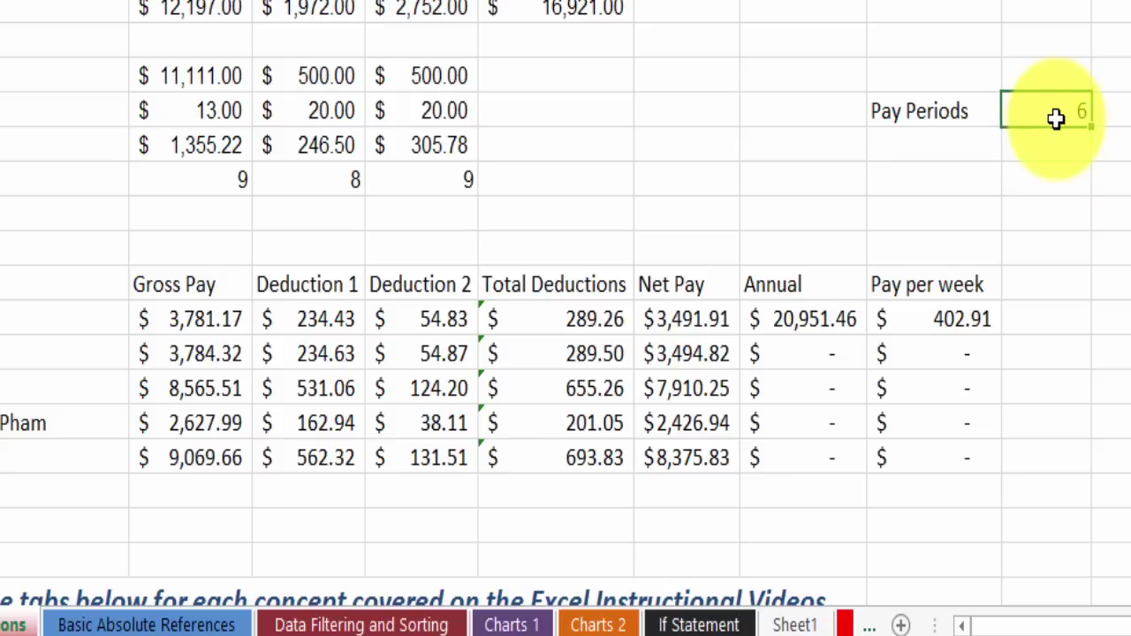
# Go through the Annual cells from H23 down to H27 one by one to inspect the filled results.
pyautogui.click(825, 357)
pyautogui.click(836, 329)
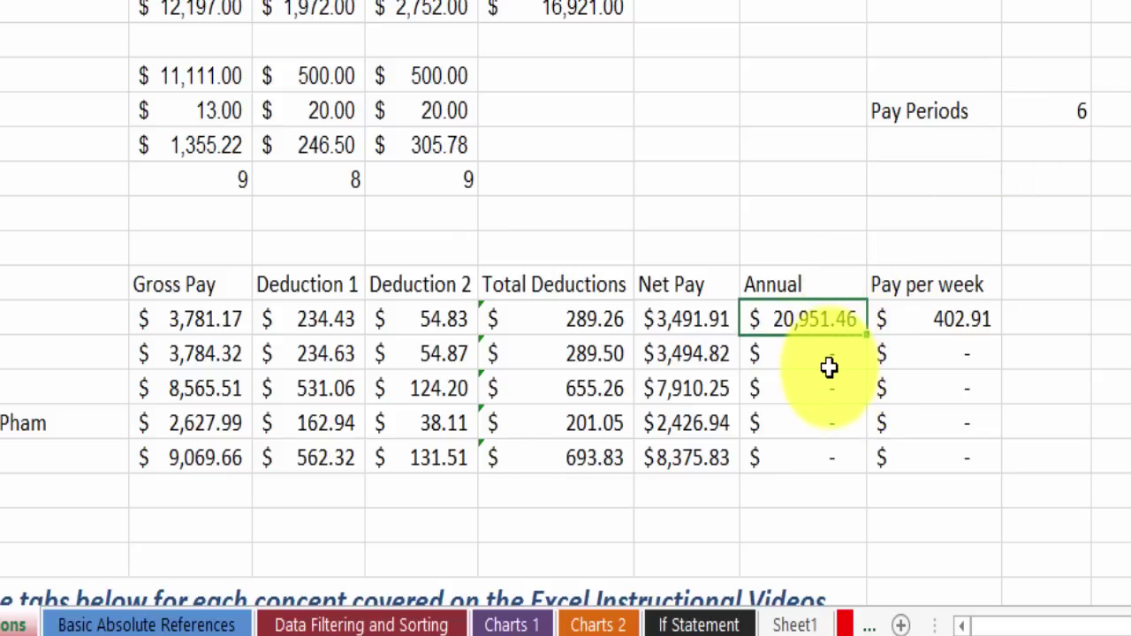
pyautogui.click(809, 353)
pyautogui.click(803, 389)
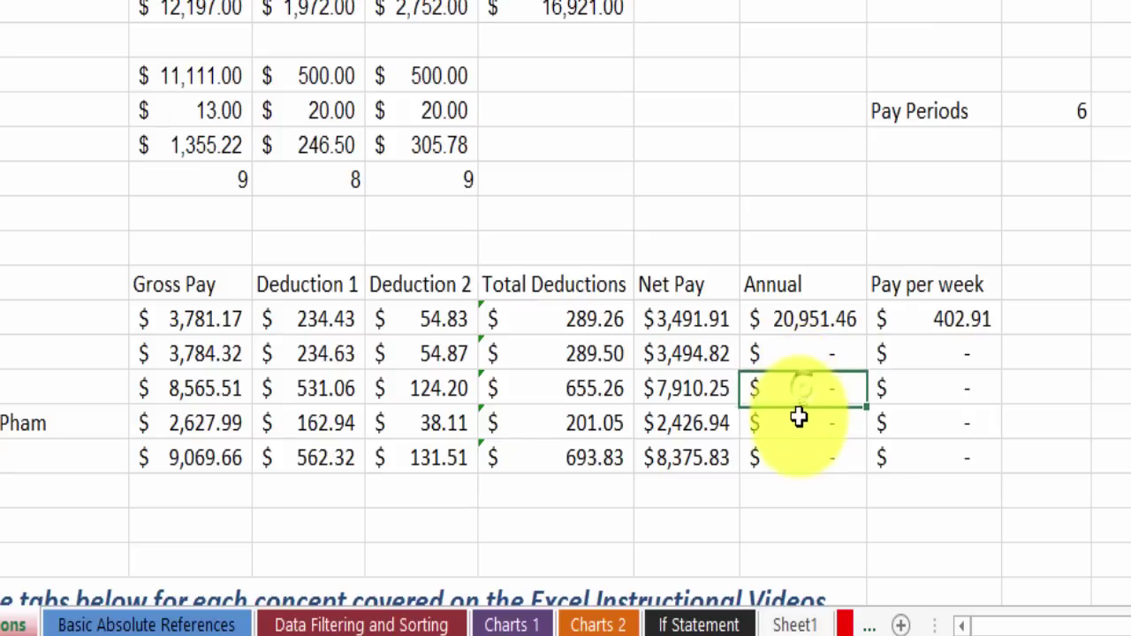
pyautogui.click(802, 423)
pyautogui.click(813, 456)
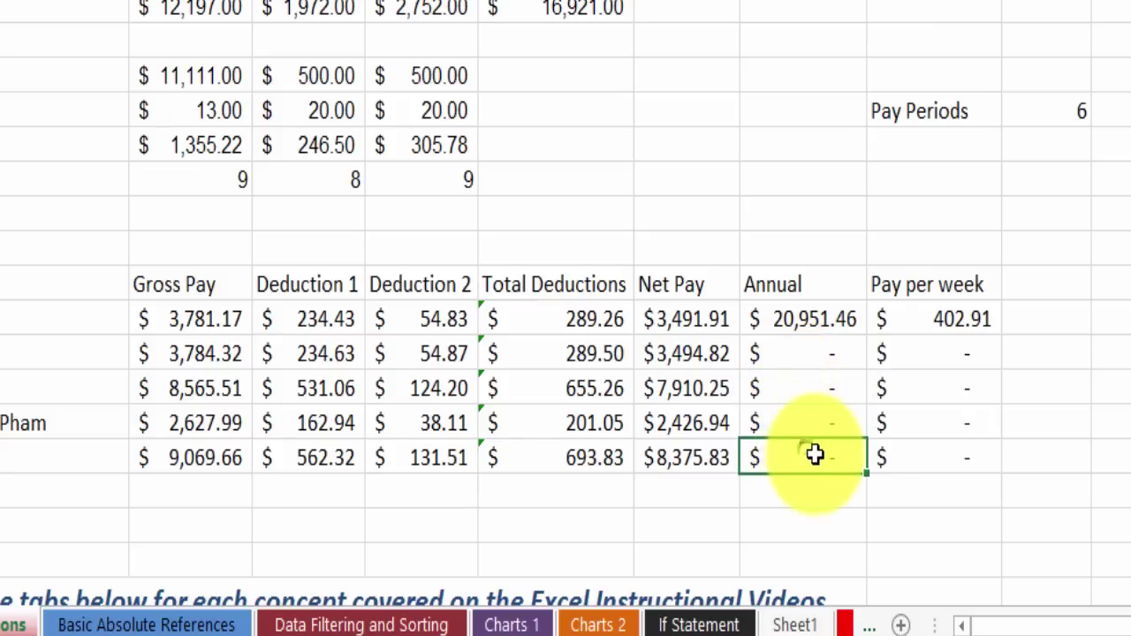
# Compare the relative references in the Annual formulas of H23, H24 and H25, leaving all three formulas as they are.
pyautogui.click(810, 356)
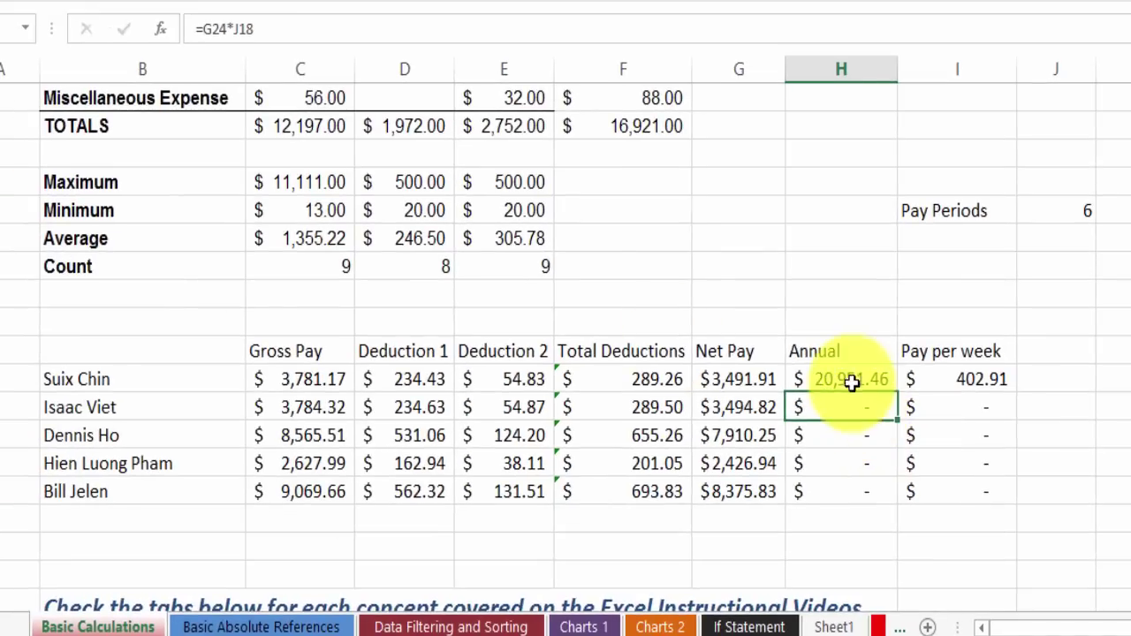
pyautogui.click(851, 381)
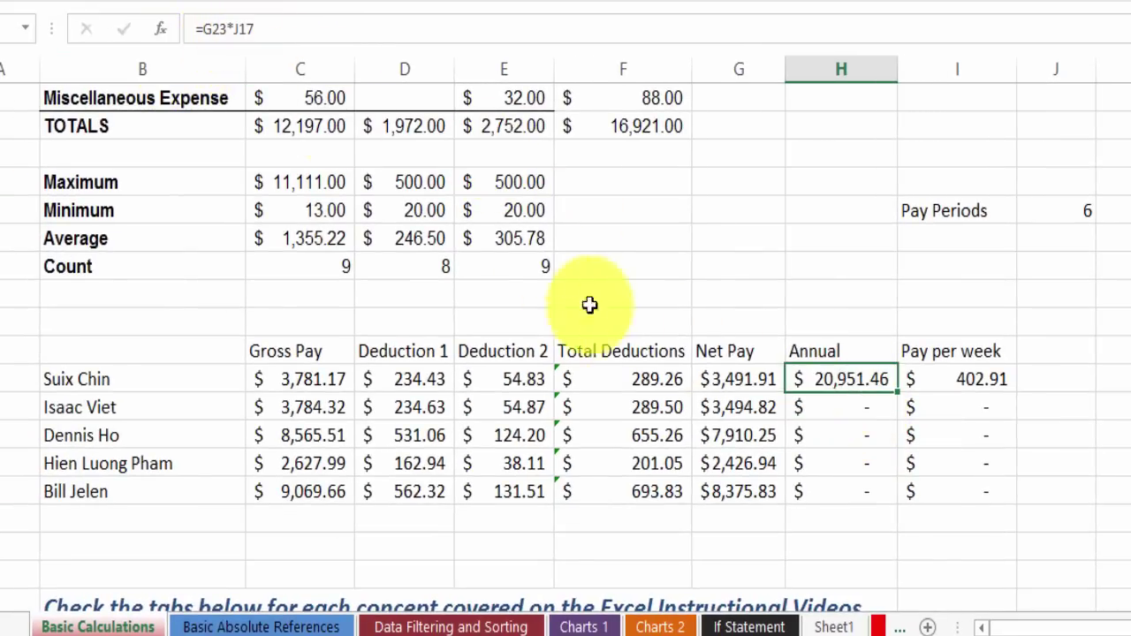
pyautogui.click(846, 409)
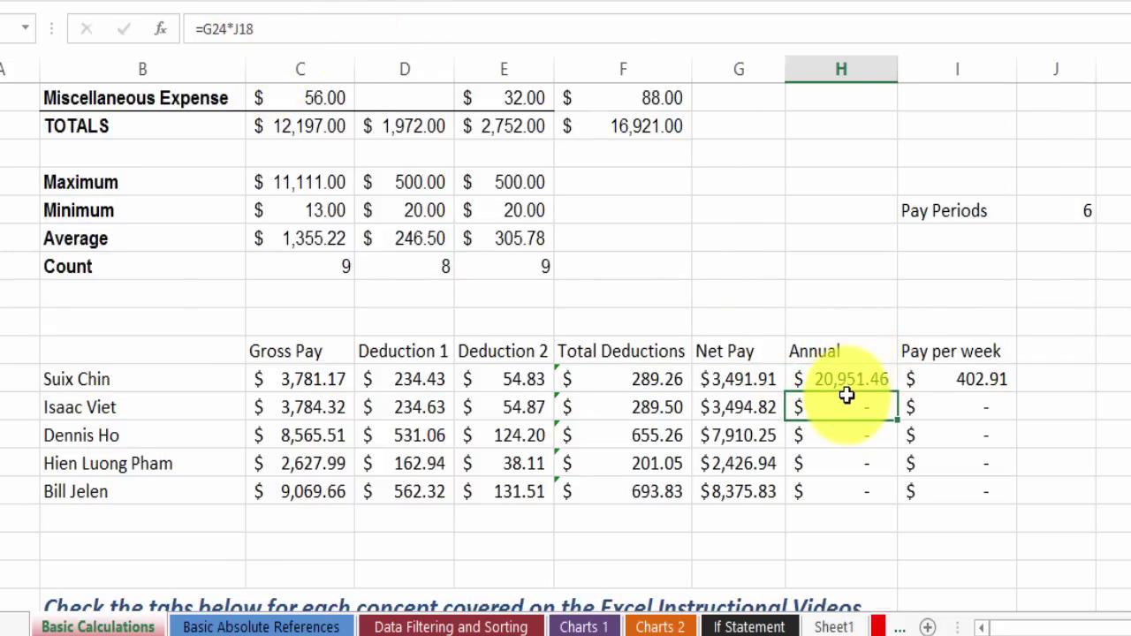
pyautogui.click(244, 30)
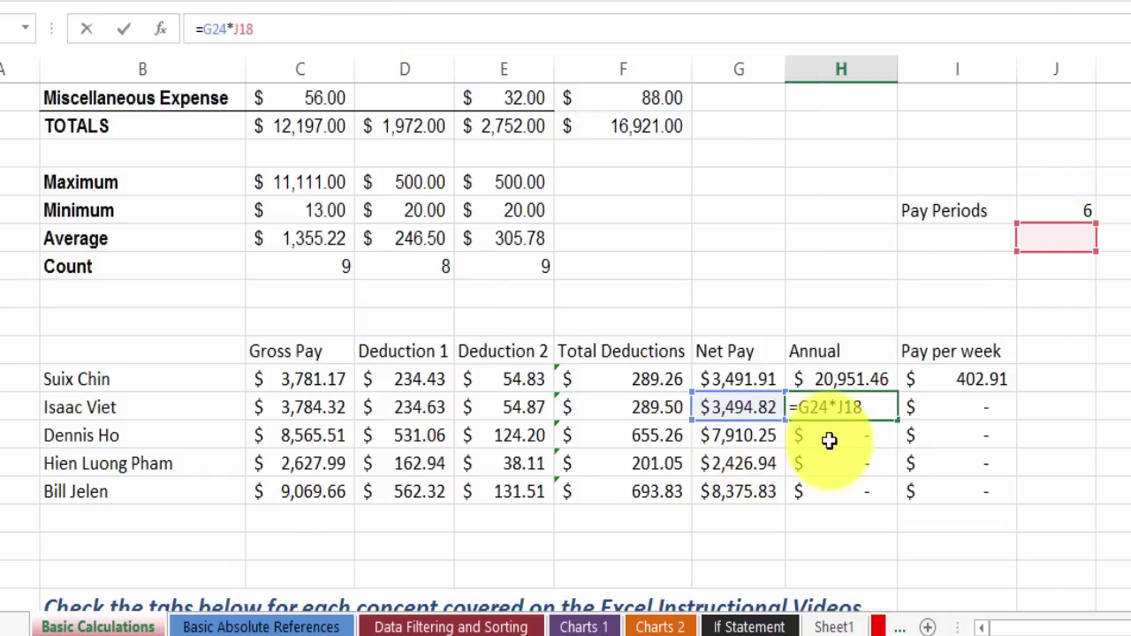
pyautogui.press('Return')
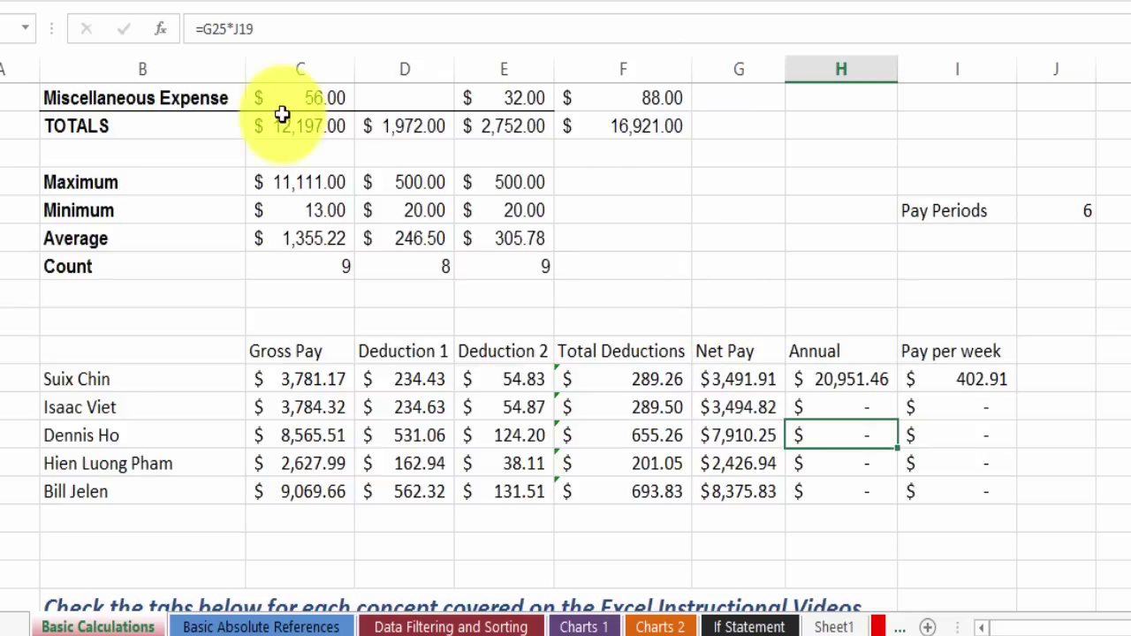
pyautogui.click(253, 29)
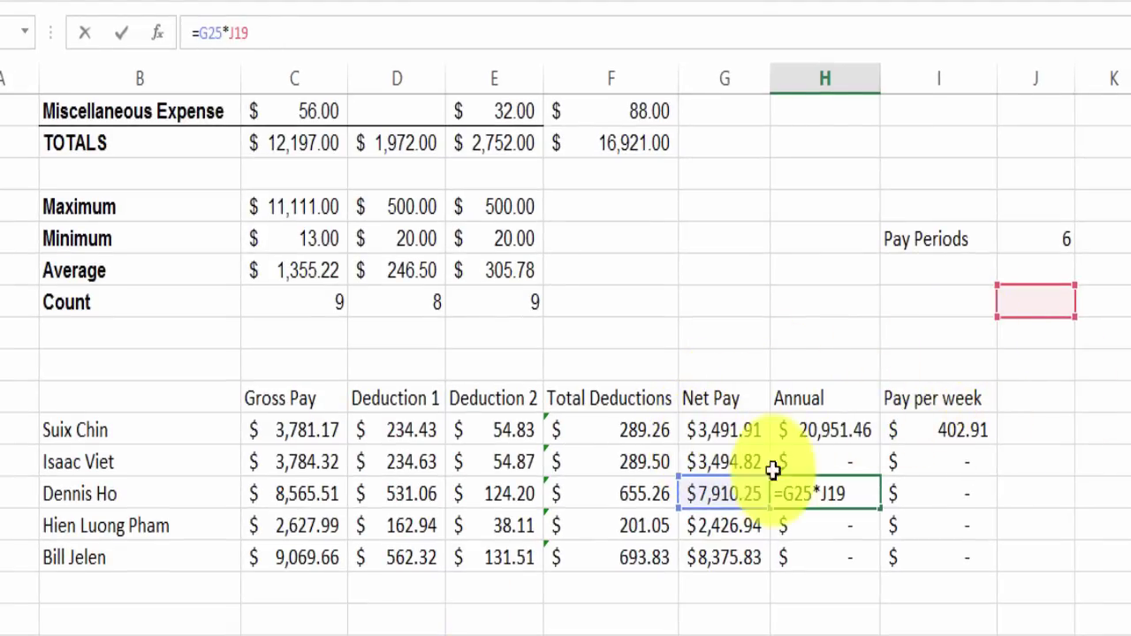
pyautogui.click(861, 427)
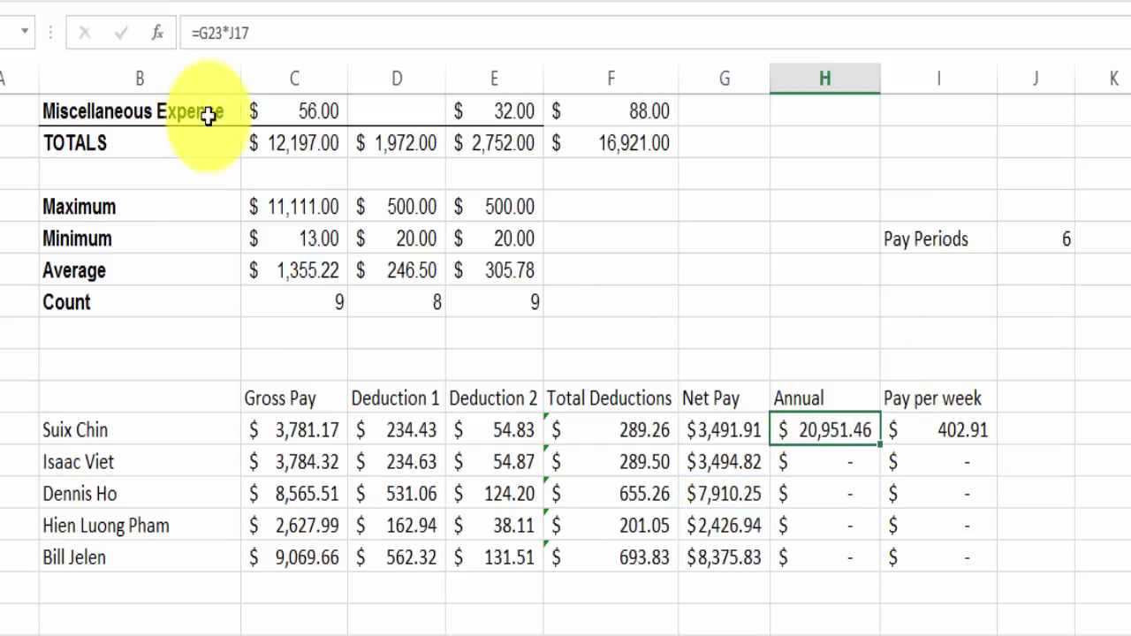
pyautogui.click(220, 26)
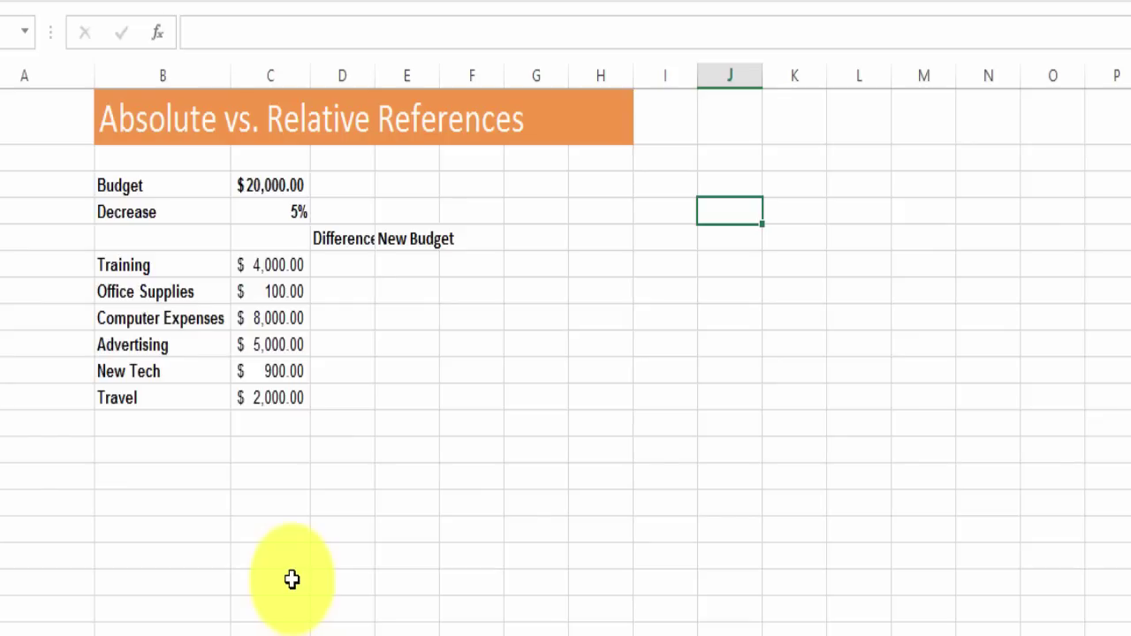
# Label J5 through J7 with the text Relative references, Absolute references and Mixed references.
pyautogui.click(730, 238)
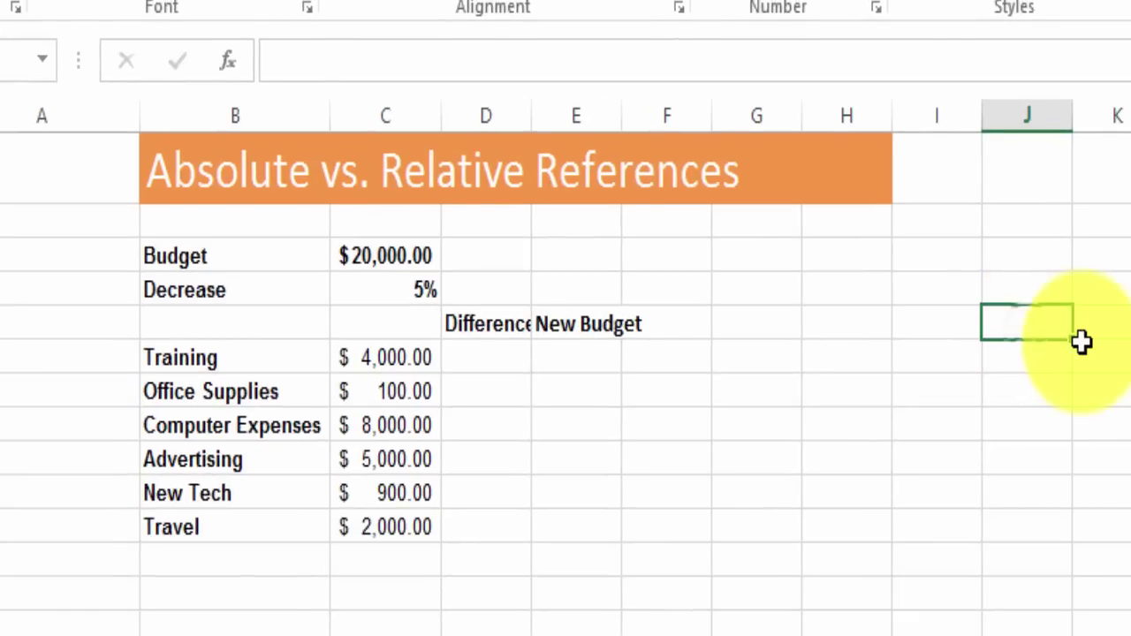
pyautogui.write('Relative references')
pyautogui.press('Return')
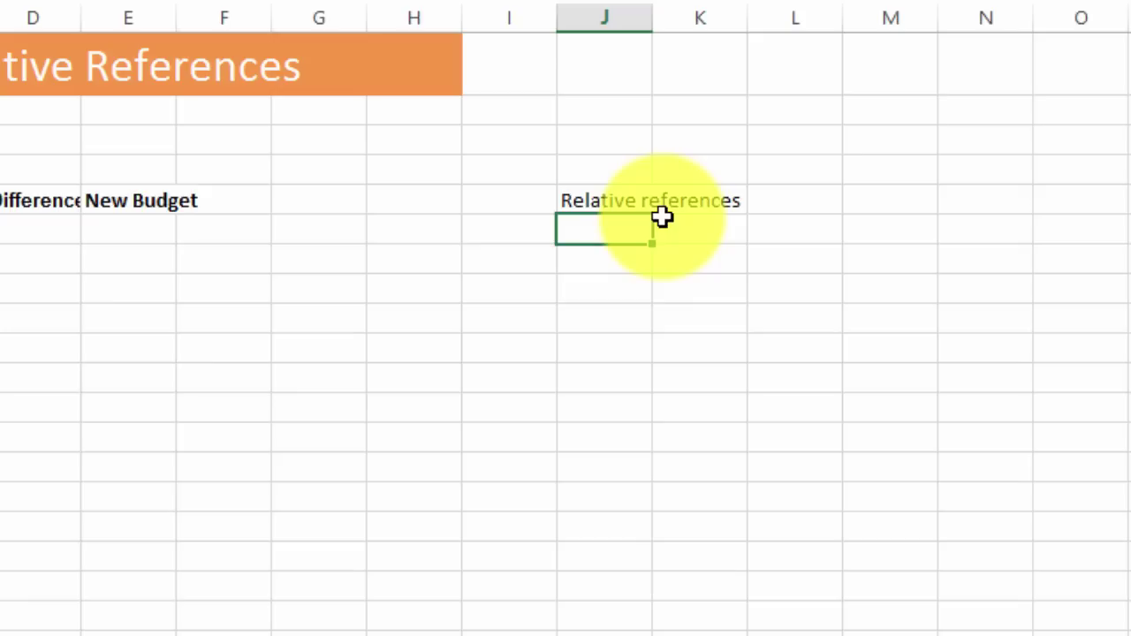
pyautogui.write('Absolute references')
pyautogui.press('Return')
pyautogui.write('Mixed ')
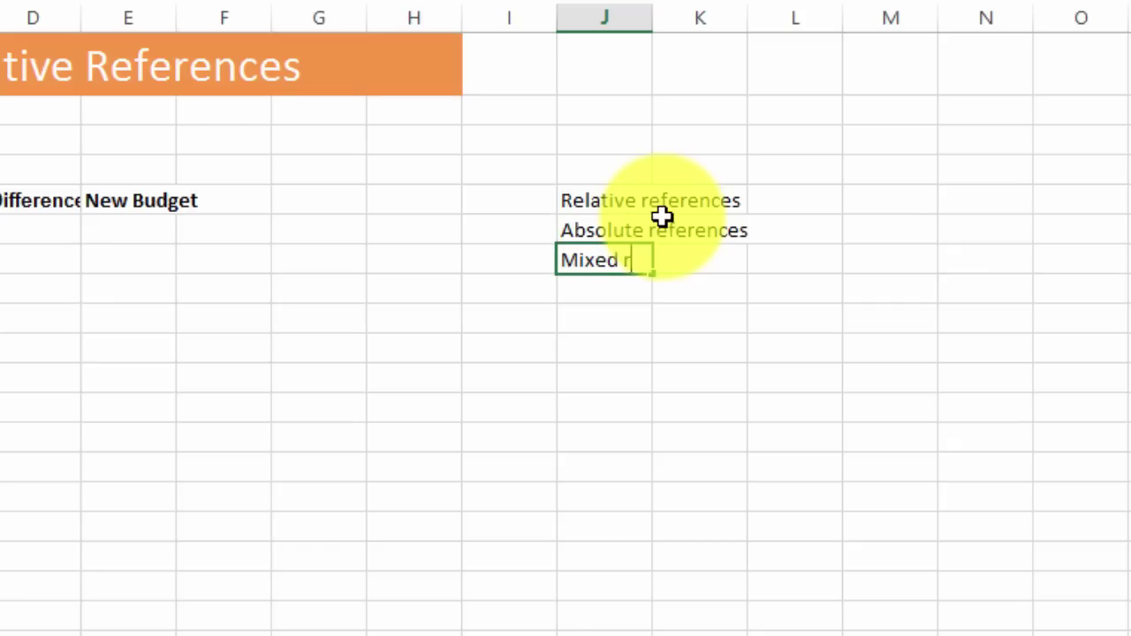
pyautogui.write('references')
pyautogui.press('Return')
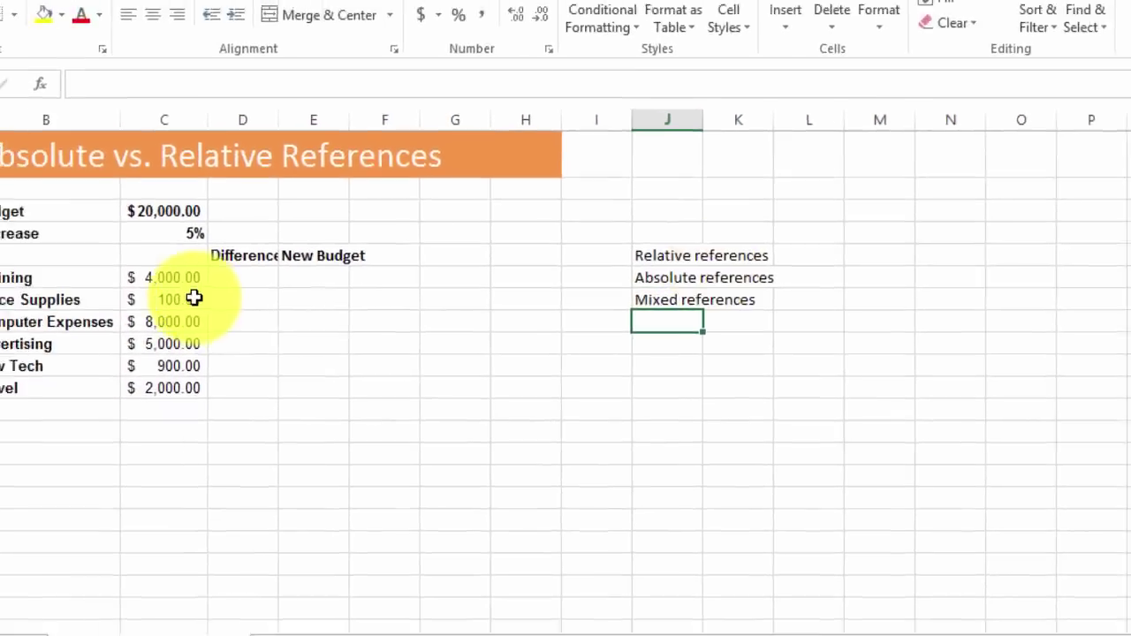
# Enter the relative reference formula =C4 in I5 beside the Relative references label and check which cell it refers to.
pyautogui.click(167, 230)
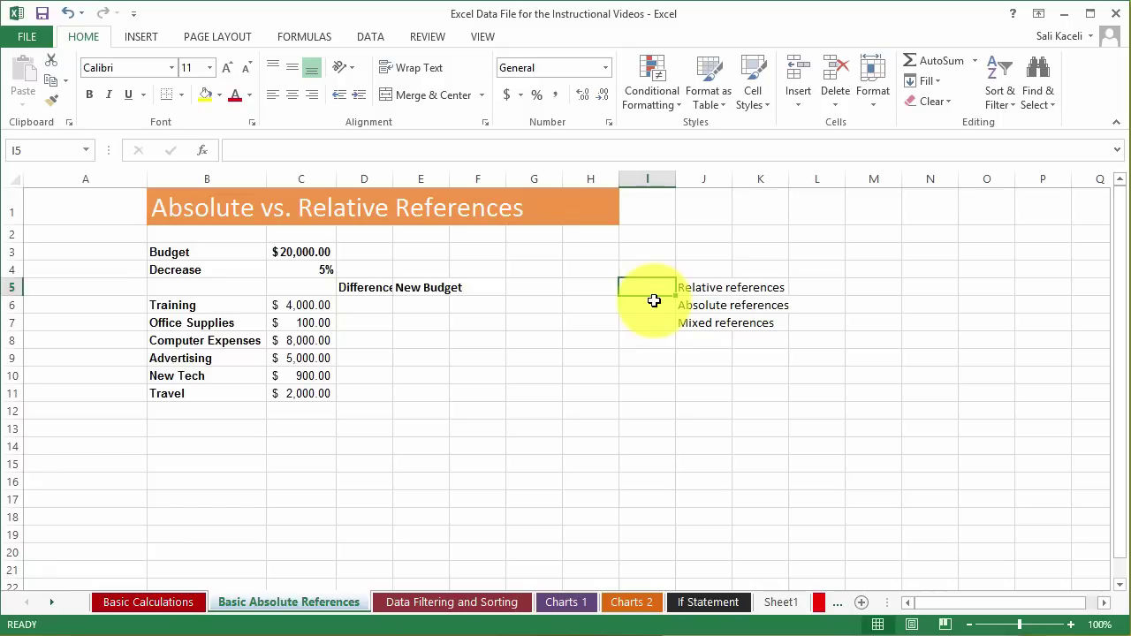
pyautogui.write('=')
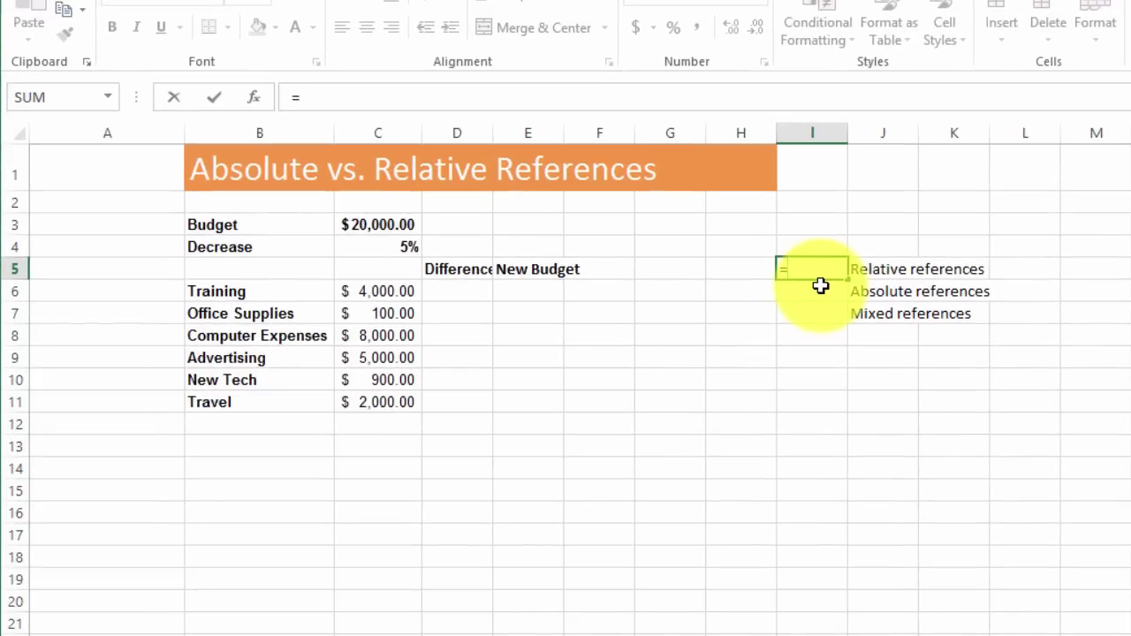
pyautogui.click(369, 251)
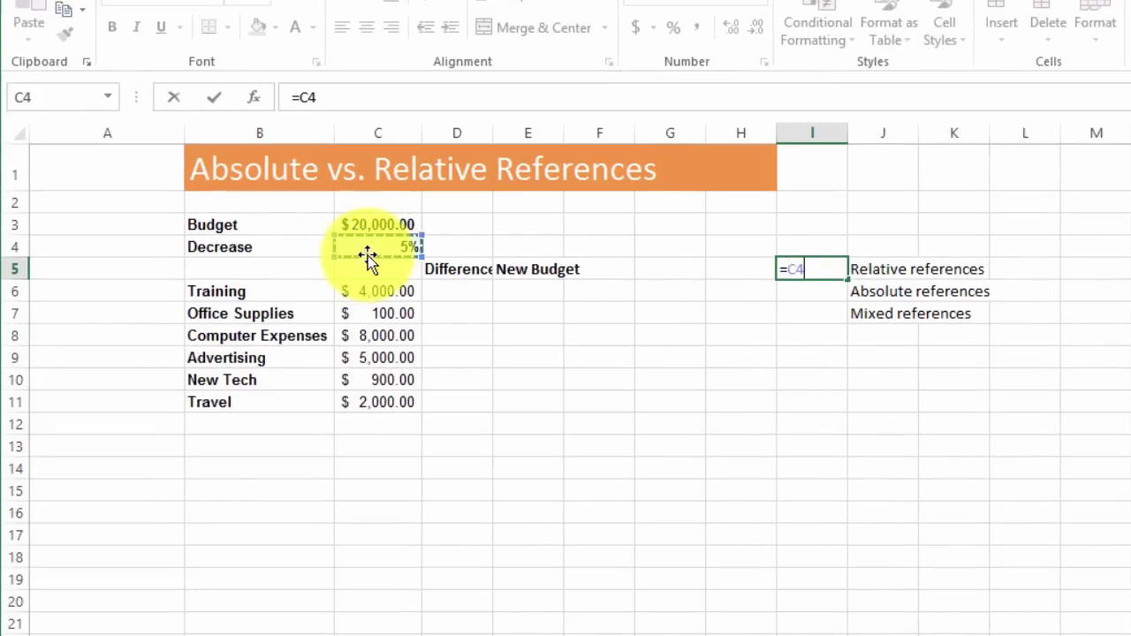
pyautogui.press('Return')
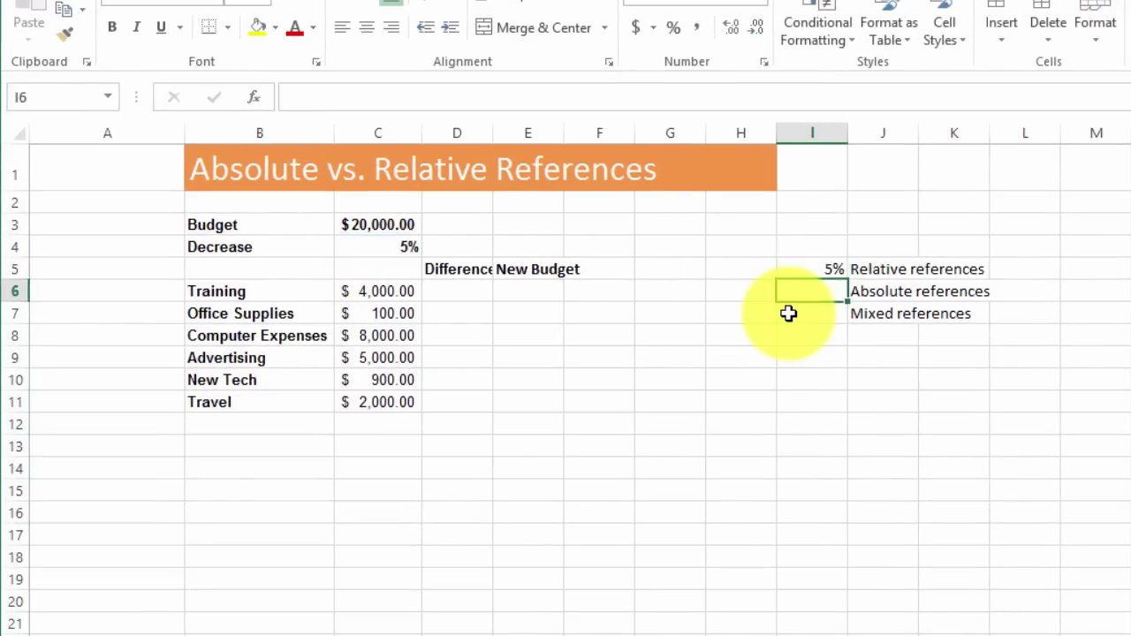
pyautogui.press('Up')
pyautogui.click(316, 91)
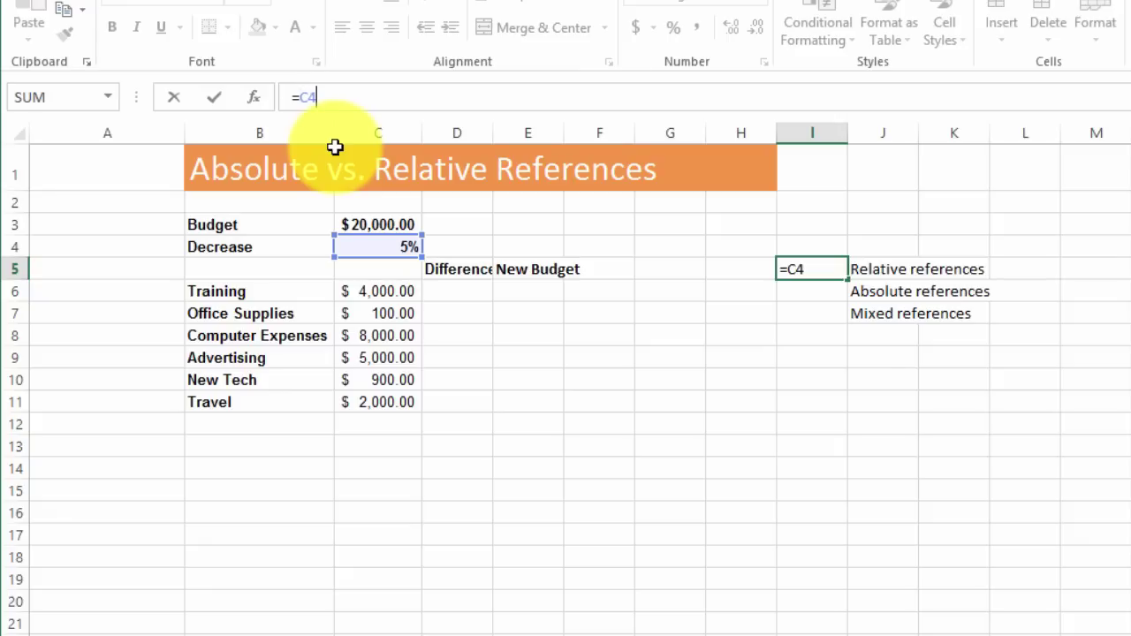
pyautogui.click(816, 295)
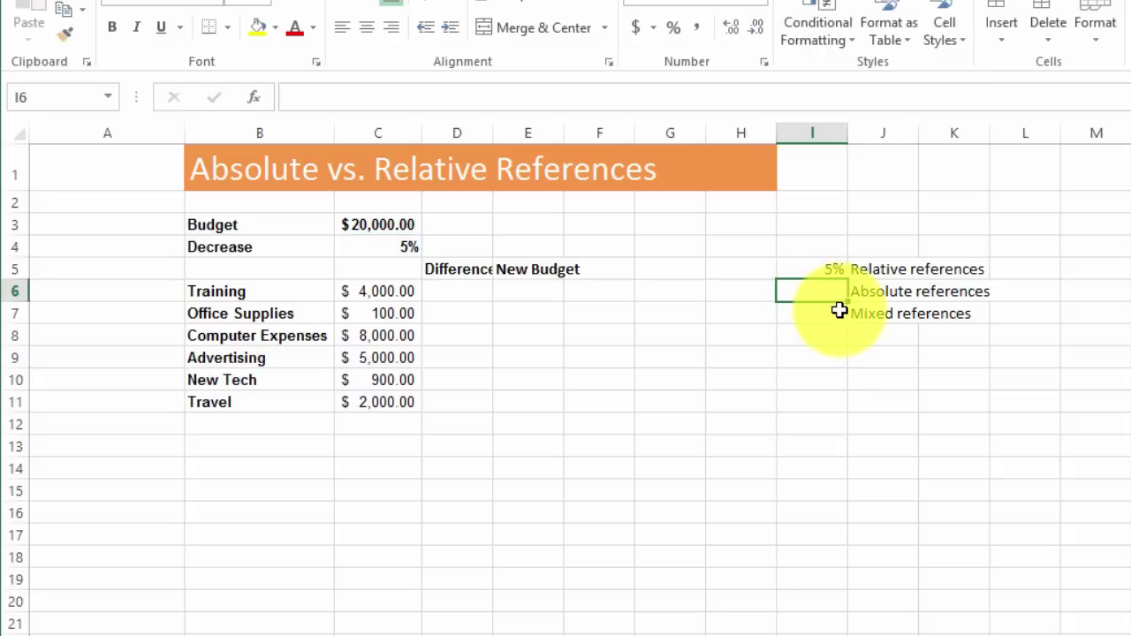
# Enter a formula in I6 pointing to the Decrease cell, adding dollar signs to make it the absolute reference =$C$4.
pyautogui.write('=')
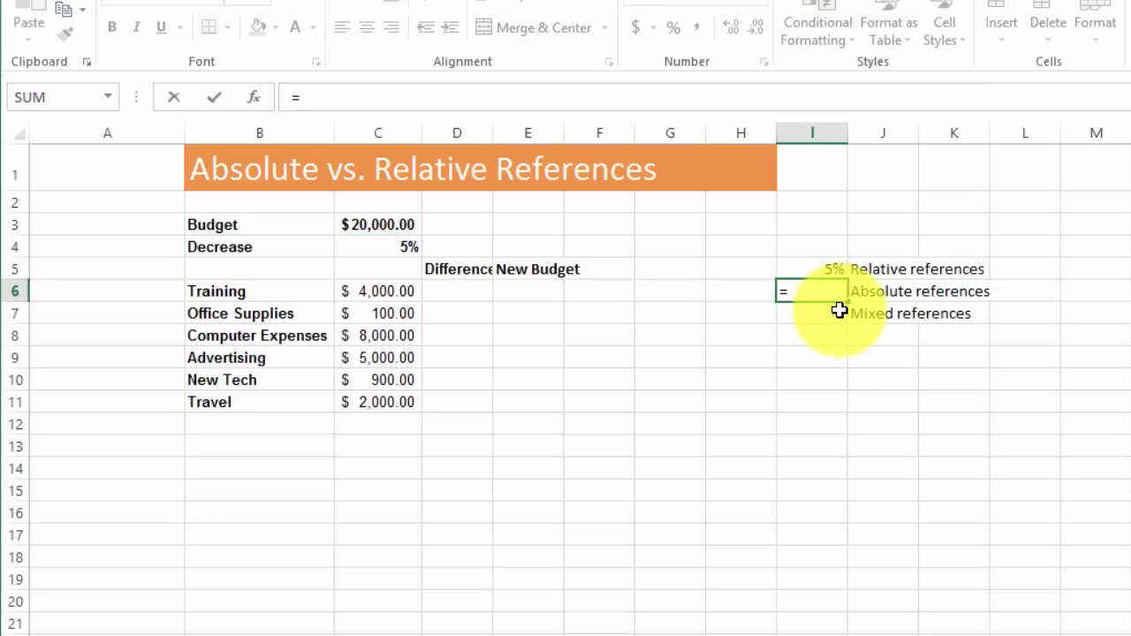
pyautogui.press('Left')
pyautogui.press('Left')
pyautogui.press('Left')
pyautogui.press('Left')
pyautogui.press('Left')
pyautogui.press('Left')
pyautogui.press('Up')
pyautogui.press('Up')
pyautogui.click(791, 290)
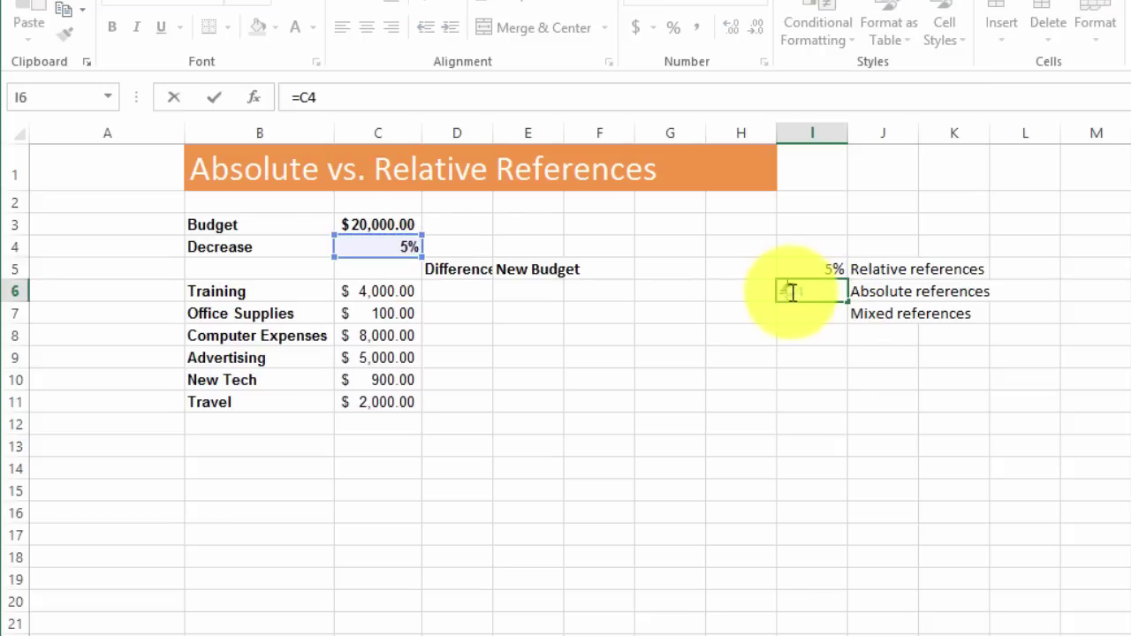
pyautogui.write('$C')
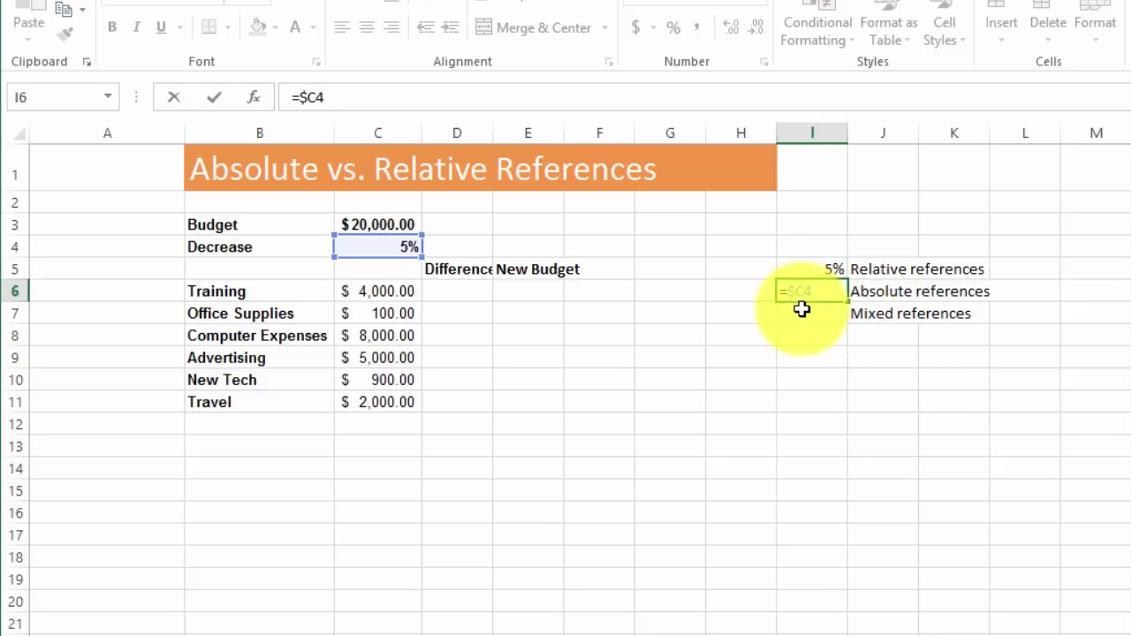
pyautogui.write('$')
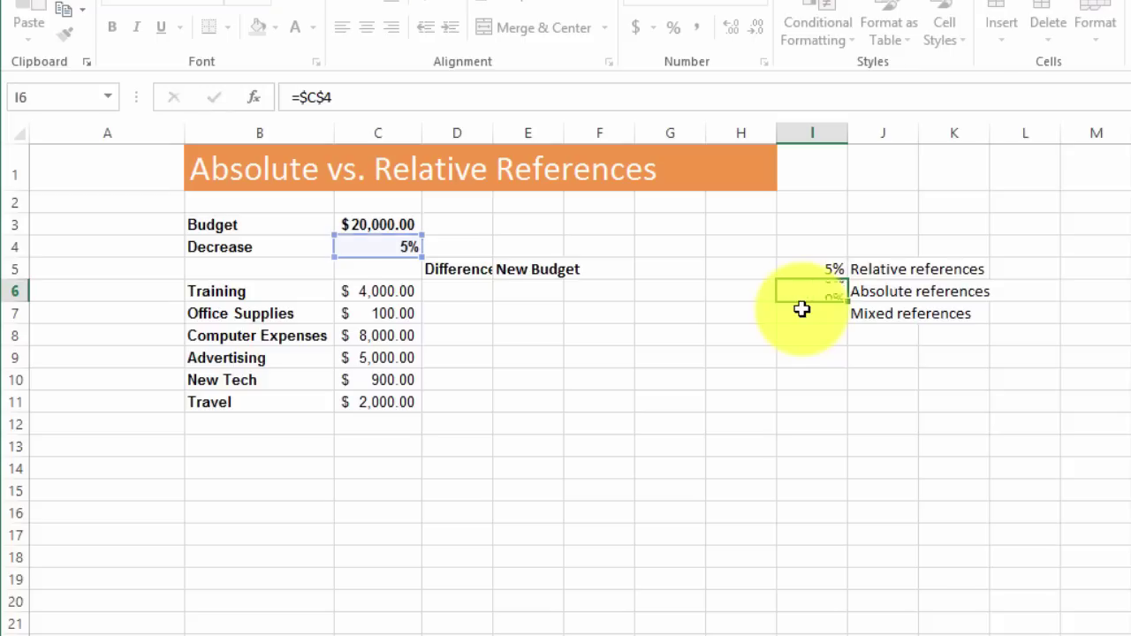
pyautogui.press('Return')
pyautogui.click(815, 294)
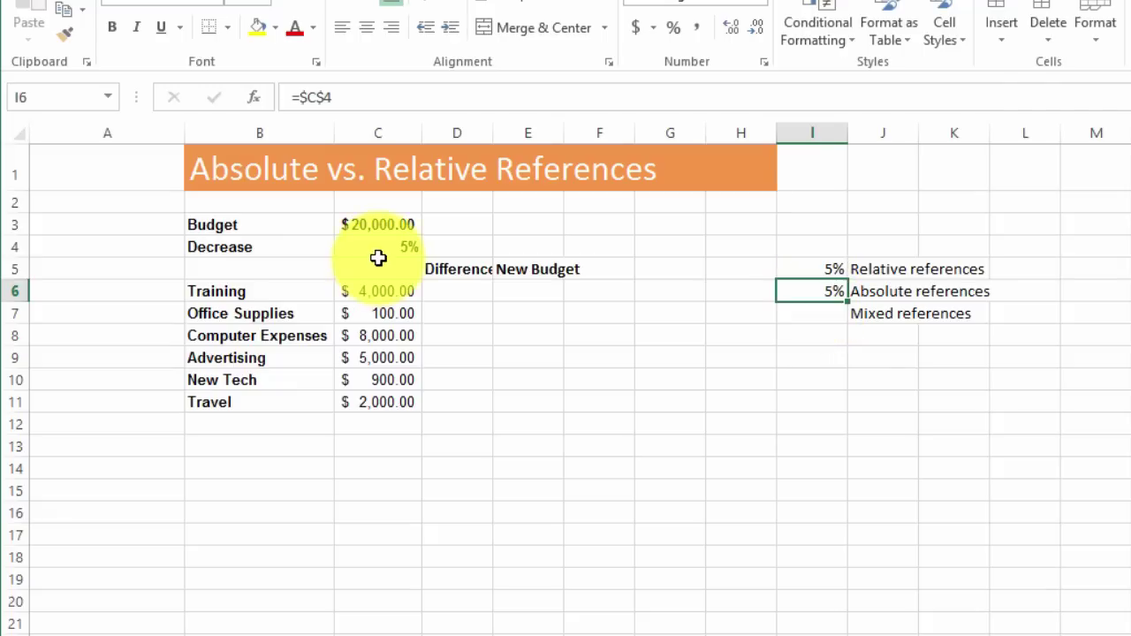
# Reopen the I6 formula and cycle its reference type through relative C4 back to absolute $C$4.
pyautogui.click(356, 108)
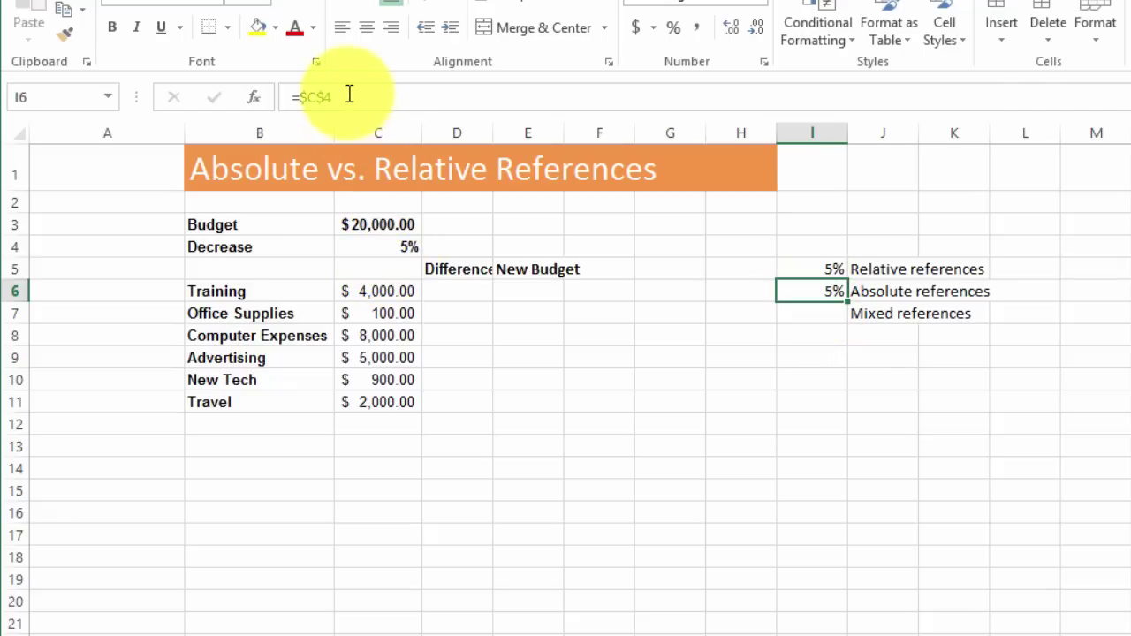
pyautogui.press('Escape')
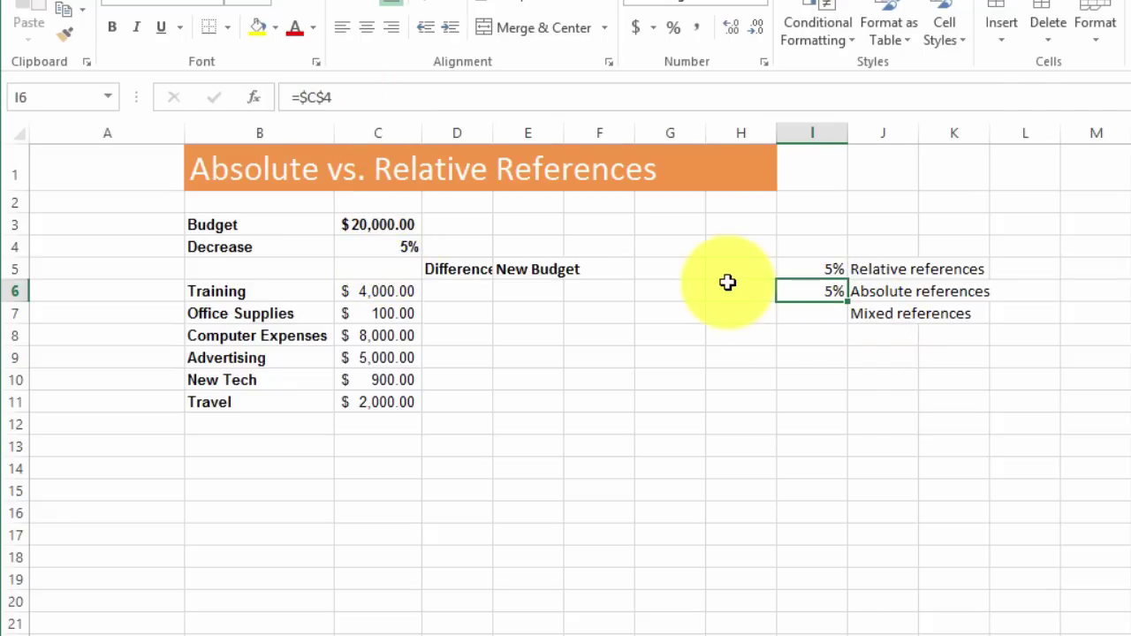
pyautogui.click(357, 97)
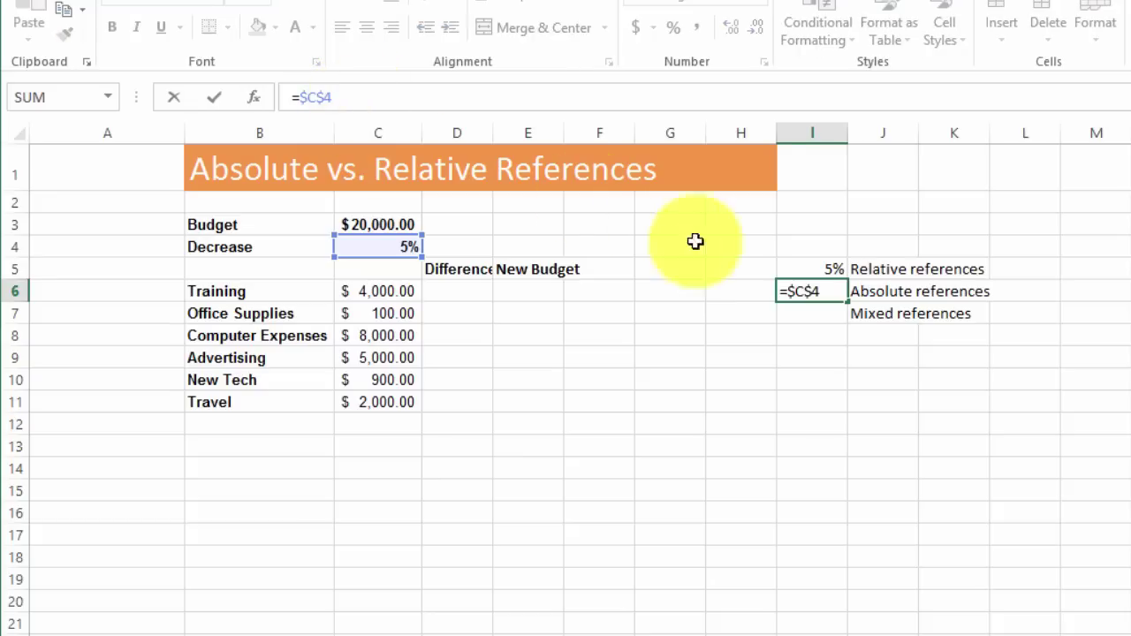
pyautogui.doubleClick(804, 291)
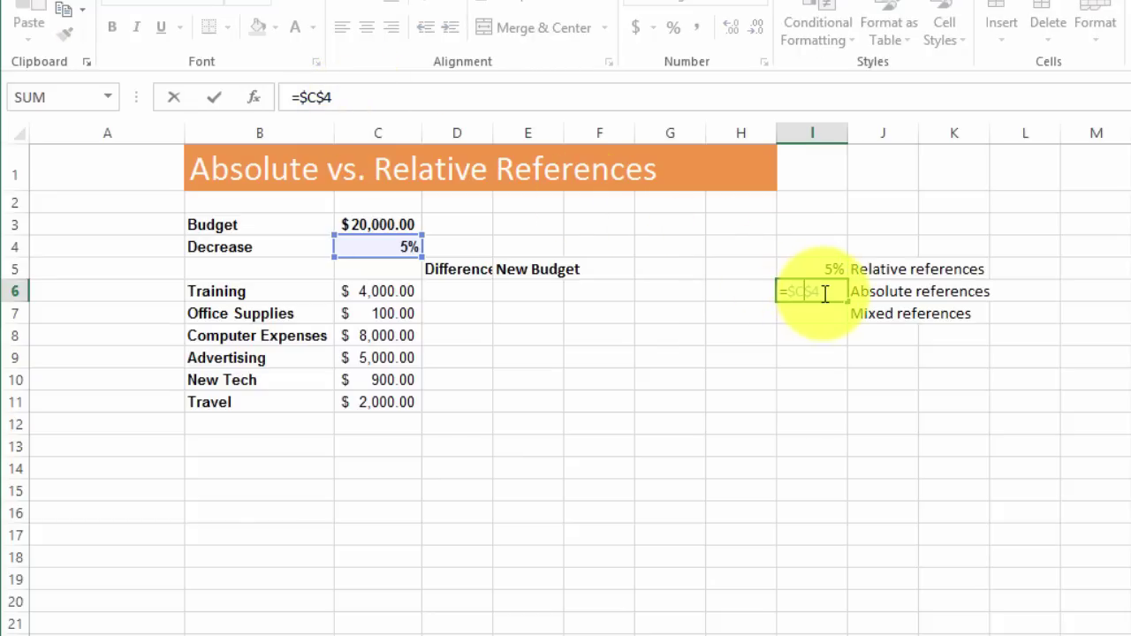
pyautogui.press('F4')
pyautogui.press('F4')
pyautogui.press('F4')
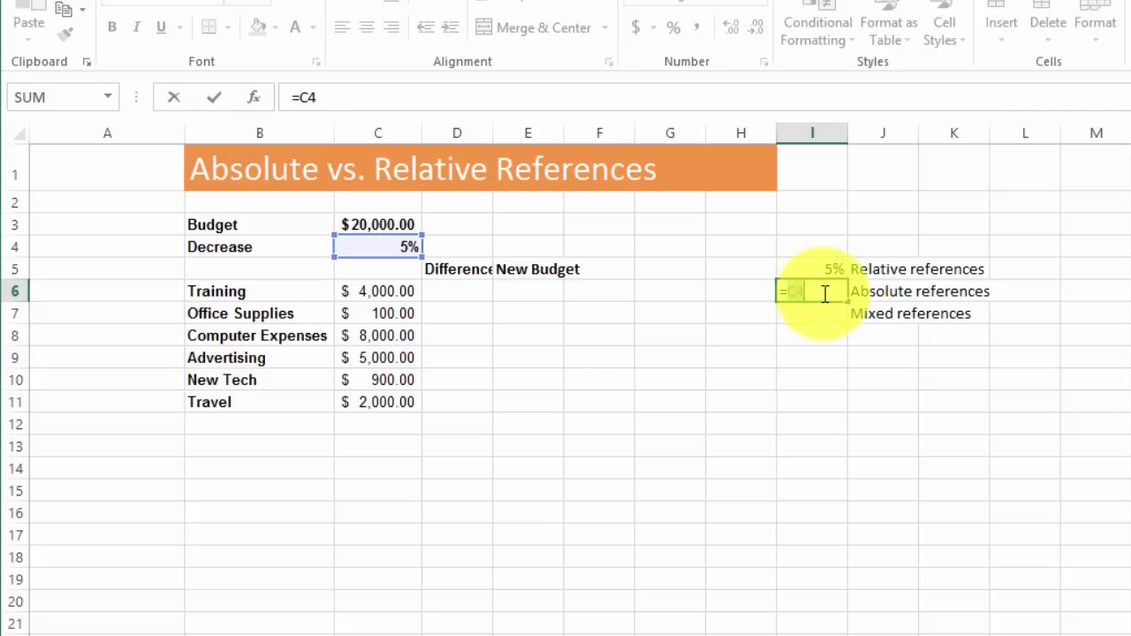
pyautogui.press('F4')
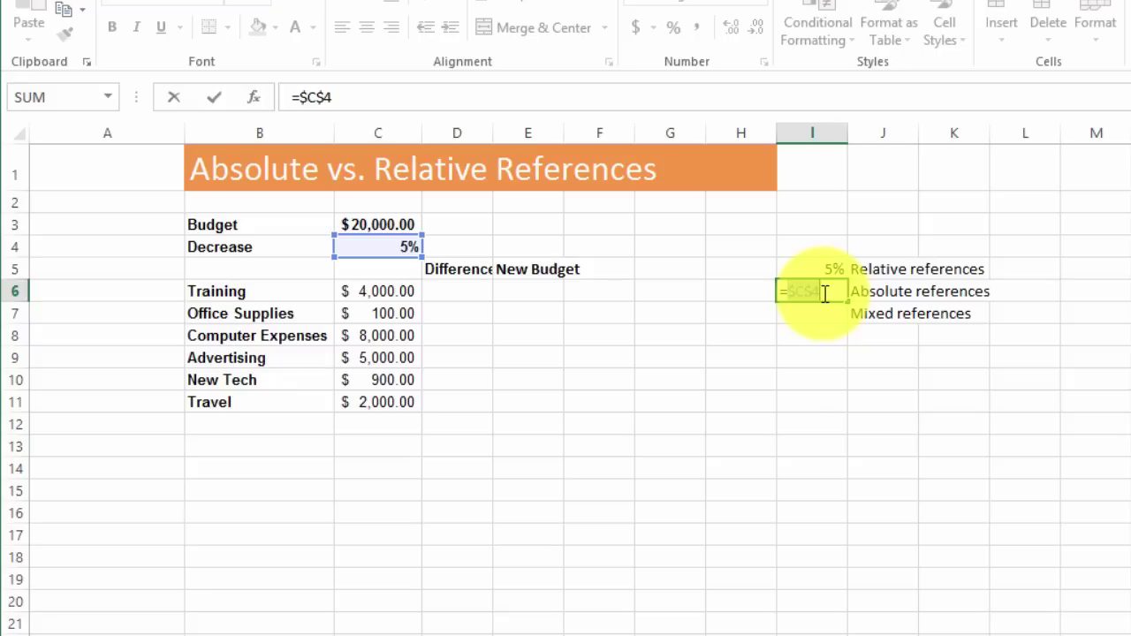
# Try the mixed forms C$4 and $C4 in the I6 formula, and restore the dollar sign before the row number.
pyautogui.press('F4')
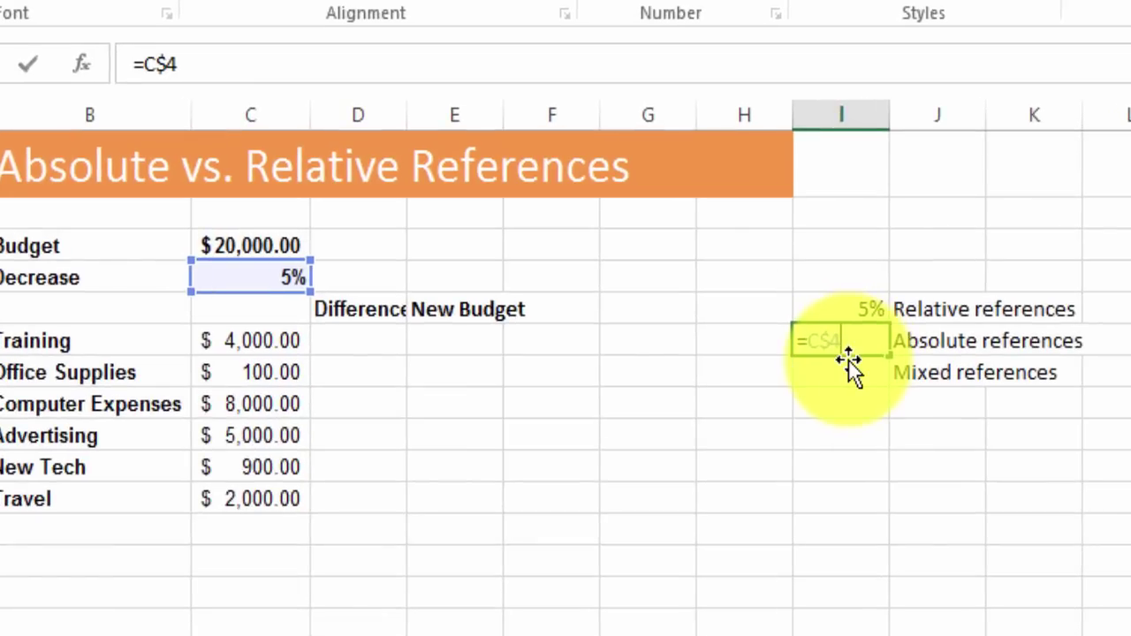
pyautogui.press('F4')
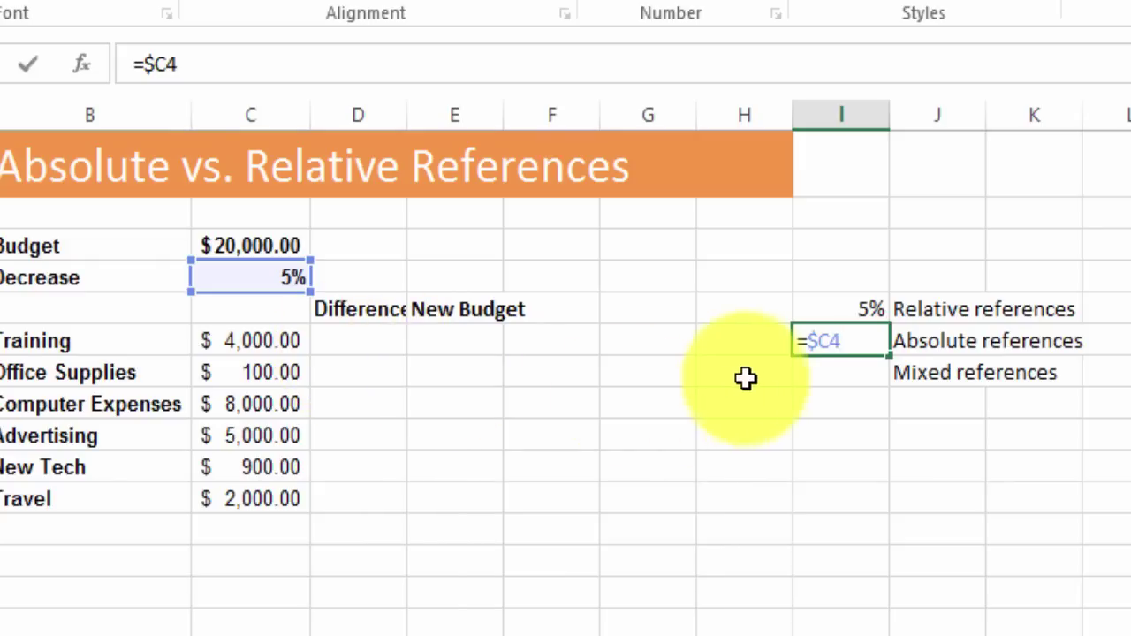
pyautogui.press('Left')
pyautogui.write('$')
pyautogui.press('Return')
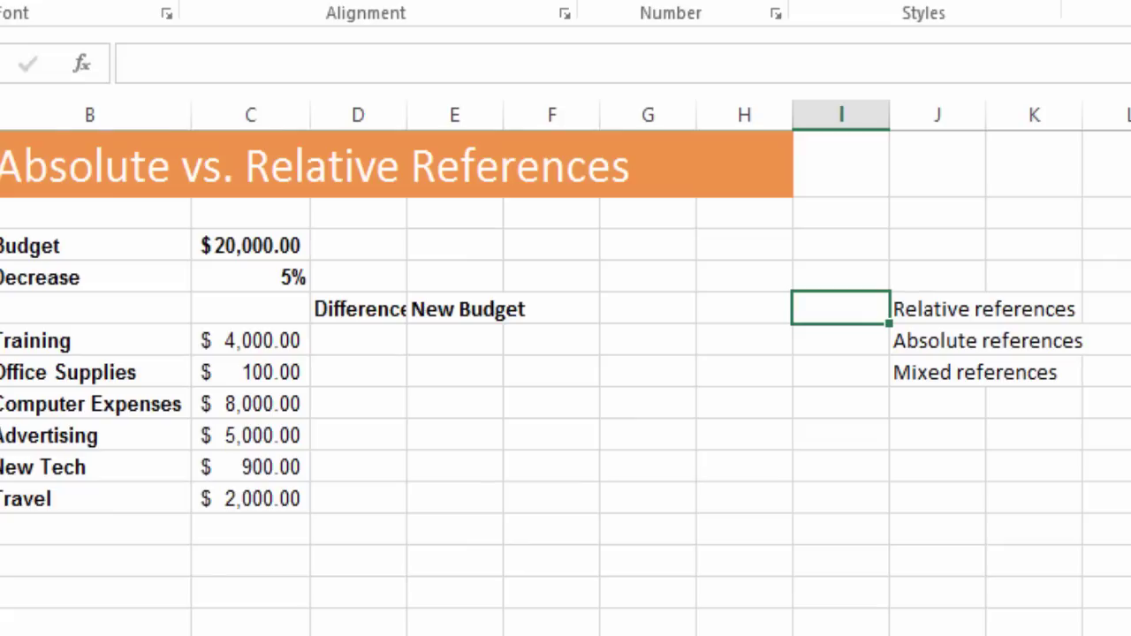
# Enter the text examples c4 in I5, $c$4 in I6 and "$c4 or c$4" in I7, and widen column I to fit.
pyautogui.write('c4')
pyautogui.press('Return')
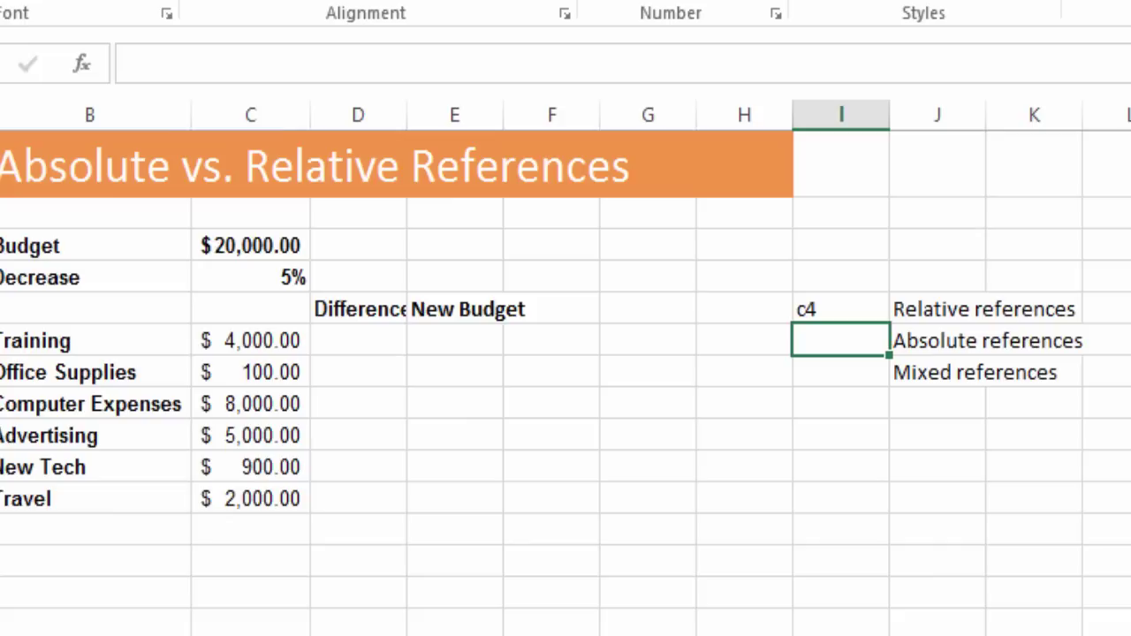
pyautogui.write('$c')
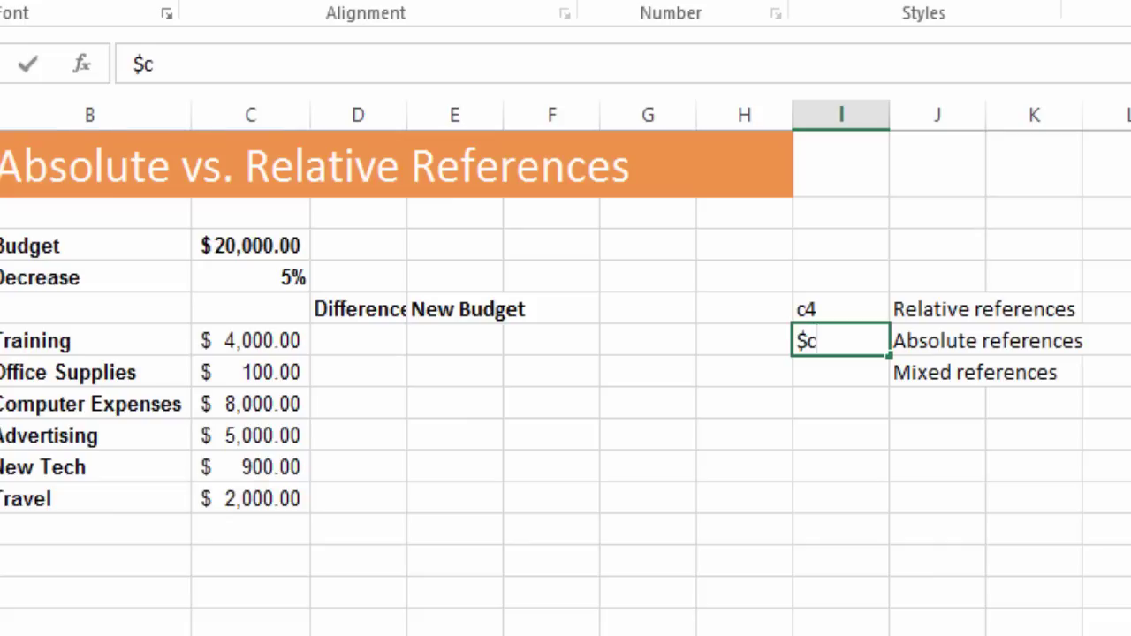
pyautogui.write('$4')
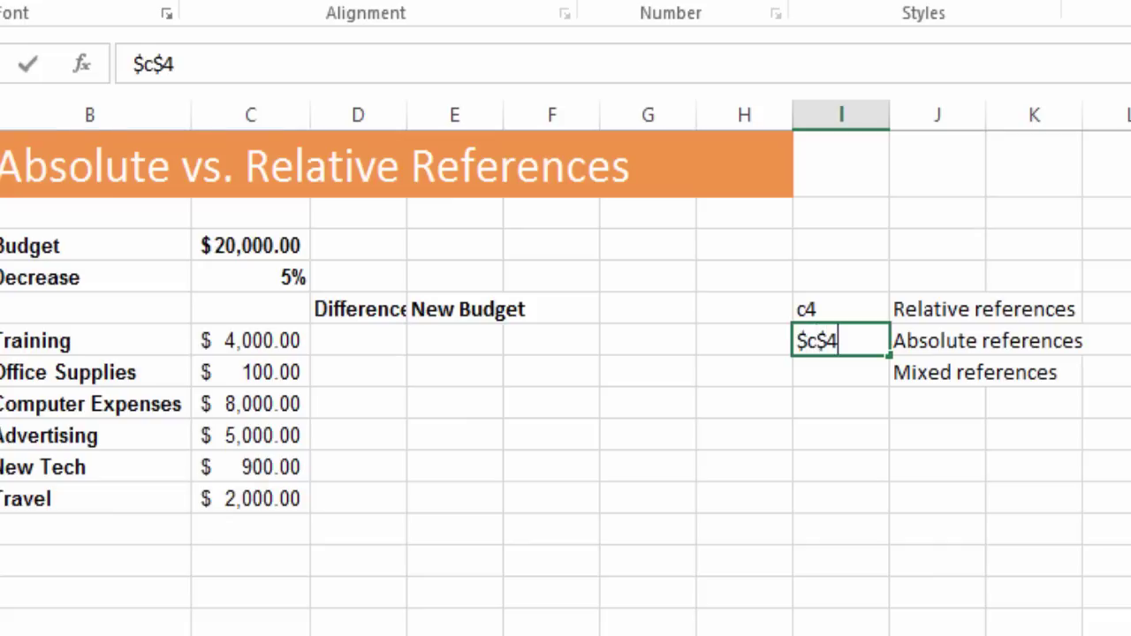
pyautogui.press('Return')
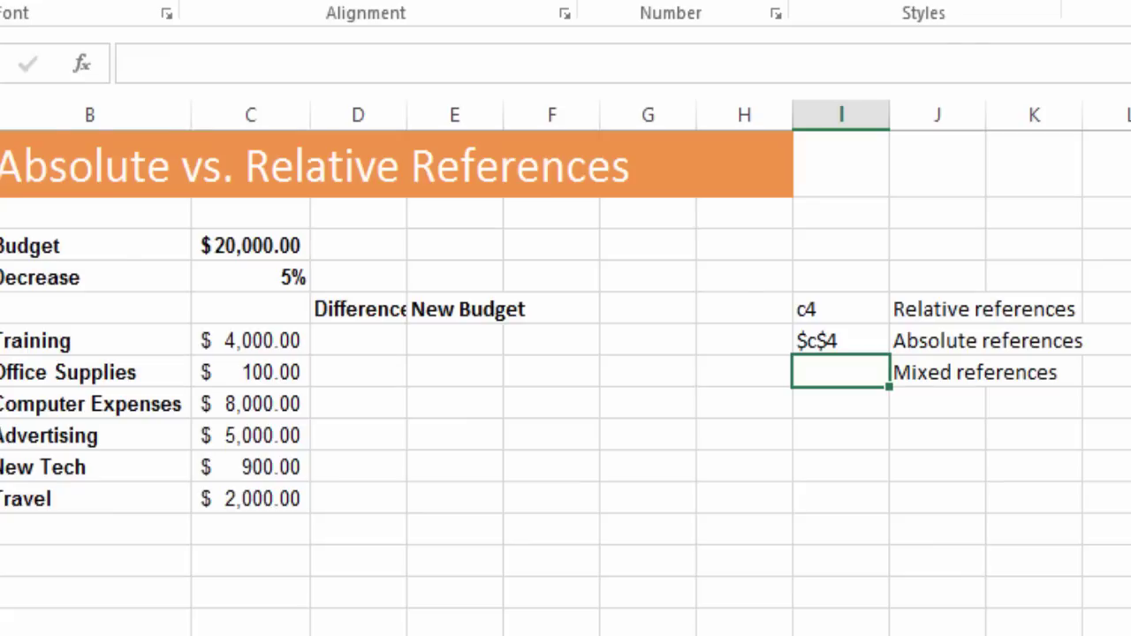
pyautogui.write('$c')
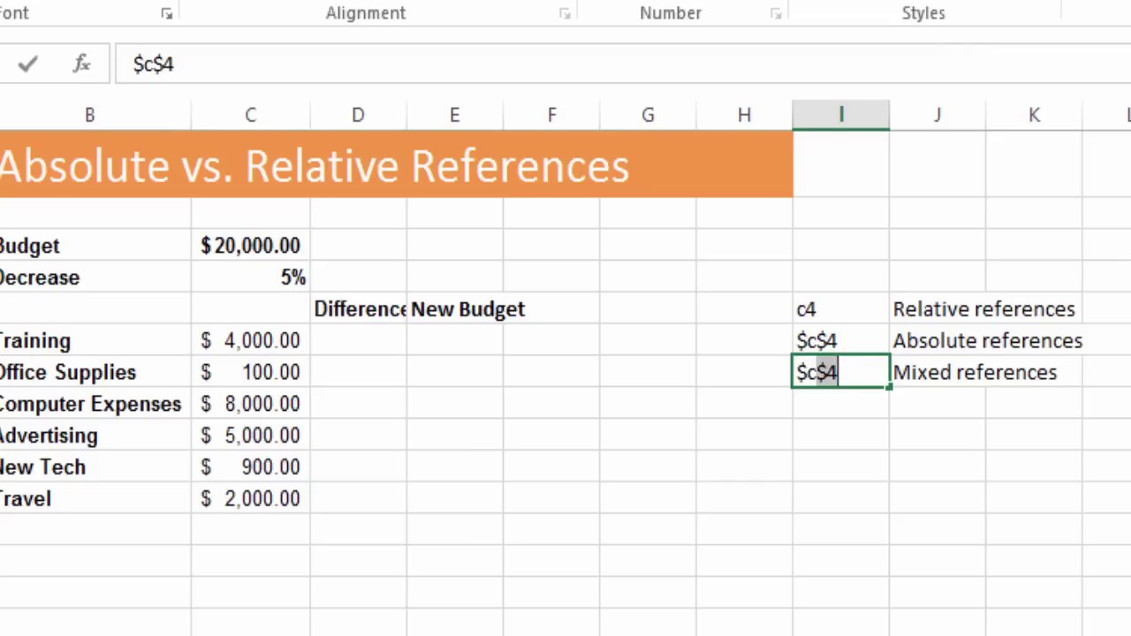
pyautogui.write('4 or')
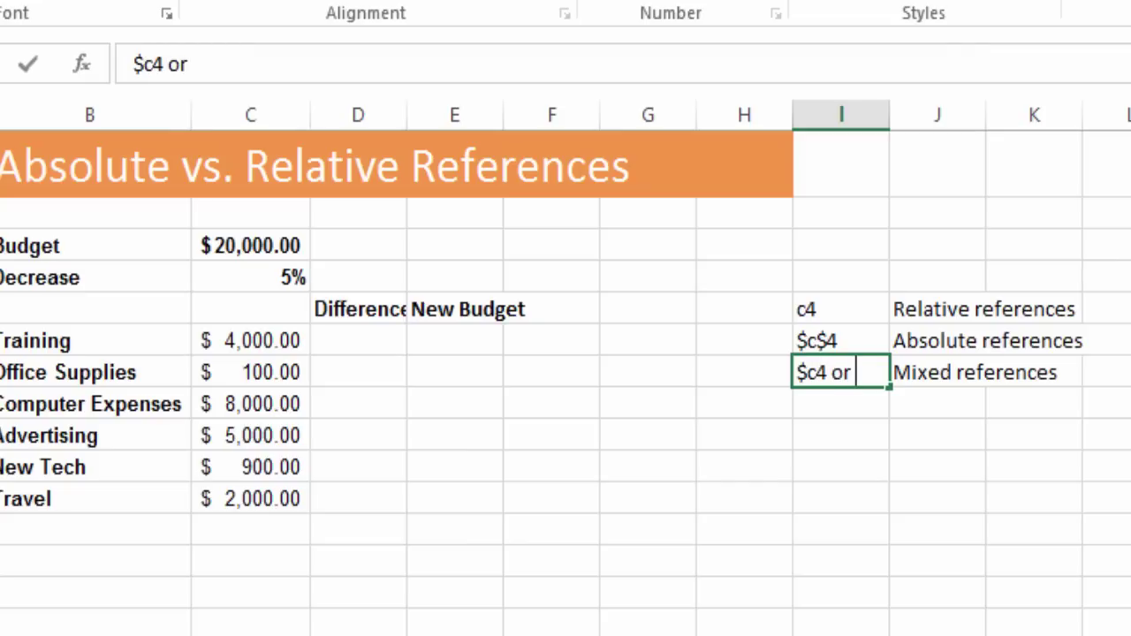
pyautogui.write(' c$')
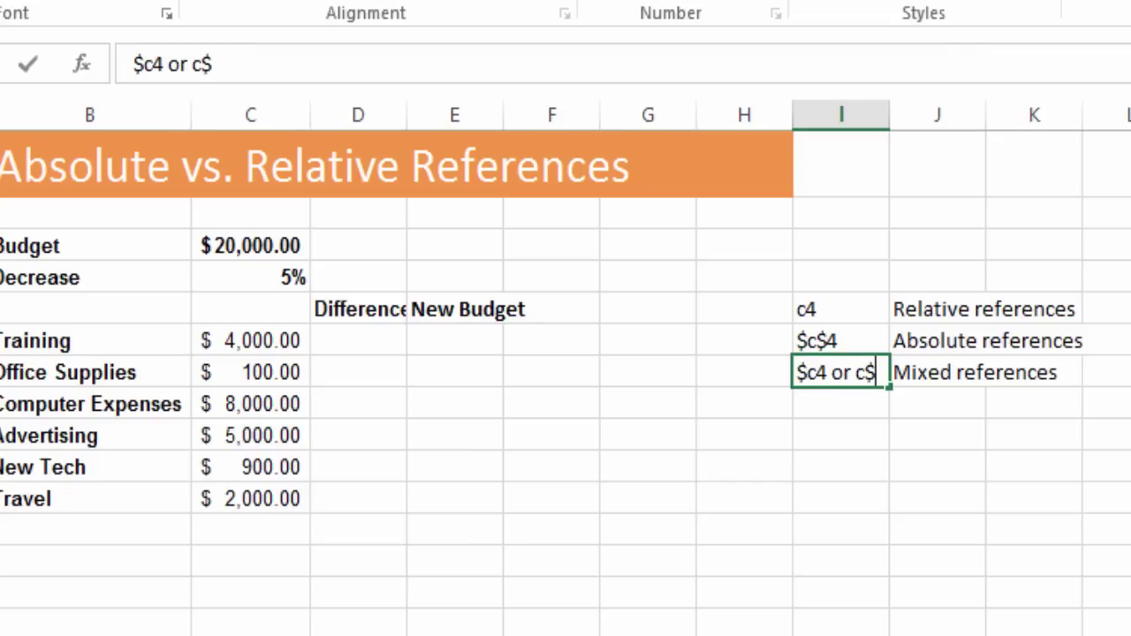
pyautogui.write('4')
pyautogui.press('Return')
pyautogui.moveTo(890, 115); pyautogui.dragTo(957, 123)
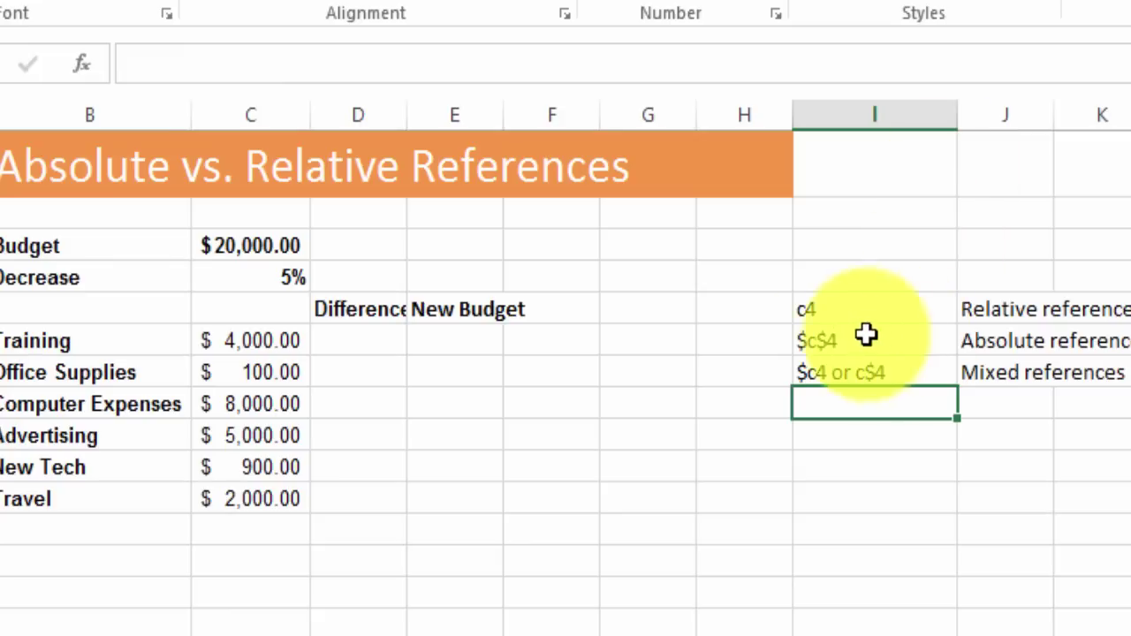
# Review the relative and absolute notation examples in I5 and I6, and select the Training row's Difference cell D6.
pyautogui.click(831, 310)
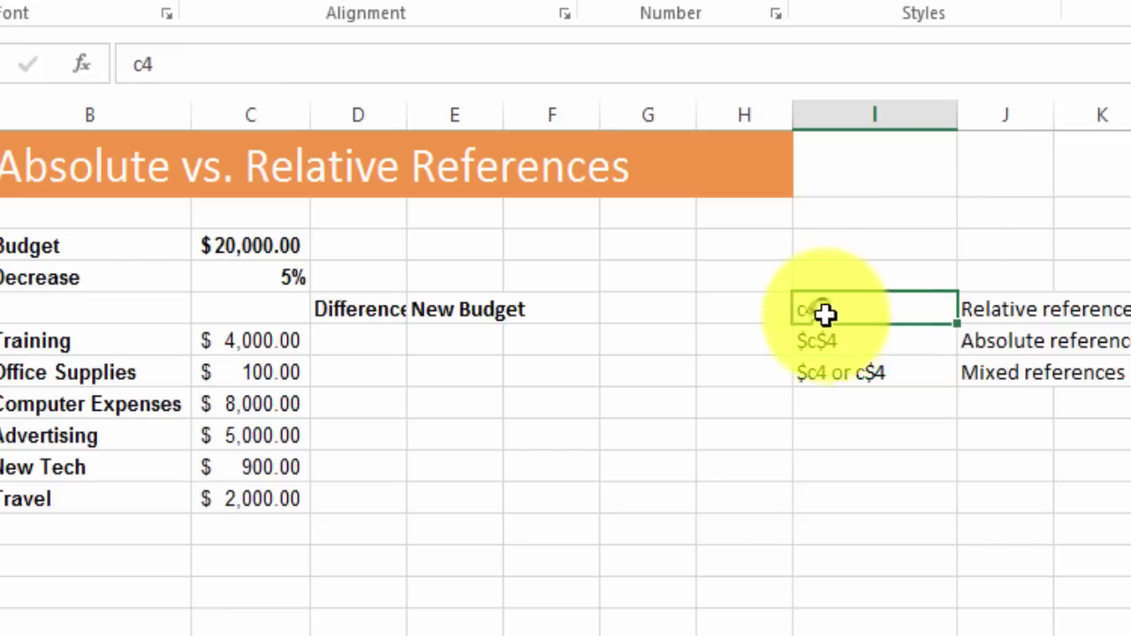
pyautogui.click(893, 348)
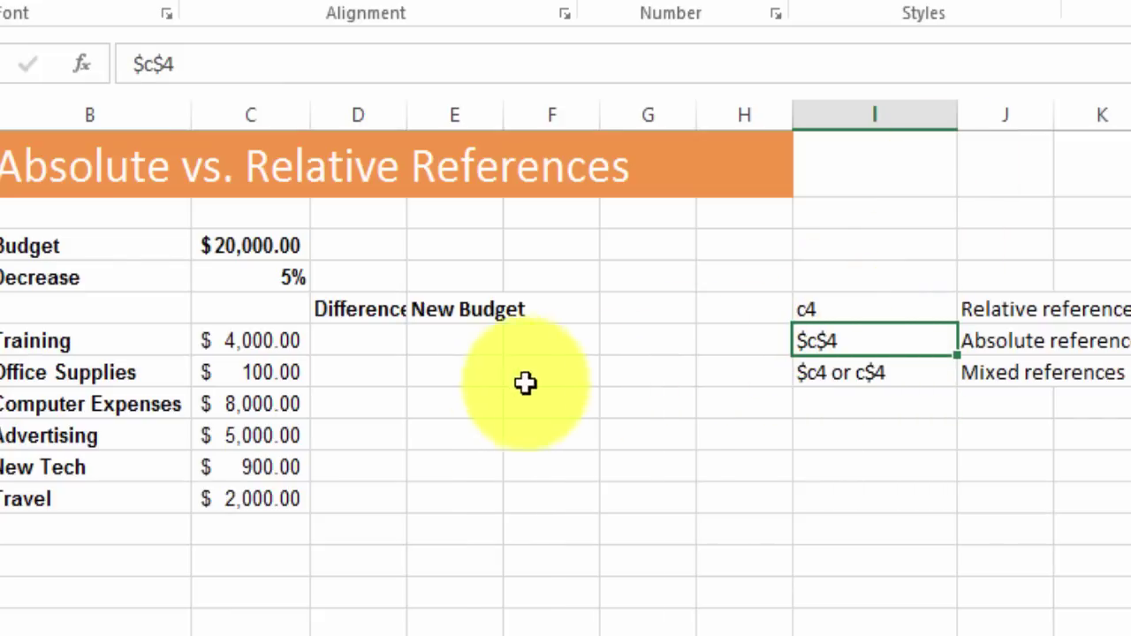
pyautogui.click(363, 349)
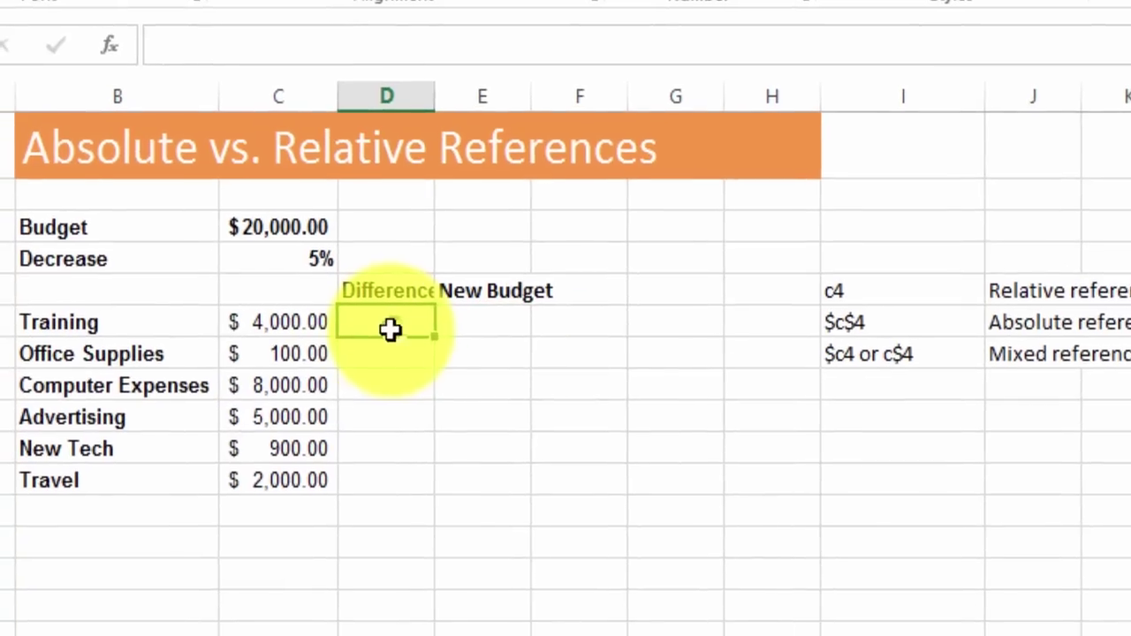
# Multiply the Training amount by the Decrease percentage in the Training row's Difference cell D6 with =C6*C4.
pyautogui.click(283, 228)
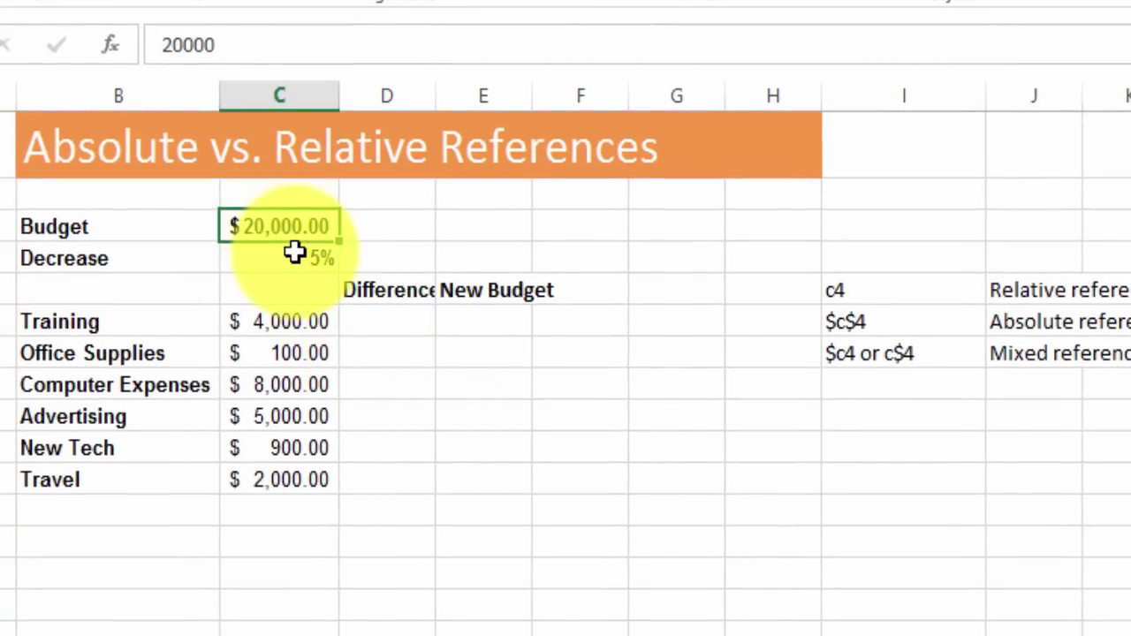
pyautogui.click(301, 258)
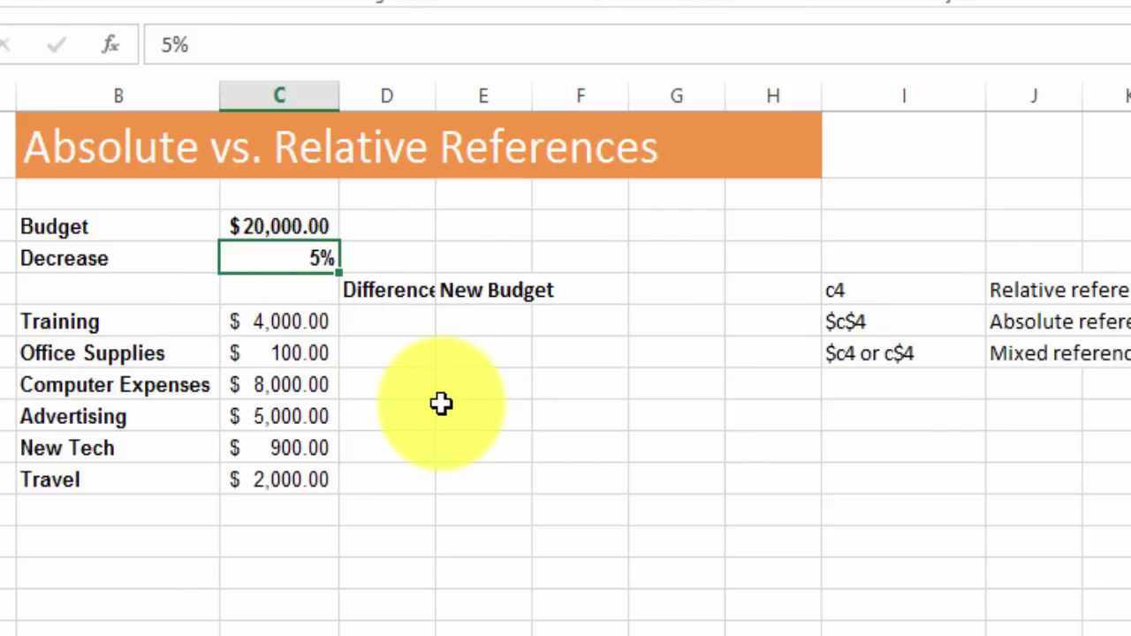
pyautogui.click(386, 327)
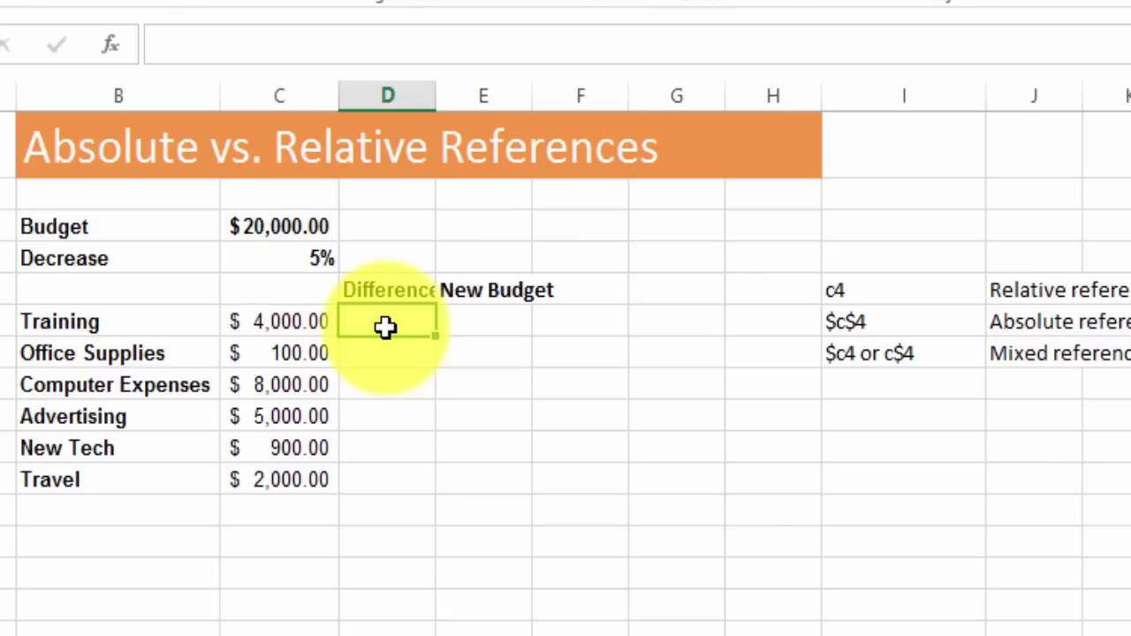
pyautogui.click(354, 369)
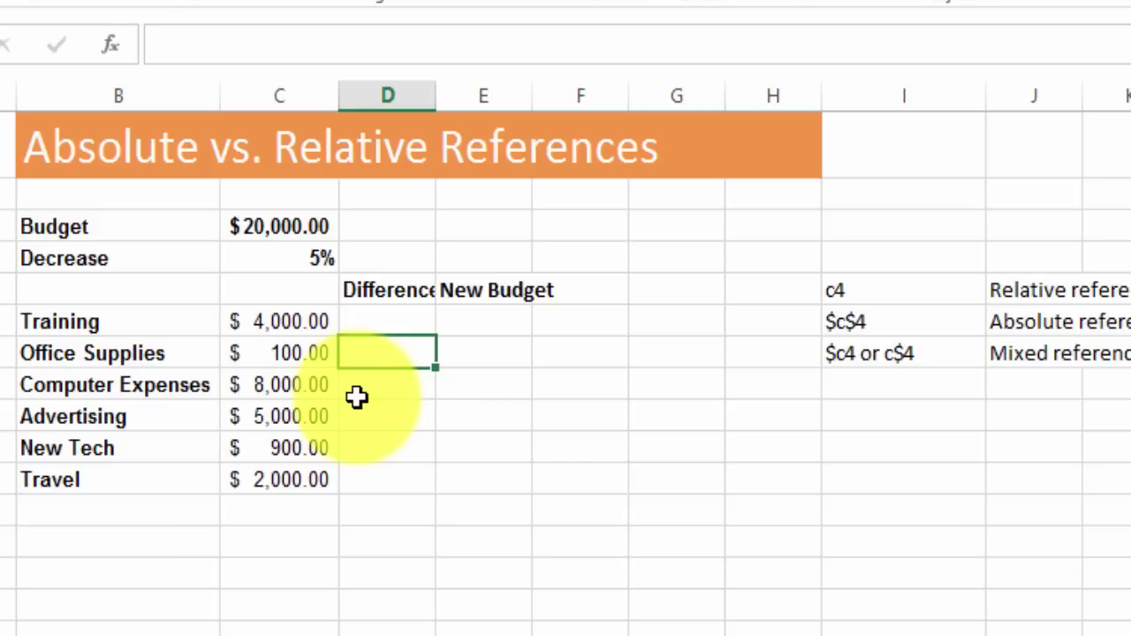
pyautogui.click(386, 329)
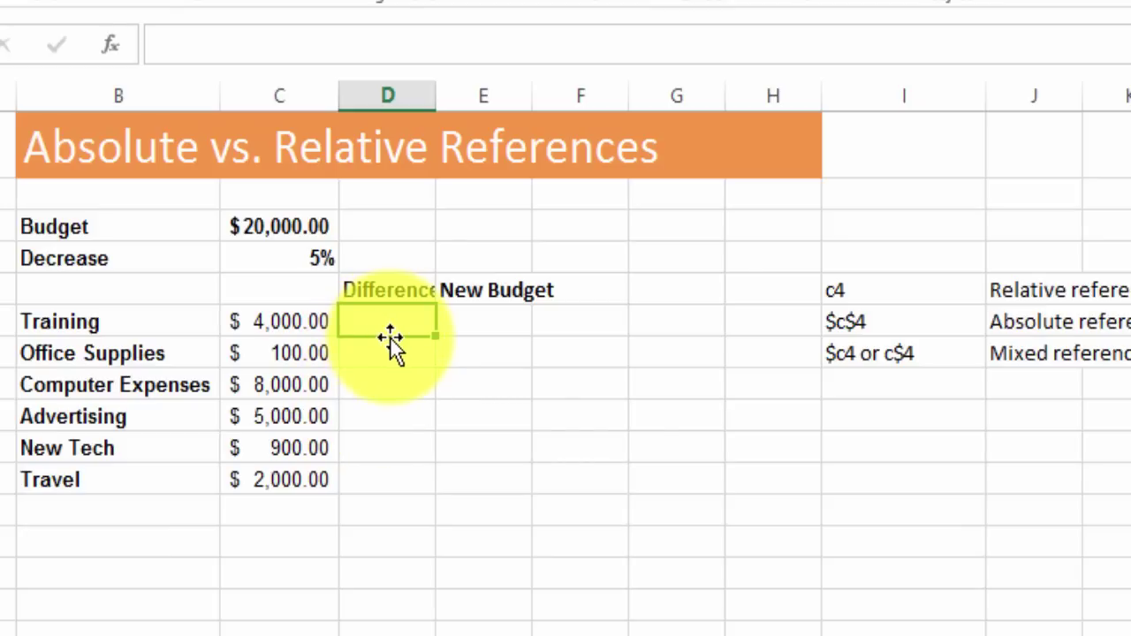
pyautogui.write('=')
pyautogui.click(292, 322)
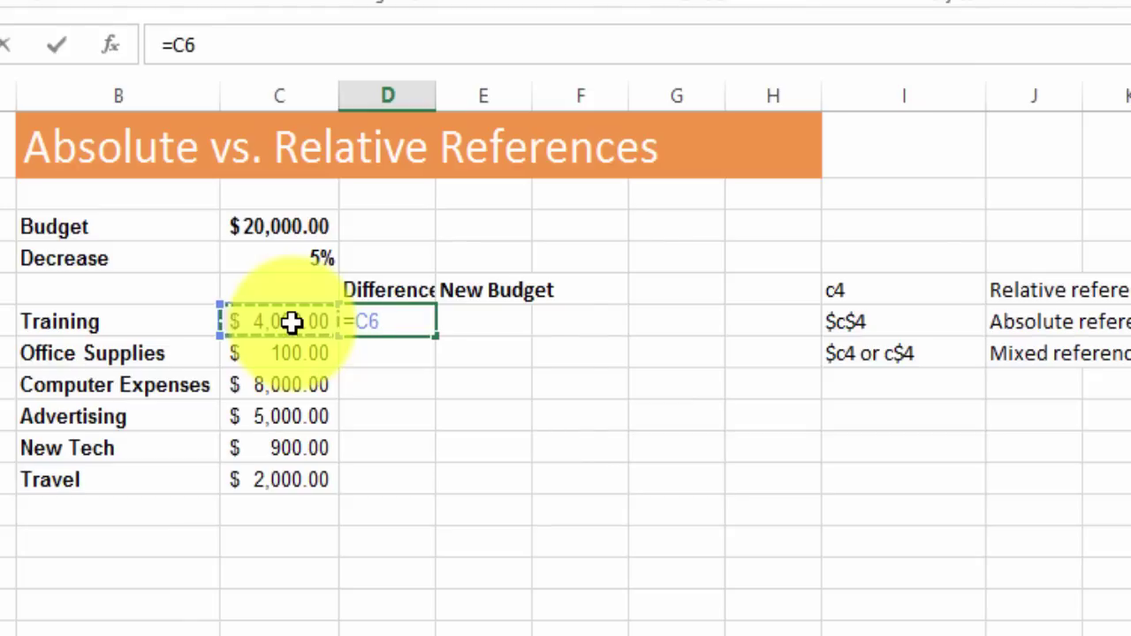
pyautogui.write('*')
pyautogui.click(319, 257)
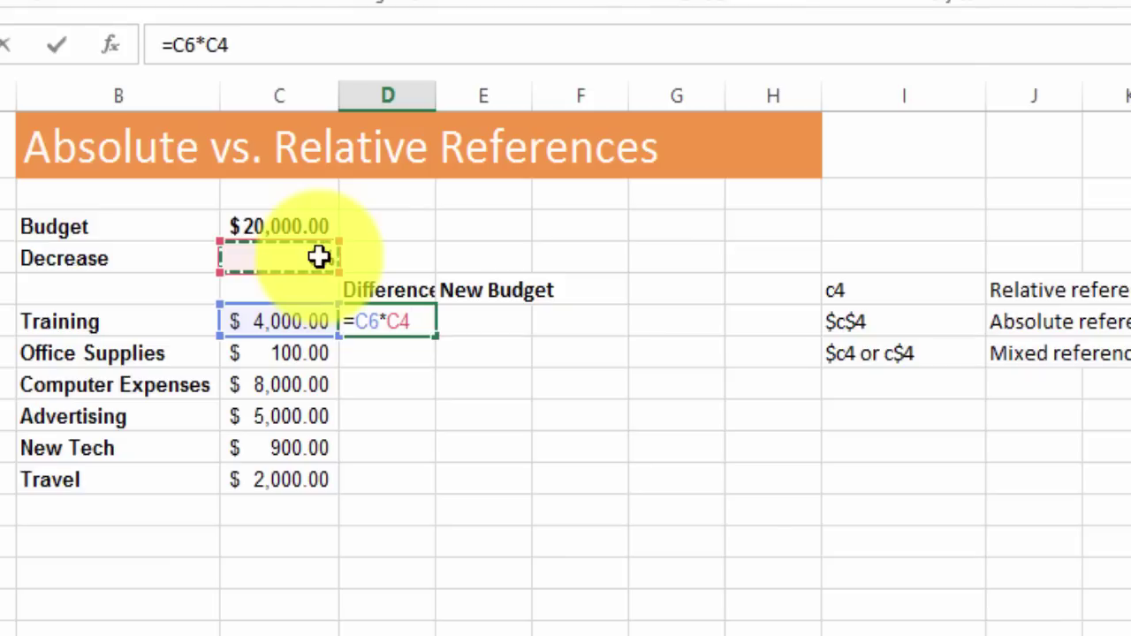
pyautogui.press('Return')
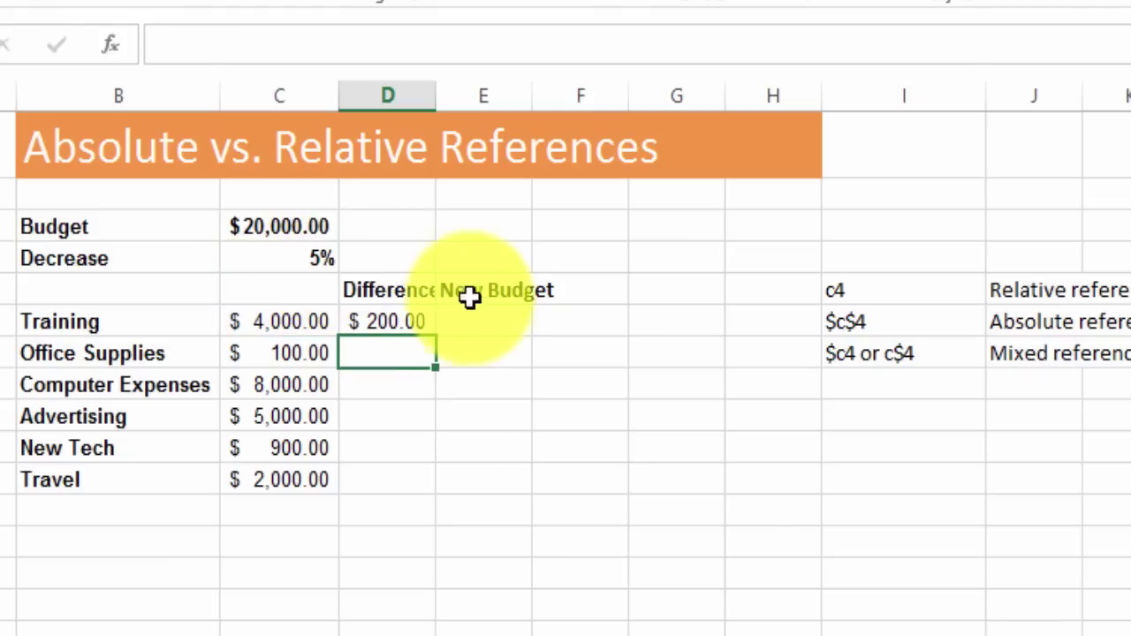
# Fill the relative formula =C6*C4 from D6 down to the Travel row's Difference cell D11.
pyautogui.click(417, 327)
pyautogui.hotkey('ctrl', 'c')
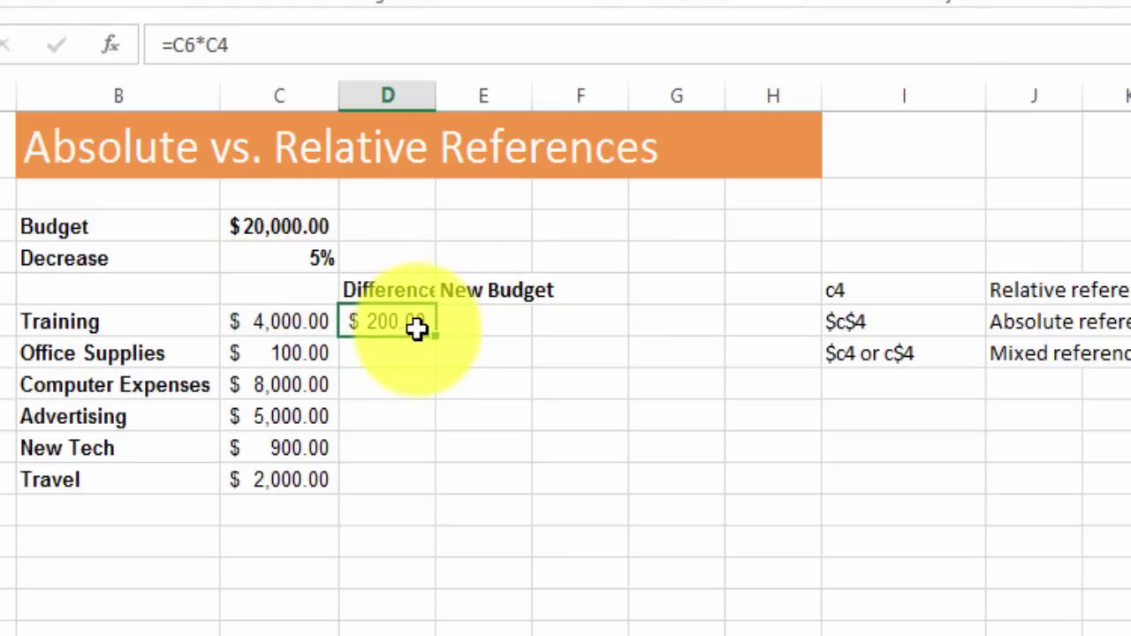
pyautogui.click(390, 354)
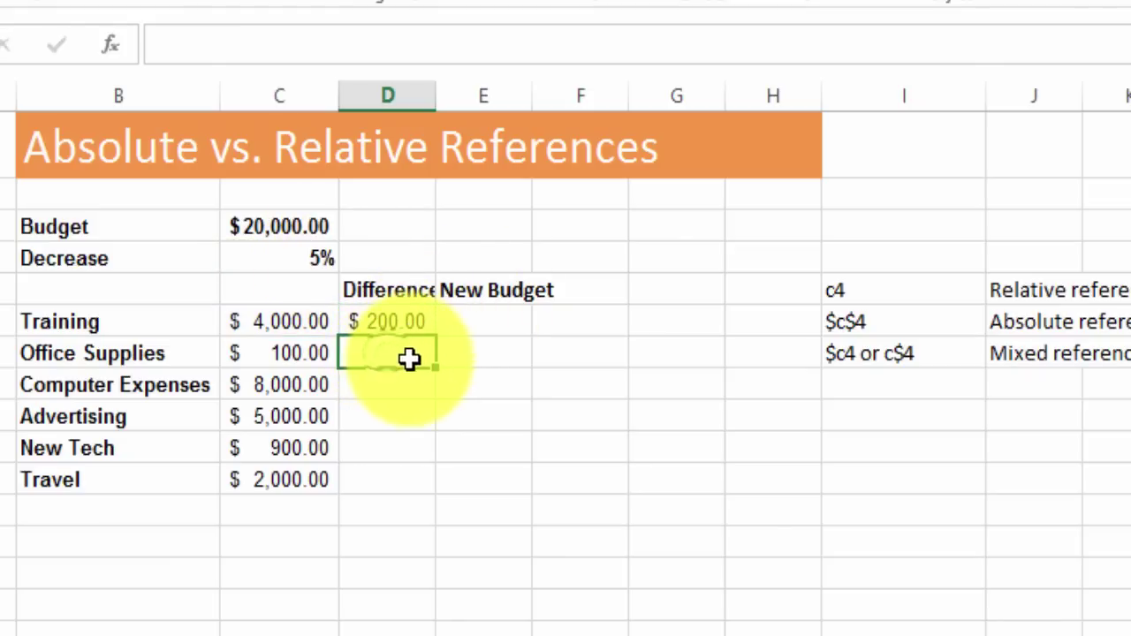
pyautogui.click(376, 393)
pyautogui.click(377, 422)
pyautogui.click(378, 448)
pyautogui.click(375, 475)
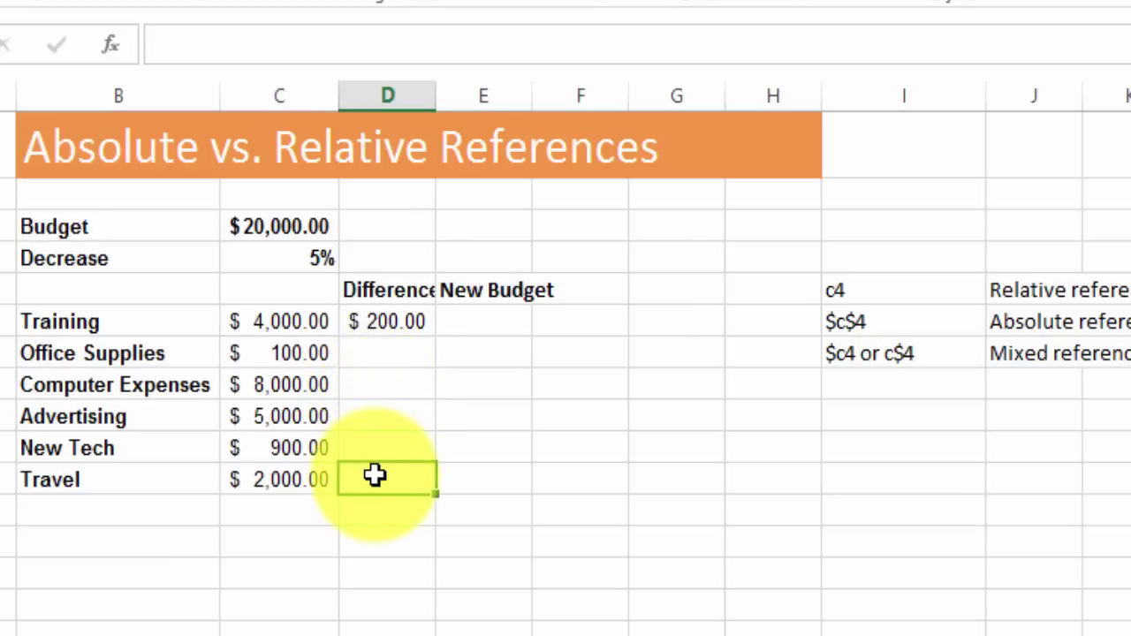
pyautogui.click(396, 321)
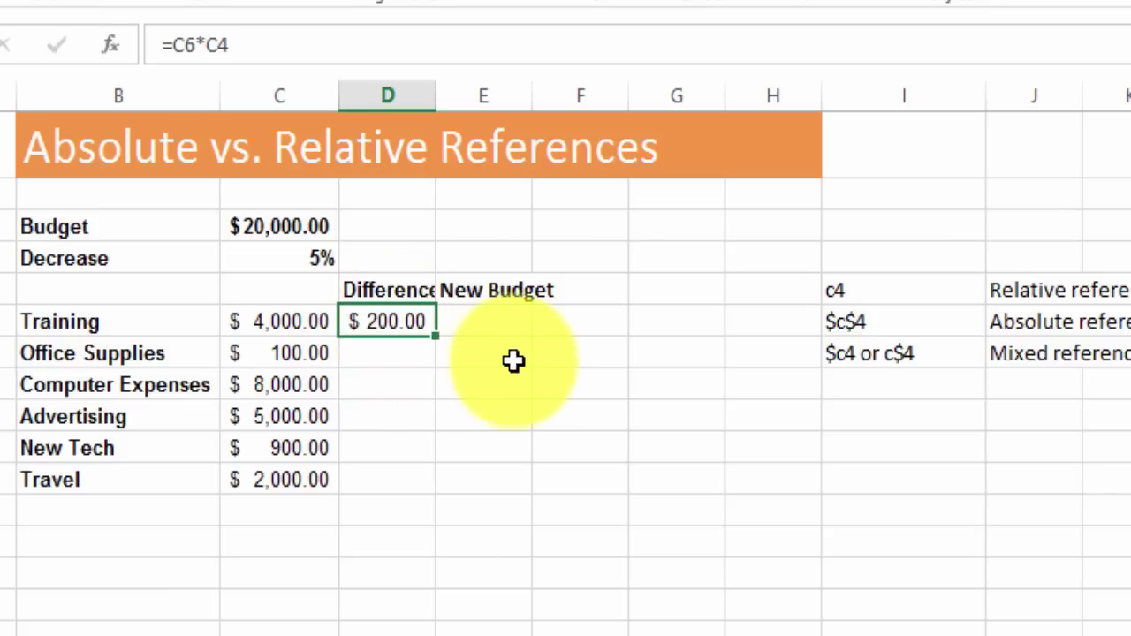
pyautogui.moveTo(437, 332); pyautogui.dragTo(416, 494)
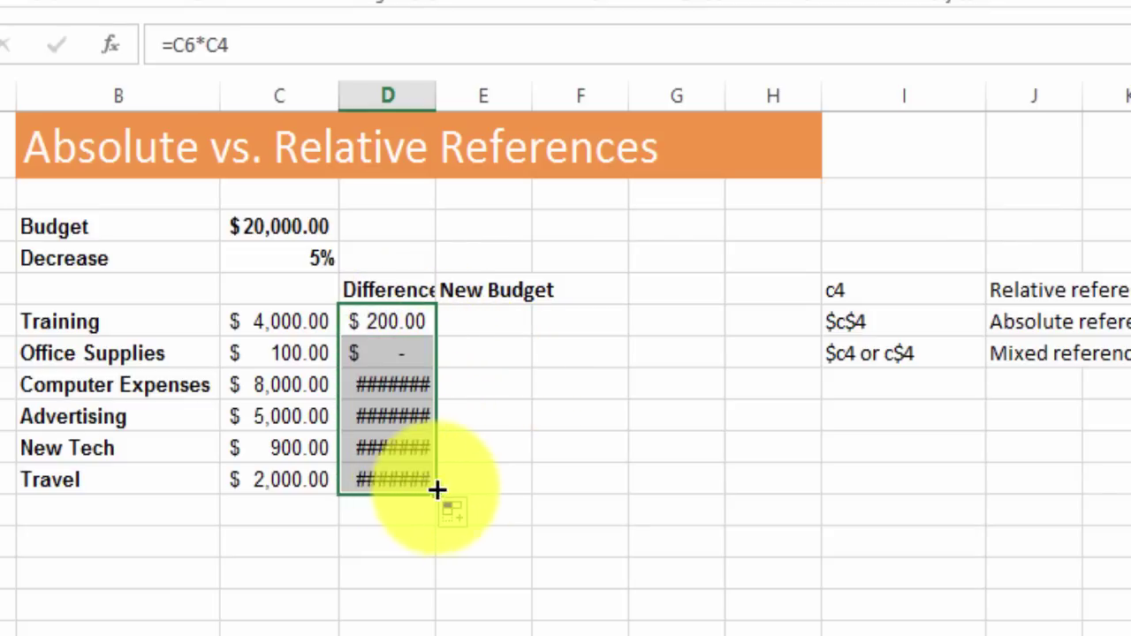
# Widen column D until the filled amounts fit, and check the Difference formulas for Office Supplies and Computer Expenses.
pyautogui.moveTo(435, 96); pyautogui.dragTo(512, 98)
pyautogui.click(450, 354)
pyautogui.click(442, 385)
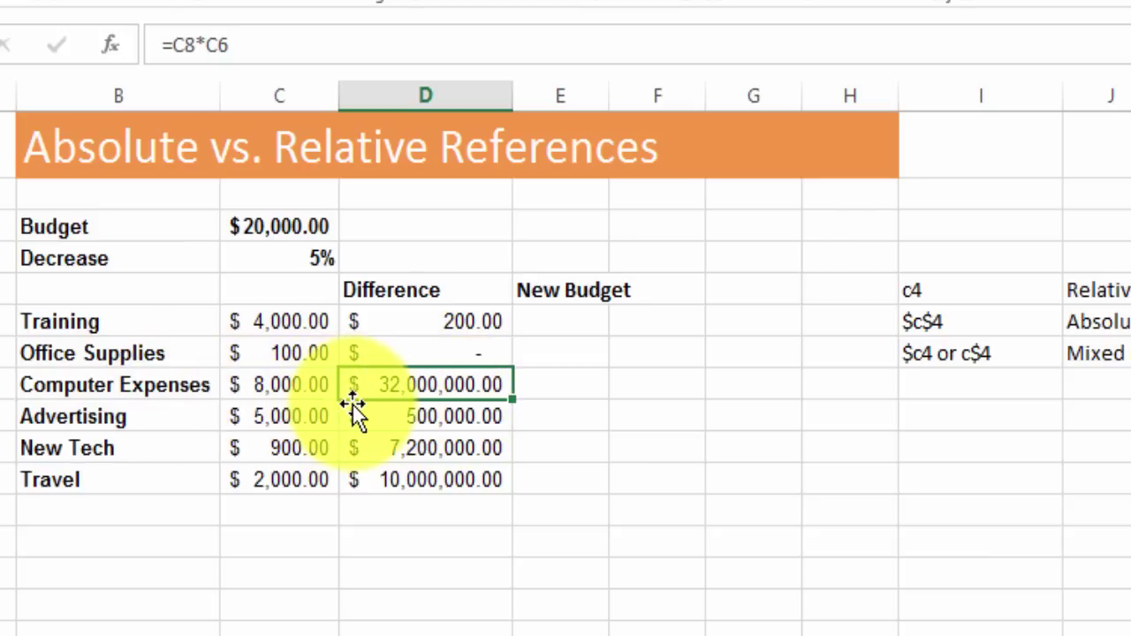
# Trace which cells the Difference formulas in D6, D7 and D8 refer to, comparing them with the Decrease cell C4.
pyautogui.click(422, 327)
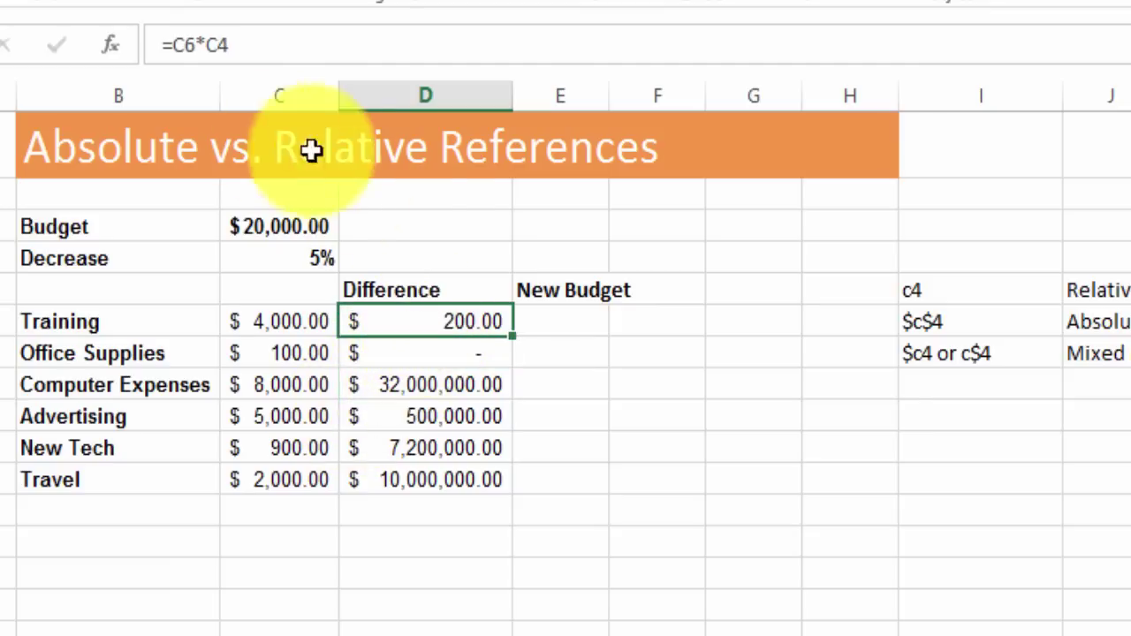
pyautogui.click(225, 49)
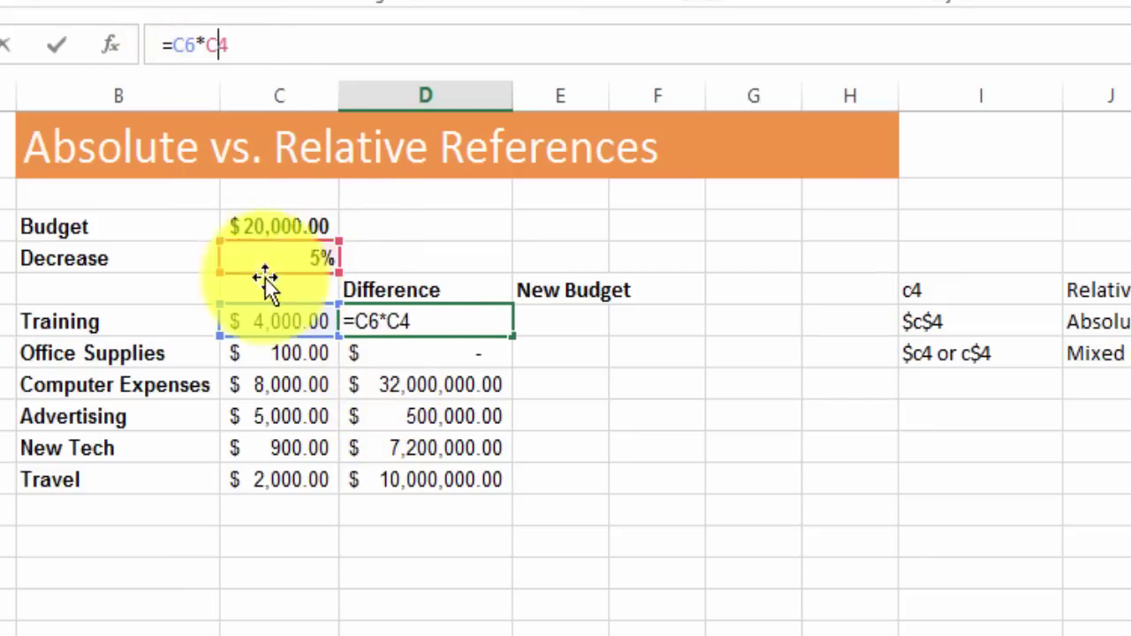
pyautogui.press('Return')
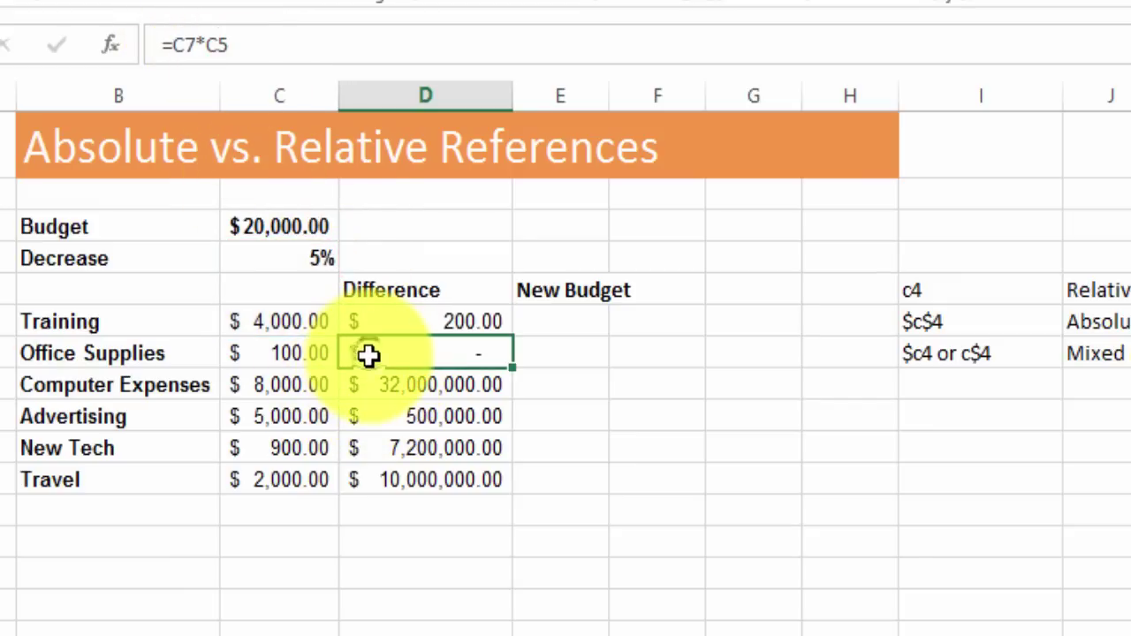
pyautogui.click(239, 44)
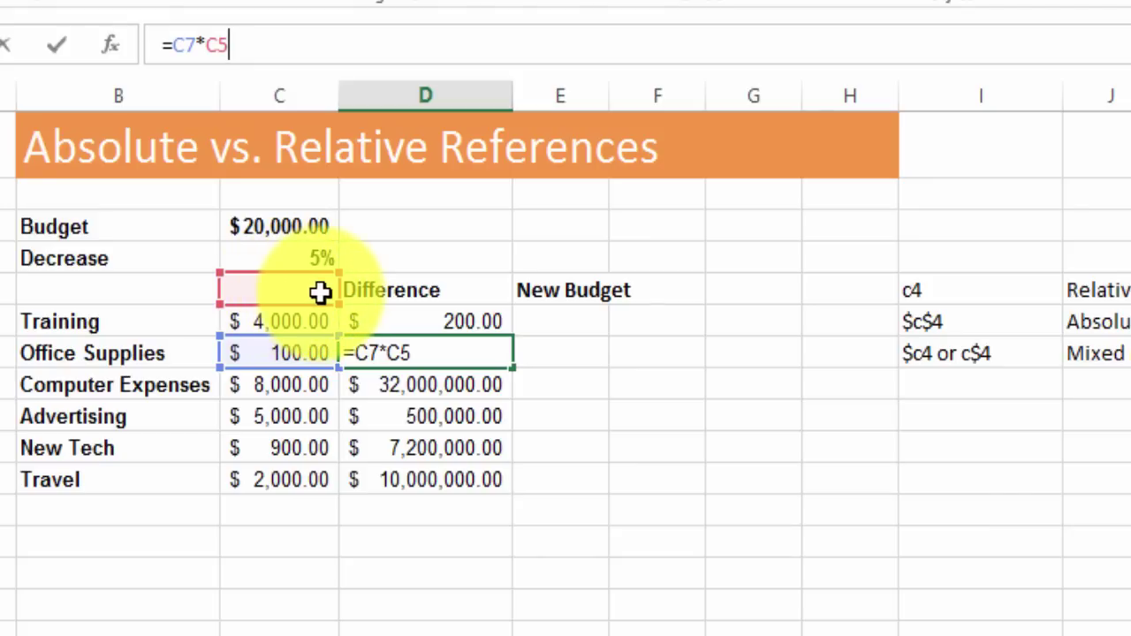
pyautogui.click(407, 382)
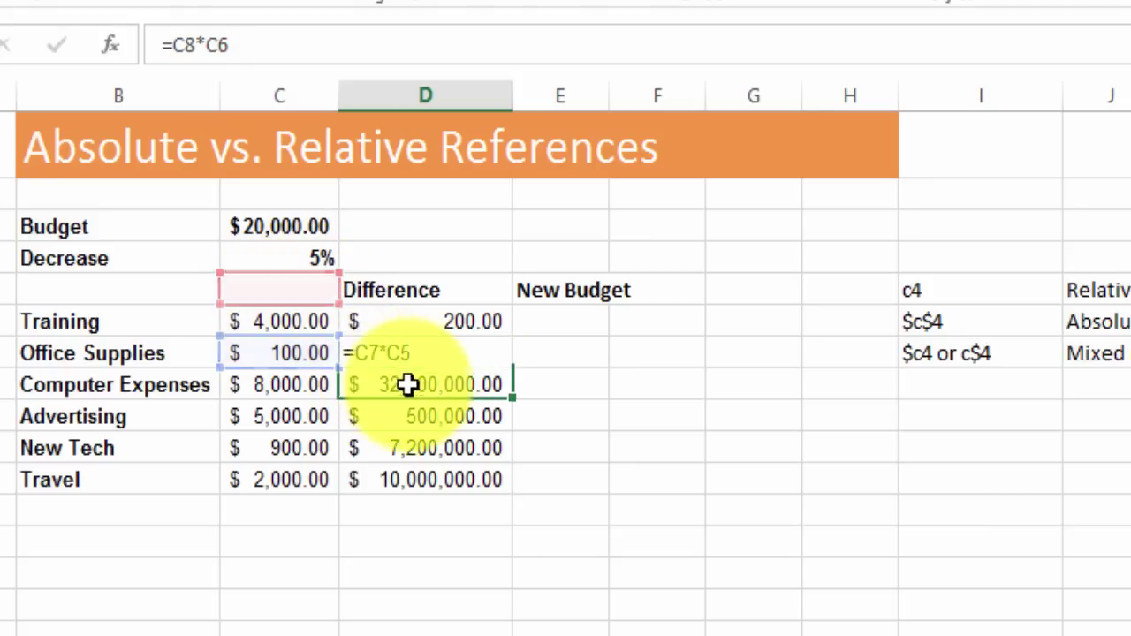
pyautogui.click(321, 45)
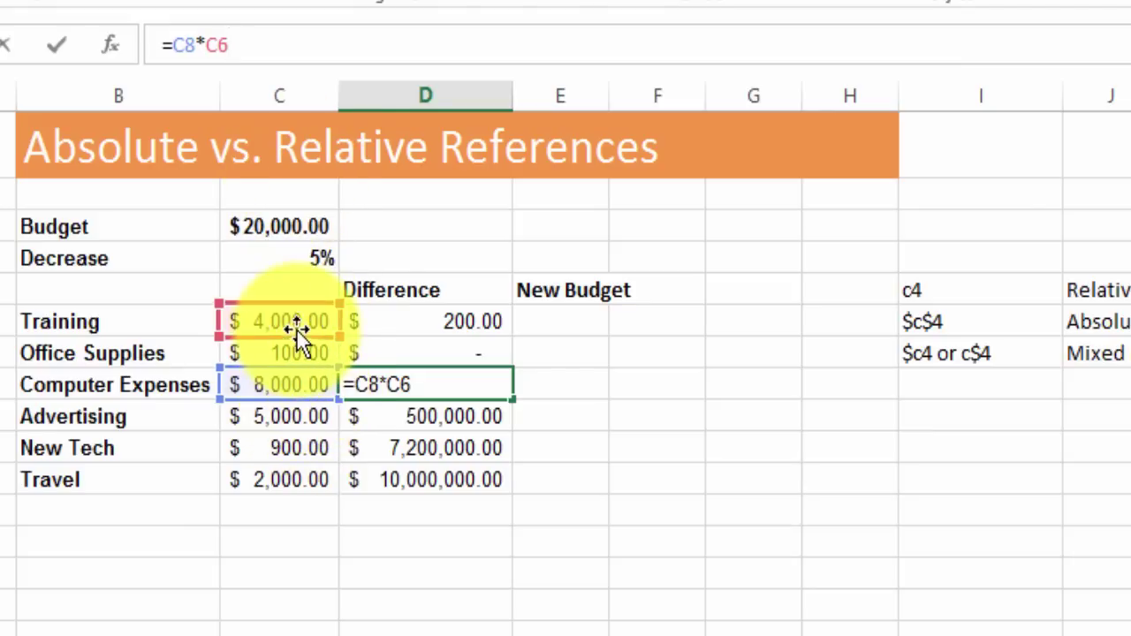
pyautogui.click(315, 259)
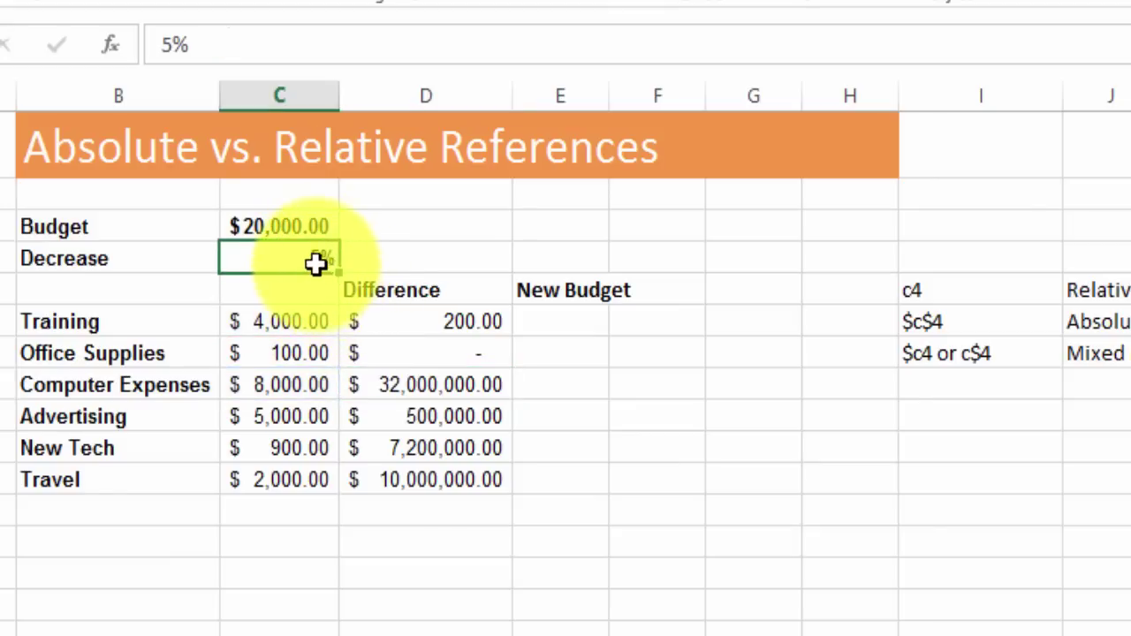
# Make the Decrease reference in D6 absolute so the formula is =C6*$C$4.
pyautogui.click(454, 324)
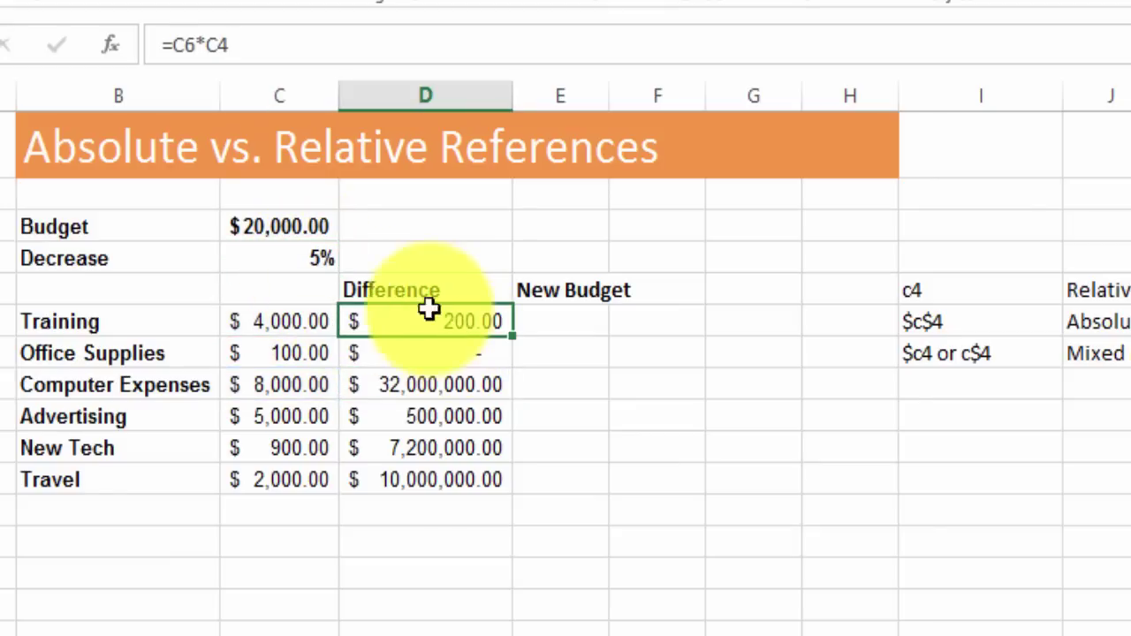
pyautogui.click(219, 45)
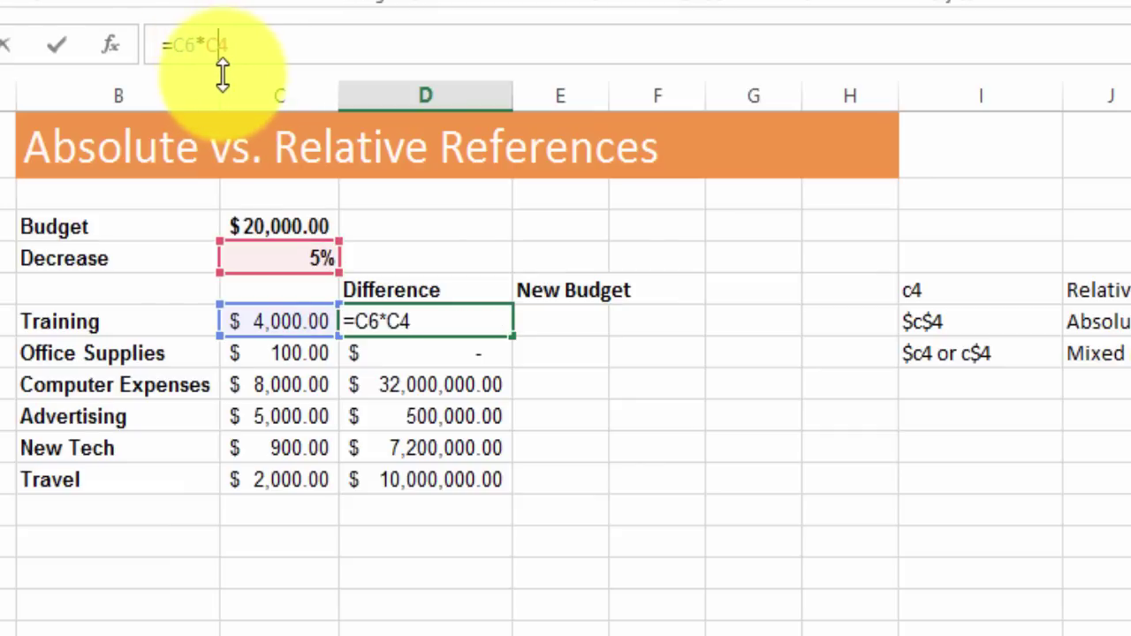
pyautogui.press('F4')
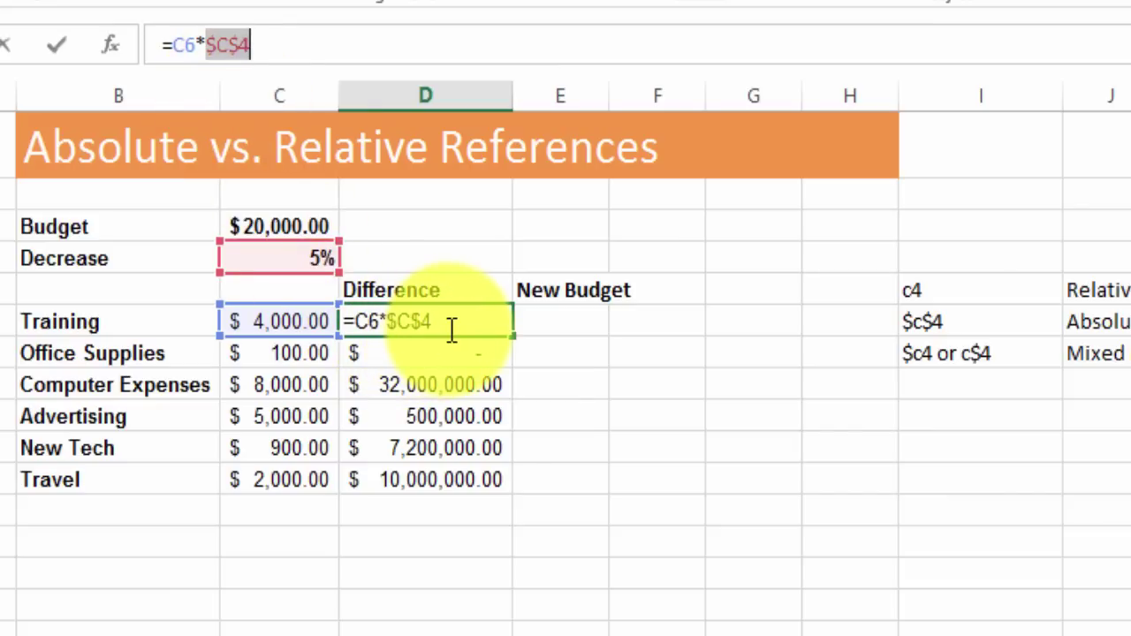
pyautogui.press('Return')
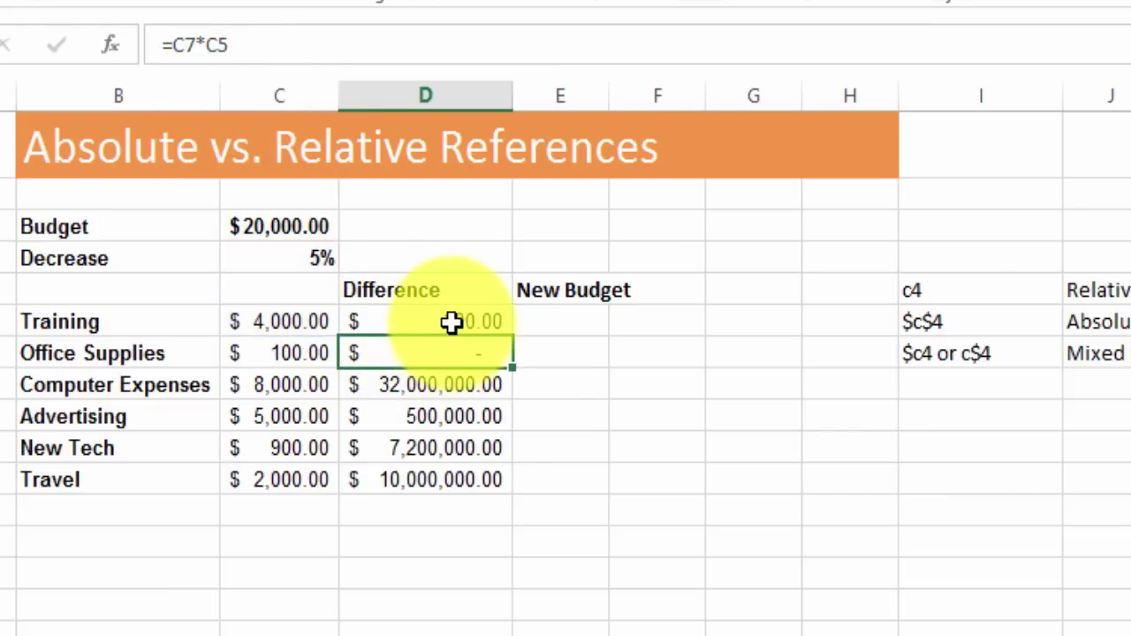
# Fill the D6 formula with the absolute reference down through D11, and check the Travel row's formula.
pyautogui.click(450, 323)
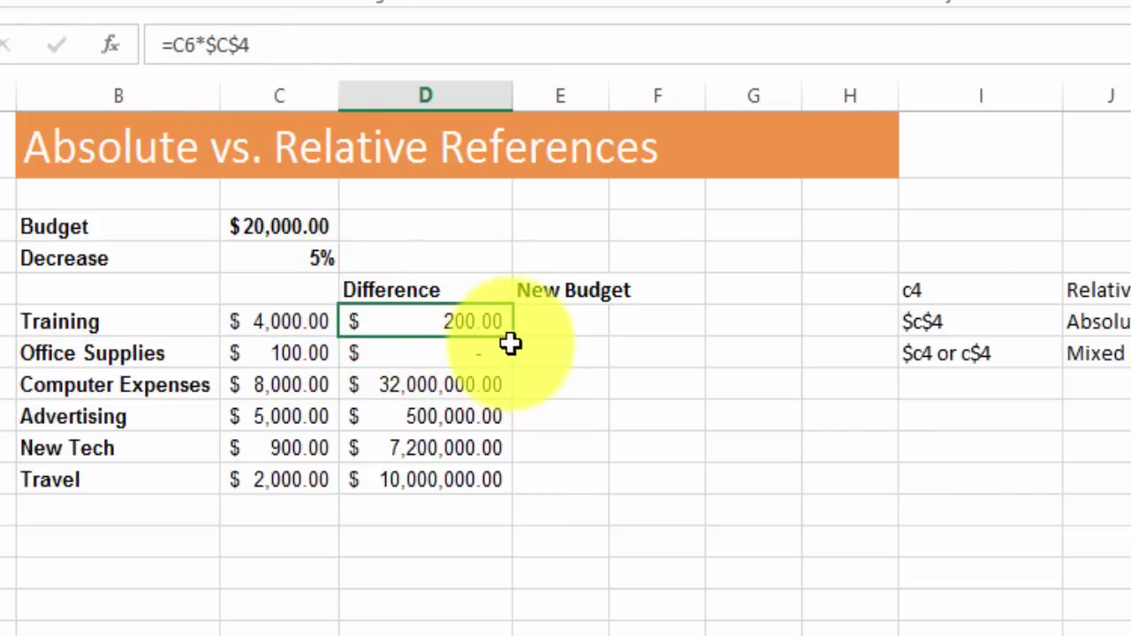
pyautogui.moveTo(513, 342); pyautogui.dragTo(500, 487)
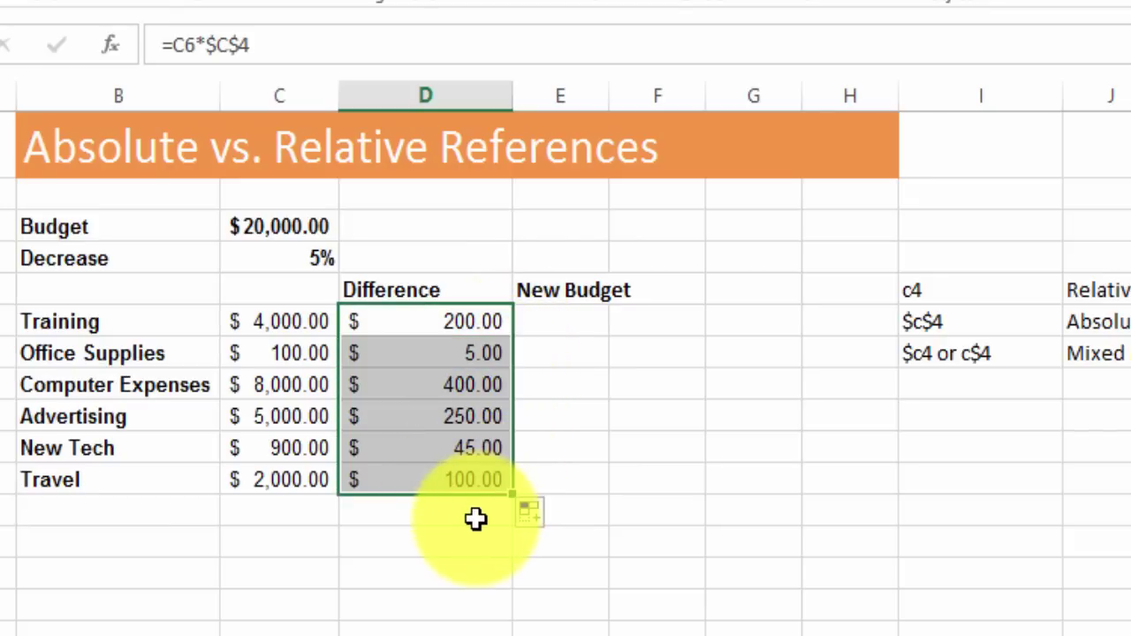
pyautogui.click(467, 444)
pyautogui.click(450, 479)
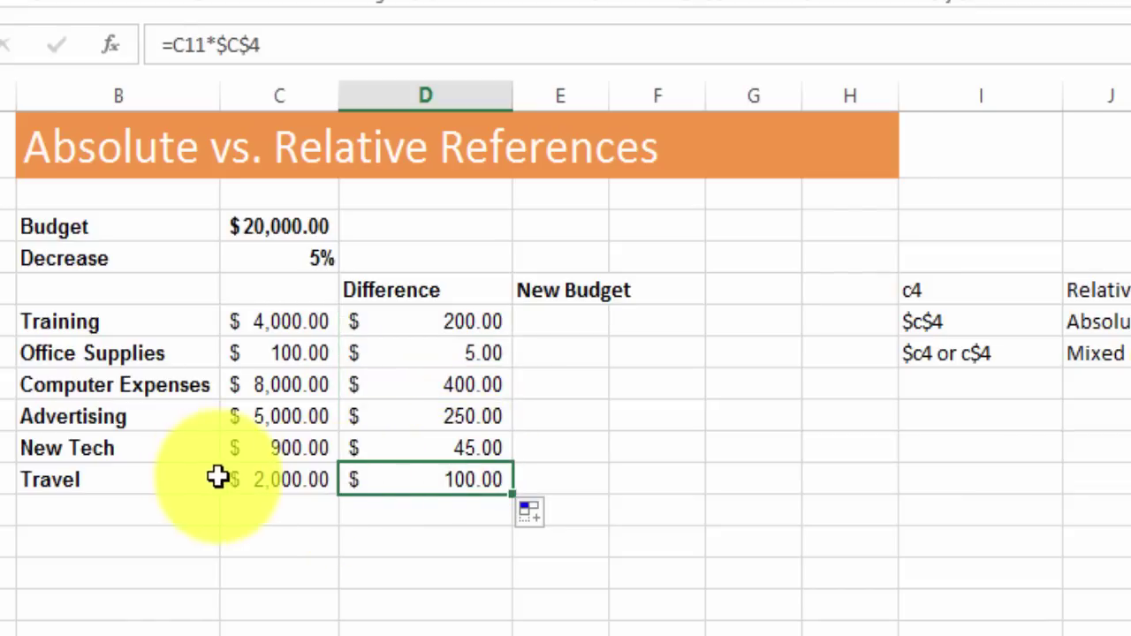
pyautogui.click(433, 513)
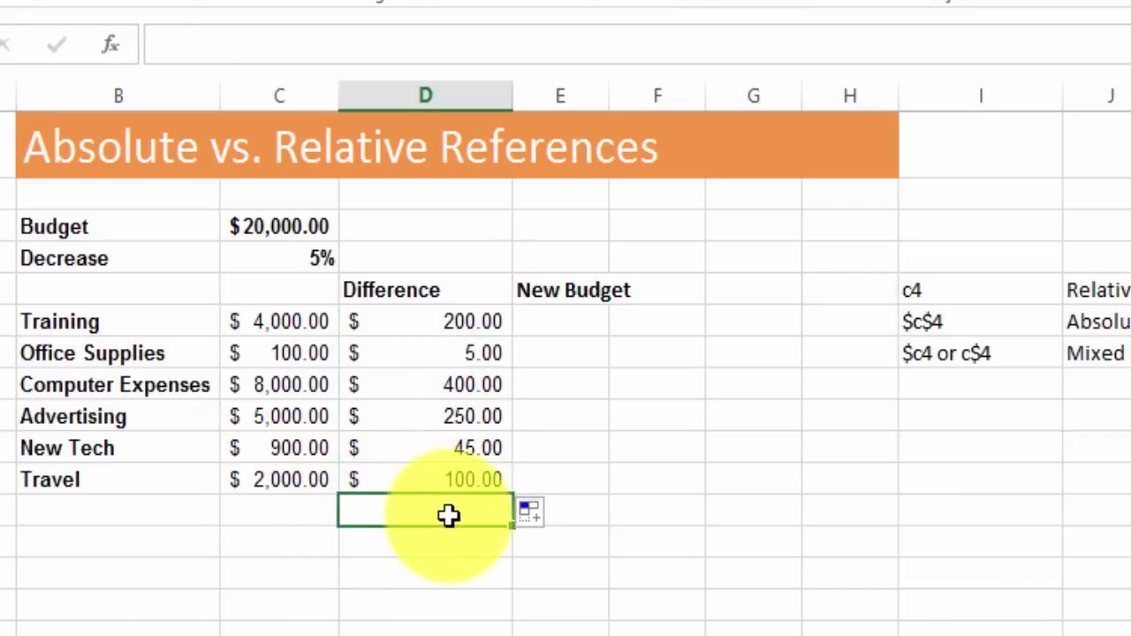
pyautogui.click(454, 479)
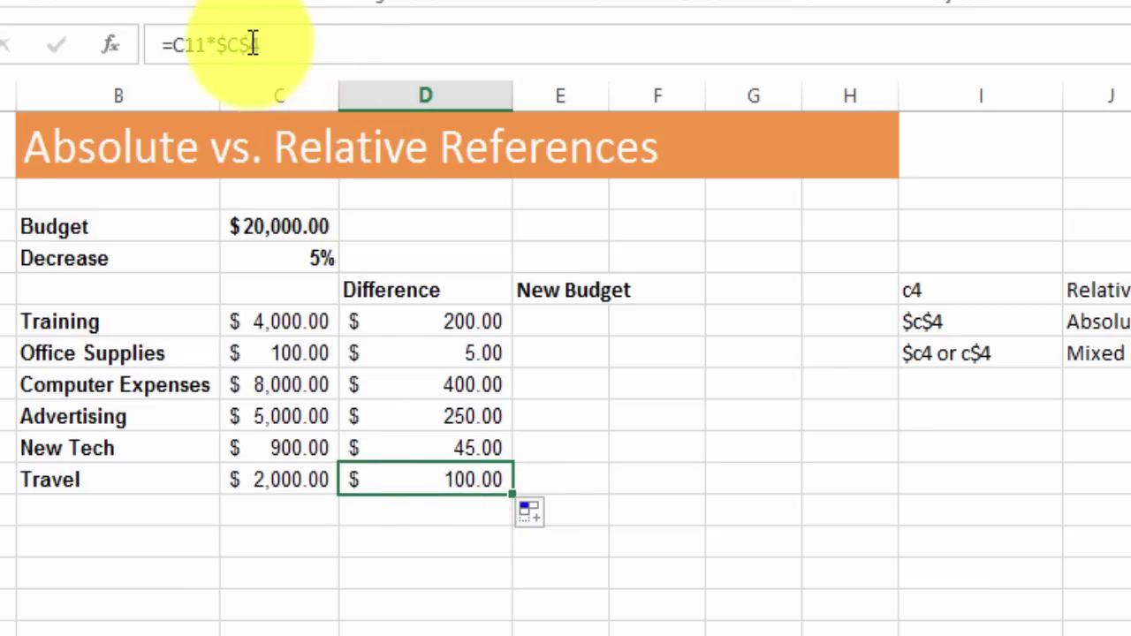
# Set the Decrease percentage in C4 to 8%, and check the Difference cells D6 to D8 that depend on it.
pyautogui.click(311, 256)
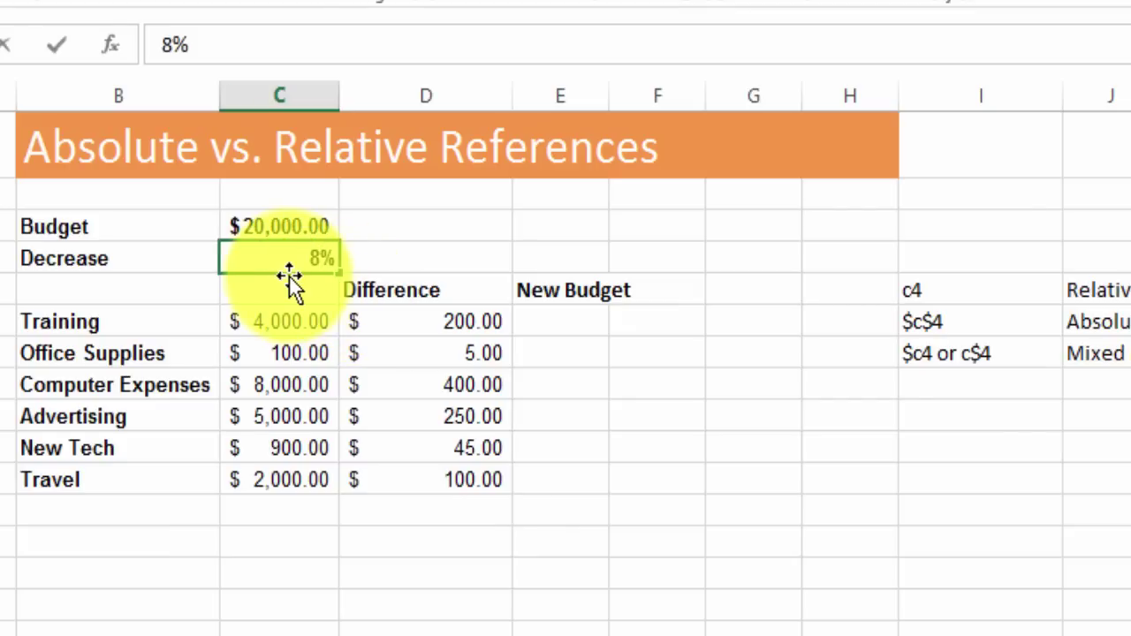
pyautogui.doubleClick(315, 263)
pyautogui.press('Return')
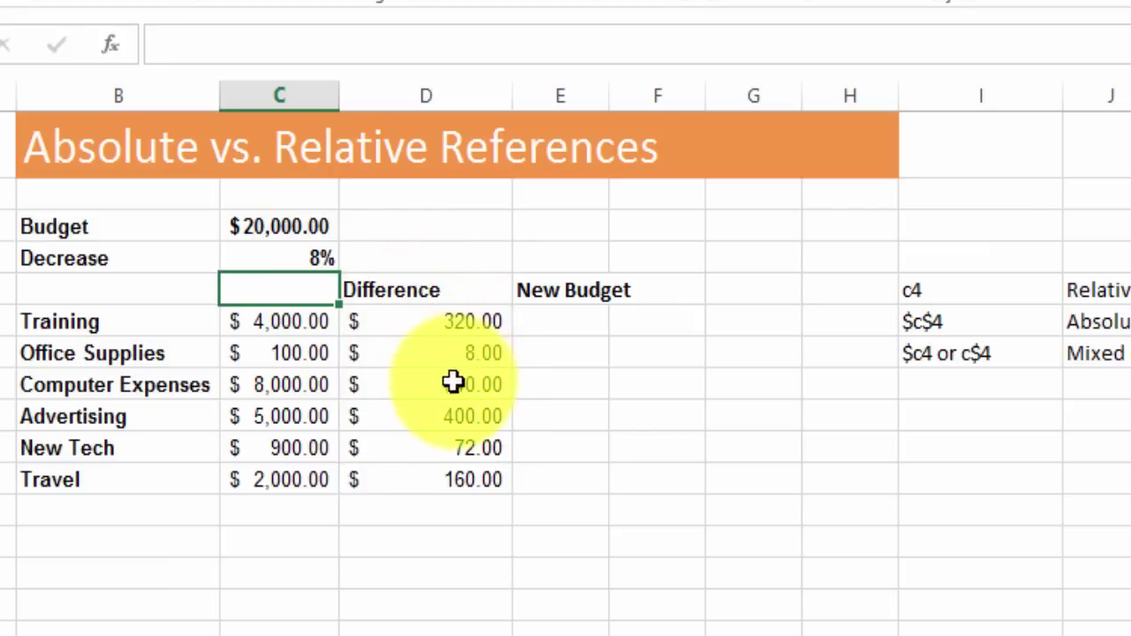
pyautogui.click(444, 324)
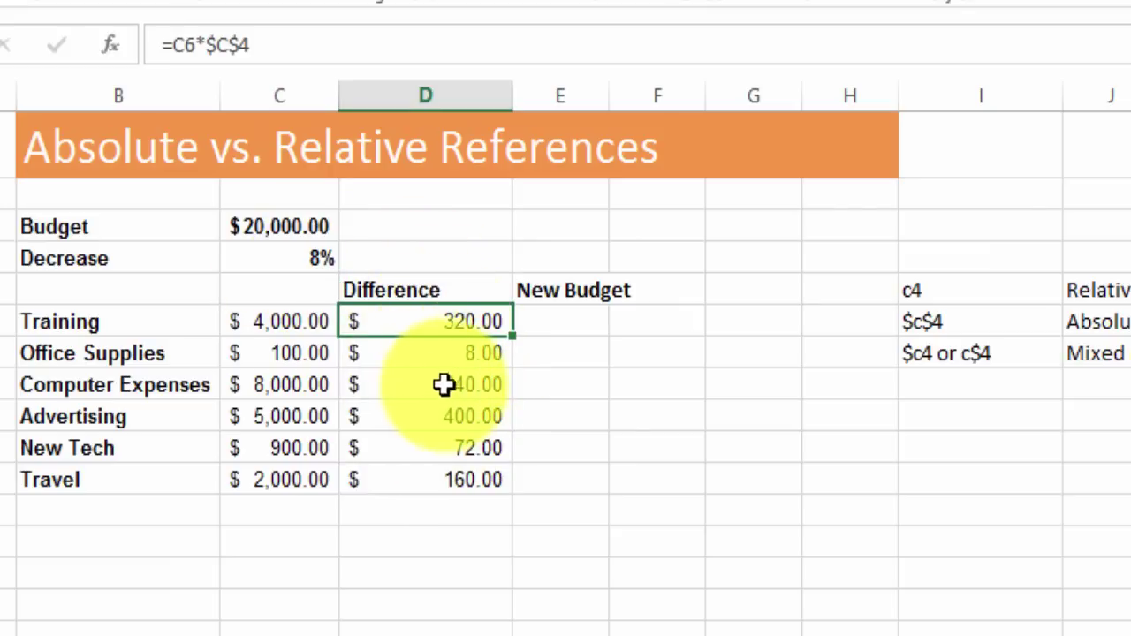
pyautogui.click(320, 257)
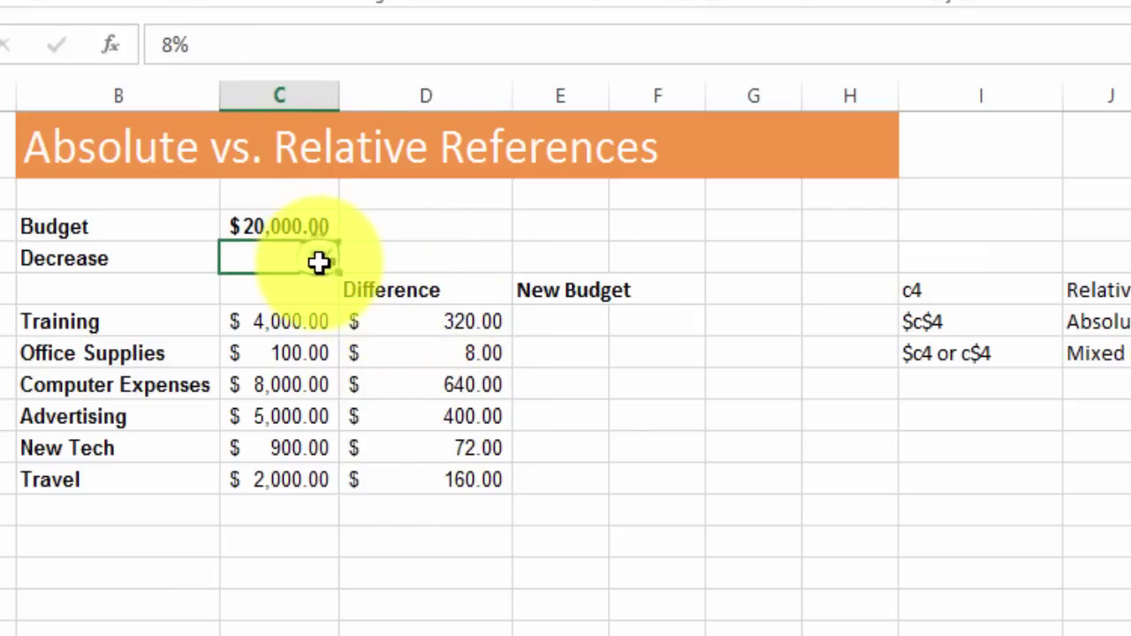
pyautogui.click(413, 334)
pyautogui.click(428, 358)
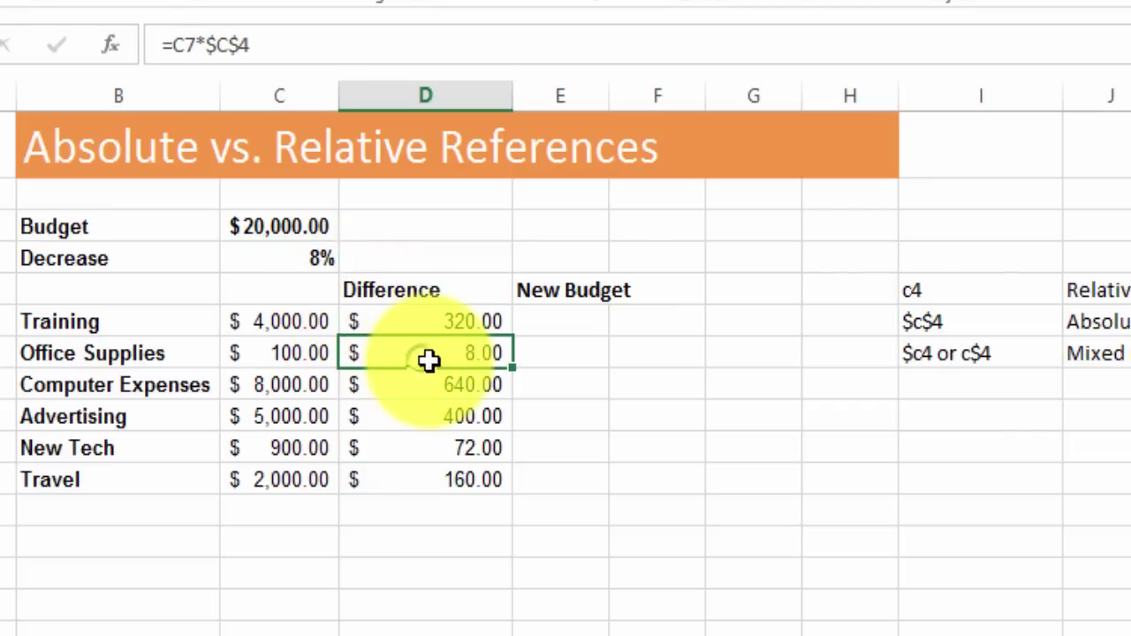
pyautogui.click(424, 389)
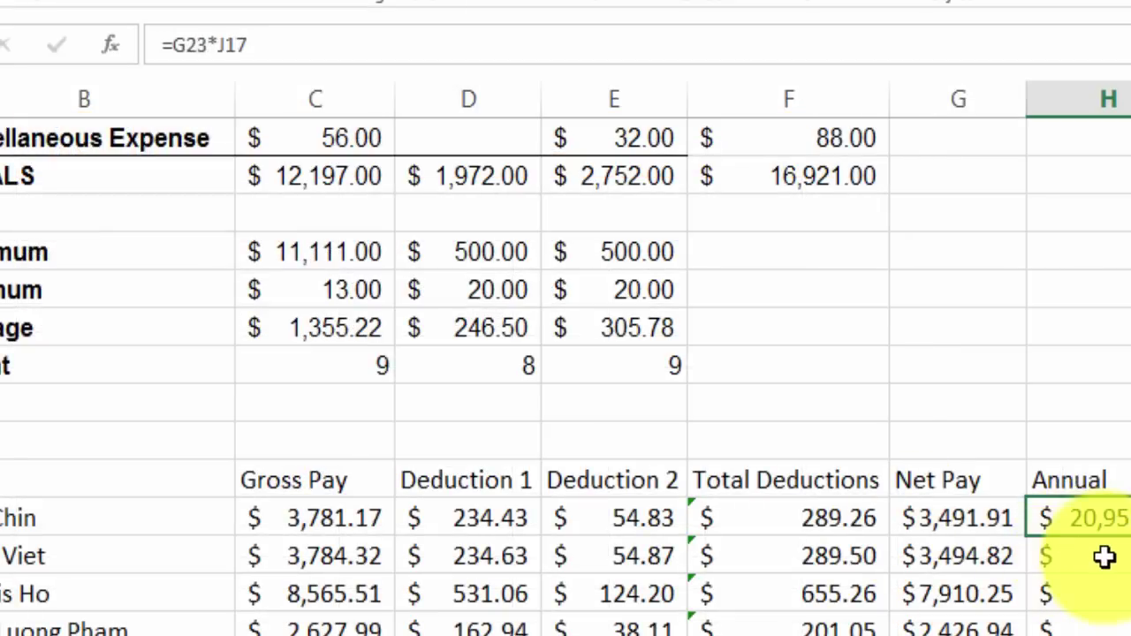
# Review the Annual cells on the Basic Calculations sheet, and open the H23 formula =G23*J17 for editing.
pyautogui.click(1100, 555)
pyautogui.click(1066, 565)
pyautogui.click(900, 526)
pyautogui.click(926, 482)
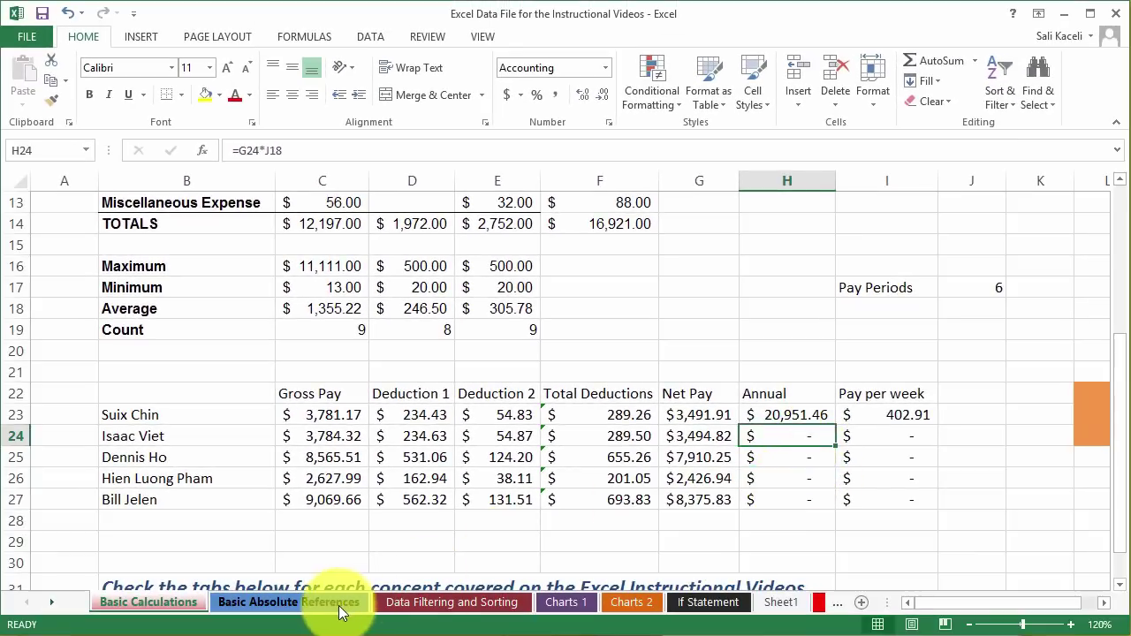
pyautogui.click(776, 420)
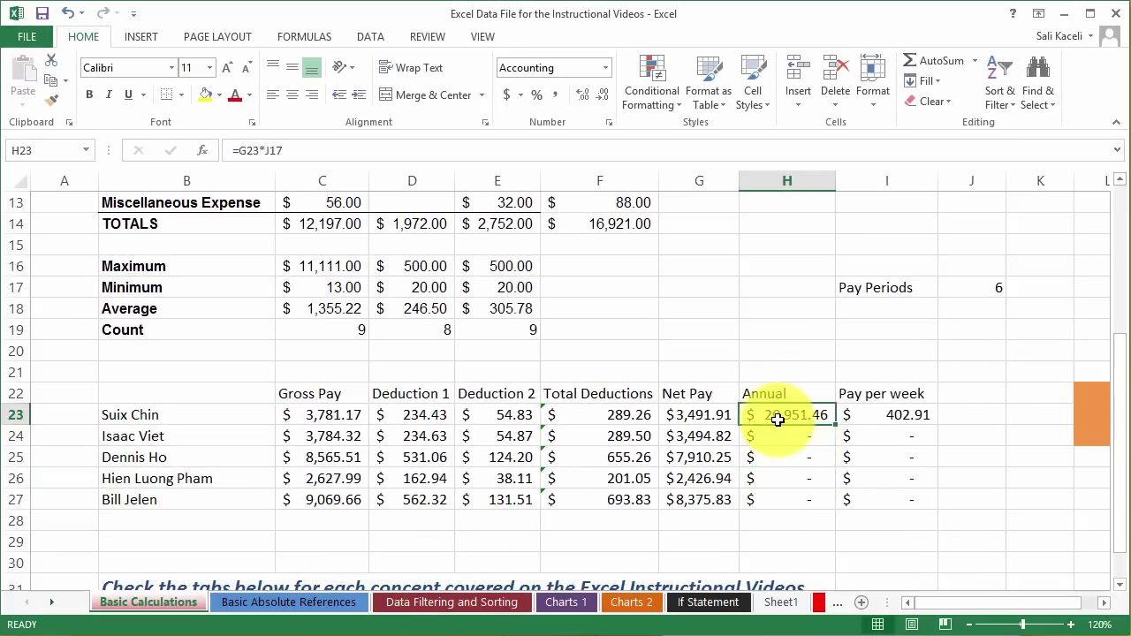
pyautogui.click(272, 150)
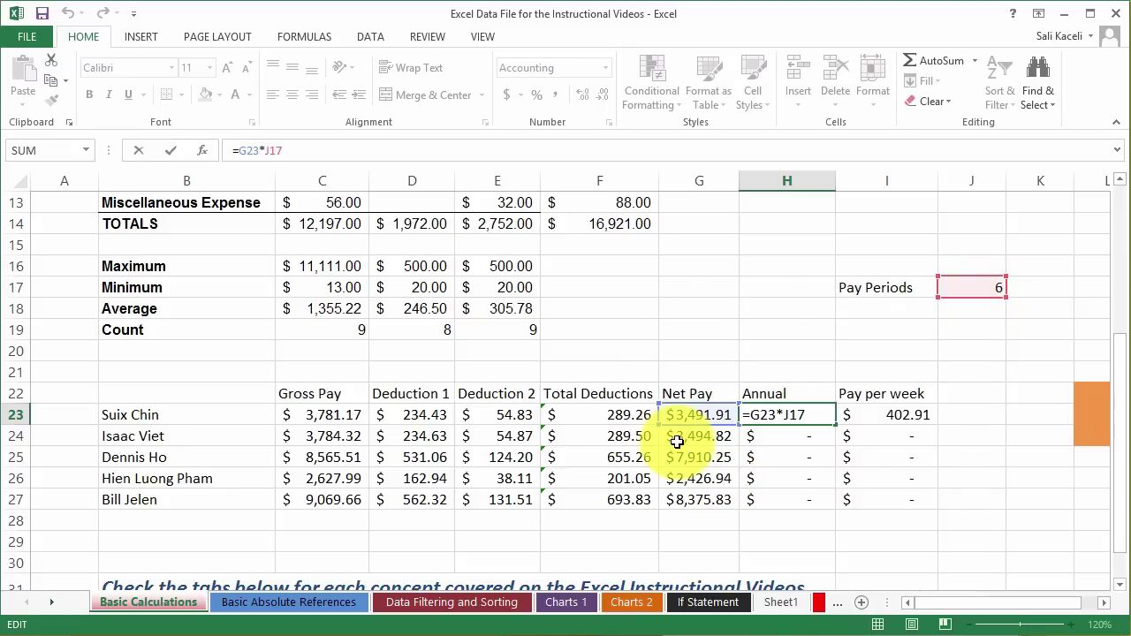
# Make the J17 reference absolute in H23's Annual formula =G23*$J$17 and fill it down to H27, checking the copied formulas.
pyautogui.press('F4')
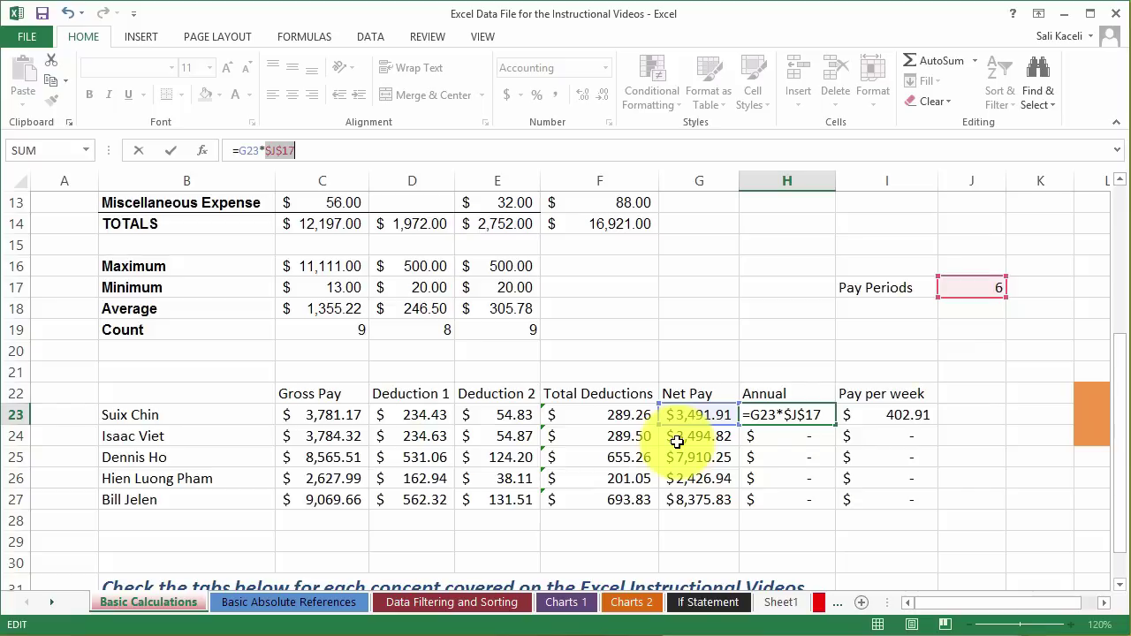
pyautogui.press('Return')
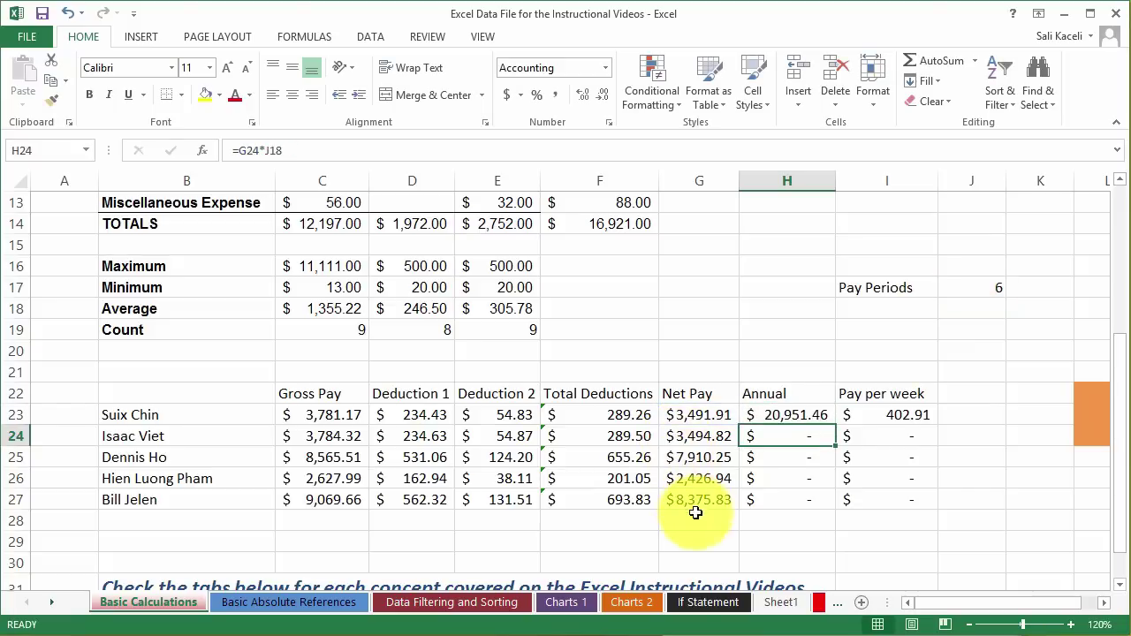
pyautogui.click(789, 417)
pyautogui.moveTo(835, 426); pyautogui.dragTo(834, 504)
pyautogui.click(799, 498)
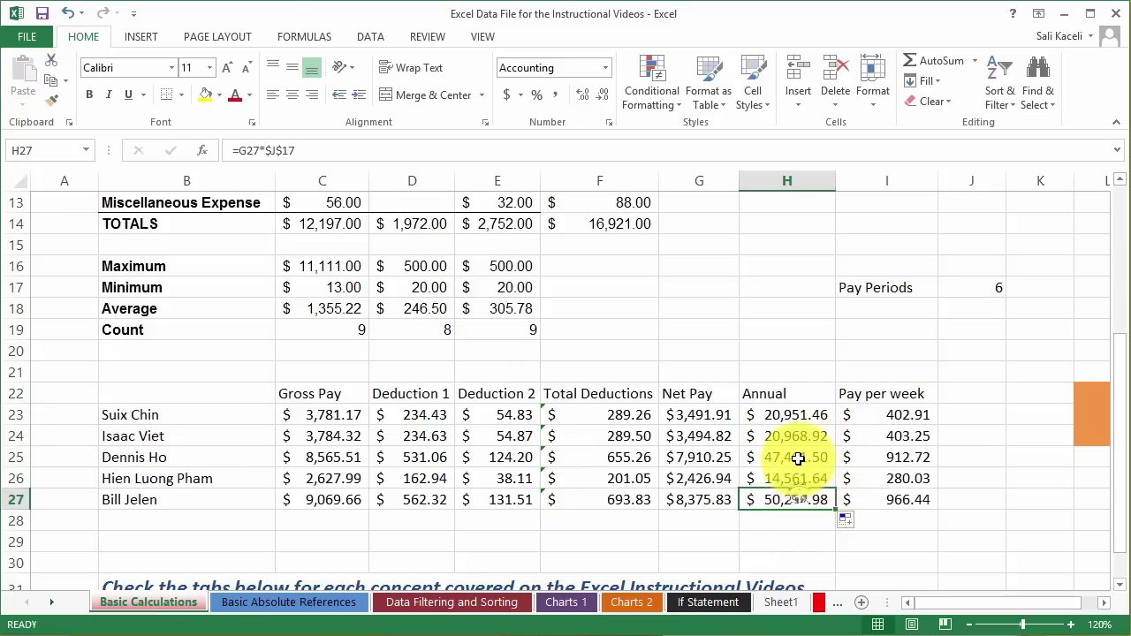
pyautogui.click(797, 458)
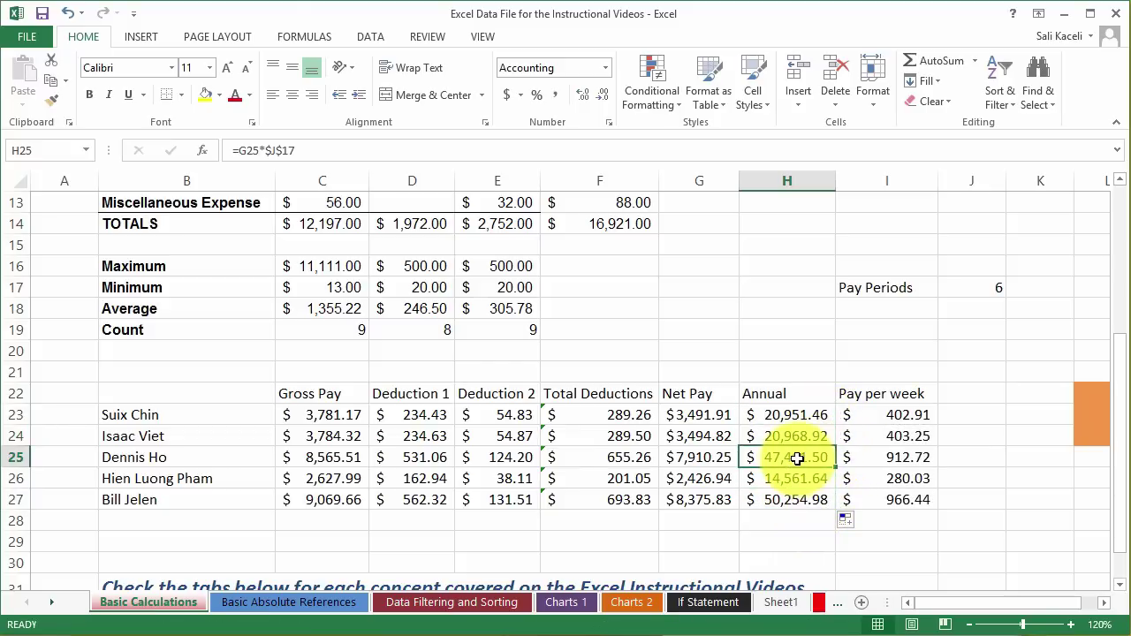
# Examine the absolute and mixed reference notations and the Decrease percentage cell on the Basic Absolute References sheet.
pyautogui.click(274, 604)
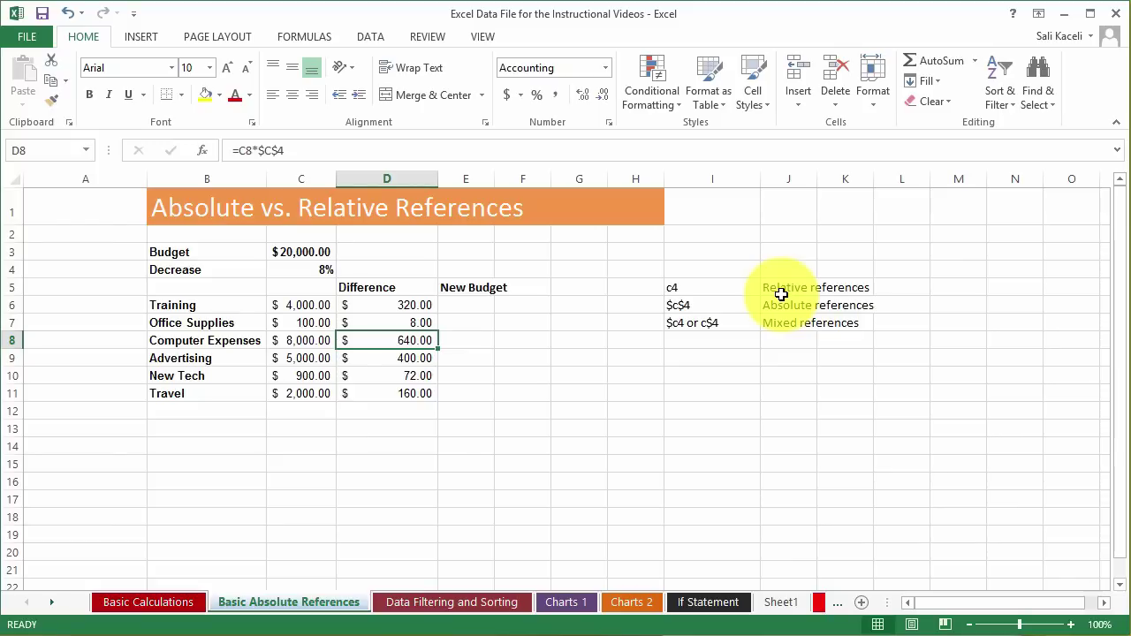
pyautogui.click(733, 302)
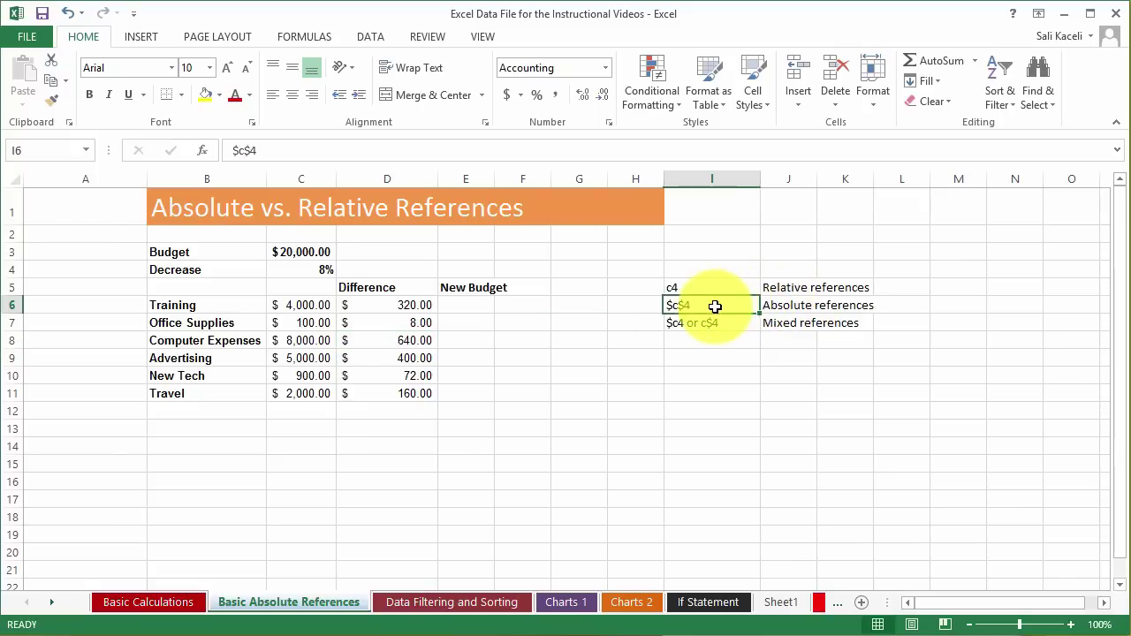
pyautogui.click(304, 270)
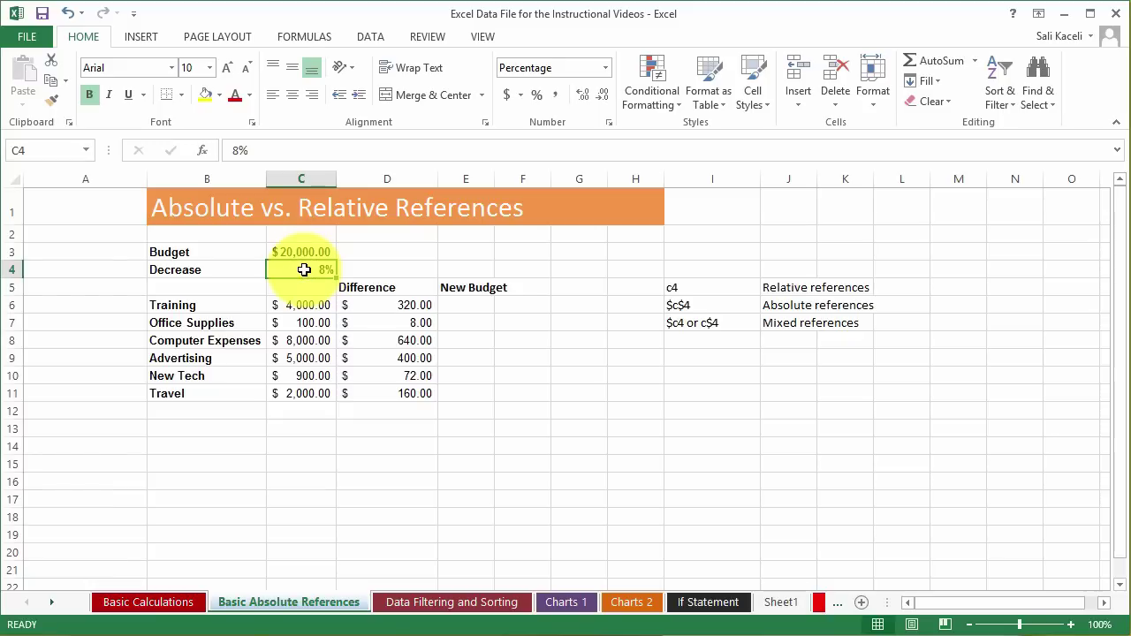
pyautogui.click(681, 324)
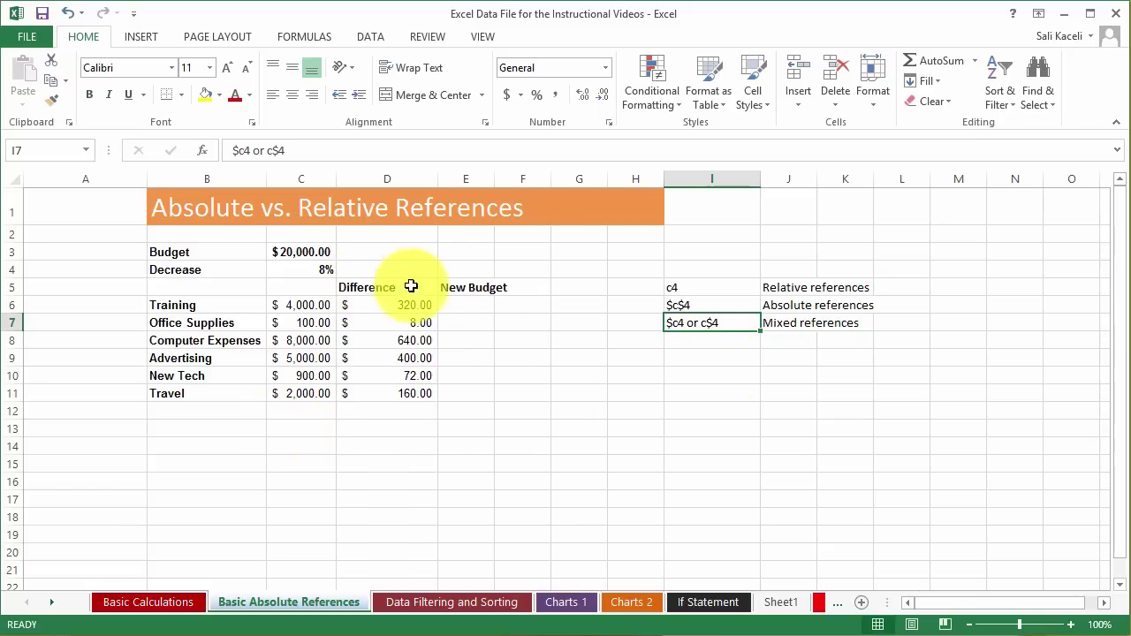
# Add two more decrease values beside the percentage in row 4: 10 in D4 and 12 in E4.
pyautogui.click(371, 271)
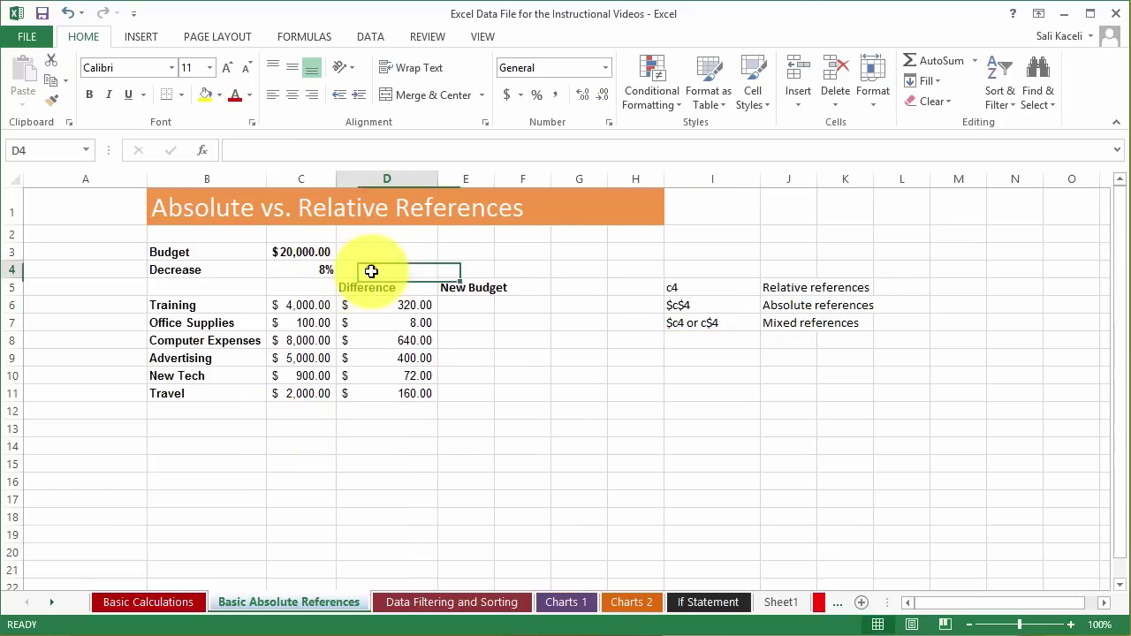
pyautogui.write('1')
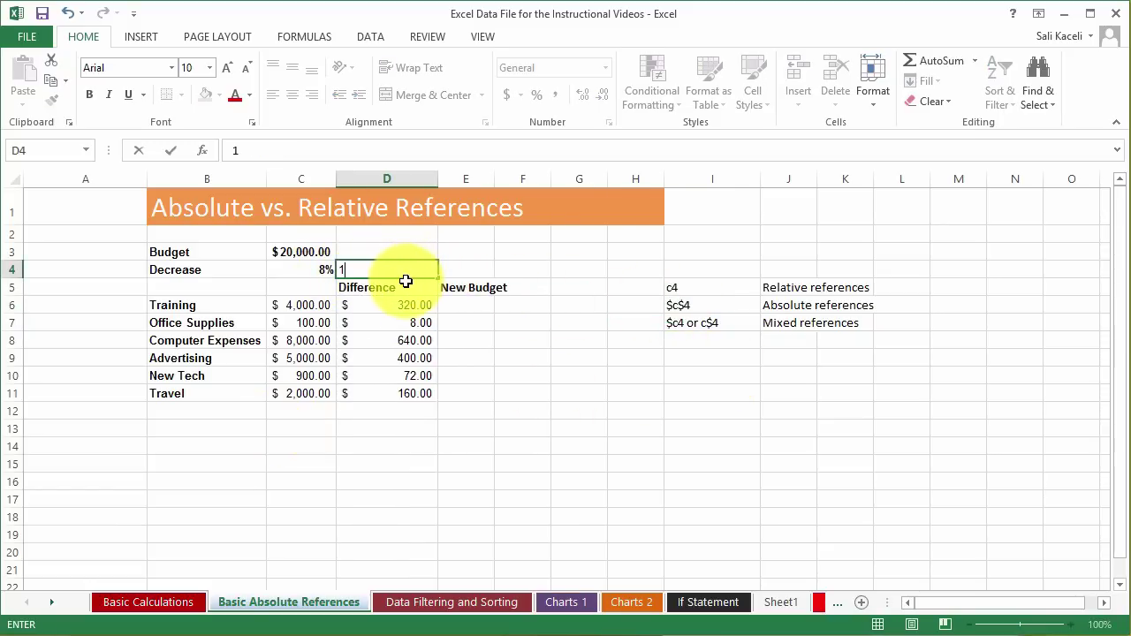
pyautogui.click(467, 271)
pyautogui.write('12')
pyautogui.click(515, 270)
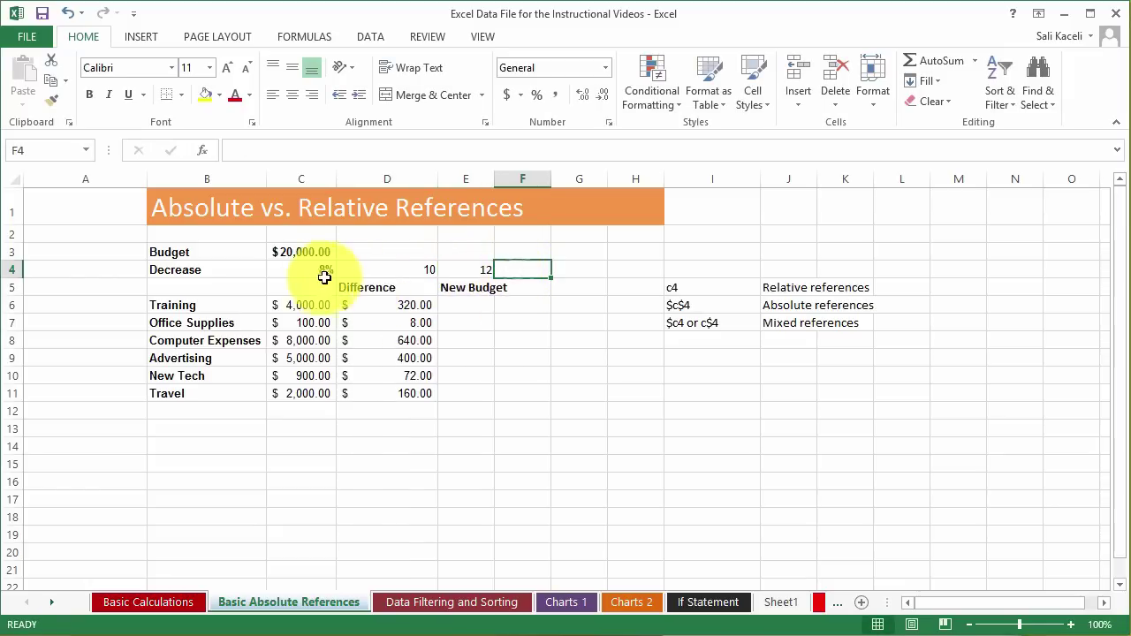
pyautogui.click(404, 272)
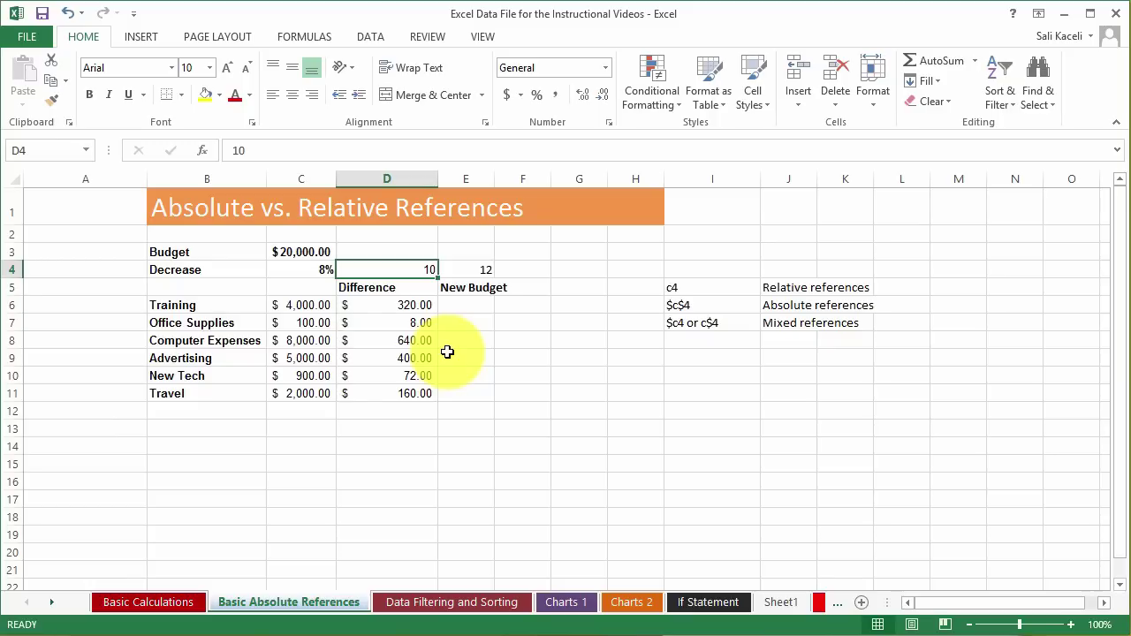
# Calculate the New Budget in E6 with =C6-D6 and fill the formula down to the Travel row, E11.
pyautogui.click(466, 305)
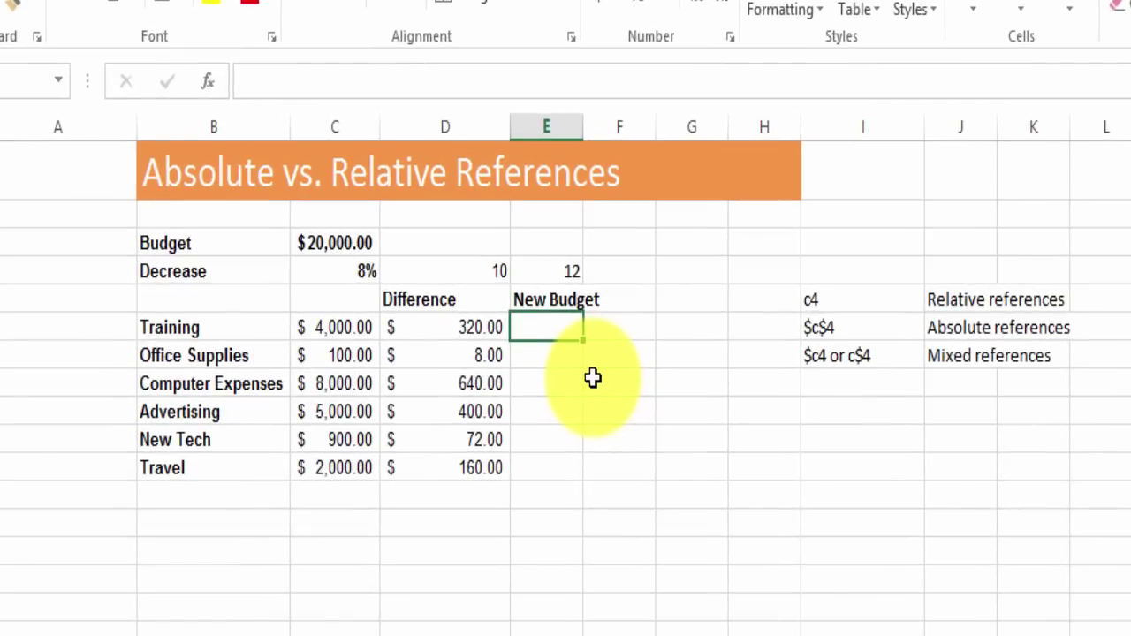
pyautogui.write('=')
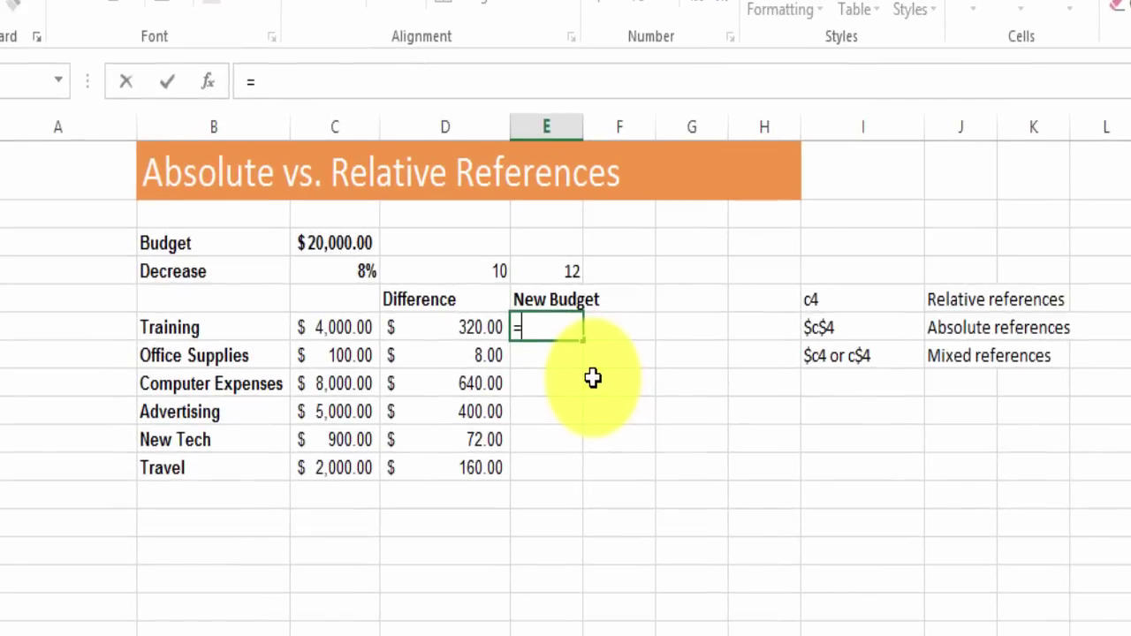
pyautogui.click(344, 328)
pyautogui.write('-')
pyautogui.click(409, 325)
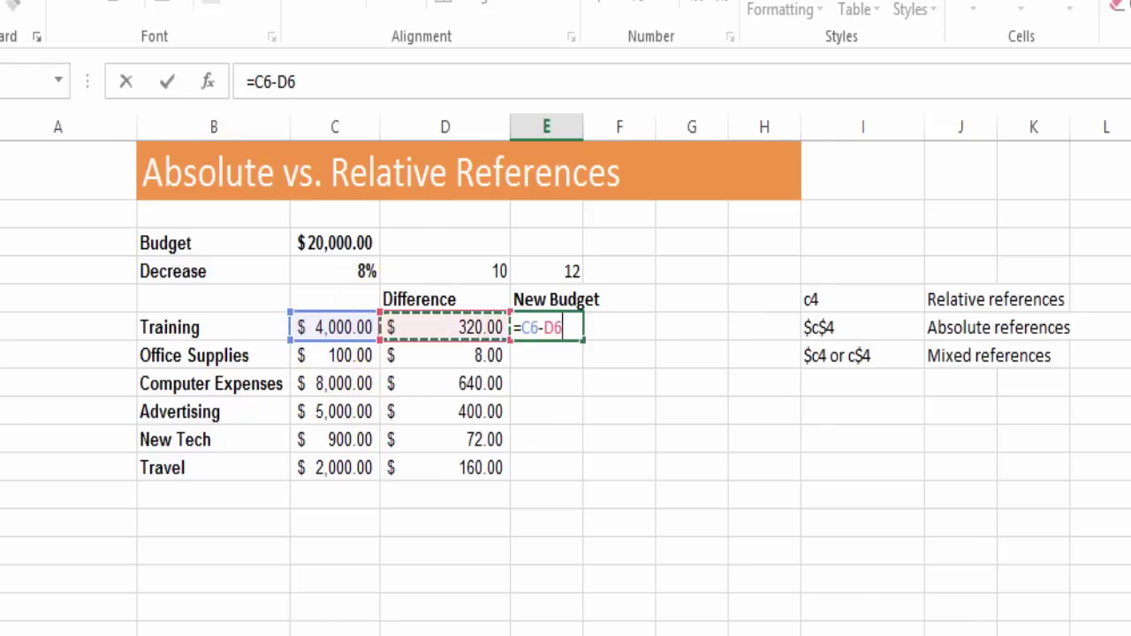
pyautogui.press('Return')
pyautogui.click(575, 329)
pyautogui.moveTo(594, 339); pyautogui.dragTo(594, 486)
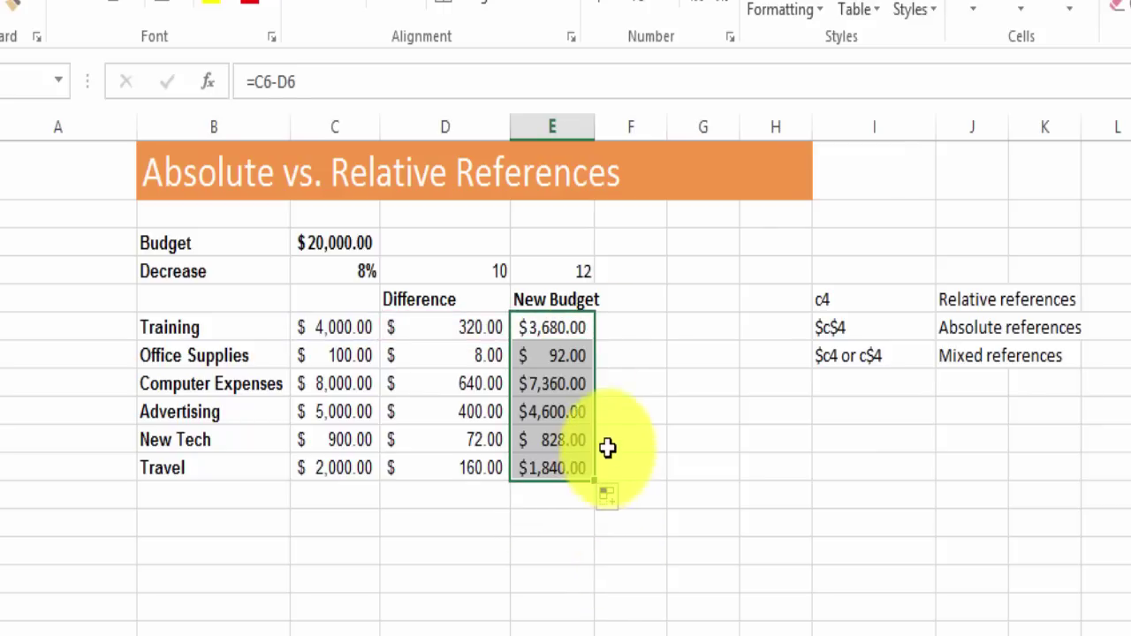
# Check how the cell references adjust in the copied New Budget formulas in column E.
pyautogui.click(627, 421)
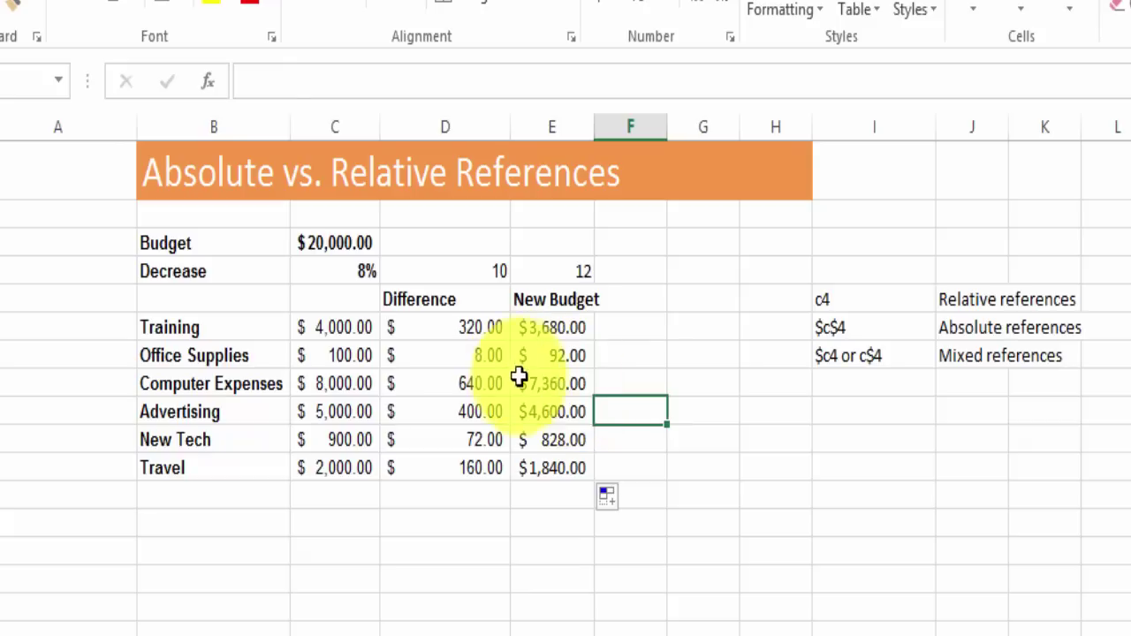
pyautogui.click(551, 384)
pyautogui.click(556, 351)
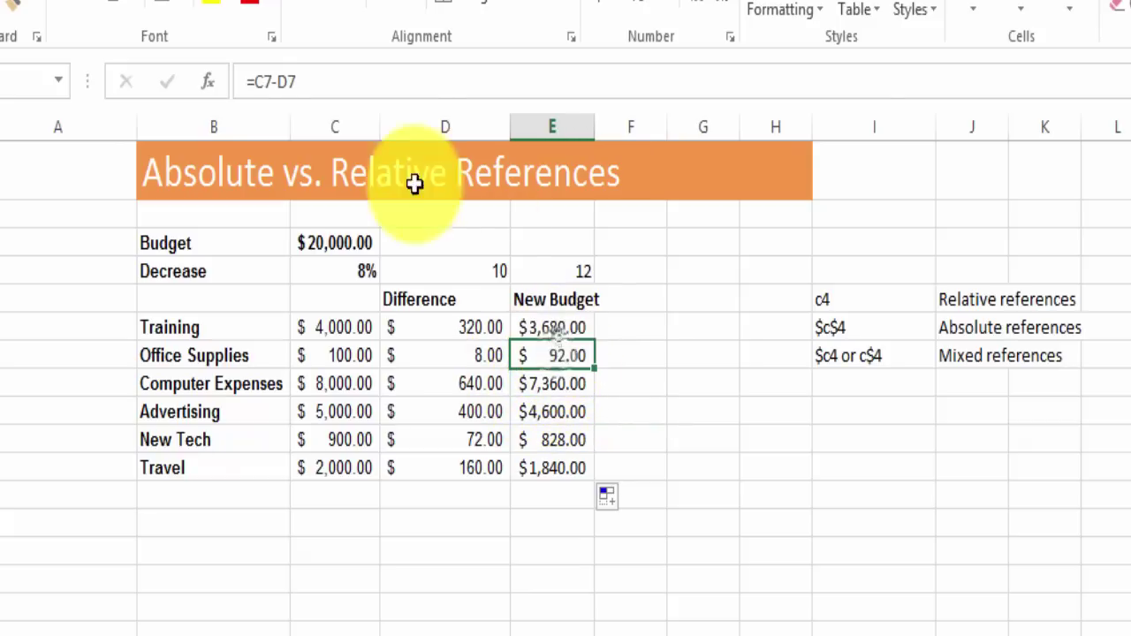
pyautogui.click(304, 81)
pyautogui.click(543, 426)
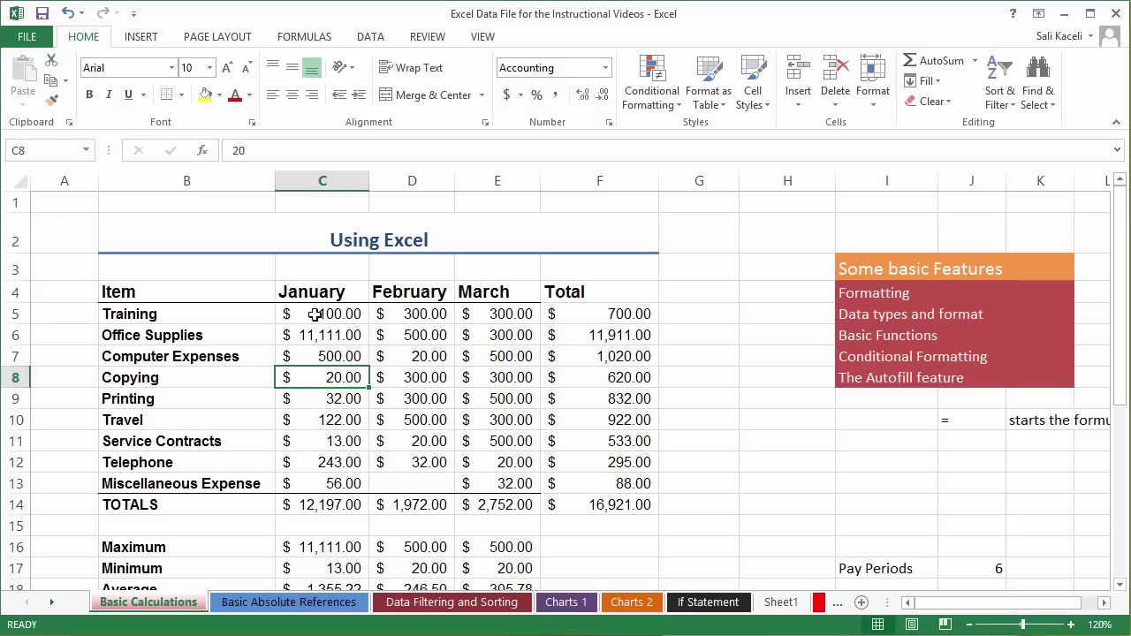
# On the Basic Calculations sheet, try formatting the expense range B4:F13 as a medium-style table and preview other table styles.
pyautogui.click(313, 314)
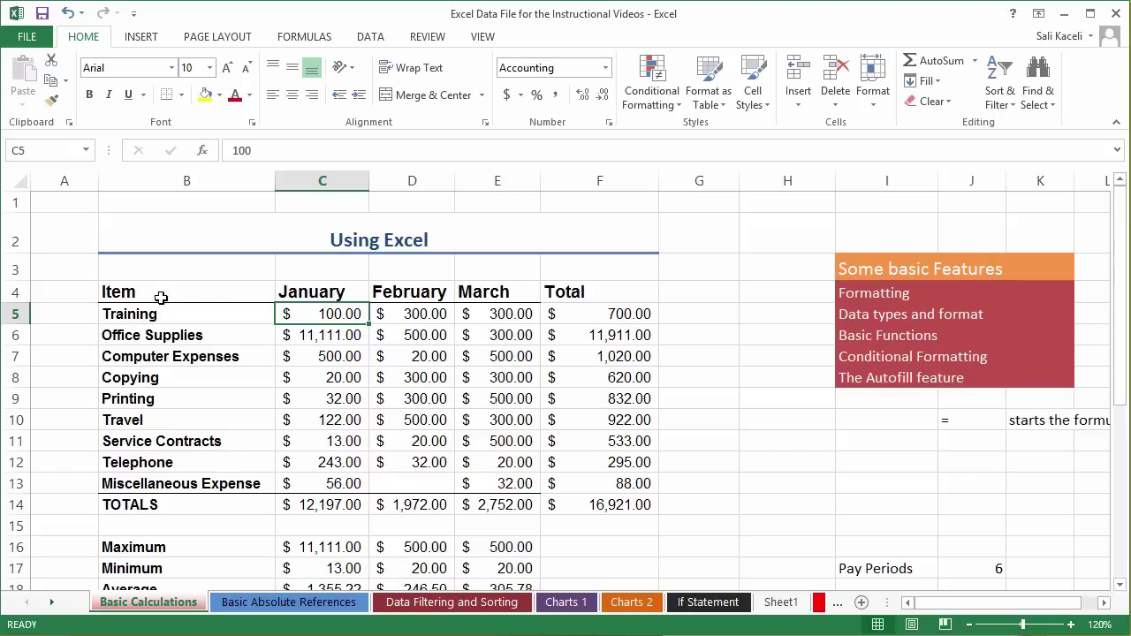
pyautogui.moveTo(138, 293)
pyautogui.mouseDown()
pyautogui.moveTo(575, 429)
pyautogui.moveTo(590, 481)
pyautogui.mouseUp()
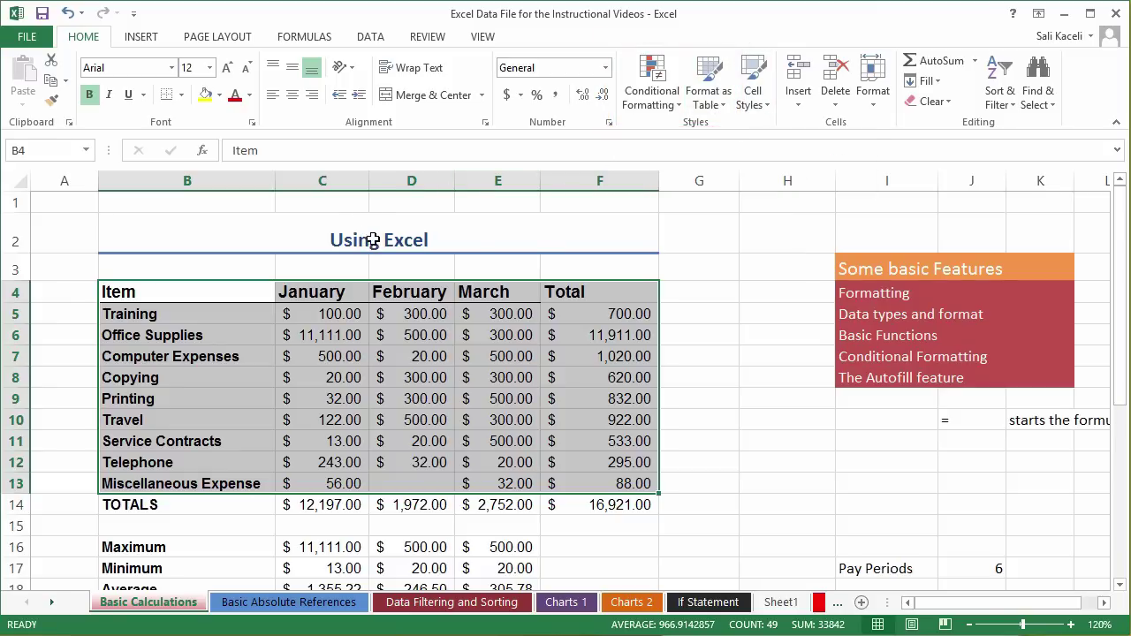
pyautogui.click(721, 102)
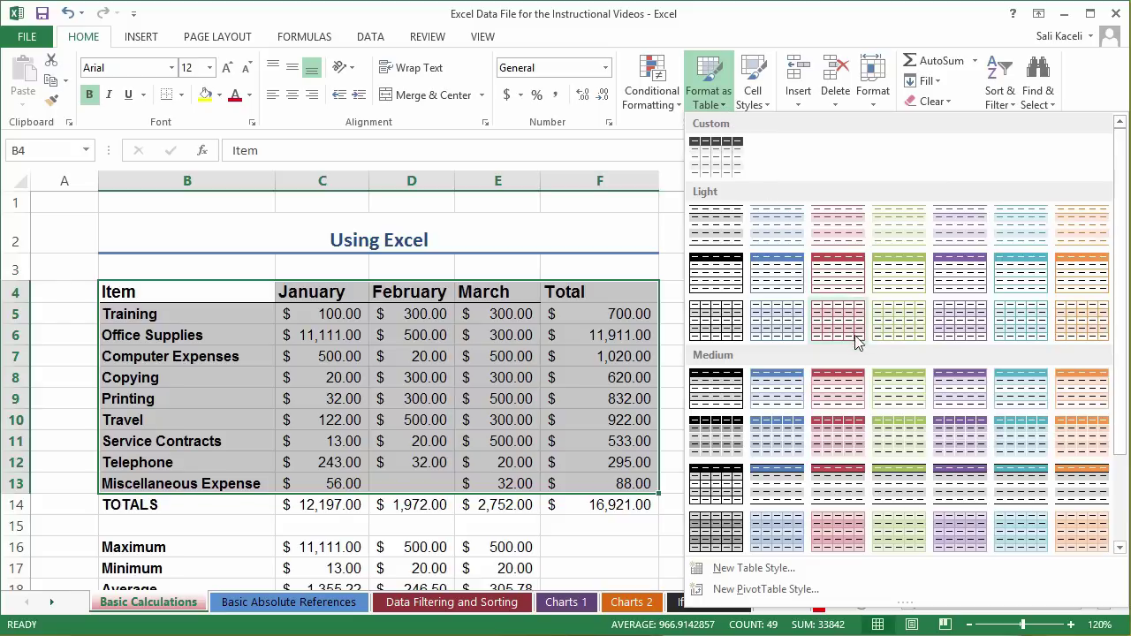
pyautogui.click(840, 433)
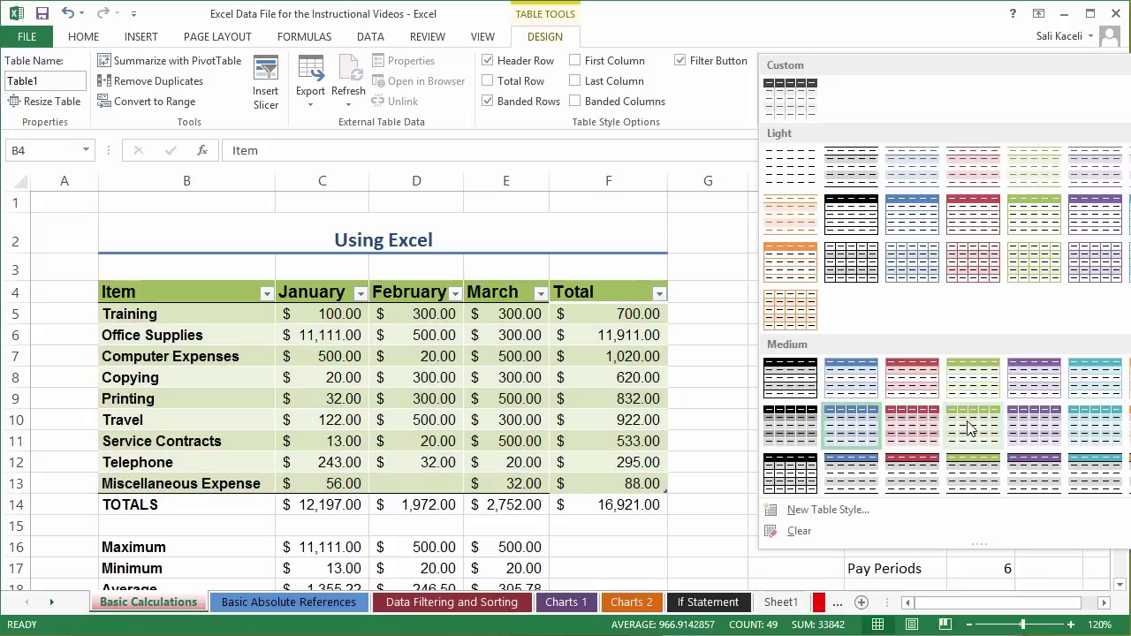
pyautogui.click(887, 42)
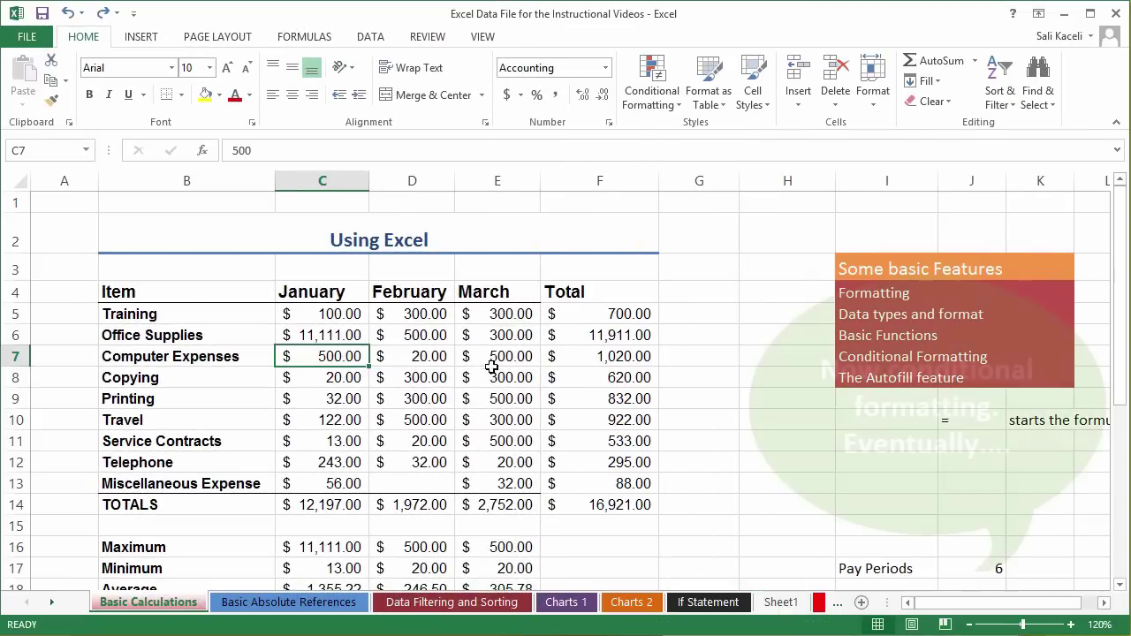
# Apply solid green data bars as conditional formatting to the expense range B4:F13.
pyautogui.moveTo(116, 292); pyautogui.dragTo(576, 492)
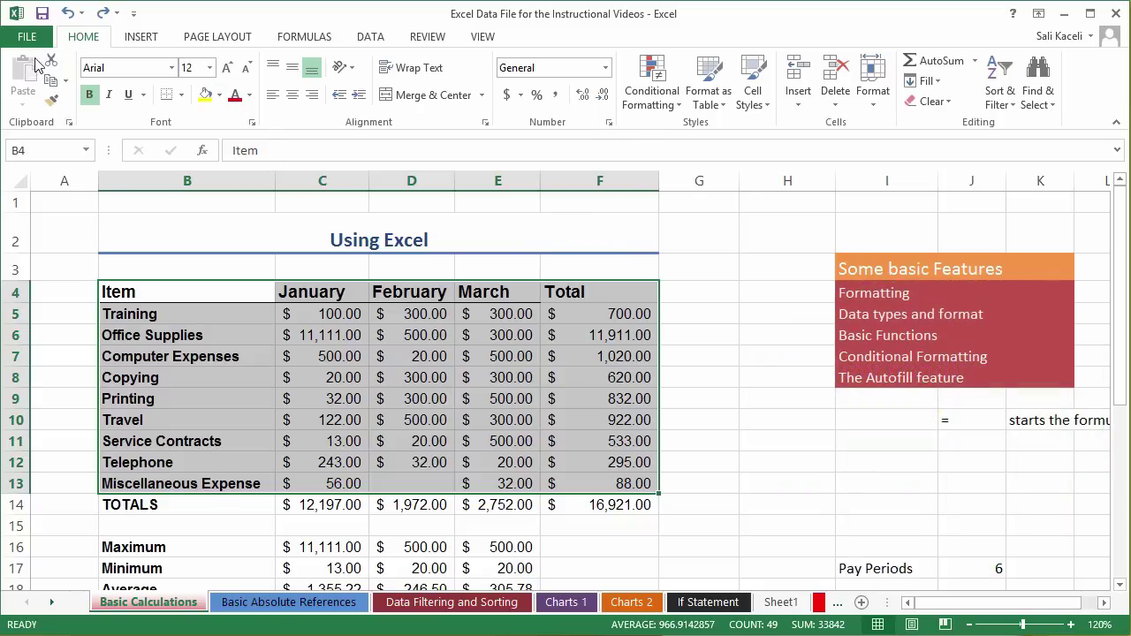
pyautogui.click(665, 97)
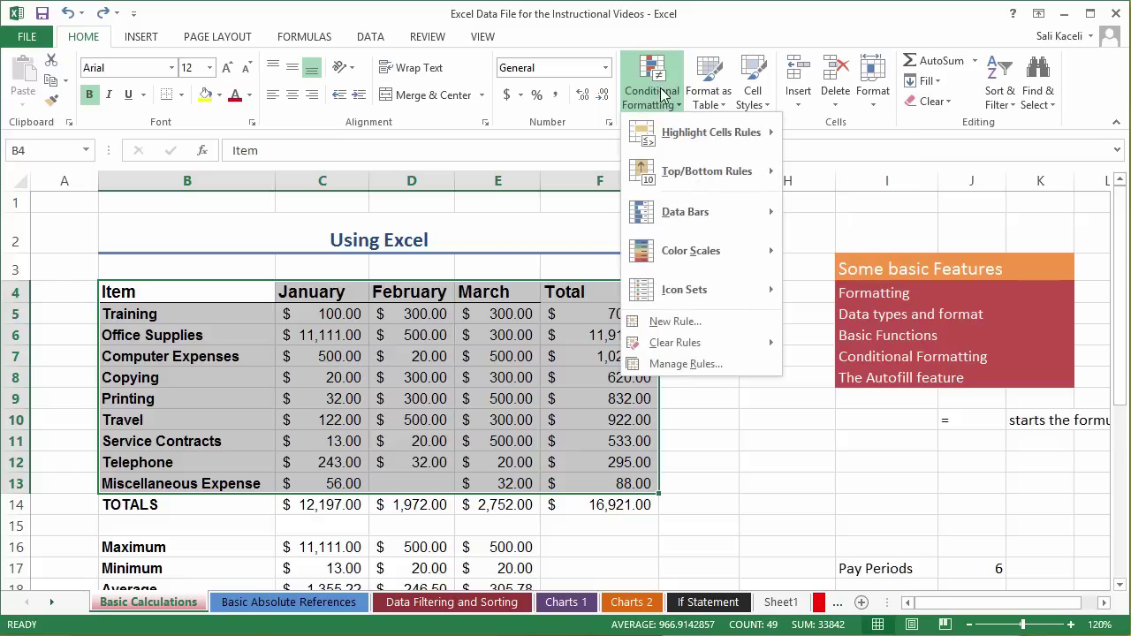
pyautogui.moveTo(692, 137)
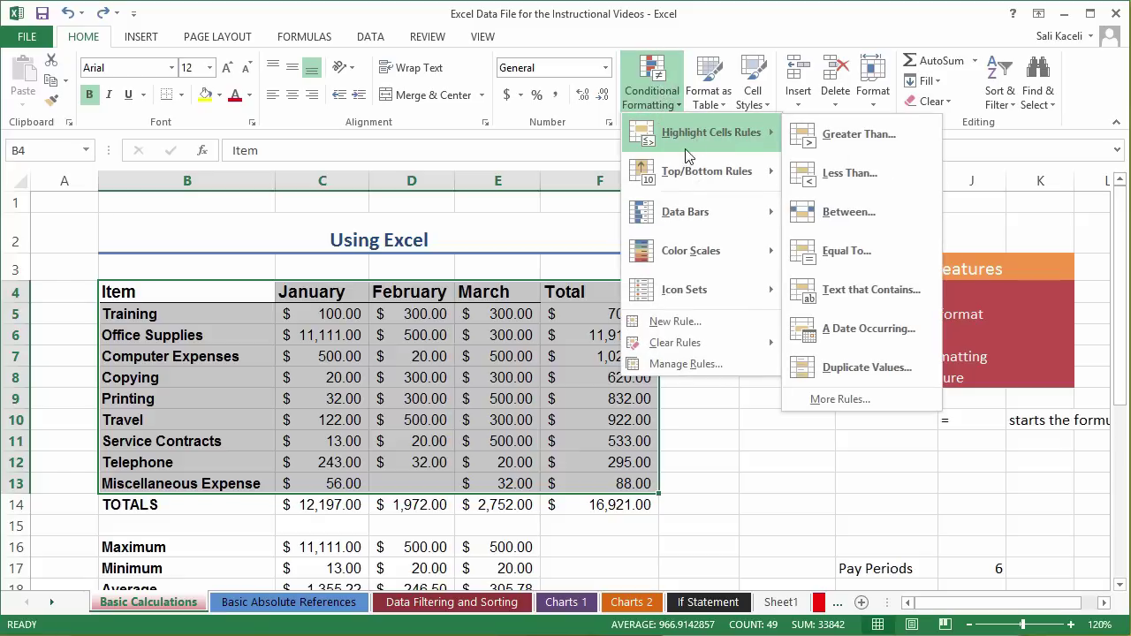
pyautogui.moveTo(702, 219)
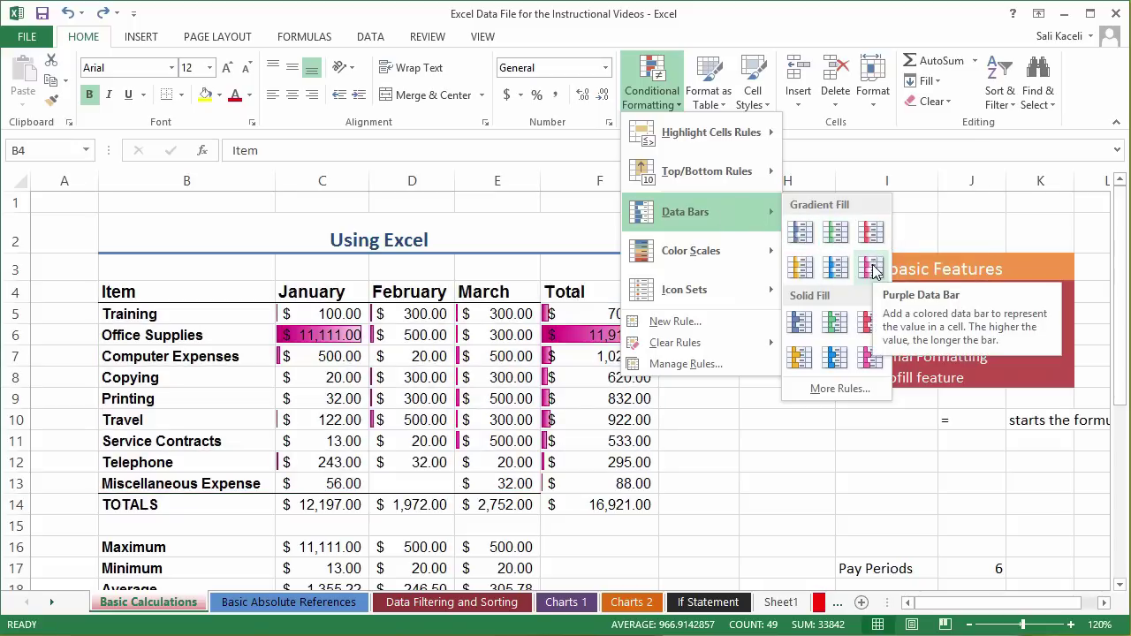
pyautogui.click(834, 323)
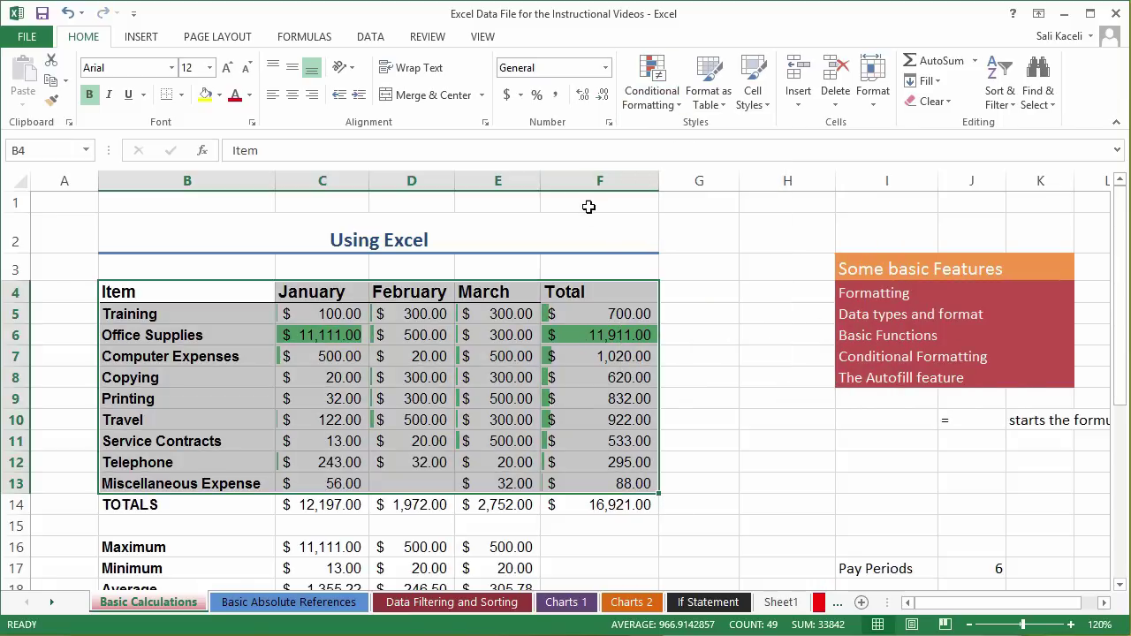
# Set the January Office Supplies amount in C6 to 777.
pyautogui.click(325, 340)
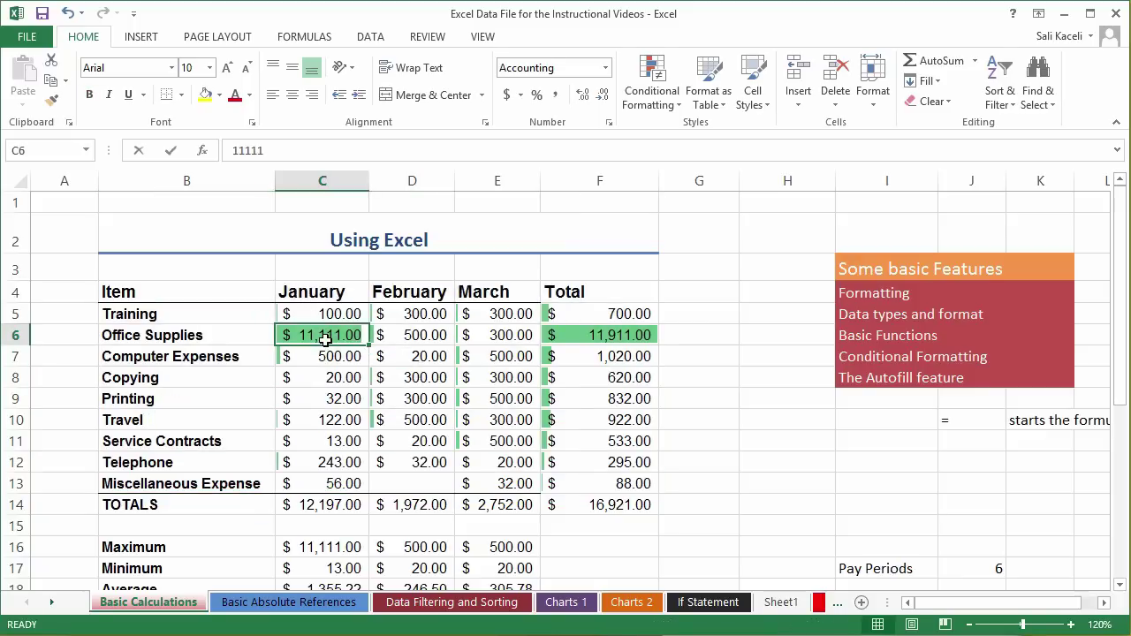
pyautogui.write('777')
pyautogui.press('Return')
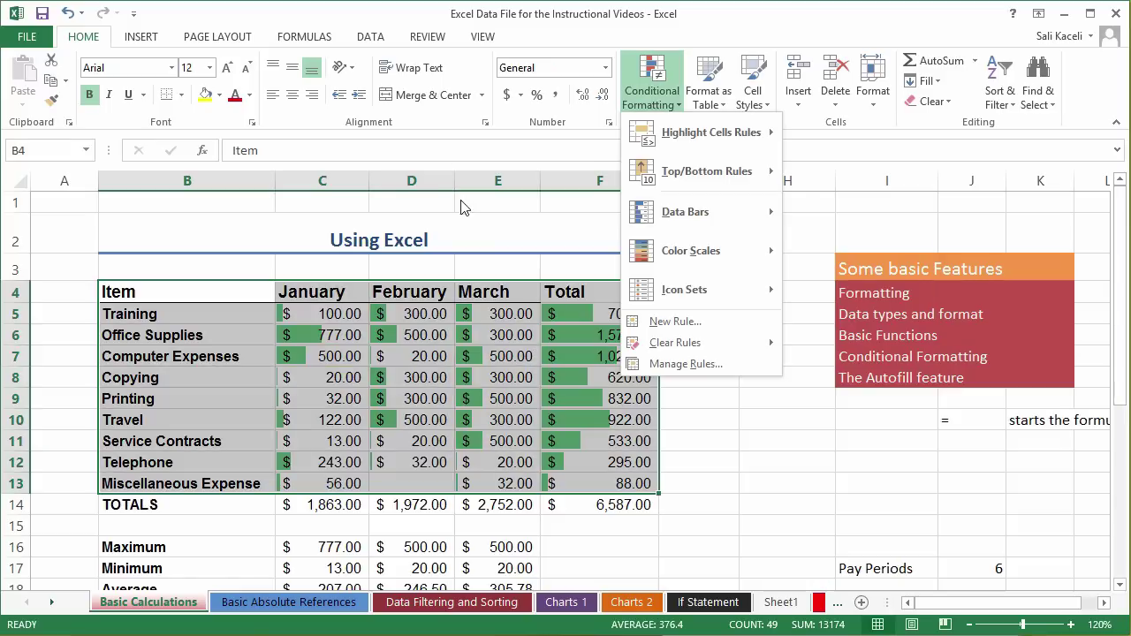
# Undo the January Office Supplies amount change and the green data bars.
pyautogui.click(467, 220)
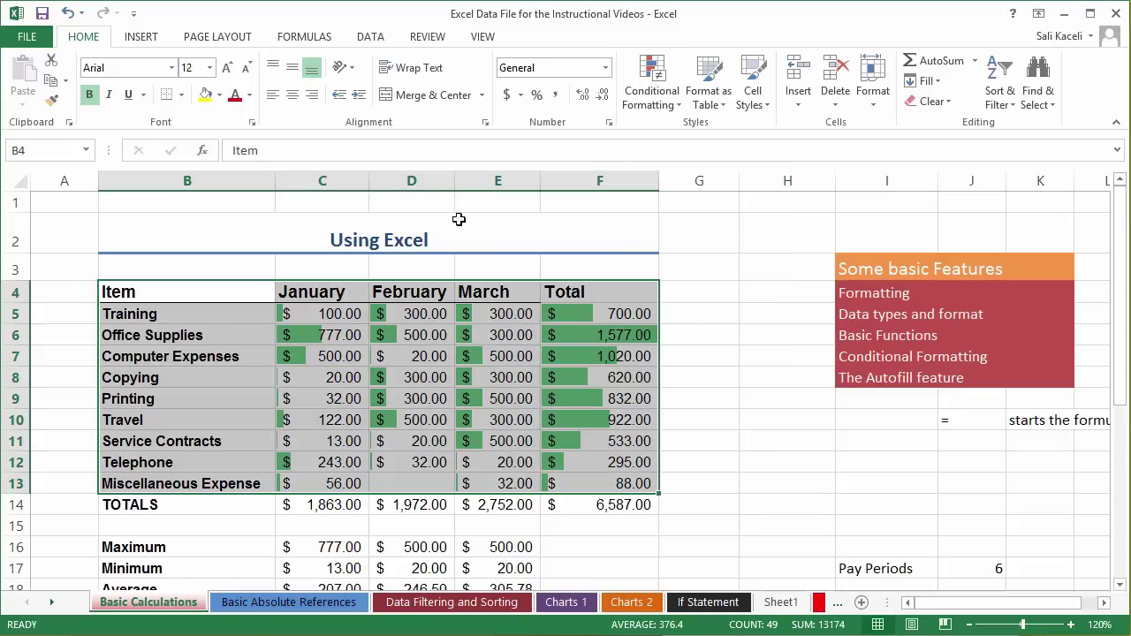
pyautogui.click(67, 13)
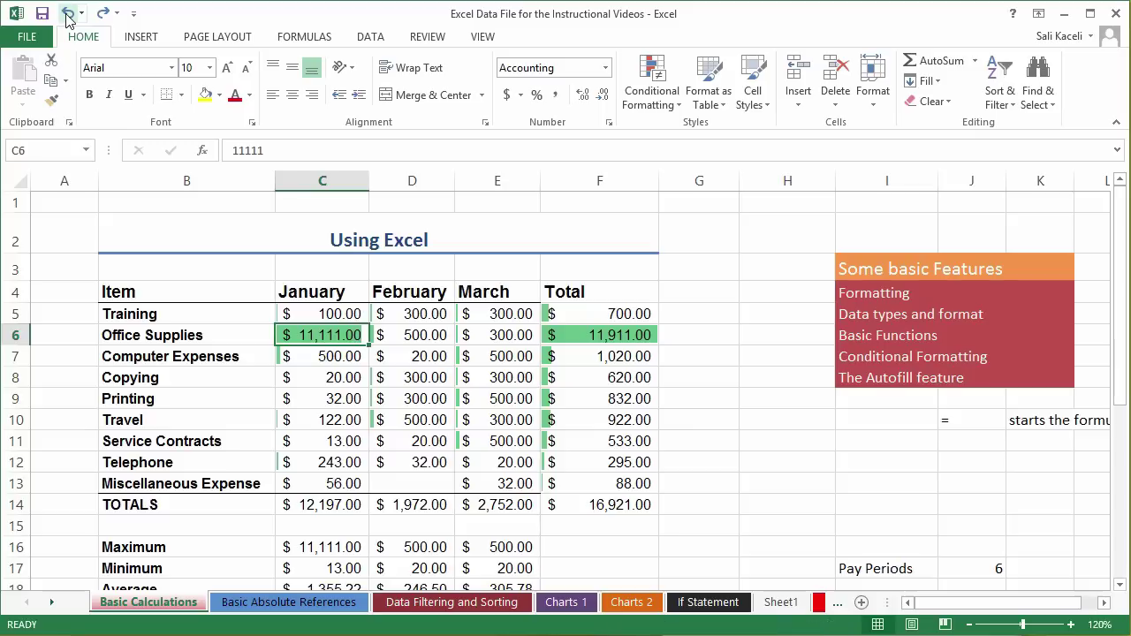
pyautogui.click(68, 13)
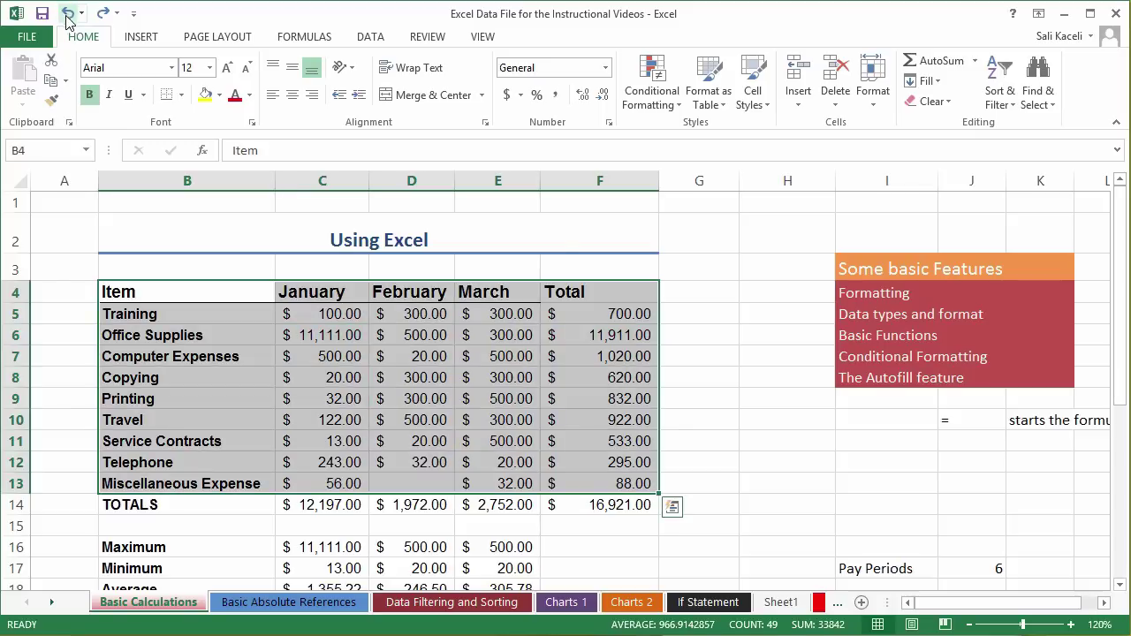
# Look through the conditional formatting options for the expense range B4:F13, including the custom rule for cells containing given values and the Top/Bottom rules.
pyautogui.click(662, 103)
pyautogui.moveTo(685, 255)
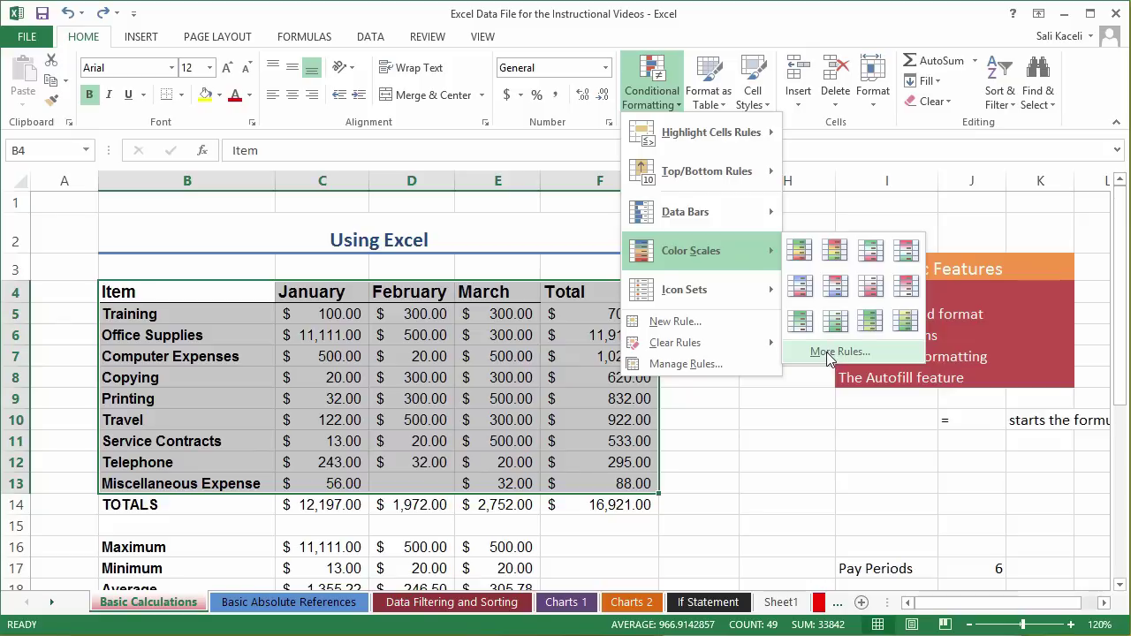
pyautogui.click(827, 352)
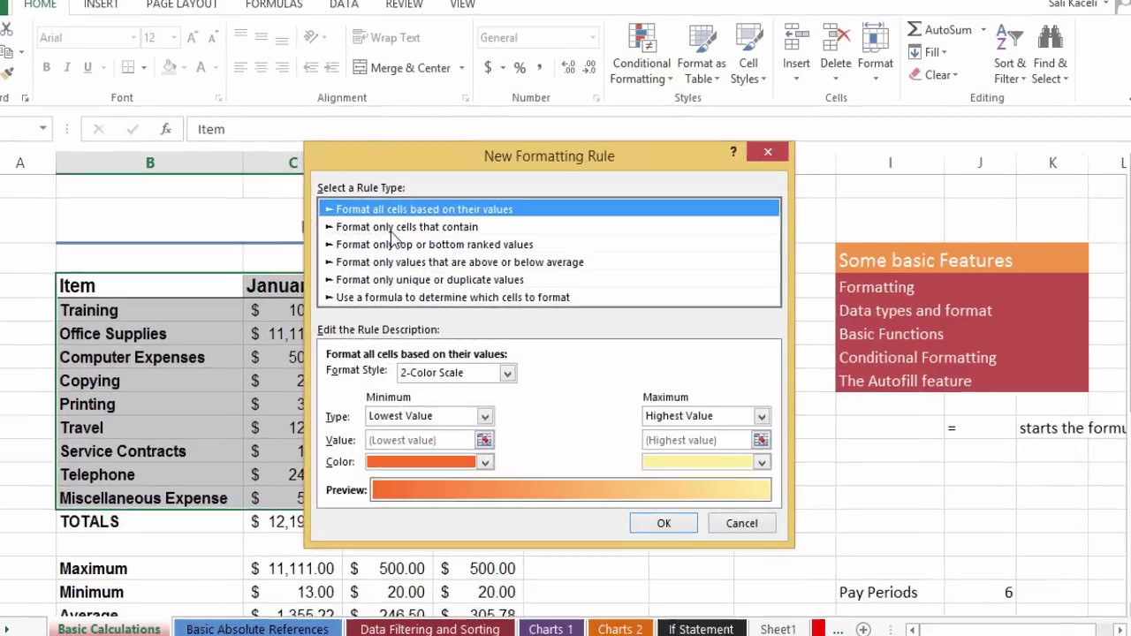
pyautogui.click(409, 239)
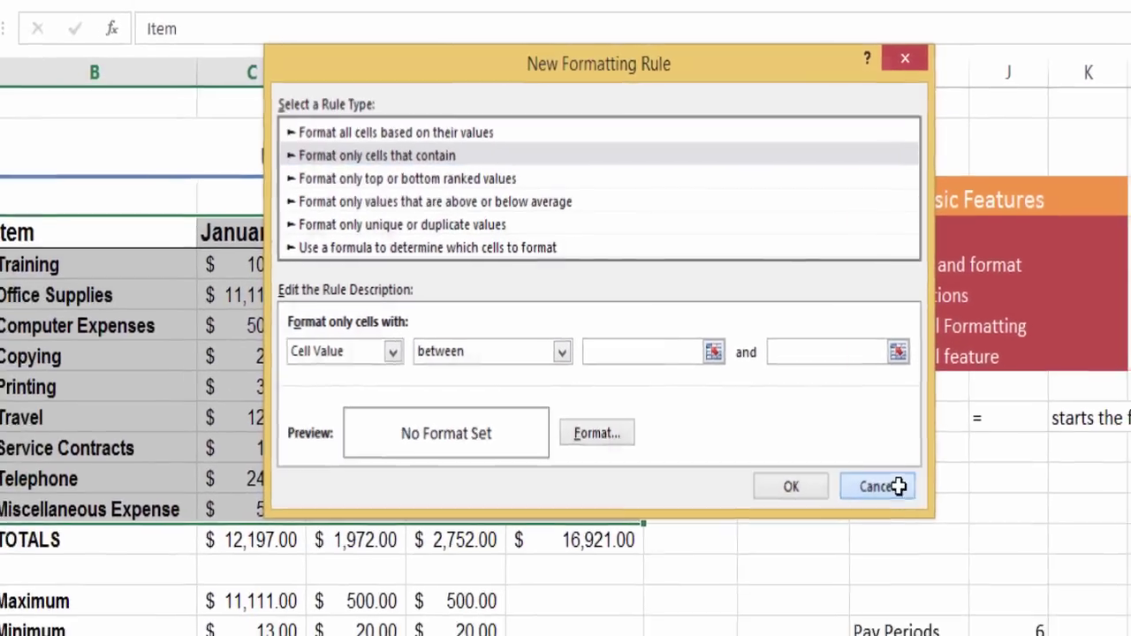
pyautogui.click(888, 545)
pyautogui.click(672, 0)
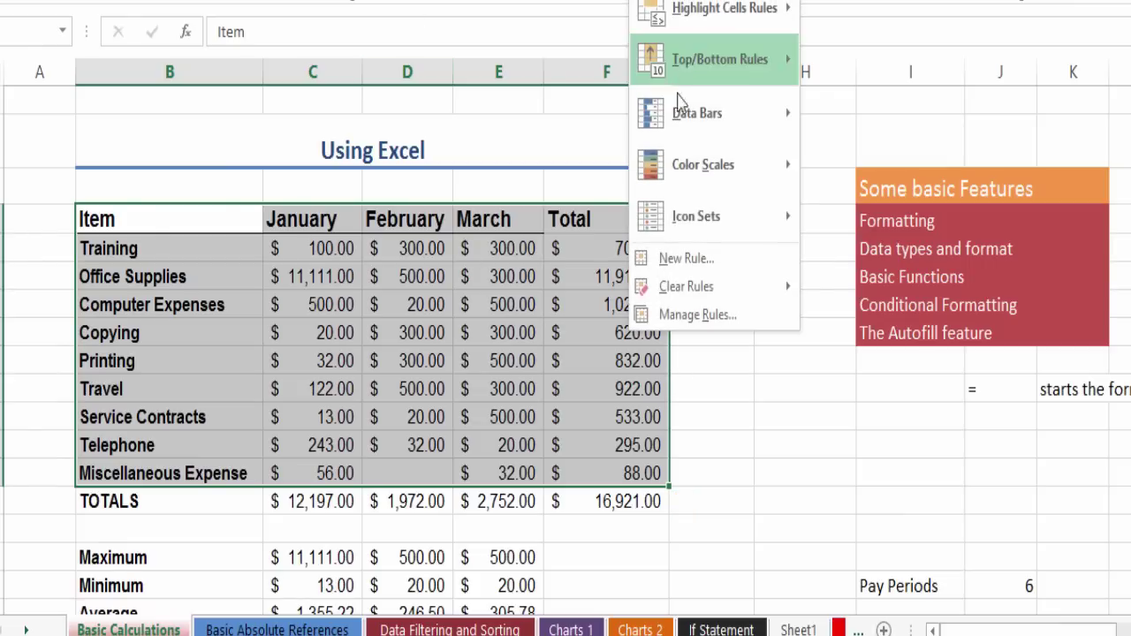
pyautogui.moveTo(663, 231)
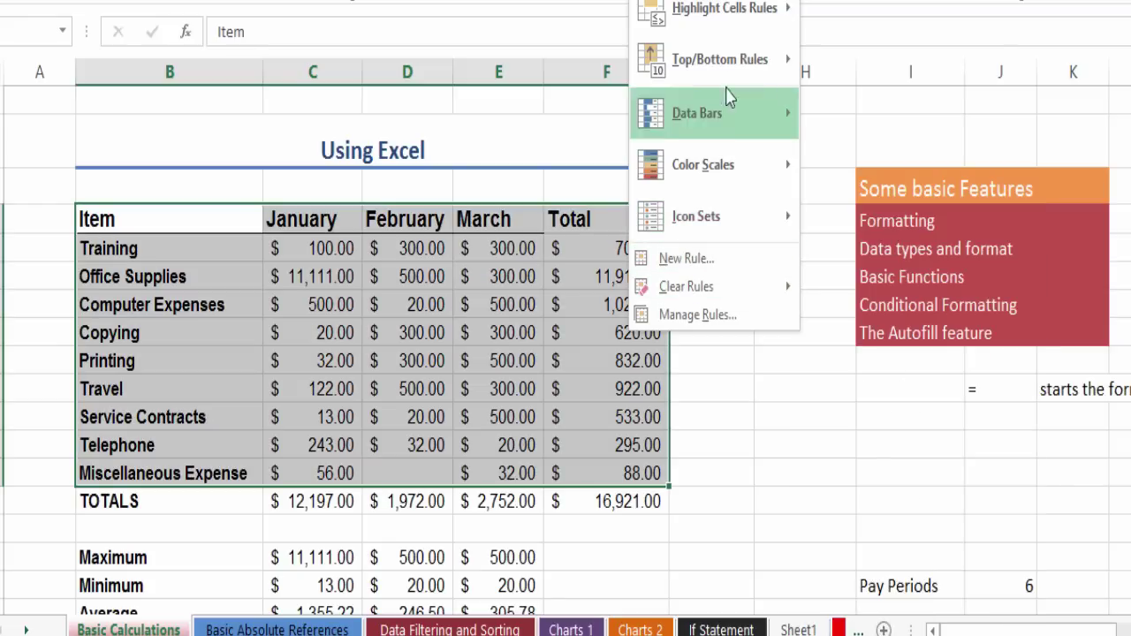
pyautogui.moveTo(729, 75)
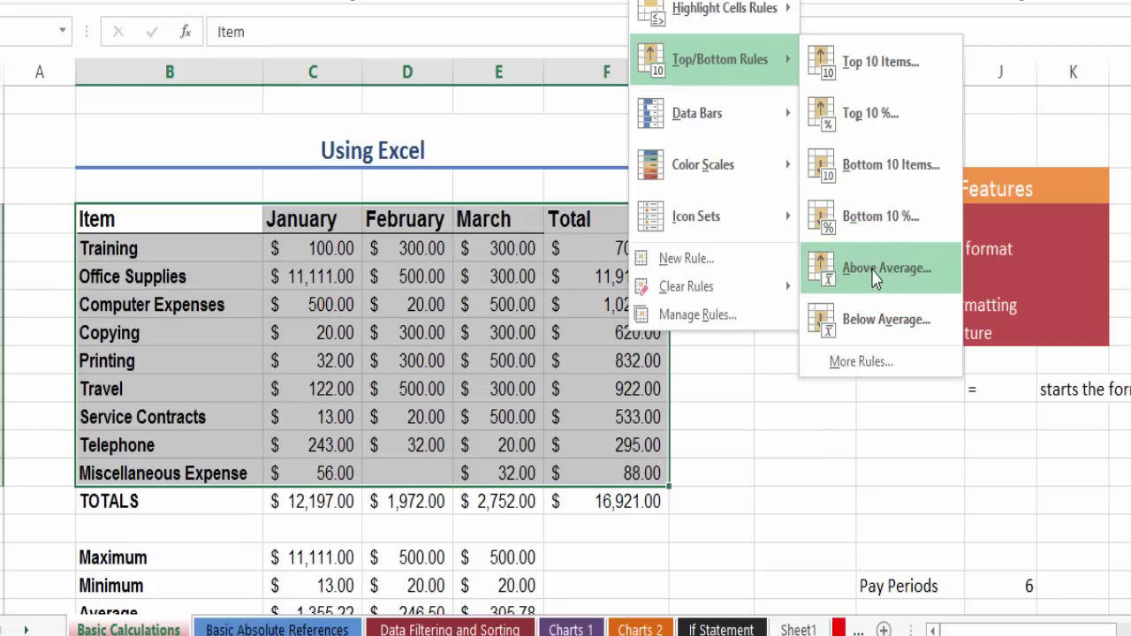
pyautogui.press('Escape')
pyautogui.press('Escape')
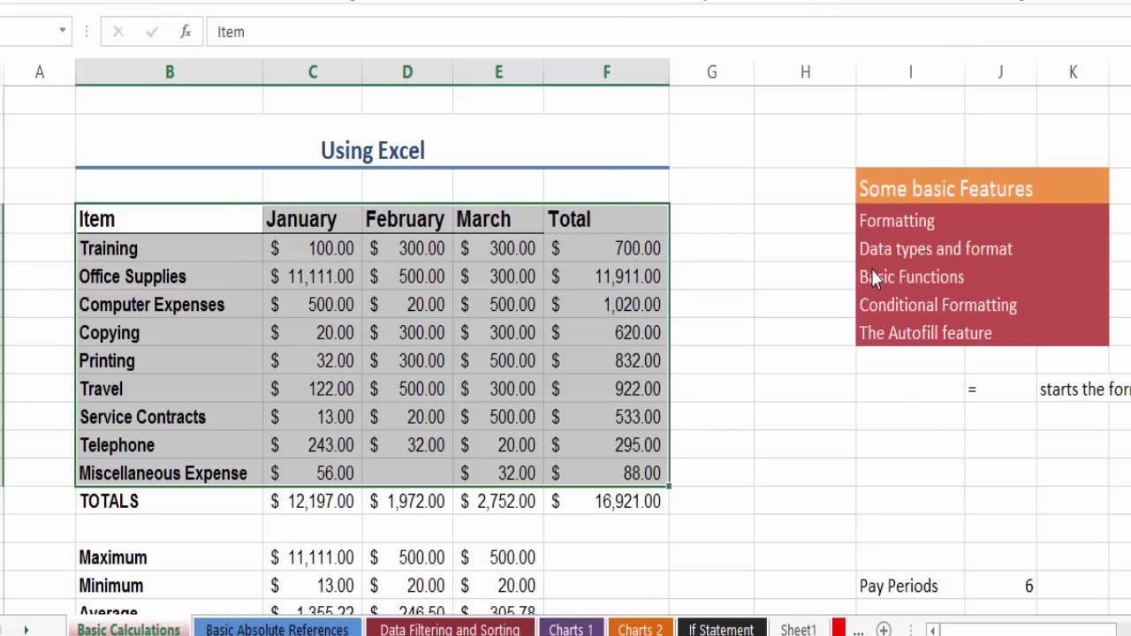
# Open Quick Analysis for the expense range B4:F13 and preview its chart and totals suggestions.
pyautogui.rightClick(345, 215)
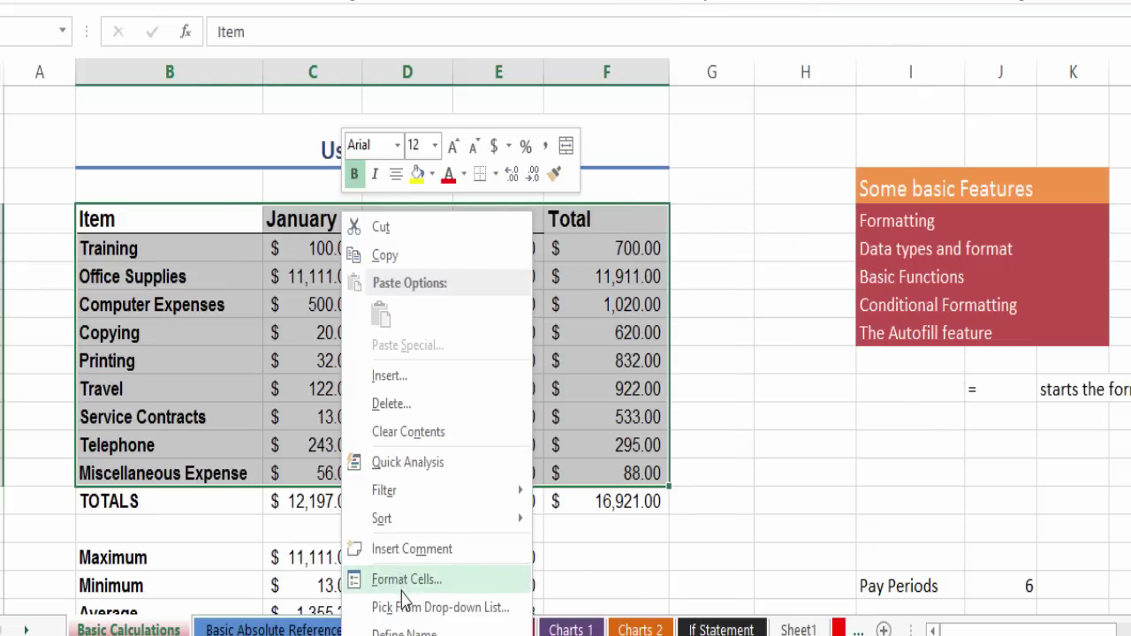
pyautogui.click(412, 463)
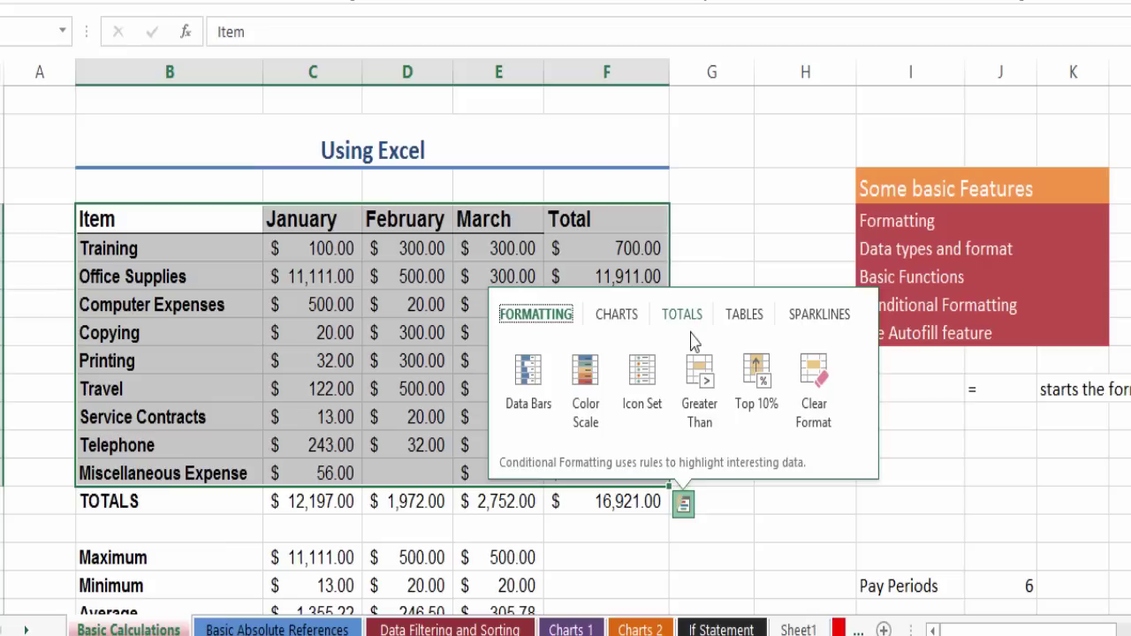
pyautogui.click(625, 316)
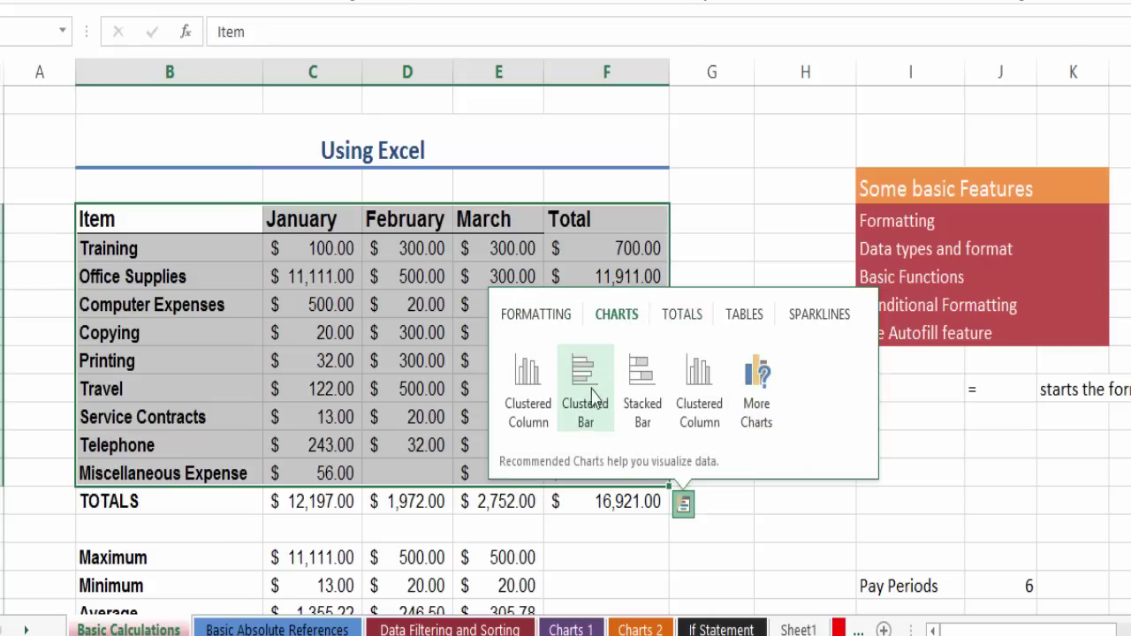
pyautogui.click(685, 315)
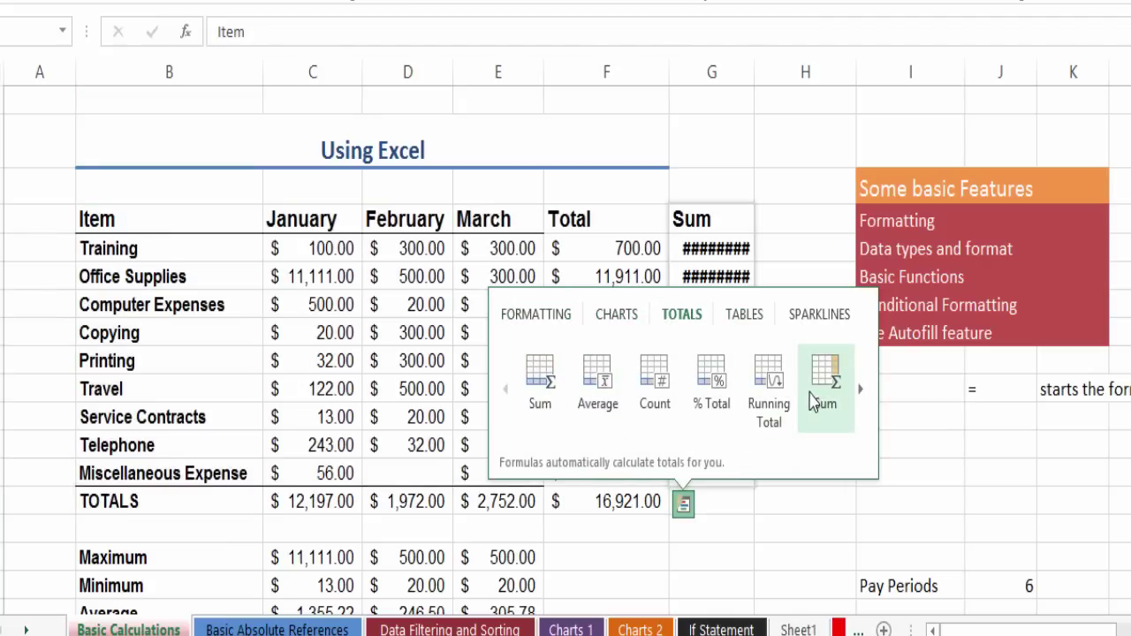
# Add Win/Loss sparklines for the expense rows in G5:G13 using Quick Analysis.
pyautogui.click(823, 318)
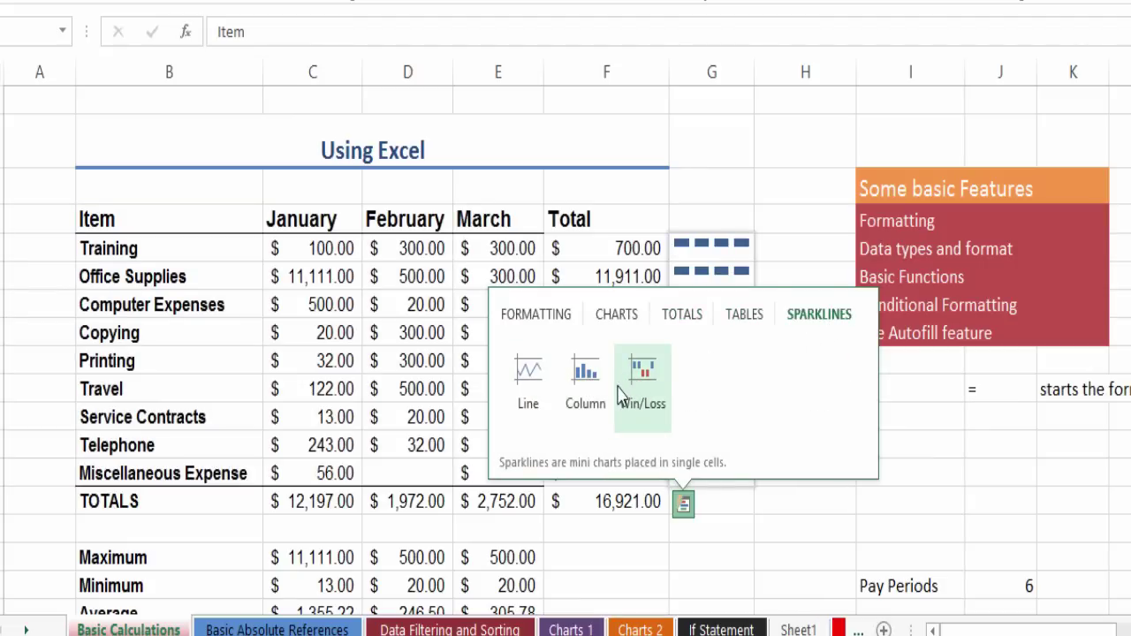
pyautogui.click(625, 393)
pyautogui.click(799, 382)
pyautogui.click(737, 298)
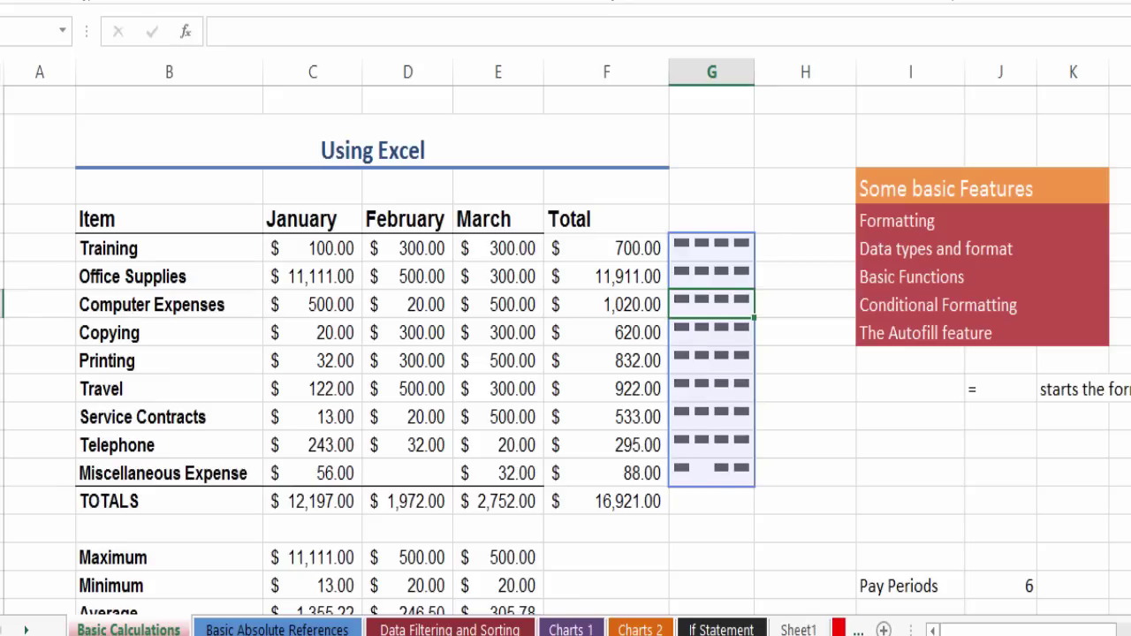
pyautogui.click(518, 19)
pyautogui.click(762, 333)
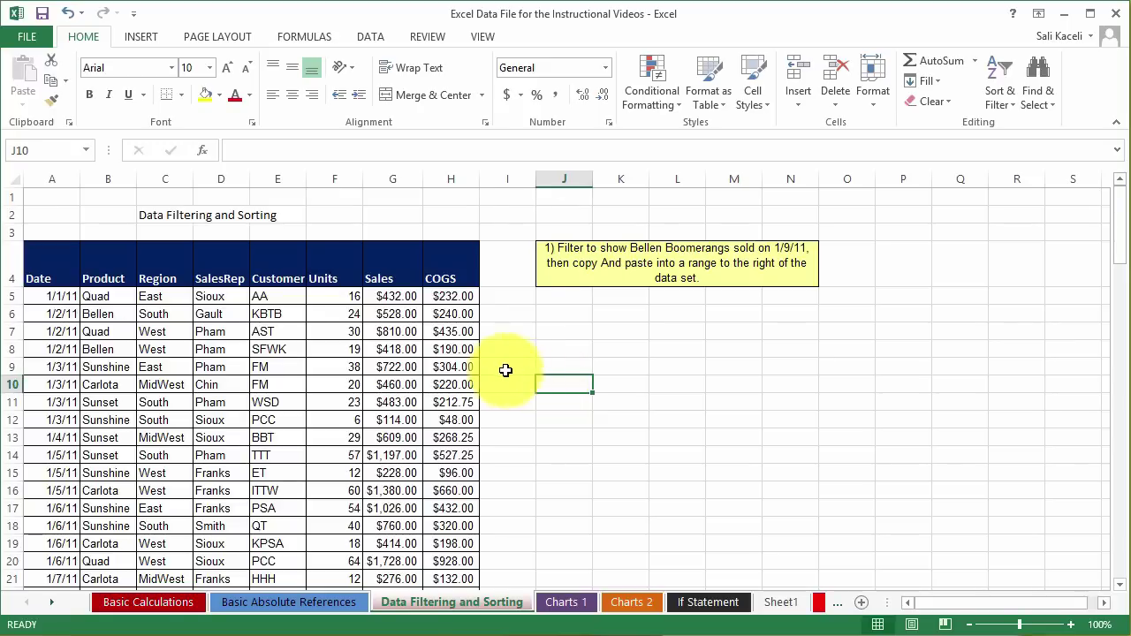
# Examine the sales records on the Data Filtering and Sorting sheet, especially the order of the Date and Product columns.
pyautogui.scroll(-3, 395, 350)
pyautogui.scroll(-20, 396, 349)
pyautogui.scroll(20, 368, 348)
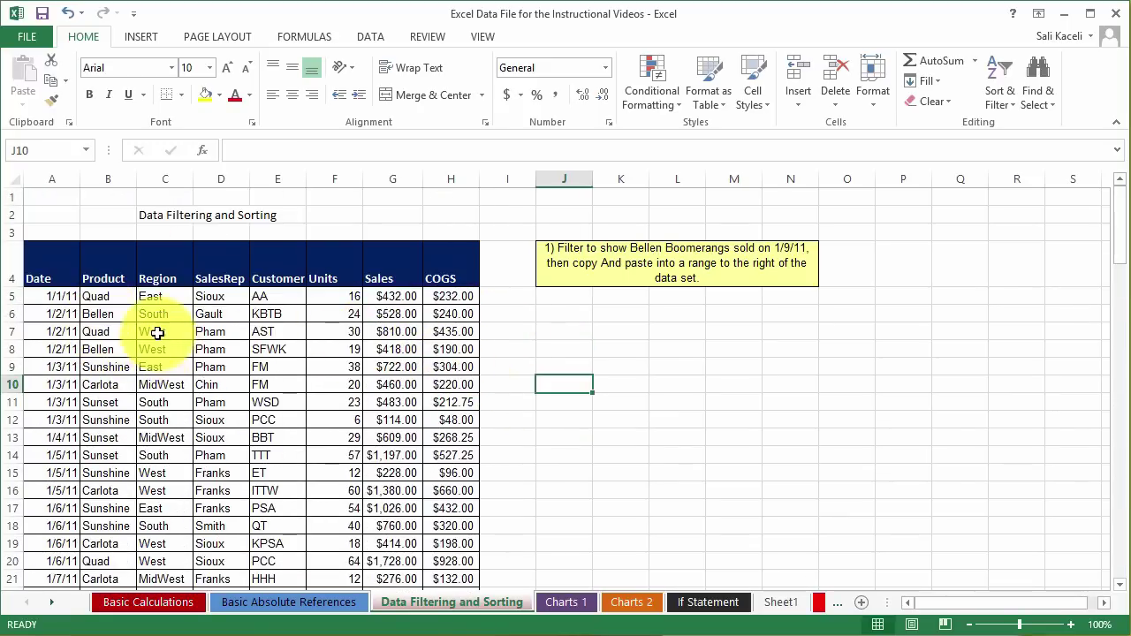
pyautogui.click(71, 296)
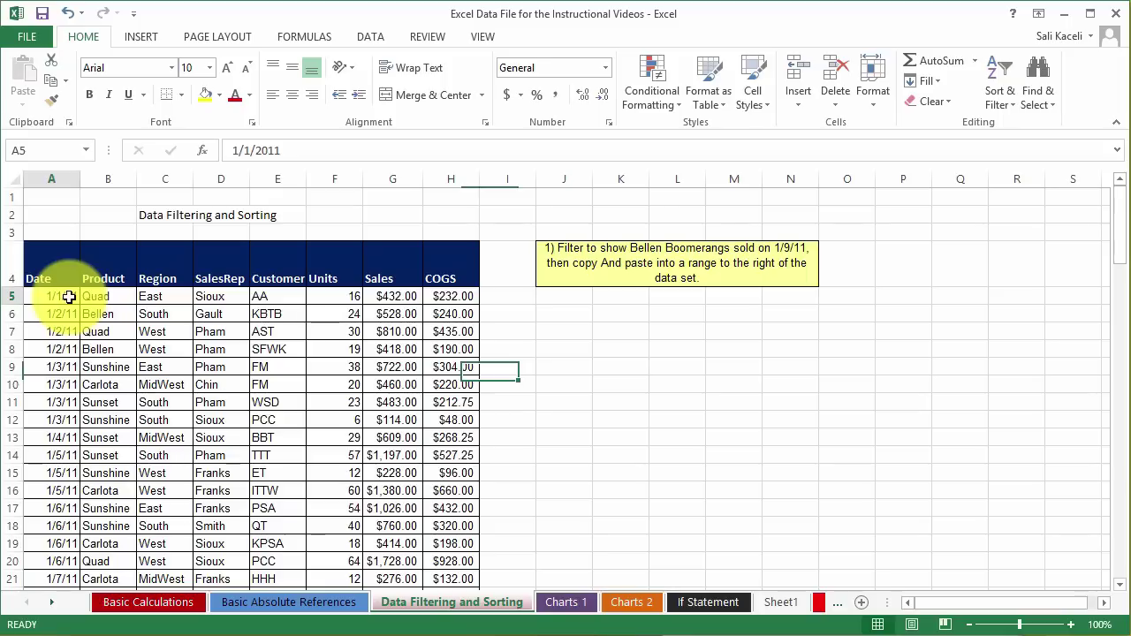
pyautogui.scroll(-3, 70, 393)
pyautogui.scroll(-8, 71, 393)
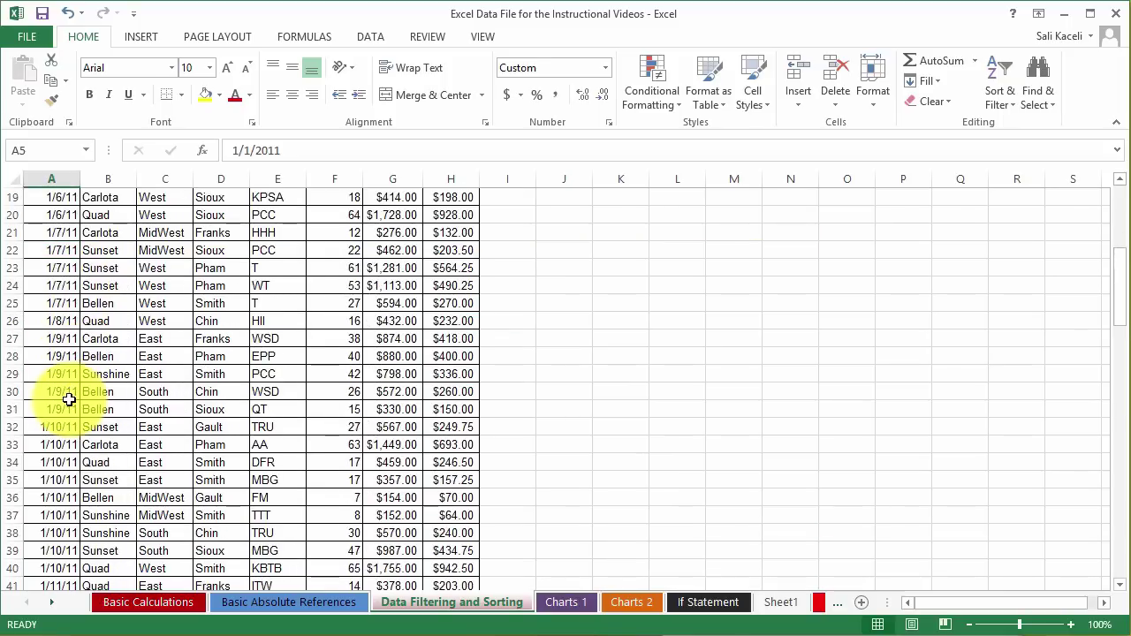
pyautogui.scroll(6, 73, 388)
pyautogui.scroll(5, 73, 387)
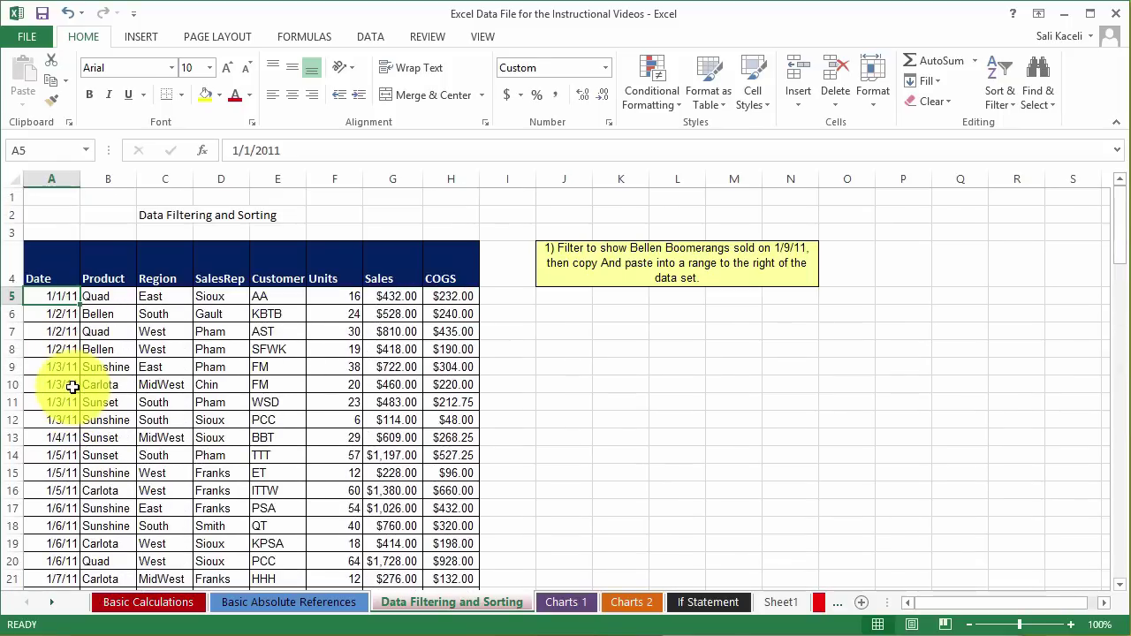
pyautogui.click(97, 311)
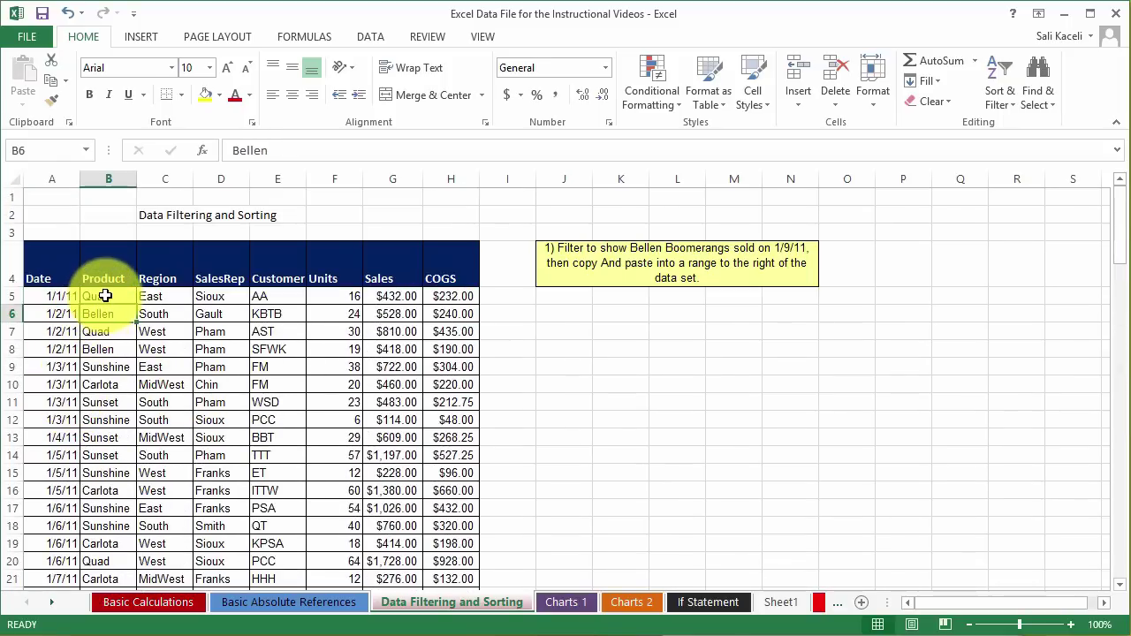
# Sort the sales data by Product from A to Z and review the reordered rows.
pyautogui.click(105, 296)
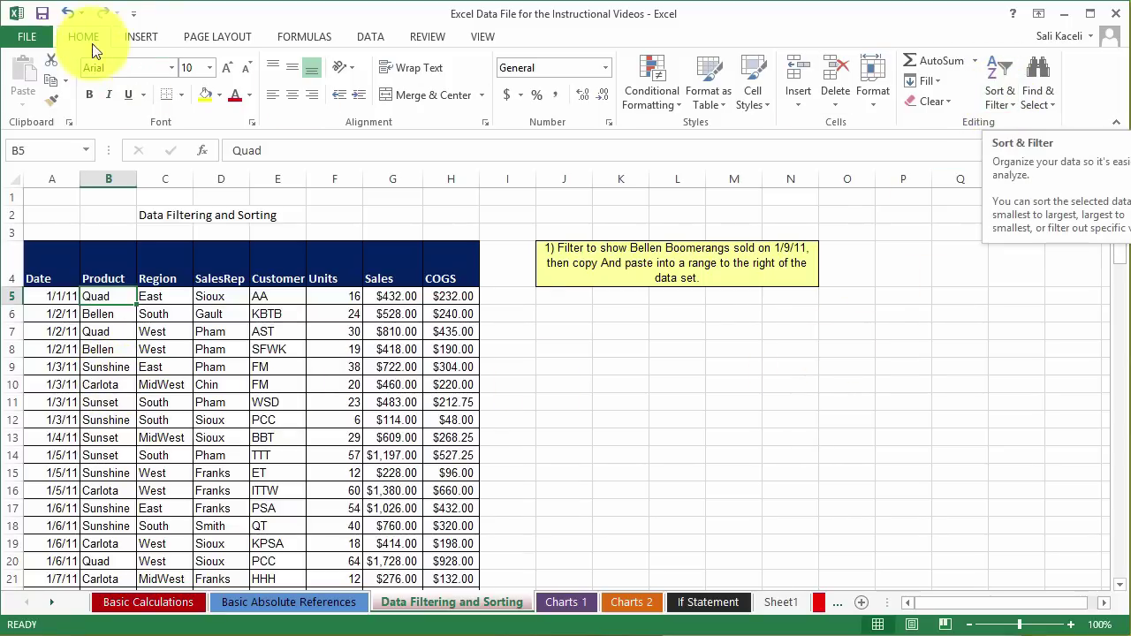
pyautogui.click(1004, 98)
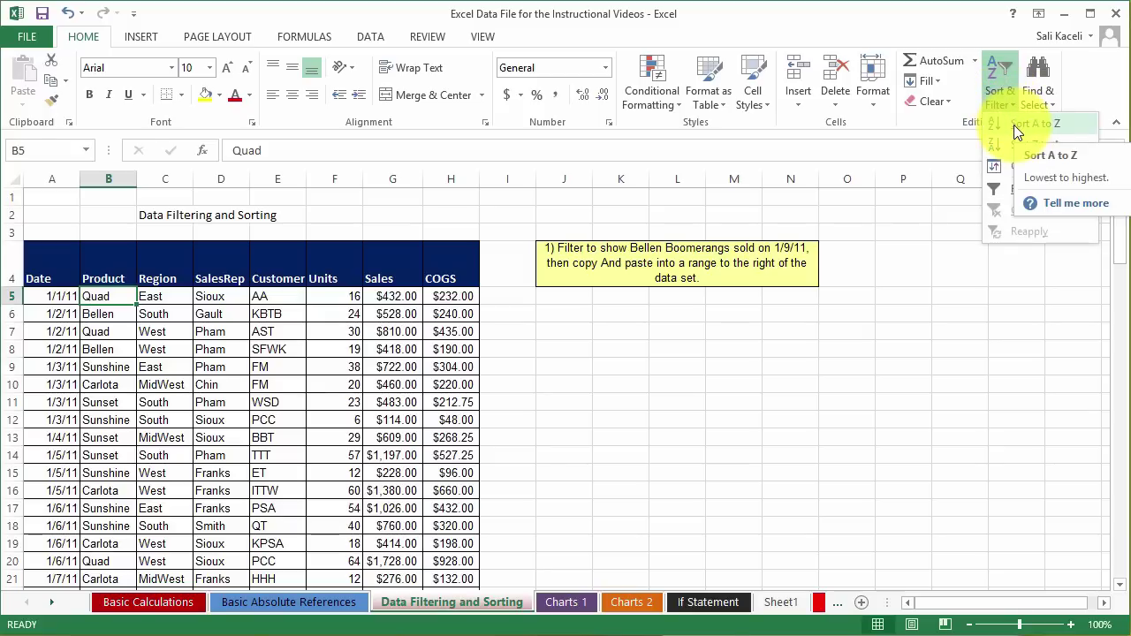
pyautogui.click(1041, 125)
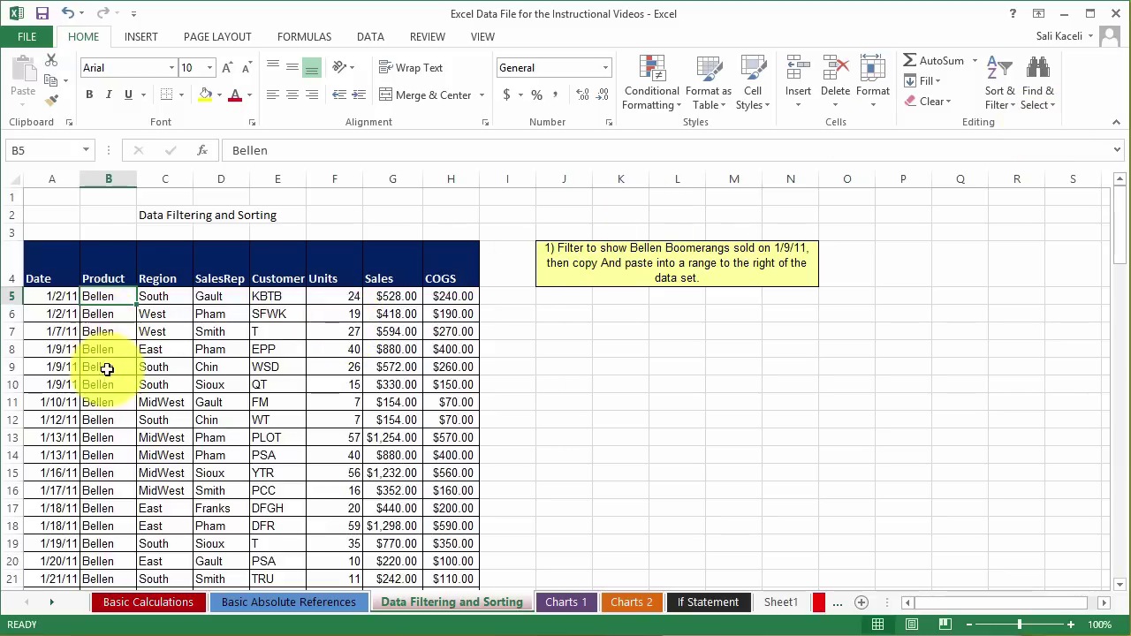
pyautogui.click(97, 473)
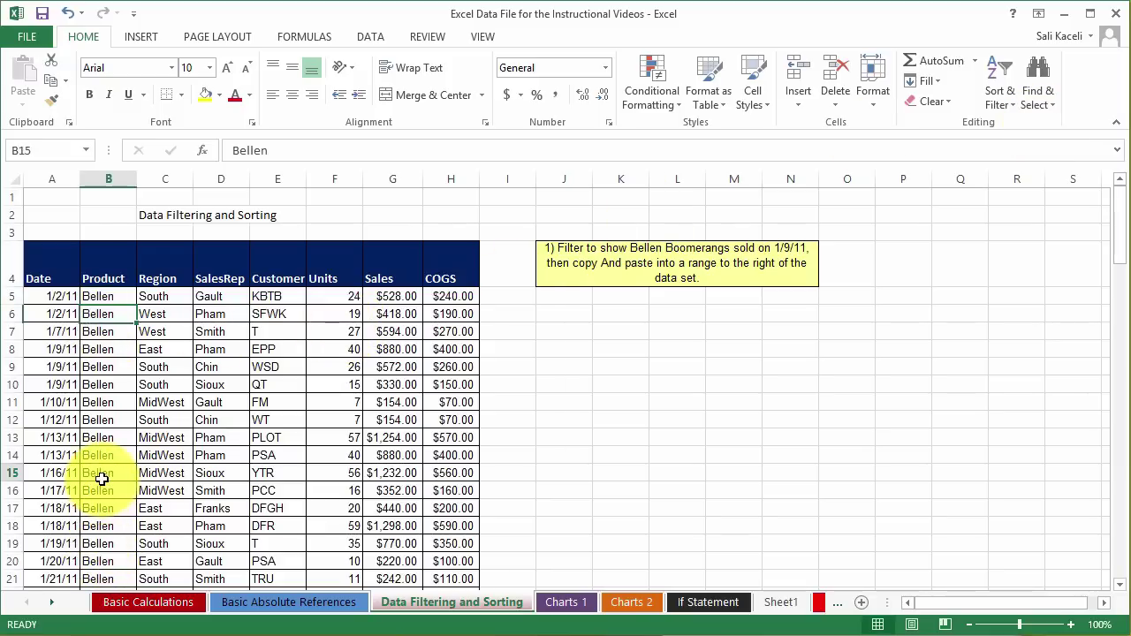
pyautogui.scroll(-3, 99, 411)
pyautogui.scroll(-20, 101, 427)
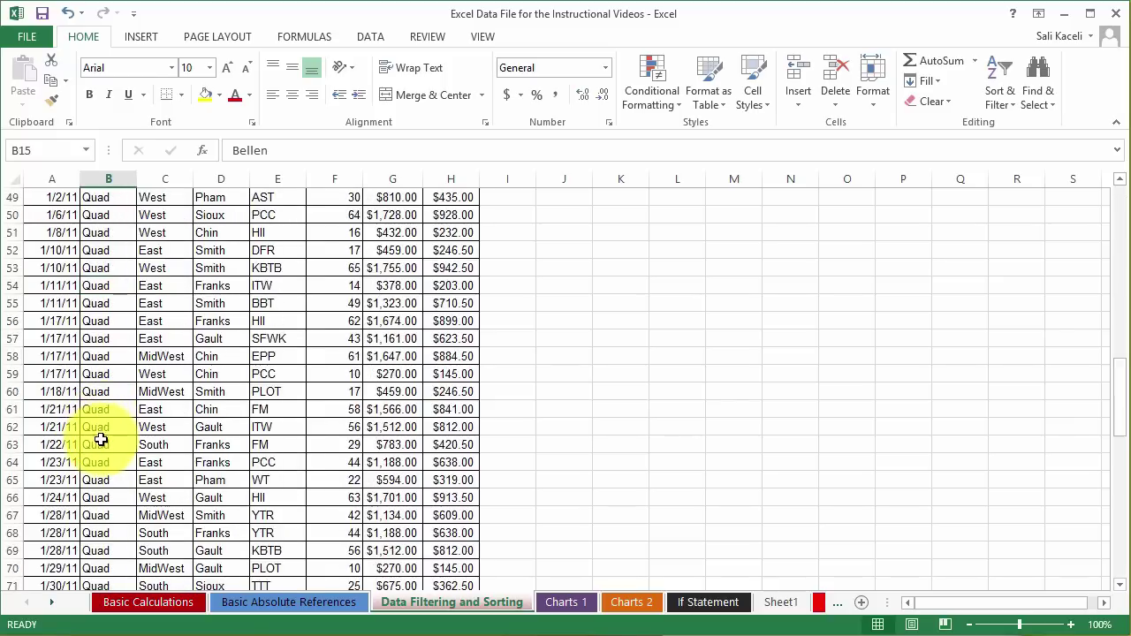
pyautogui.scroll(20, 92, 450)
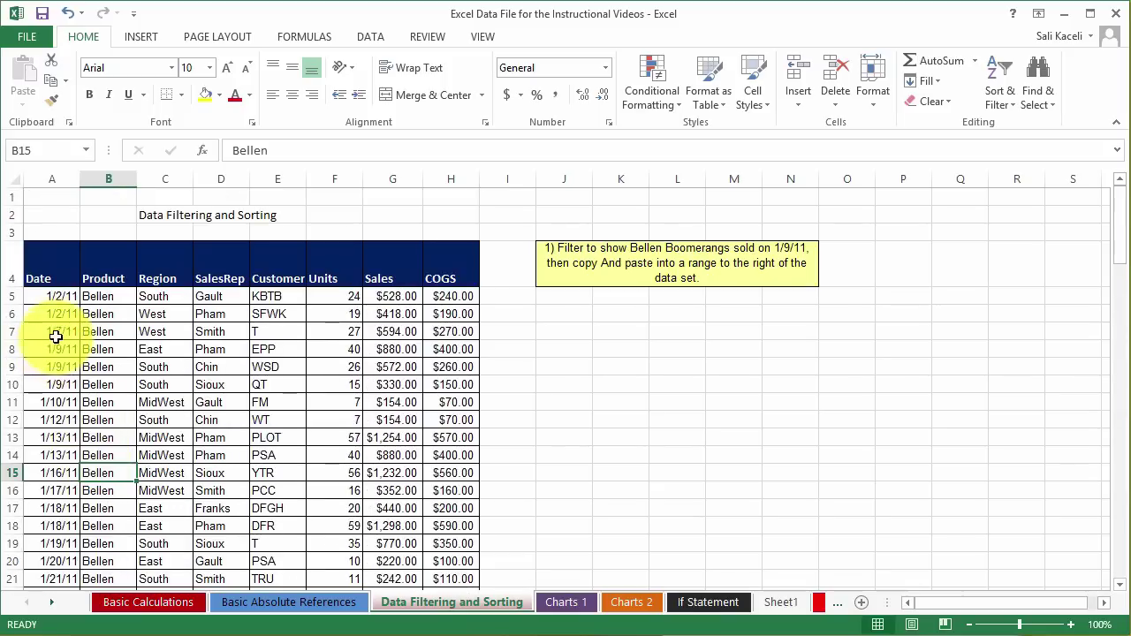
# Sort the sales data by Date from oldest to newest and check the order.
pyautogui.click(48, 316)
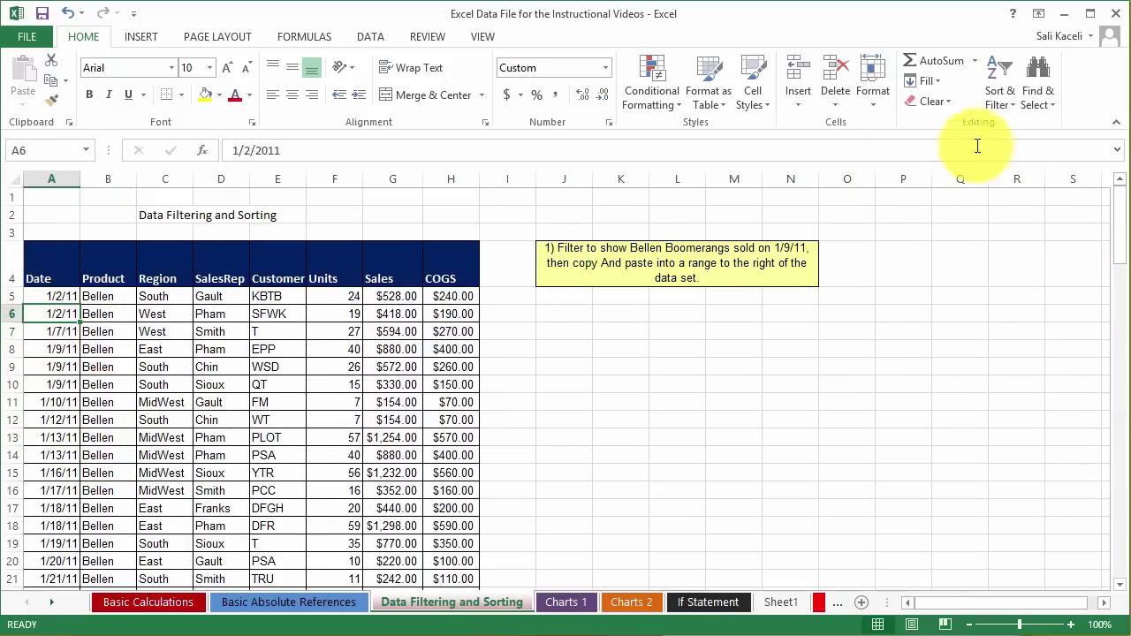
pyautogui.click(1009, 97)
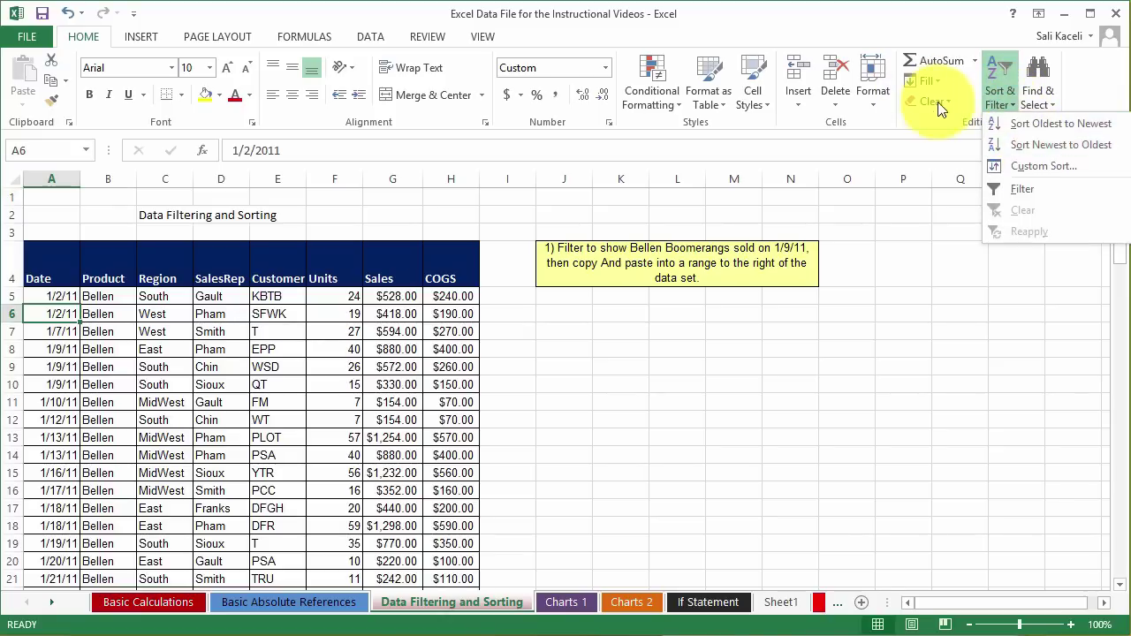
pyautogui.click(1045, 124)
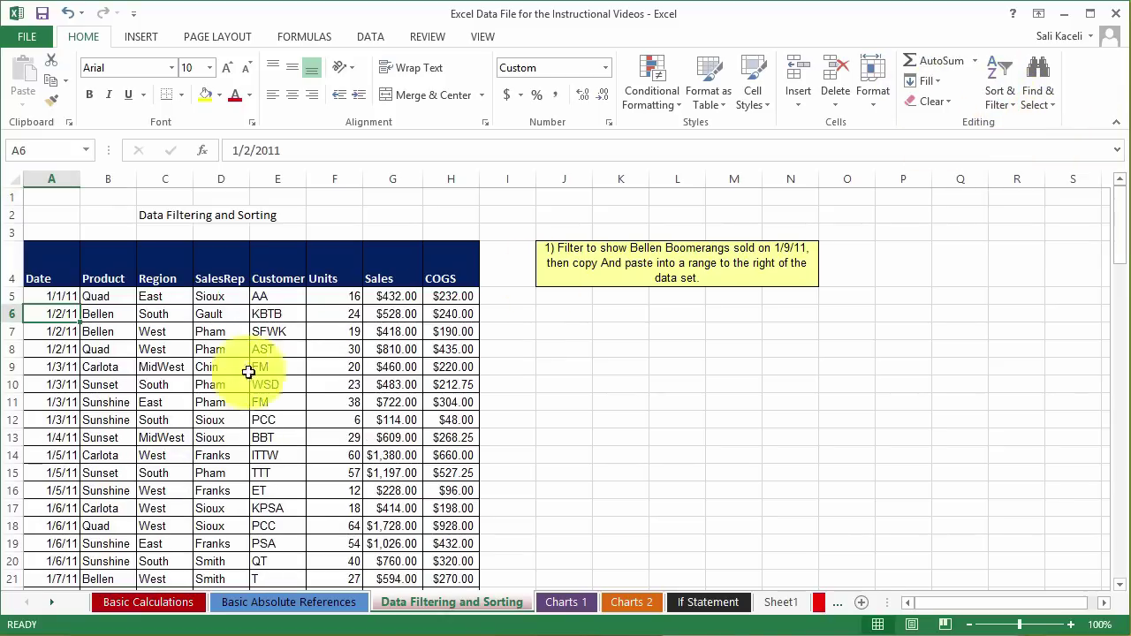
pyautogui.scroll(-3, 52, 344)
pyautogui.scroll(3, 50, 349)
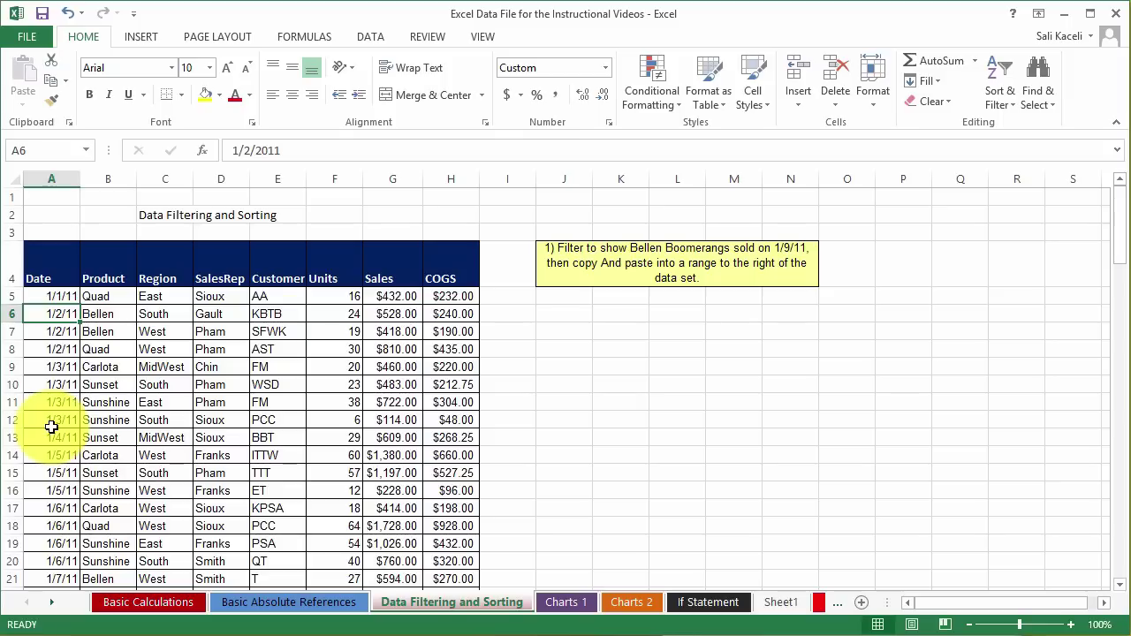
# Sort the sales data by Region from A to Z and review the regional grouping.
pyautogui.rightClick(157, 313)
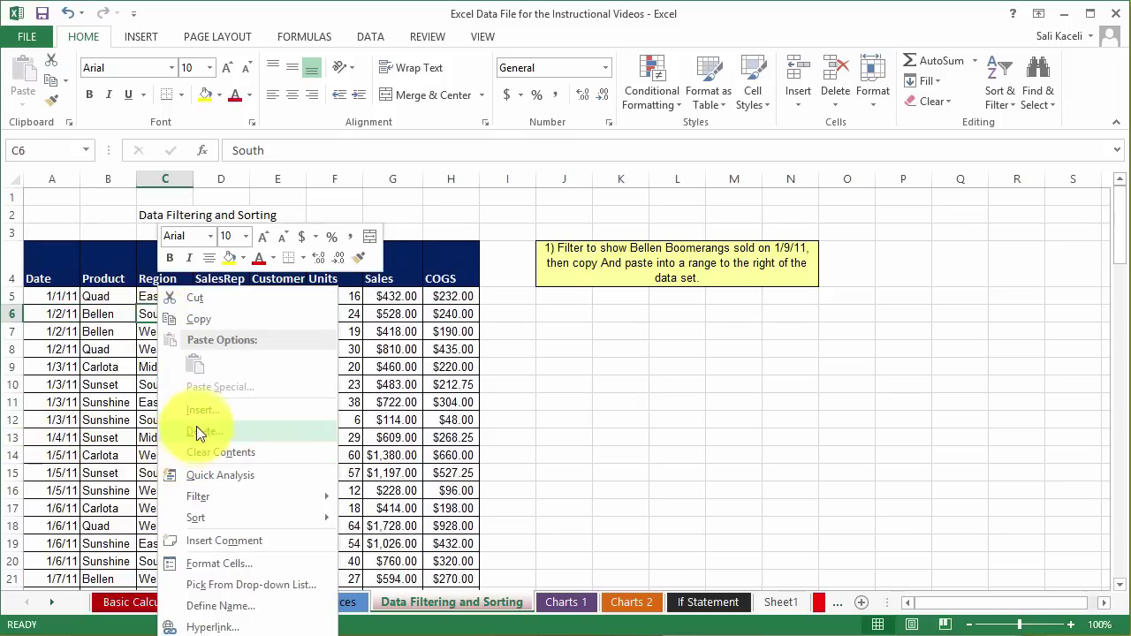
pyautogui.moveTo(208, 499)
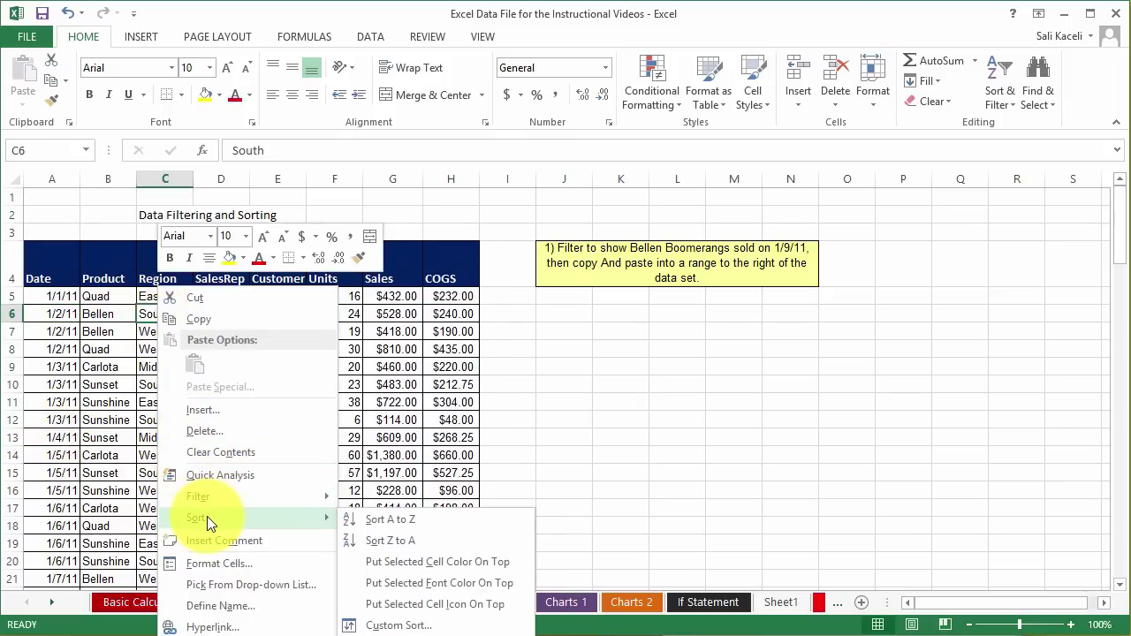
pyautogui.click(419, 522)
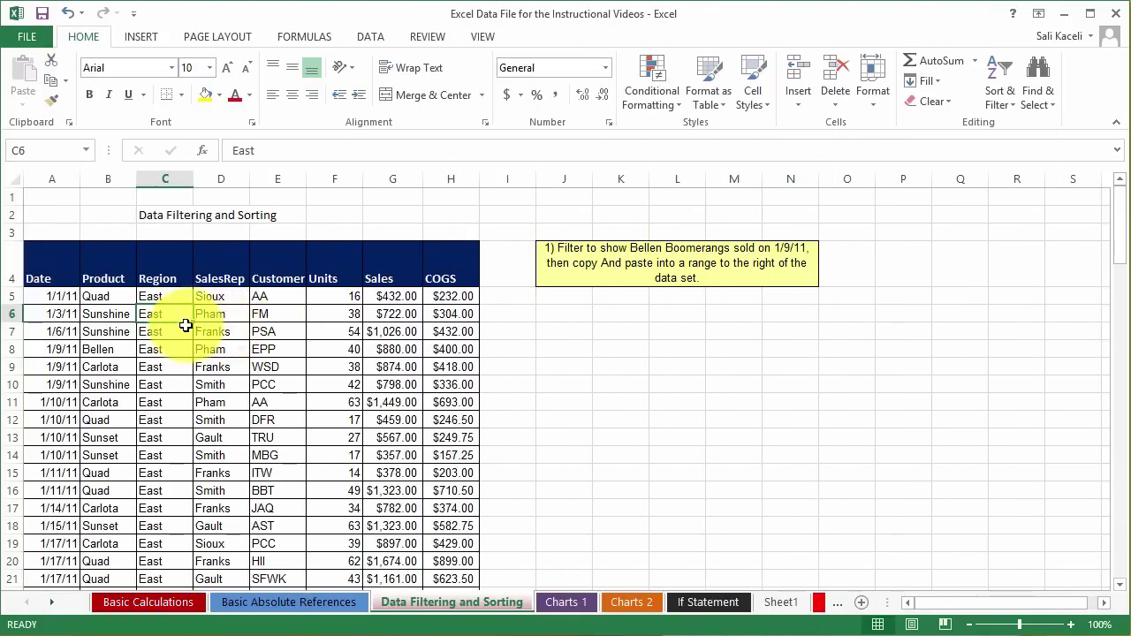
pyautogui.click(426, 327)
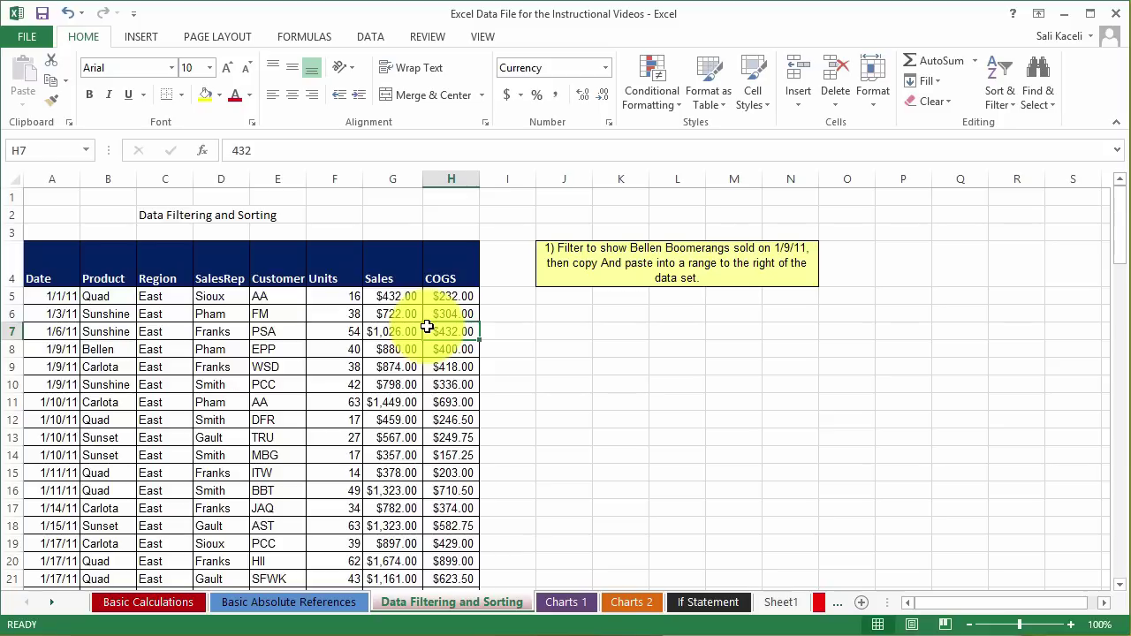
pyautogui.click(131, 349)
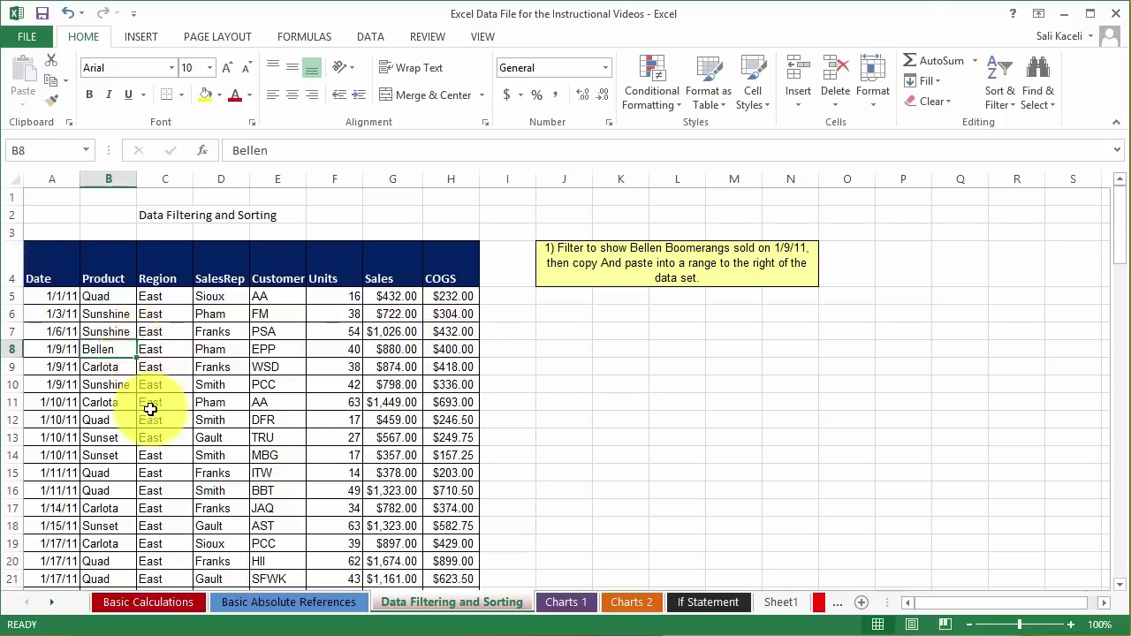
pyautogui.click(157, 333)
pyautogui.scroll(-20, 152, 352)
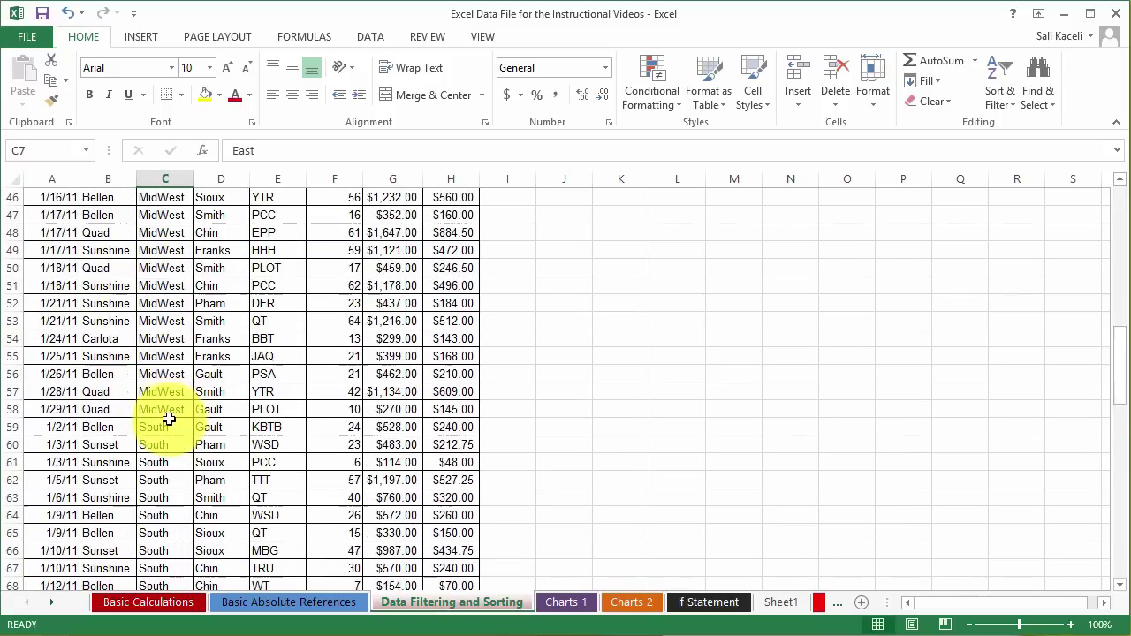
# Turn on filtering for the column headers of the sales data.
pyautogui.scroll(-12, 149, 462)
pyautogui.scroll(17, 147, 465)
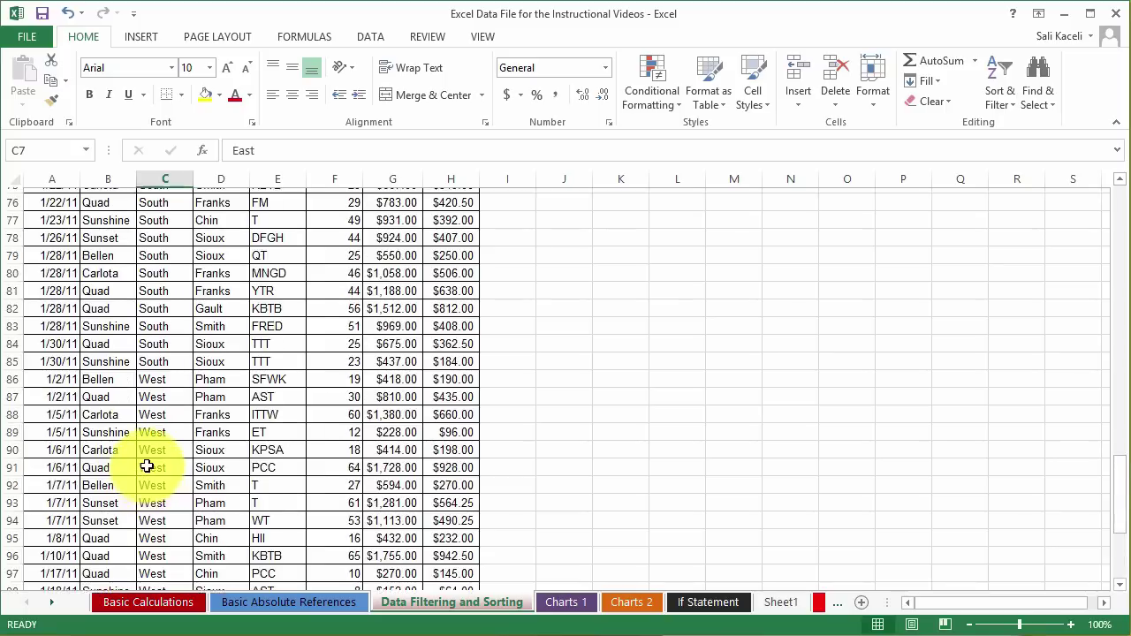
pyautogui.scroll(16, 147, 464)
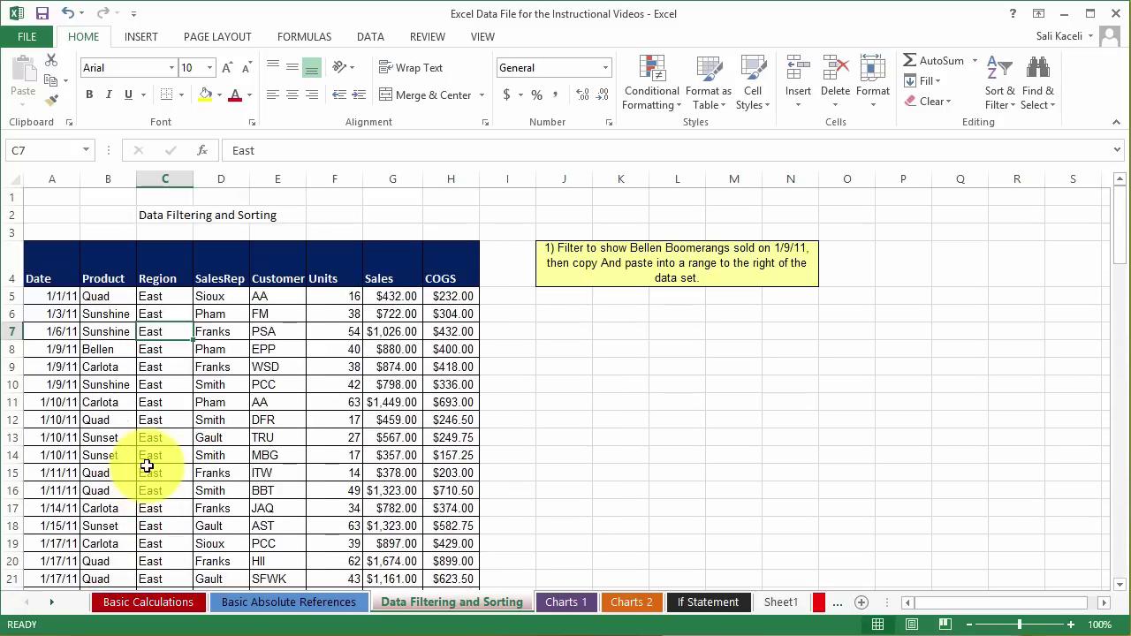
pyautogui.click(159, 315)
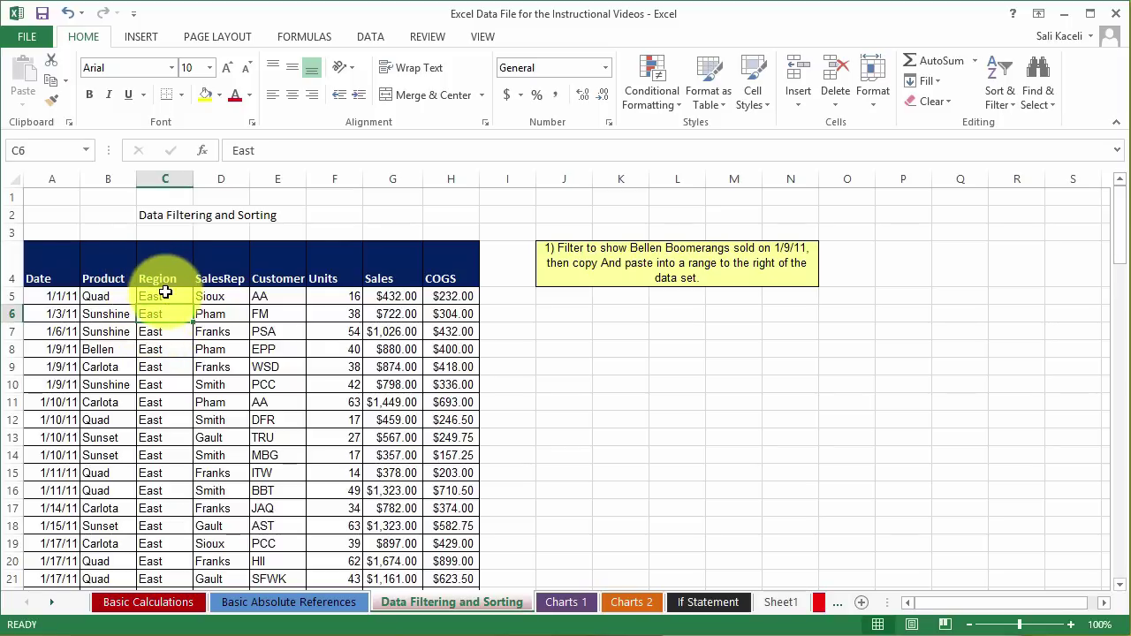
pyautogui.click(165, 294)
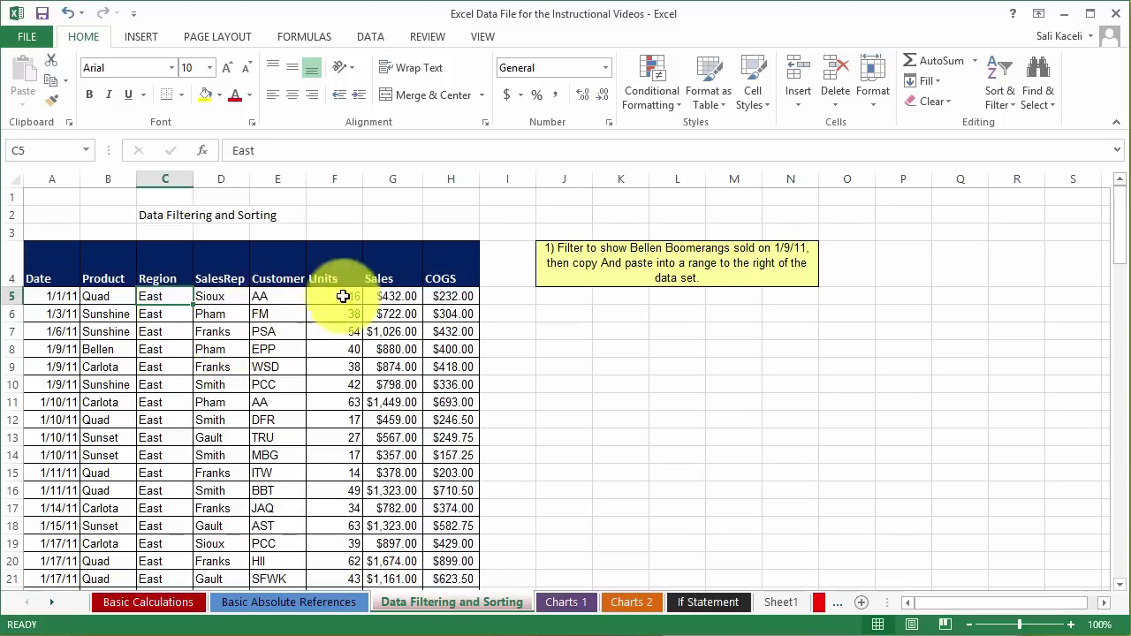
pyautogui.click(1002, 104)
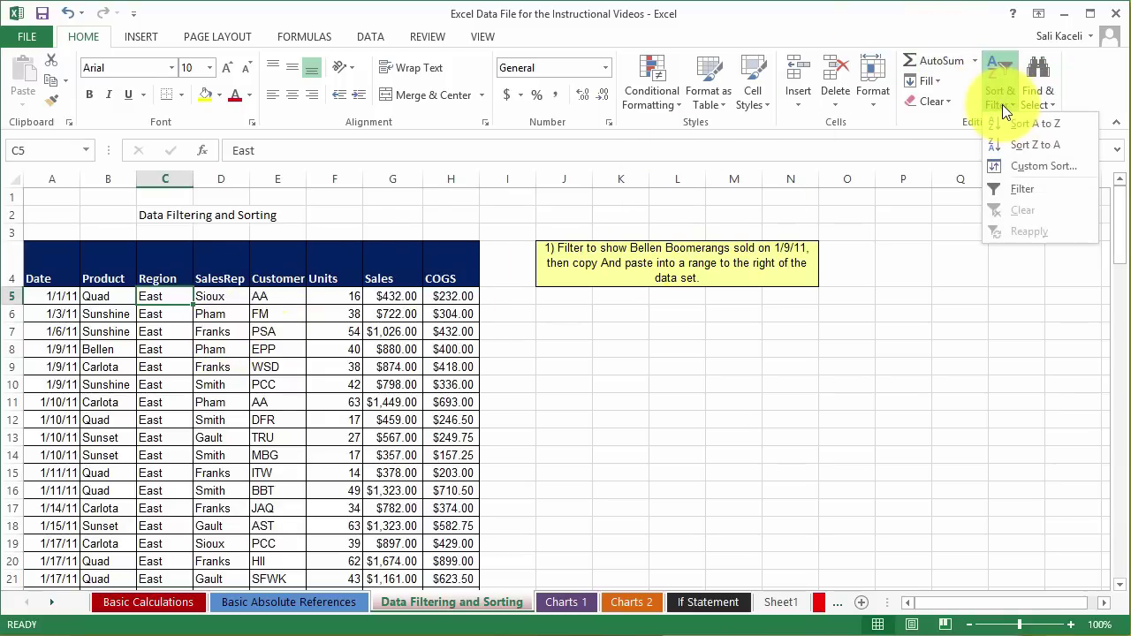
pyautogui.click(1018, 190)
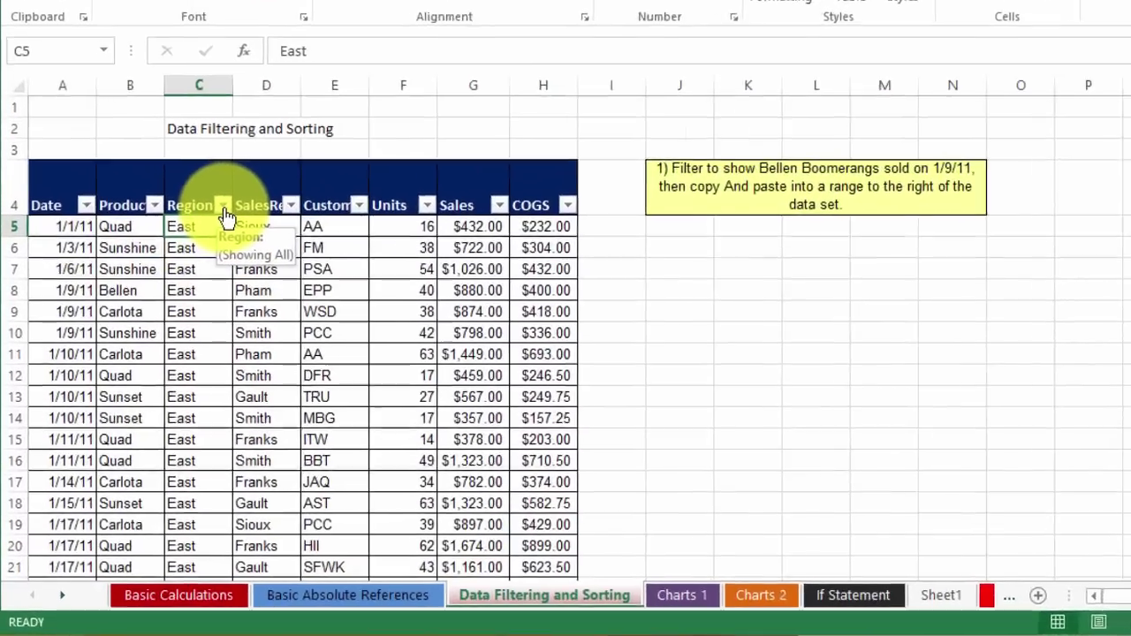
# Filter the Region column to show only East and review the remaining records.
pyautogui.click(185, 281)
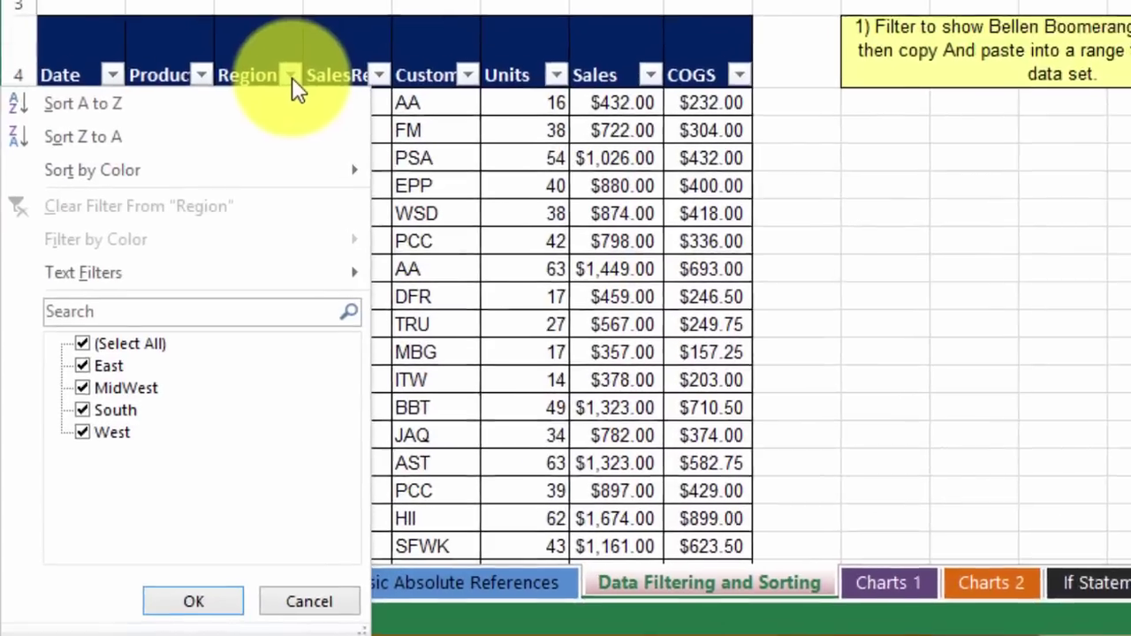
pyautogui.click(88, 322)
pyautogui.click(88, 345)
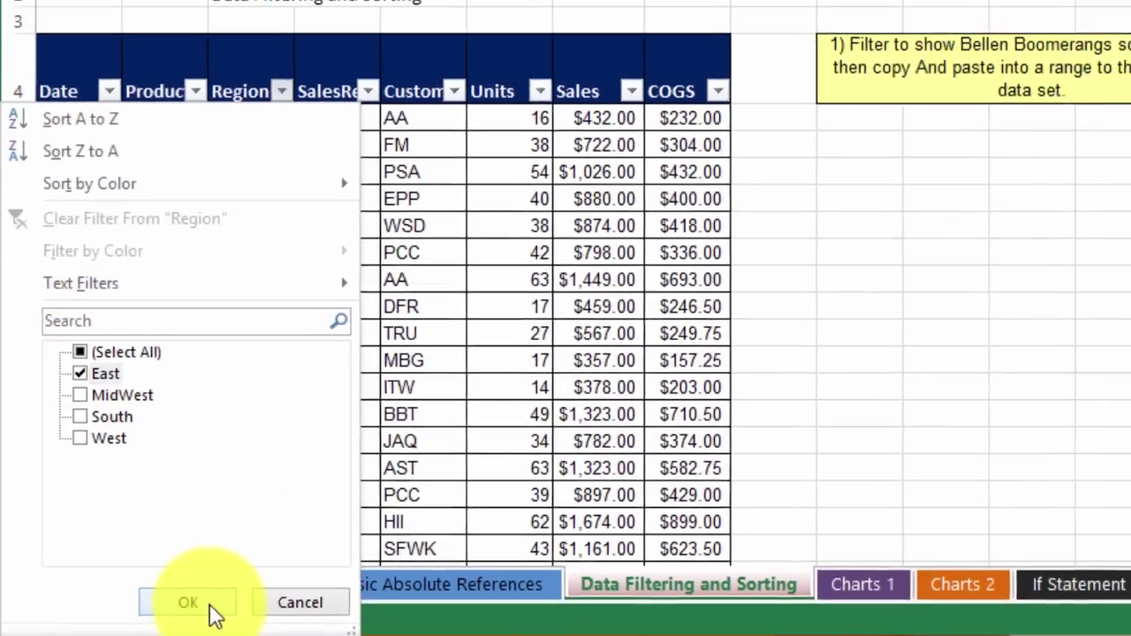
pyautogui.click(212, 600)
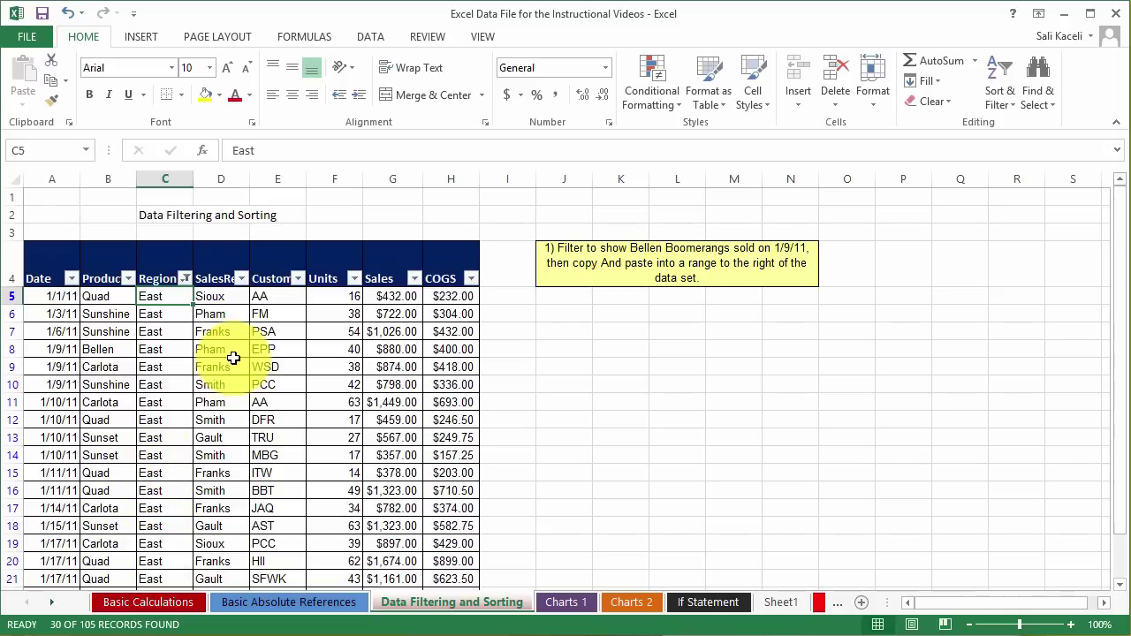
pyautogui.scroll(-1, 228, 358)
pyautogui.scroll(-4, 223, 360)
pyautogui.scroll(3, 224, 366)
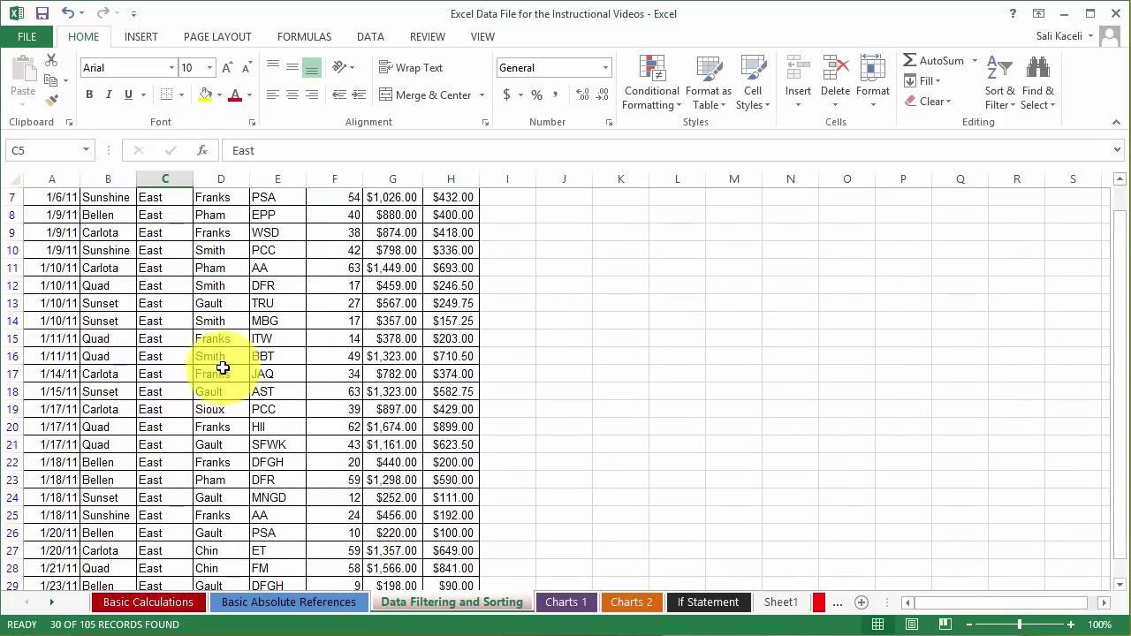
pyautogui.scroll(-4, 223, 371)
pyautogui.scroll(6, 202, 396)
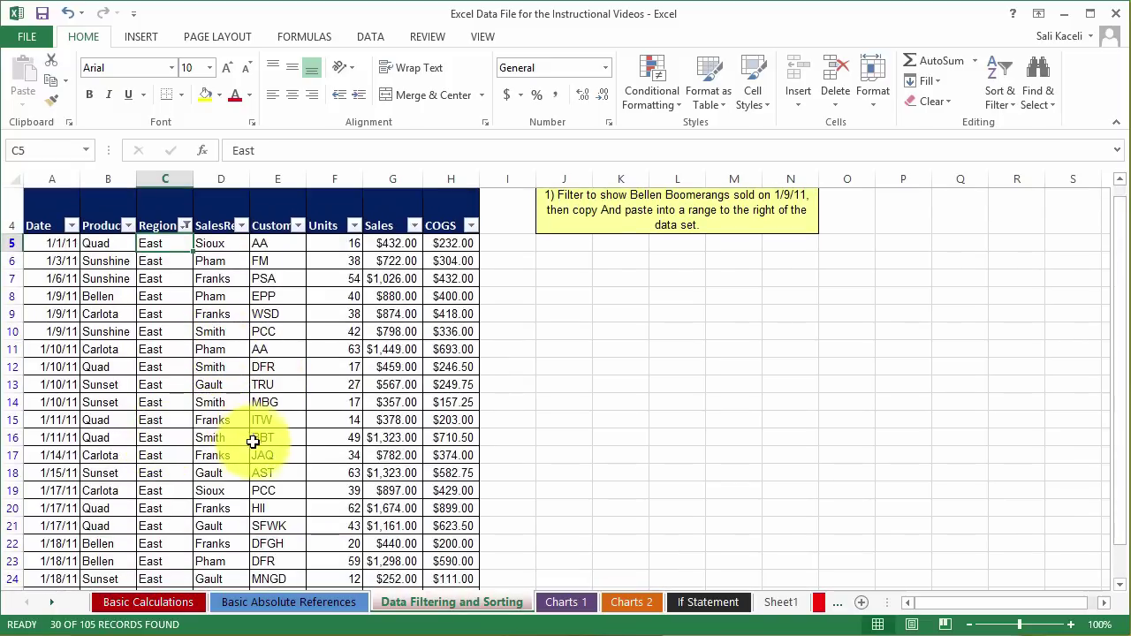
pyautogui.scroll(1, 199, 328)
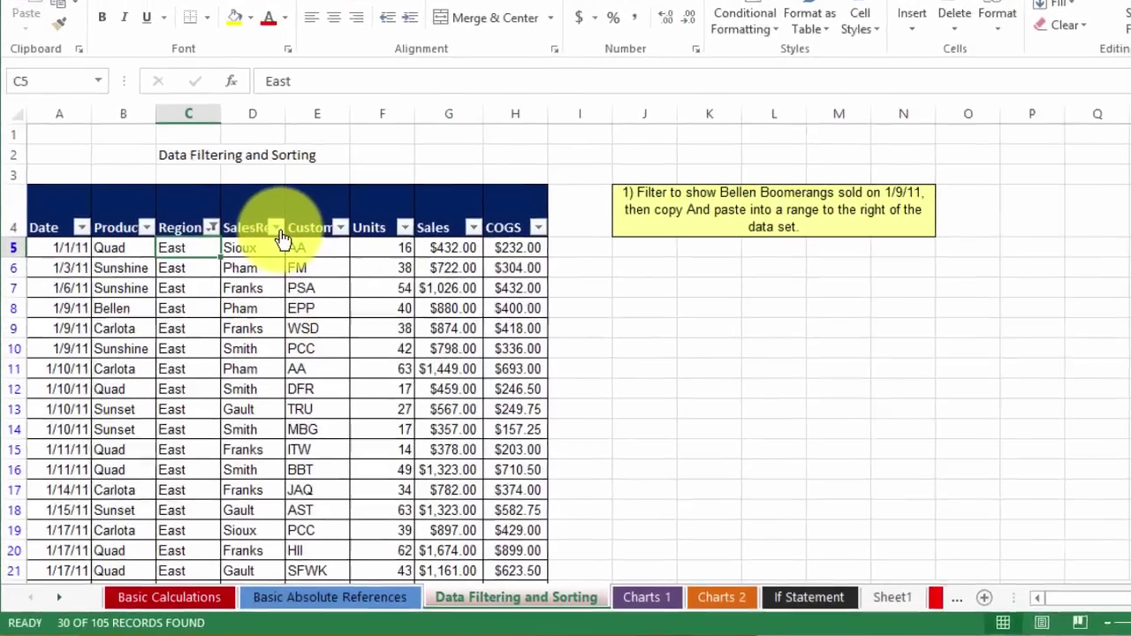
# Filter the SalesRep column to show only the second sales rep in its value list.
pyautogui.click(241, 279)
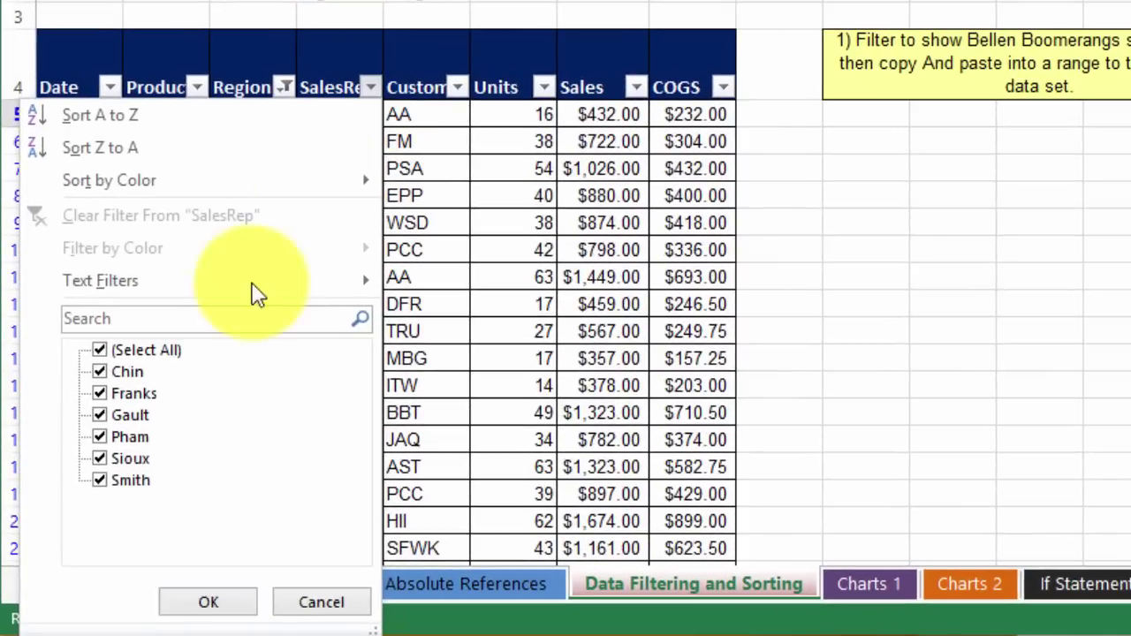
pyautogui.click(92, 373)
pyautogui.click(100, 351)
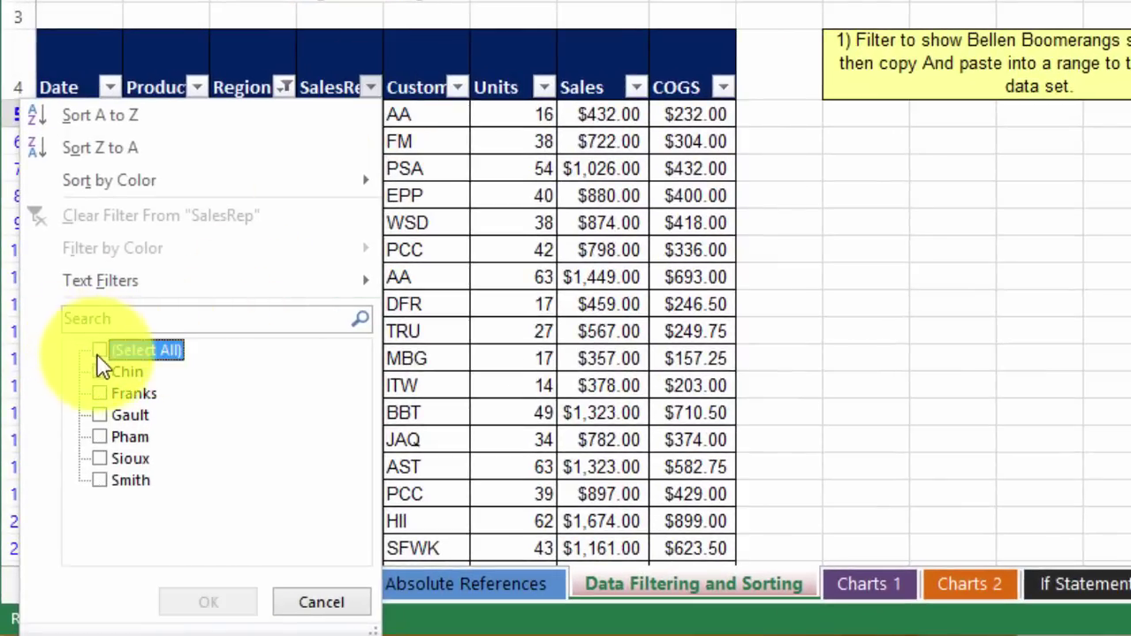
pyautogui.click(100, 393)
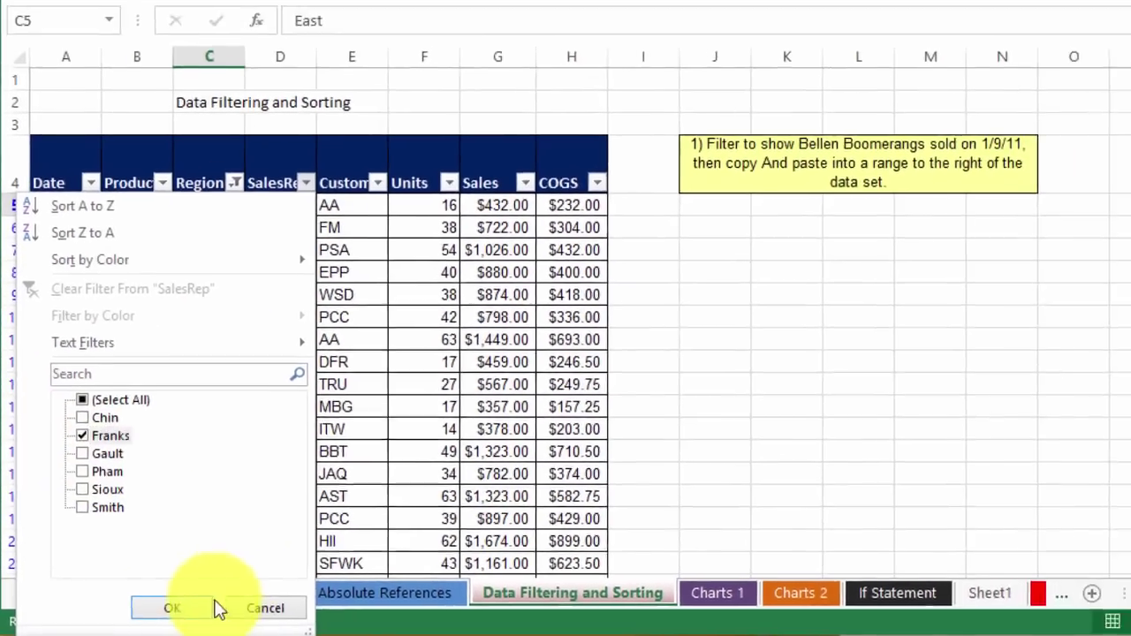
pyautogui.click(207, 602)
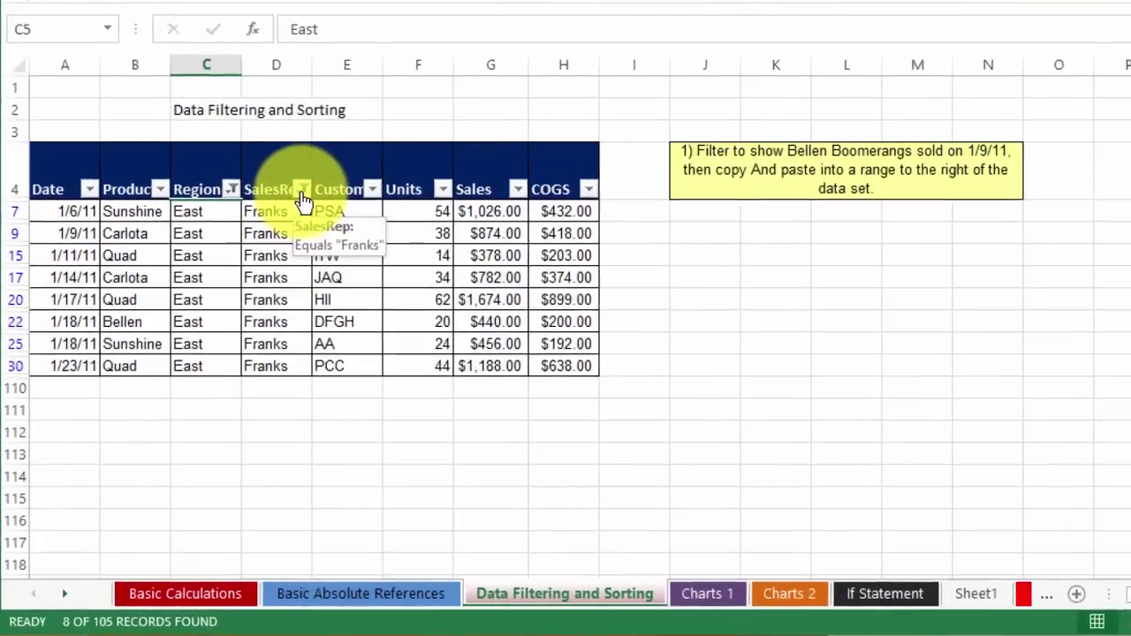
# Add the first and third listed sales reps to the SalesRep filter and review the matching rows.
pyautogui.click(240, 278)
pyautogui.click(110, 372)
pyautogui.click(128, 414)
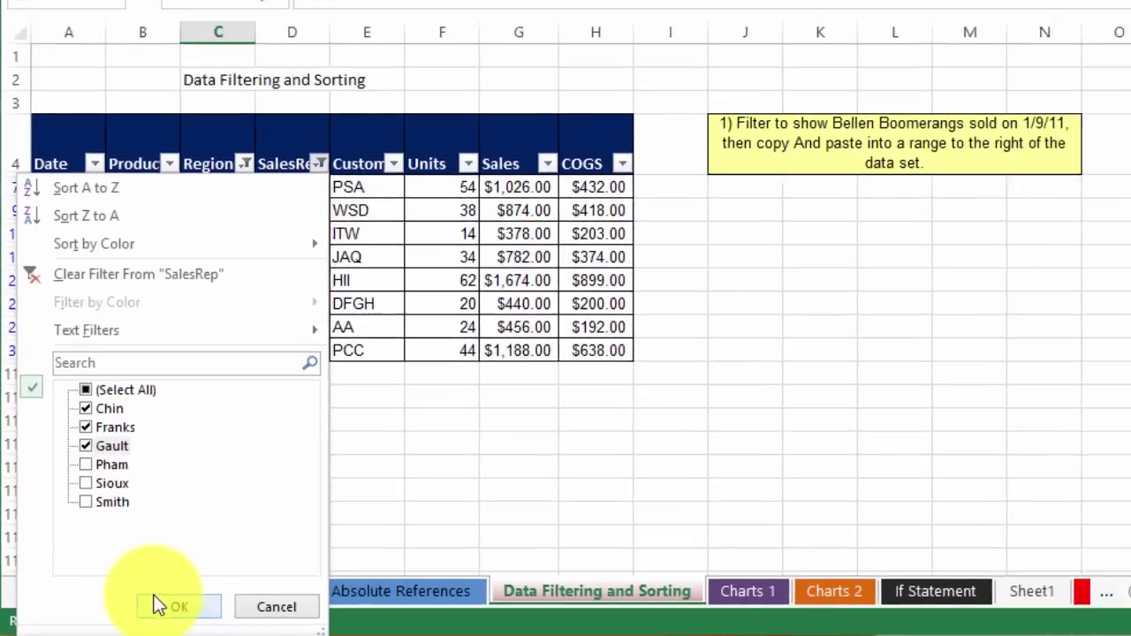
pyautogui.click(208, 601)
pyautogui.scroll(-4, 237, 428)
pyautogui.scroll(3, 238, 428)
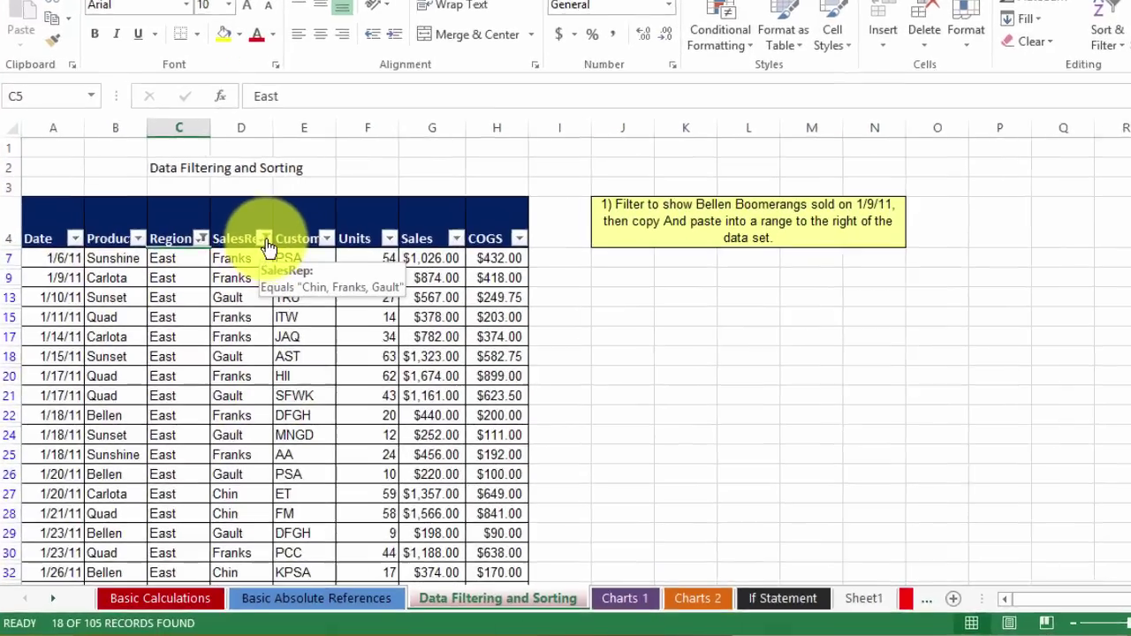
# Clear the SalesRep filter and the Region filter, and check the full list of records.
pyautogui.click(241, 278)
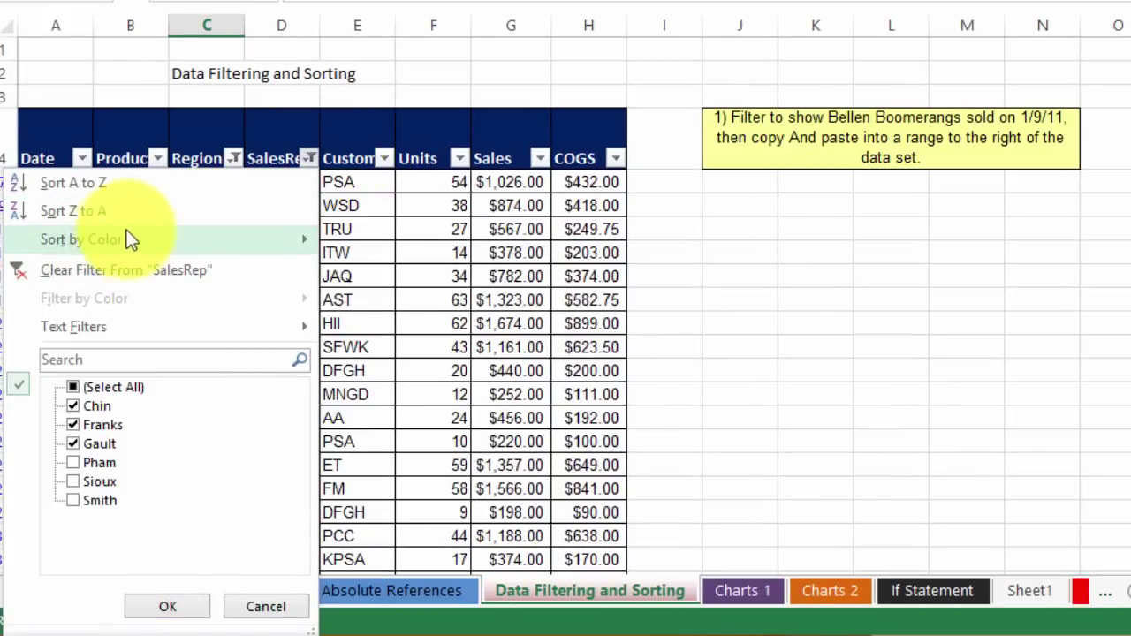
pyautogui.click(96, 273)
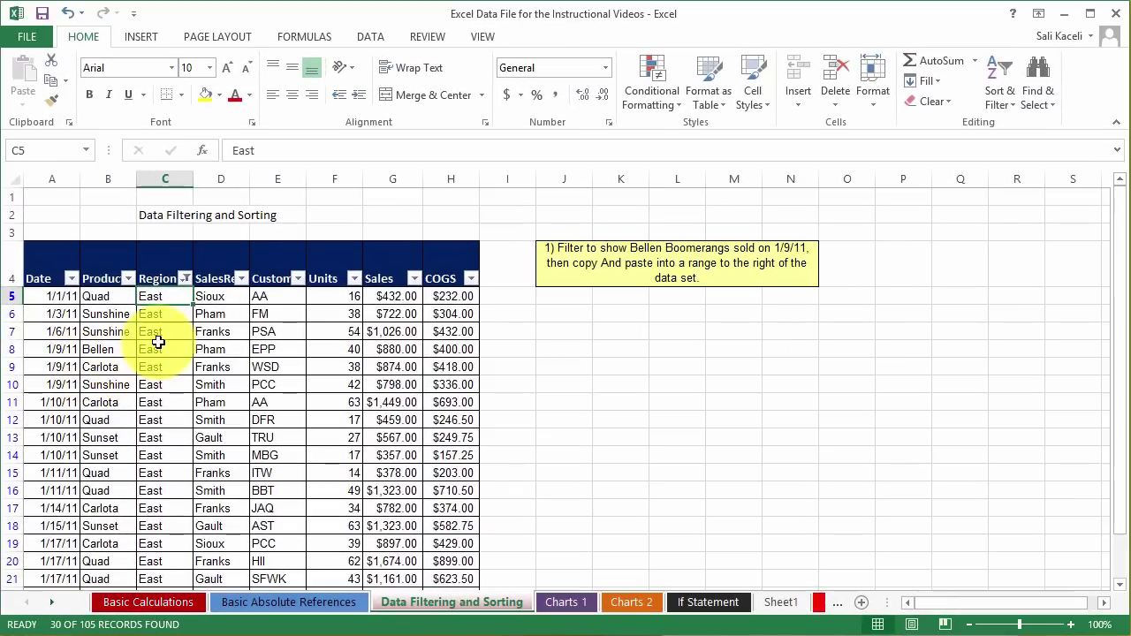
pyautogui.click(156, 333)
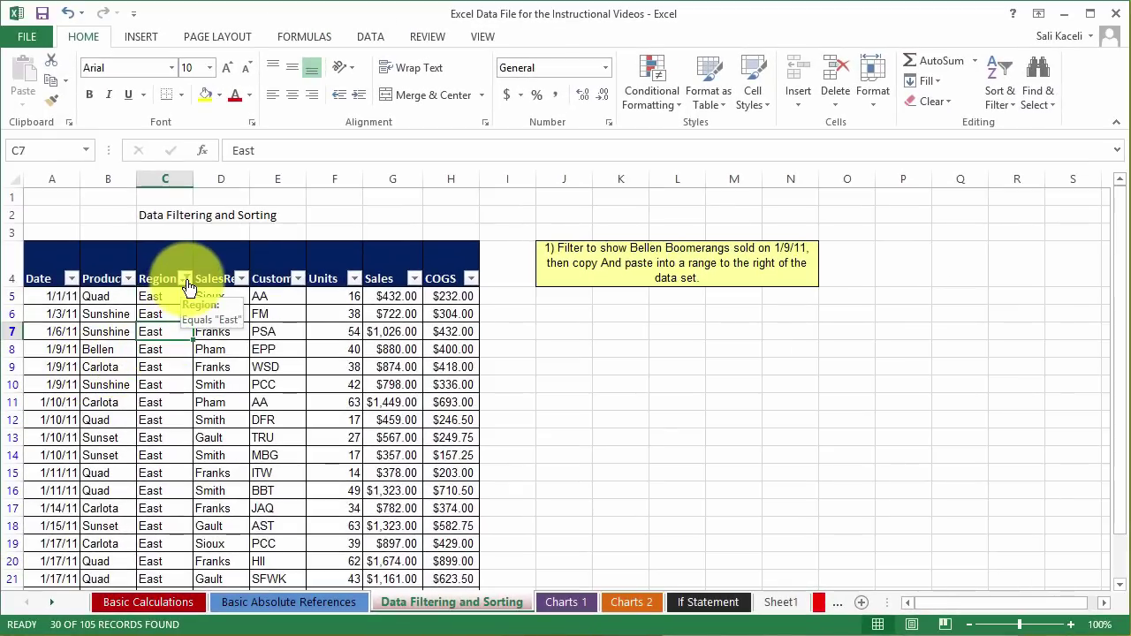
pyautogui.click(186, 281)
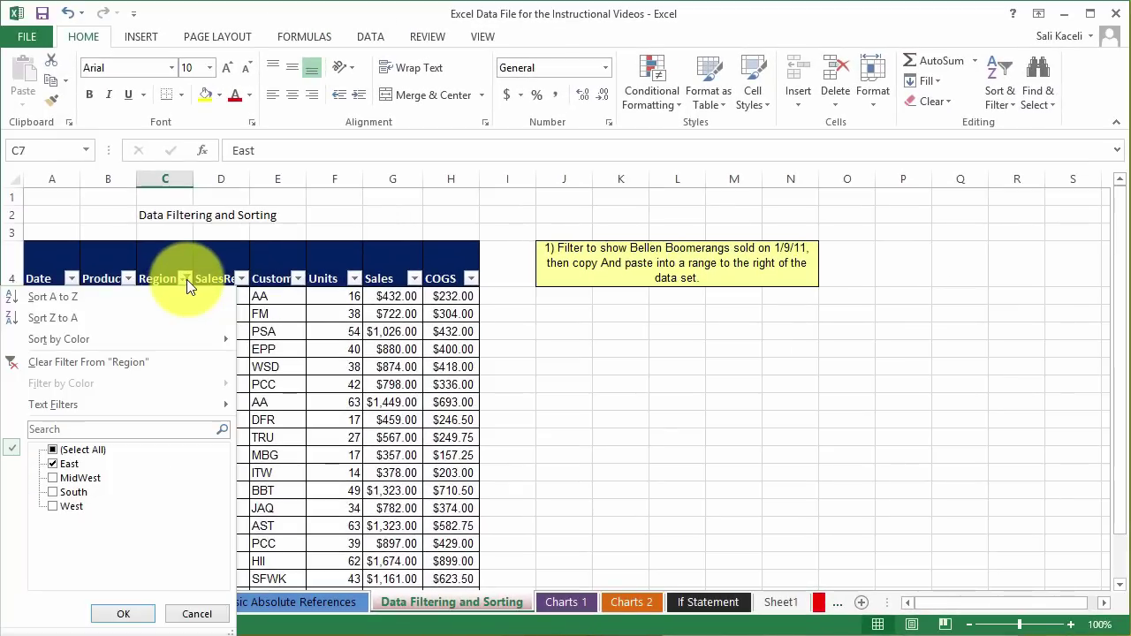
pyautogui.click(48, 361)
pyautogui.scroll(-1, 307, 348)
pyautogui.scroll(-6, 307, 348)
pyautogui.scroll(4, 283, 353)
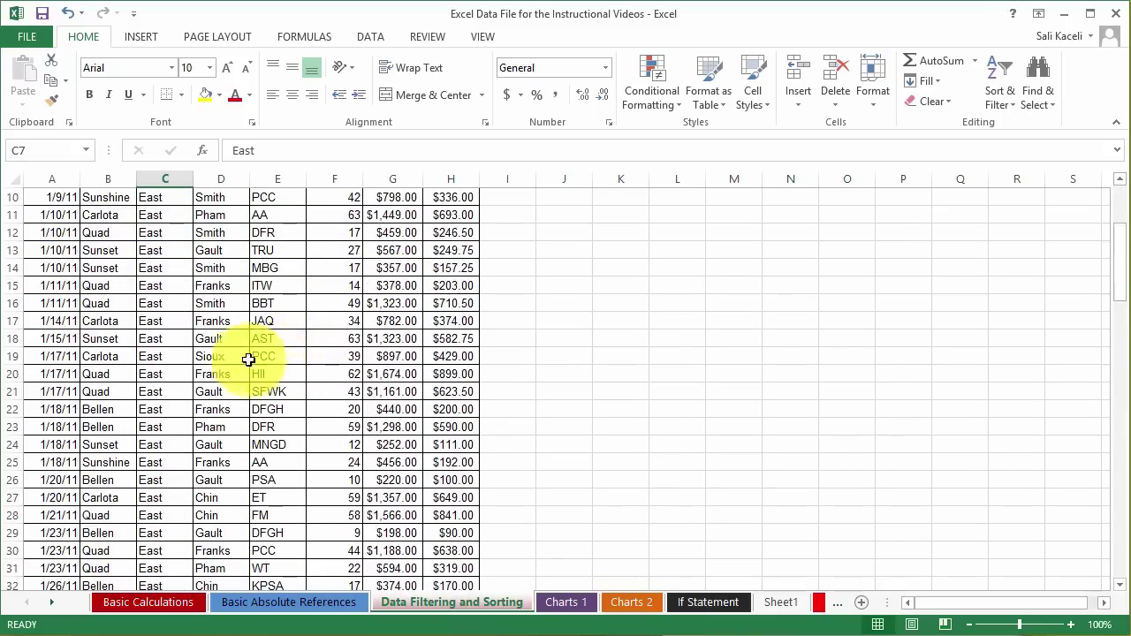
pyautogui.rightClick(141, 338)
pyautogui.moveTo(181, 494)
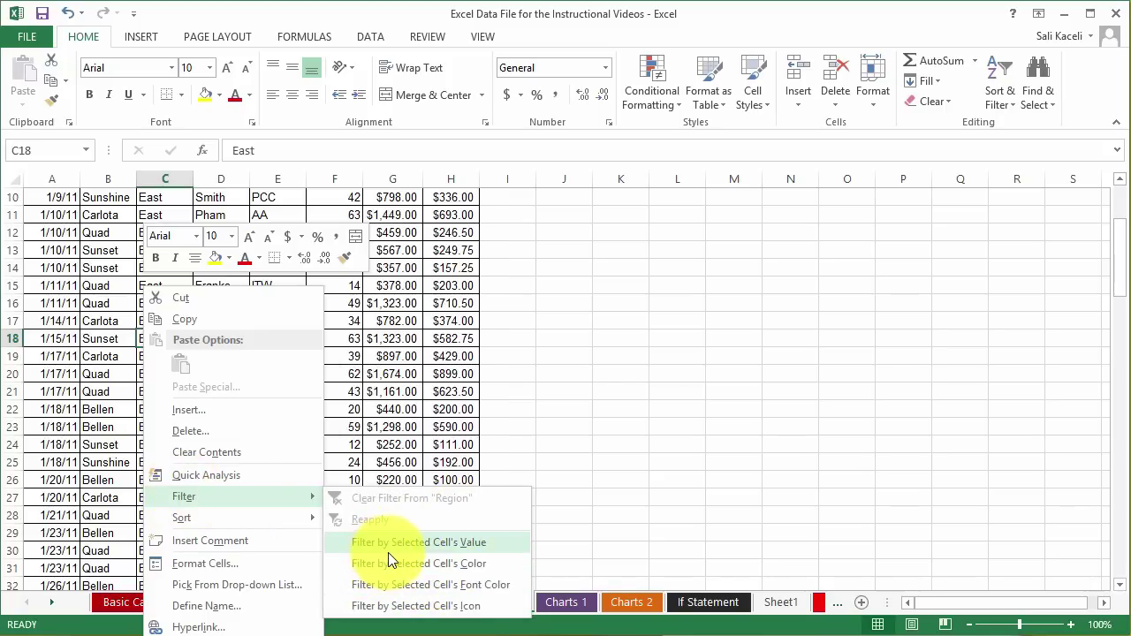
pyautogui.press('Escape')
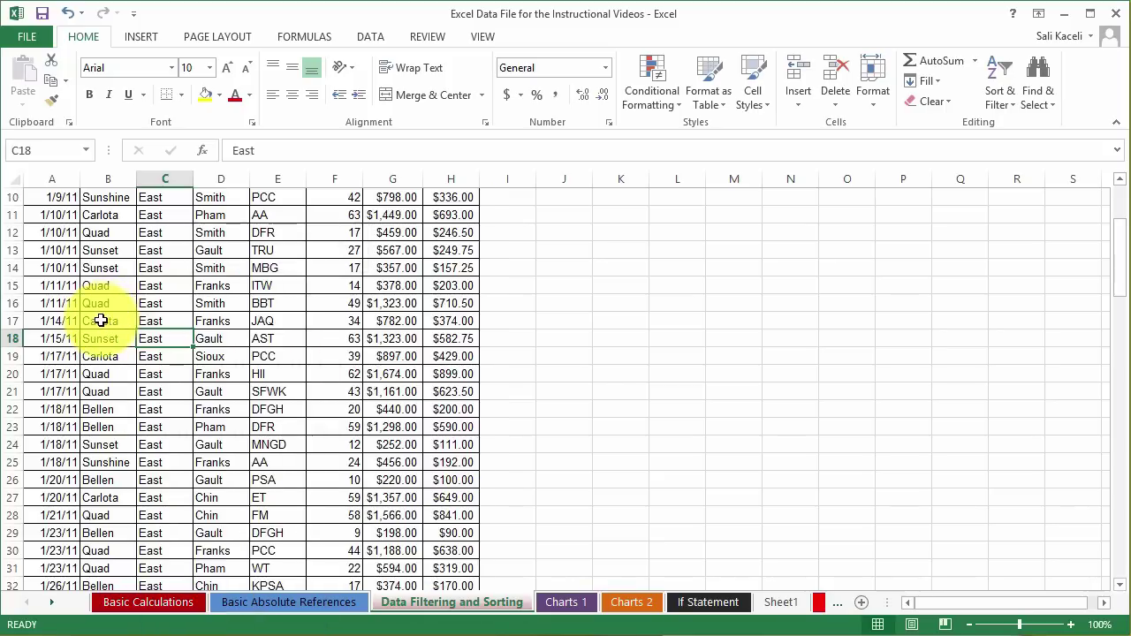
# Filter the records by the selected cell's value, Sunshine, in the Product column and review the matching rows.
pyautogui.scroll(2, 107, 366)
pyautogui.scroll(1, 107, 366)
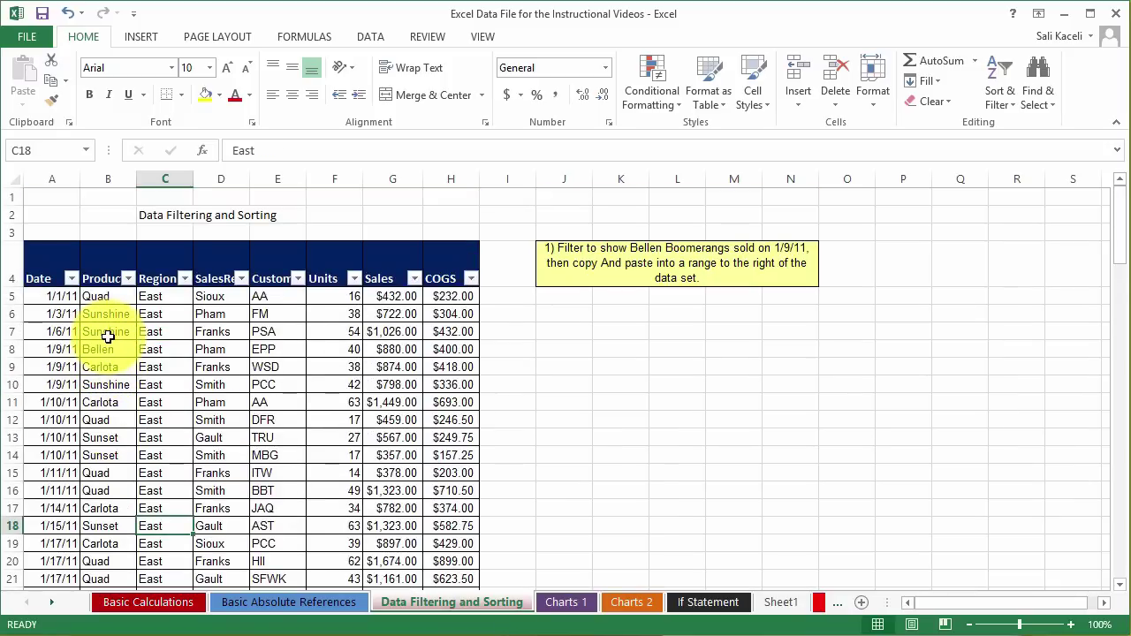
pyautogui.rightClick(107, 336)
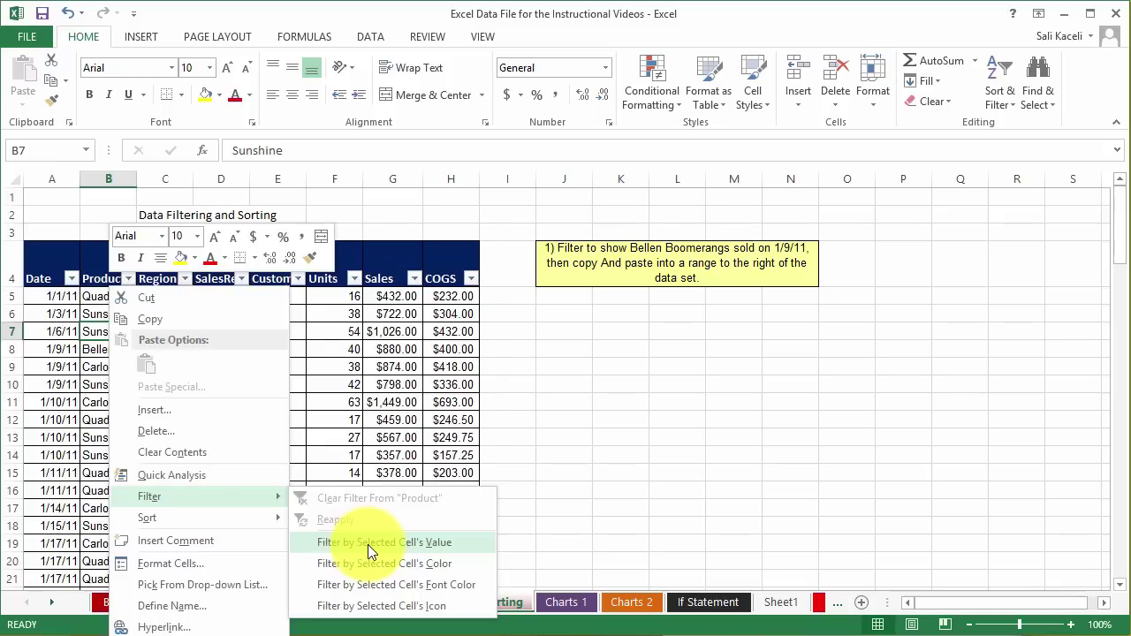
pyautogui.click(370, 542)
pyautogui.scroll(-4, 131, 358)
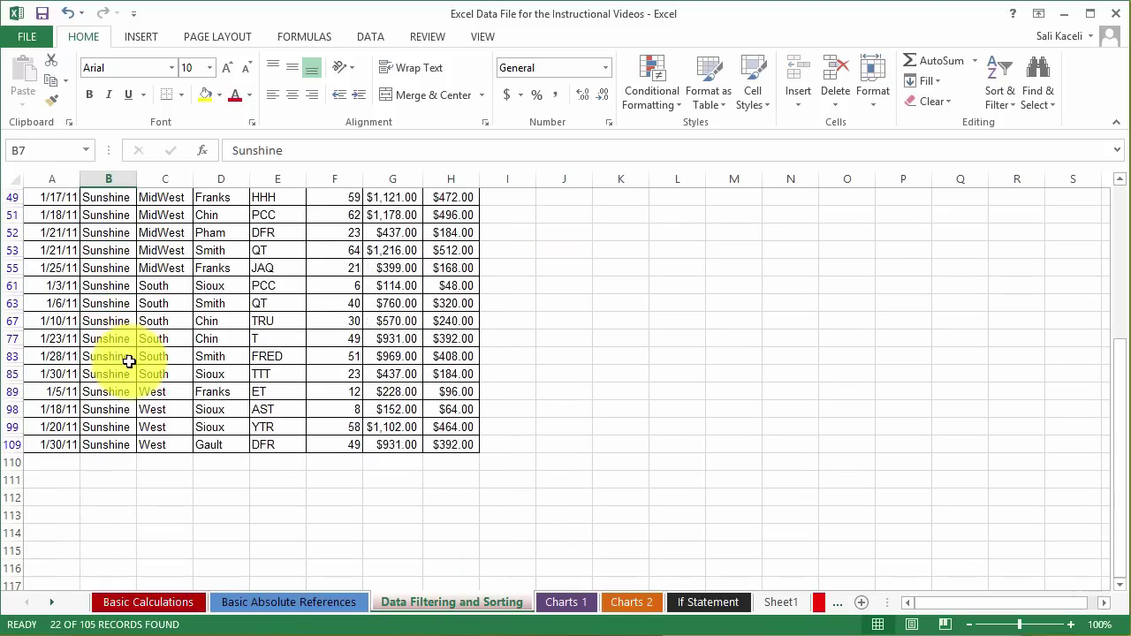
pyautogui.scroll(4, 129, 361)
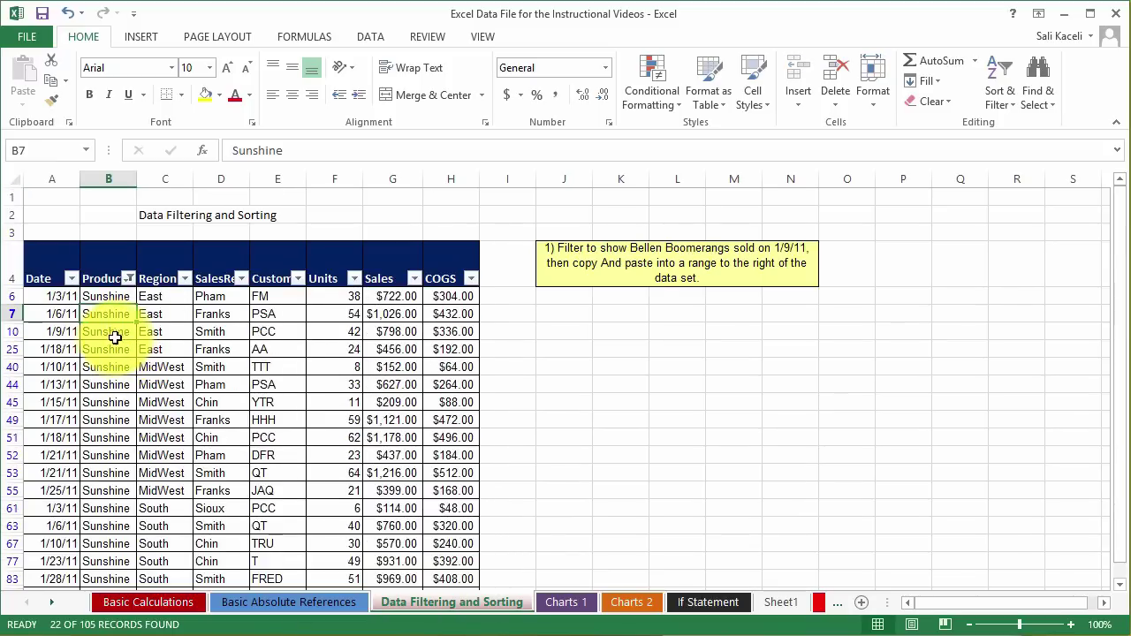
# Clear the filter from the Product column.
pyautogui.rightClick(110, 347)
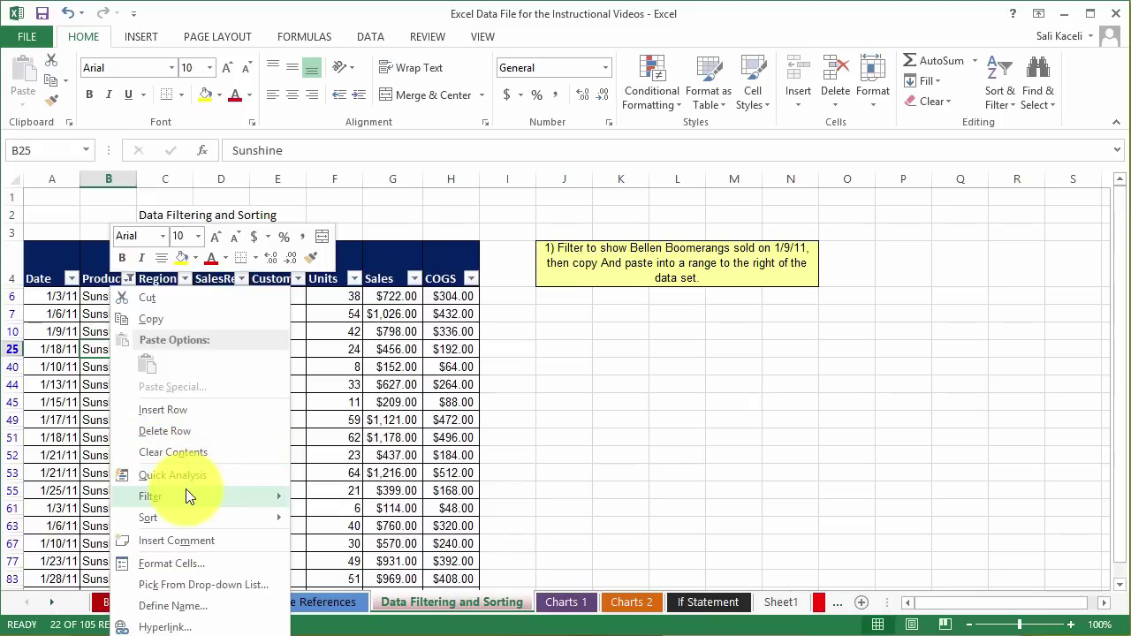
pyautogui.moveTo(187, 498)
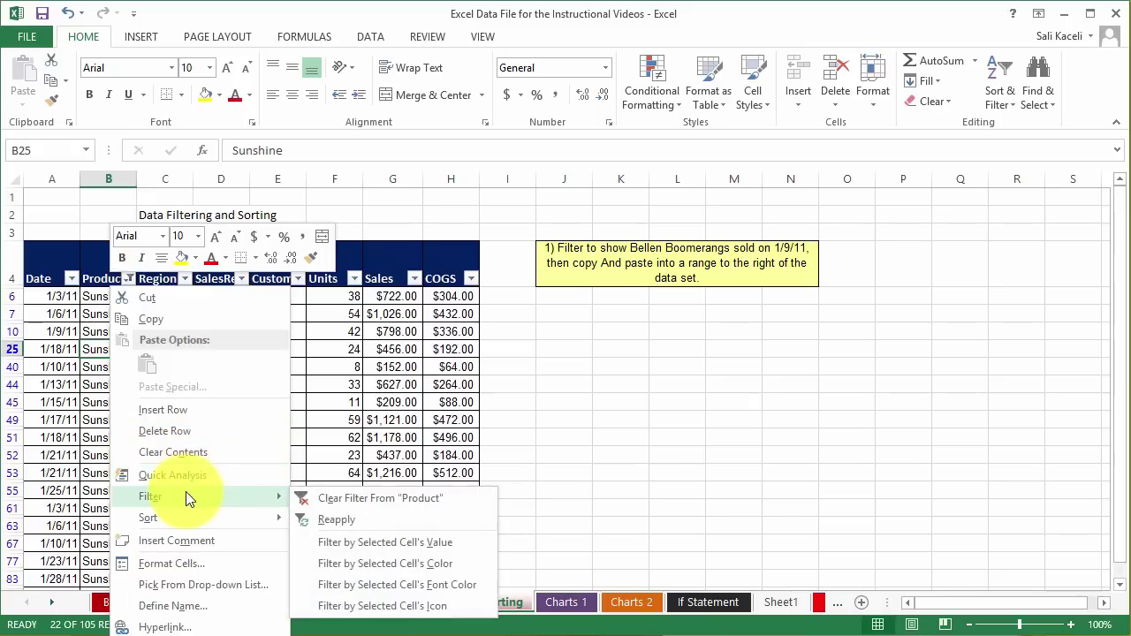
pyautogui.click(351, 502)
pyautogui.click(151, 364)
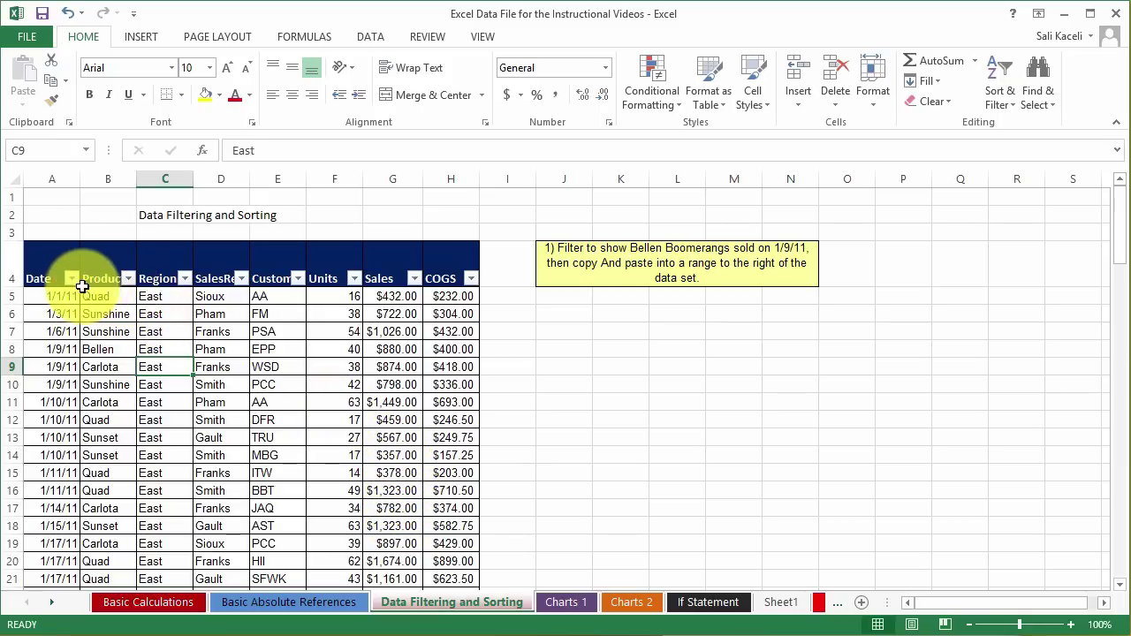
# Filter the Sales column to amounts greater than 1000 and review the matching rows.
pyautogui.click(397, 404)
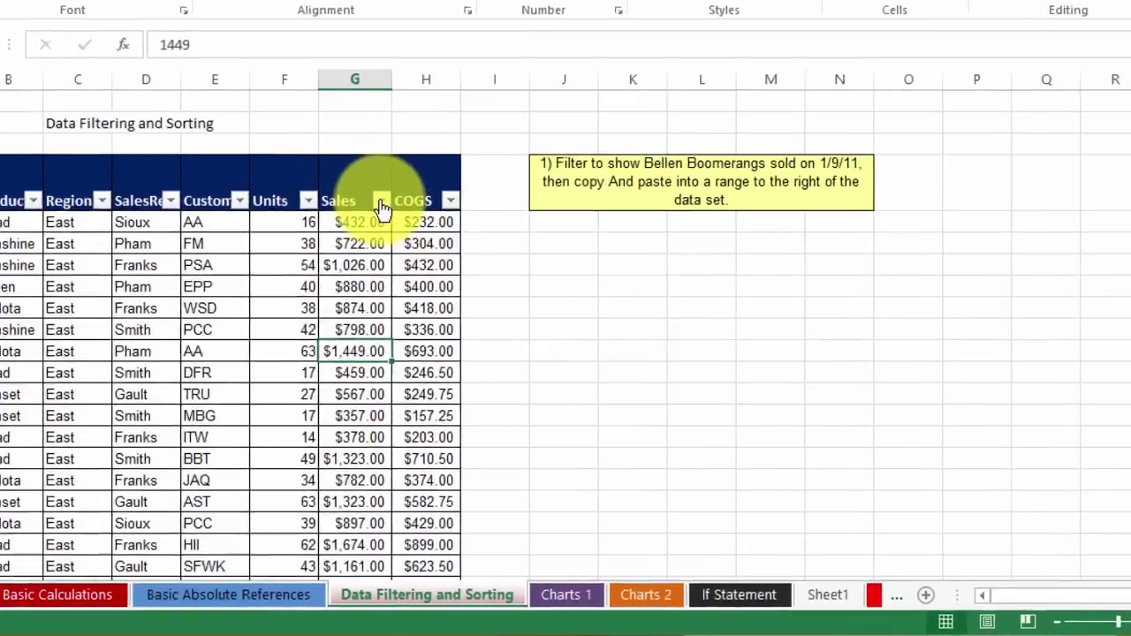
pyautogui.click(415, 280)
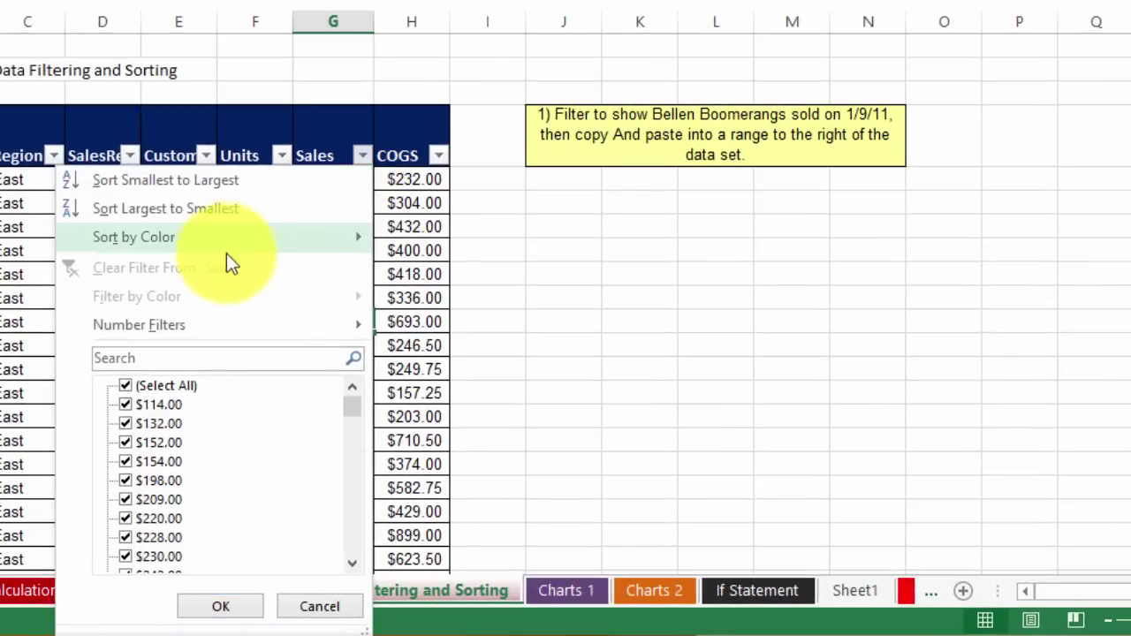
pyautogui.moveTo(171, 325)
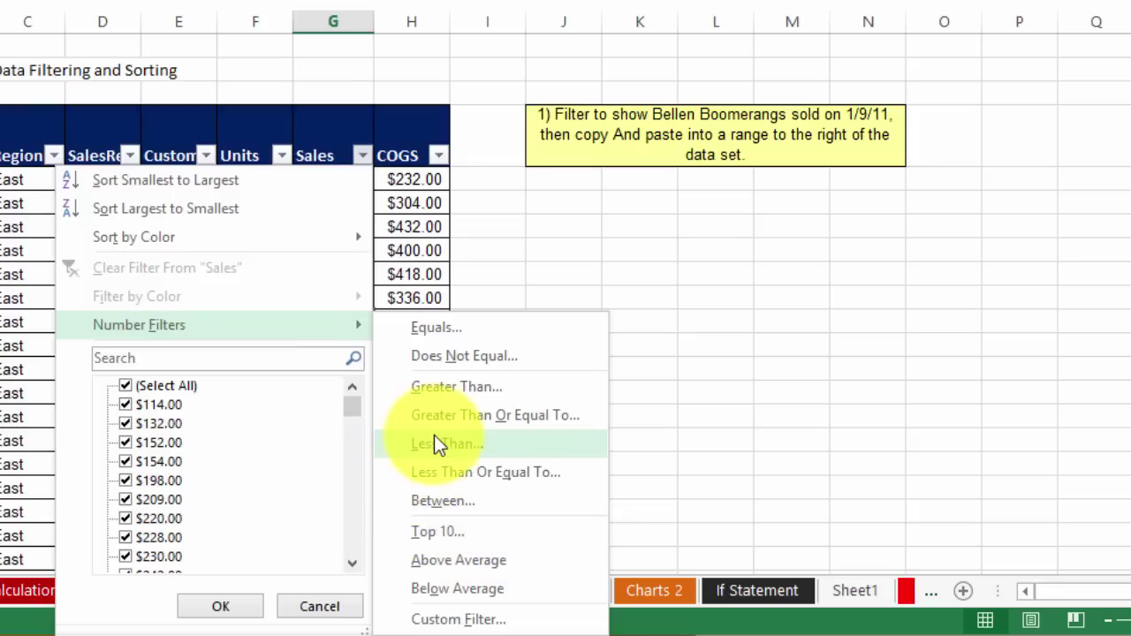
pyautogui.click(486, 387)
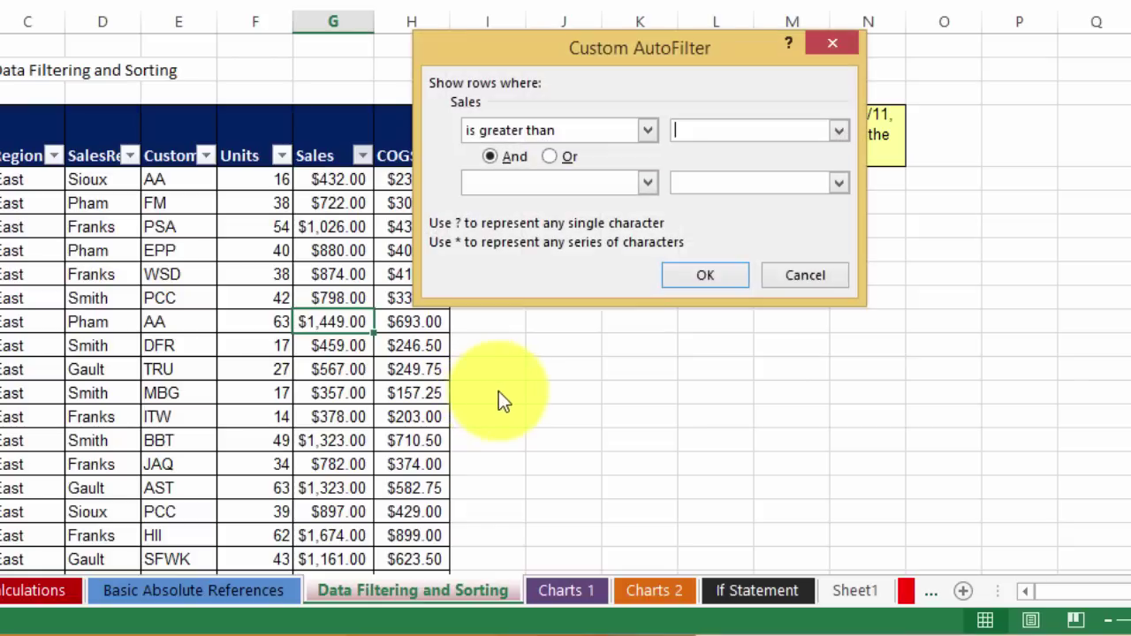
pyautogui.write('1')
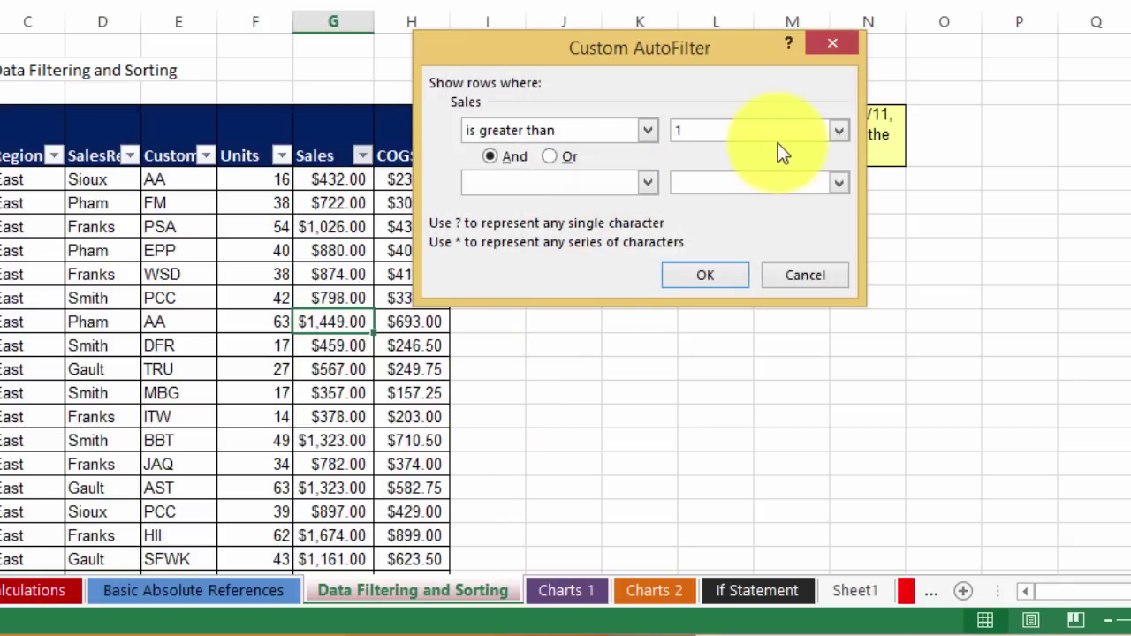
pyautogui.write('000')
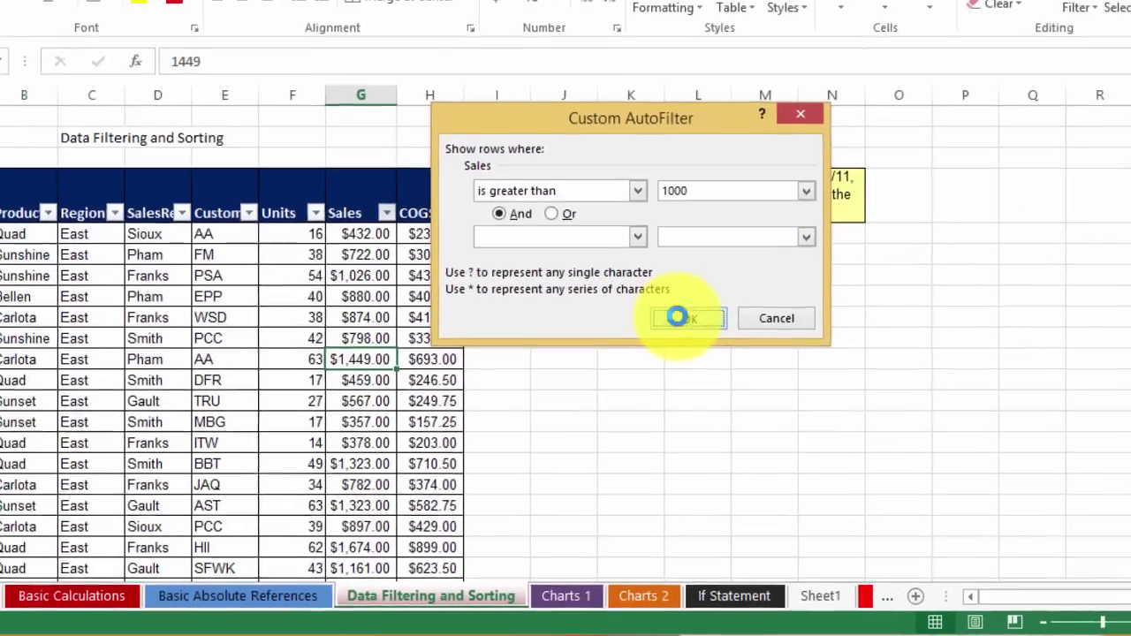
pyautogui.click(692, 275)
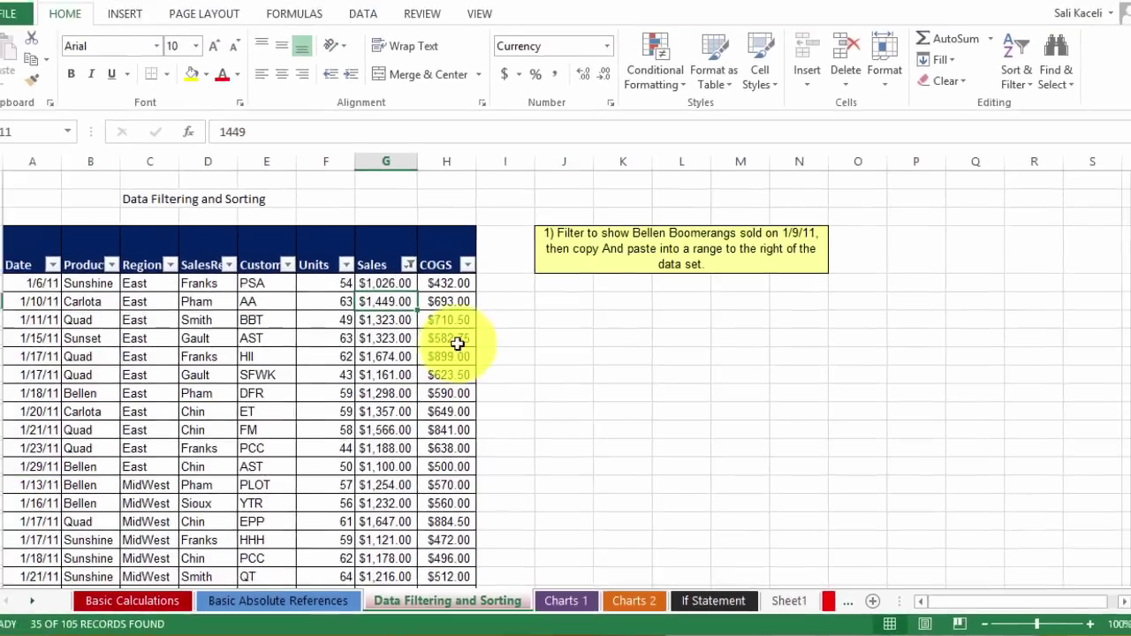
pyautogui.scroll(-8, 397, 364)
pyautogui.scroll(8, 397, 360)
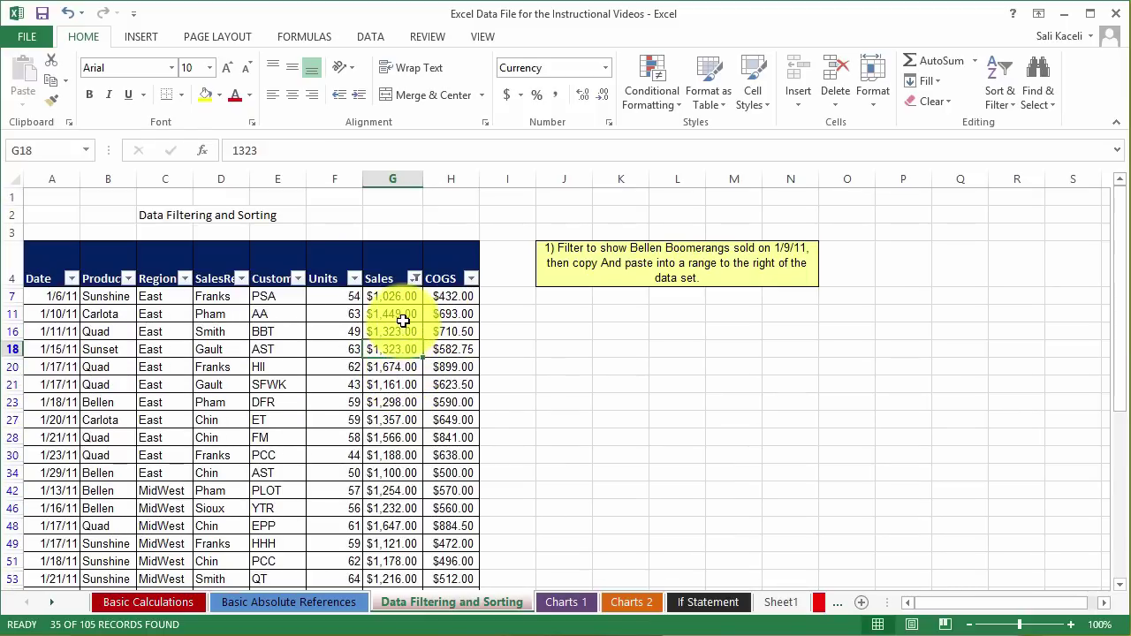
# Sort the filtered records by Sales from smallest to largest and check the order of the amounts.
pyautogui.click(403, 317)
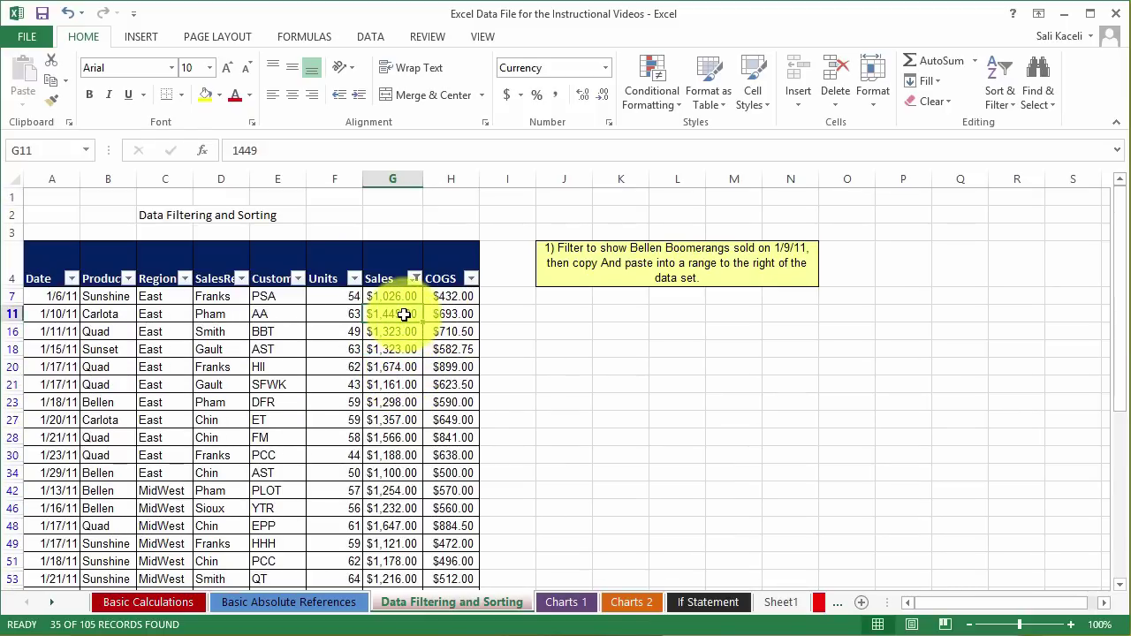
pyautogui.rightClick(403, 316)
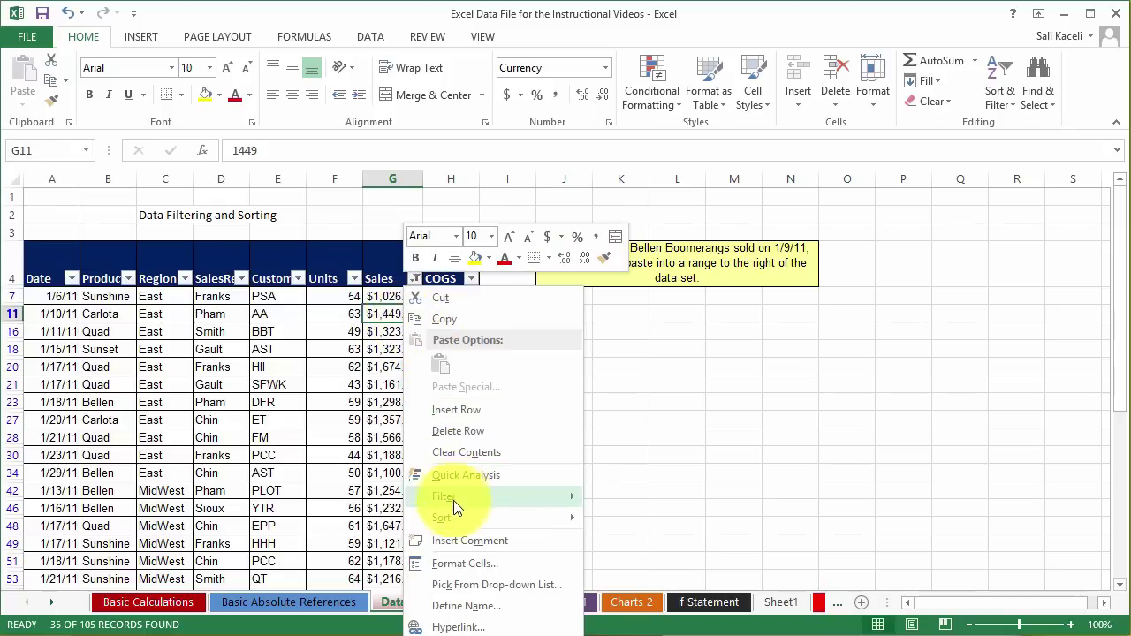
pyautogui.click(658, 522)
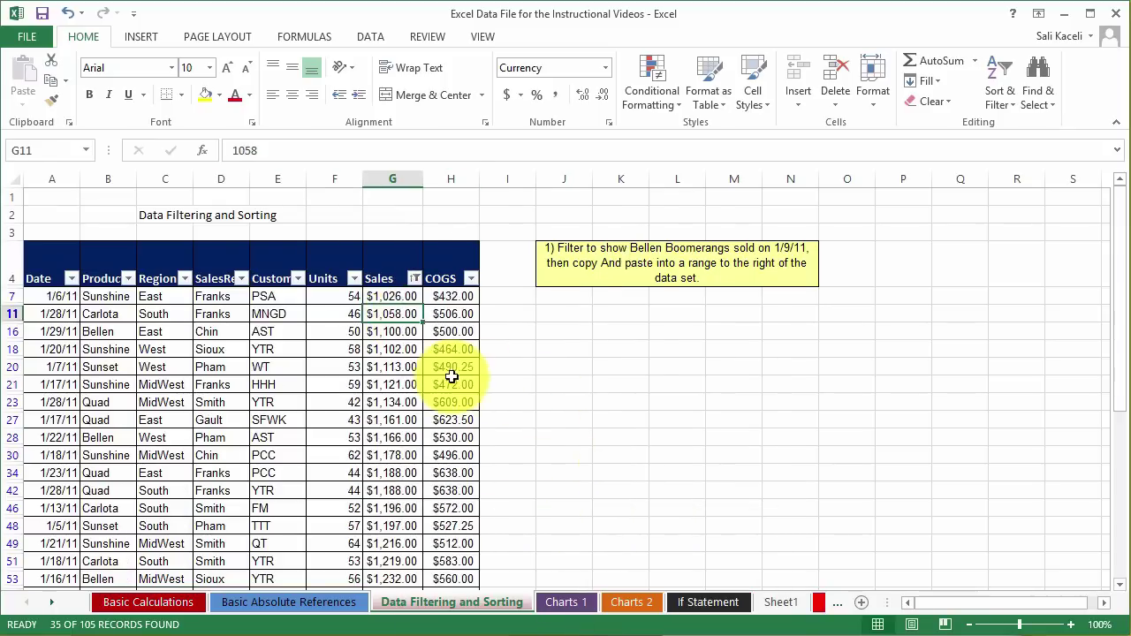
pyautogui.click(398, 333)
pyautogui.click(396, 365)
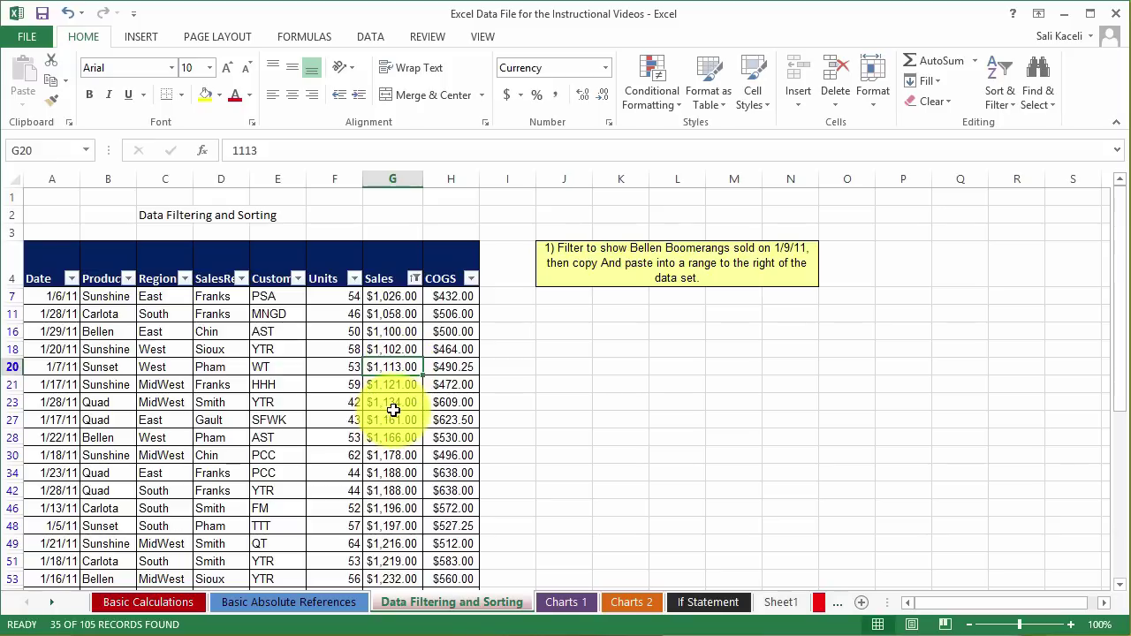
pyautogui.click(393, 405)
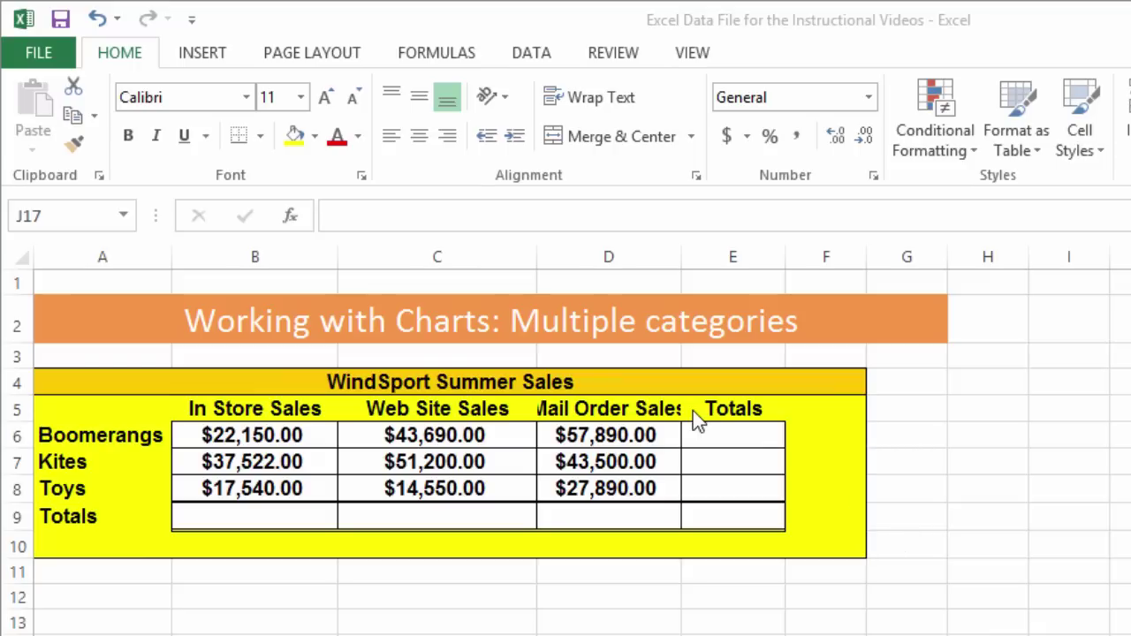
# Insert the recommended Clustered Column chart from the product and sales channel data in A5:D8 on the Charts 1 sheet.
pyautogui.click(73, 423)
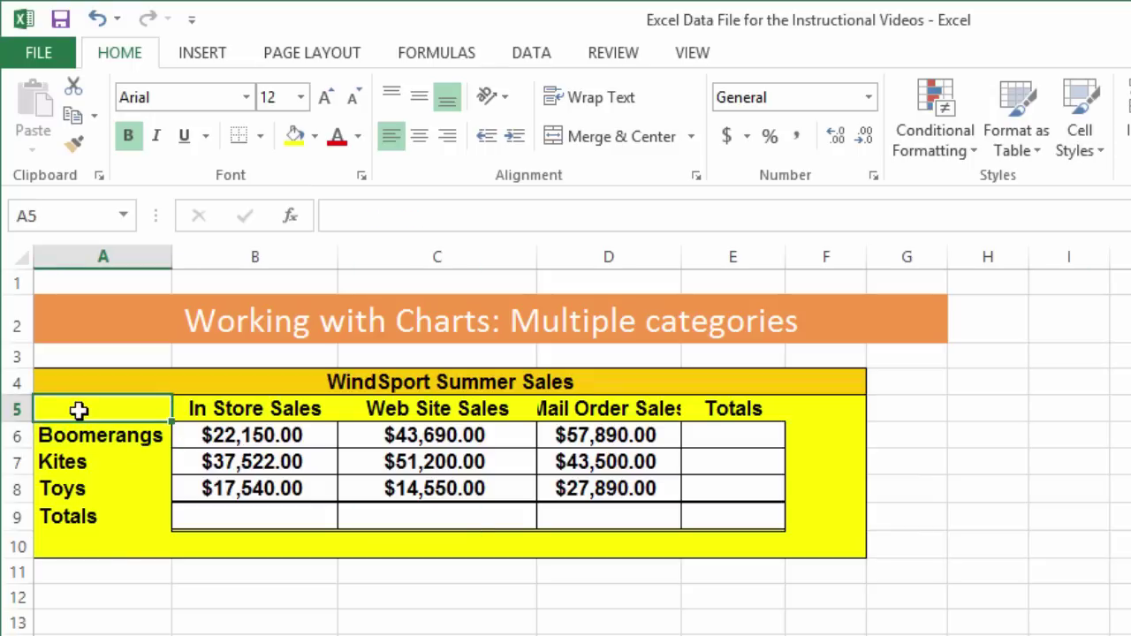
pyautogui.moveTo(81, 409); pyautogui.dragTo(578, 482)
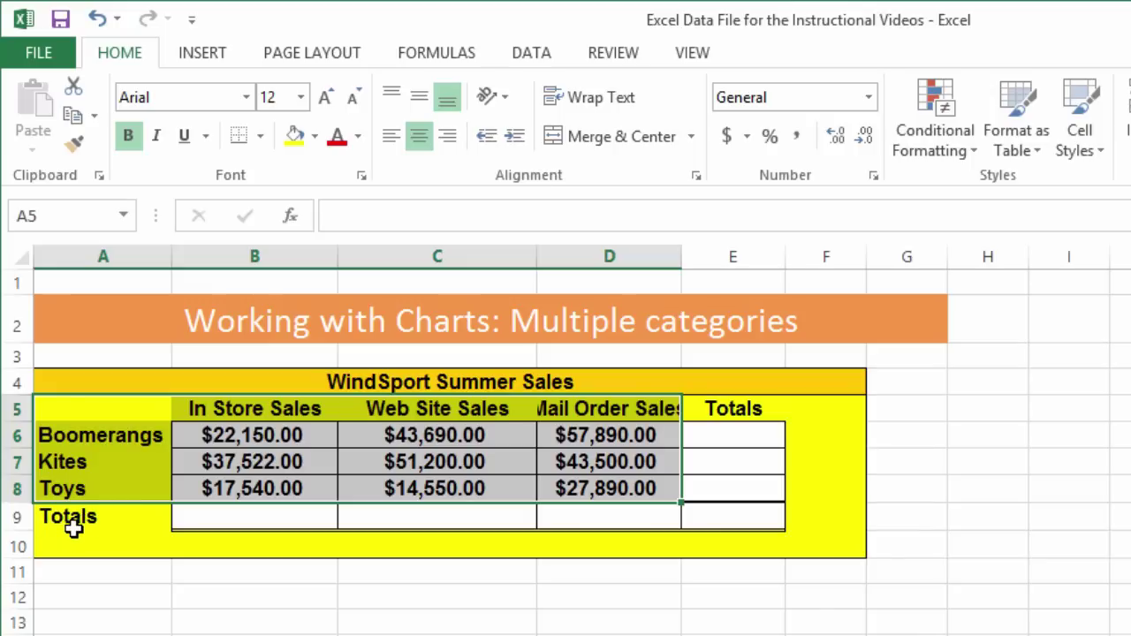
pyautogui.click(201, 62)
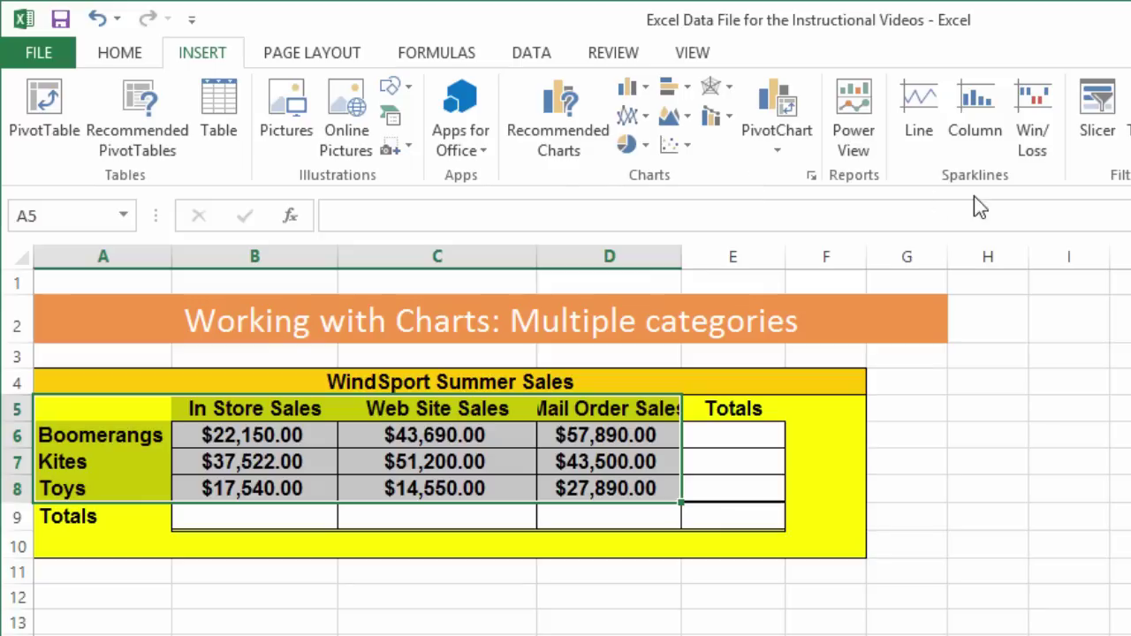
pyautogui.click(594, 144)
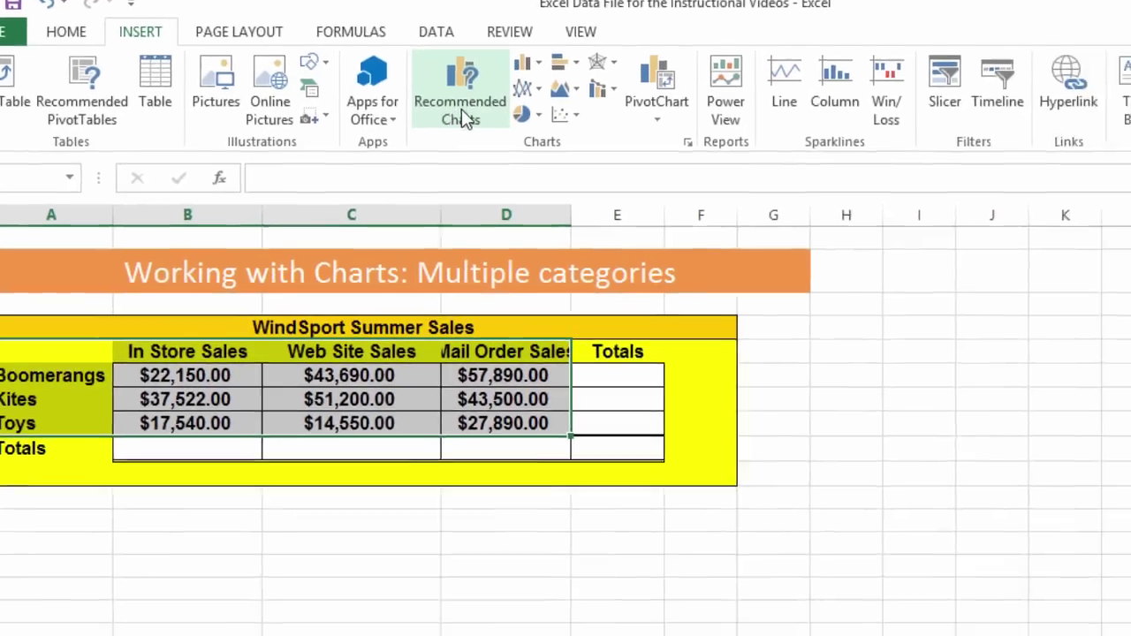
pyautogui.click(553, 142)
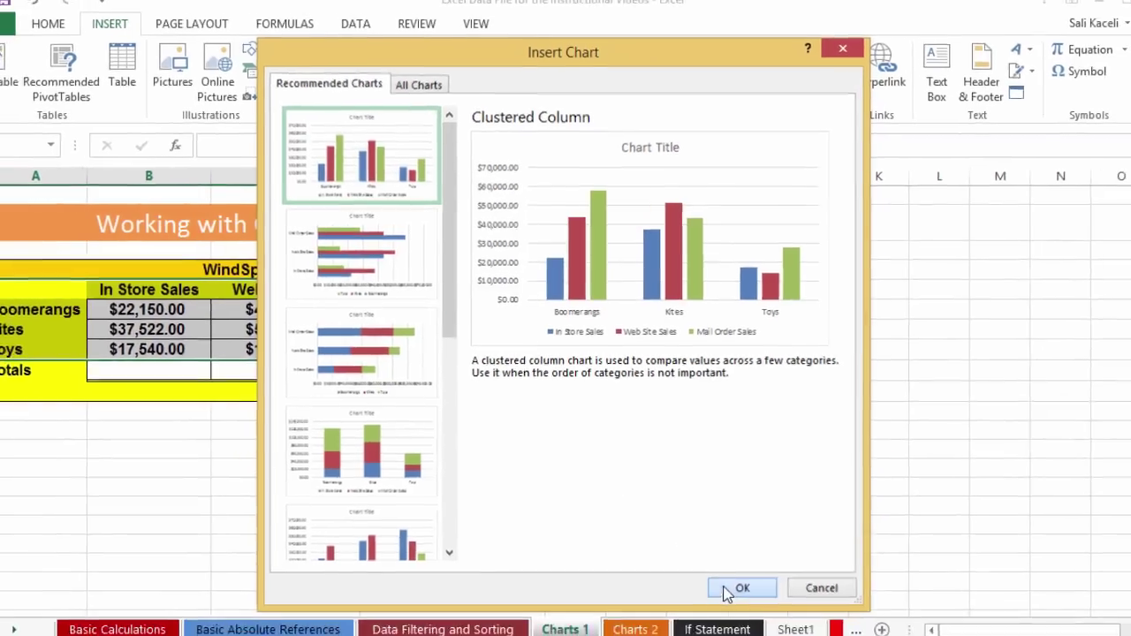
pyautogui.click(734, 611)
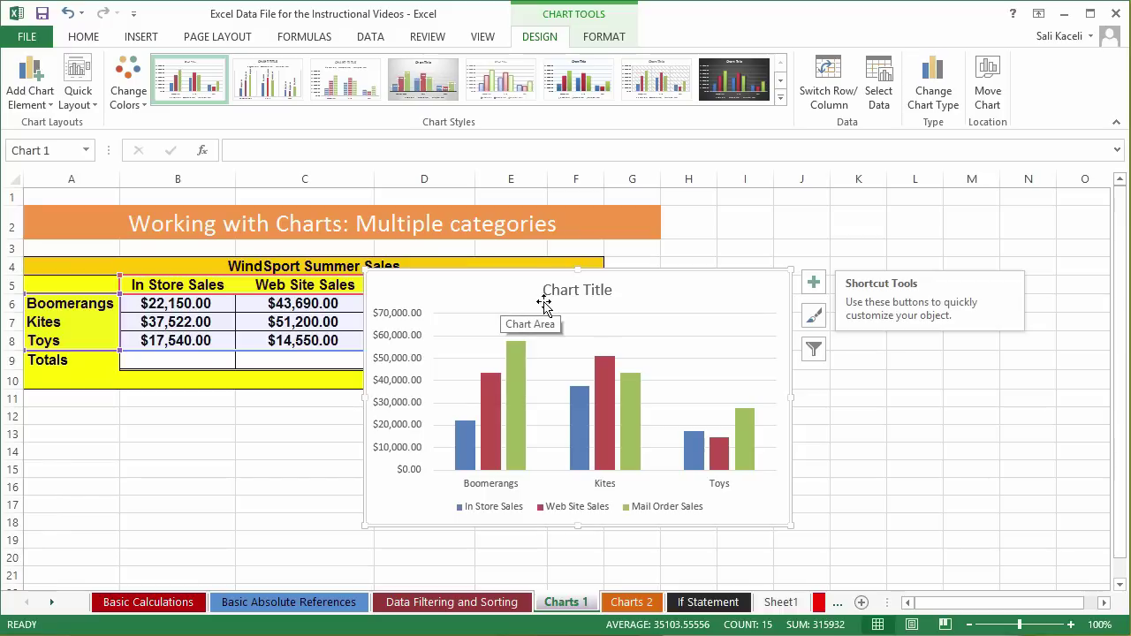
# Move the chart beside the WindSport table, enlarge it to about 3.47" by 5.45", and inspect the column values.
pyautogui.moveTo(523, 289)
pyautogui.mouseDown()
pyautogui.moveTo(696, 300)
pyautogui.moveTo(757, 293)
pyautogui.moveTo(765, 273)
pyautogui.mouseUp()
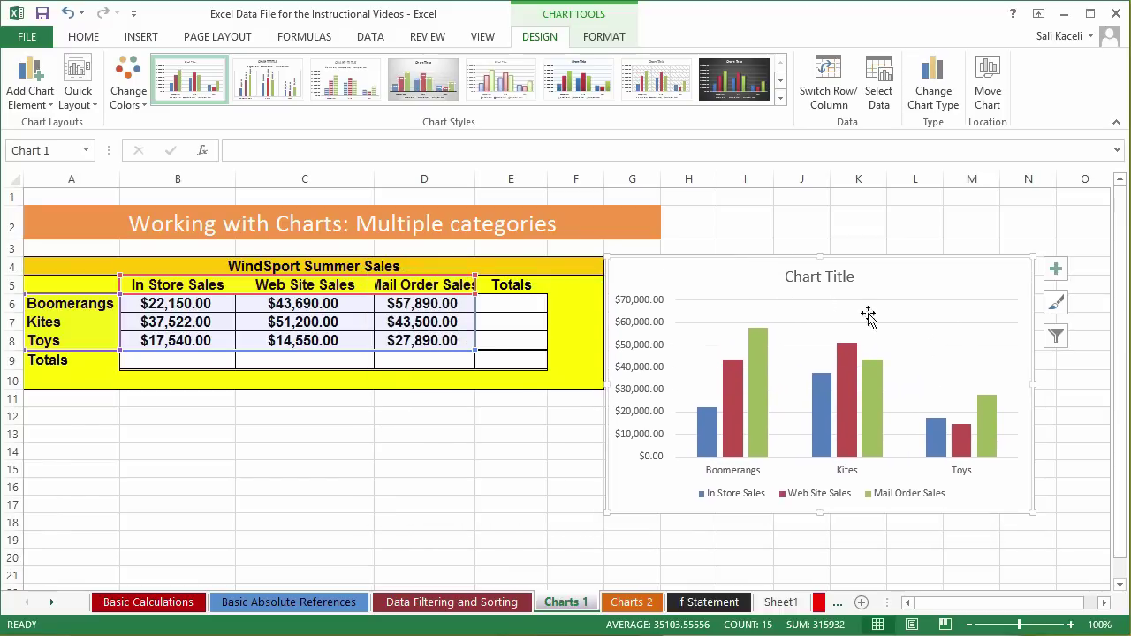
pyautogui.moveTo(1038, 509); pyautogui.dragTo(1071, 553)
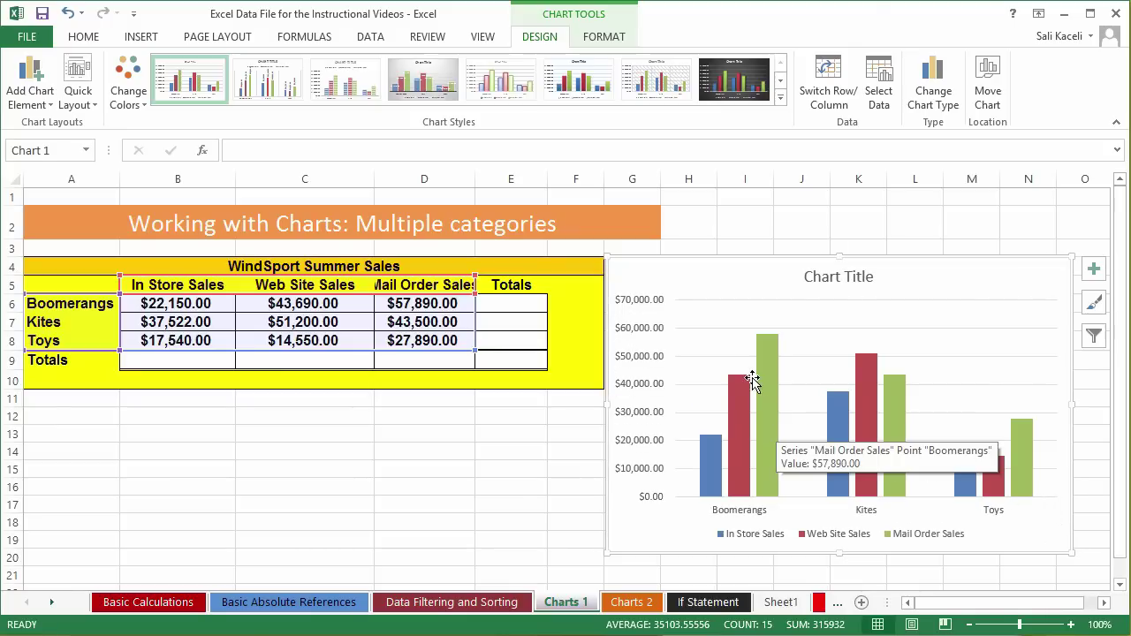
pyautogui.moveTo(771, 458)
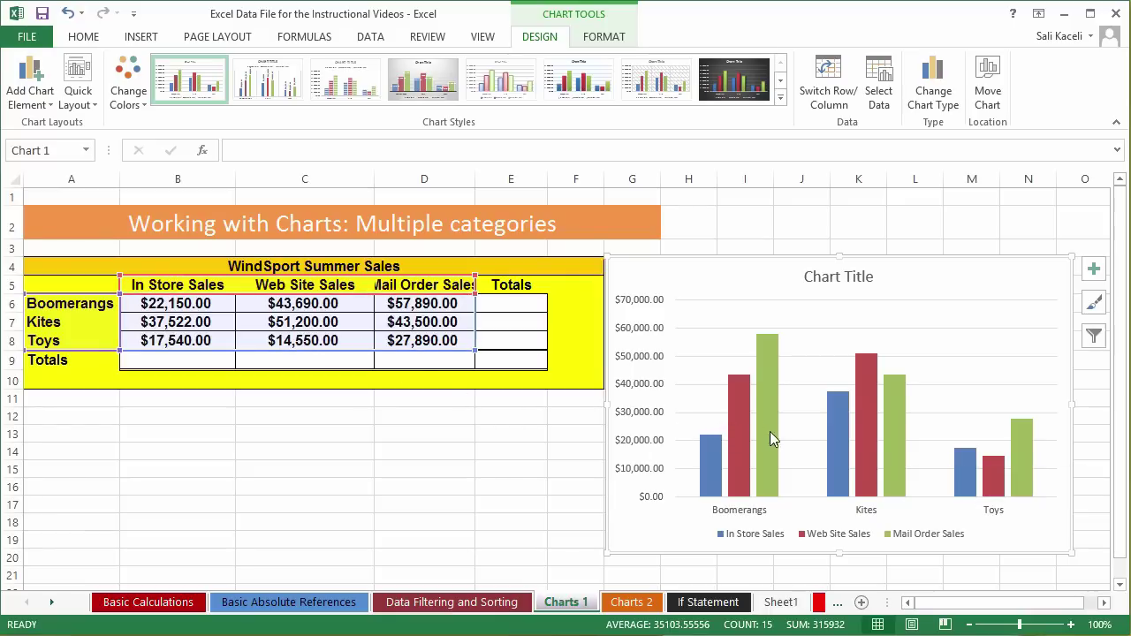
pyautogui.moveTo(772, 438)
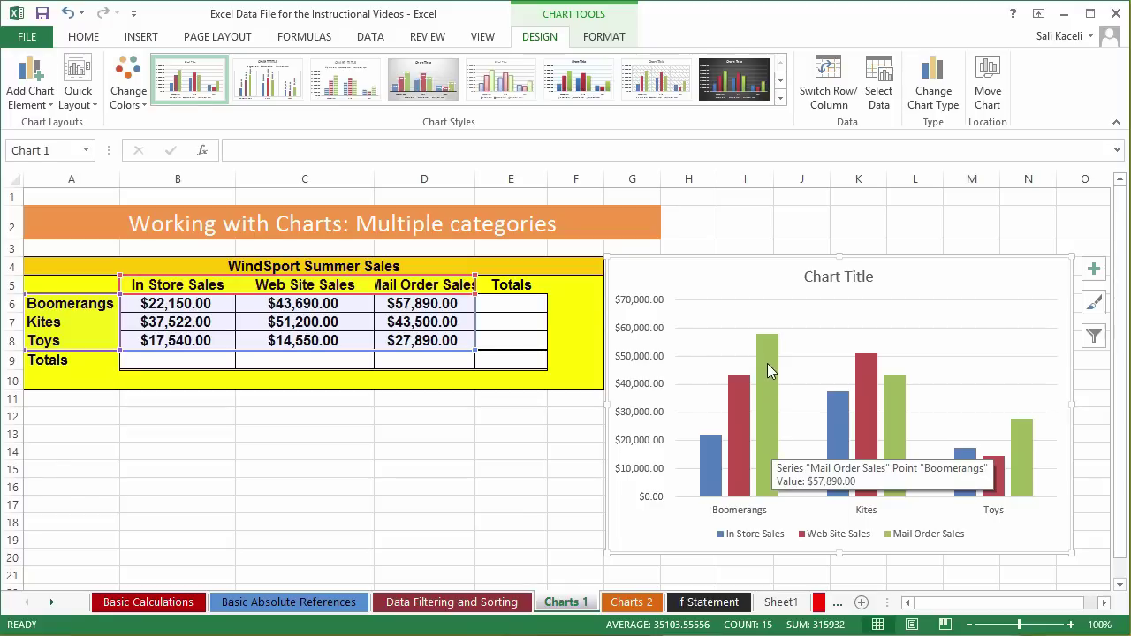
pyautogui.moveTo(1029, 486)
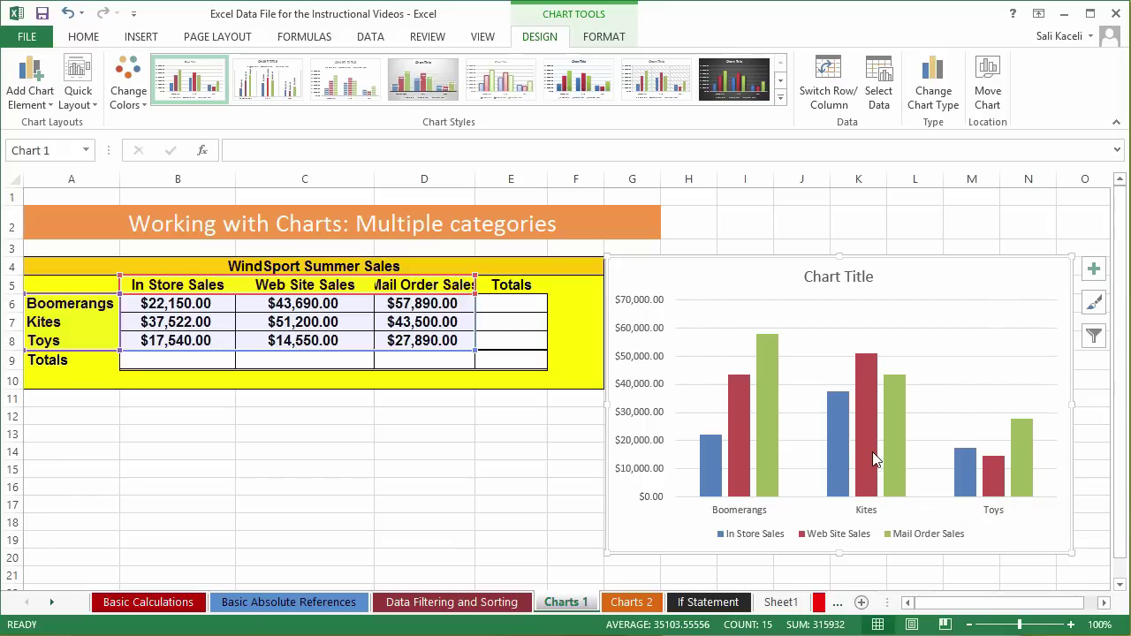
pyautogui.moveTo(871, 434)
# Apply the orange, teal and purple Colorful palette and the ninth chart style, with columns fading towards their base.
pyautogui.click(129, 104)
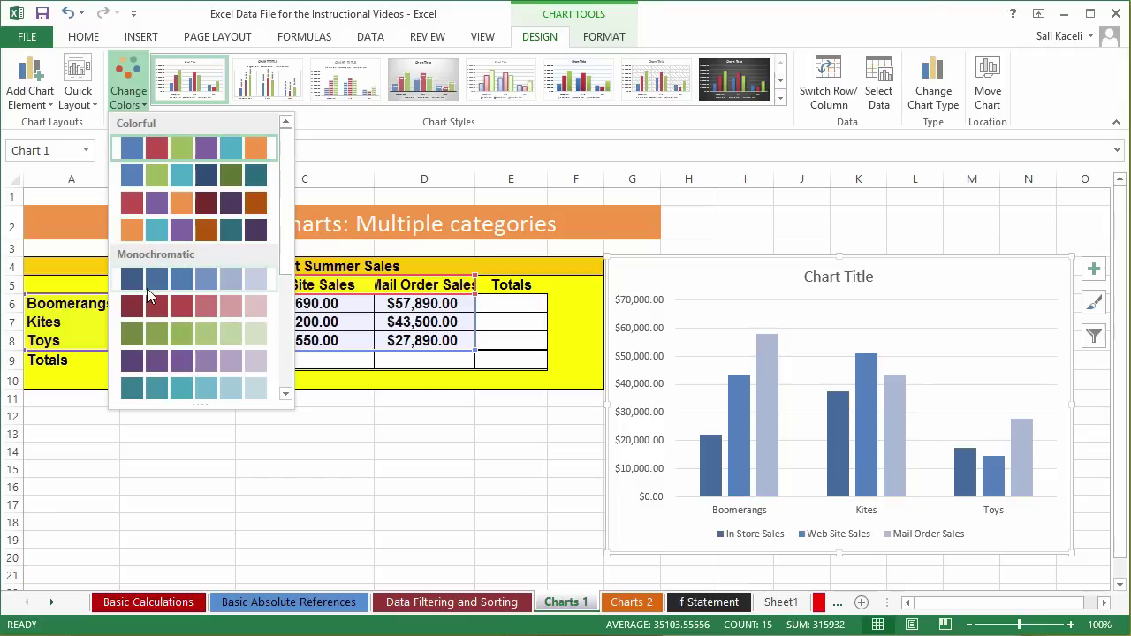
pyautogui.click(147, 229)
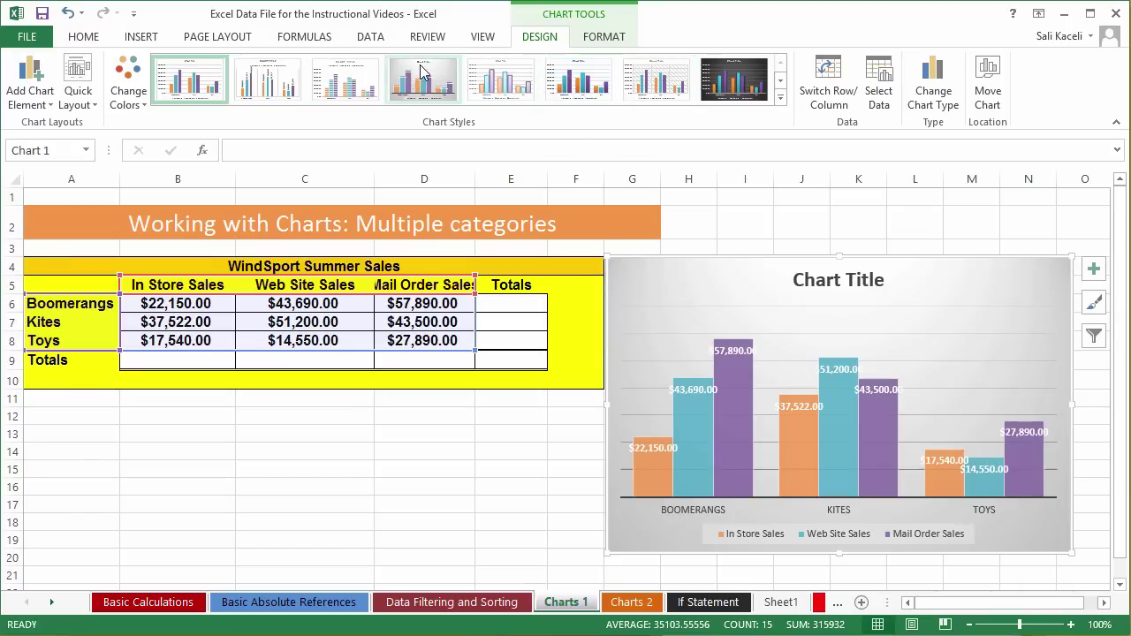
pyautogui.click(781, 99)
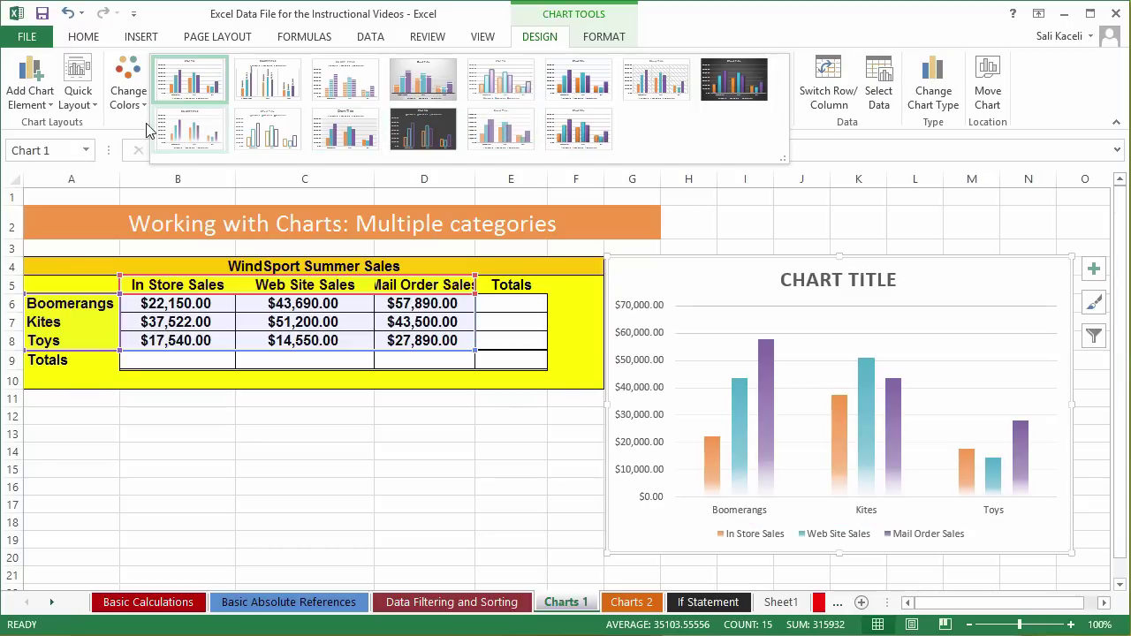
pyautogui.press('Escape')
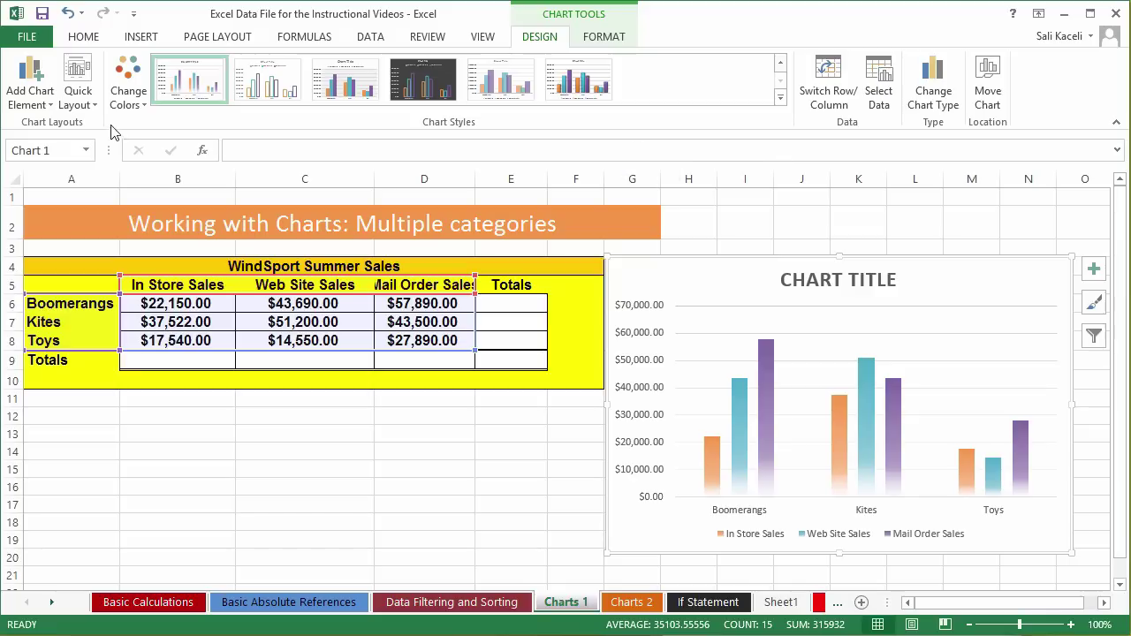
# Show the chart's formatting options and select the Mail Order Sales series.
pyautogui.click(605, 37)
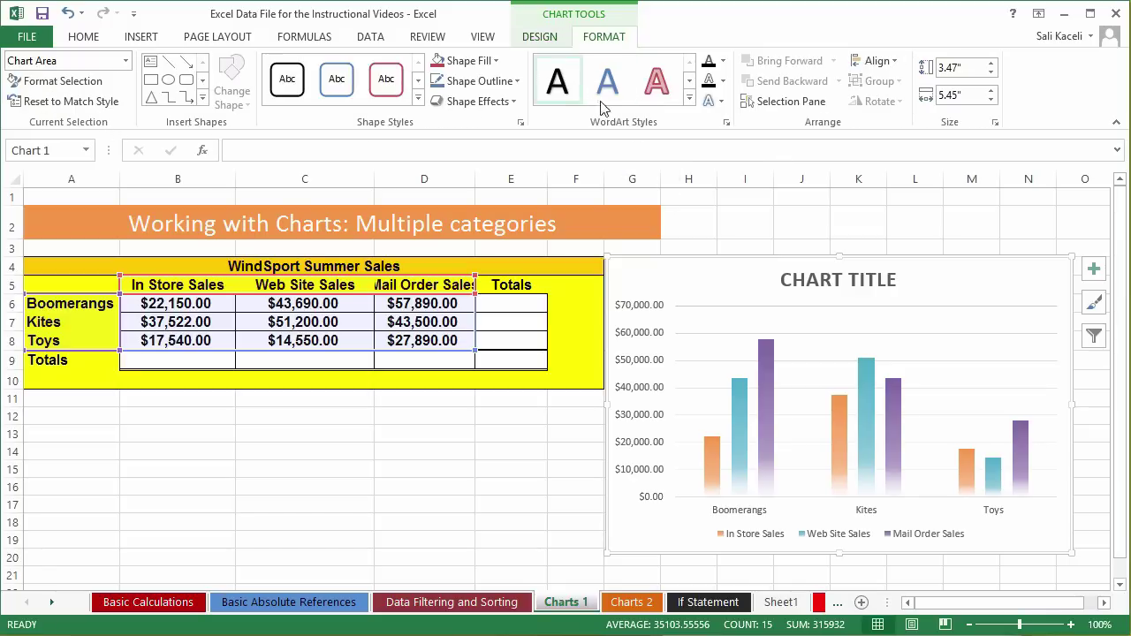
pyautogui.click(771, 438)
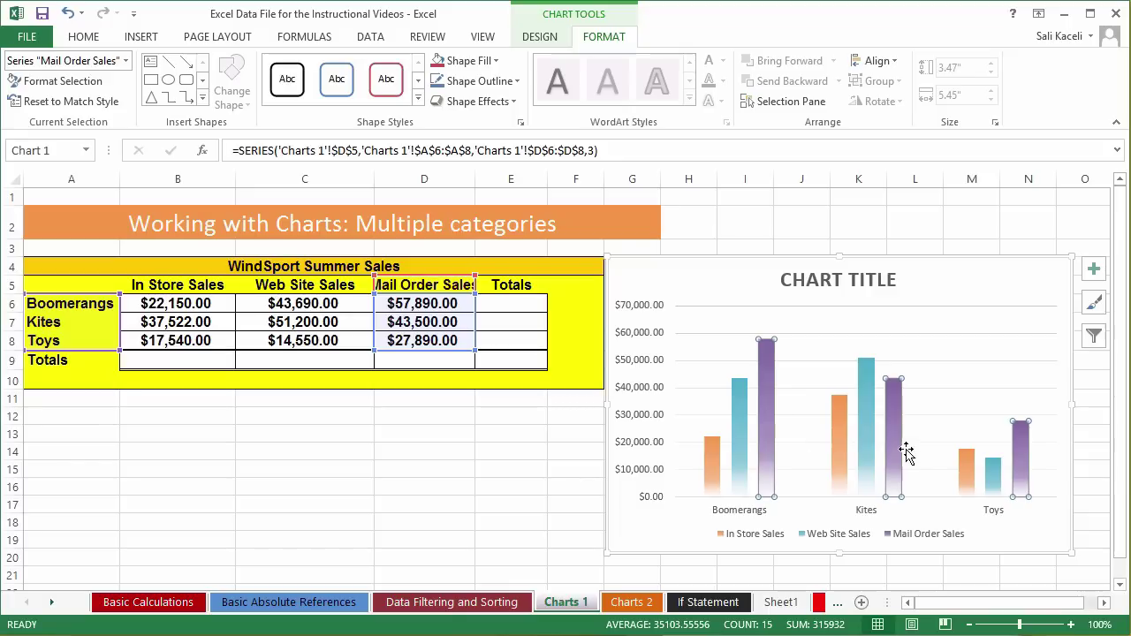
pyautogui.moveTo(882, 414)
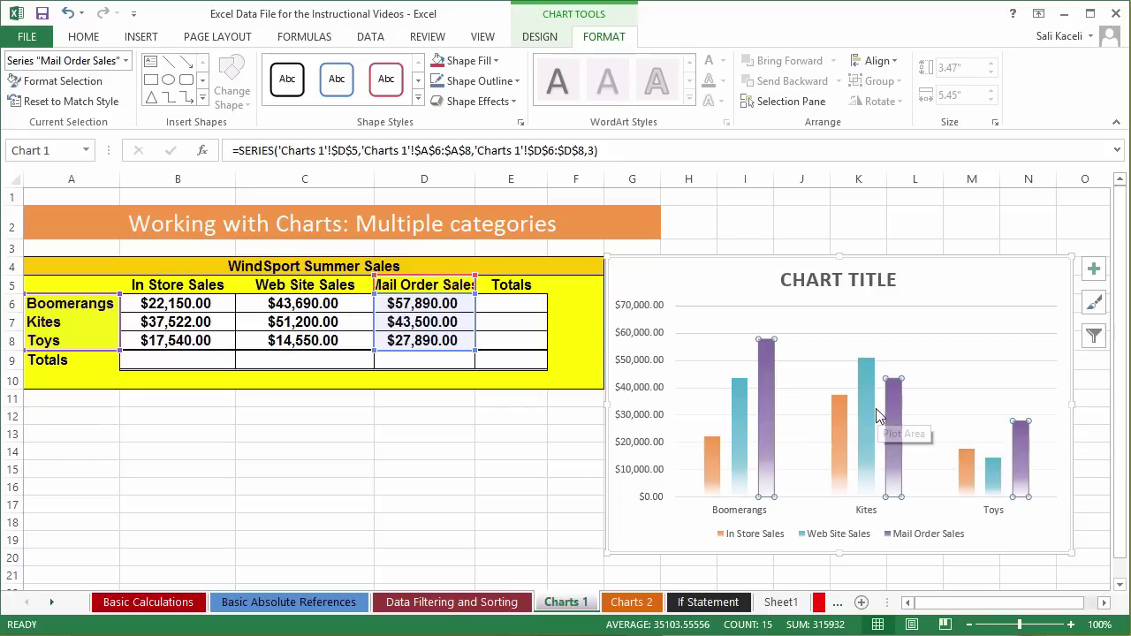
# Open the chart area's formatting settings and preview quick layouts such as Layout 5 without applying one.
pyautogui.doubleClick(847, 265)
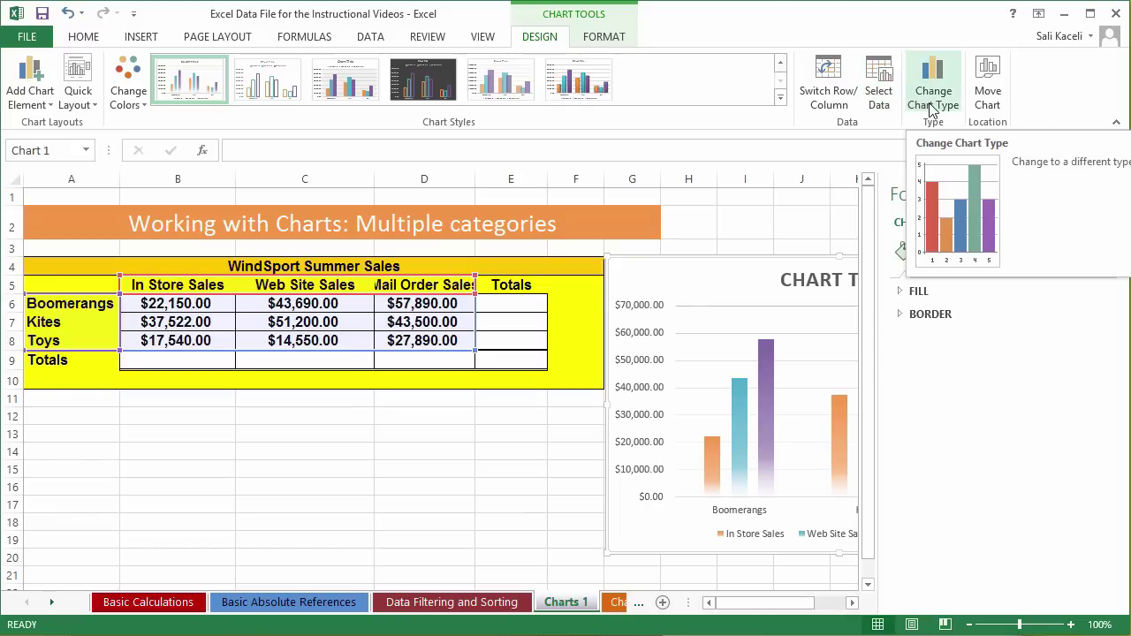
pyautogui.click(89, 105)
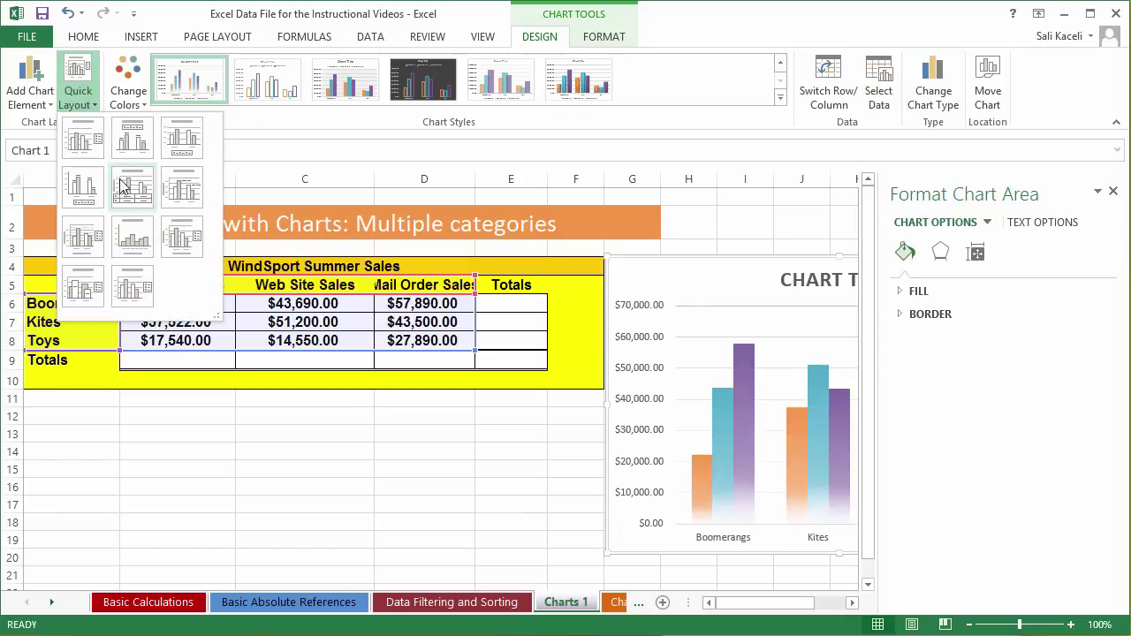
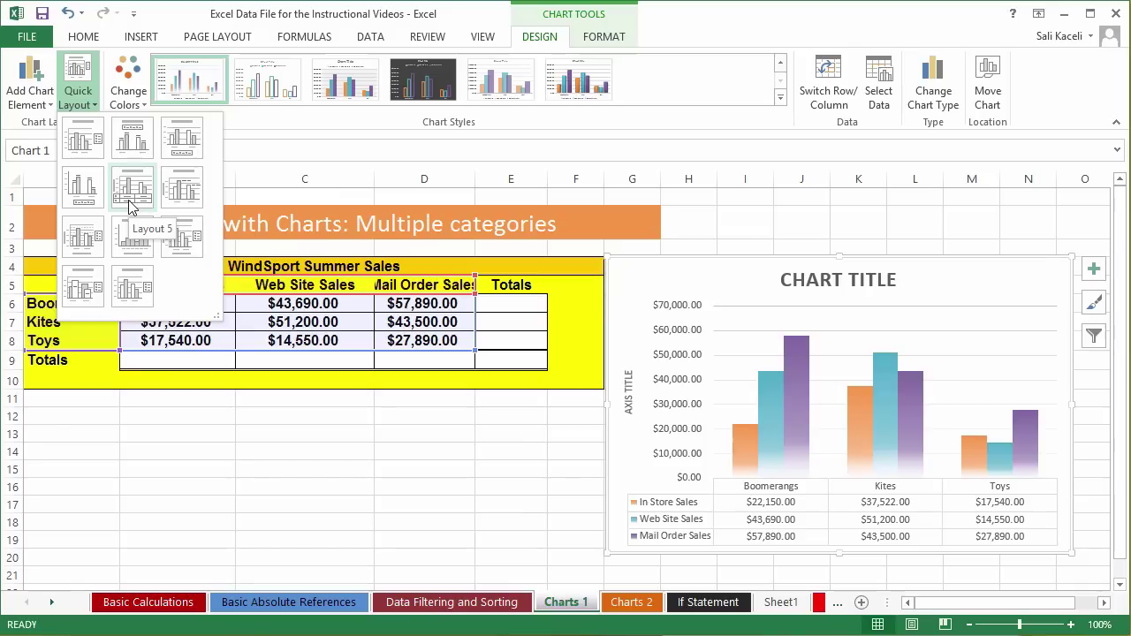
pyautogui.click(383, 497)
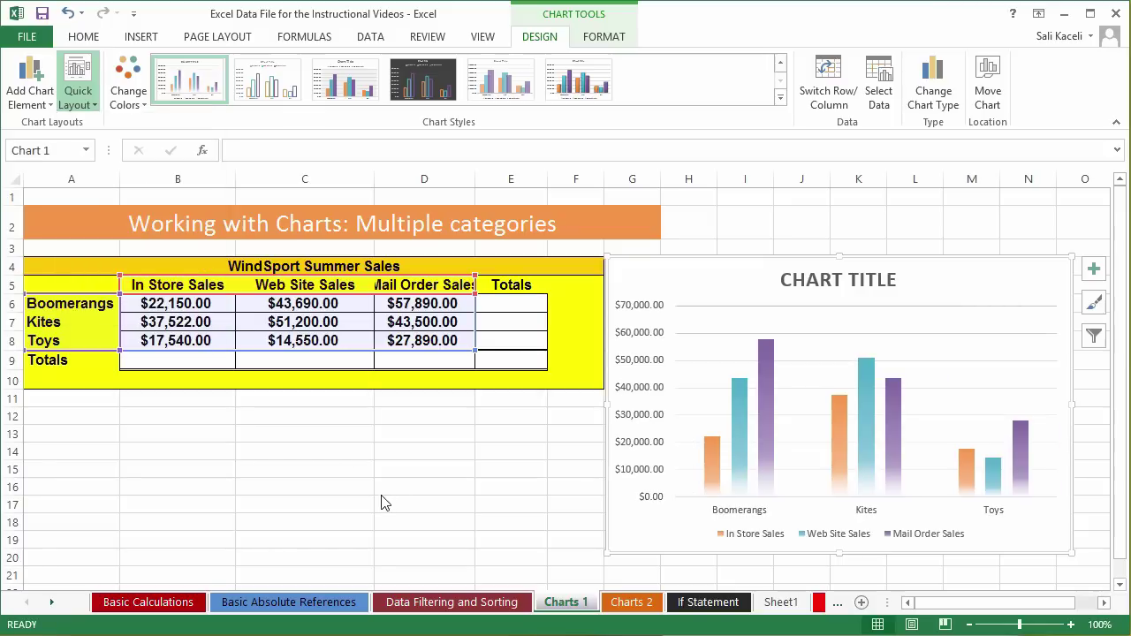
# On the Charts 2 sheet, insert the recommended line chart for the 2000–2012 sales table and move it beside the quarterly tables.
pyautogui.click(397, 491)
pyautogui.moveTo(765, 497)
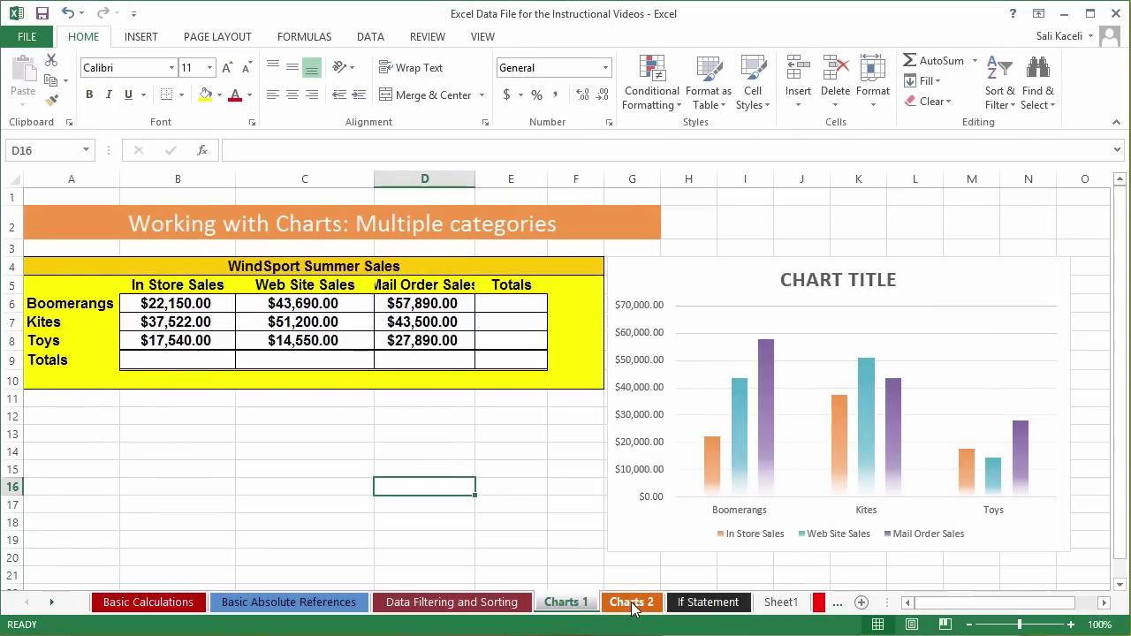
pyautogui.click(631, 603)
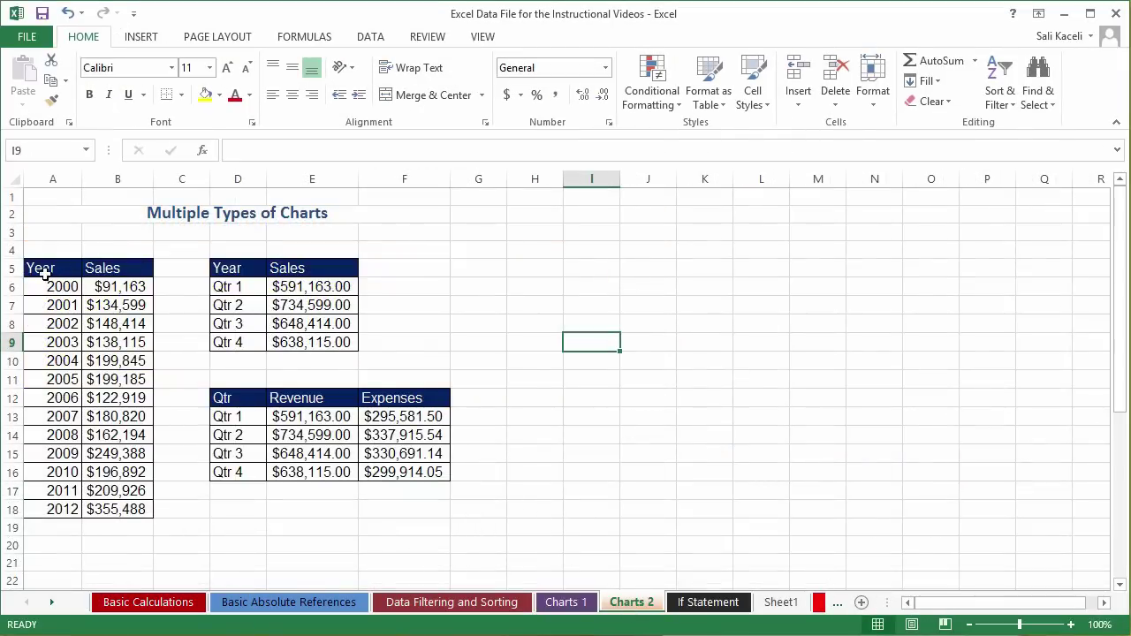
pyautogui.moveTo(42, 271); pyautogui.dragTo(117, 509)
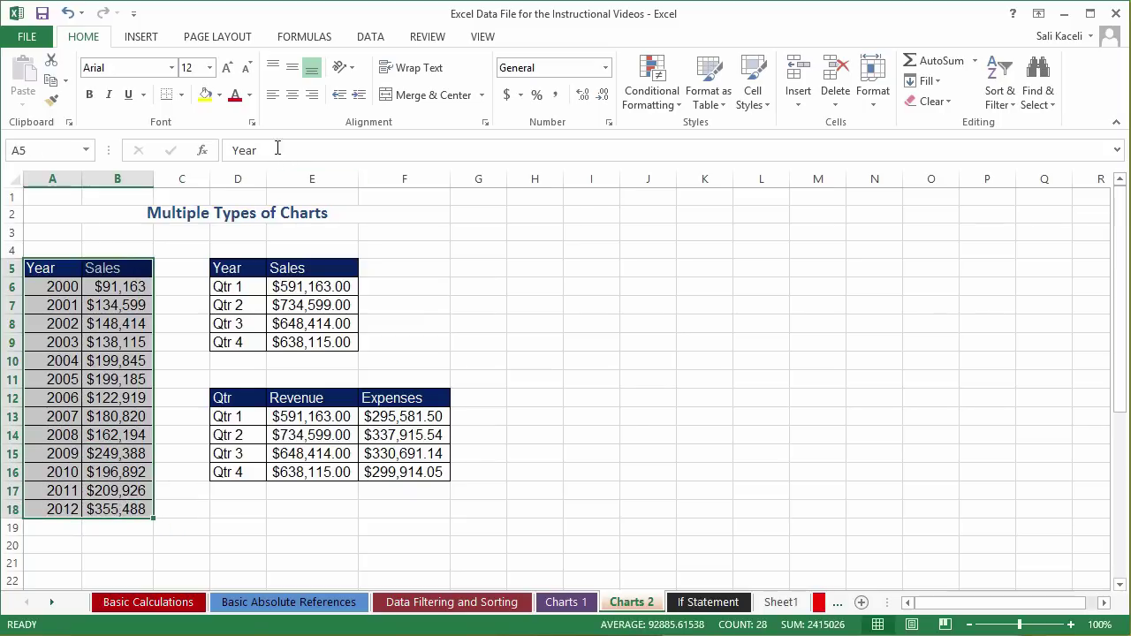
pyautogui.click(149, 44)
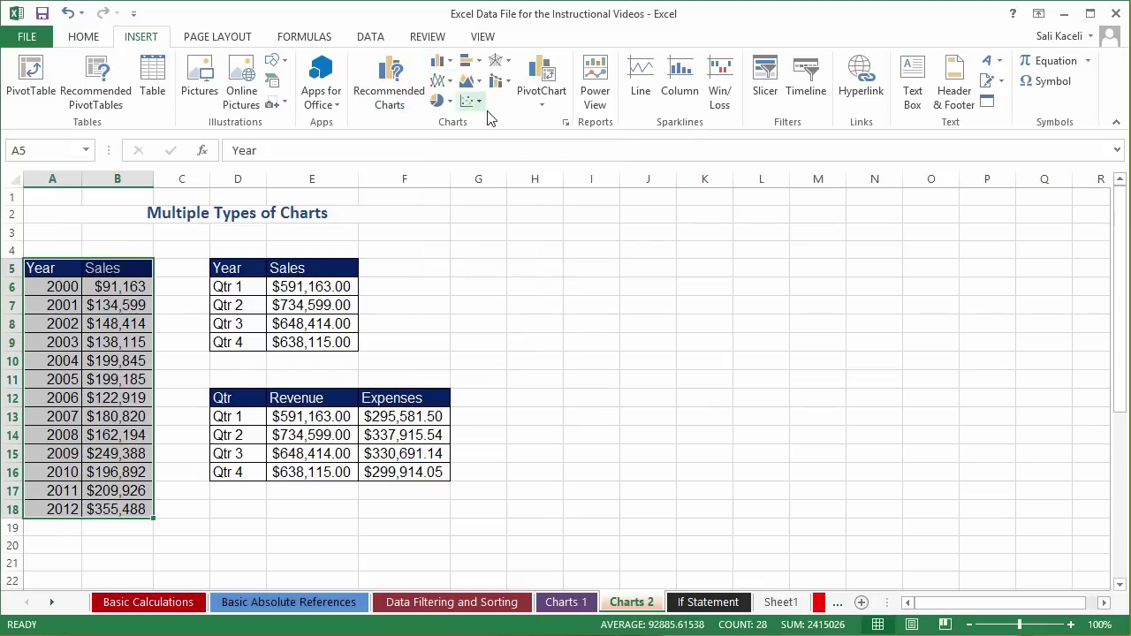
pyautogui.click(408, 107)
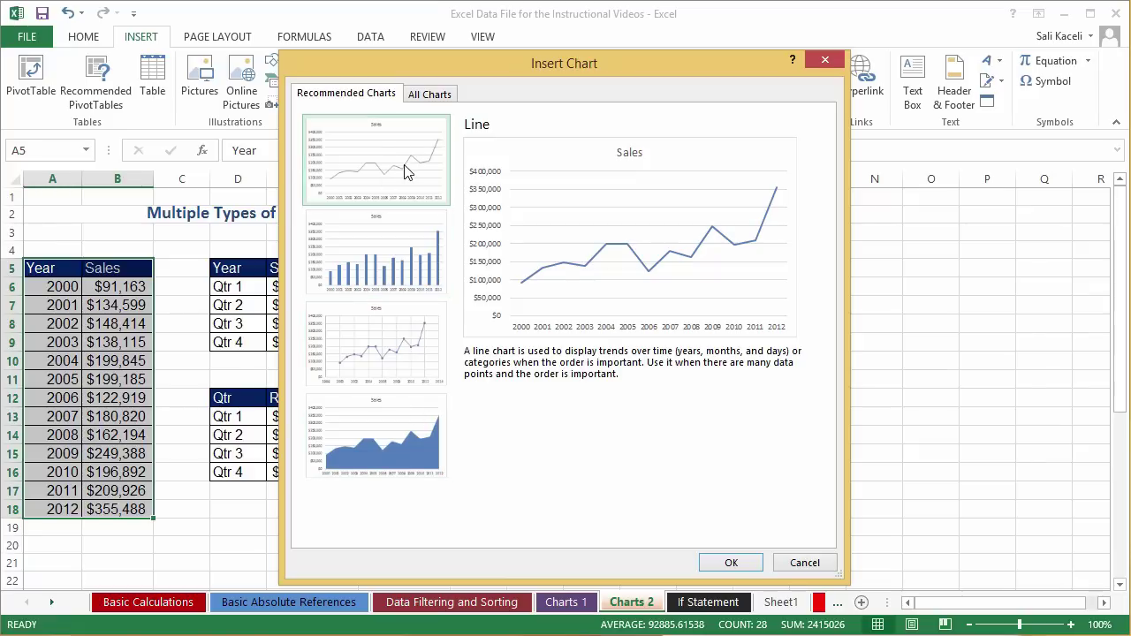
pyautogui.click(729, 563)
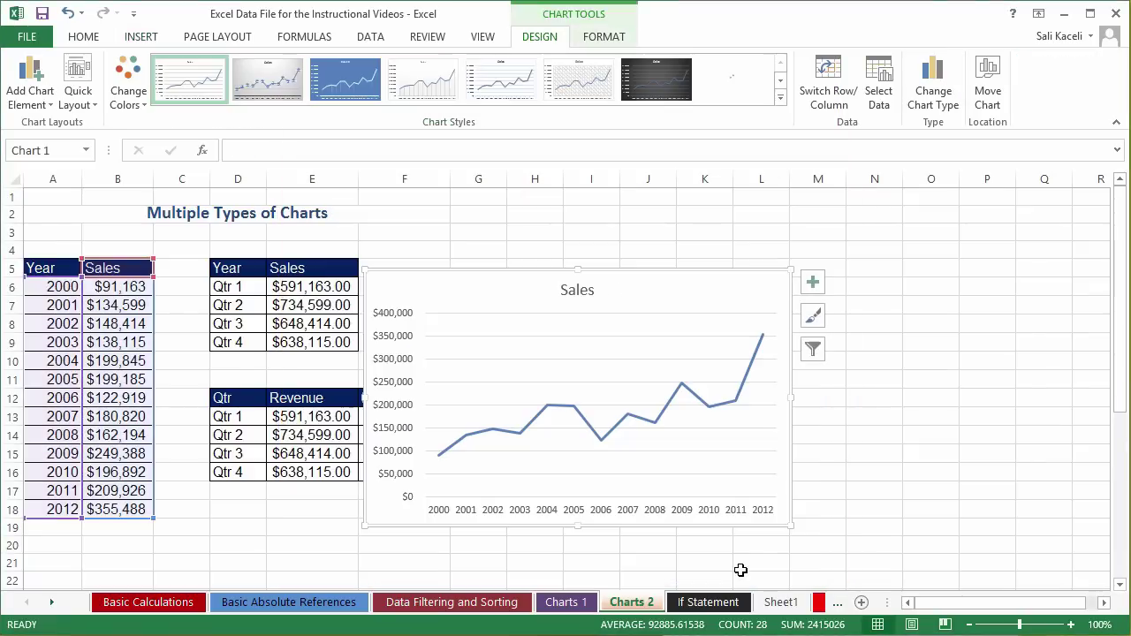
pyautogui.moveTo(536, 282); pyautogui.dragTo(672, 230)
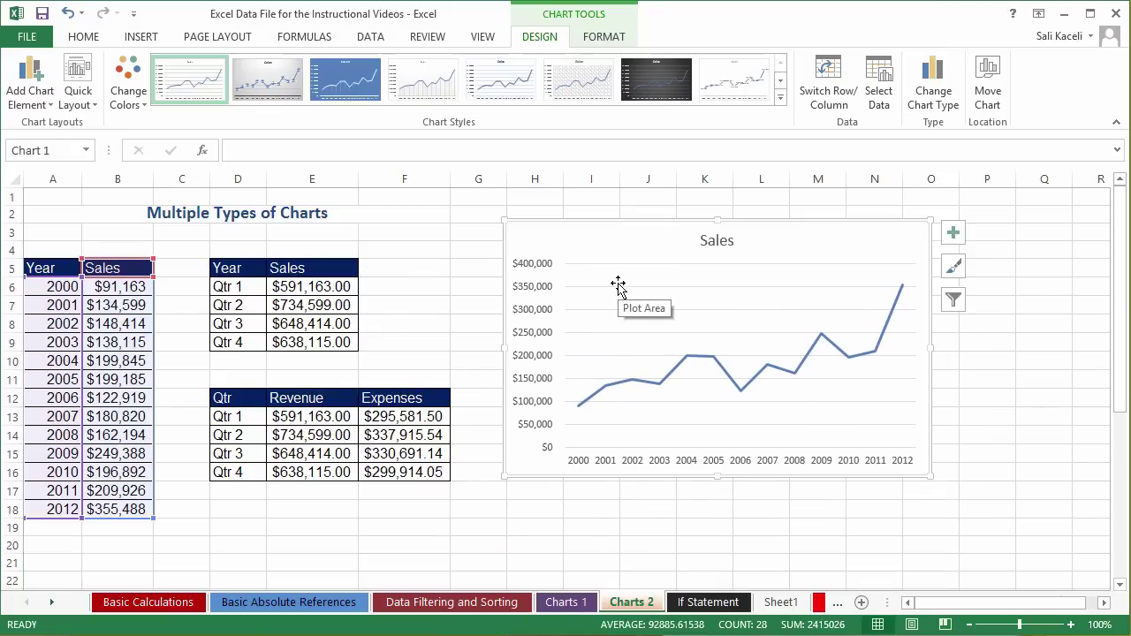
# Try other chart styles on the yearly Sales line chart, including the solid blue background style.
pyautogui.click(753, 88)
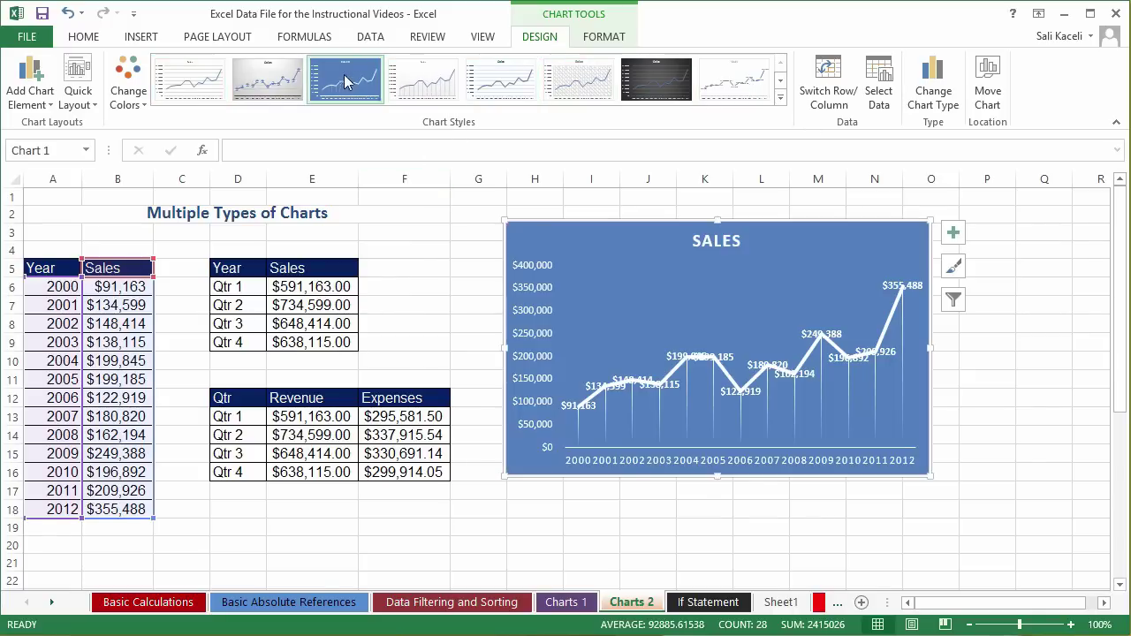
pyautogui.click(224, 76)
pyautogui.press('Escape')
pyautogui.click(430, 542)
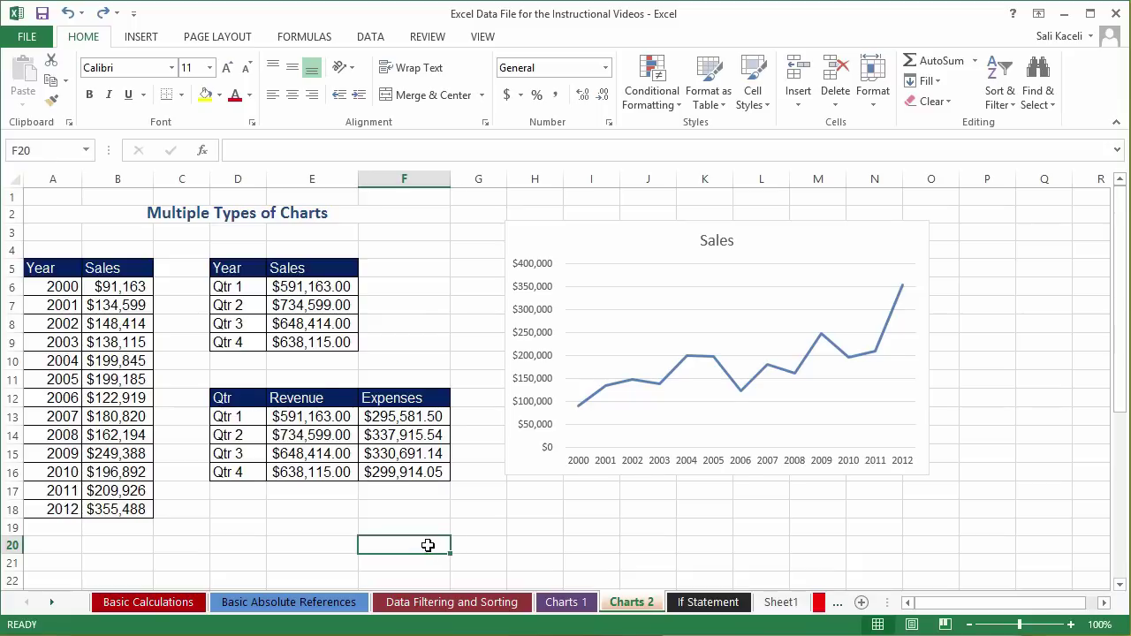
# Insert the recommended clustered column chart for the quarterly Sales table in D5:E9, placing it below the line chart.
pyautogui.scroll(-1, 428, 530)
pyautogui.moveTo(219, 216); pyautogui.dragTo(298, 289)
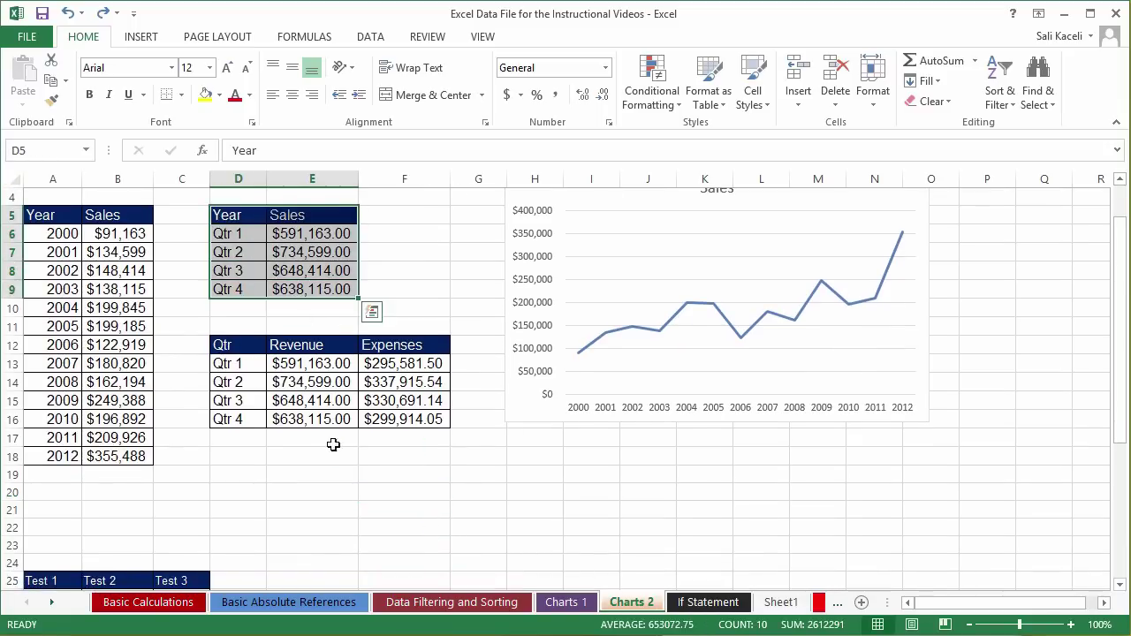
pyautogui.click(137, 38)
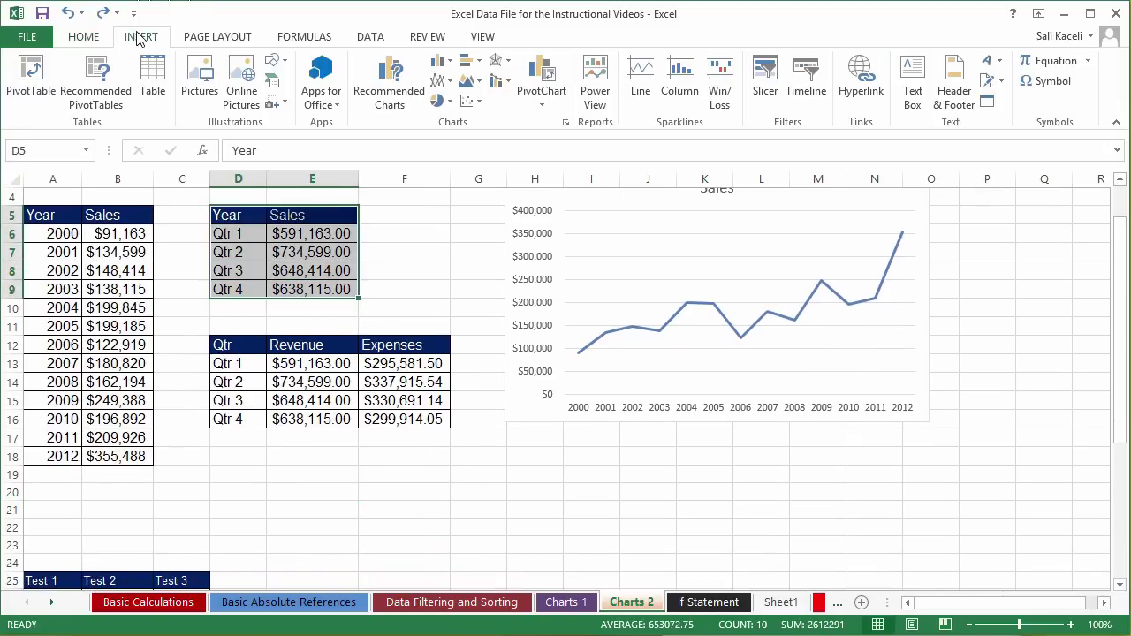
pyautogui.click(414, 103)
pyautogui.moveTo(523, 64); pyautogui.dragTo(729, 59)
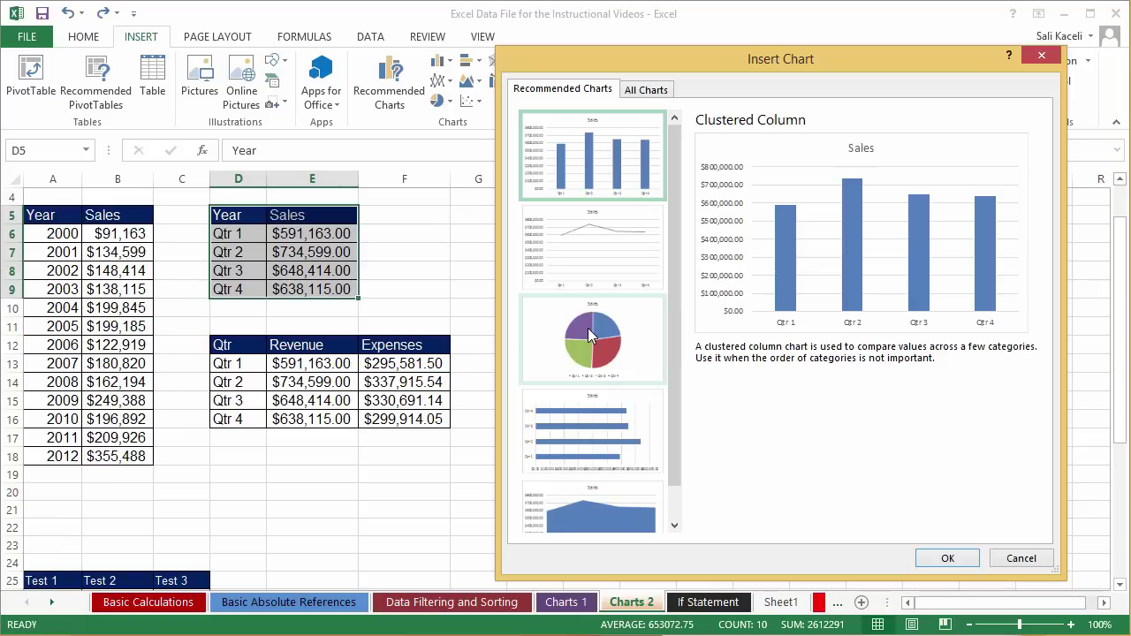
pyautogui.click(580, 175)
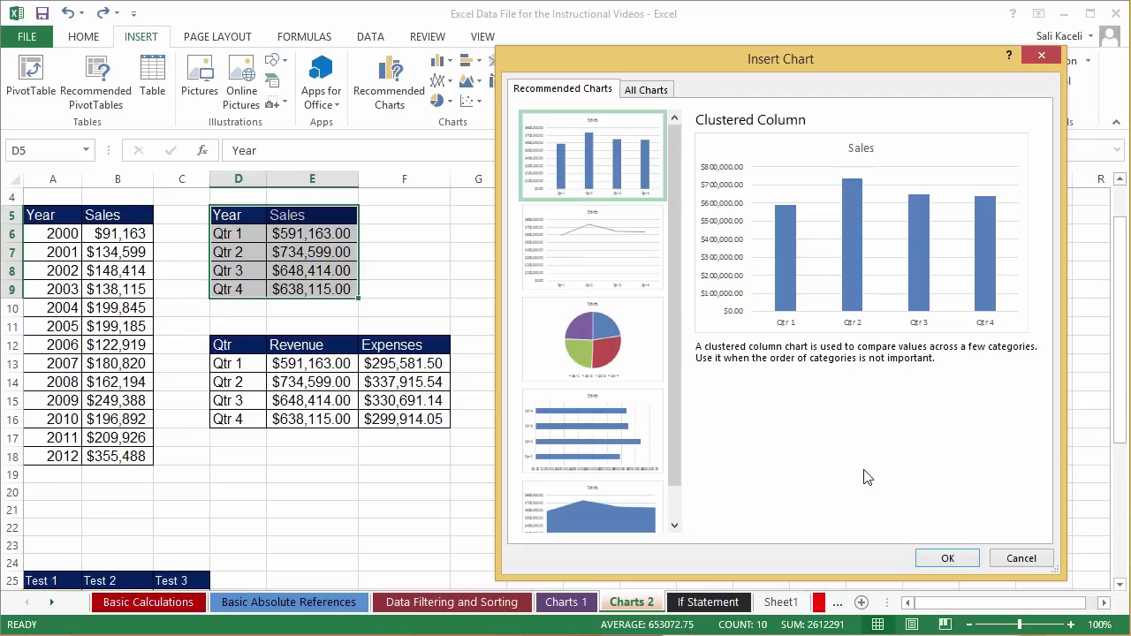
pyautogui.click(947, 557)
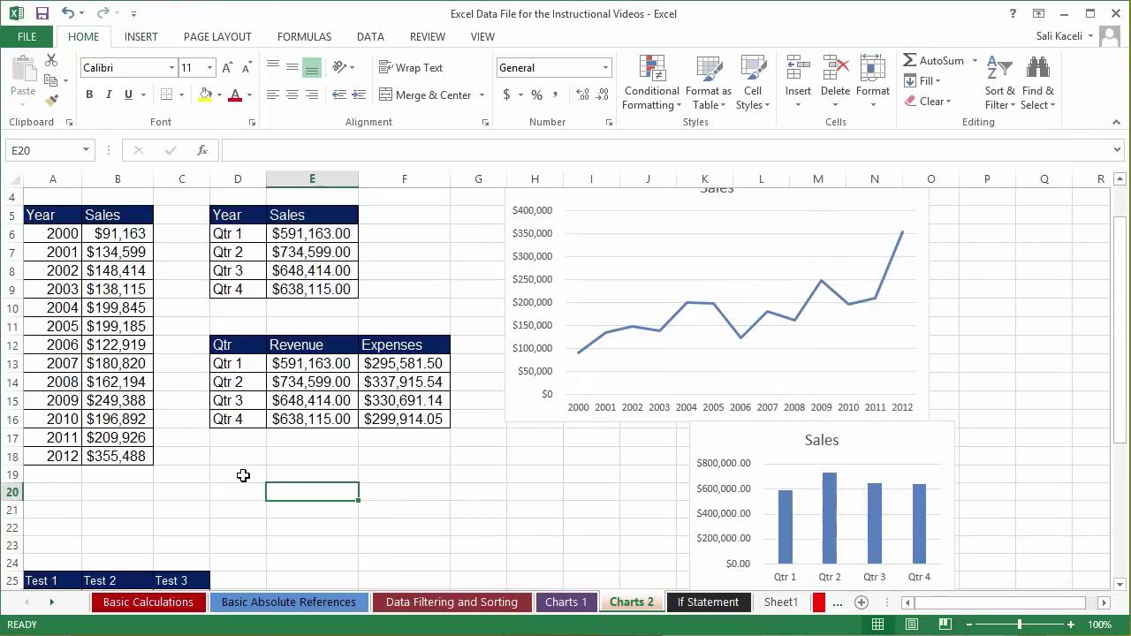
# Insert a stacked column chart of quarterly Revenue and Expenses from D12:F16 and move it just below that table.
pyautogui.moveTo(224, 348); pyautogui.dragTo(384, 419)
pyautogui.hotkey('alt', 'n')
pyautogui.press('r')
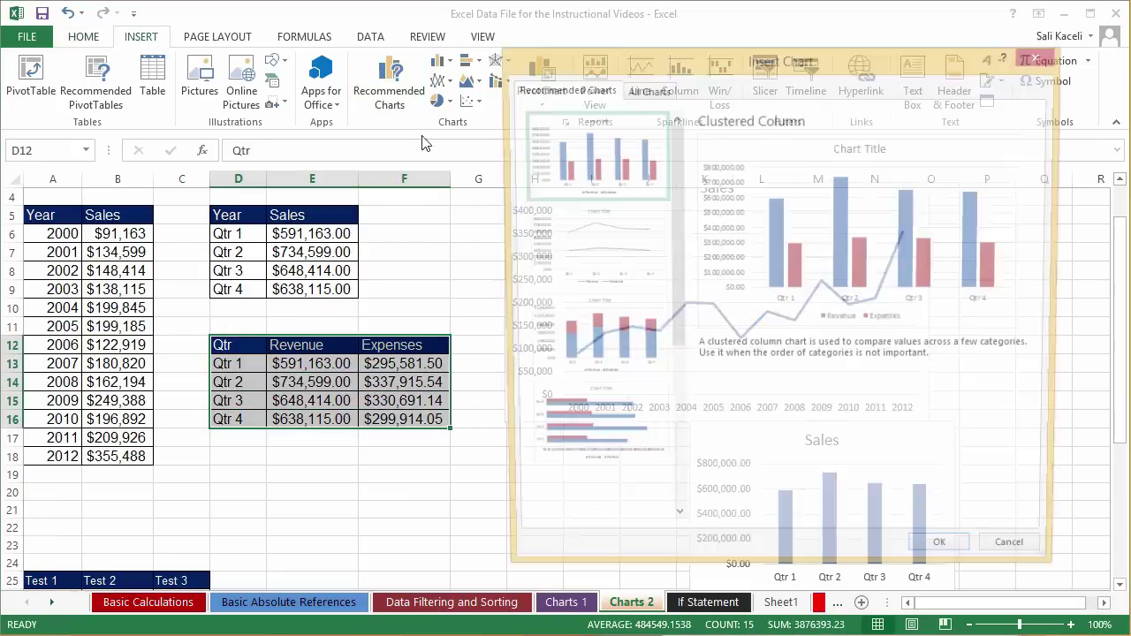
pyautogui.click(598, 354)
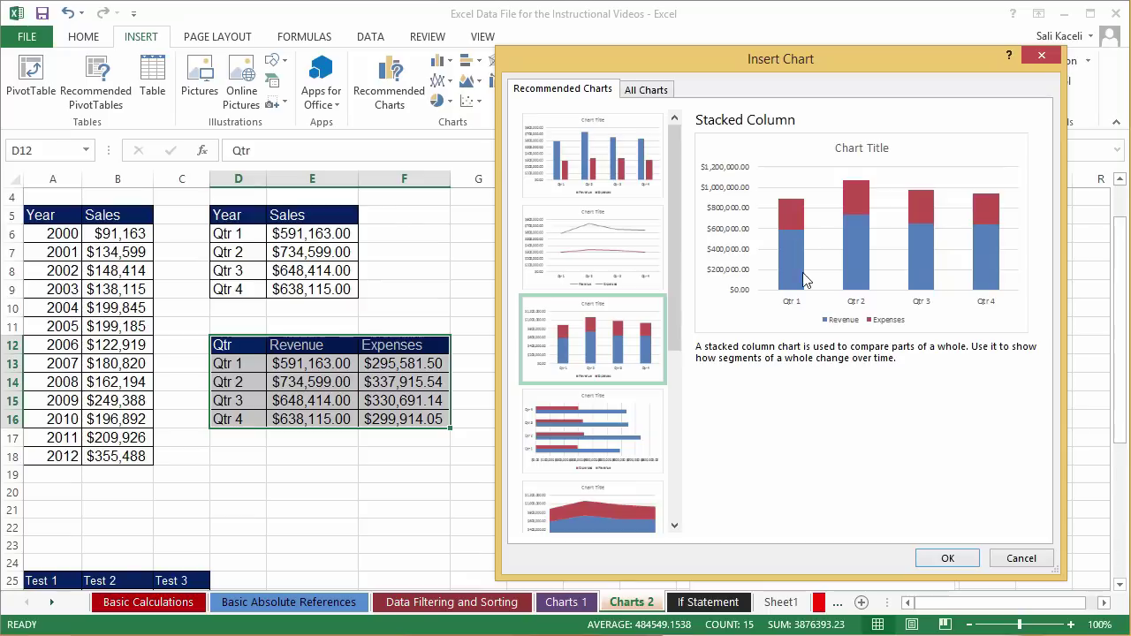
pyautogui.click(947, 558)
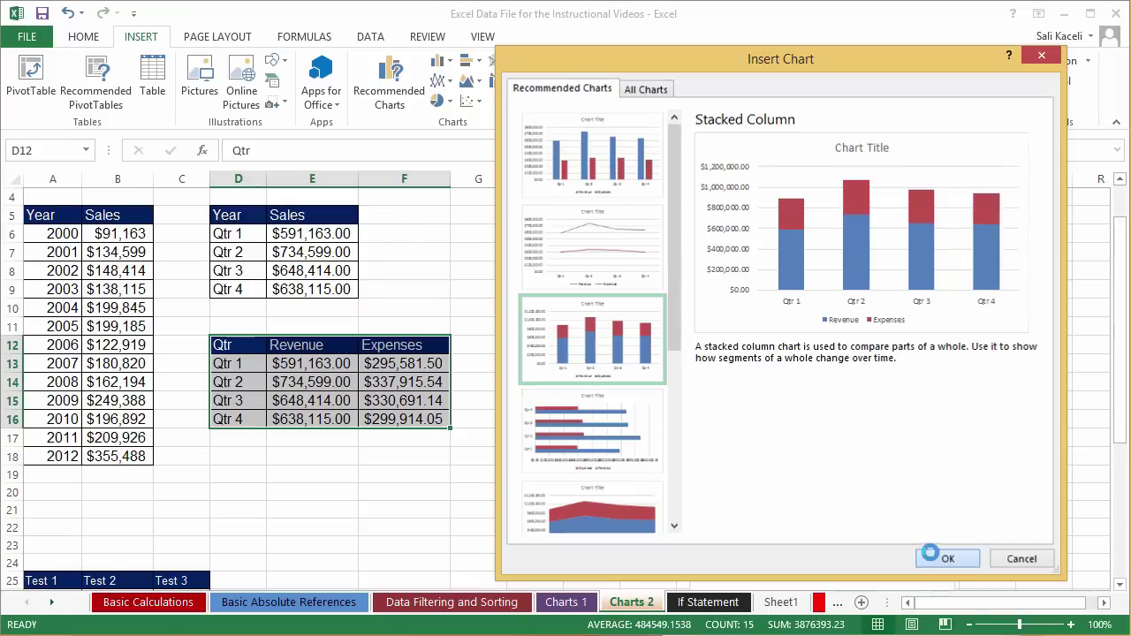
pyautogui.moveTo(537, 276); pyautogui.dragTo(509, 409)
# Open the recommended charts for the Test 1, Test 2 and Test 3 scores in A25:C38.
pyautogui.scroll(-1, 288, 488)
pyautogui.scroll(-5, 288, 487)
pyautogui.click(291, 446)
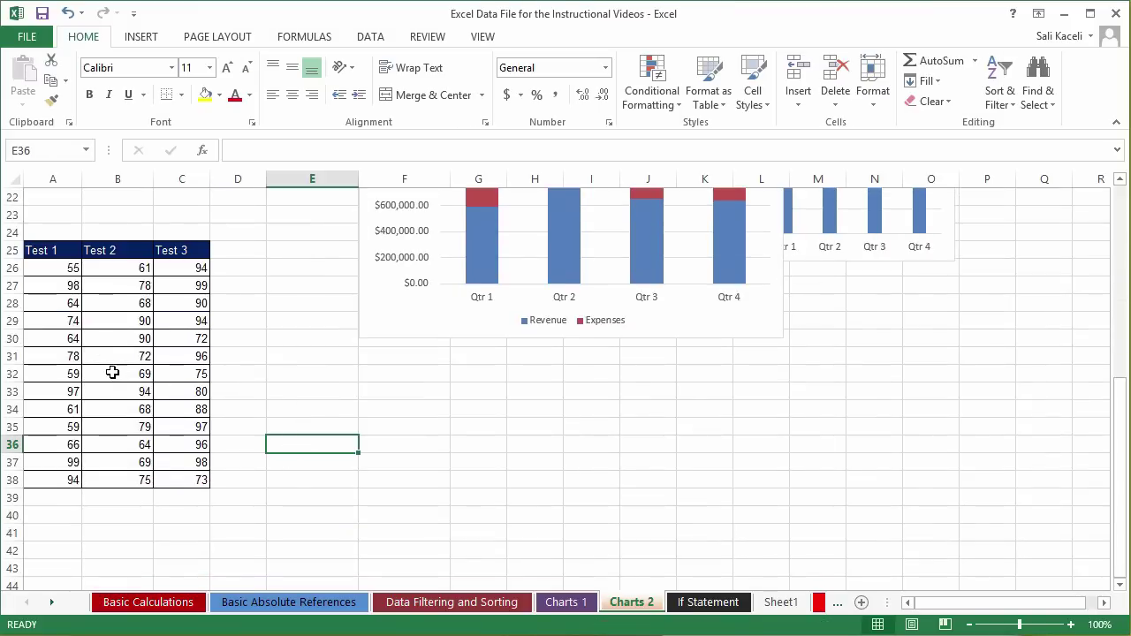
pyautogui.moveTo(38, 250); pyautogui.dragTo(169, 477)
pyautogui.click(142, 36)
pyautogui.click(390, 97)
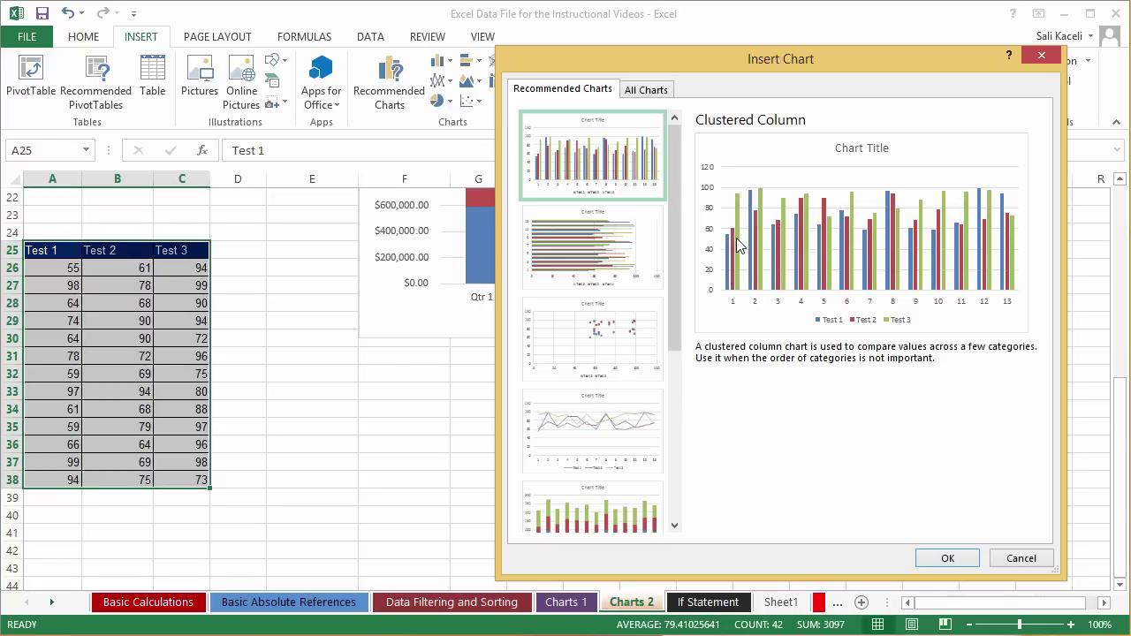
# Compare the scatter, clustered column and clustered bar previews, and insert a line chart of the test scores below the stacked column chart.
pyautogui.click(574, 343)
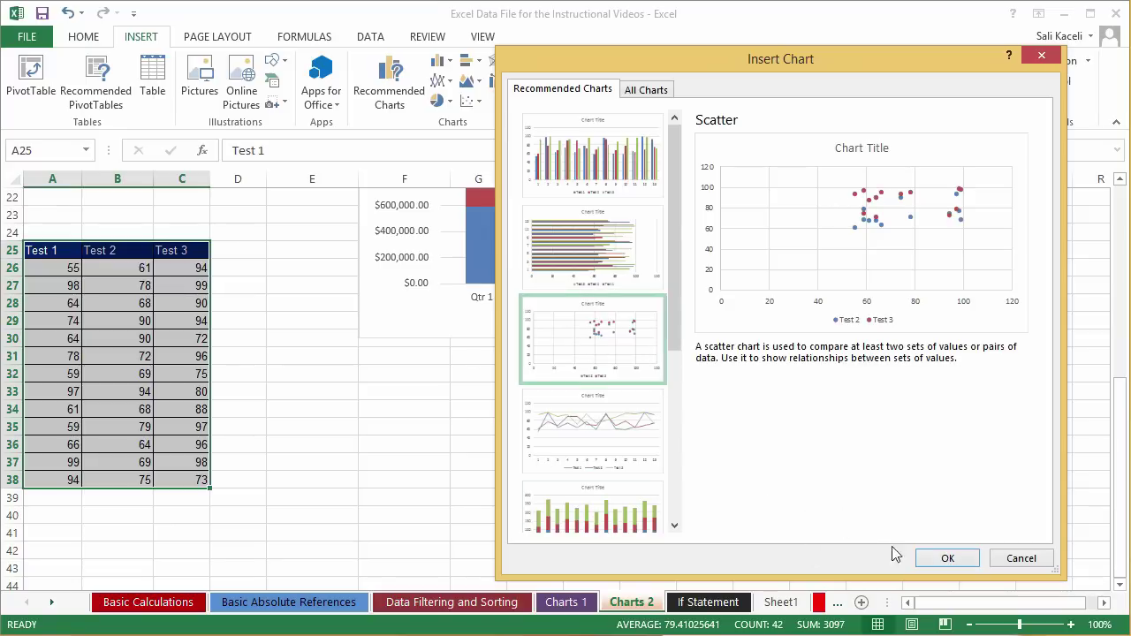
pyautogui.click(611, 177)
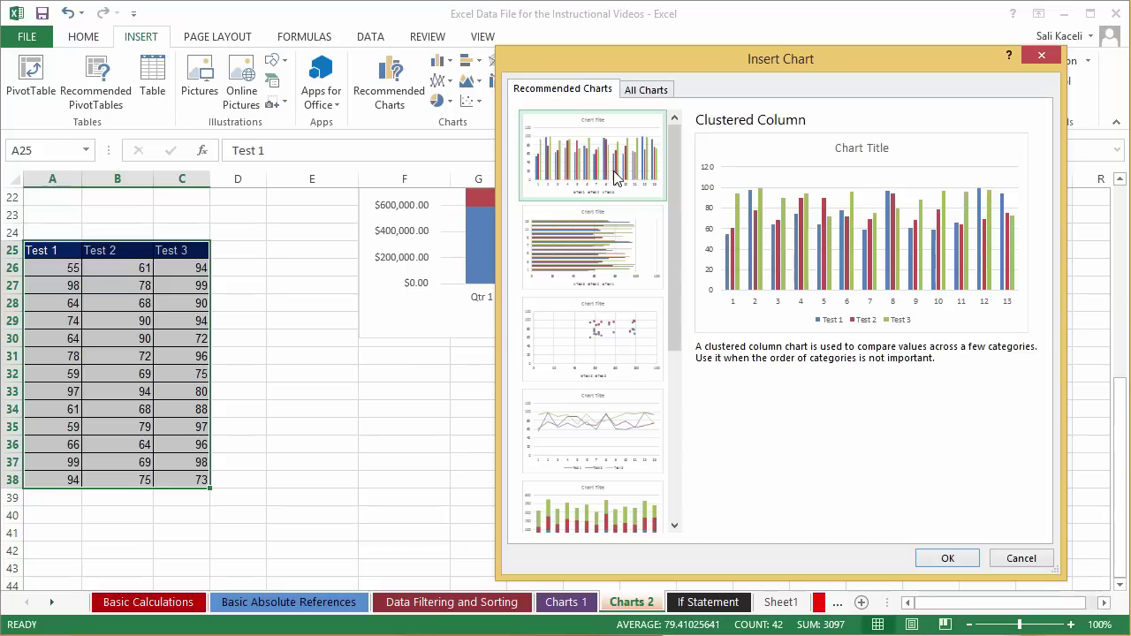
pyautogui.click(553, 236)
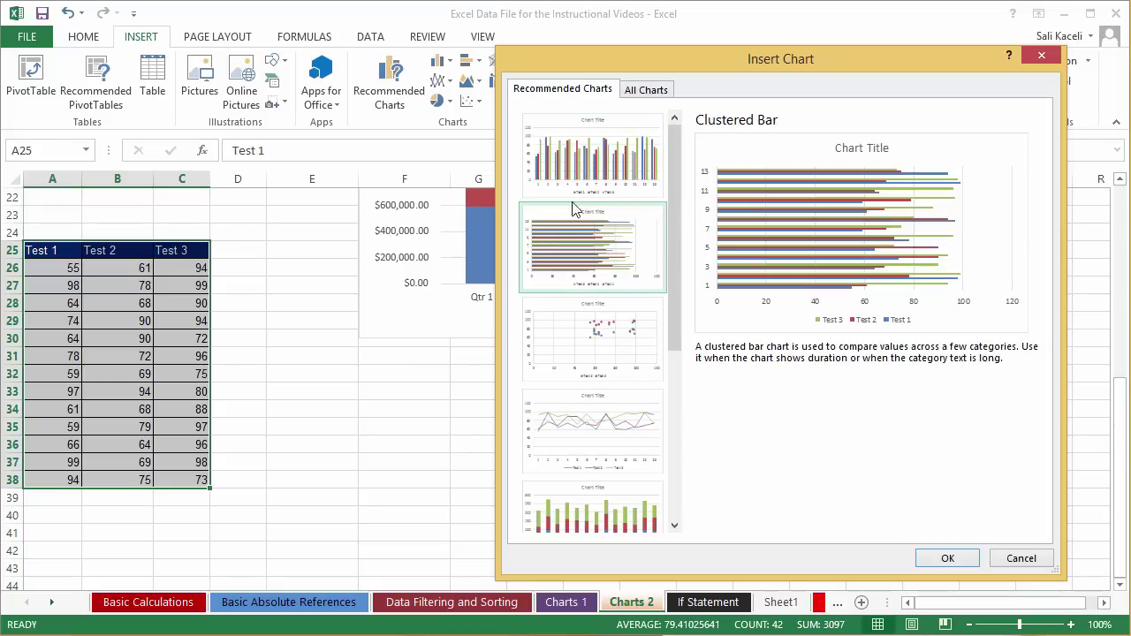
pyautogui.click(581, 196)
pyautogui.click(604, 419)
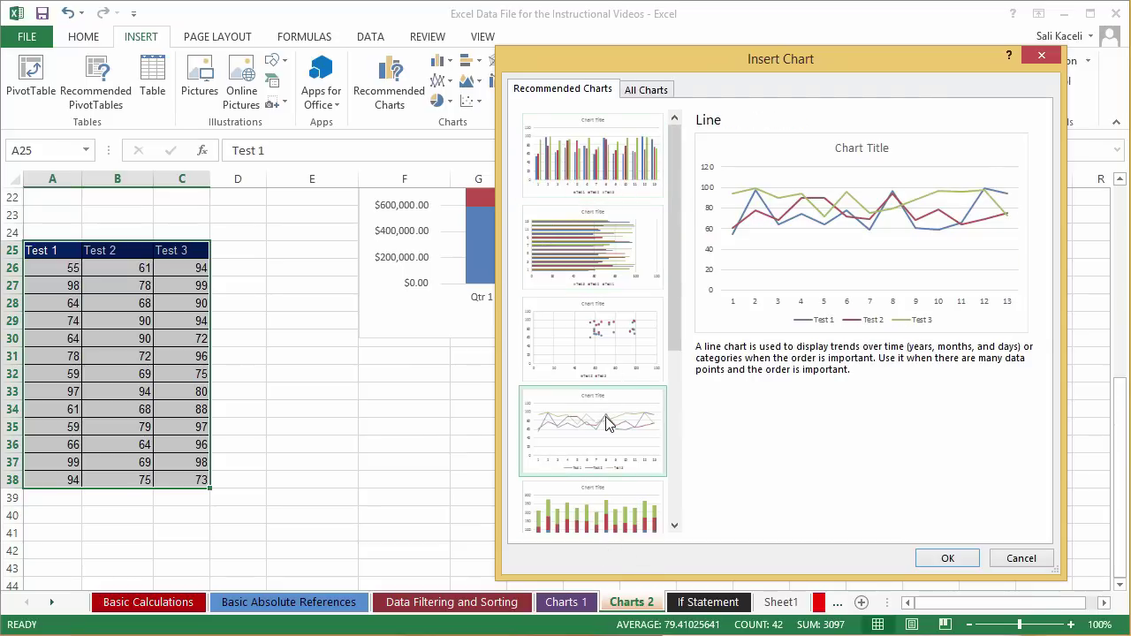
pyautogui.click(942, 557)
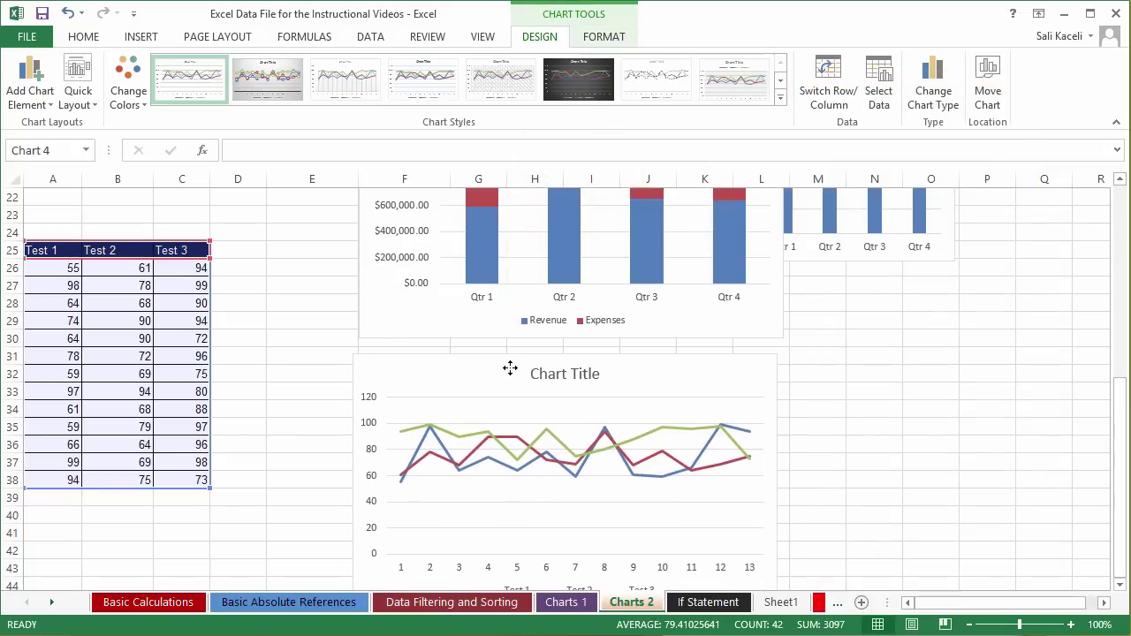
pyautogui.click(953, 403)
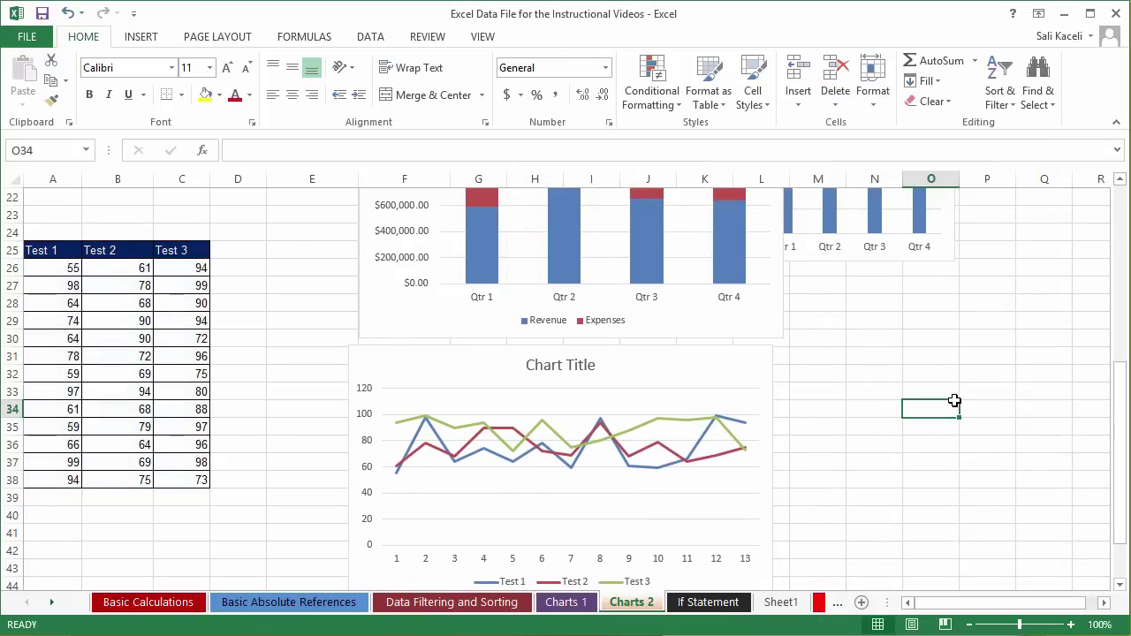
# Review the sheet's charts and open the test-score line chart's chart area settings along with its format and design options.
pyautogui.scroll(7, 804, 404)
pyautogui.scroll(-12, 701, 387)
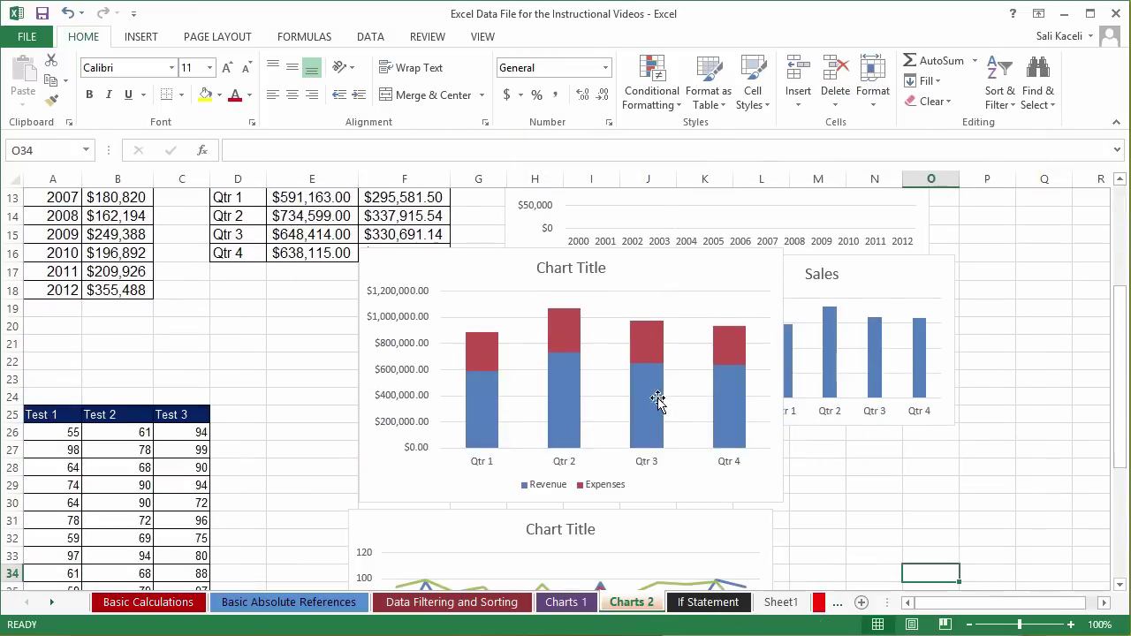
pyautogui.scroll(6, 599, 407)
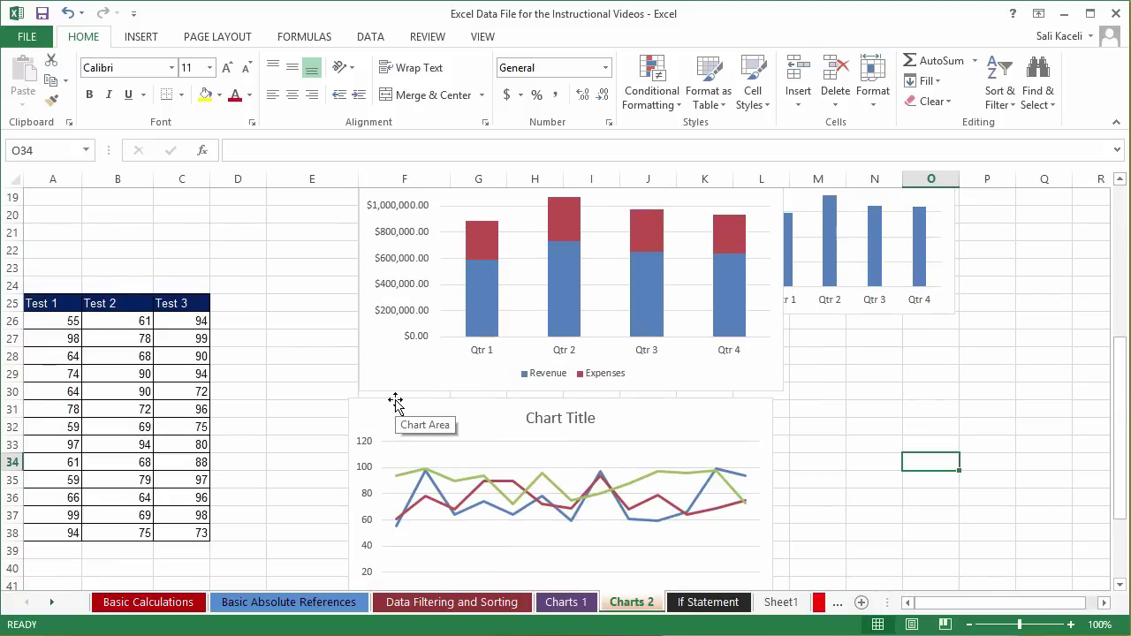
pyautogui.click(415, 463)
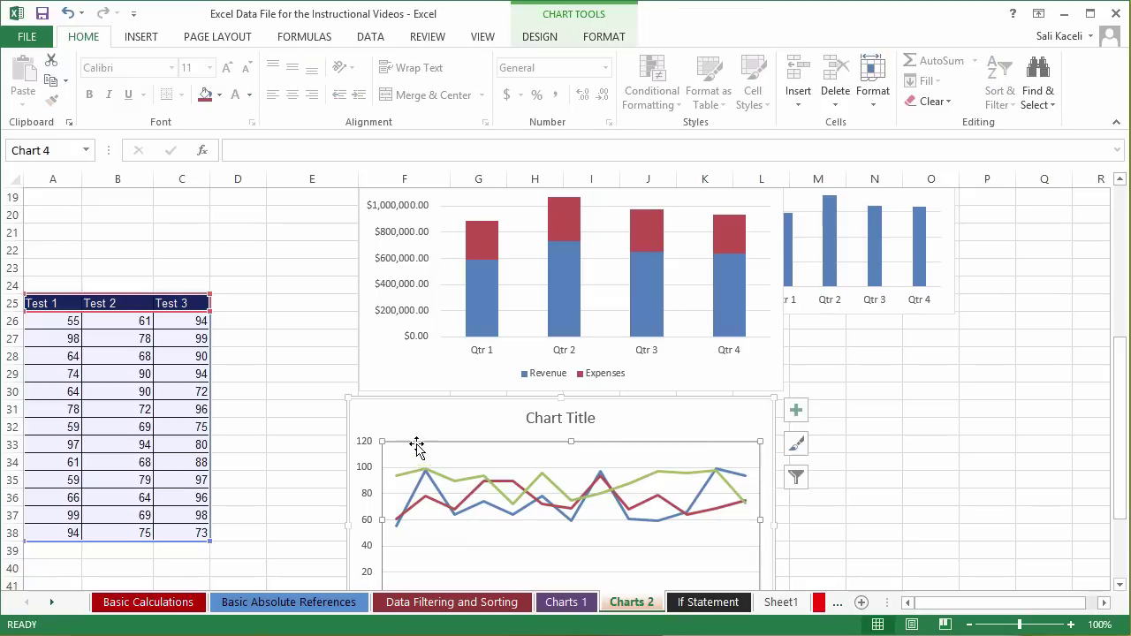
pyautogui.doubleClick(417, 451)
pyautogui.click(414, 418)
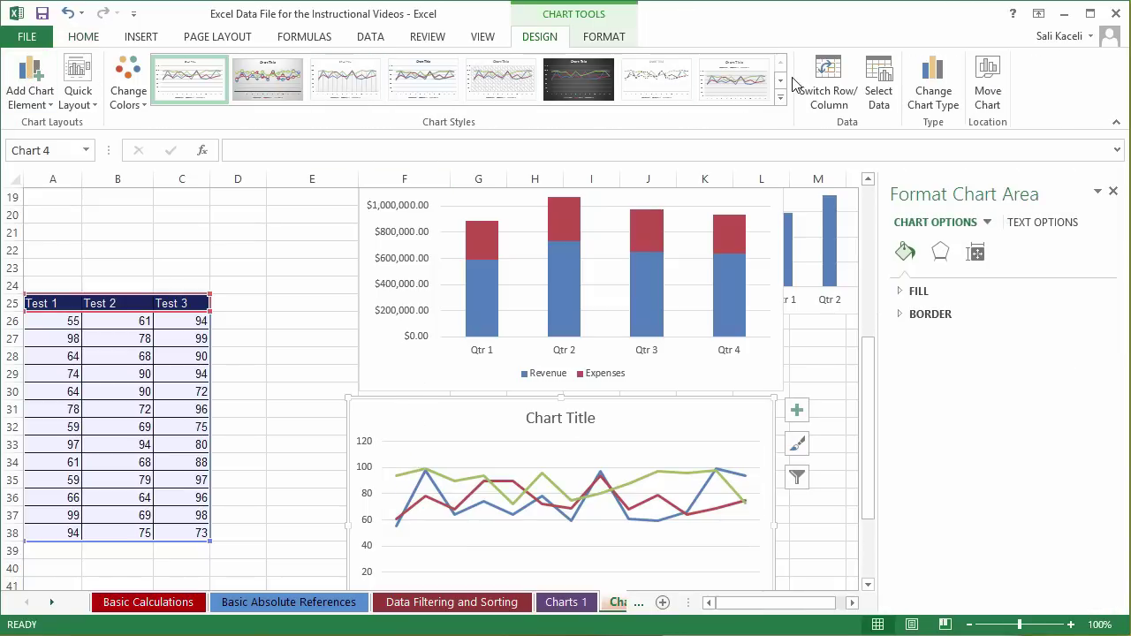
pyautogui.click(592, 37)
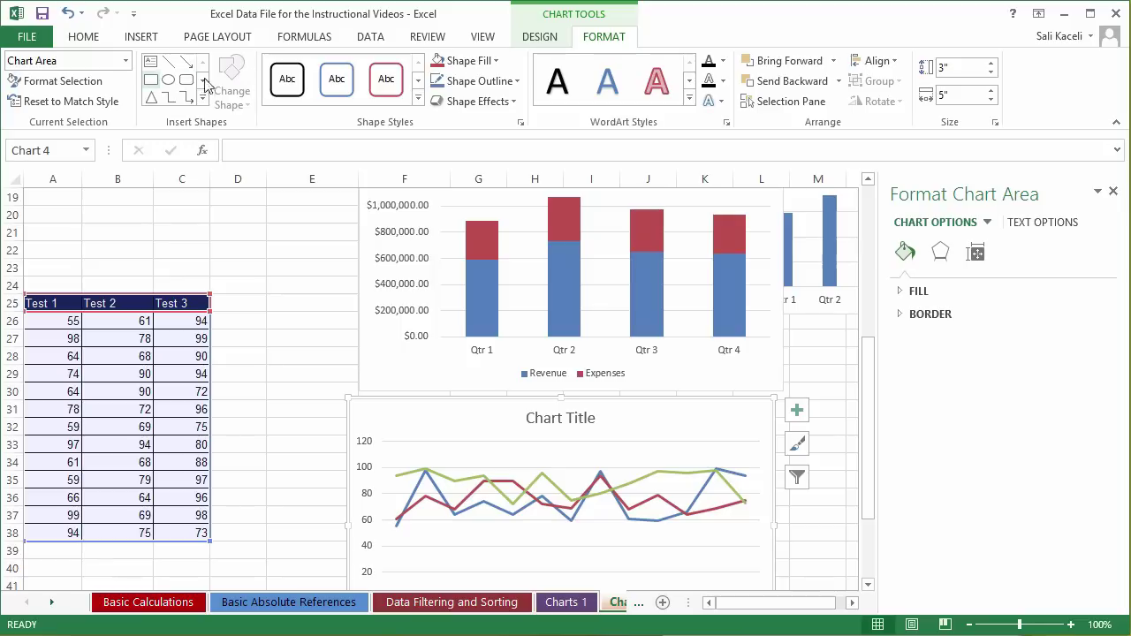
pyautogui.click(538, 40)
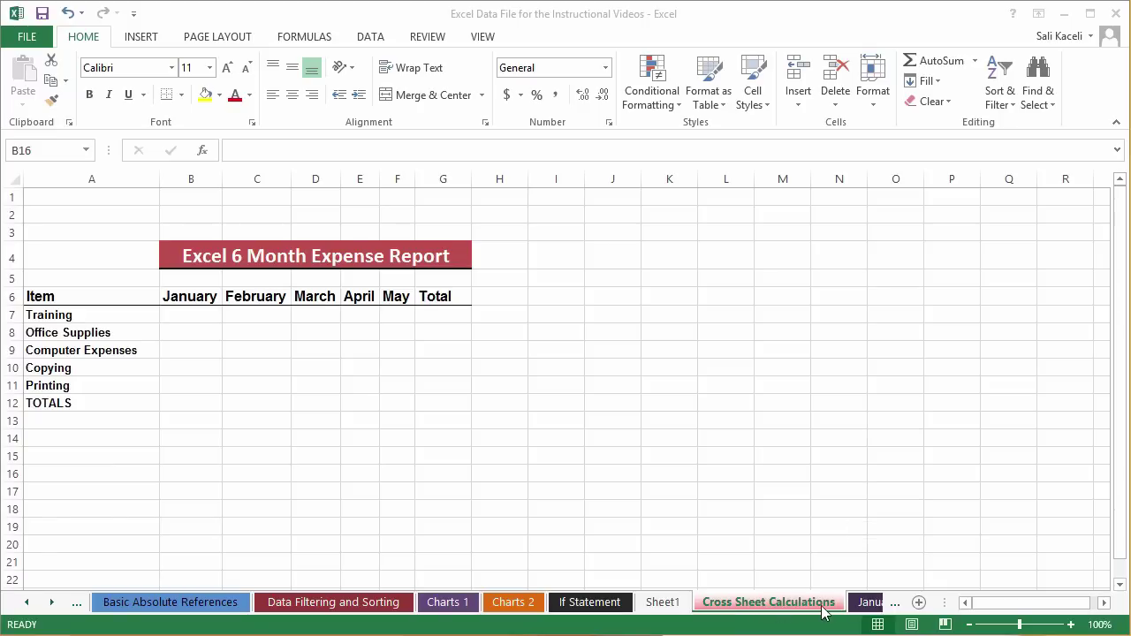
# Open the January sheet and examine its Training, Office Supplies and Computer Expenses sections.
pyautogui.click(862, 608)
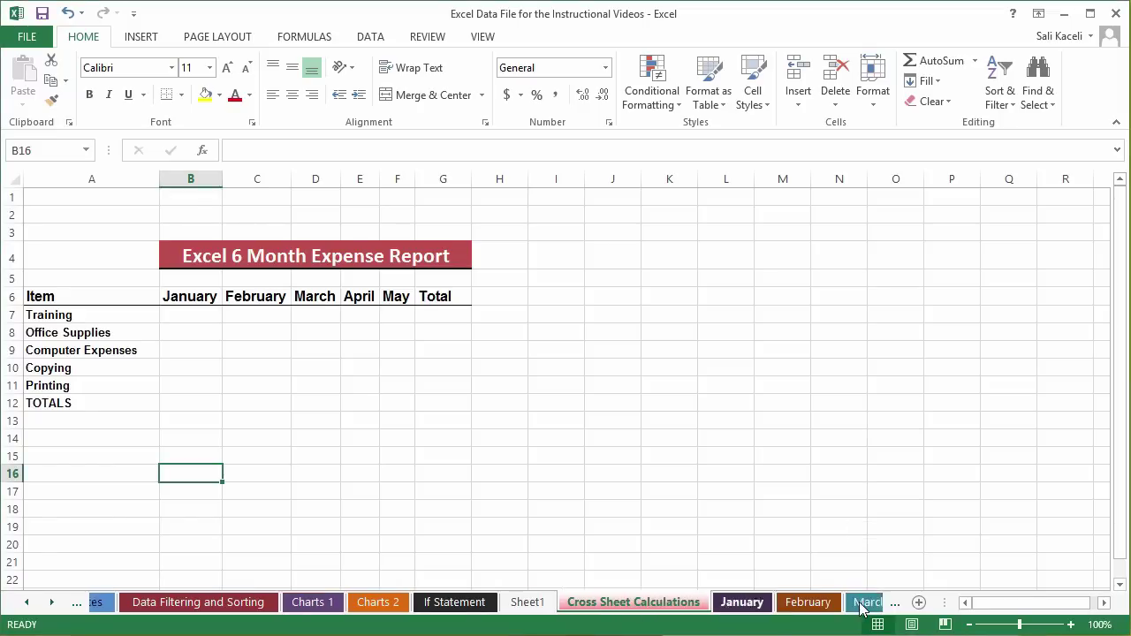
pyautogui.click(764, 602)
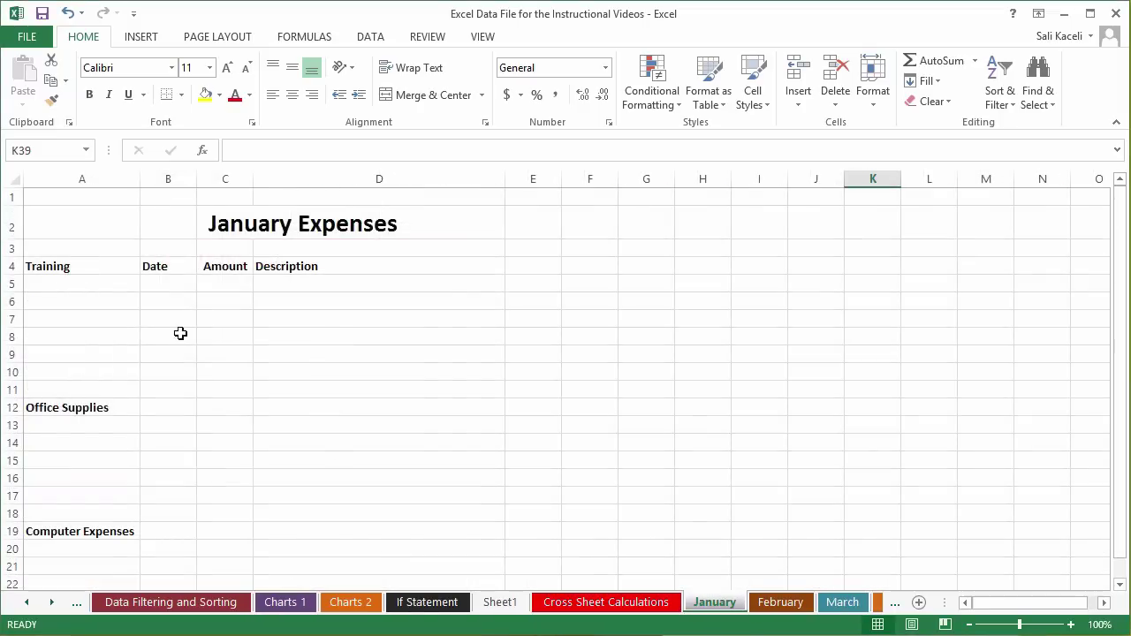
pyautogui.click(163, 285)
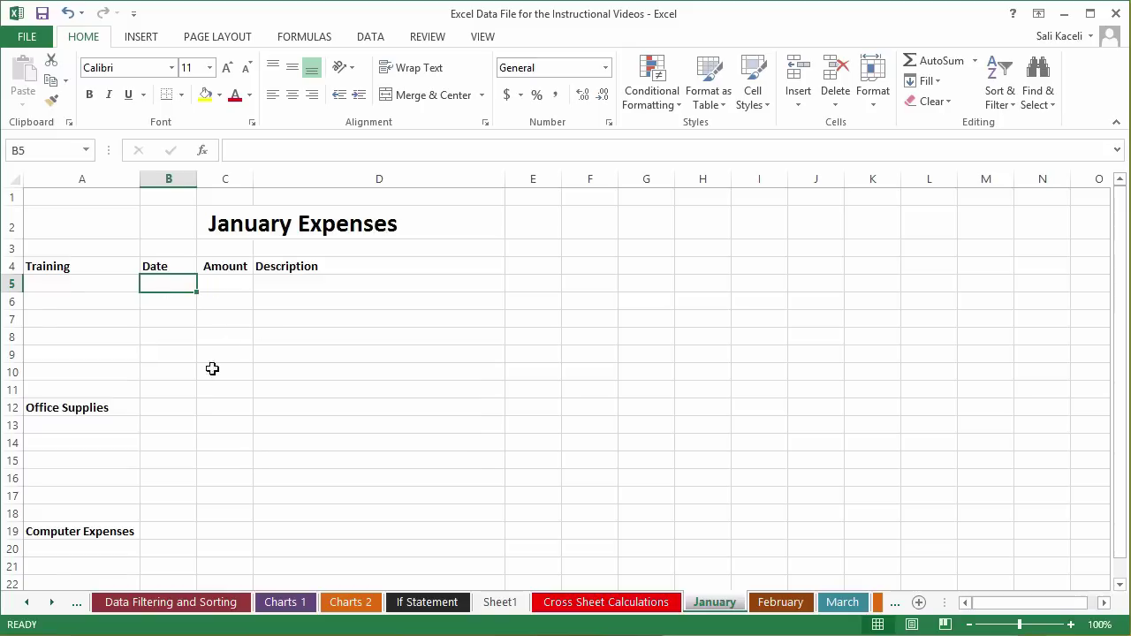
pyautogui.click(170, 405)
pyautogui.click(180, 530)
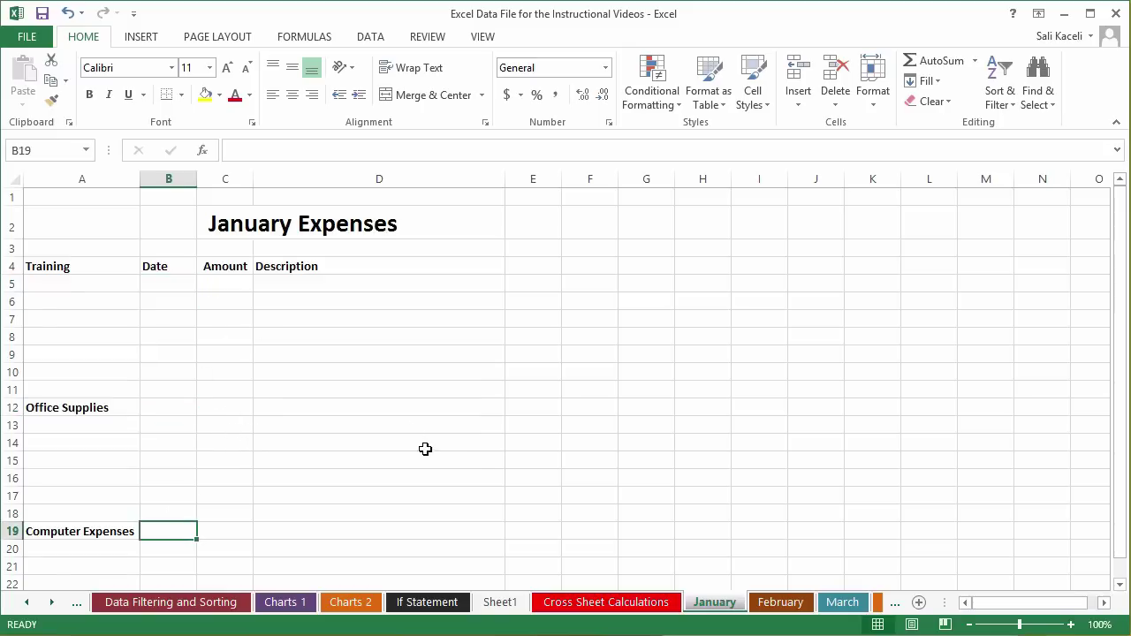
# Look over the February and March expense sheets to compare their layout with the January sheet.
pyautogui.click(781, 602)
pyautogui.click(384, 463)
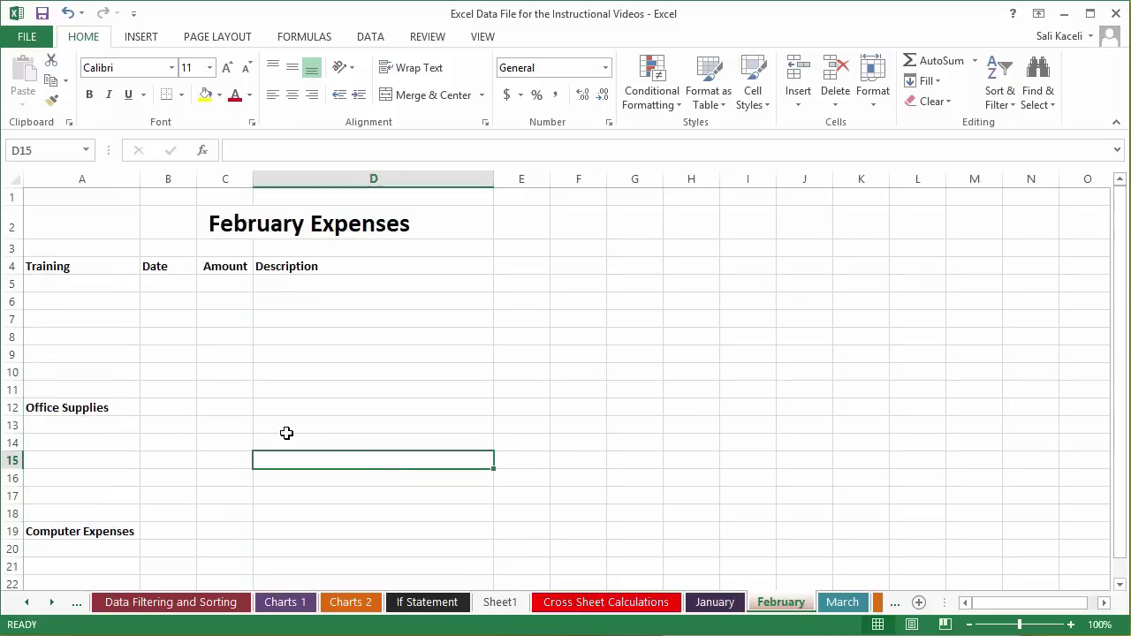
pyautogui.click(822, 601)
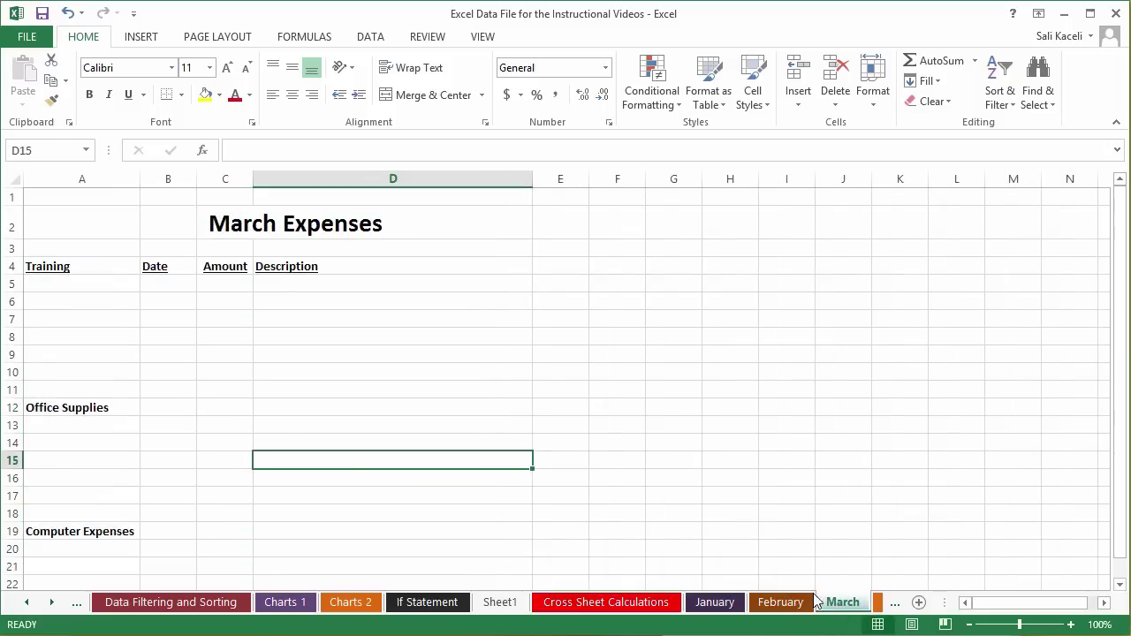
# Open the Cross Sheet Calculations sheet and examine the January cells for each expense item down to TOTALS.
pyautogui.click(640, 605)
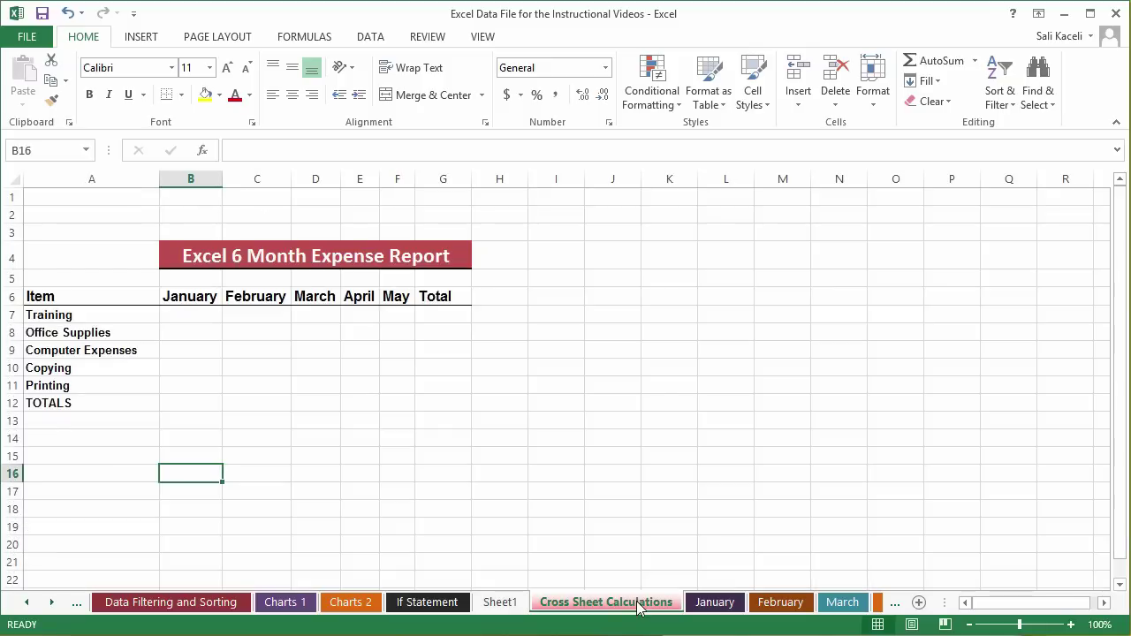
pyautogui.click(168, 320)
pyautogui.click(167, 332)
pyautogui.click(169, 351)
pyautogui.click(174, 368)
pyautogui.click(180, 386)
pyautogui.click(186, 416)
pyautogui.click(191, 402)
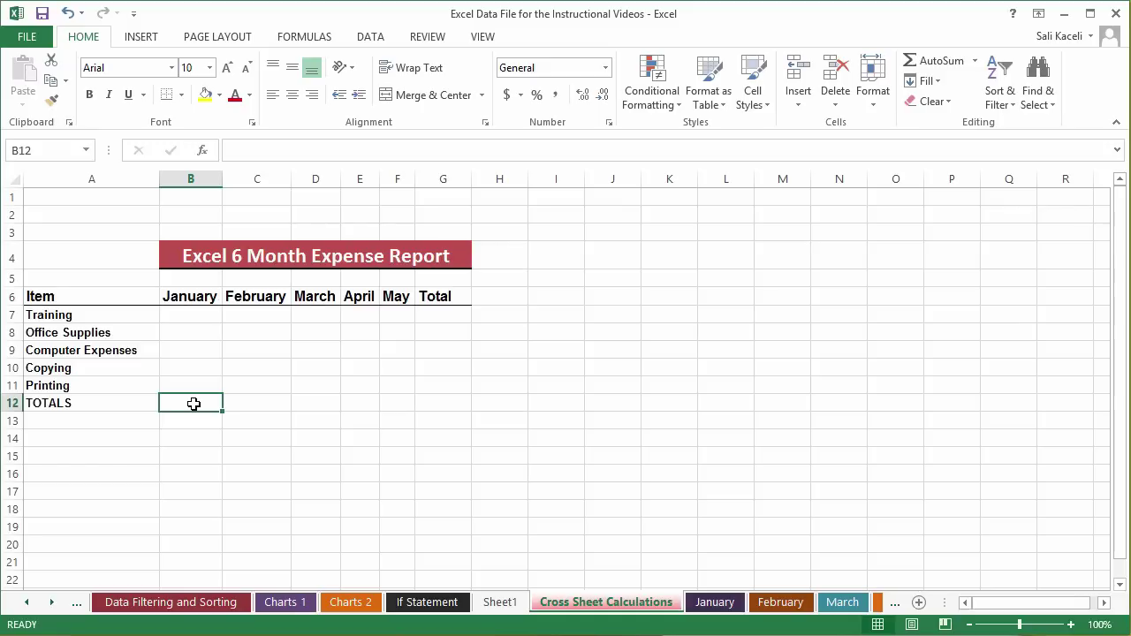
# On the January sheet, enter the first Training expense with the date Jan 1 and an amount of 200.
pyautogui.click(714, 602)
pyautogui.click(175, 288)
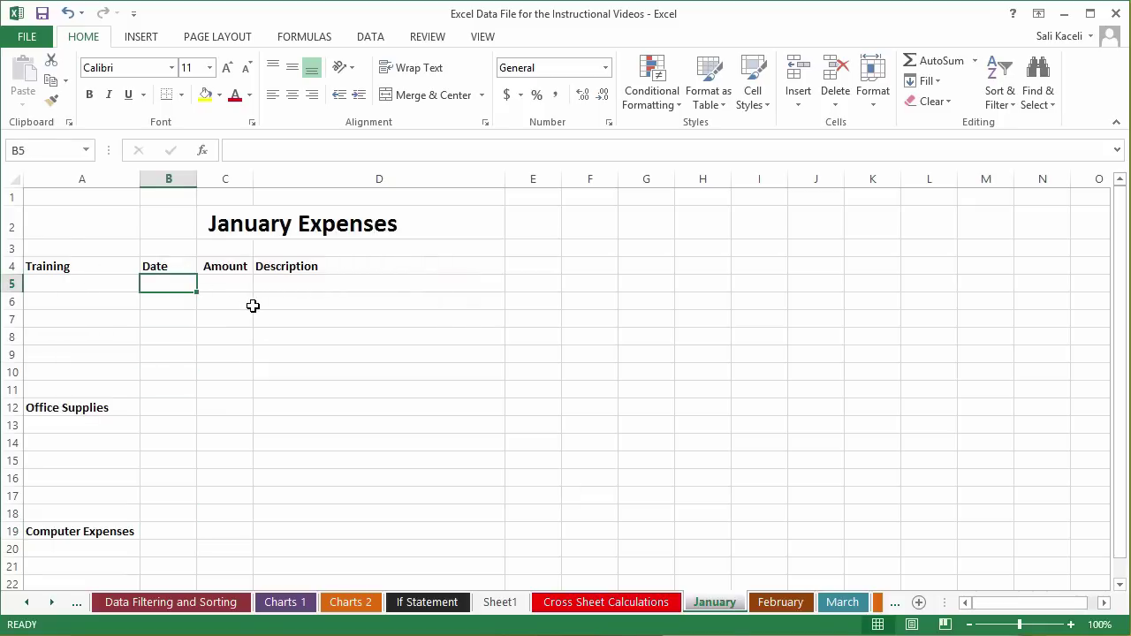
pyautogui.write('Jan')
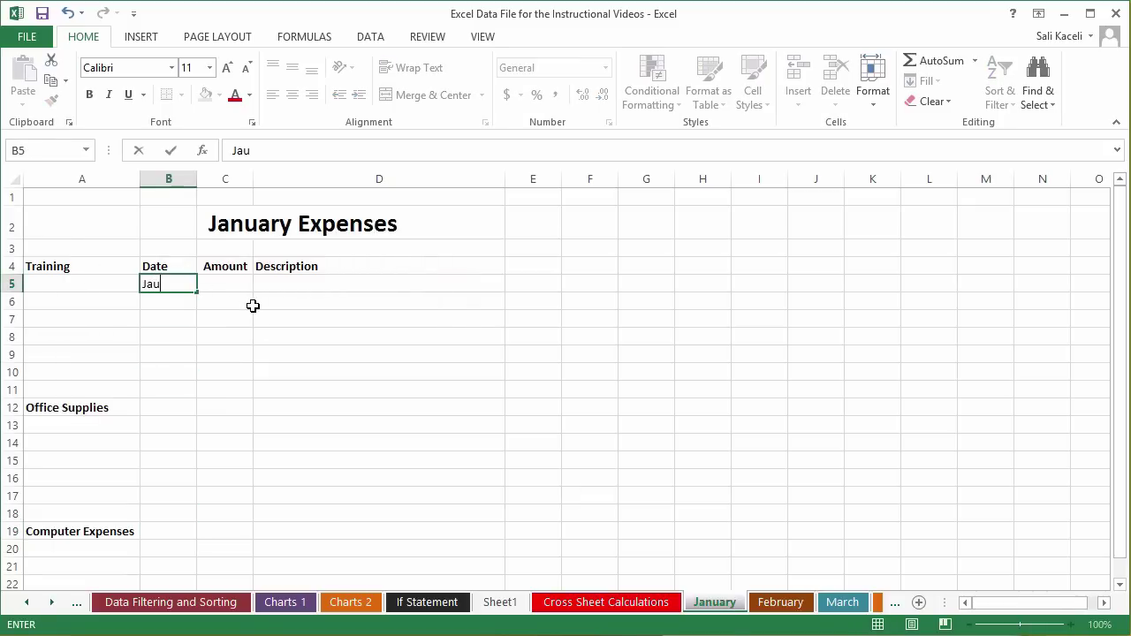
pyautogui.write(' 1')
pyautogui.press('Tab')
pyautogui.write('200')
pyautogui.press('Tab')
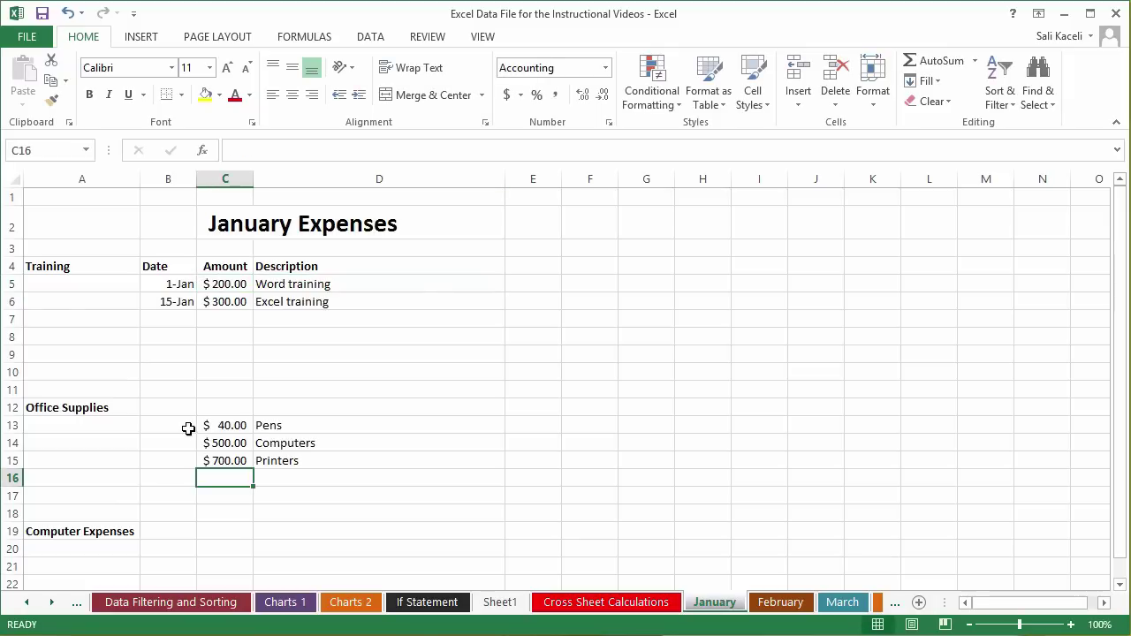
pyautogui.click(186, 425)
pyautogui.click(184, 445)
pyautogui.click(180, 460)
pyautogui.click(173, 478)
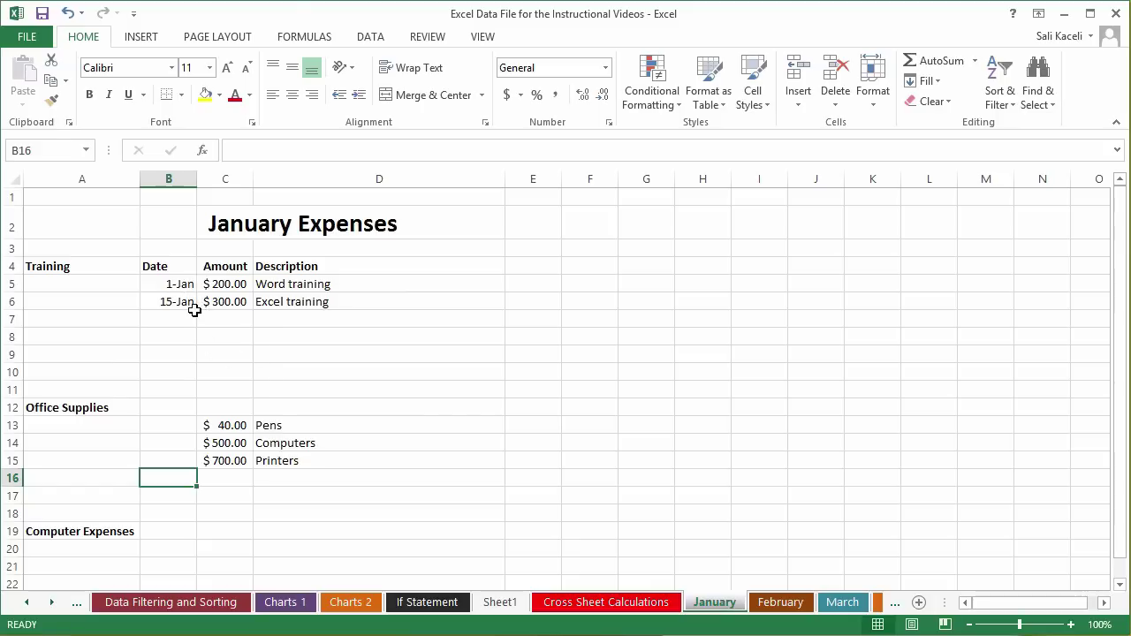
# Total the Training amounts in E4 with a SUM formula over C5:C11.
pyautogui.click(530, 270)
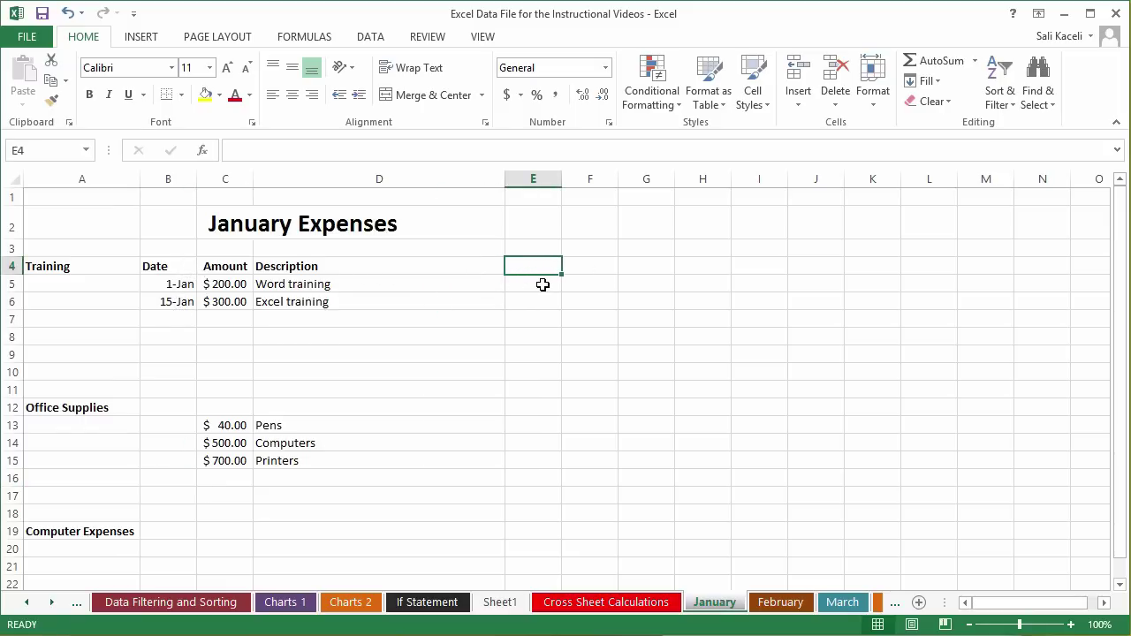
pyautogui.write('=')
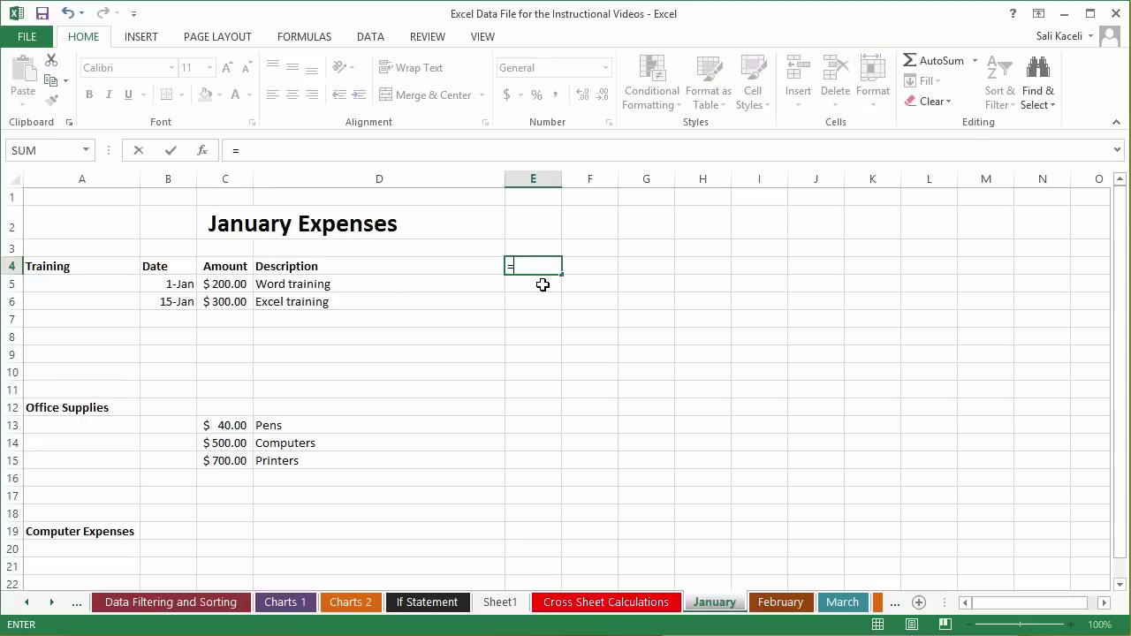
pyautogui.write('sum')
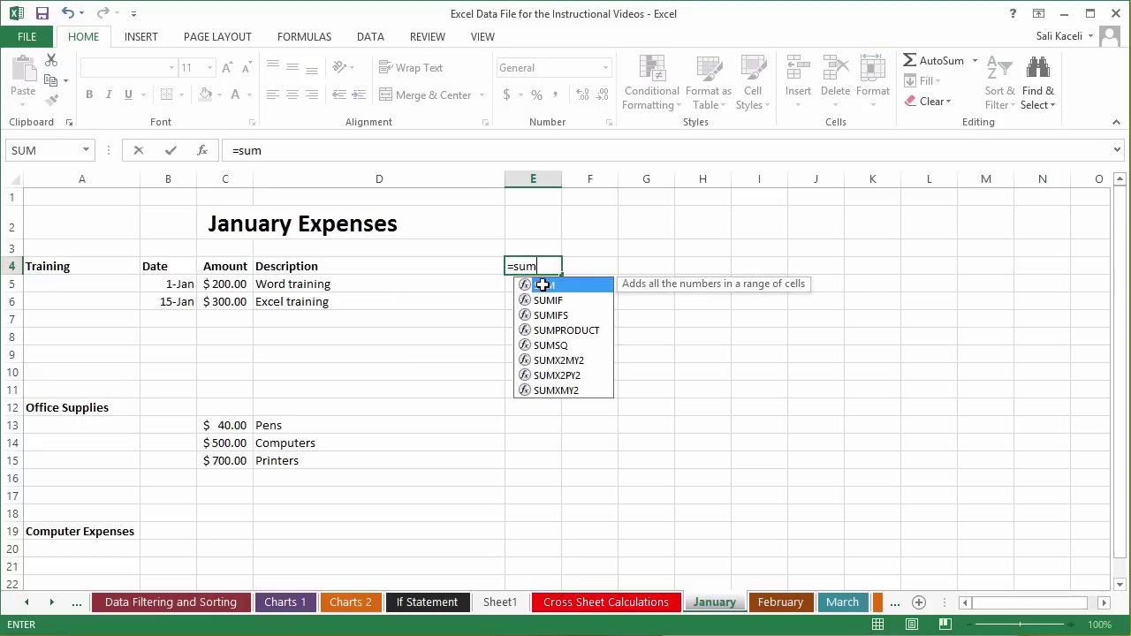
pyautogui.write('(')
pyautogui.click(231, 283)
pyautogui.moveTo(230, 284); pyautogui.dragTo(242, 385)
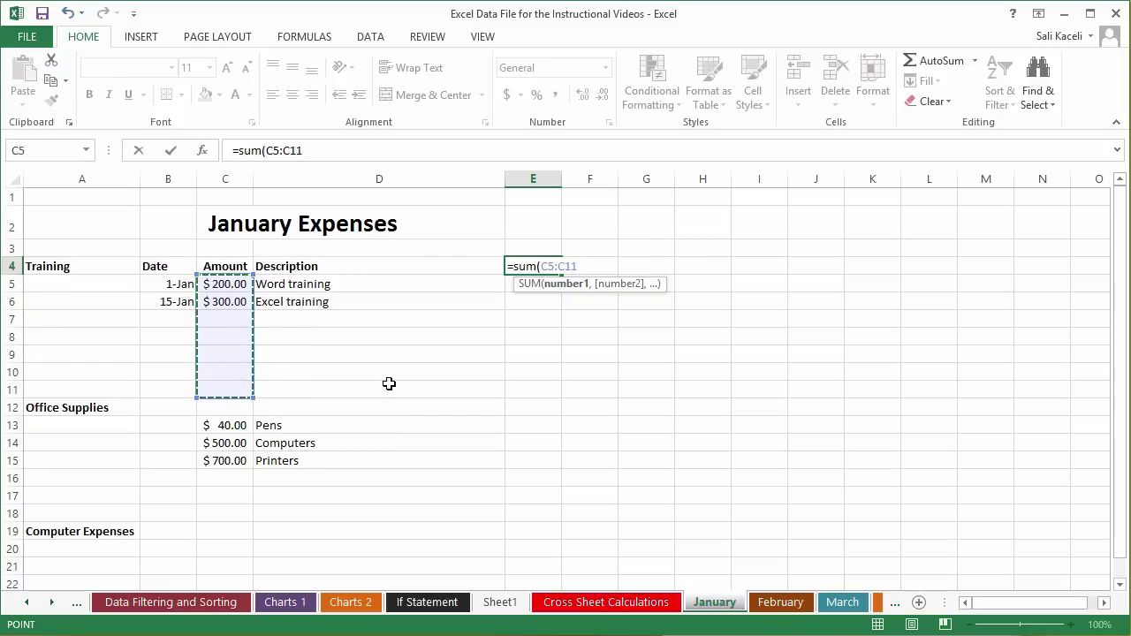
pyautogui.press('Return')
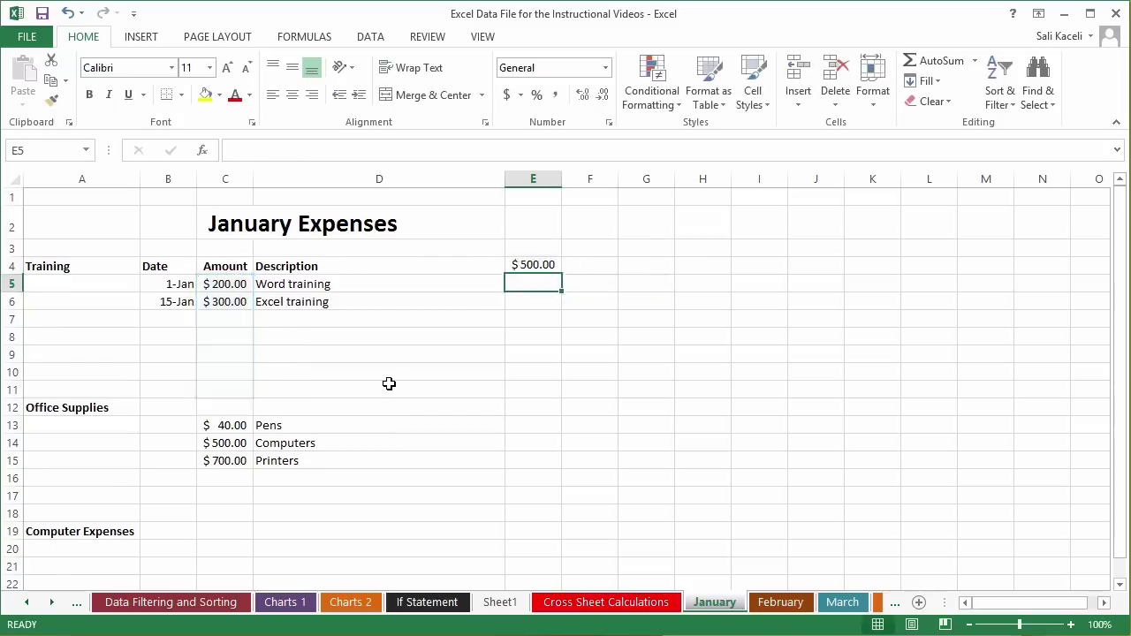
# Add a Training expense of 400 described as Computer training in row 7 and check the total formula in E4.
pyautogui.click(222, 319)
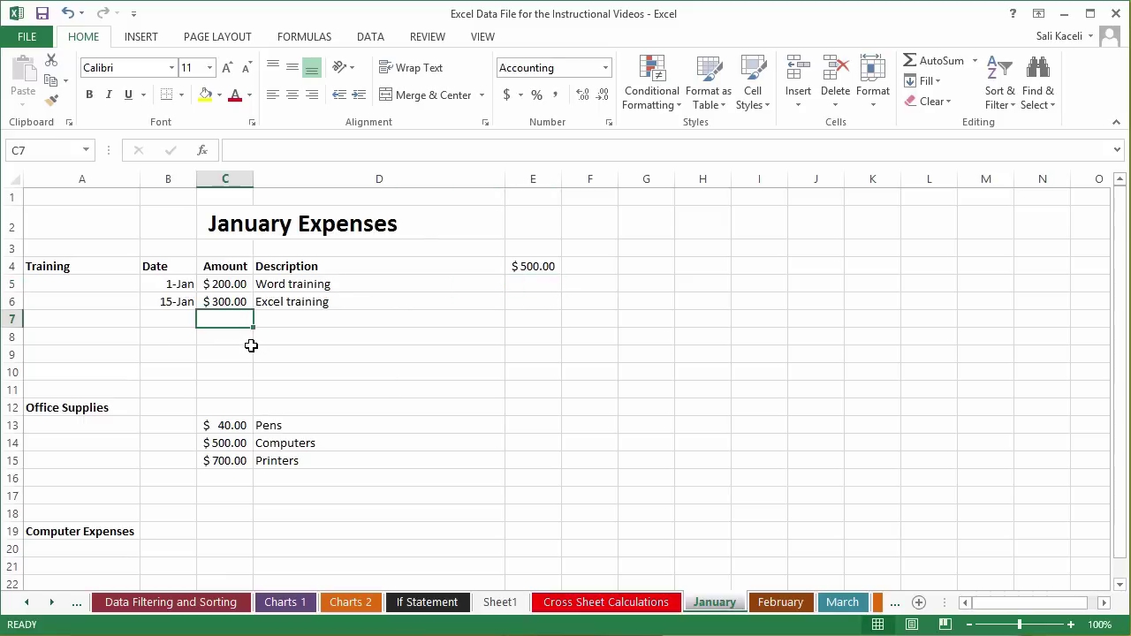
pyautogui.write('400')
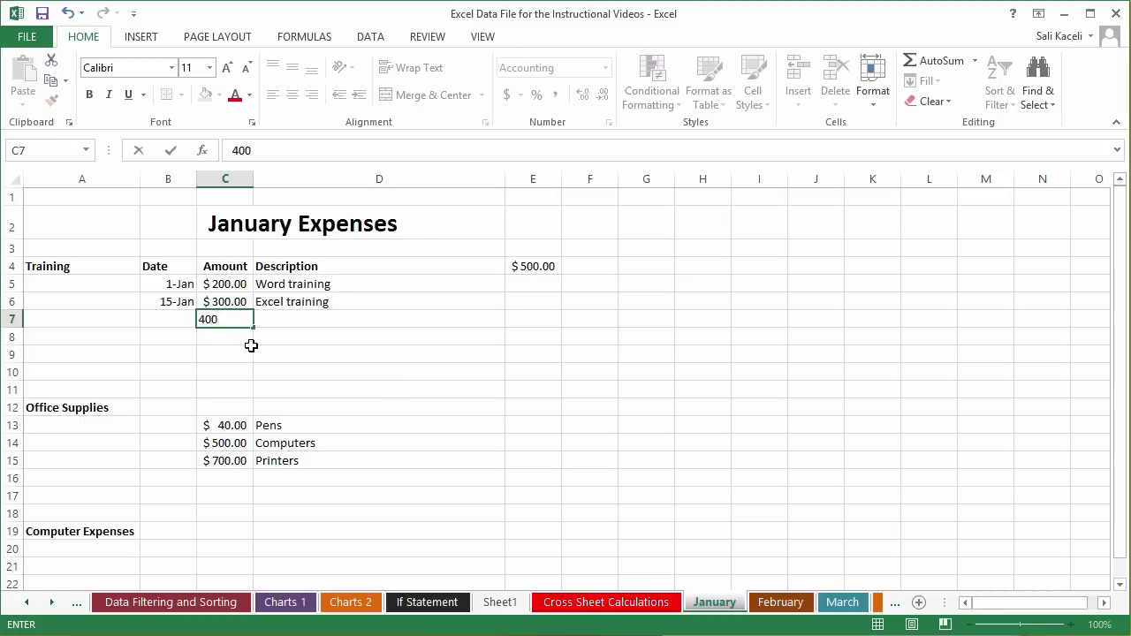
pyautogui.press('Tab')
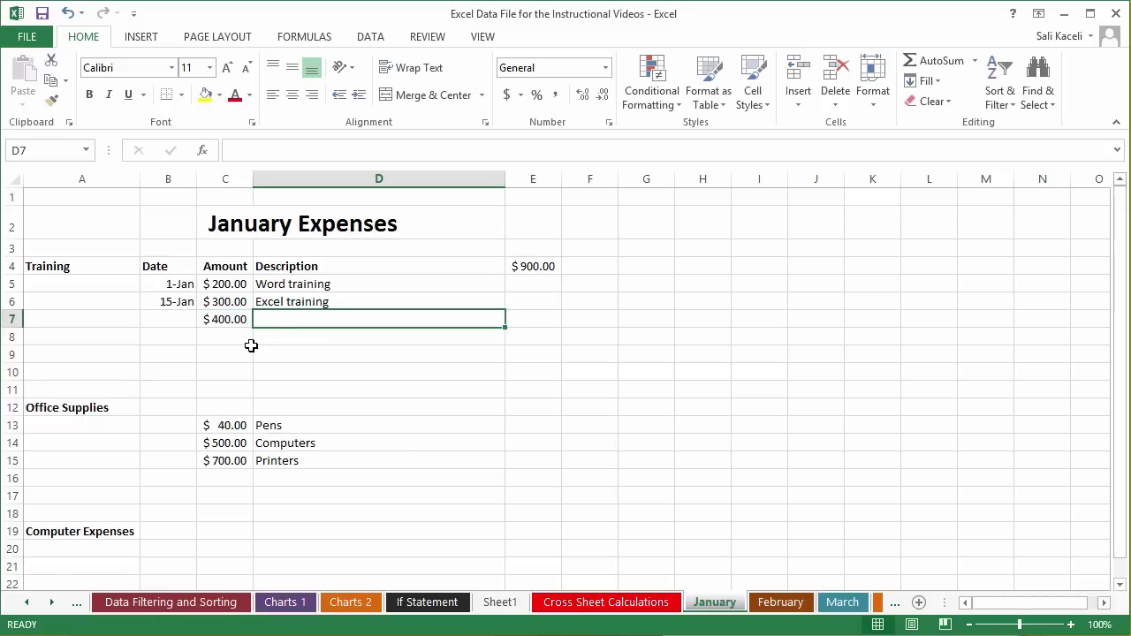
pyautogui.write('Computers')
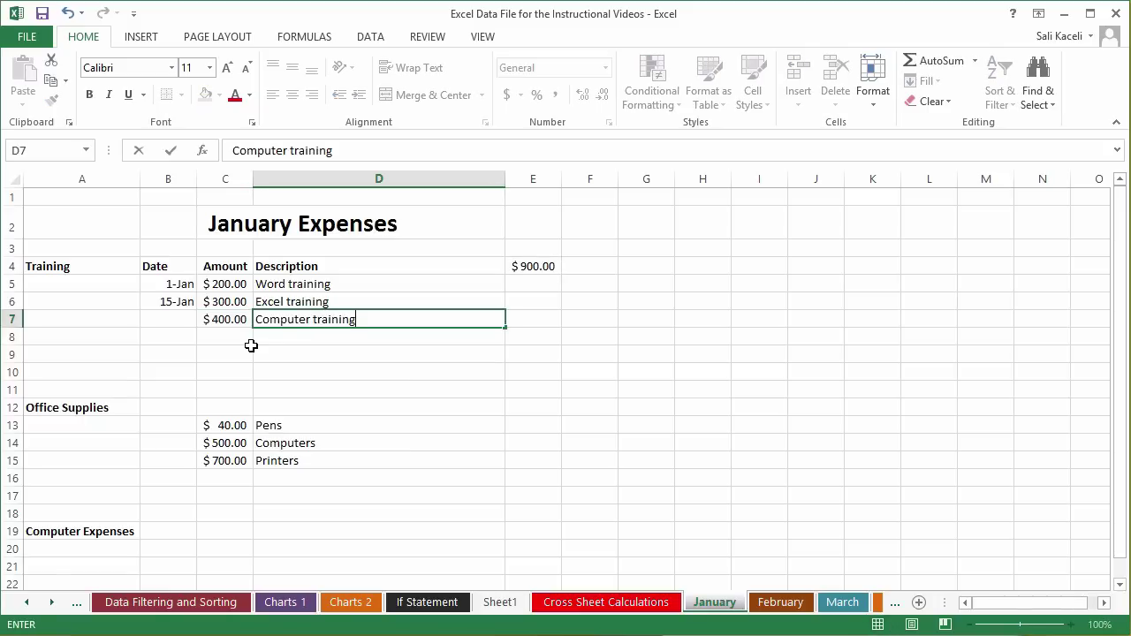
pyautogui.press('Return')
pyautogui.click(524, 265)
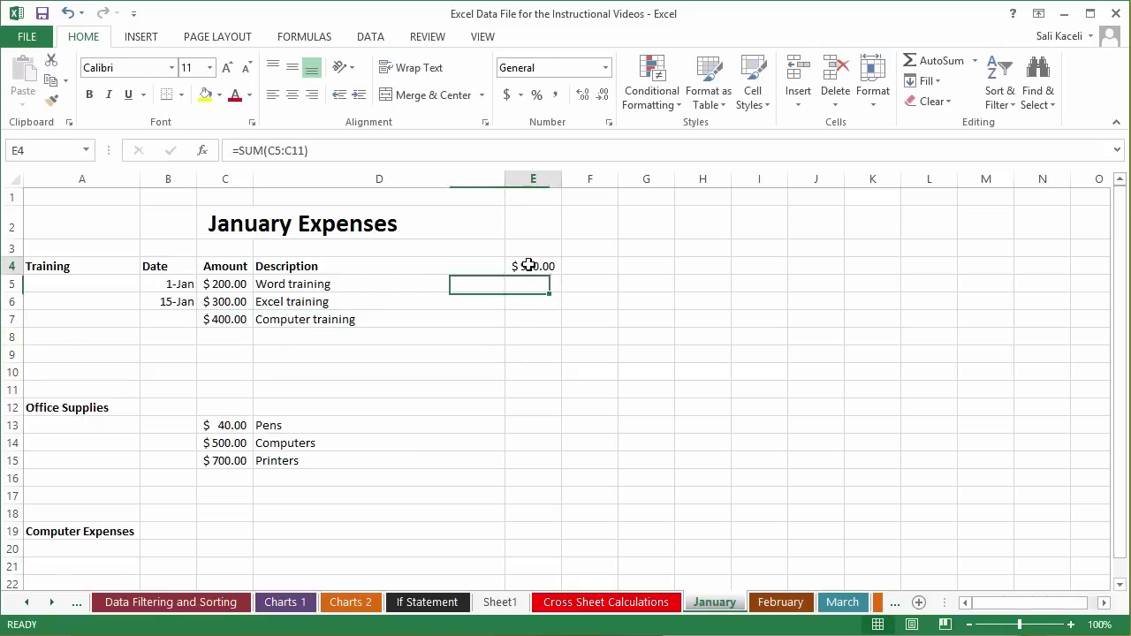
pyautogui.click(245, 319)
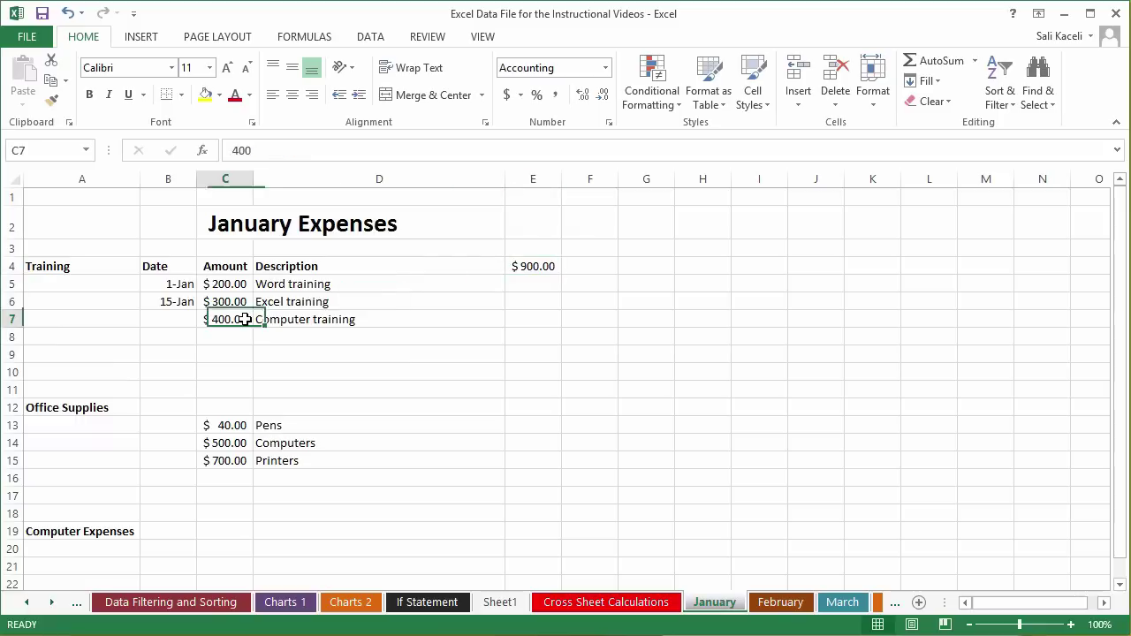
pyautogui.click(540, 267)
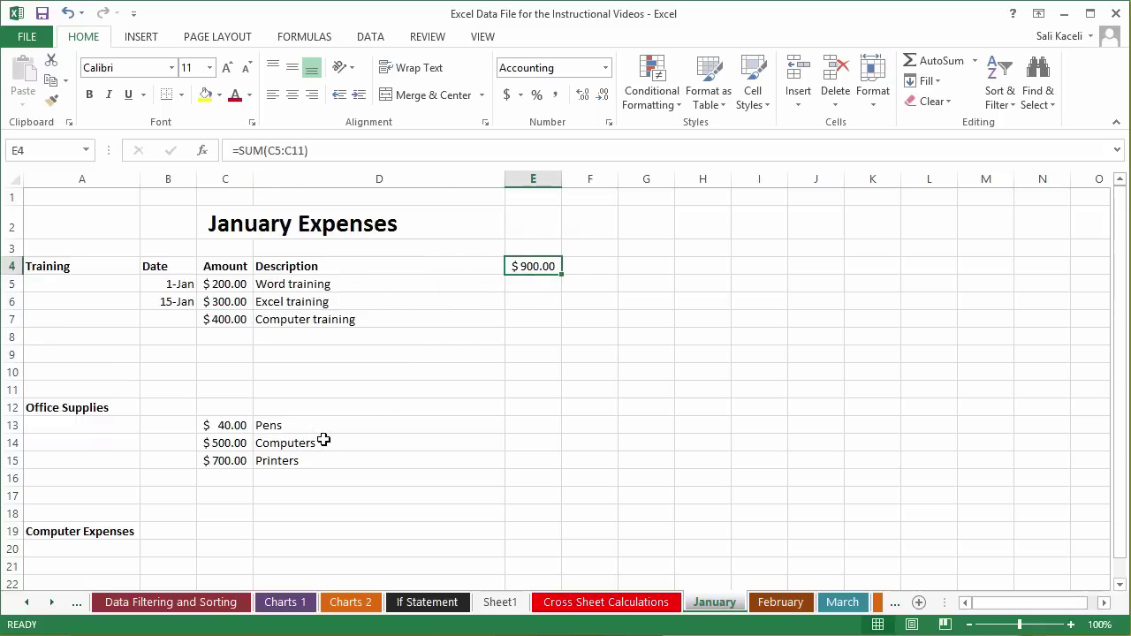
# Total the Office Supplies amounts in E12 with a SUM formula over C13:C18.
pyautogui.click(530, 412)
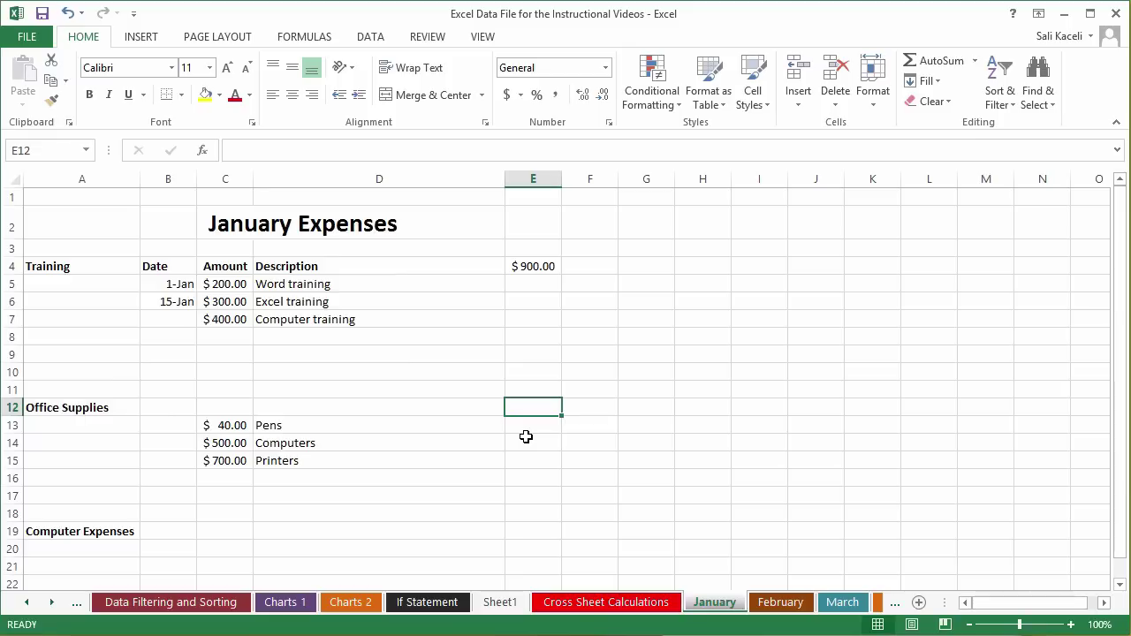
pyautogui.write('=')
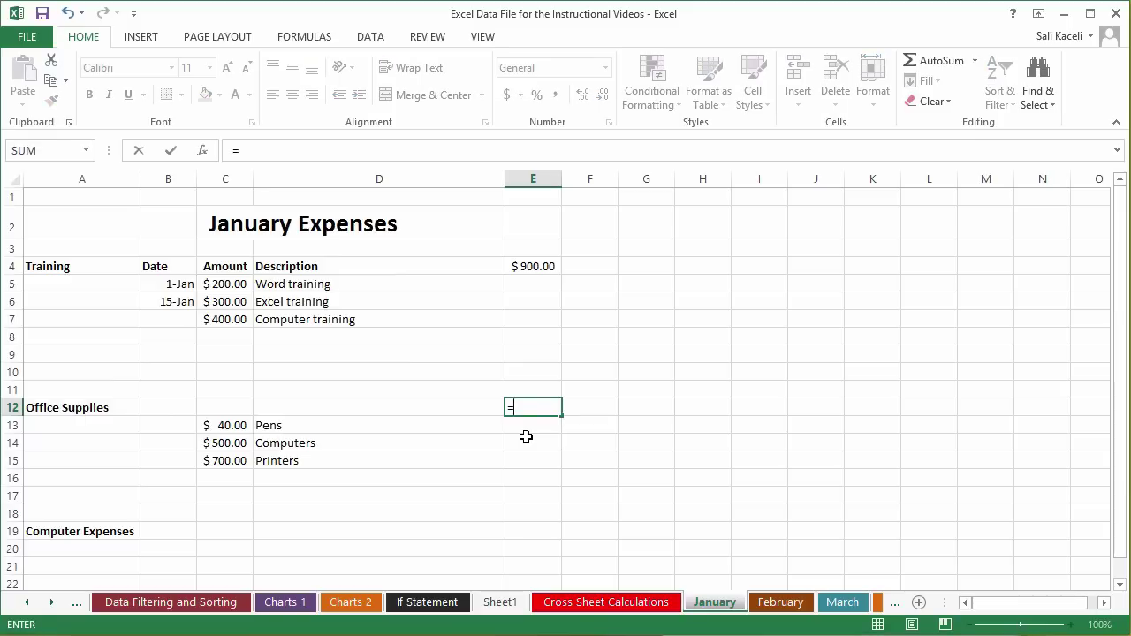
pyautogui.write('sum(')
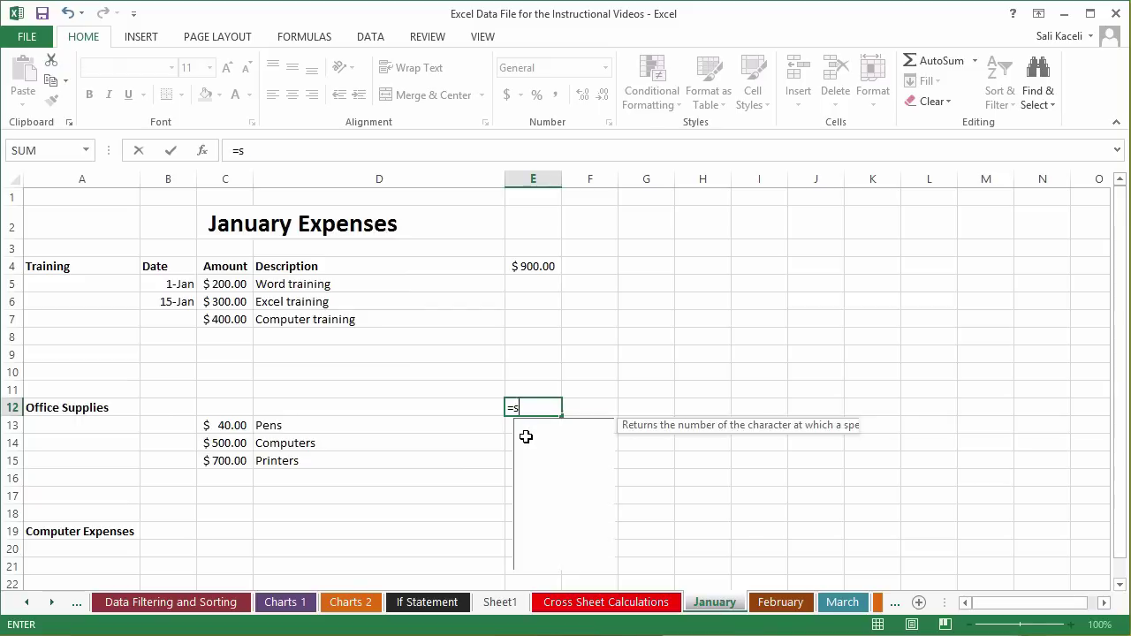
pyautogui.moveTo(232, 425); pyautogui.dragTo(239, 513)
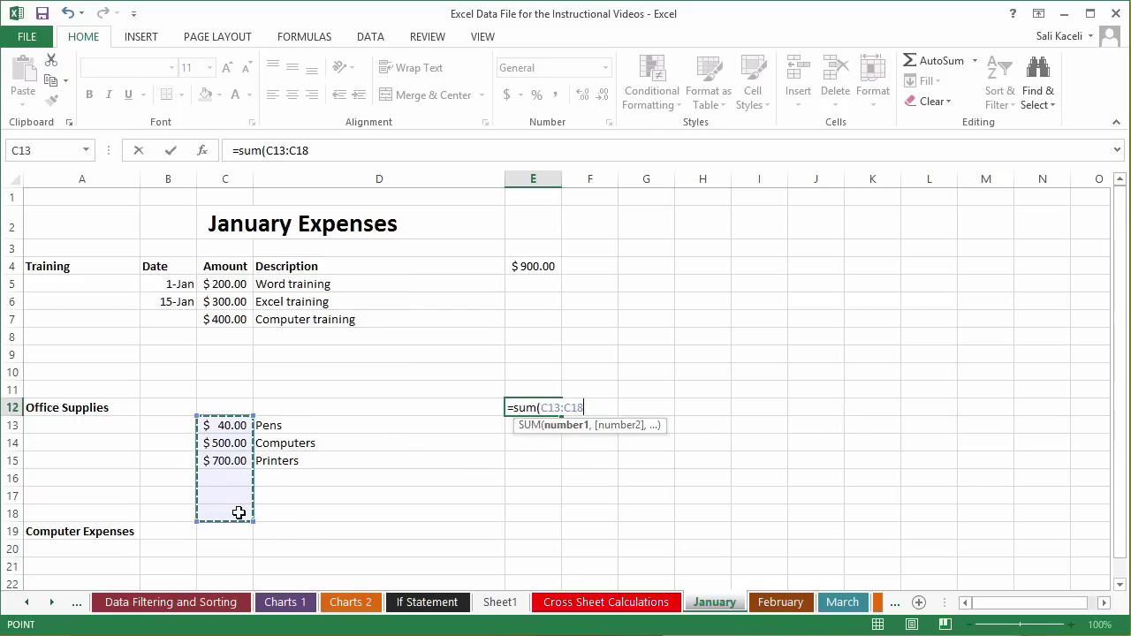
pyautogui.press('Return')
pyautogui.click(537, 407)
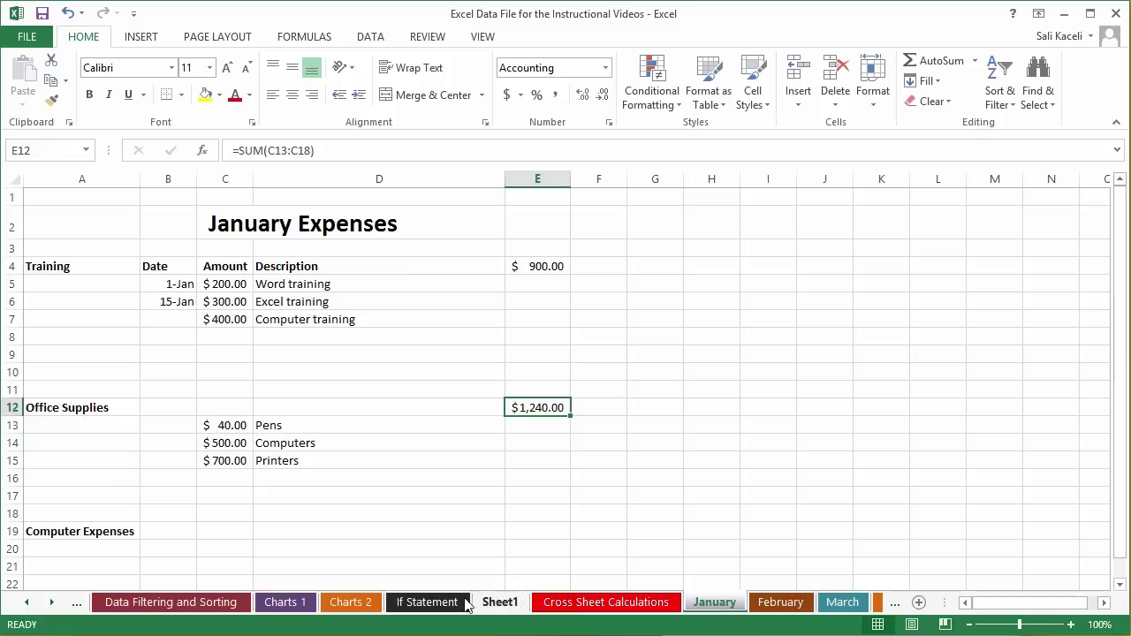
# Return to the Cross Sheet Calculations sheet and enter the sample value 50 in B2 above the report title.
pyautogui.click(610, 602)
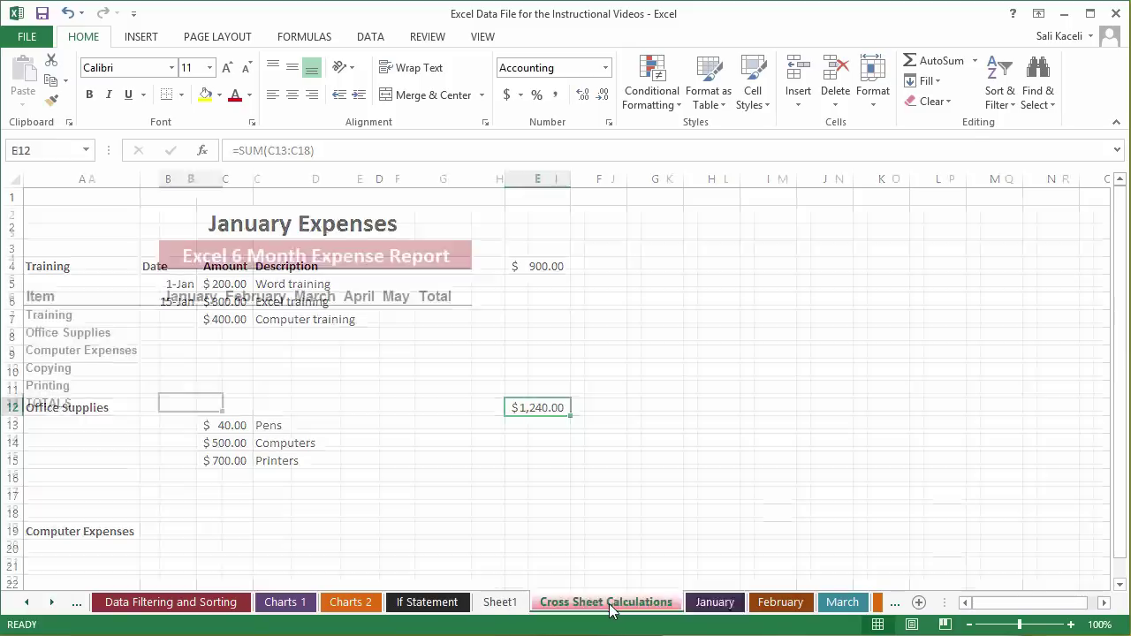
pyautogui.click(193, 314)
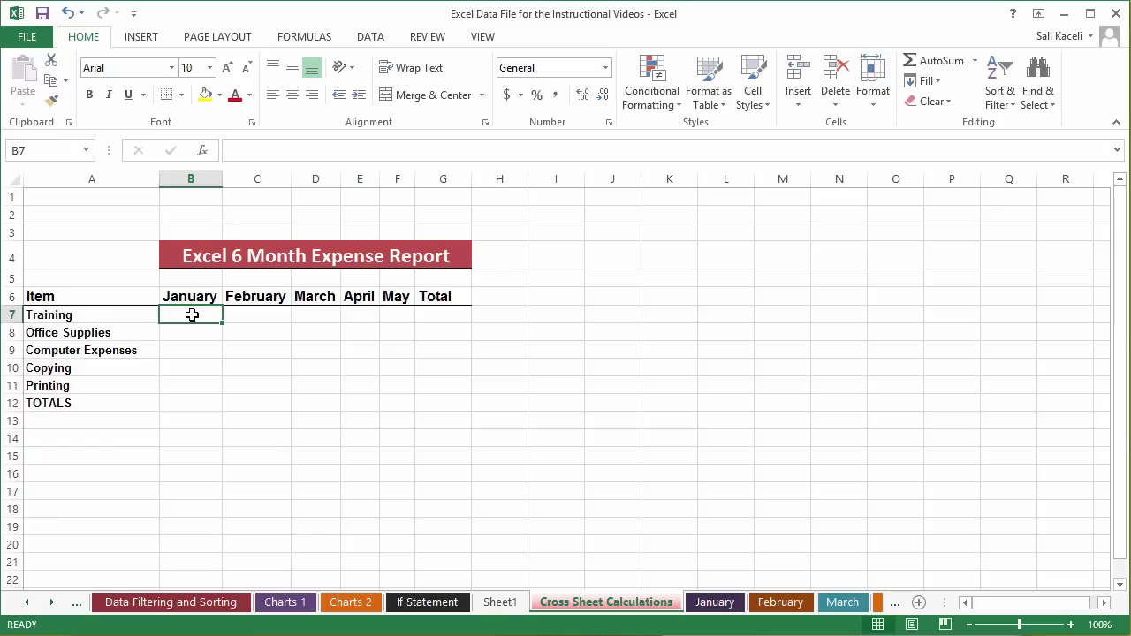
pyautogui.click(725, 278)
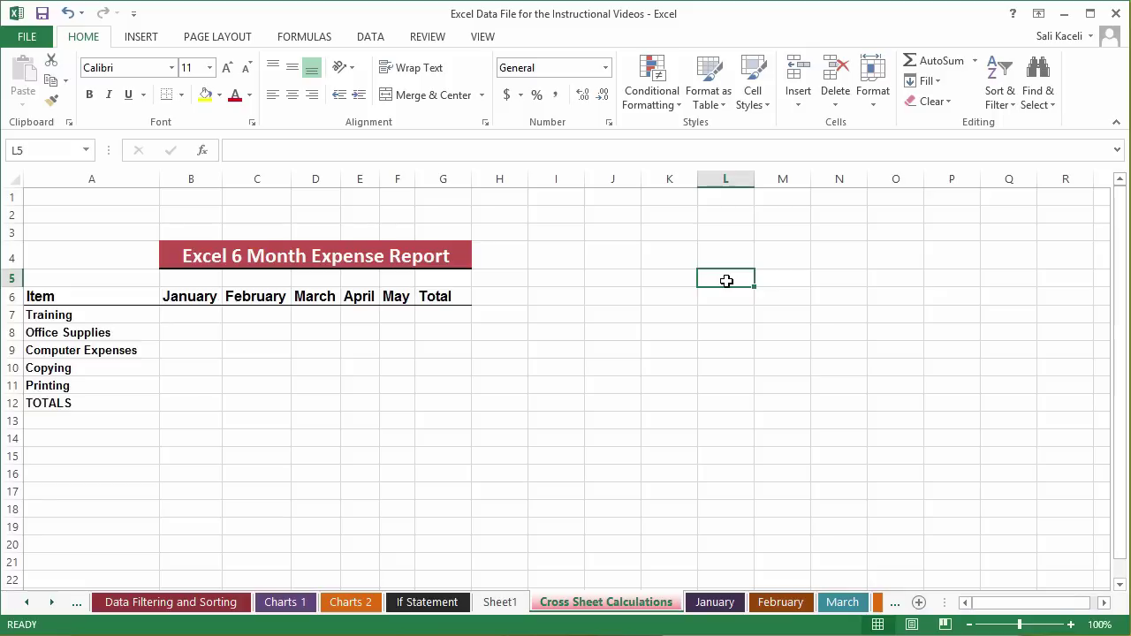
pyautogui.click(186, 212)
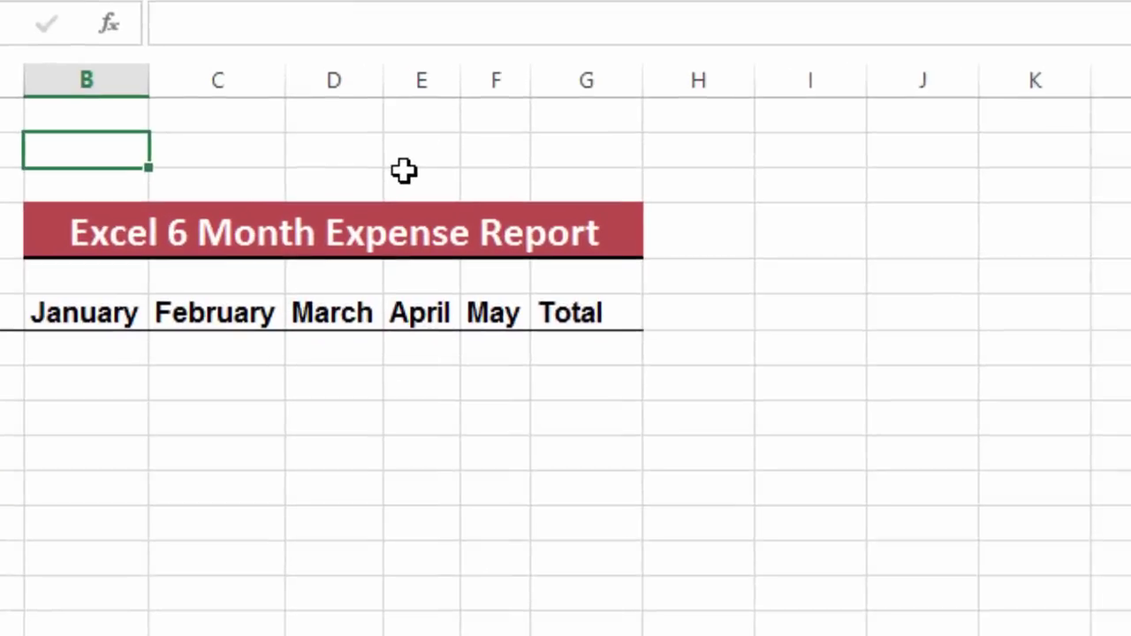
pyautogui.write('50')
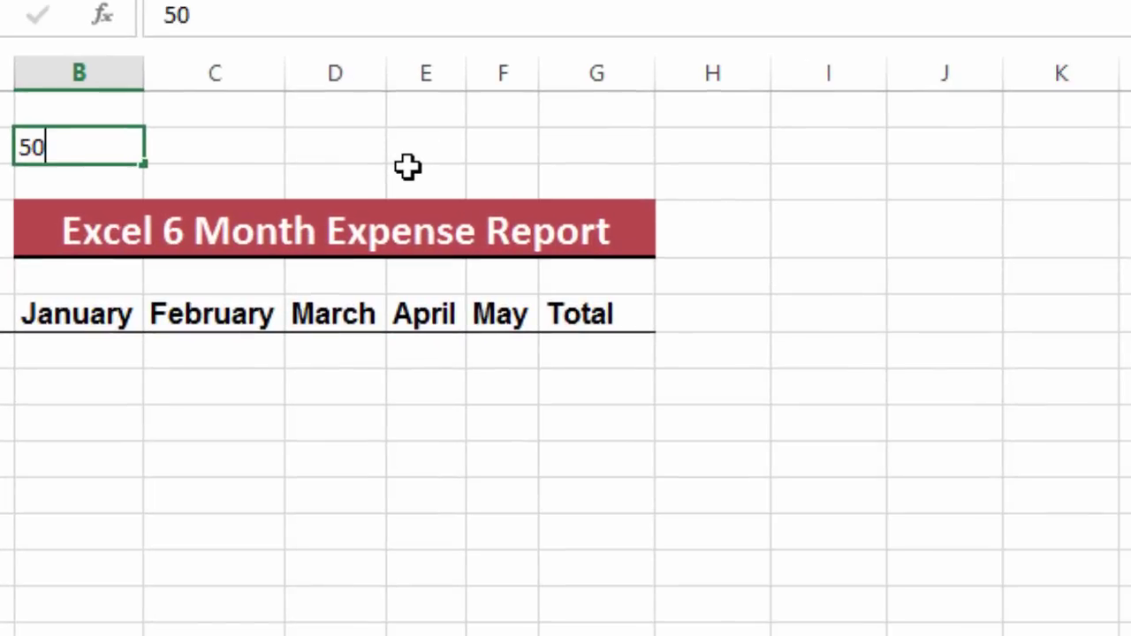
pyautogui.press('Return')
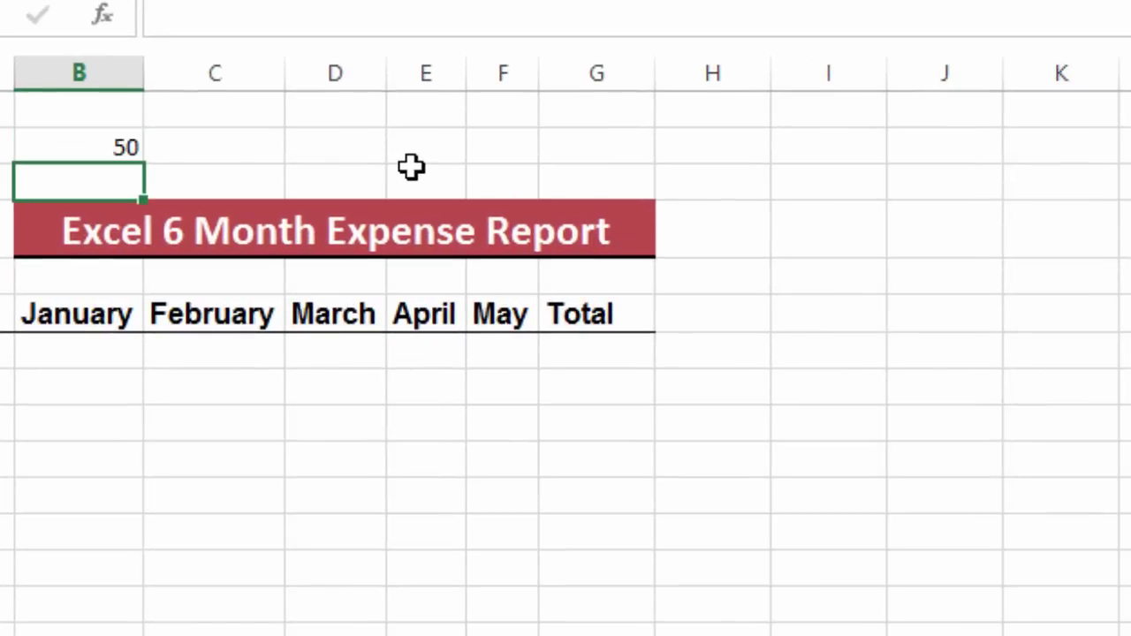
# Link cell K3 to the sample value with the formula =B2.
pyautogui.click(1074, 146)
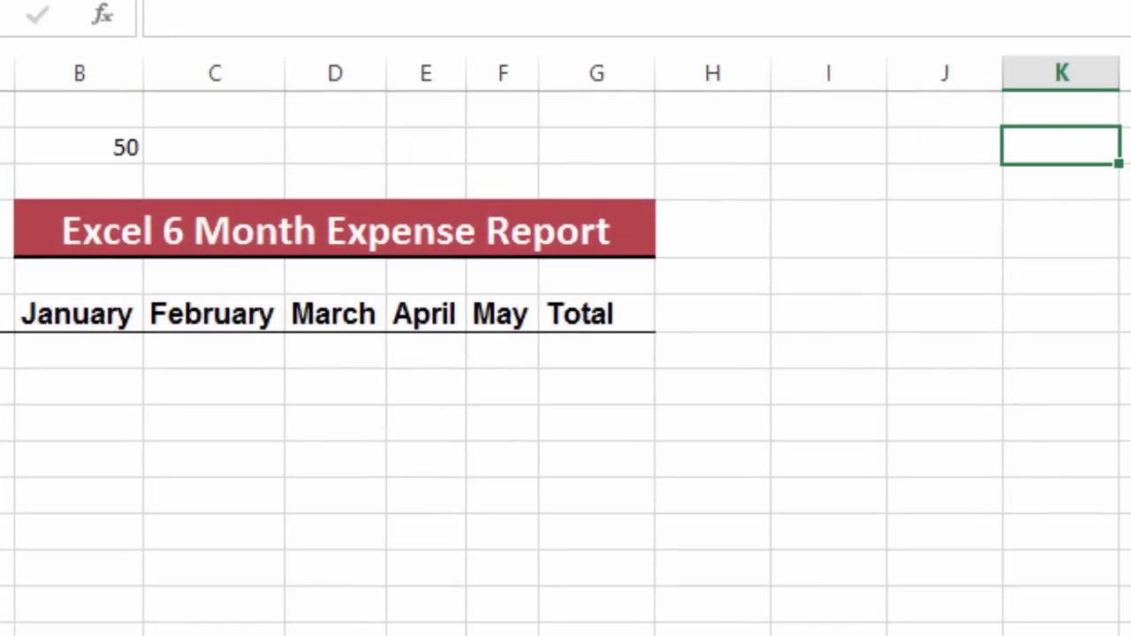
pyautogui.click(1100, 187)
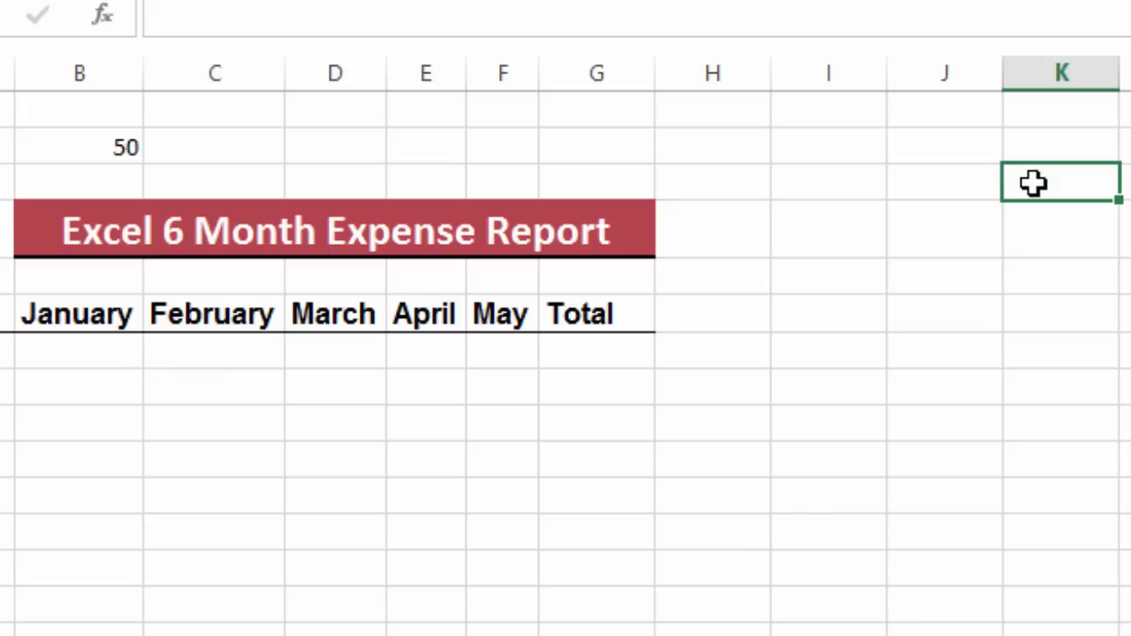
pyautogui.write('=')
pyautogui.click(90, 148)
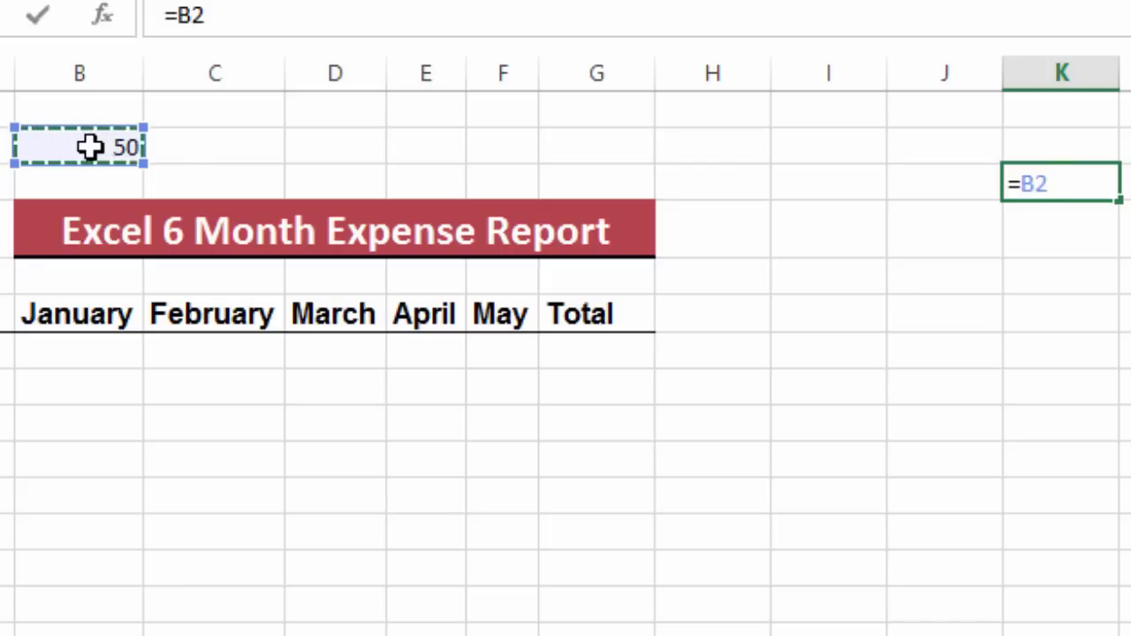
pyautogui.press('Return')
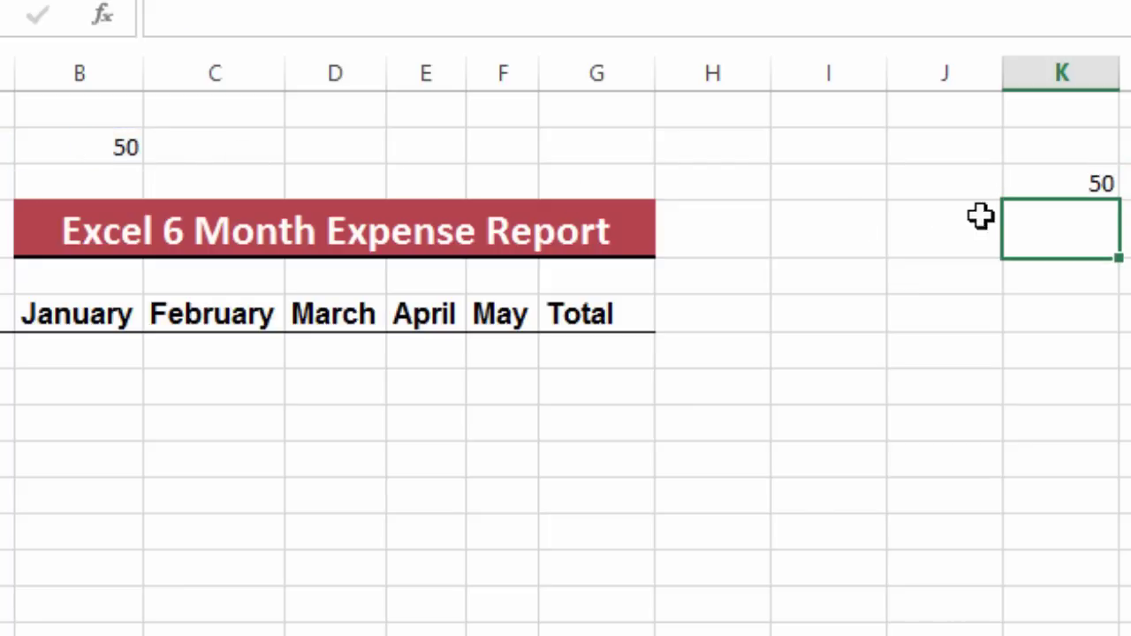
# Change the sample value in B2 to 60 and check the linked cell K3.
pyautogui.click(114, 150)
pyautogui.write('60')
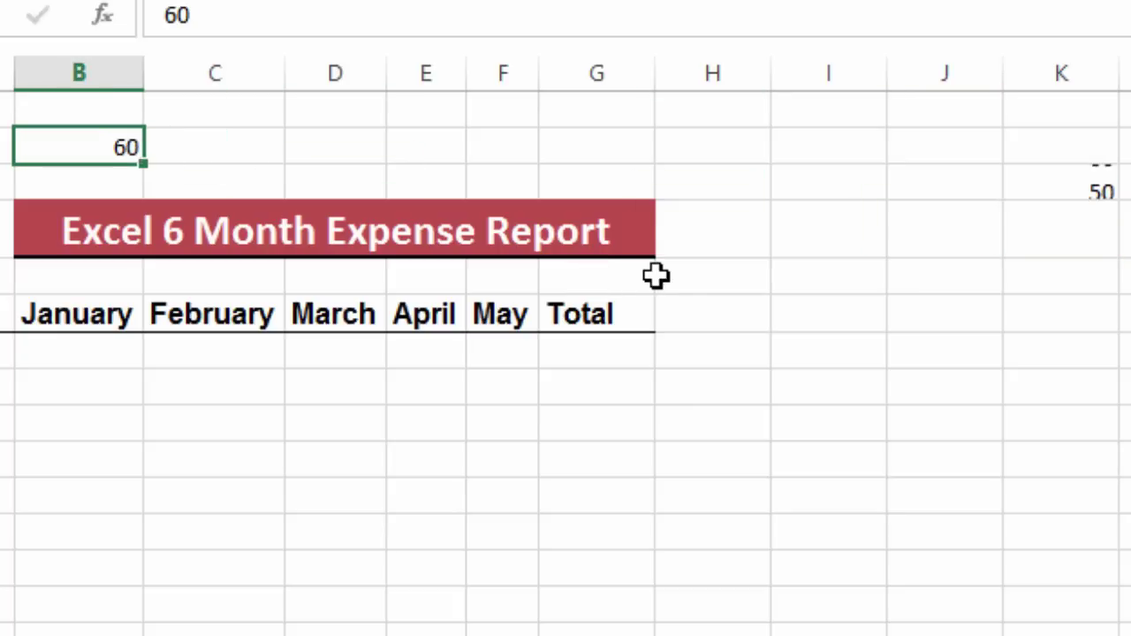
pyautogui.press('Return')
pyautogui.click(1083, 185)
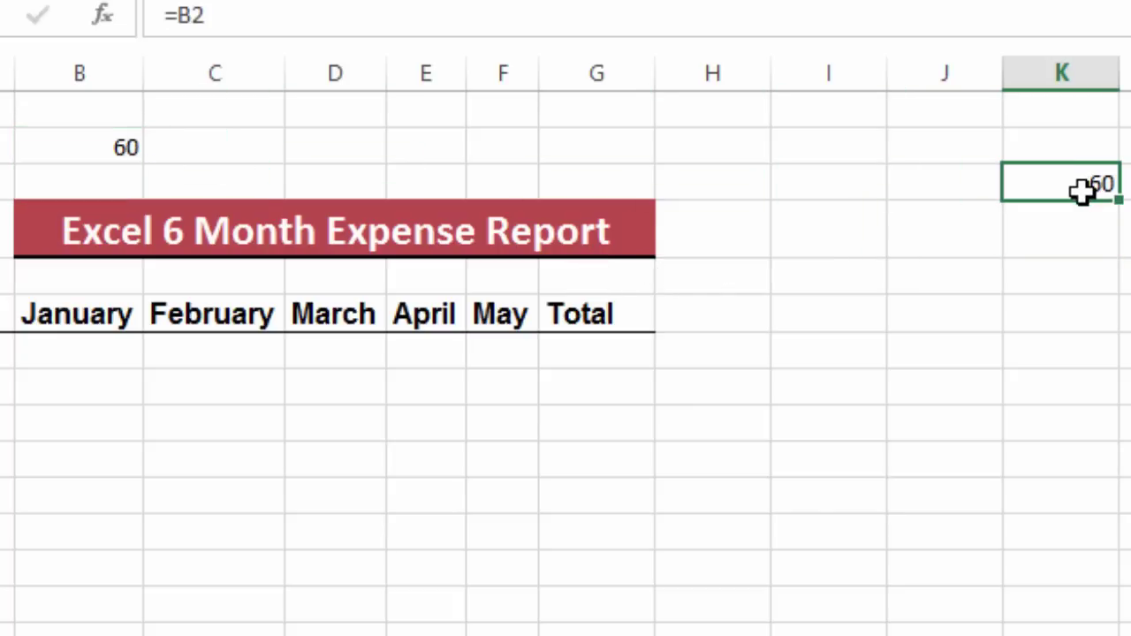
# Link the January Training cell B7 to the January sheet's Training total with the formula =January!E4.
pyautogui.click(60, 355)
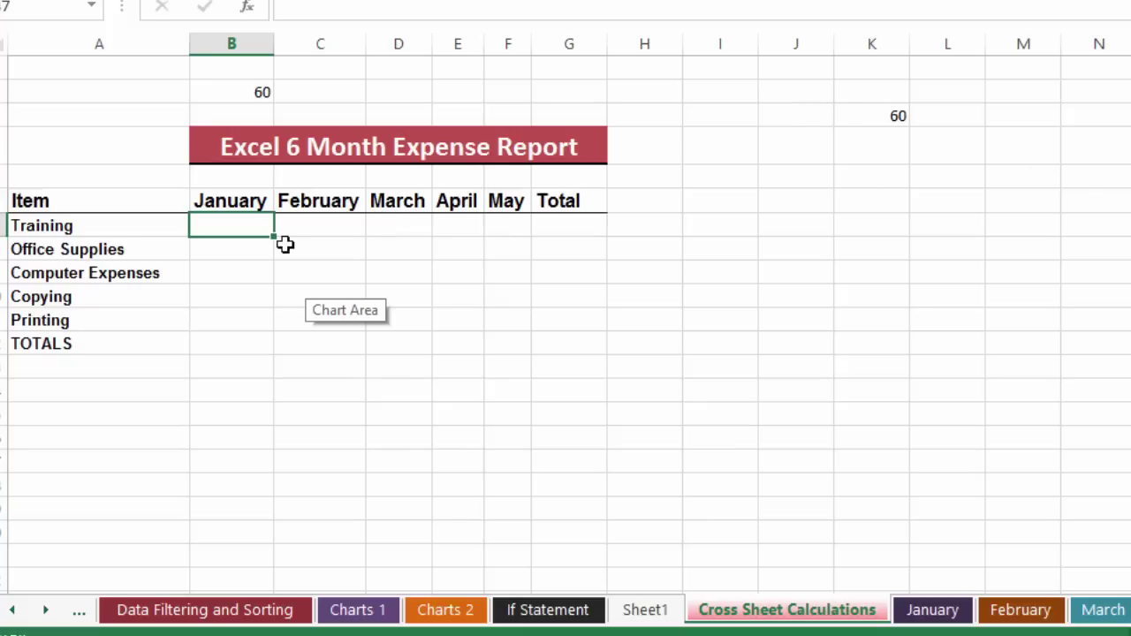
pyautogui.write('=')
pyautogui.click(942, 611)
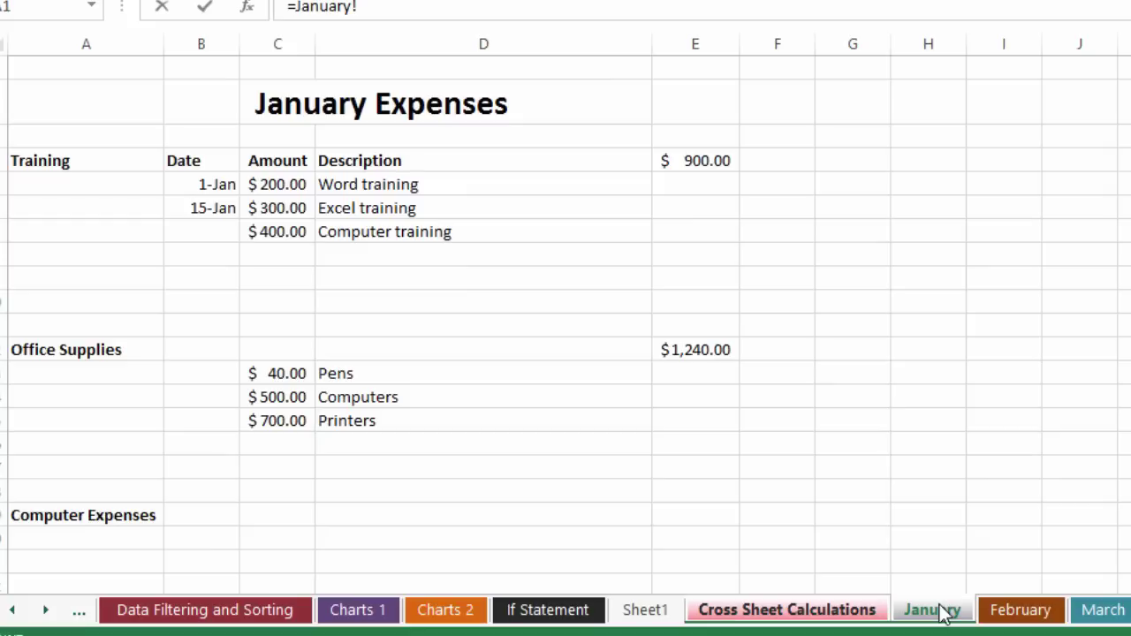
pyautogui.click(697, 159)
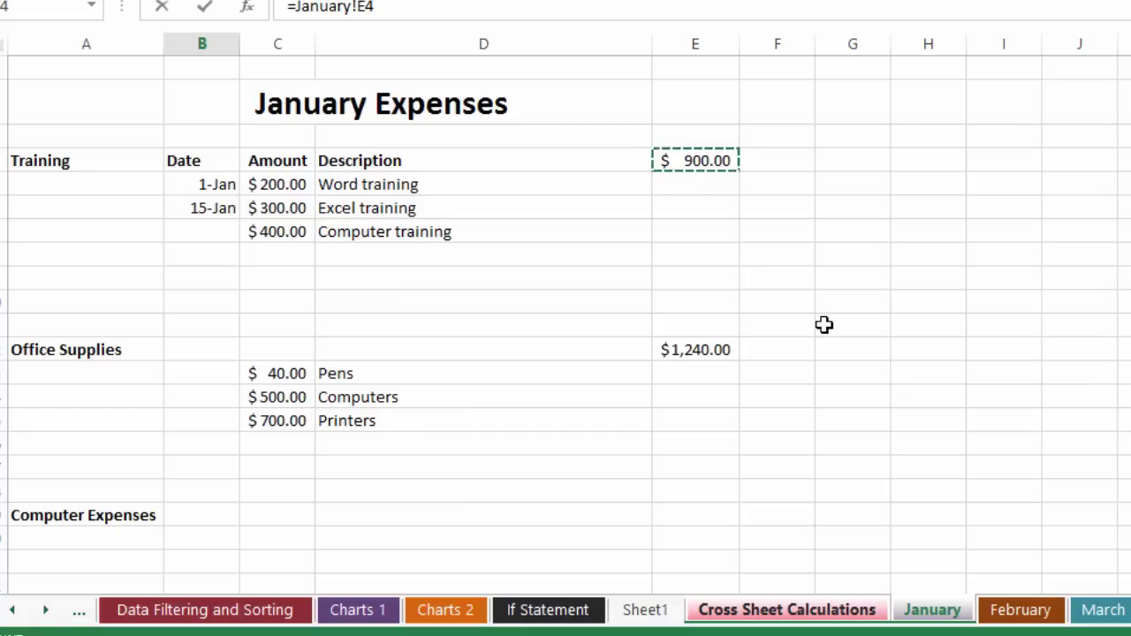
pyautogui.press('Return')
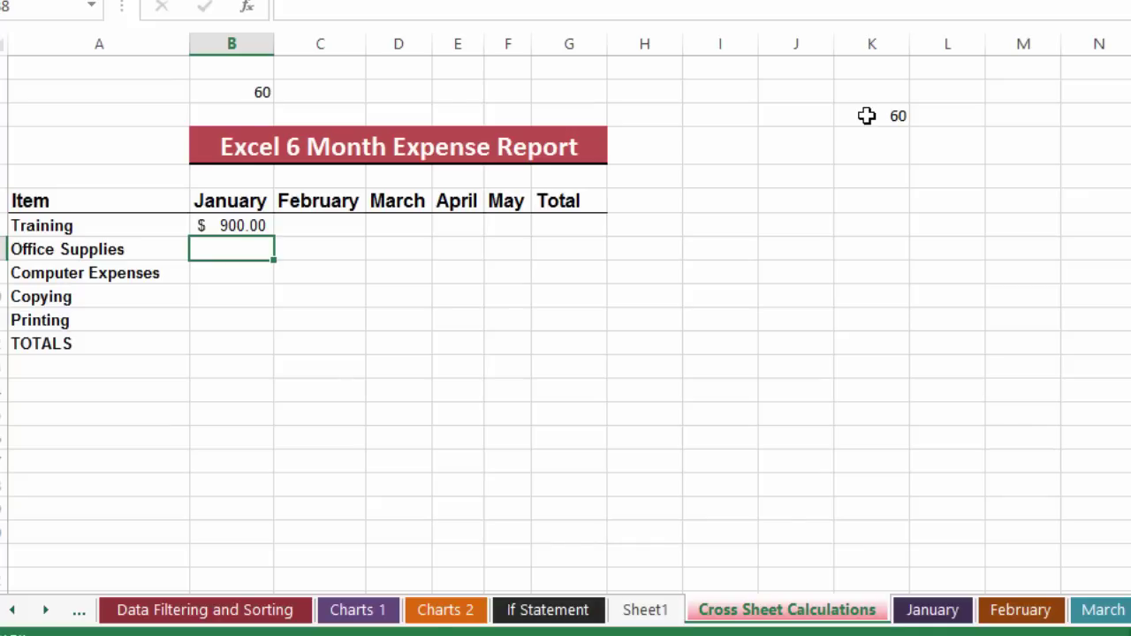
# Link the January Office Supplies cell B8 to the January sheet's Office Supplies total with =January!E12.
pyautogui.write('=')
pyautogui.click(939, 609)
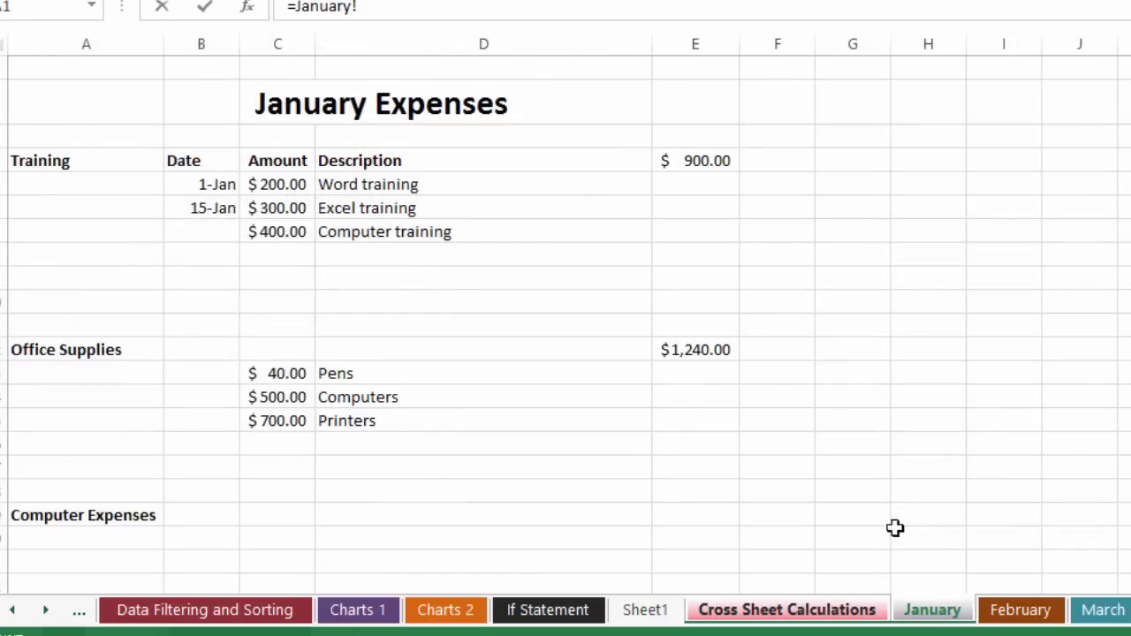
pyautogui.click(716, 352)
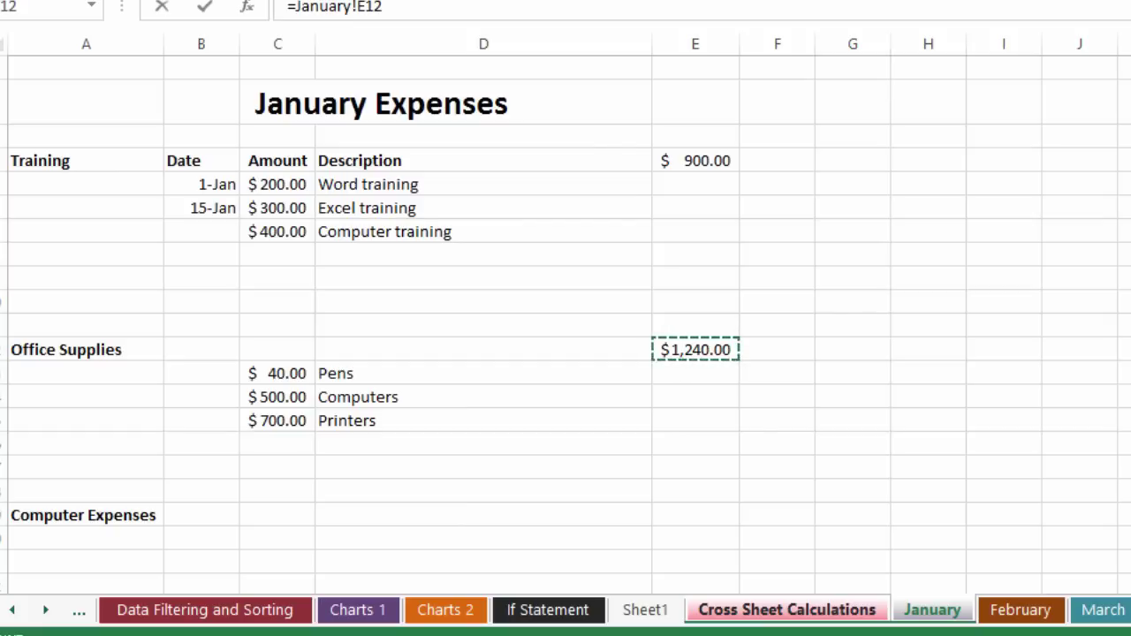
pyautogui.press('Return')
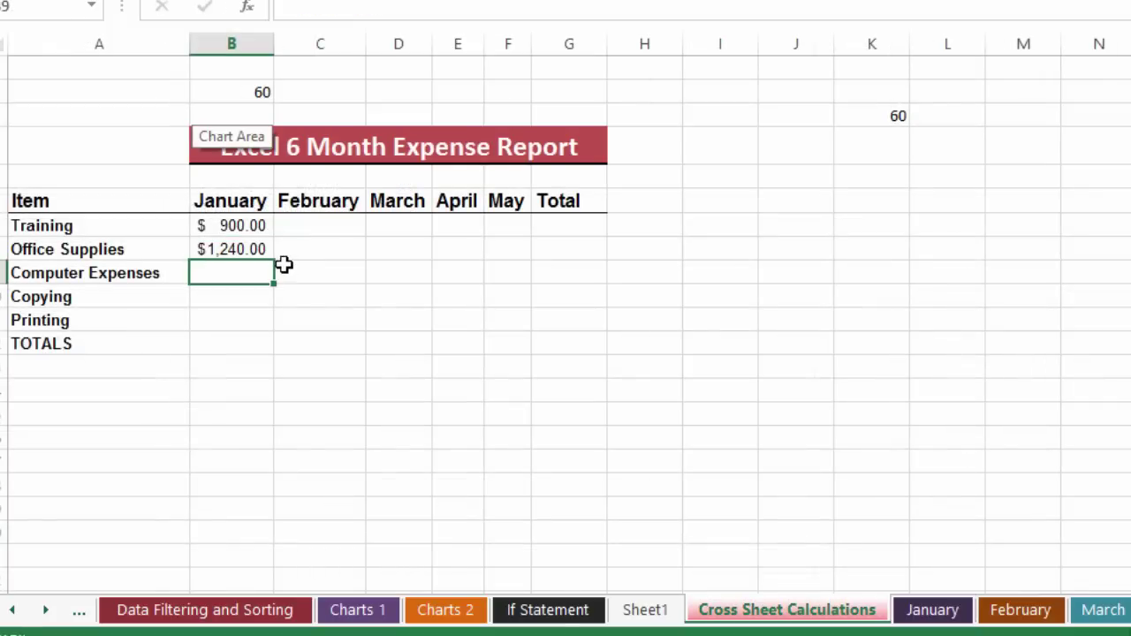
# Add a 1500 Office Supplies amount in C16 of the January sheet and check the linked cell B8 on the Cross Sheet Calculations sheet.
pyautogui.click(932, 615)
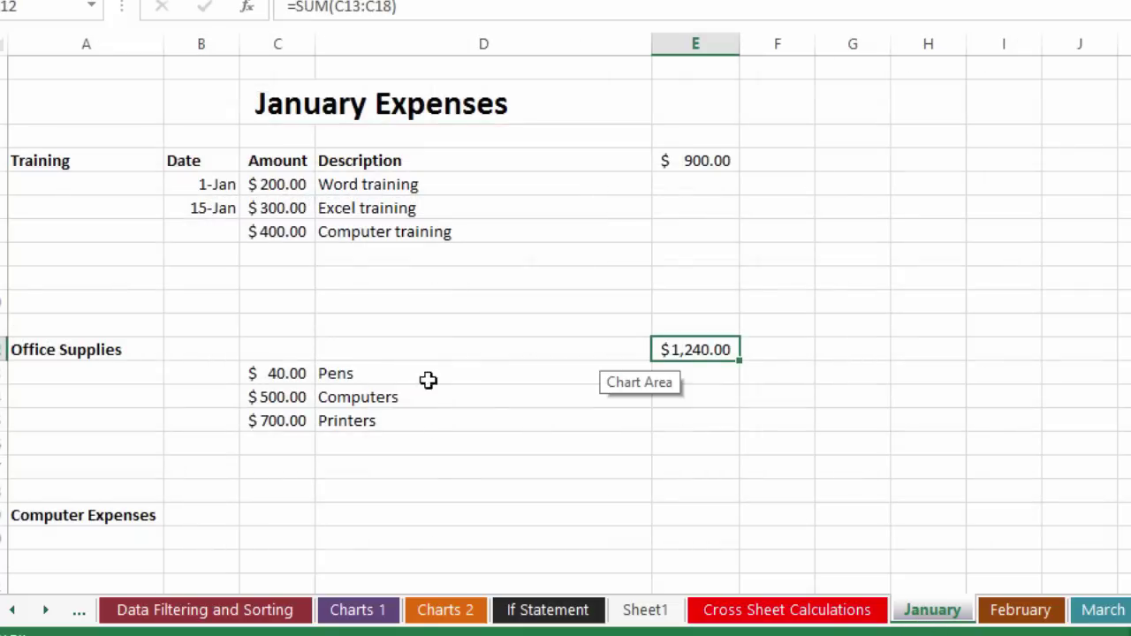
pyautogui.click(296, 441)
pyautogui.write('1500')
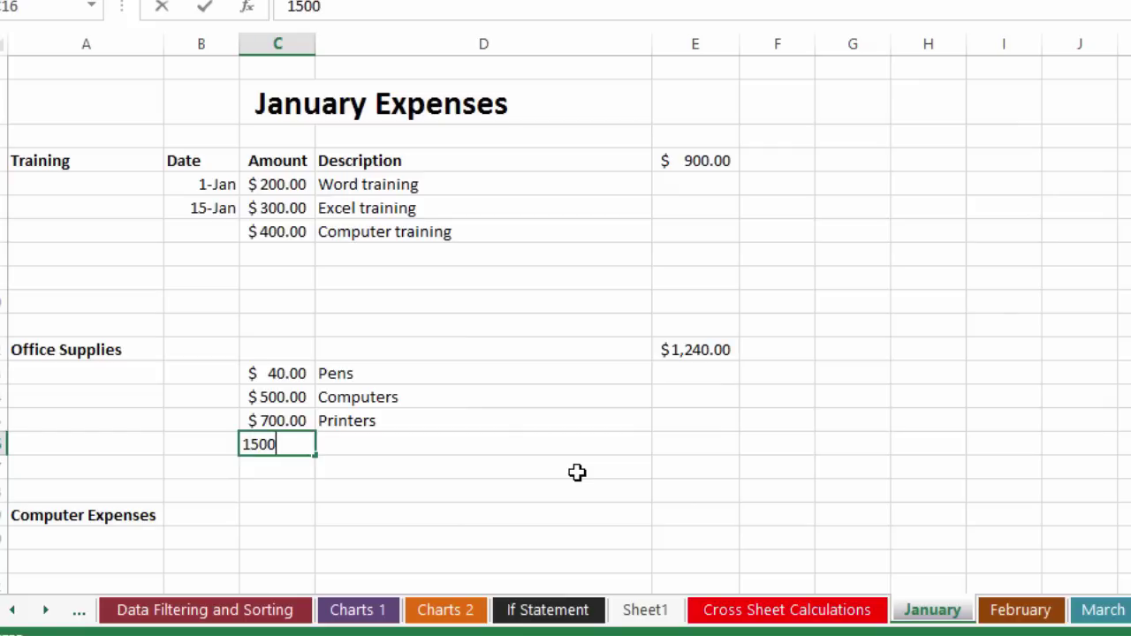
pyautogui.press('Return')
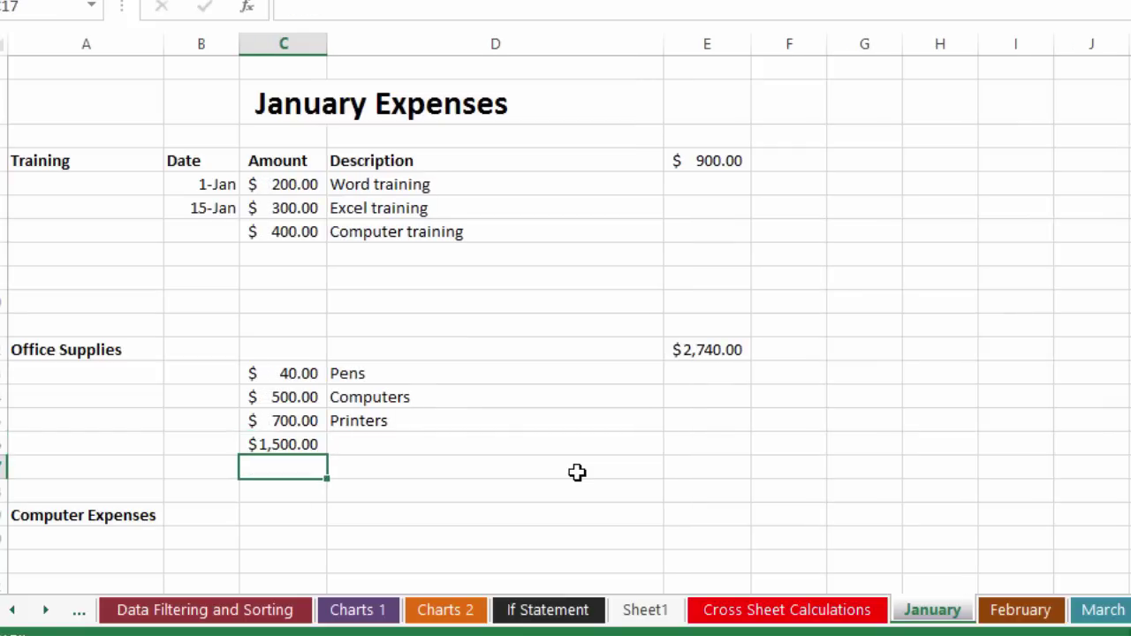
pyautogui.click(724, 354)
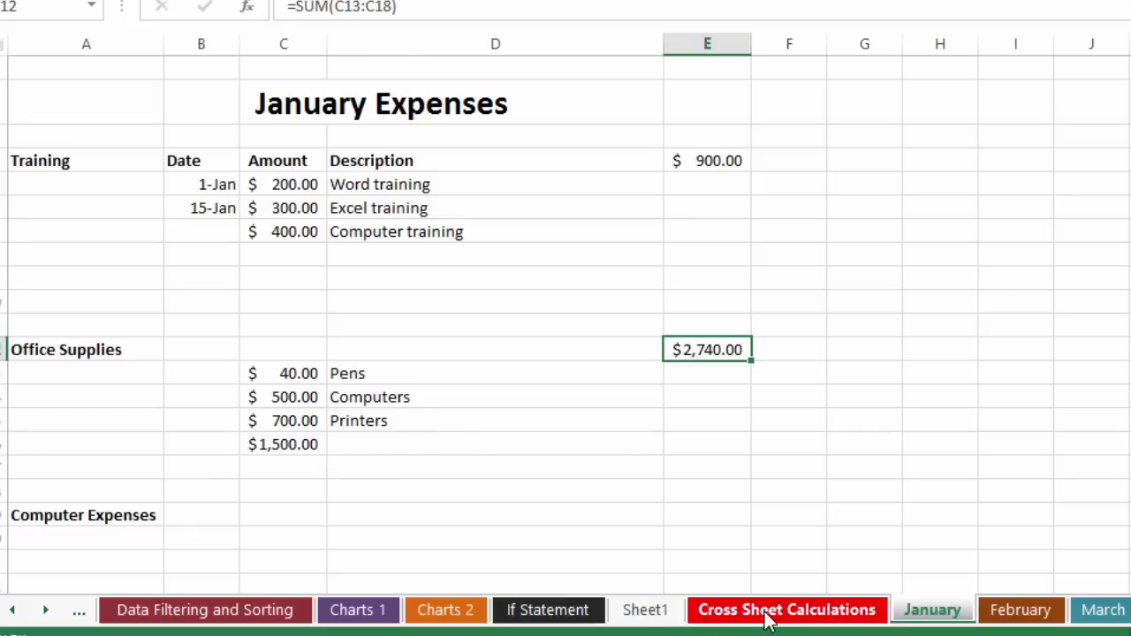
pyautogui.click(765, 620)
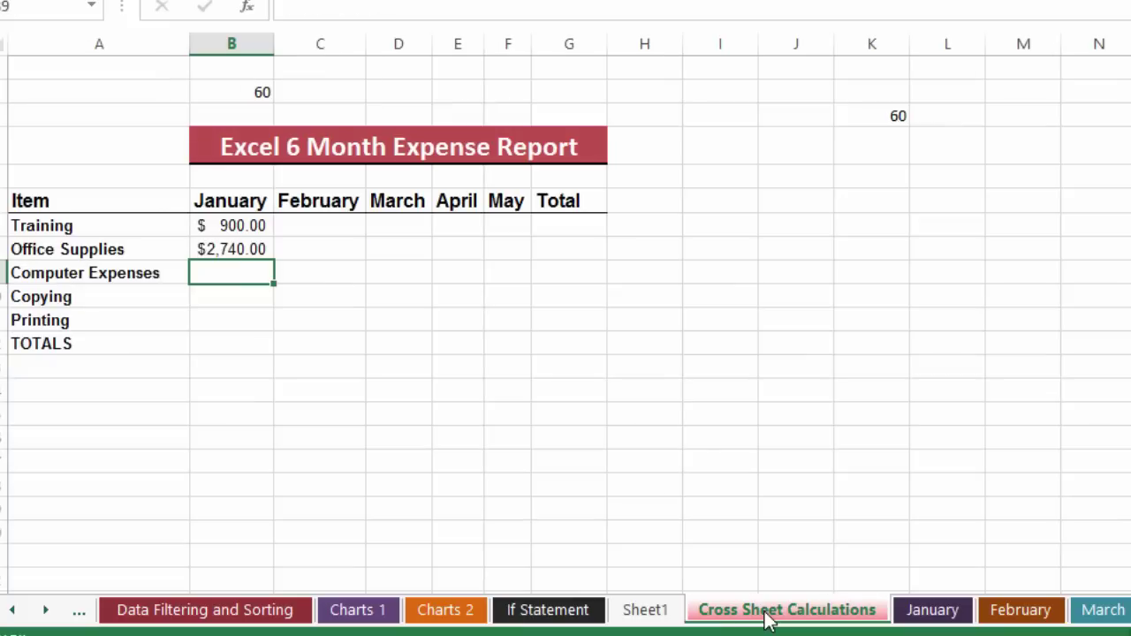
pyautogui.click(230, 251)
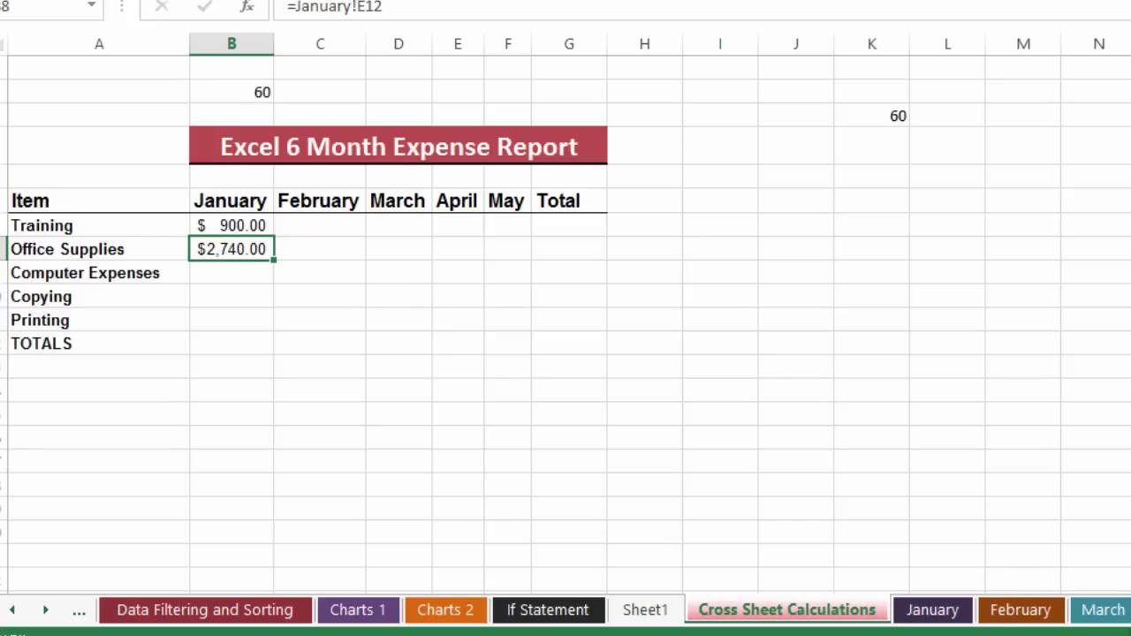
# Examine the range of the Training total formula in January's E4 and the reference to it in B7 of Cross Sheet Calculations.
pyautogui.click(932, 604)
pyautogui.click(704, 159)
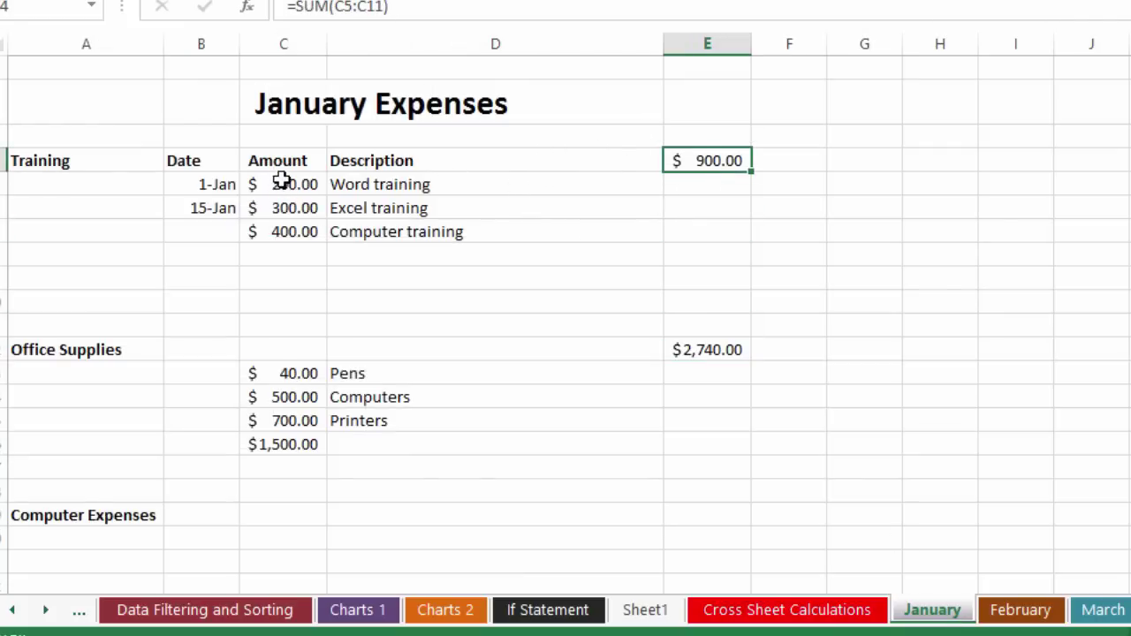
pyautogui.click(405, 6)
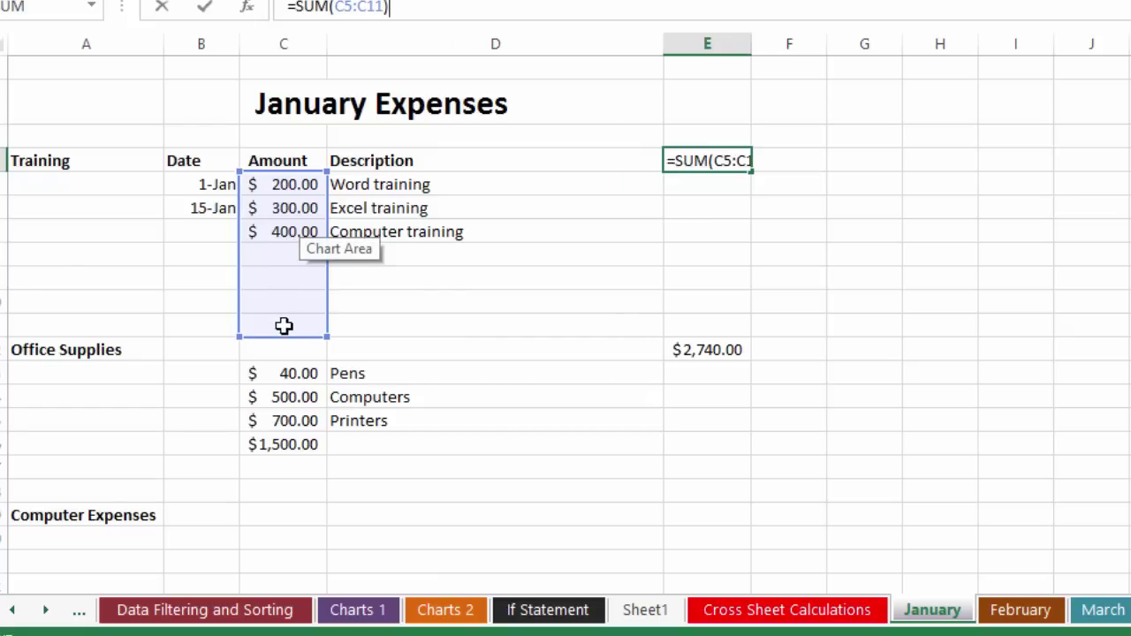
pyautogui.click(557, 311)
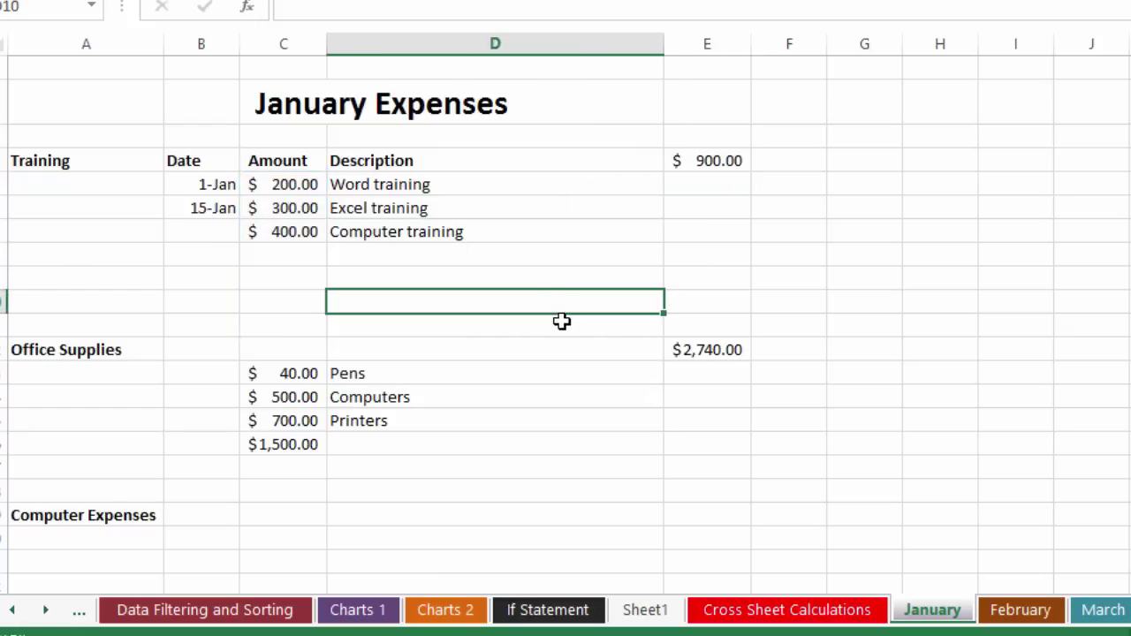
pyautogui.click(838, 618)
pyautogui.click(261, 225)
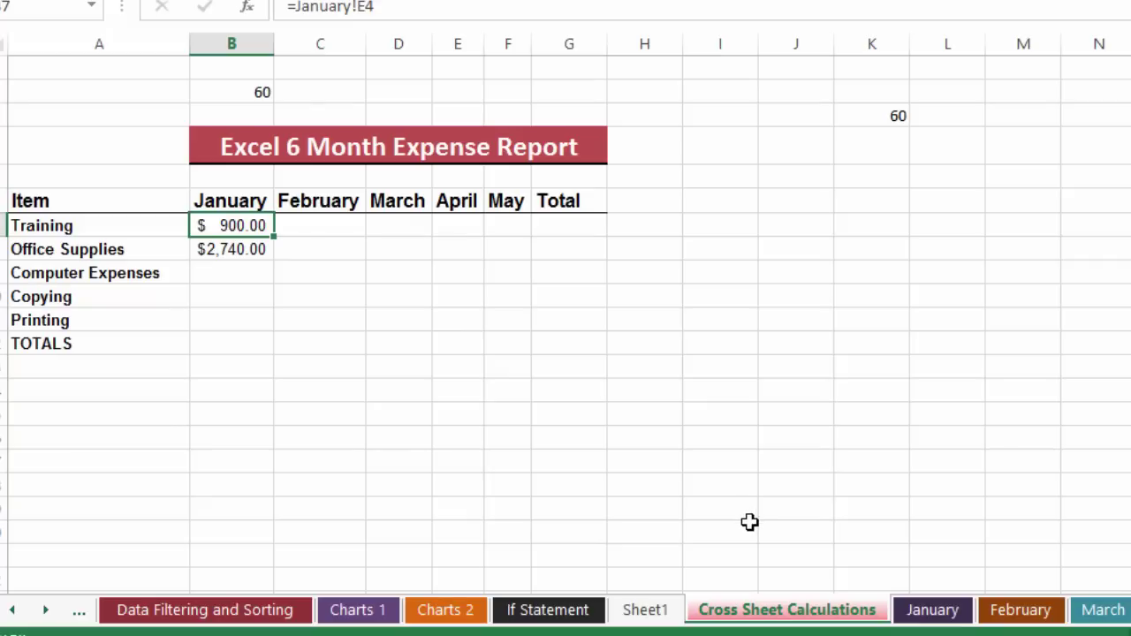
# Total the January column in the TOTALS row at B12 with a SUM formula over B7:B11.
pyautogui.click(215, 344)
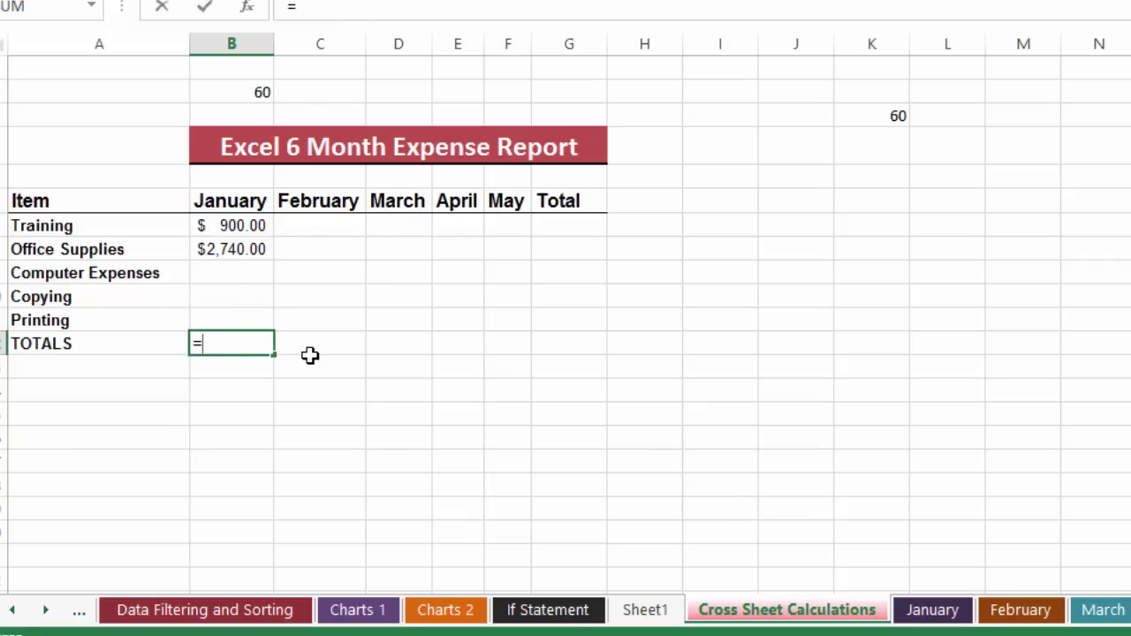
pyautogui.write('=sum(')
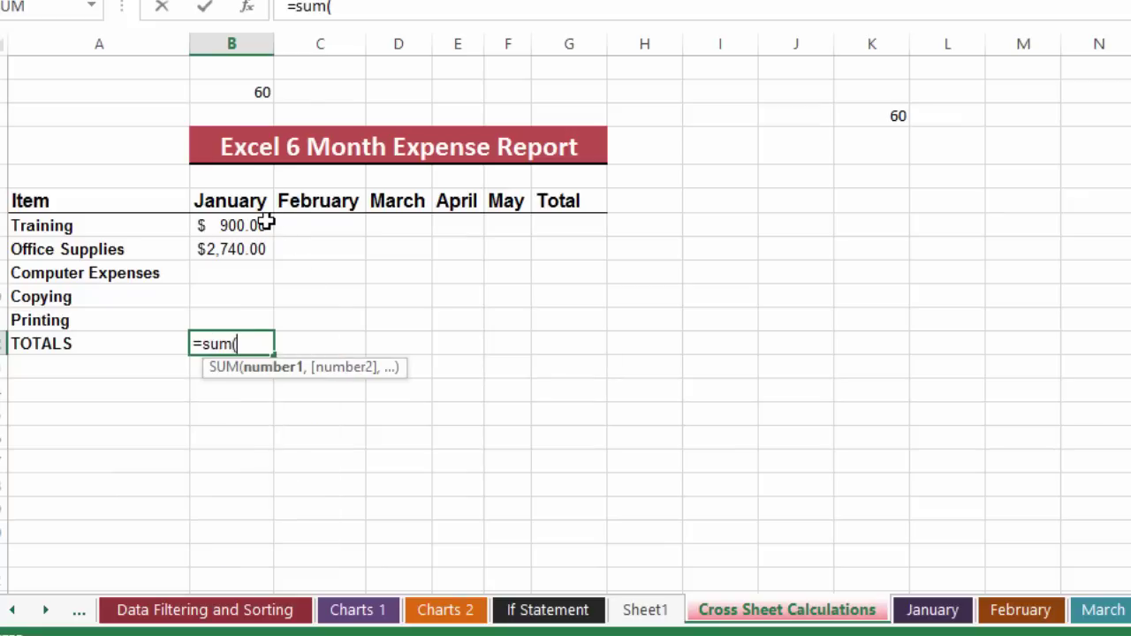
pyautogui.moveTo(266, 225); pyautogui.dragTo(262, 320)
pyautogui.press('Return')
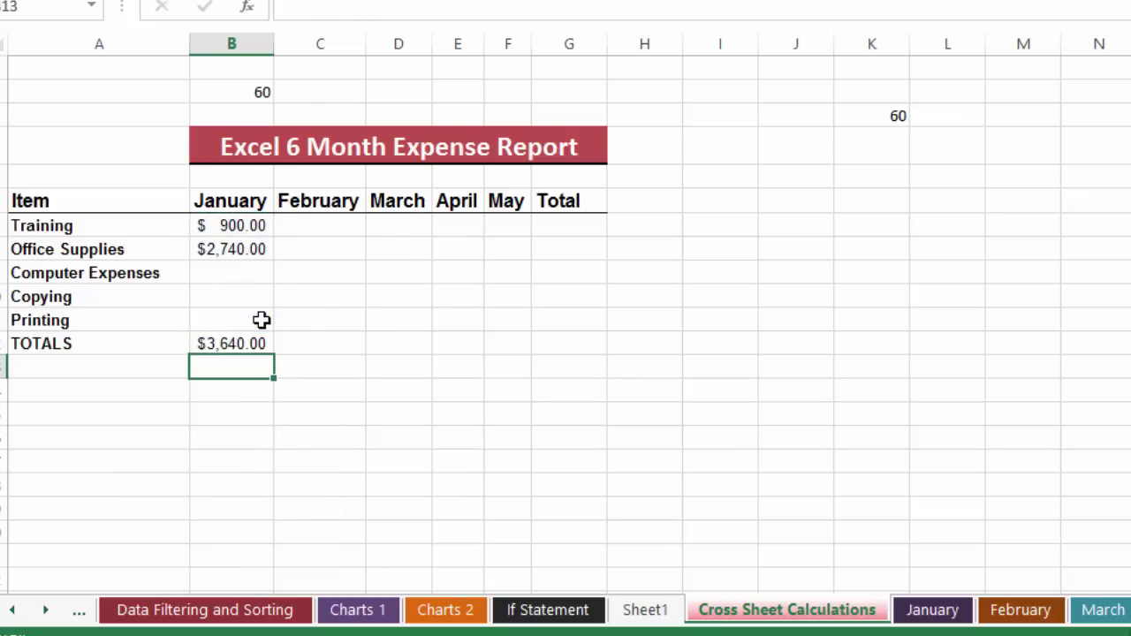
pyautogui.click(262, 343)
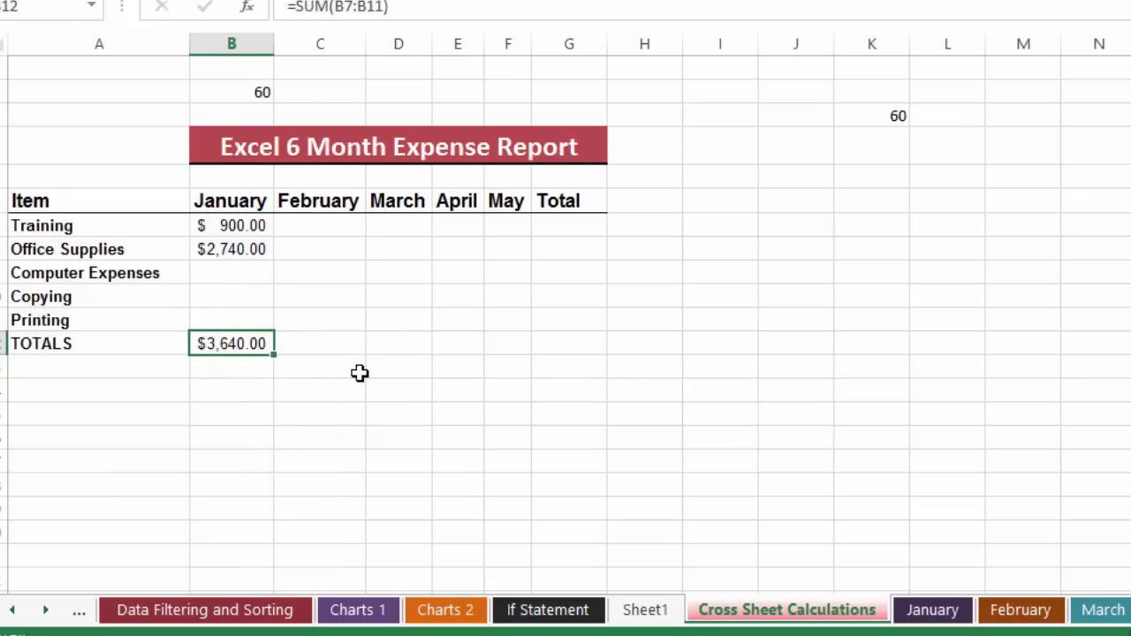
# Add an "Allocated budget" row in A13 below TOTALS with 6000 as the January amount.
pyautogui.moveTo(189, 353); pyautogui.dragTo(128, 371)
pyautogui.click(129, 371)
pyautogui.write('Allocated budget')
pyautogui.press('Tab')
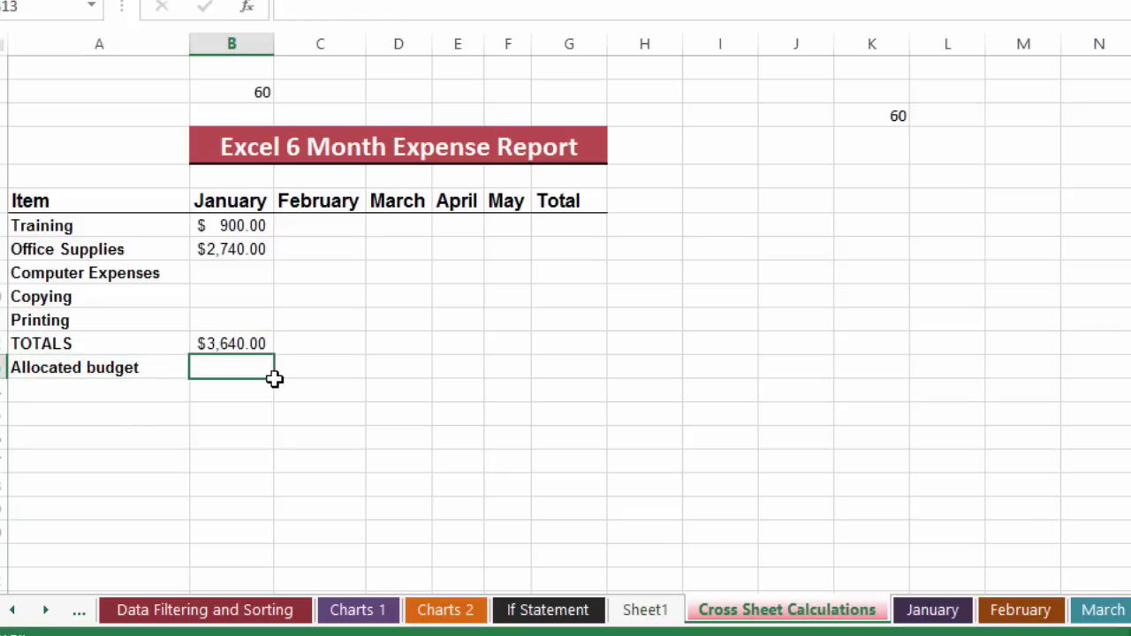
pyautogui.write('600')
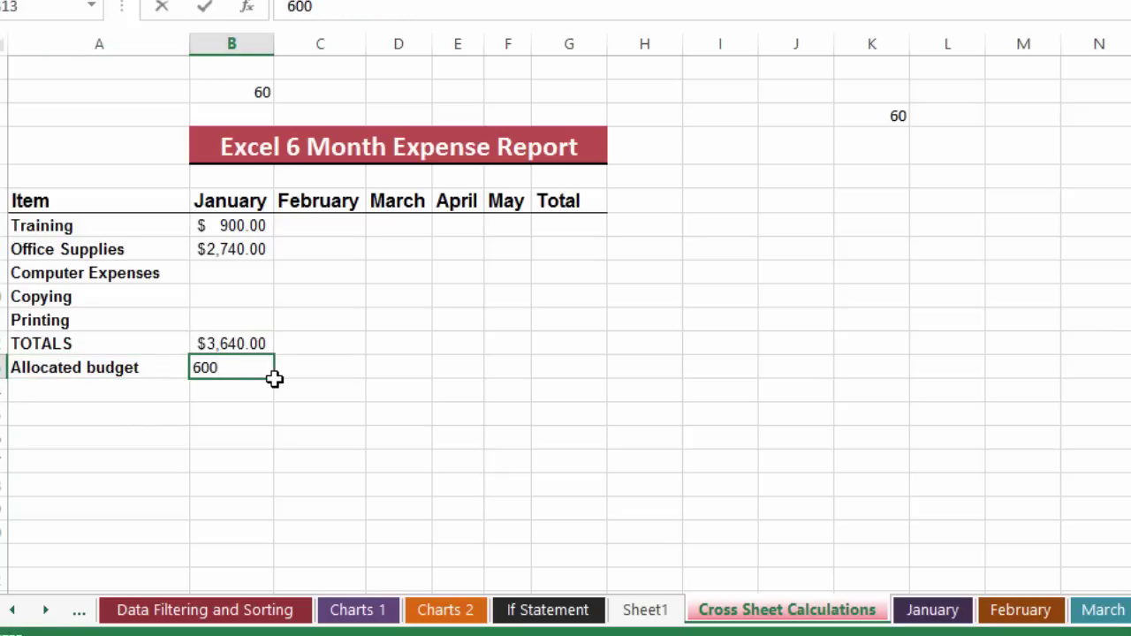
pyautogui.write('0')
pyautogui.press('Return')
# Add a "Difference" row in A14 and subtract the January total from the budget in B14 with =B13-B12.
pyautogui.write('Difference')
pyautogui.press('Tab')
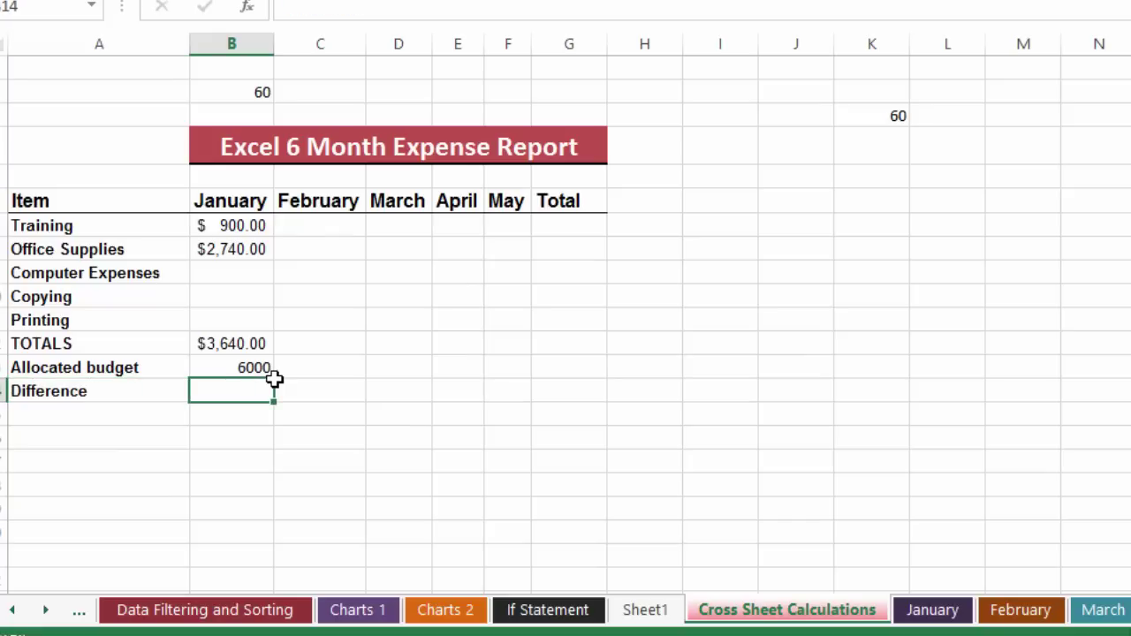
pyautogui.write('=')
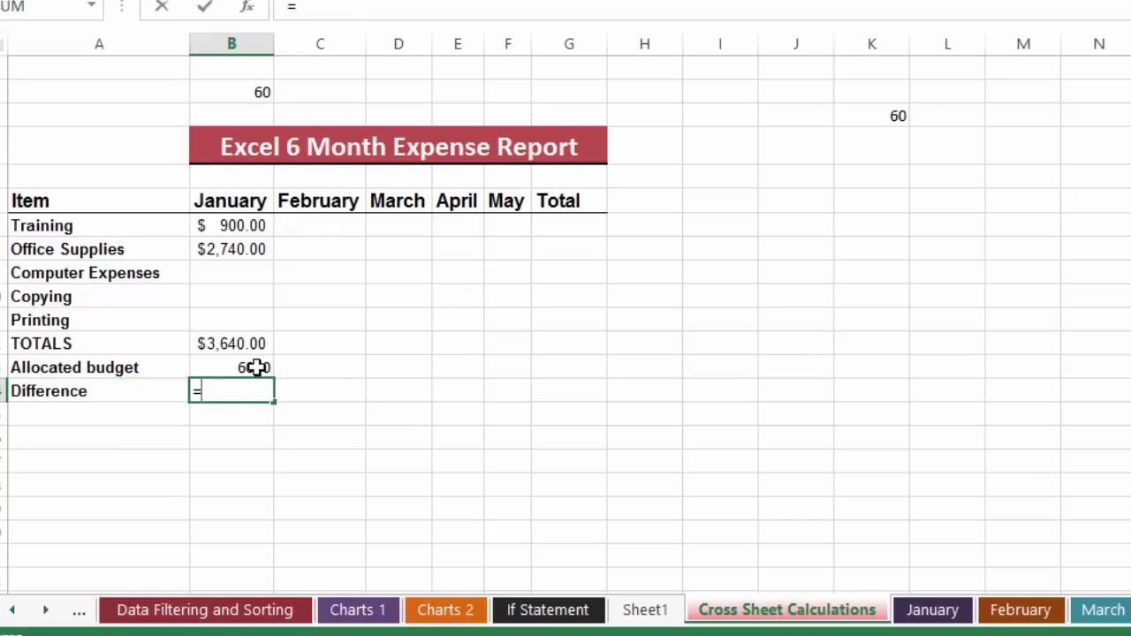
pyautogui.click(255, 367)
pyautogui.write('=B13=')
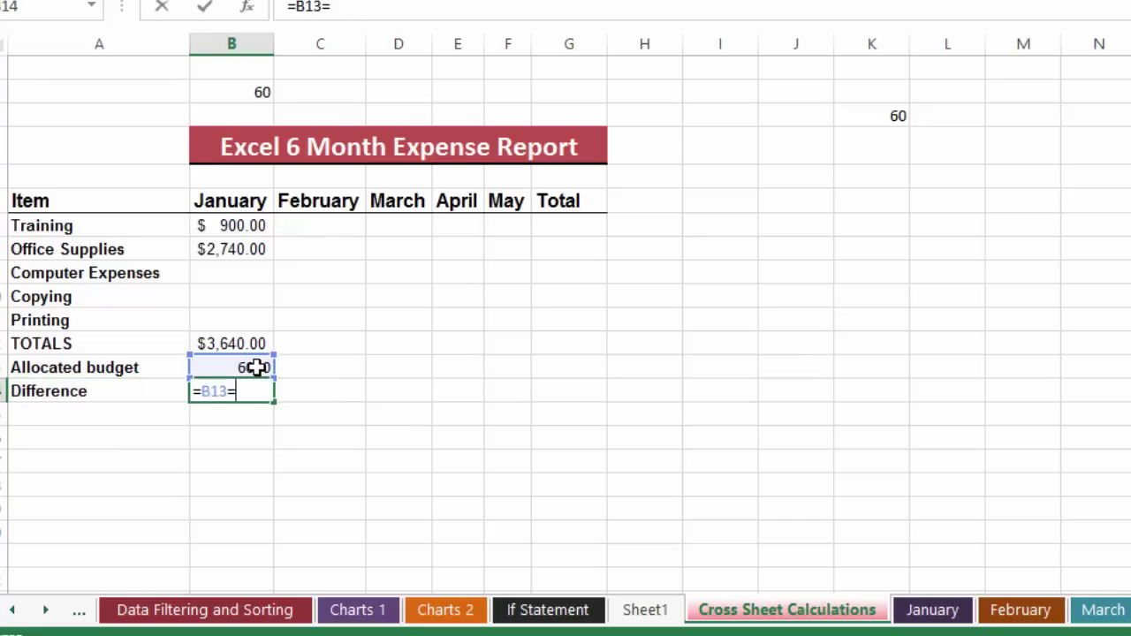
pyautogui.press('BackSpace')
pyautogui.write('-')
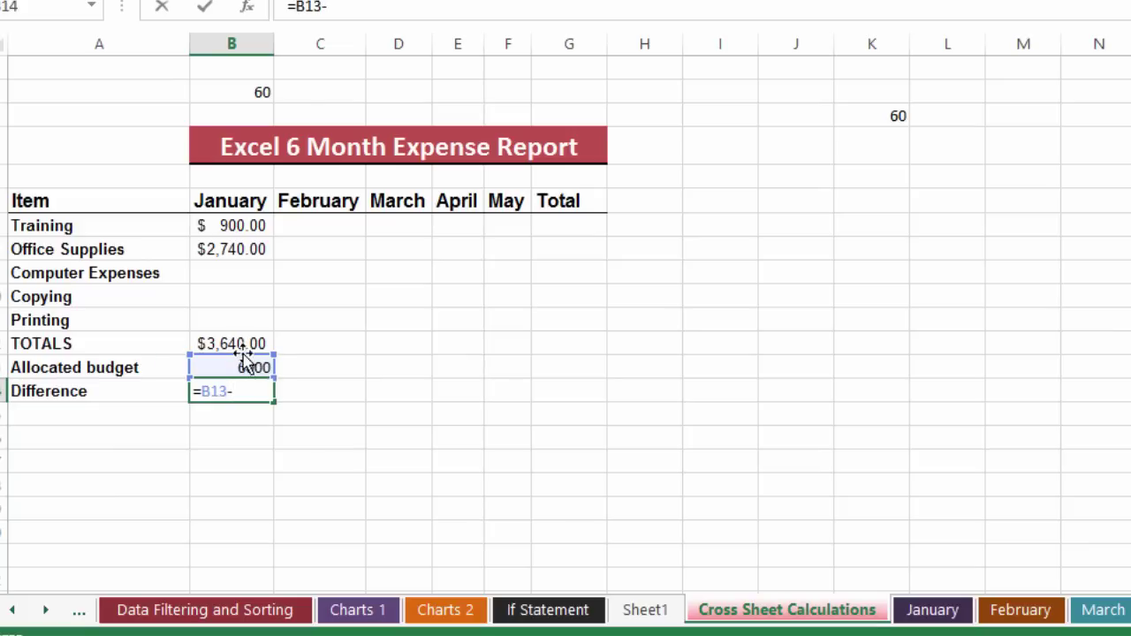
pyautogui.click(256, 344)
pyautogui.press('Return')
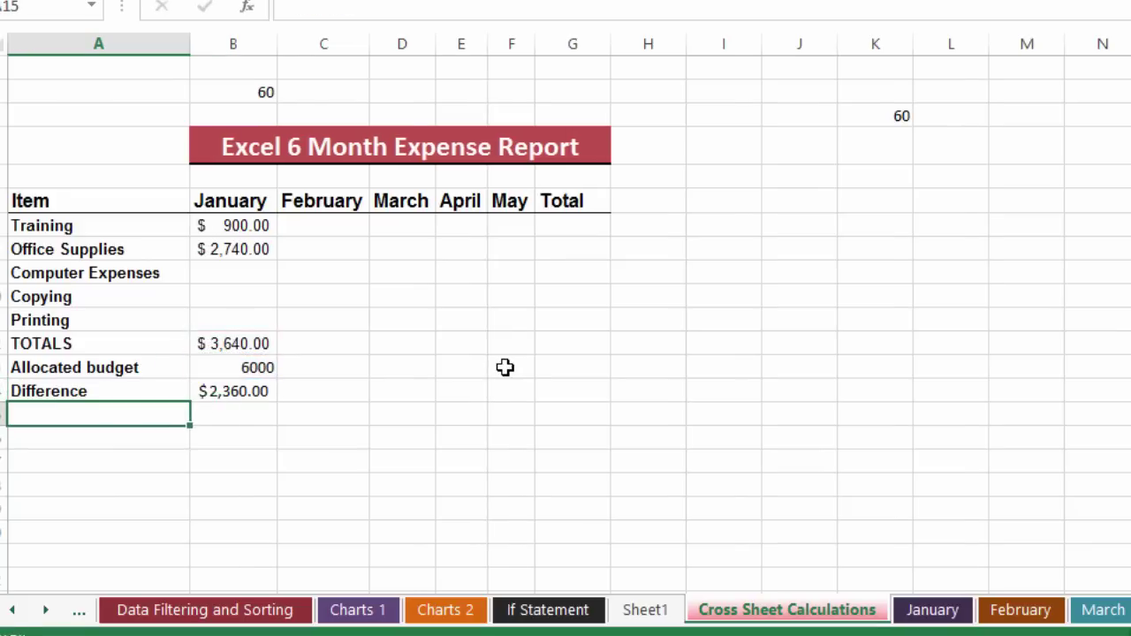
pyautogui.click(205, 394)
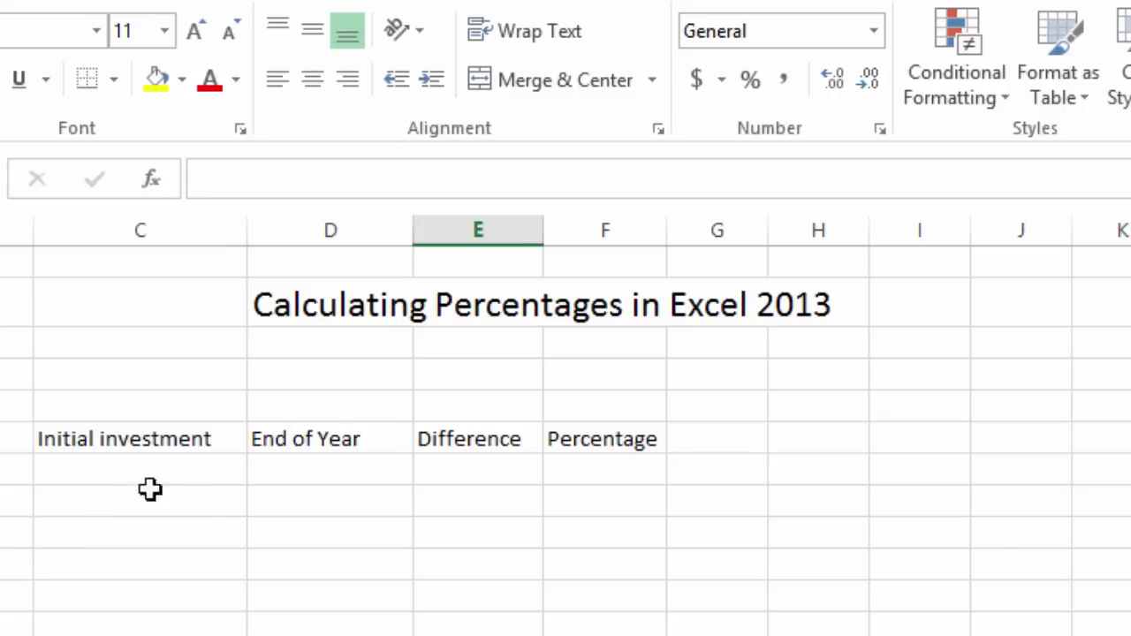
# Enter 1000 as the initial investment in C8 and 1200 as the end-of-year value in D8.
pyautogui.click(118, 504)
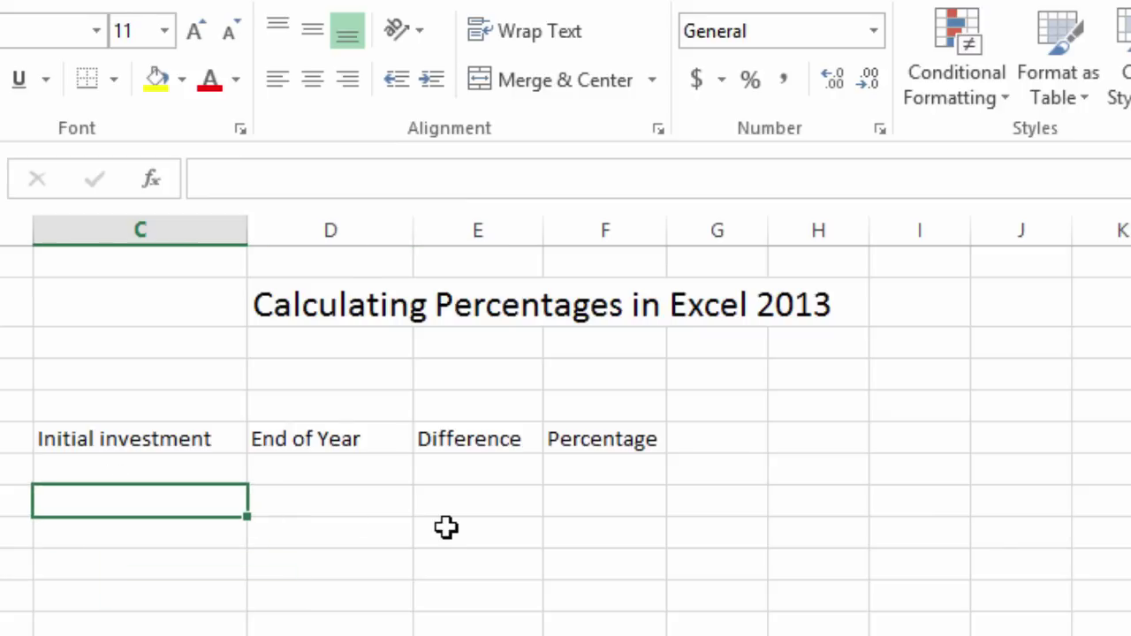
pyautogui.write('1000')
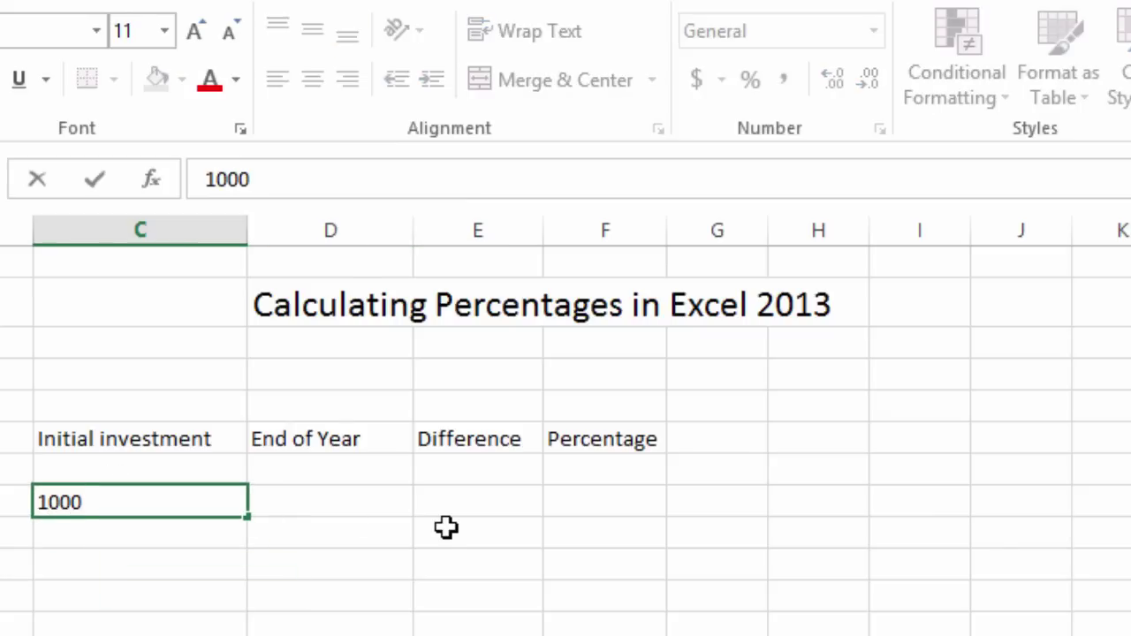
pyautogui.press('Tab')
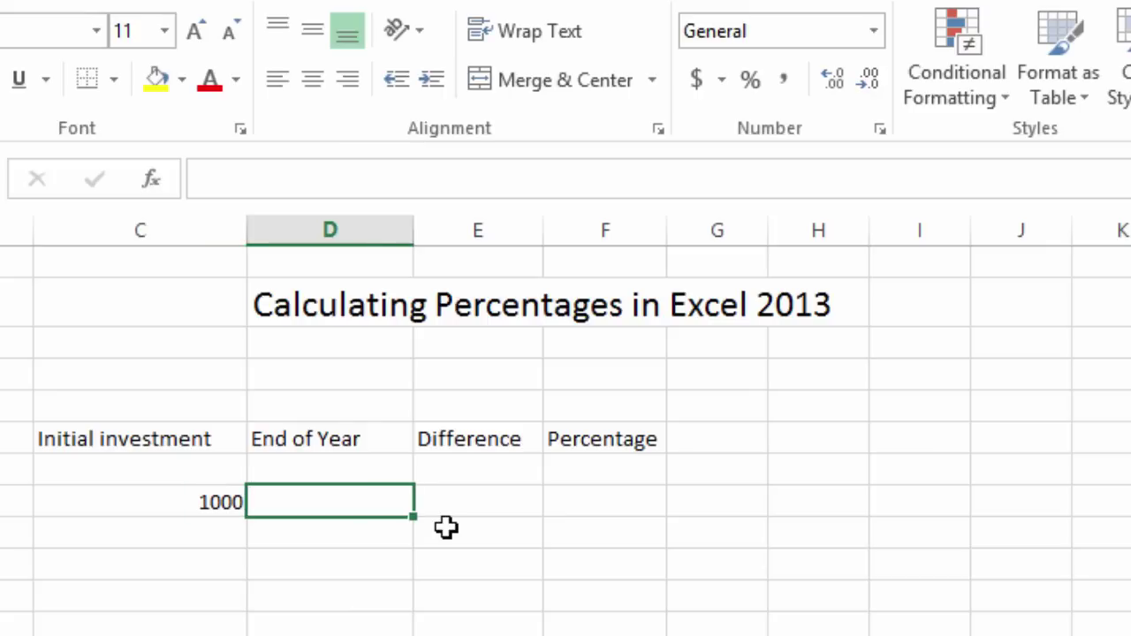
pyautogui.write('12')
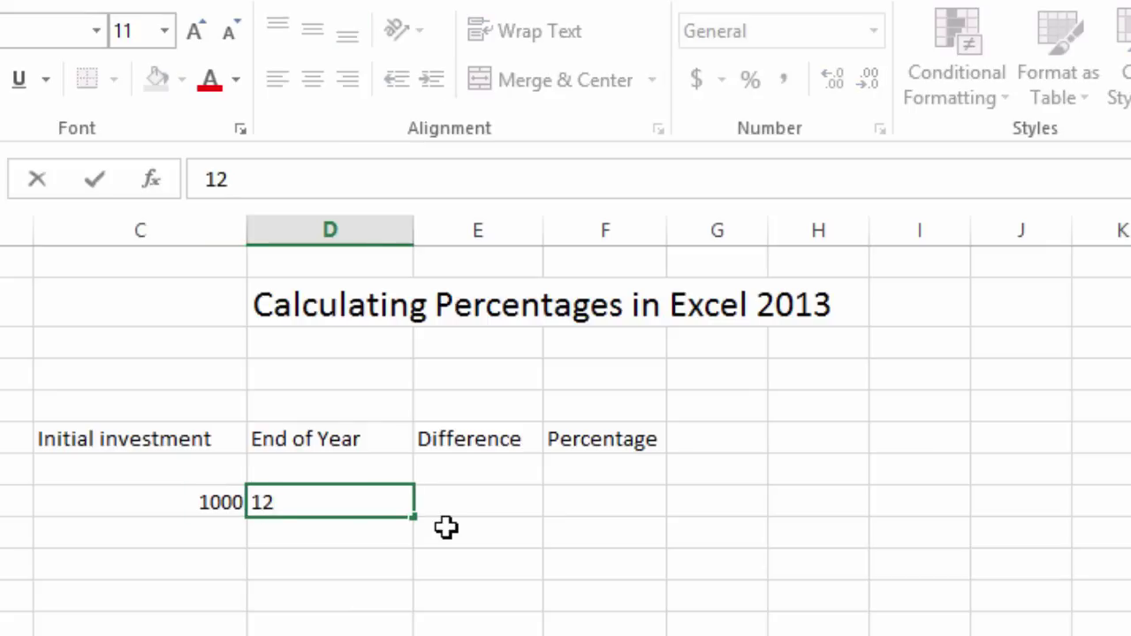
pyautogui.write('00')
pyautogui.press('Return')
# Calculate the Difference in E8 by subtracting the initial investment from the end-of-year value with =D8-C8.
pyautogui.click(449, 511)
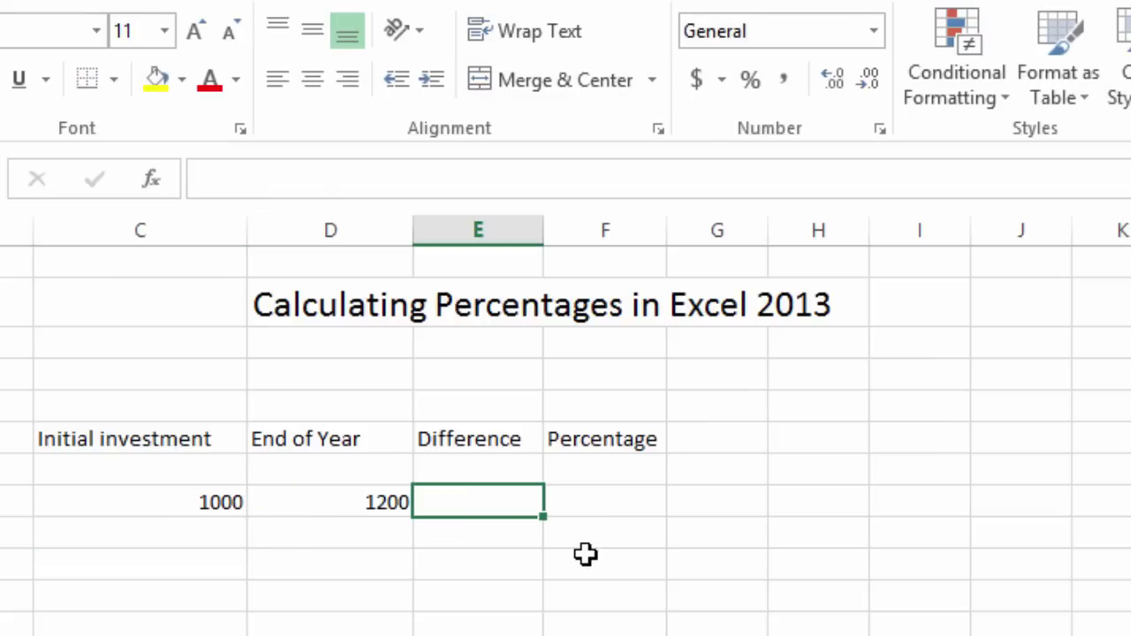
pyautogui.write('=')
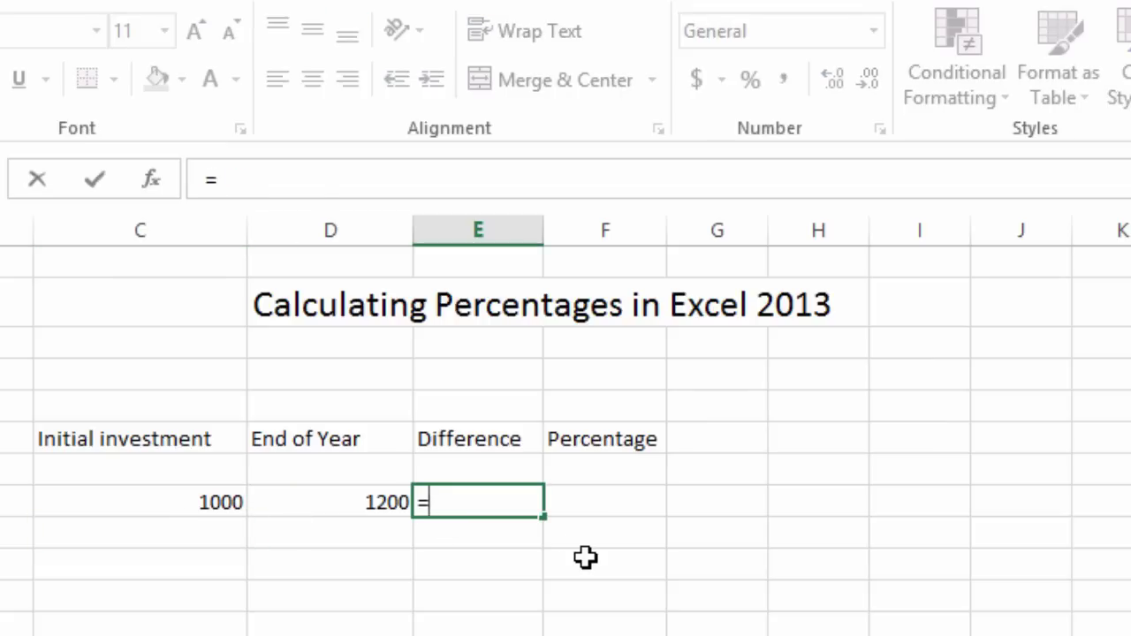
pyautogui.click(345, 507)
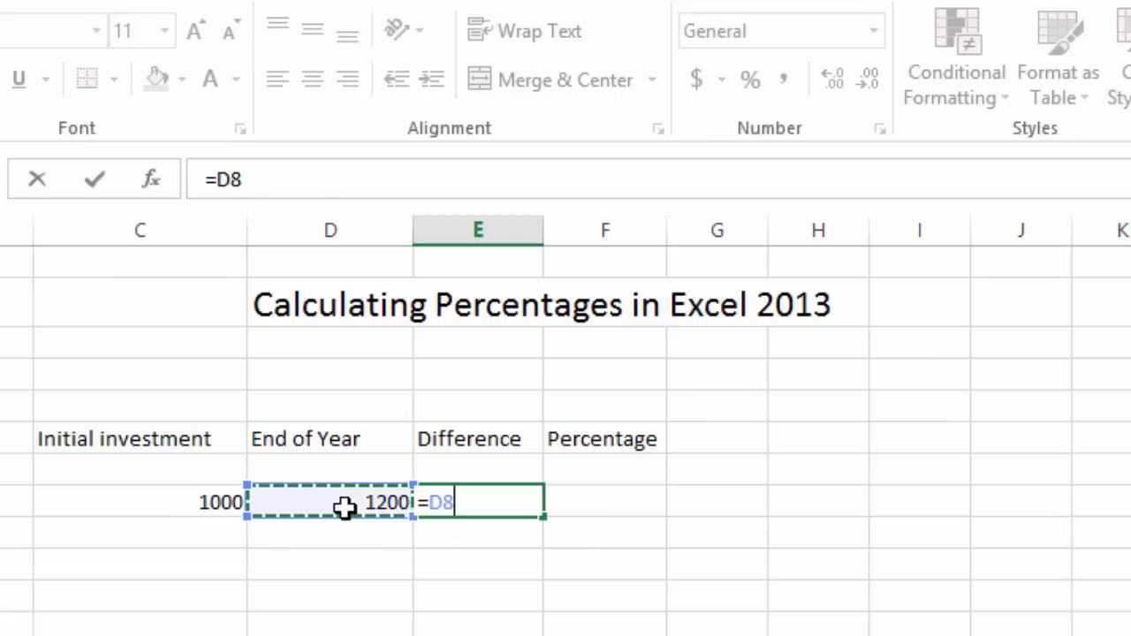
pyautogui.click(211, 505)
pyautogui.click(349, 507)
pyautogui.write('-')
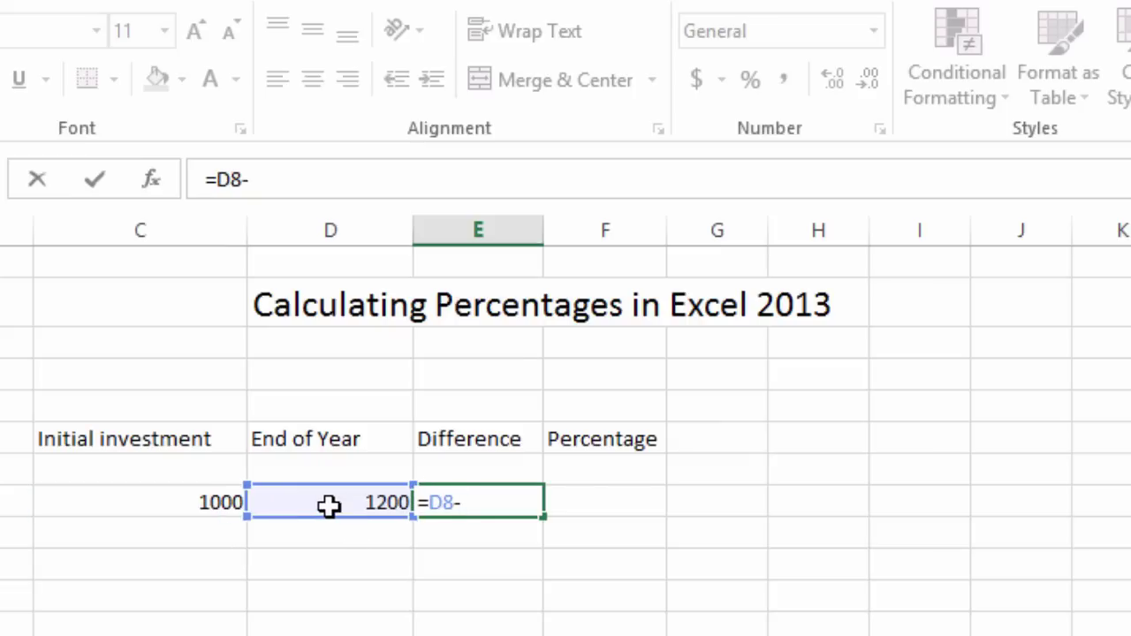
pyautogui.click(195, 504)
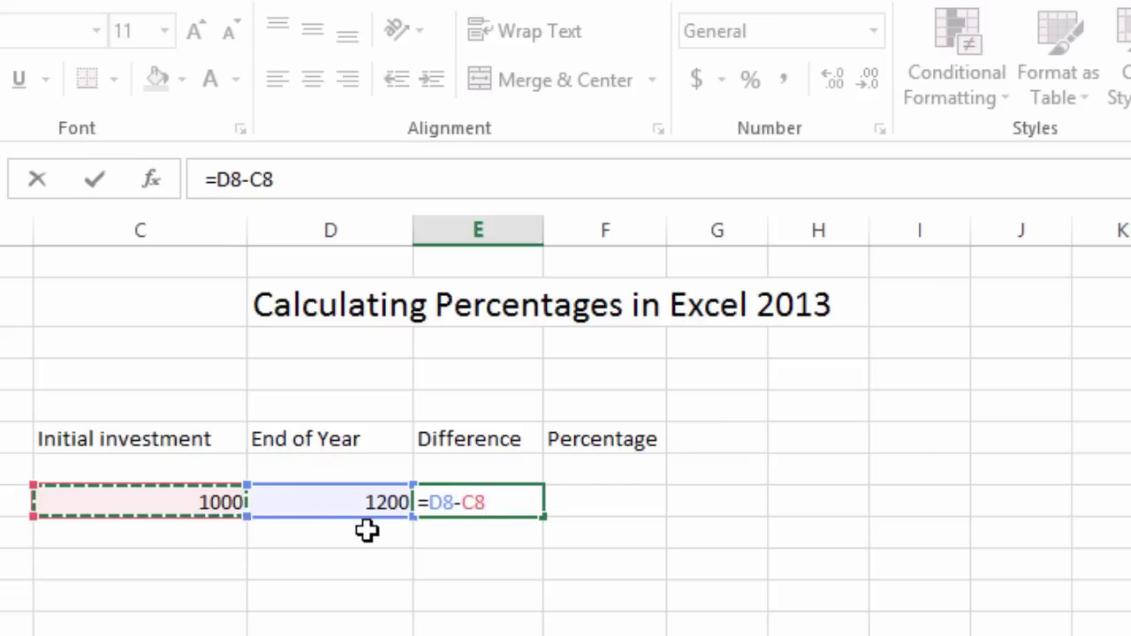
pyautogui.press('Return')
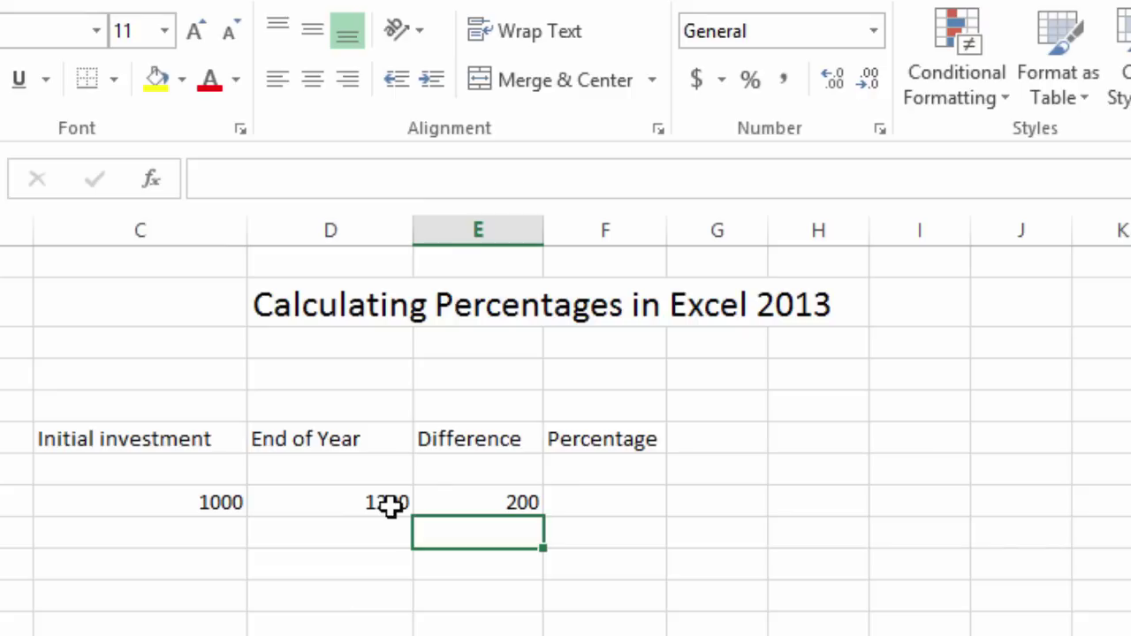
pyautogui.click(477, 500)
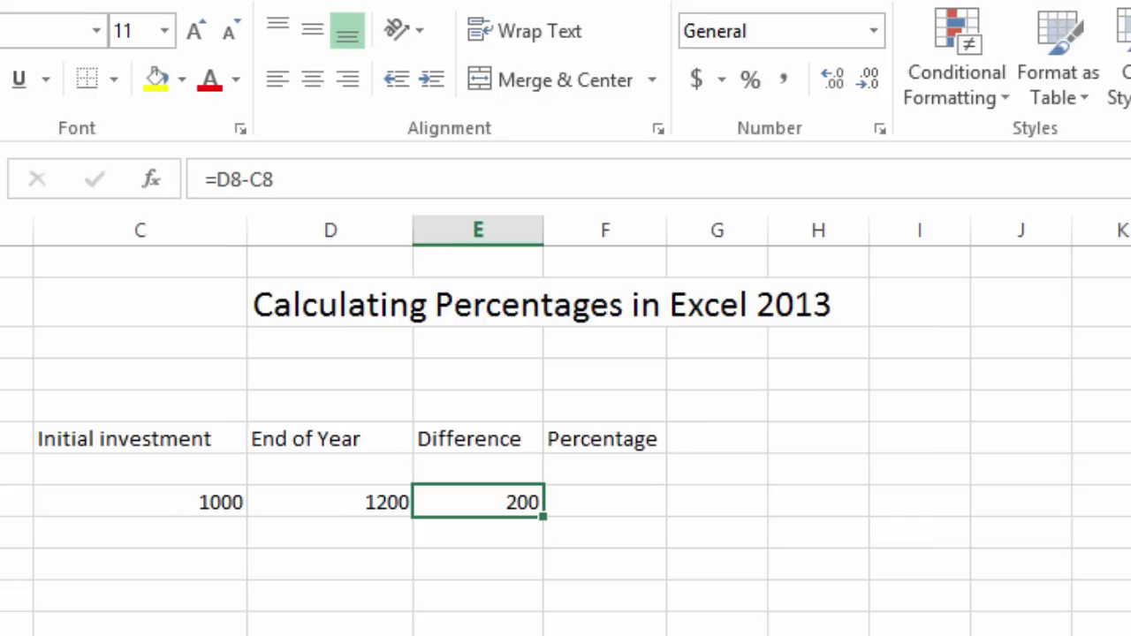
# Shrink the Difference column E to a narrow sliver so Percentage sits almost directly beside End of Year.
pyautogui.click(606, 512)
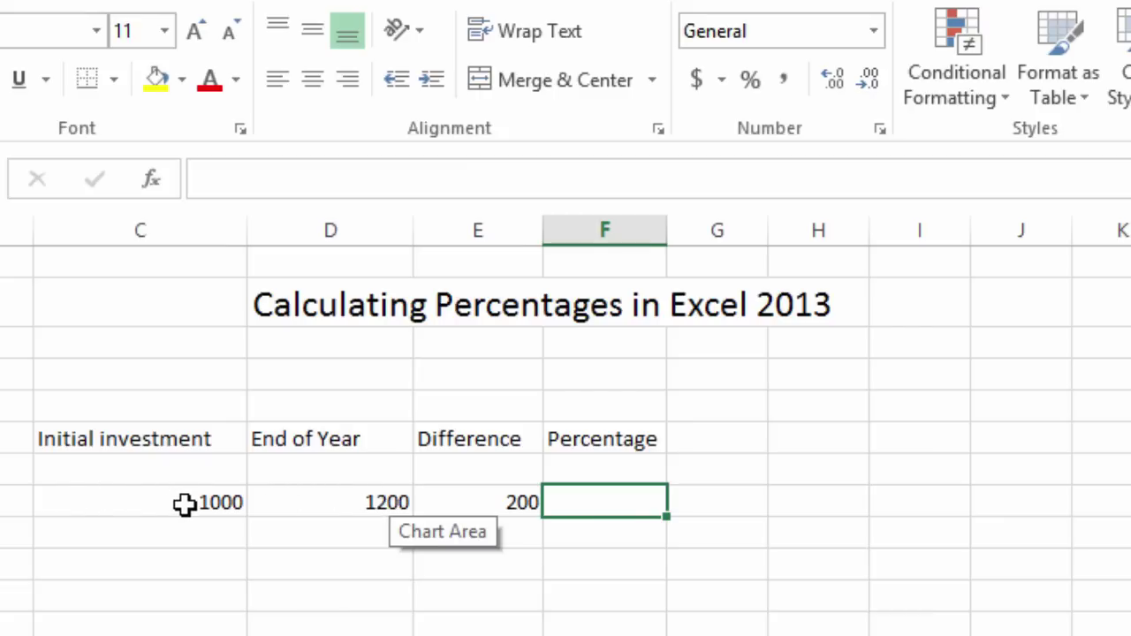
pyautogui.write('=')
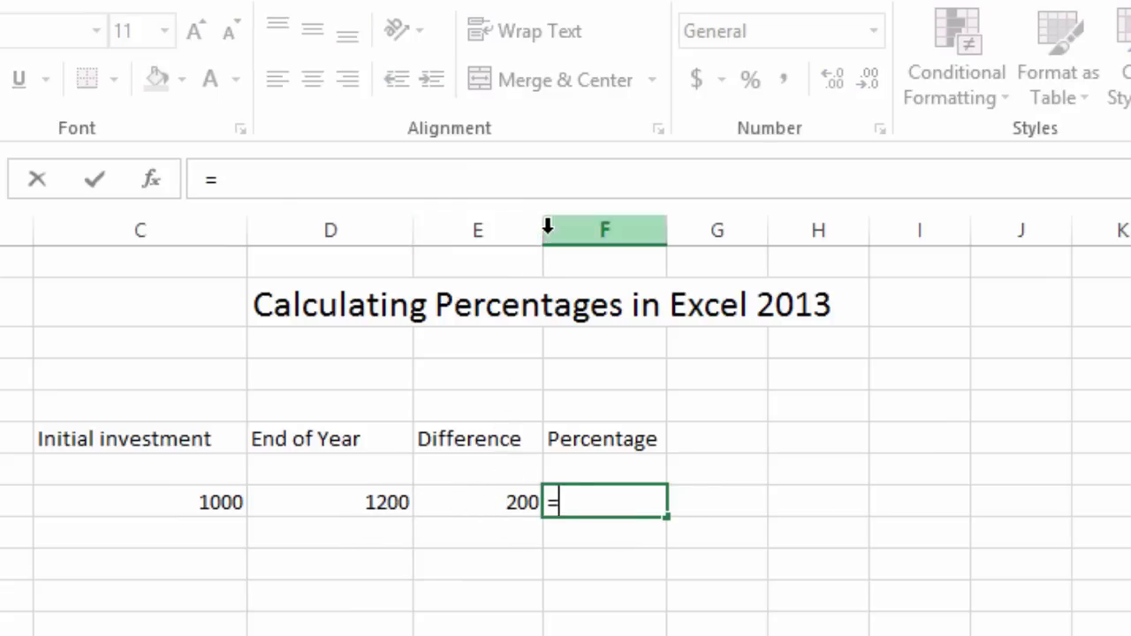
pyautogui.press('Escape')
pyautogui.moveTo(542, 231); pyautogui.dragTo(421, 248)
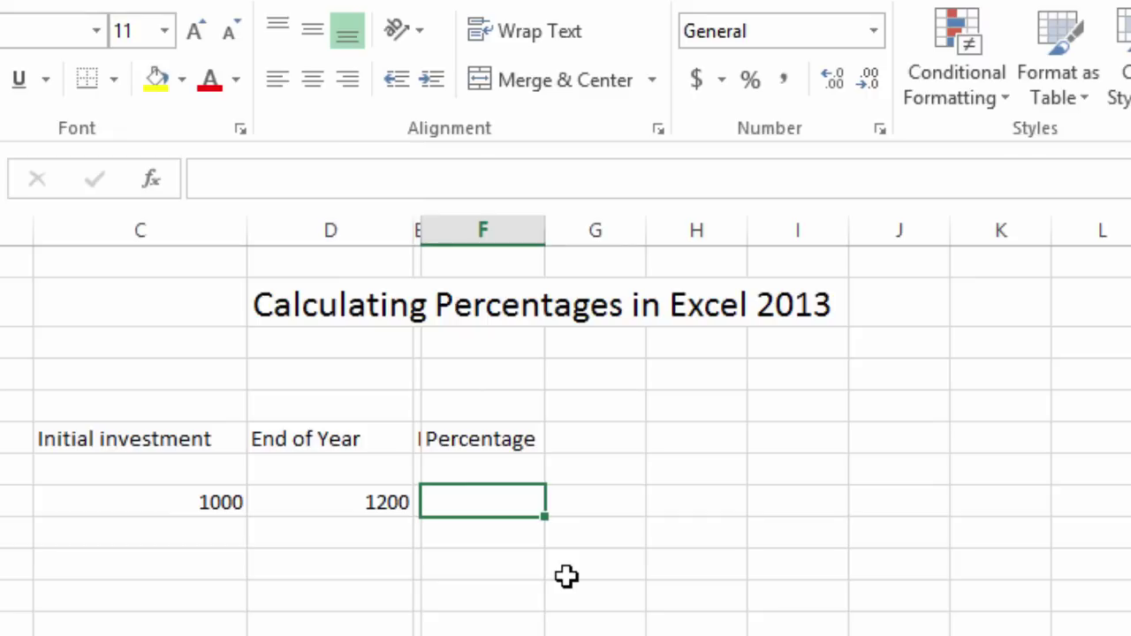
# Calculate the investment's relative change in the Percentage cell F8 with =(D8-C8)/C8.
pyautogui.write('=')
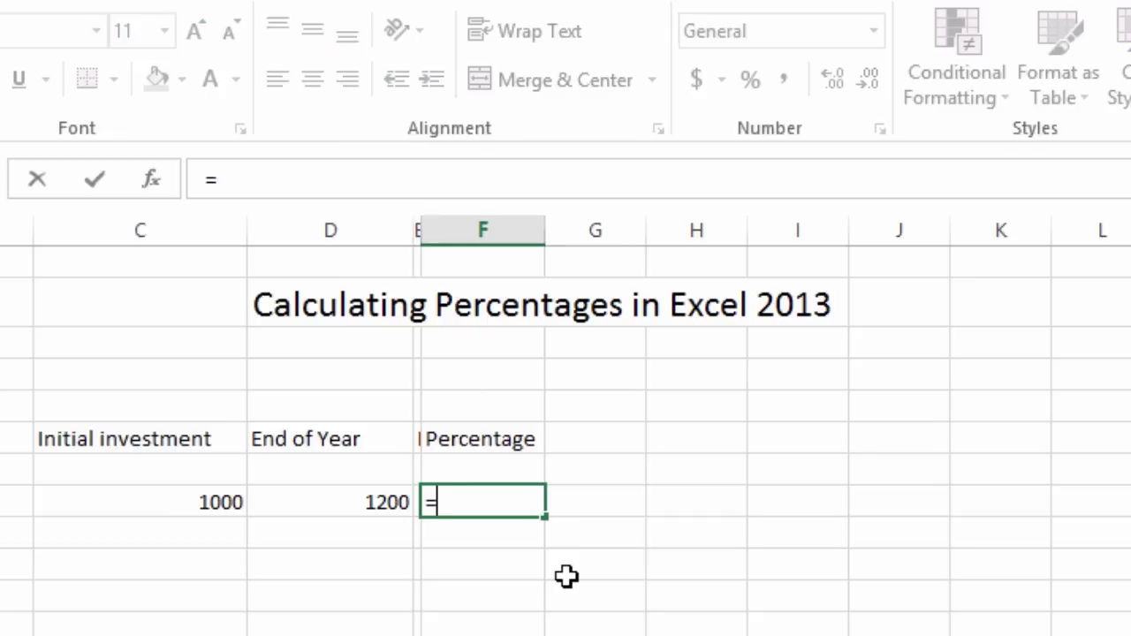
pyautogui.write('(')
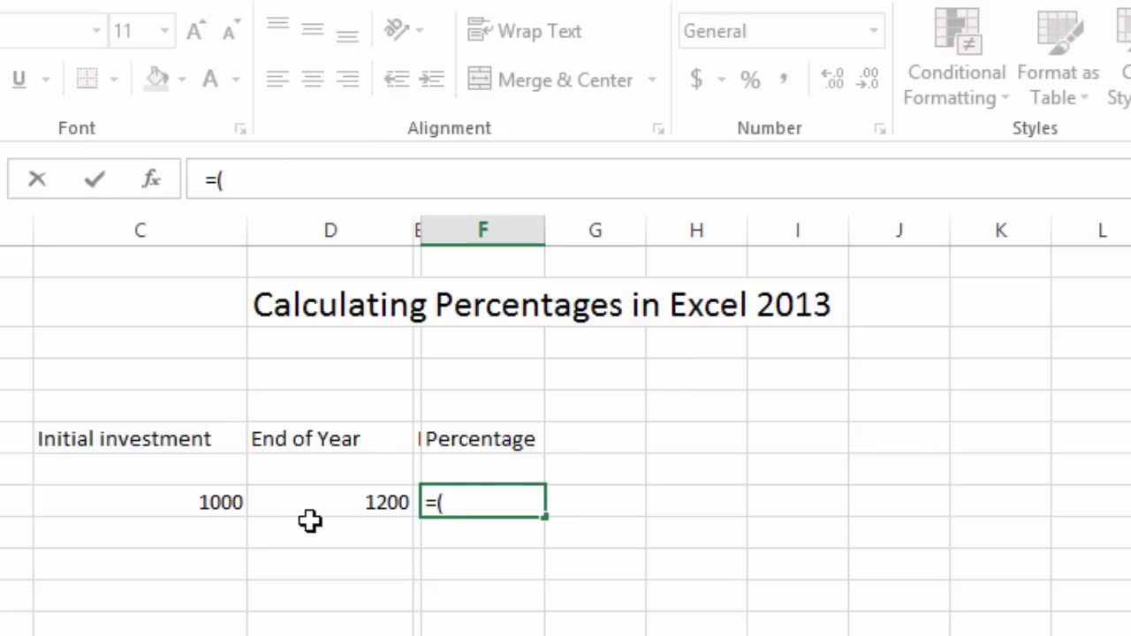
pyautogui.click(339, 507)
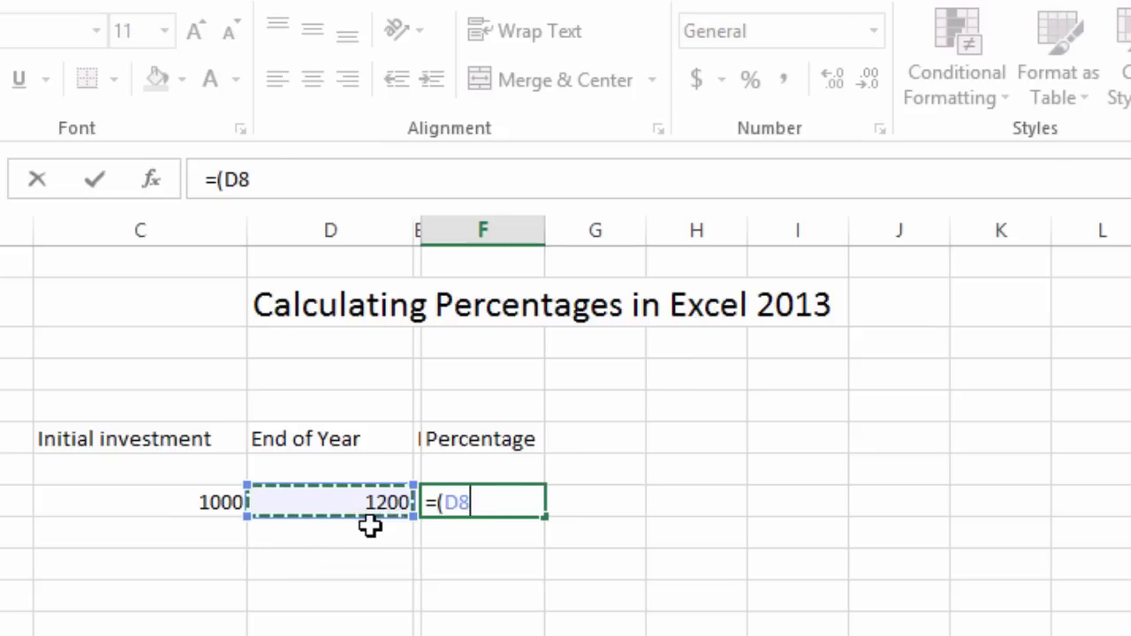
pyautogui.write('-')
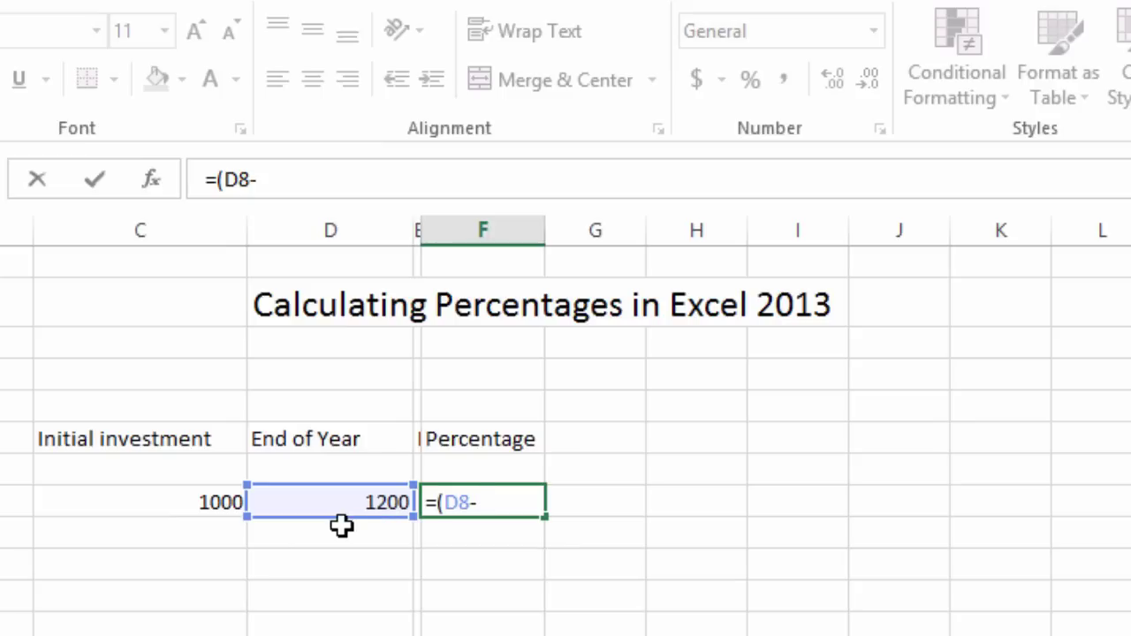
pyautogui.click(229, 501)
pyautogui.write(')')
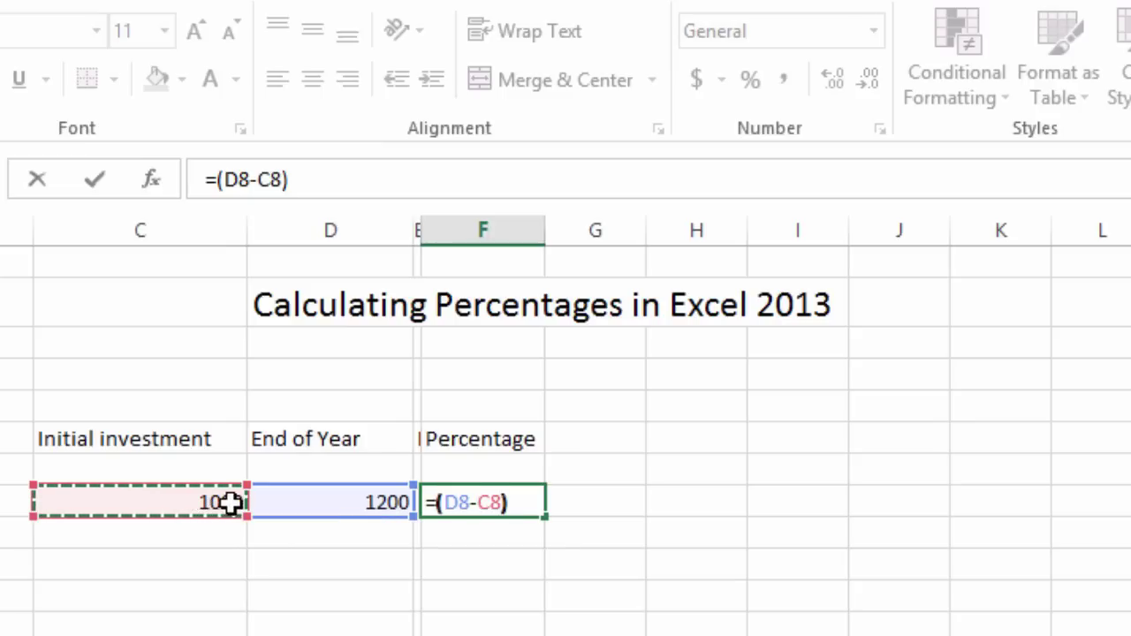
pyautogui.write('/')
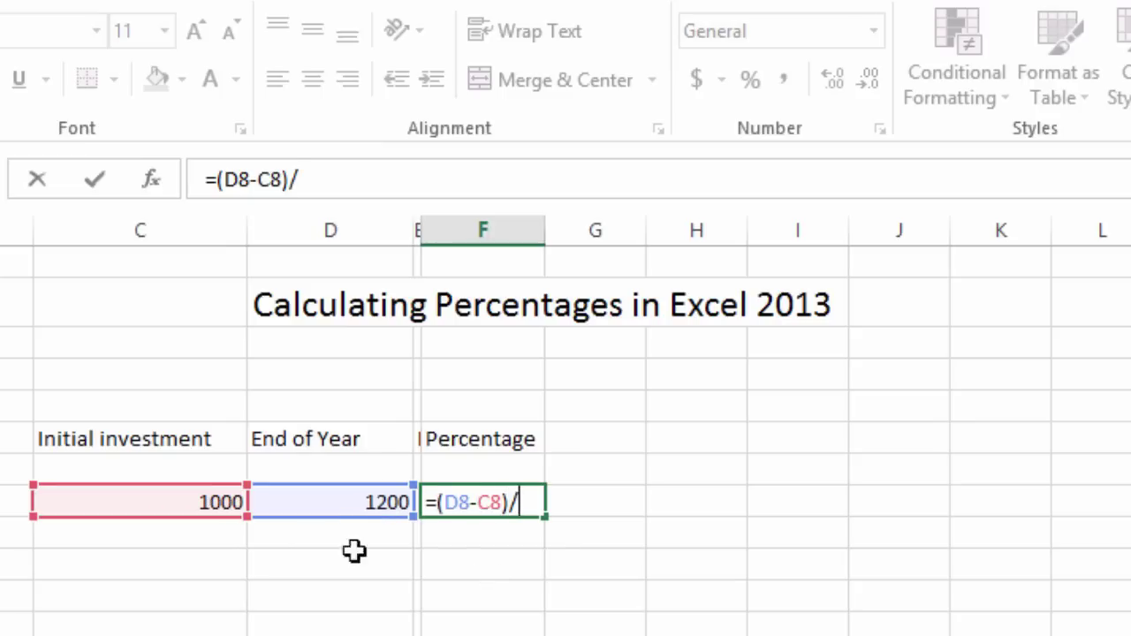
pyautogui.click(202, 503)
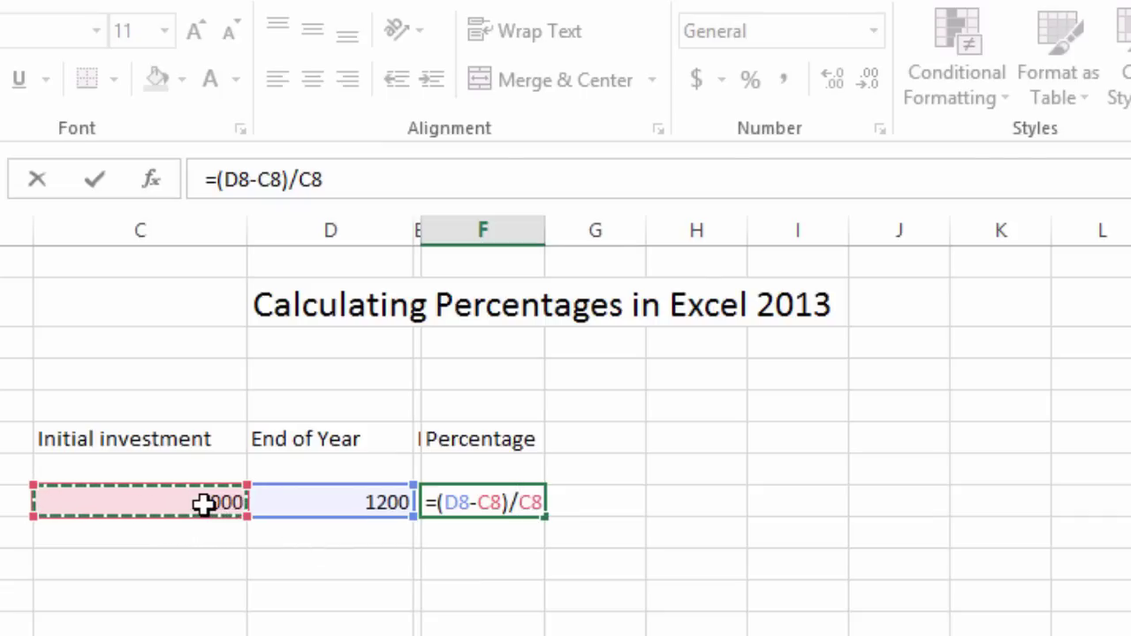
pyautogui.press('Return')
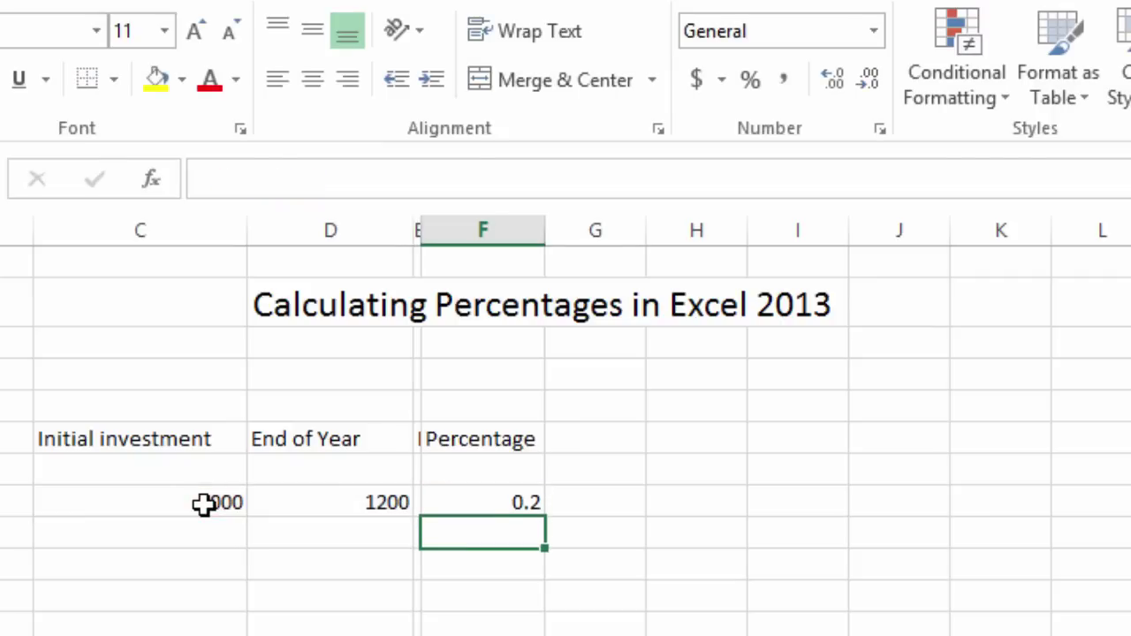
# Format the whole Percentage column F with the Percent style and check F8.
pyautogui.click(525, 505)
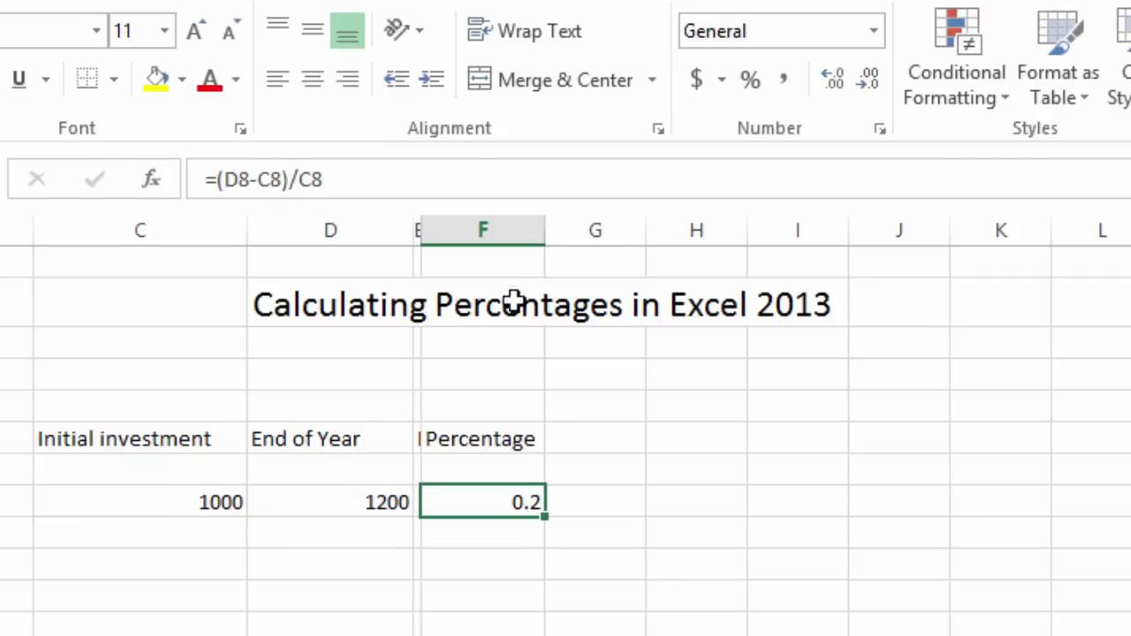
pyautogui.click(497, 229)
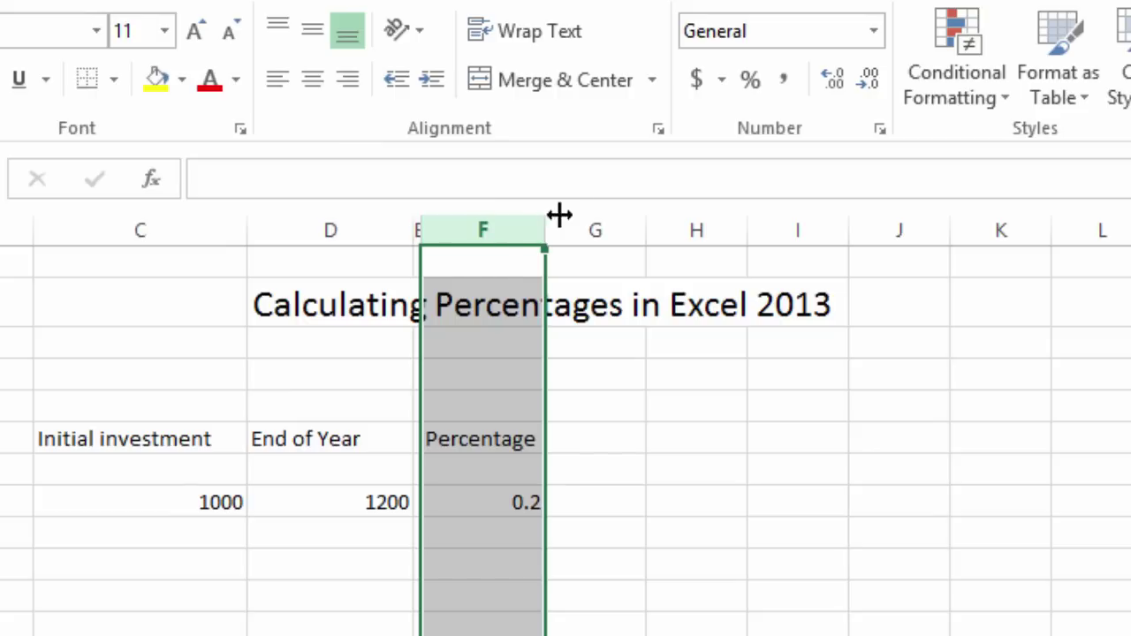
pyautogui.click(751, 86)
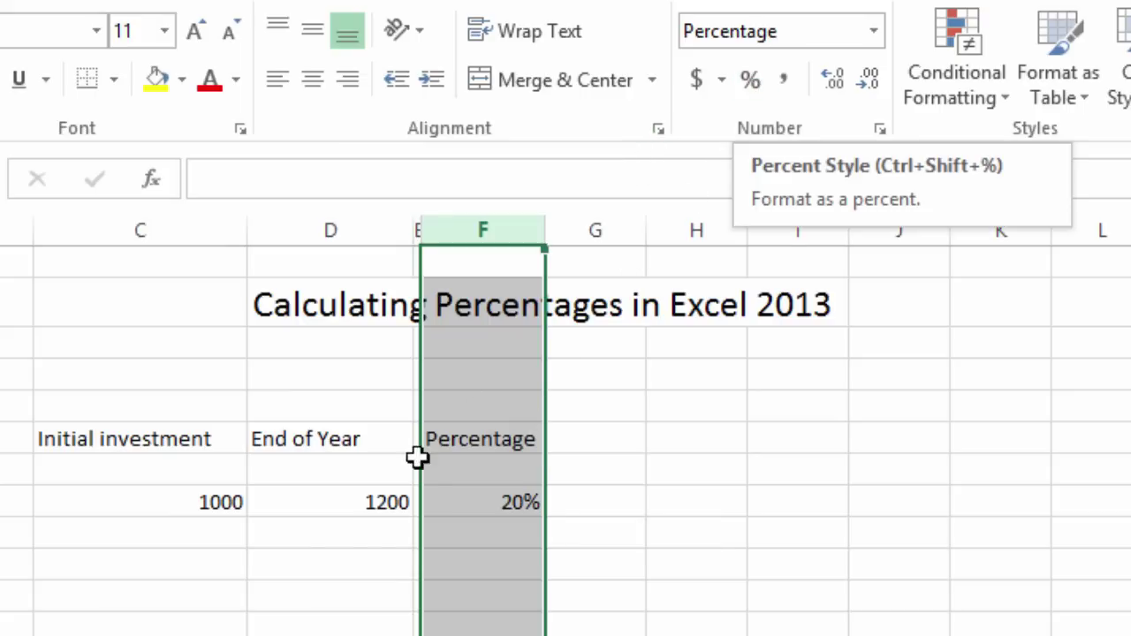
pyautogui.click(495, 537)
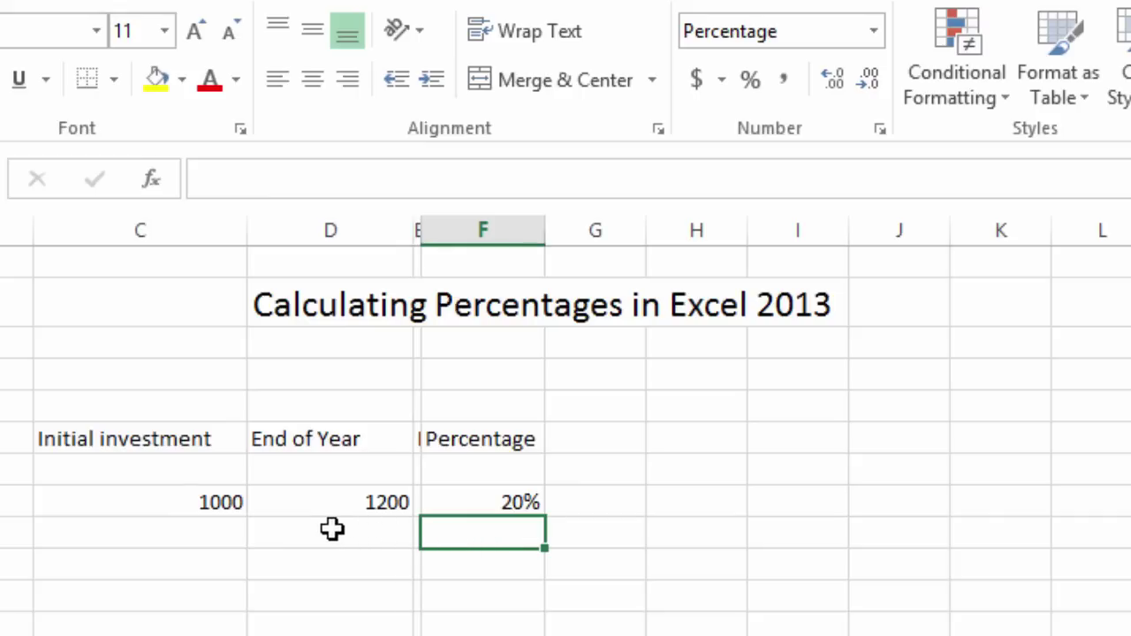
pyautogui.click(505, 505)
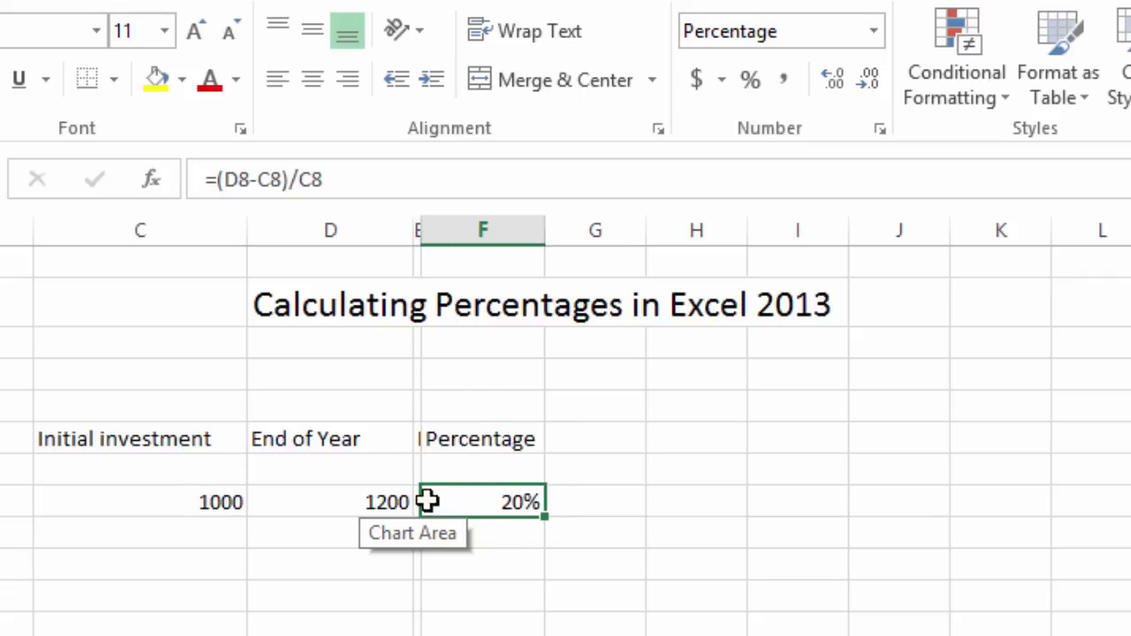
# Add a second investment in row 9 with 1000 as the initial amount and 900 as the end-of-year value.
pyautogui.click(295, 537)
pyautogui.click(234, 533)
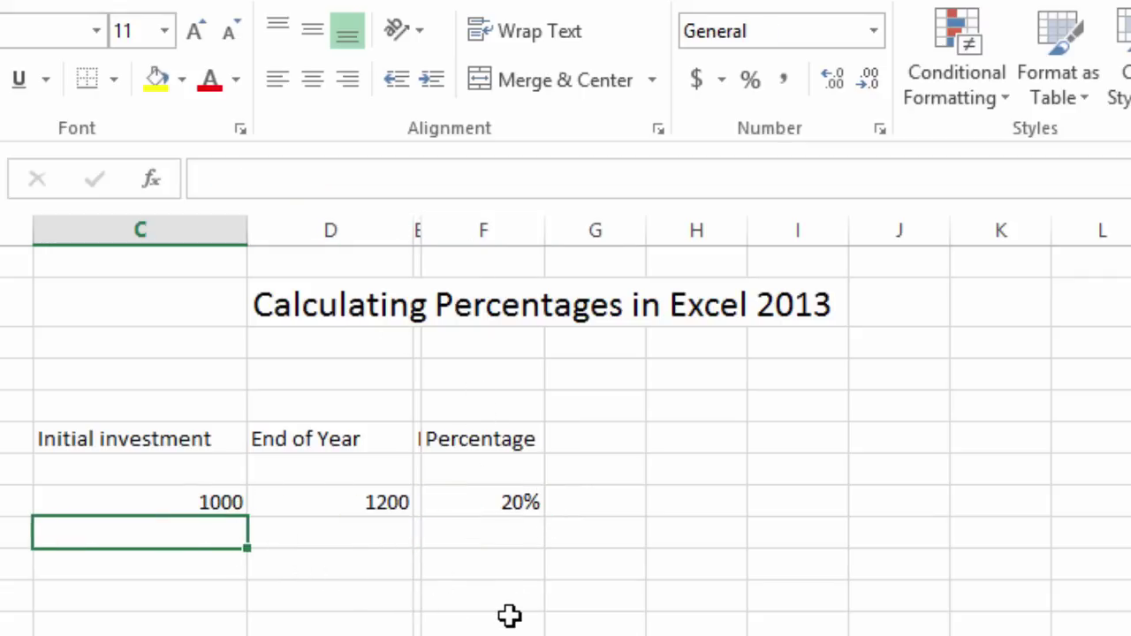
pyautogui.write('1')
pyautogui.press('BackSpace')
pyautogui.write('100')
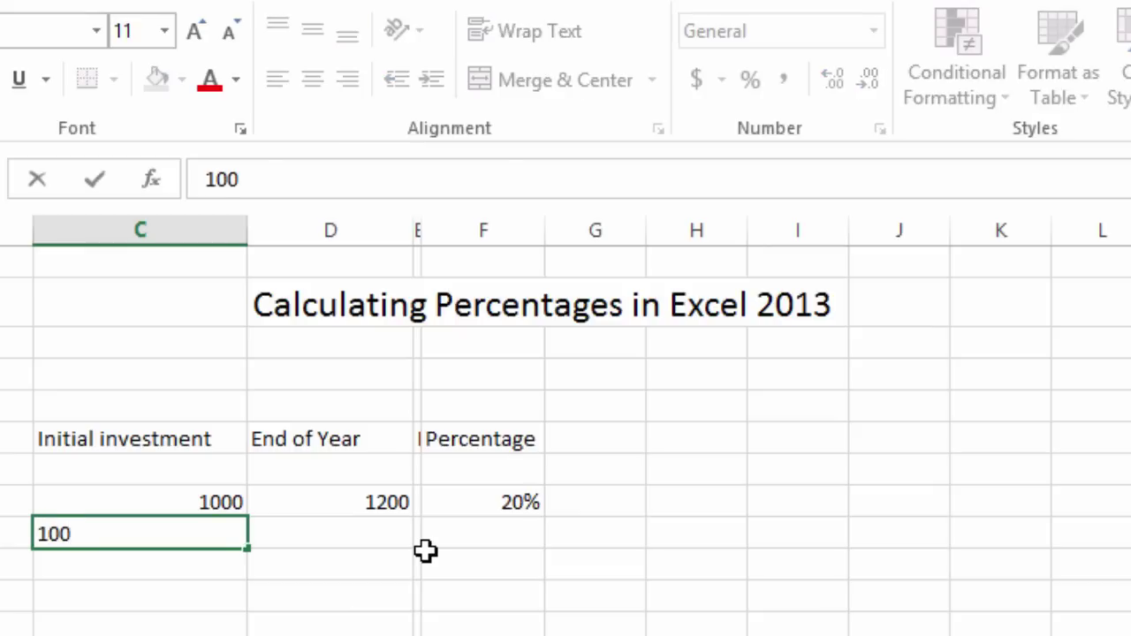
pyautogui.press('Tab')
pyautogui.hotkey('shift', 'Tab')
pyautogui.press('F2')
pyautogui.write('0')
pyautogui.press('Tab')
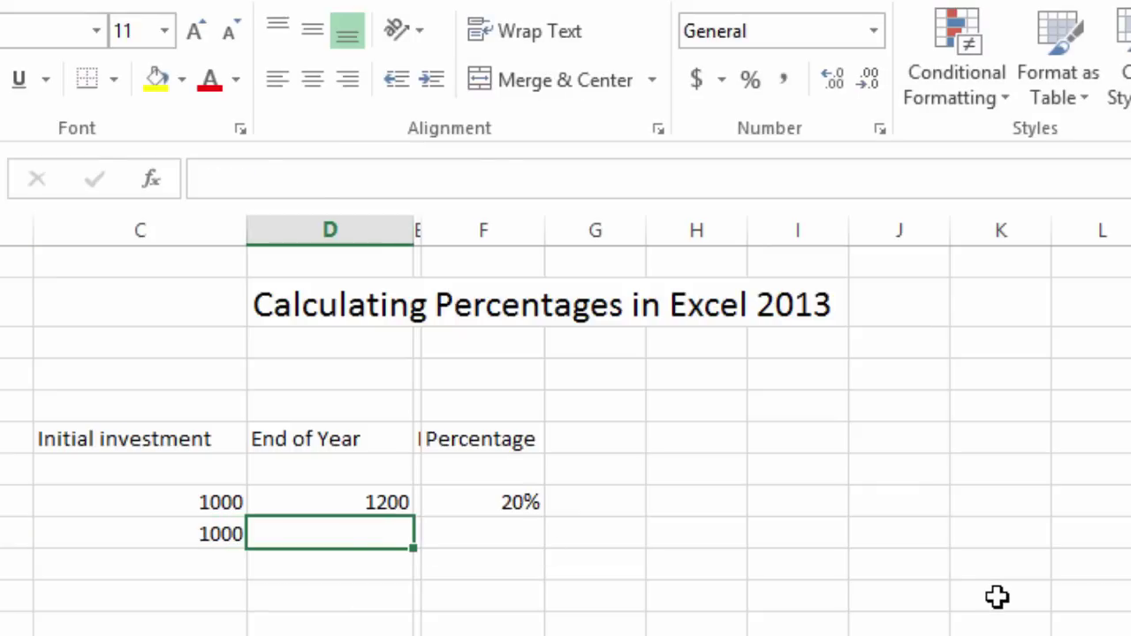
pyautogui.write('900')
pyautogui.press('Tab')
pyautogui.press('Tab')
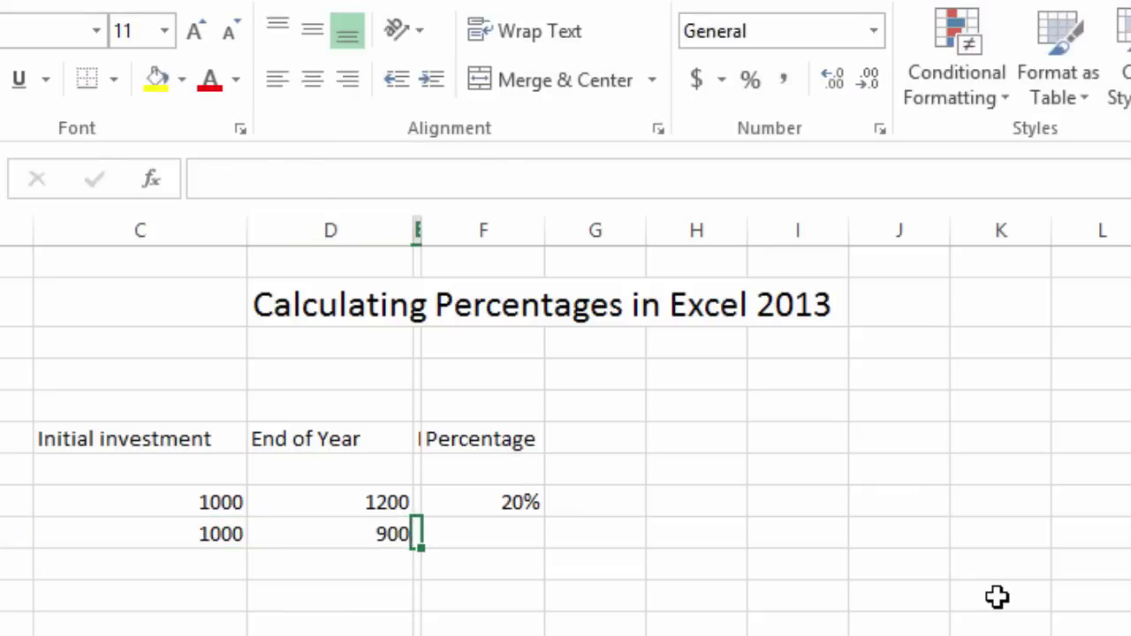
# Fill the F8 percentage formula down column F past row 9, and show one decimal place in F9.
pyautogui.click(497, 501)
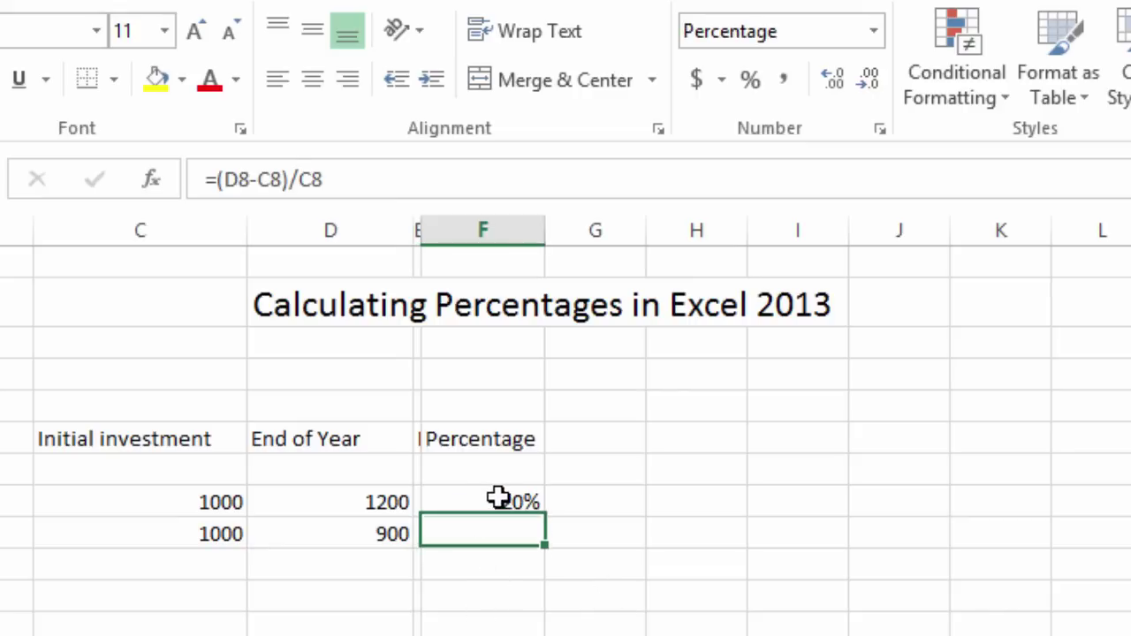
pyautogui.moveTo(545, 518); pyautogui.dragTo(545, 632)
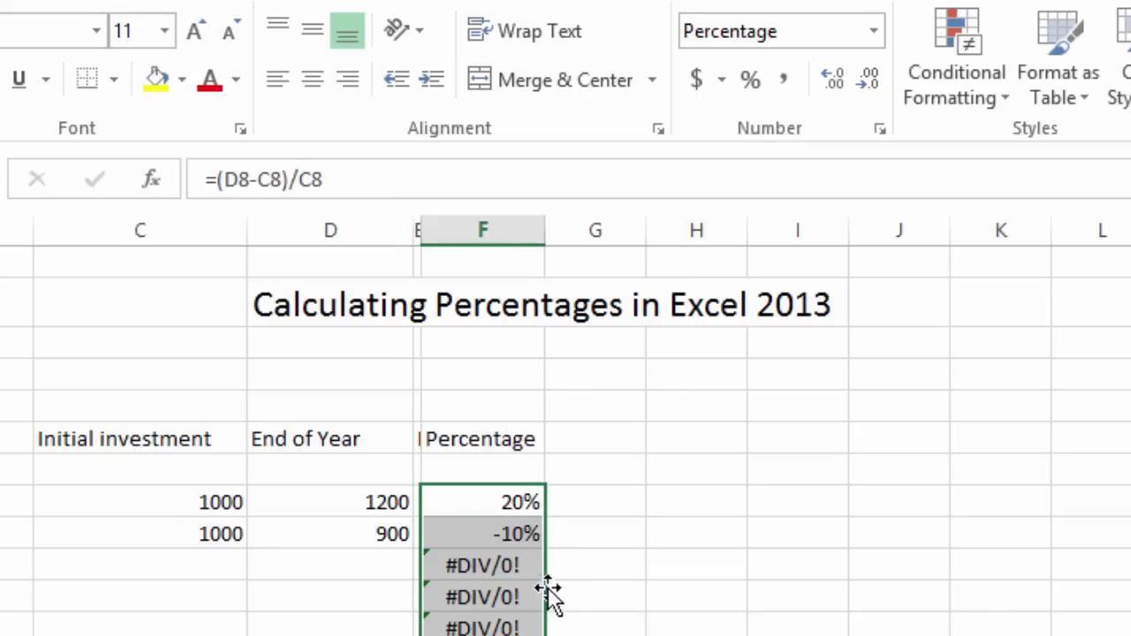
pyautogui.press('Down')
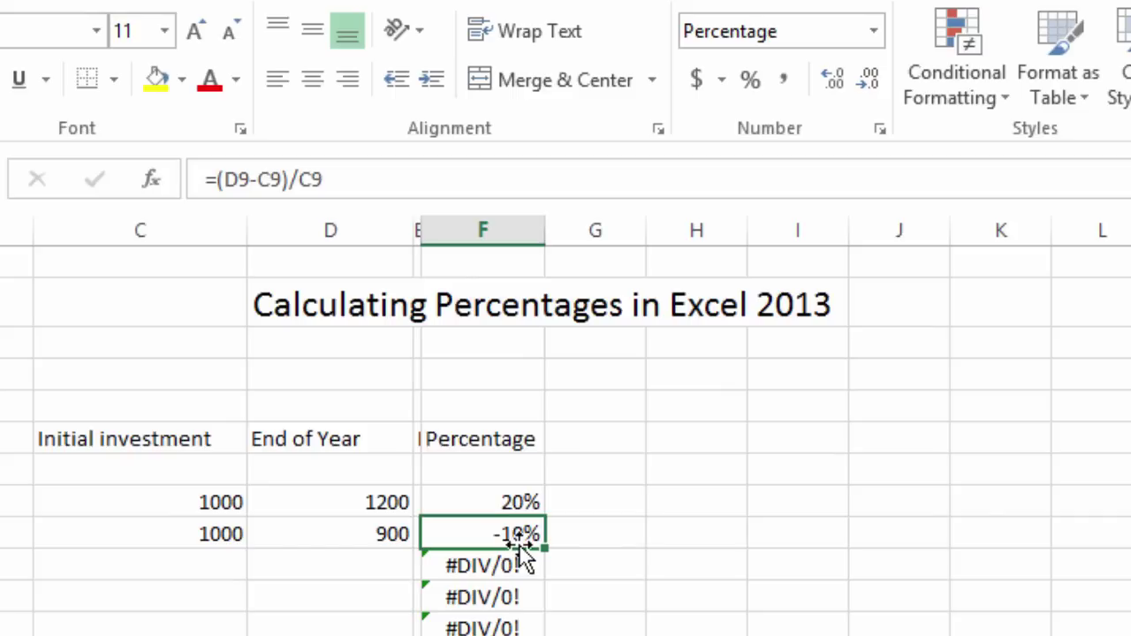
pyautogui.click(840, 94)
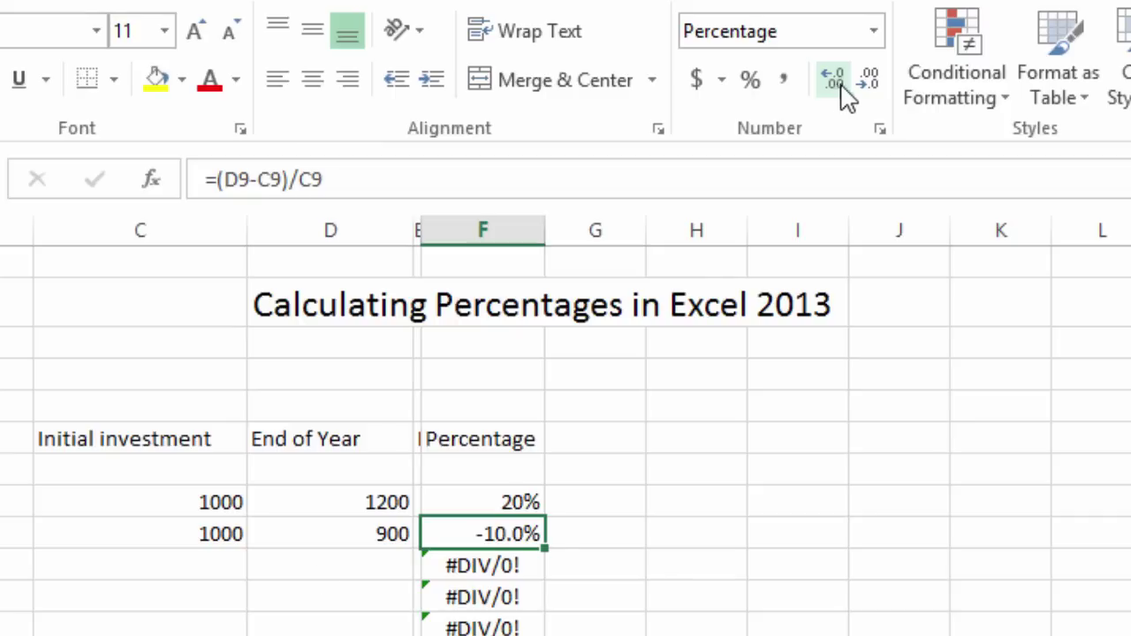
# Apply the dollar Accounting format to the amounts in columns C and D, and add a row 11 investment of 17 ending at 22.
pyautogui.moveTo(140, 499); pyautogui.dragTo(388, 635)
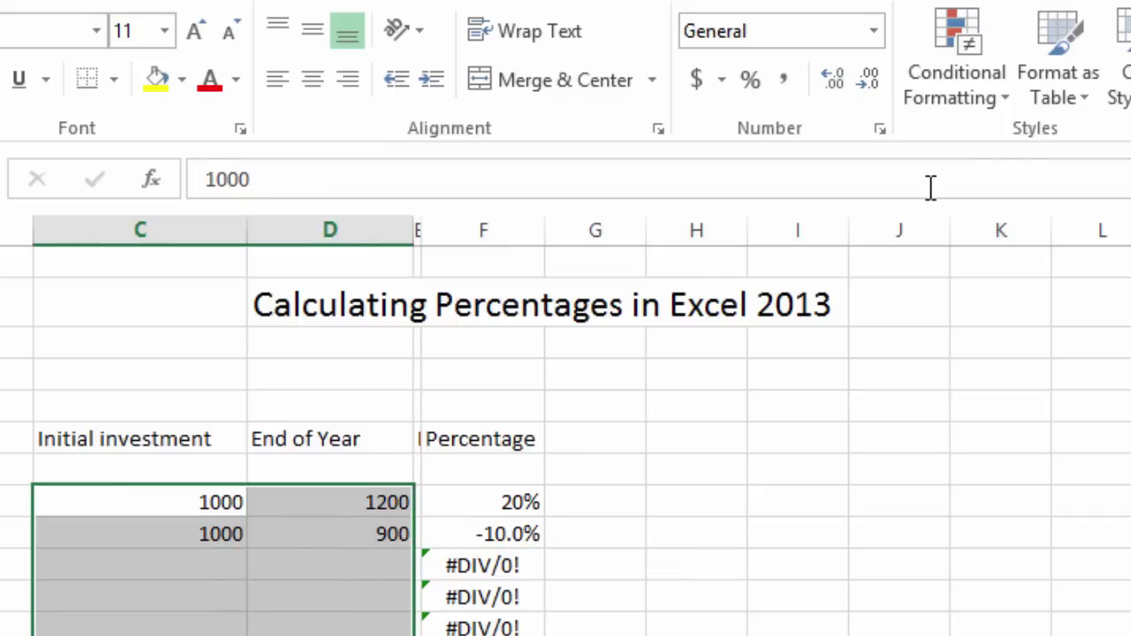
pyautogui.click(696, 79)
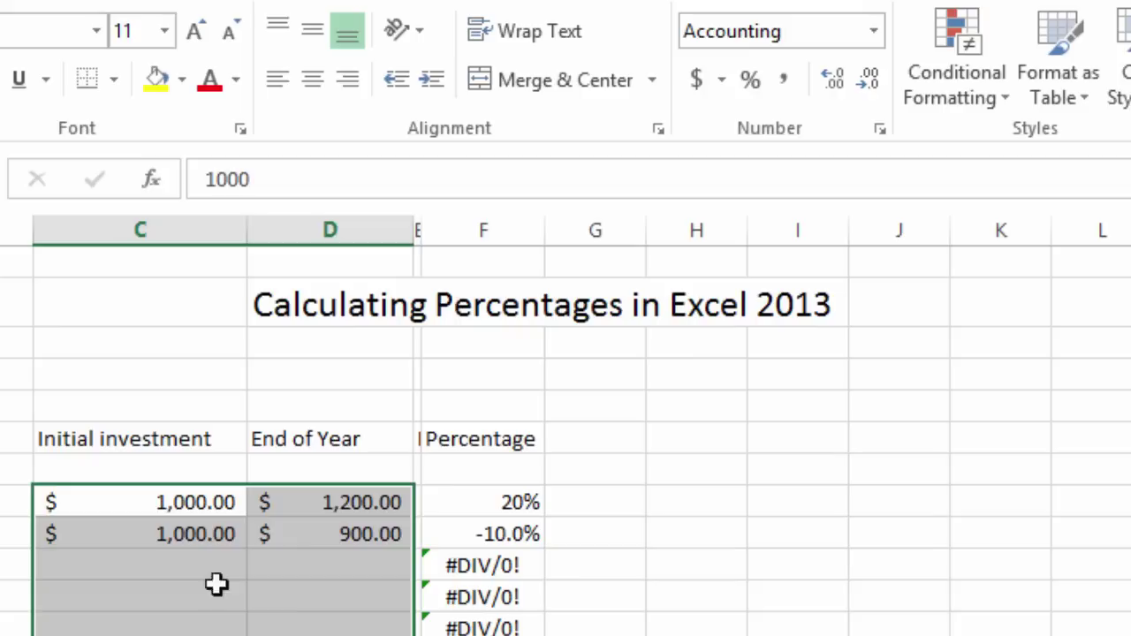
pyautogui.click(170, 594)
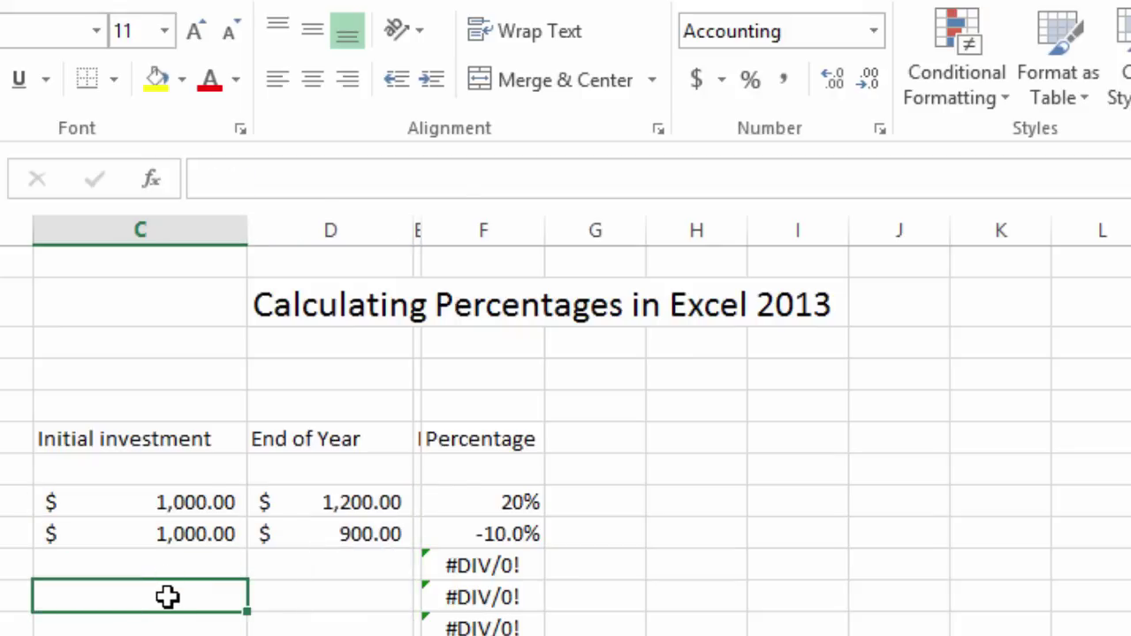
pyautogui.write('17')
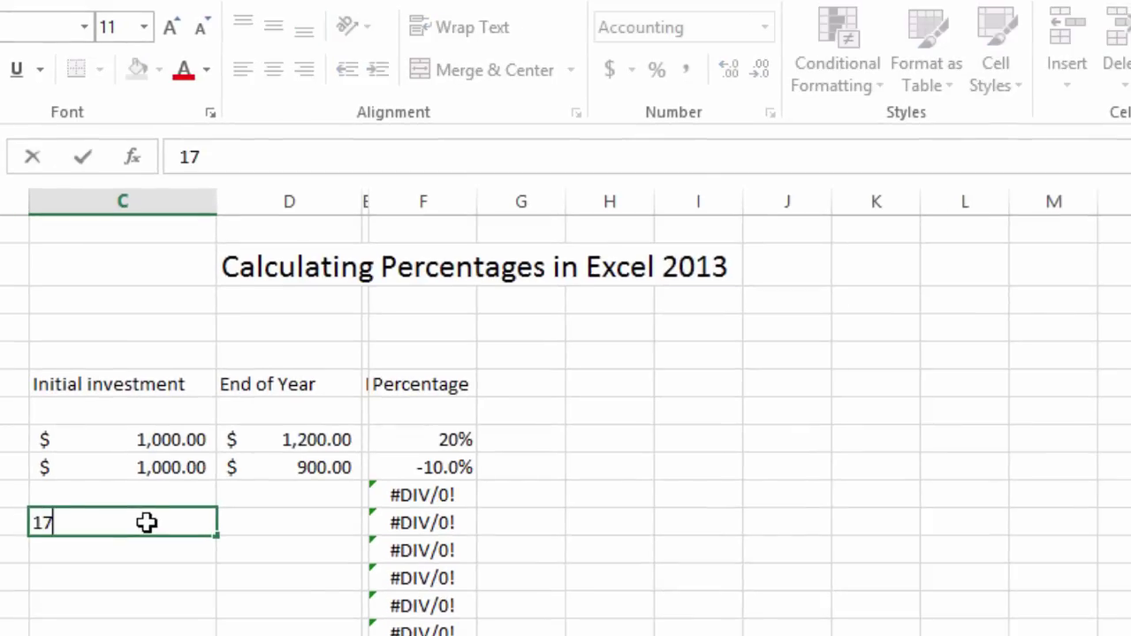
pyautogui.press('Tab')
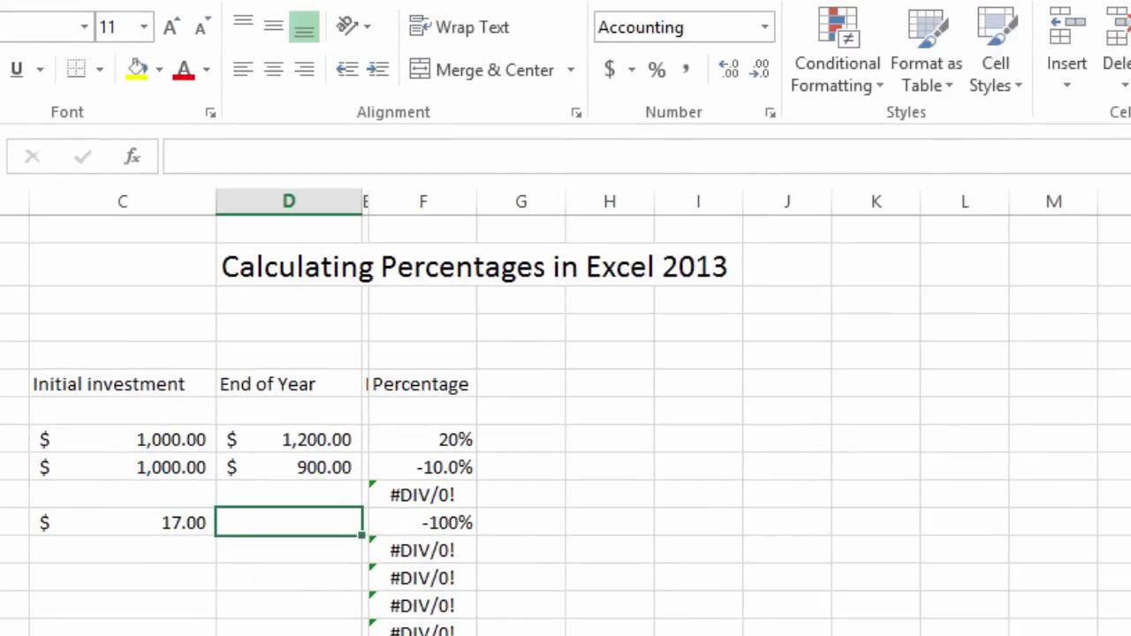
pyautogui.write('22')
pyautogui.press('Return')
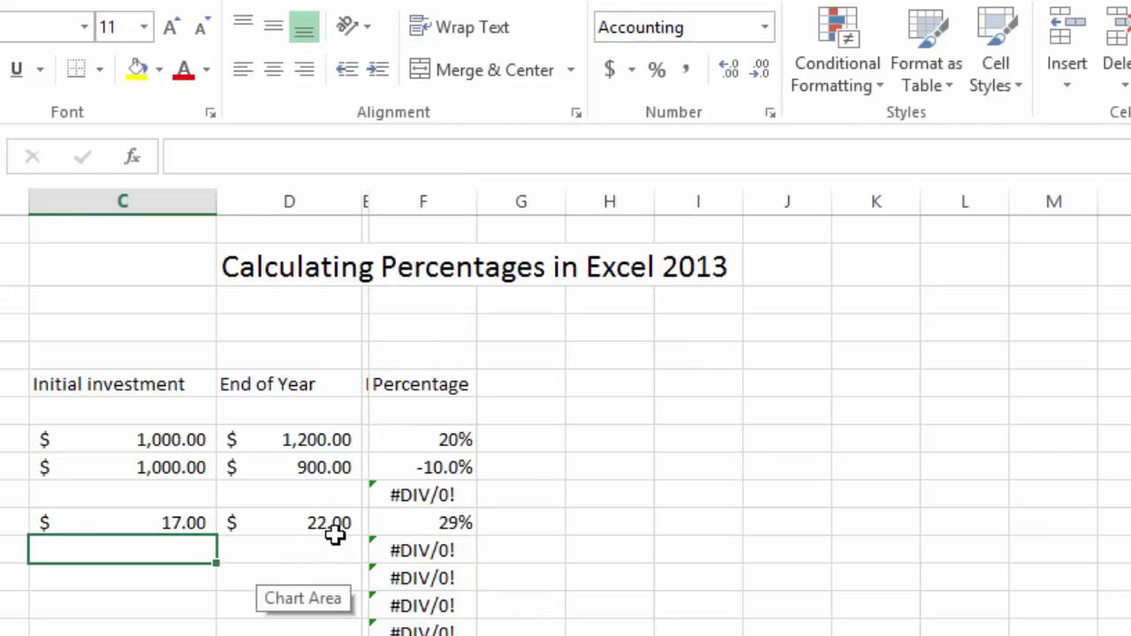
# Add another investment in row 14 with 1200 as the initial amount and 1312 as the end-of-year value.
pyautogui.click(114, 600)
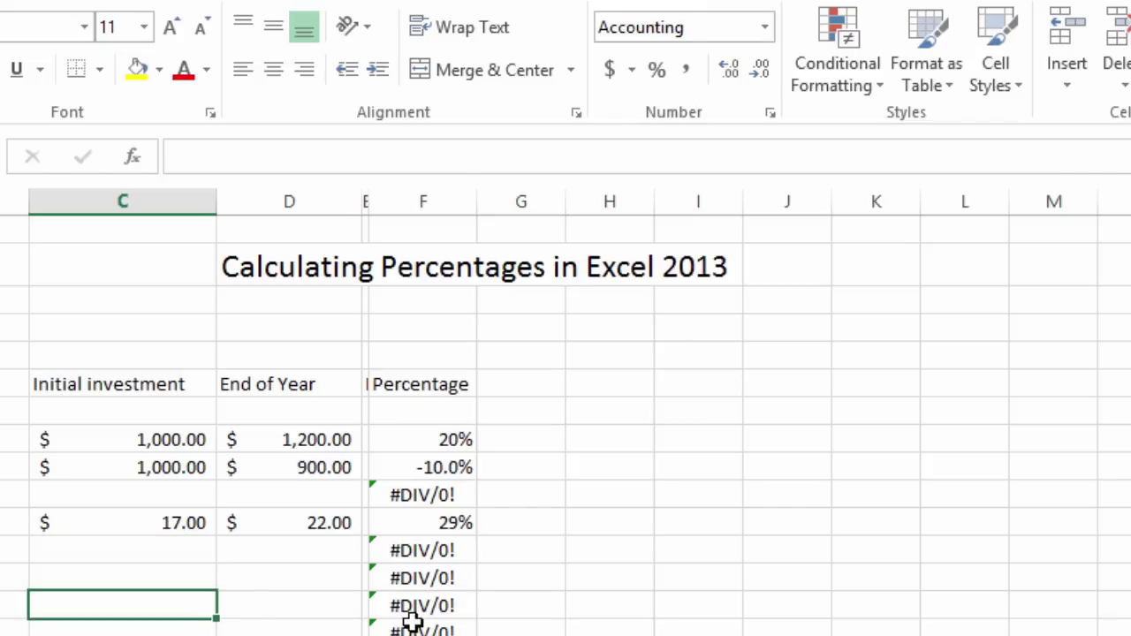
pyautogui.write('1200')
pyautogui.press('Tab')
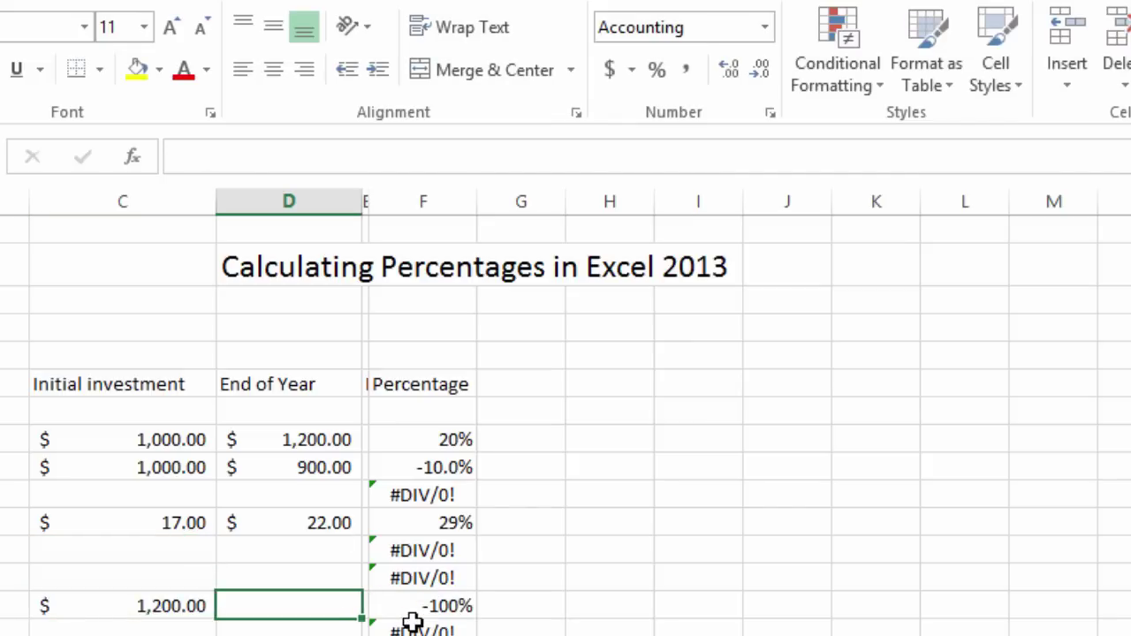
pyautogui.write('13')
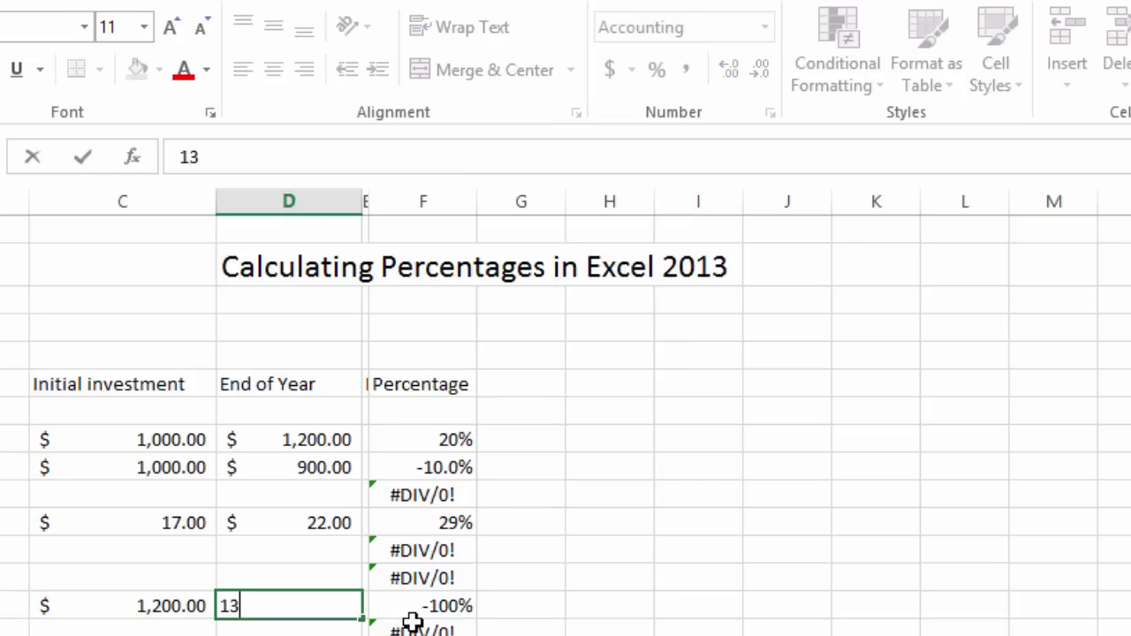
pyautogui.write('12')
pyautogui.press('Return')
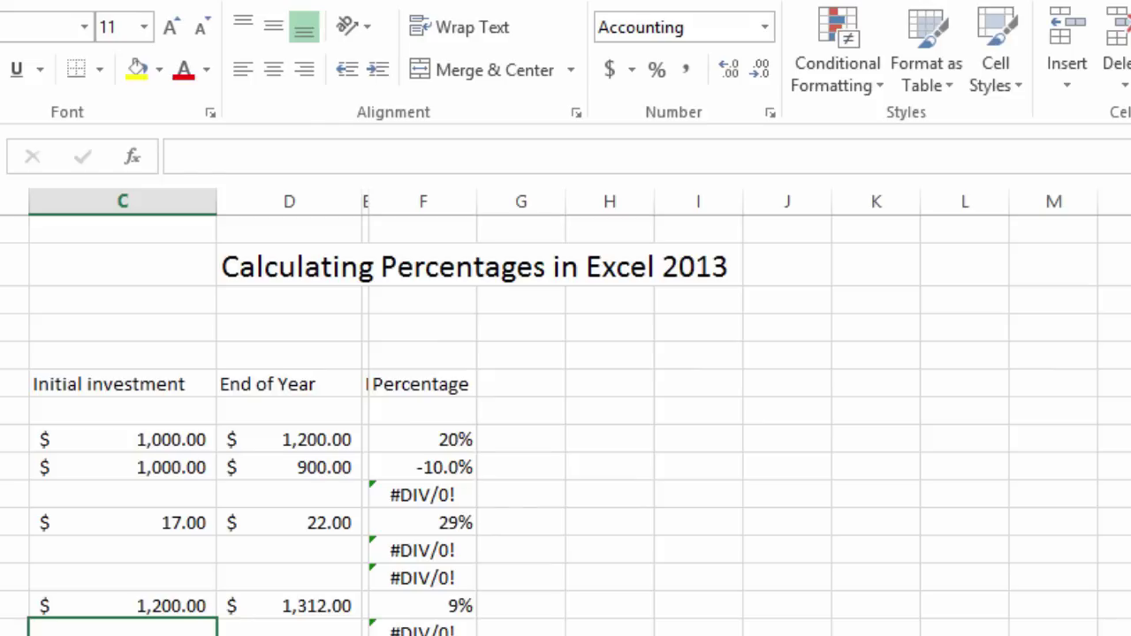
# Change the end-of-year value in D14 to 980.
pyautogui.click(291, 608)
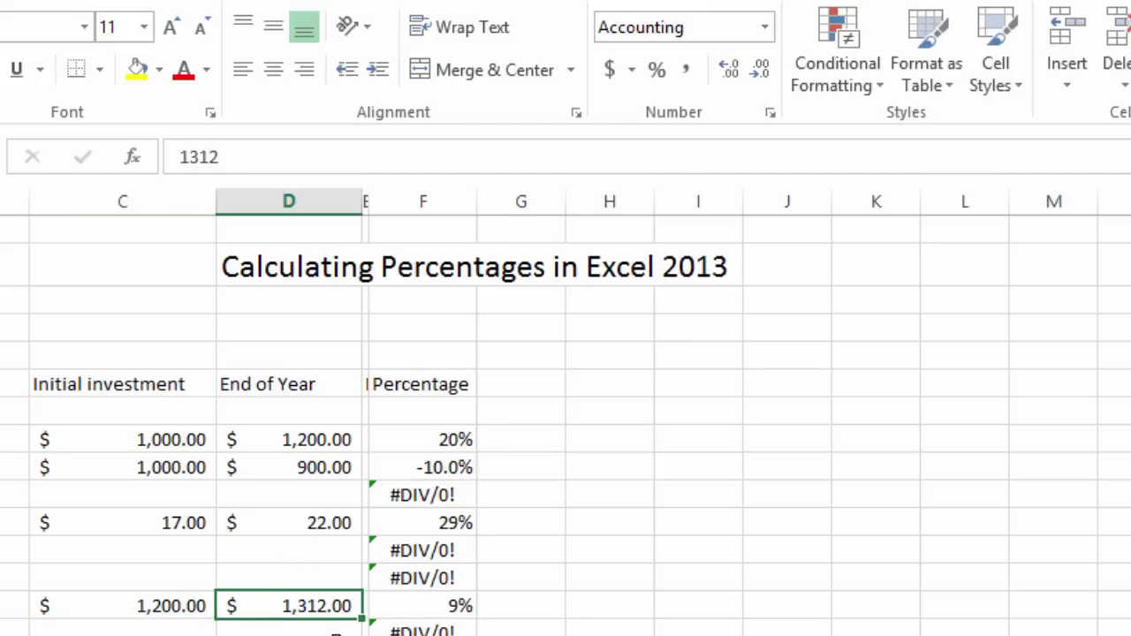
pyautogui.write('980')
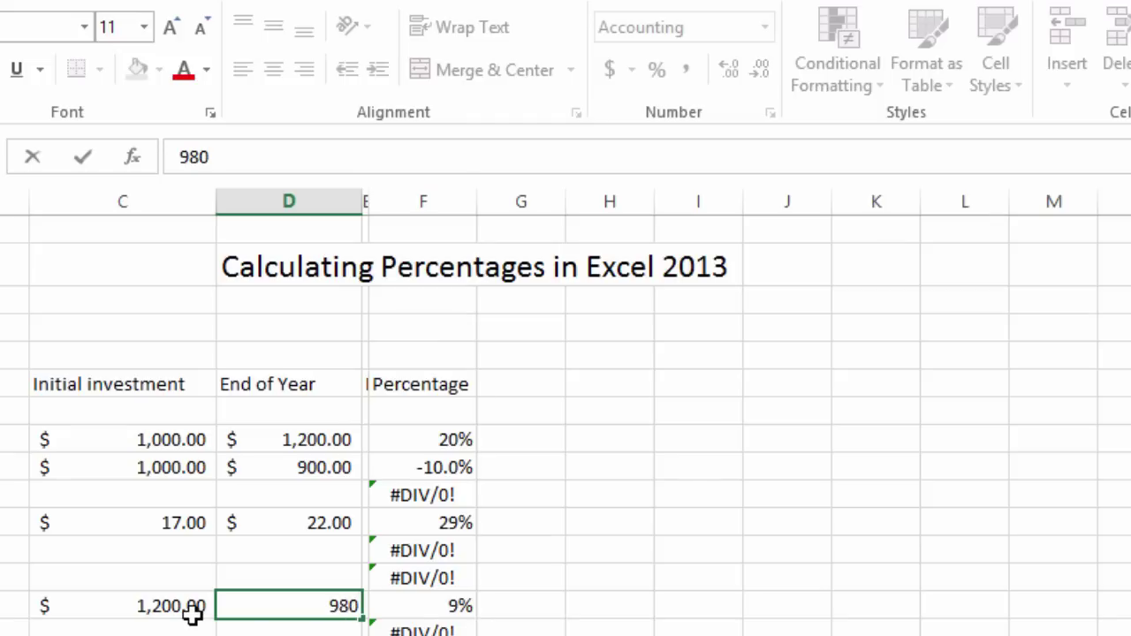
pyautogui.press('Return')
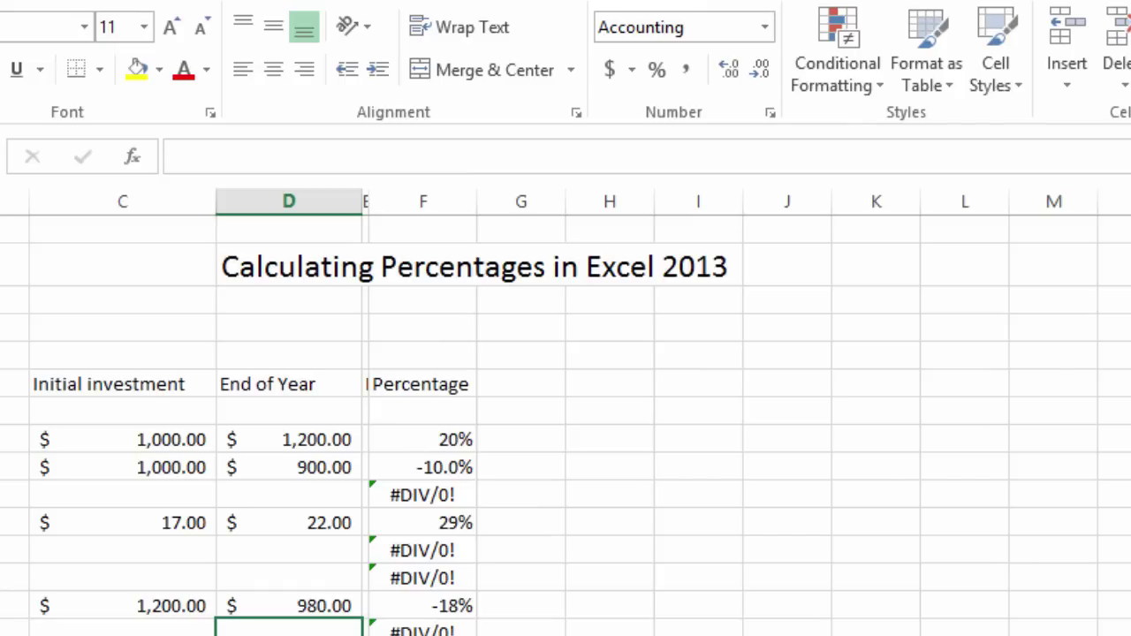
pyautogui.click(423, 629)
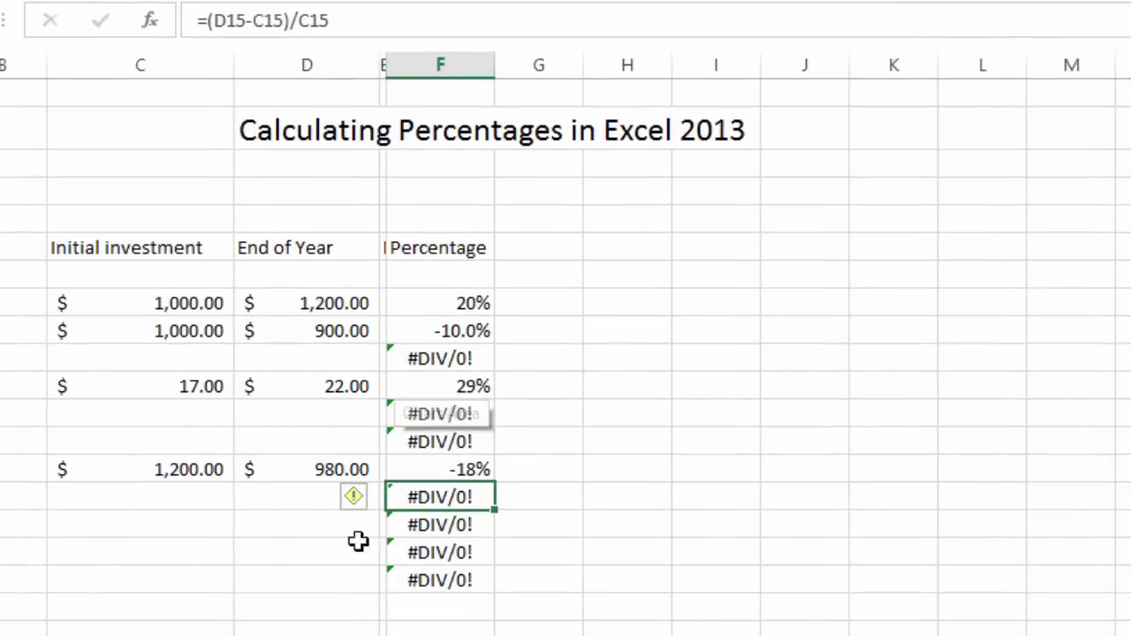
pyautogui.click(92, 530)
pyautogui.click(353, 529)
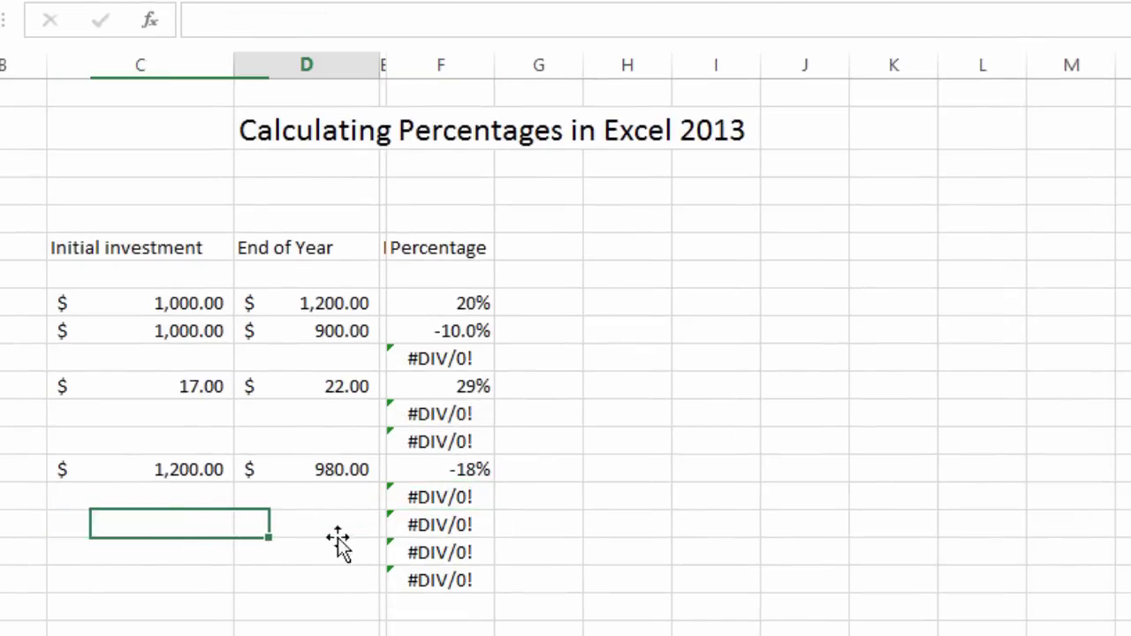
pyautogui.click(151, 555)
pyautogui.click(344, 557)
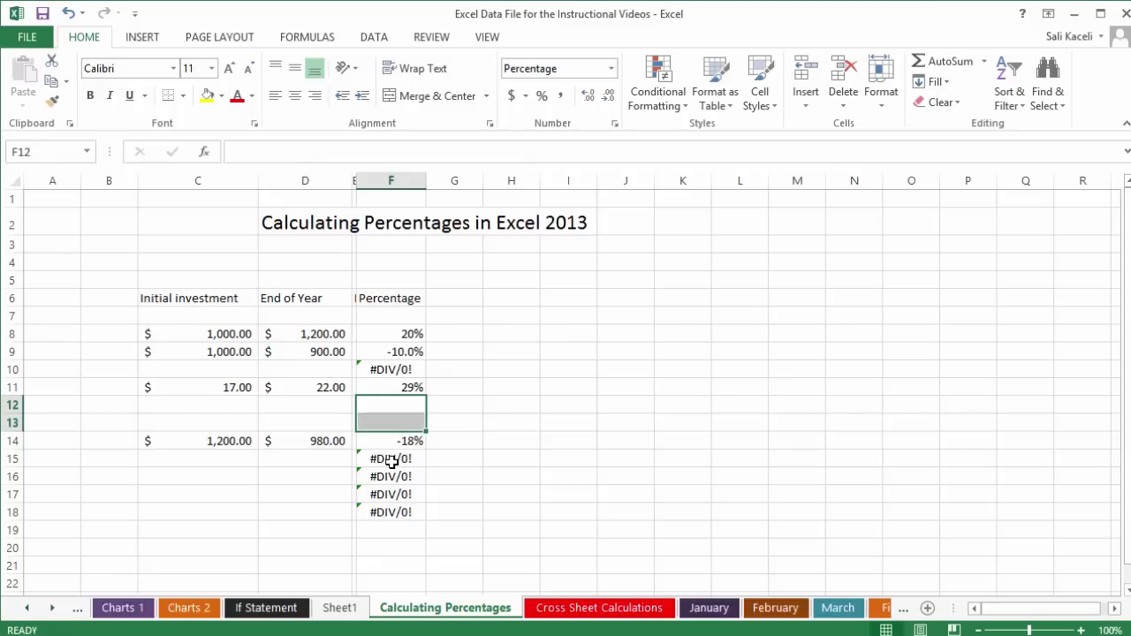
# Clear the percentage formulas from the rows without investments in F12:F13 and F15:F18.
pyautogui.moveTo(433, 497); pyautogui.dragTo(442, 553)
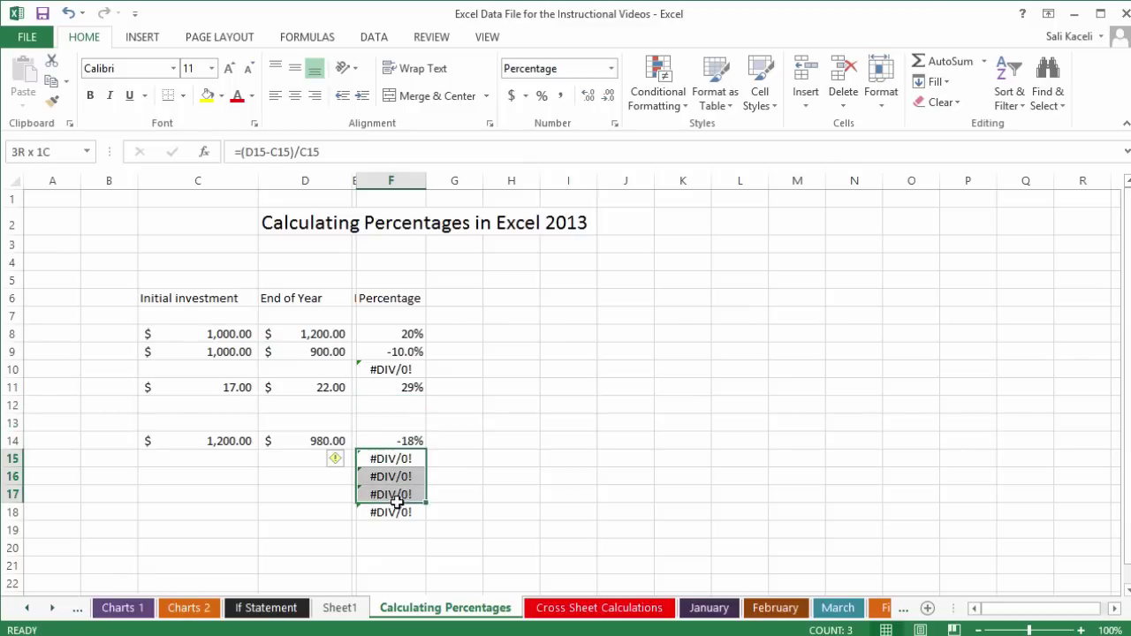
pyautogui.moveTo(396, 501); pyautogui.dragTo(396, 512)
pyautogui.press('F2')
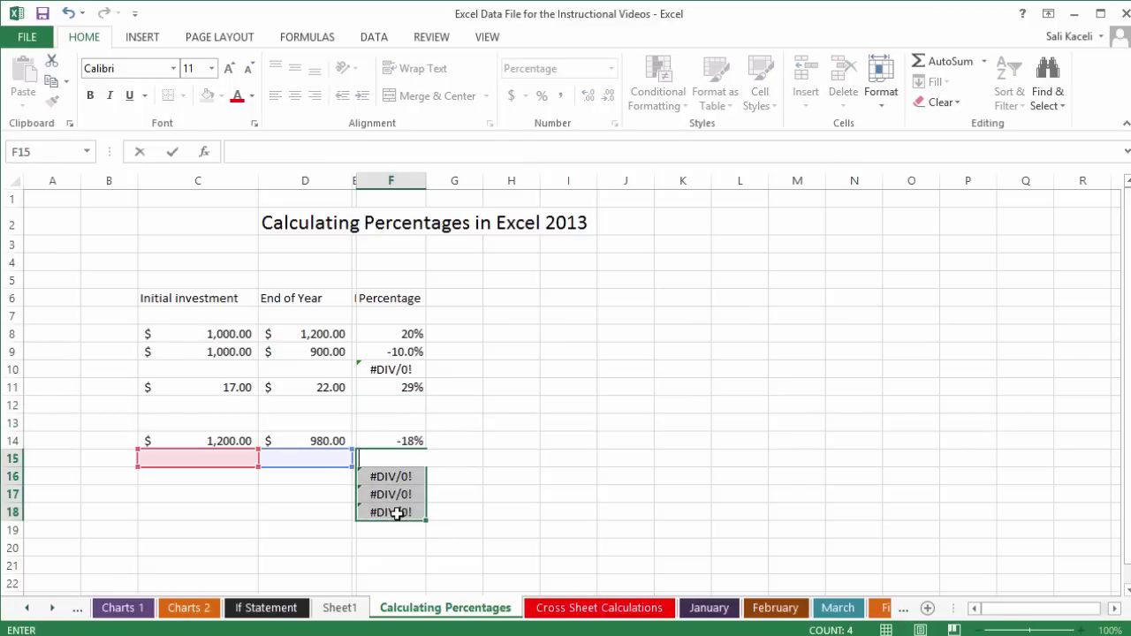
pyautogui.press('Escape')
pyautogui.click(399, 513)
pyautogui.moveTo(367, 474); pyautogui.dragTo(381, 512)
pyautogui.press('Delete')
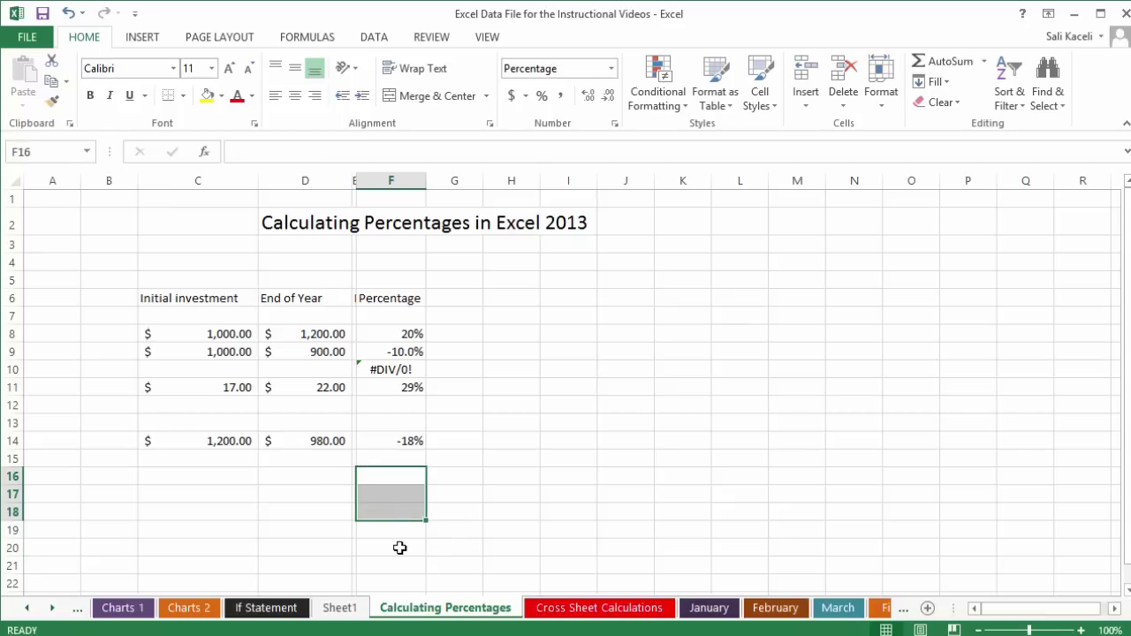
pyautogui.click(400, 548)
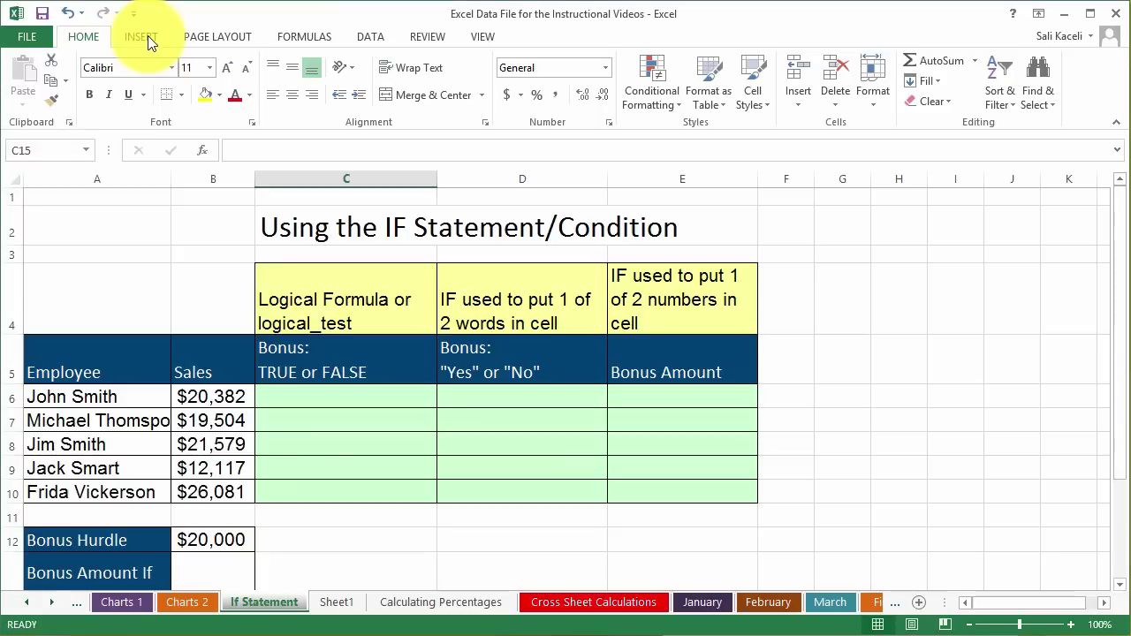
# On the If Statement sheet, look through the function library's AutoSum, Financial, Logical and Text function lists.
pyautogui.click(145, 37)
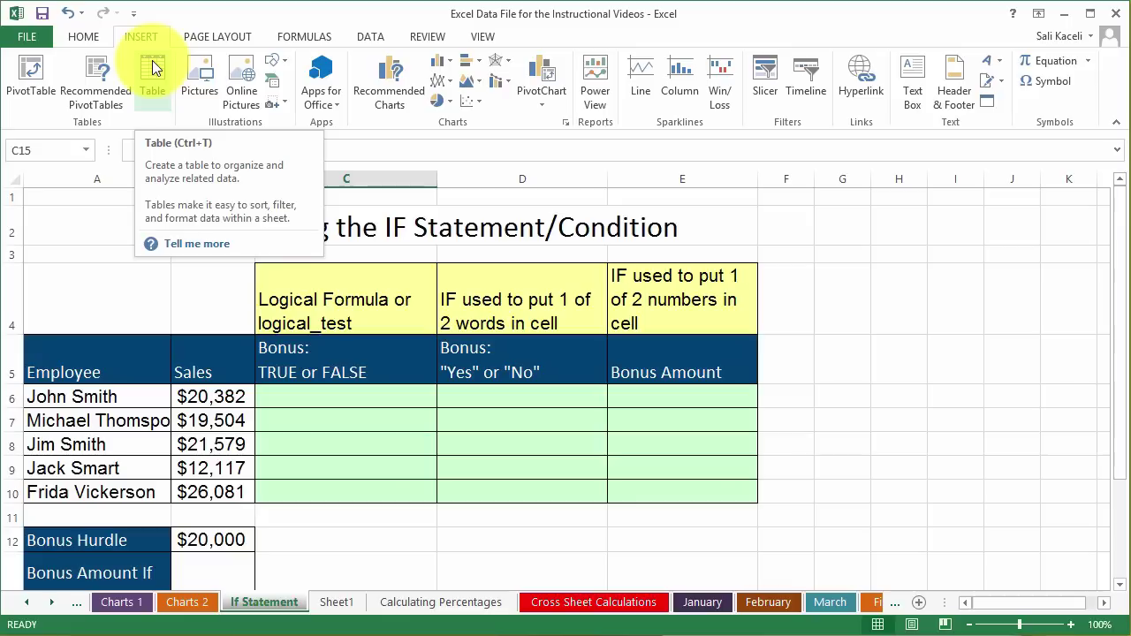
pyautogui.click(316, 36)
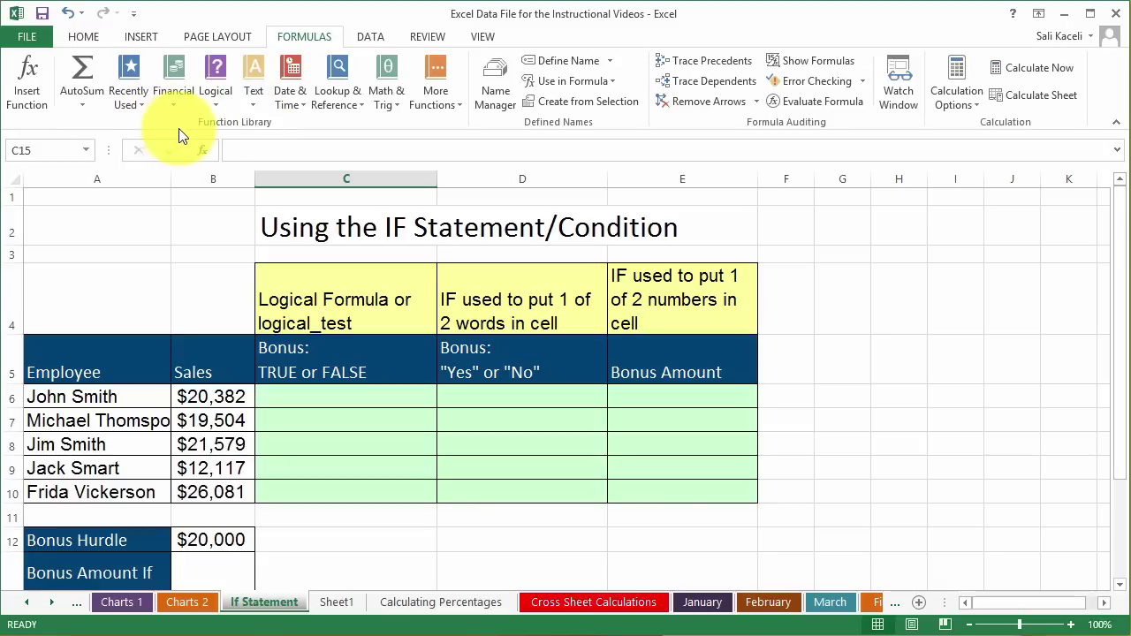
pyautogui.click(86, 108)
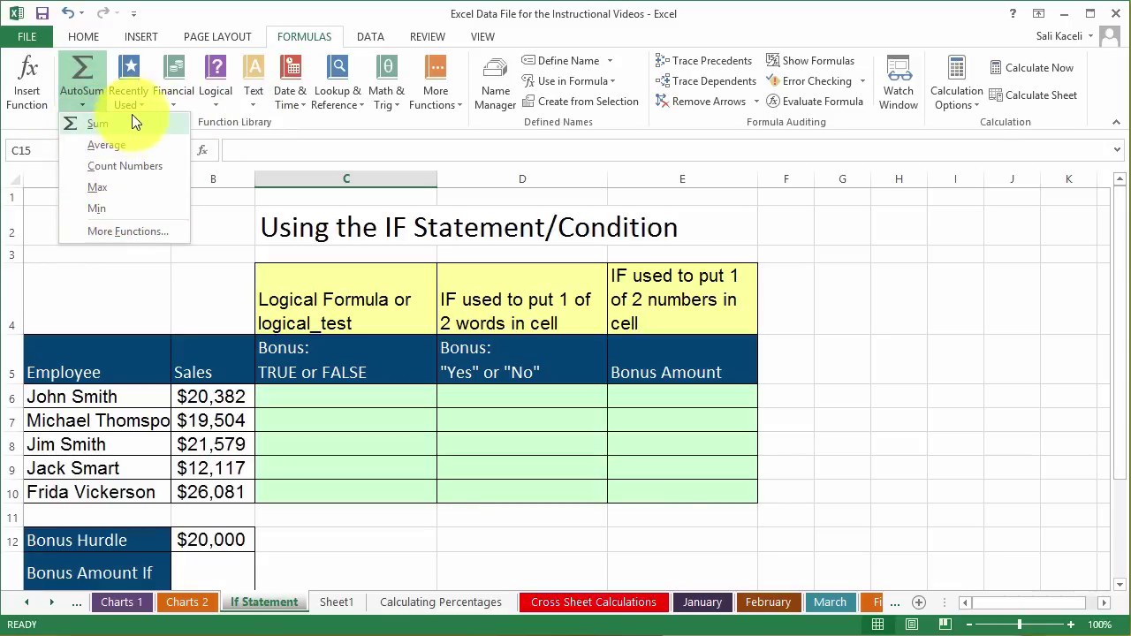
pyautogui.click(140, 102)
pyautogui.click(174, 99)
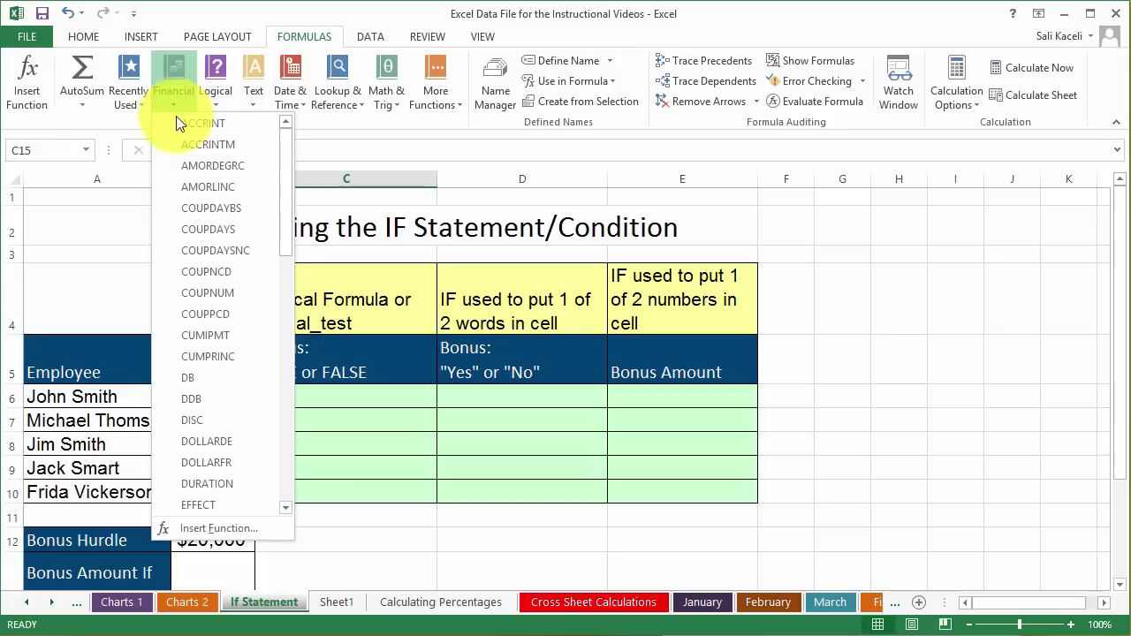
pyautogui.click(216, 99)
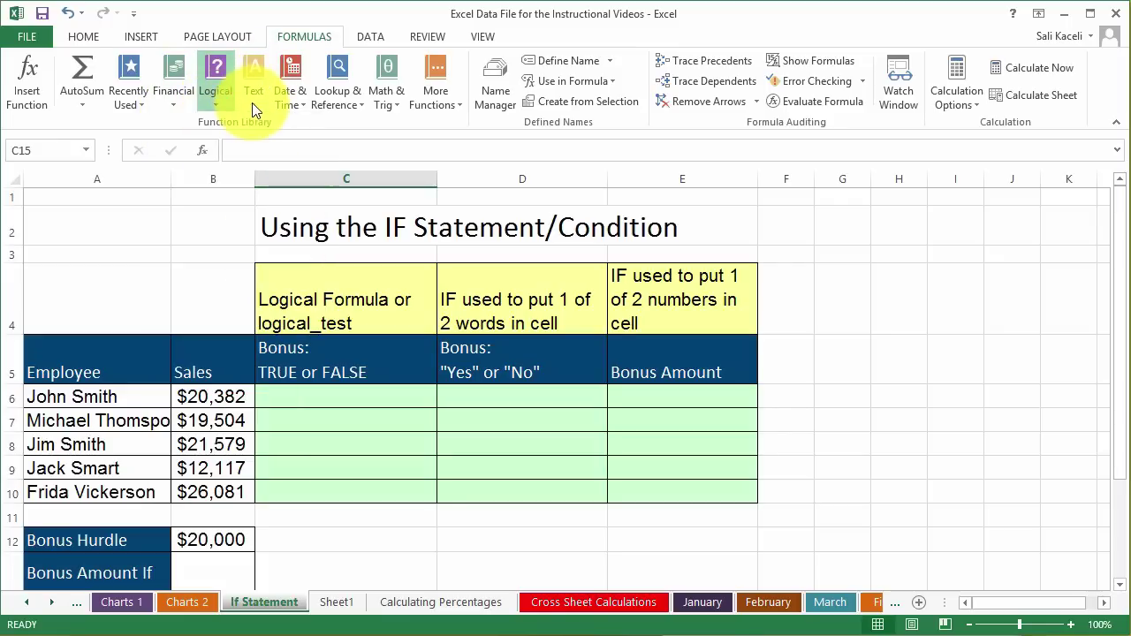
pyautogui.click(253, 102)
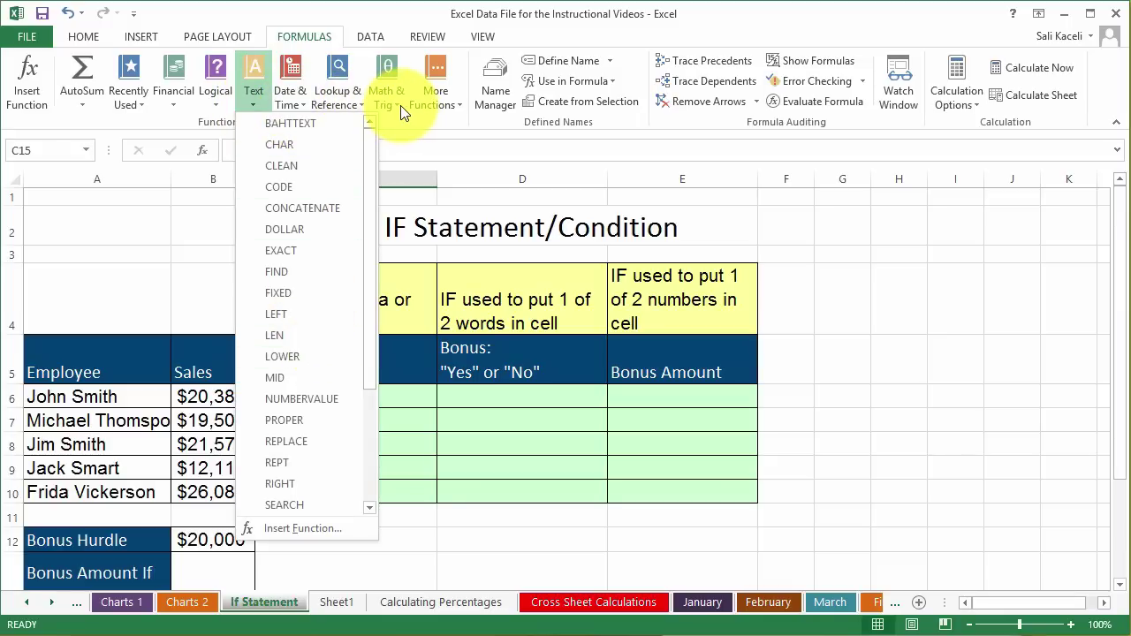
# Search the Insert Function dialog for "if" to view the IF description, and close it without inserting anything.
pyautogui.click(37, 99)
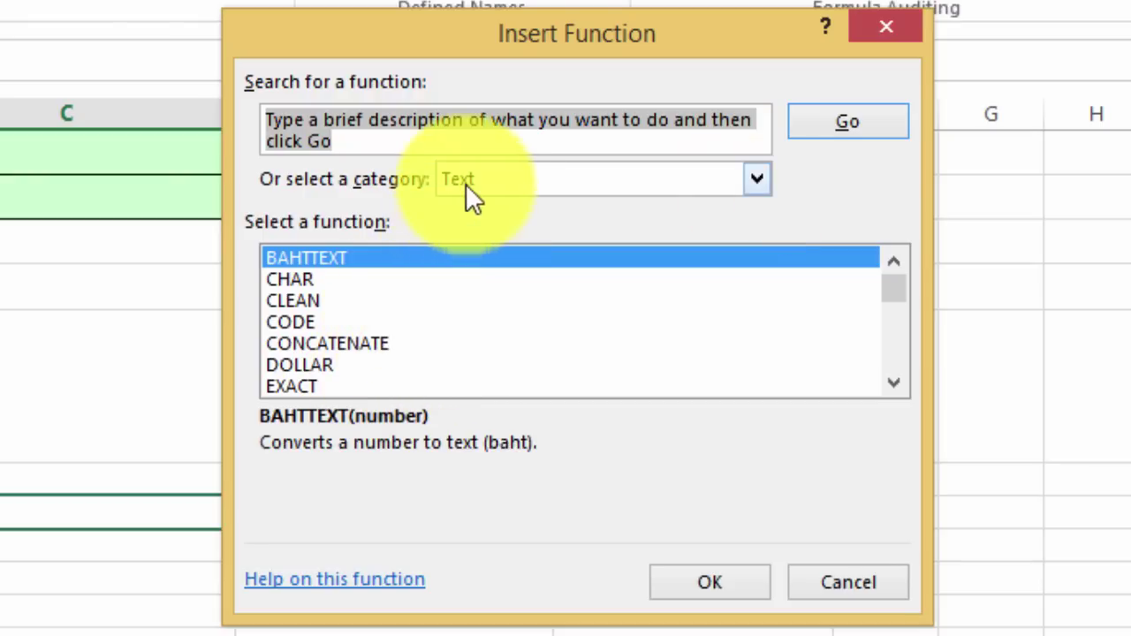
pyautogui.write('if')
pyautogui.press('Return')
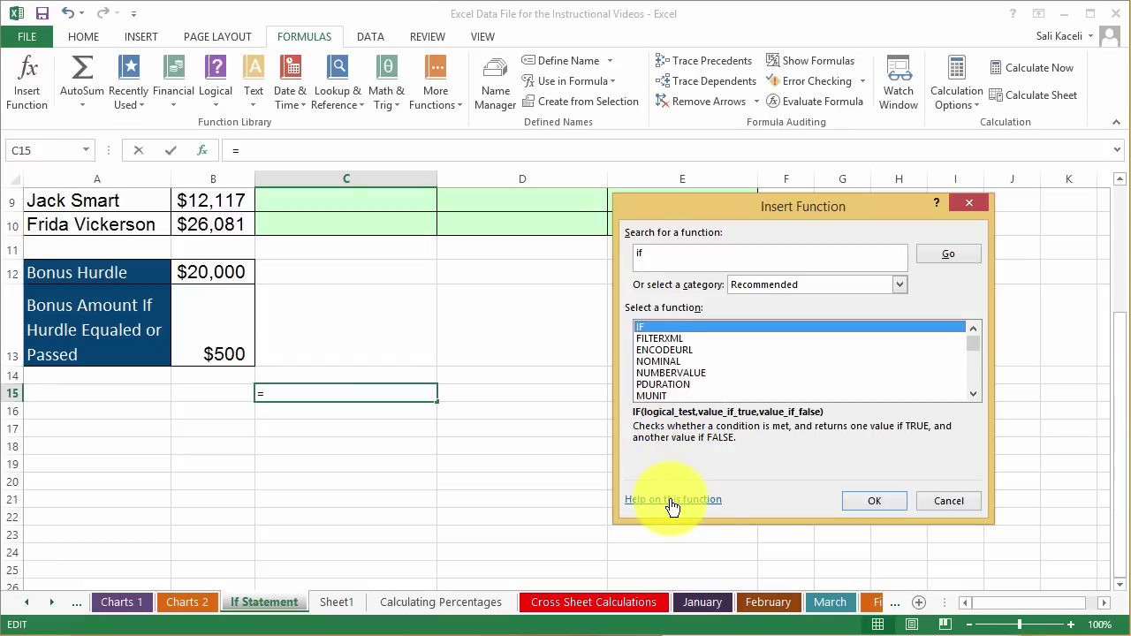
pyautogui.click(937, 505)
# Examine the employees' sales alongside the Bonus Hurdle in B12 and the bonus amount in B13.
pyautogui.click(338, 288)
pyautogui.scroll(3, 337, 288)
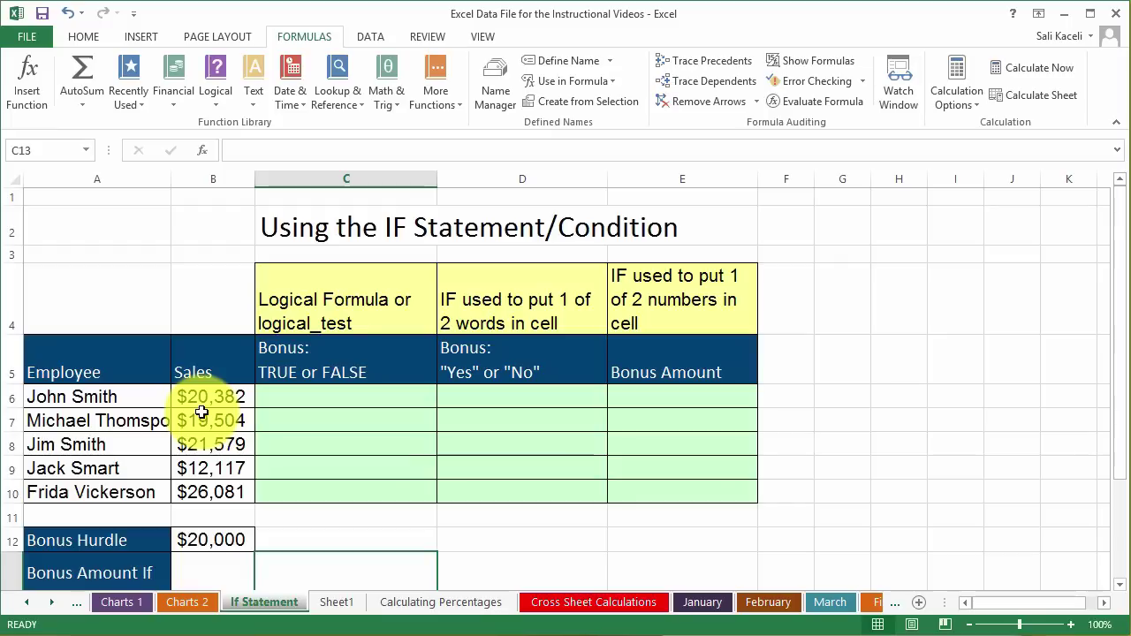
pyautogui.scroll(-2, 310, 469)
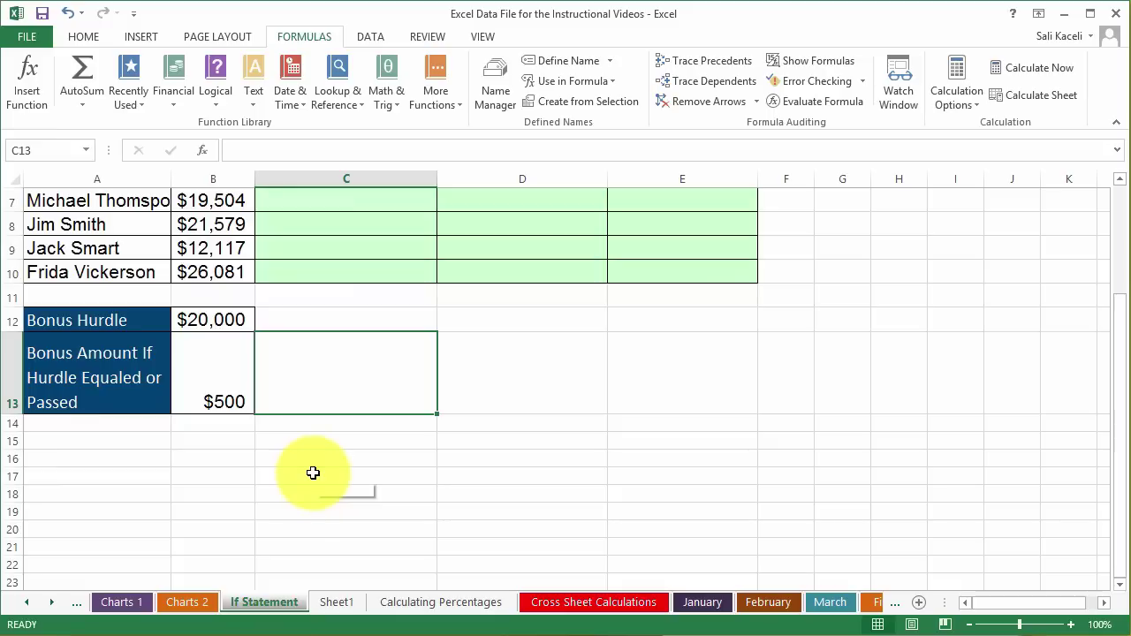
pyautogui.scroll(2, 323, 469)
pyautogui.scroll(-1, 321, 472)
pyautogui.scroll(-1, 321, 472)
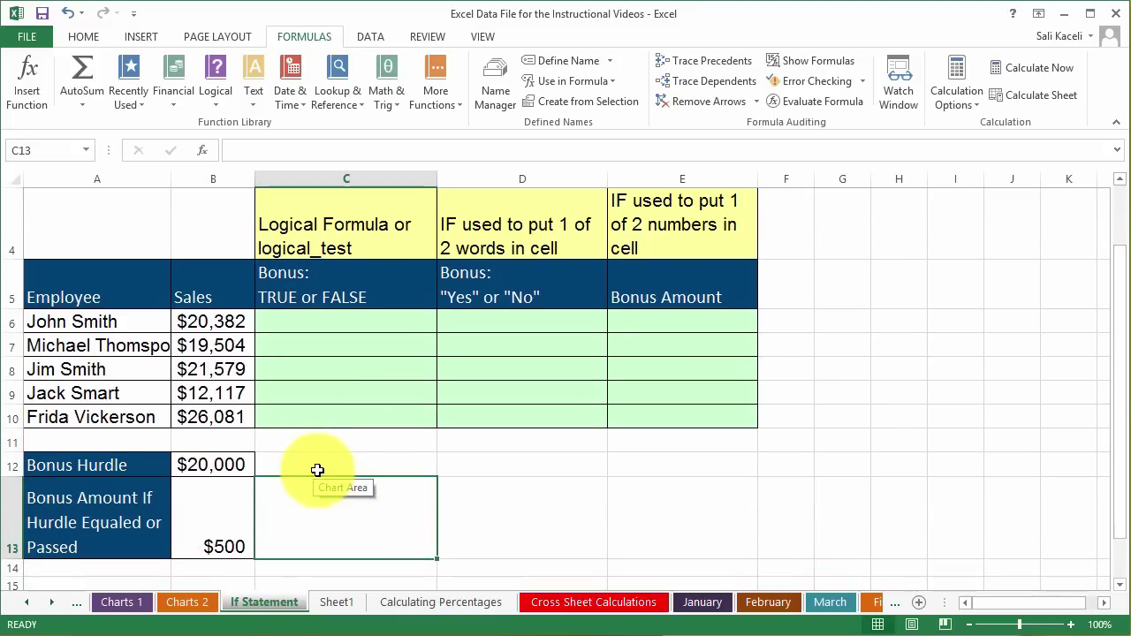
pyautogui.click(215, 469)
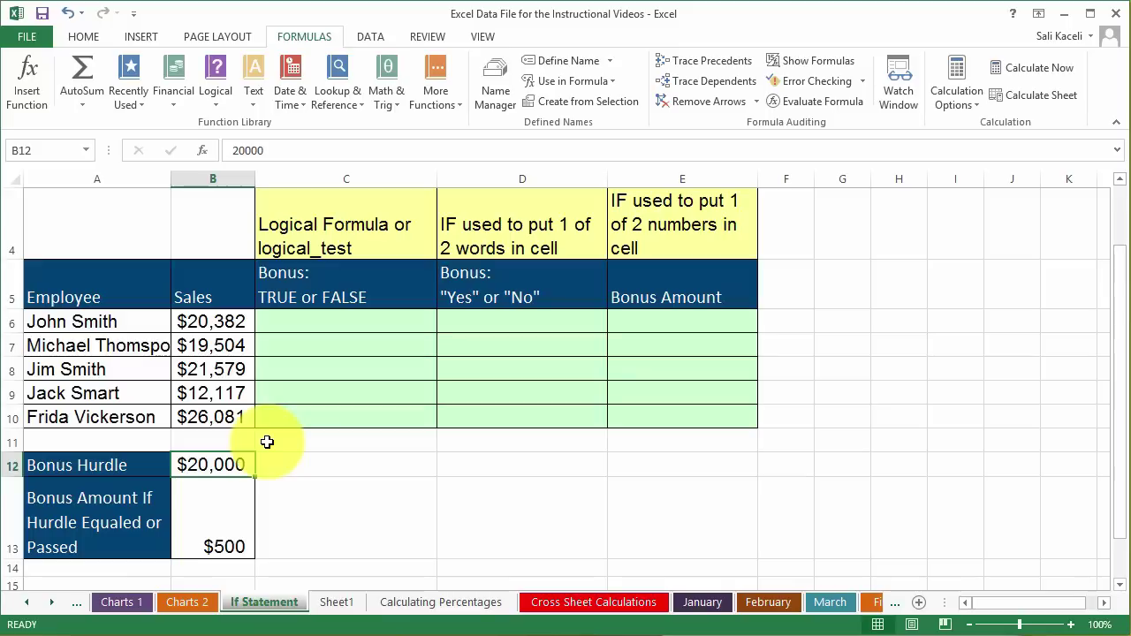
# Start an IF function in C6 with the logical test B6>=B12, comparing the first employee's sales with the Bonus Hurdle.
pyautogui.click(317, 329)
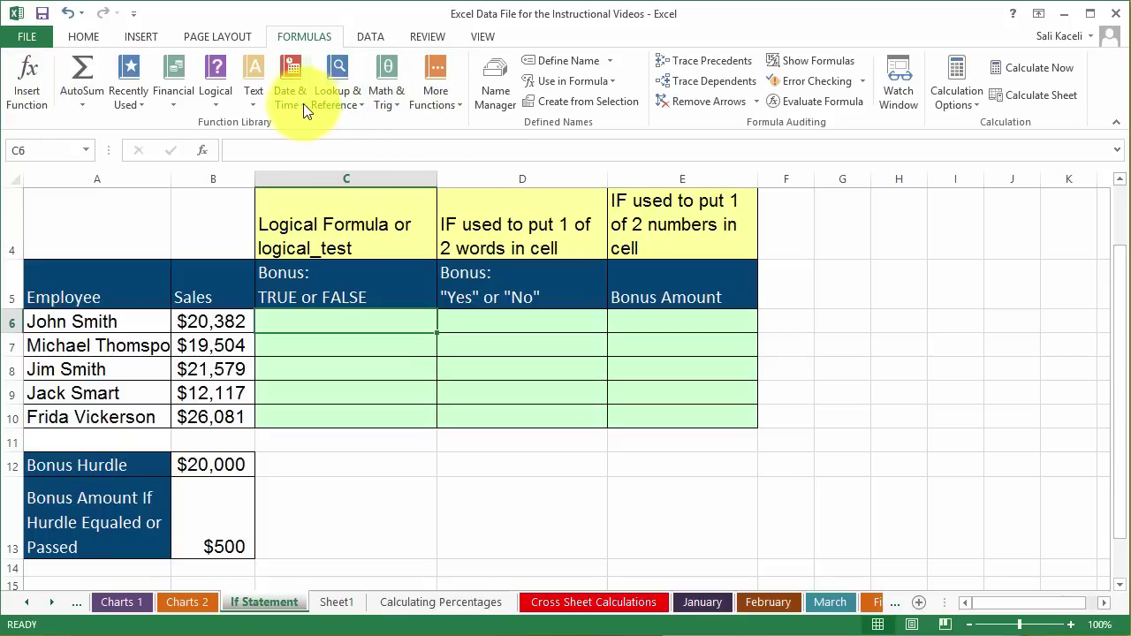
pyautogui.click(216, 93)
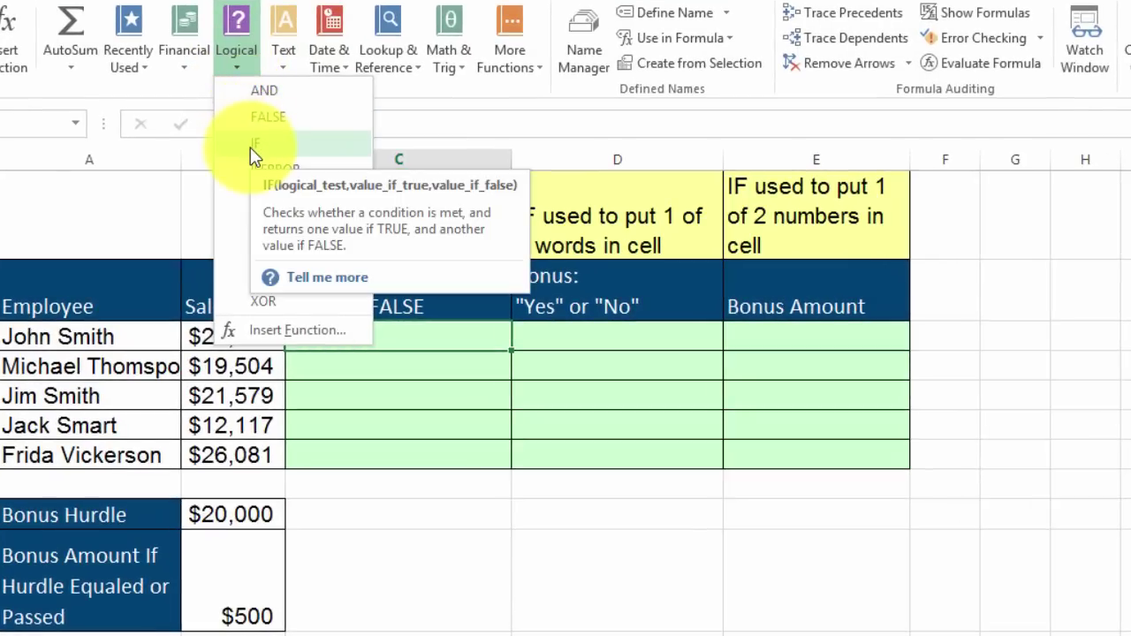
pyautogui.click(250, 147)
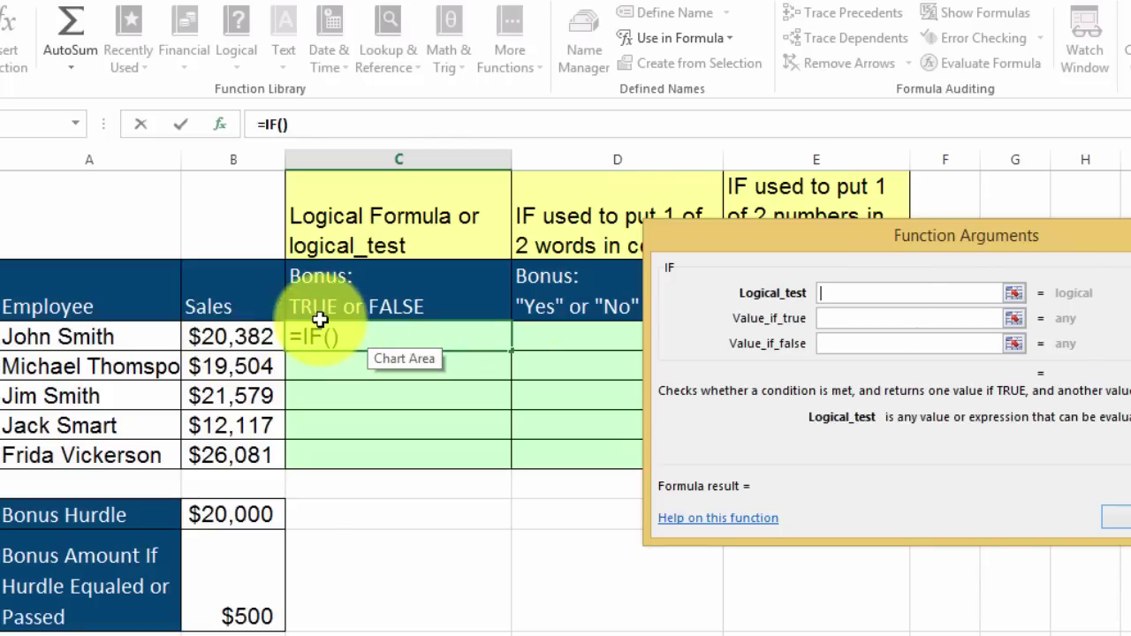
pyautogui.click(231, 336)
pyautogui.click(880, 296)
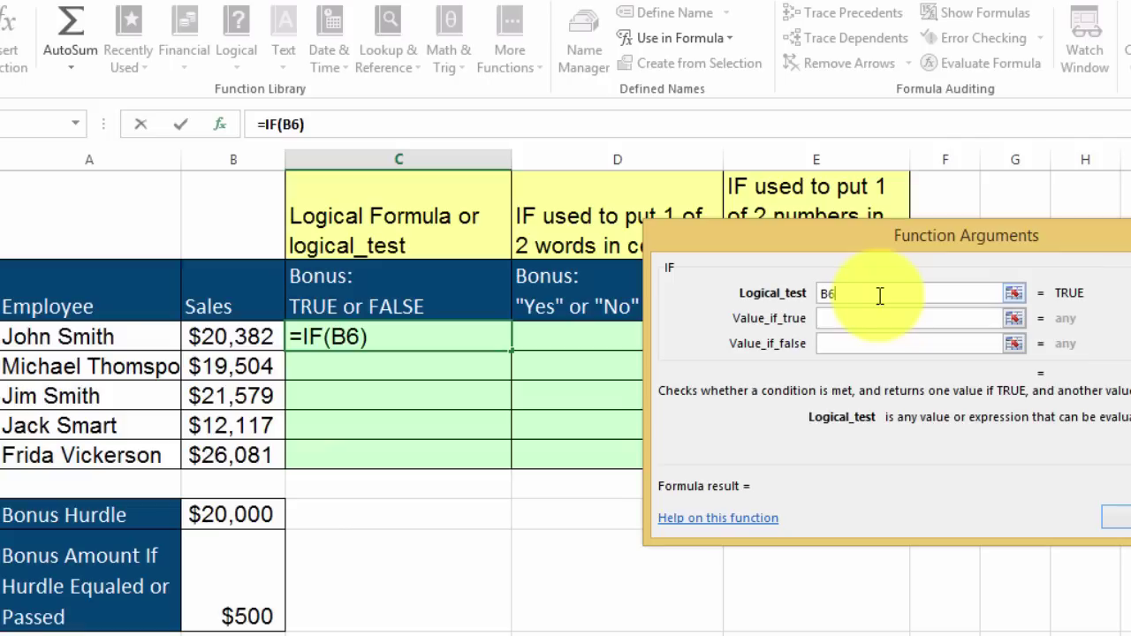
pyautogui.write('>=')
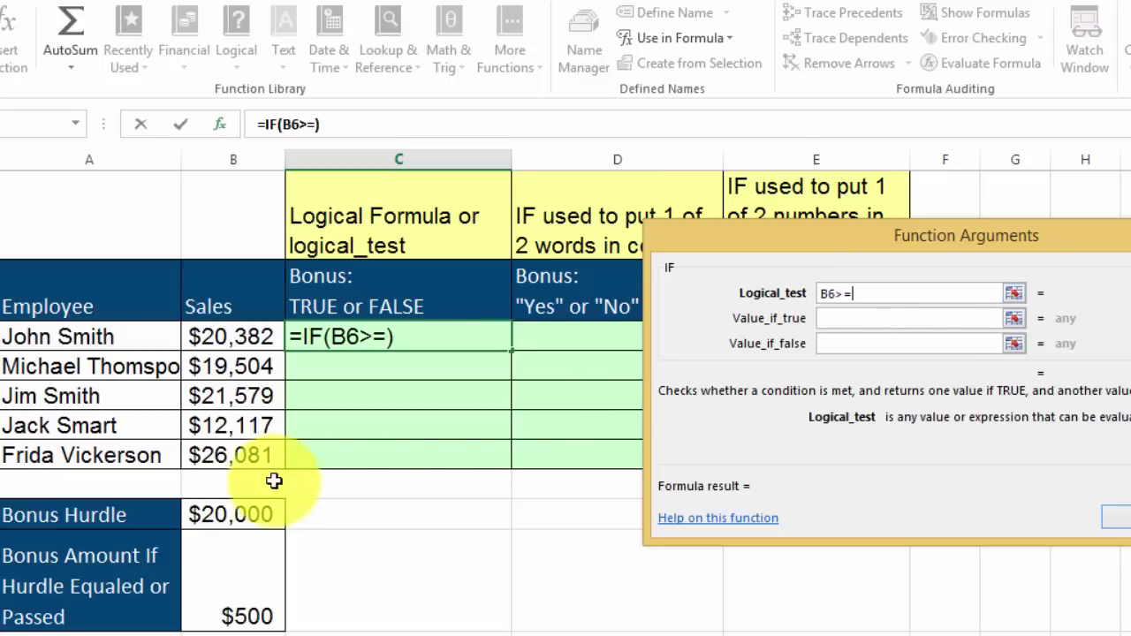
pyautogui.click(212, 520)
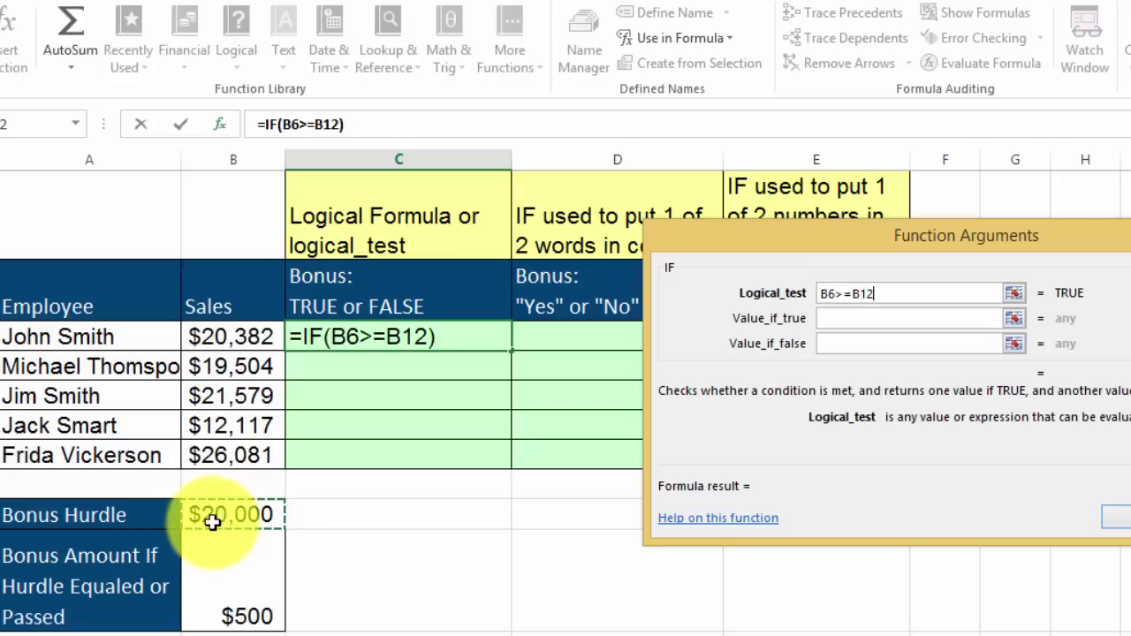
pyautogui.click(844, 293)
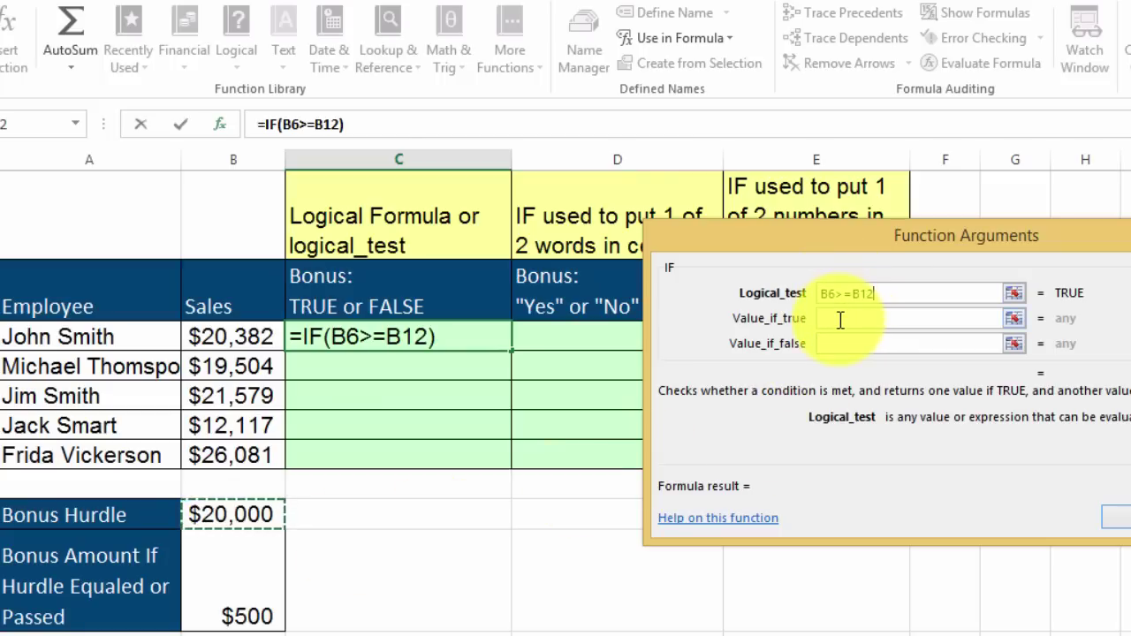
# Set the C6 IF function to return True when the test is met and False otherwise.
pyautogui.click(839, 320)
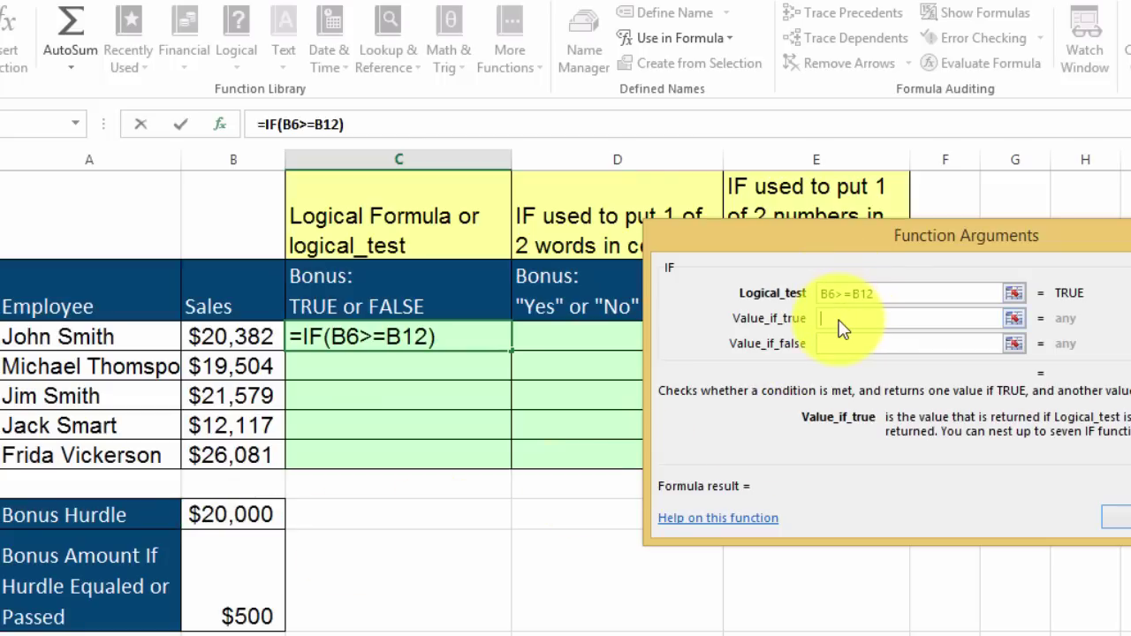
pyautogui.write('True')
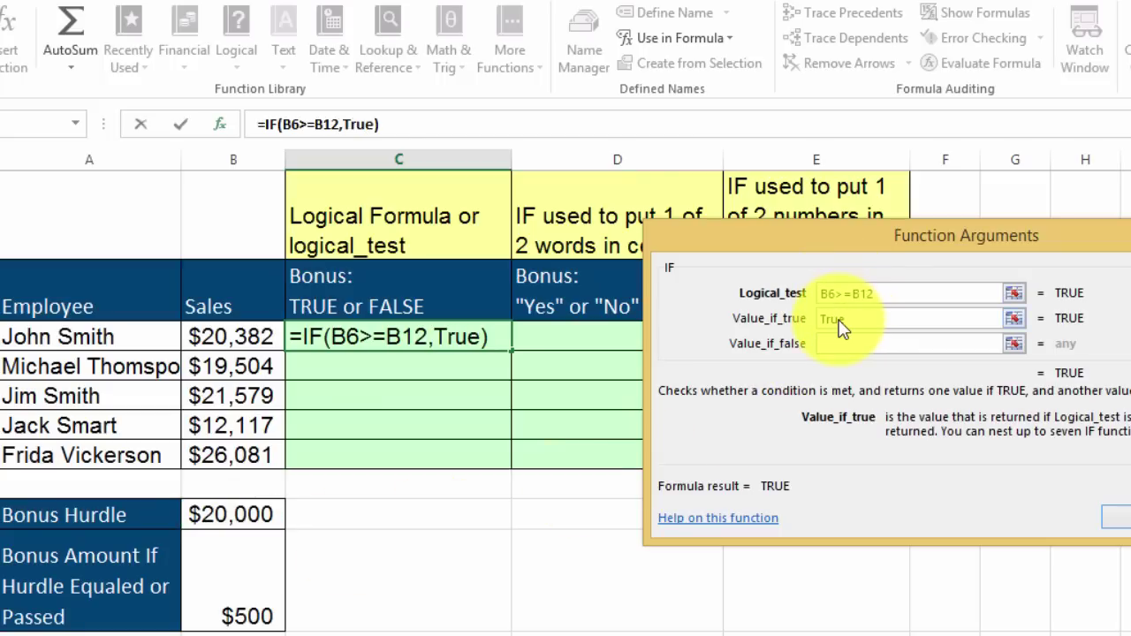
pyautogui.press('Tab')
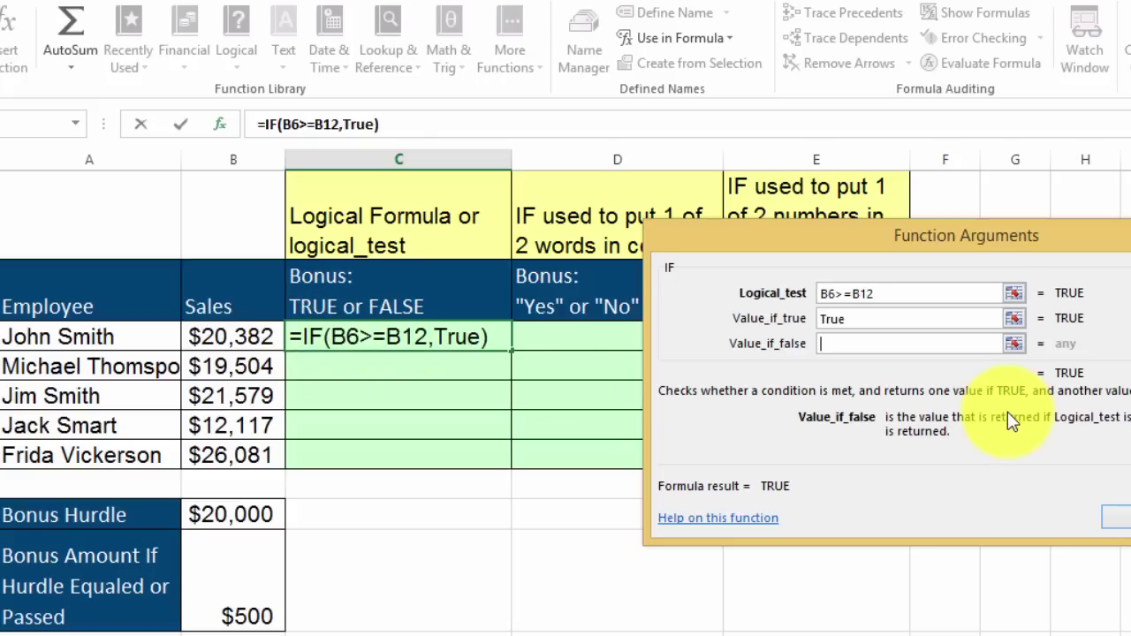
pyautogui.write('Falre')
pyautogui.press('BackSpace')
pyautogui.press('BackSpace')
pyautogui.write('se')
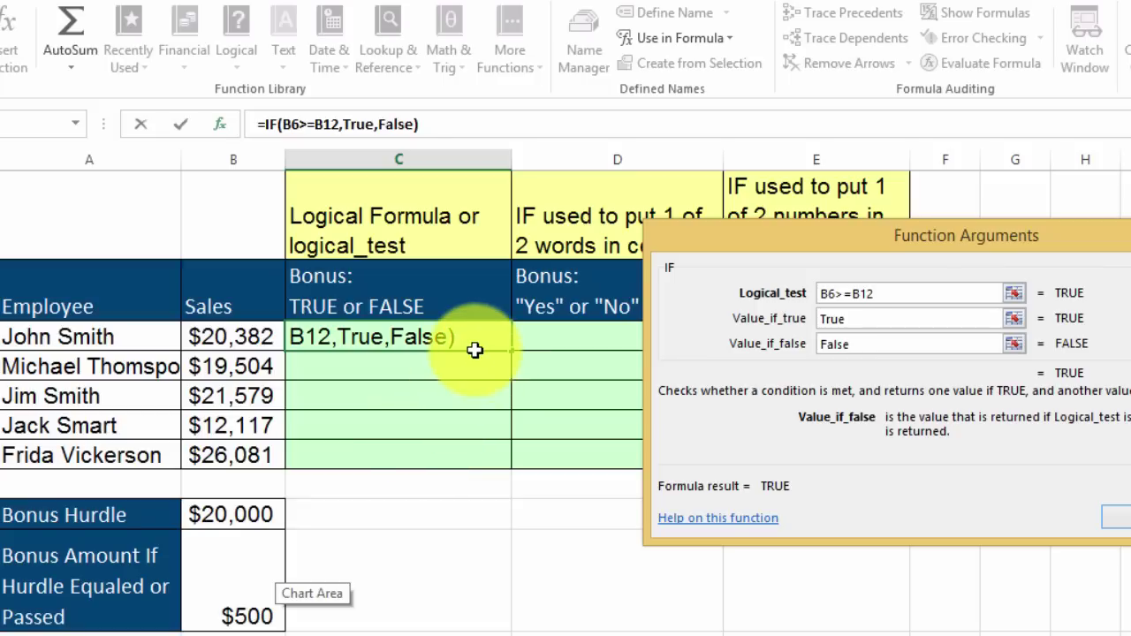
# Make the hurdle reference absolute as $B$12 in the logical test and insert the finished IF formula in C6.
pyautogui.click(855, 293)
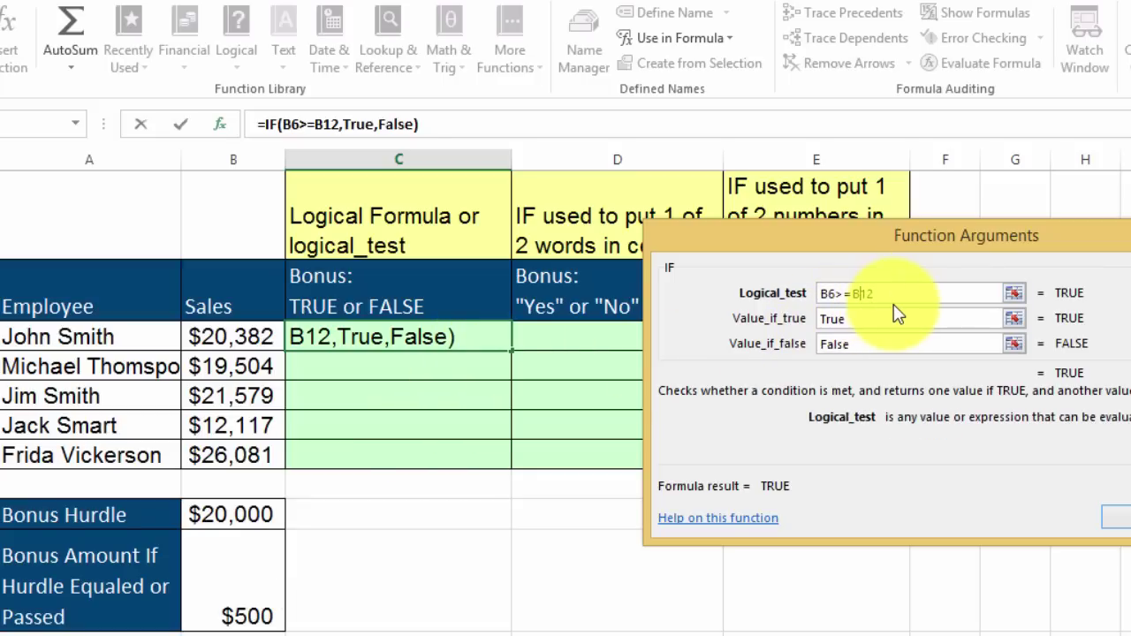
pyautogui.press('F4')
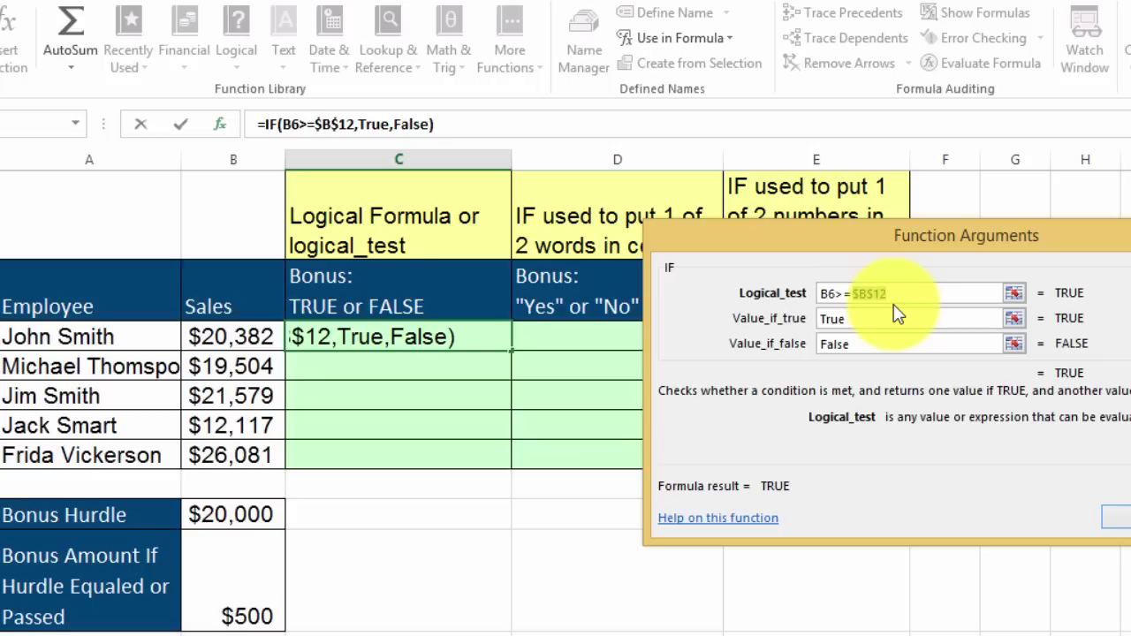
pyautogui.click(1113, 518)
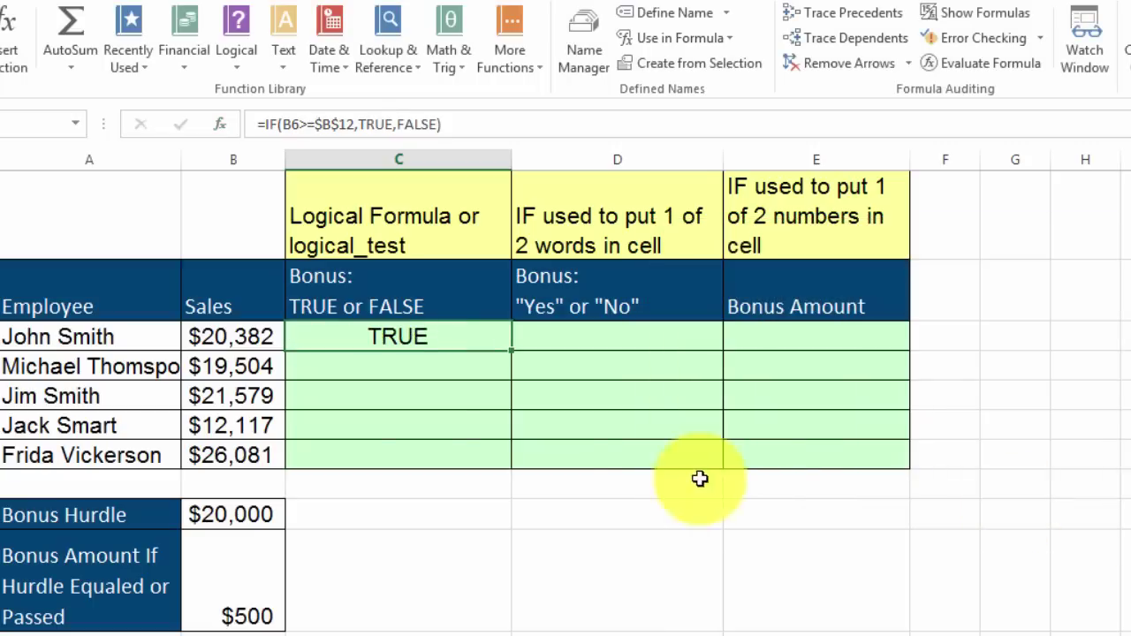
# Start an IF function in C7 with the logical test B7>=$B$12, using an absolute reference to the Bonus Hurdle.
pyautogui.click(404, 374)
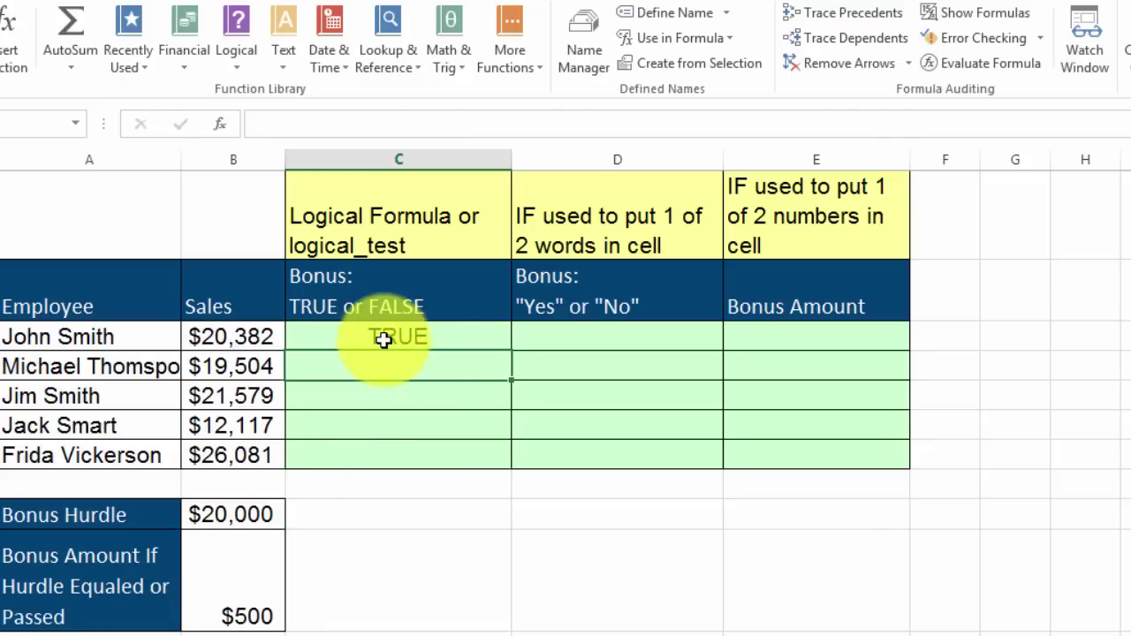
pyautogui.click(239, 47)
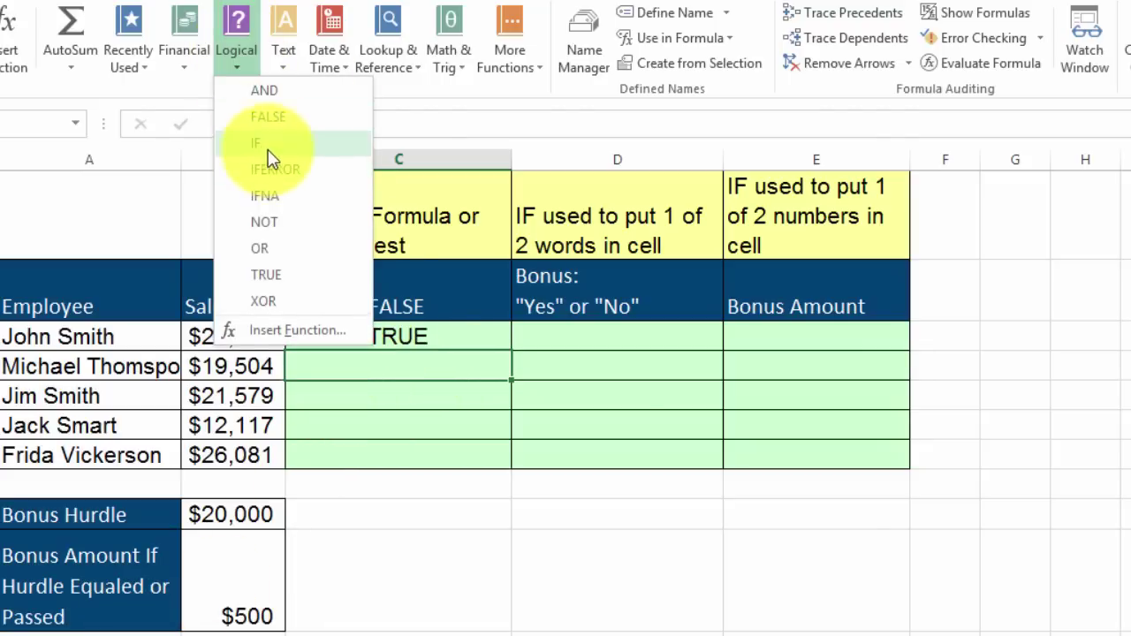
pyautogui.click(265, 144)
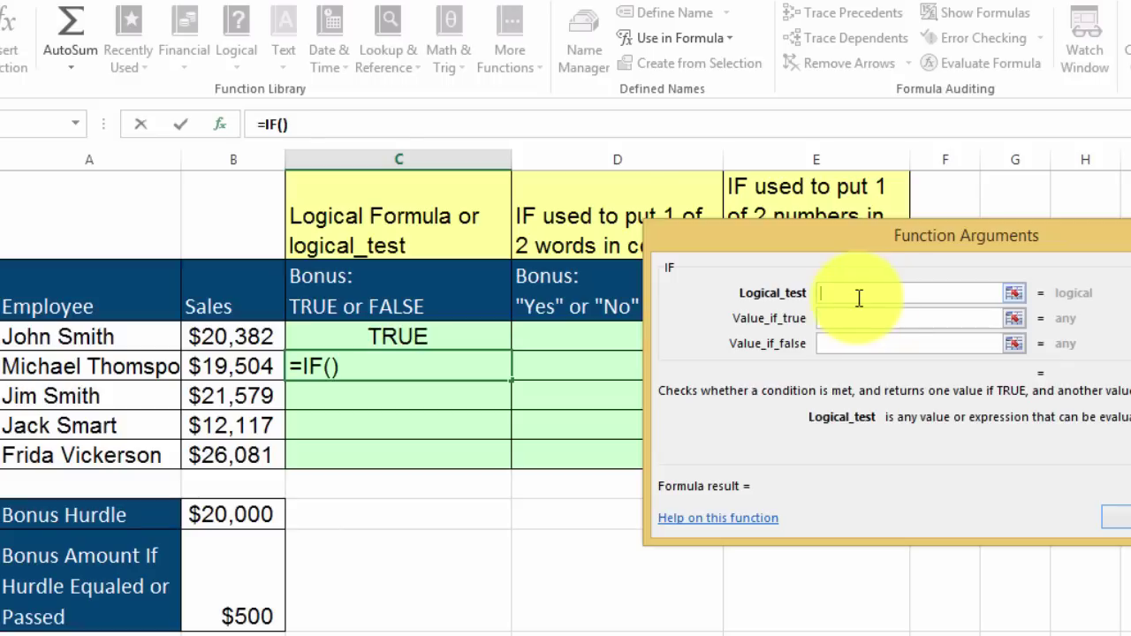
pyautogui.click(229, 370)
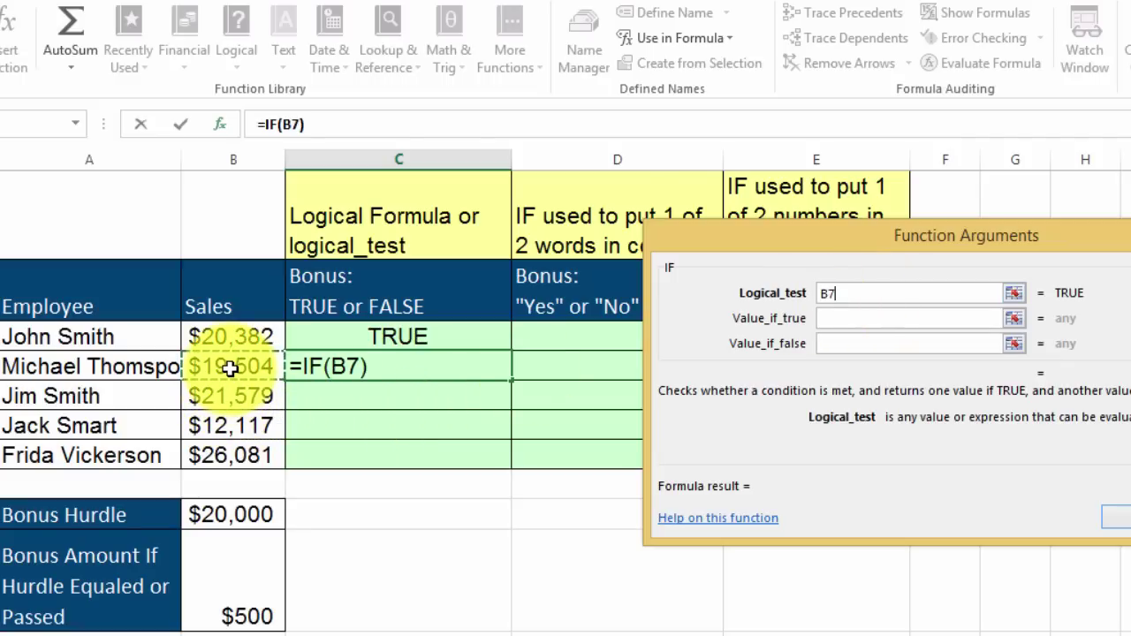
pyautogui.write('>=')
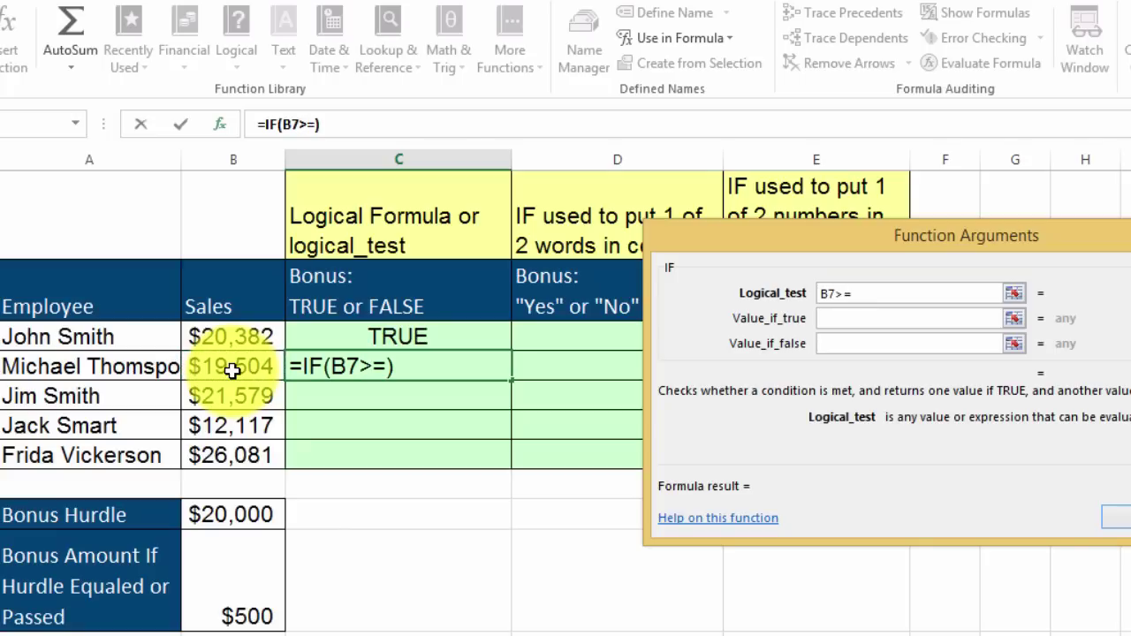
pyautogui.click(255, 515)
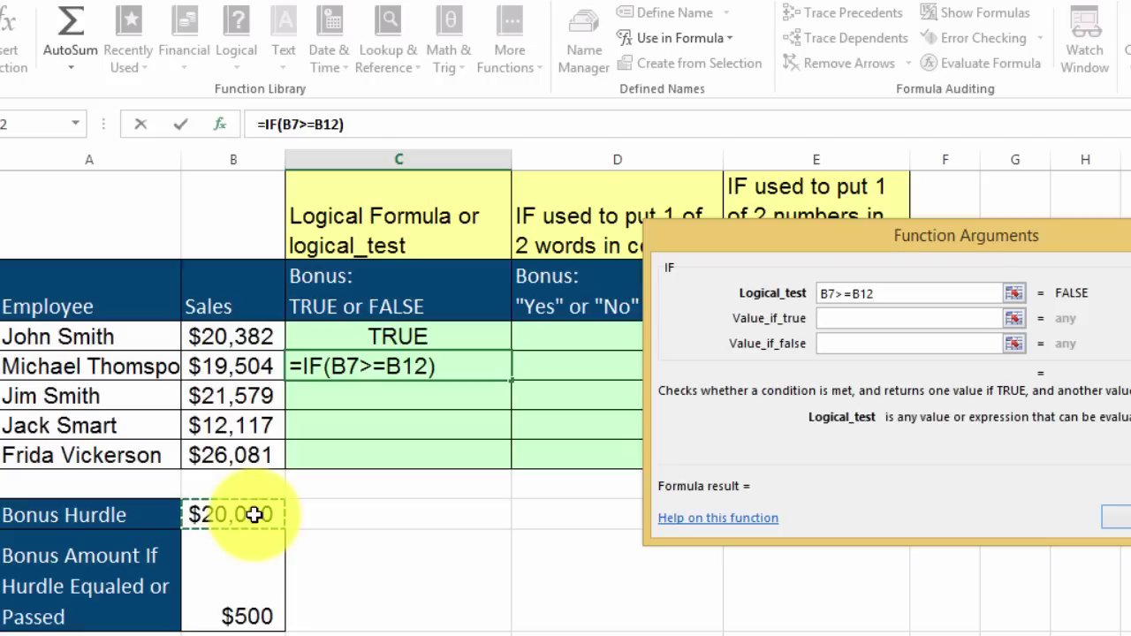
pyautogui.press('F4')
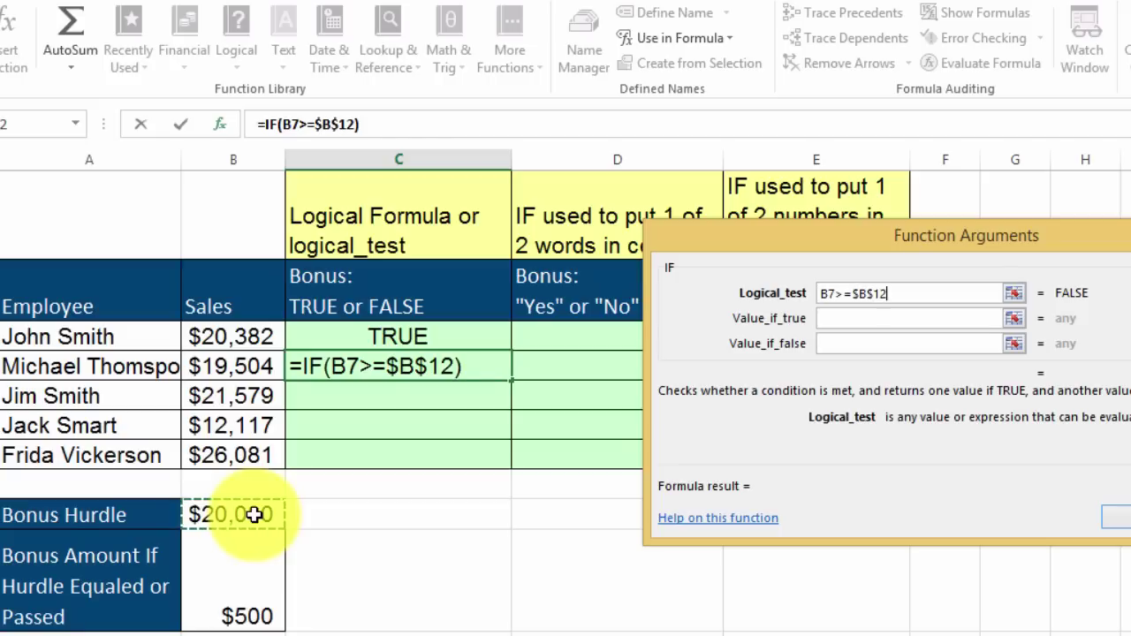
# Complete C7's IF formula with True and False as its results, and fill it down through C10.
pyautogui.click(848, 327)
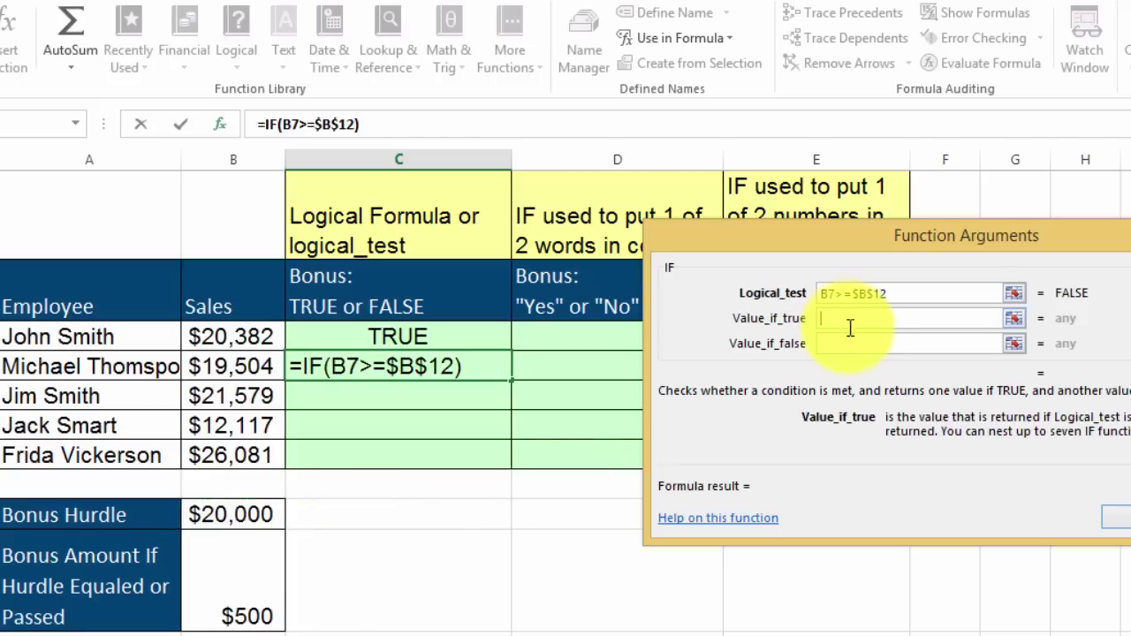
pyautogui.write('True')
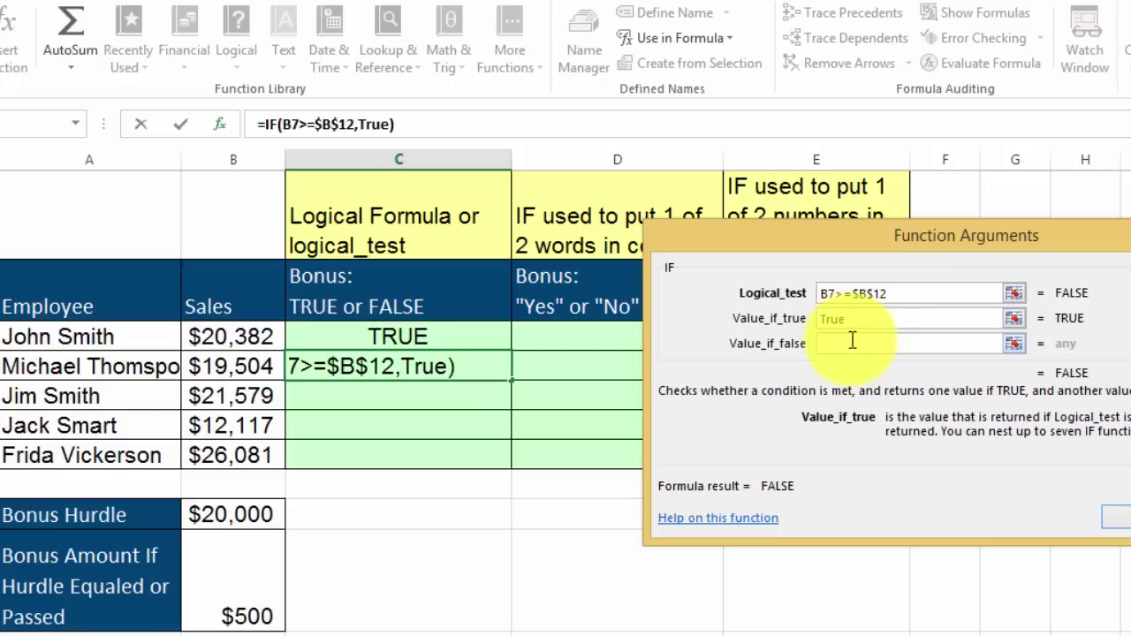
pyautogui.click(850, 341)
pyautogui.write('False')
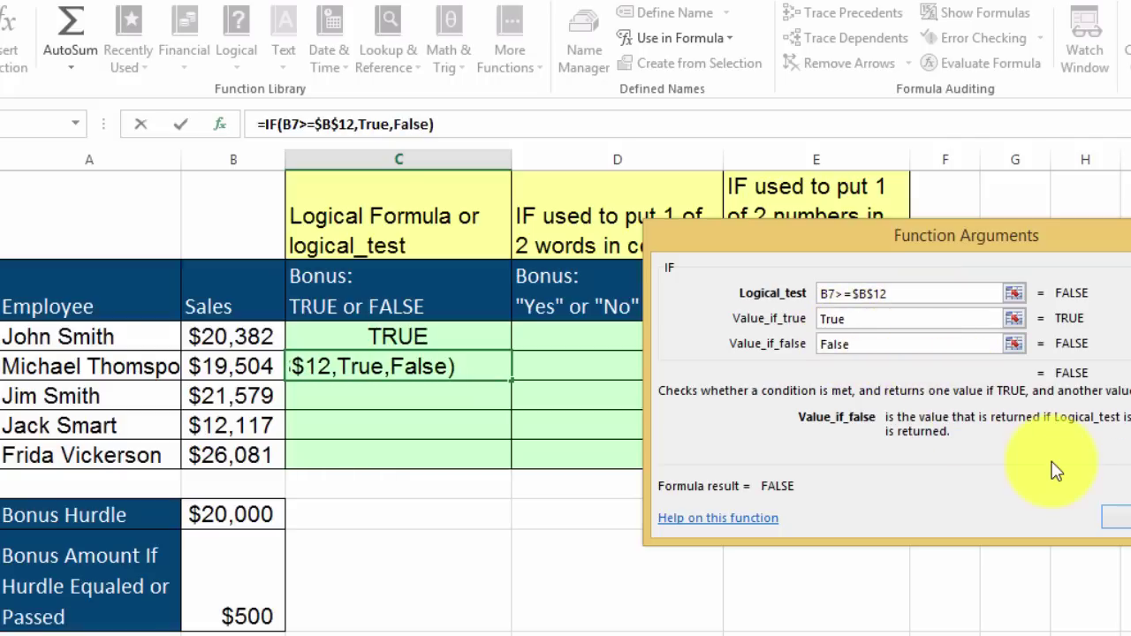
pyautogui.click(1115, 518)
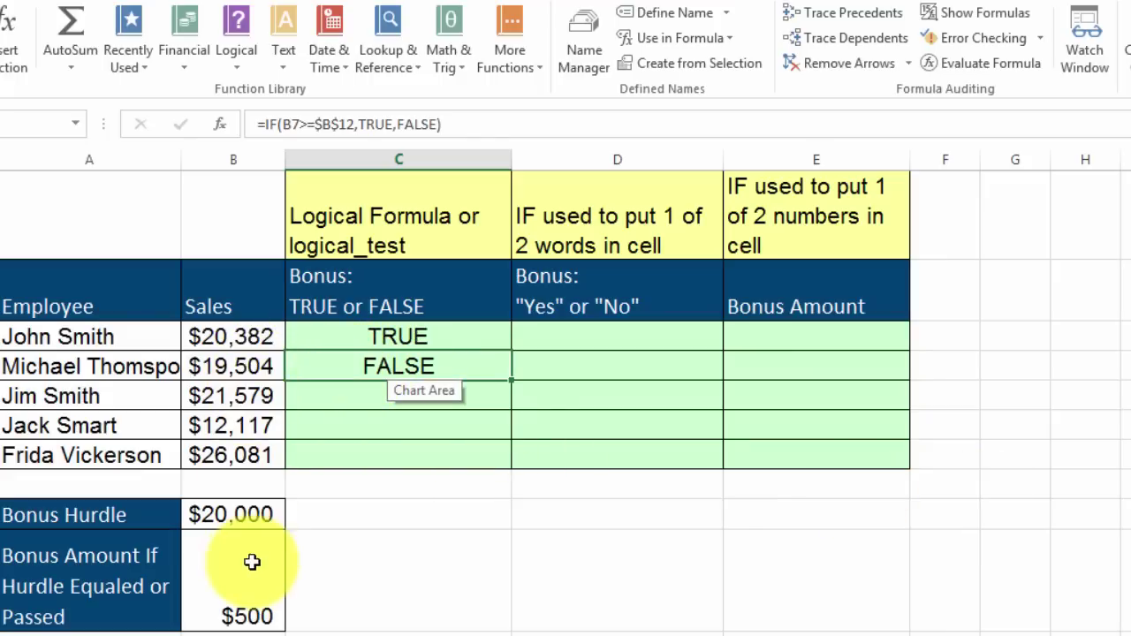
pyautogui.moveTo(511, 383); pyautogui.dragTo(502, 457)
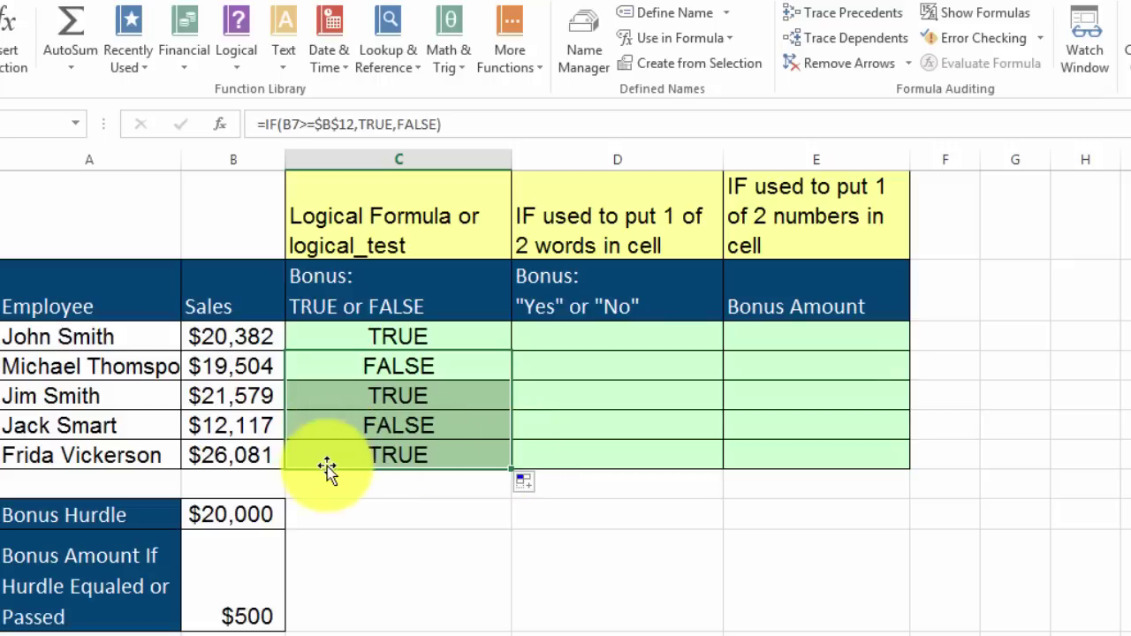
pyautogui.click(361, 461)
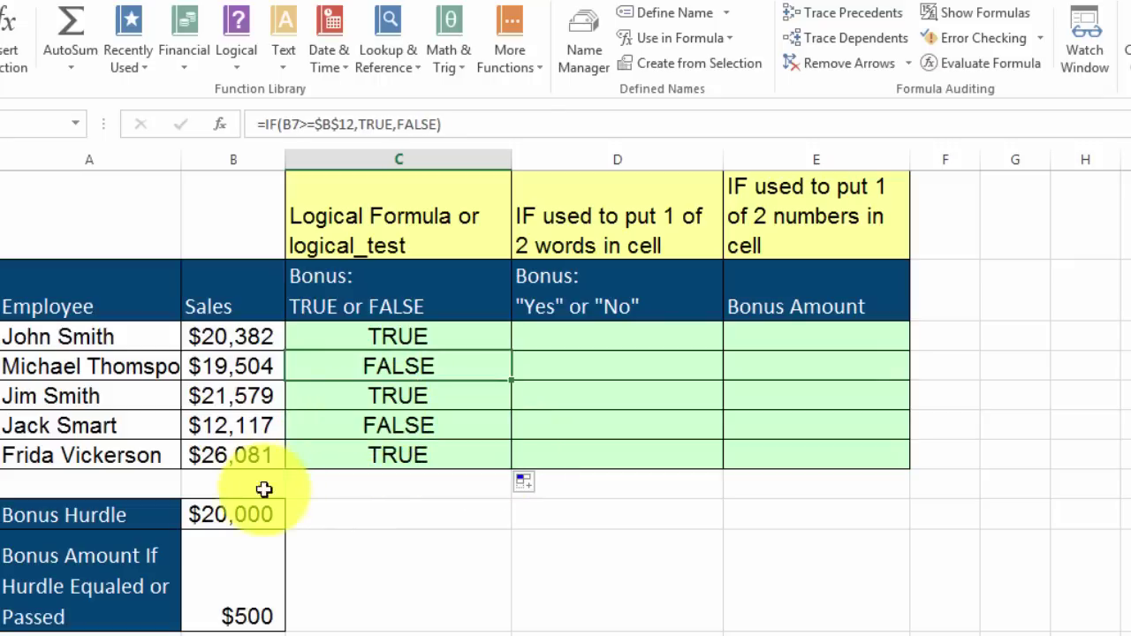
# Try a Bonus Hurdle of 18,000 in B12 to test the TRUE/FALSE formulas, and undo the change.
pyautogui.click(242, 519)
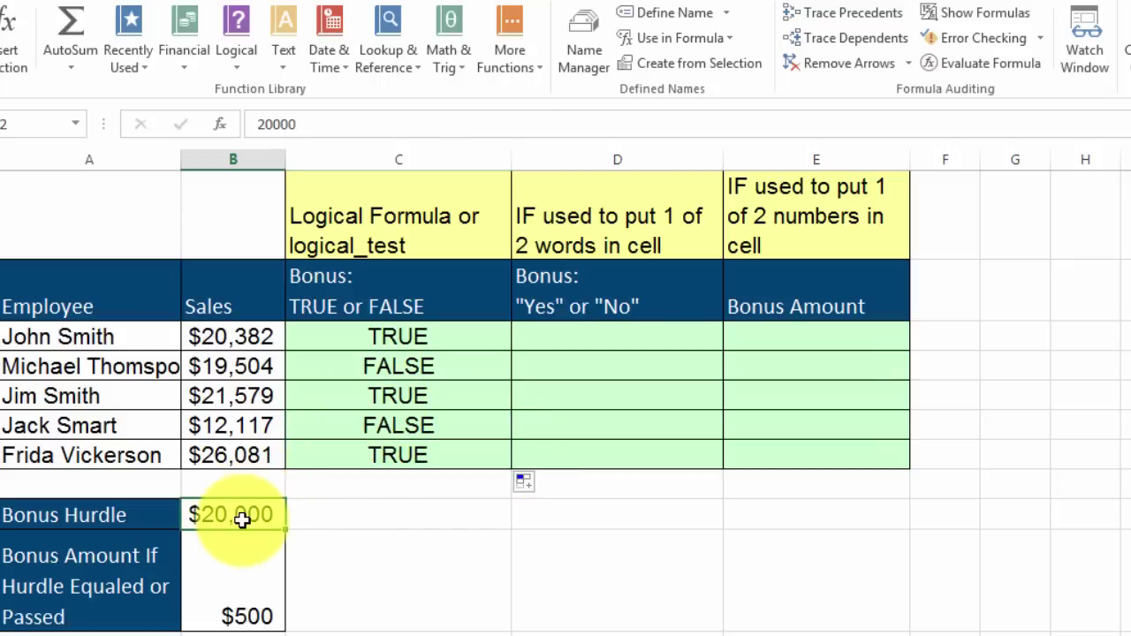
pyautogui.write('1')
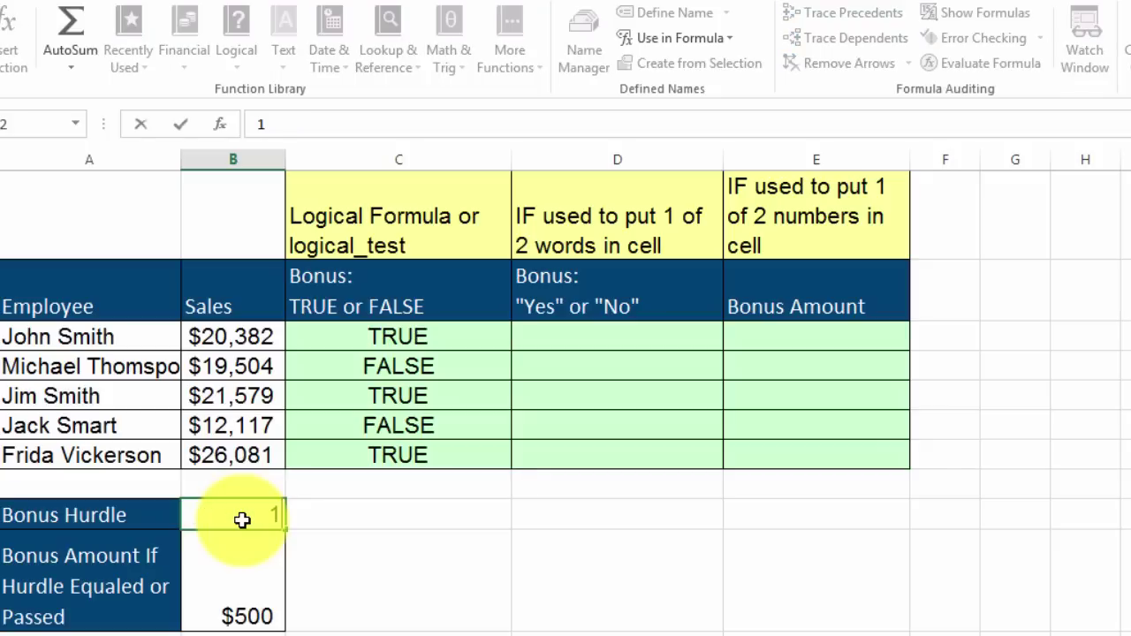
pyautogui.write('8,000')
pyautogui.press('Return')
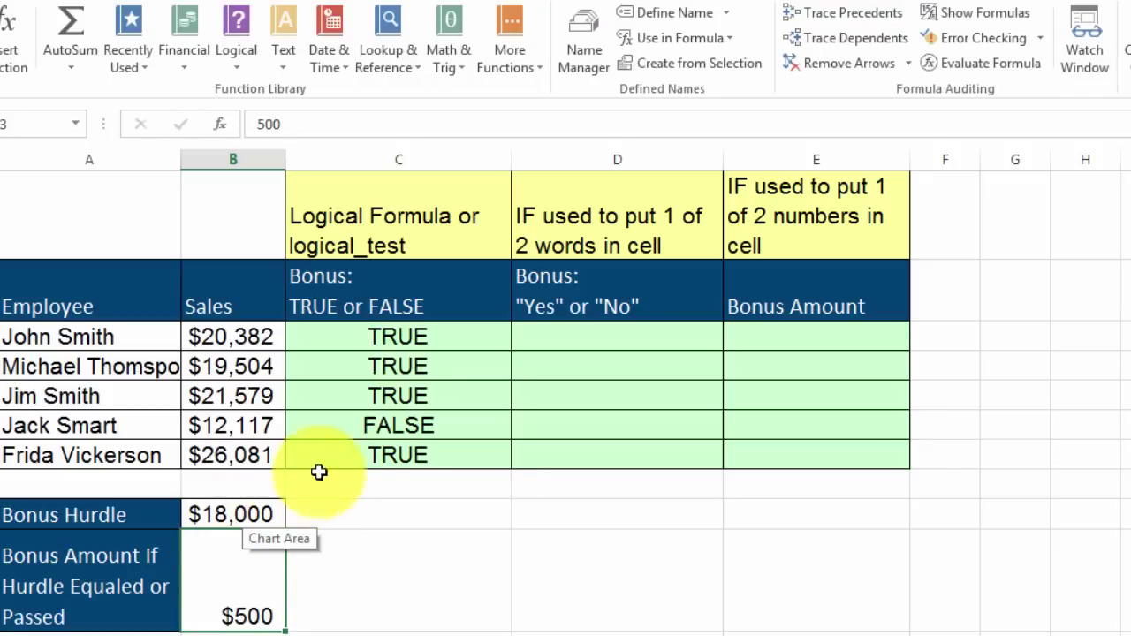
pyautogui.click(214, 516)
pyautogui.hotkey('ctrl', 'z')
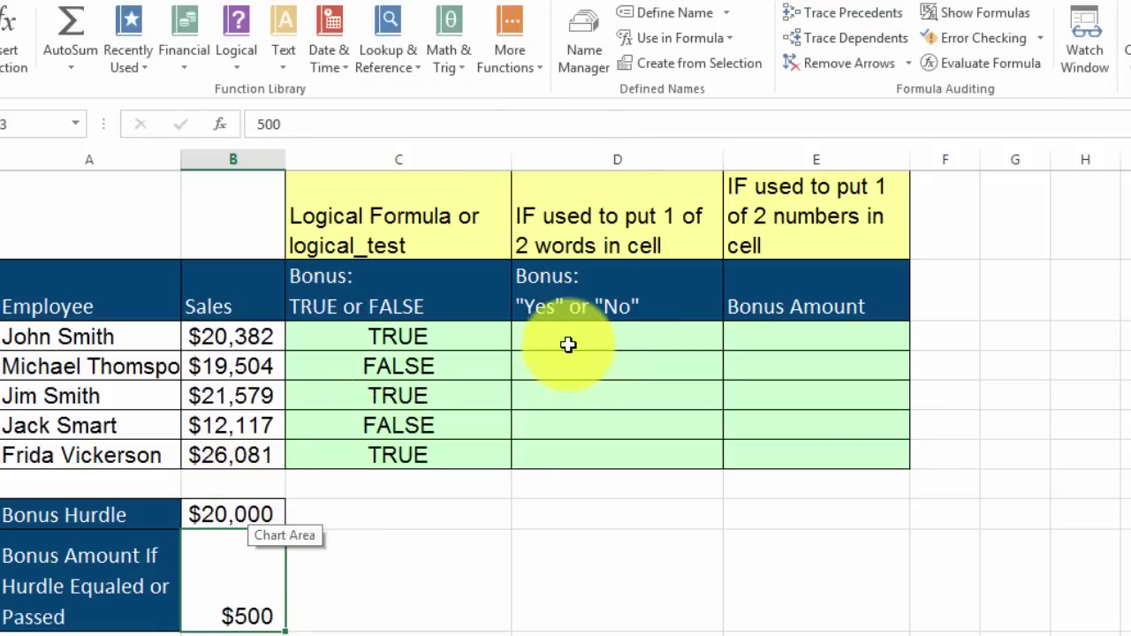
# Start an IF function in D6 with the logical test B6>=$B$12, using an absolute reference to the Bonus Hurdle.
pyautogui.click(608, 354)
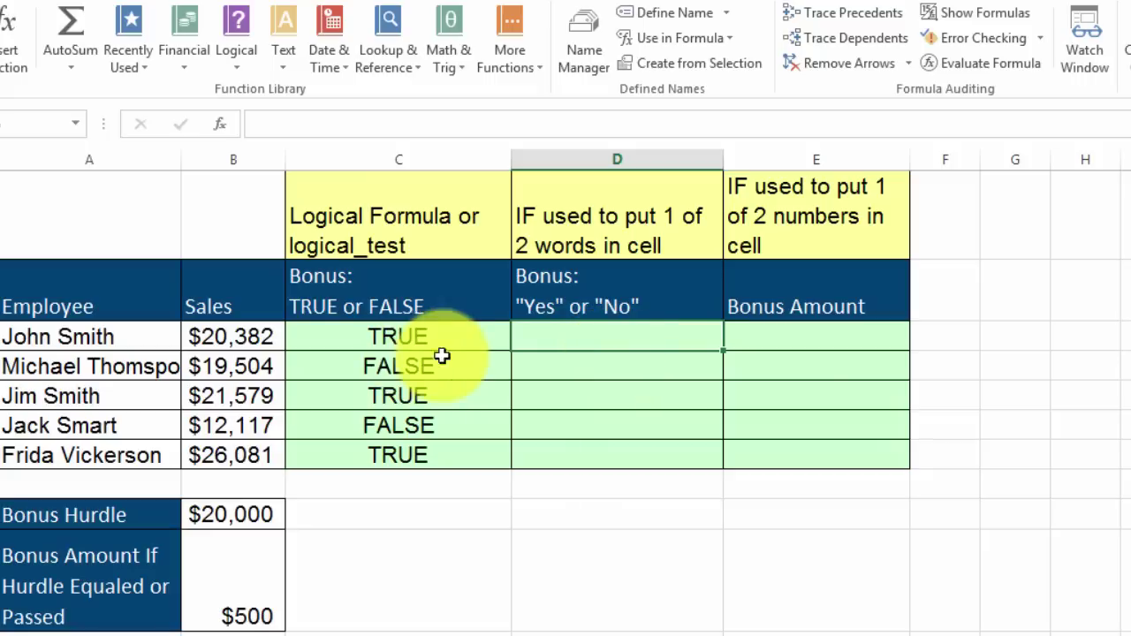
pyautogui.click(802, 340)
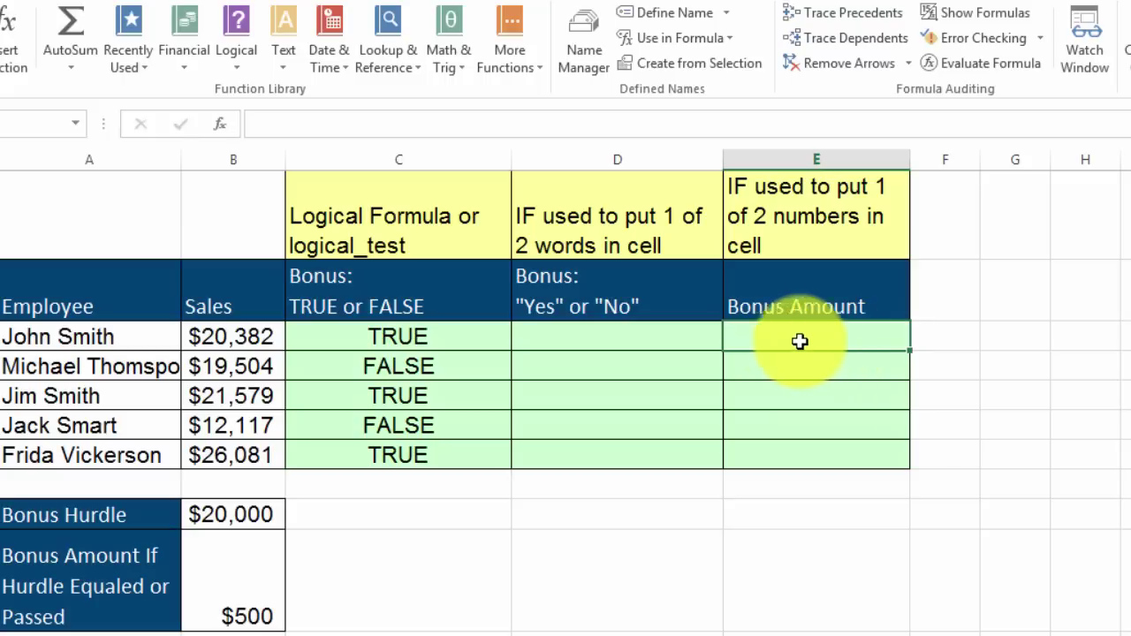
pyautogui.click(611, 344)
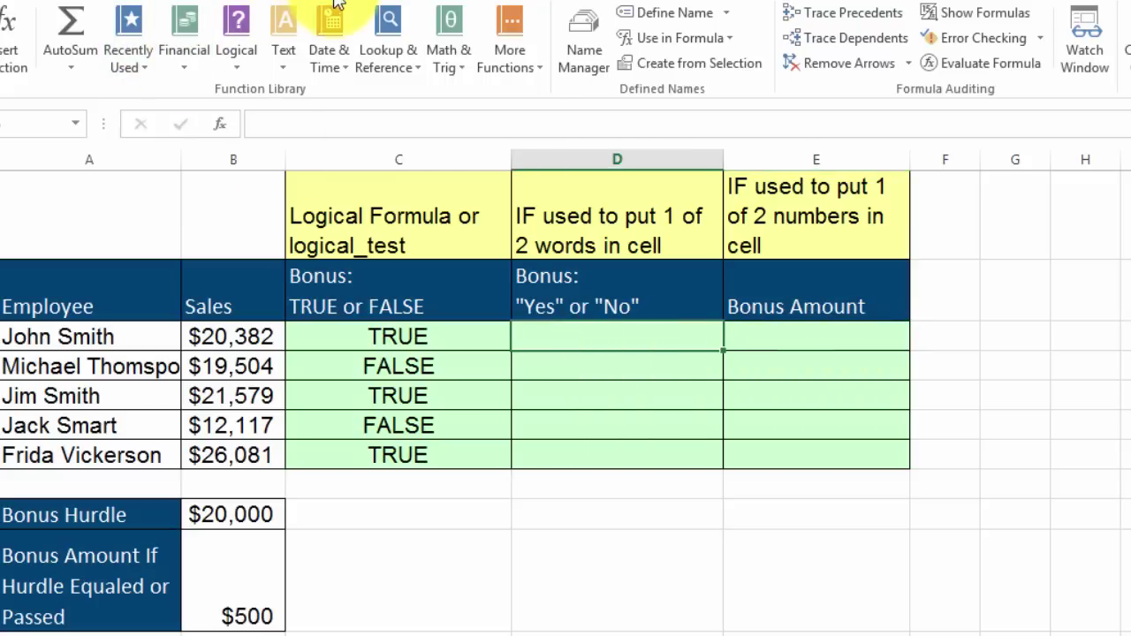
pyautogui.click(236, 36)
pyautogui.click(265, 142)
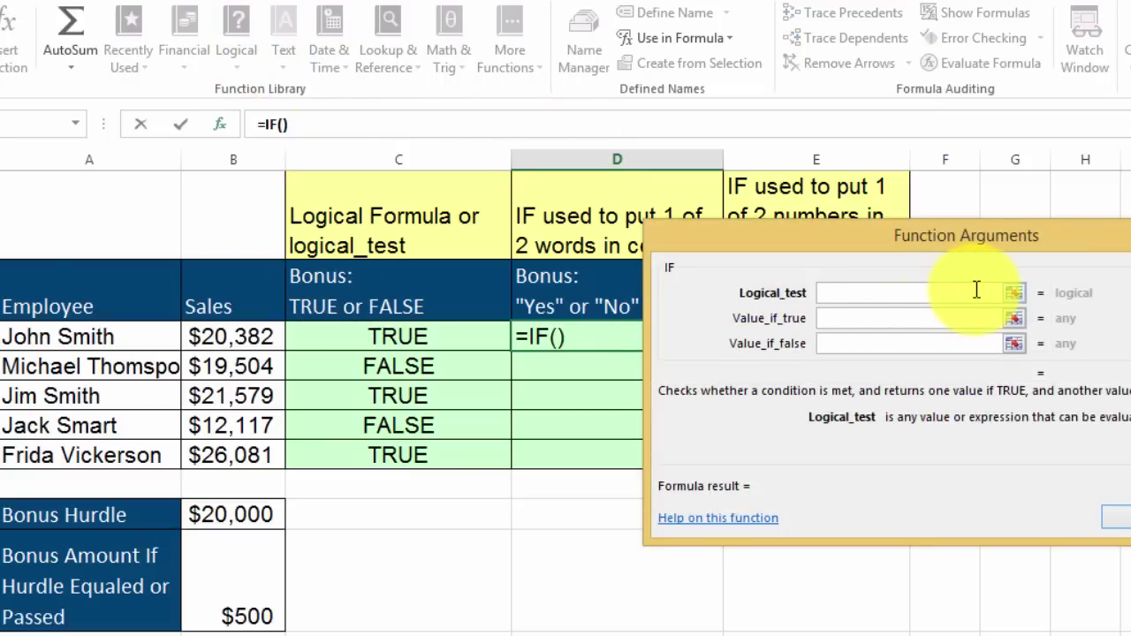
pyautogui.click(234, 336)
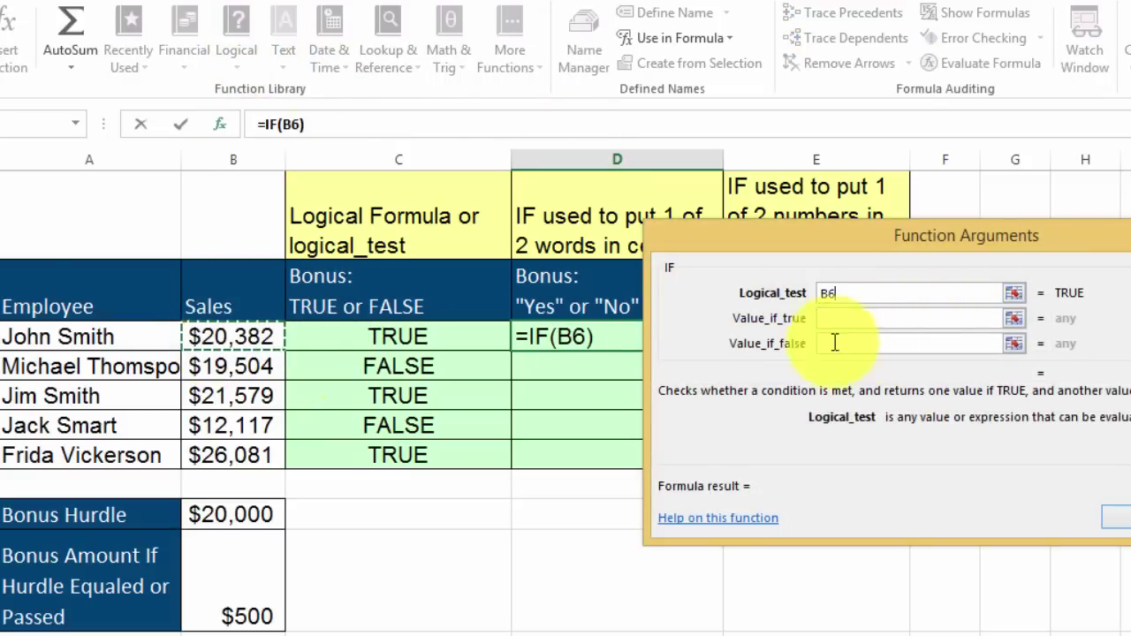
pyautogui.write('>')
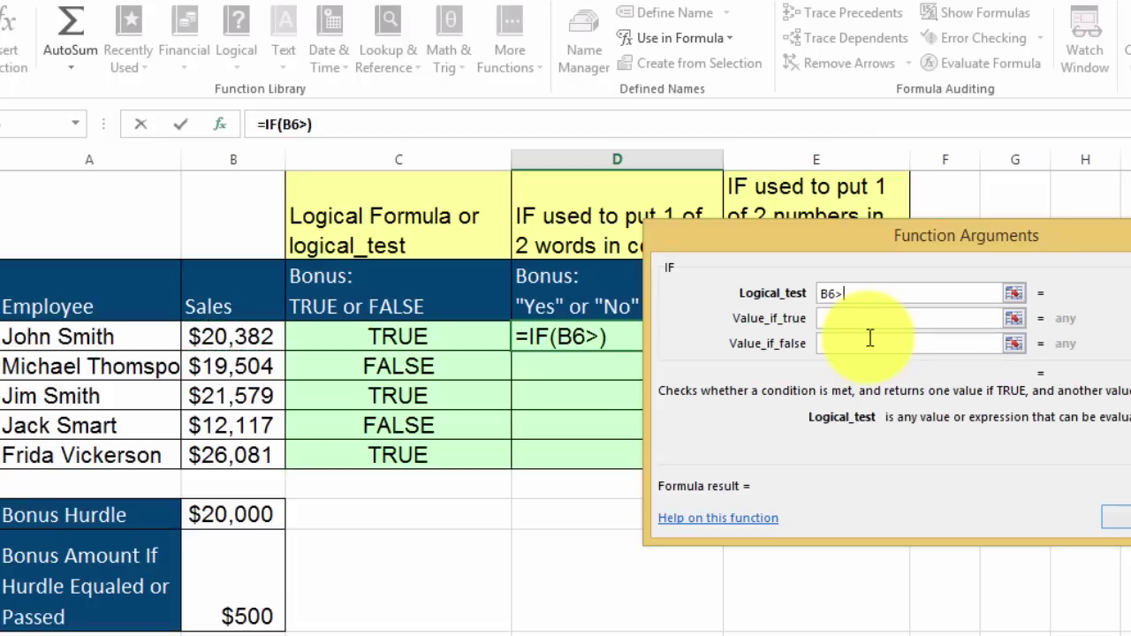
pyautogui.write('=')
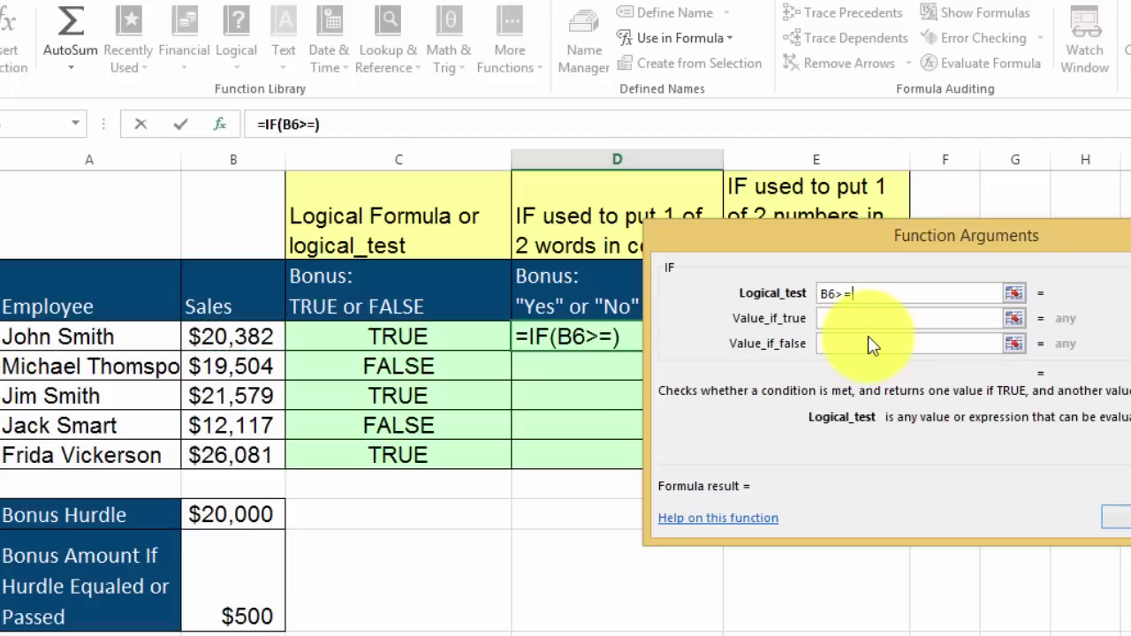
pyautogui.click(242, 517)
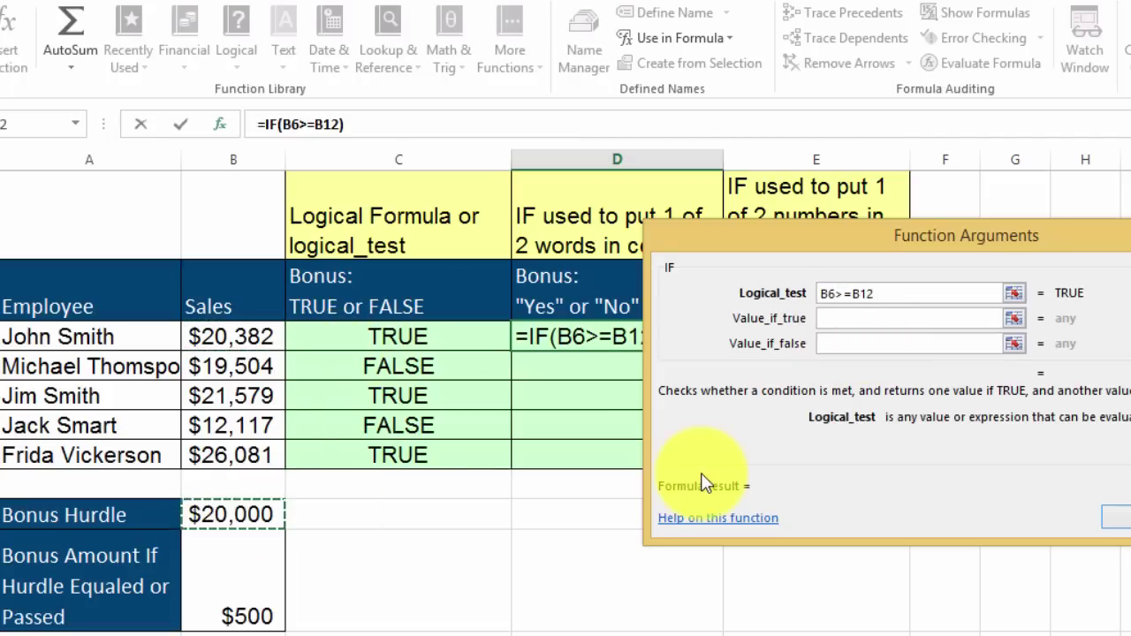
pyautogui.press('F4')
# Complete D6's IF formula with Yes if true and No if false, and fill it down through D10.
pyautogui.click(871, 318)
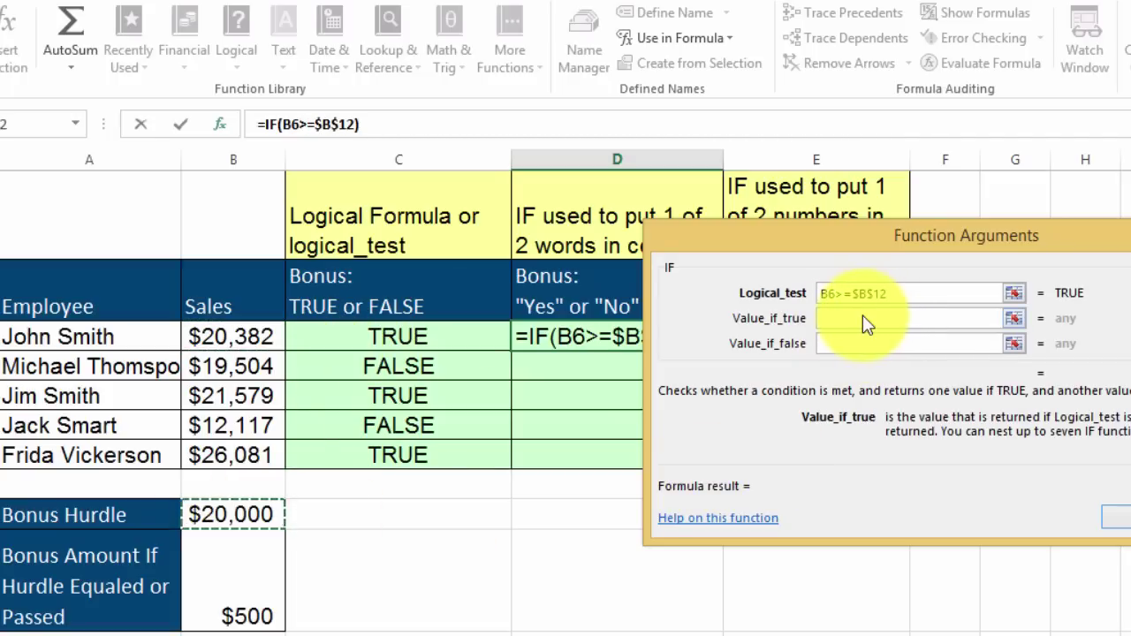
pyautogui.write('Yes')
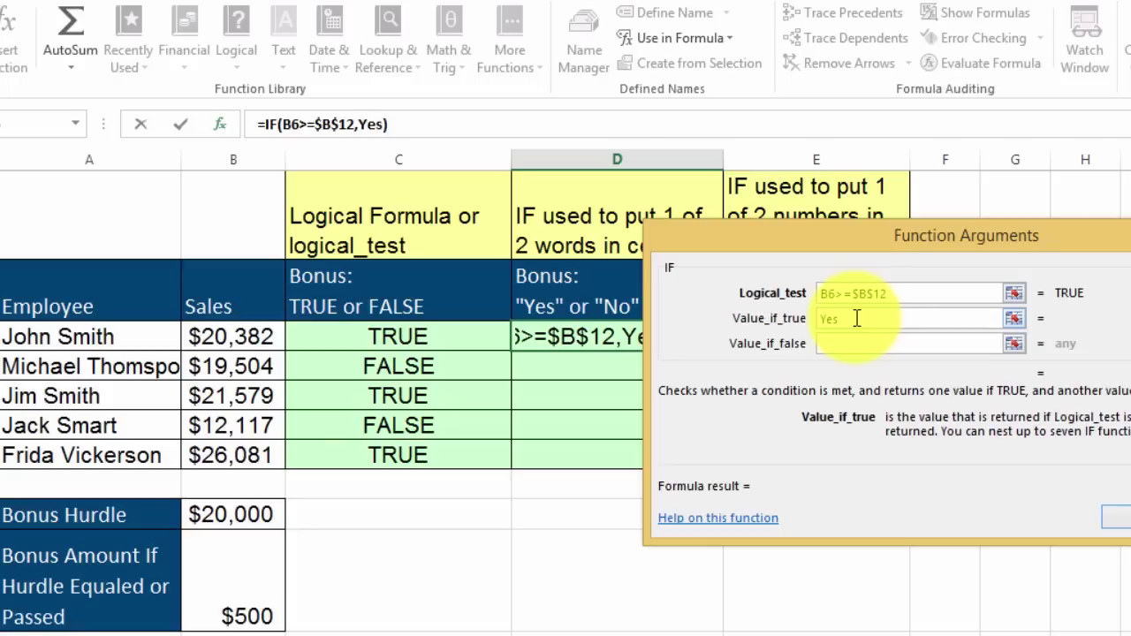
pyautogui.click(851, 345)
pyautogui.write('No')
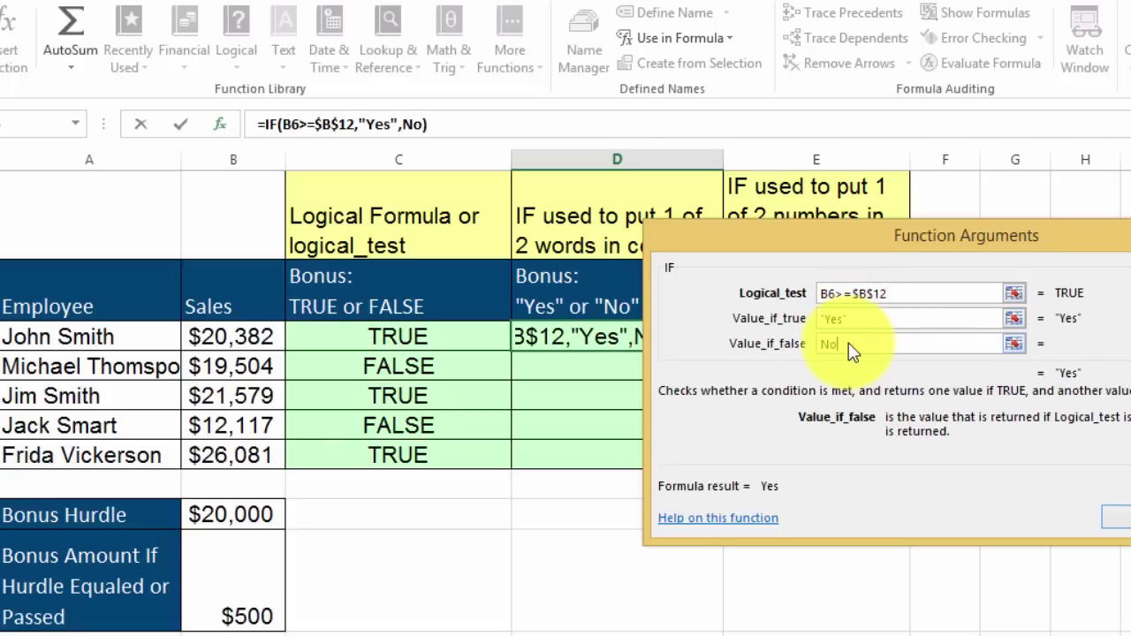
pyautogui.click(1115, 519)
pyautogui.moveTo(725, 352); pyautogui.dragTo(717, 466)
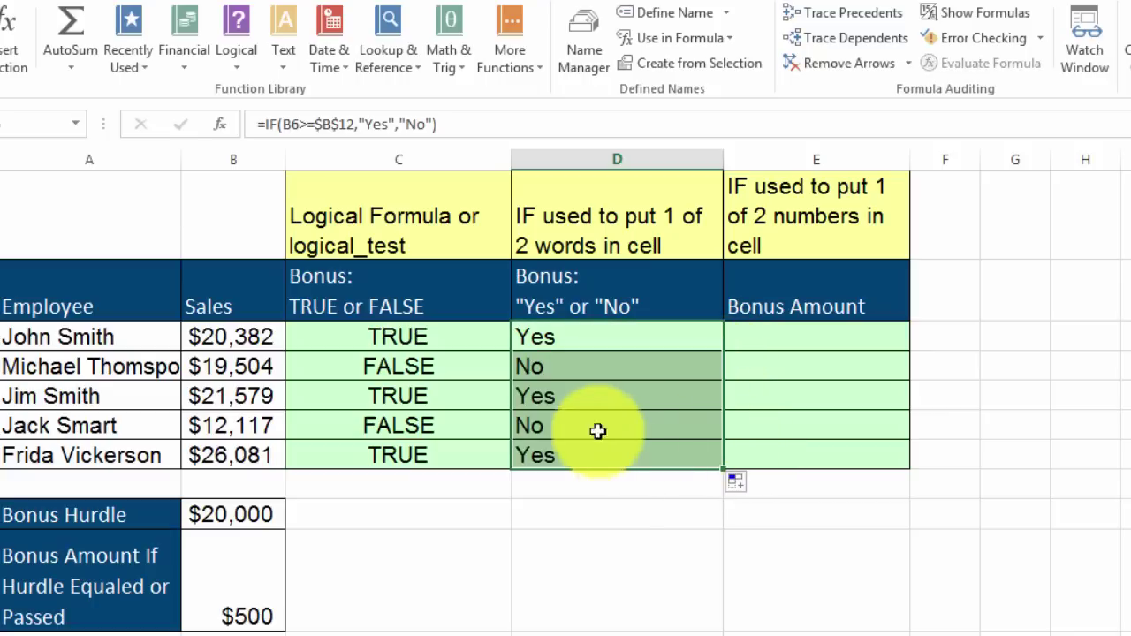
# Start an IF function in E6 under Bonus Amount with the logical test B6>=$B$12.
pyautogui.click(776, 341)
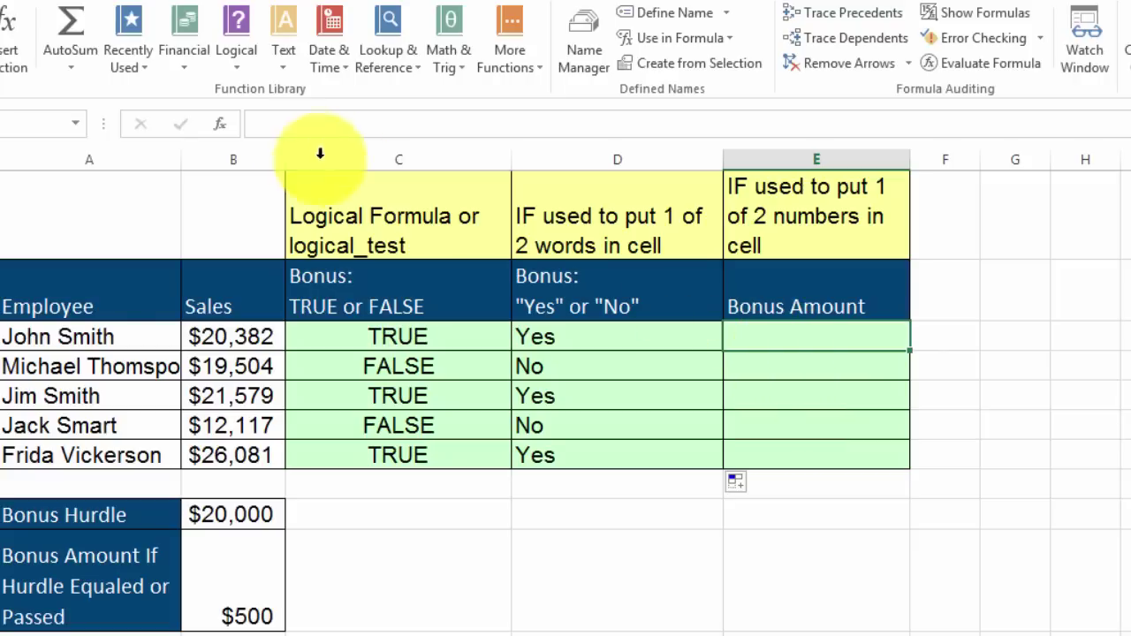
pyautogui.click(236, 73)
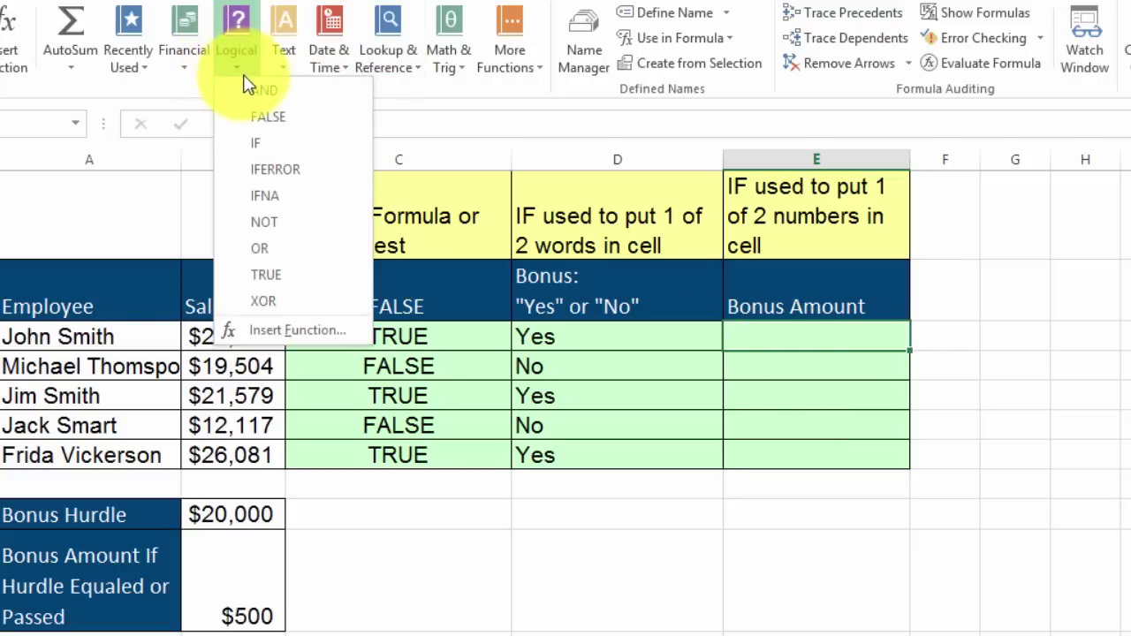
pyautogui.click(259, 146)
pyautogui.click(233, 336)
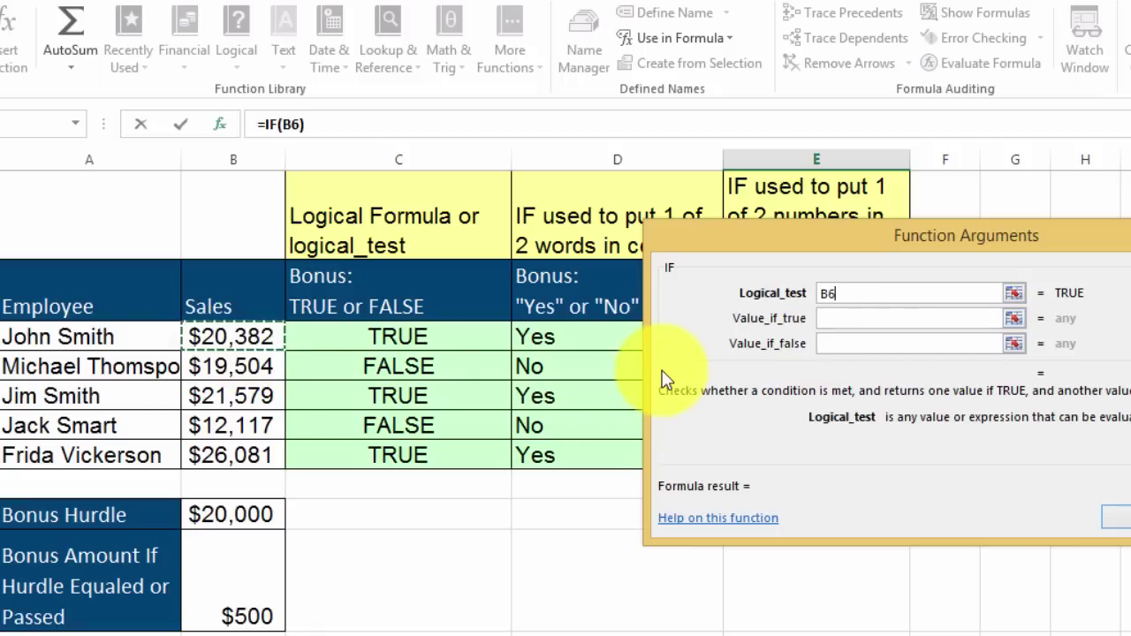
pyautogui.write('>=')
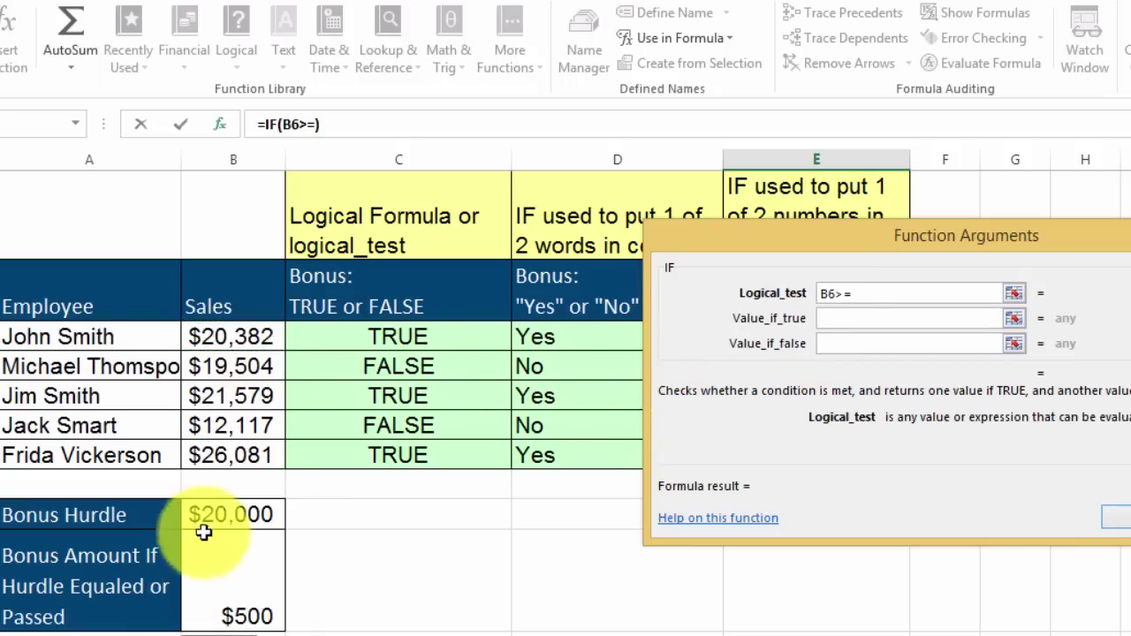
pyautogui.click(227, 516)
pyautogui.press('F4')
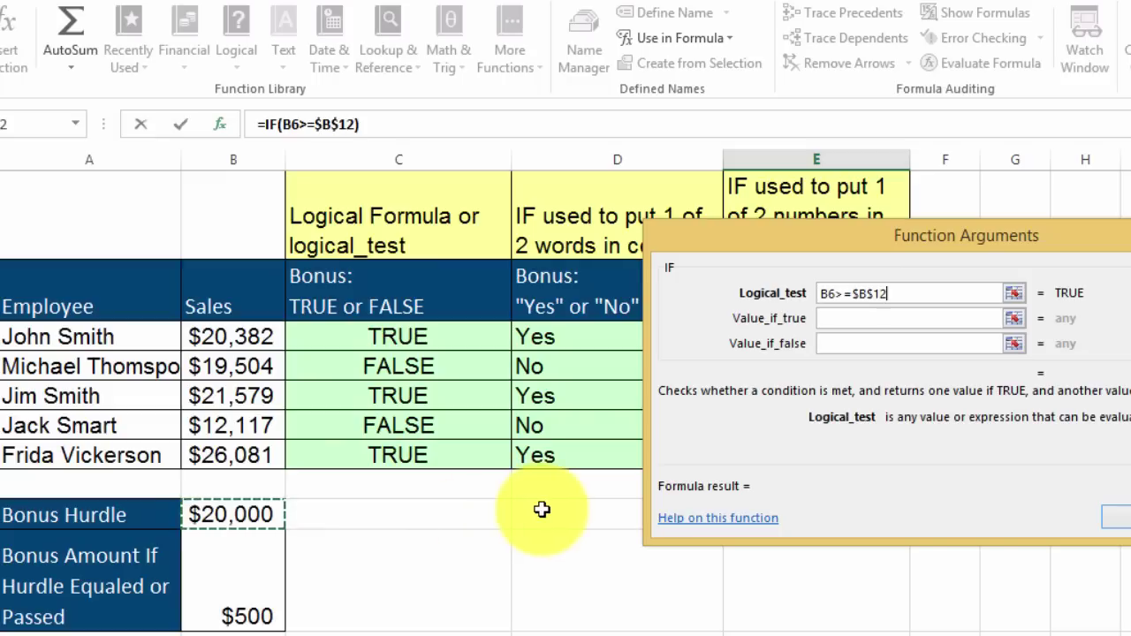
# Complete E6's IF formula with $B$13 if true and 0 if false, and fill it down through E10.
pyautogui.click(833, 318)
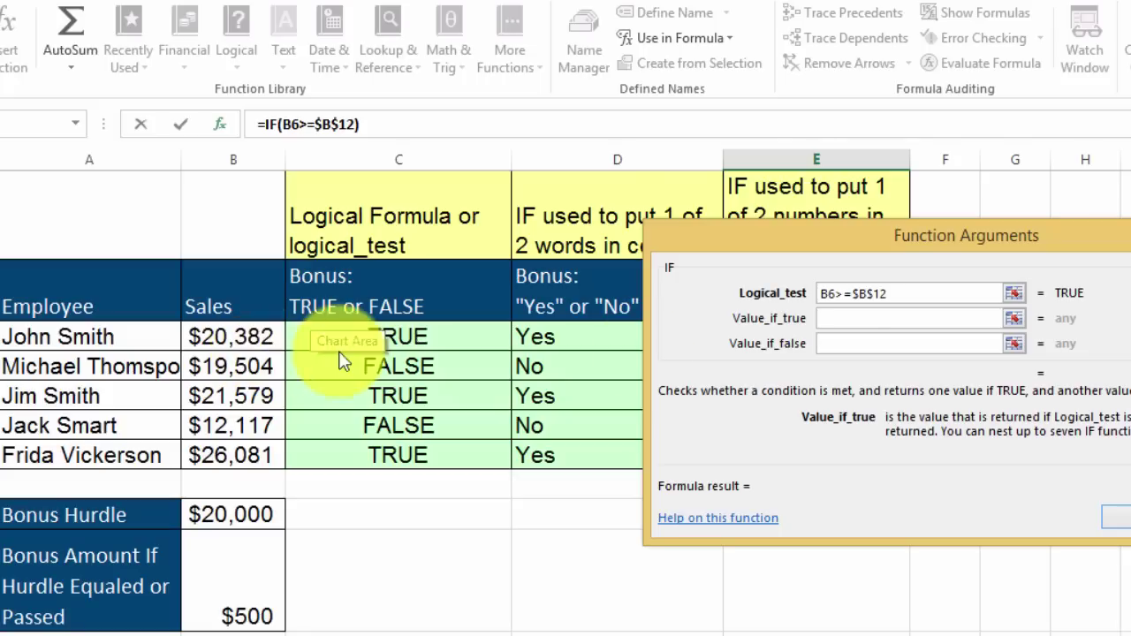
pyautogui.click(232, 621)
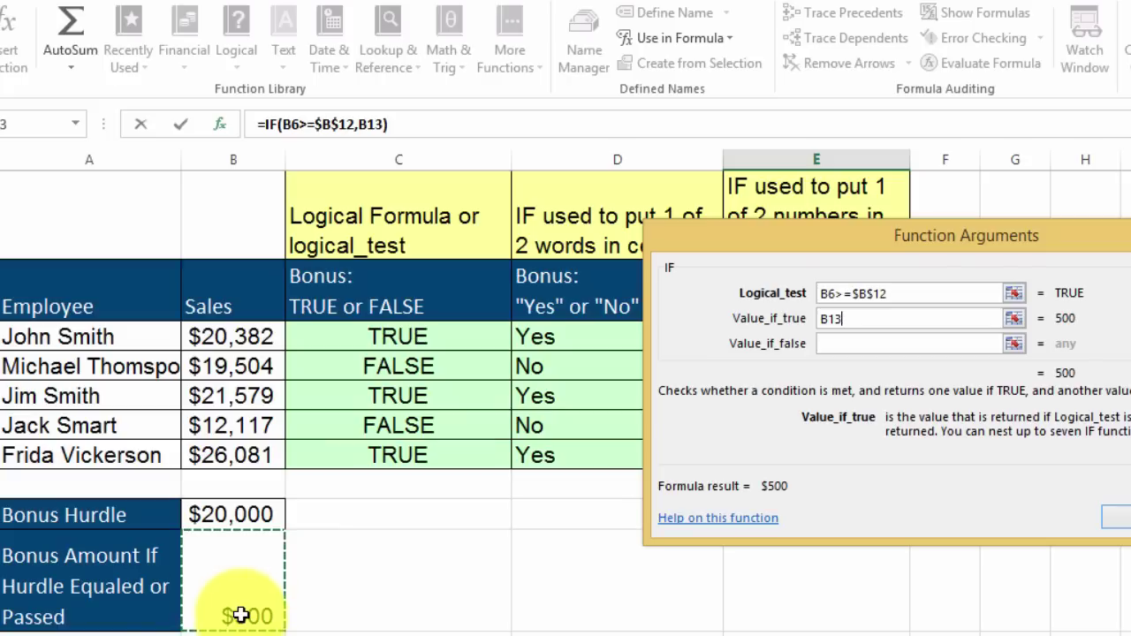
pyautogui.press('F4')
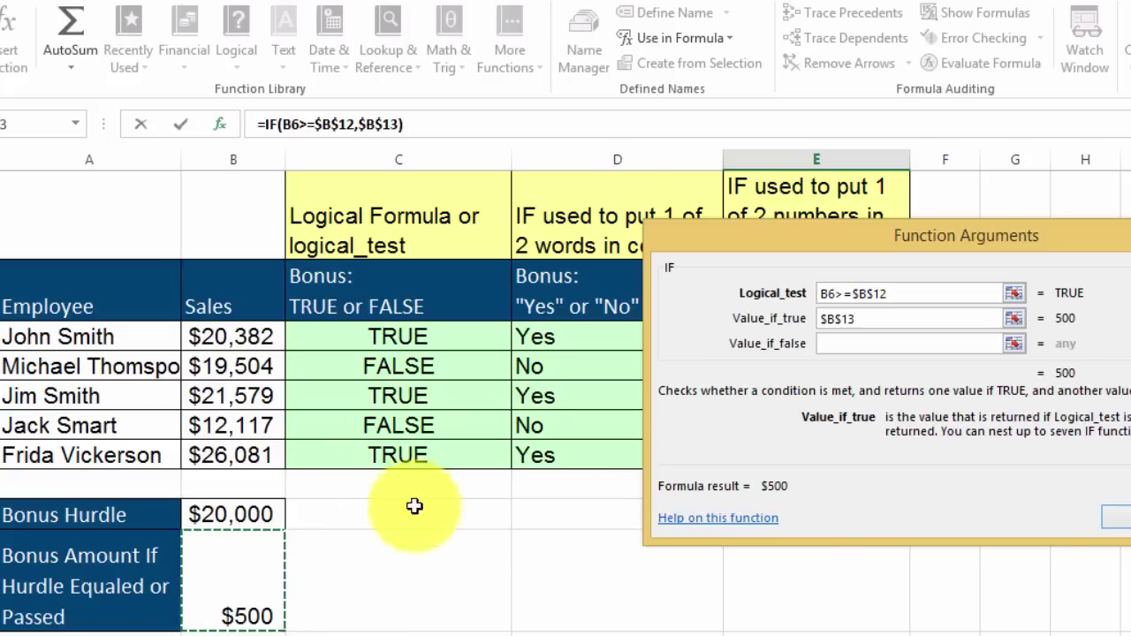
pyautogui.click(871, 344)
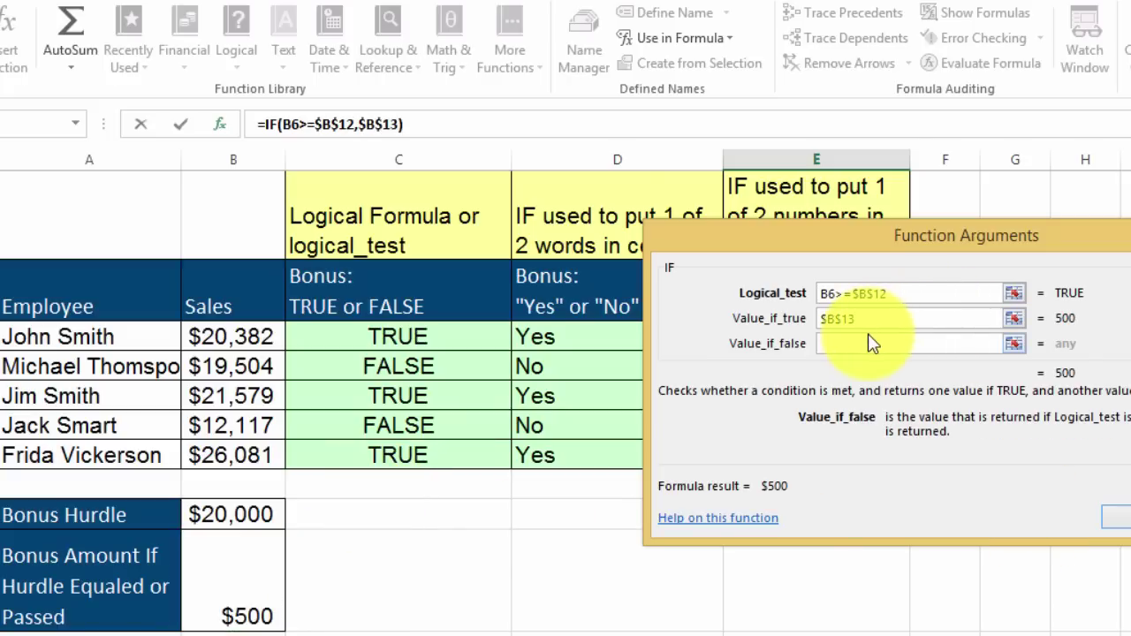
pyautogui.write('0')
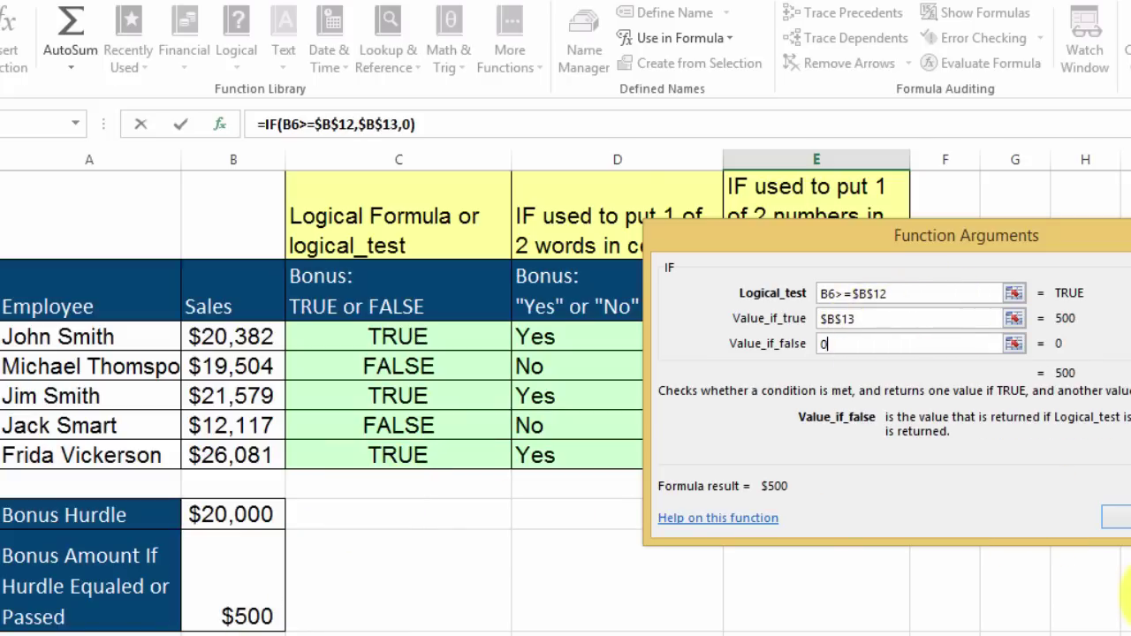
pyautogui.click(1118, 518)
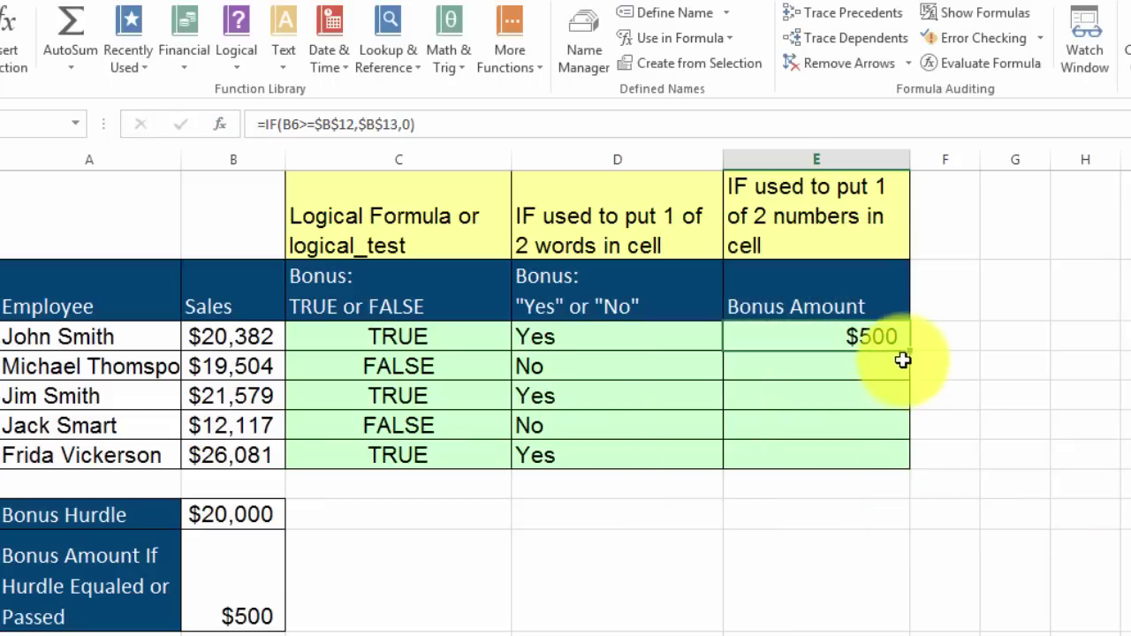
pyautogui.moveTo(910, 378); pyautogui.dragTo(894, 471)
pyautogui.click(858, 532)
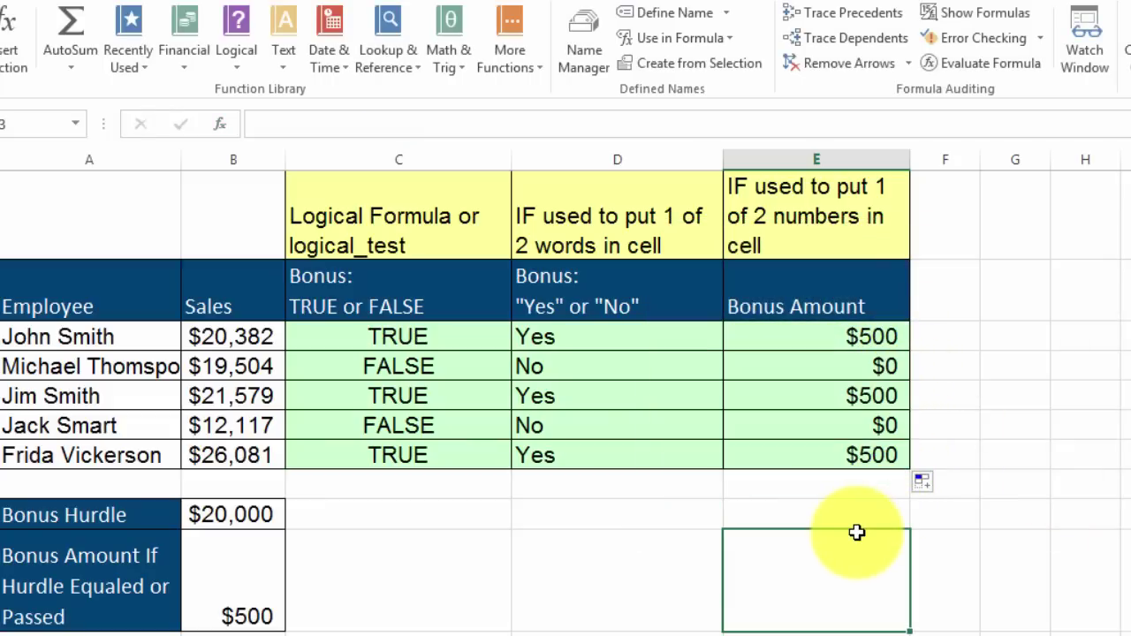
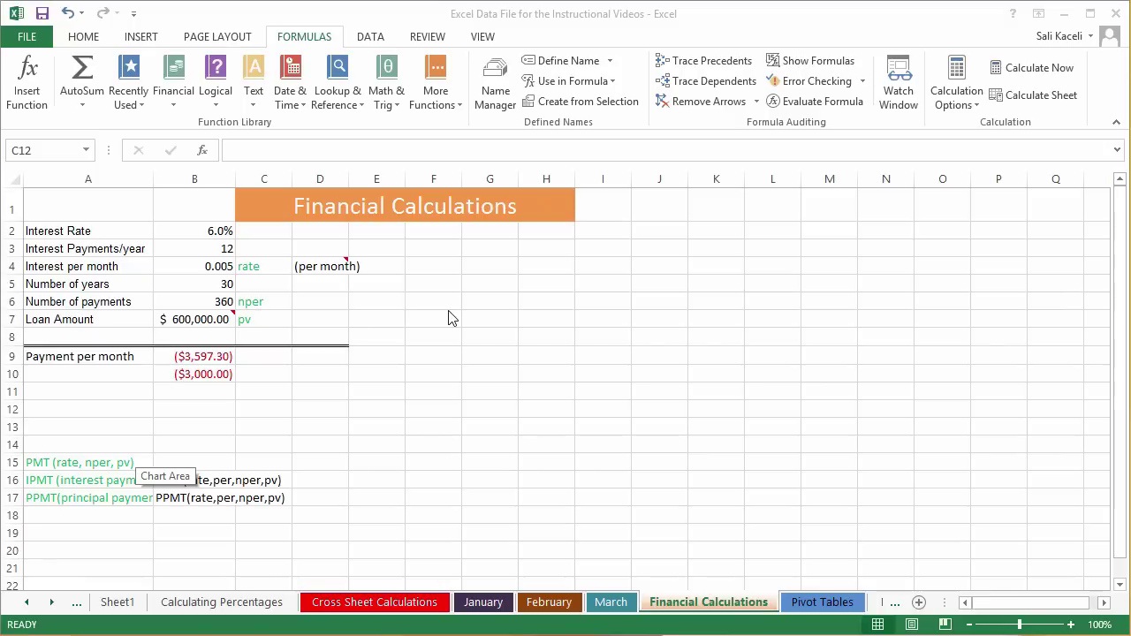
# Look through the list of financial functions, and select the Payment per month cell B9.
pyautogui.click(174, 102)
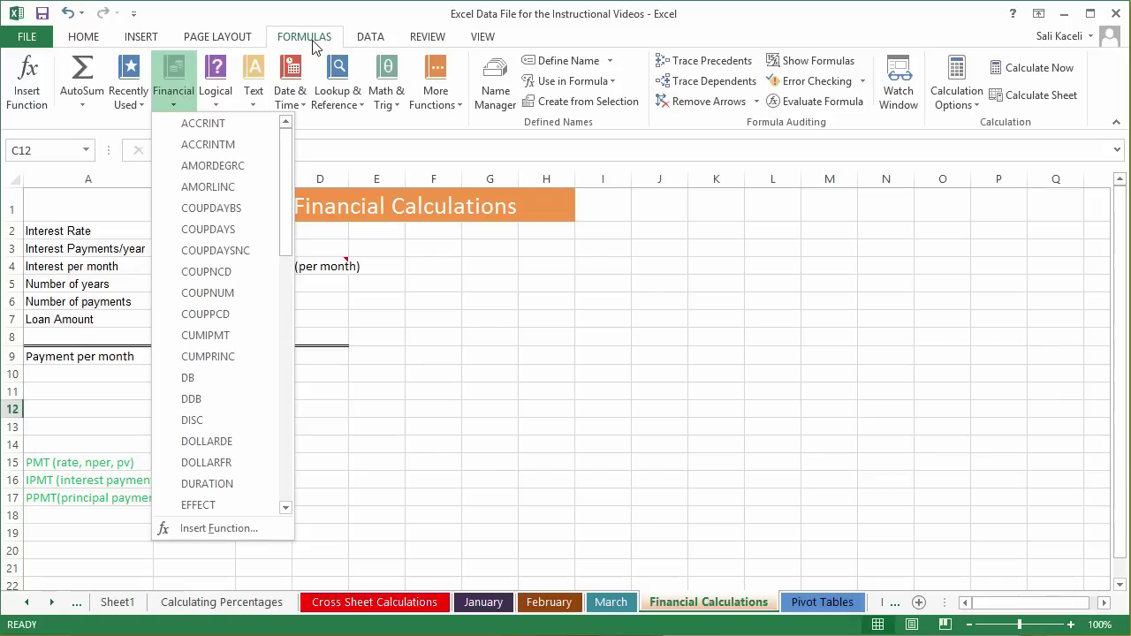
pyautogui.moveTo(282, 189); pyautogui.dragTo(273, 427)
pyautogui.click(225, 357)
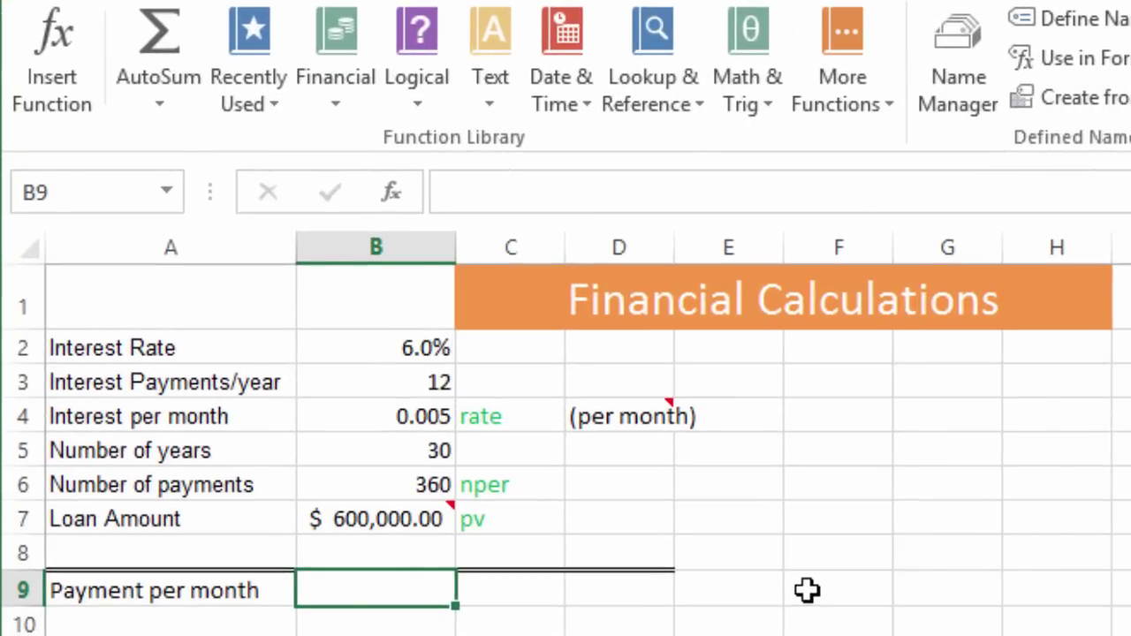
# Set the Interest Rate in B2 to 3%.
pyautogui.click(408, 353)
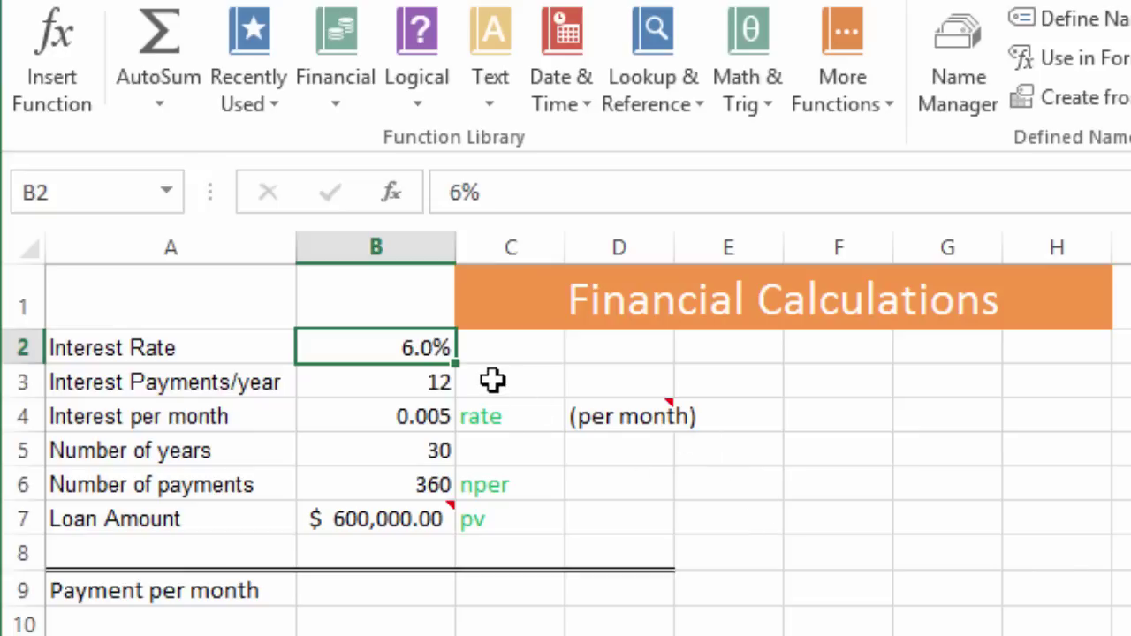
pyautogui.write('3')
pyautogui.press('Return')
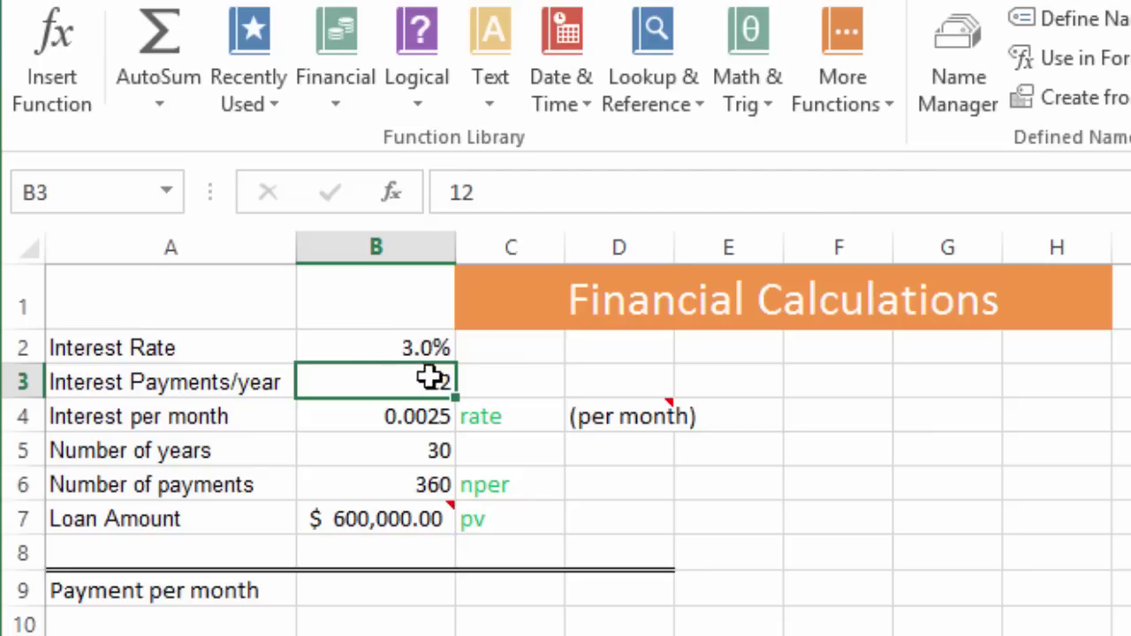
# Examine the Interest per month formula in B4 and the cell it references.
pyautogui.click(405, 423)
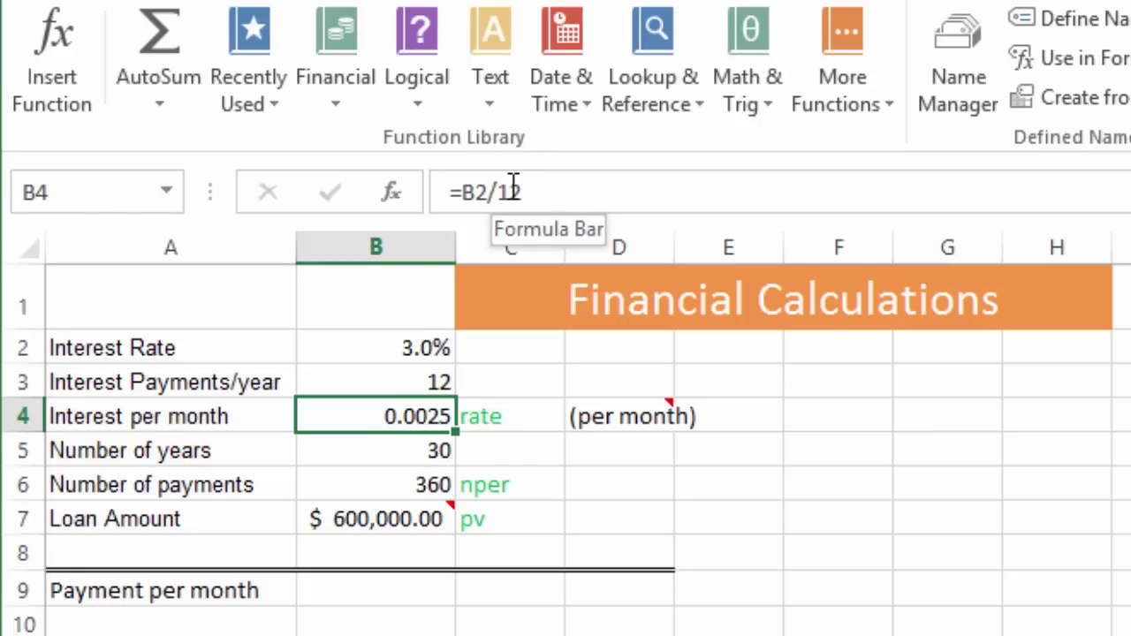
pyautogui.click(485, 193)
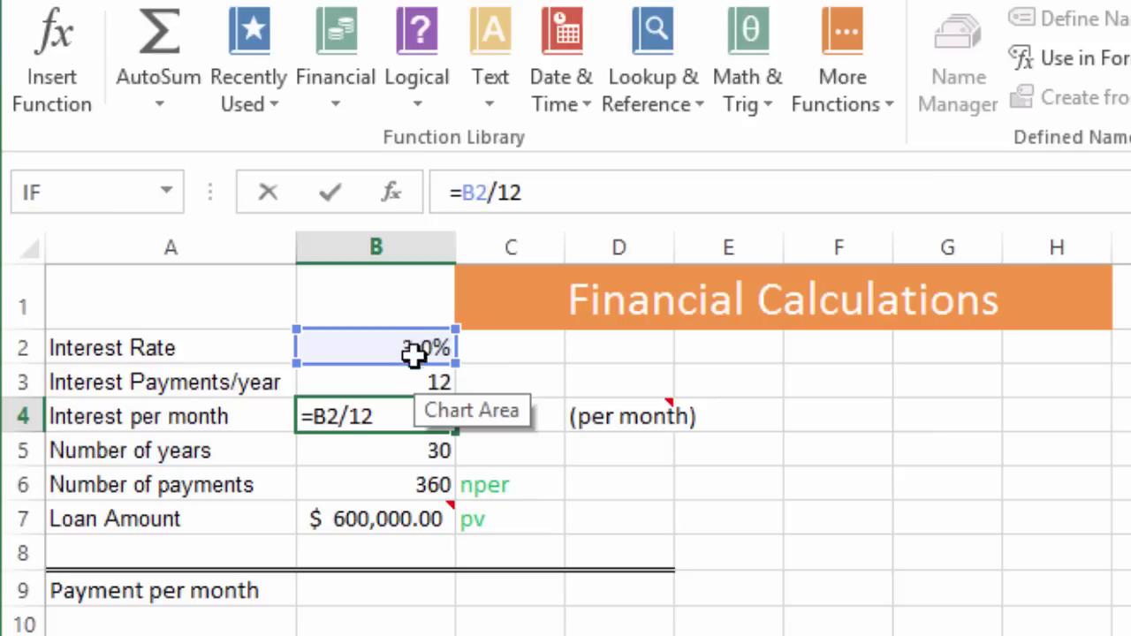
pyautogui.click(525, 193)
pyautogui.press('Return')
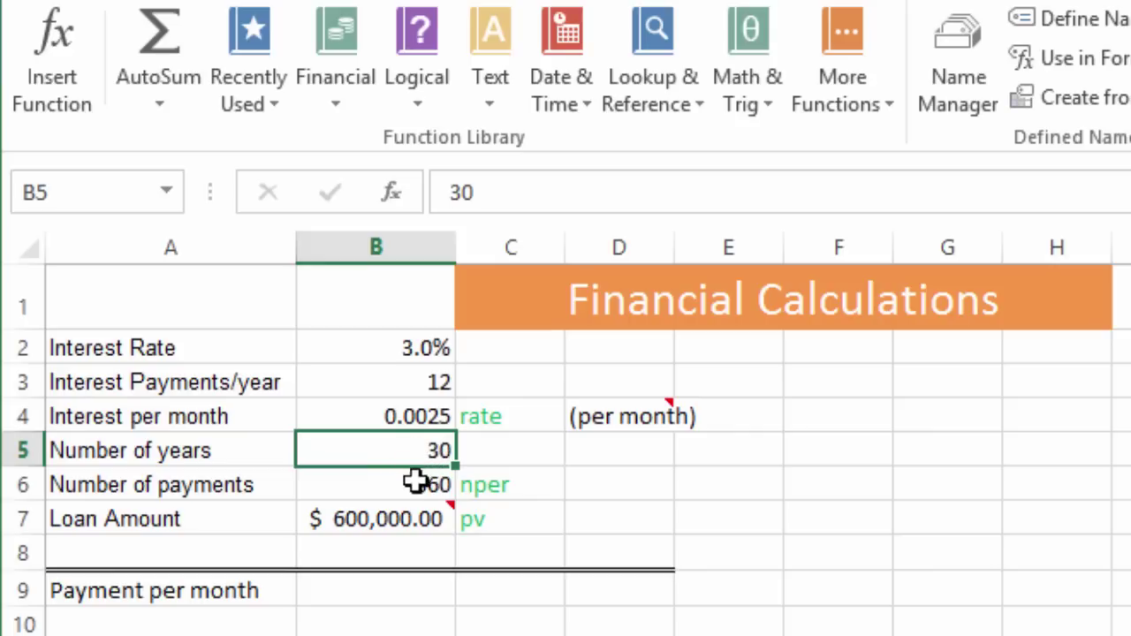
# Examine the Number of payments formula in B6 and the cells it references.
pyautogui.click(402, 495)
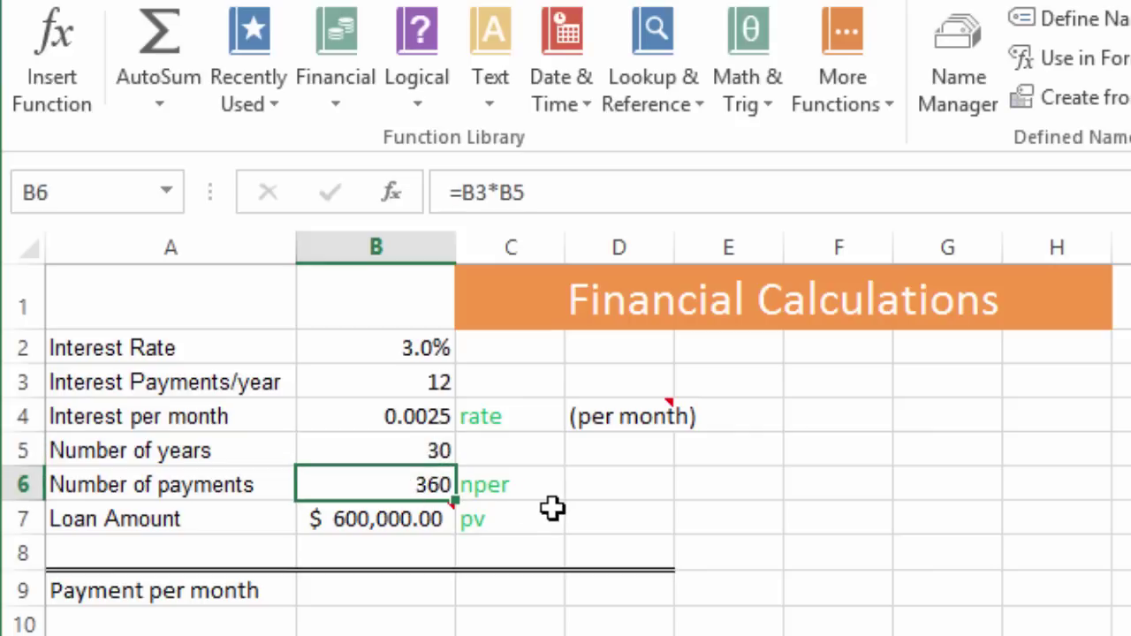
pyautogui.moveTo(442, 510)
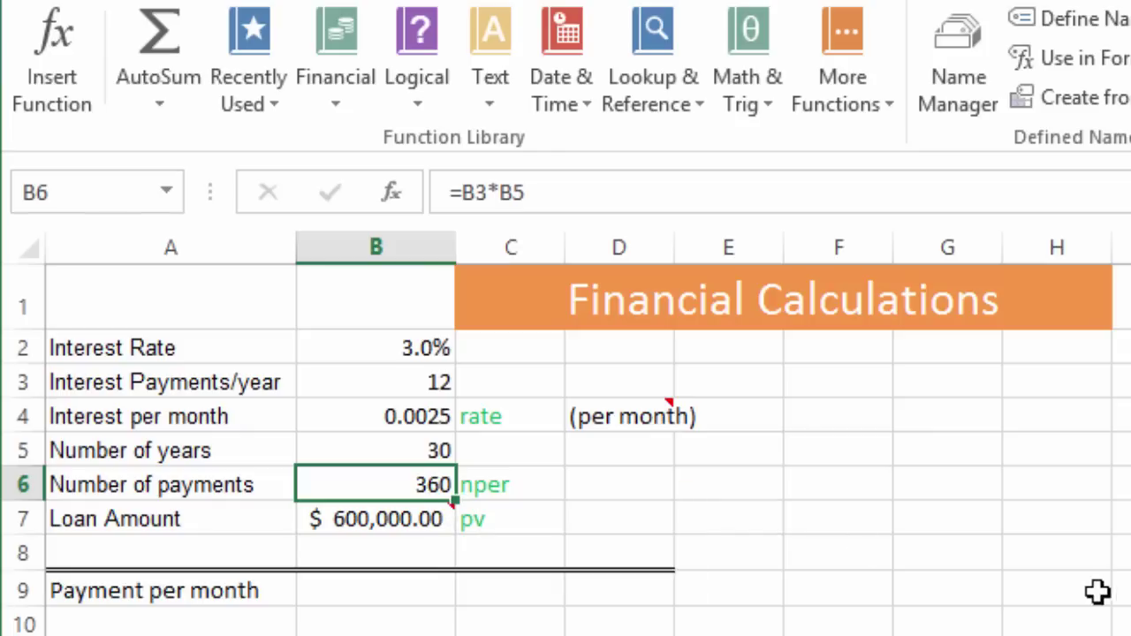
pyautogui.click(559, 193)
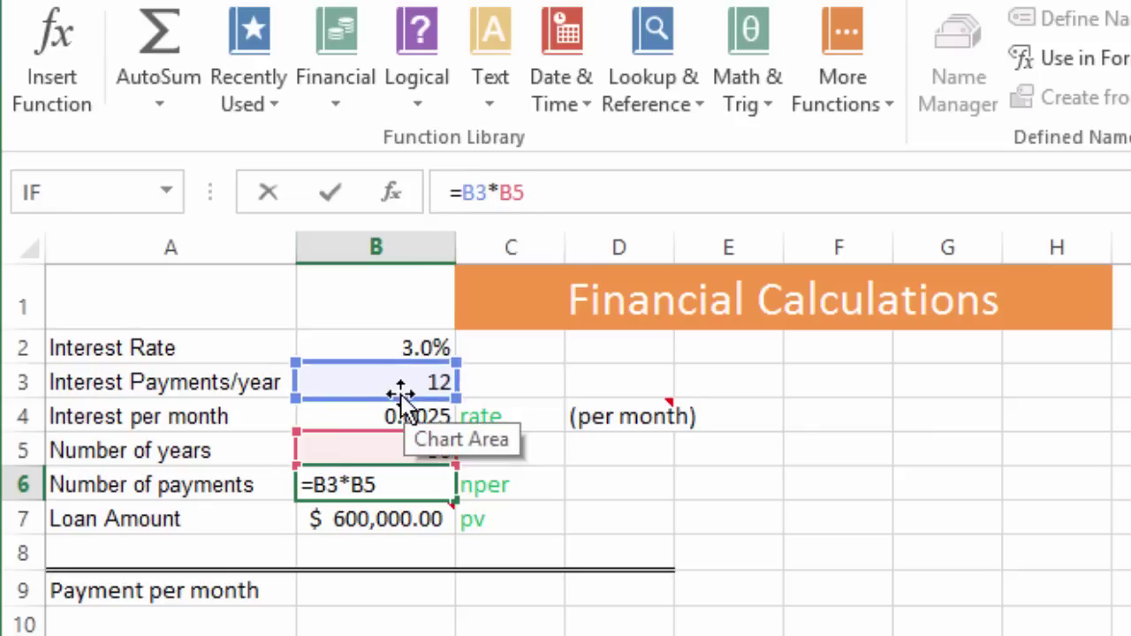
pyautogui.click(677, 487)
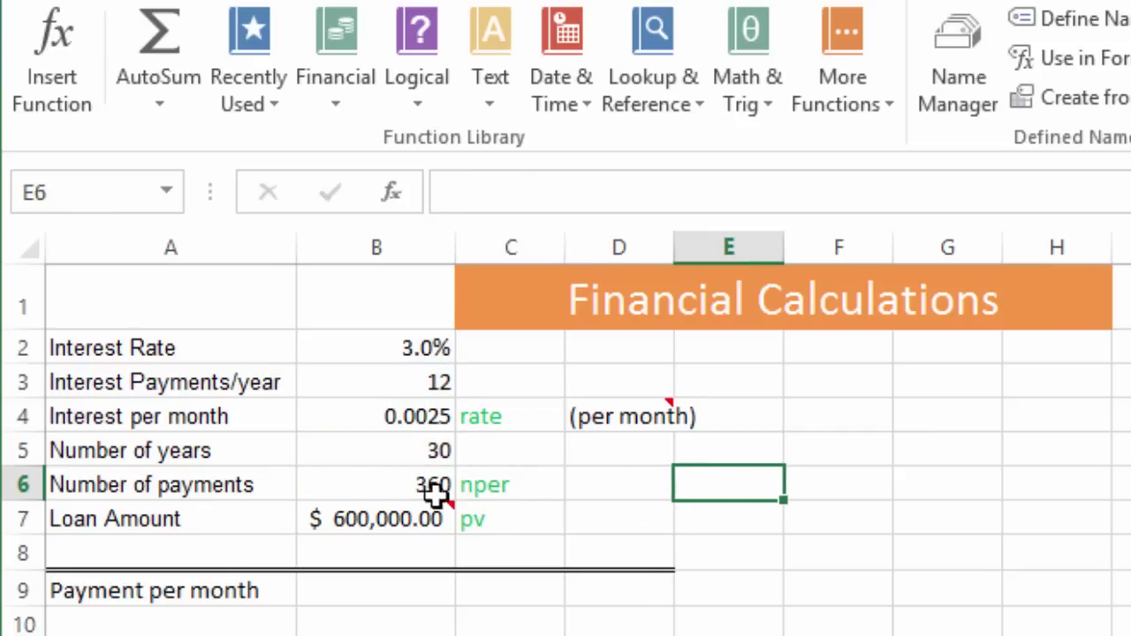
pyautogui.click(371, 490)
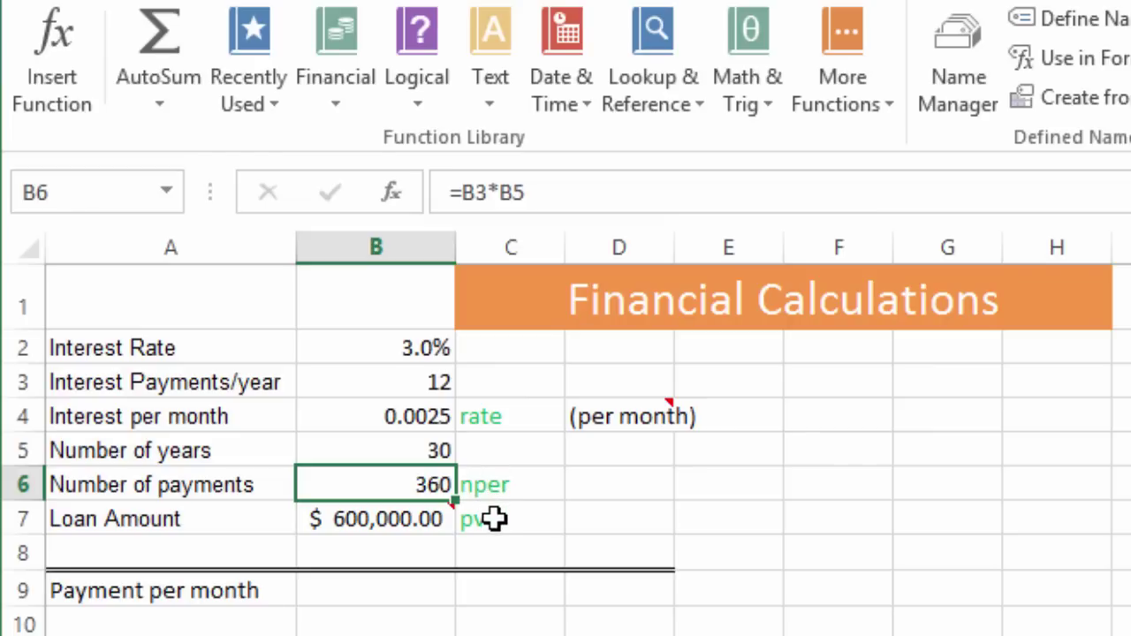
# Select the Payment per month cell B9 and search the function library for pmt.
pyautogui.click(356, 105)
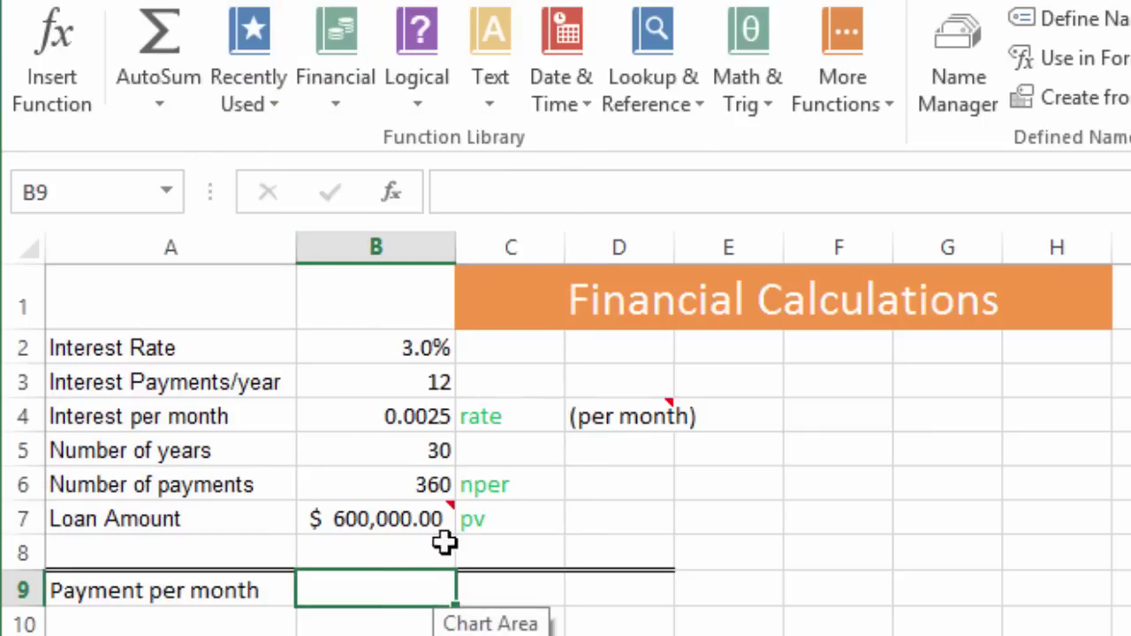
pyautogui.click(51, 53)
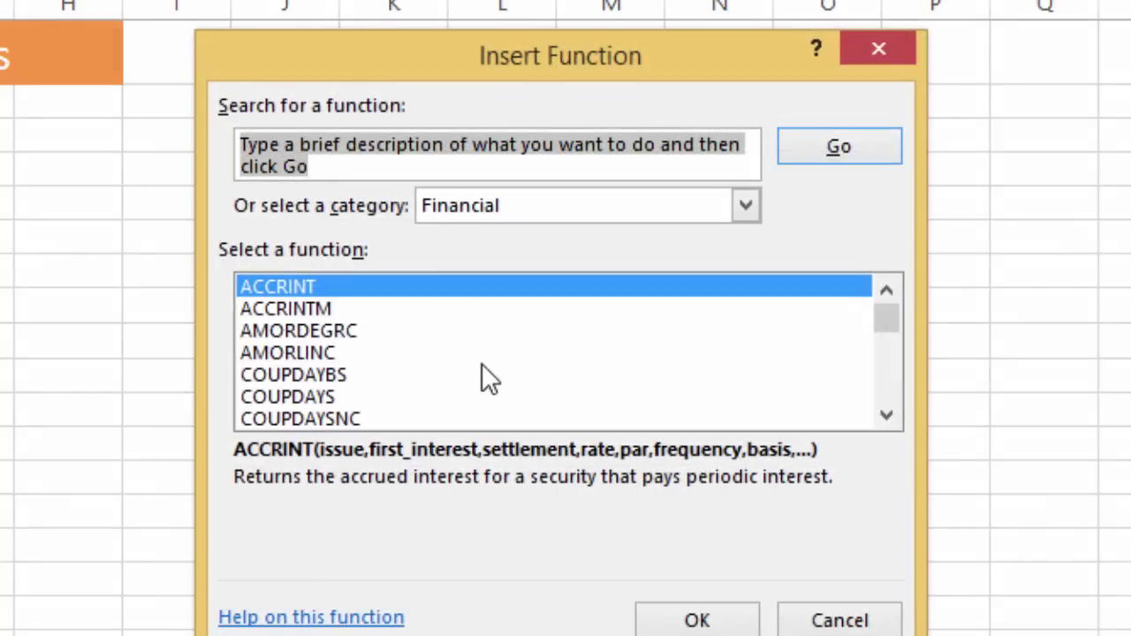
pyautogui.write('p')
pyautogui.press('BackSpace')
pyautogui.write('pmt')
pyautogui.press('Return')
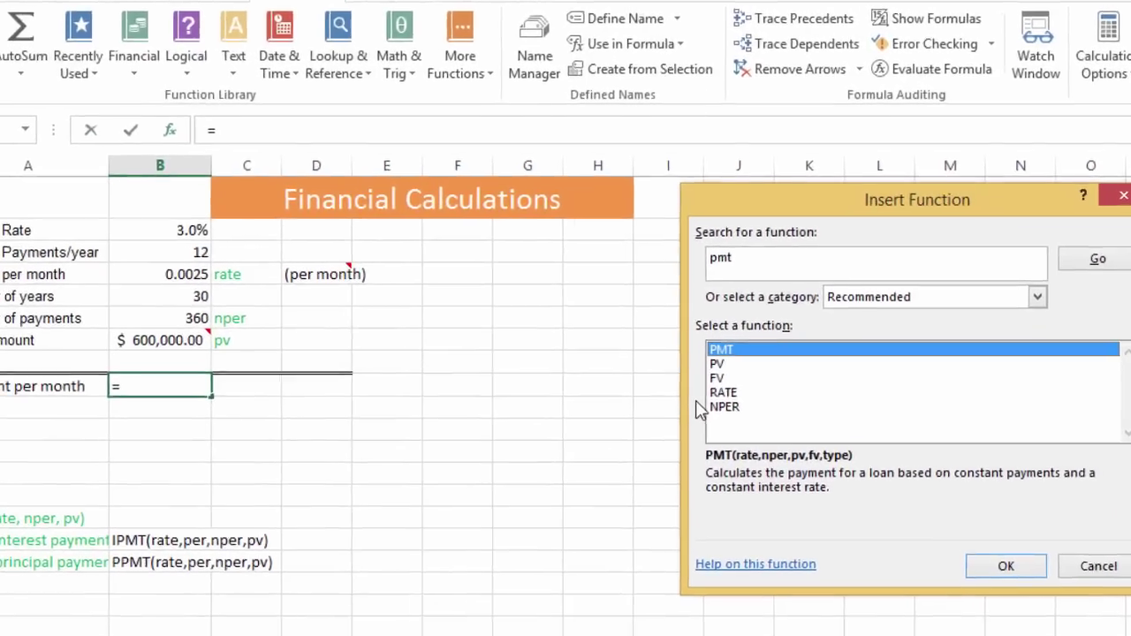
pyautogui.press('Escape')
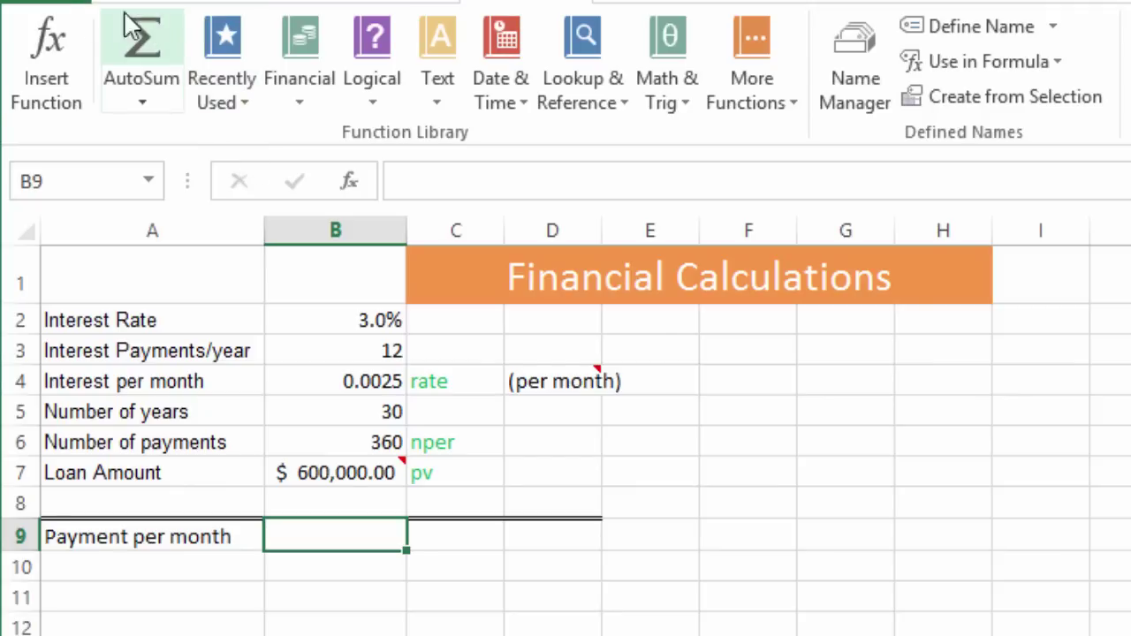
# Start inserting the PMT function in the Payment per month cell B9.
pyautogui.click(15, 46)
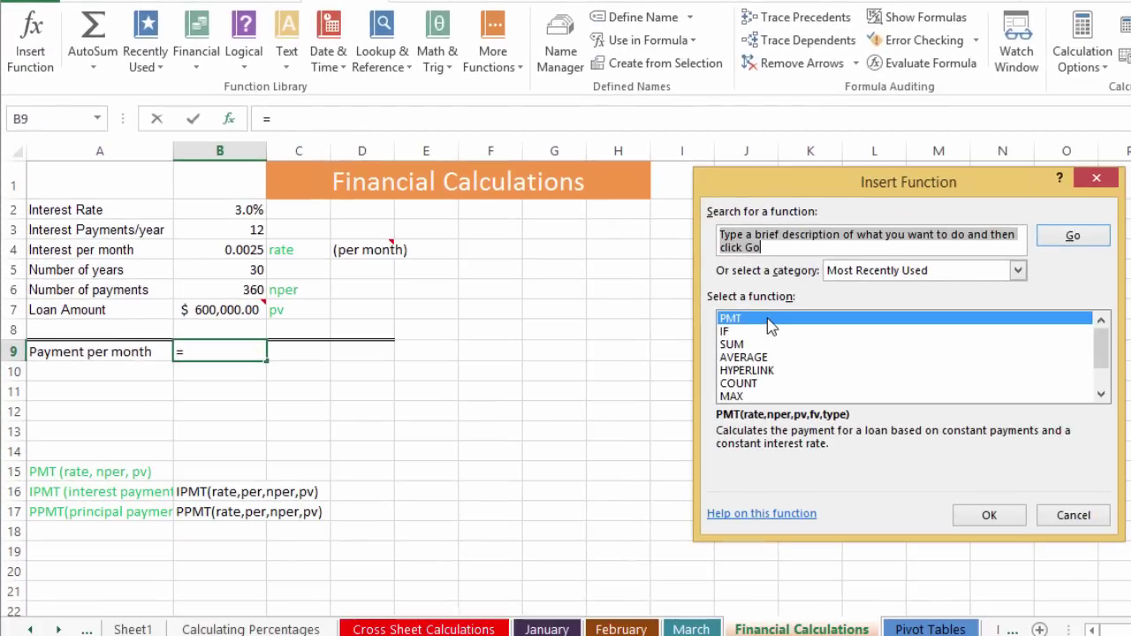
# Search the available functions for "pmt" and insert the PMT function in cell B9.
pyautogui.click(766, 247)
pyautogui.moveTo(766, 246); pyautogui.dragTo(586, 227)
pyautogui.write('pmt')
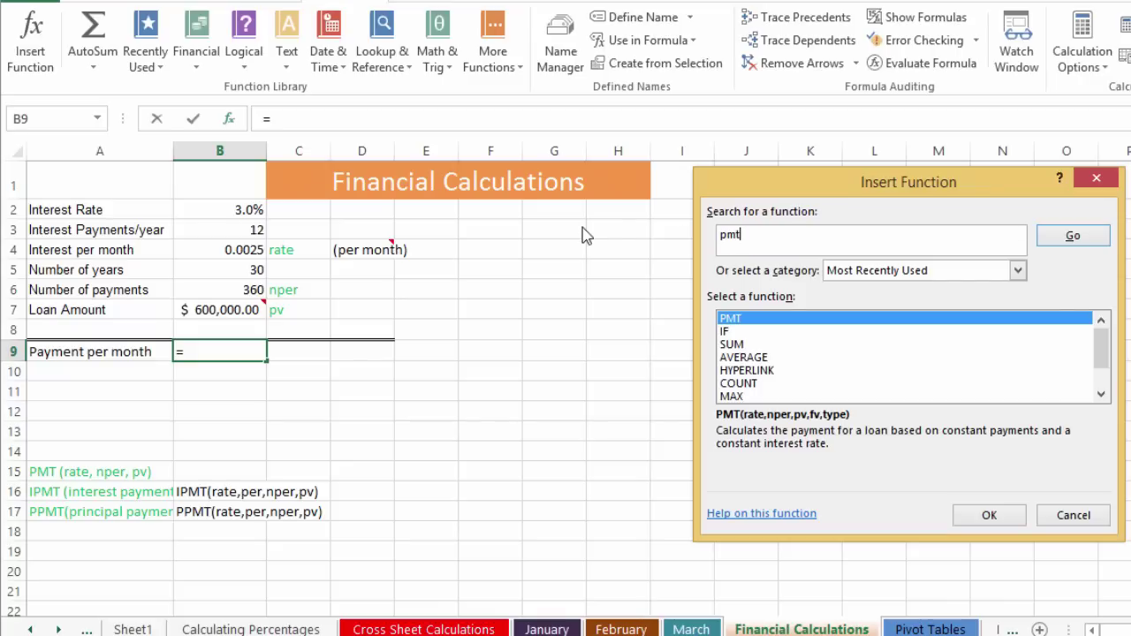
pyautogui.press('Return')
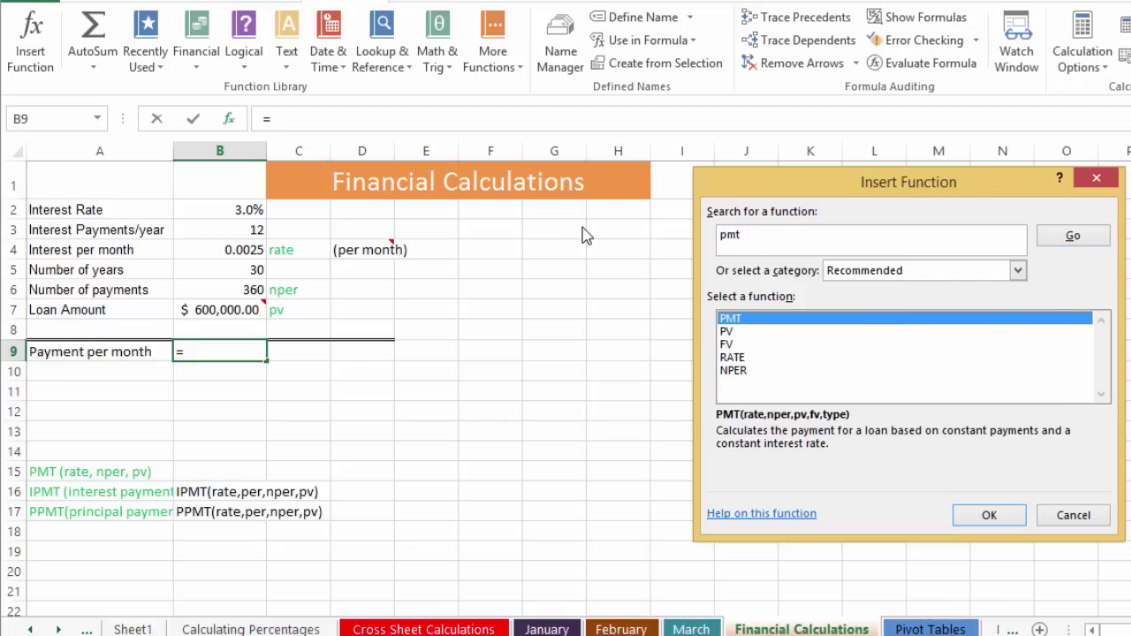
pyautogui.doubleClick(740, 320)
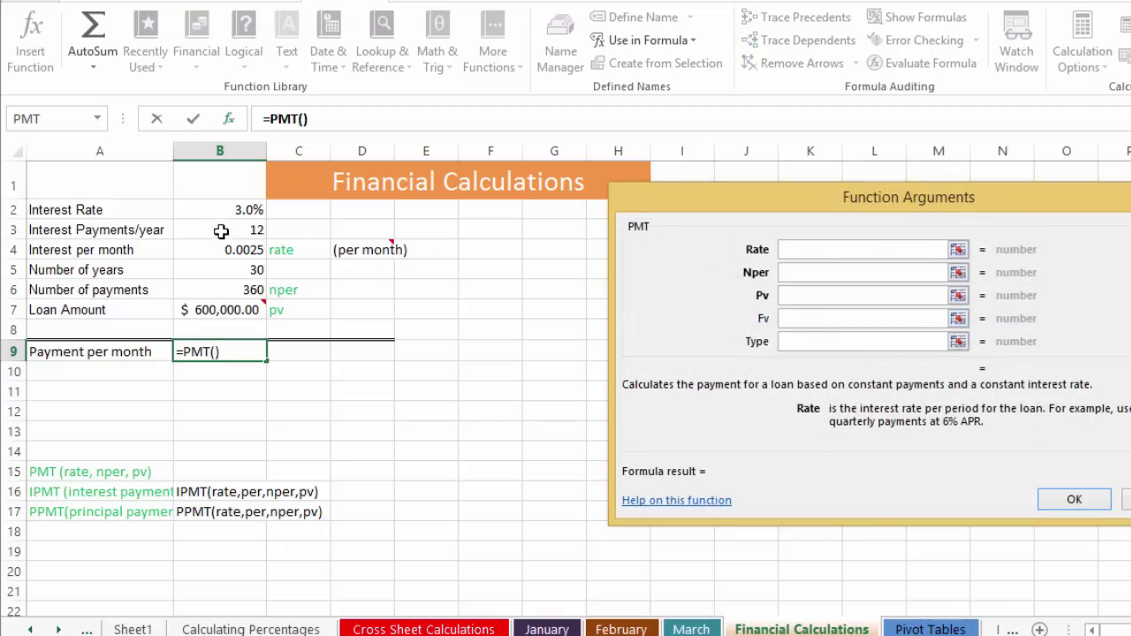
# Fill in the PMT arguments with Rate B4, Nper B6 and Pv B7, leaving Fv and Type empty, and confirm the formula.
pyautogui.click(244, 253)
pyautogui.click(805, 273)
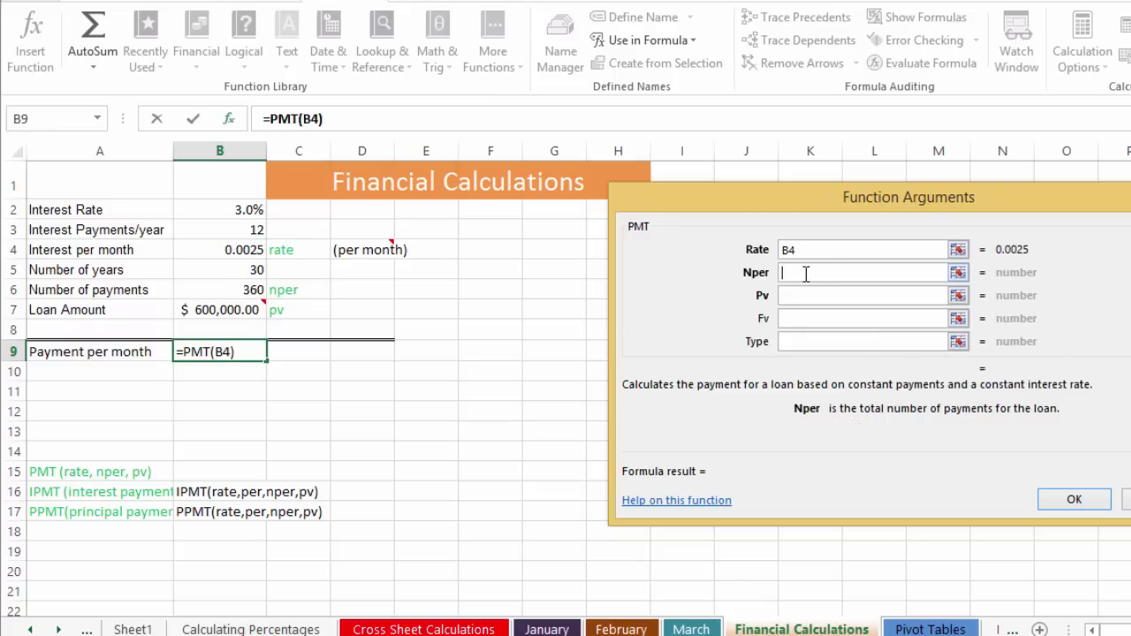
pyautogui.click(249, 291)
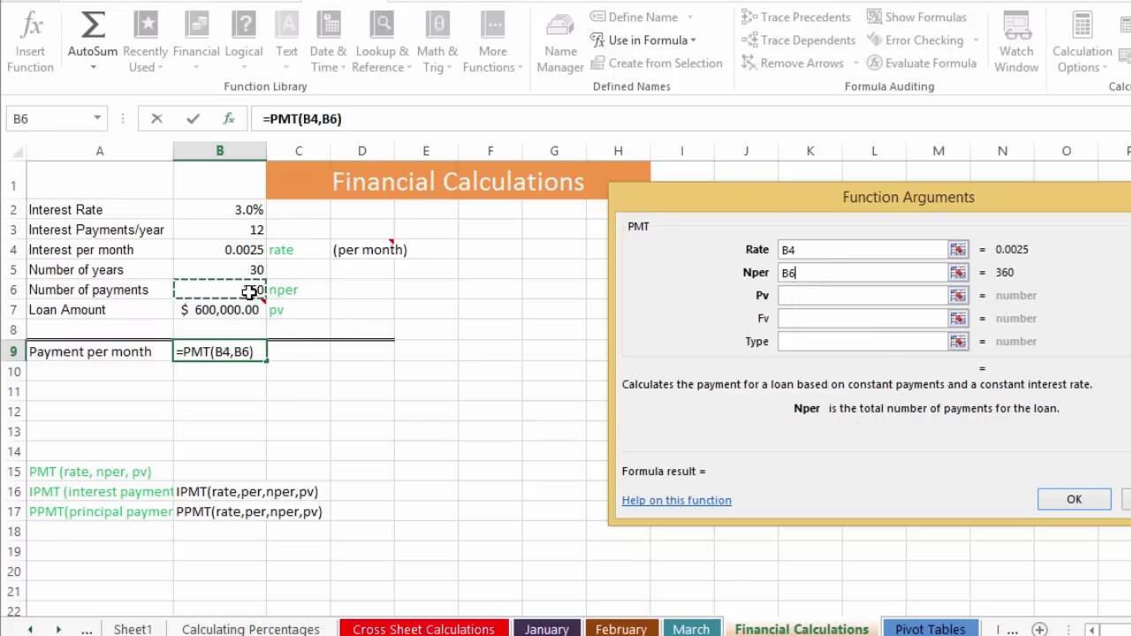
pyautogui.click(831, 297)
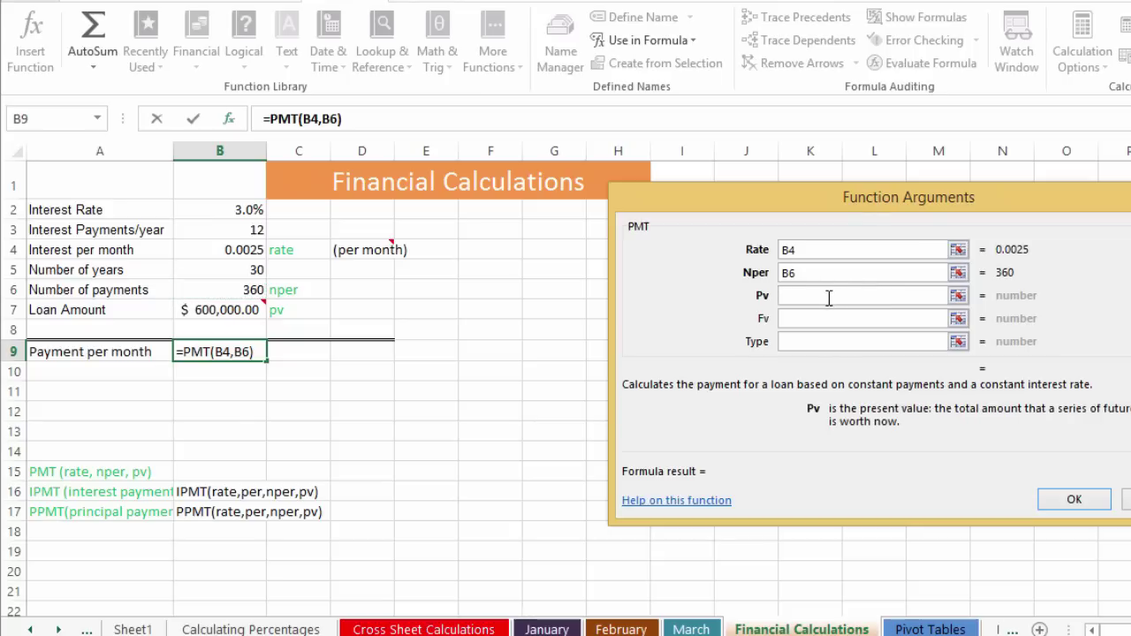
pyautogui.click(201, 310)
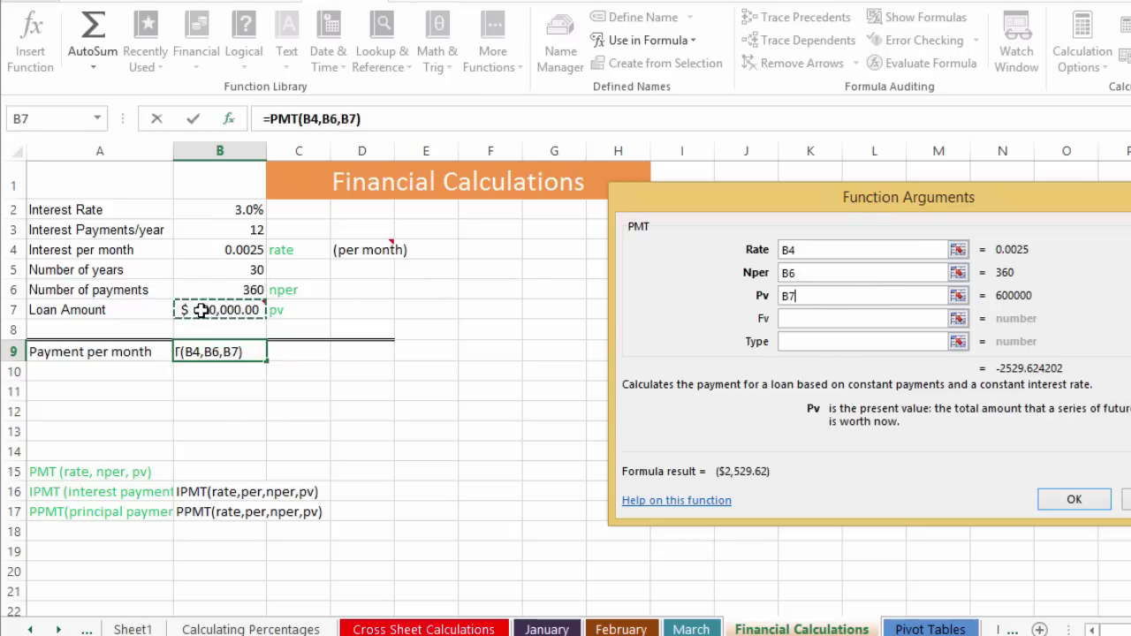
pyautogui.click(802, 324)
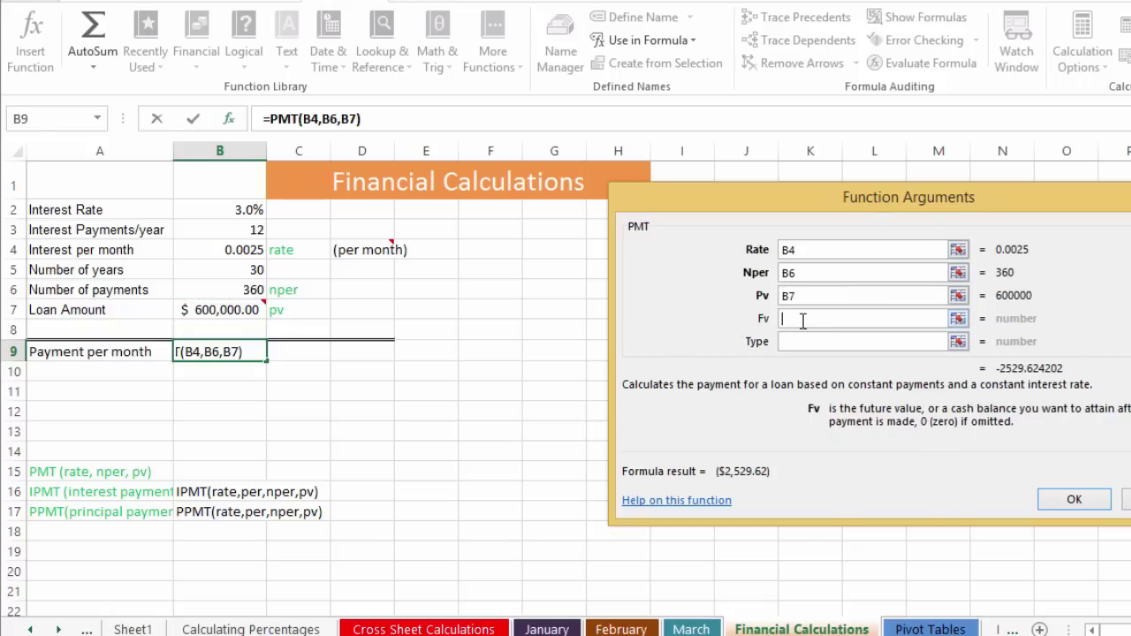
pyautogui.click(806, 346)
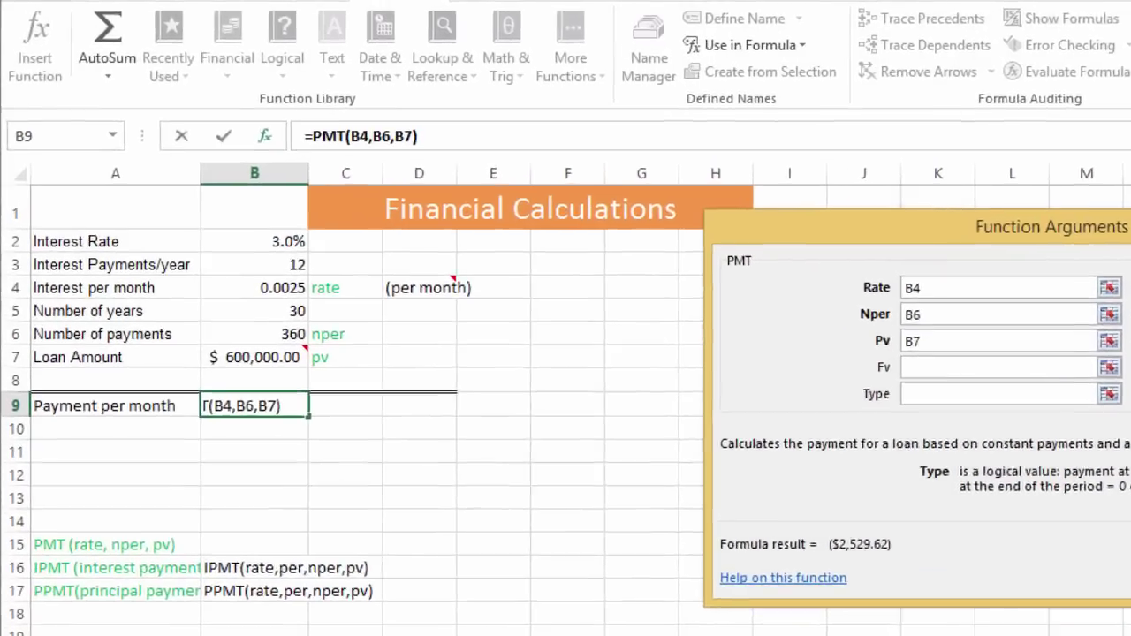
pyautogui.click(1074, 500)
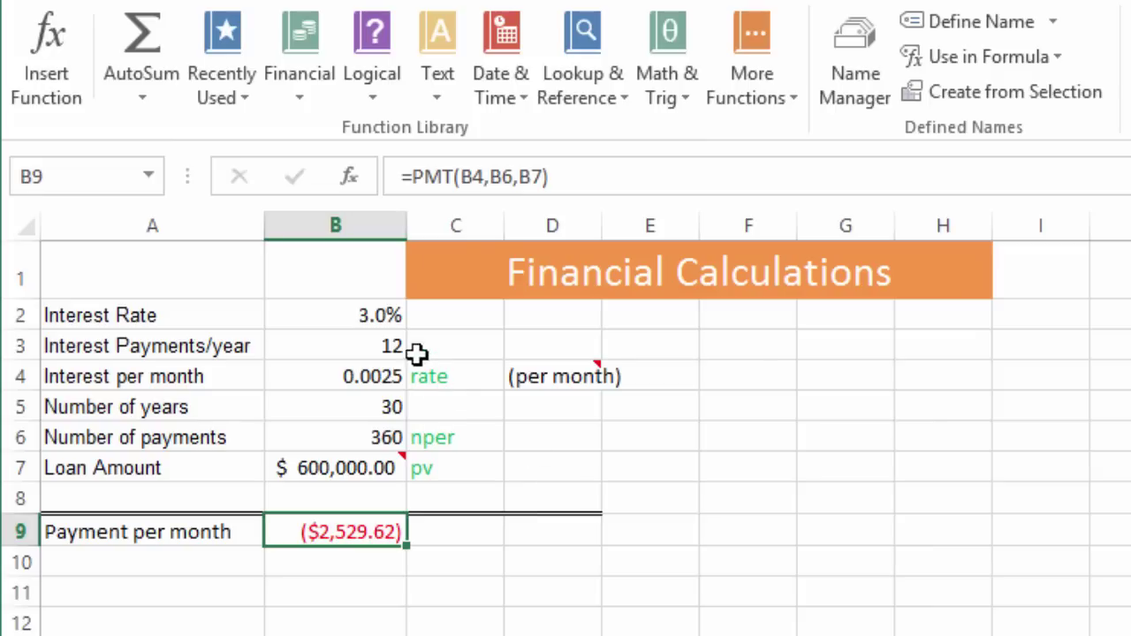
# Set the interest rate in cell B2 to 6%.
pyautogui.click(387, 314)
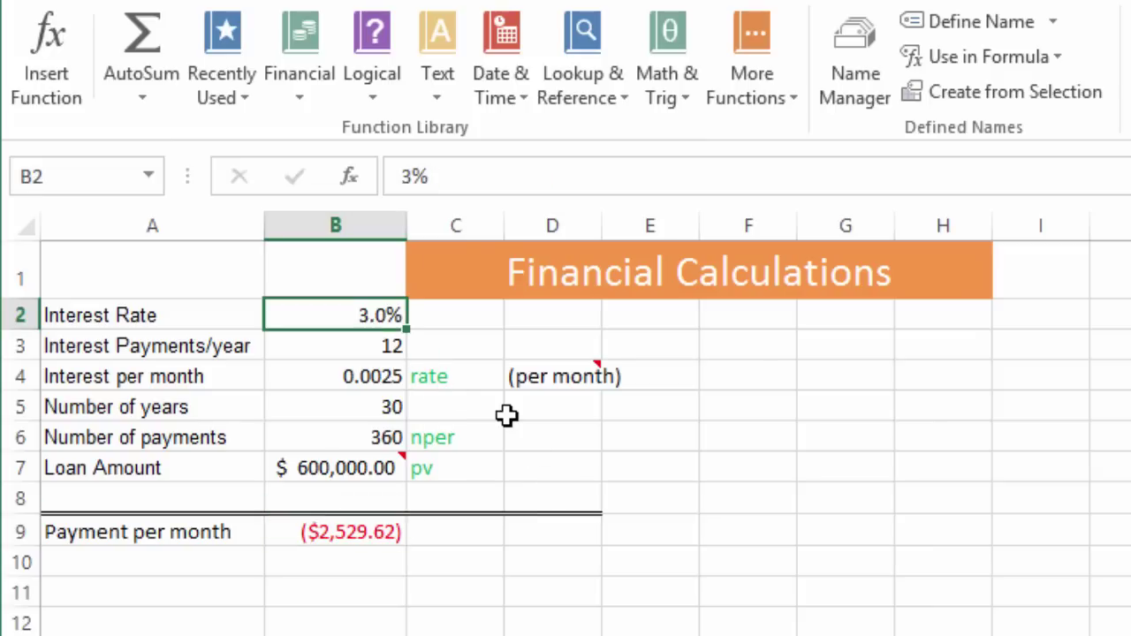
pyautogui.write('6')
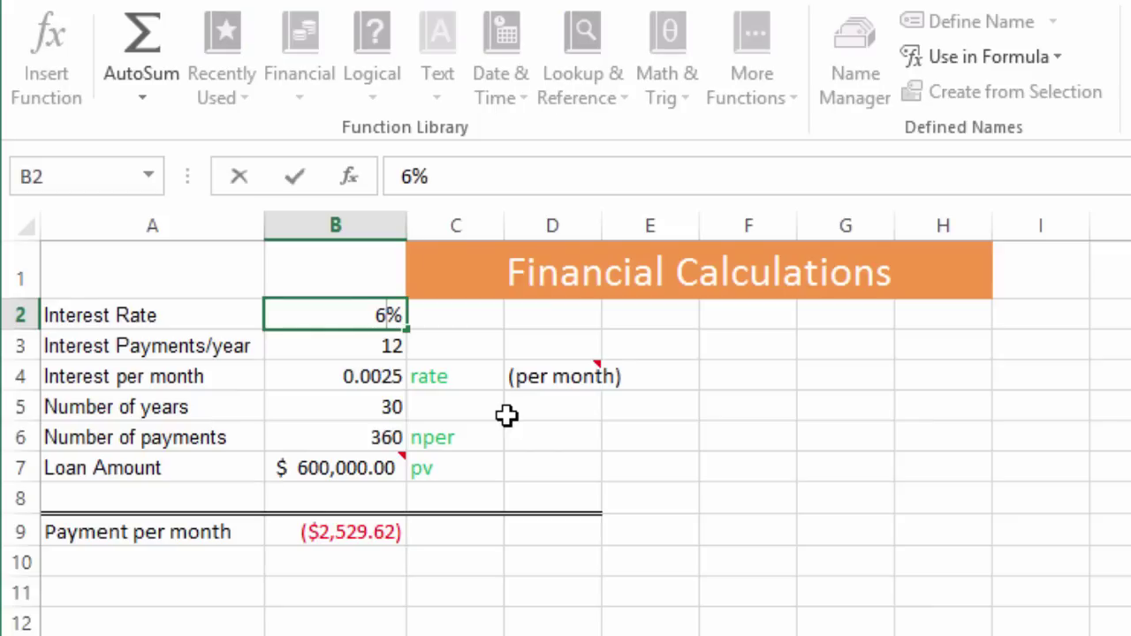
pyautogui.press('Return')
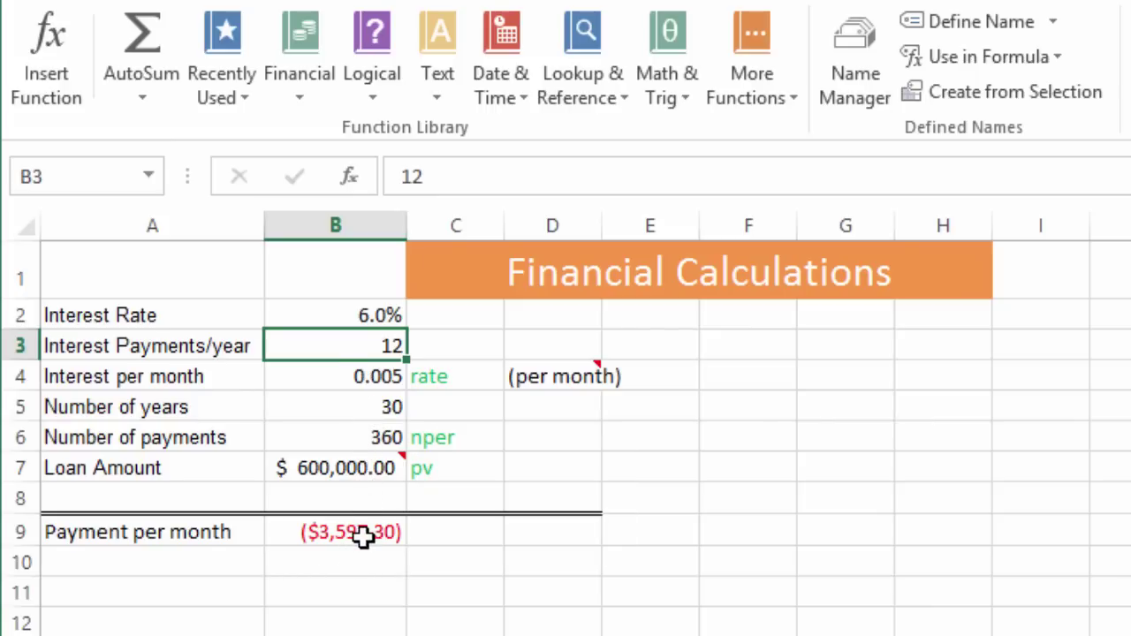
pyautogui.click(374, 315)
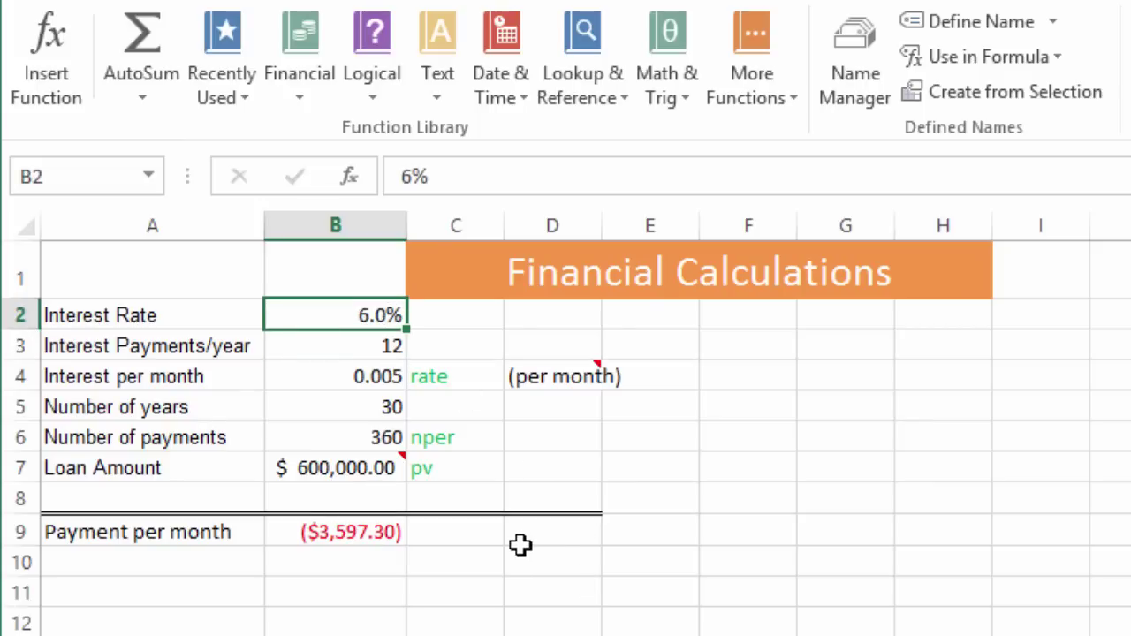
# Set the loan amount in cell B7 to 200000.
pyautogui.click(331, 468)
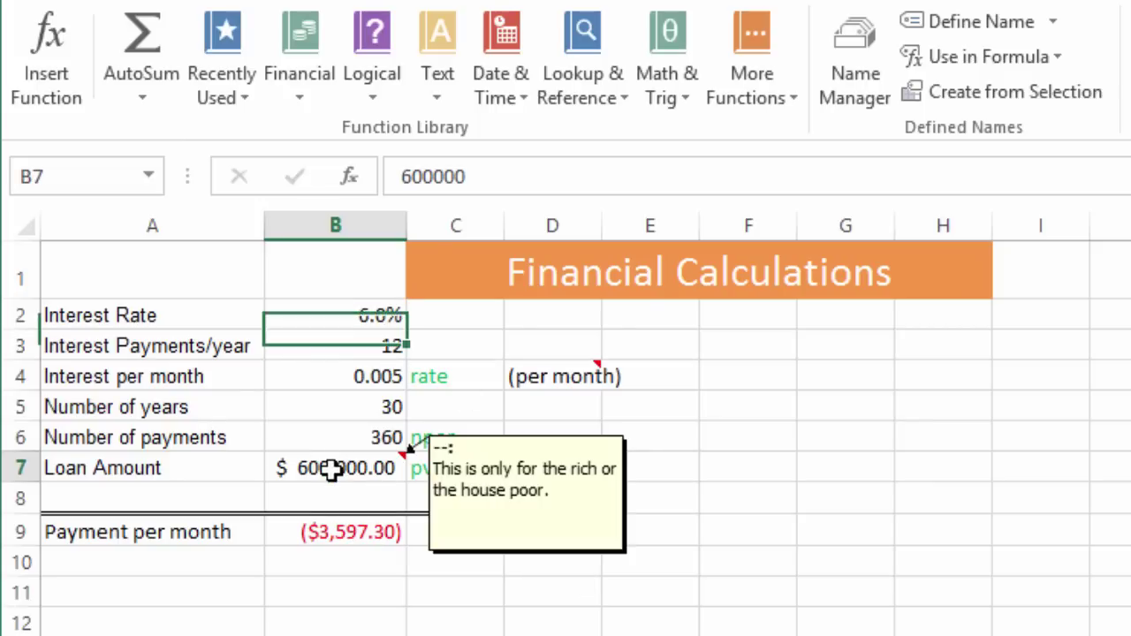
pyautogui.write('200')
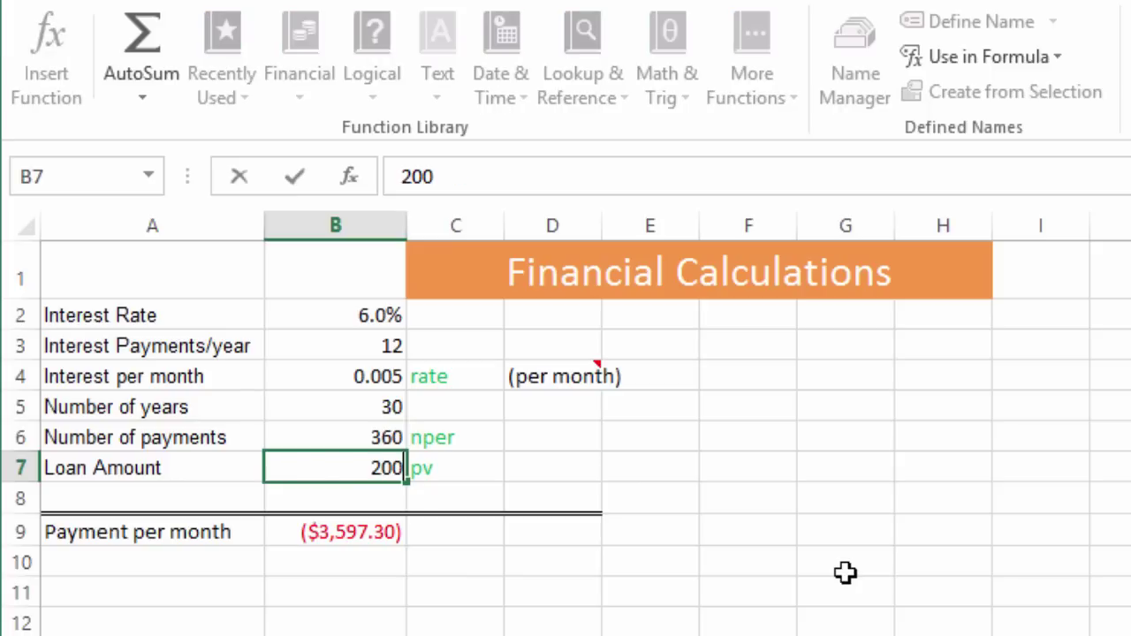
pyautogui.write('000')
pyautogui.press('Return')
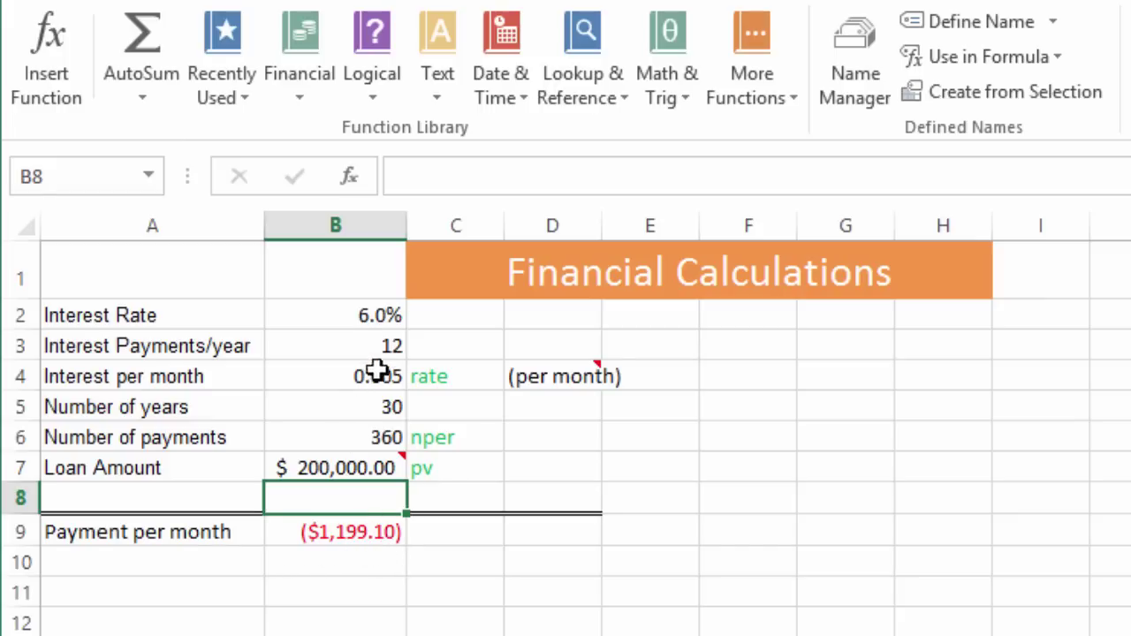
# Change the interest rate in cell B2 to 4%.
pyautogui.click(380, 318)
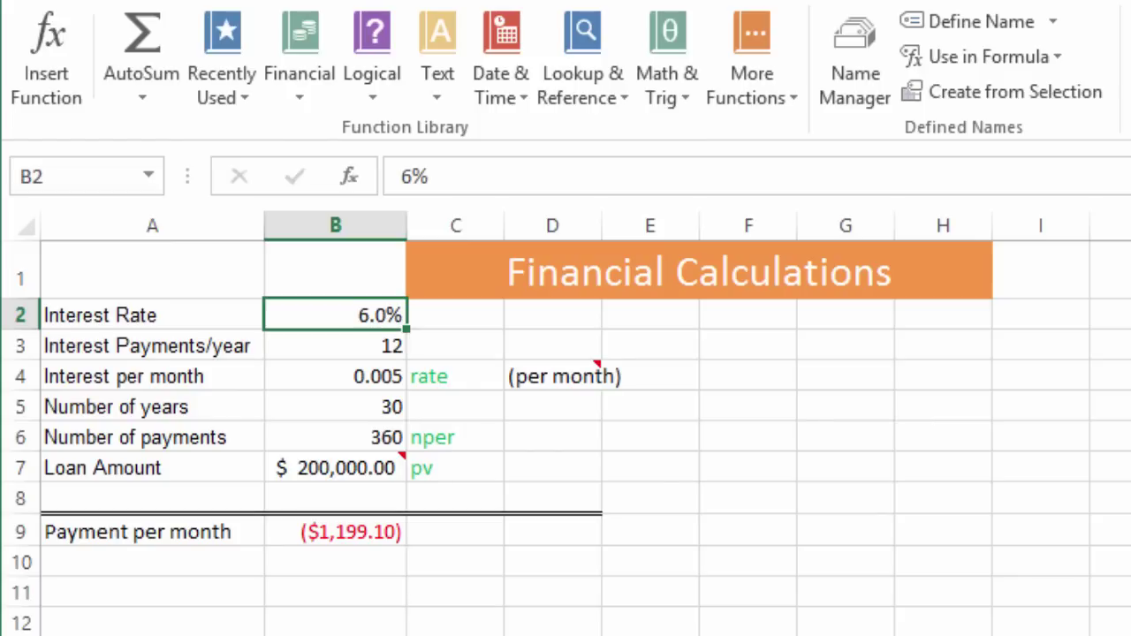
pyautogui.press('F2')
pyautogui.press('Left')
pyautogui.press('BackSpace')
pyautogui.write('4')
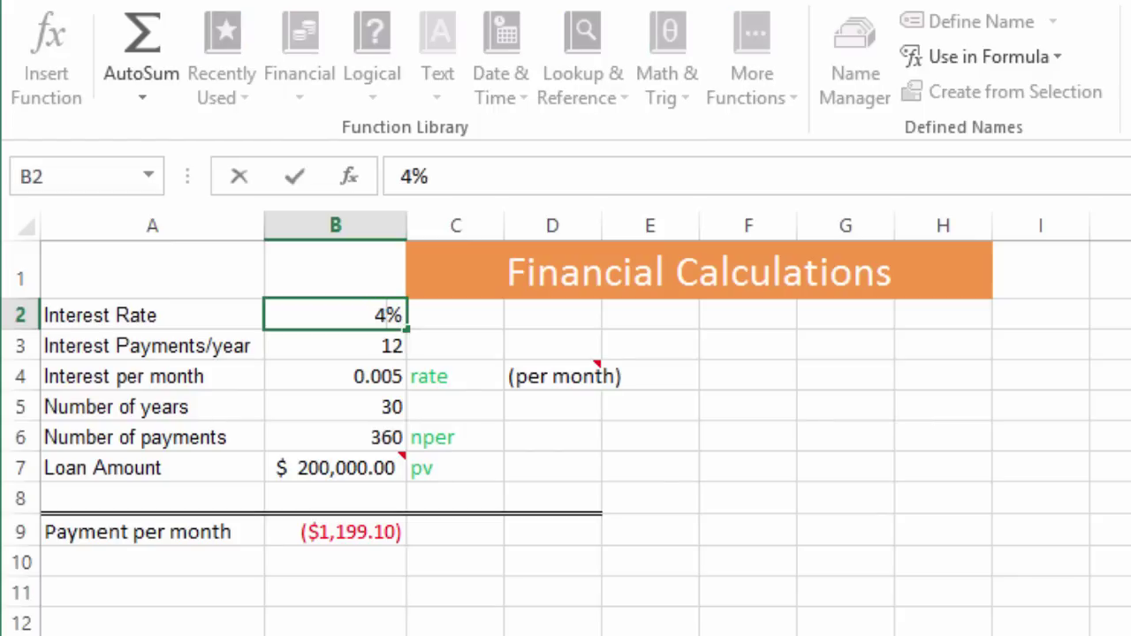
pyautogui.press('Return')
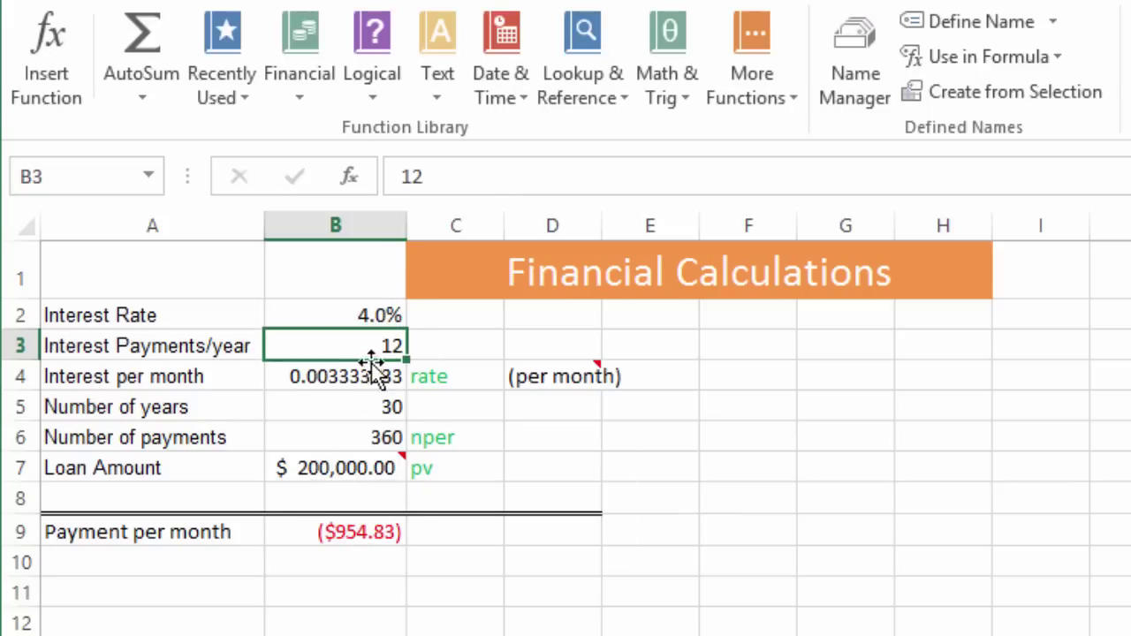
# Change the loan amount in cell B7 to 19000.
pyautogui.click(353, 465)
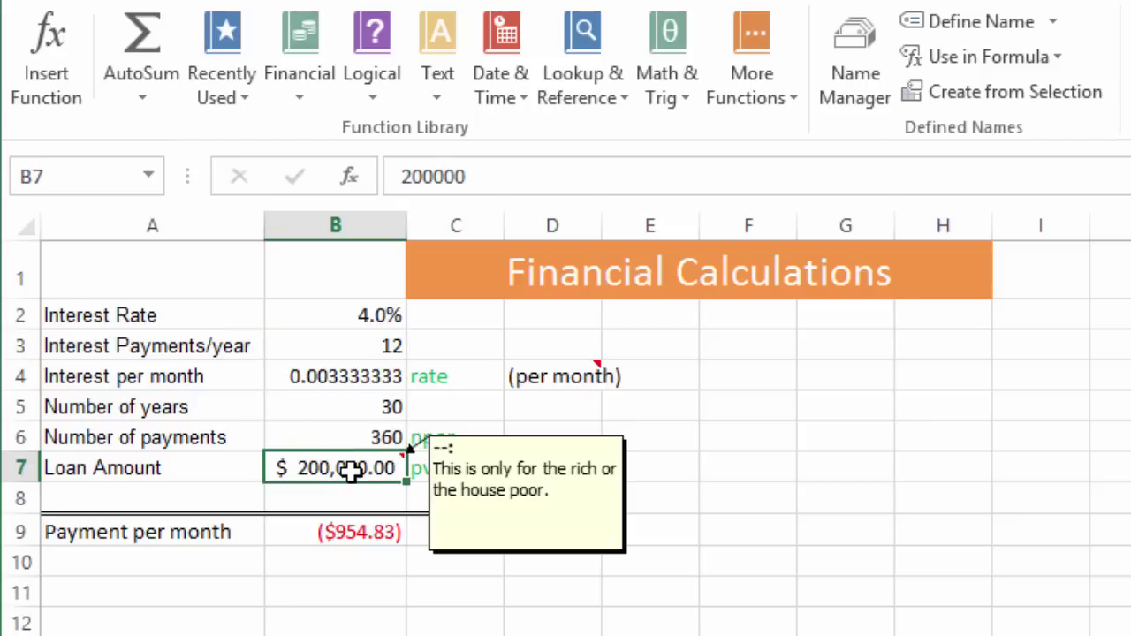
pyautogui.write('1')
pyautogui.write('9,')
pyautogui.write('00')
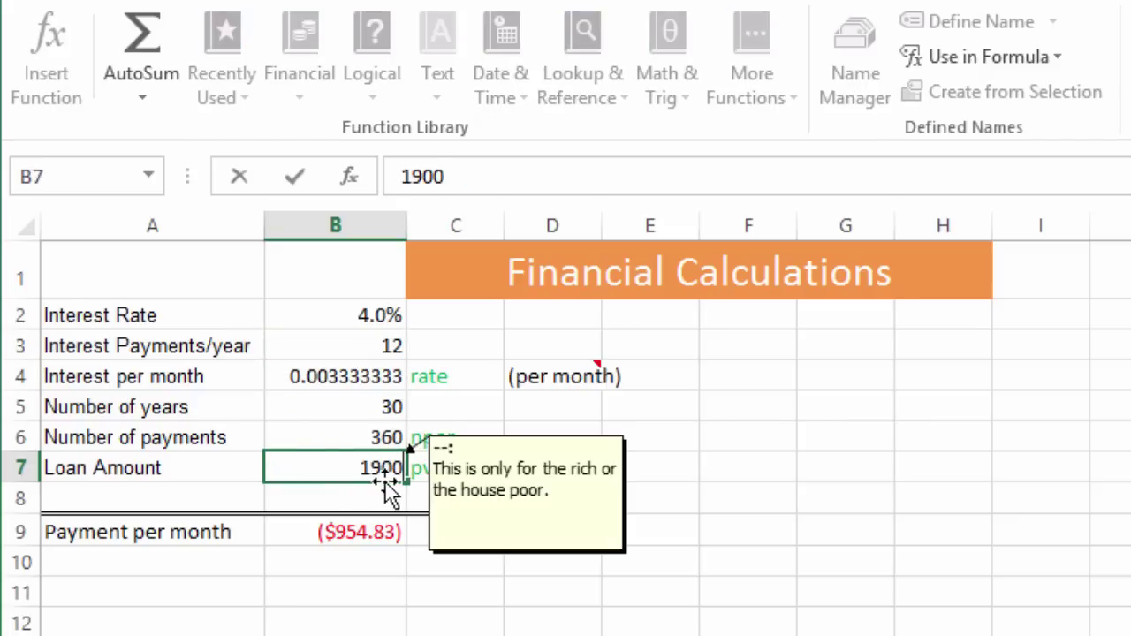
pyautogui.write('0')
pyautogui.press('Return')
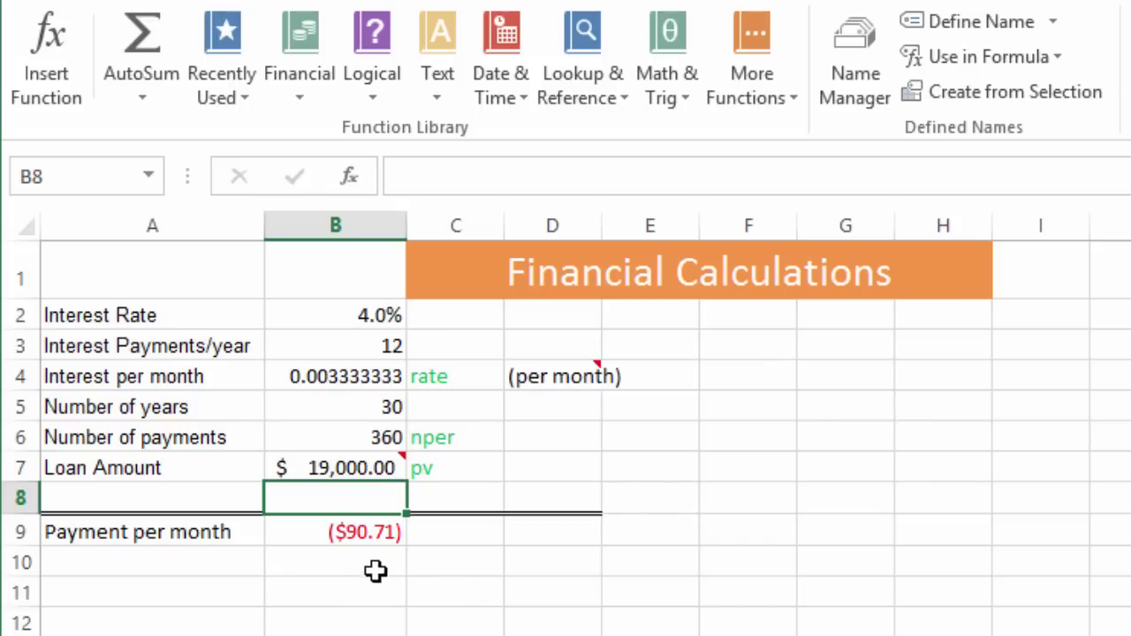
# Set the number of years in cell B5 to 5.
pyautogui.click(380, 437)
pyautogui.click(378, 406)
pyautogui.press('F2')
pyautogui.press('BackSpace')
pyautogui.press('BackSpace')
pyautogui.write('5')
pyautogui.press('Return')
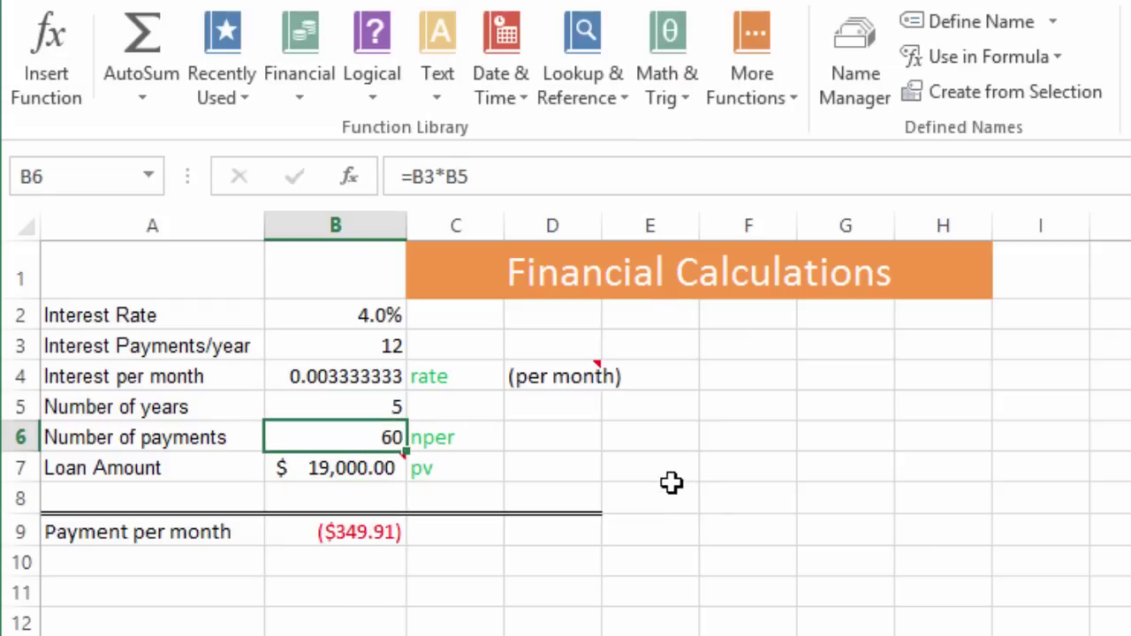
# Raise the interest rate in cell B2 to 7%.
pyautogui.click(378, 308)
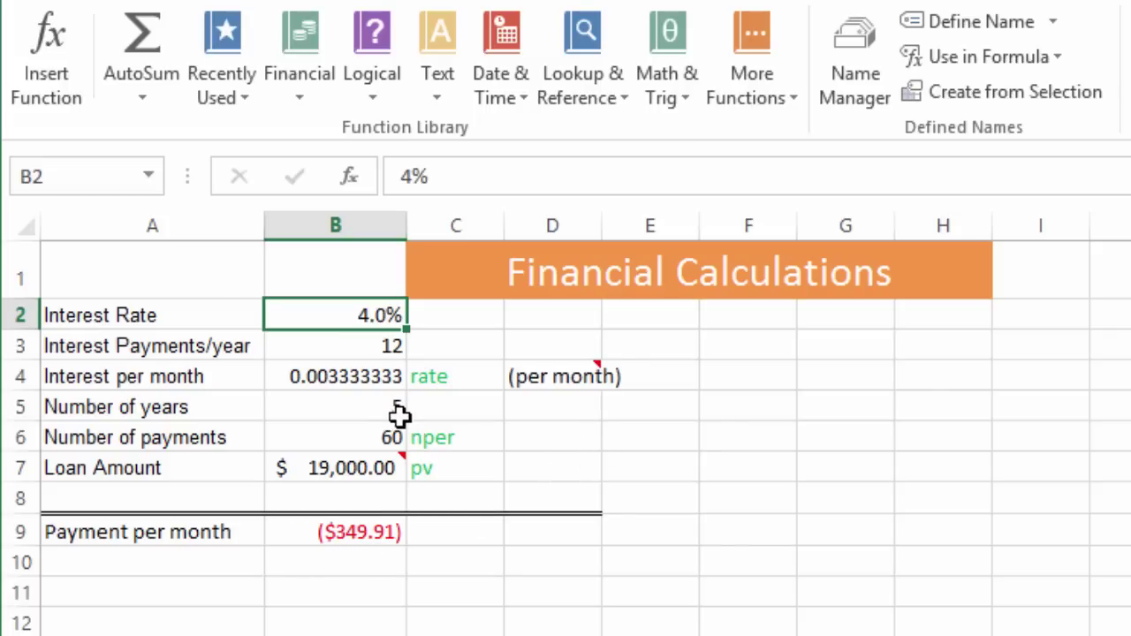
pyautogui.write('7')
pyautogui.press('Return')
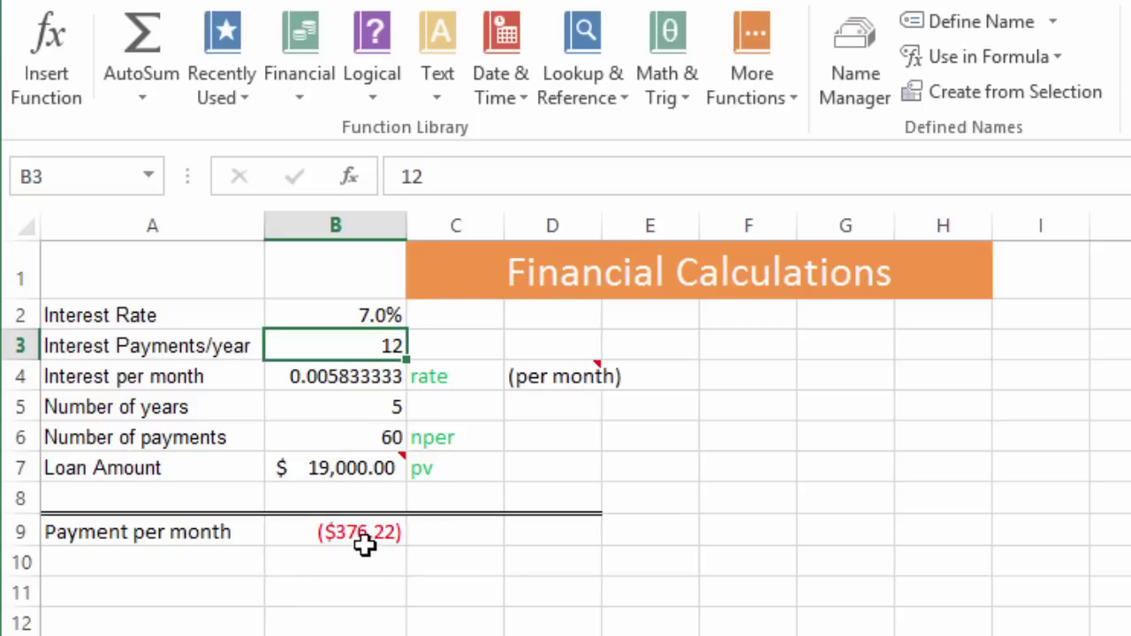
# Raise the interest rate in cell B2 to 14%.
pyautogui.click(374, 315)
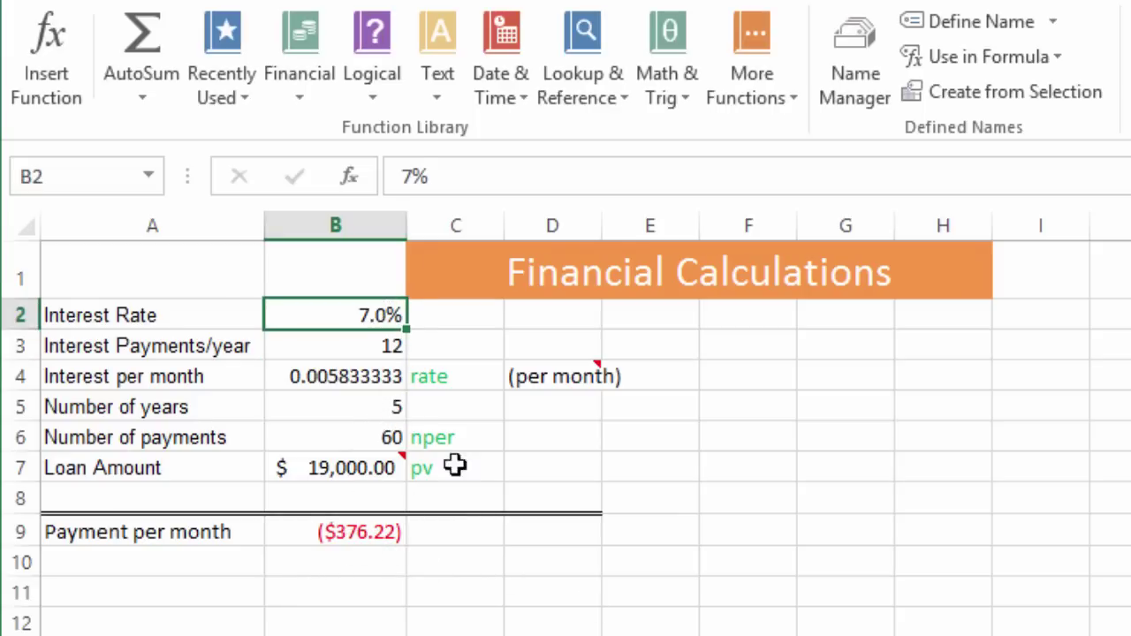
pyautogui.moveTo(358, 474)
pyautogui.write('14')
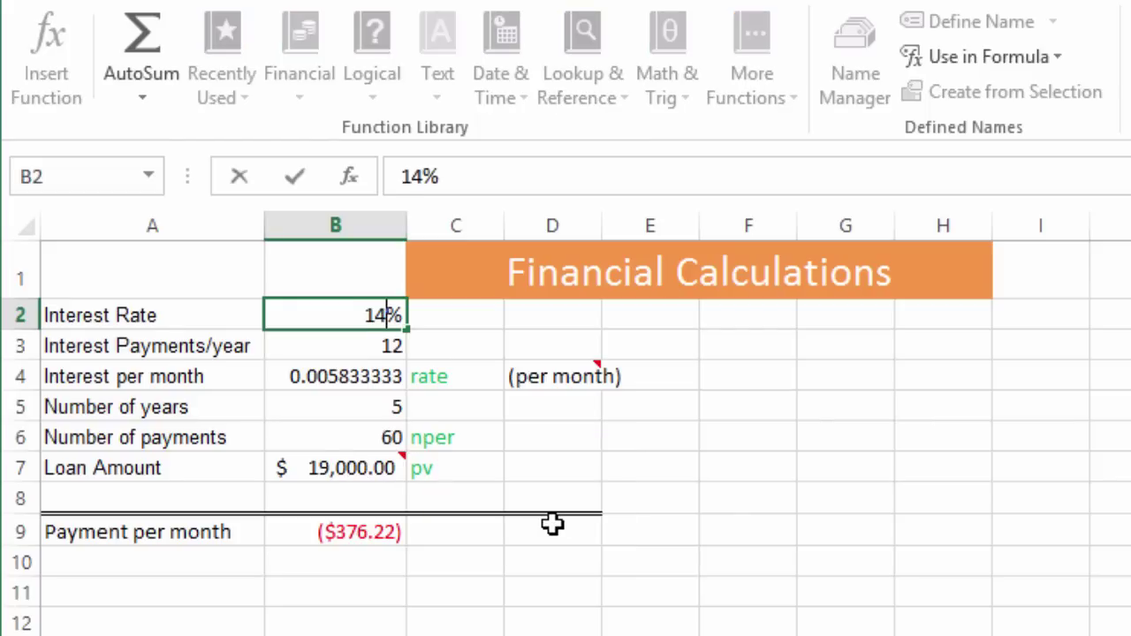
pyautogui.press('Return')
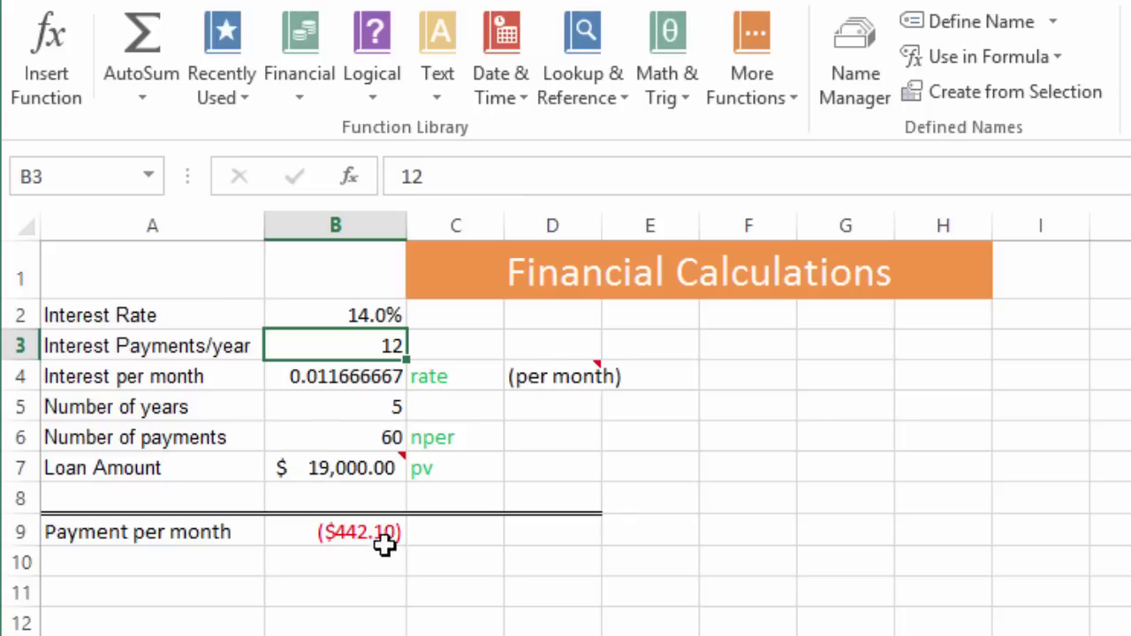
# Raise the interest rate in cell B2 to 29%.
pyautogui.click(371, 320)
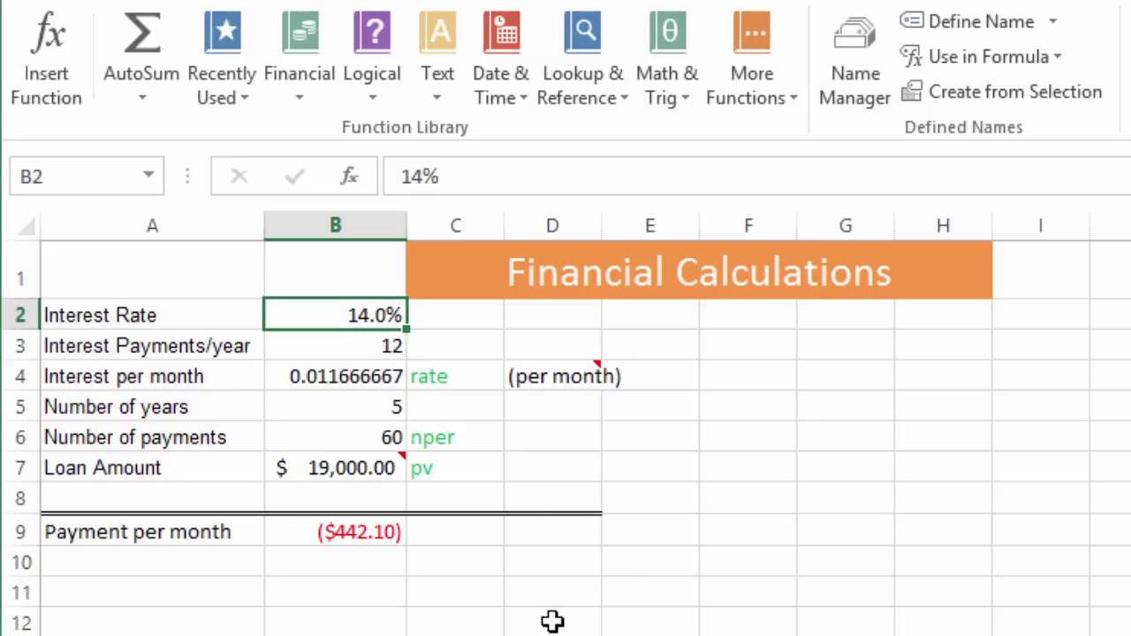
pyautogui.write('29')
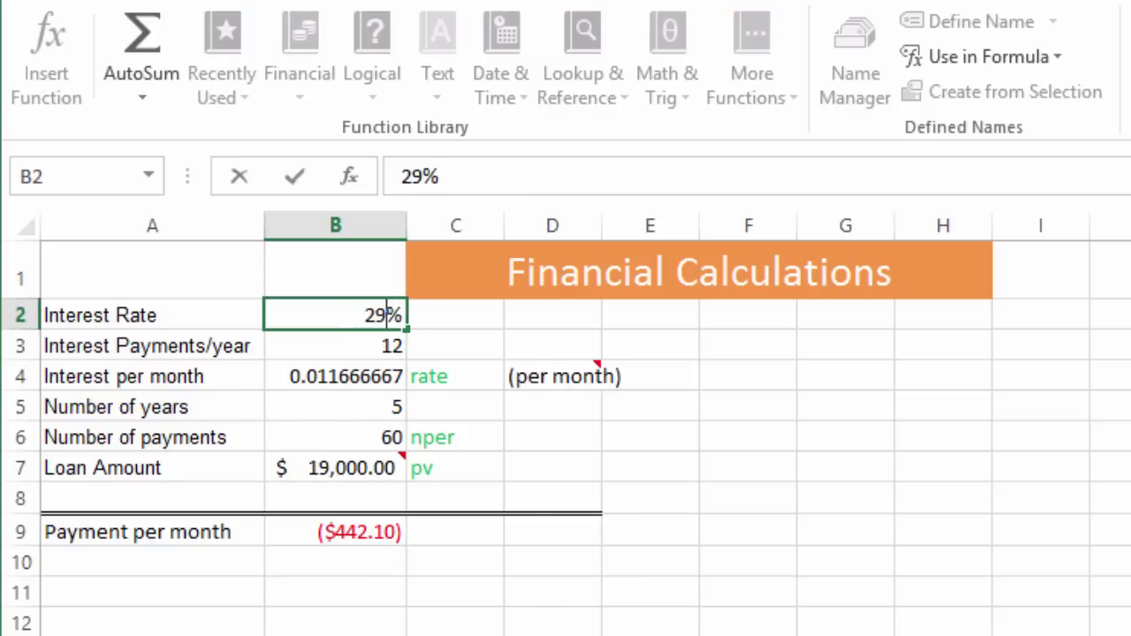
pyautogui.press('Return')
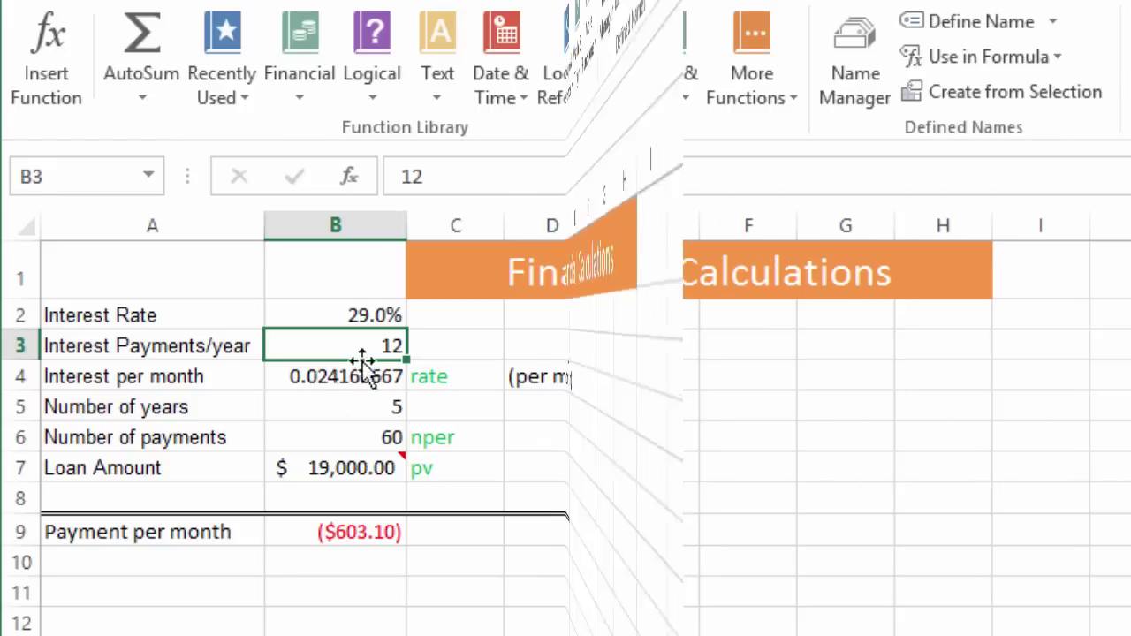
# Lower the interest rate in cell B2 to 4%.
pyautogui.click(371, 315)
pyautogui.write('4')
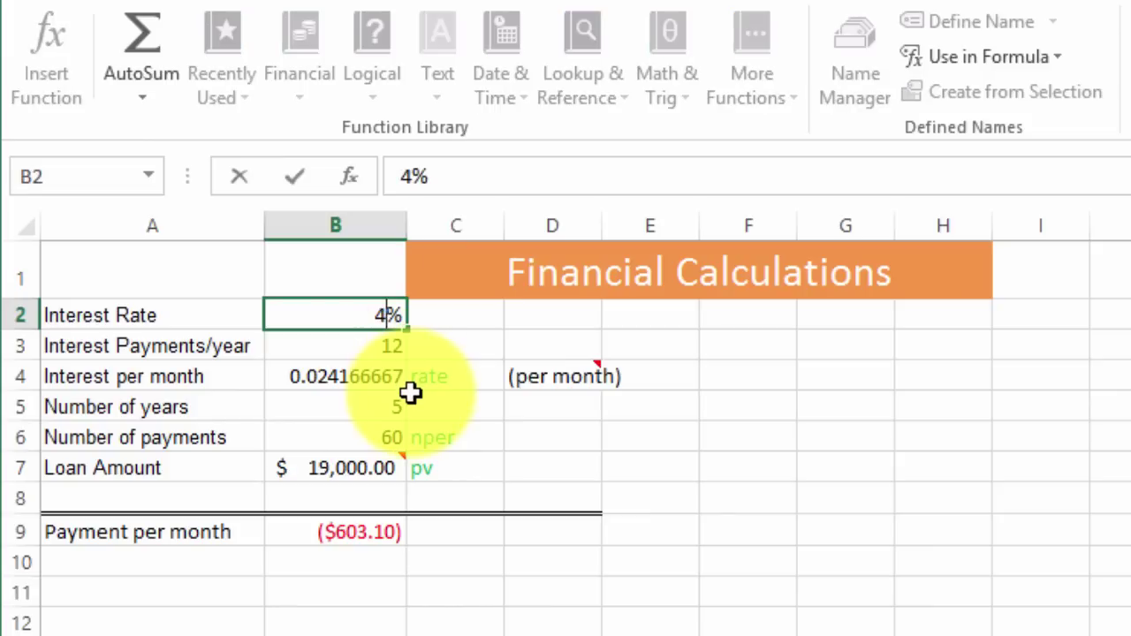
pyautogui.press('Return')
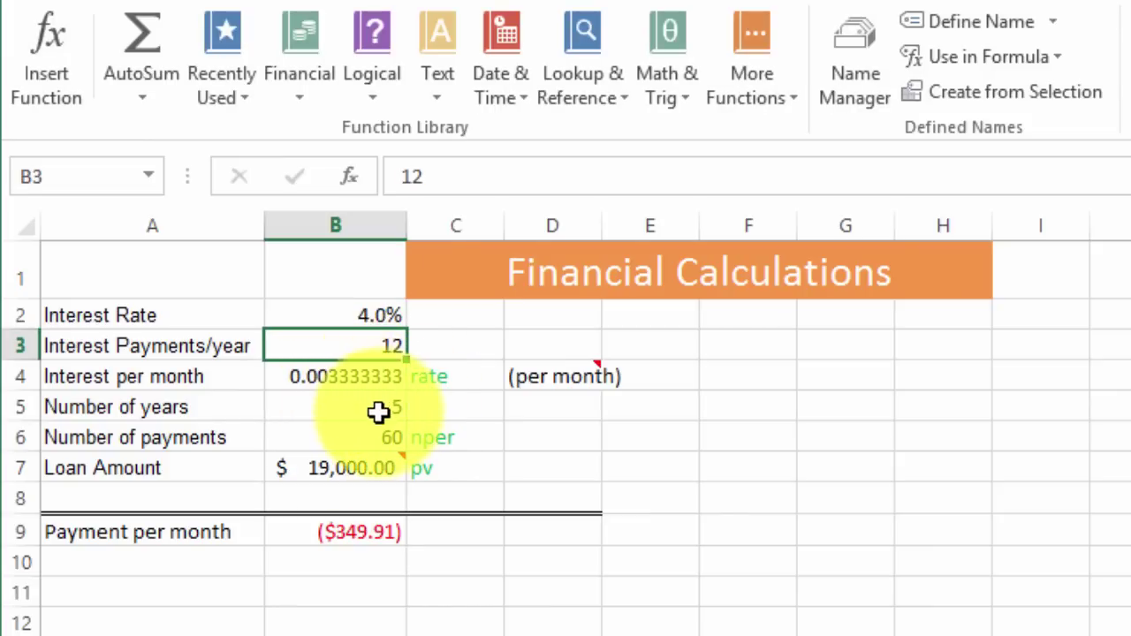
# Set the number of years in cell B5 to 30.
pyautogui.click(384, 413)
pyautogui.write('30')
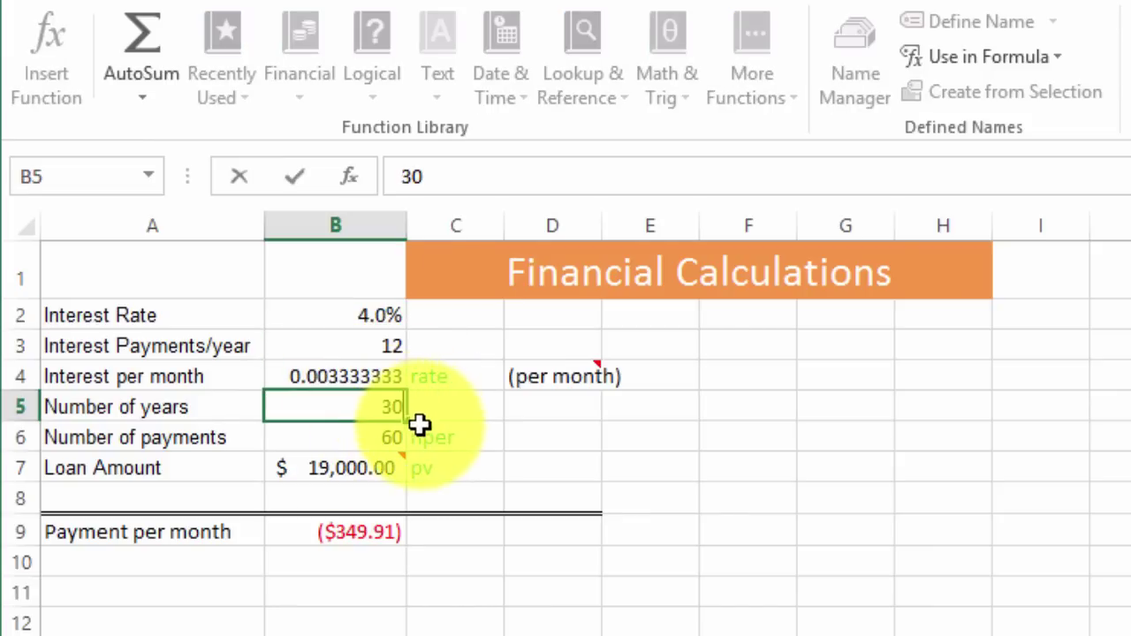
pyautogui.press('Return')
# Set the loan amount in cell B7 to $200,000 and check the monthly payment formula in B9.
pyautogui.click(380, 464)
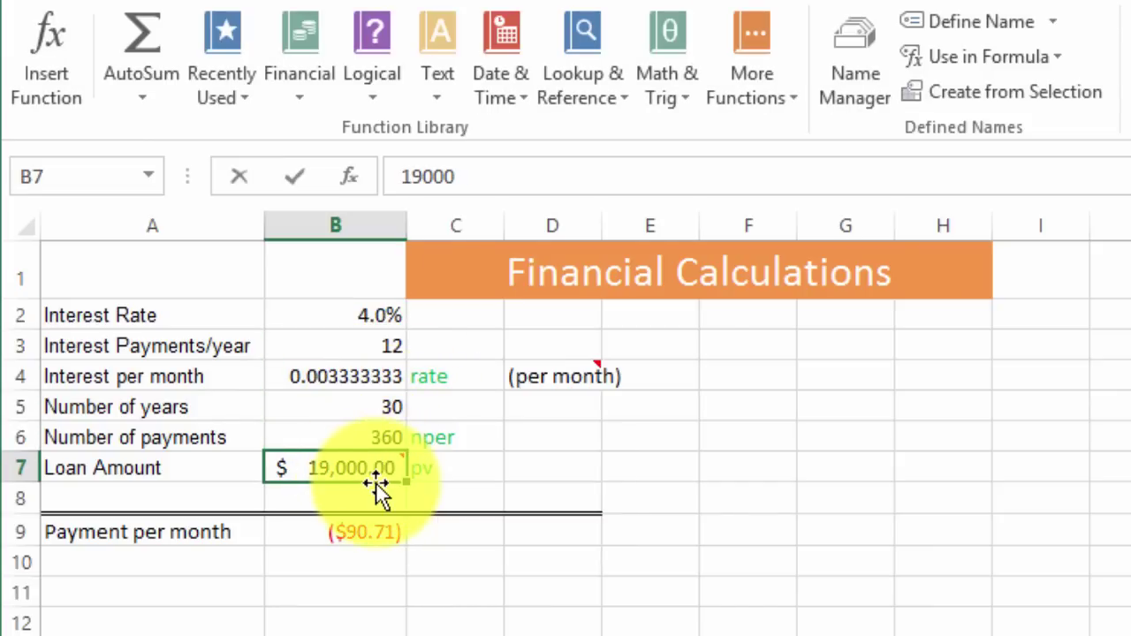
pyautogui.write('200,')
pyautogui.write('00')
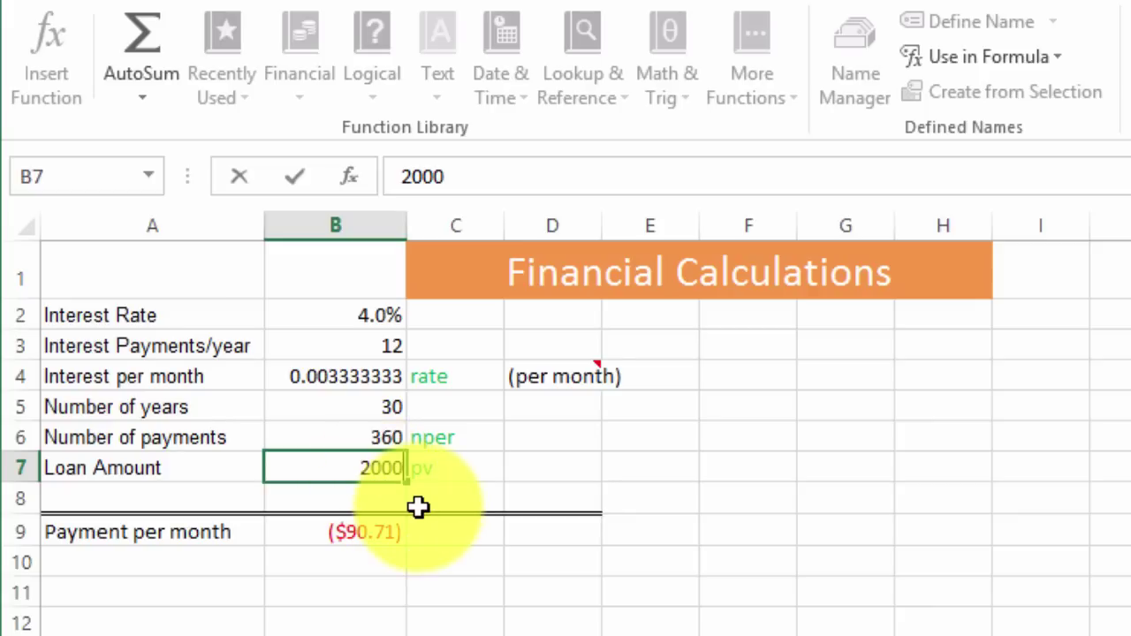
pyautogui.write('0')
pyautogui.press('Return')
pyautogui.click(366, 569)
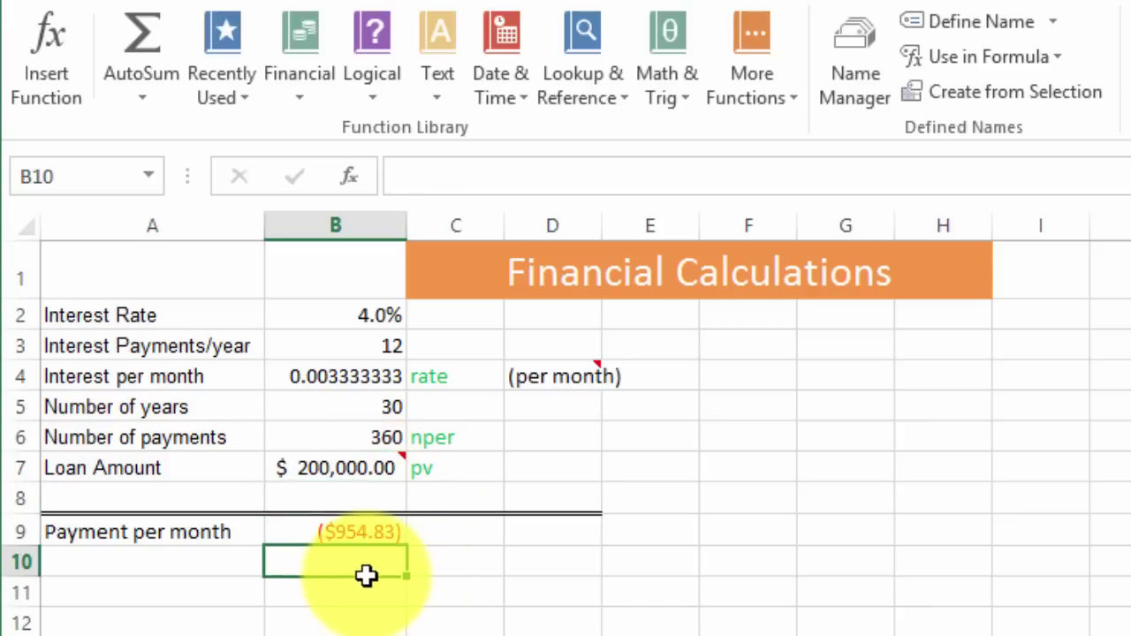
pyautogui.click(373, 532)
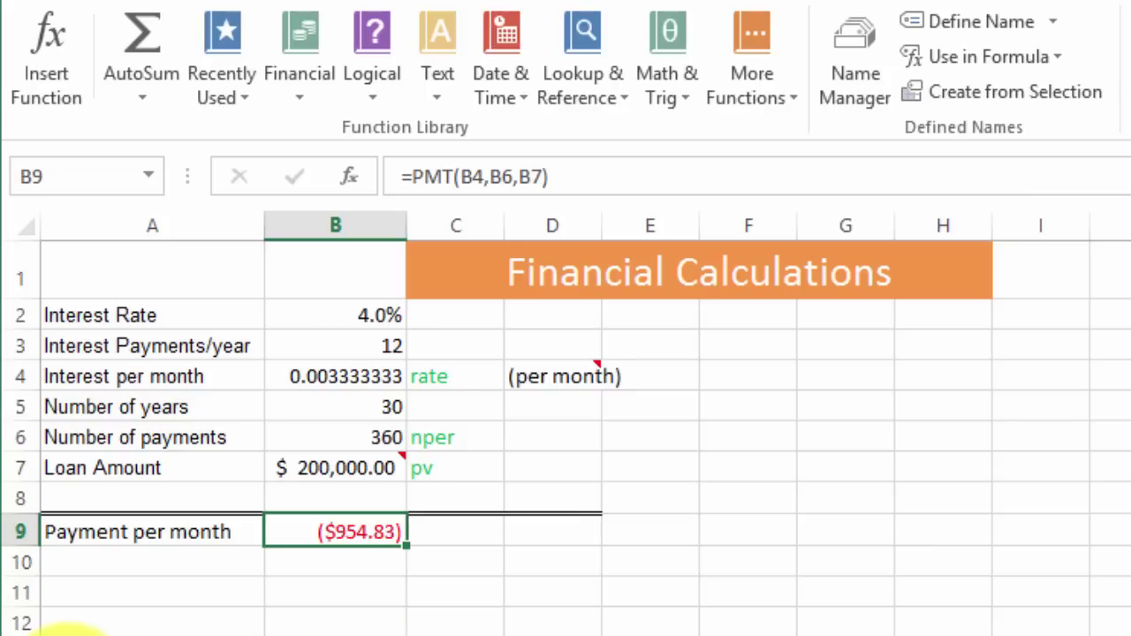
# Search the function list for ipmt and start the IPMT function in cell D16.
pyautogui.click(78, 635)
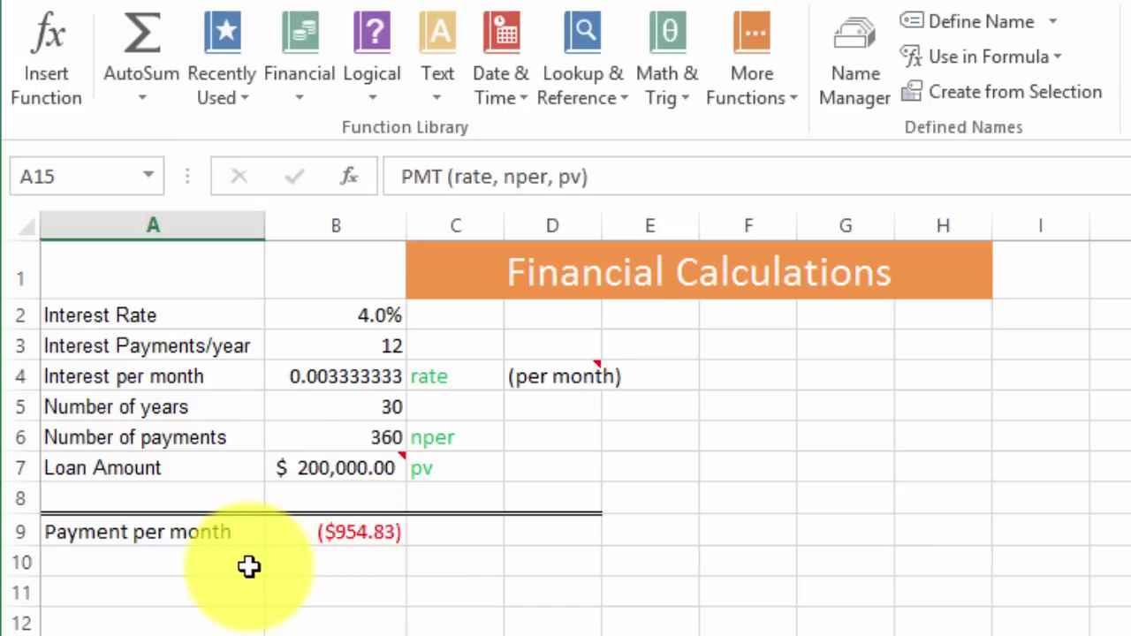
pyautogui.click(553, 635)
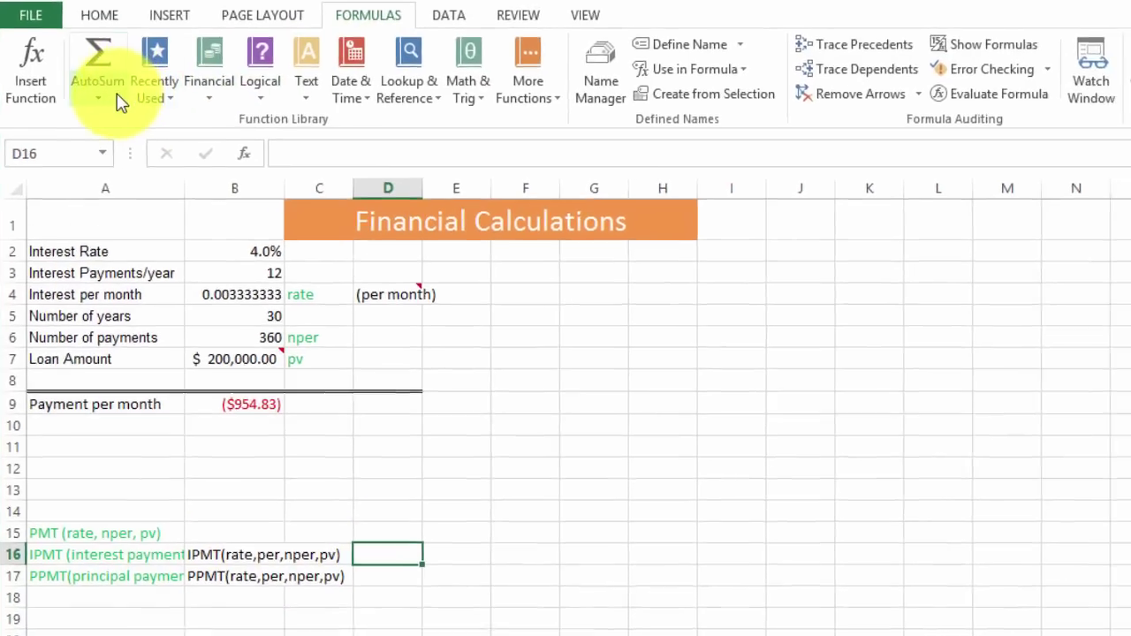
pyautogui.hotkey('shift', 'F3')
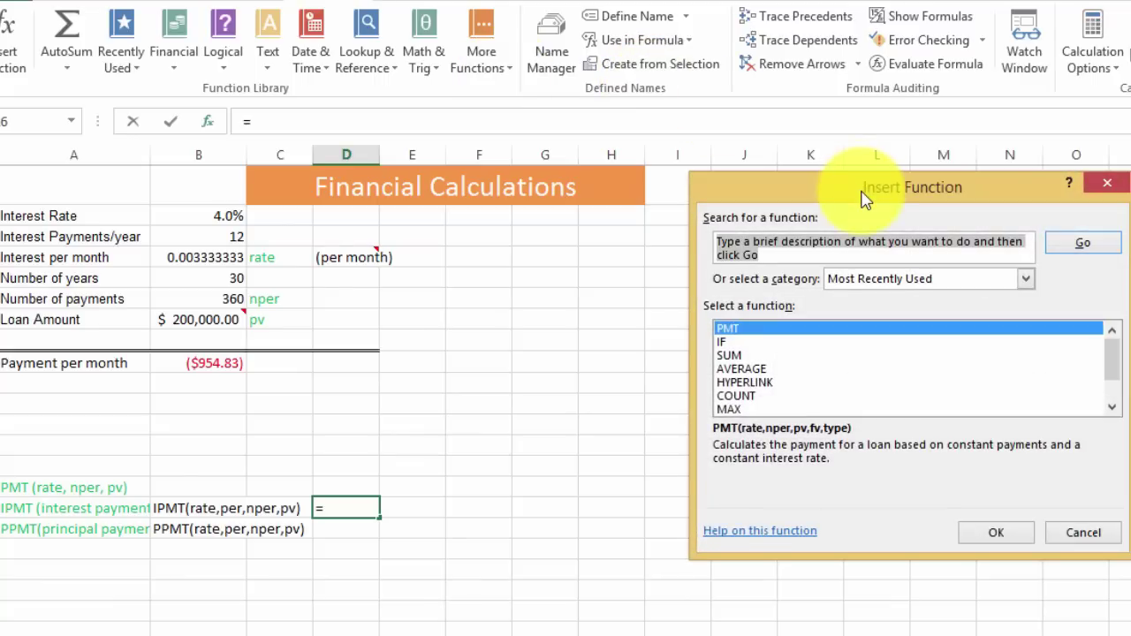
pyautogui.write('ipmt')
pyautogui.press('Return')
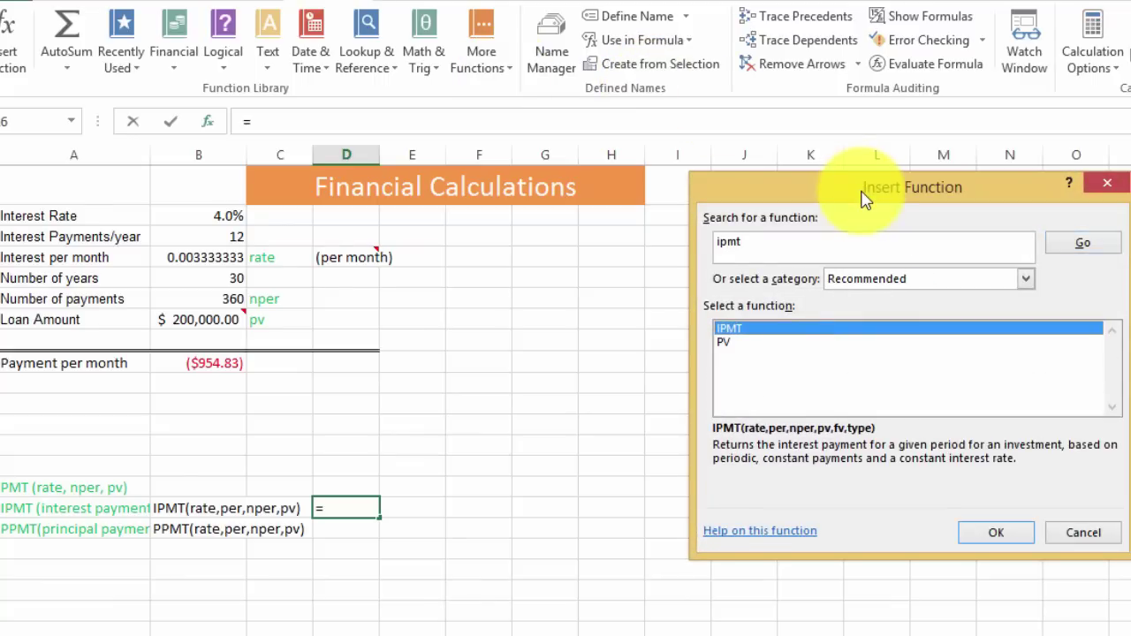
pyautogui.doubleClick(749, 336)
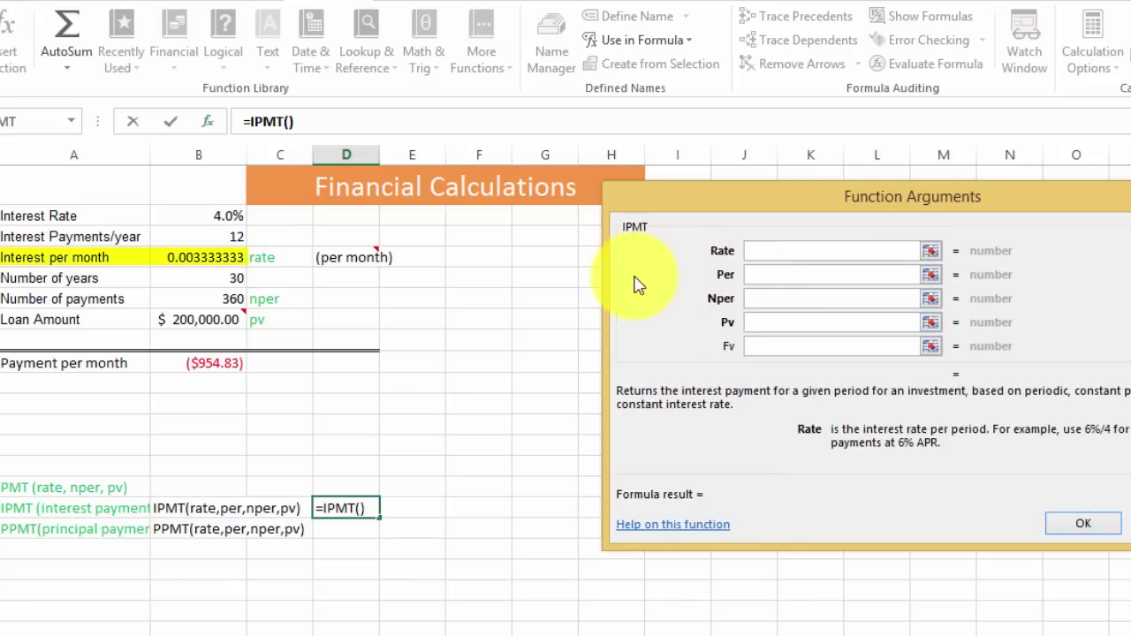
# Complete the IPMT function in D16 with Rate B4, Per 1, Nper B6 and Pv B7.
pyautogui.click(211, 259)
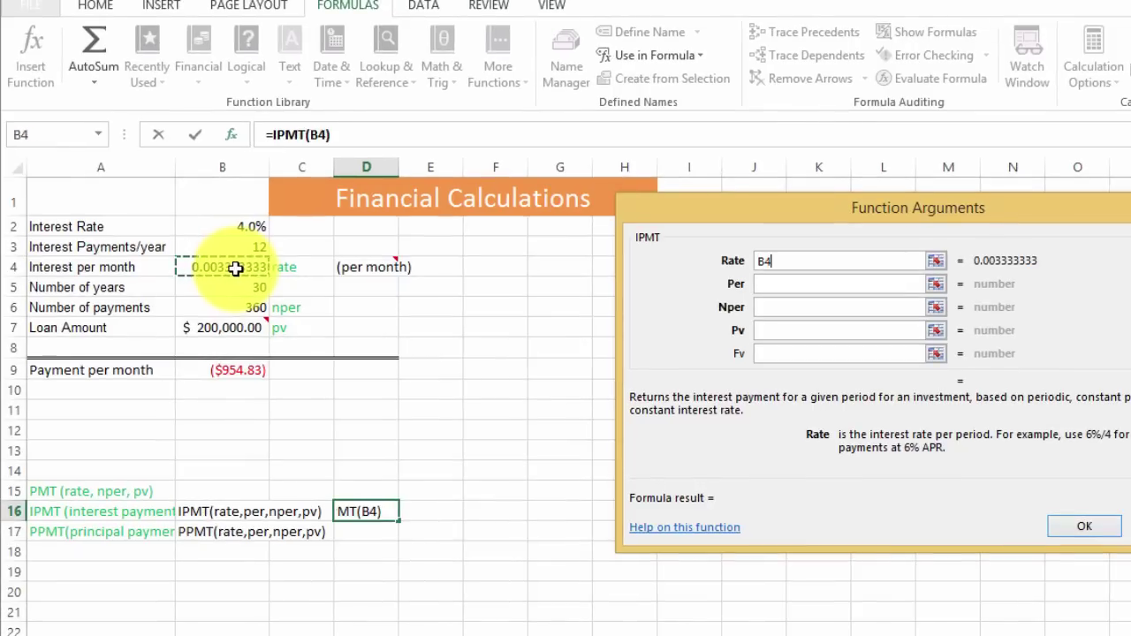
pyautogui.press('Tab')
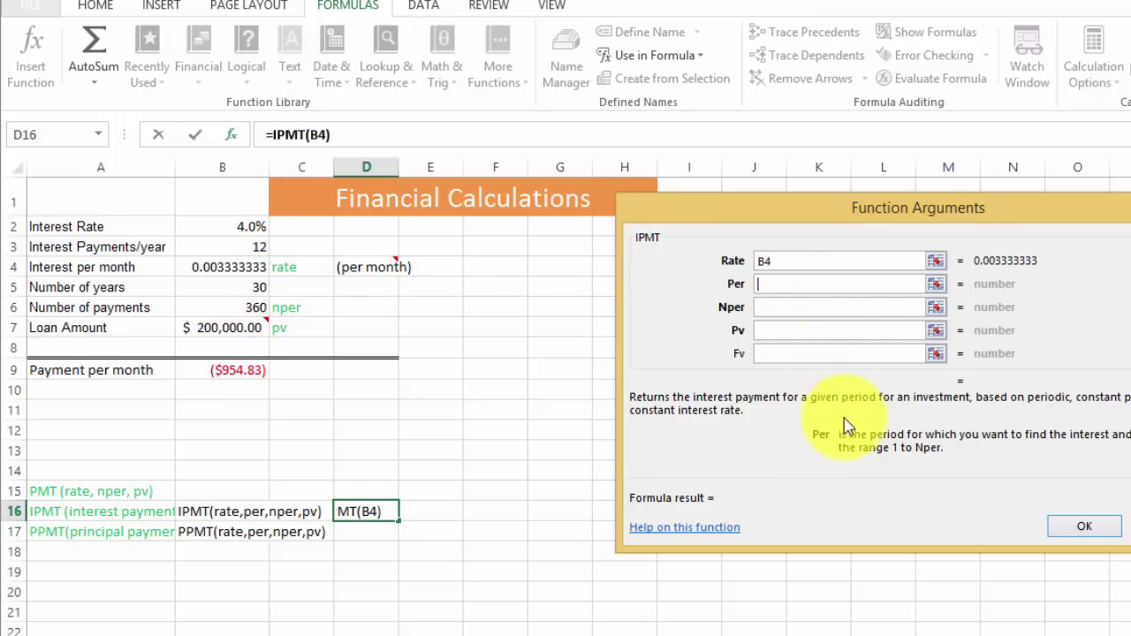
pyautogui.write('1')
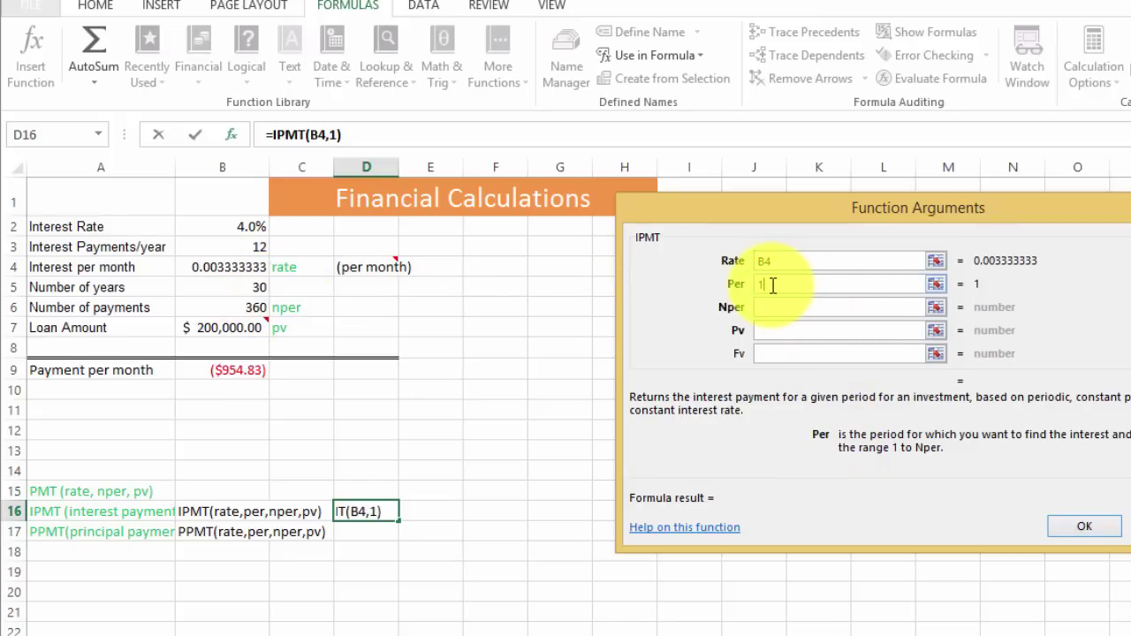
pyautogui.click(771, 314)
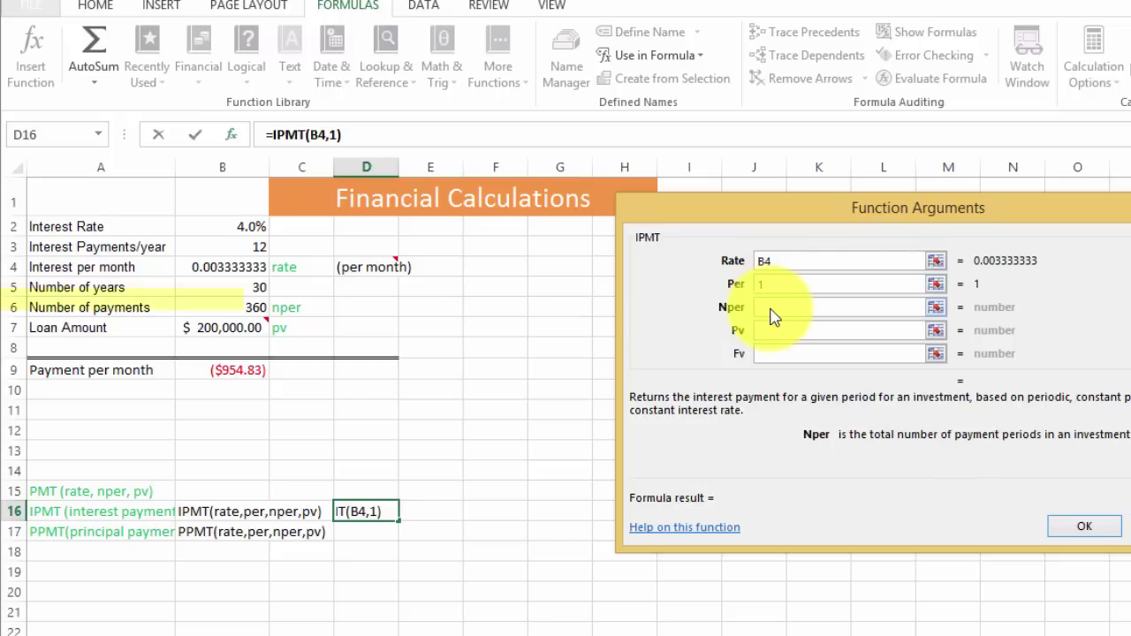
pyautogui.click(258, 310)
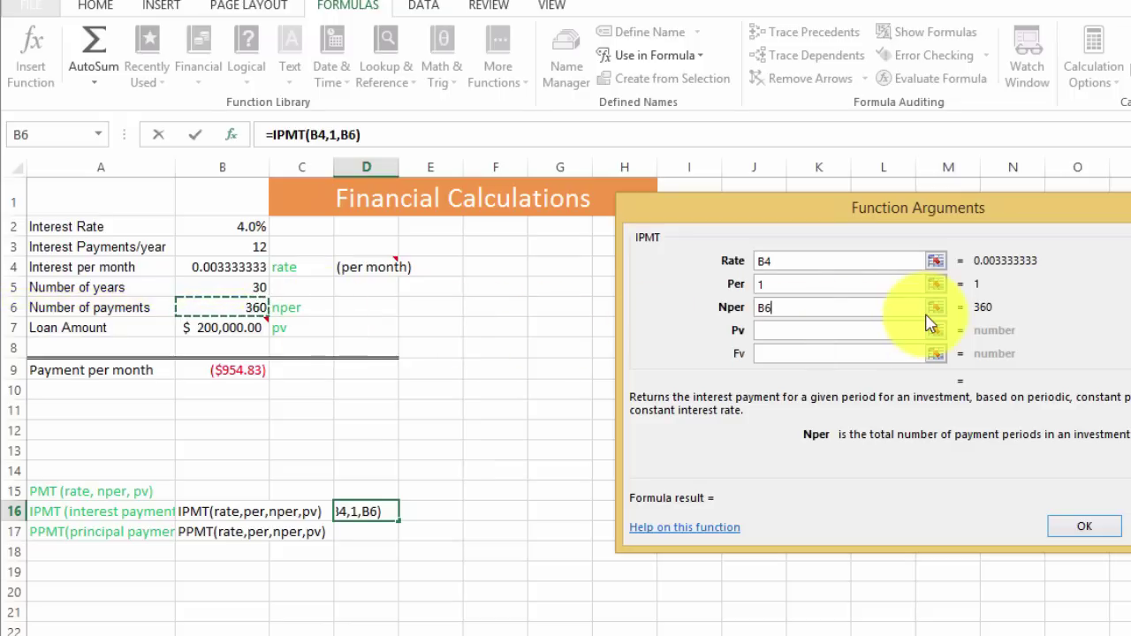
pyautogui.click(796, 332)
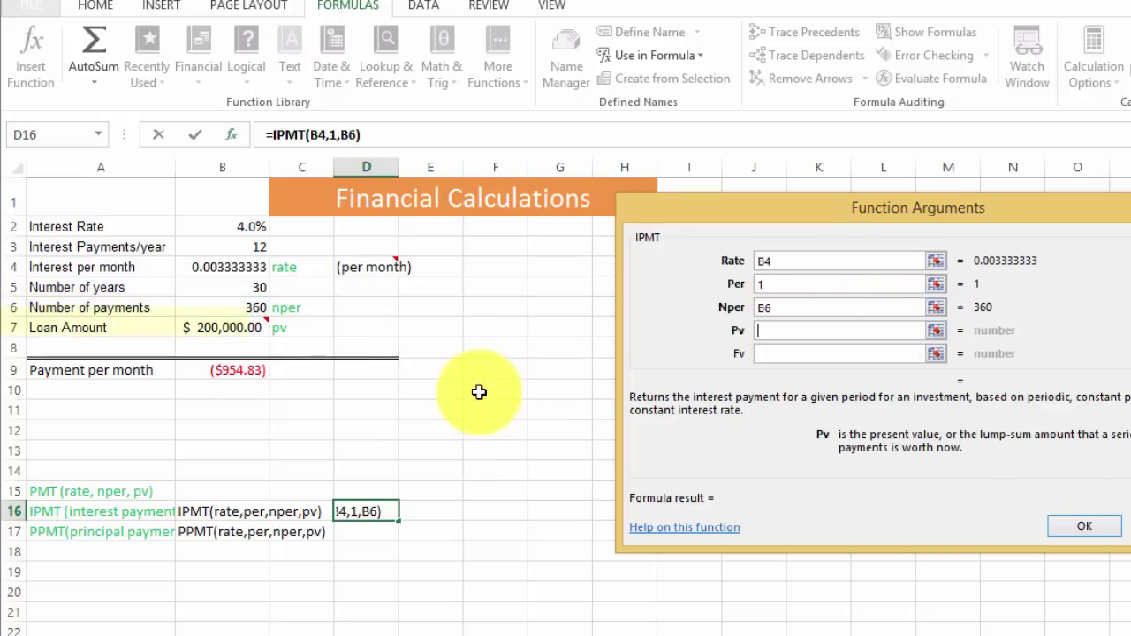
pyautogui.click(224, 329)
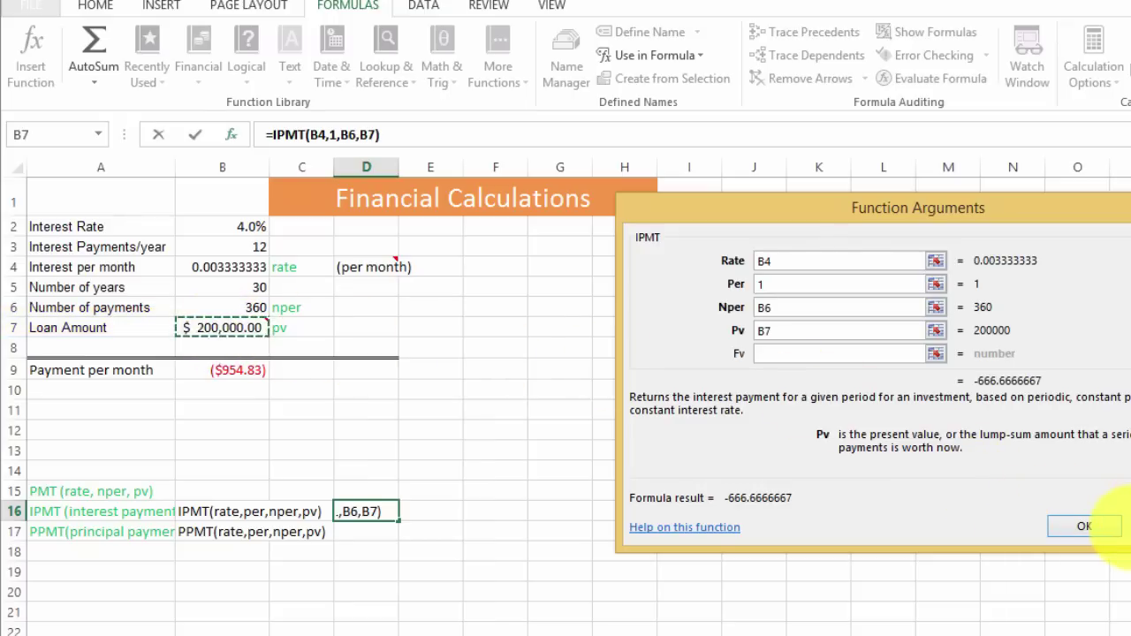
pyautogui.click(1085, 530)
pyautogui.moveTo(1085, 534)
pyautogui.mouseDown()
pyautogui.moveTo(745, 265)
pyautogui.moveTo(783, 321)
pyautogui.moveTo(1070, 533)
pyautogui.mouseUp()
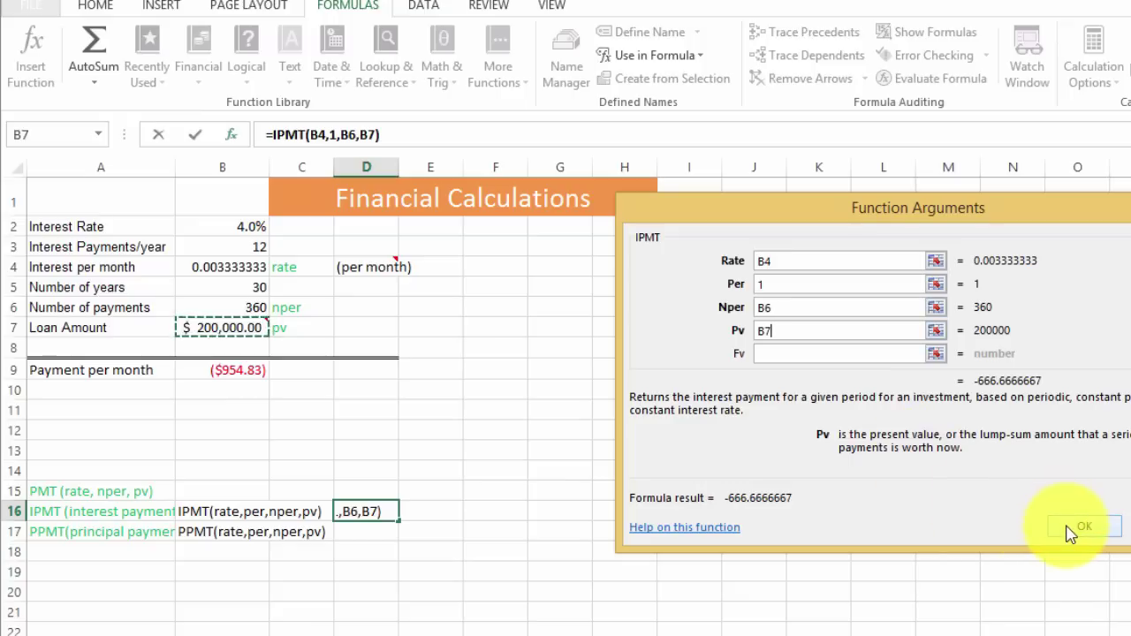
pyautogui.moveTo(1069, 533); pyautogui.dragTo(1083, 536)
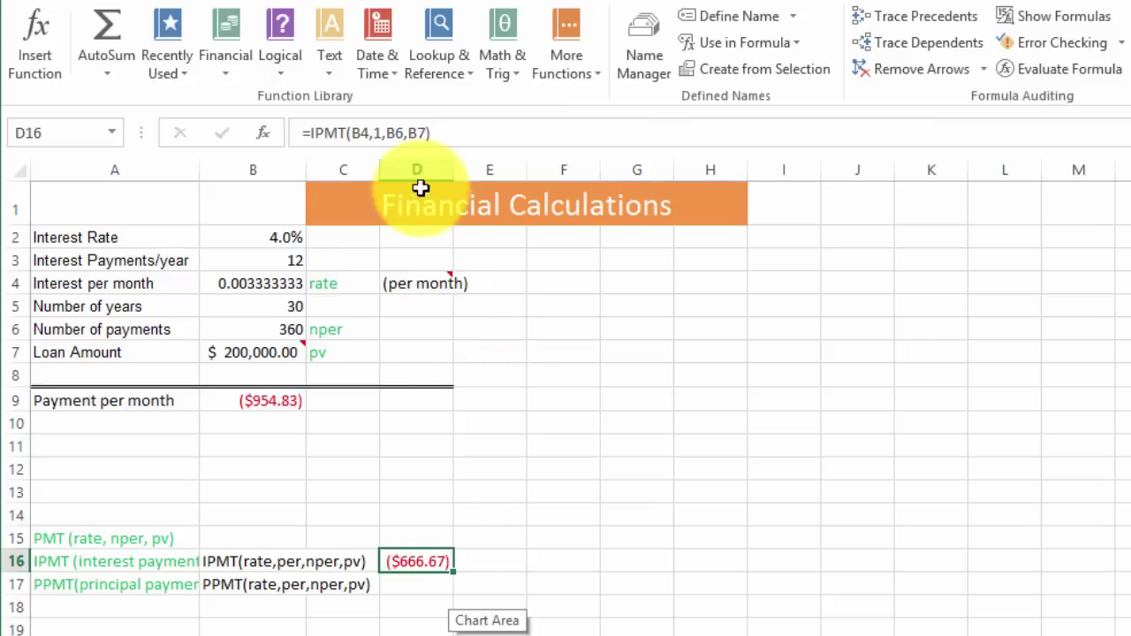
# Change the period in the D16 IPMT formula to 12.
pyautogui.click(380, 132)
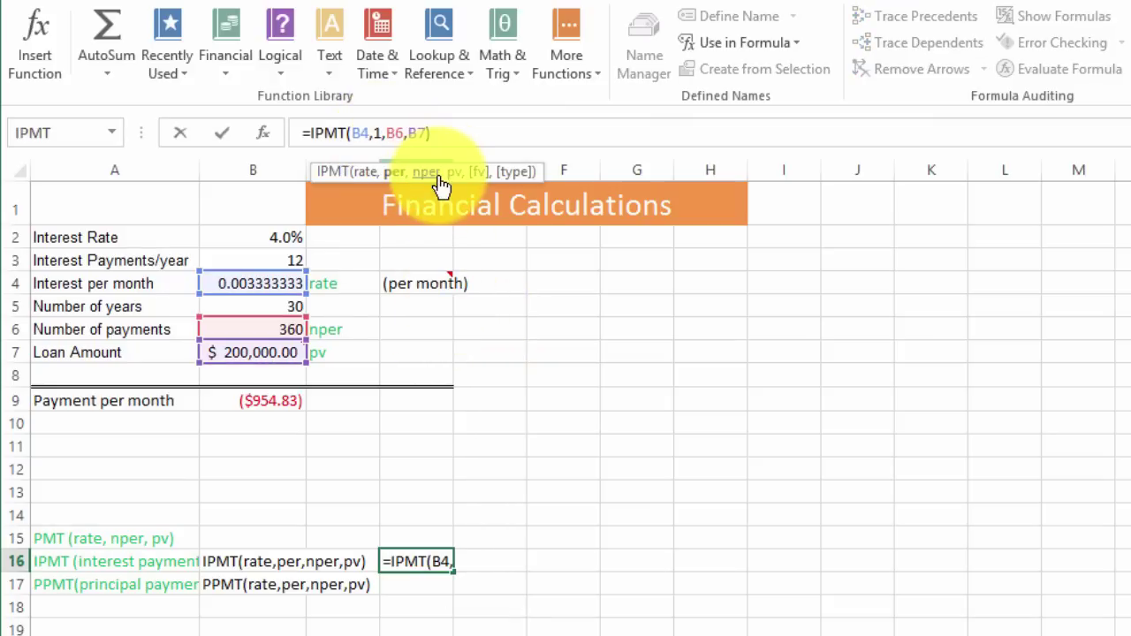
pyautogui.write('2')
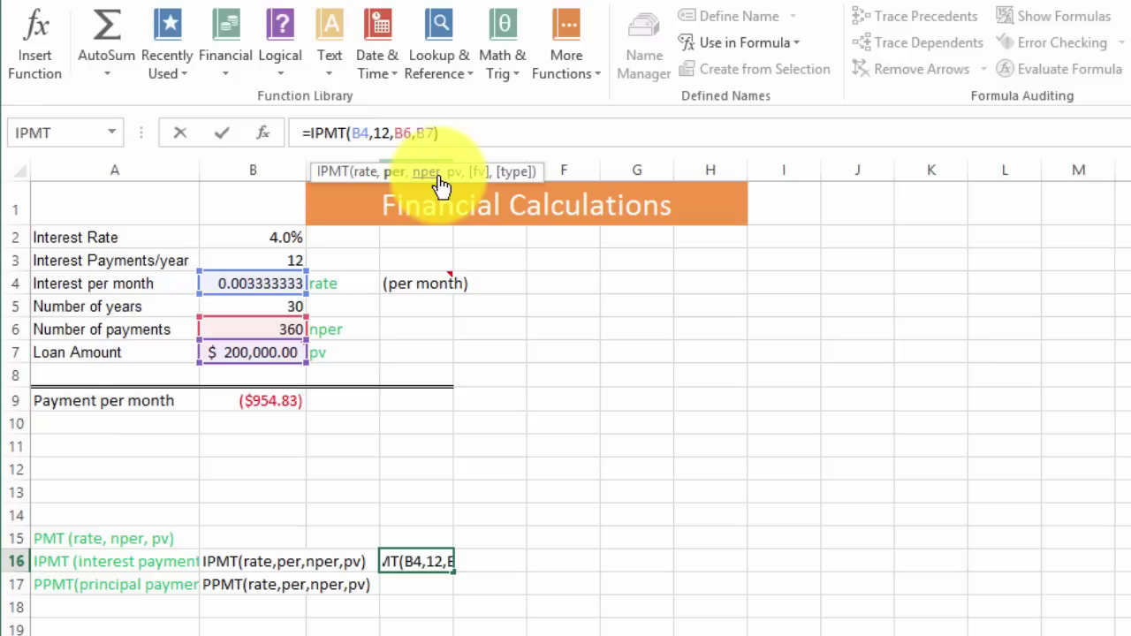
pyautogui.press('Return')
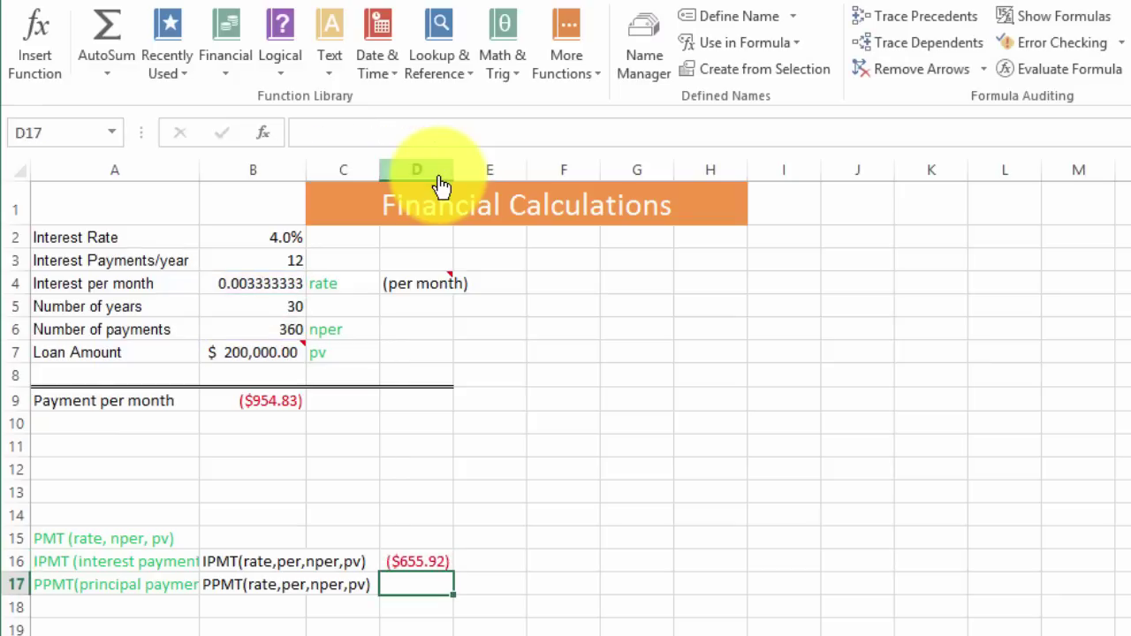
# Return the period in the D16 IPMT formula to 1.
pyautogui.click(416, 561)
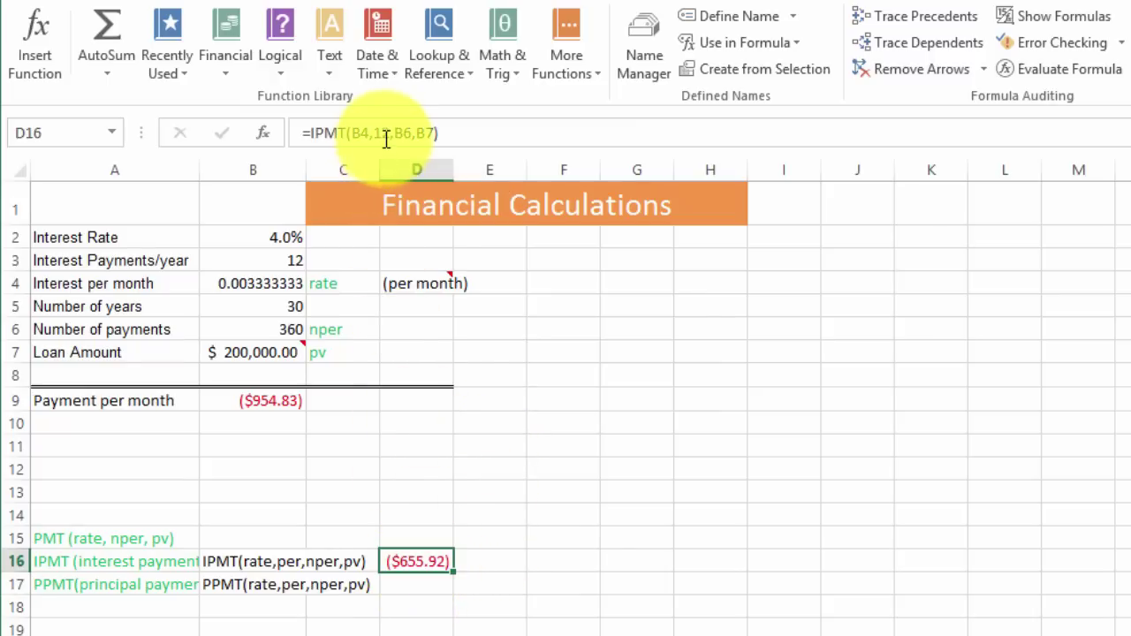
pyautogui.click(389, 134)
pyautogui.press('Delete')
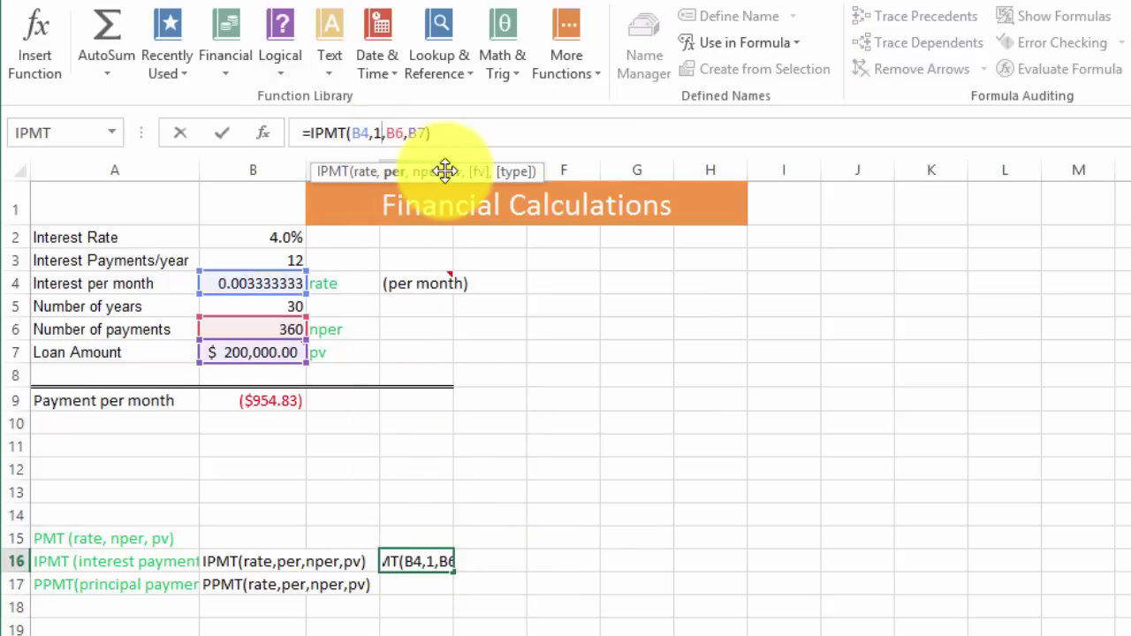
pyautogui.press('Return')
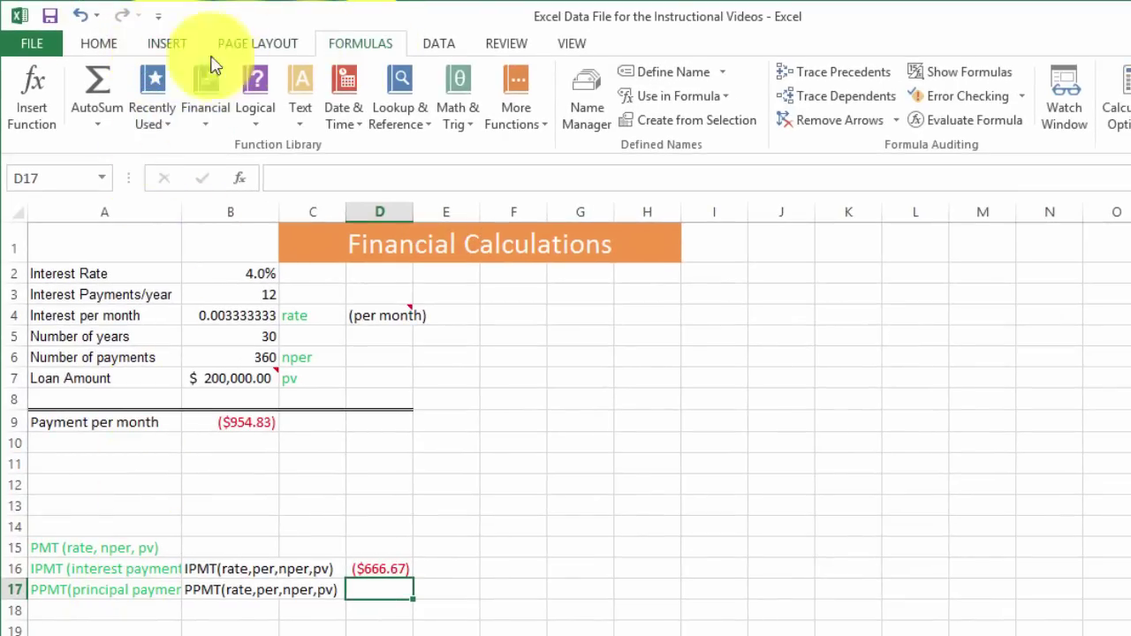
# Search the function list for ppmt and start the PPMT function in cell D17.
pyautogui.hotkey('shift', 'F3')
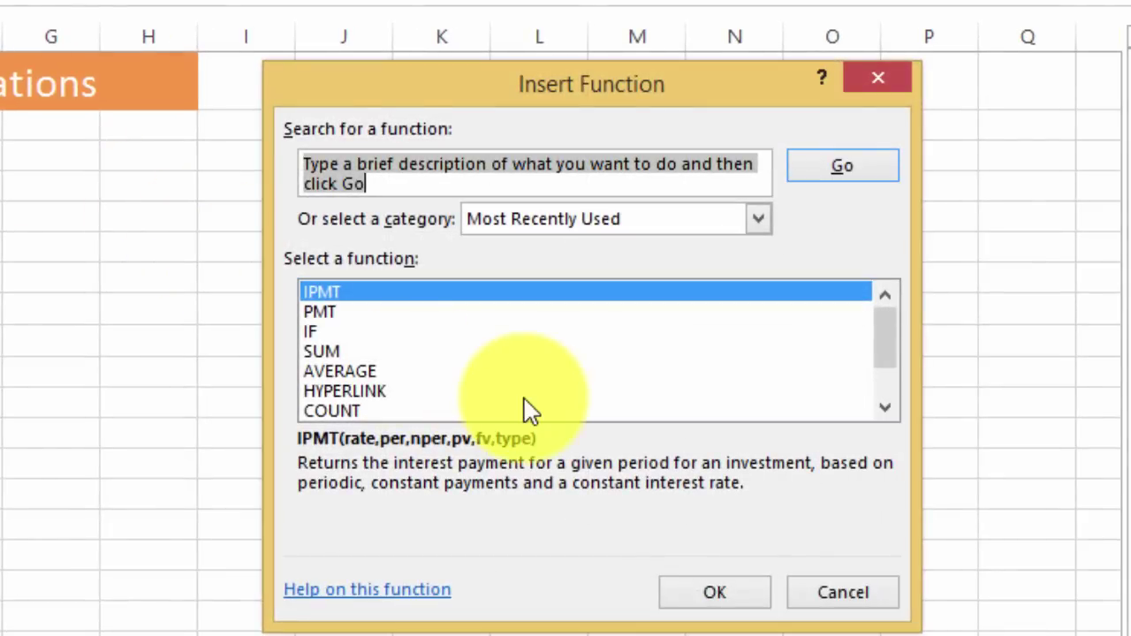
pyautogui.write('ppmt')
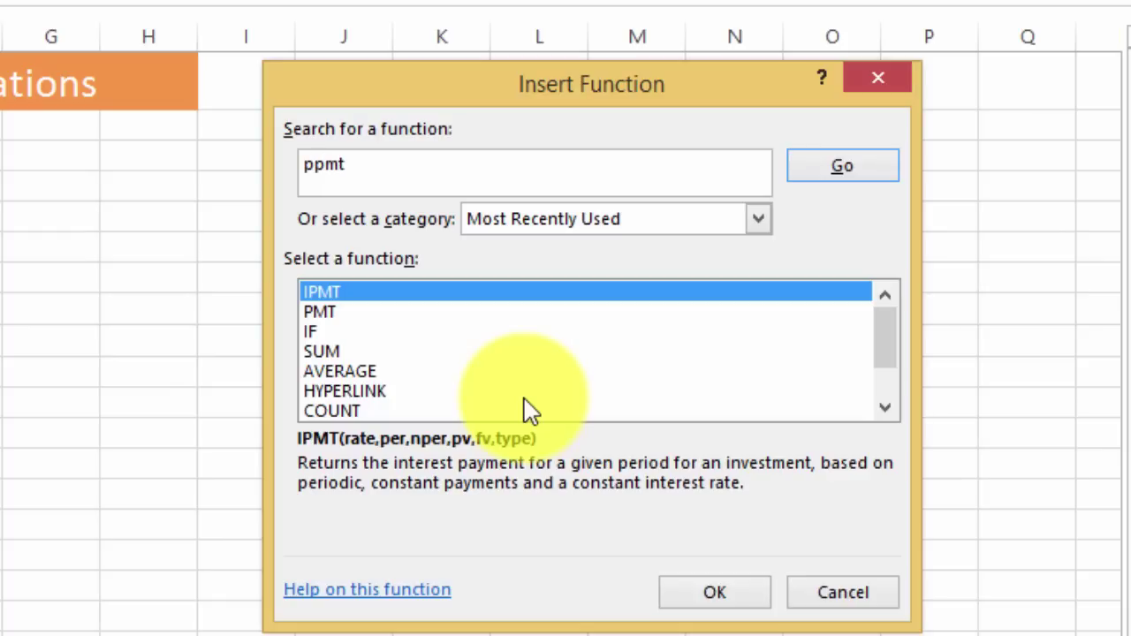
pyautogui.press('Return')
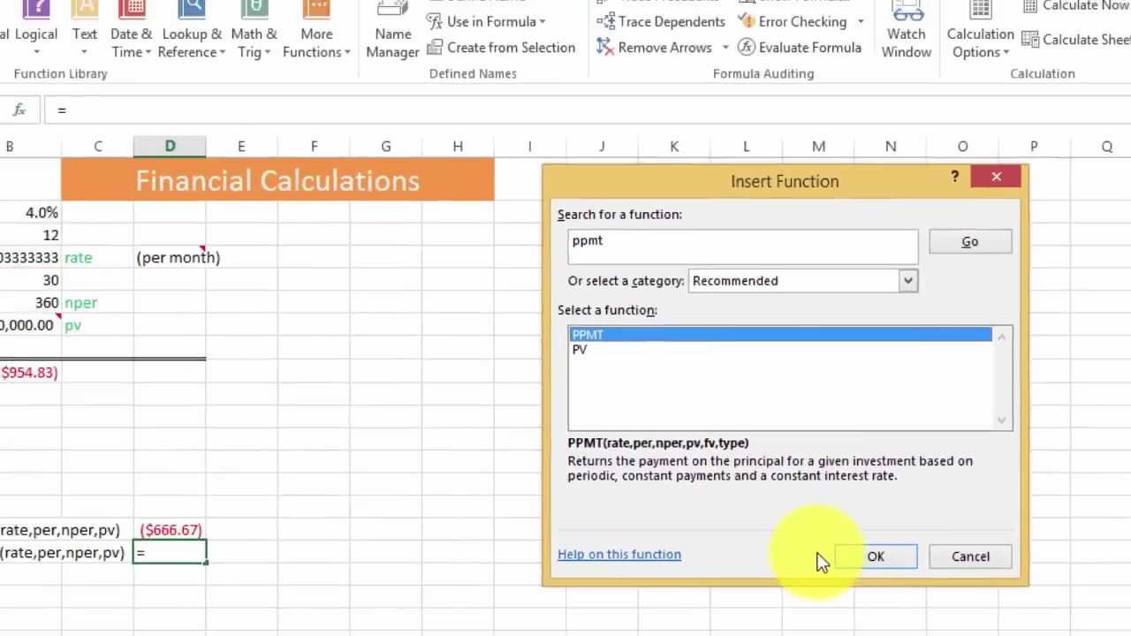
pyautogui.click(714, 592)
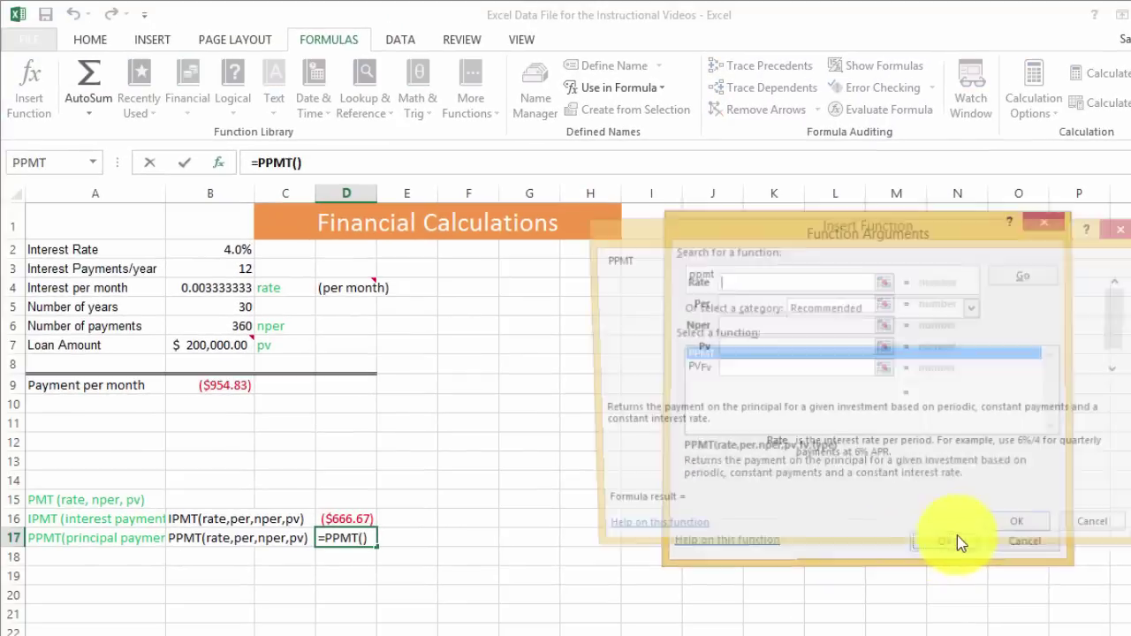
# Complete the PPMT function in D17 with Rate B4, Per 1, Nper B6 and Pv B7.
pyautogui.click(214, 289)
pyautogui.click(756, 303)
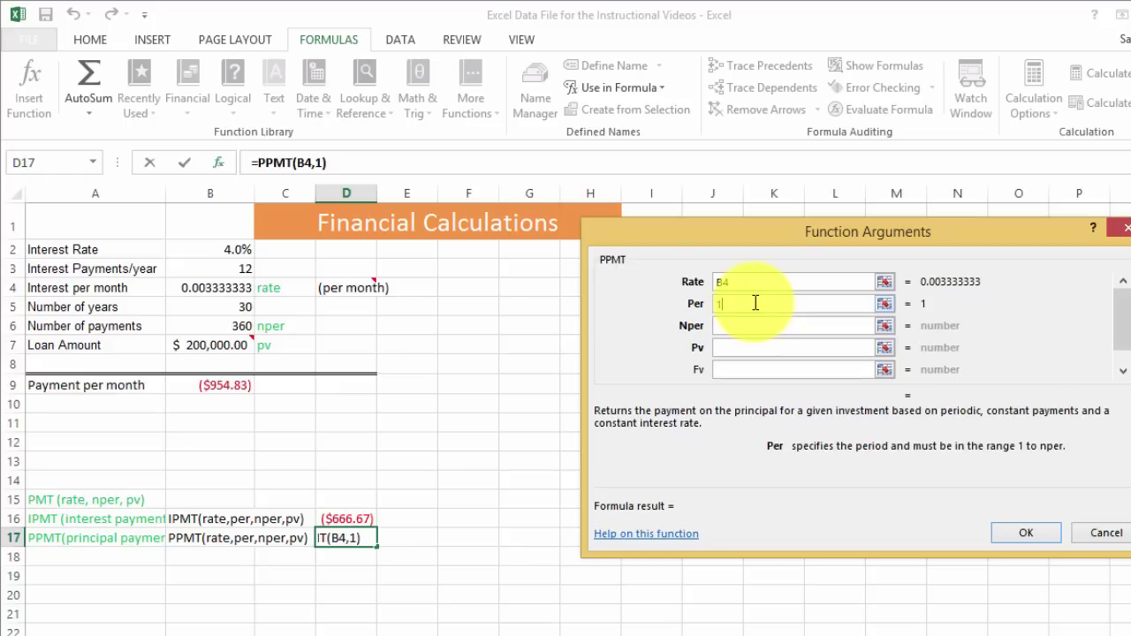
pyautogui.click(737, 325)
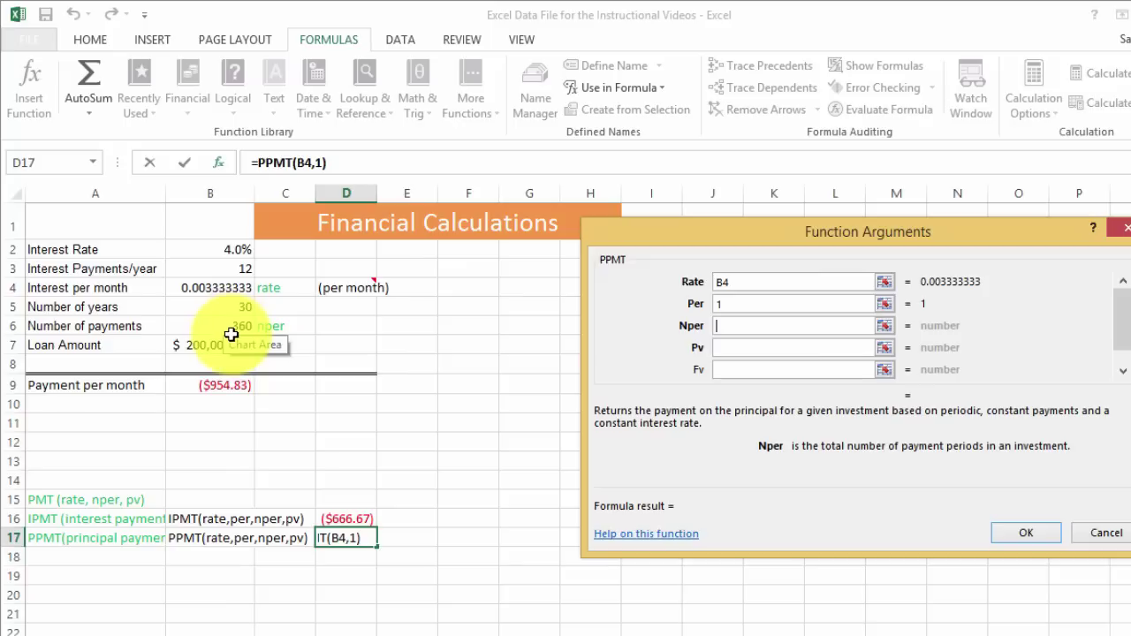
pyautogui.click(230, 326)
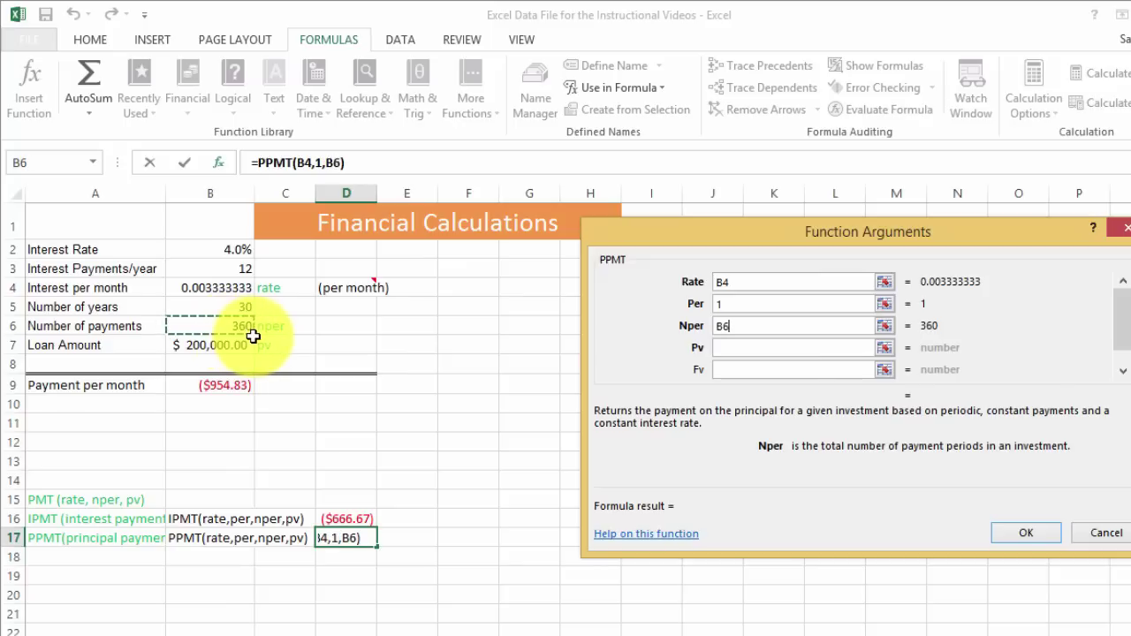
pyautogui.click(752, 347)
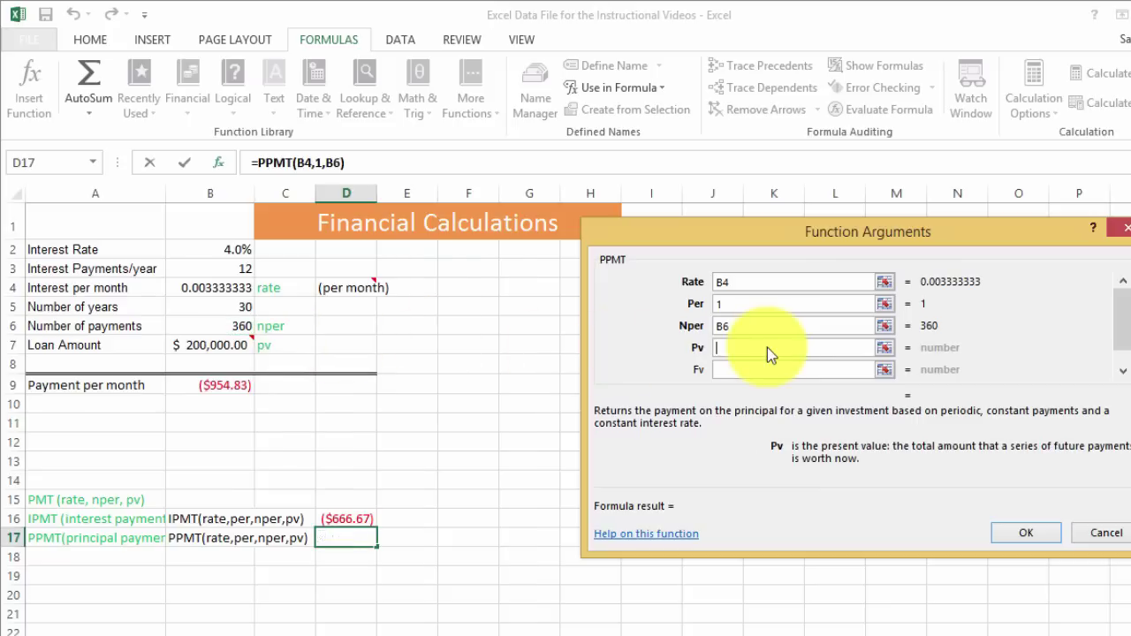
pyautogui.click(205, 345)
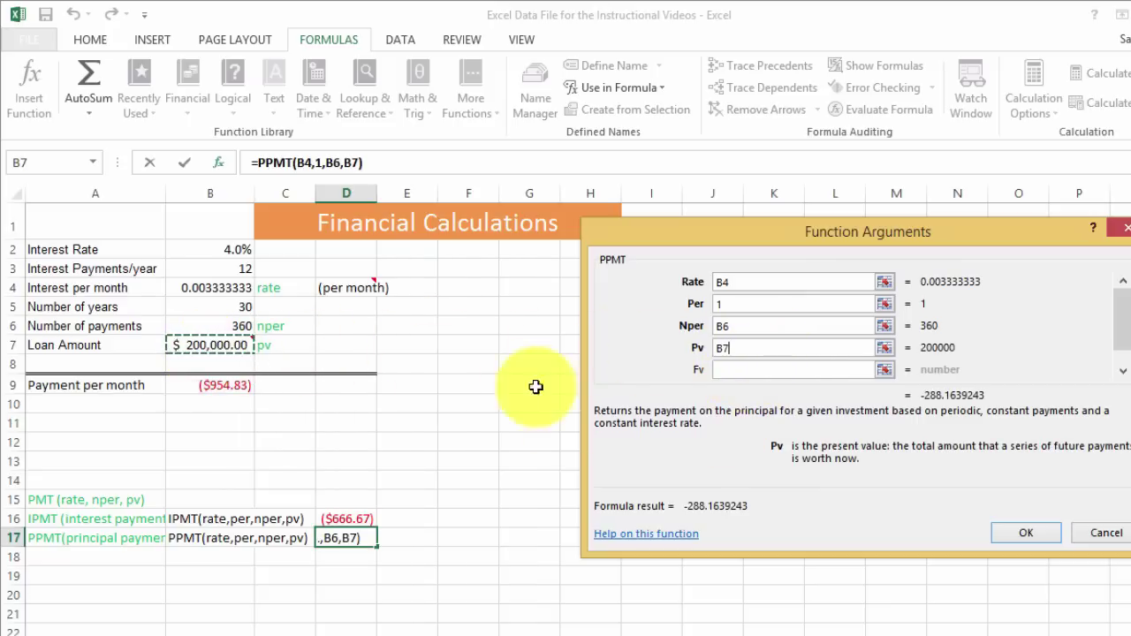
pyautogui.press('Return')
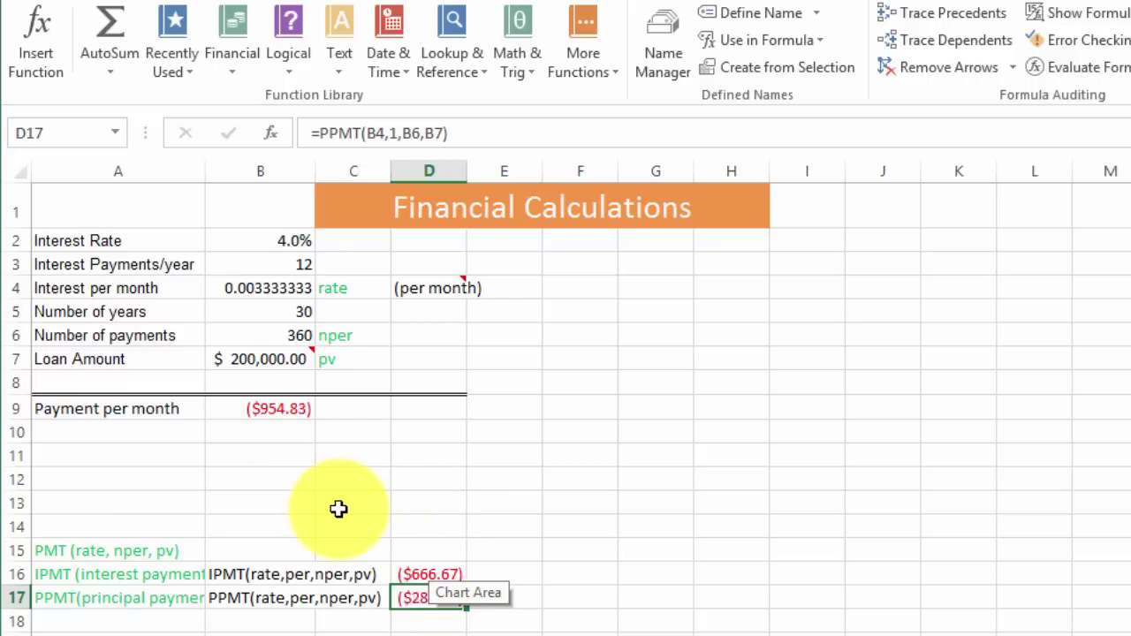
pyautogui.click(529, 503)
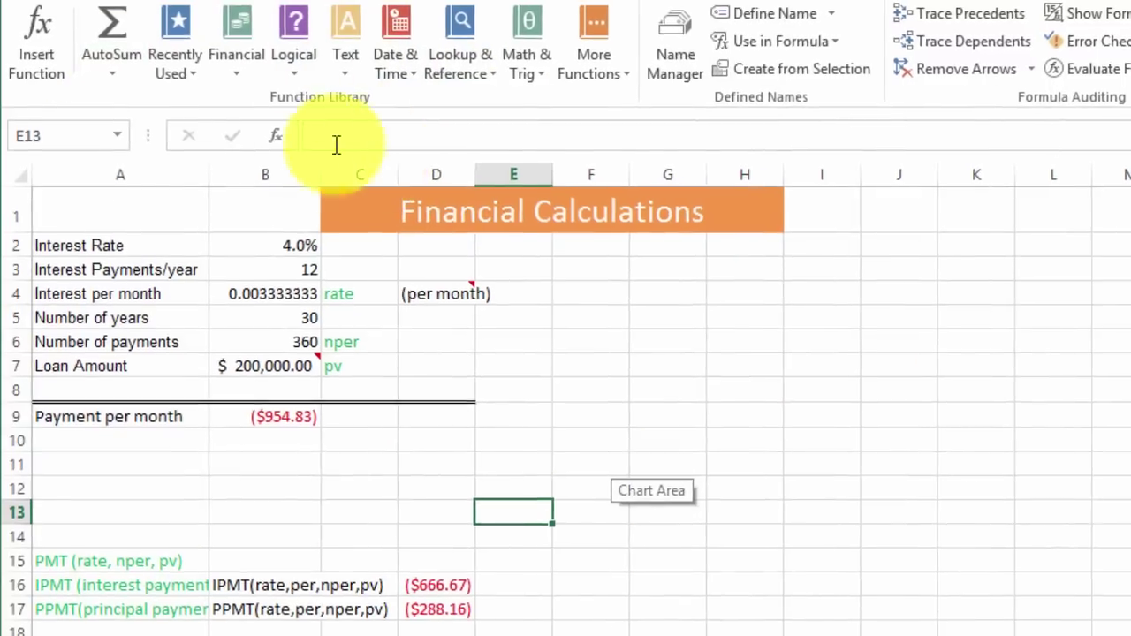
pyautogui.click(239, 69)
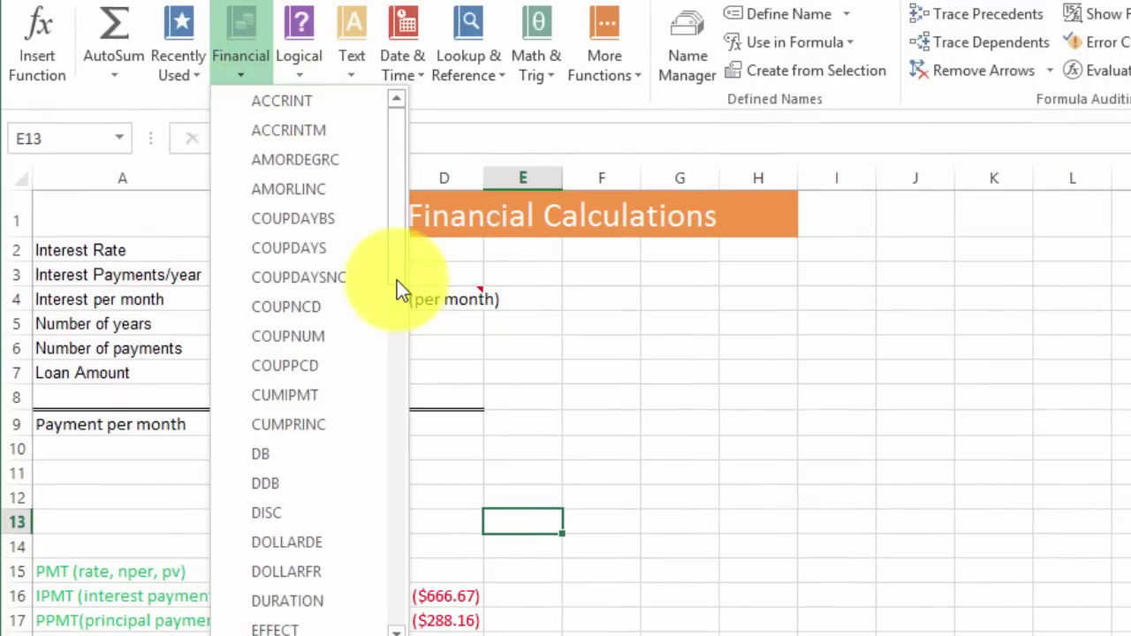
pyautogui.moveTo(397, 280); pyautogui.dragTo(409, 623)
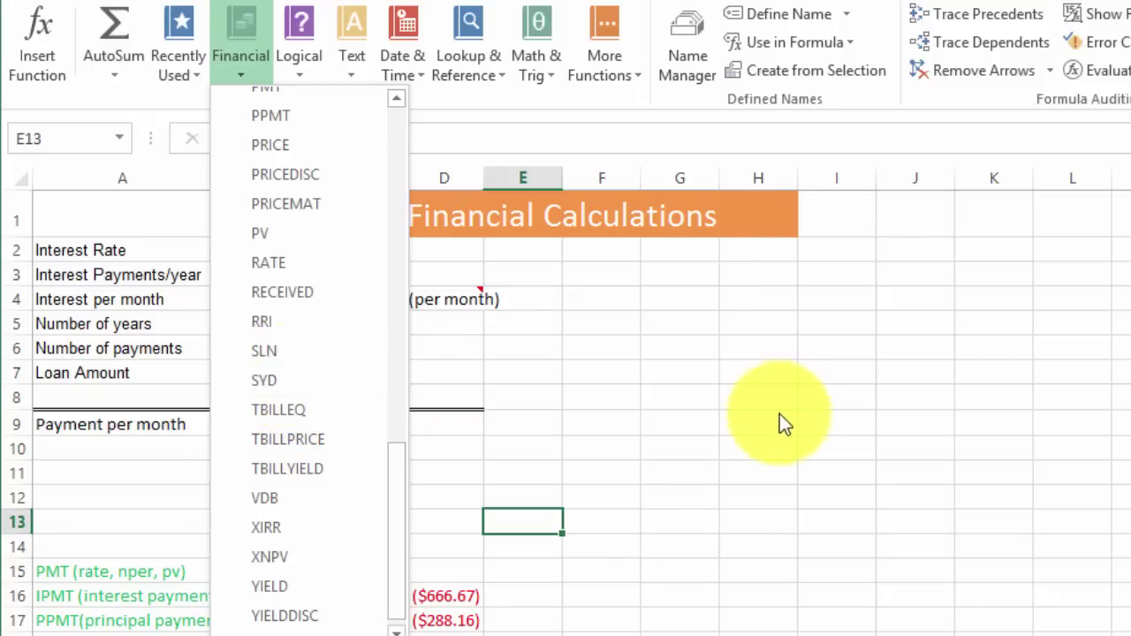
pyautogui.click(849, 484)
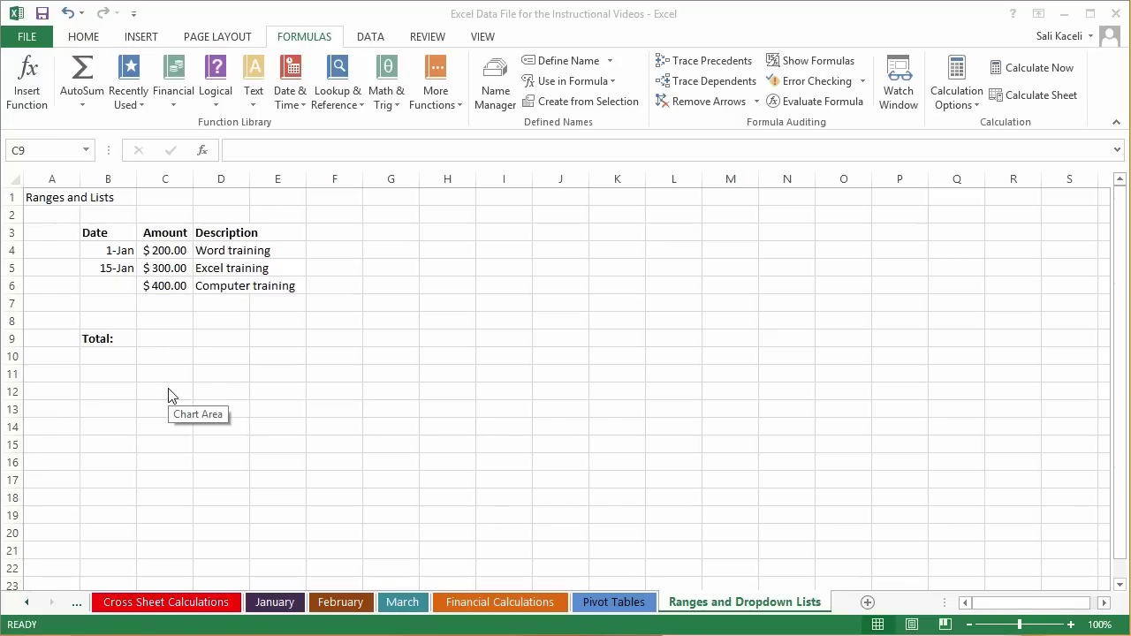
# Enter the heading January Expenses in B2 and total the amounts in C9 with SUM(C4:C8).
pyautogui.click(161, 339)
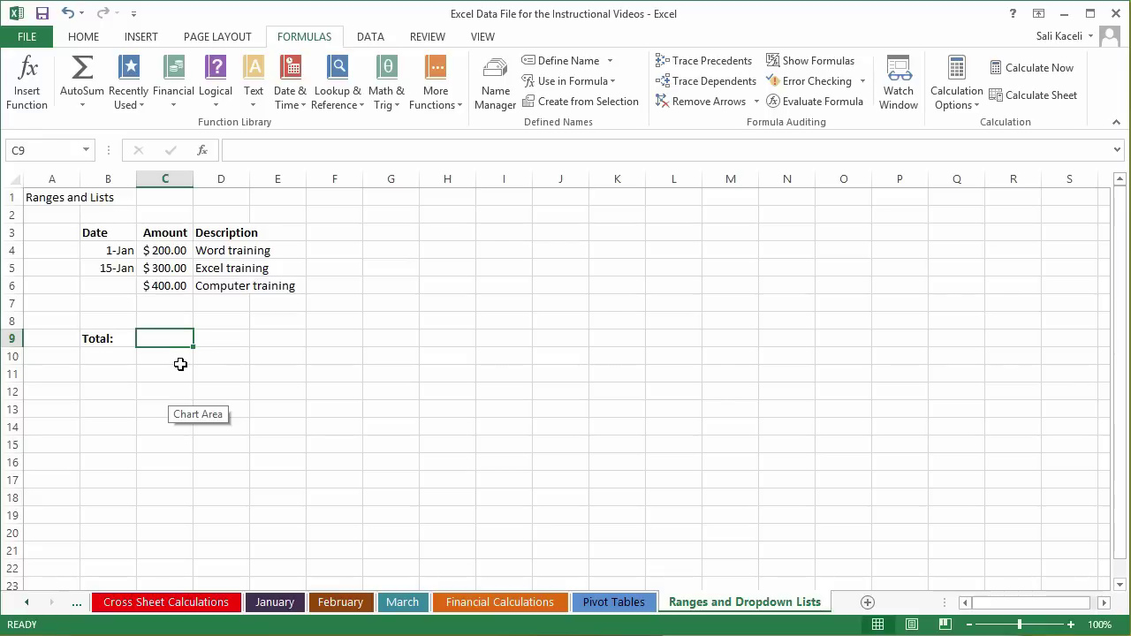
pyautogui.click(108, 215)
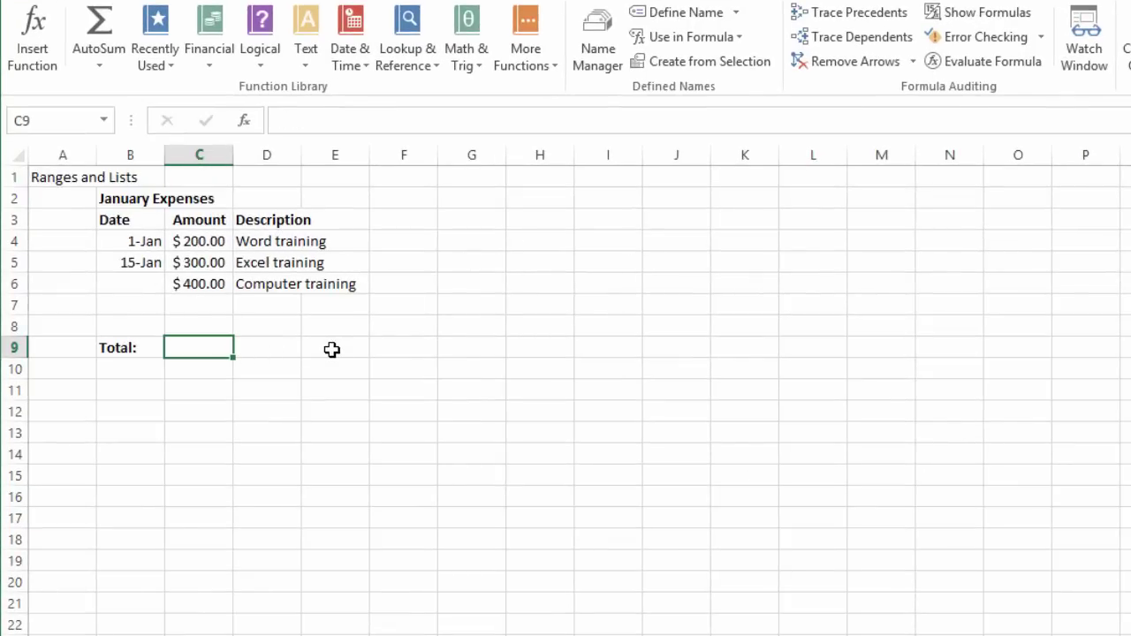
pyautogui.write('=sum')
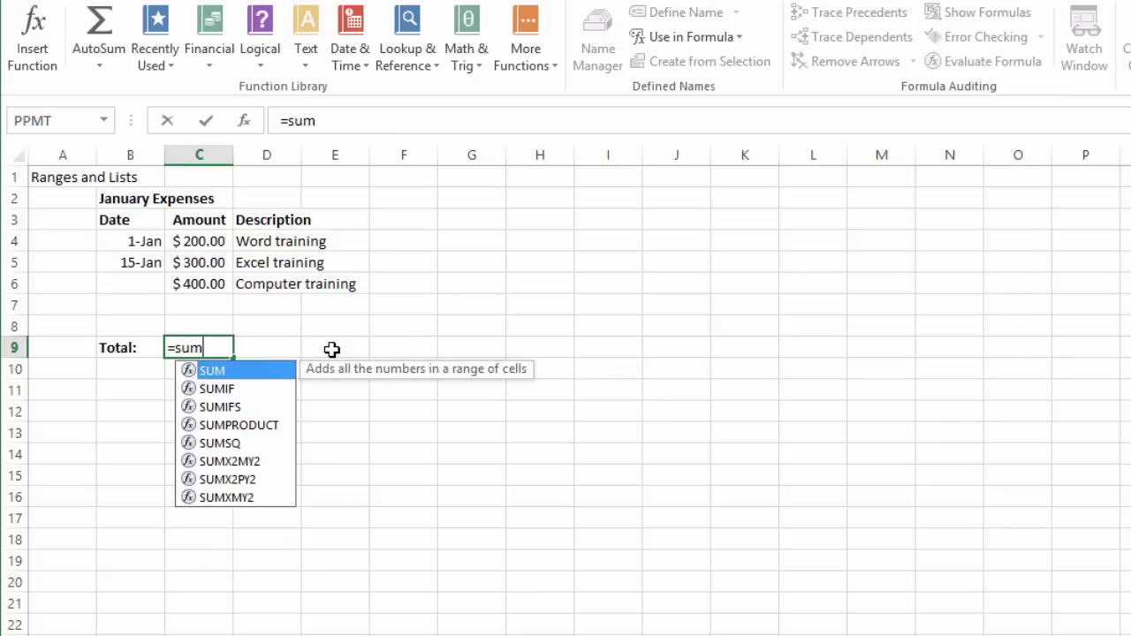
pyautogui.write('(')
pyautogui.moveTo(205, 242); pyautogui.dragTo(218, 328)
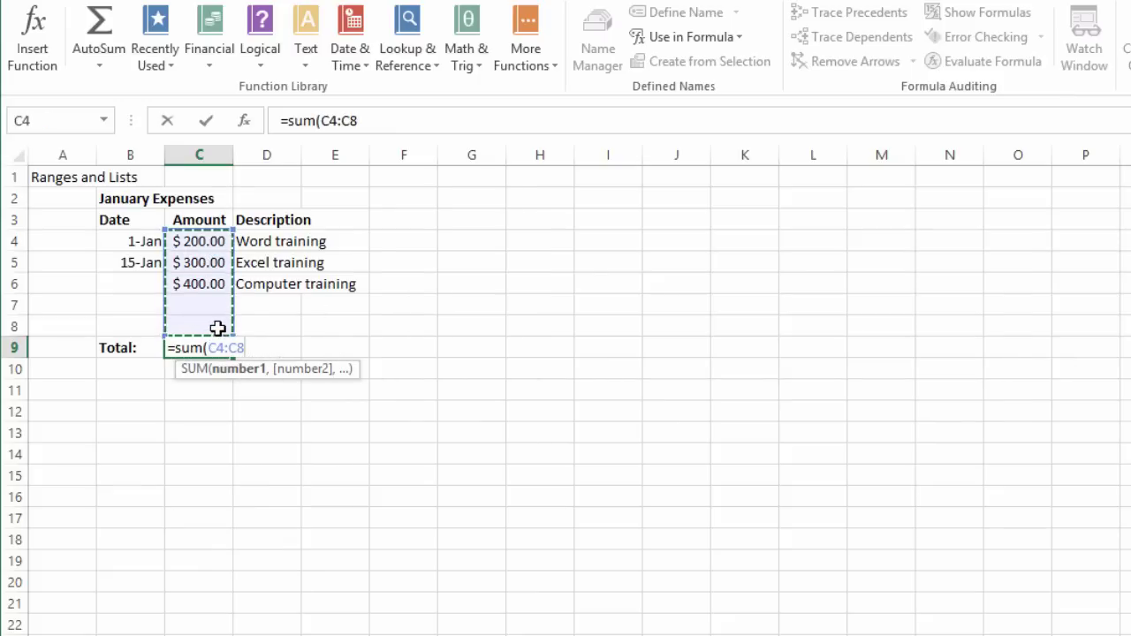
pyautogui.hotkey('ctrl', 'Return')
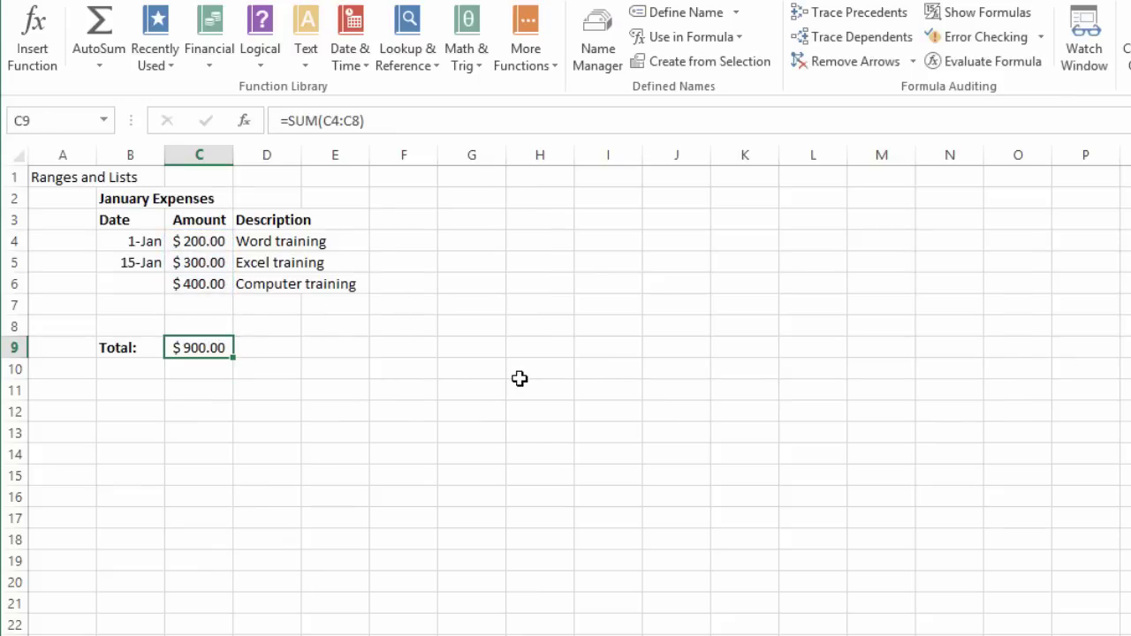
pyautogui.click(535, 353)
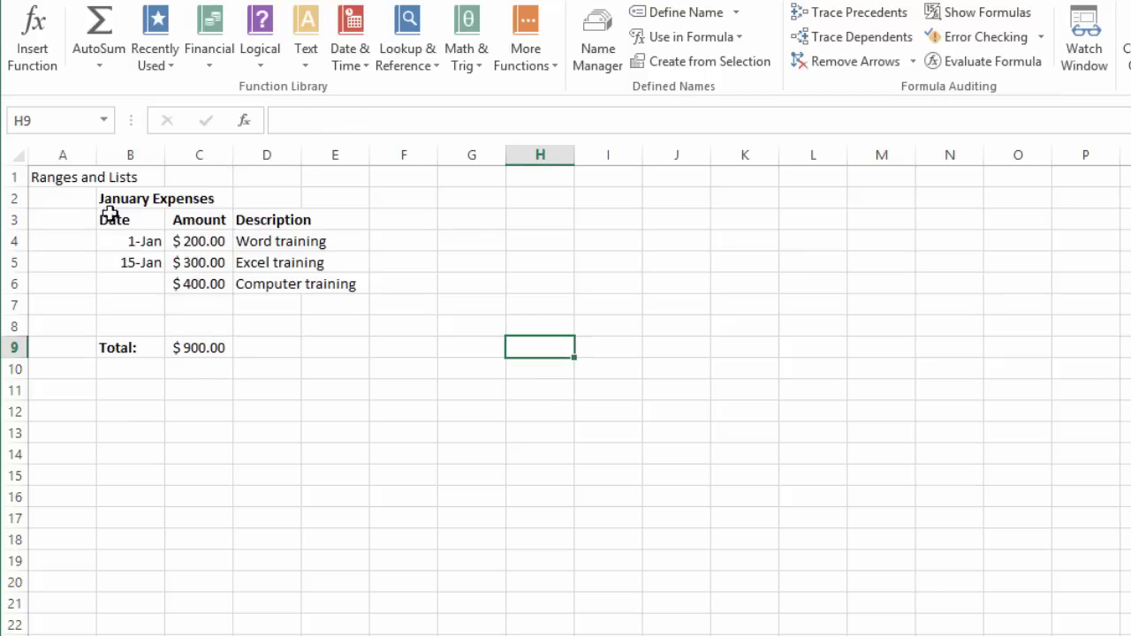
# Copy the January expenses table B2:E9 and paste it starting at B13.
pyautogui.moveTo(96, 199); pyautogui.dragTo(328, 351)
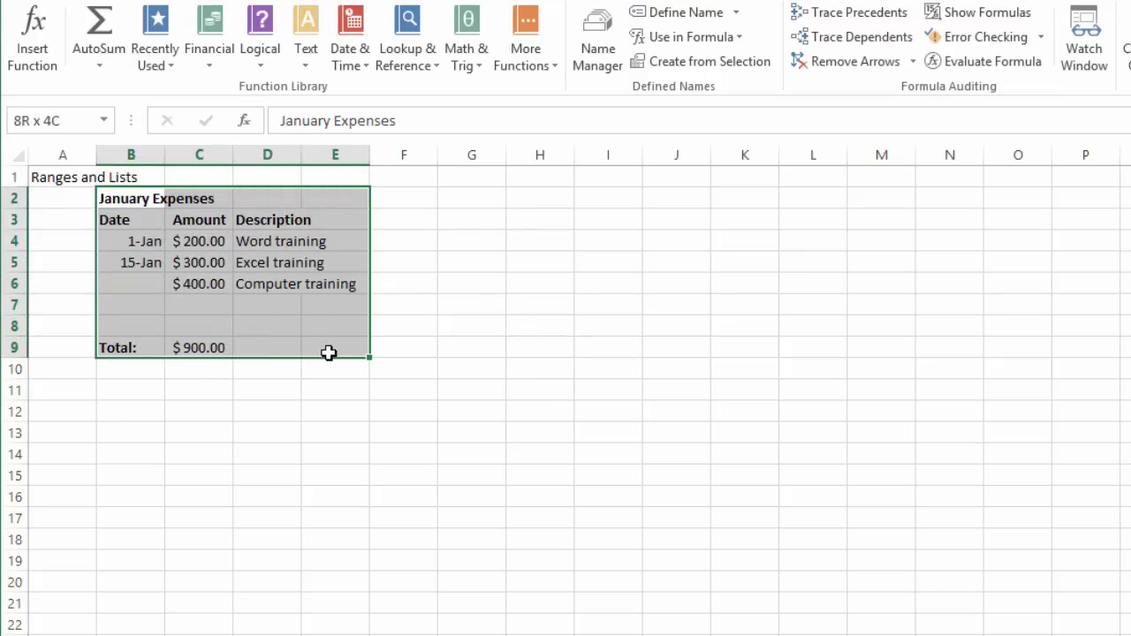
pyautogui.hotkey('ctrl', 'c')
pyautogui.click(130, 433)
pyautogui.hotkey('ctrl', 'v')
pyautogui.click(571, 429)
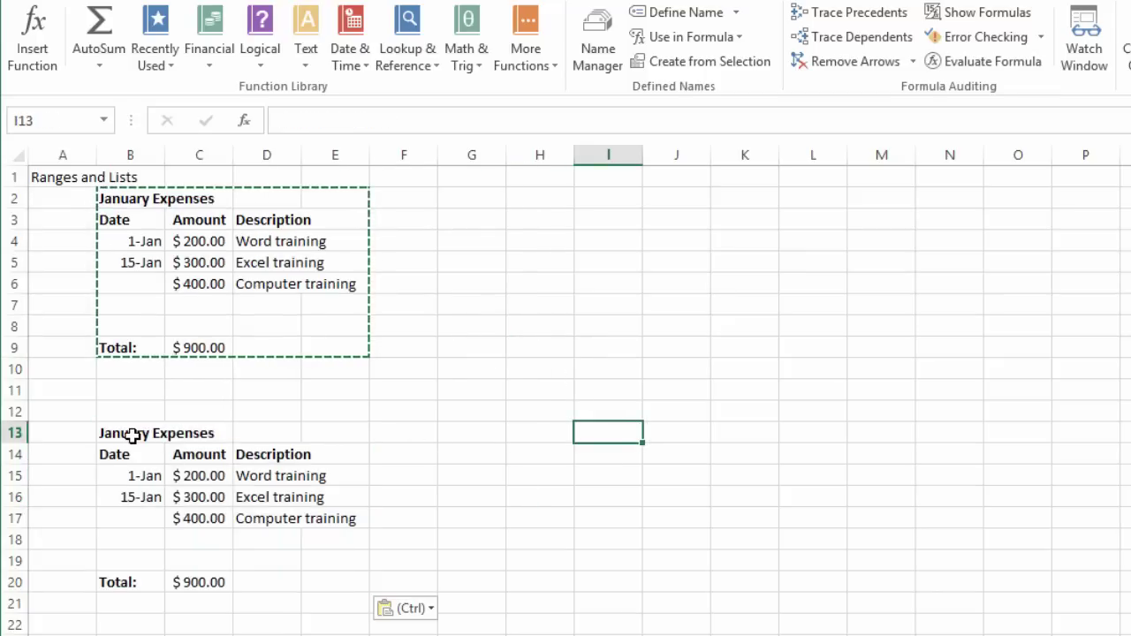
# Change the copied table's heading in B13 to Feb. Expenses and enter an amount of 121 in C18.
pyautogui.click(134, 431)
pyautogui.doubleClick(314, 120)
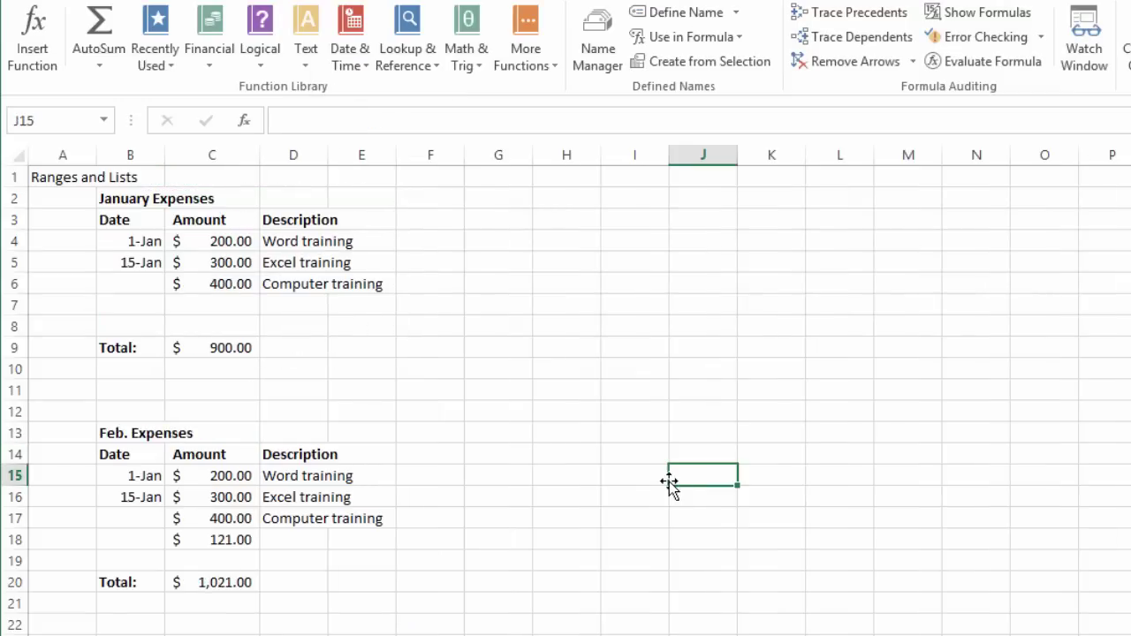
pyautogui.click(552, 217)
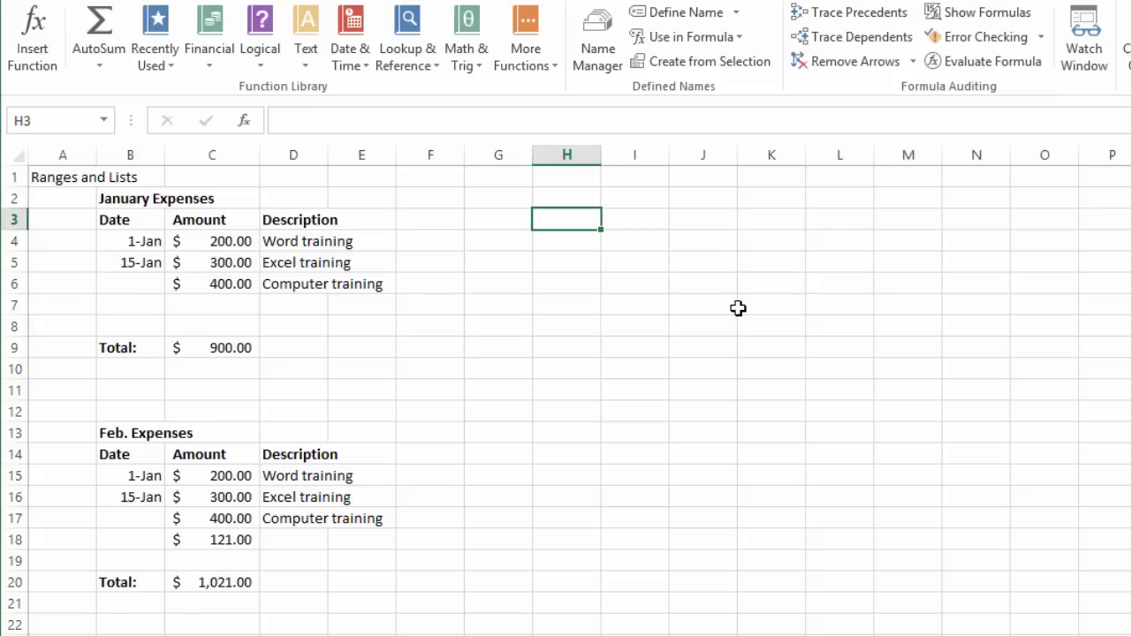
# Enter the heading Annual Summary in J3.
pyautogui.click(708, 227)
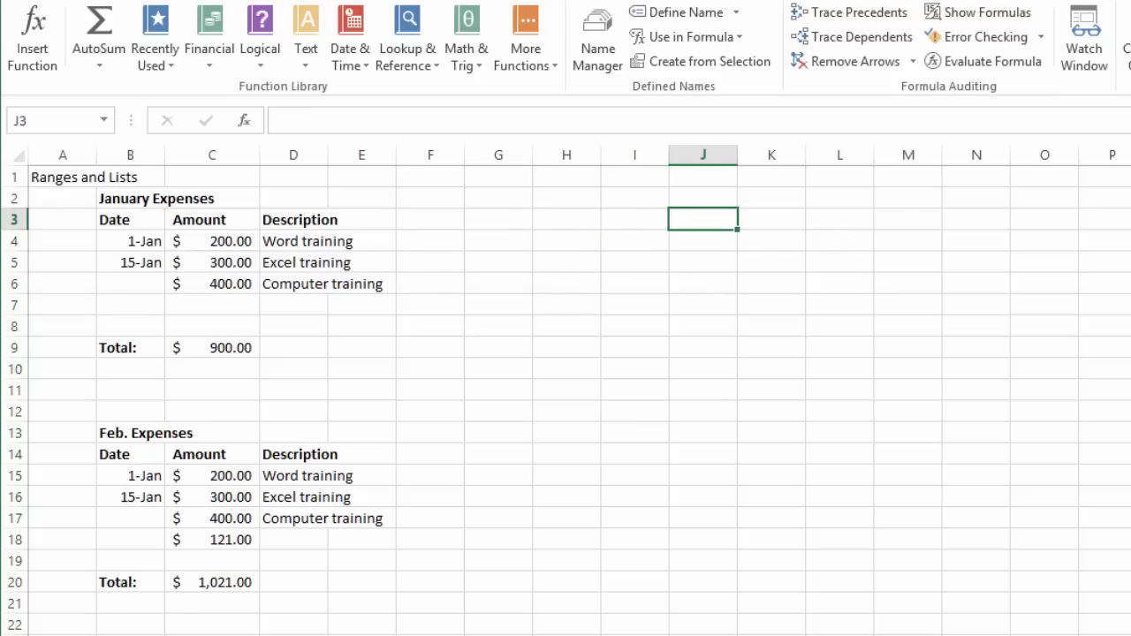
pyautogui.write('Re')
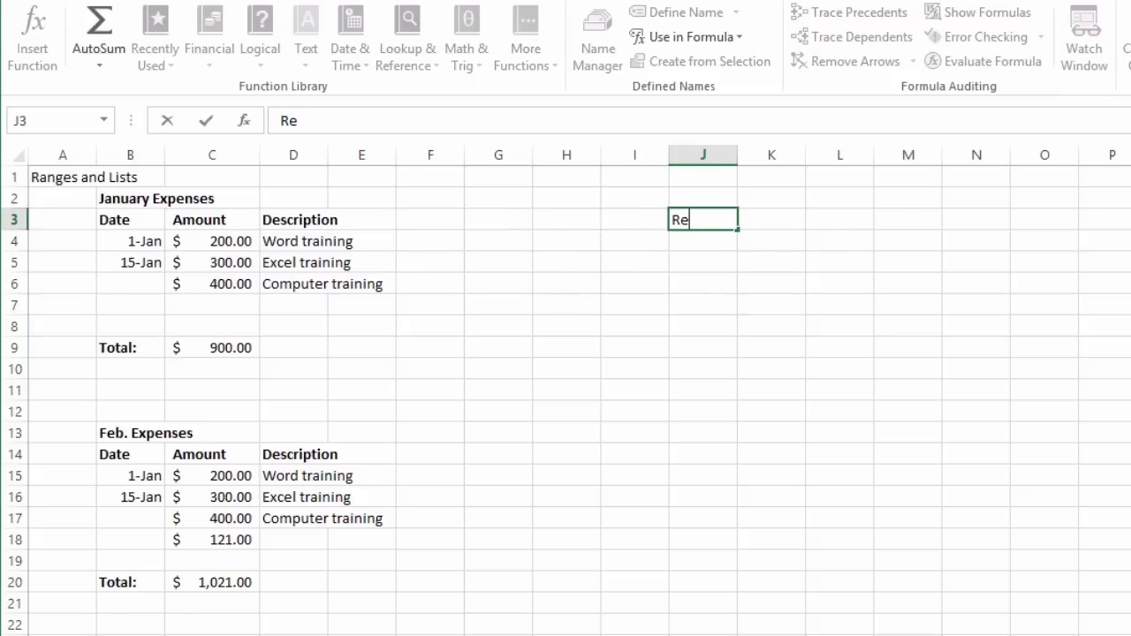
pyautogui.press('BackSpace')
pyautogui.press('BackSpace')
pyautogui.write('Annual Summary')
pyautogui.press('Return')
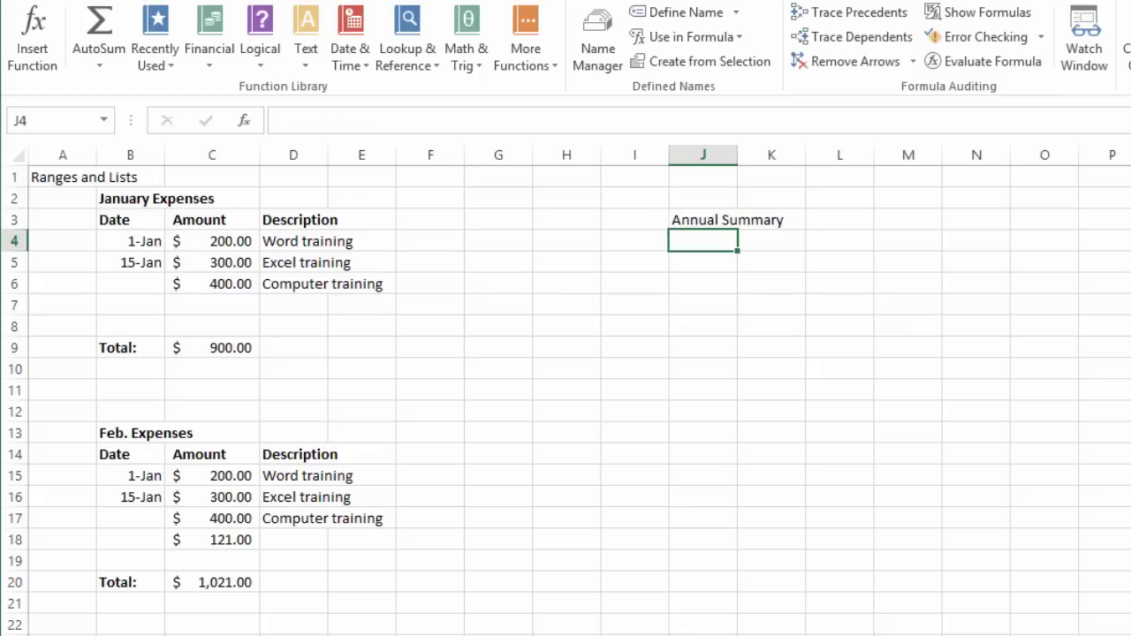
# Enter the row labels January, Feb and Total in J5 to J7 under the annual summary heading.
pyautogui.click(707, 264)
pyautogui.write('Ja')
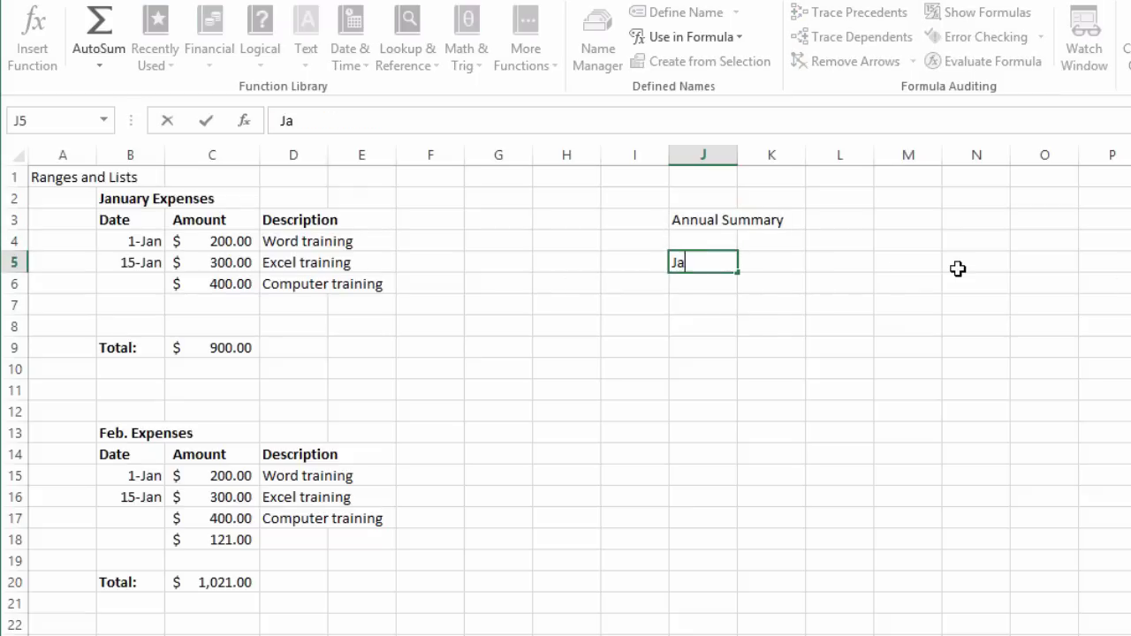
pyautogui.write('nuary')
pyautogui.press('Return')
pyautogui.write('Feb')
pyautogui.press('Return')
pyautogui.write('Total')
# Try to fill the January summary cell K5 with a direct reference to C9.
pyautogui.click(785, 268)
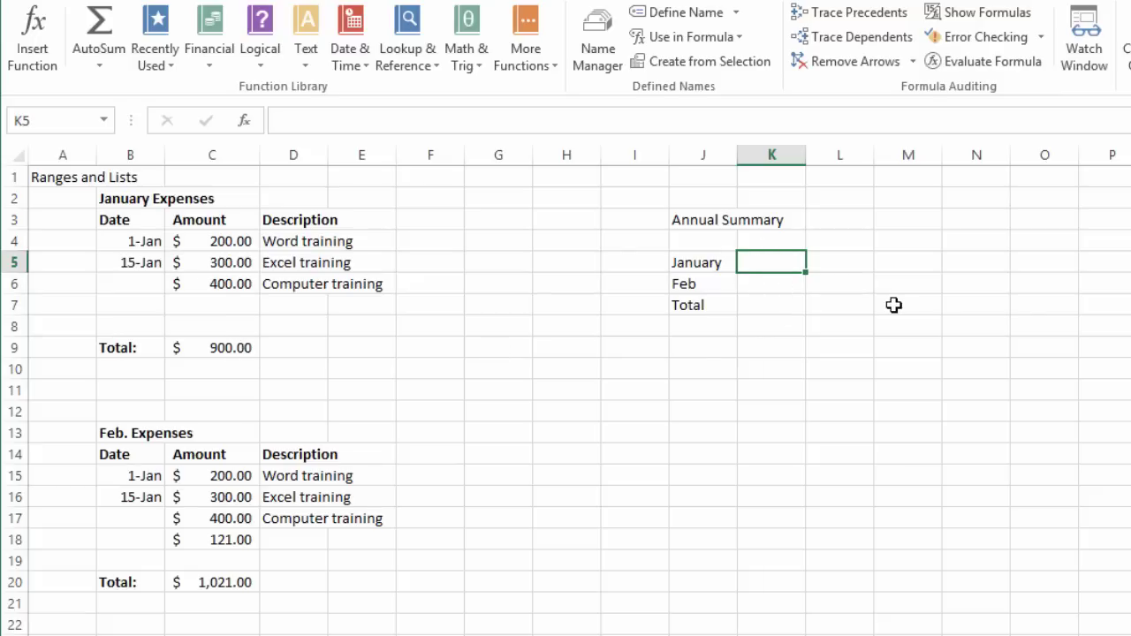
pyautogui.write('=')
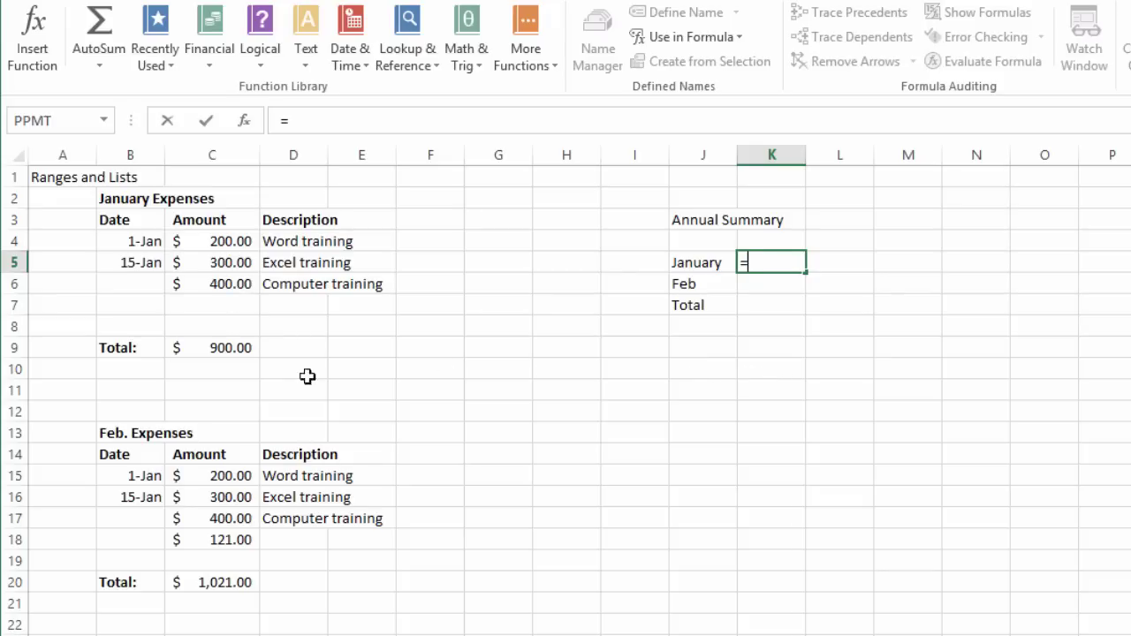
pyautogui.click(227, 348)
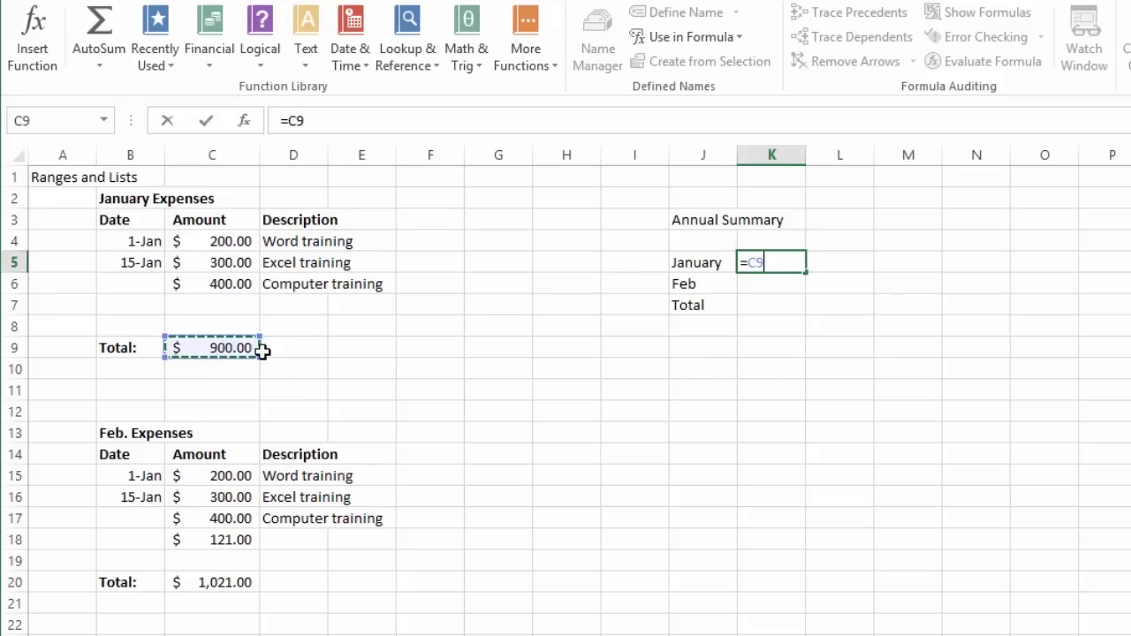
pyautogui.press('Return')
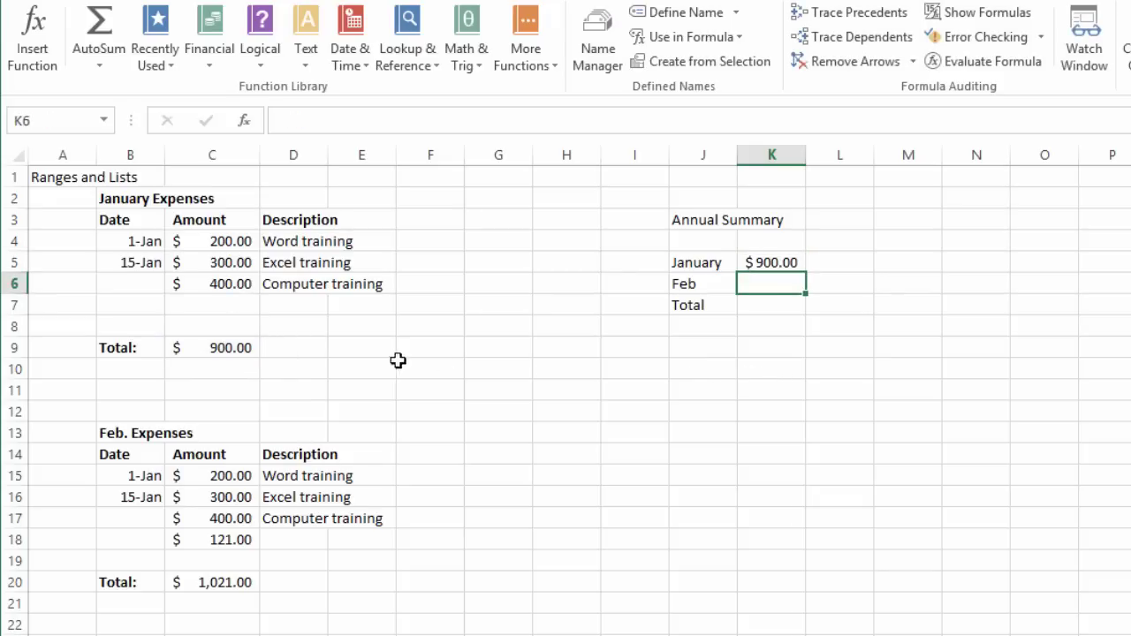
pyautogui.click(782, 261)
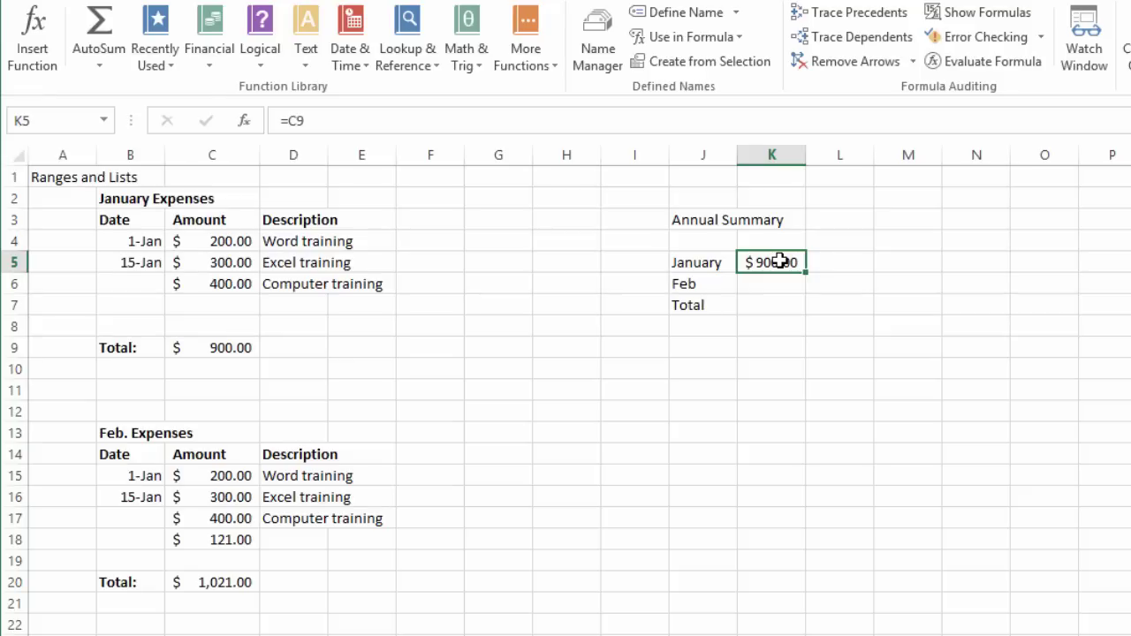
pyautogui.press('BackSpace')
pyautogui.click(795, 319)
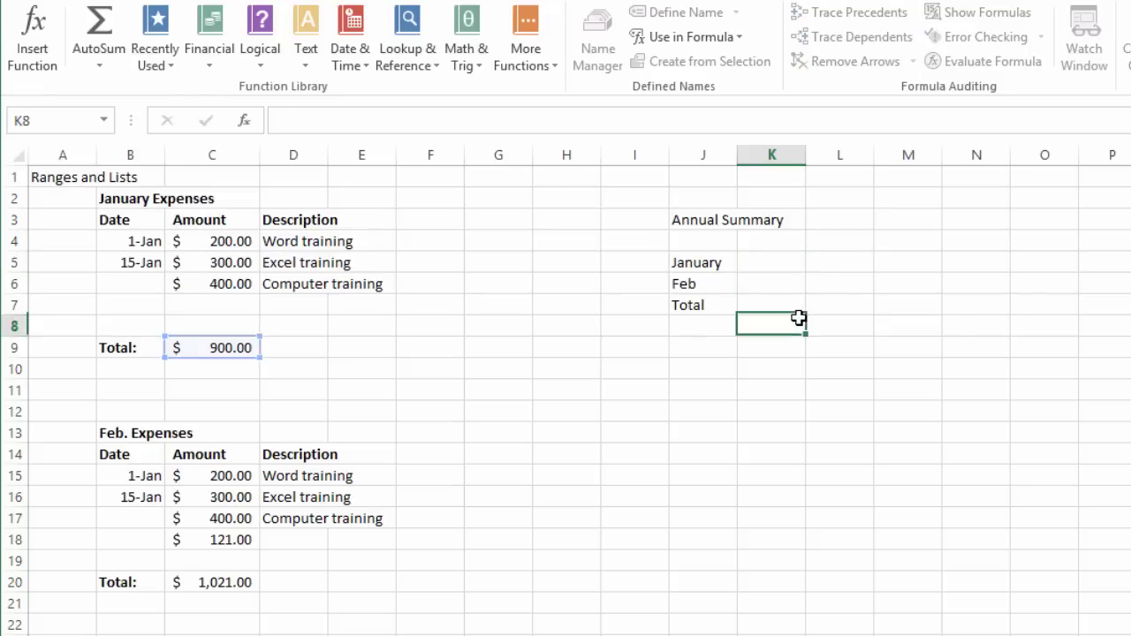
# Try to calculate the January summary in K5 with SUM(C4:C8).
pyautogui.click(780, 262)
pyautogui.write('=')
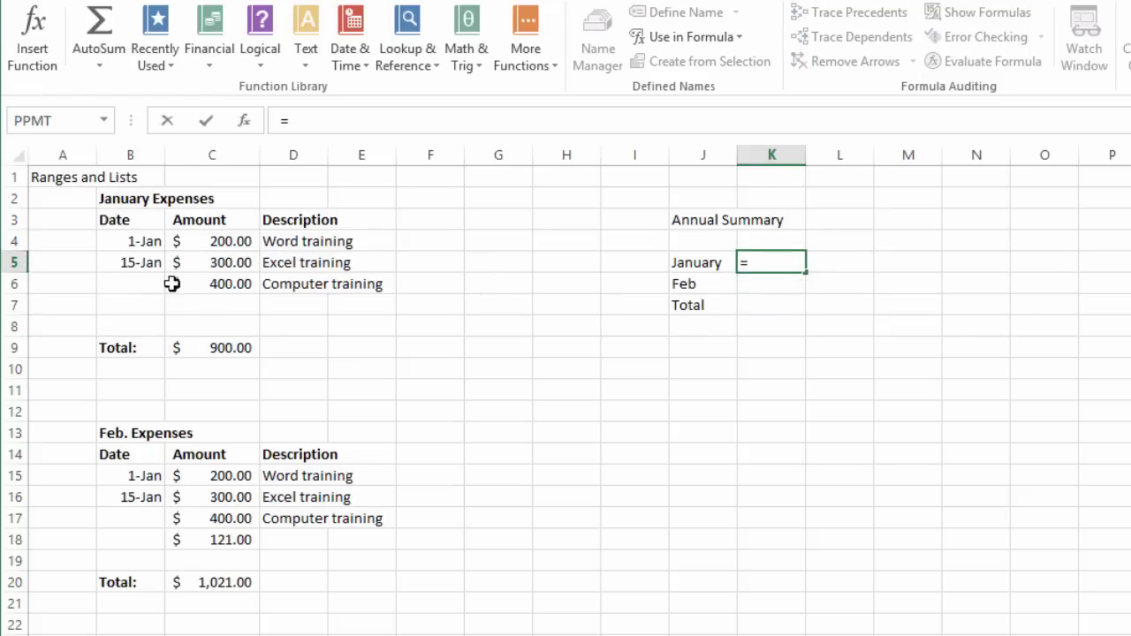
pyautogui.moveTo(217, 246); pyautogui.dragTo(237, 233)
pyautogui.press('BackSpace')
pyautogui.press('BackSpace')
pyautogui.write('sum')
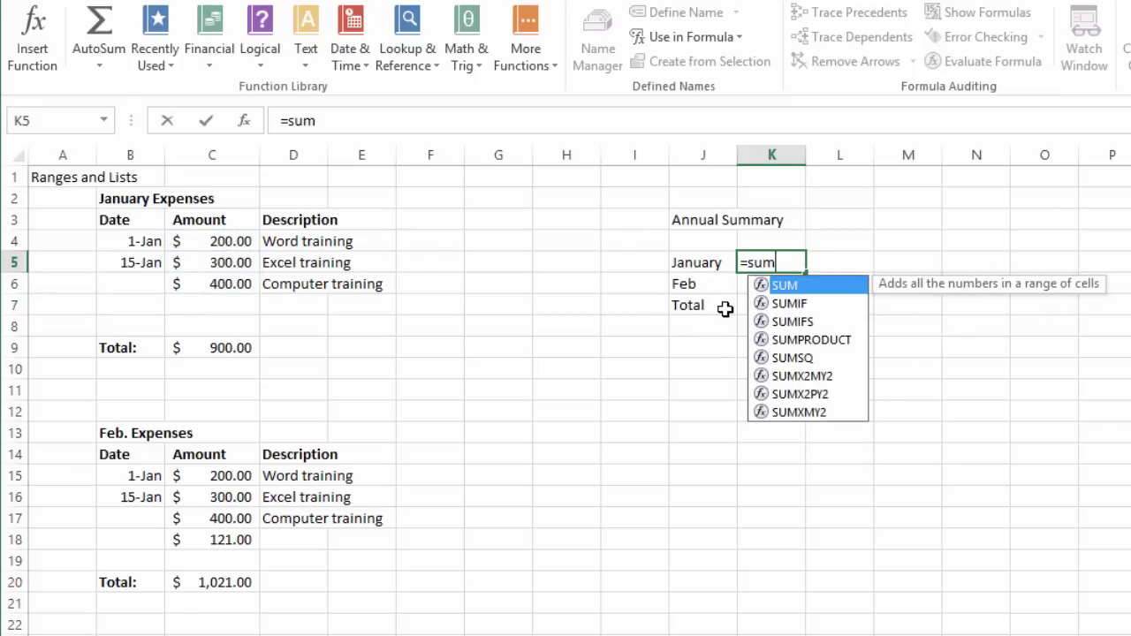
pyautogui.write('(')
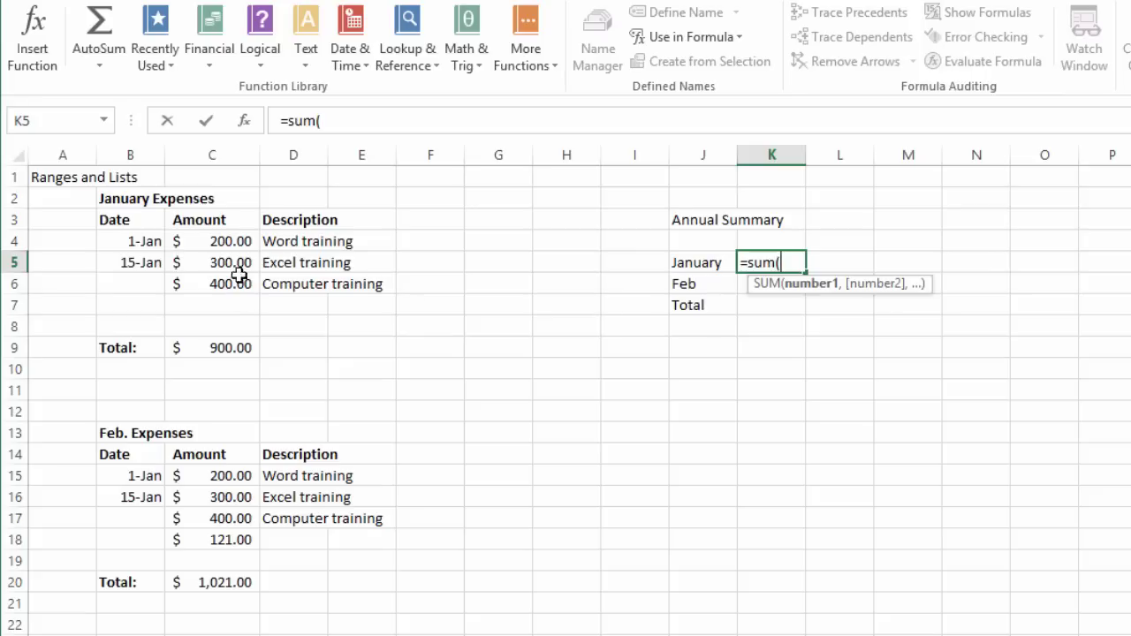
pyautogui.moveTo(220, 244); pyautogui.dragTo(241, 323)
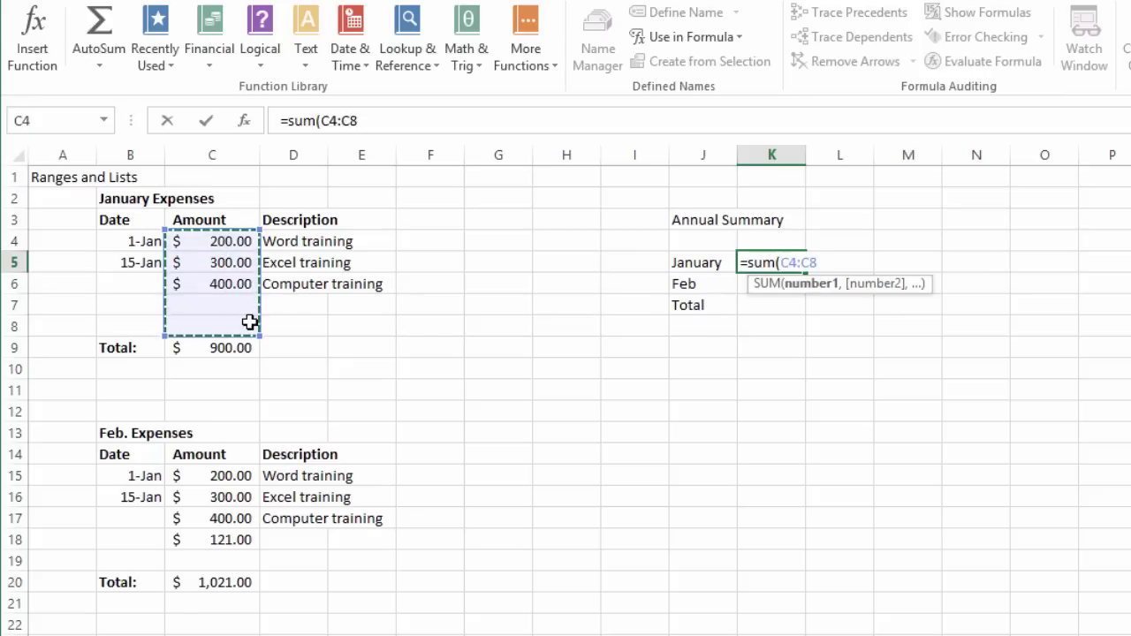
pyautogui.press('Return')
pyautogui.click(765, 263)
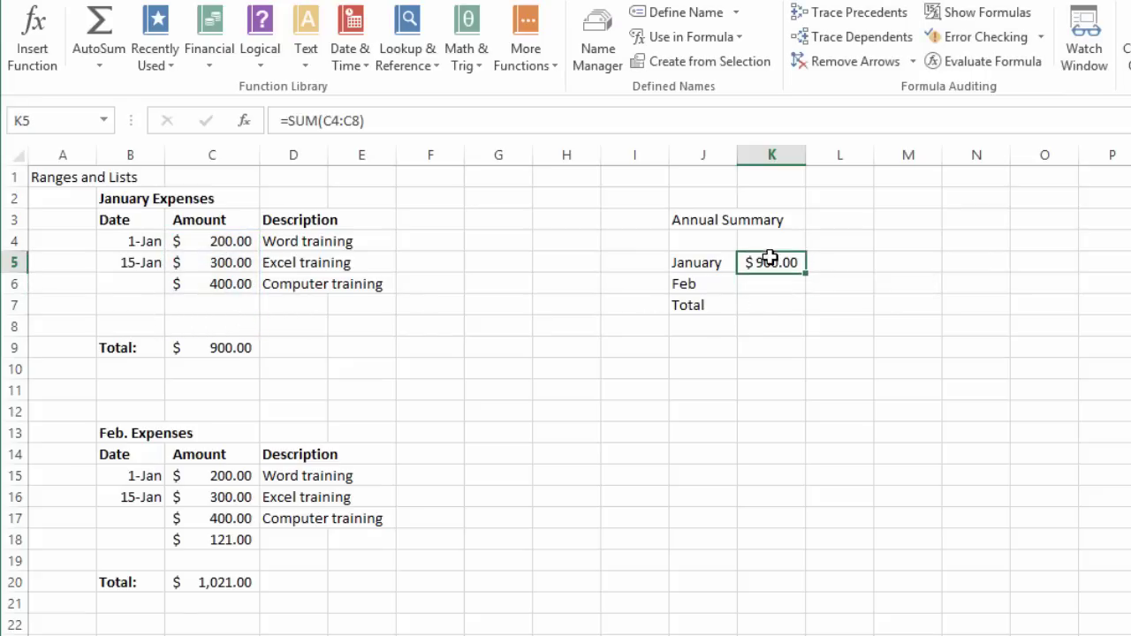
pyautogui.moveTo(803, 269)
pyautogui.mouseDown()
pyautogui.moveTo(790, 297)
pyautogui.moveTo(823, 282)
pyautogui.moveTo(790, 280)
pyautogui.moveTo(782, 263)
pyautogui.mouseUp()
pyautogui.press('Delete')
# Define the workbook name januarytotal for the January expenses total in C9.
pyautogui.click(223, 349)
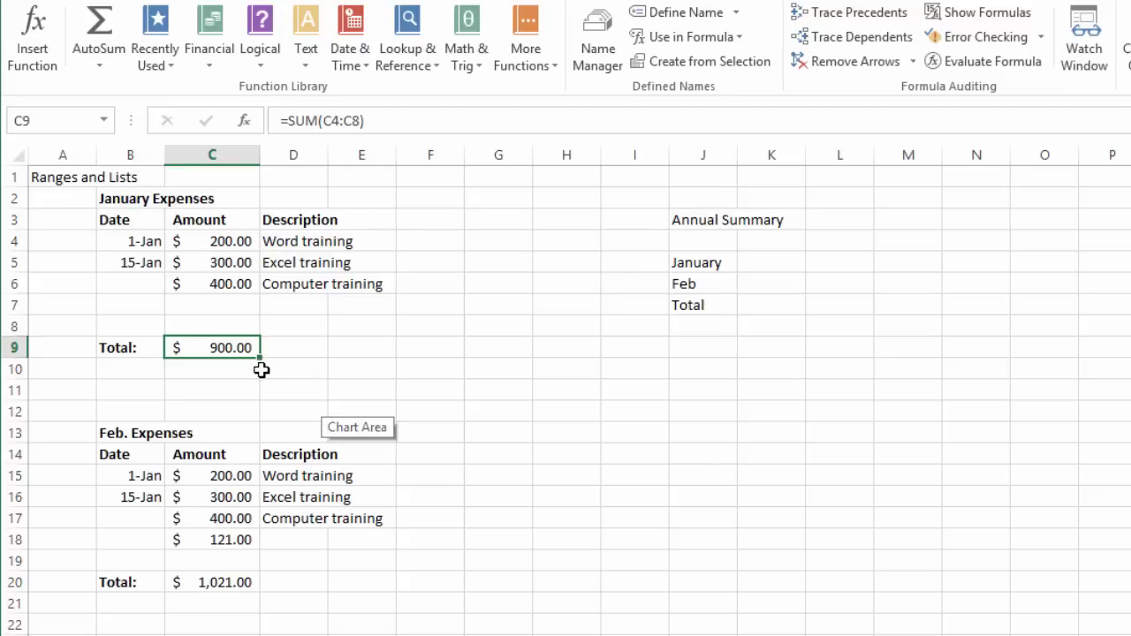
pyautogui.click(232, 366)
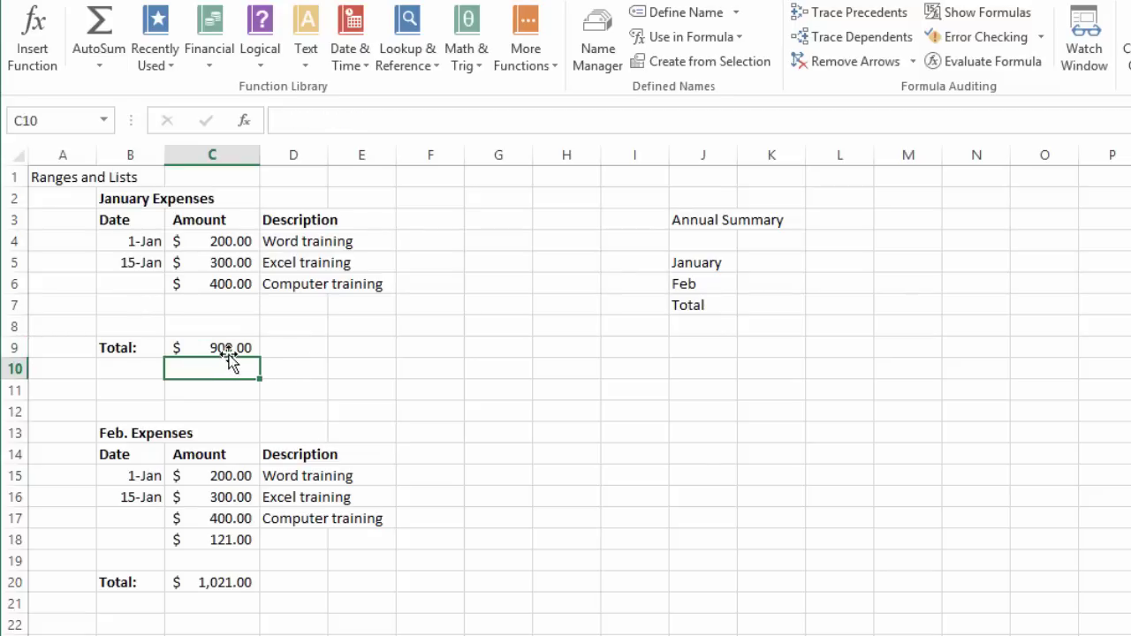
pyautogui.click(233, 349)
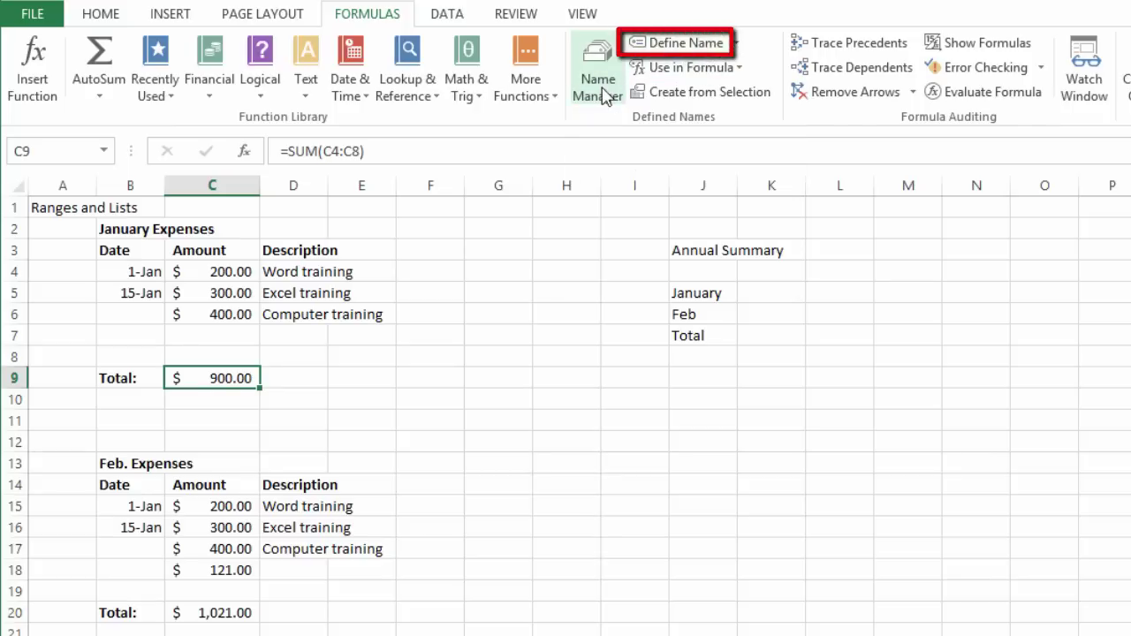
pyautogui.click(684, 51)
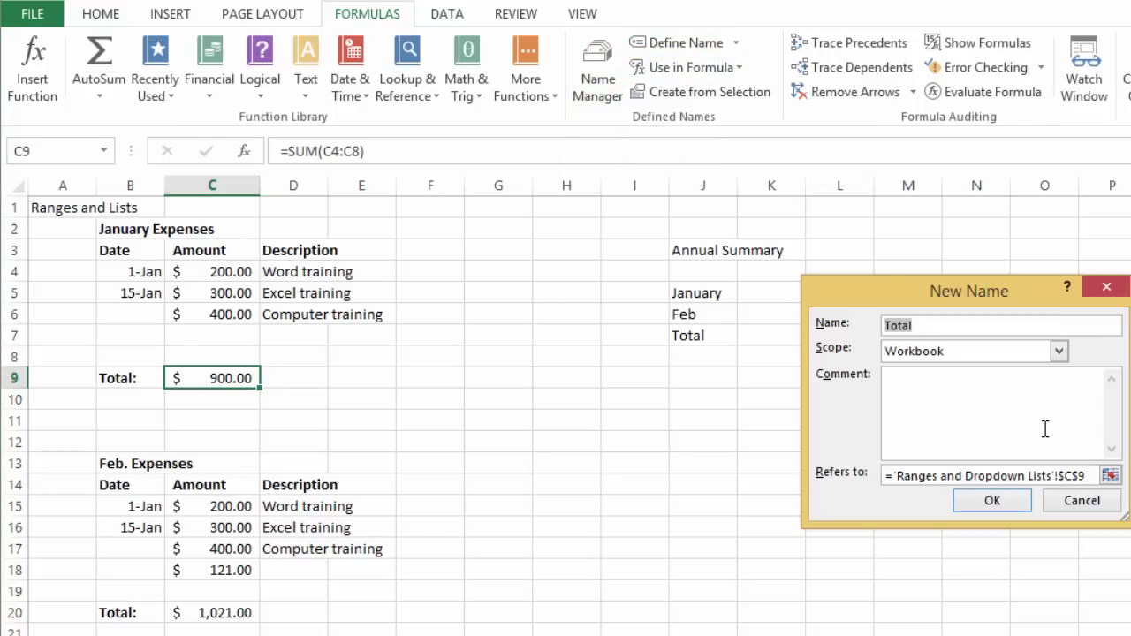
pyautogui.write('January-Expenses')
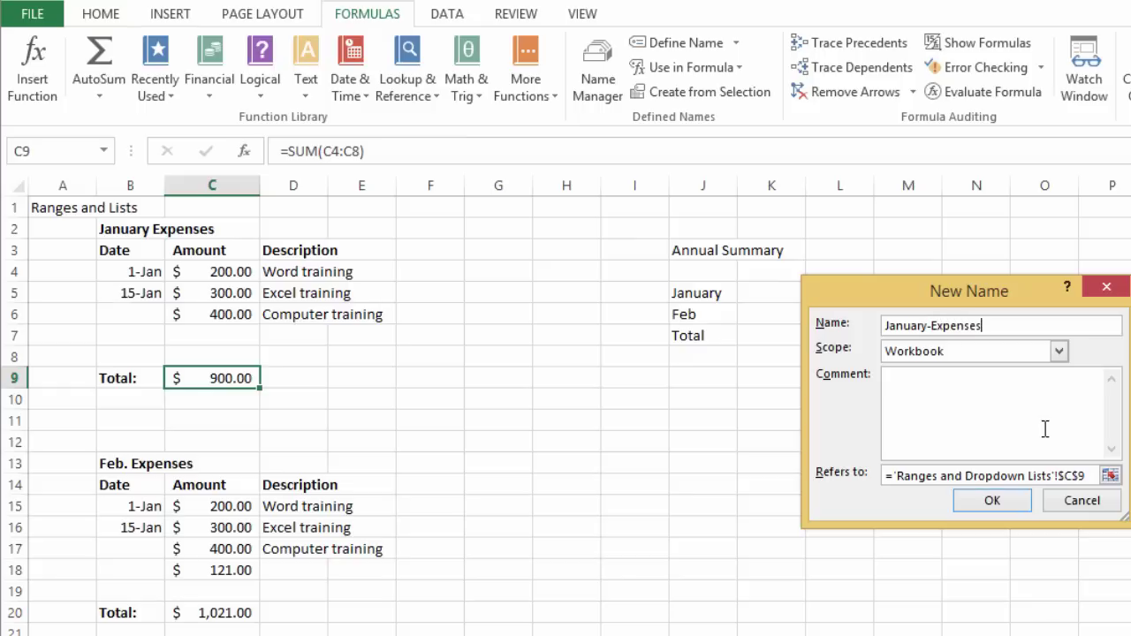
pyautogui.click(941, 433)
pyautogui.moveTo(1004, 326); pyautogui.dragTo(885, 326)
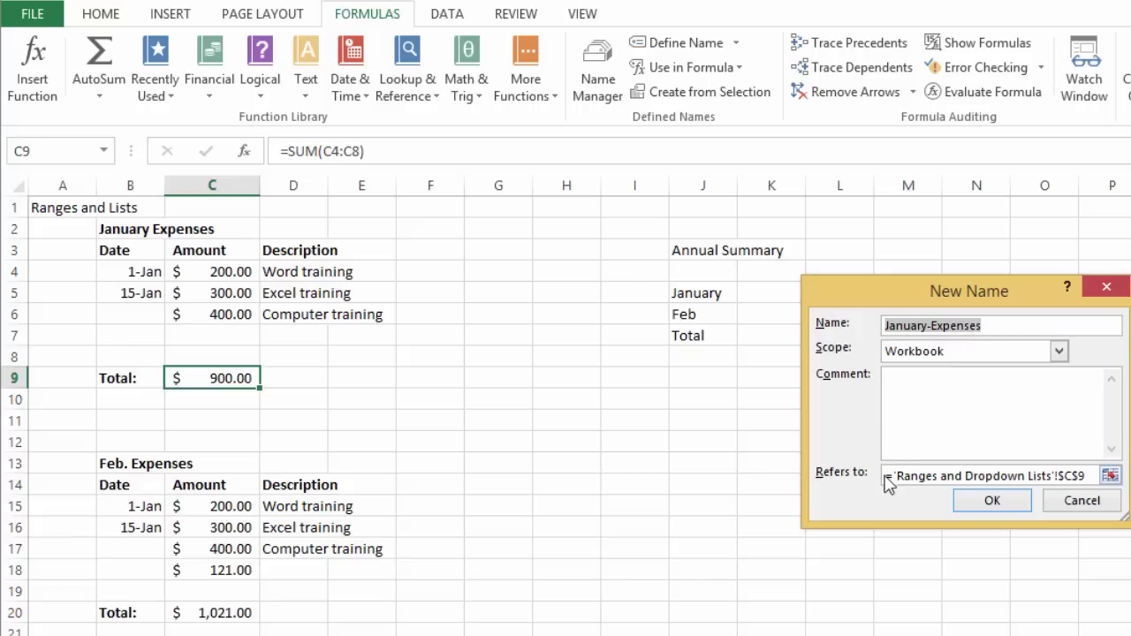
pyautogui.write('jan')
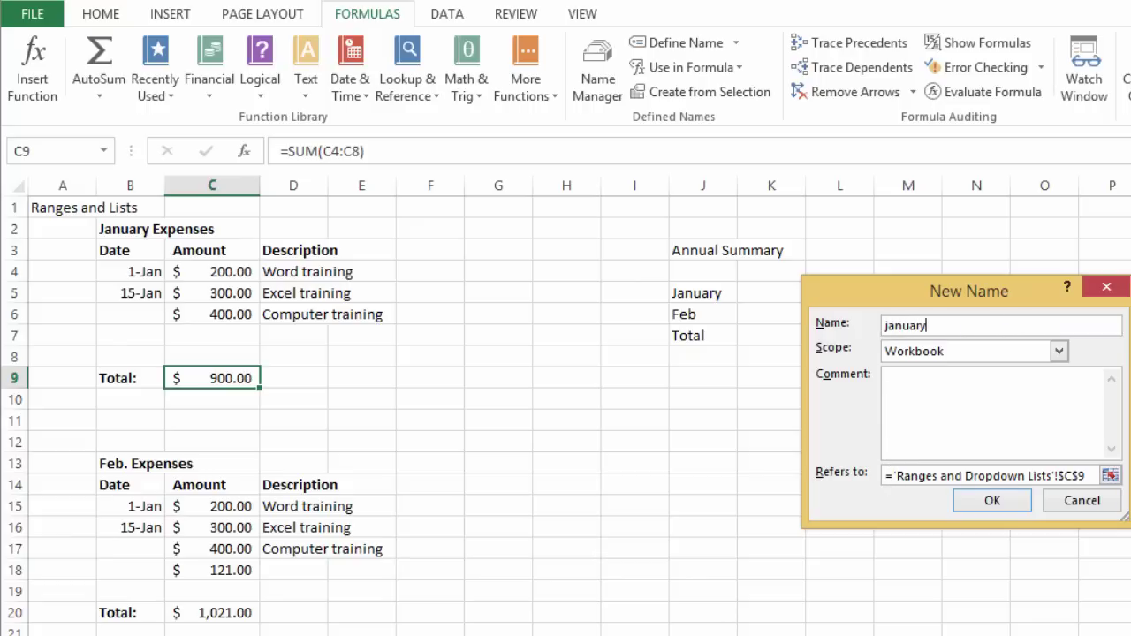
pyautogui.write('uarytotal')
pyautogui.press('Return')
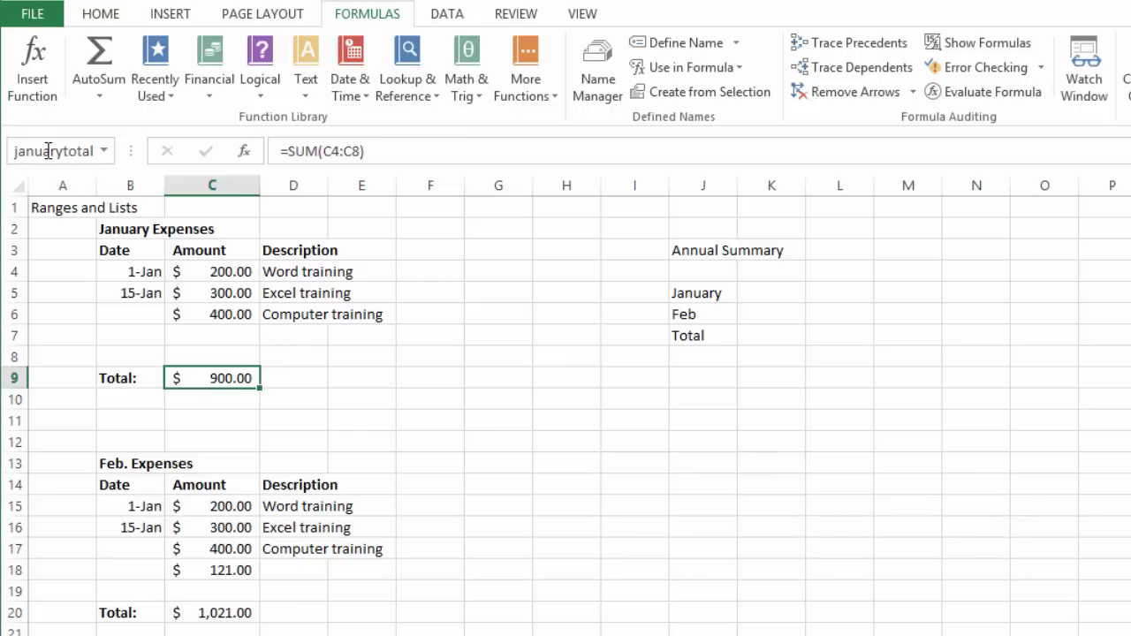
# Define the workbook name februarytotal for the February expenses total in C20.
pyautogui.click(228, 621)
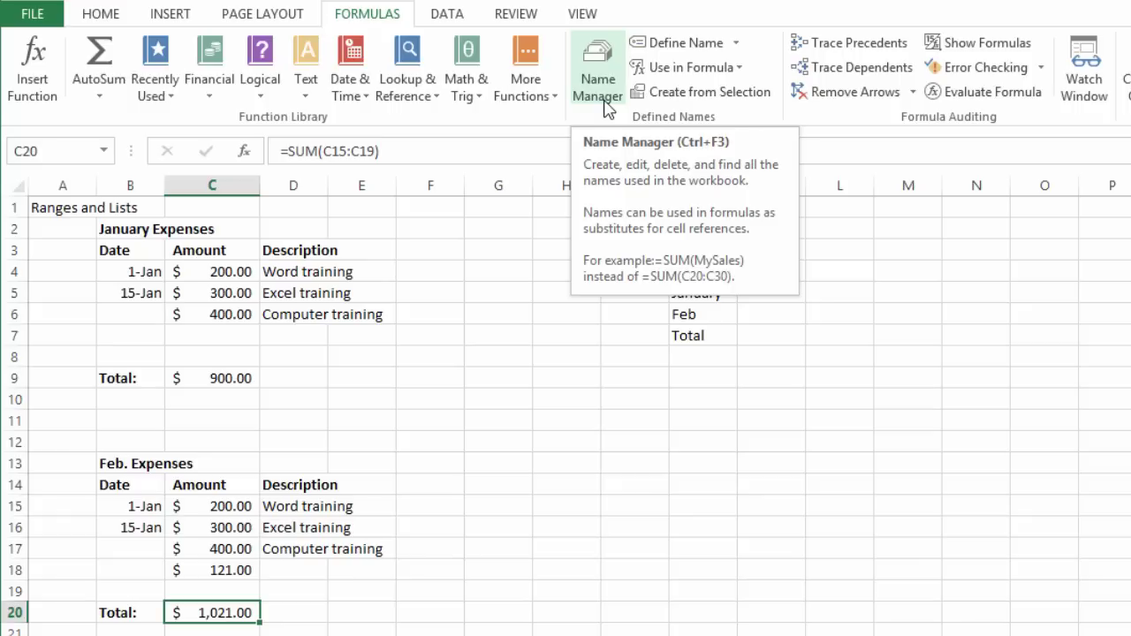
pyautogui.click(686, 44)
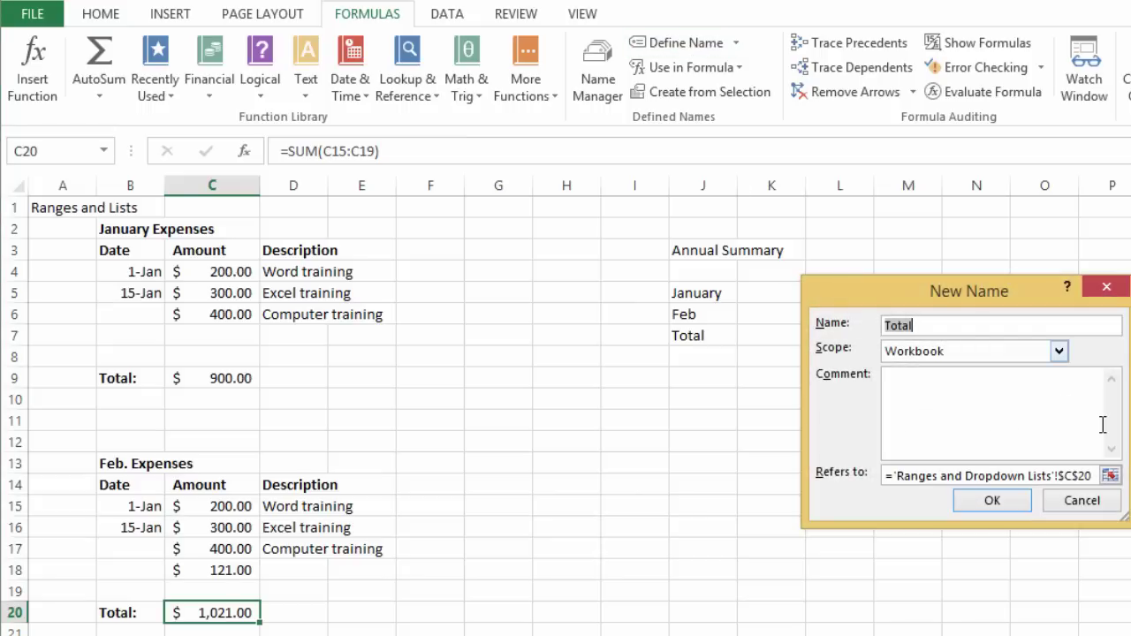
pyautogui.write('Feb')
pyautogui.press('Return')
# Fill the January summary cell K5 with a formula that uses the defined name januarytotal.
pyautogui.click(769, 297)
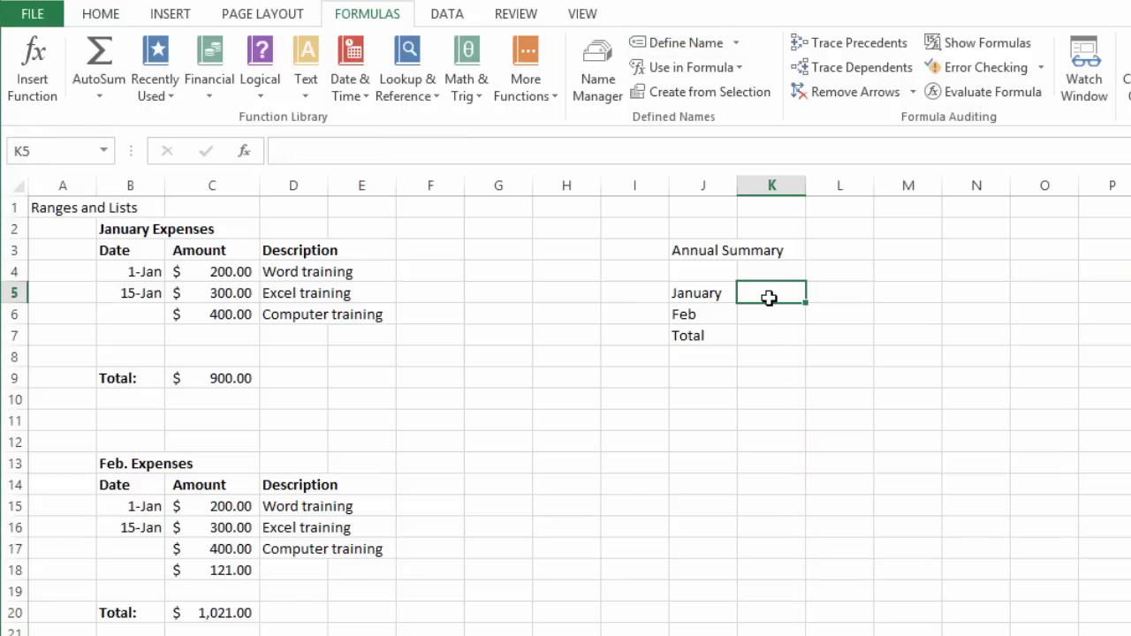
pyautogui.write('=')
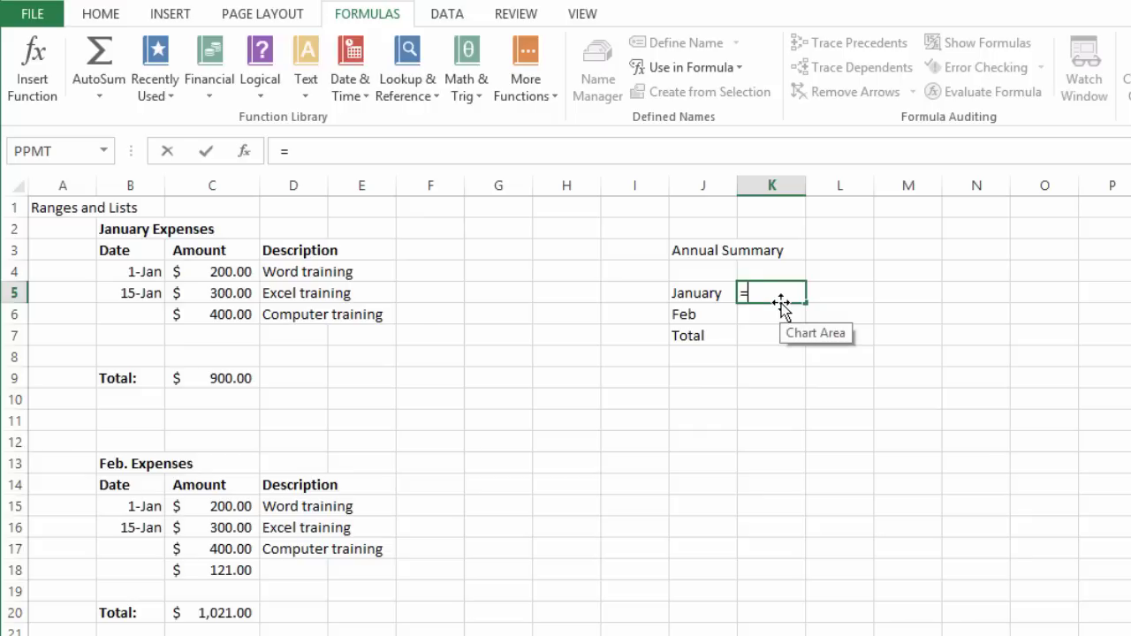
pyautogui.write('j')
pyautogui.press('BackSpace')
pyautogui.click(740, 69)
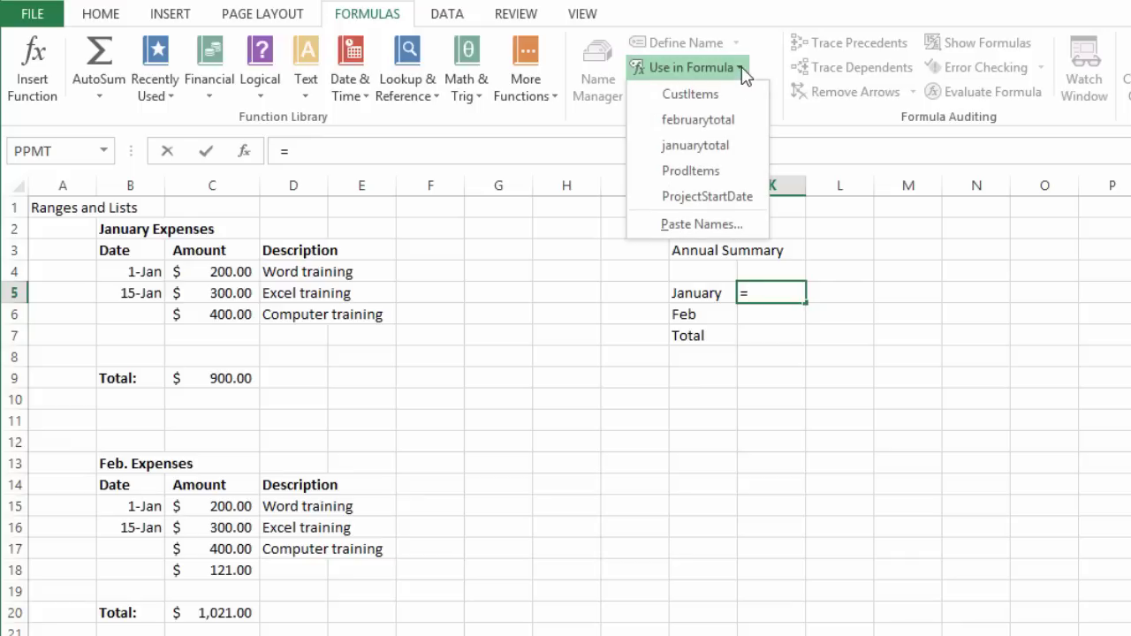
pyautogui.click(706, 146)
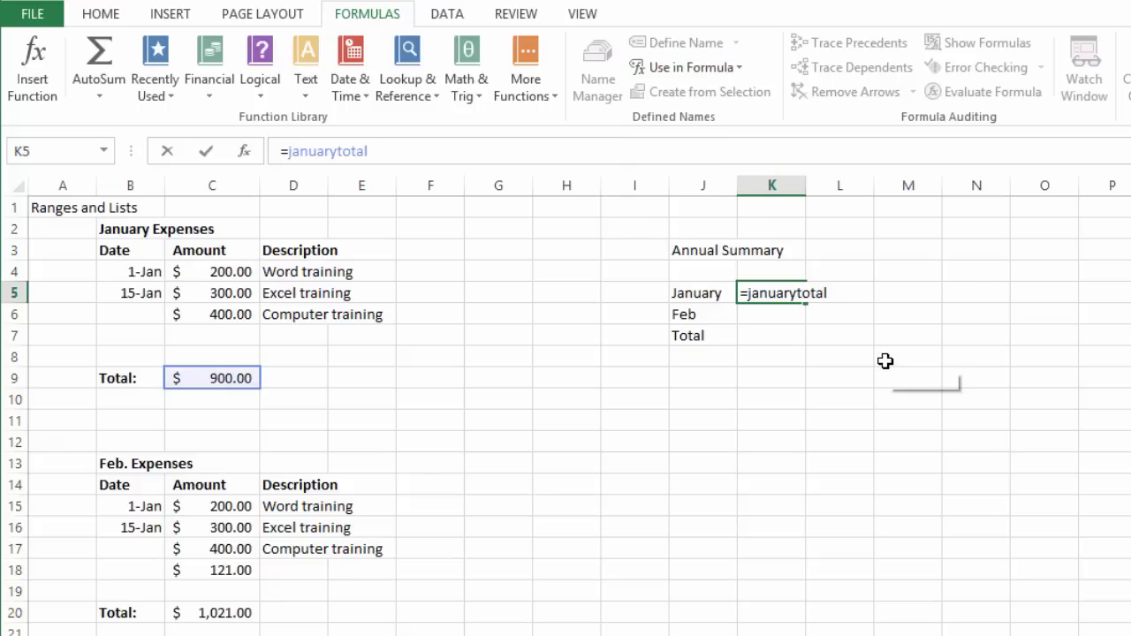
pyautogui.press('Return')
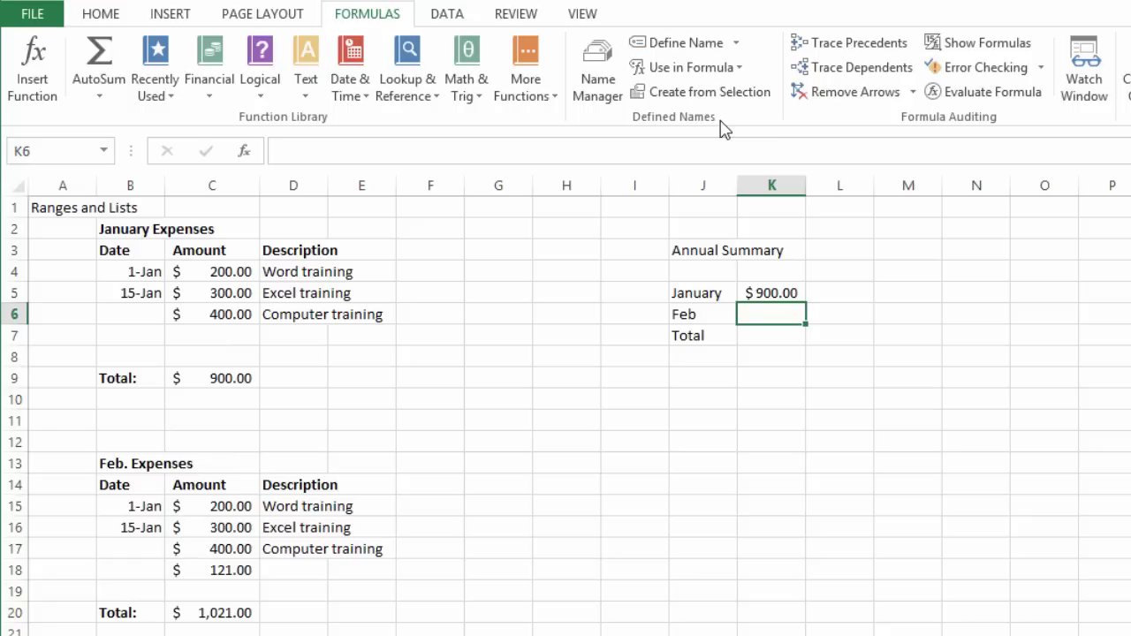
# Fill the Feb summary cell K6 with a formula that uses the defined name februarytotal.
pyautogui.write('=')
pyautogui.click(720, 68)
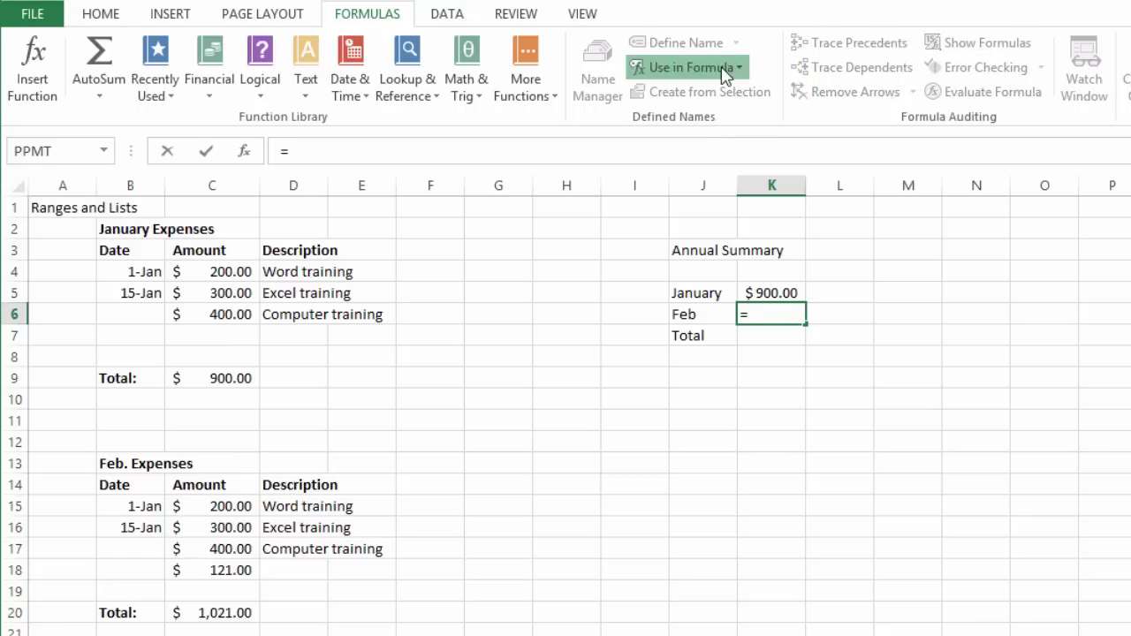
pyautogui.click(703, 119)
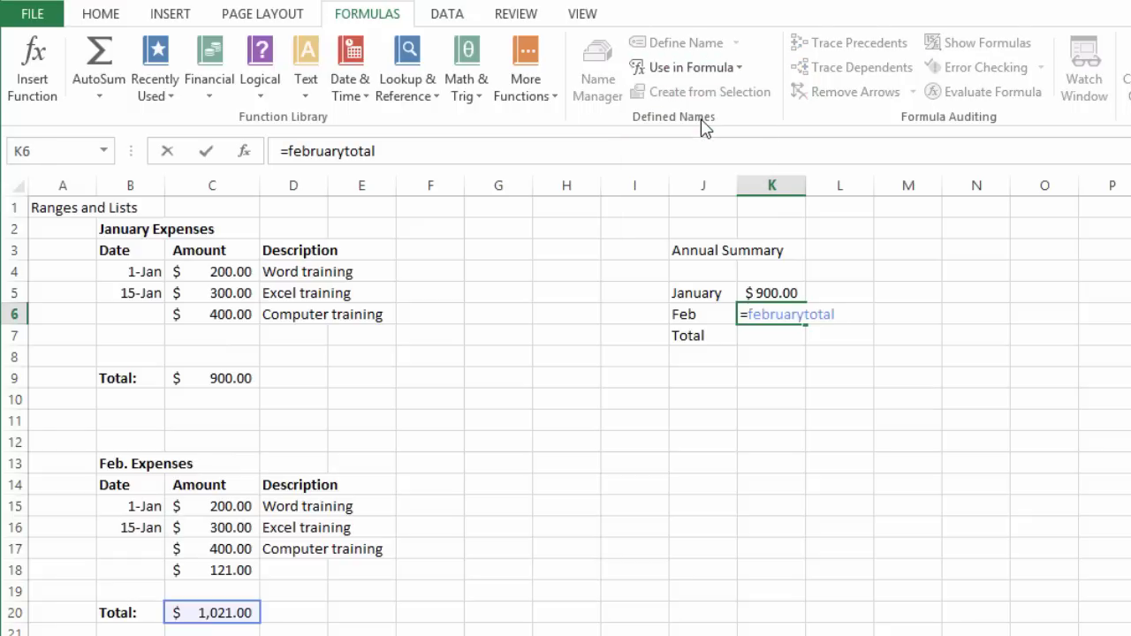
pyautogui.press('Return')
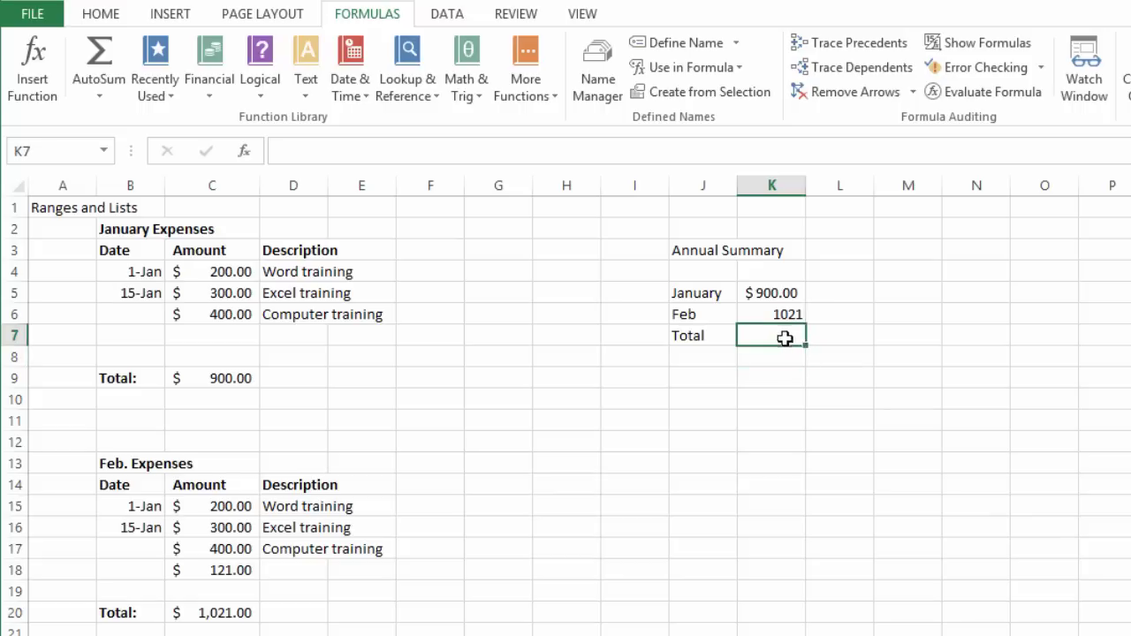
# Calculate the annual summary total in K7 as K5+K6.
pyautogui.write('=')
pyautogui.click(783, 295)
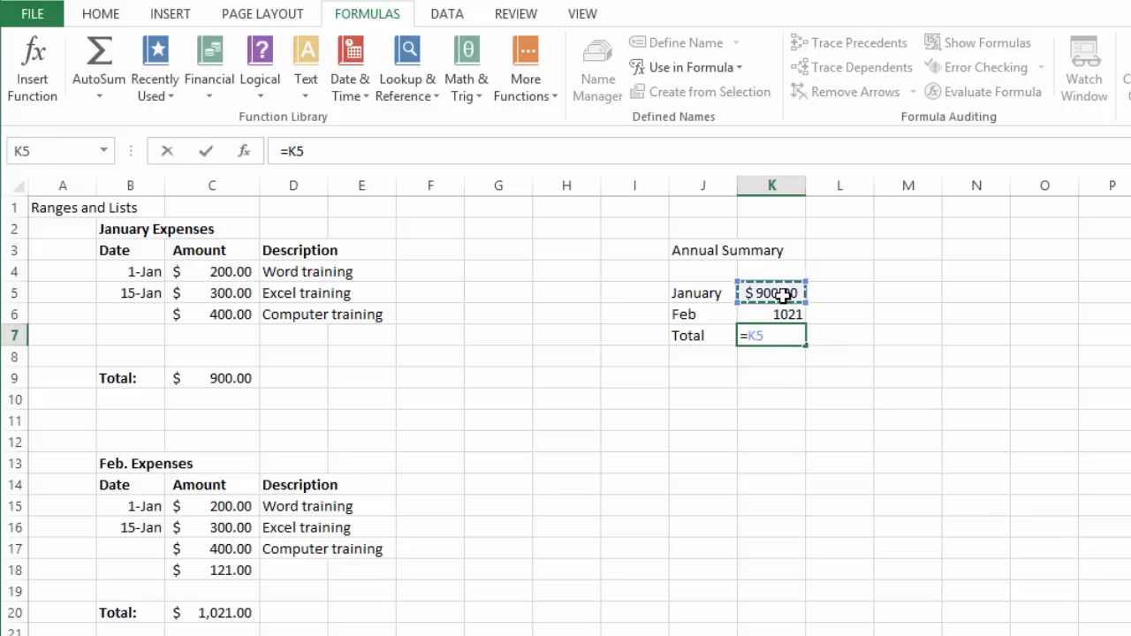
pyautogui.write('+')
pyautogui.click(785, 315)
pyautogui.press('Return')
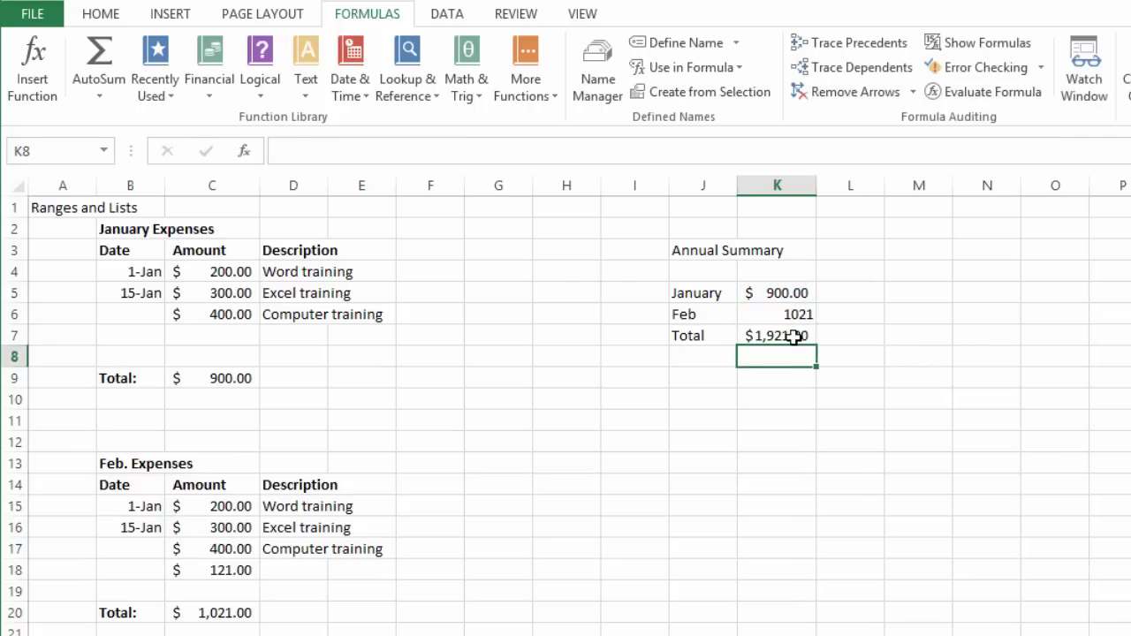
pyautogui.click(795, 335)
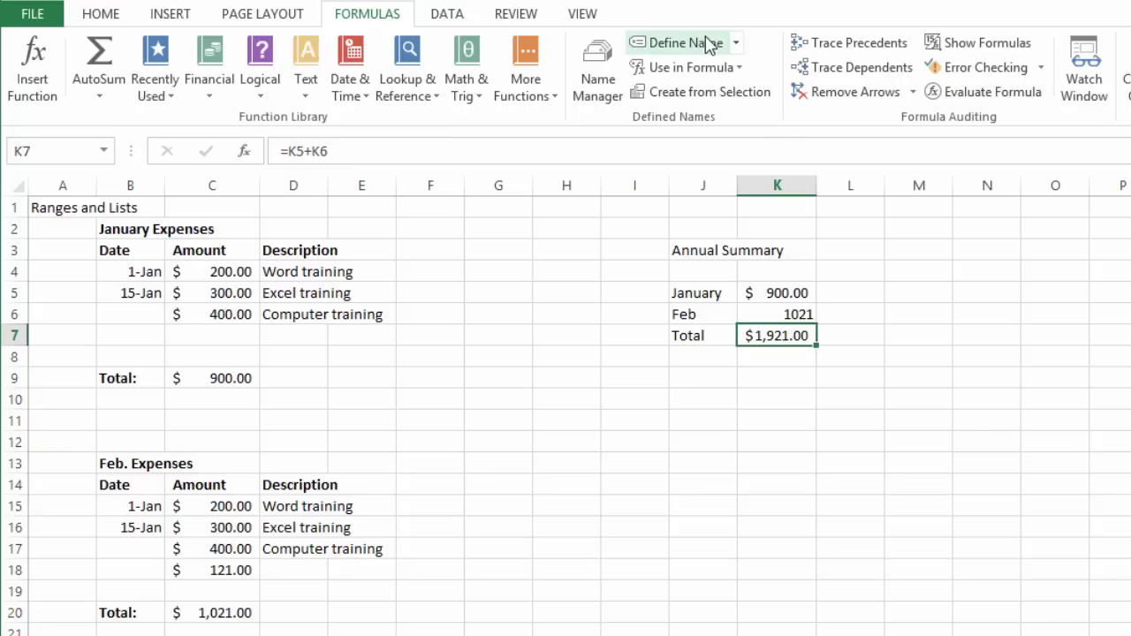
pyautogui.click(770, 377)
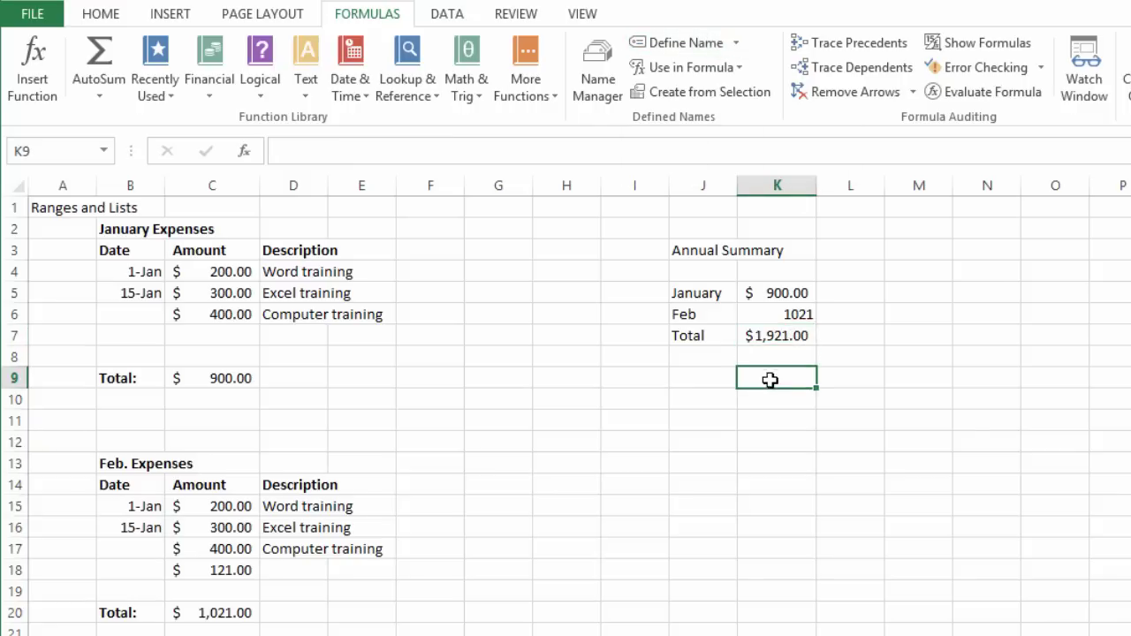
pyautogui.click(801, 521)
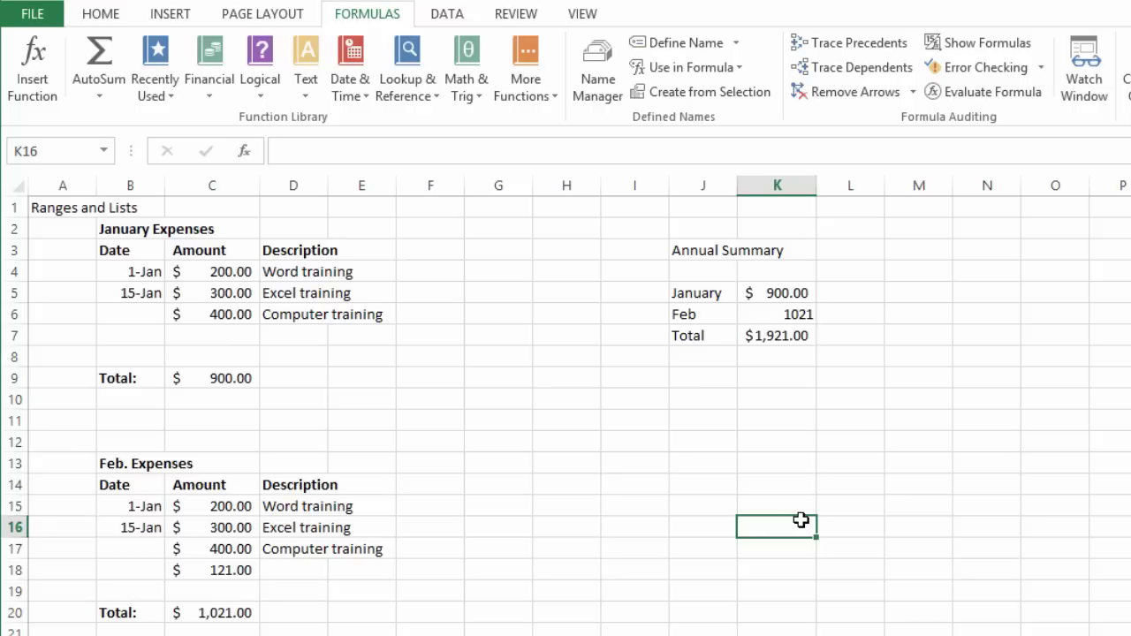
pyautogui.click(790, 429)
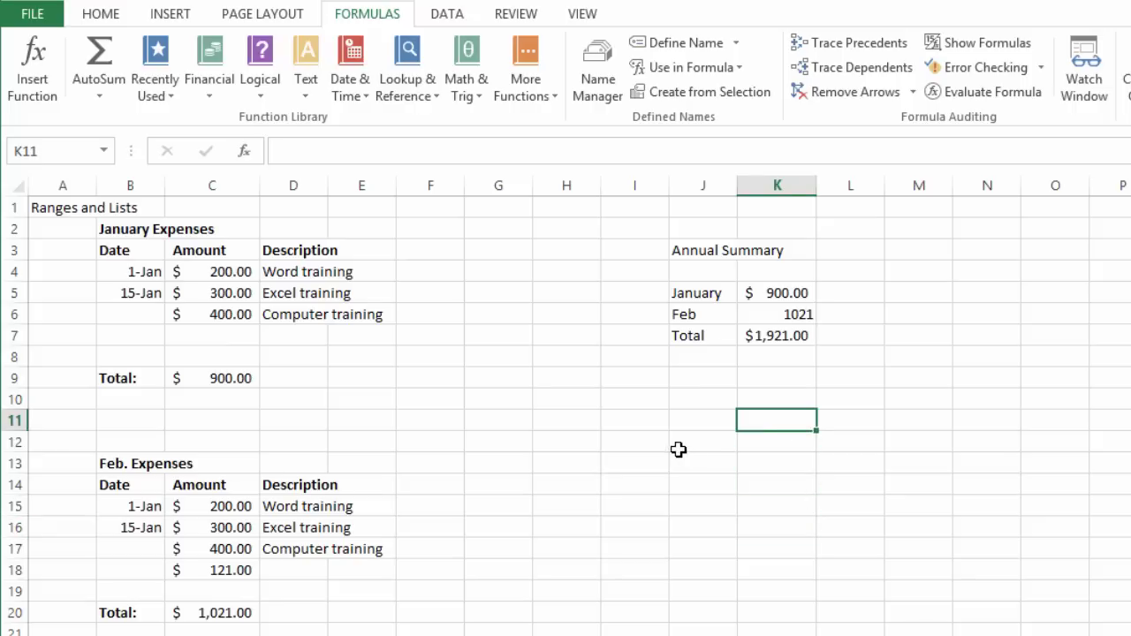
pyautogui.click(679, 449)
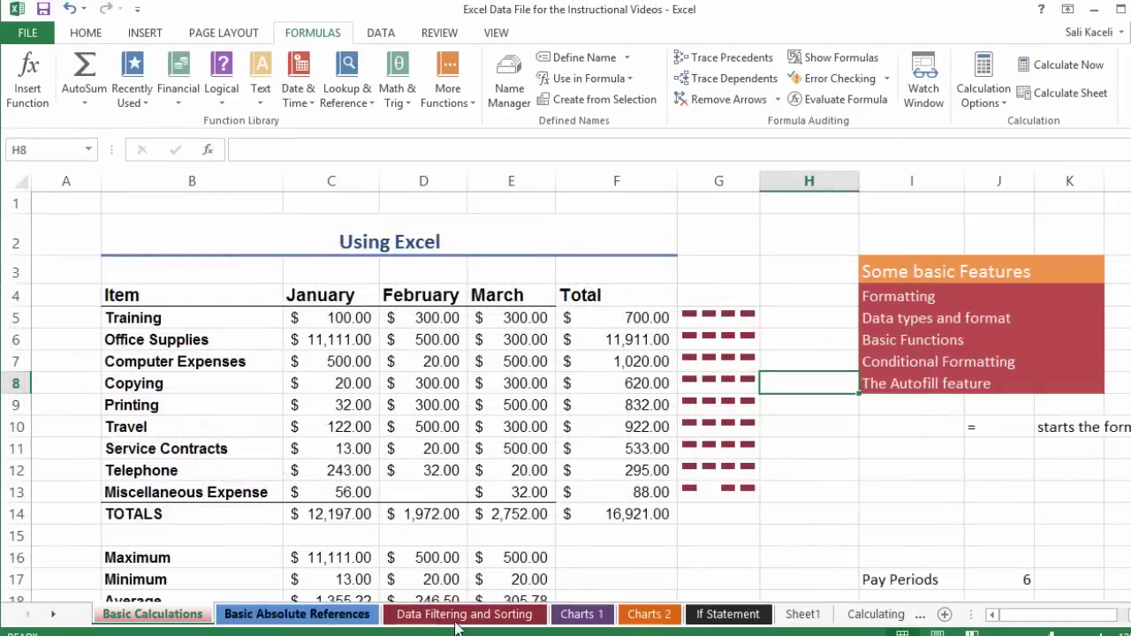
# Enter the label January Total in I13 of the Basic Calculations sheet.
pyautogui.click(870, 498)
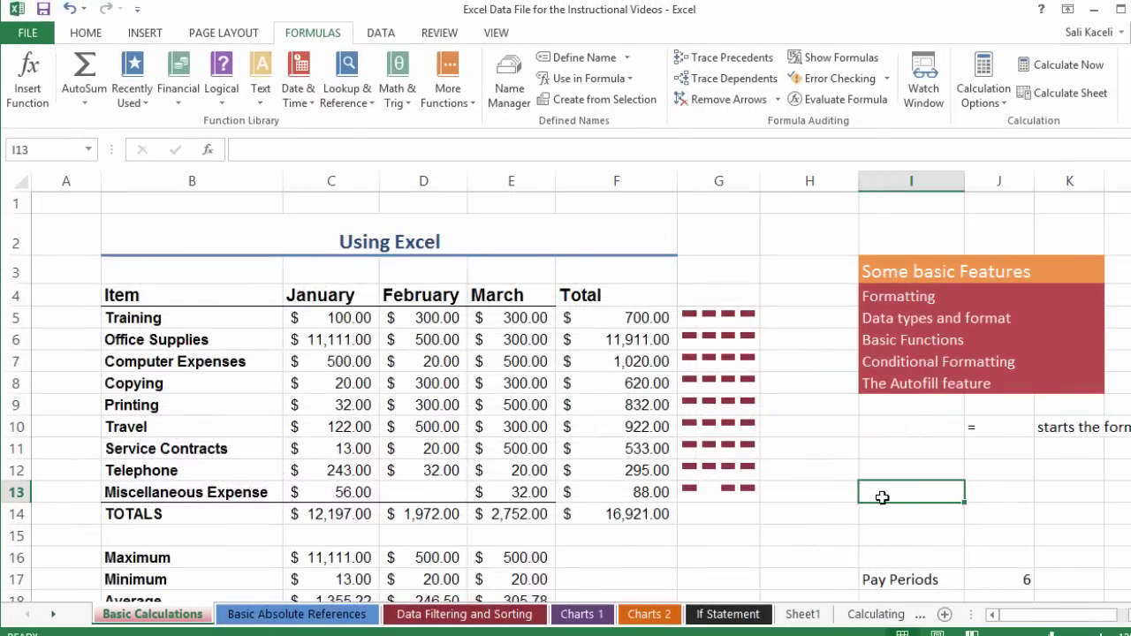
pyautogui.write('January Total')
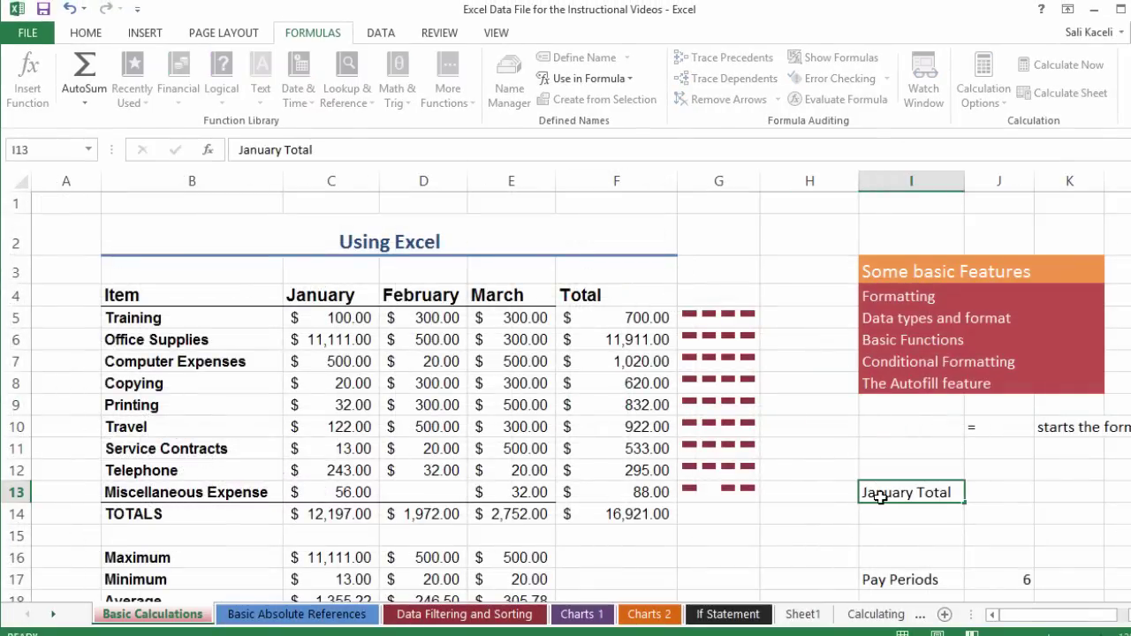
pyautogui.press('Tab')
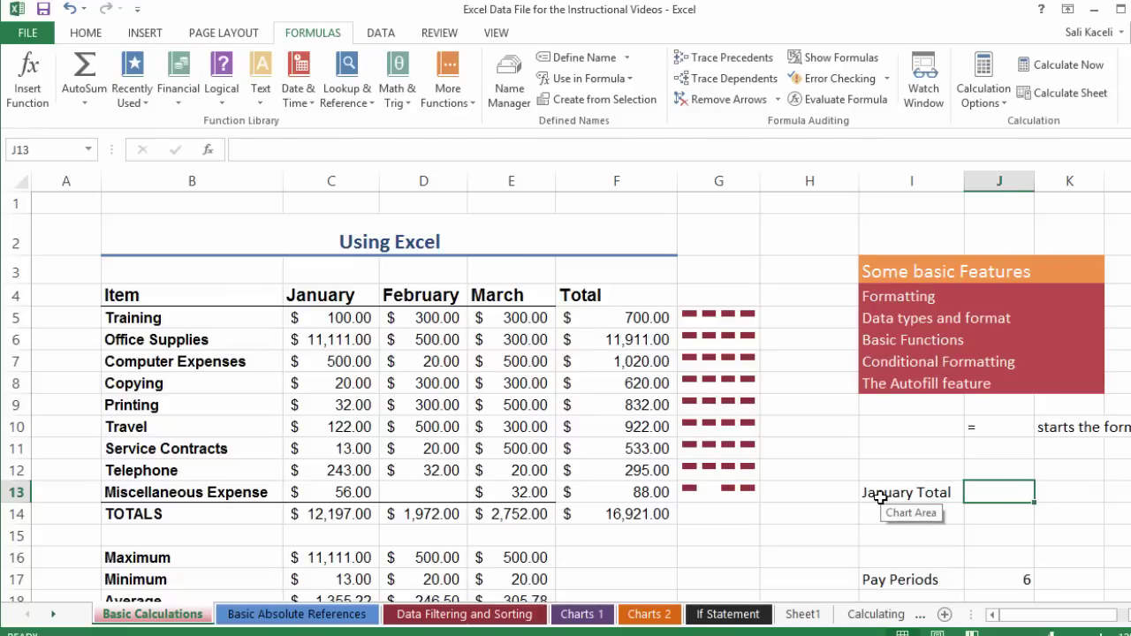
# Fill J13 on the Basic Calculations sheet with a formula that uses the defined name januarytotal.
pyautogui.write('=')
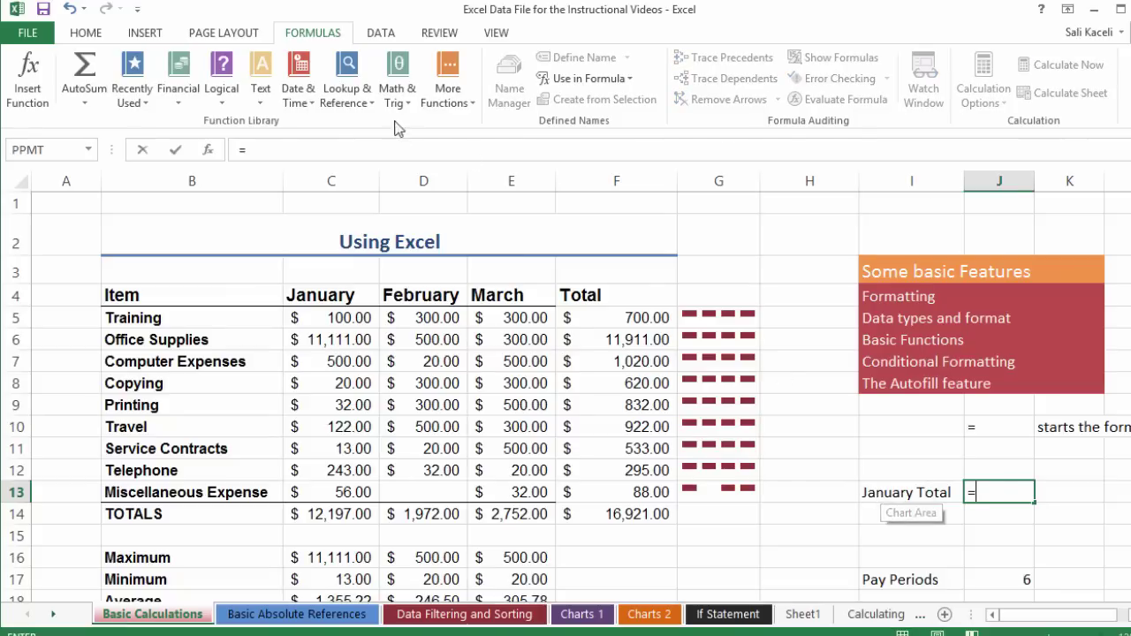
pyautogui.click(585, 78)
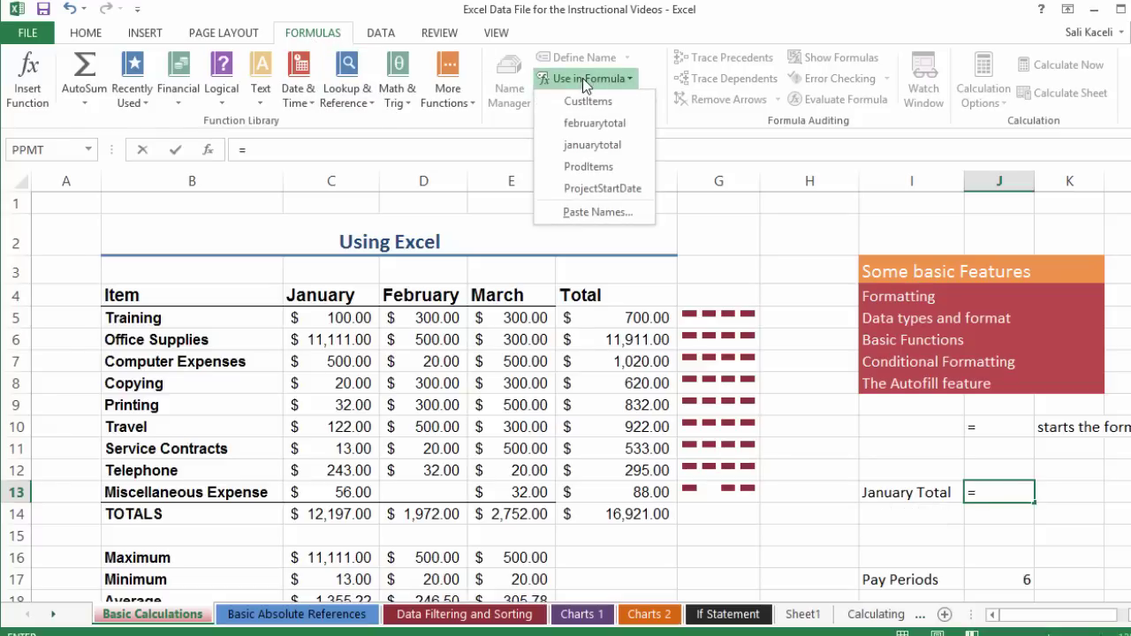
pyautogui.click(592, 145)
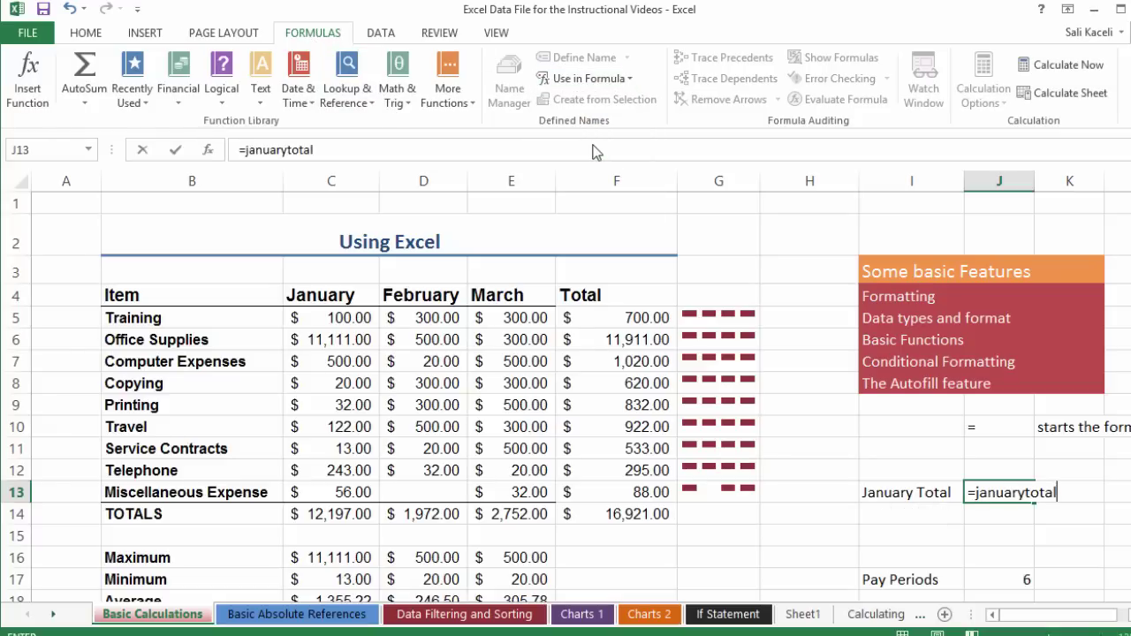
pyautogui.press('Return')
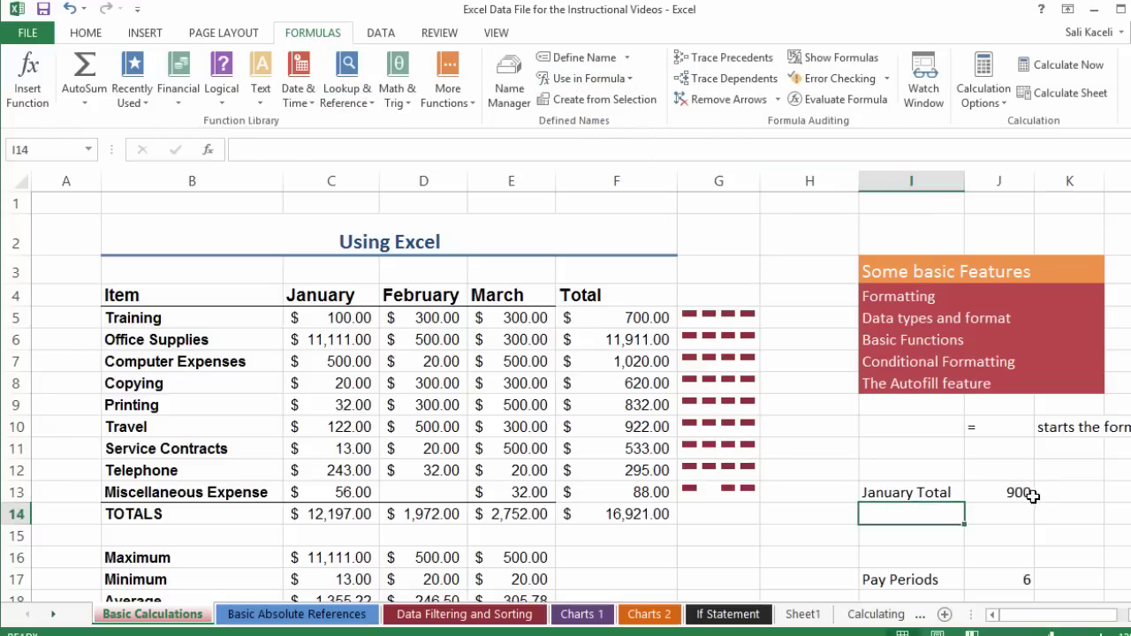
pyautogui.click(1007, 497)
pyautogui.click(945, 517)
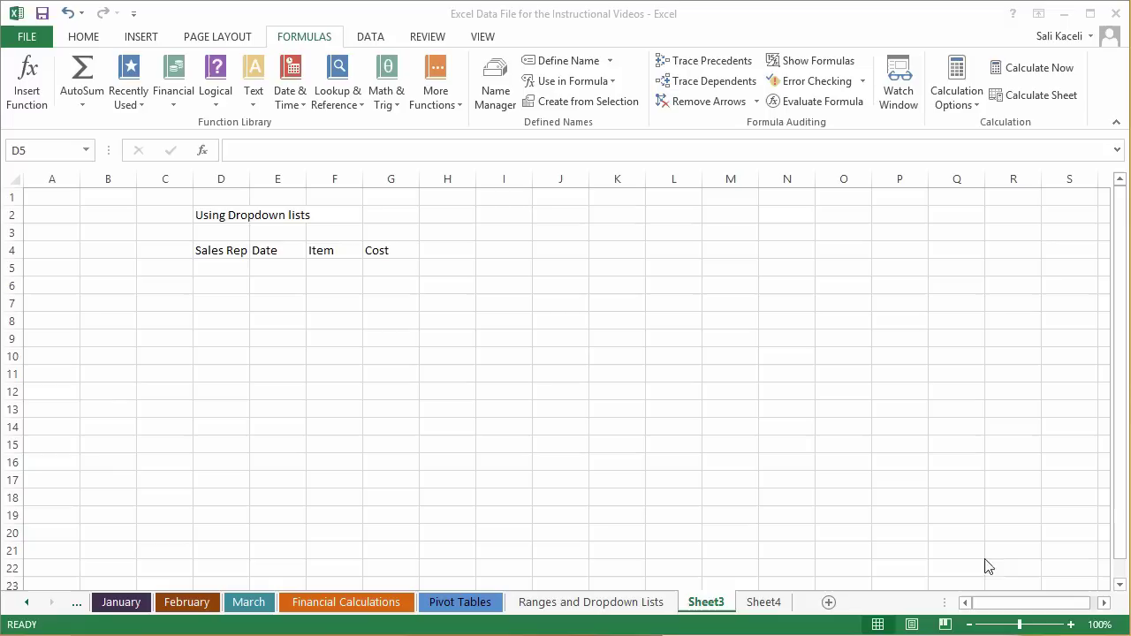
pyautogui.click(227, 281)
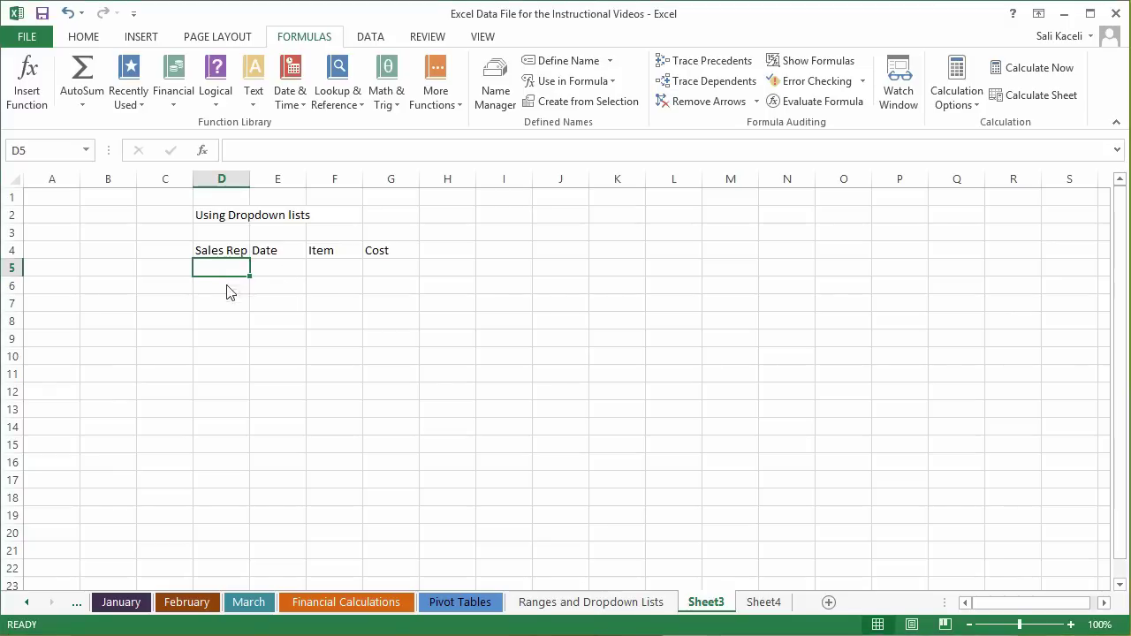
pyautogui.click(226, 284)
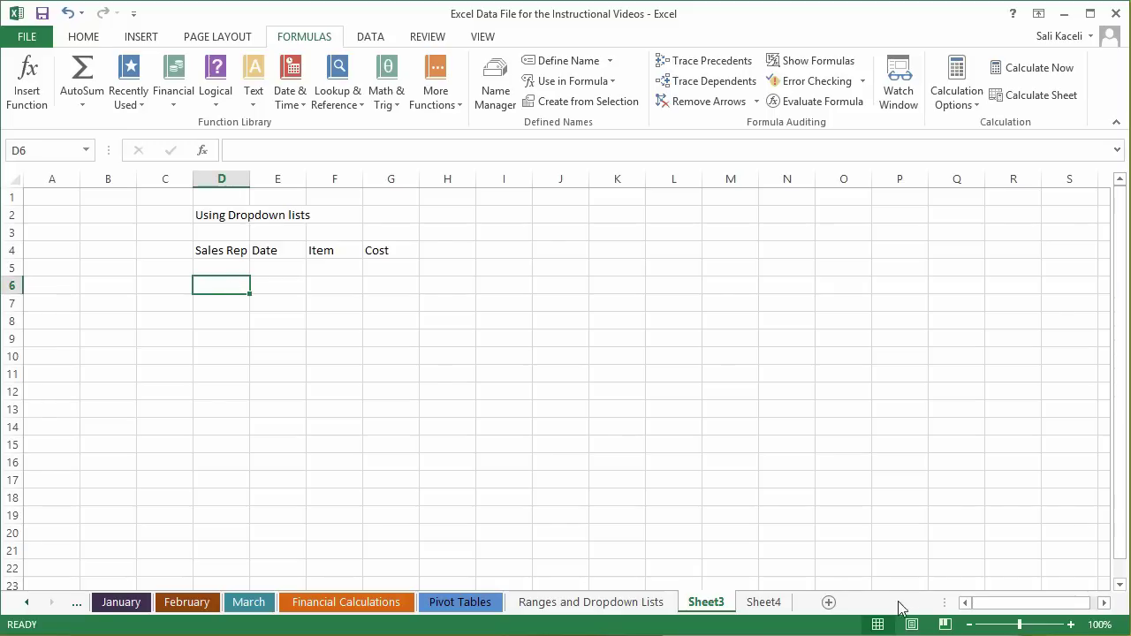
pyautogui.click(765, 605)
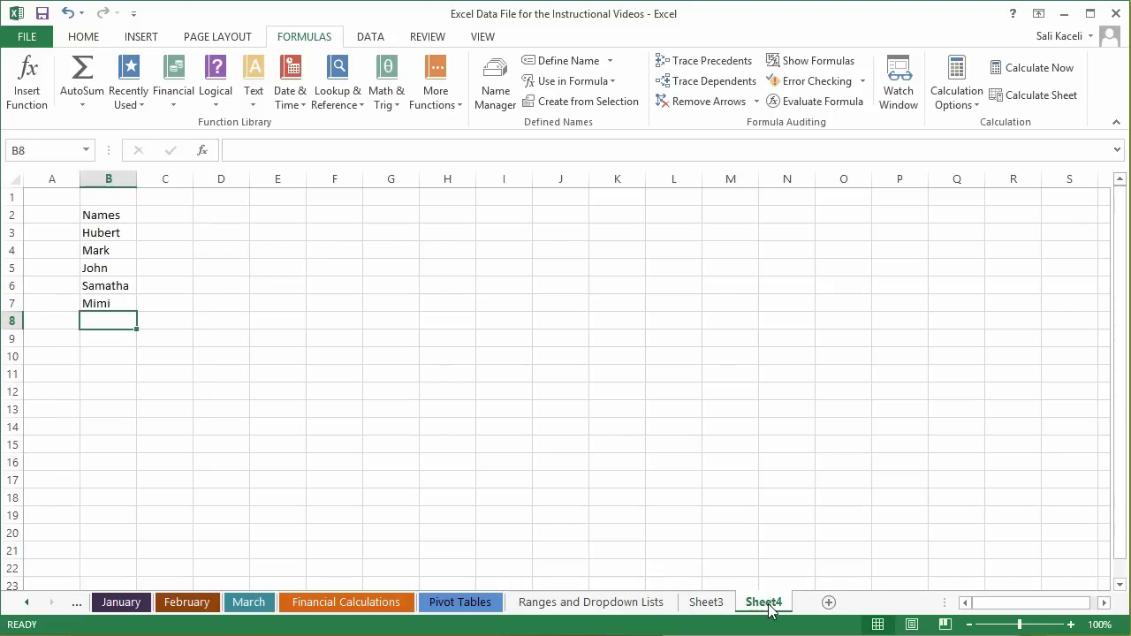
pyautogui.click(110, 202)
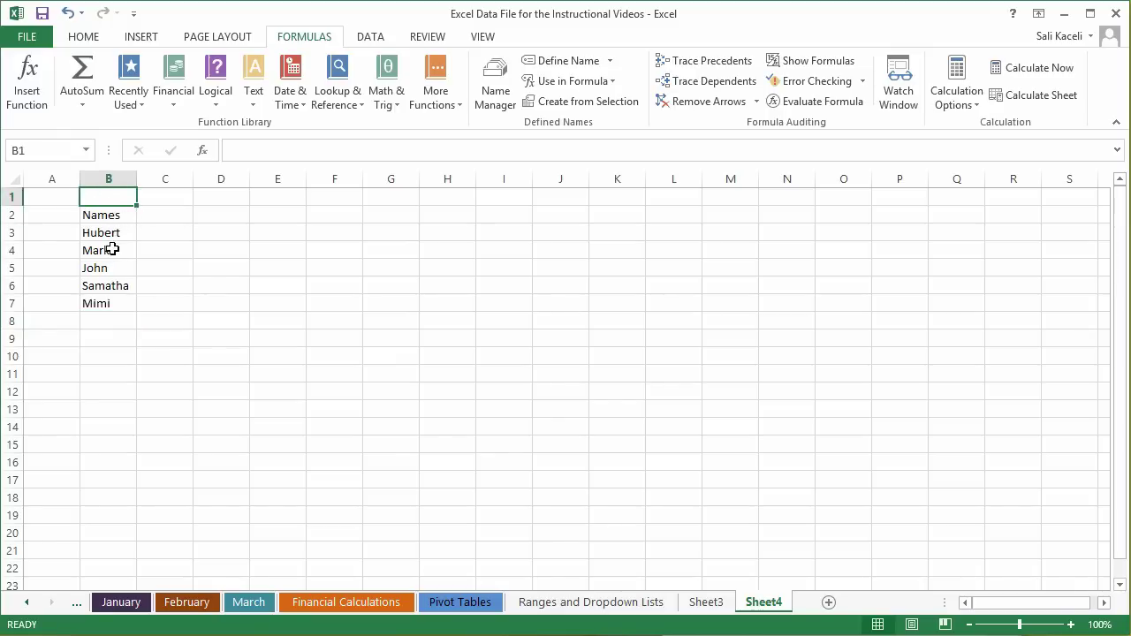
pyautogui.click(114, 237)
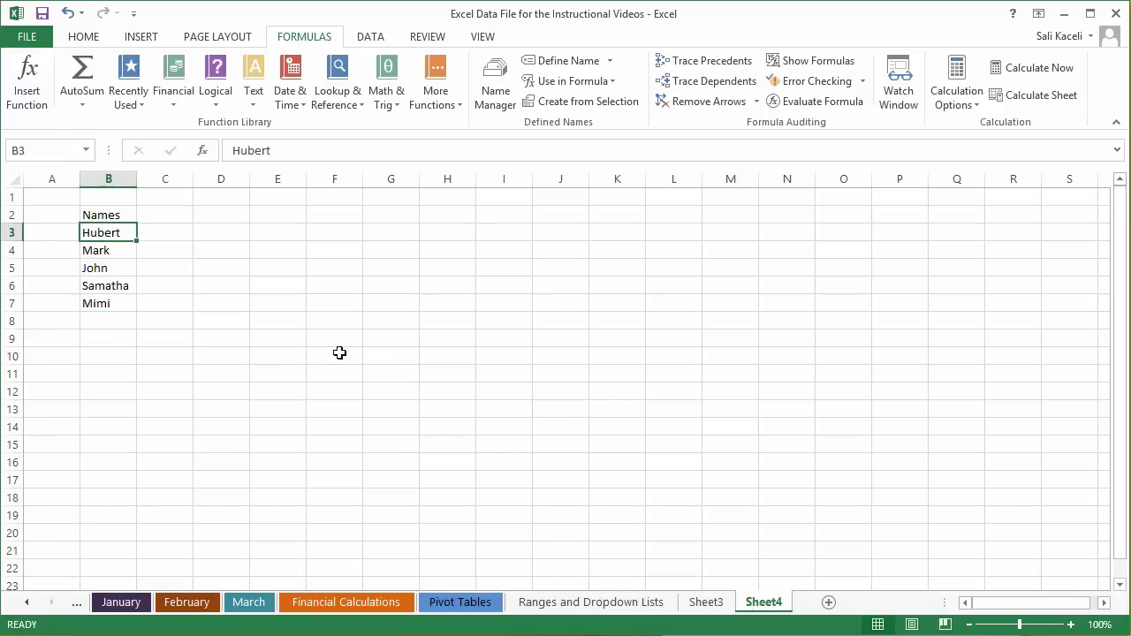
pyautogui.click(706, 604)
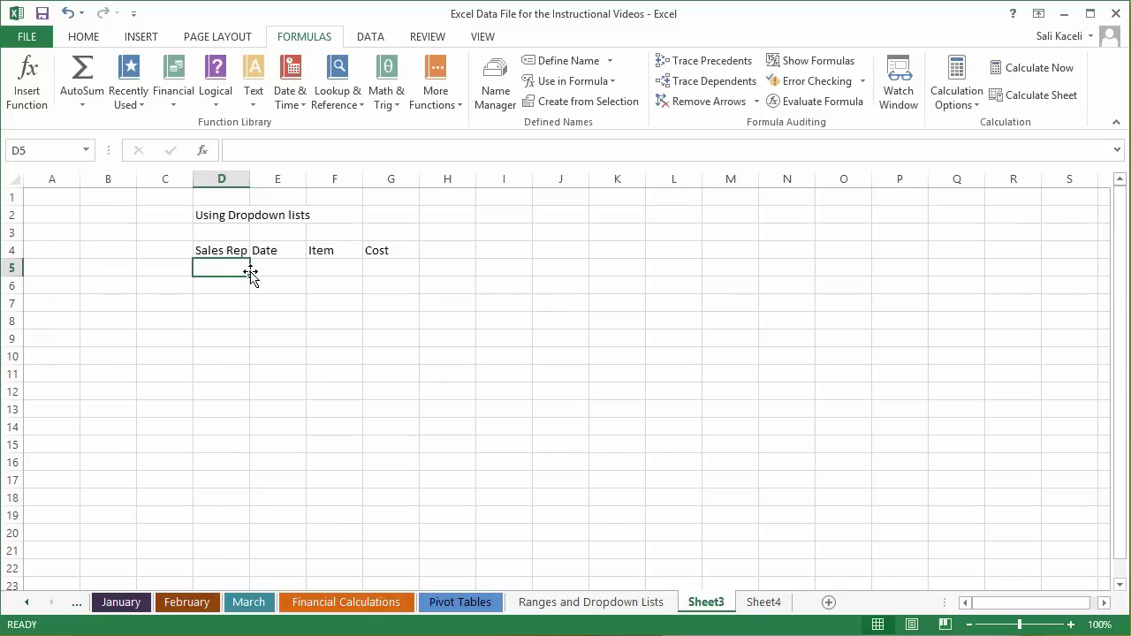
pyautogui.write('Huberrt')
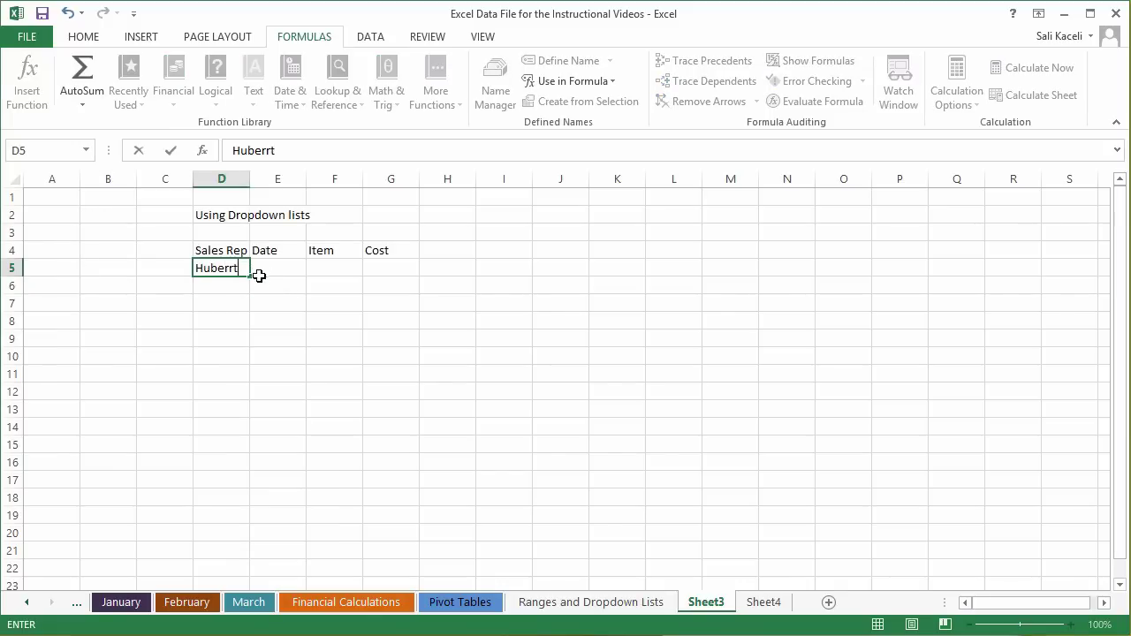
pyautogui.press('BackSpace')
pyautogui.press('BackSpace')
pyautogui.press('BackSpace')
pyautogui.press('BackSpace')
pyautogui.press('BackSpace')
pyautogui.press('BackSpace')
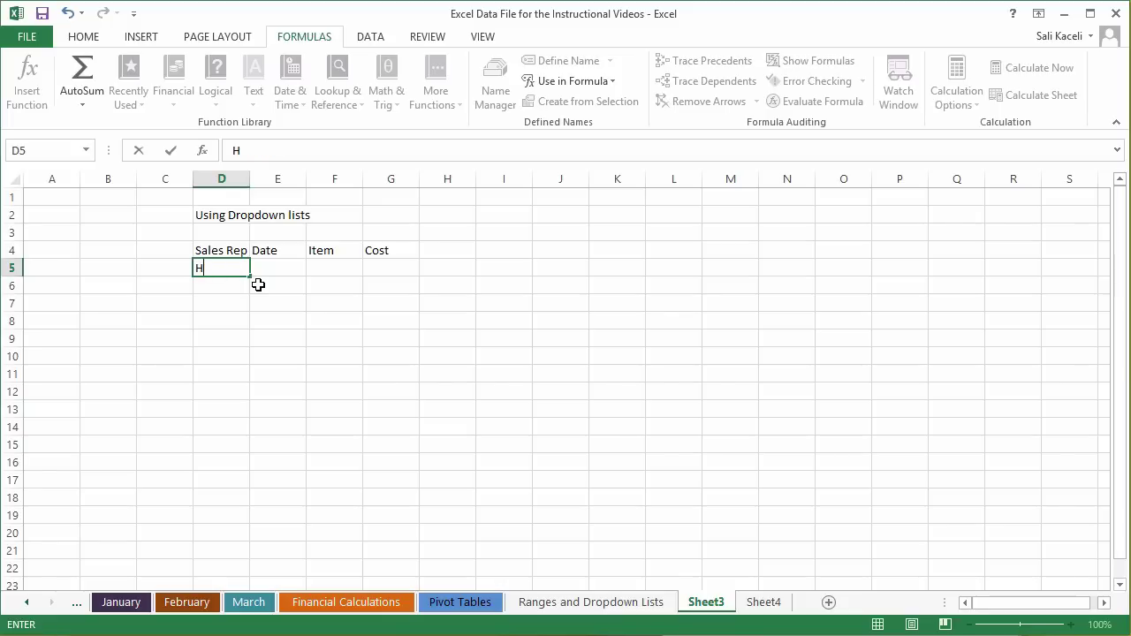
pyautogui.press('Escape')
# Start a data validation rule for the whole of column D on Sheet3 that allows only List values.
pyautogui.click(227, 177)
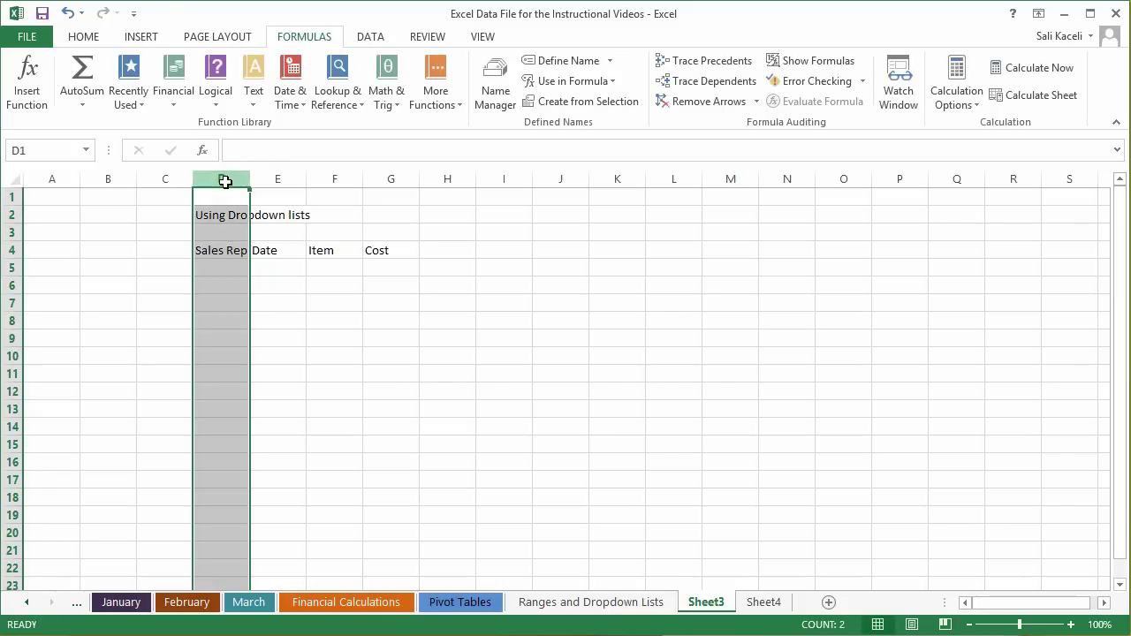
pyautogui.click(367, 38)
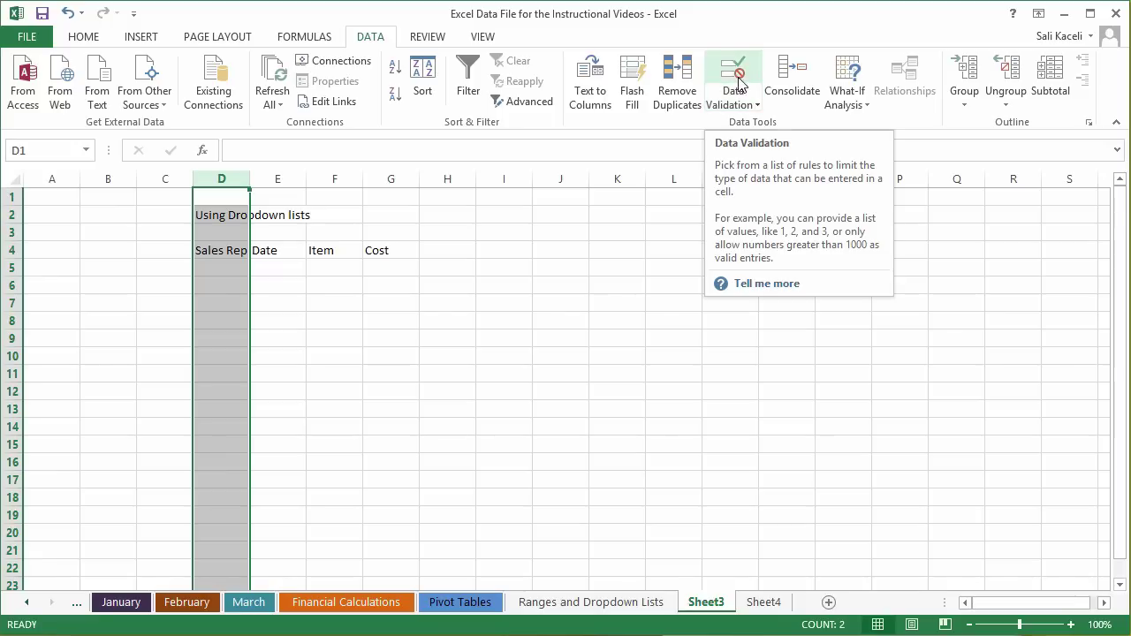
pyautogui.click(743, 91)
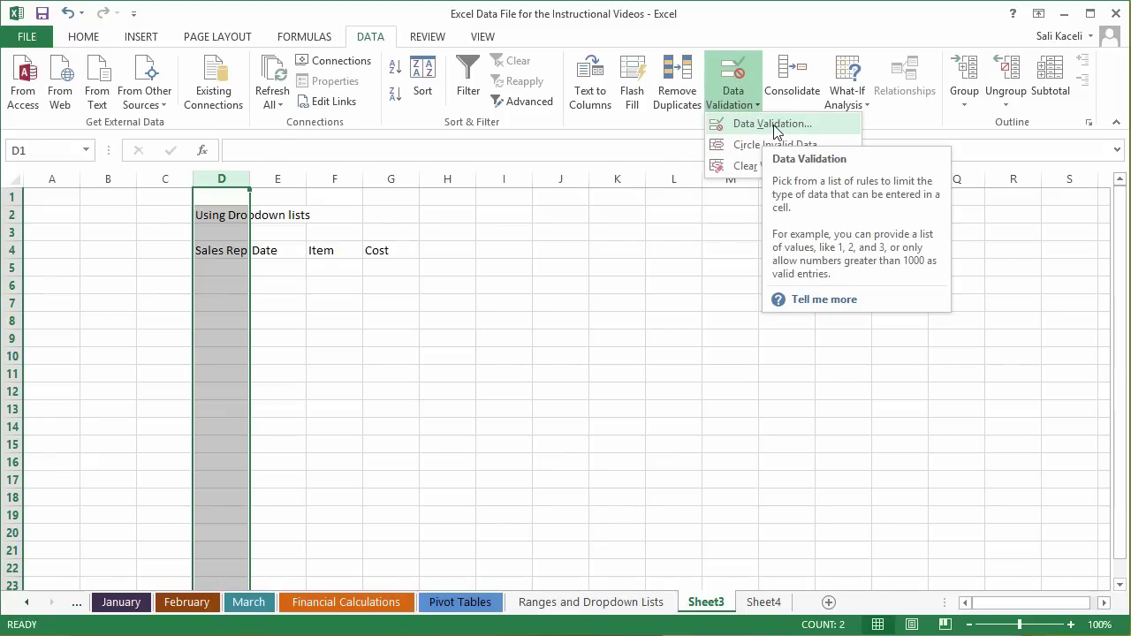
pyautogui.click(774, 124)
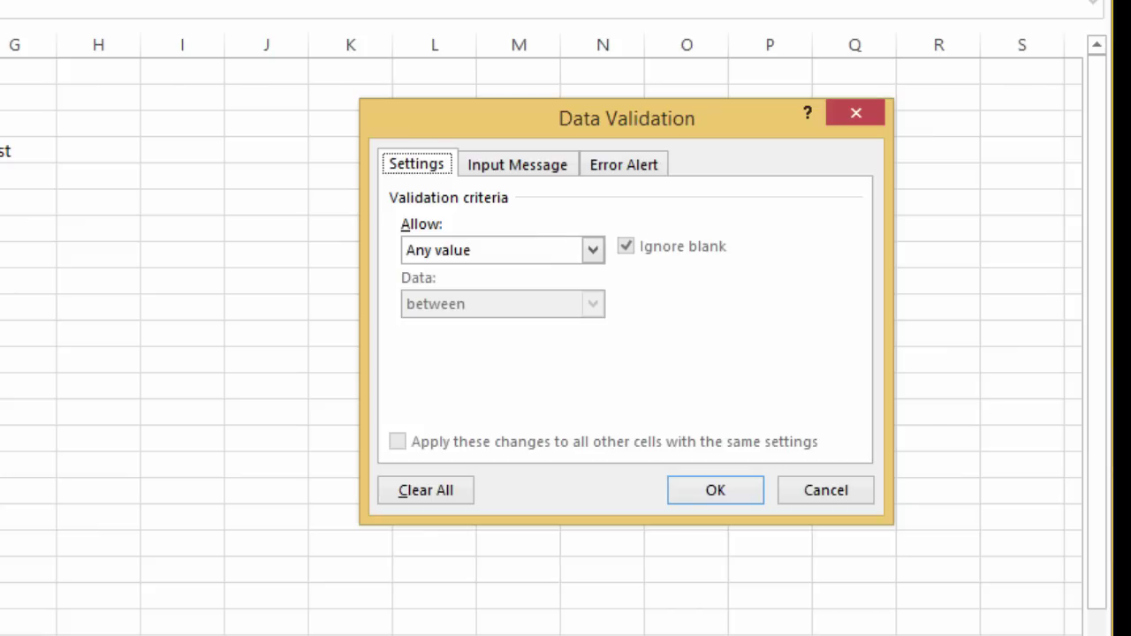
pyautogui.click(594, 251)
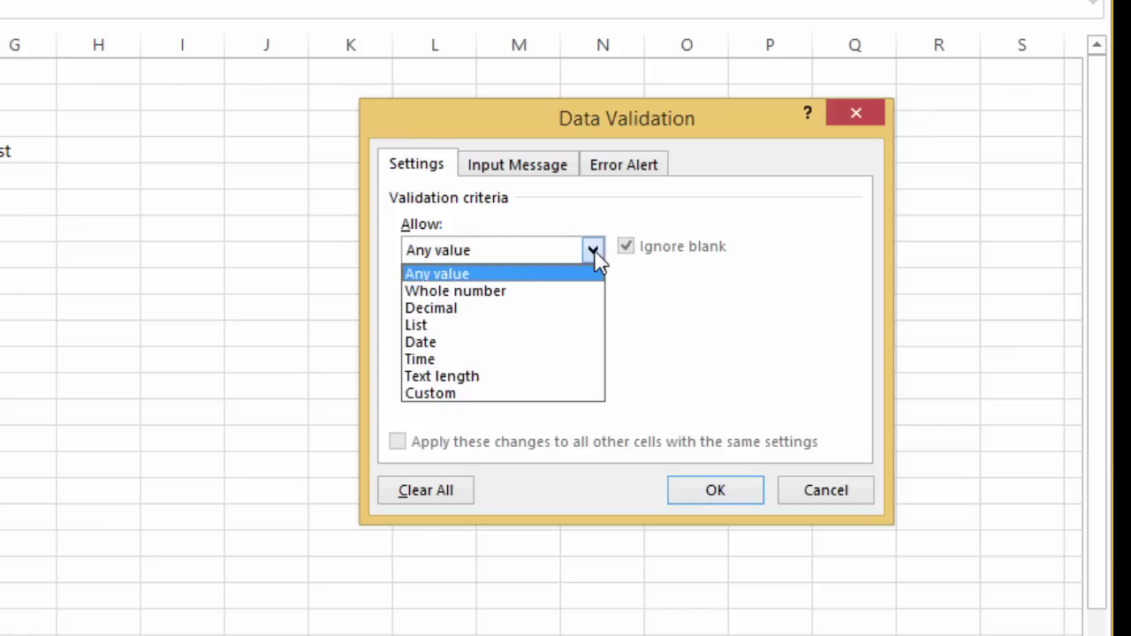
pyautogui.click(439, 327)
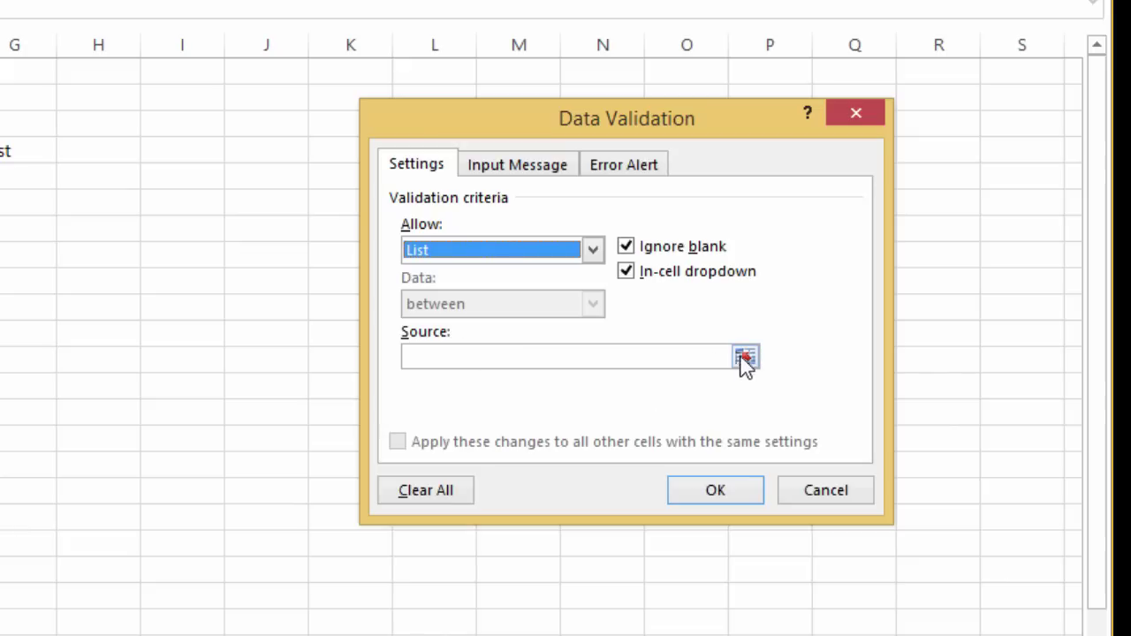
# Set the validation list's source to =Sheet4!$B$3:$B$13 and apply the rule.
pyautogui.click(494, 358)
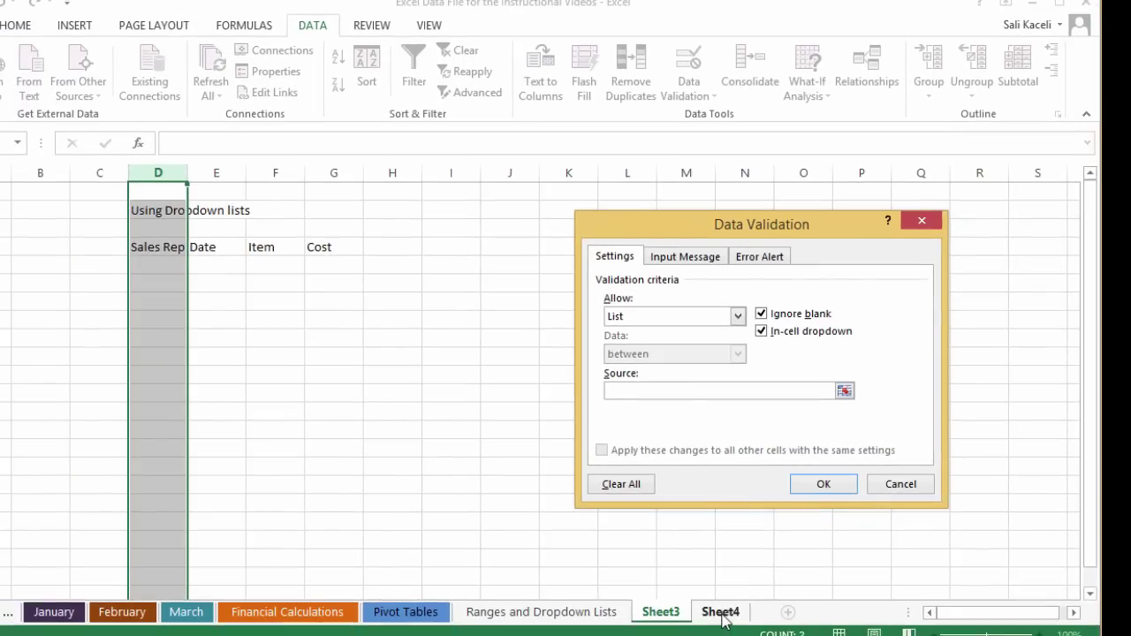
pyautogui.click(722, 612)
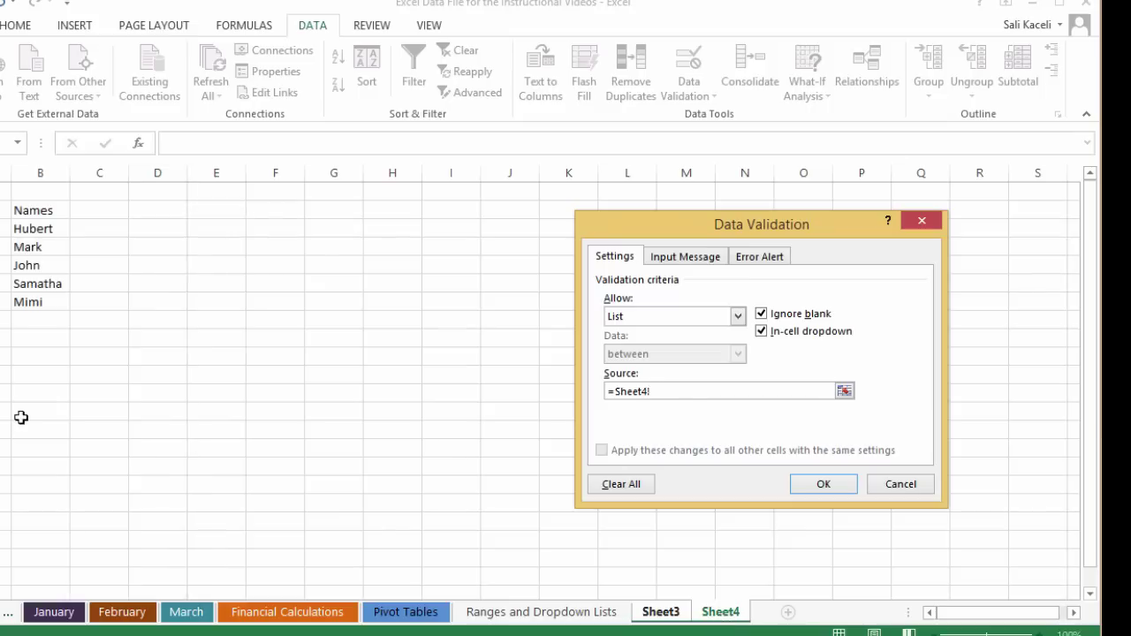
pyautogui.moveTo(33, 229); pyautogui.dragTo(32, 257)
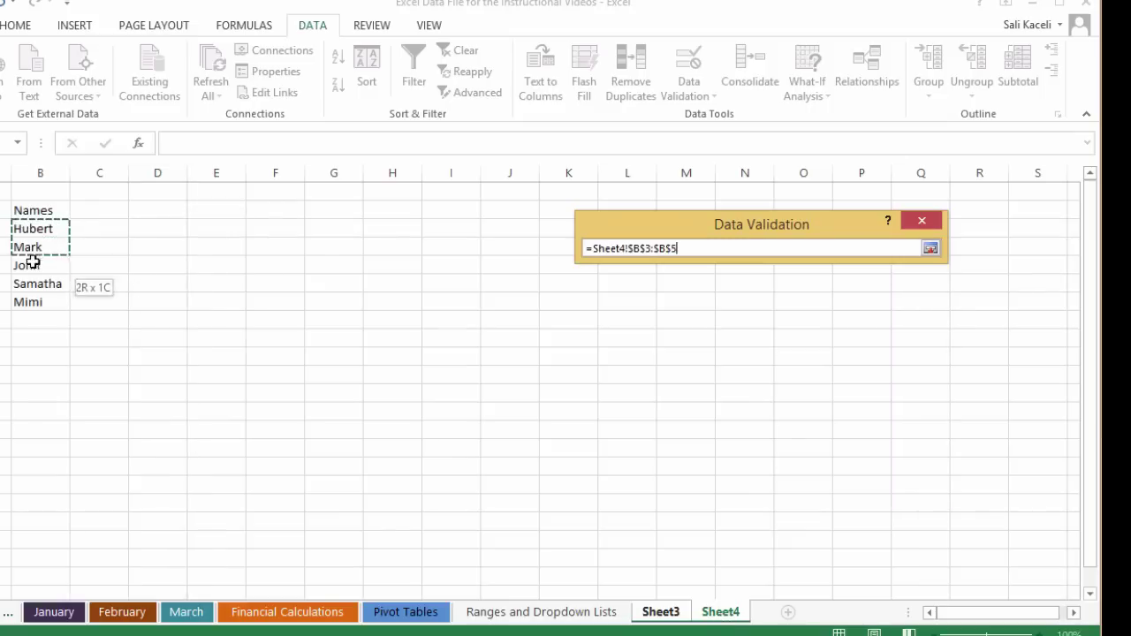
pyautogui.moveTo(39, 330); pyautogui.dragTo(40, 404)
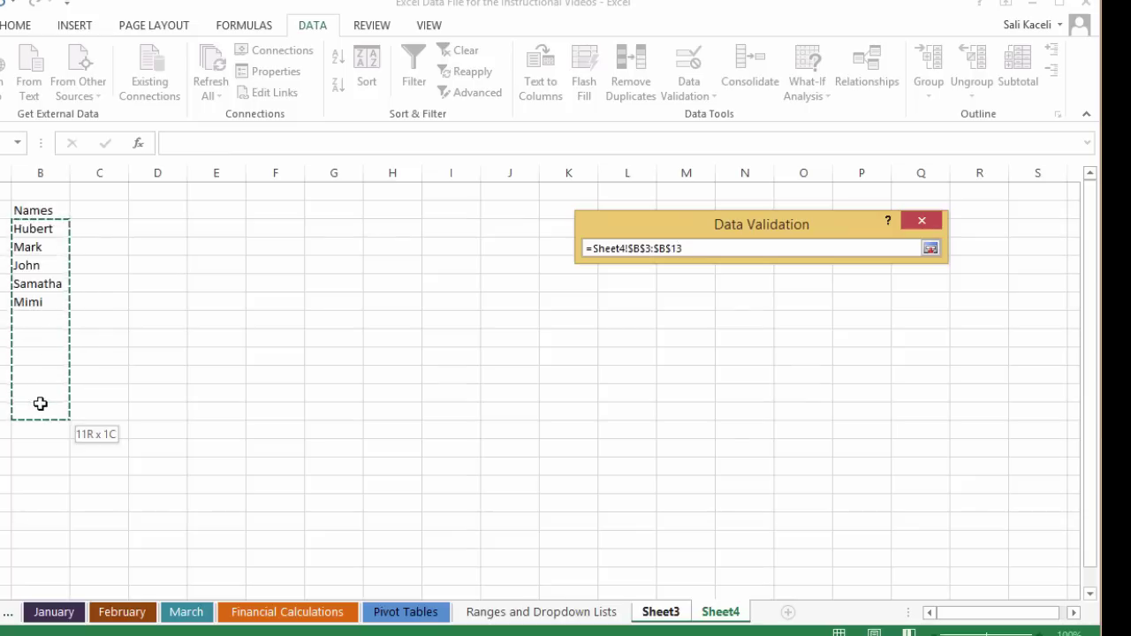
pyautogui.moveTo(39, 404); pyautogui.dragTo(40, 403)
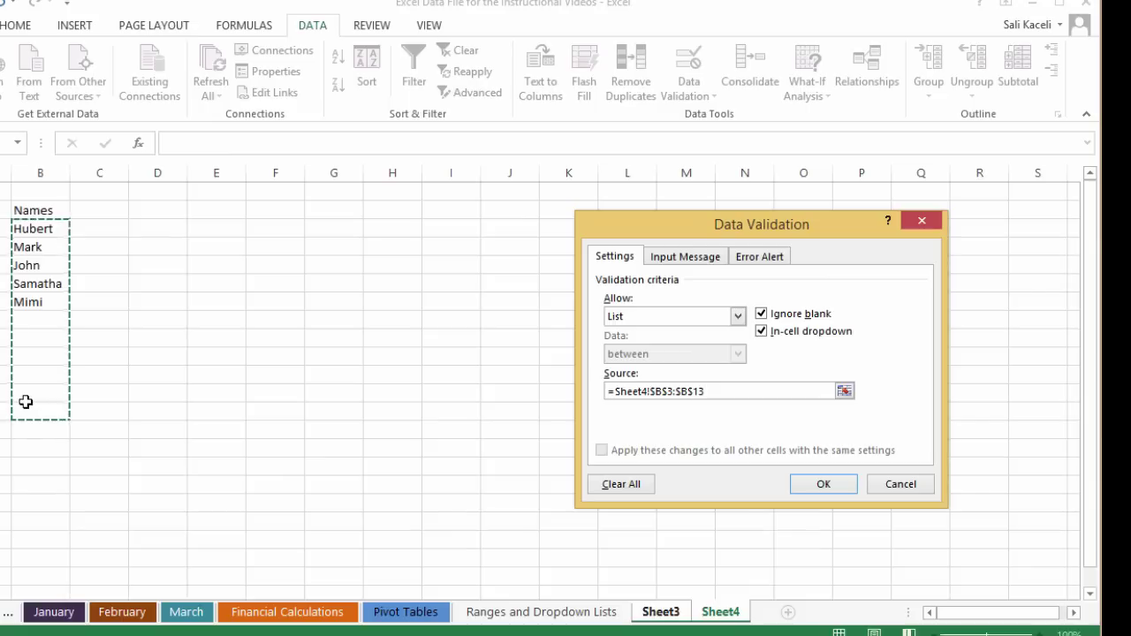
pyautogui.click(821, 485)
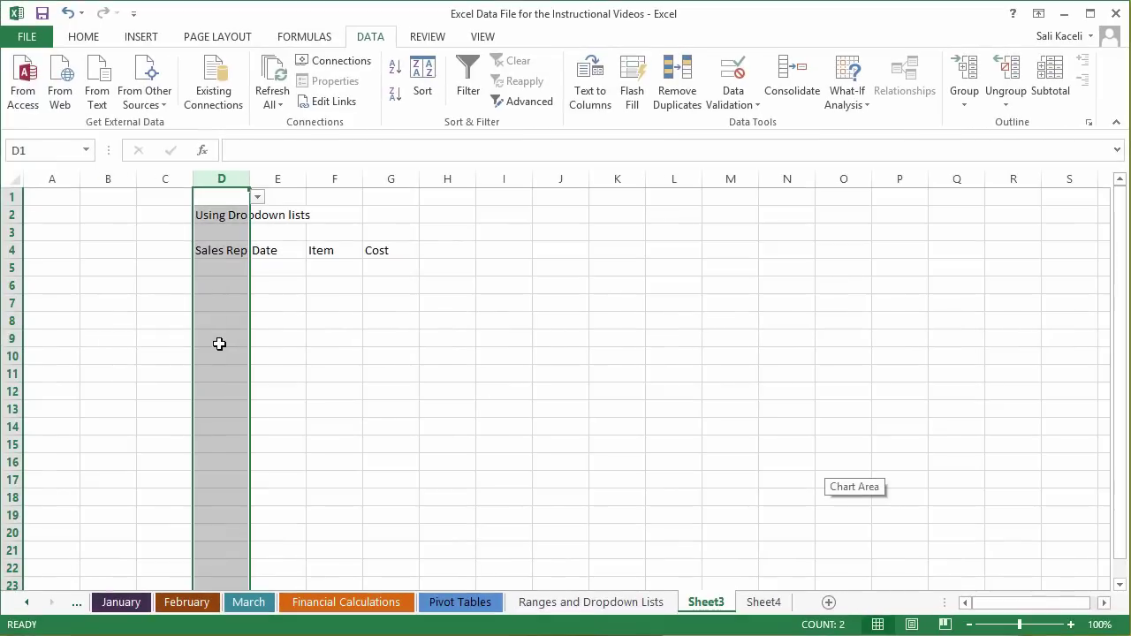
# Try to enter a sales rep name that is not in the source list in D5.
pyautogui.click(224, 269)
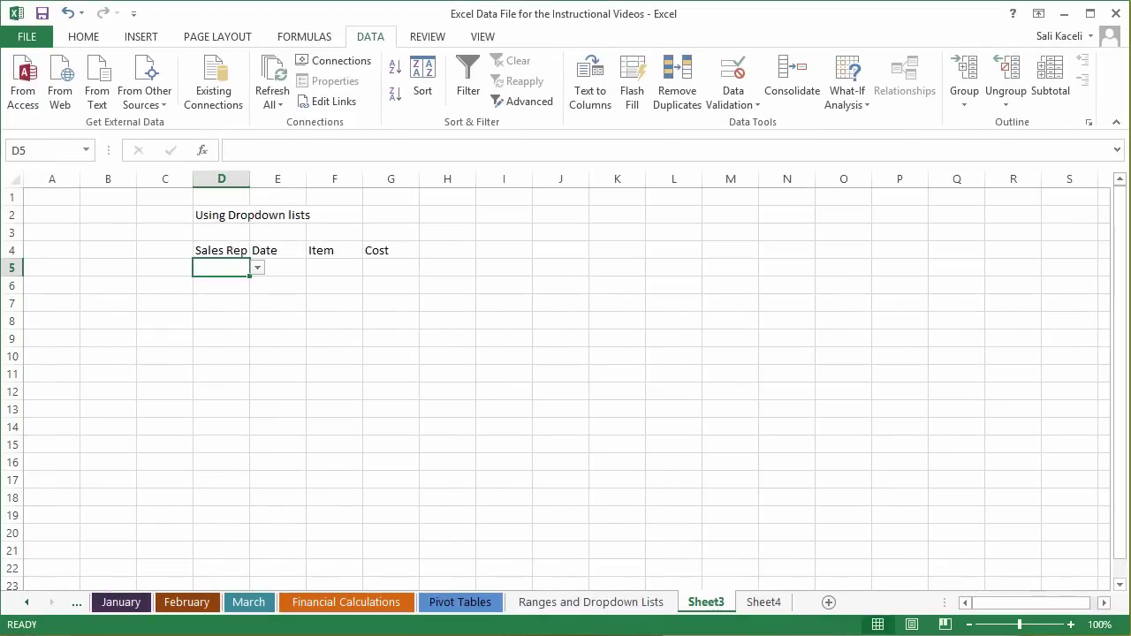
pyautogui.click(217, 296)
pyautogui.click(220, 270)
pyautogui.write('Tom')
pyautogui.press('Return')
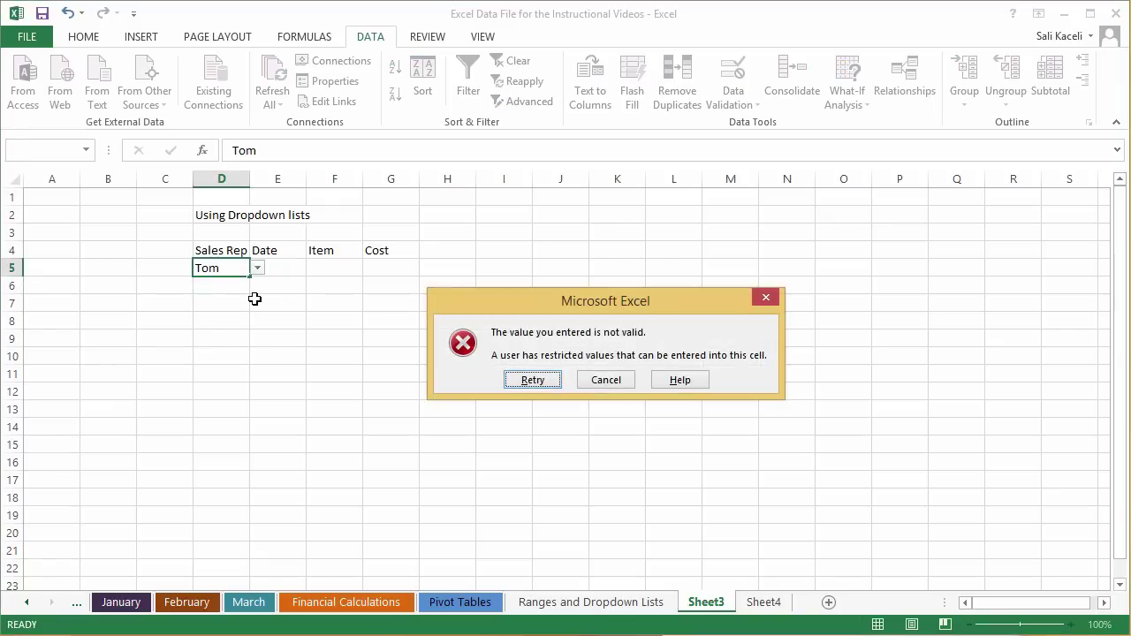
pyautogui.click(606, 380)
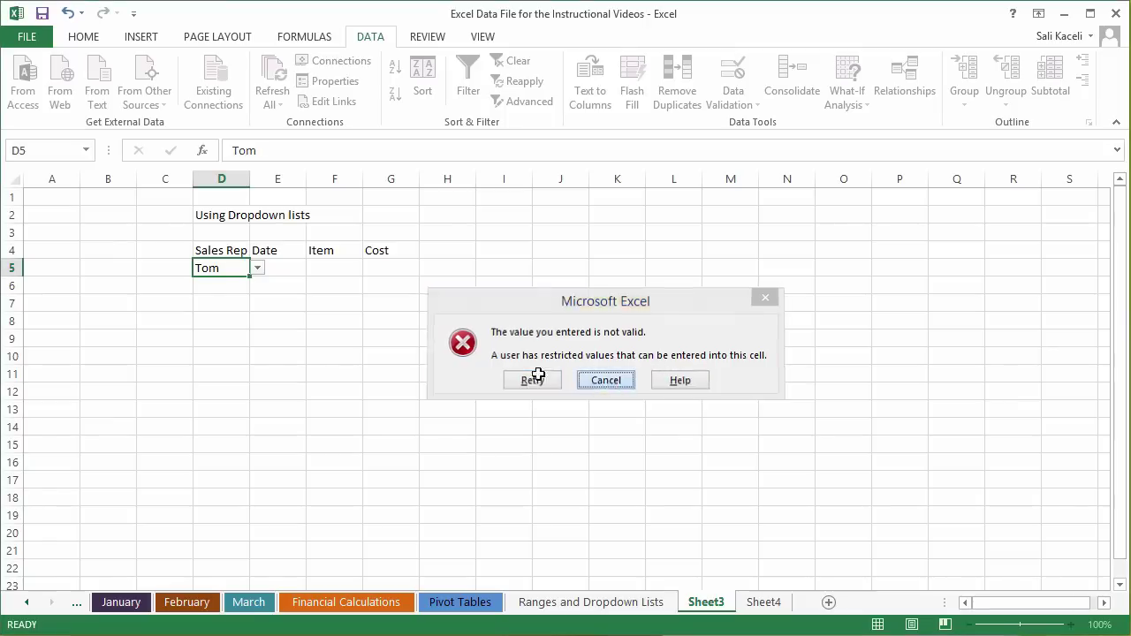
# Pick the first listed sales rep for D5 and enter the placeholder sdfds under Item in F5, leaving the Date cell E5 empty.
pyautogui.click(258, 269)
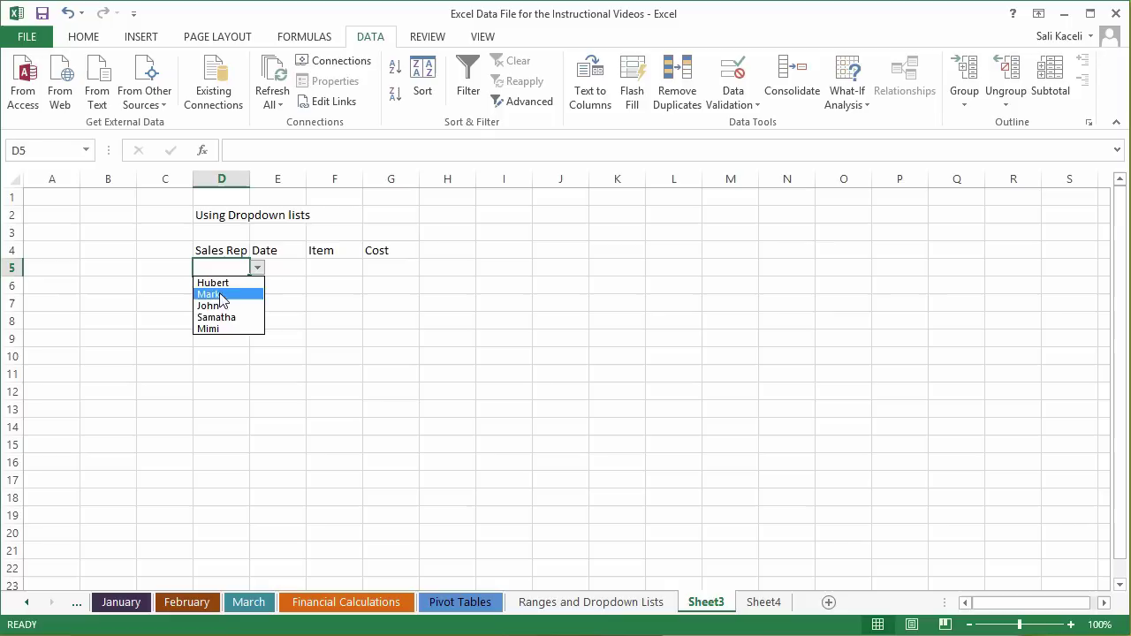
pyautogui.click(226, 283)
pyautogui.click(282, 274)
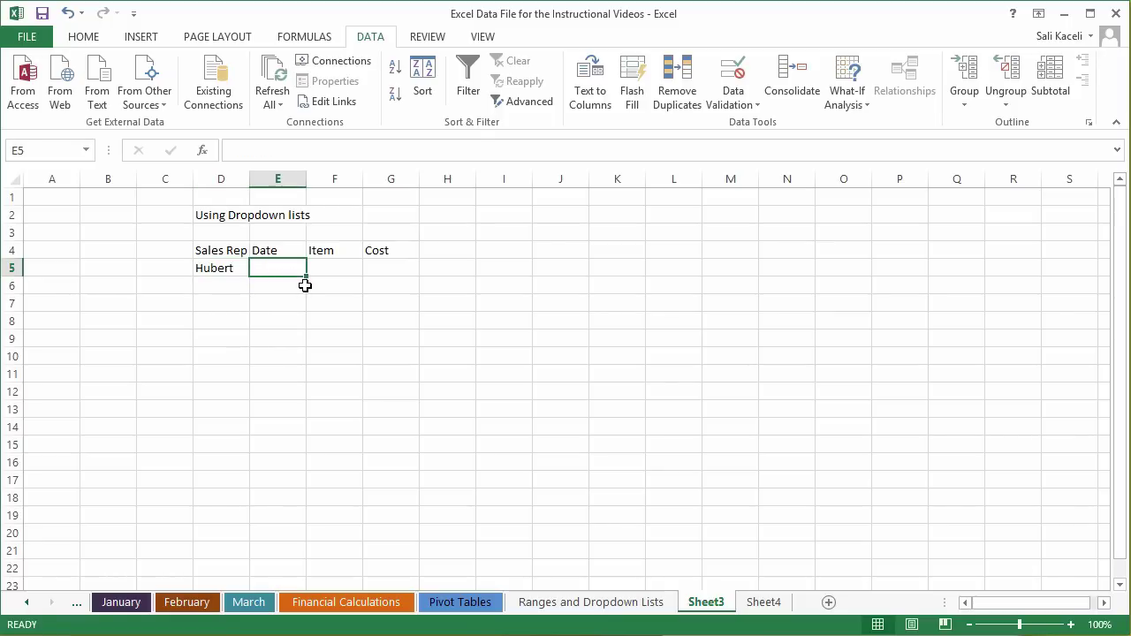
pyautogui.write('sdfd')
pyautogui.click(326, 276)
pyautogui.write('sdfds')
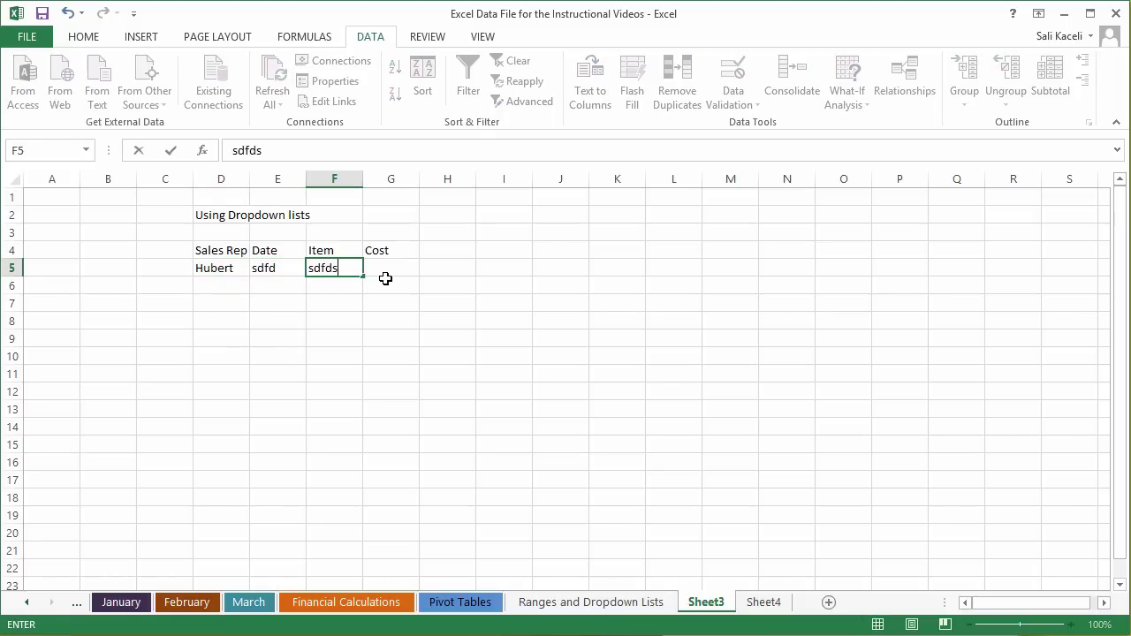
pyautogui.click(382, 279)
pyautogui.click(285, 270)
pyautogui.write('s')
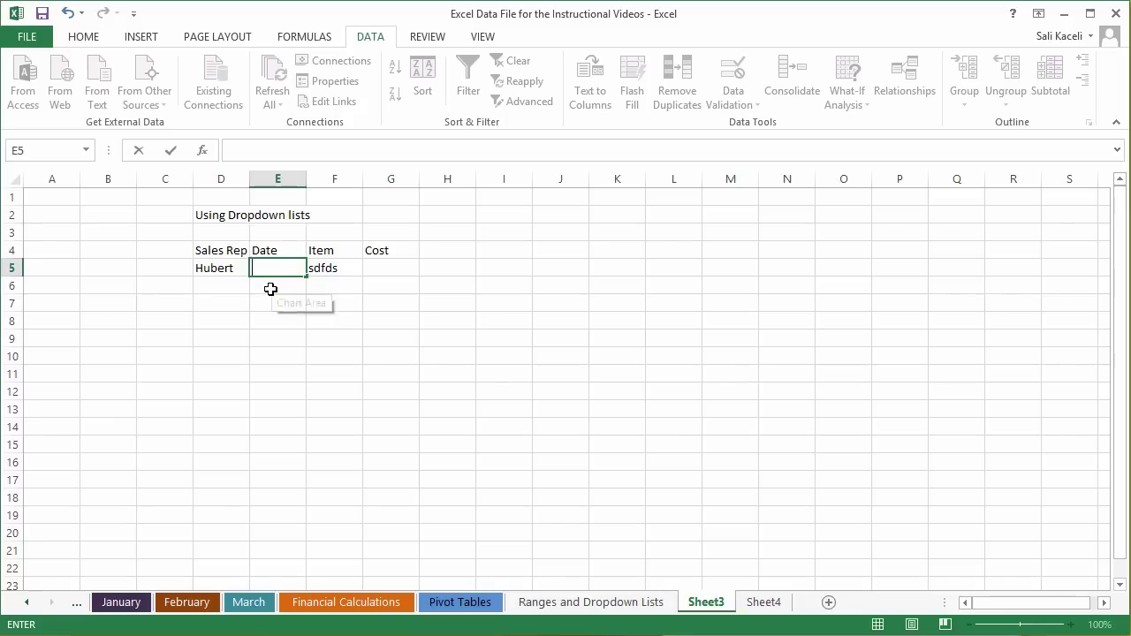
# Choose the fourth listed sales rep for D6 and the second listed one for D8.
pyautogui.click(234, 284)
pyautogui.click(256, 286)
pyautogui.click(242, 331)
pyautogui.click(233, 318)
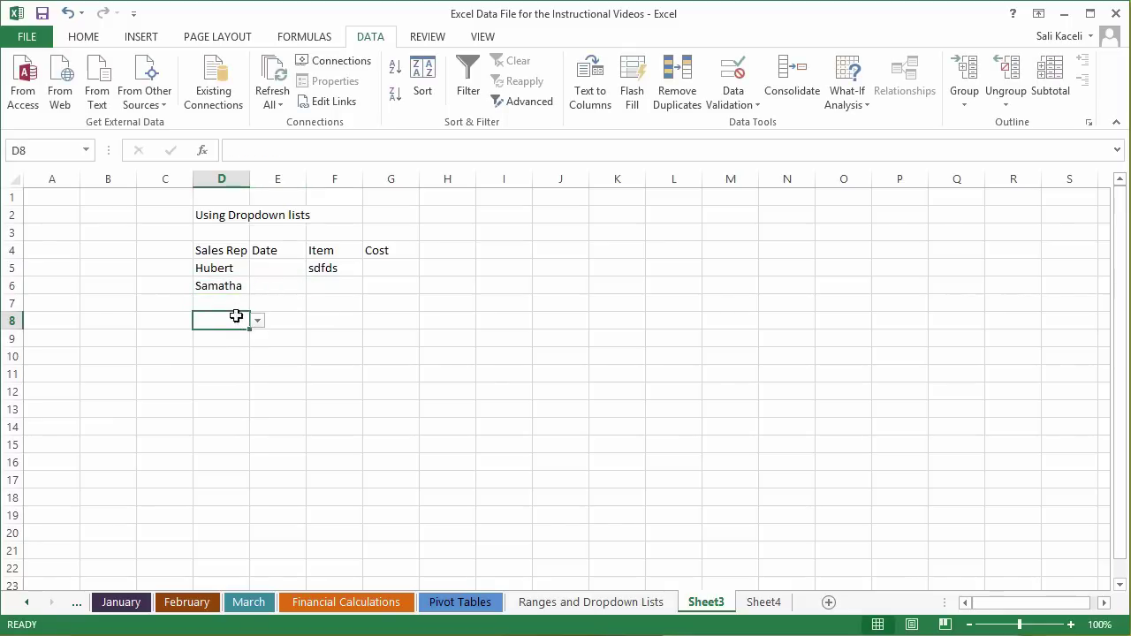
pyautogui.click(257, 321)
pyautogui.click(231, 347)
pyautogui.click(553, 371)
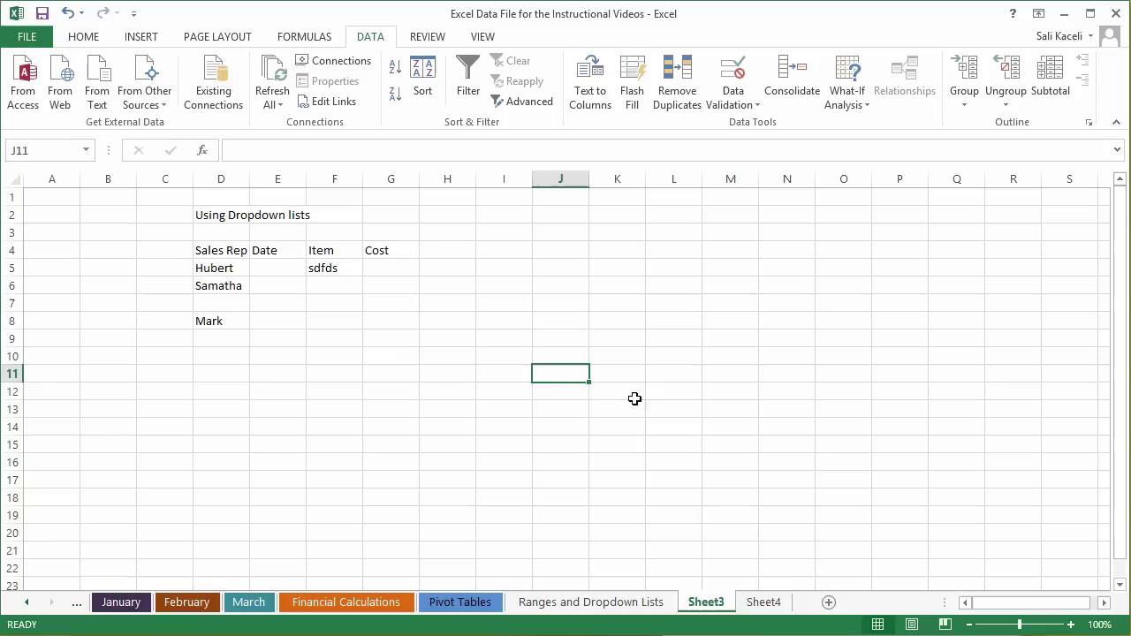
# Add another sales rep's first name in B8, at the end of the Names list on Sheet4.
pyautogui.click(774, 604)
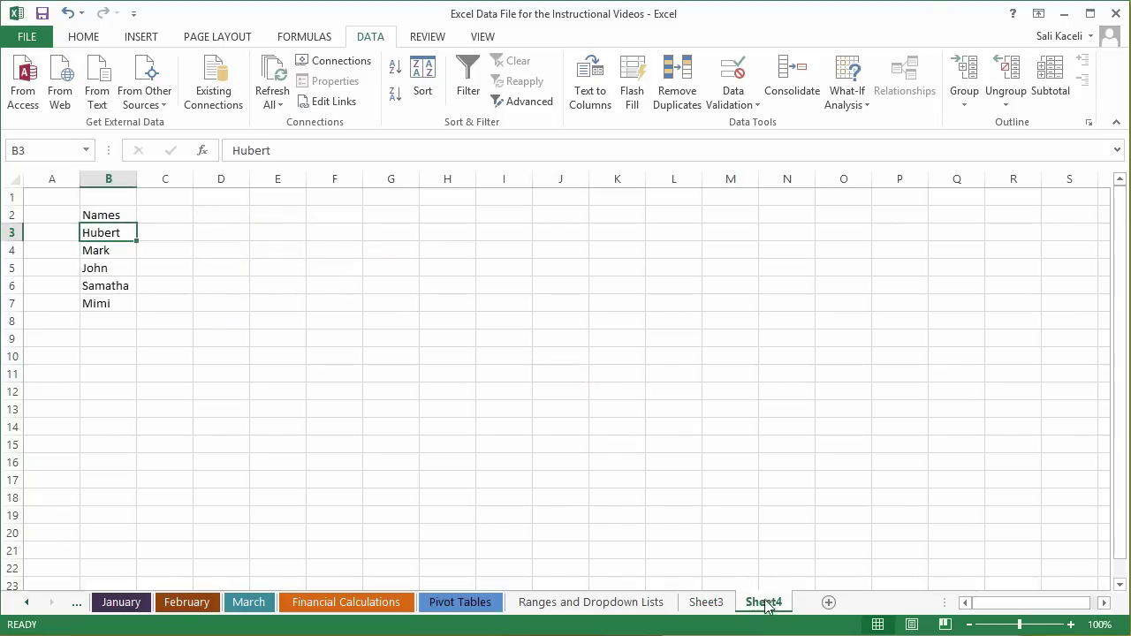
pyautogui.click(115, 320)
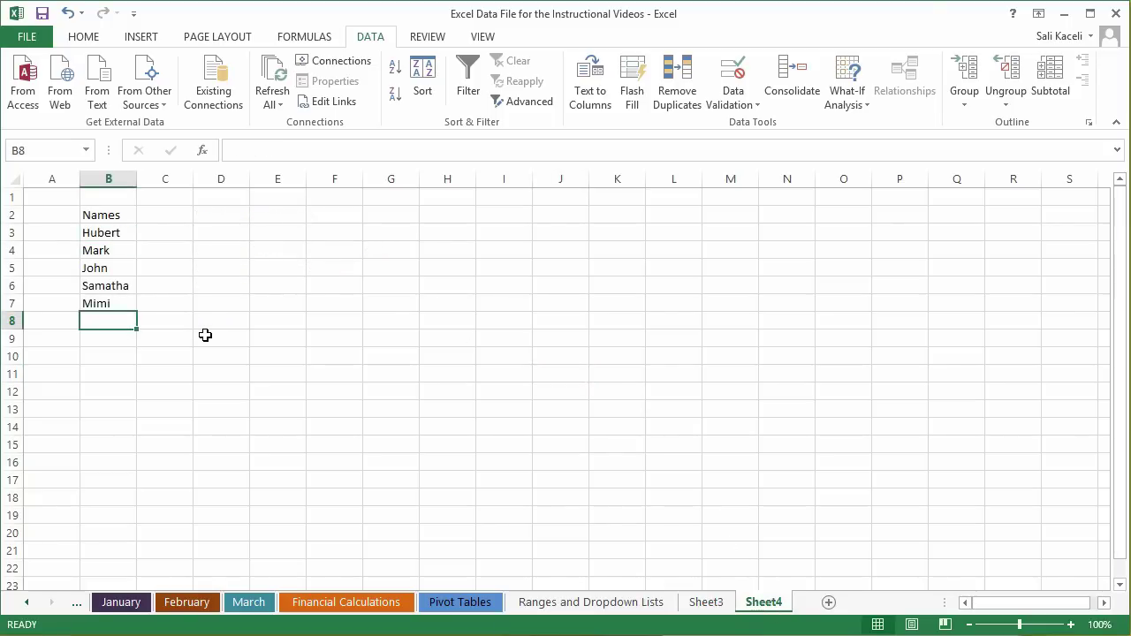
pyautogui.write('Jonathan')
pyautogui.press('Return')
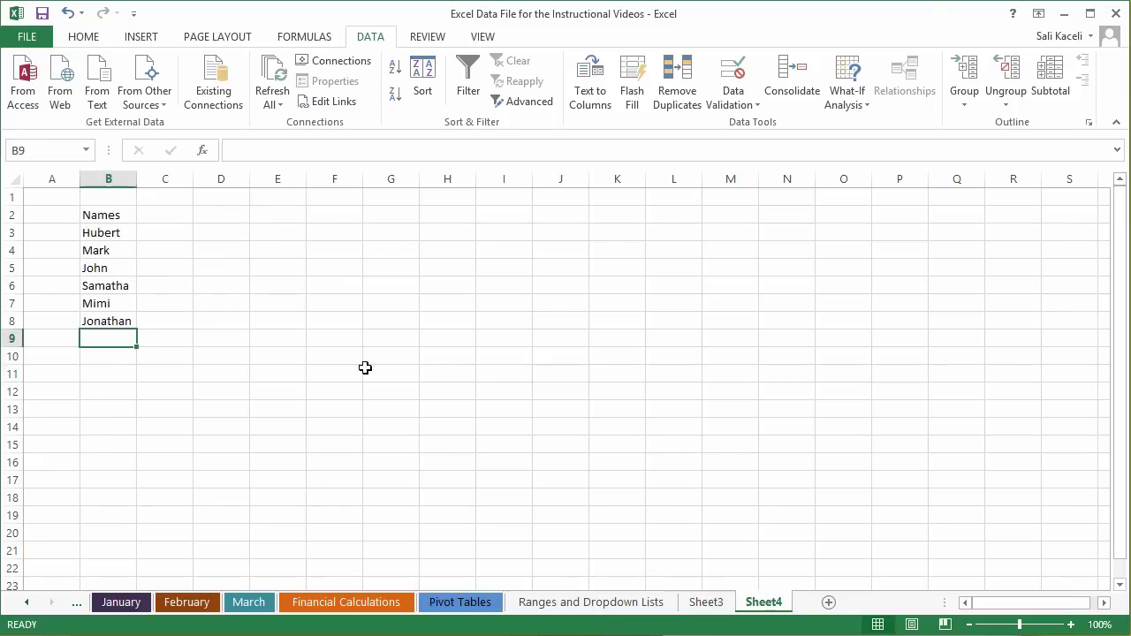
pyautogui.click(110, 322)
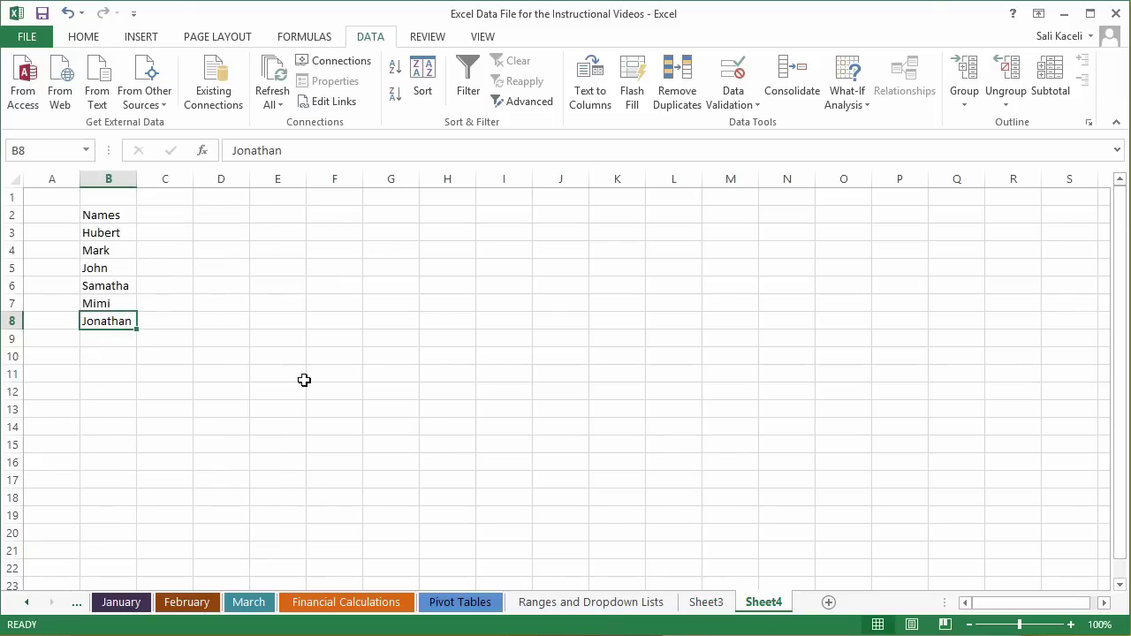
# Check the sales rep choices offered in D9 on Sheet3 for the newly added name.
pyautogui.click(707, 602)
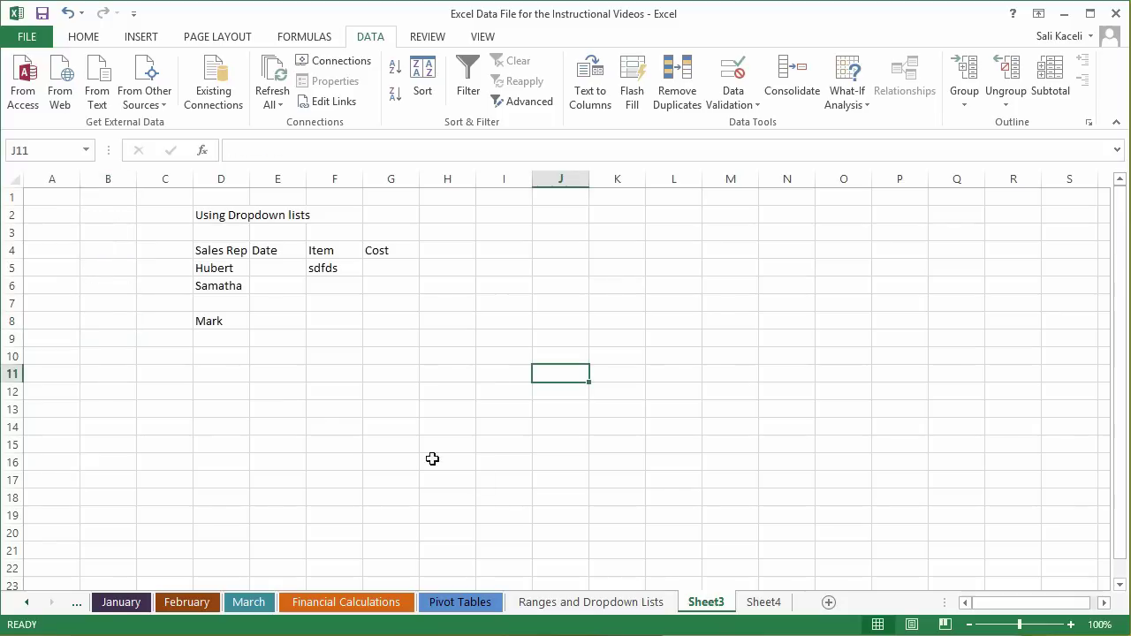
pyautogui.click(221, 340)
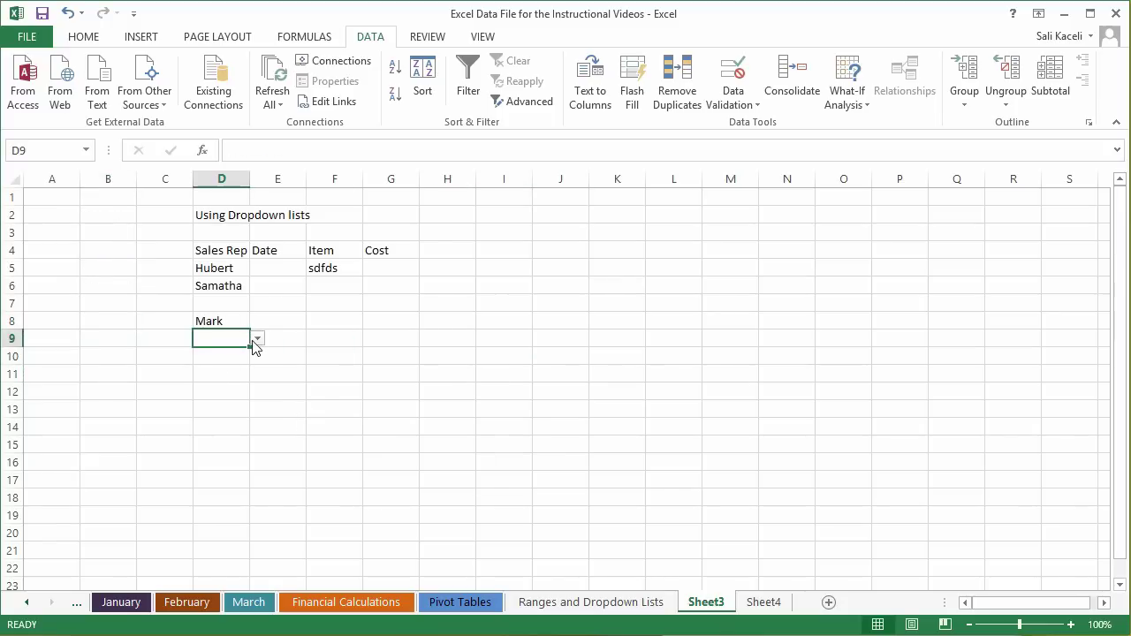
pyautogui.click(256, 340)
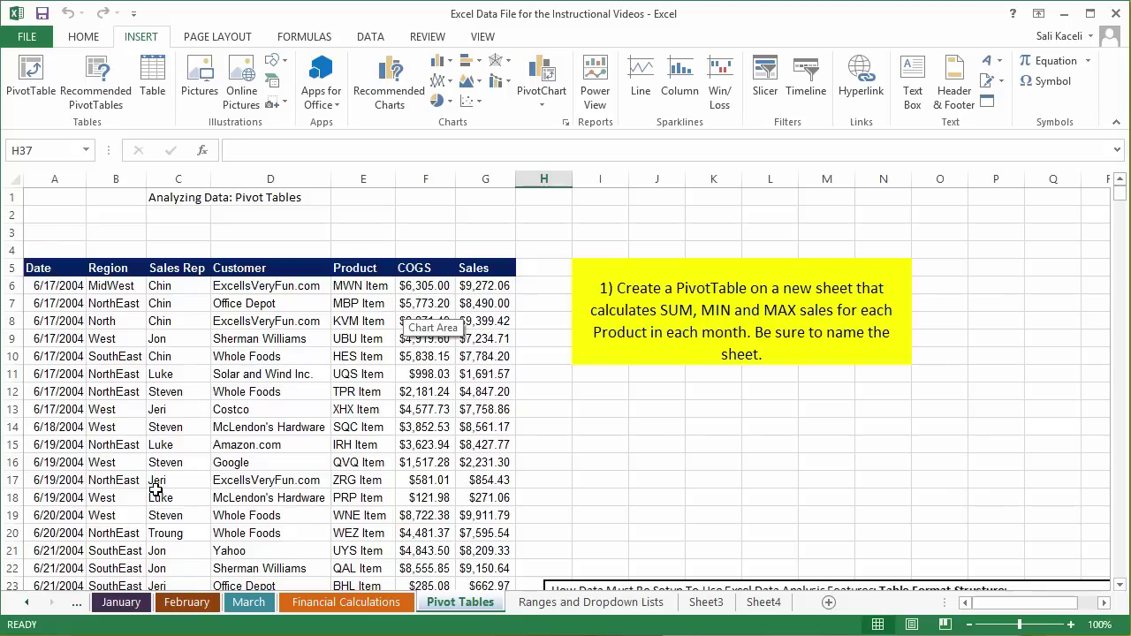
pyautogui.click(707, 462)
pyautogui.scroll(-2, 697, 466)
pyautogui.scroll(-1, 697, 466)
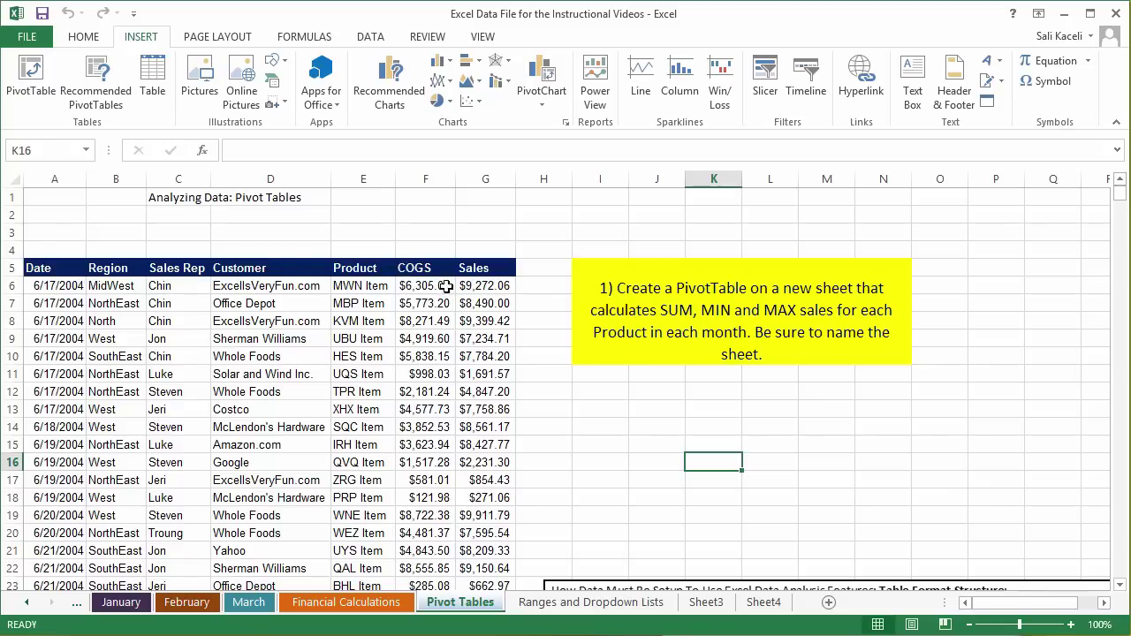
# Examine the sales records, the PivotTable task and the table format rules on the Pivot Tables sheet.
pyautogui.scroll(-3, 552, 409)
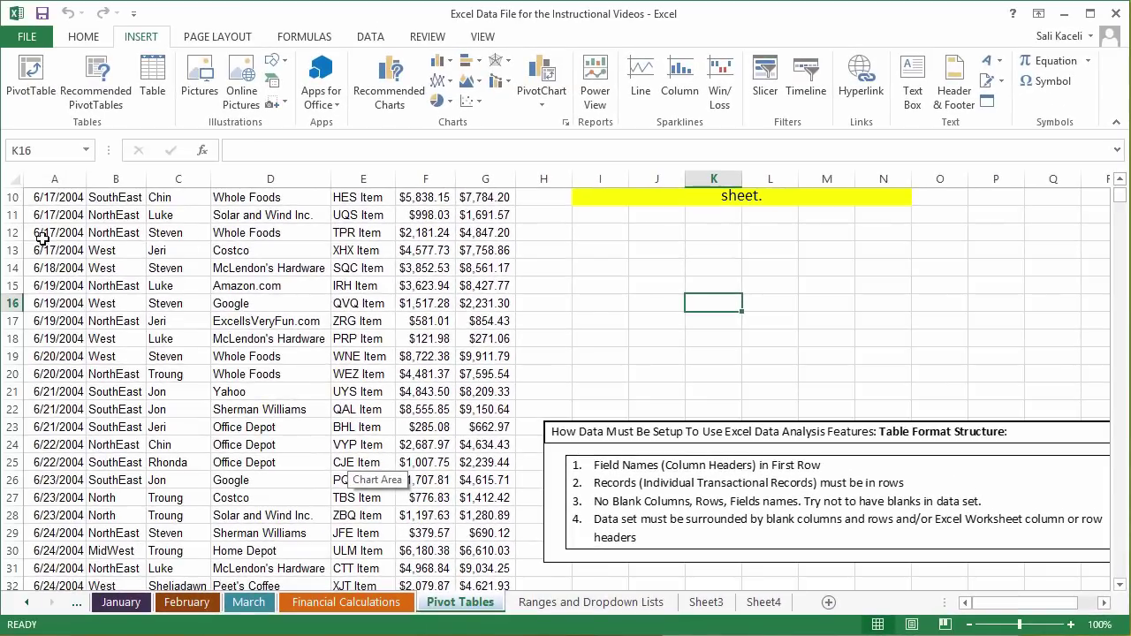
pyautogui.scroll(2, 89, 233)
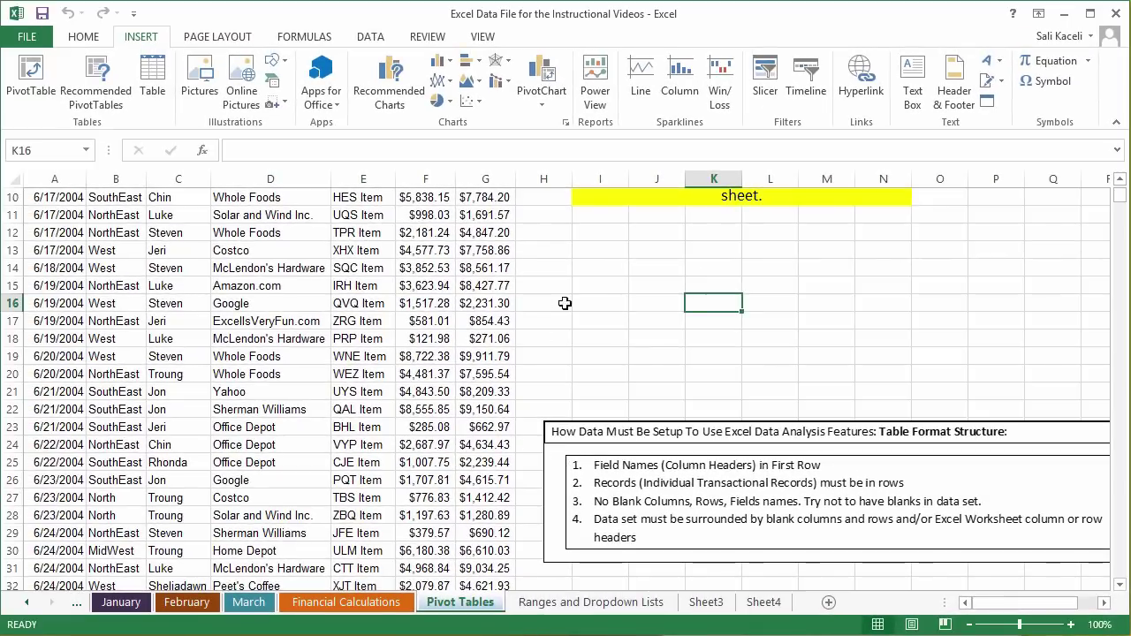
pyautogui.click(657, 268)
pyautogui.scroll(-9, 618, 310)
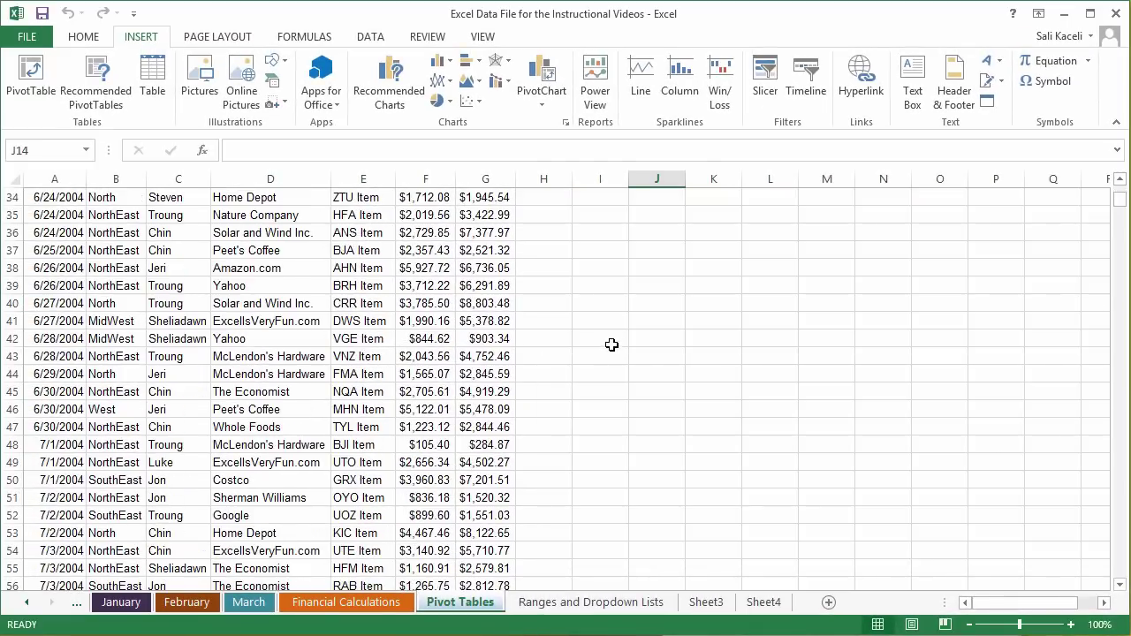
pyautogui.scroll(11, 600, 336)
pyautogui.click(592, 341)
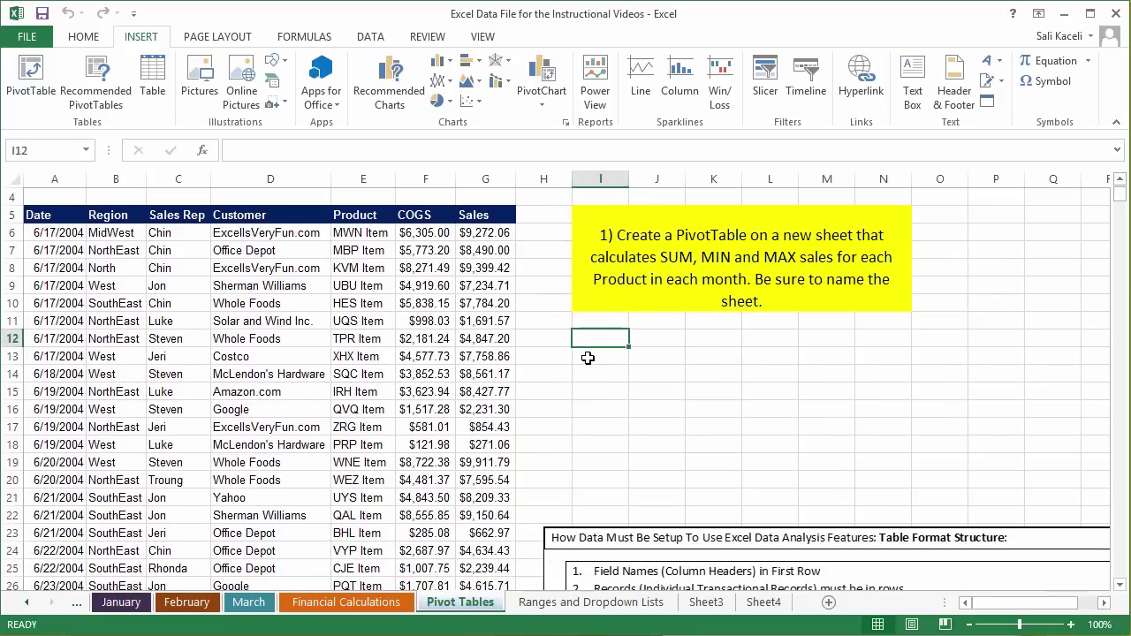
# Select the whole sales data set A5:G2004 with its headers and request recommended PivotTables for it.
pyautogui.click(42, 220)
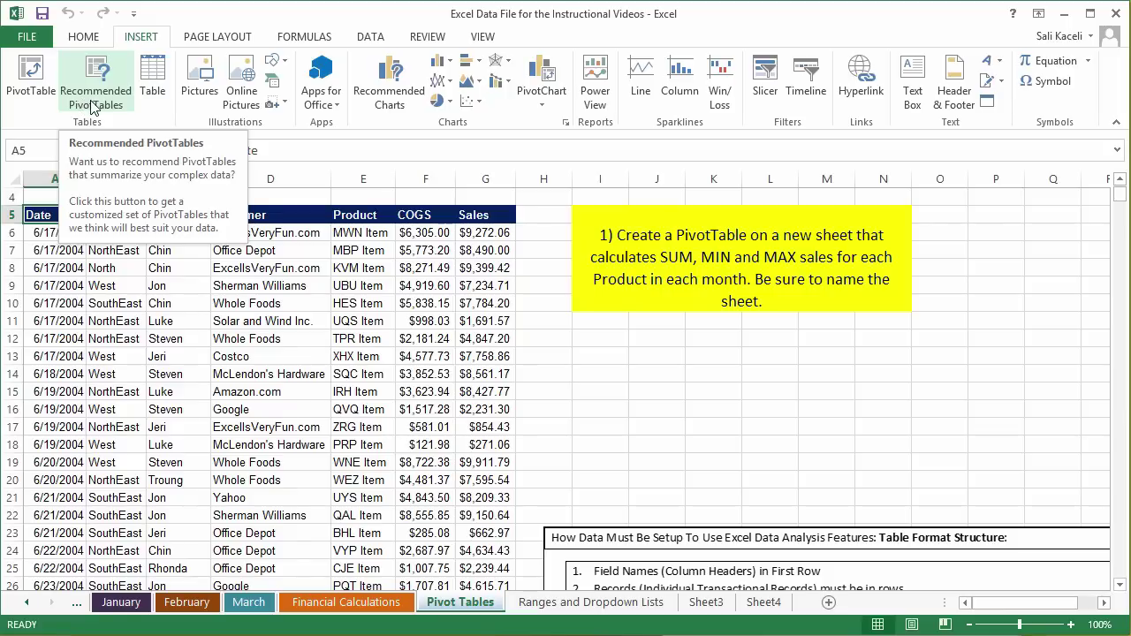
pyautogui.click(349, 357)
pyautogui.moveTo(43, 216); pyautogui.dragTo(495, 289)
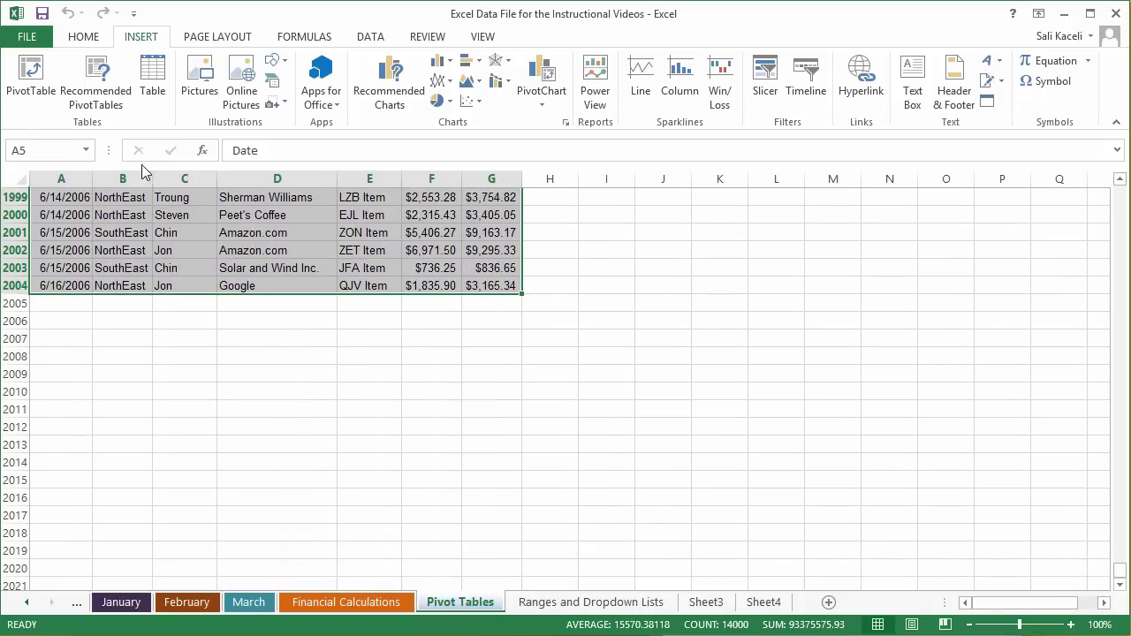
pyautogui.click(106, 103)
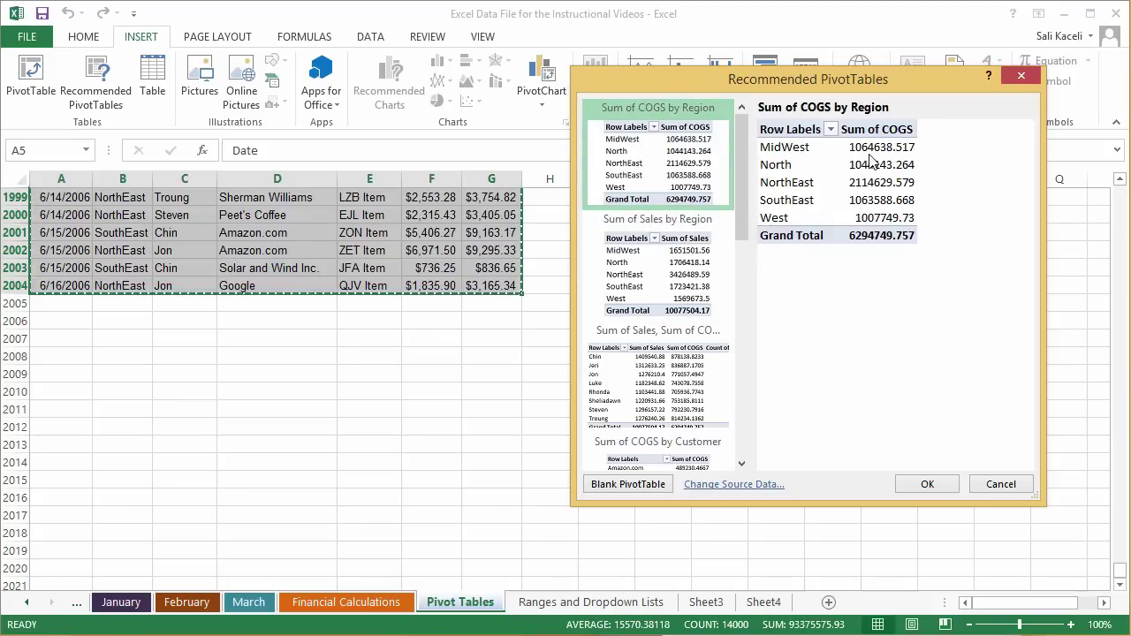
# Preview the recommended PivotTable layouts for sales, COGS and product count by region, customer and sales rep.
pyautogui.click(646, 275)
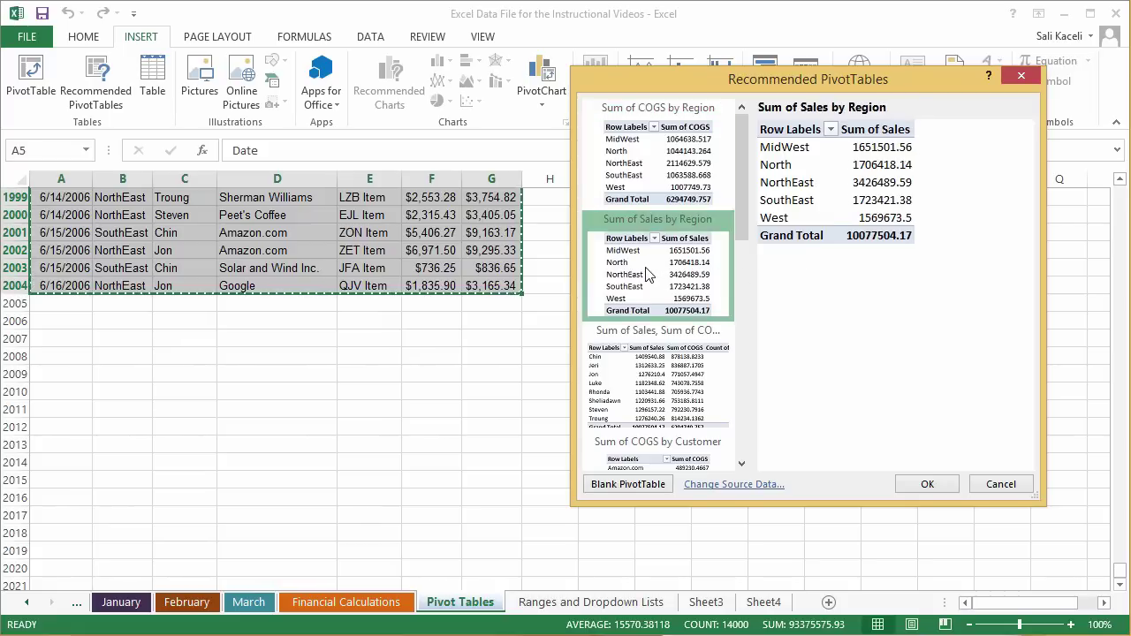
pyautogui.click(687, 371)
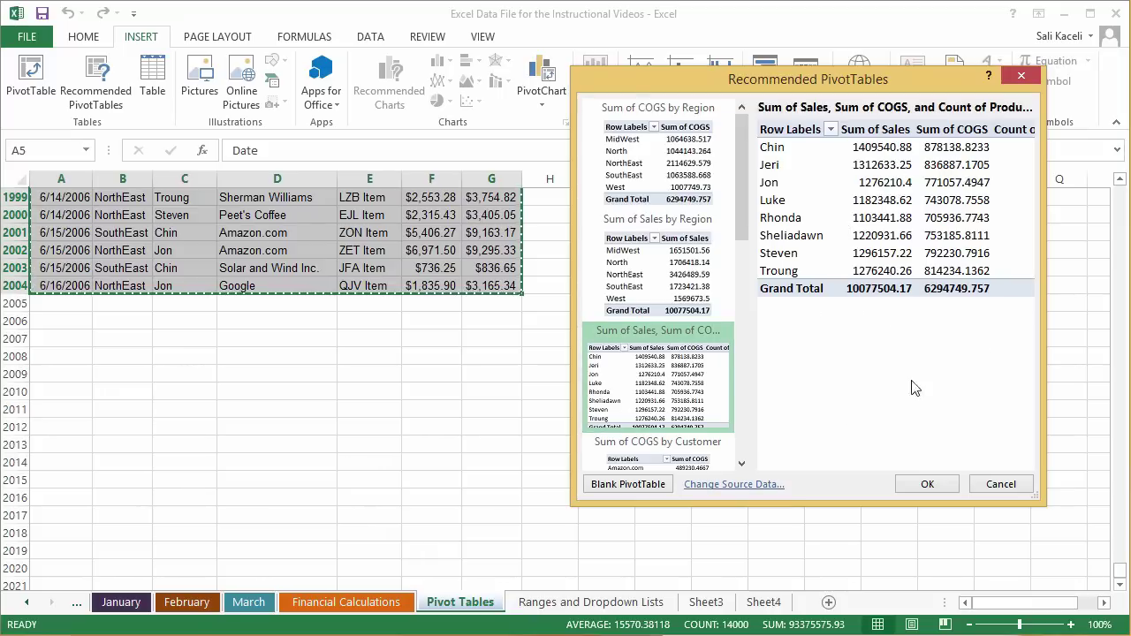
pyautogui.click(743, 463)
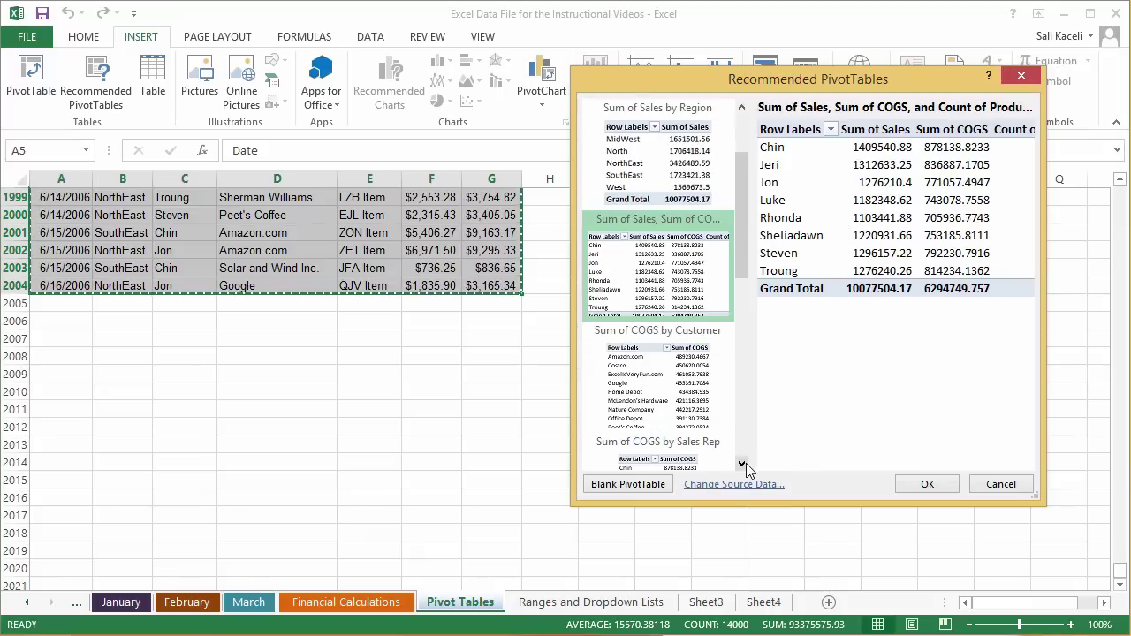
pyautogui.click(743, 463)
pyautogui.click(667, 292)
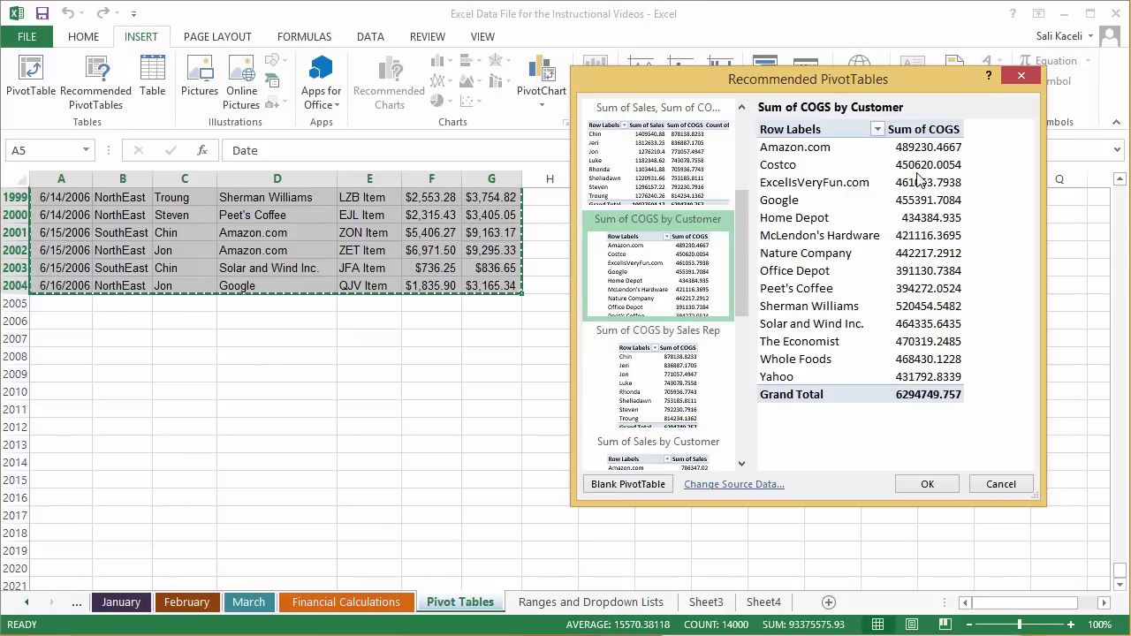
pyautogui.click(671, 394)
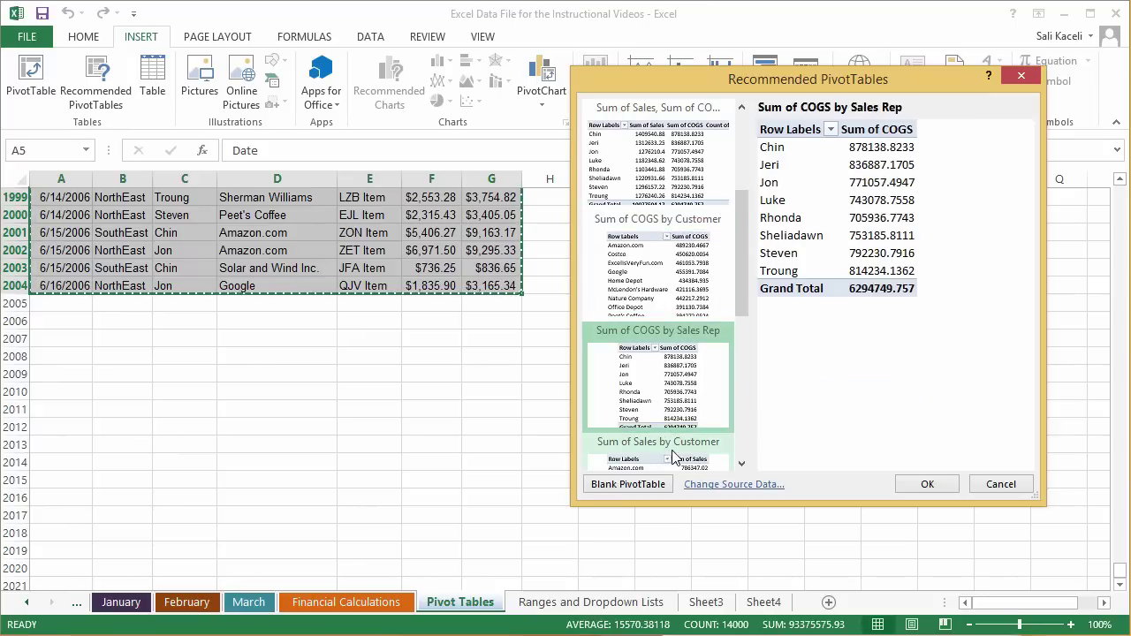
pyautogui.scroll(-2, 740, 459)
pyautogui.click(672, 391)
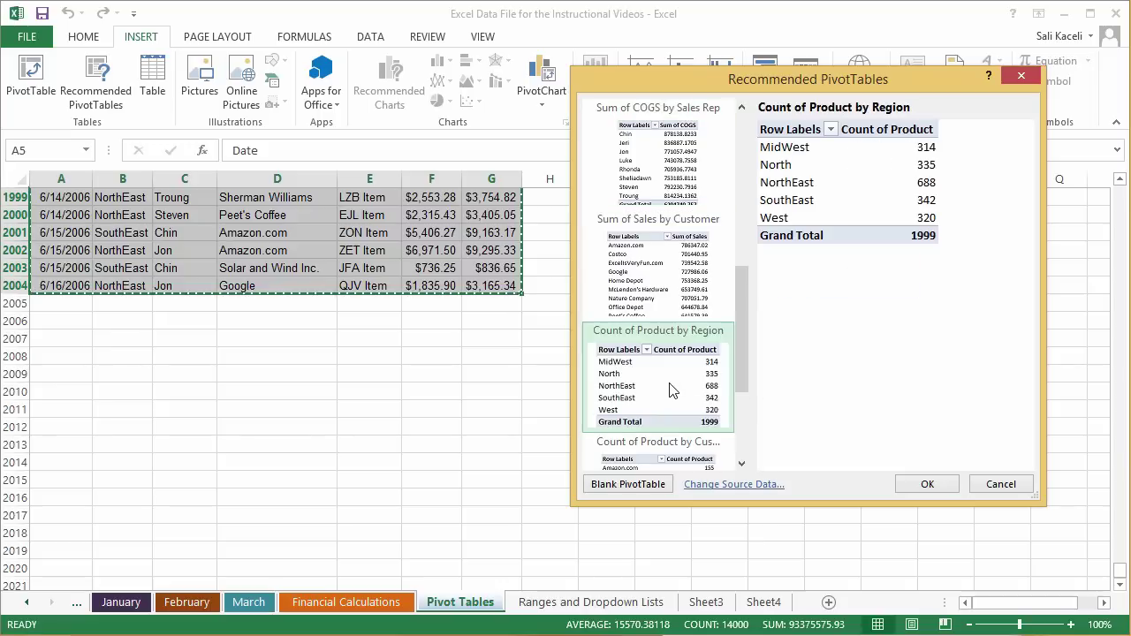
pyautogui.click(670, 283)
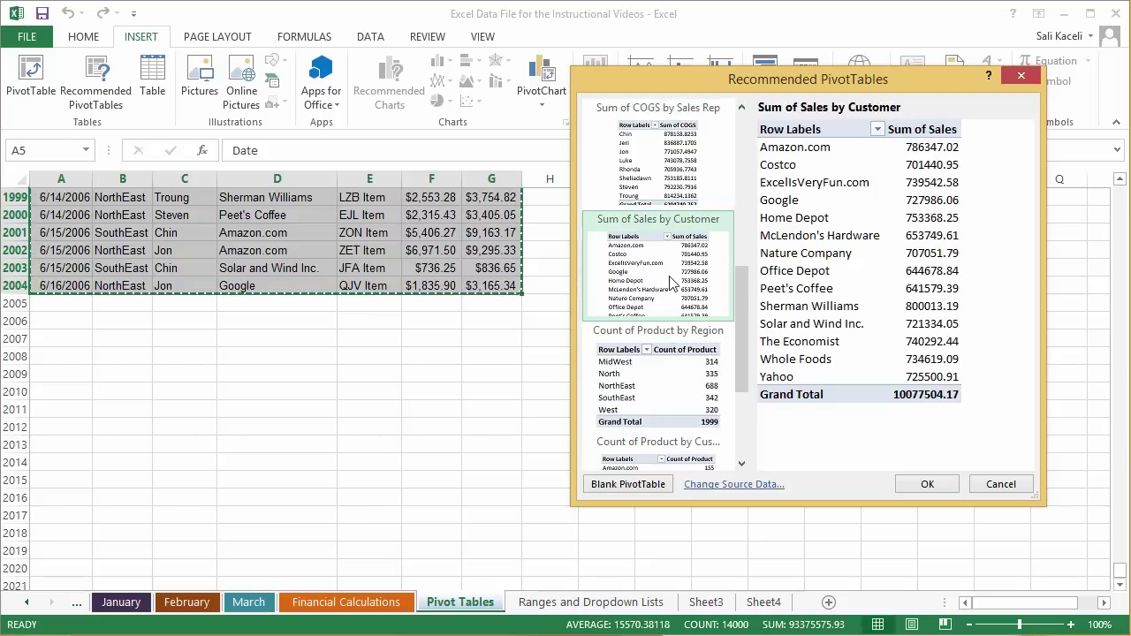
pyautogui.click(740, 464)
pyautogui.click(671, 296)
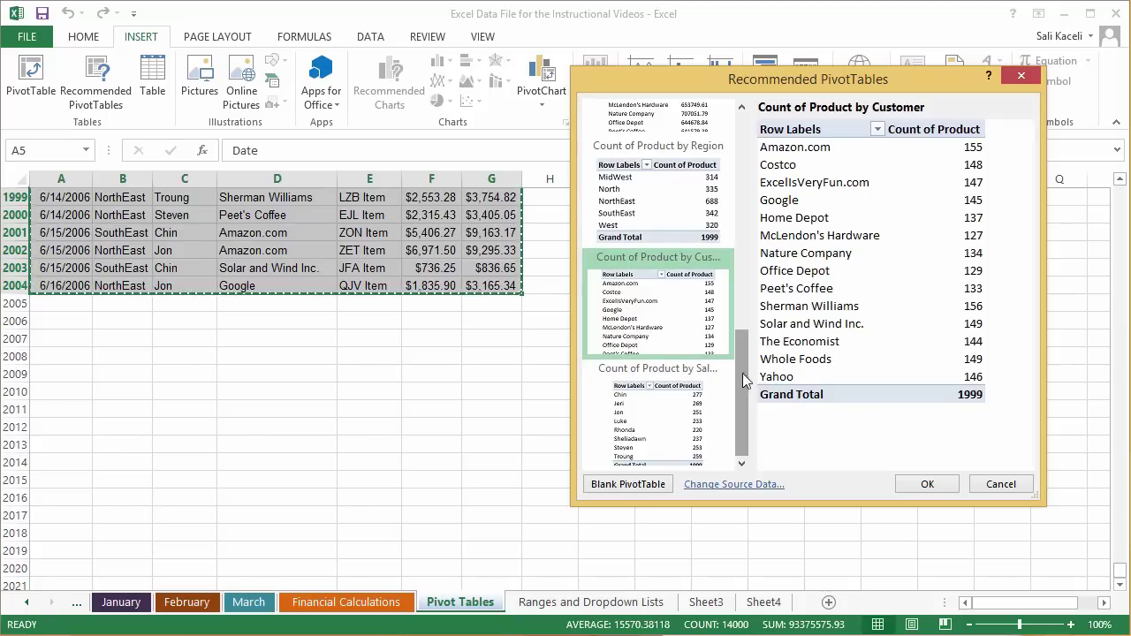
# Insert the recommended PivotTable that shows Sum of Sales, Sum of COGS and Count of Product per sales rep.
pyautogui.scroll(3, 741, 168)
pyautogui.click(658, 190)
pyautogui.click(919, 485)
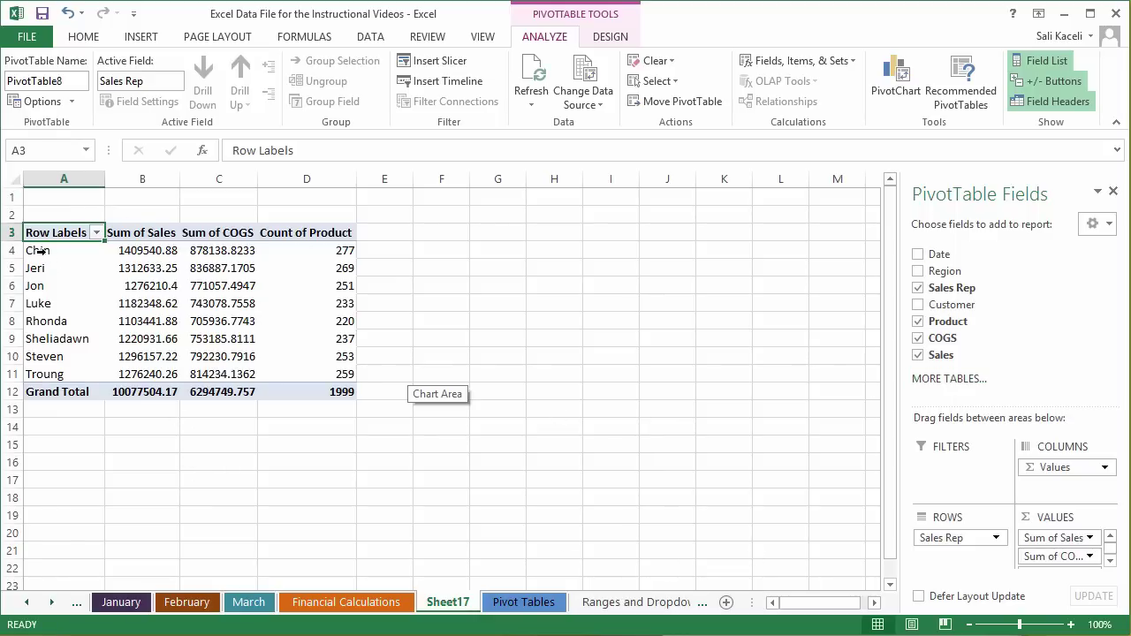
# Add the Customer field to the PivotTable so each sales rep's figures break down by customer.
pyautogui.moveTo(53, 252); pyautogui.dragTo(79, 325)
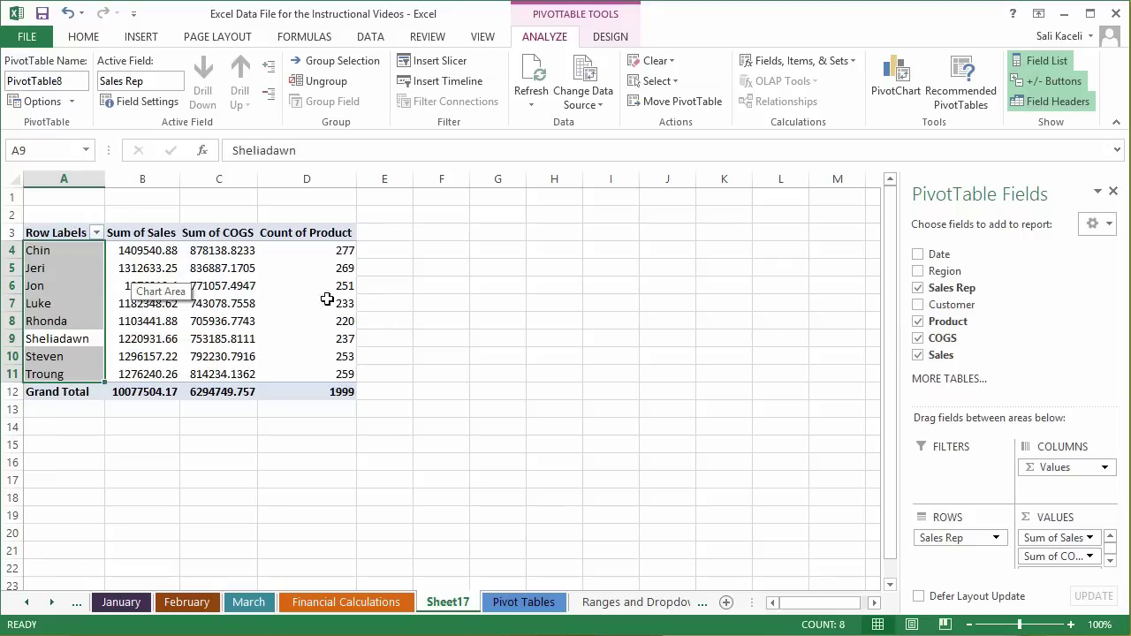
pyautogui.click(918, 305)
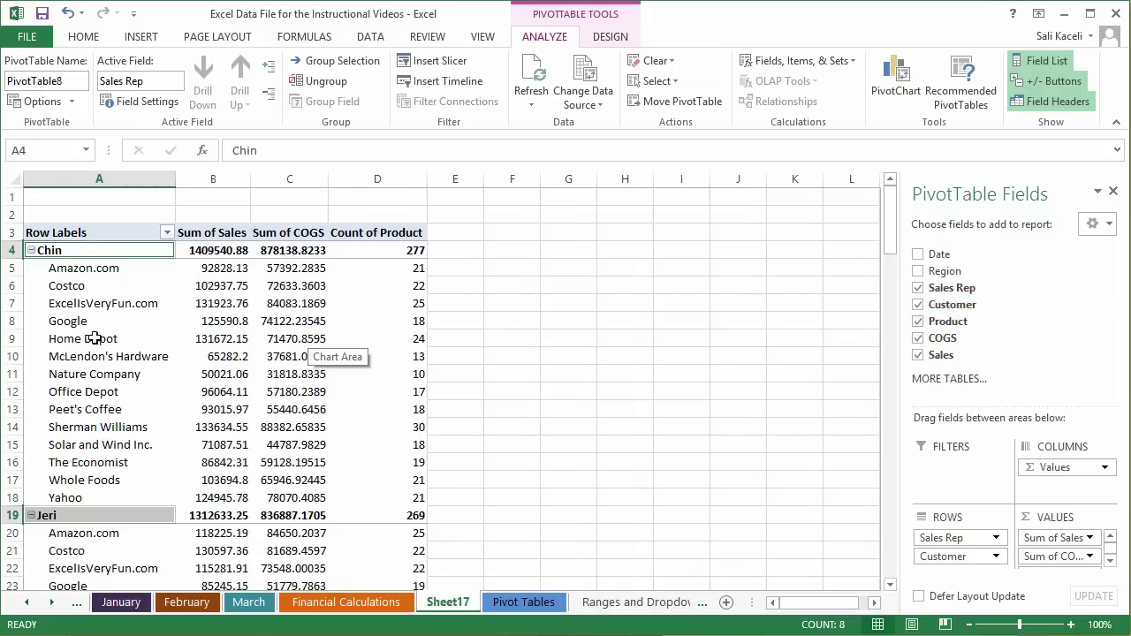
pyautogui.scroll(-2, 94, 341)
pyautogui.scroll(-3, 103, 432)
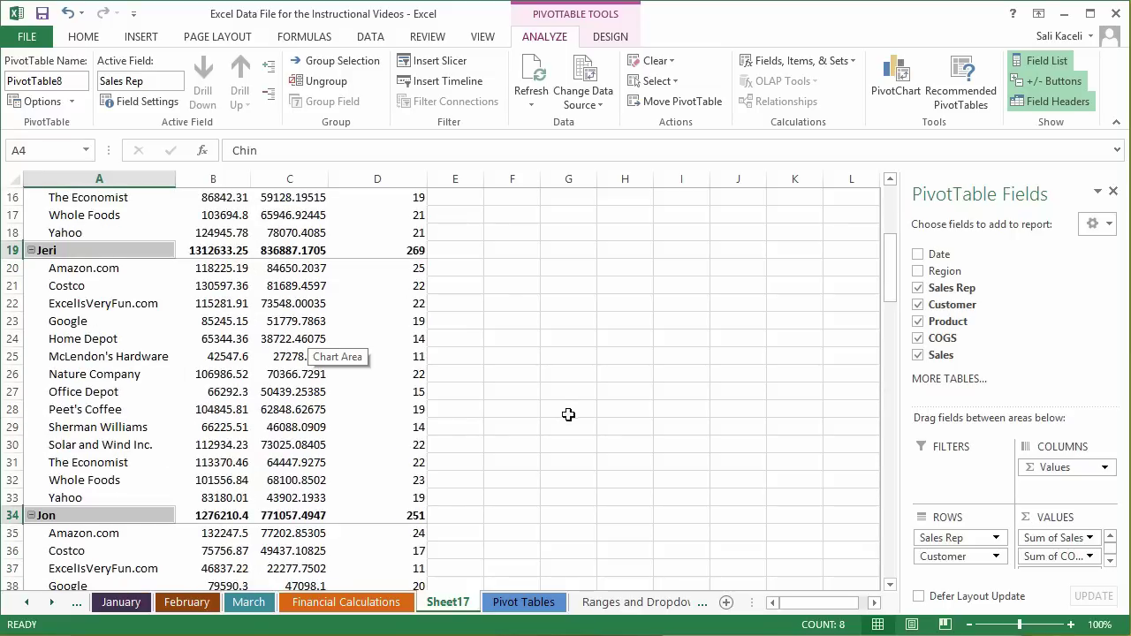
# Try Region as a further breakdown under each customer, look through the rows and remove the field again.
pyautogui.click(919, 273)
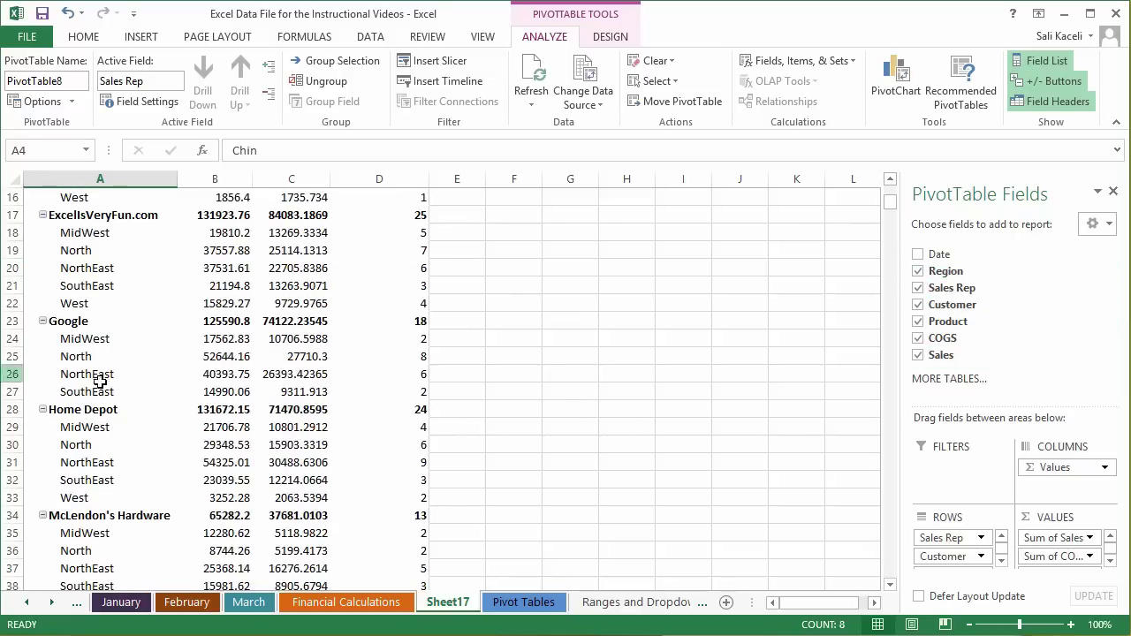
pyautogui.scroll(2, 152, 401)
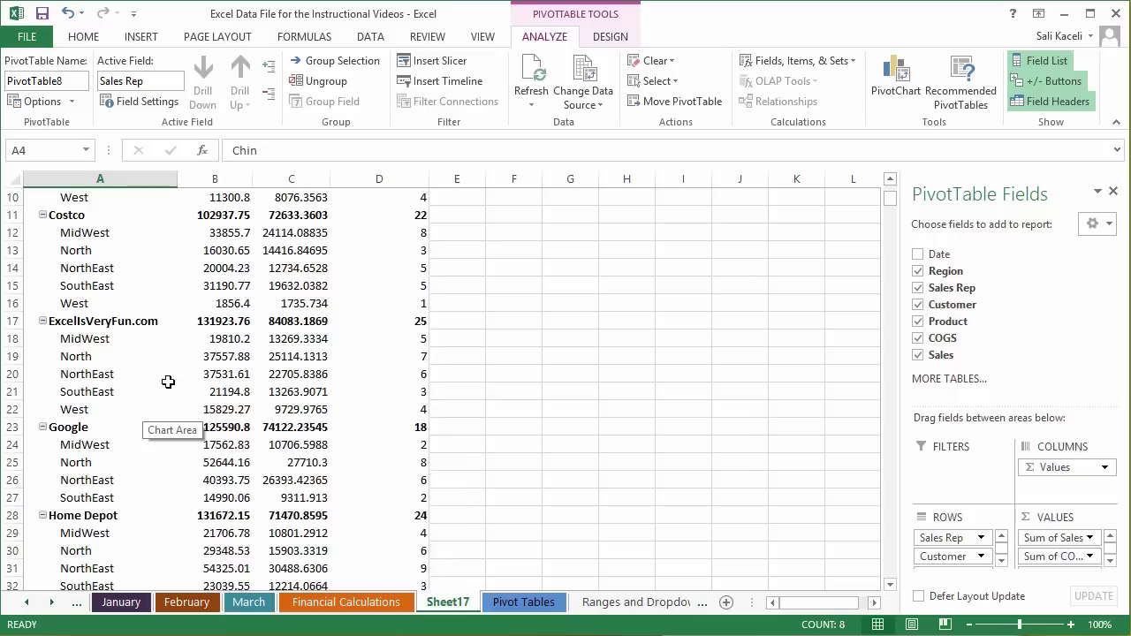
pyautogui.scroll(1, 157, 397)
pyautogui.scroll(2, 186, 409)
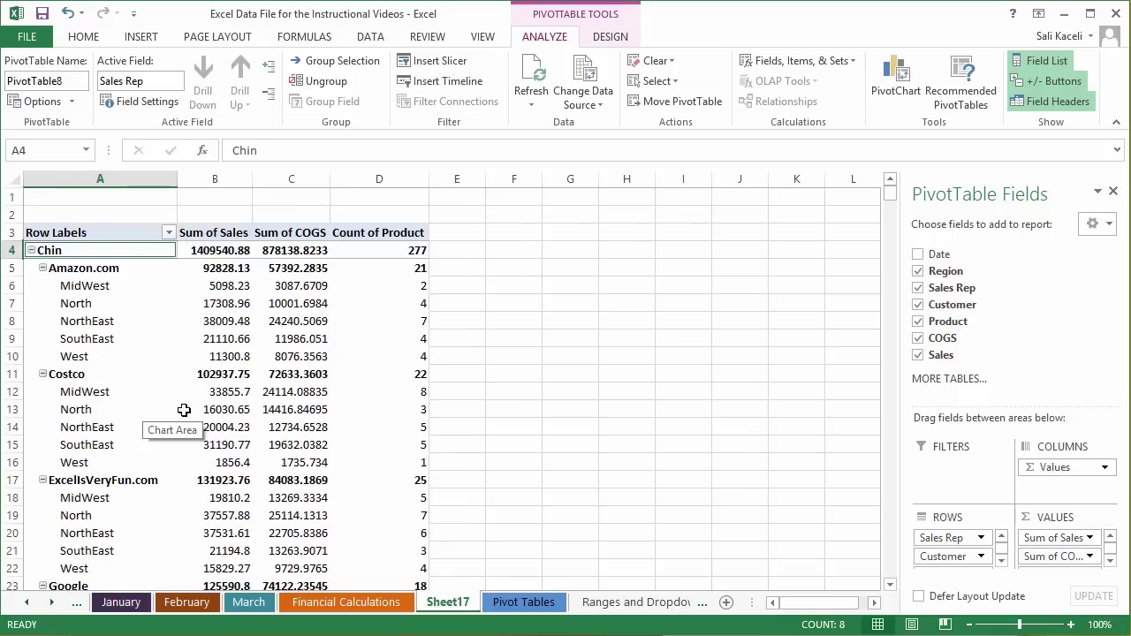
pyautogui.scroll(-2, 130, 307)
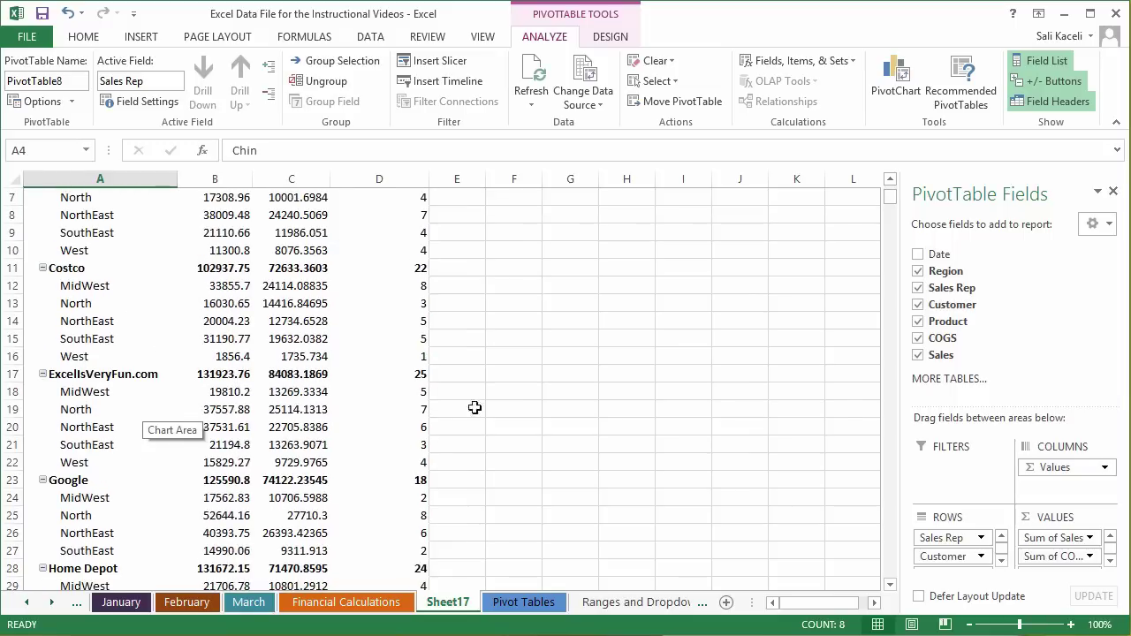
pyautogui.click(918, 270)
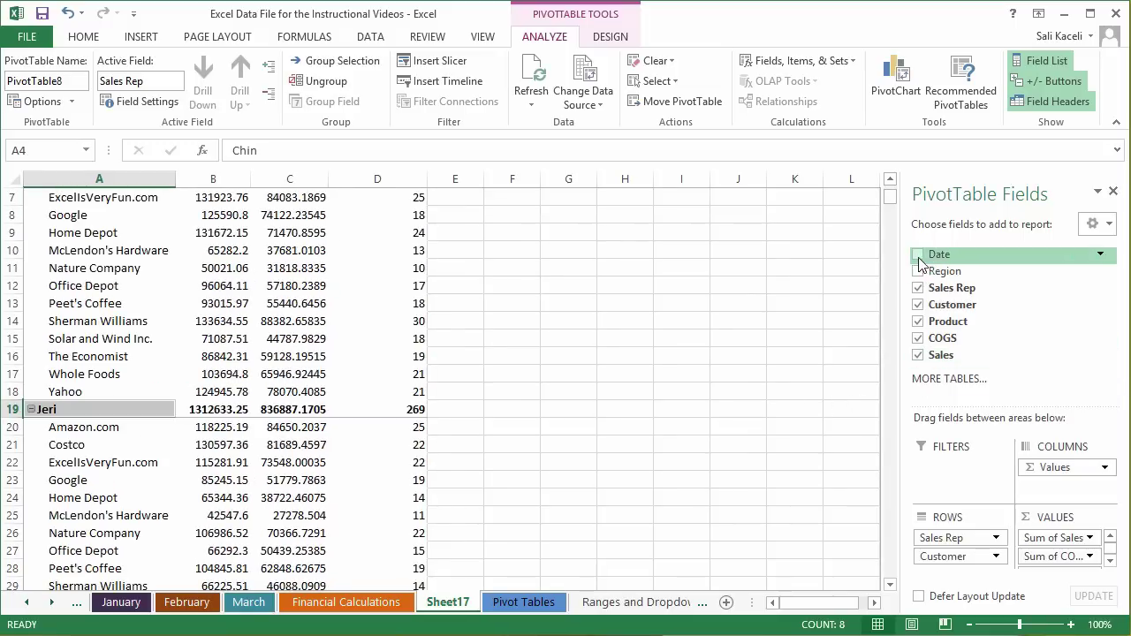
# Add the Date field to the PivotTable rows beneath each customer and look through the dated entries.
pyautogui.click(919, 257)
pyautogui.scroll(2, 157, 447)
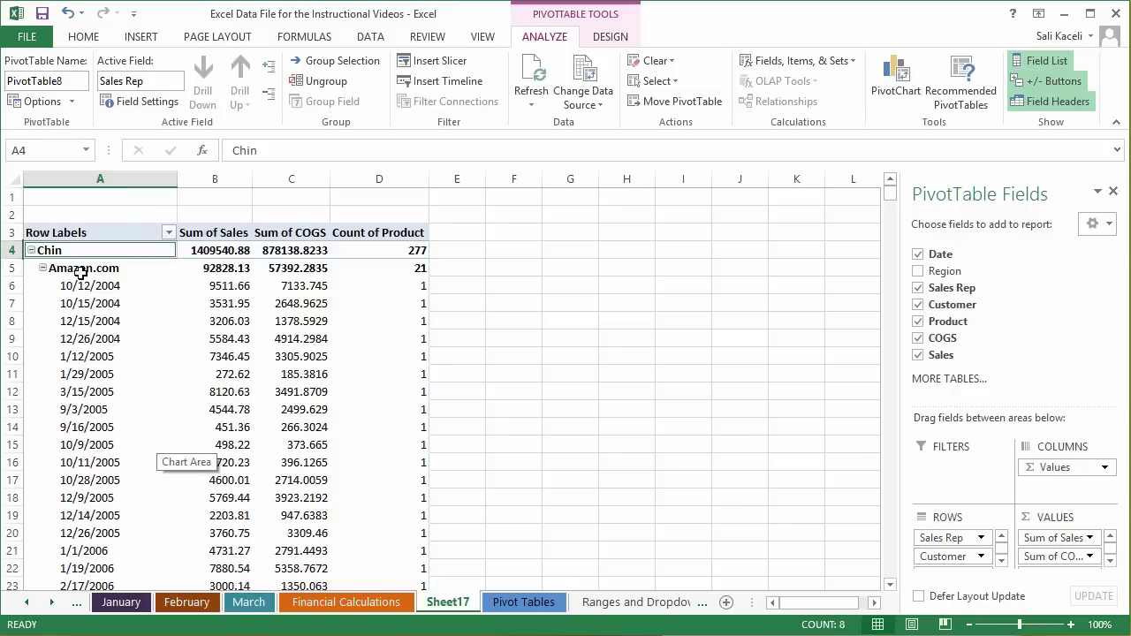
pyautogui.scroll(-4, 93, 464)
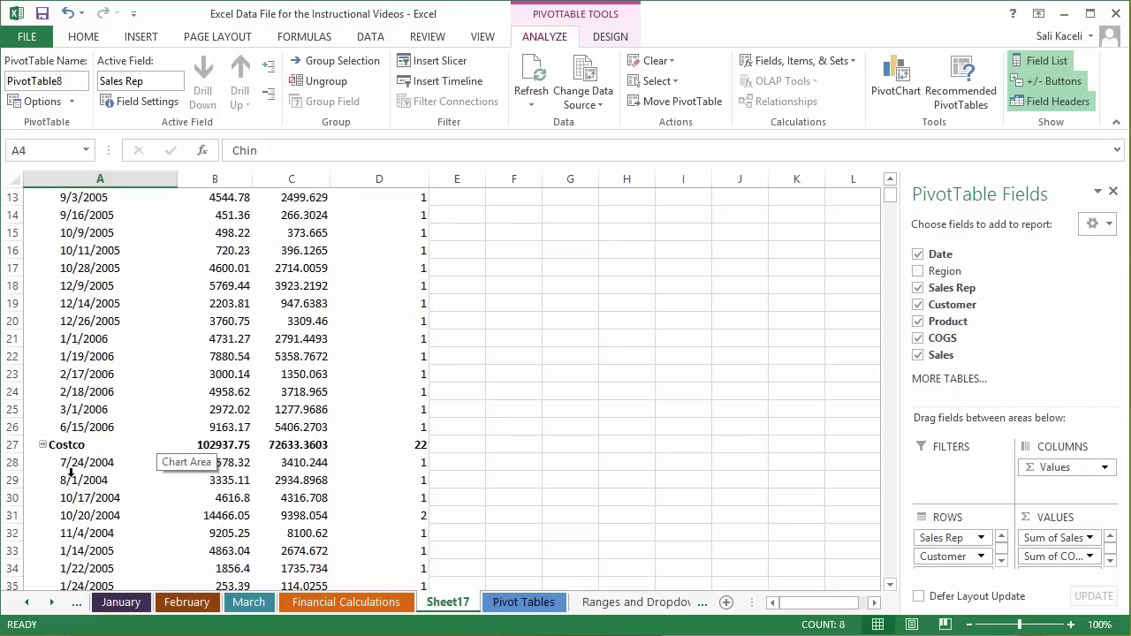
pyautogui.scroll(-7, 94, 482)
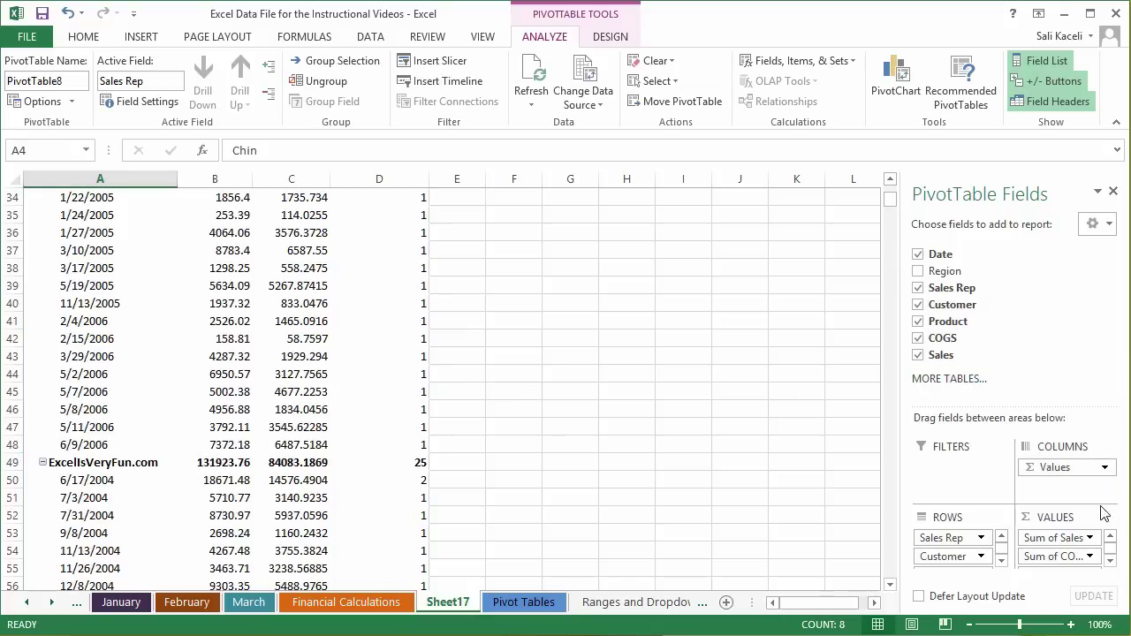
pyautogui.scroll(-1, 937, 473)
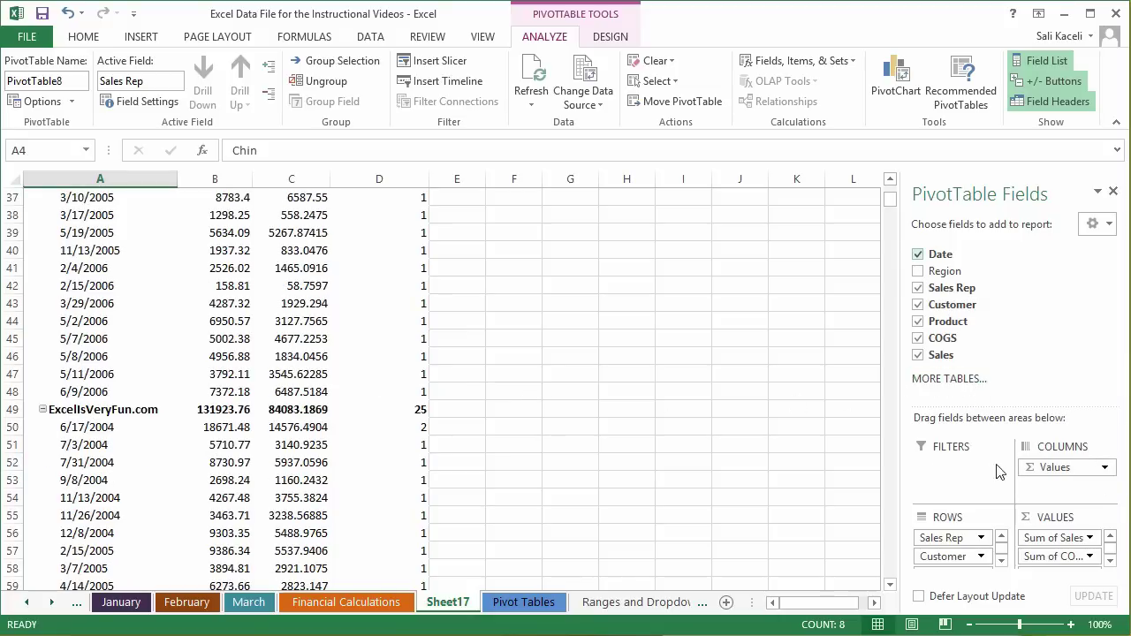
pyautogui.click(935, 379)
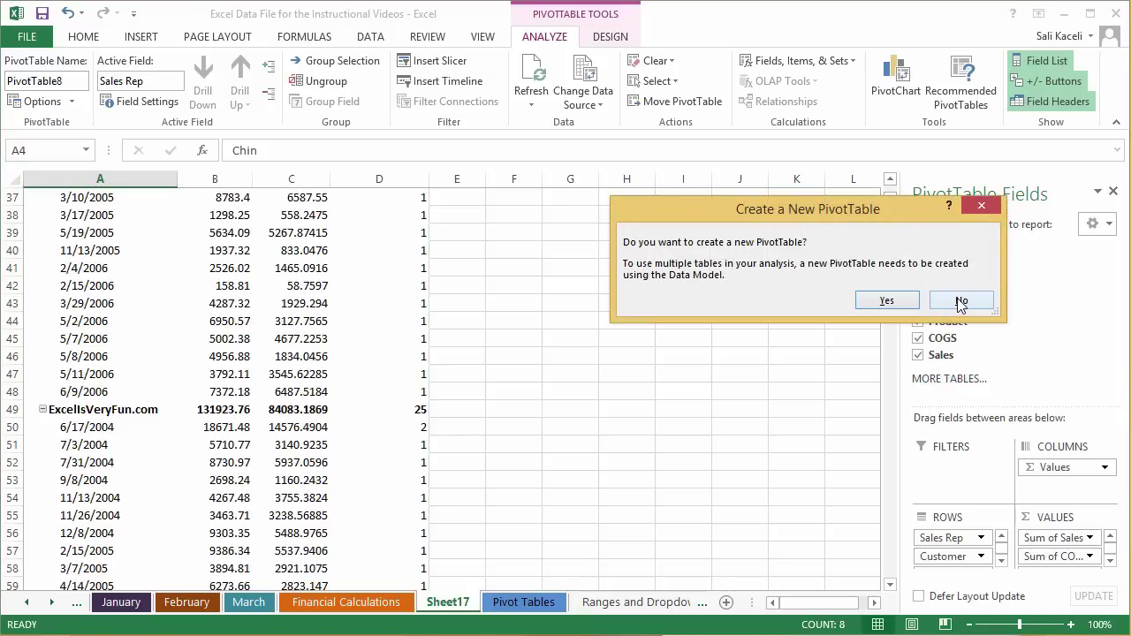
pyautogui.click(962, 301)
pyautogui.click(1105, 468)
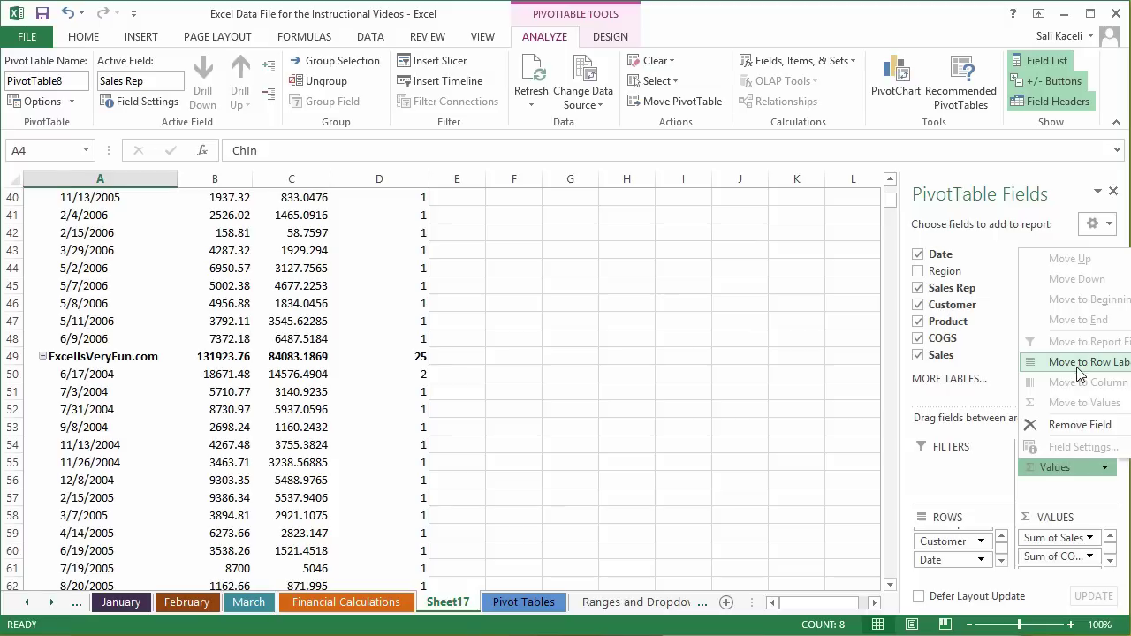
pyautogui.click(938, 405)
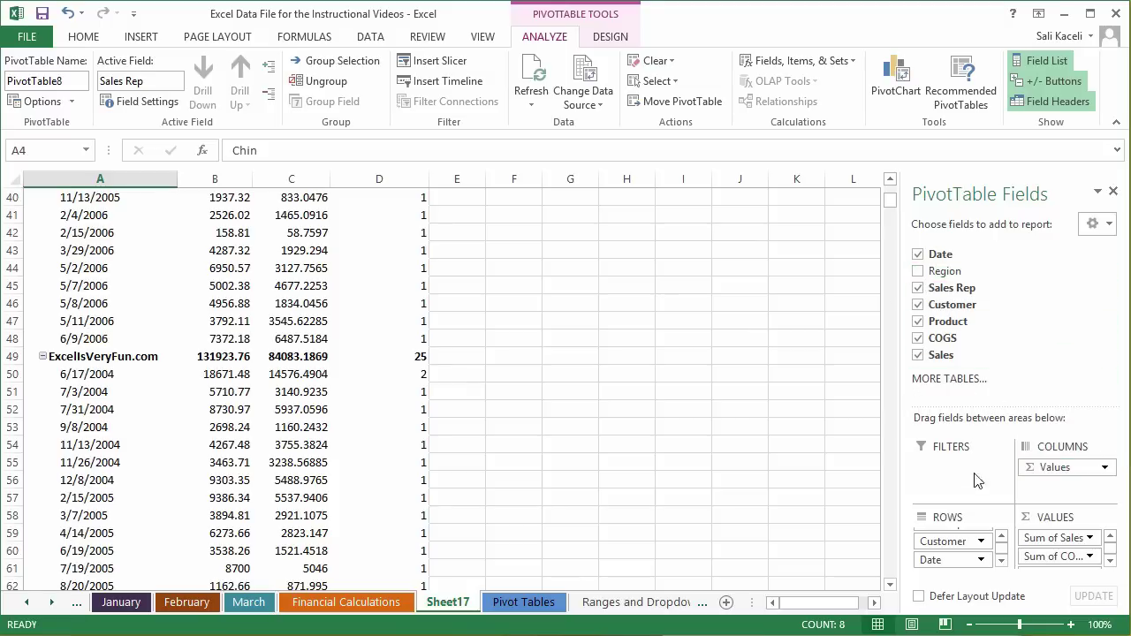
# Remove the COGS field from the PivotTable and add it back as the last value column.
pyautogui.click(659, 390)
pyautogui.scroll(13, 449, 363)
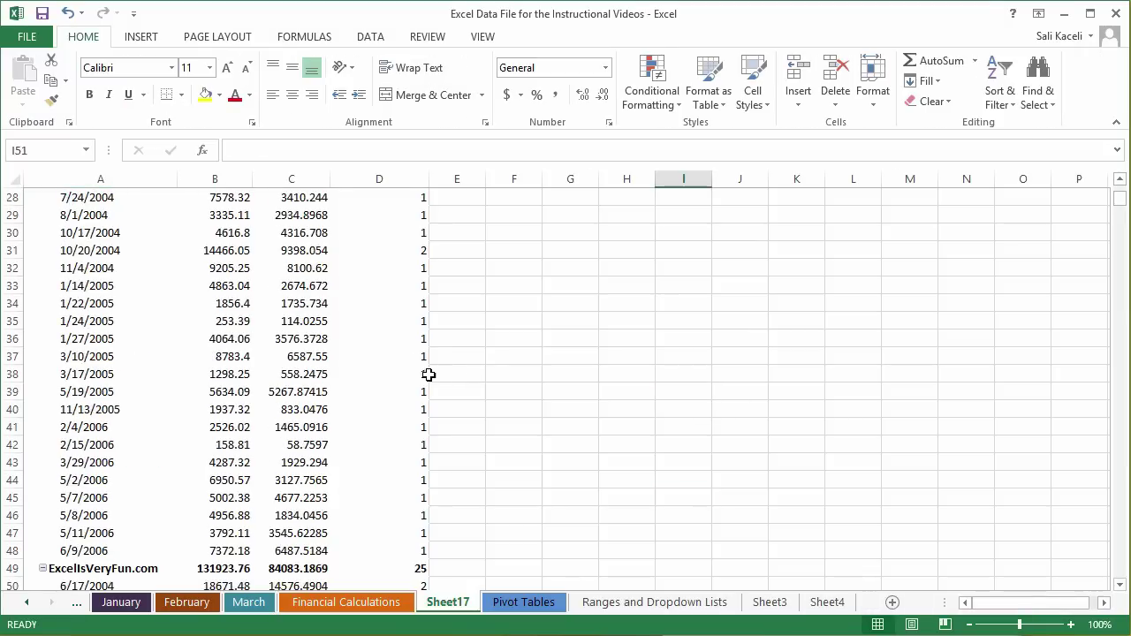
pyautogui.click(238, 326)
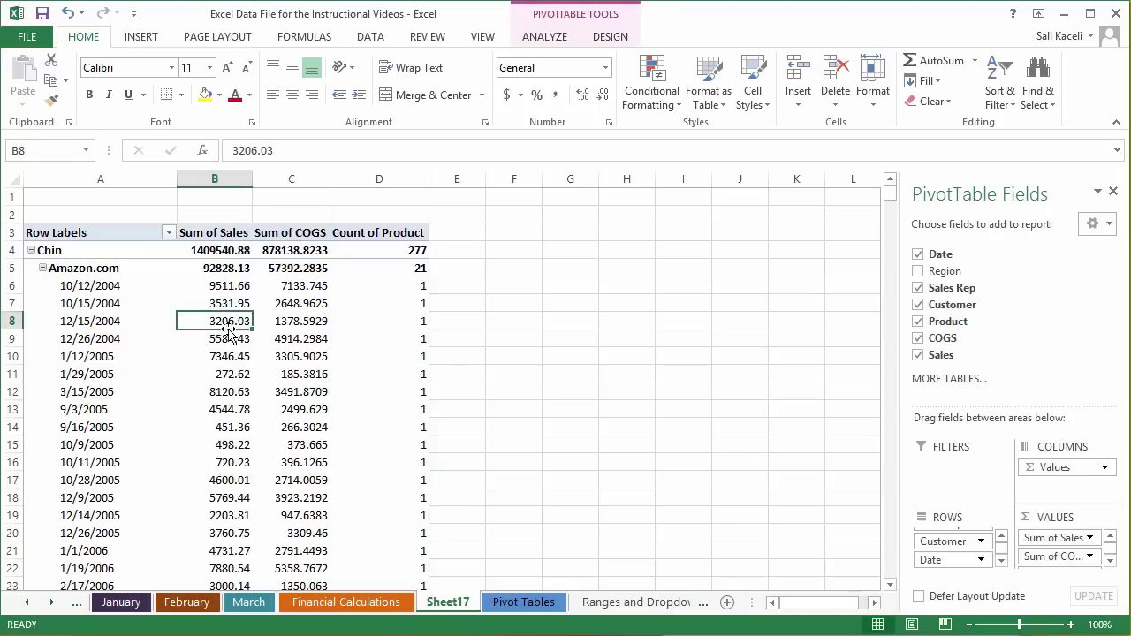
pyautogui.click(917, 340)
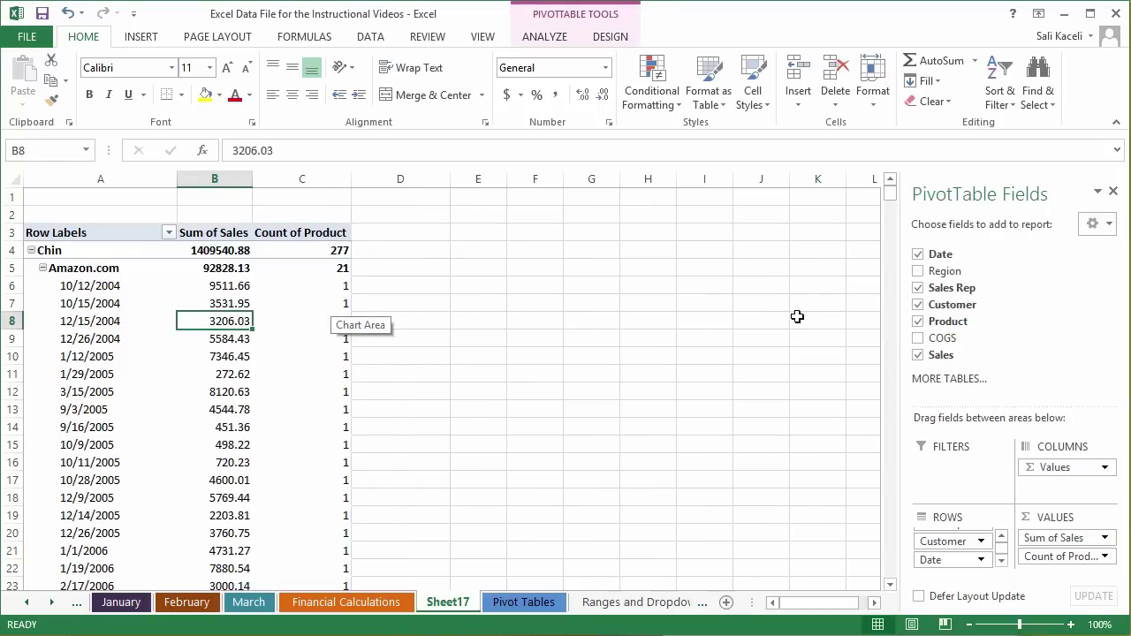
pyautogui.click(917, 339)
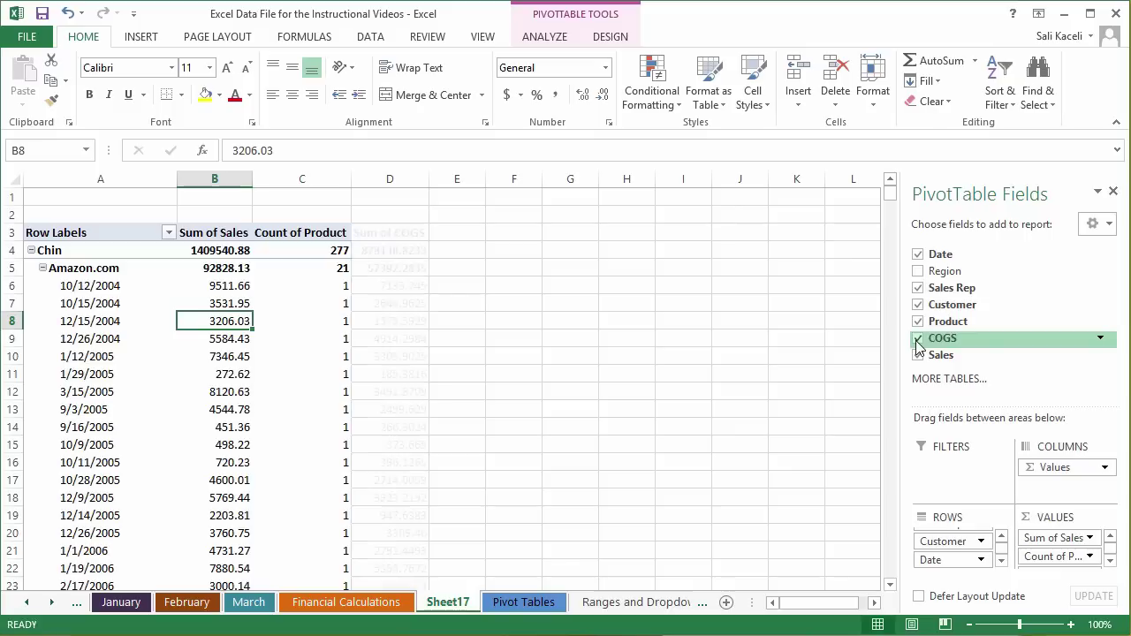
# Remove Sales Rep from the PivotTable, make Date the report filter and use Customer as the only row field.
pyautogui.click(917, 288)
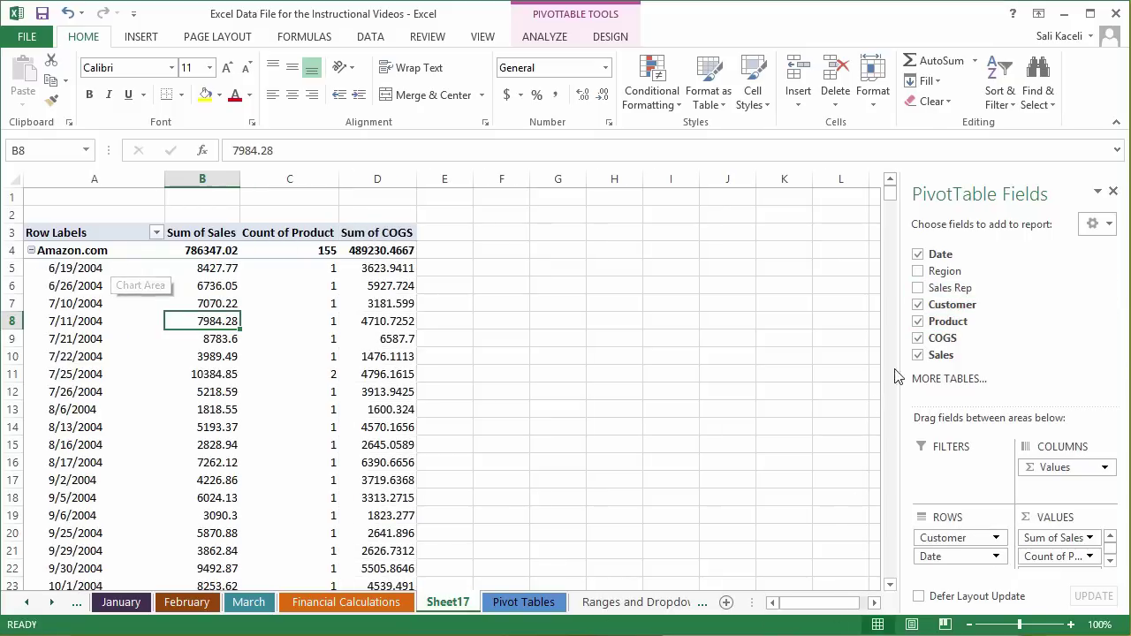
pyautogui.click(918, 306)
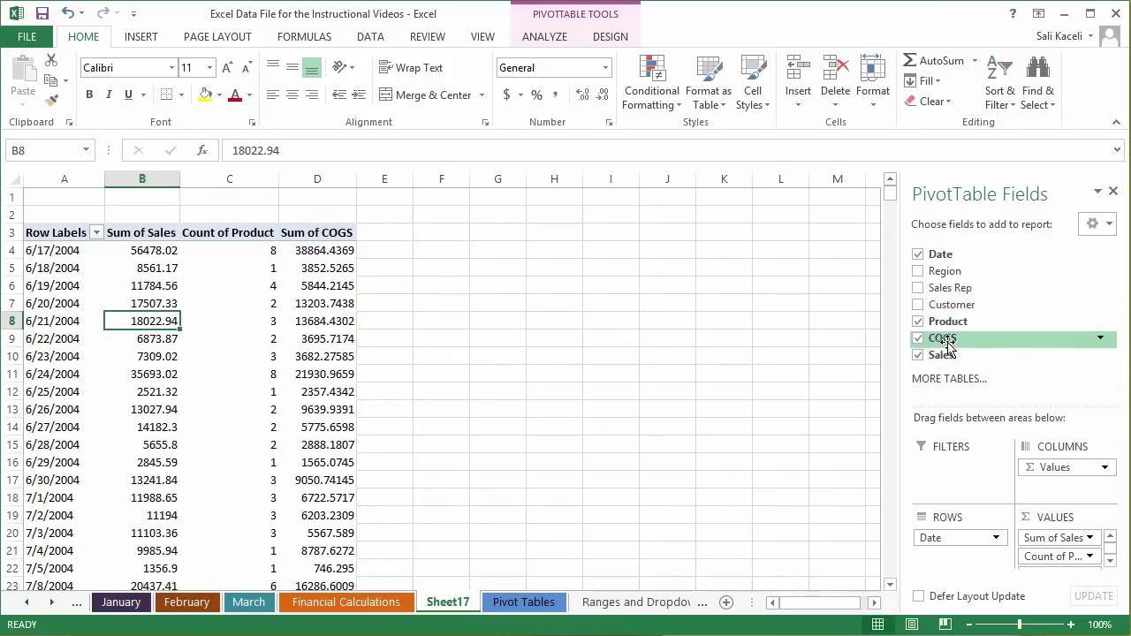
pyautogui.moveTo(950, 254); pyautogui.dragTo(972, 488)
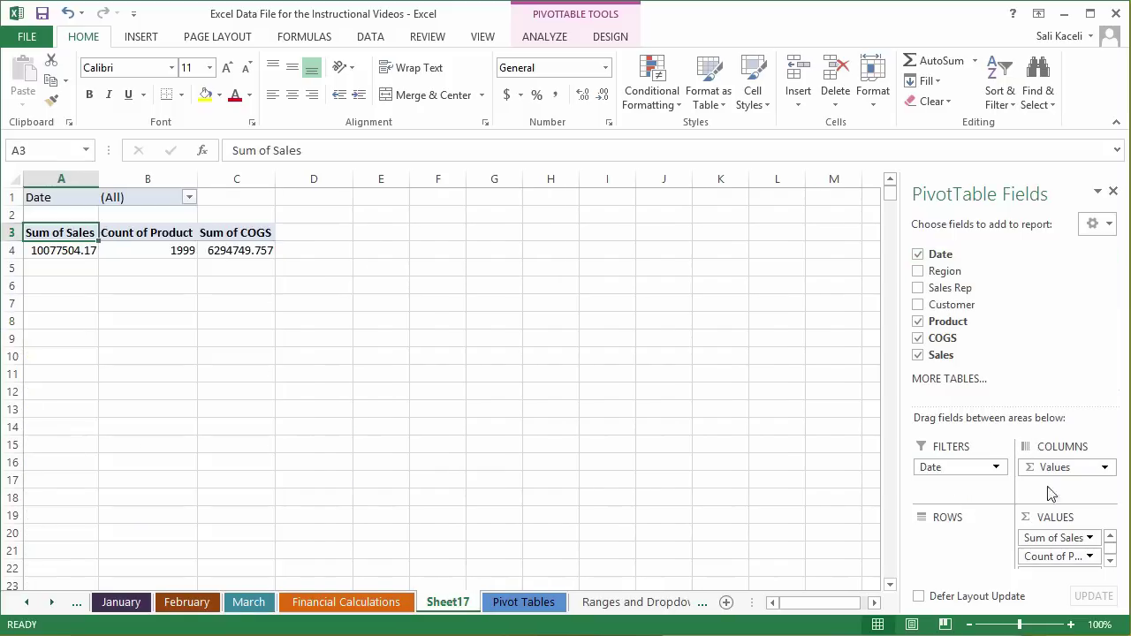
pyautogui.click(918, 305)
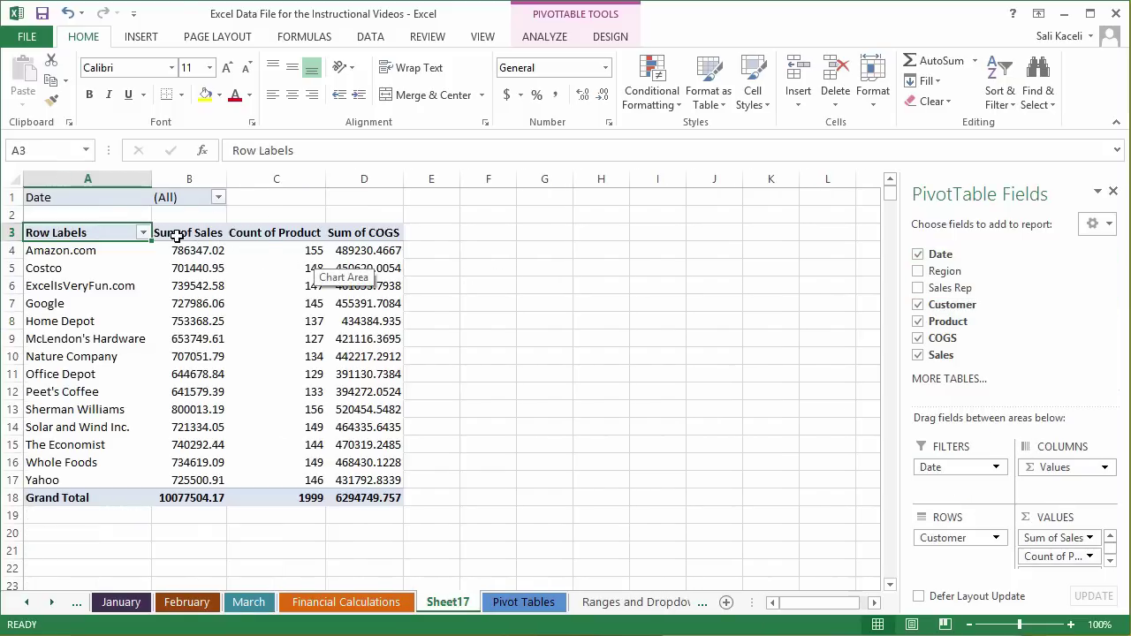
# Filter the PivotTable report to the date 6/19/2004.
pyautogui.click(125, 198)
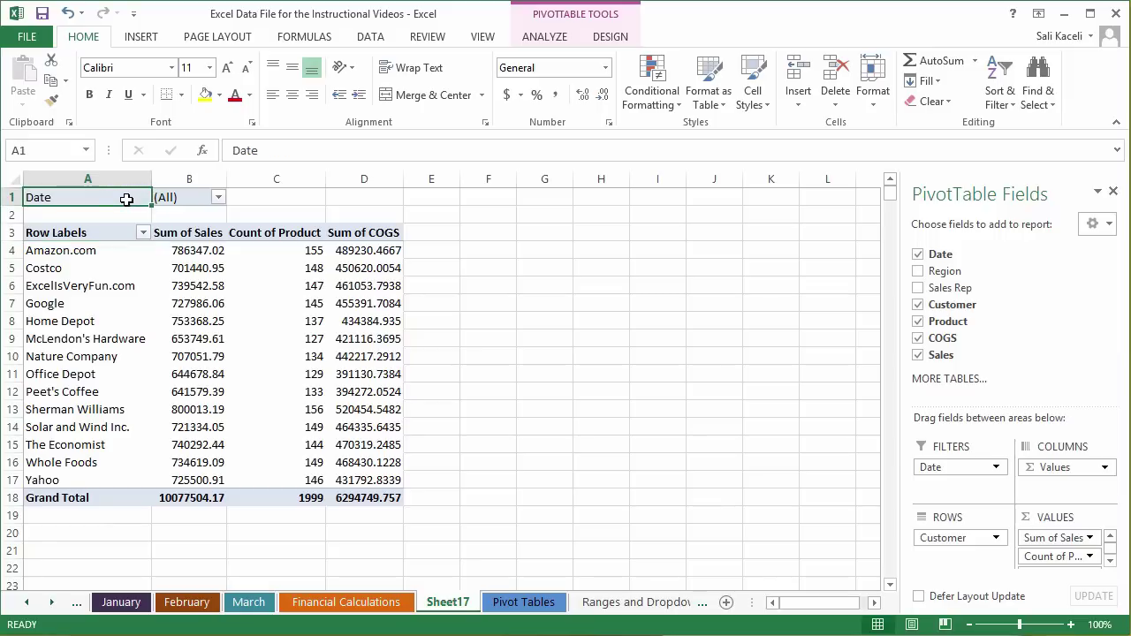
pyautogui.click(219, 198)
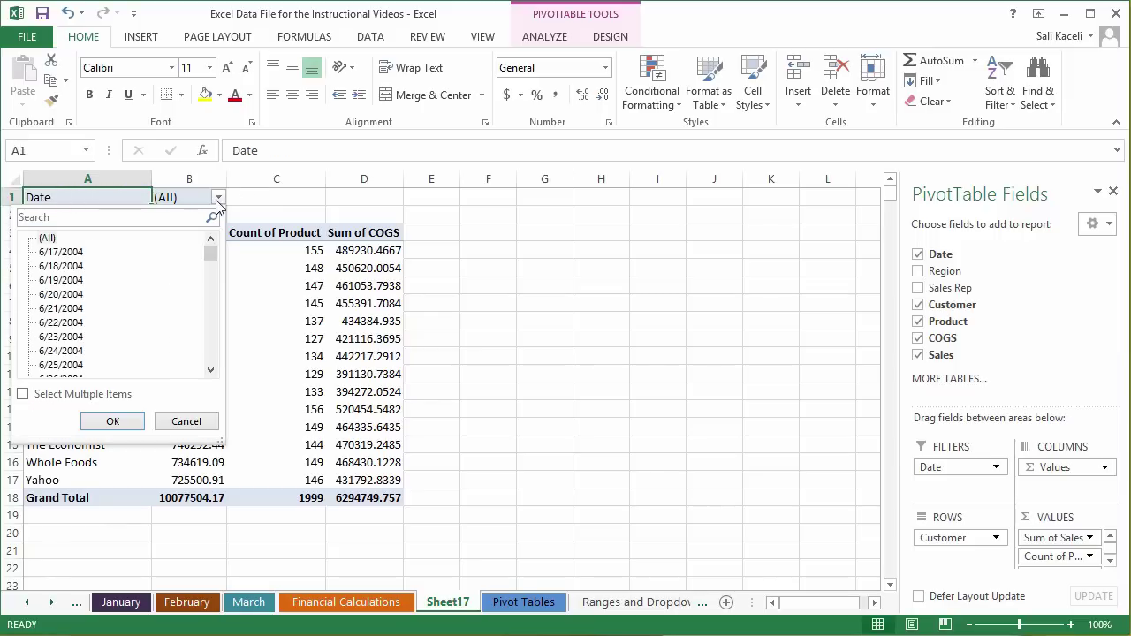
pyautogui.click(70, 281)
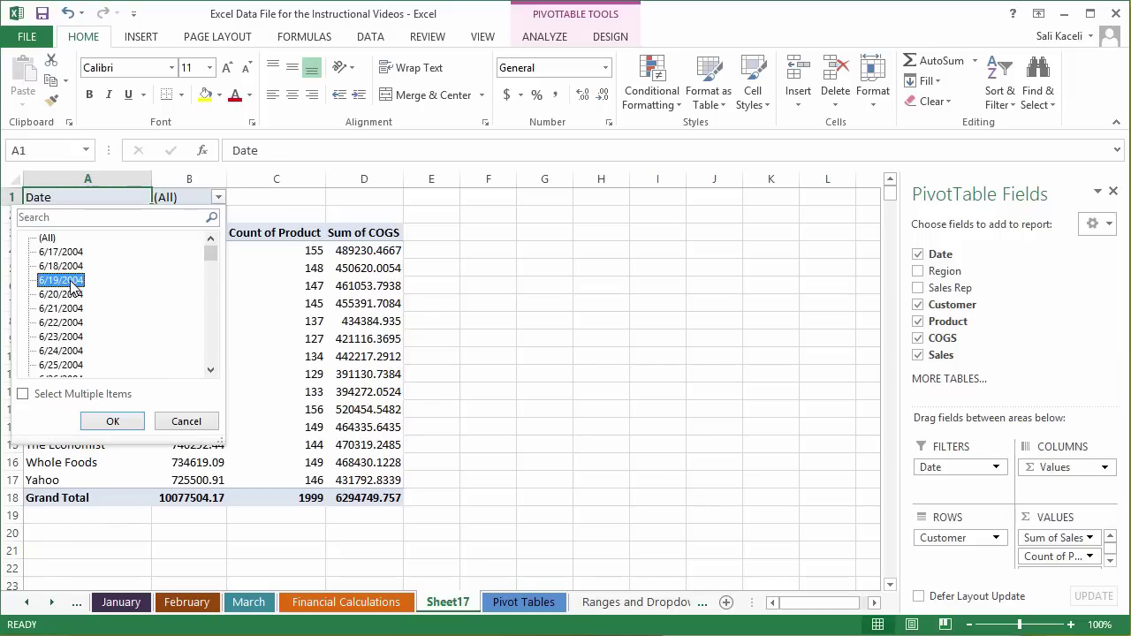
pyautogui.click(108, 422)
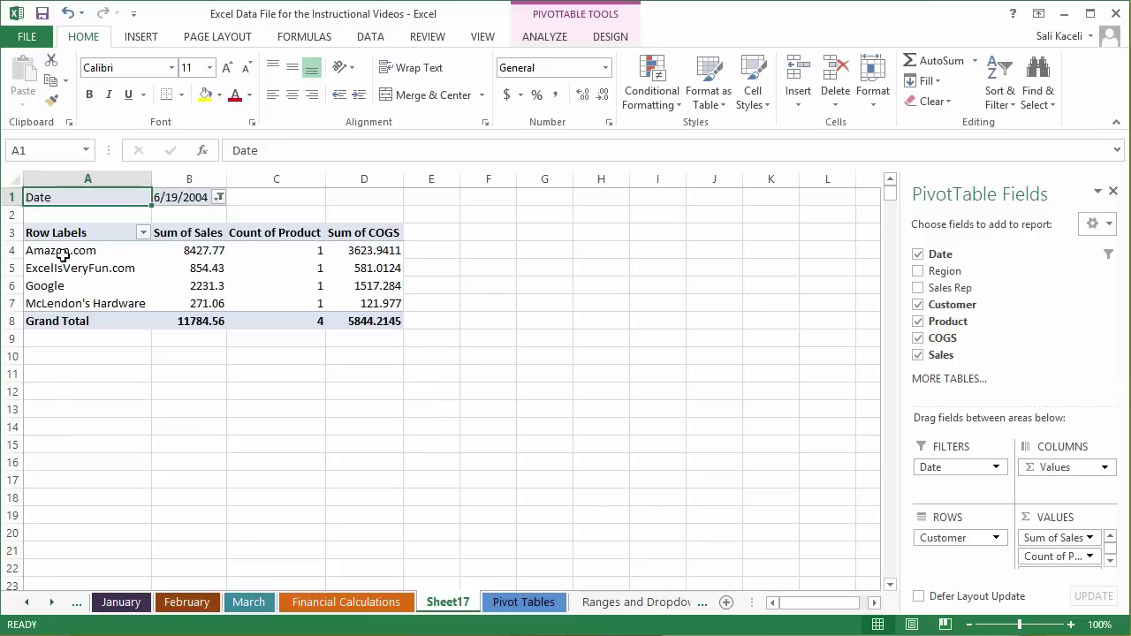
# Try the multiple-item selection in the Date filter, look through the list of dates and cancel.
pyautogui.click(218, 197)
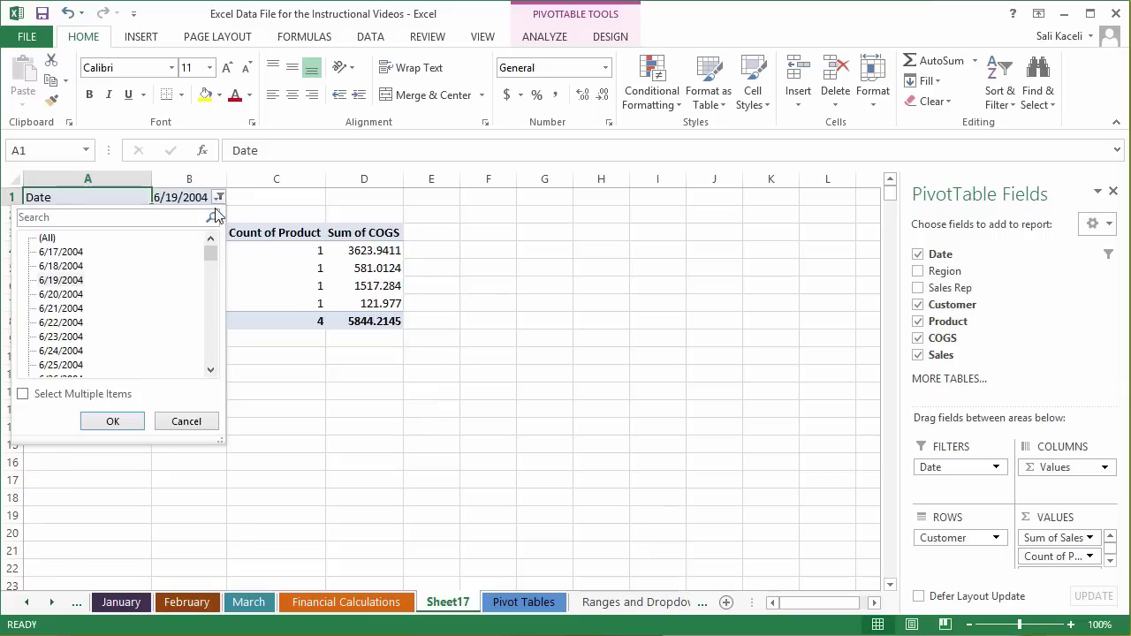
pyautogui.click(23, 394)
pyautogui.moveTo(215, 255); pyautogui.dragTo(215, 364)
pyautogui.click(212, 421)
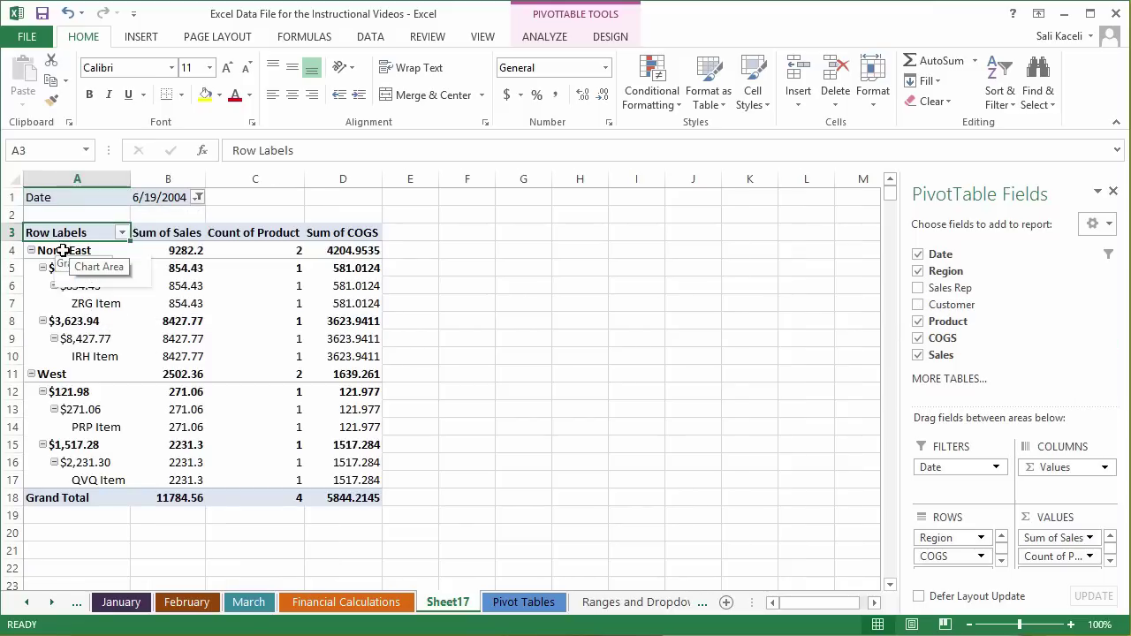
# Reset the Date report filter to (All).
pyautogui.click(197, 199)
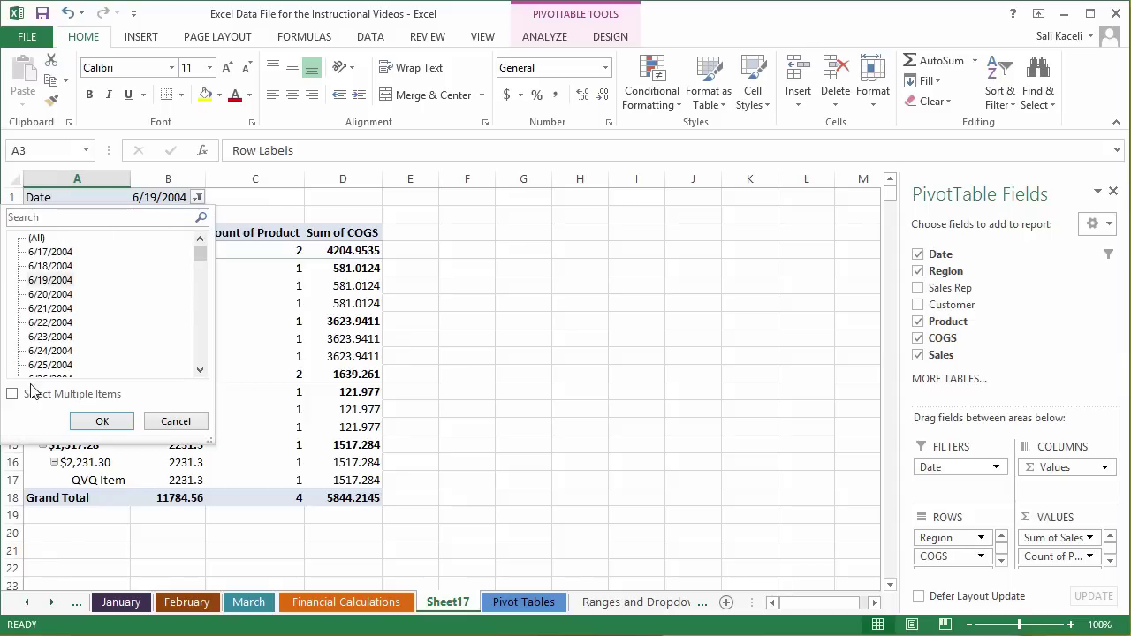
pyautogui.click(35, 240)
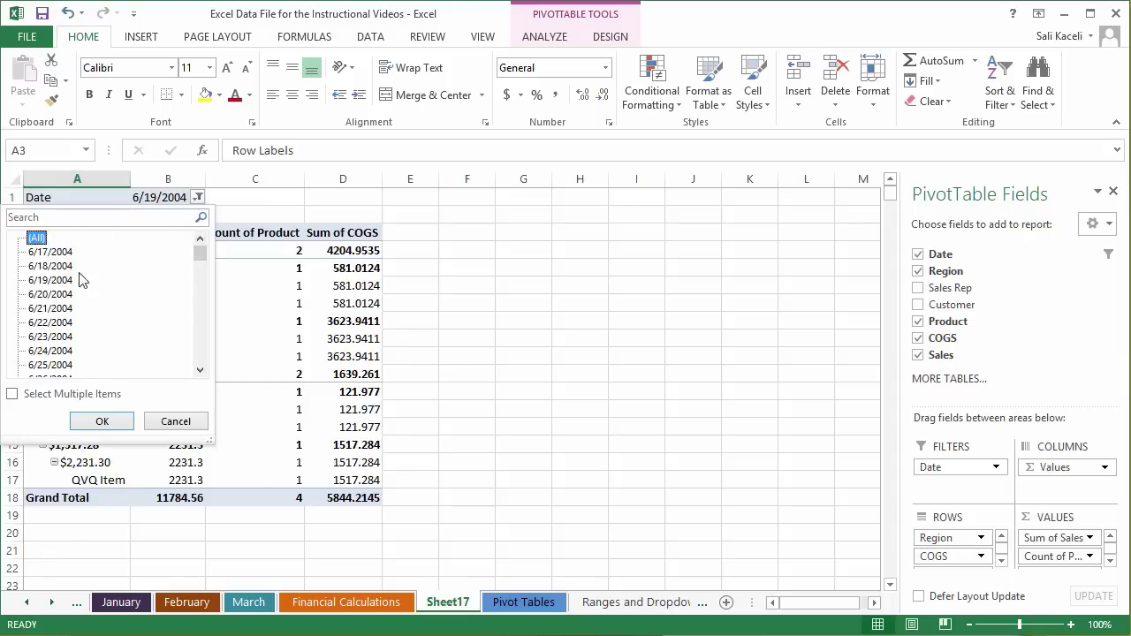
pyautogui.click(101, 421)
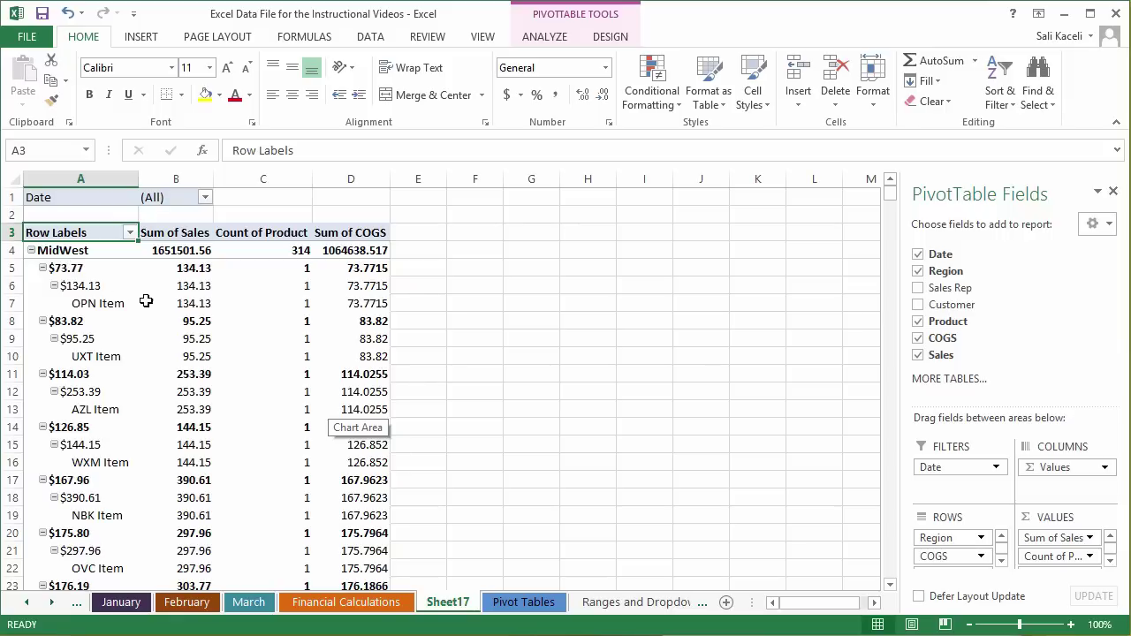
# Remove COGS from the row fields, then try Product directly beneath Region and undo that reordering.
pyautogui.moveTo(968, 557); pyautogui.dragTo(964, 346)
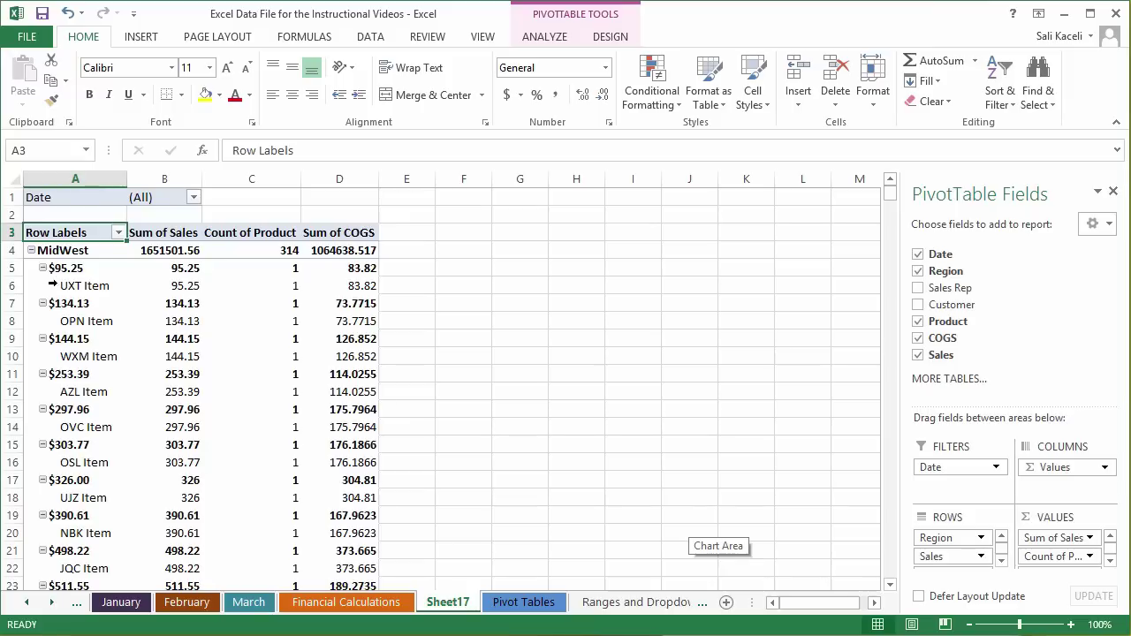
pyautogui.moveTo(927, 323); pyautogui.dragTo(956, 523)
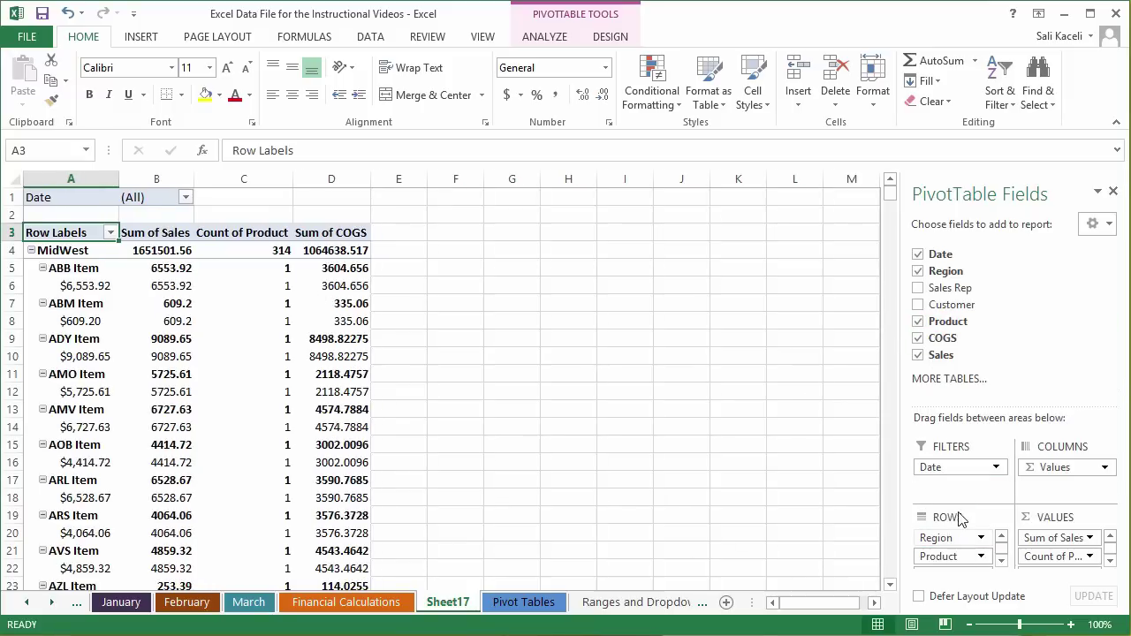
pyautogui.hotkey('ctrl', 'z')
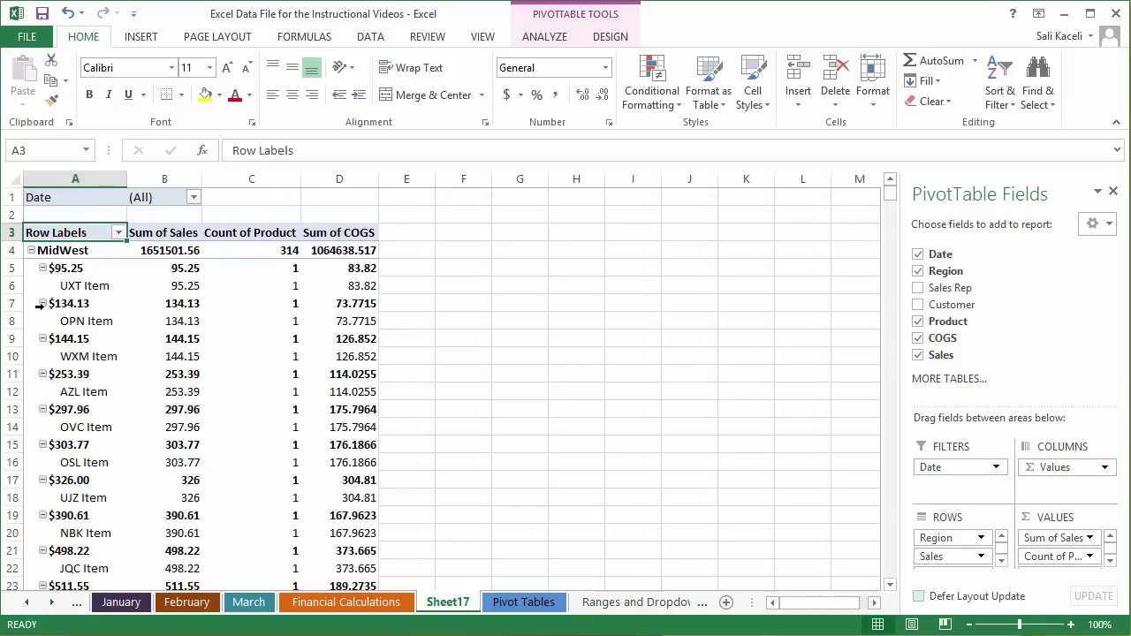
# Try Sales Rep as a breakdown beneath Region in the rows and remove the field again.
pyautogui.click(918, 288)
pyautogui.moveTo(937, 288); pyautogui.dragTo(952, 548)
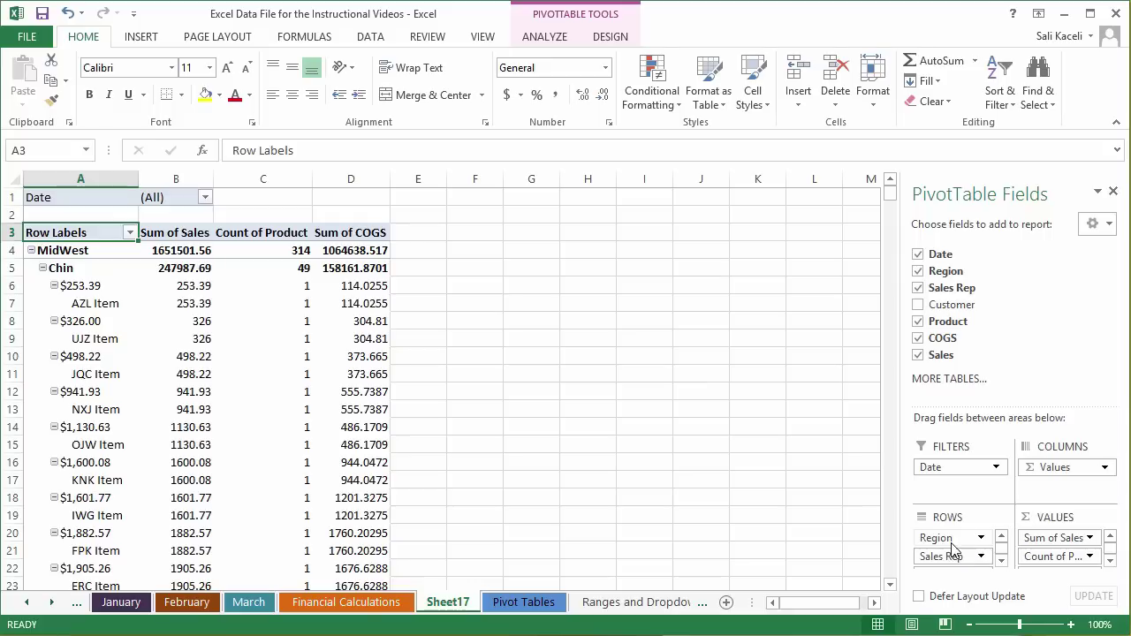
pyautogui.click(66, 252)
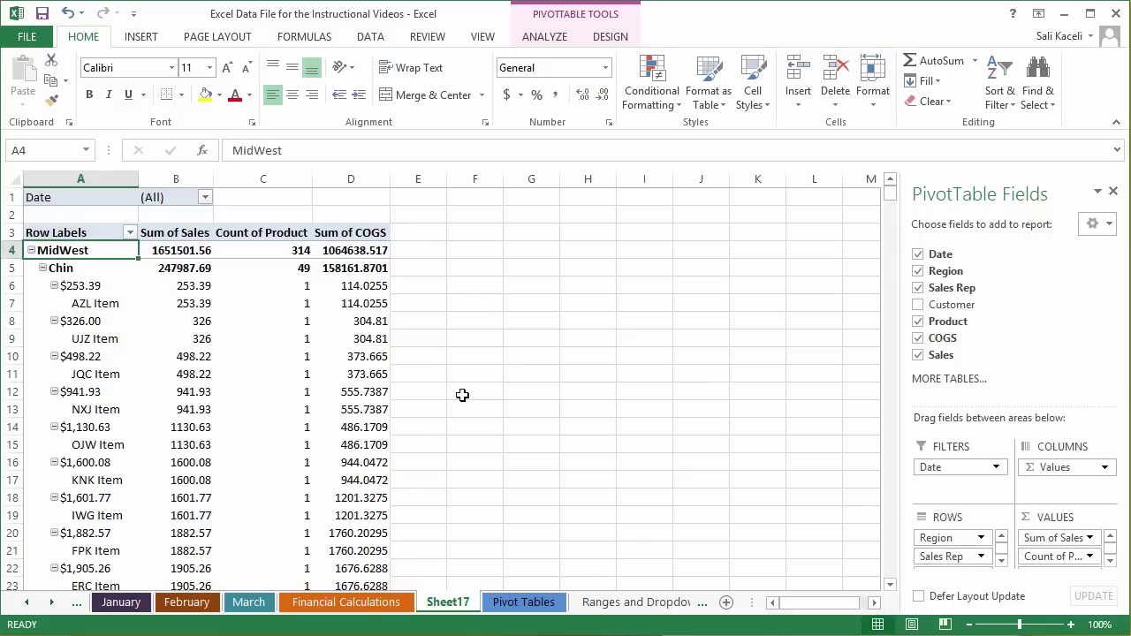
pyautogui.click(1002, 562)
pyautogui.moveTo(941, 542); pyautogui.dragTo(366, 383)
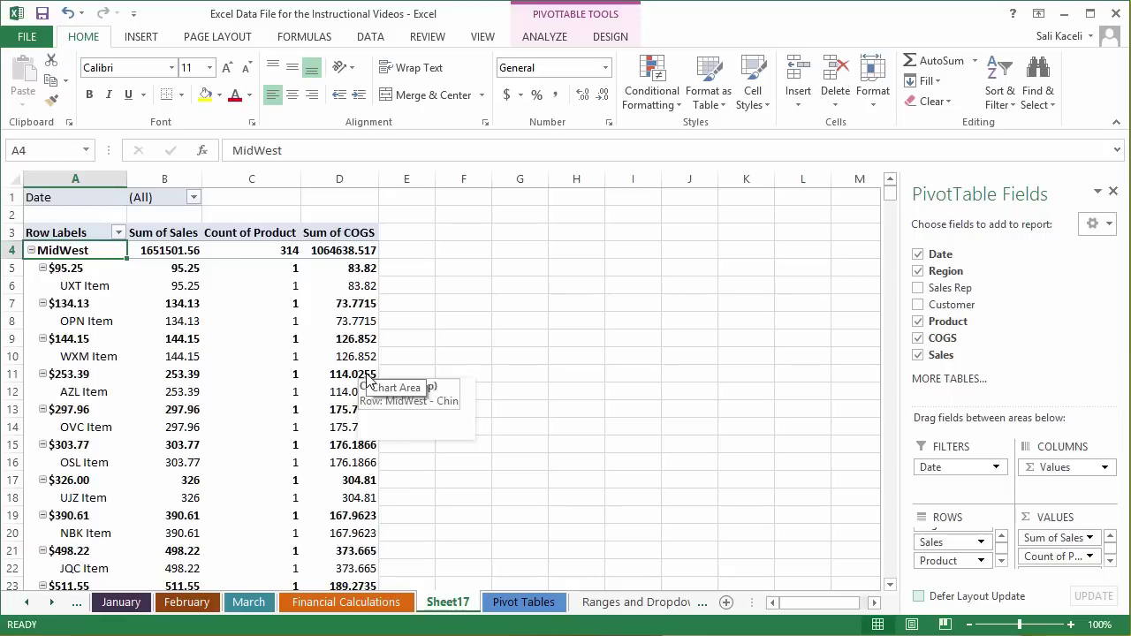
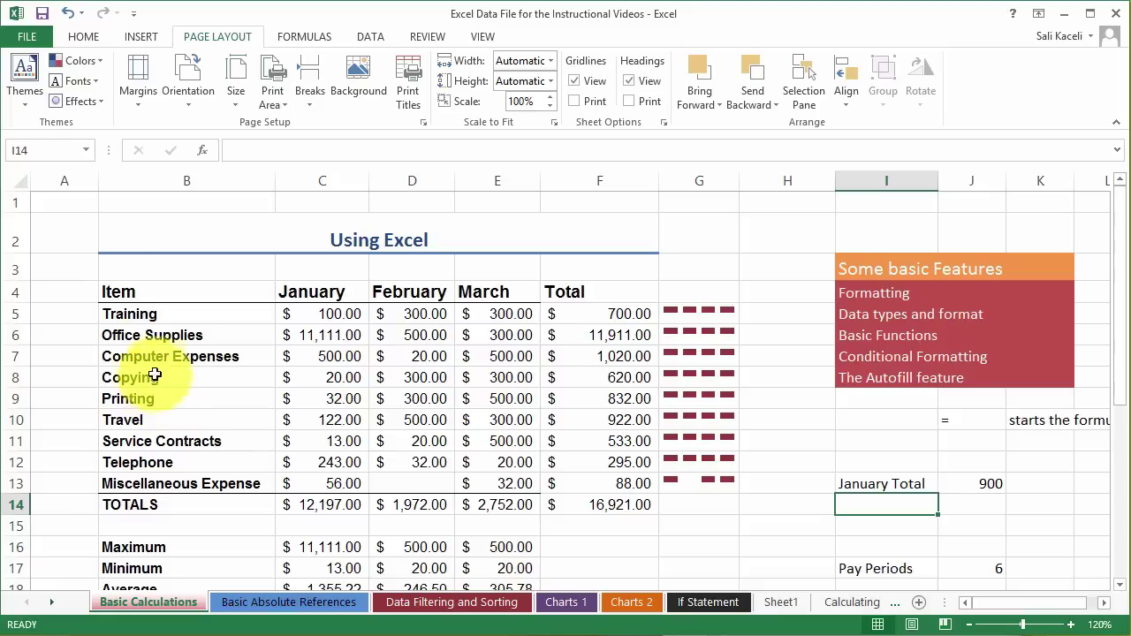
# Set the expense table on the Basic Calculations sheet, from the Using Excel title through the TOTALS row, as the print area.
pyautogui.click(111, 233)
pyautogui.moveTo(116, 257); pyautogui.dragTo(176, 505)
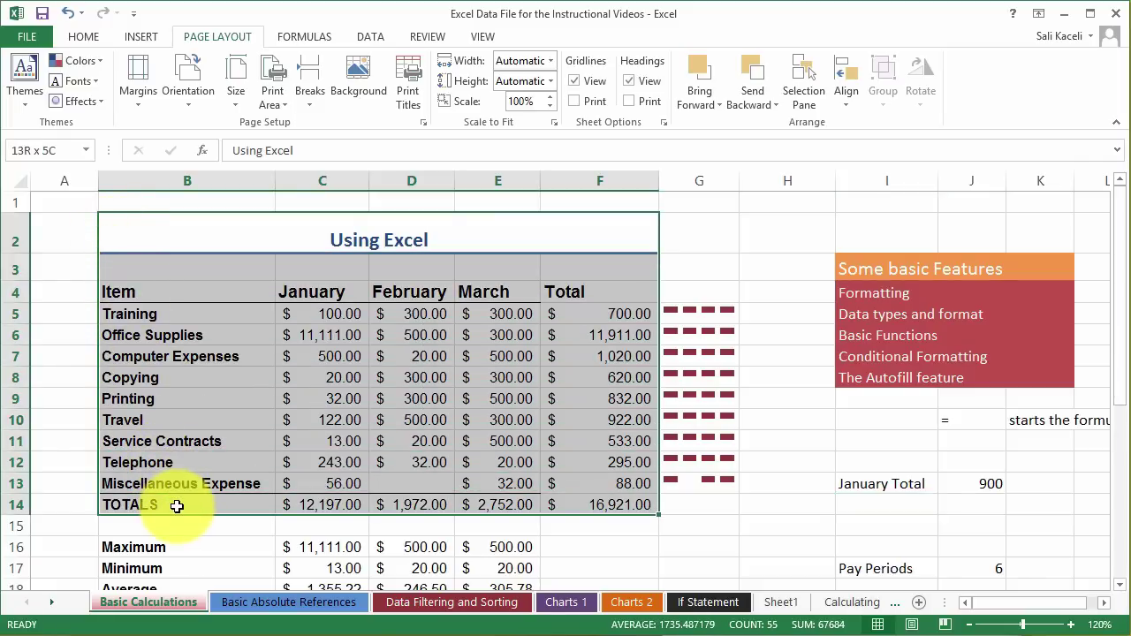
pyautogui.moveTo(176, 505); pyautogui.dragTo(179, 504)
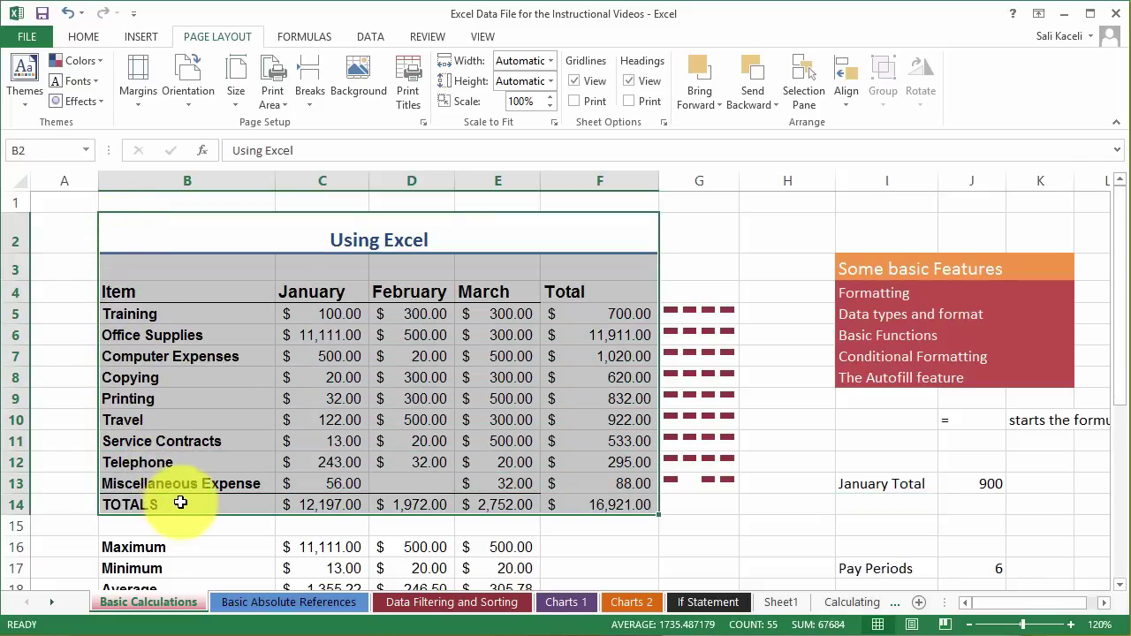
pyautogui.click(286, 106)
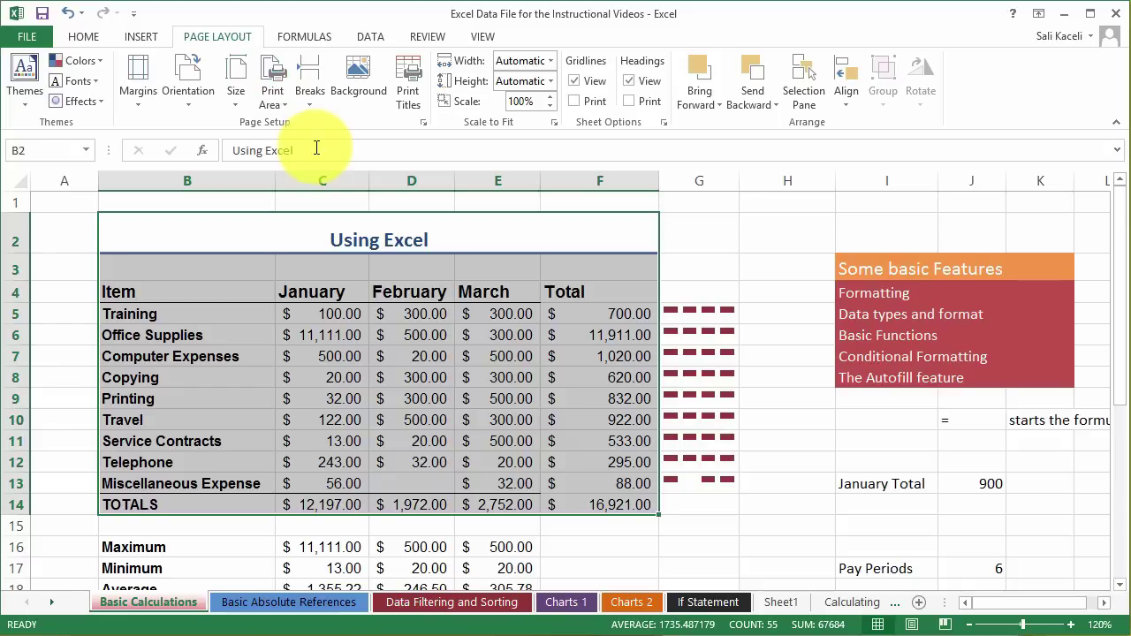
pyautogui.click(279, 104)
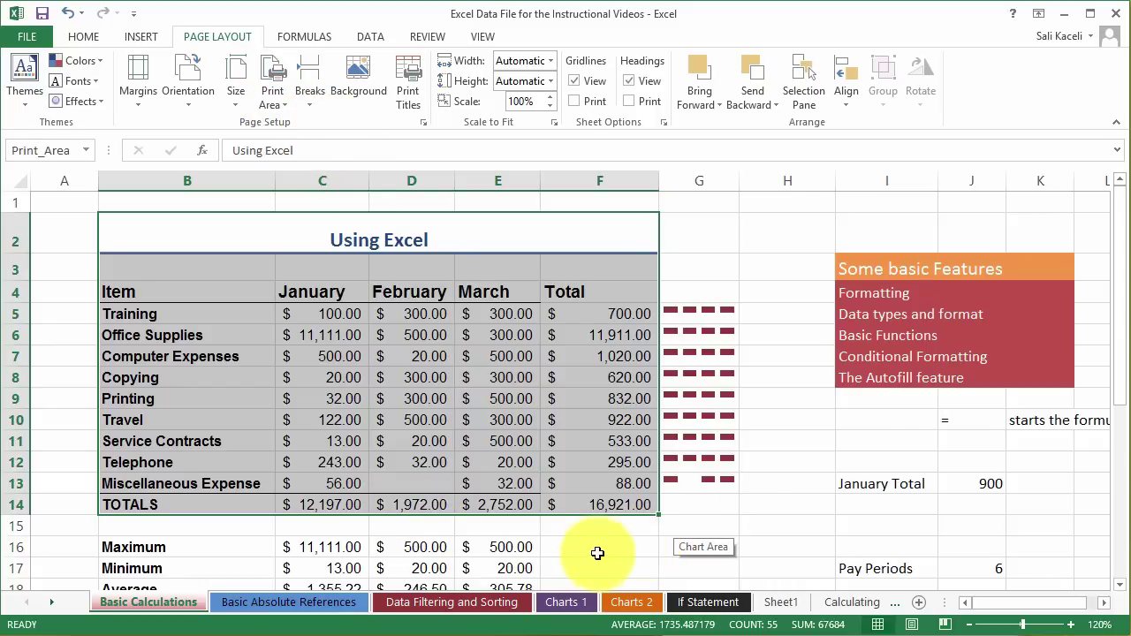
pyautogui.click(235, 399)
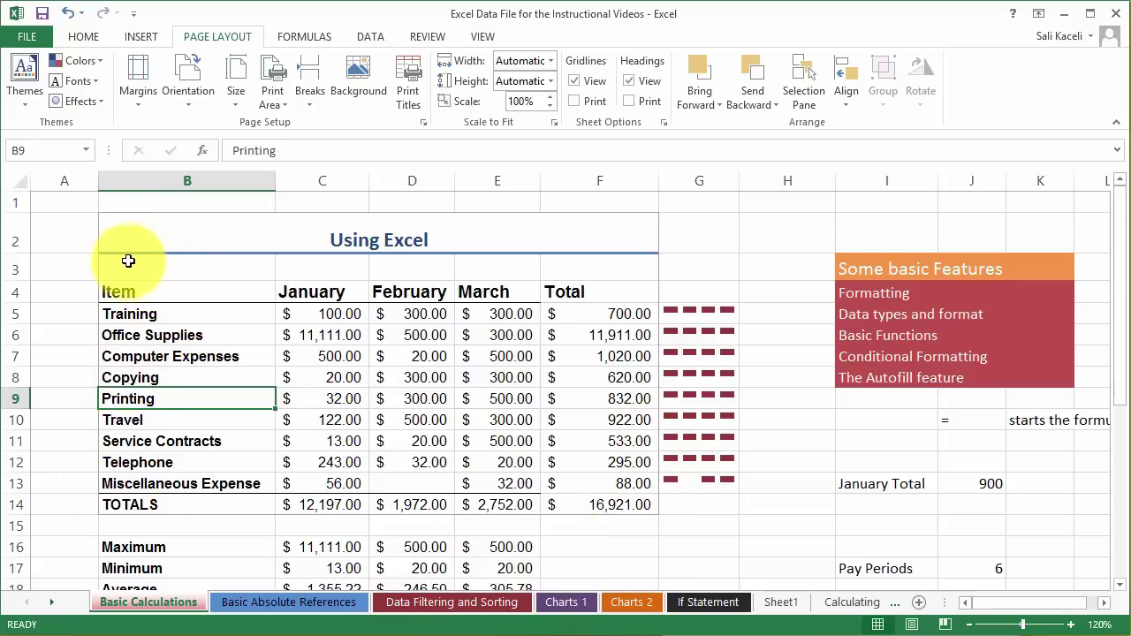
# Open the print preview to check how the expense table's print area appears on the page.
pyautogui.click(129, 247)
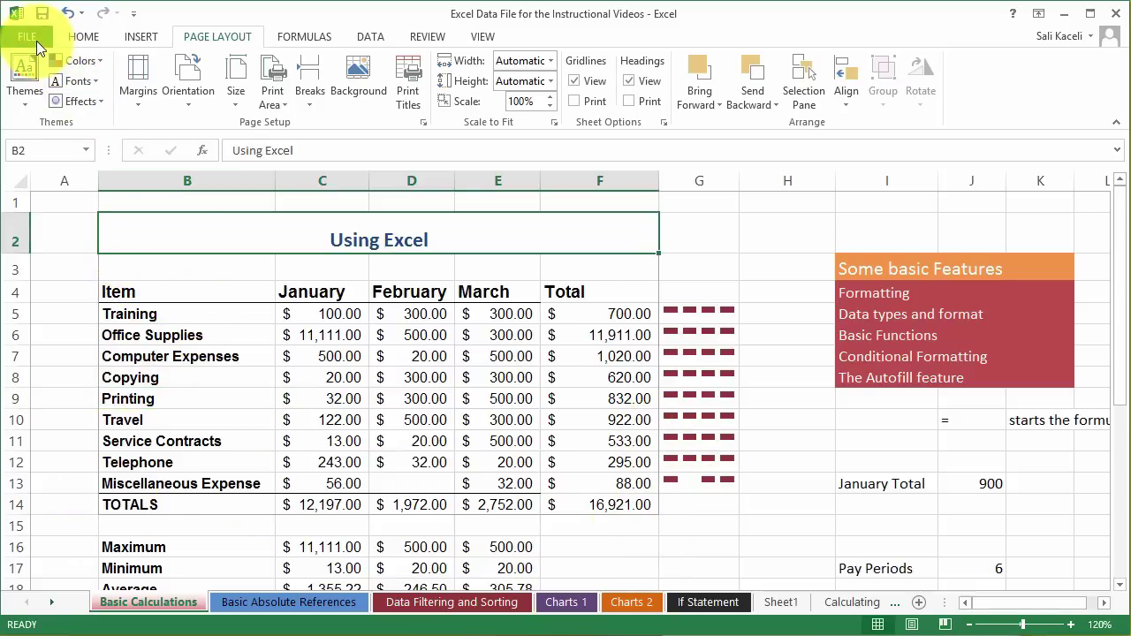
pyautogui.click(36, 41)
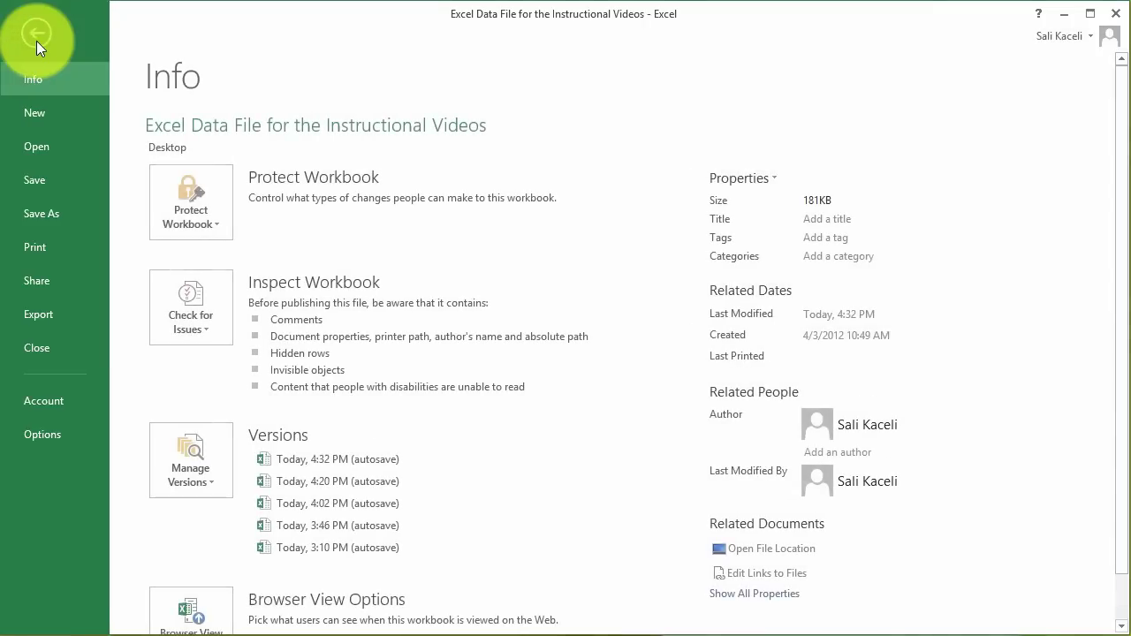
pyautogui.click(31, 246)
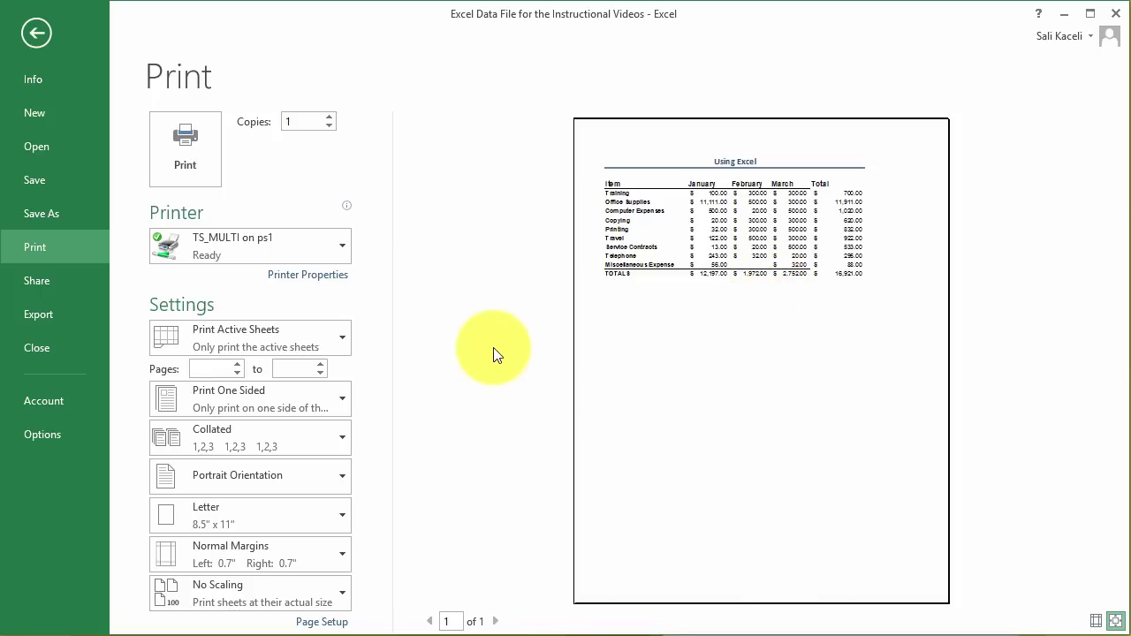
# Open Page Setup and look over the page, margin and header/footer settings.
pyautogui.click(327, 622)
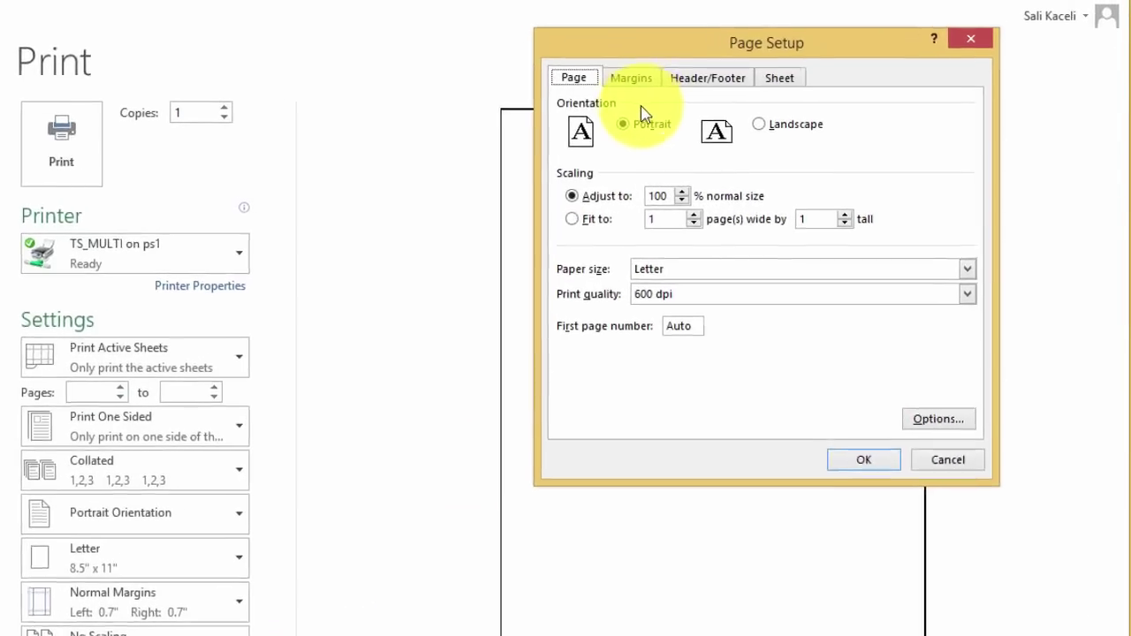
pyautogui.click(576, 67)
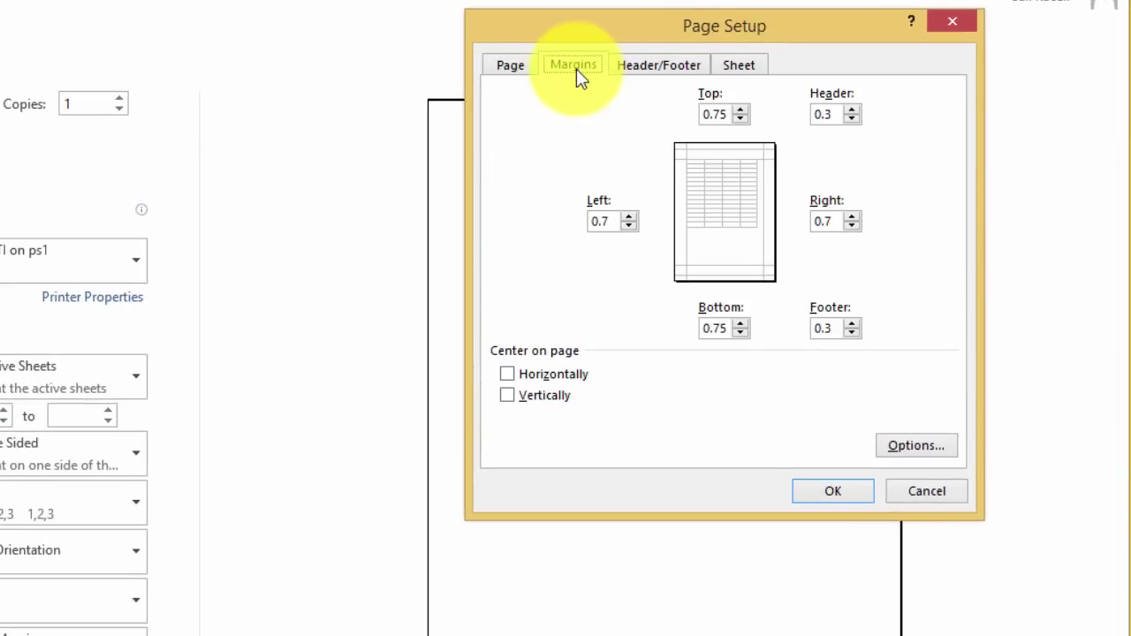
pyautogui.click(675, 69)
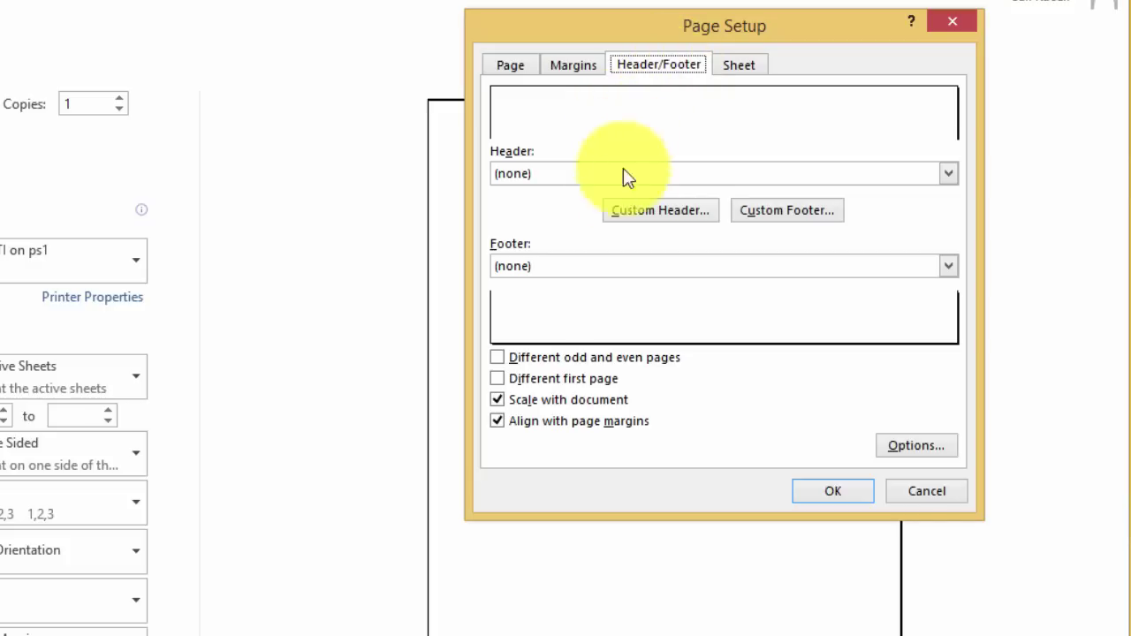
# Open the custom header editor, examine its center and right sections, and cancel without entering a header.
pyautogui.click(649, 212)
pyautogui.click(664, 353)
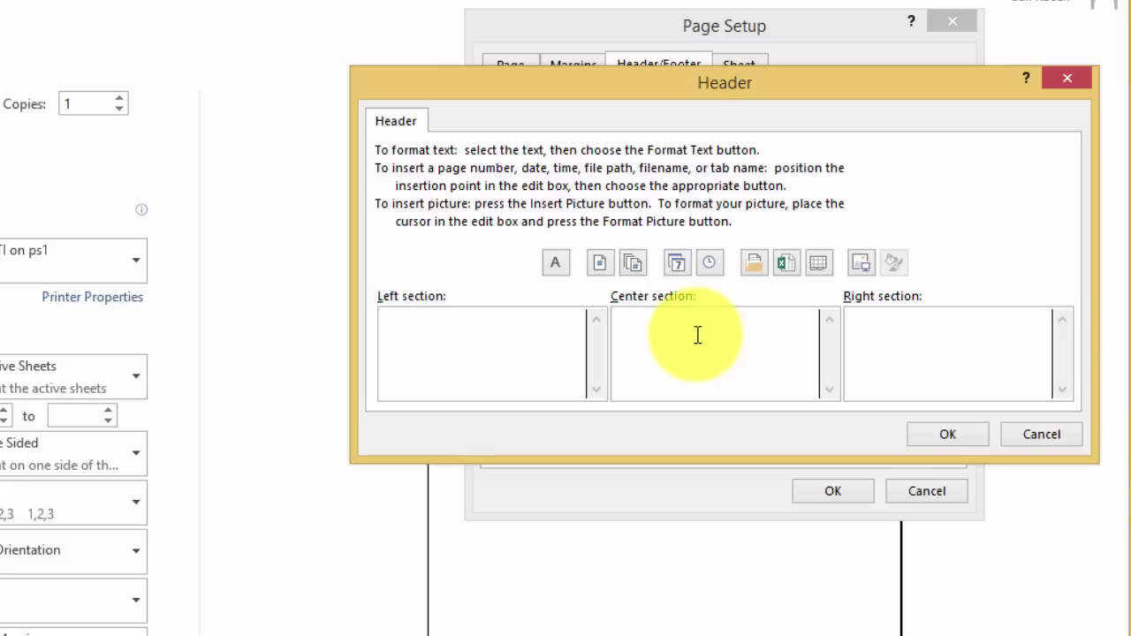
pyautogui.click(965, 353)
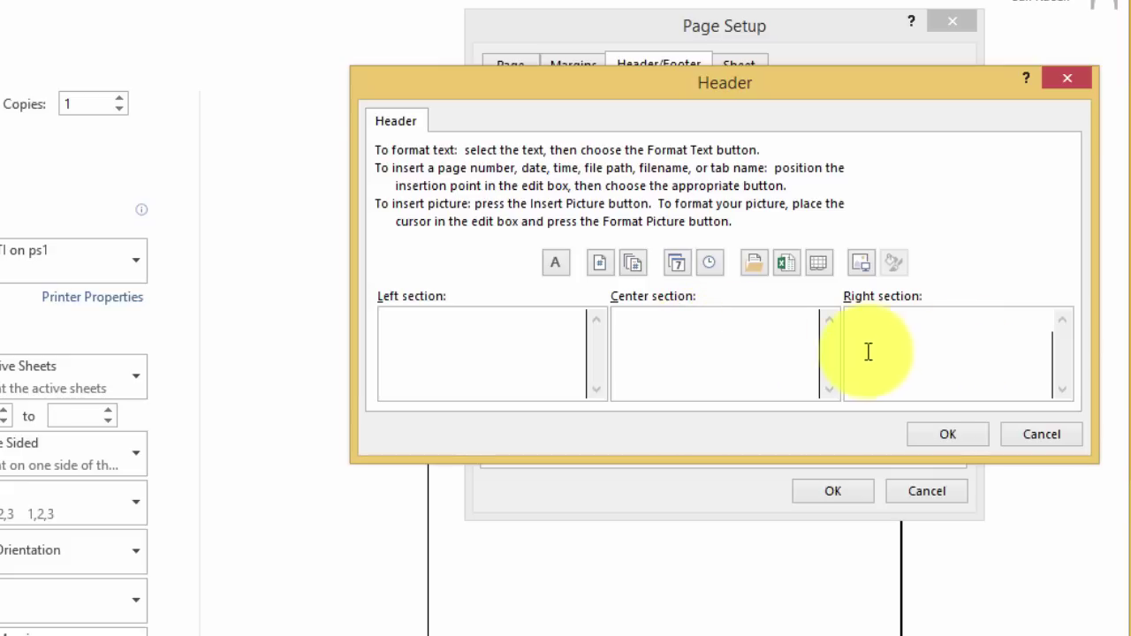
pyautogui.click(691, 369)
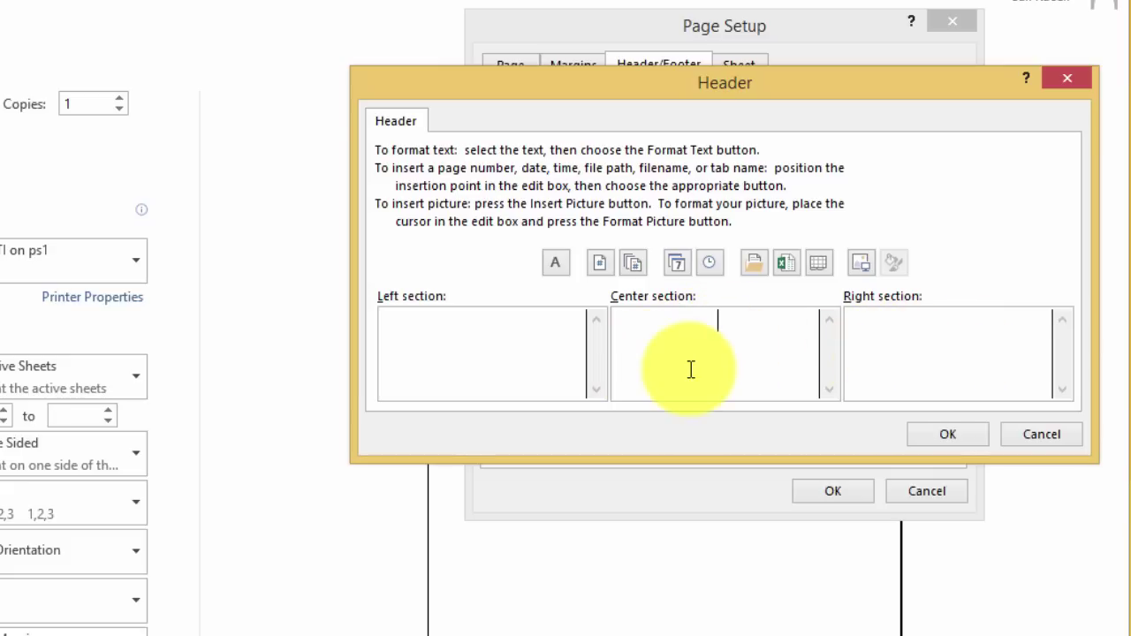
pyautogui.click(1007, 432)
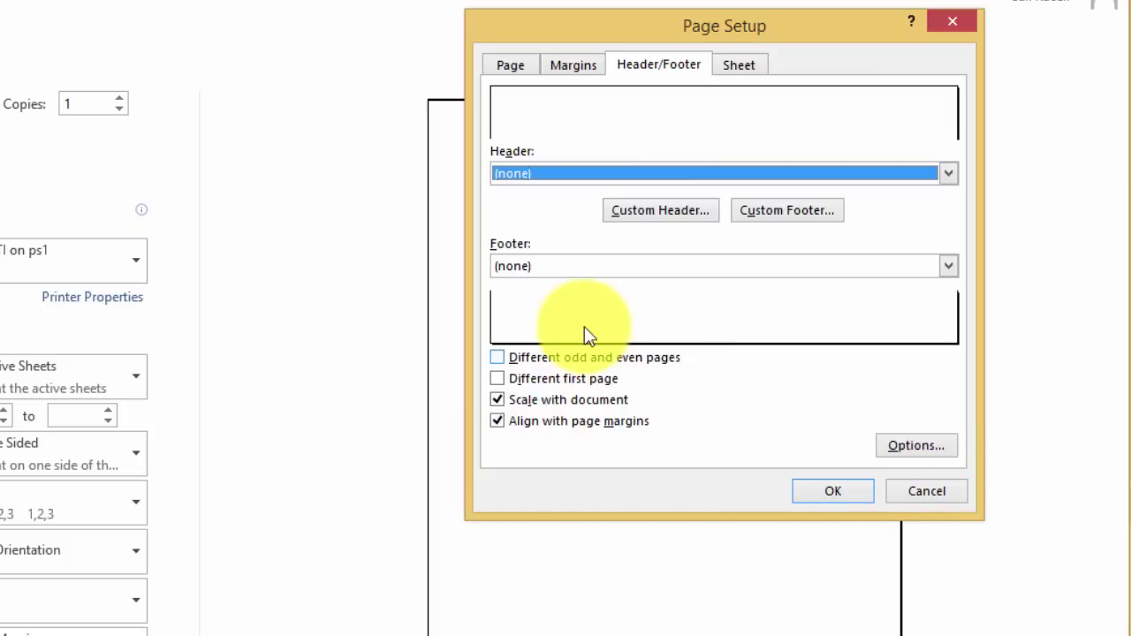
# Cancel Page Setup and leave the print preview to return to the Basic Calculations worksheet.
pyautogui.click(928, 494)
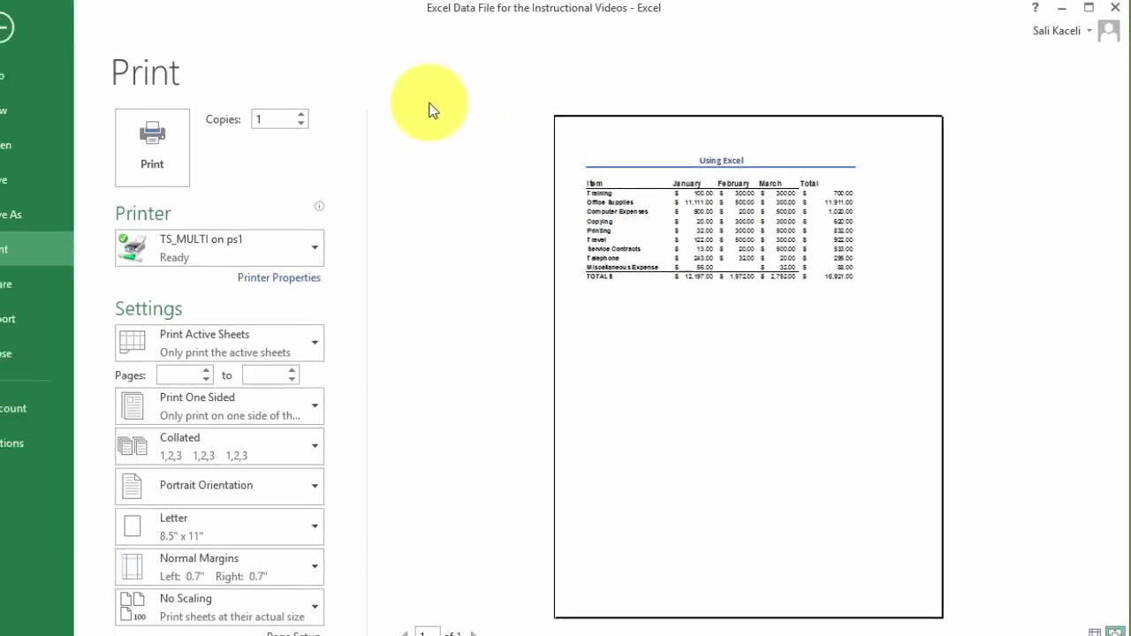
pyautogui.click(26, 26)
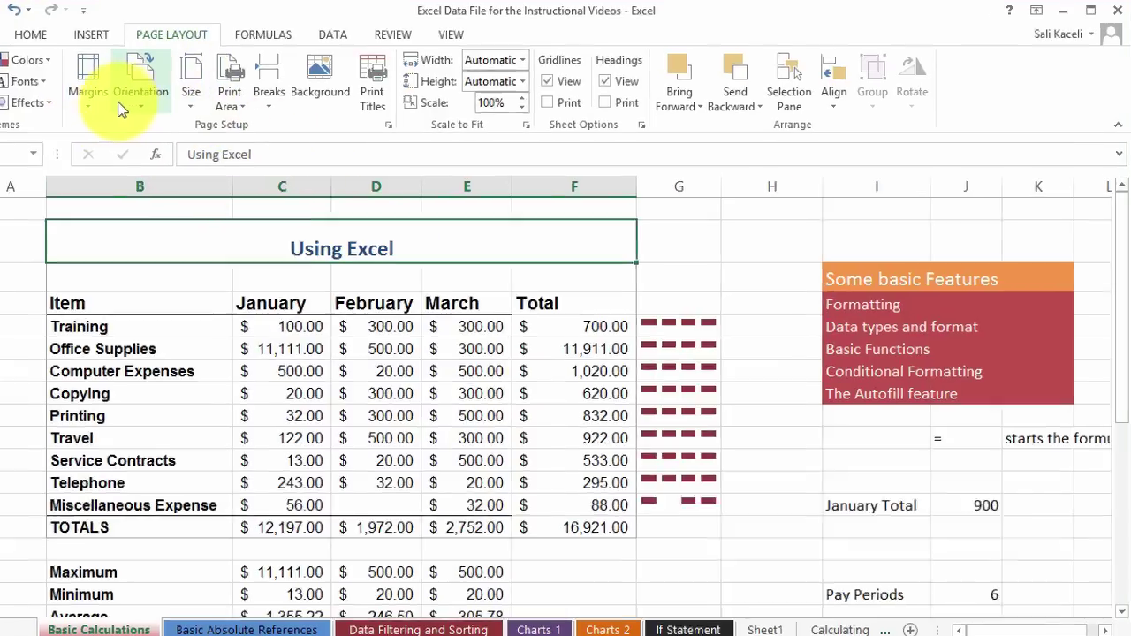
# Review the sheet, margin and page settings in Page Setup, try the fit to 1 page wide by 1 tall scaling, and cancel.
pyautogui.click(410, 97)
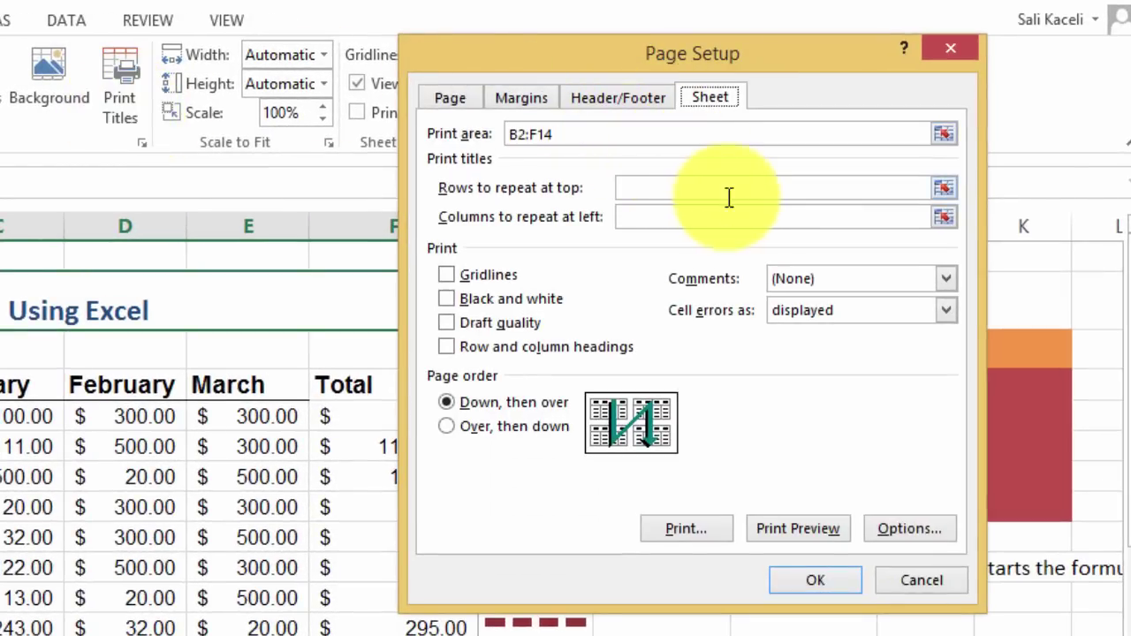
pyautogui.click(611, 99)
pyautogui.click(521, 101)
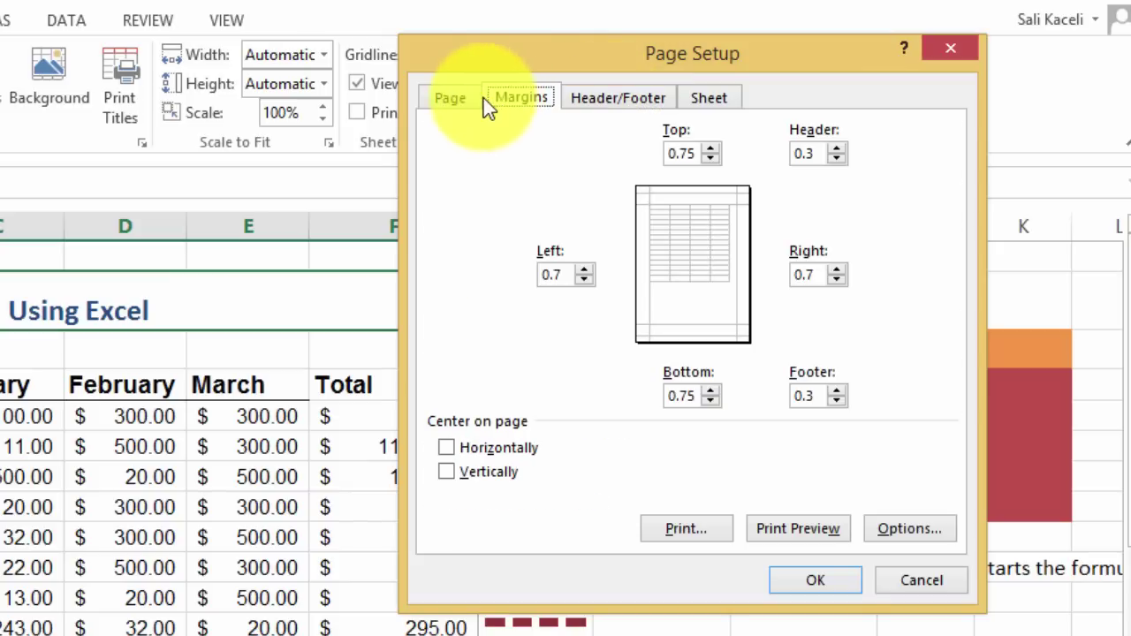
pyautogui.click(463, 105)
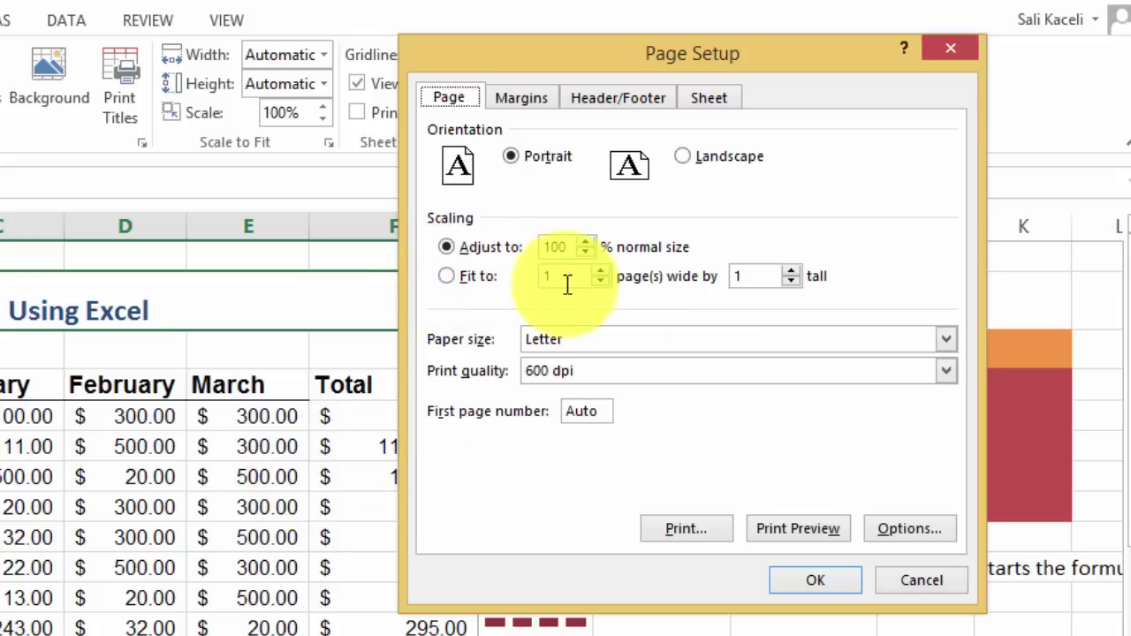
pyautogui.click(448, 276)
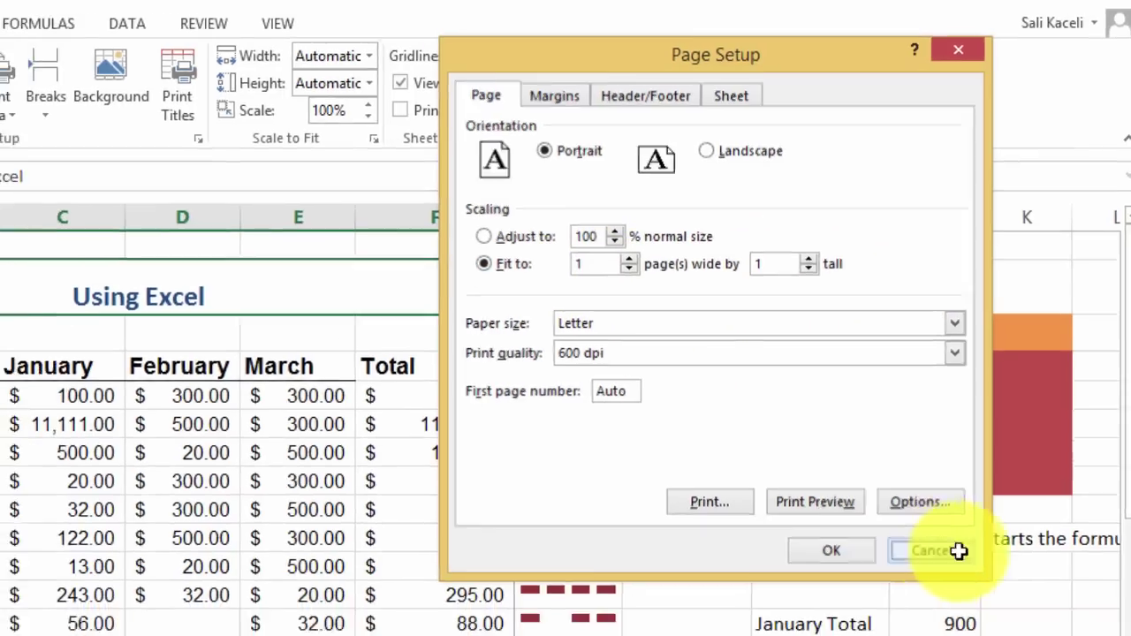
pyautogui.click(959, 551)
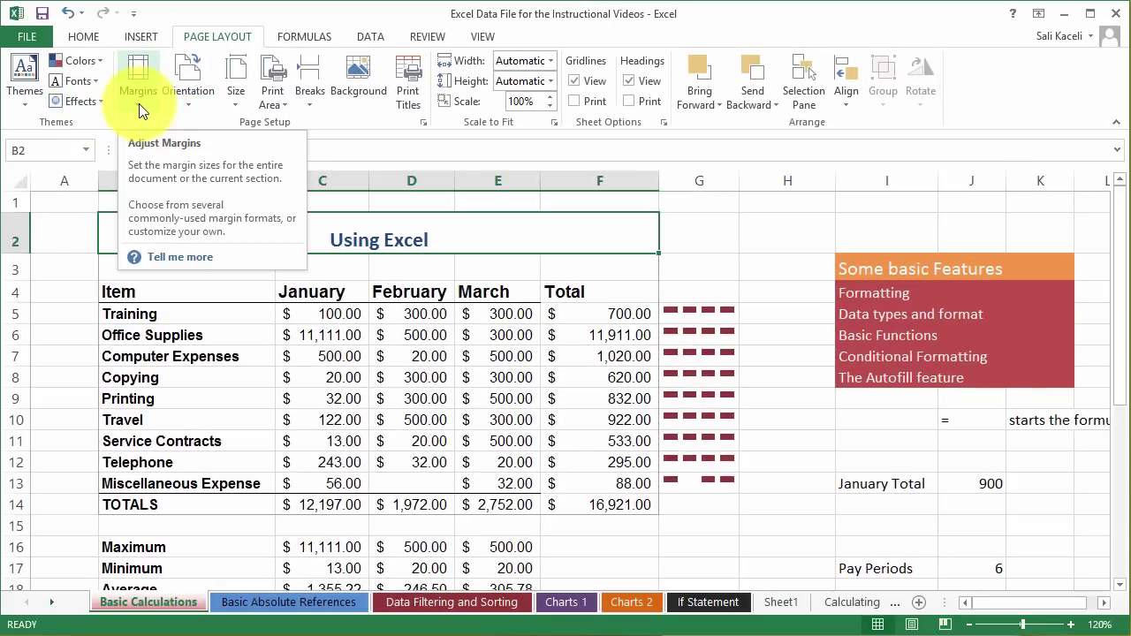
# Look over the preset margin choices and the page orientation choices without changing either.
pyautogui.click(139, 103)
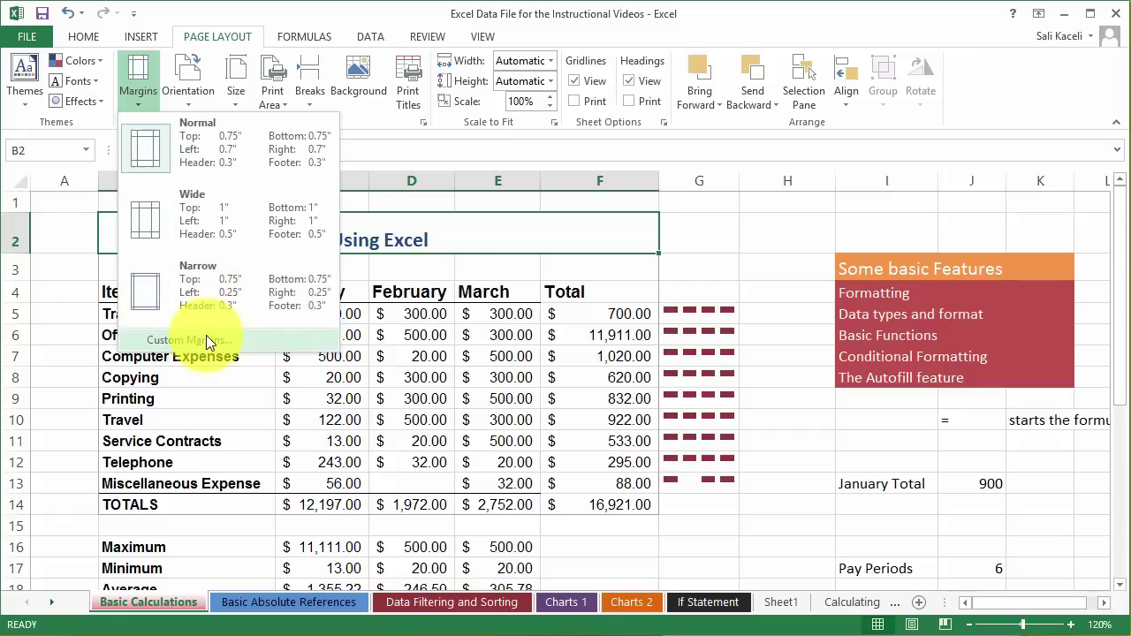
pyautogui.click(173, 97)
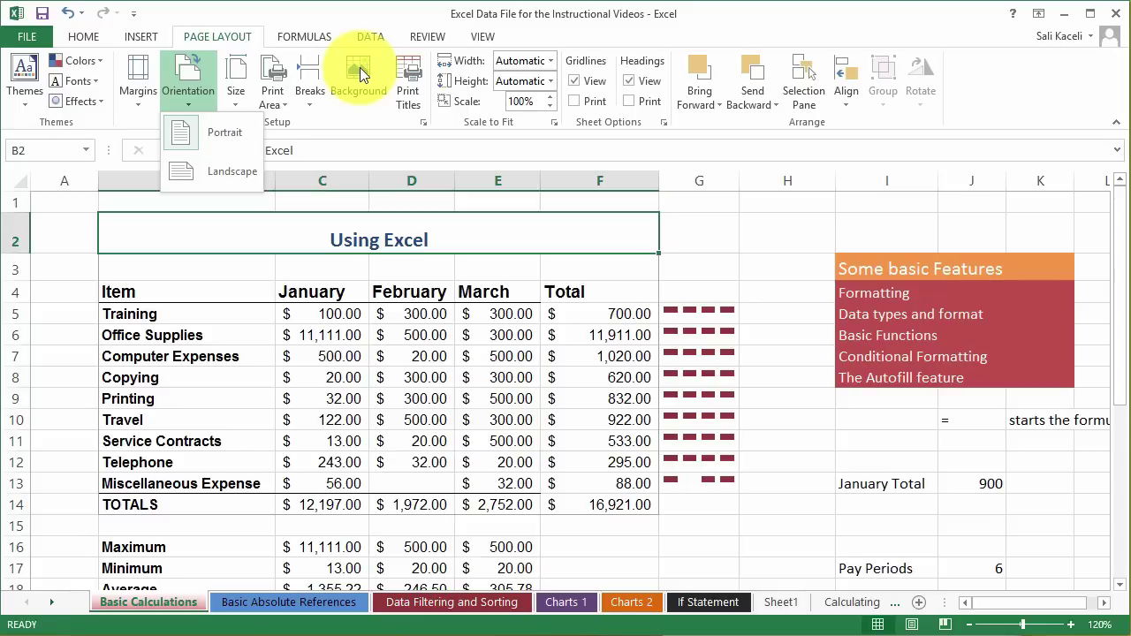
pyautogui.click(189, 321)
pyautogui.click(200, 320)
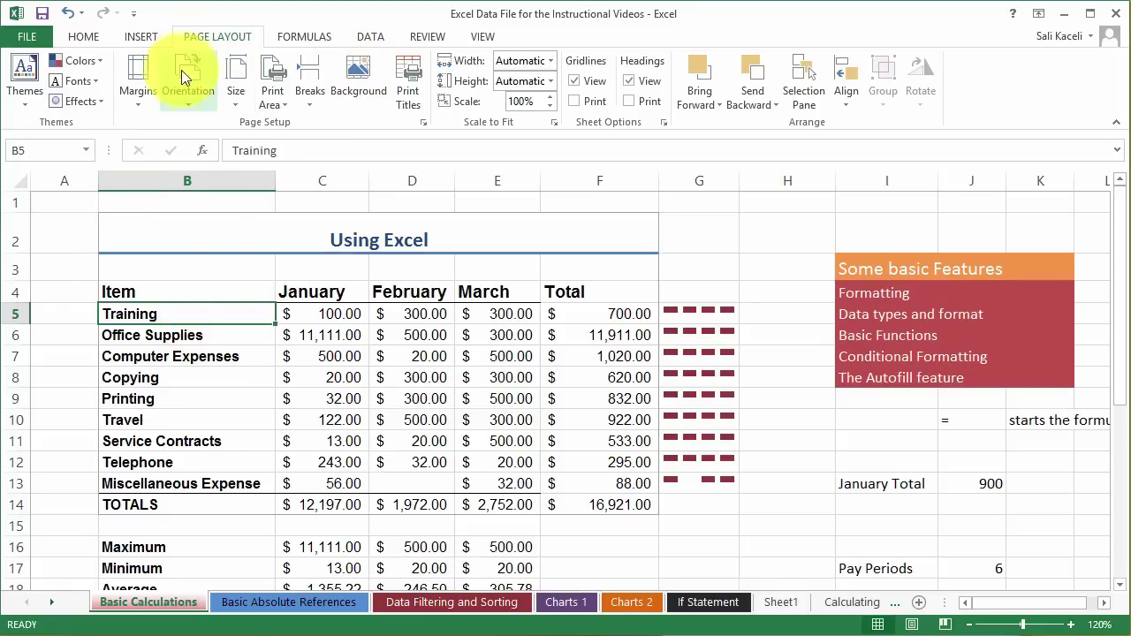
# Apply the Office theme to the workbook.
pyautogui.click(24, 92)
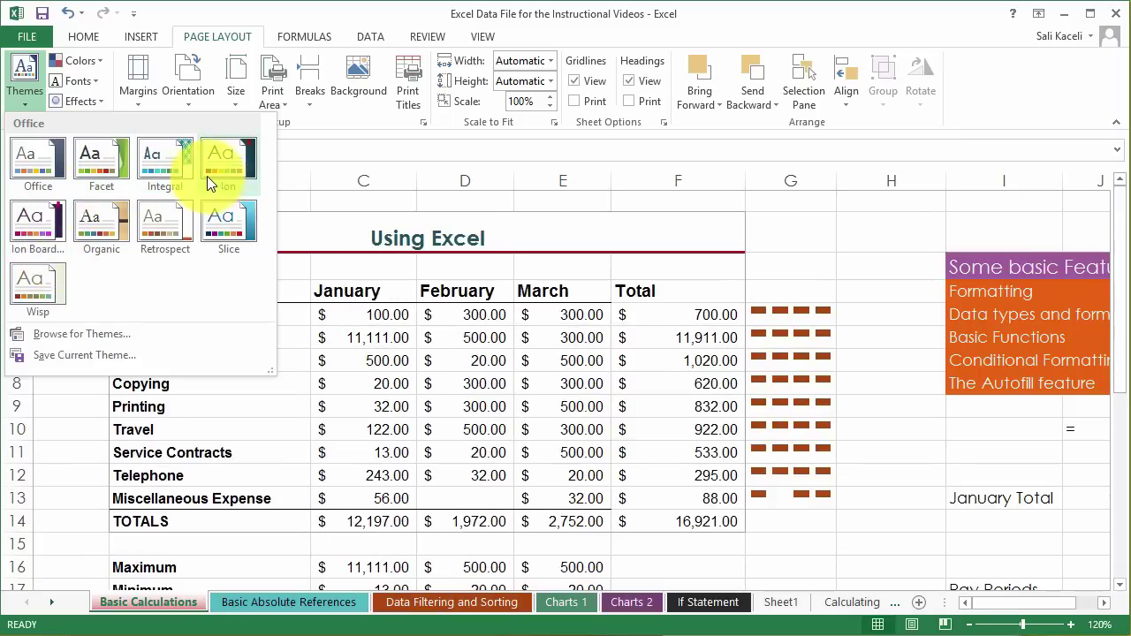
pyautogui.click(38, 163)
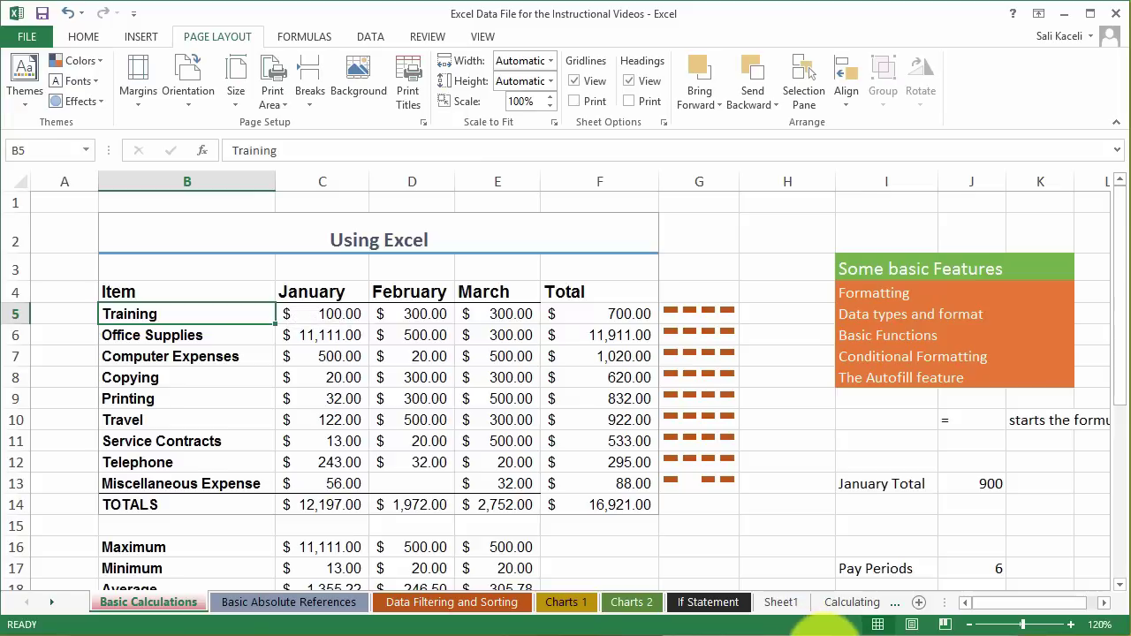
# Show the sheet in Page Layout view, look through the page, and add "My Header" as its center header.
pyautogui.click(912, 625)
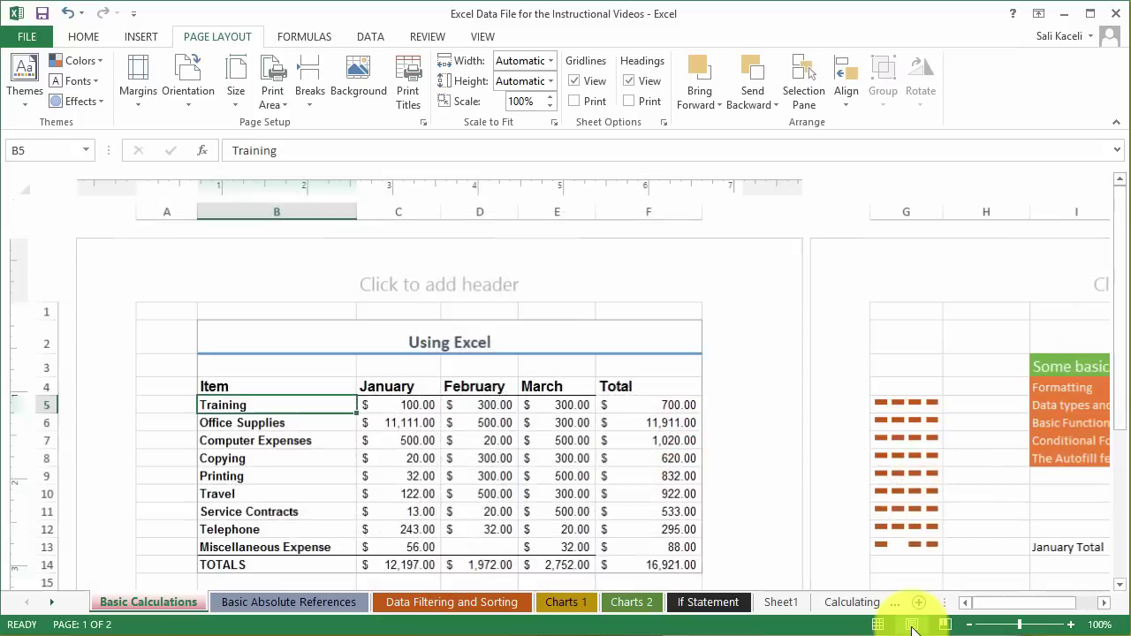
pyautogui.scroll(-6, 732, 380)
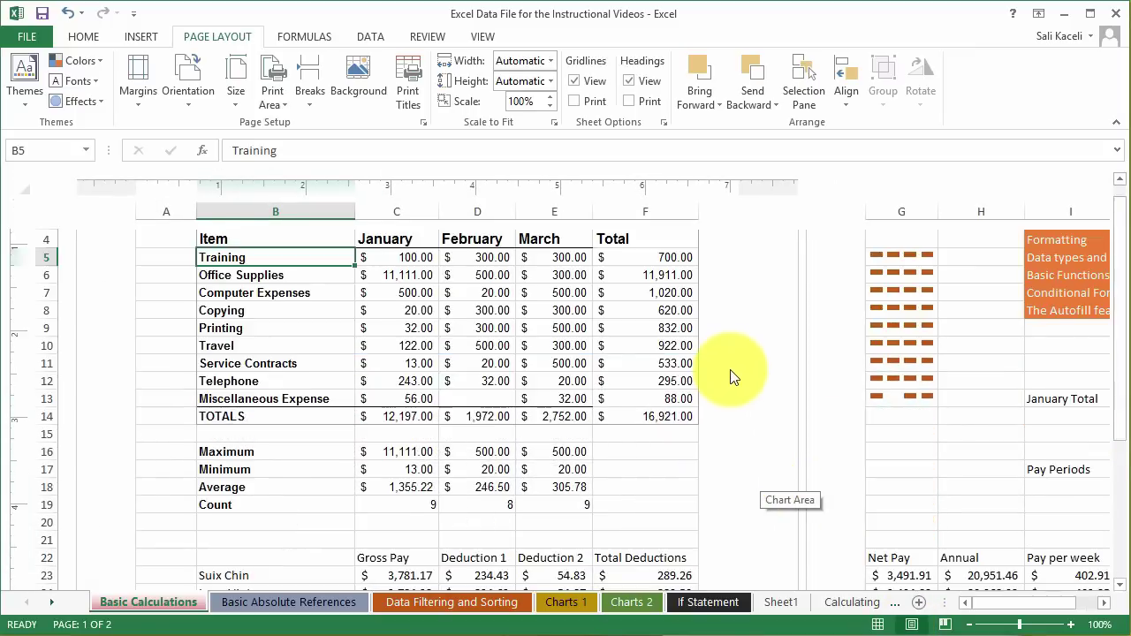
pyautogui.scroll(-8, 721, 388)
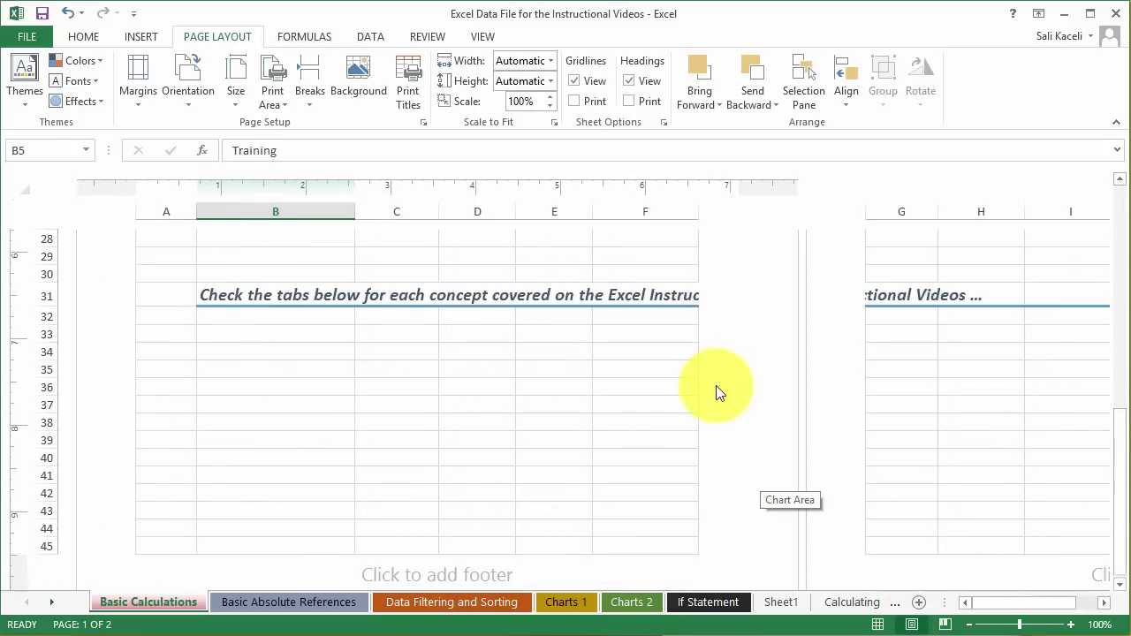
pyautogui.scroll(6, 721, 392)
pyautogui.scroll(8, 722, 395)
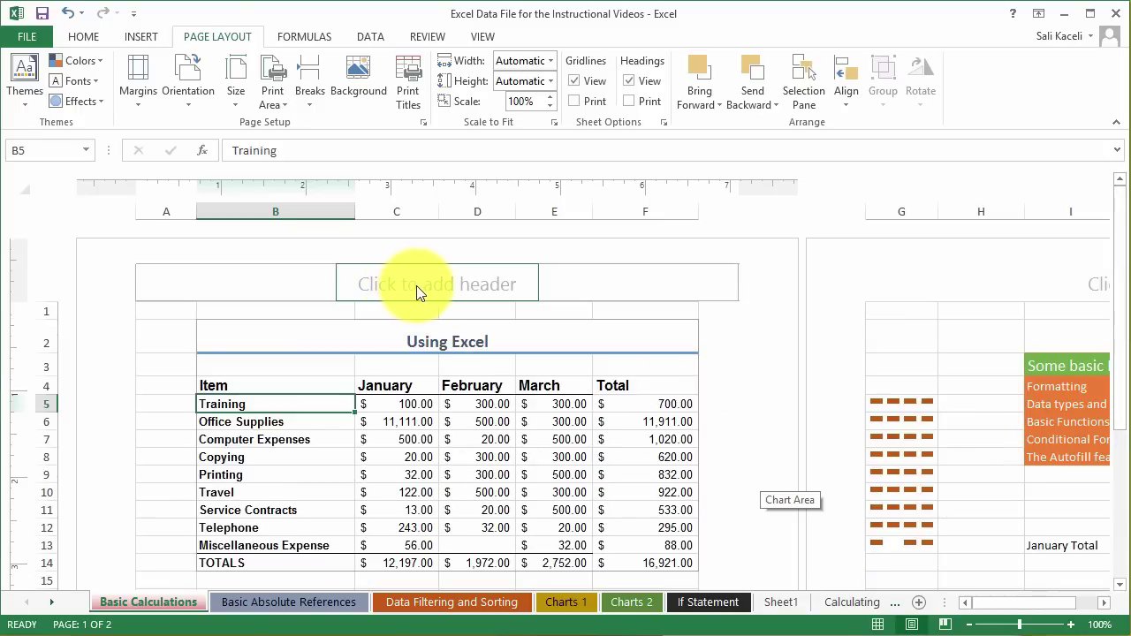
pyautogui.click(421, 284)
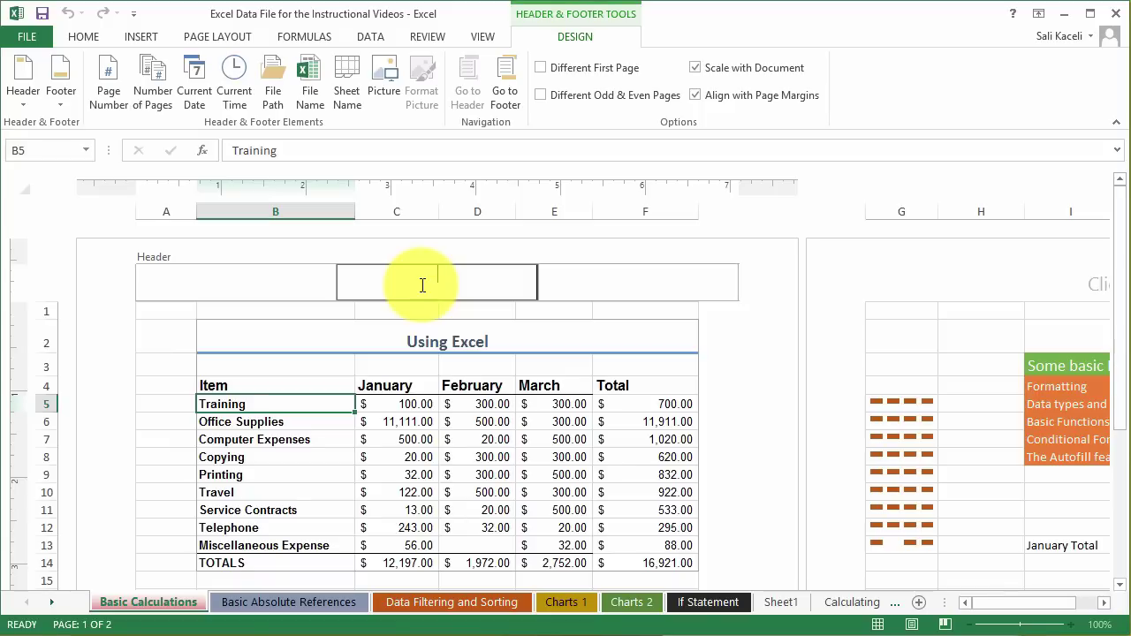
pyautogui.write('My Header')
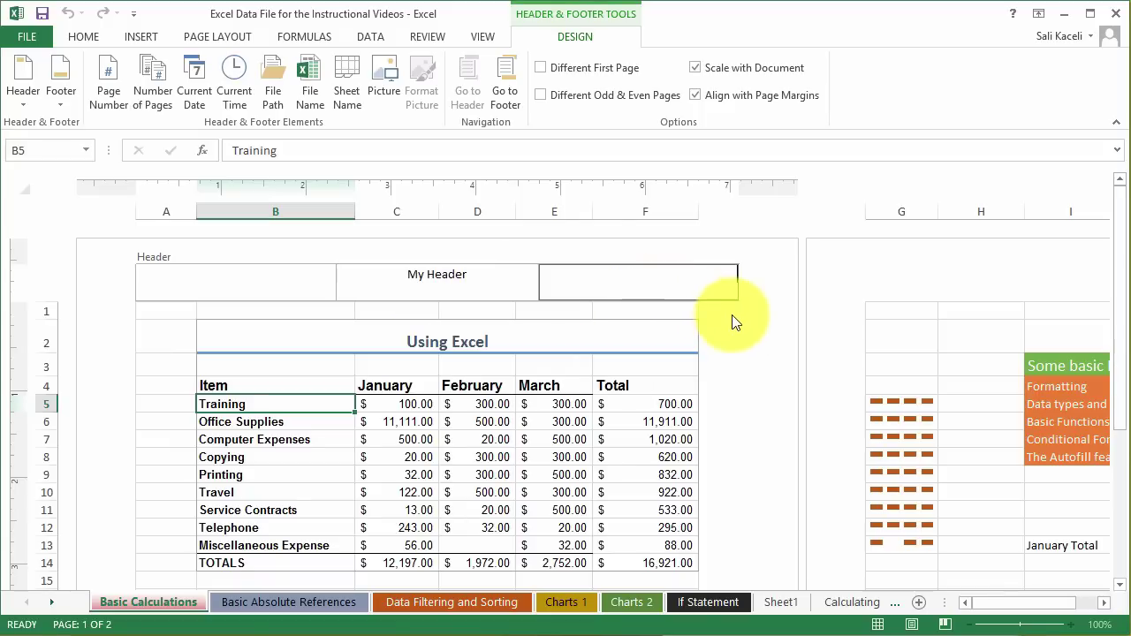
pyautogui.click(739, 340)
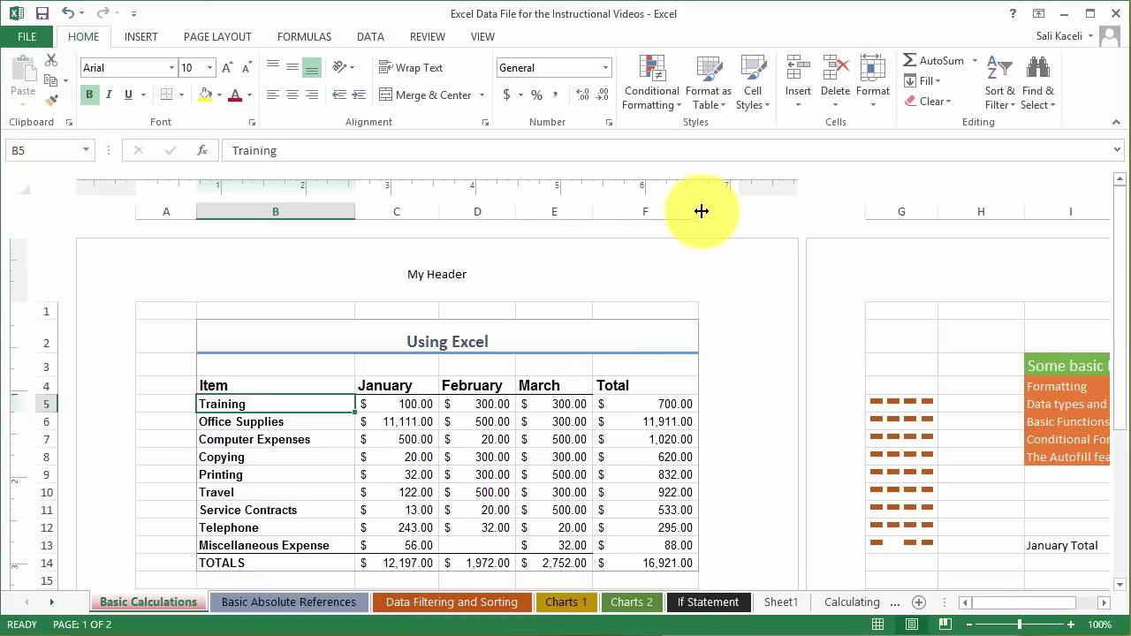
# Narrow the page's right and left margins on the ruler and return the sheet to Normal view.
pyautogui.moveTo(702, 206); pyautogui.dragTo(764, 190)
pyautogui.moveTo(144, 196); pyautogui.dragTo(116, 194)
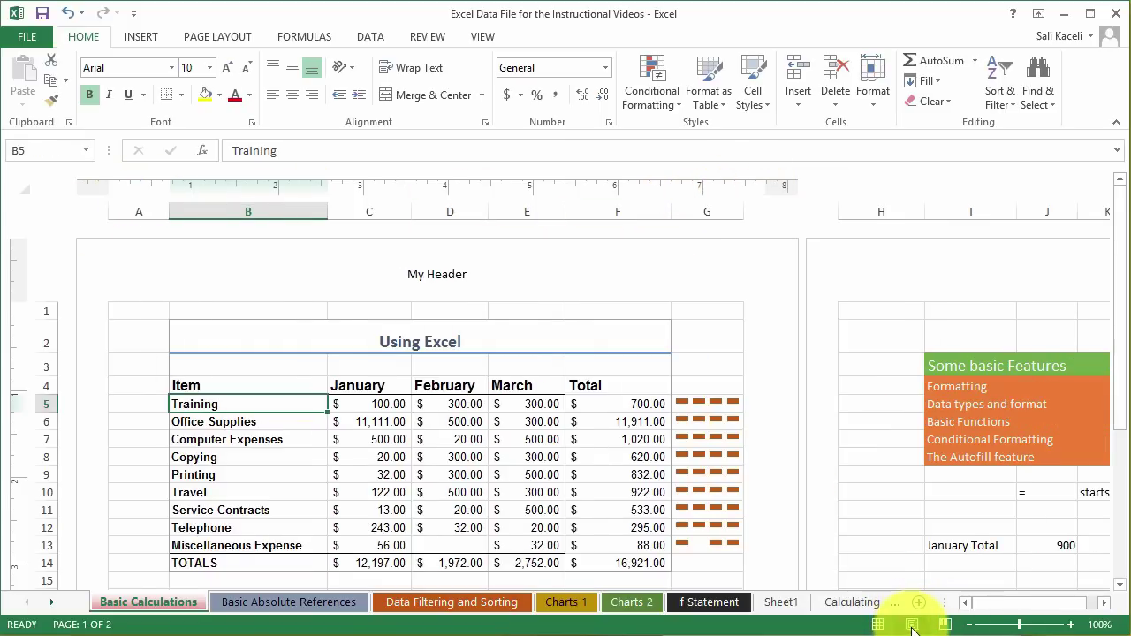
pyautogui.click(879, 625)
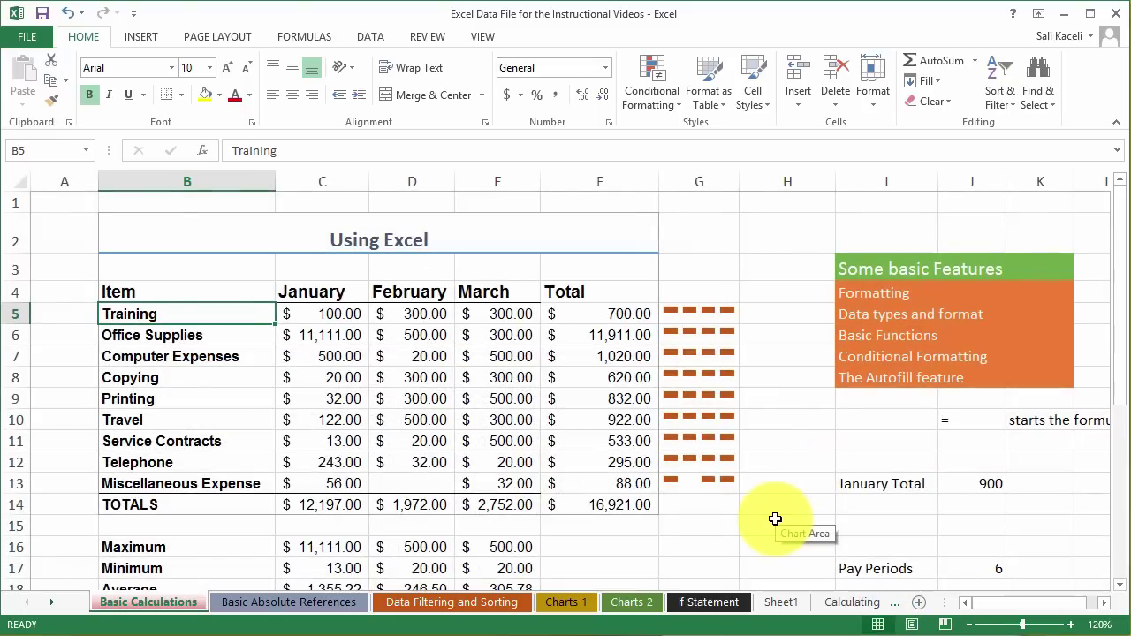
pyautogui.click(230, 38)
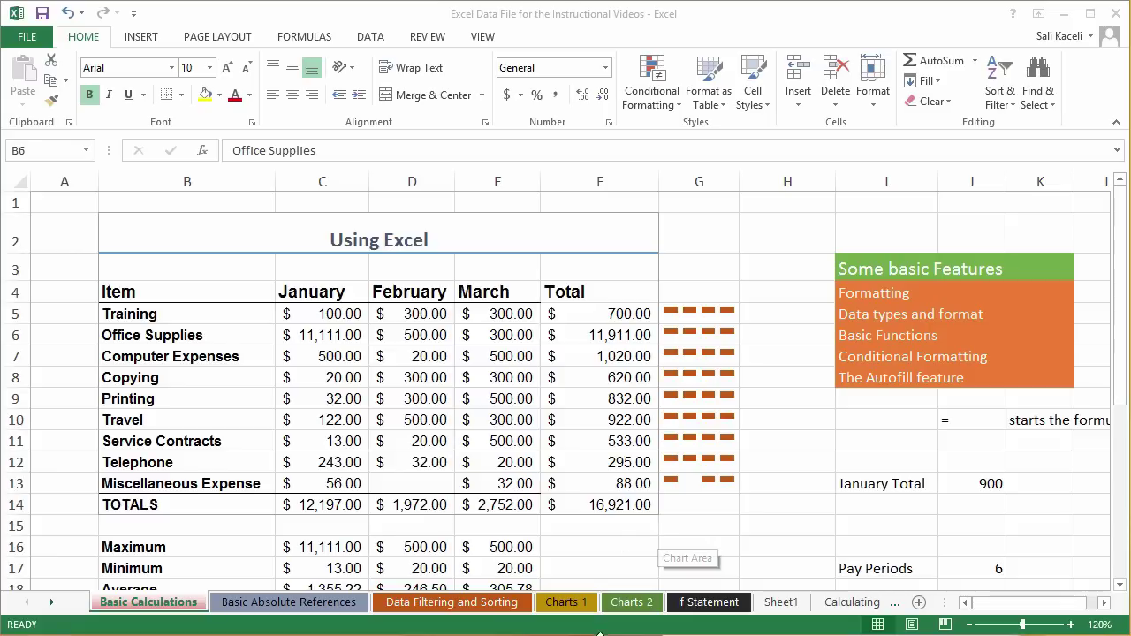
# Start Word 2013 with a blank document and enter "This is my report." followed by a new line.
pyautogui.press('super')
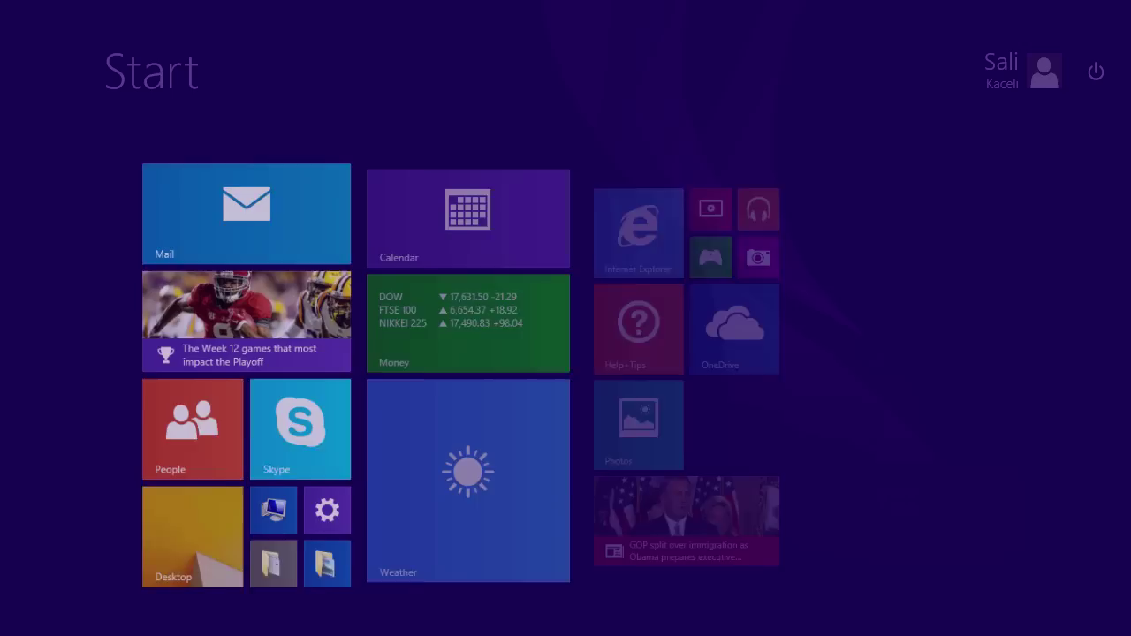
pyautogui.write('wordPad')
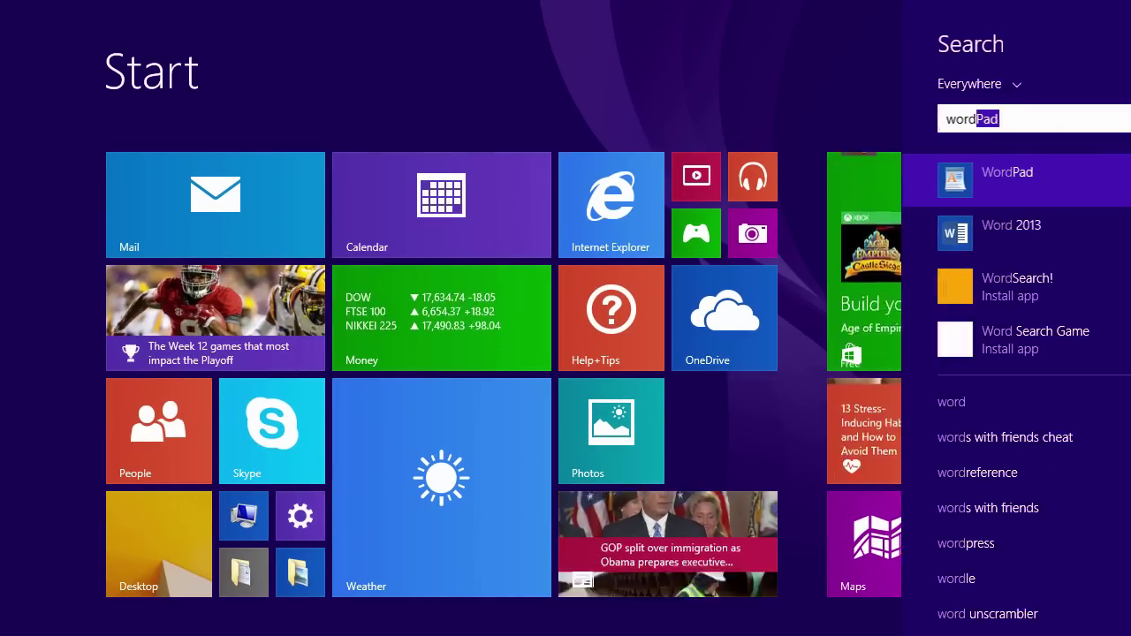
pyautogui.press('Down')
pyautogui.press('Return')
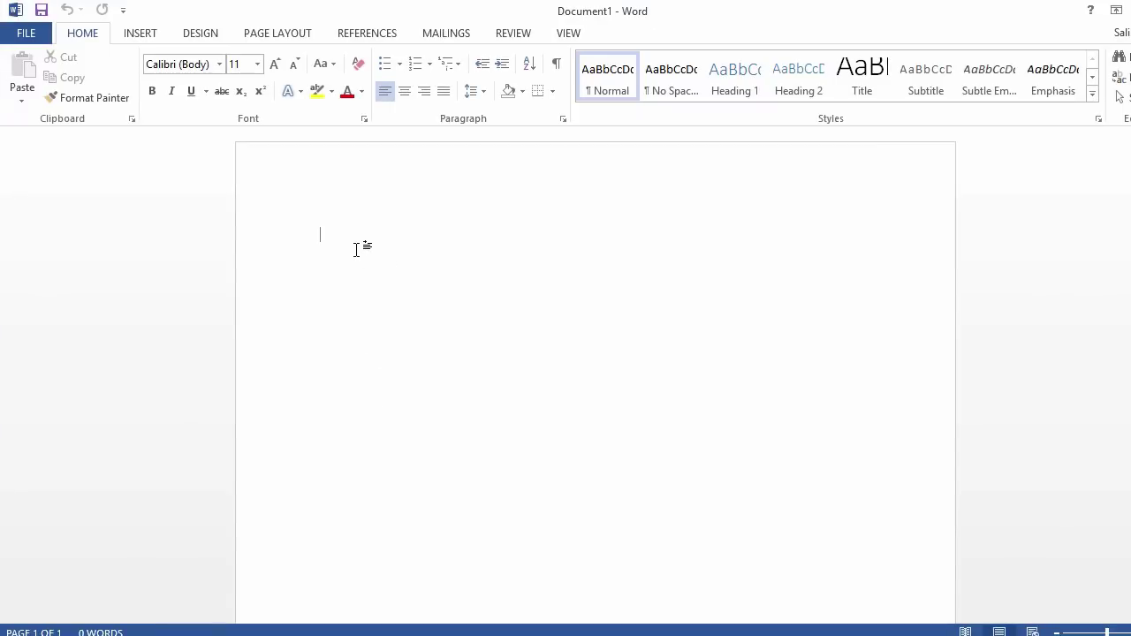
pyautogui.write('This is my report.')
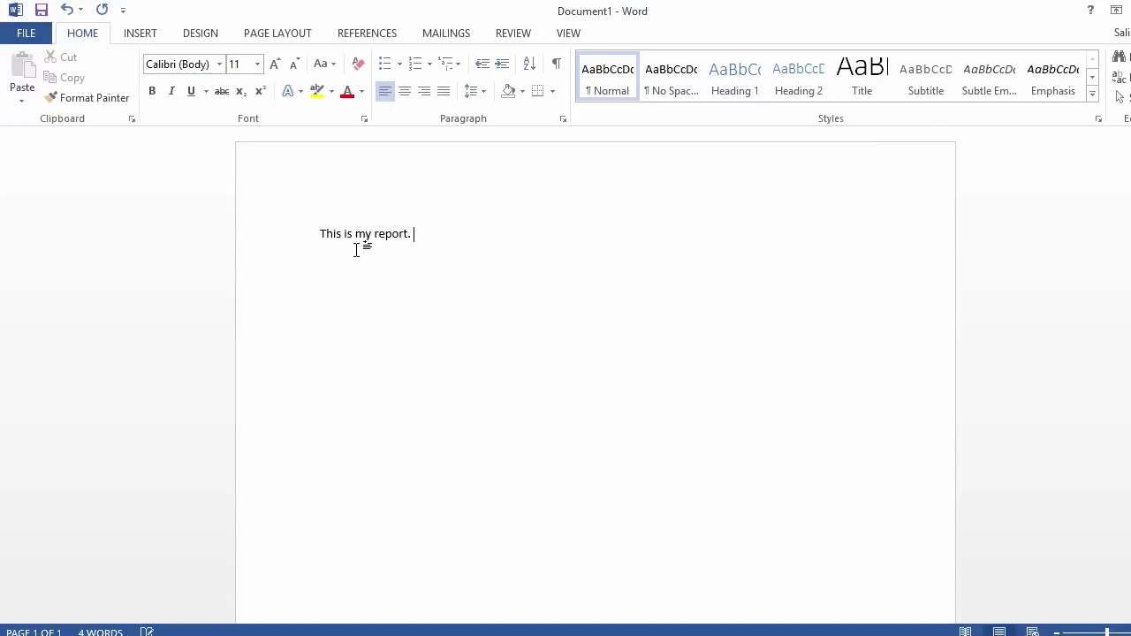
pyautogui.press('Return')
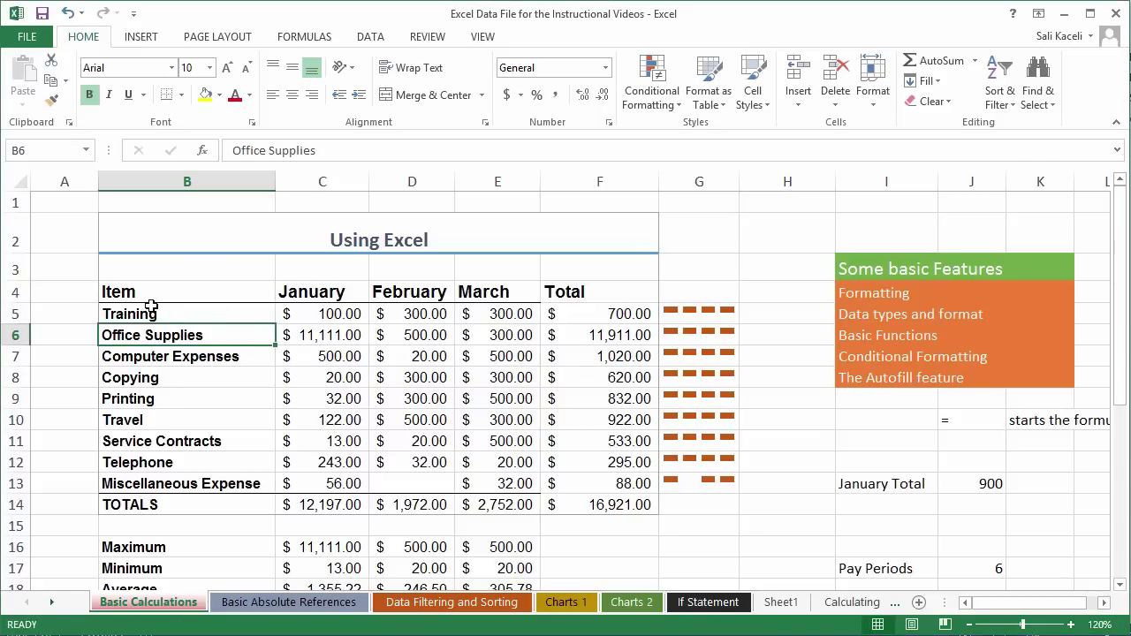
# Switch back to Excel and copy the expense table from the Item header row through the TOTALS row, B4:F14.
pyautogui.moveTo(137, 292); pyautogui.dragTo(625, 505)
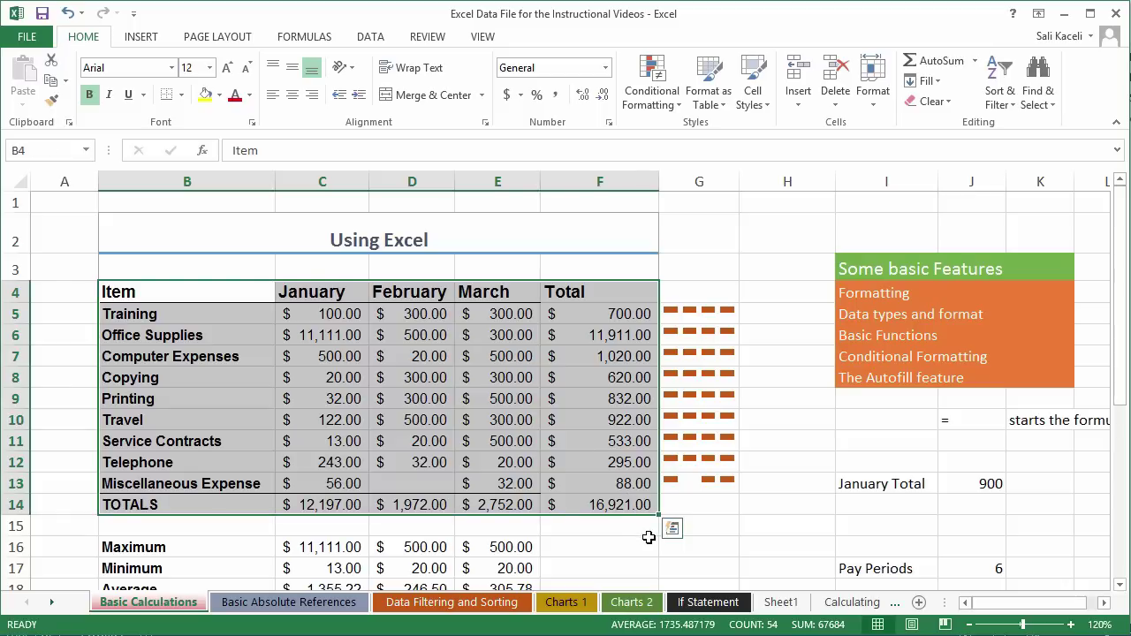
pyautogui.hotkey('ctrl', 'c')
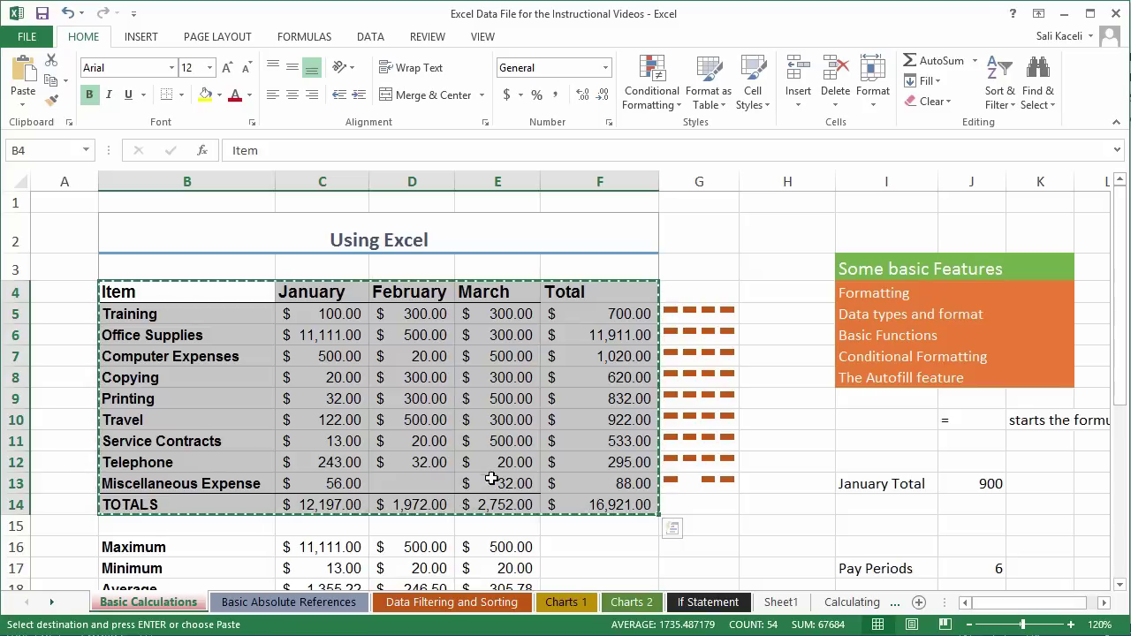
pyautogui.rightClick(467, 442)
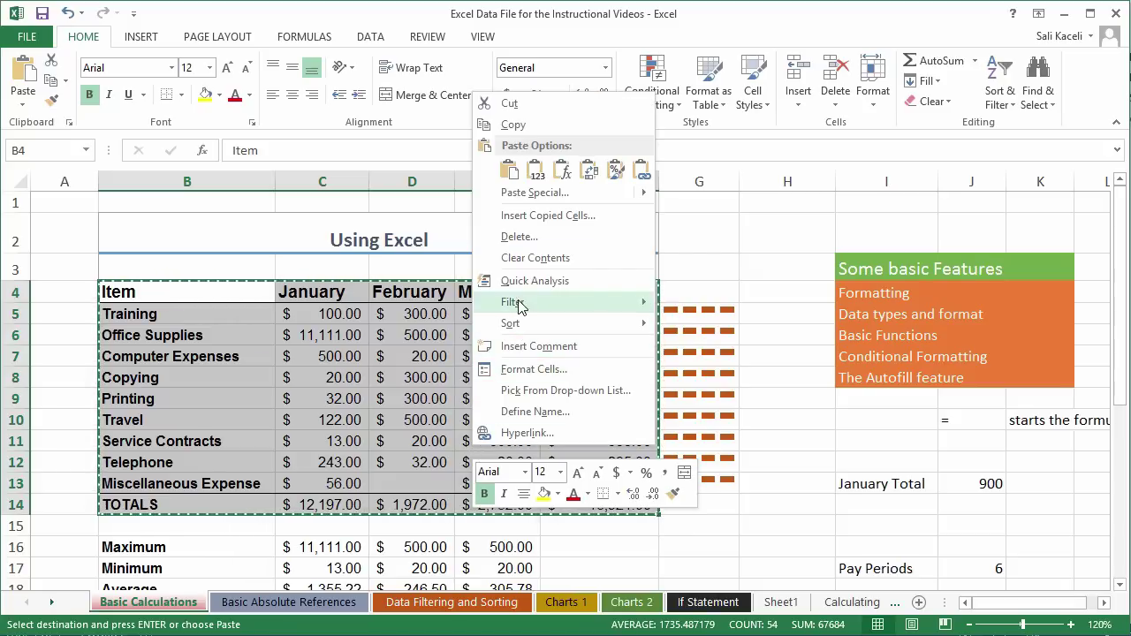
pyautogui.click(508, 124)
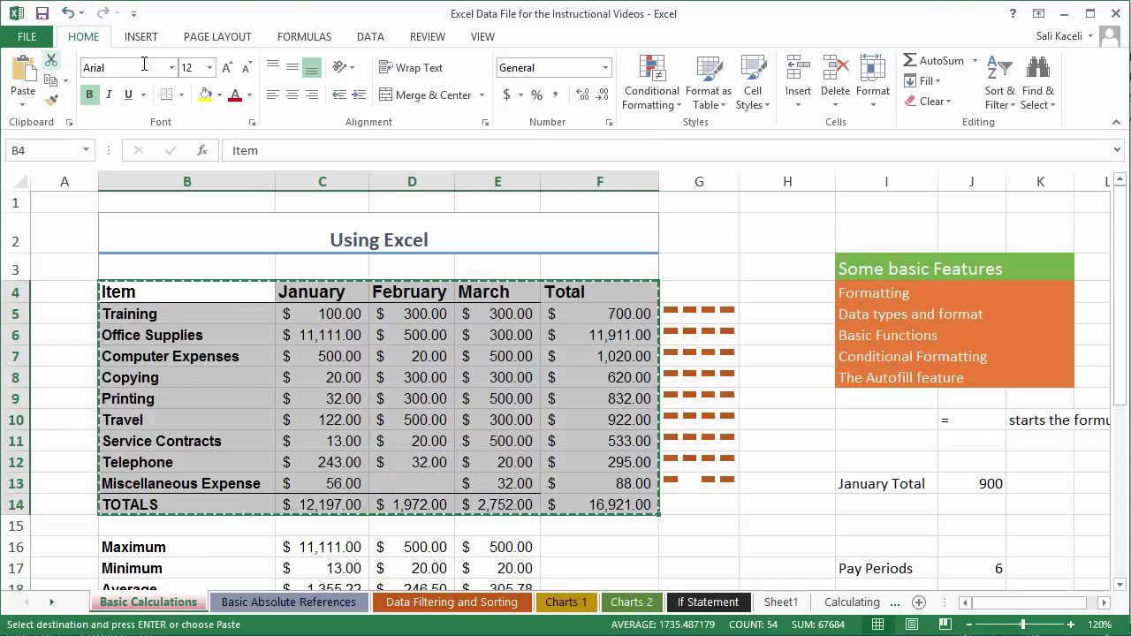
# Switch to Word and paste the copied expense table below the report sentence, keeping its source formatting.
pyautogui.click(1064, 14)
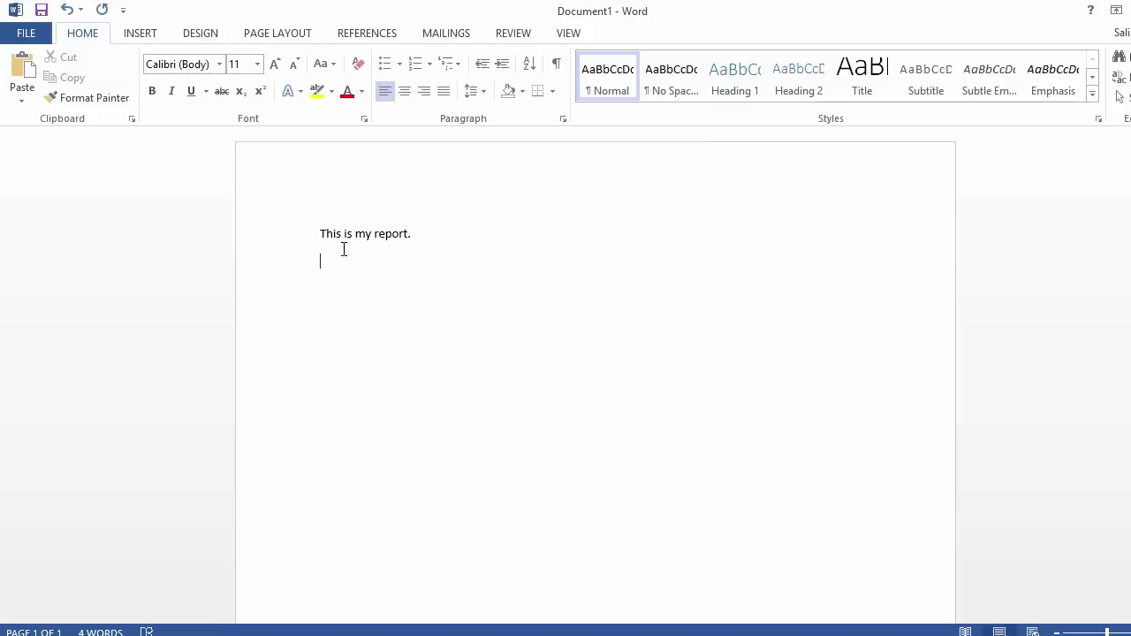
pyautogui.rightClick(321, 262)
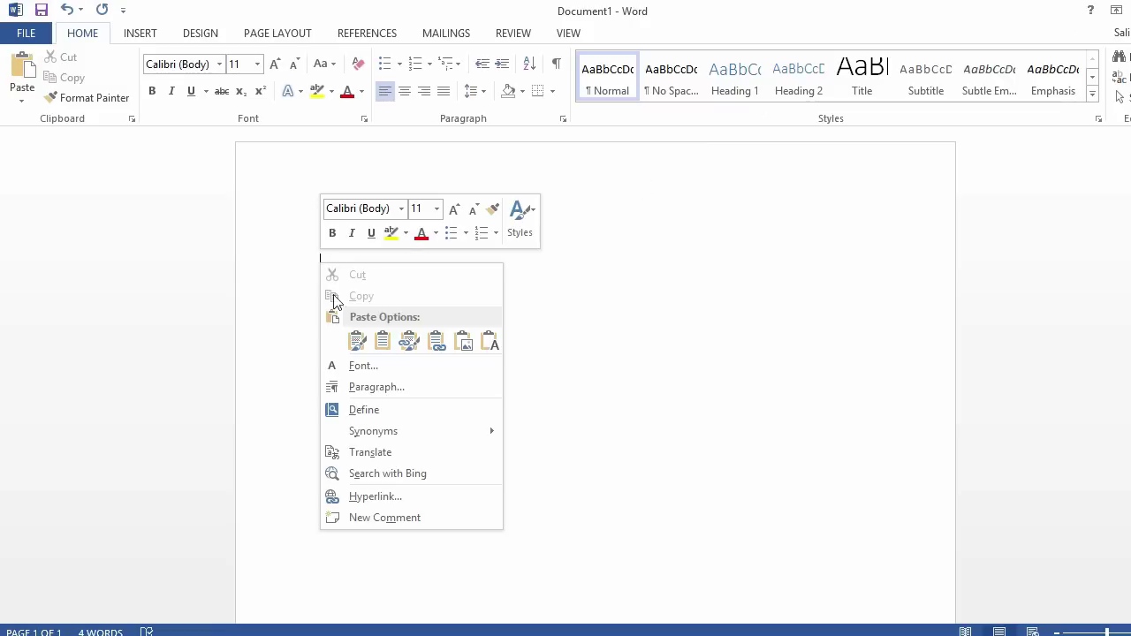
pyautogui.click(358, 348)
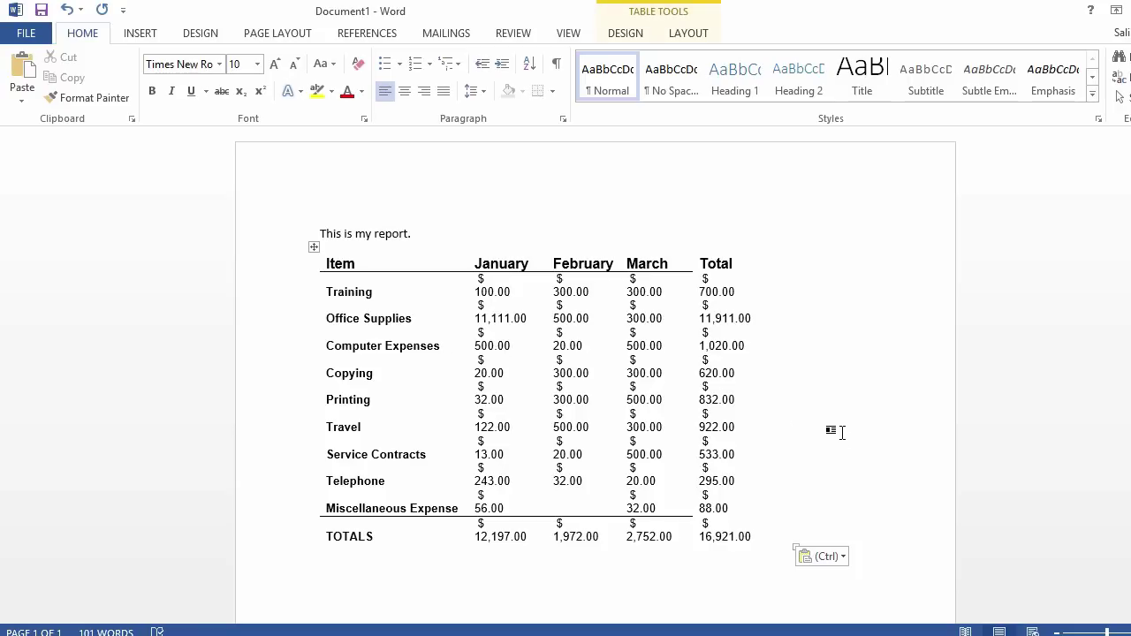
# Change the pasted expense table to one linked to the Excel source while keeping its source formatting.
pyautogui.click(844, 557)
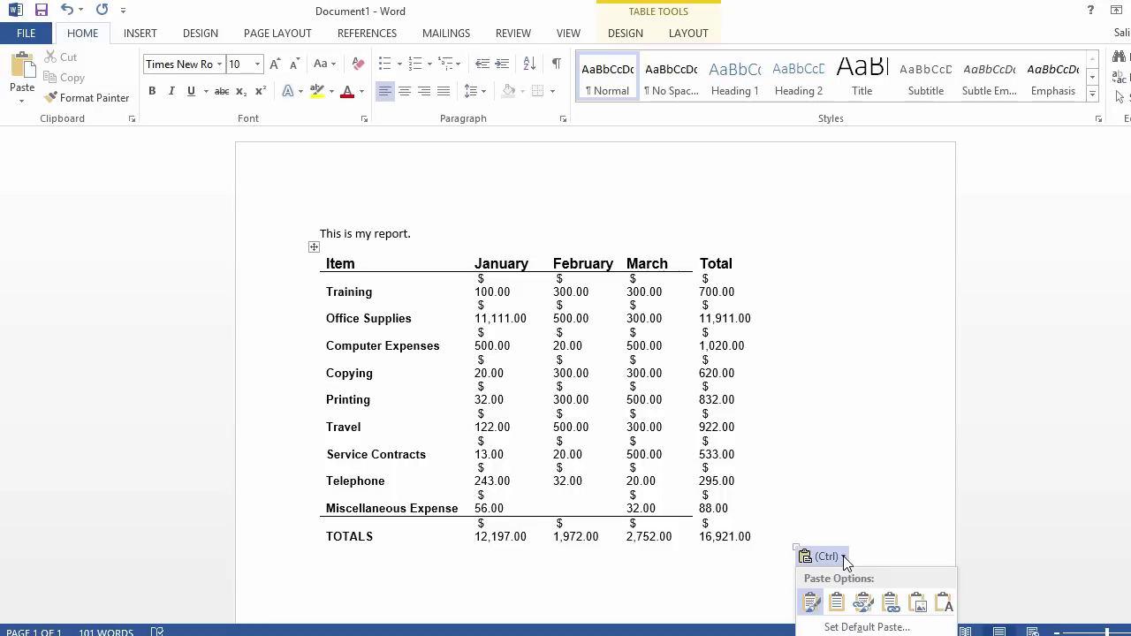
pyautogui.click(864, 604)
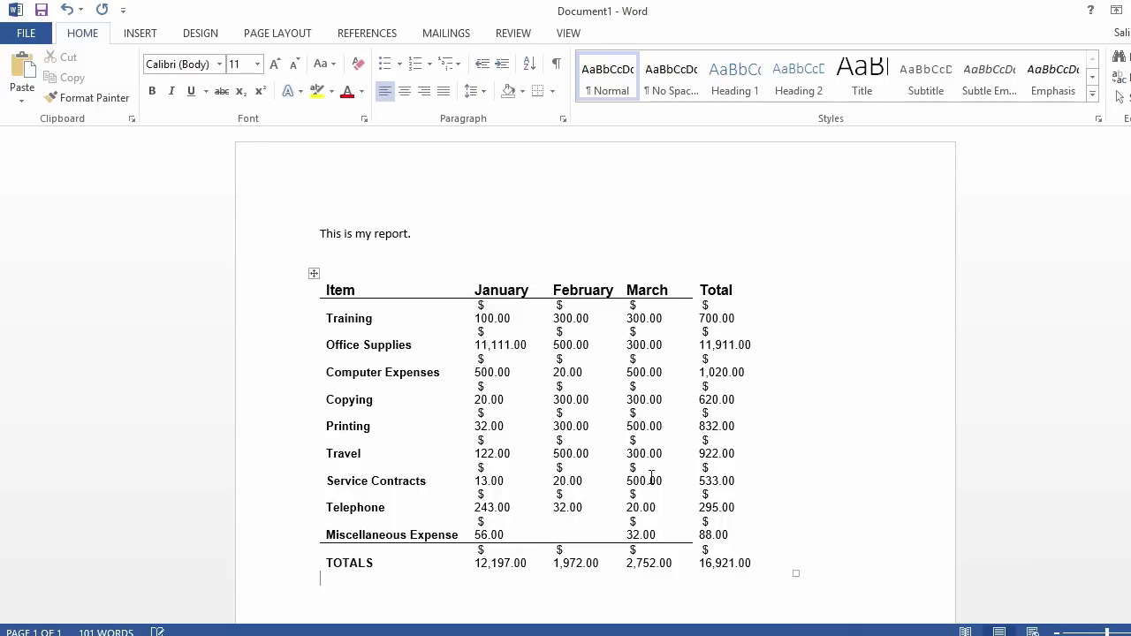
# Enter the sentence "Link the data with the Excel Spreadshet." below the pasted expense table.
pyautogui.scroll(-3, 332, 503)
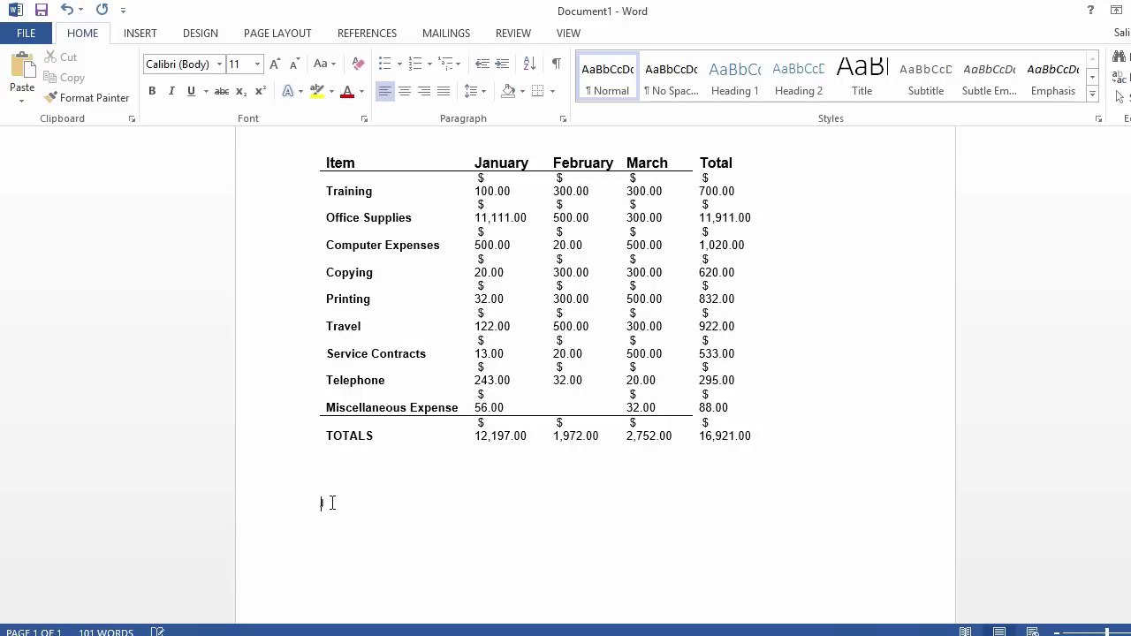
pyautogui.write('e data with the e')
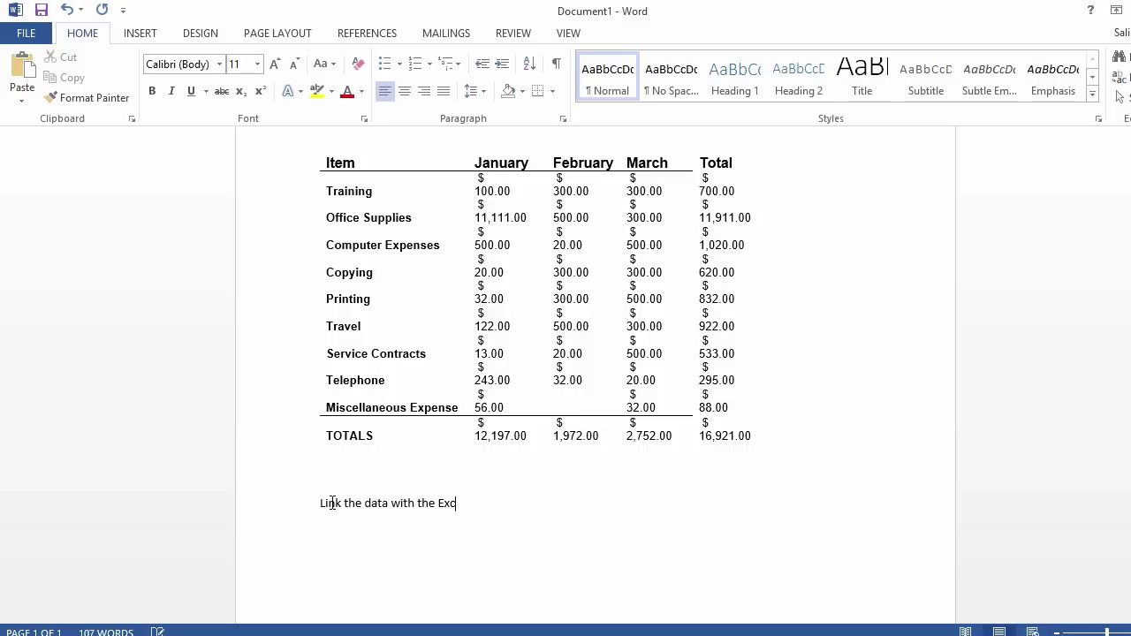
pyautogui.write('xcel ps')
pyautogui.press('BackSpace')
pyautogui.press('BackSpace')
pyautogui.write('Spreadshet.')
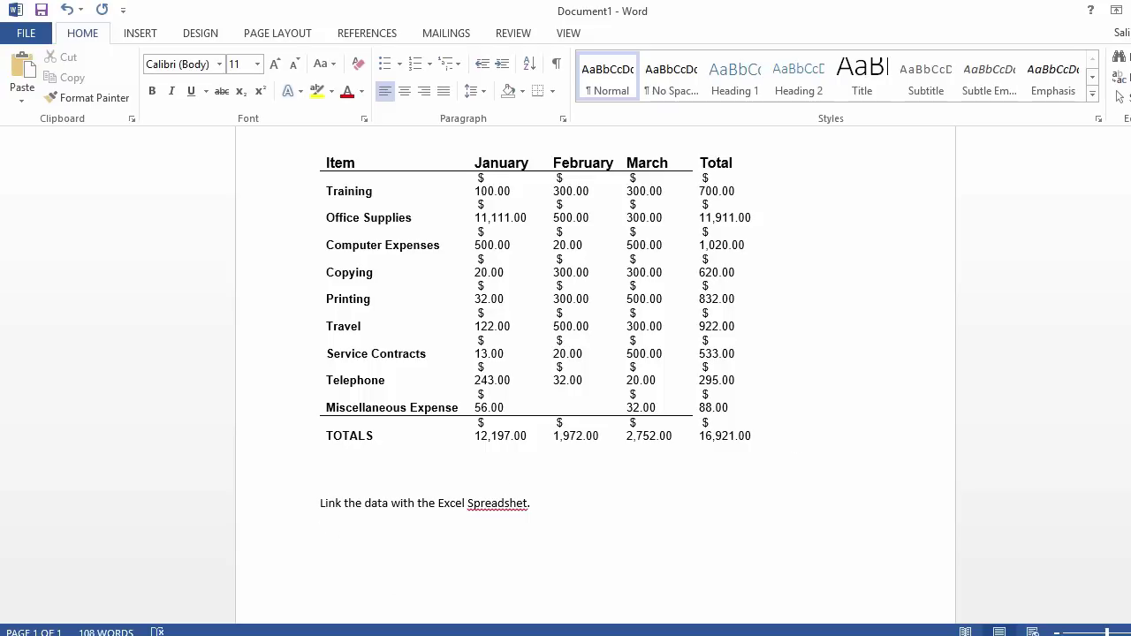
# Switch to Excel and copy the expense table B4:F14 from the Item header through the TOTALS row again.
pyautogui.hotkey('alt', 'Tab')
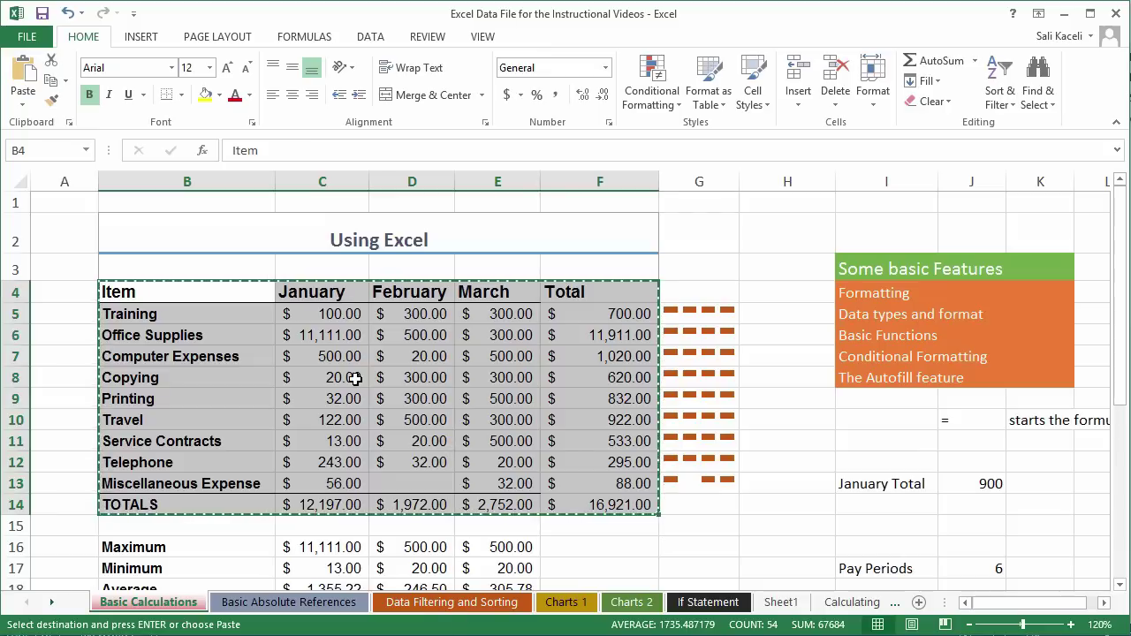
pyautogui.click(153, 314)
pyautogui.click(128, 293)
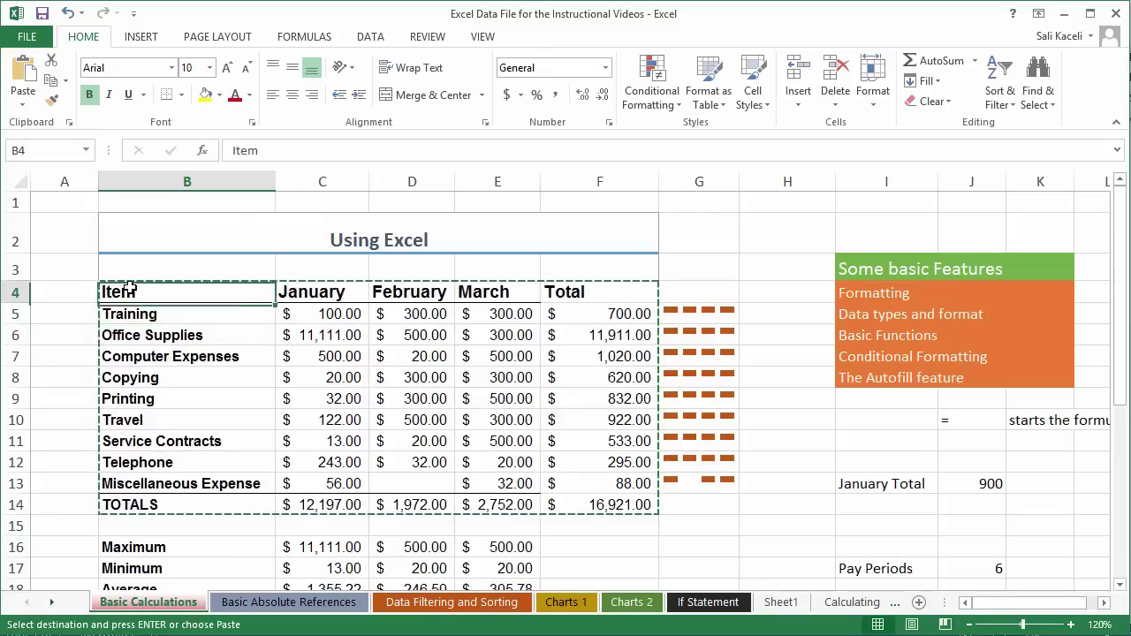
pyautogui.moveTo(121, 288); pyautogui.dragTo(618, 504)
pyautogui.hotkey('ctrl', 'v')
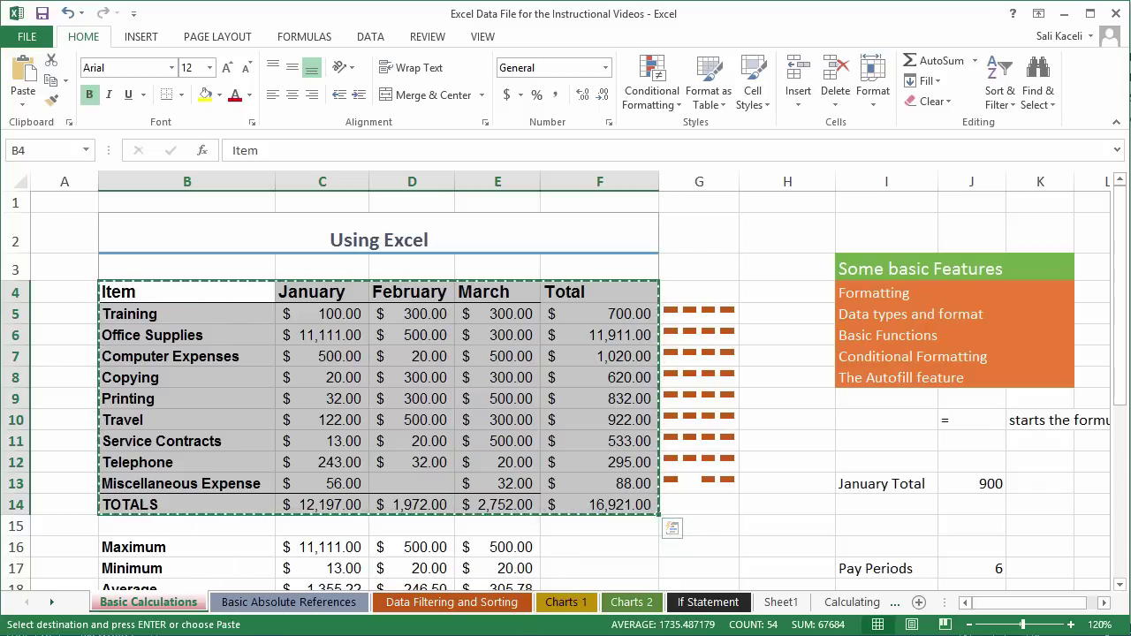
# Switch to Word and use Paste Special to paste-link the table as a Microsoft Excel Worksheet Object below the linking sentence.
pyautogui.hotkey('alt', 'Tab')
pyautogui.scroll(-8, 380, 415)
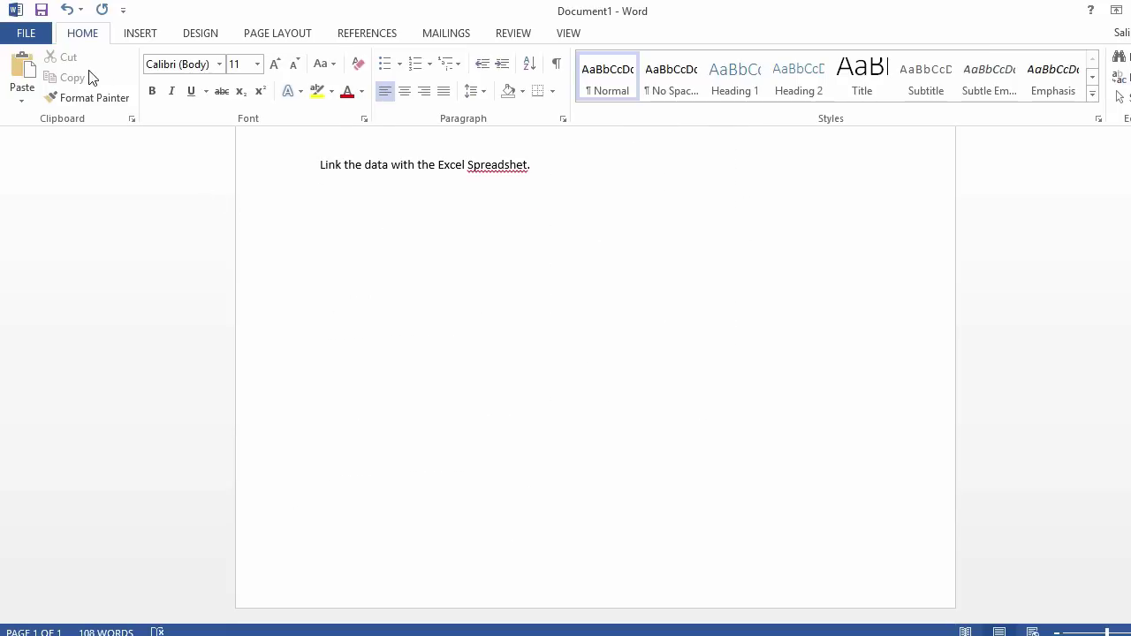
pyautogui.click(22, 99)
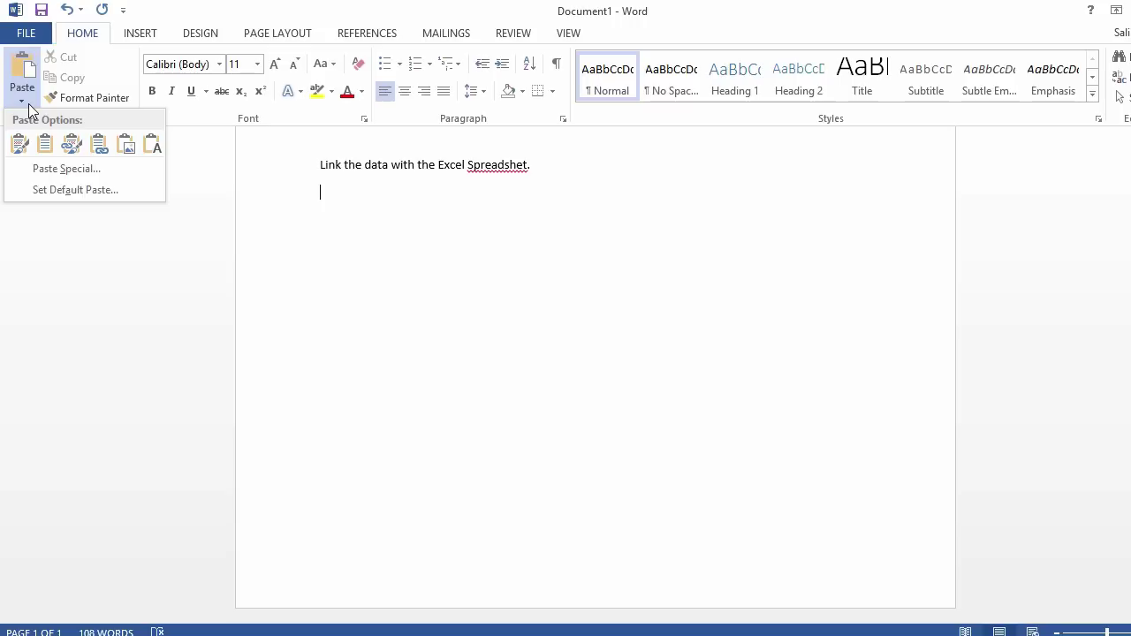
pyautogui.click(54, 169)
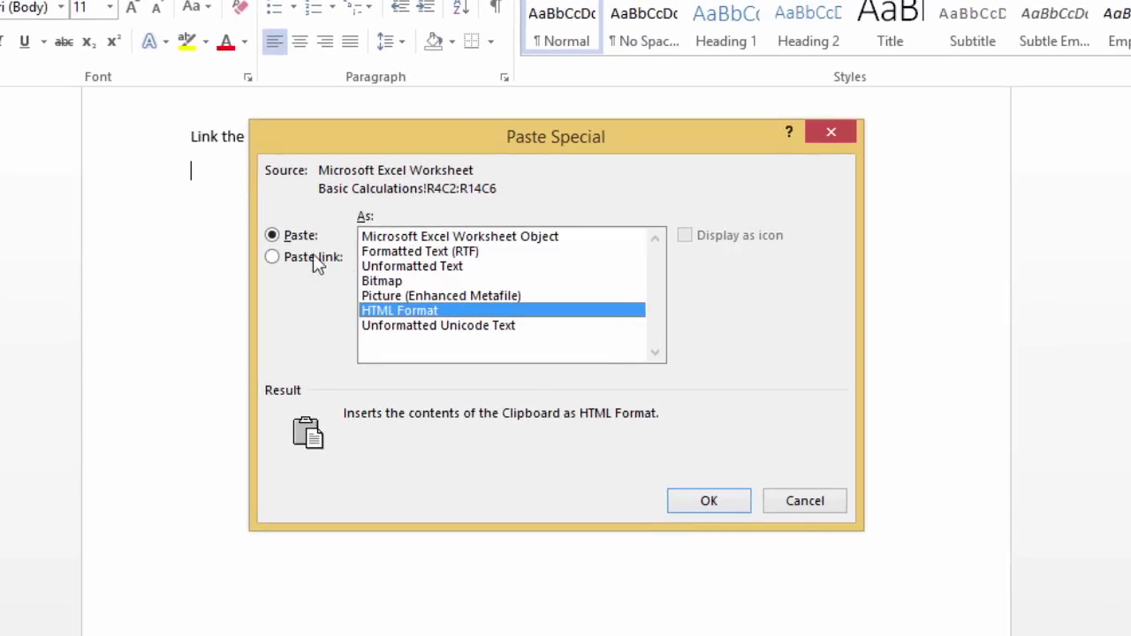
pyautogui.click(273, 258)
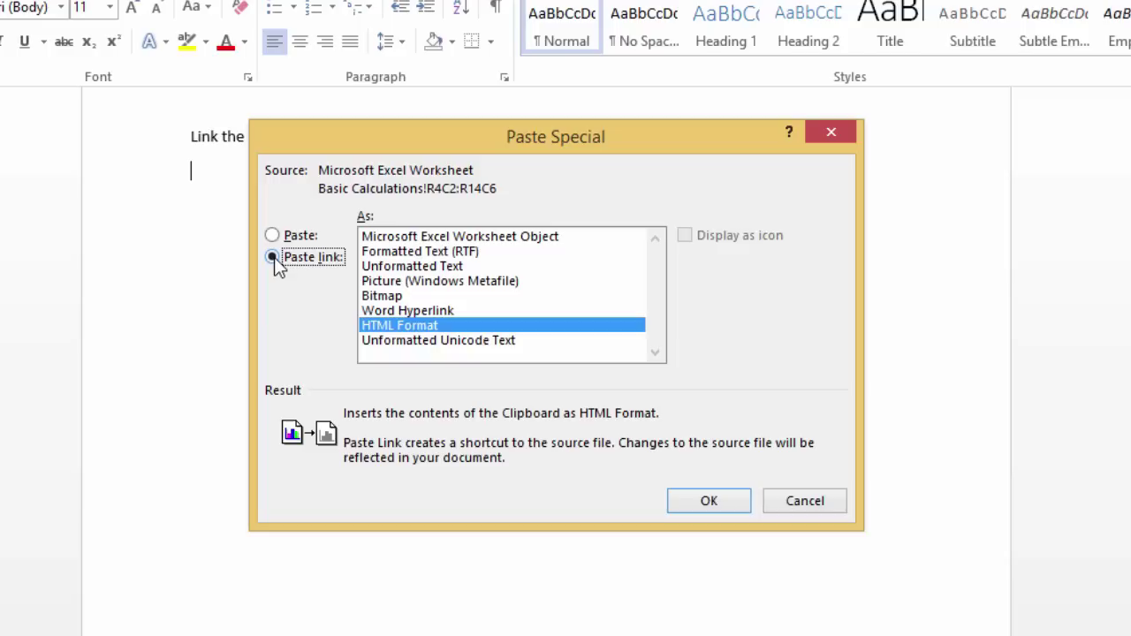
pyautogui.click(417, 236)
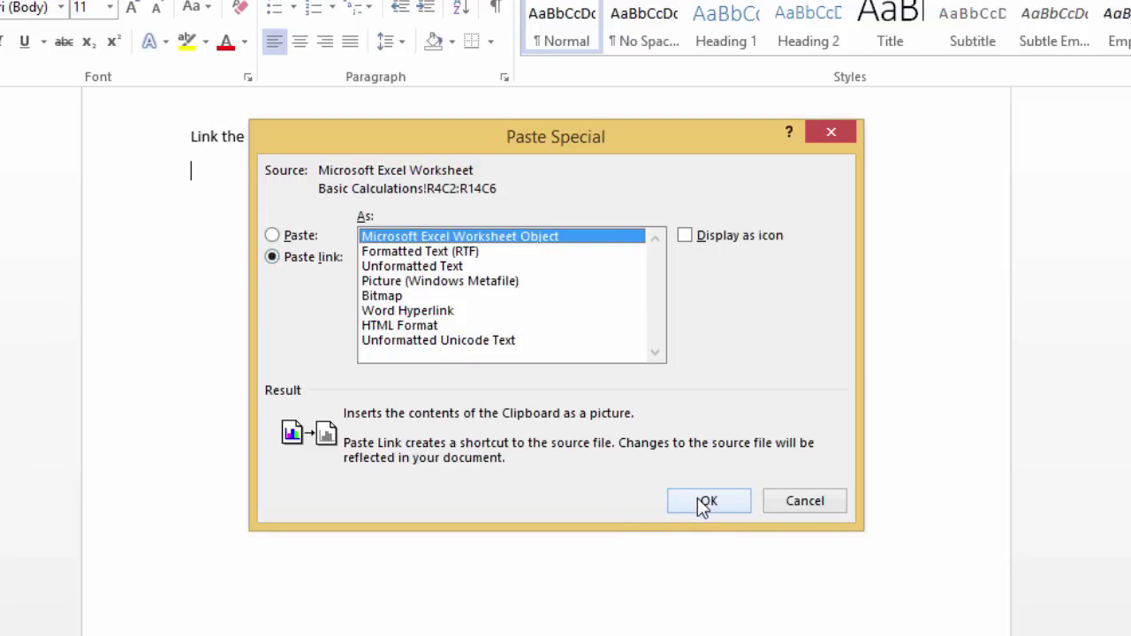
pyautogui.click(707, 502)
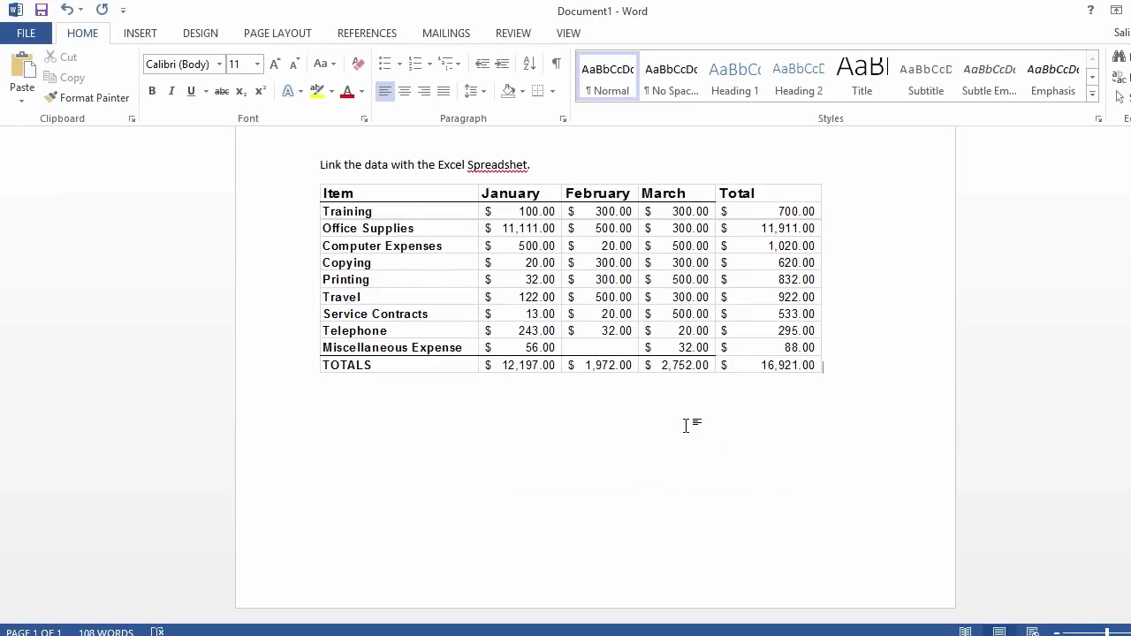
pyautogui.hotkey('shift', 'Left')
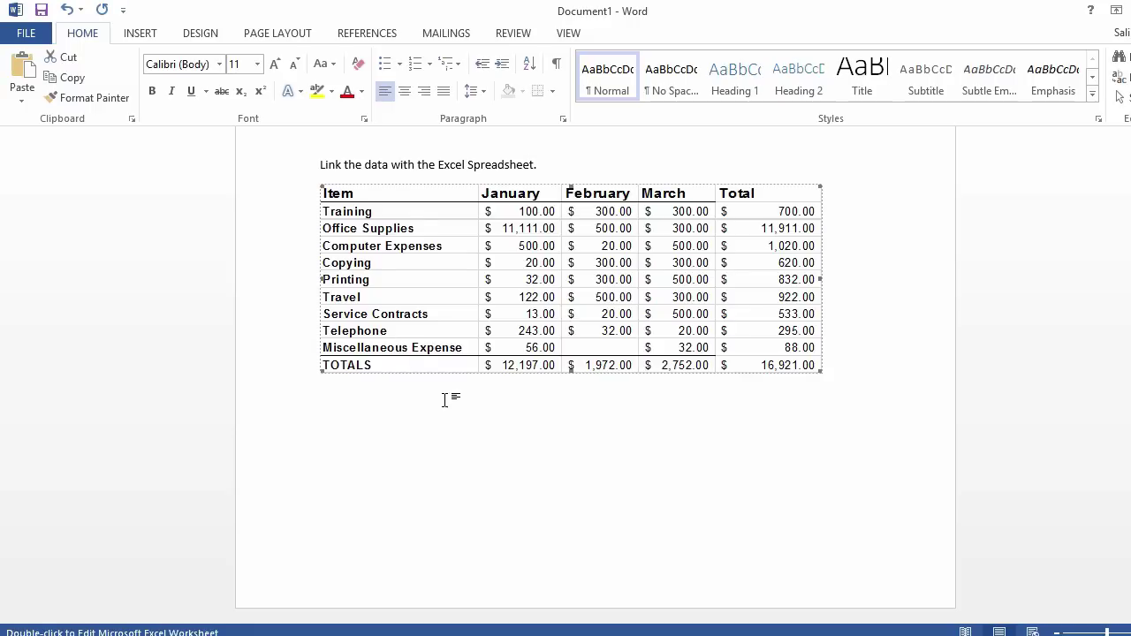
# Save the Word document to the Desktop as "Monthly report".
pyautogui.click(40, 12)
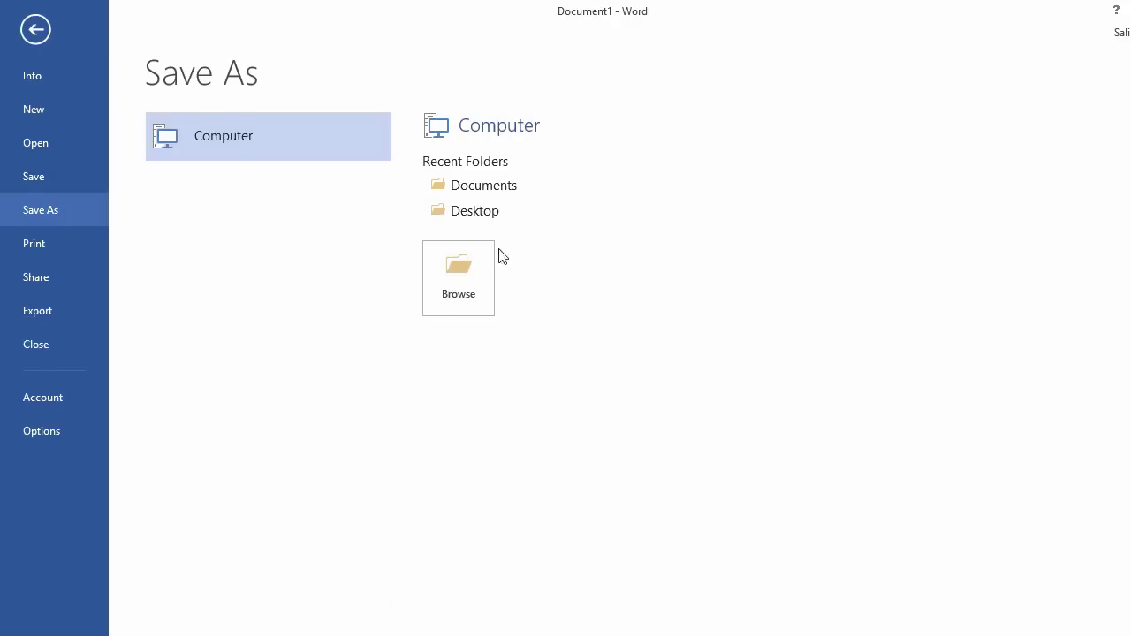
pyautogui.click(478, 213)
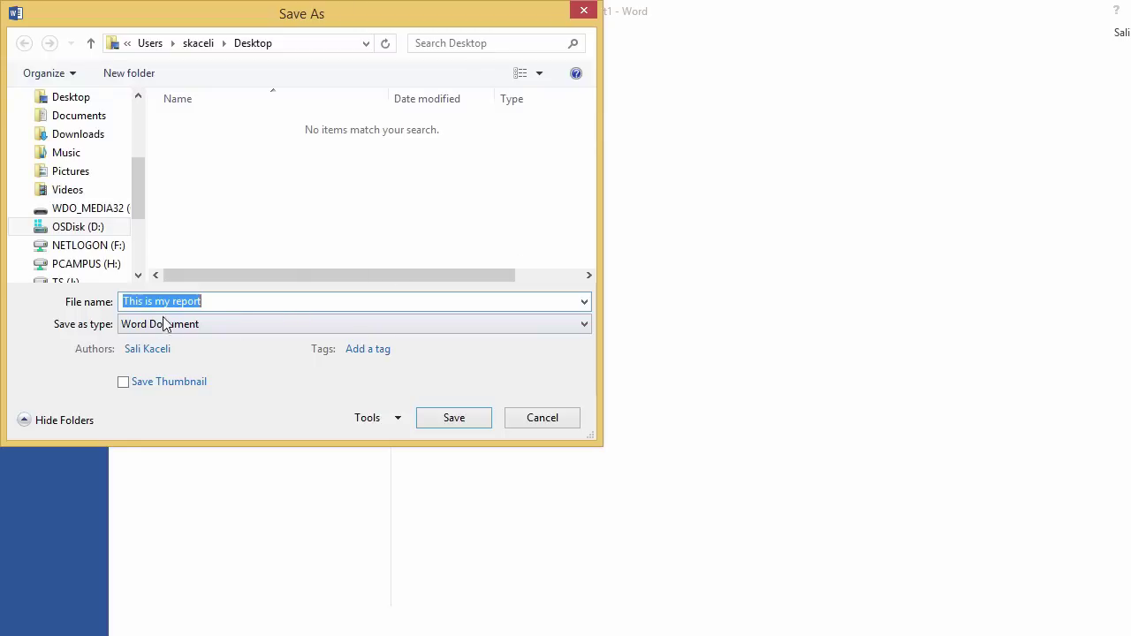
pyautogui.write('Monthly report')
pyautogui.press('Return')
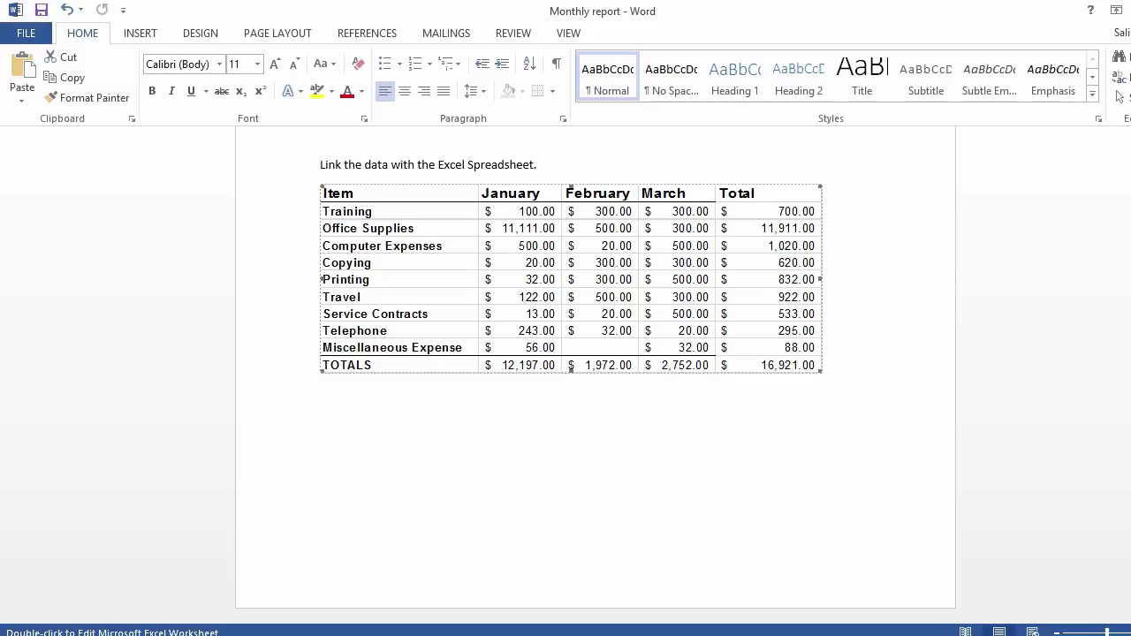
# Switch to Excel and set the January Training expense in C5 to 123.
pyautogui.hotkey('alt', 'Tab')
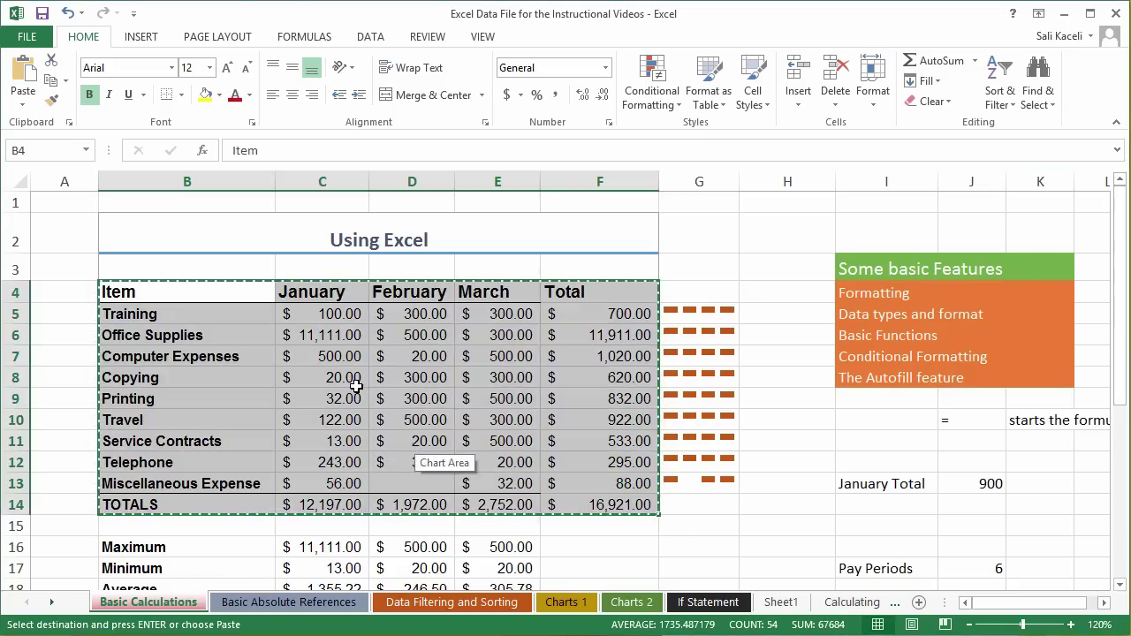
pyautogui.click(356, 386)
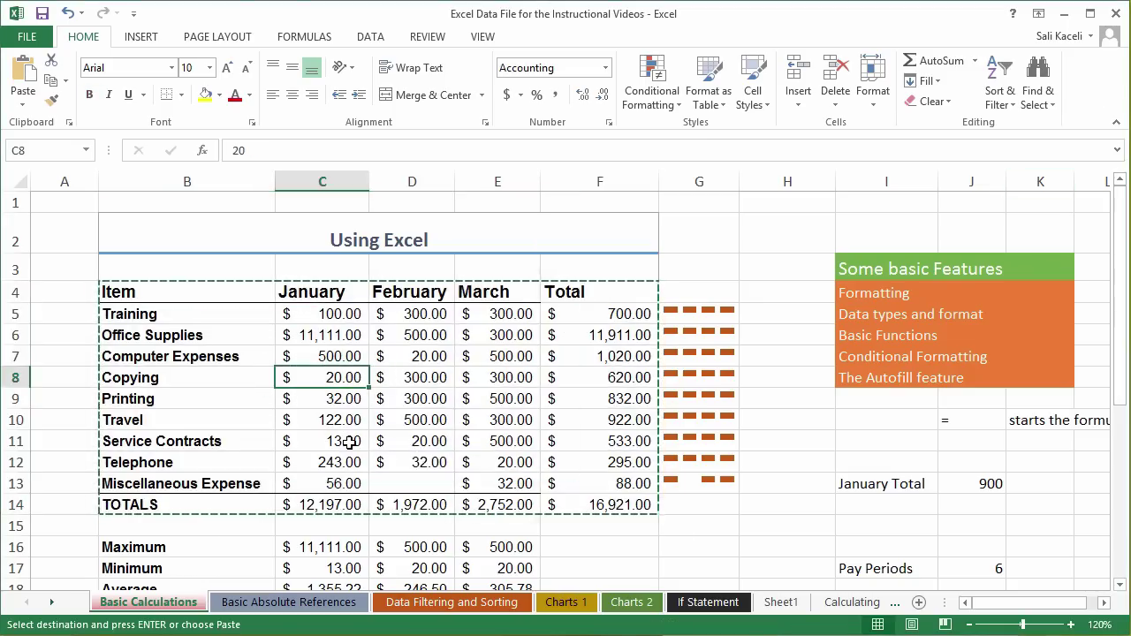
pyautogui.click(334, 320)
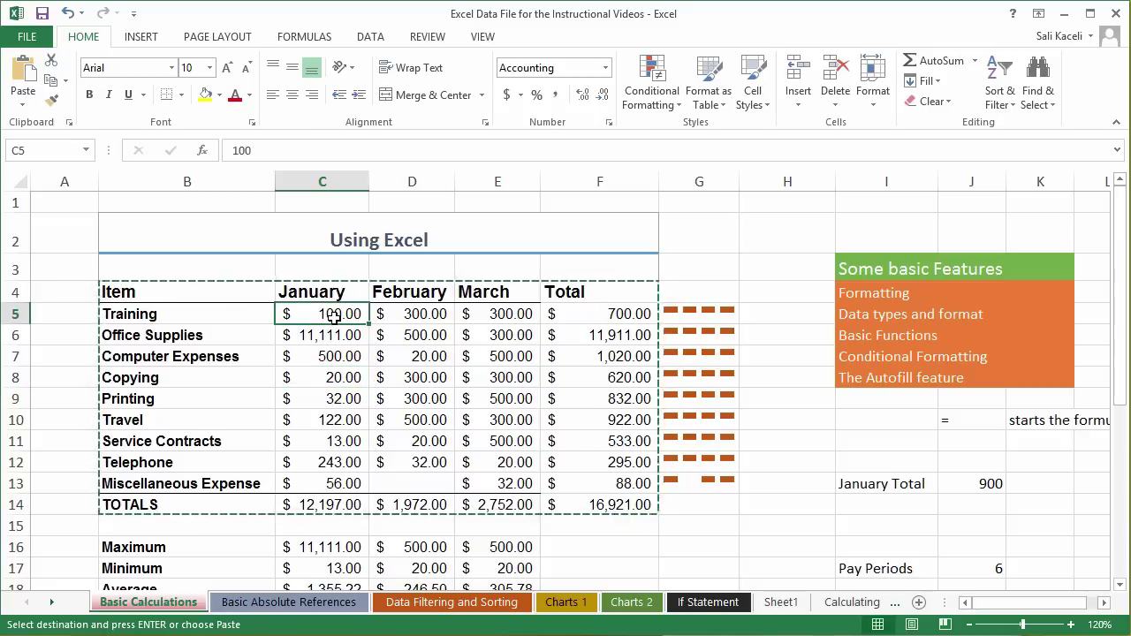
pyautogui.write('123')
pyautogui.press('Return')
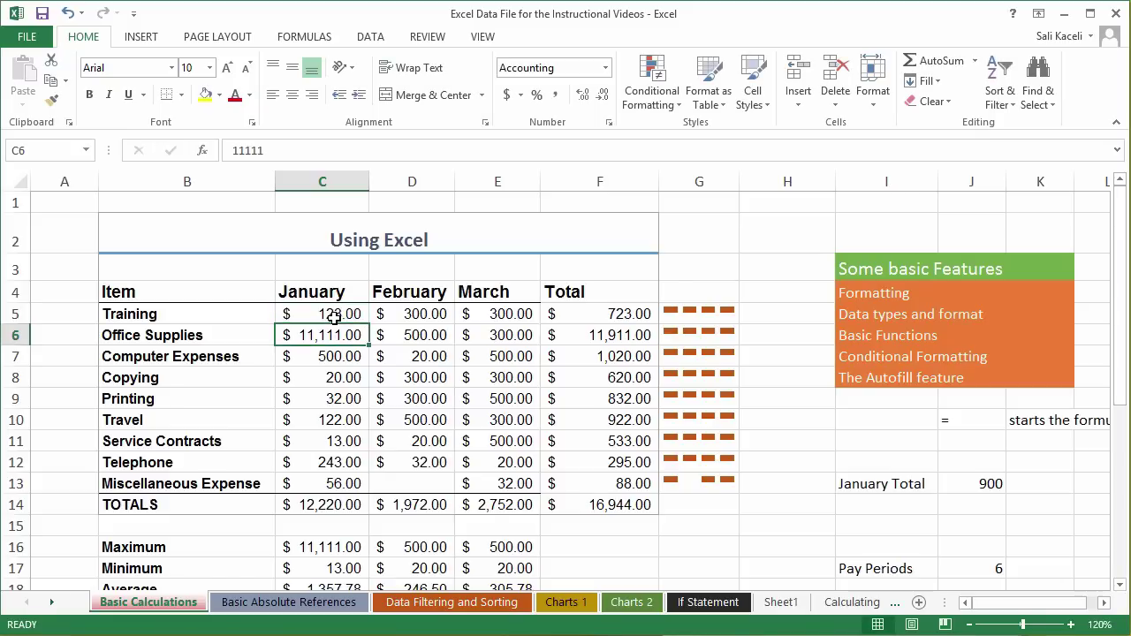
pyautogui.click(412, 390)
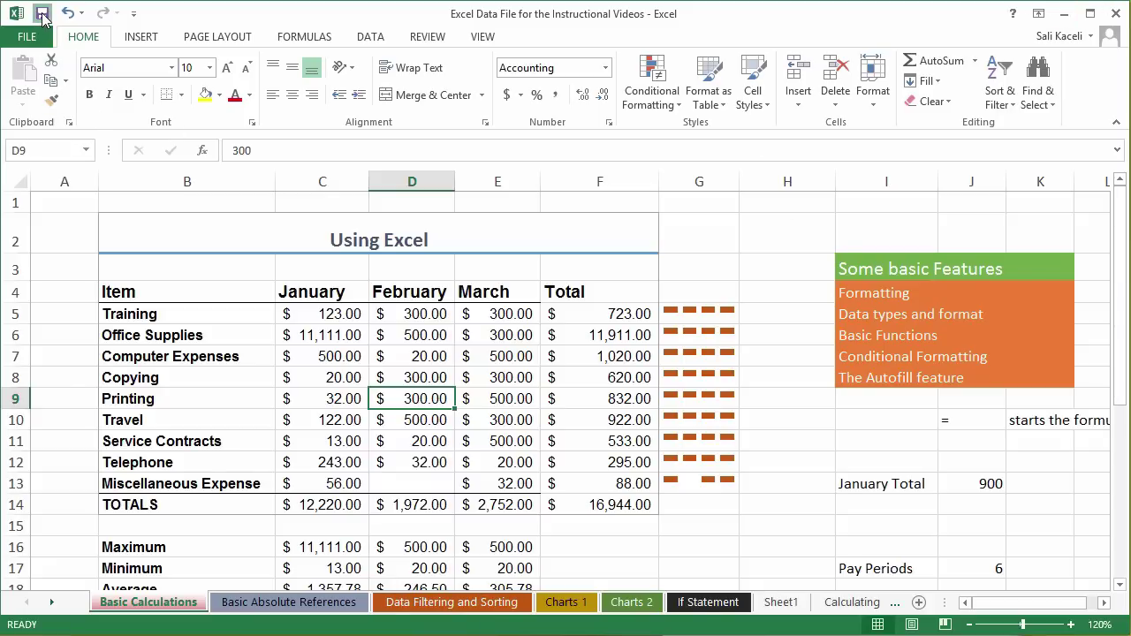
# Minimize Excel, then open the Monthly report document from the desktop and update it with the linked file's data.
pyautogui.click(1065, 15)
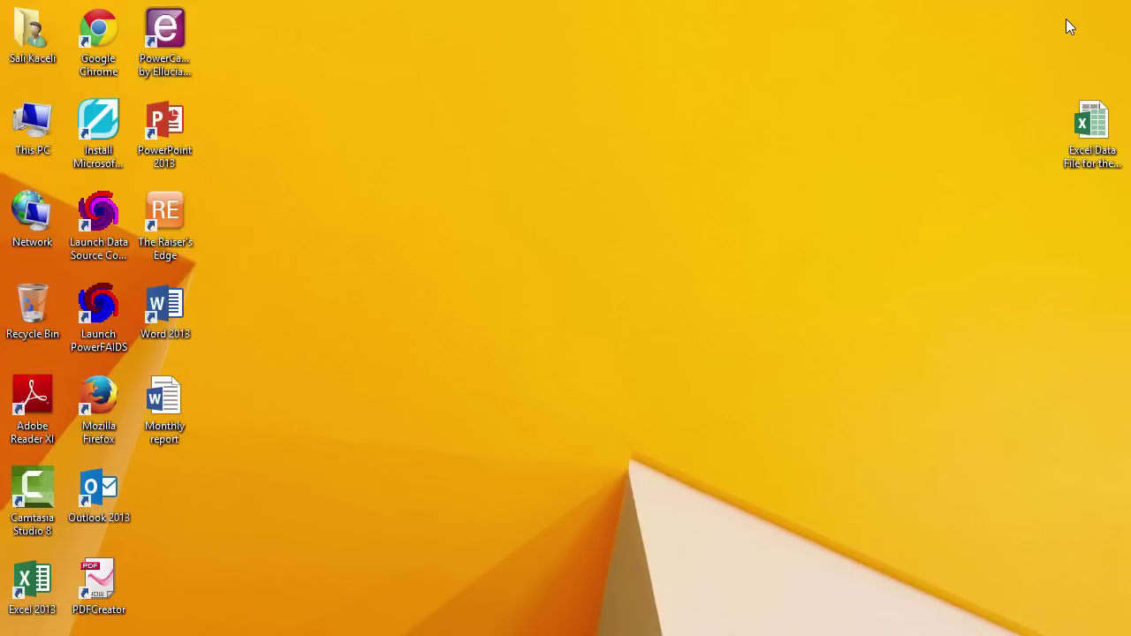
pyautogui.doubleClick(163, 405)
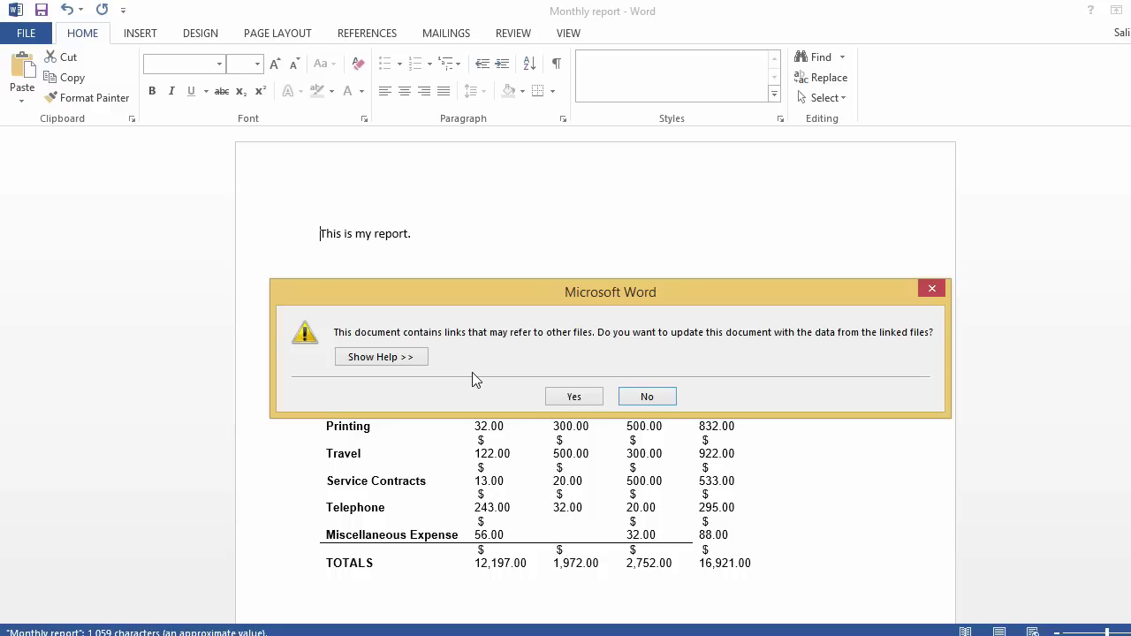
pyautogui.click(574, 397)
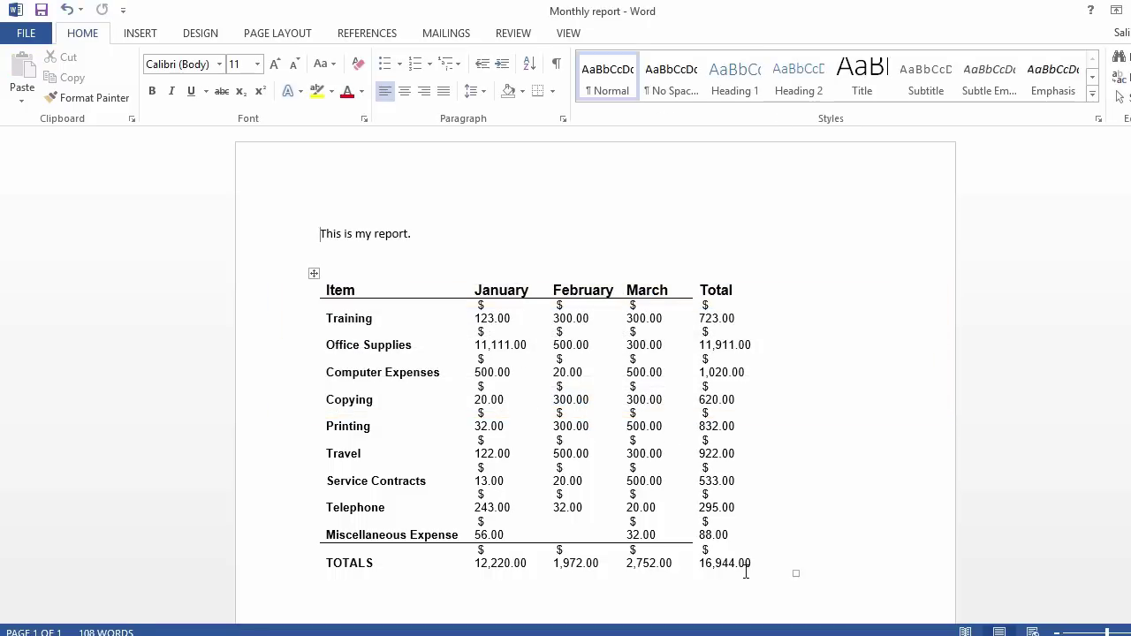
# Check both expense tables in the report for the updated figures and open the source workbook from the linked worksheet object.
pyautogui.click(761, 548)
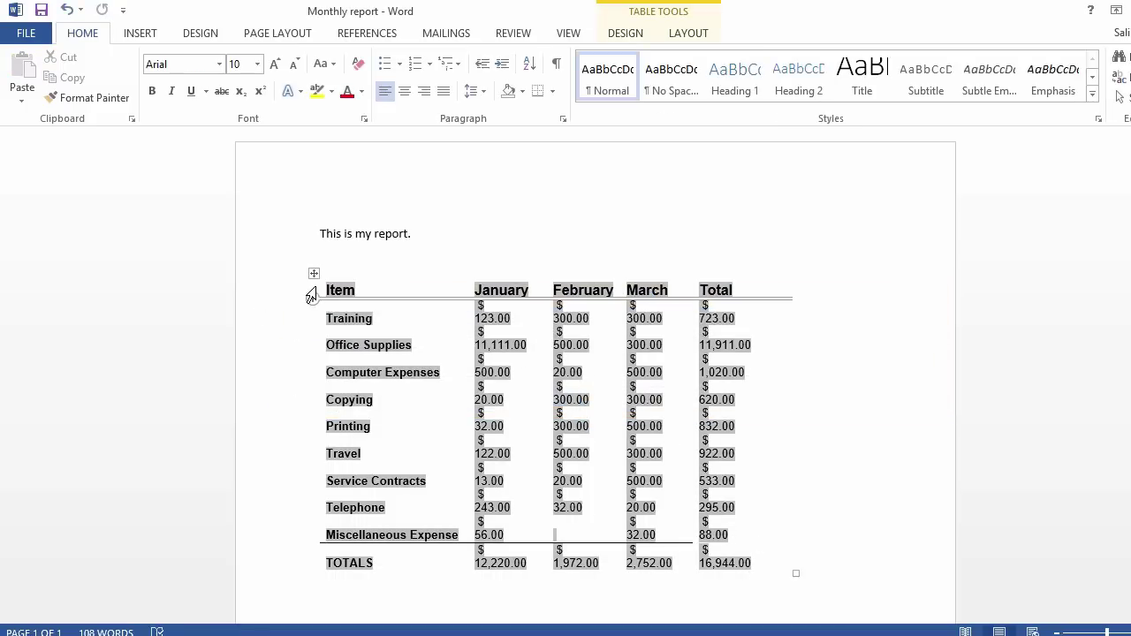
pyautogui.scroll(-5, 315, 279)
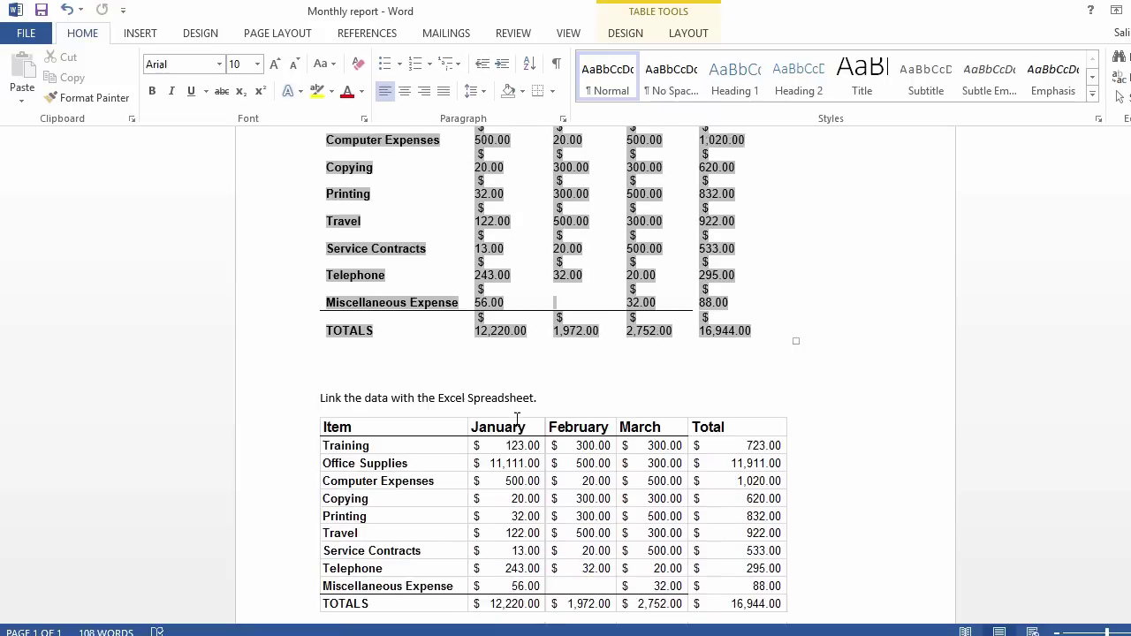
pyautogui.click(523, 427)
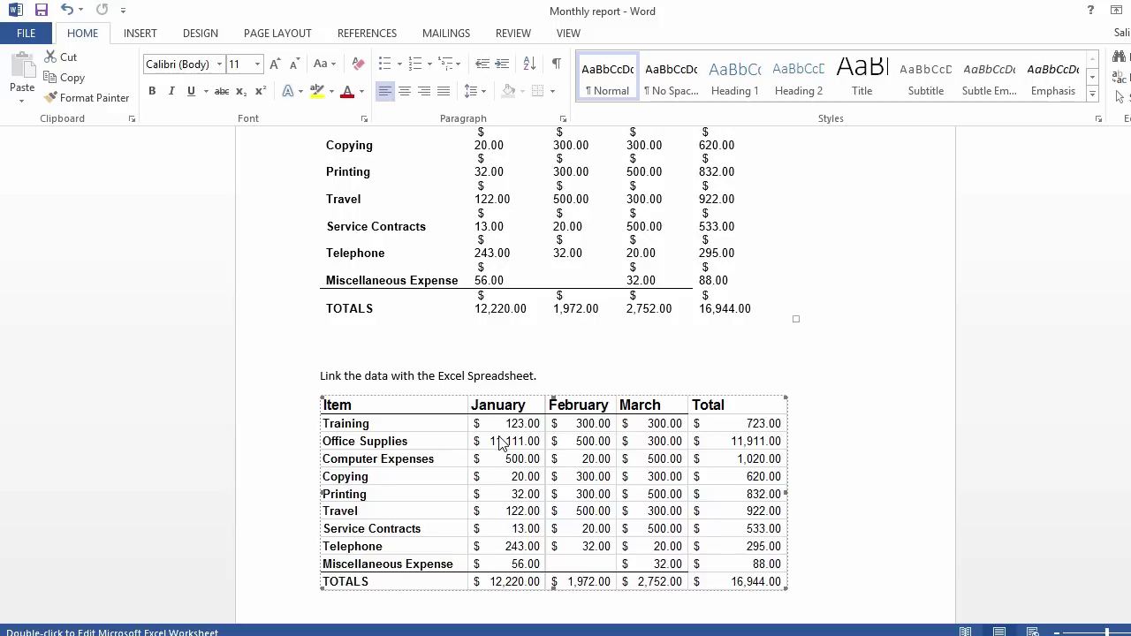
pyautogui.click(536, 375)
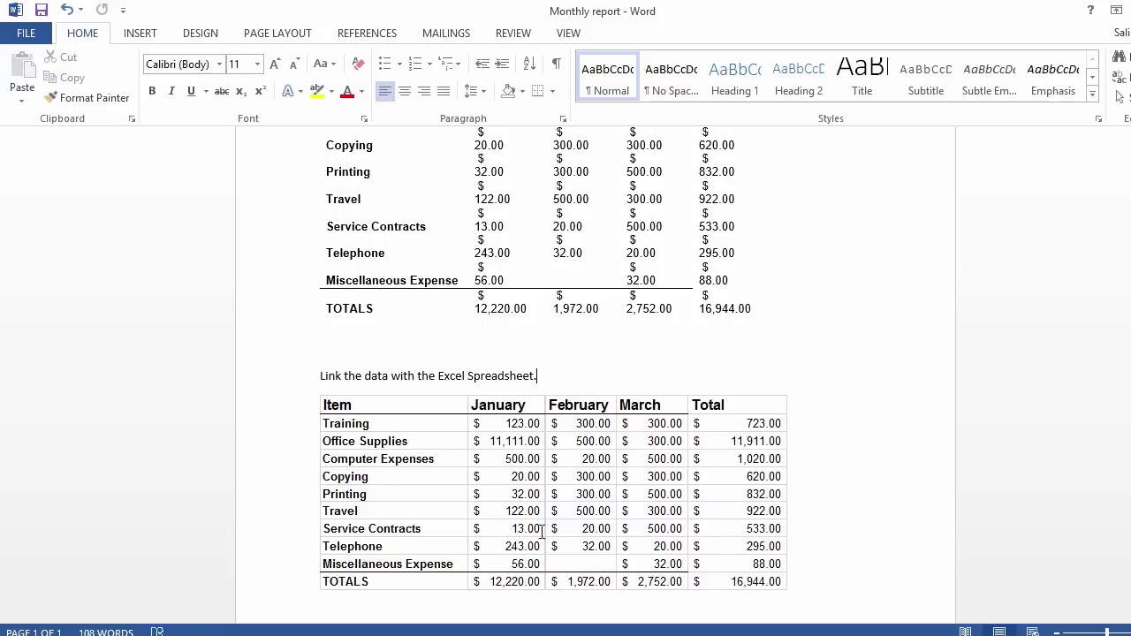
pyautogui.doubleClick(561, 564)
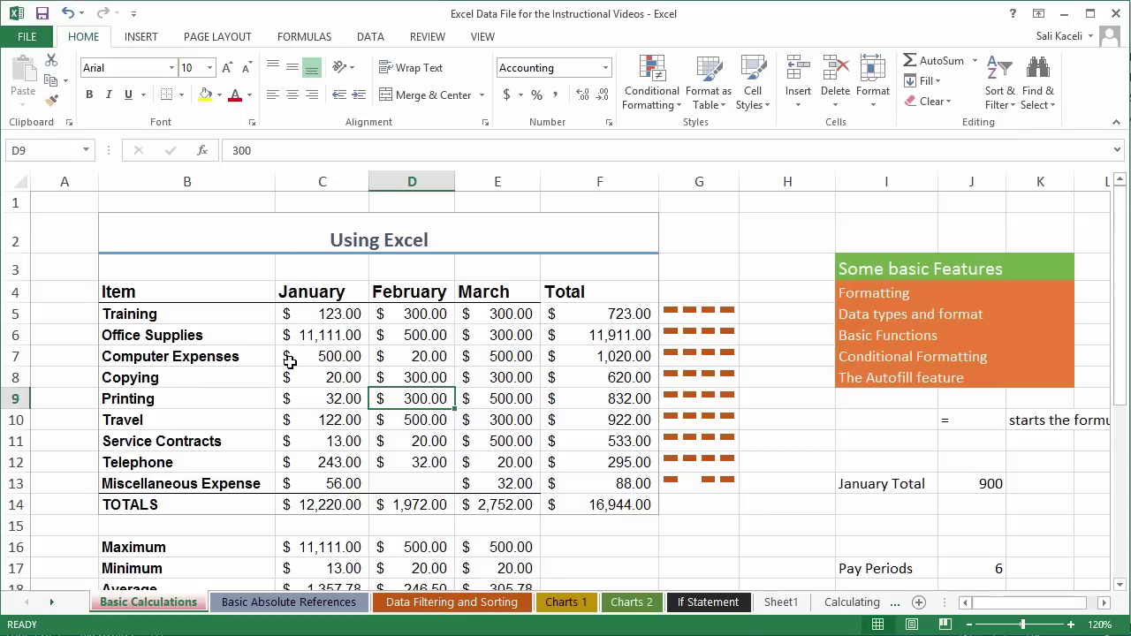
# Apply orange gradient data bars to the expense amounts in C5:E13 and set the January Office Supplies expense in C6 to 1213.
pyautogui.click(340, 463)
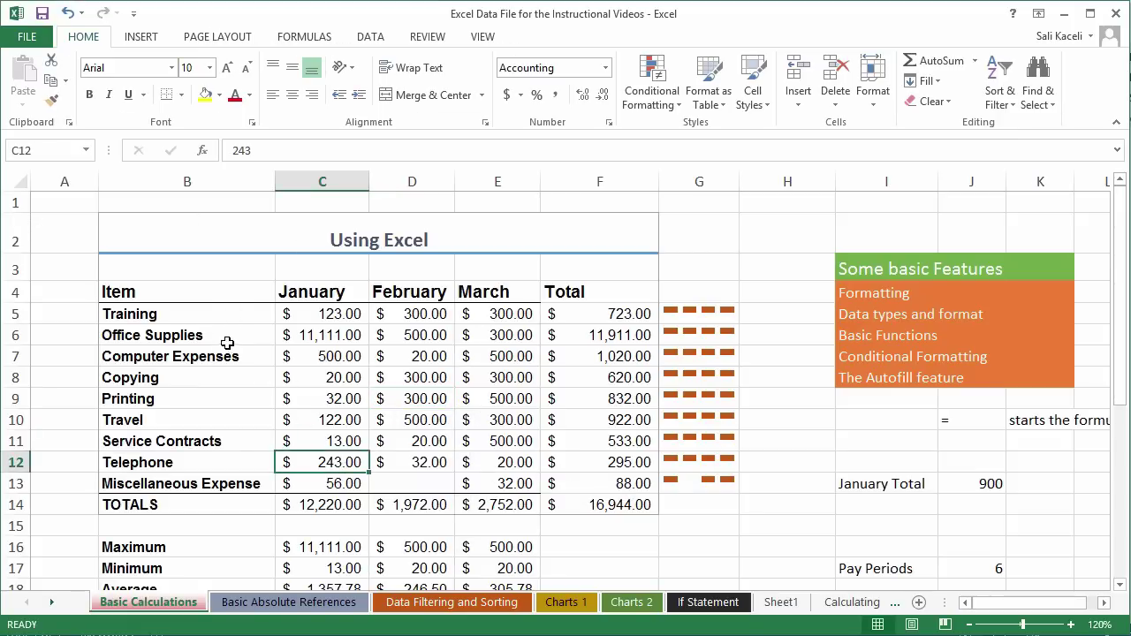
pyautogui.click(326, 377)
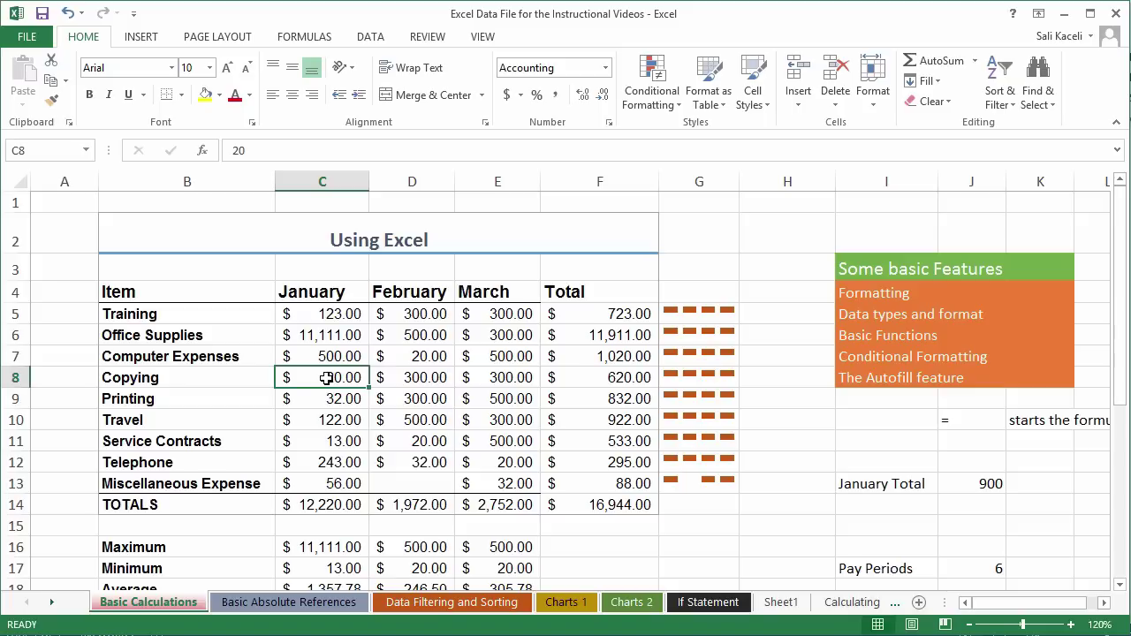
pyautogui.moveTo(291, 313); pyautogui.dragTo(511, 483)
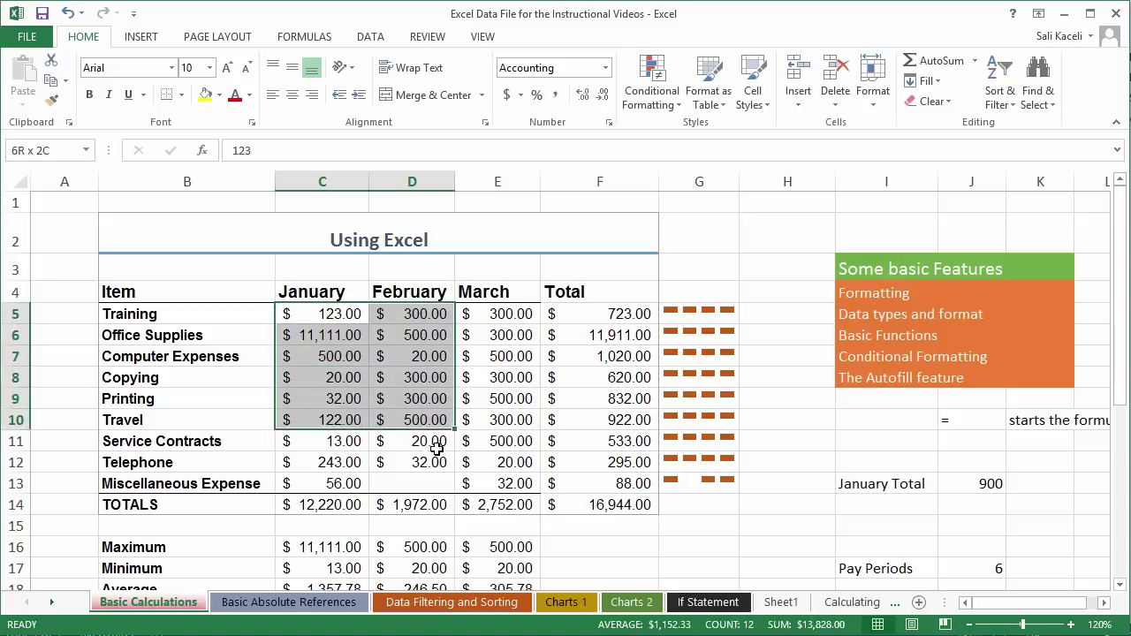
pyautogui.click(651, 93)
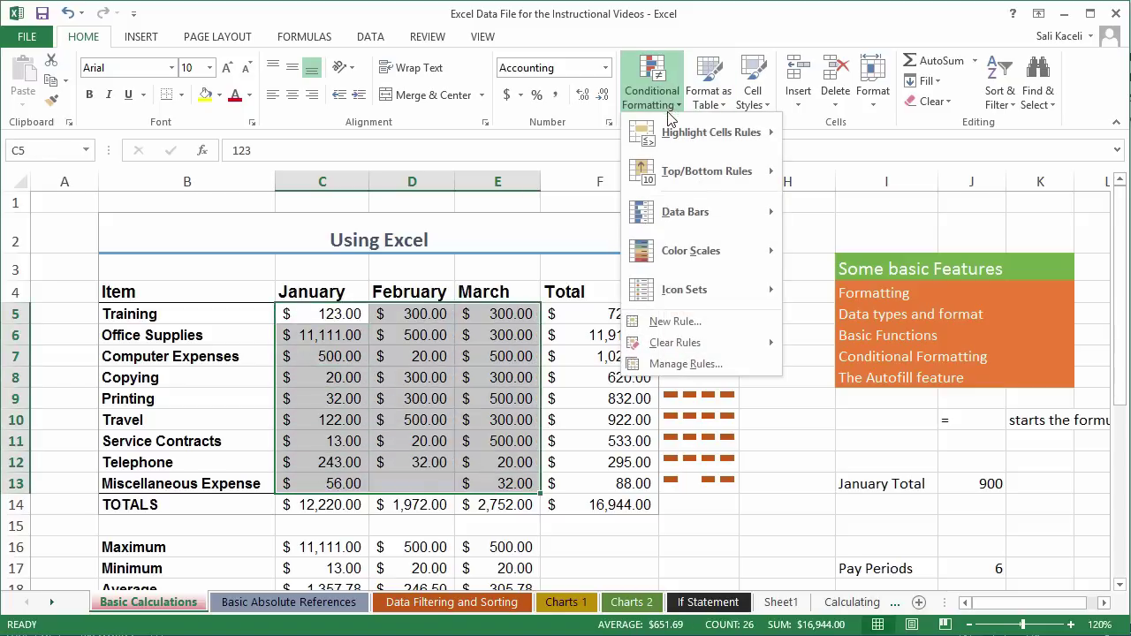
pyautogui.moveTo(743, 289)
pyautogui.click(800, 292)
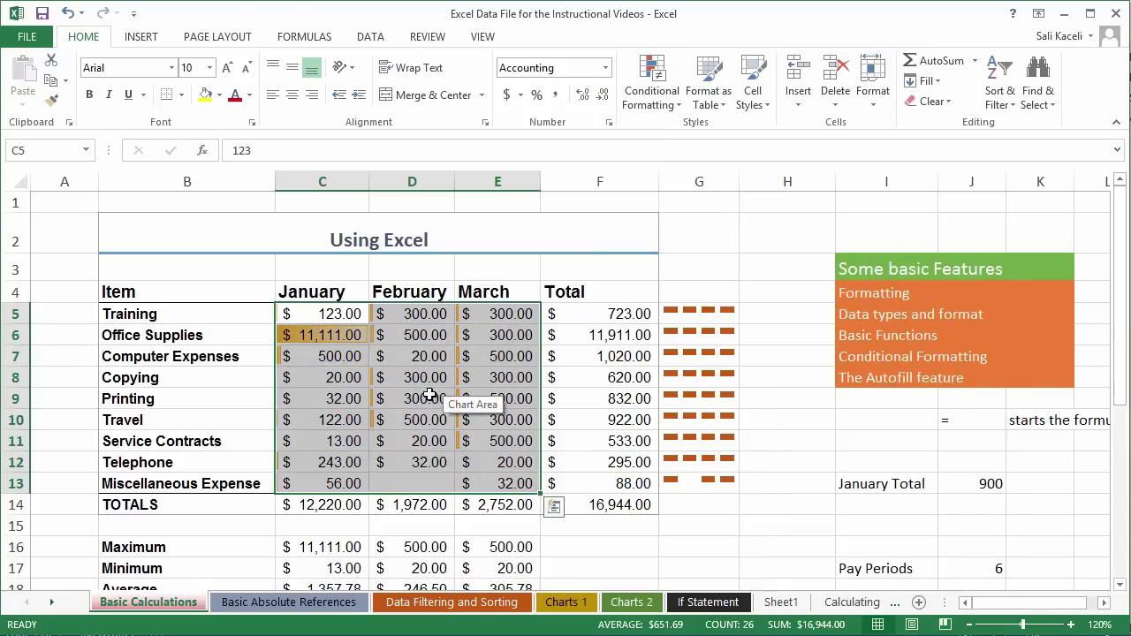
pyautogui.click(323, 335)
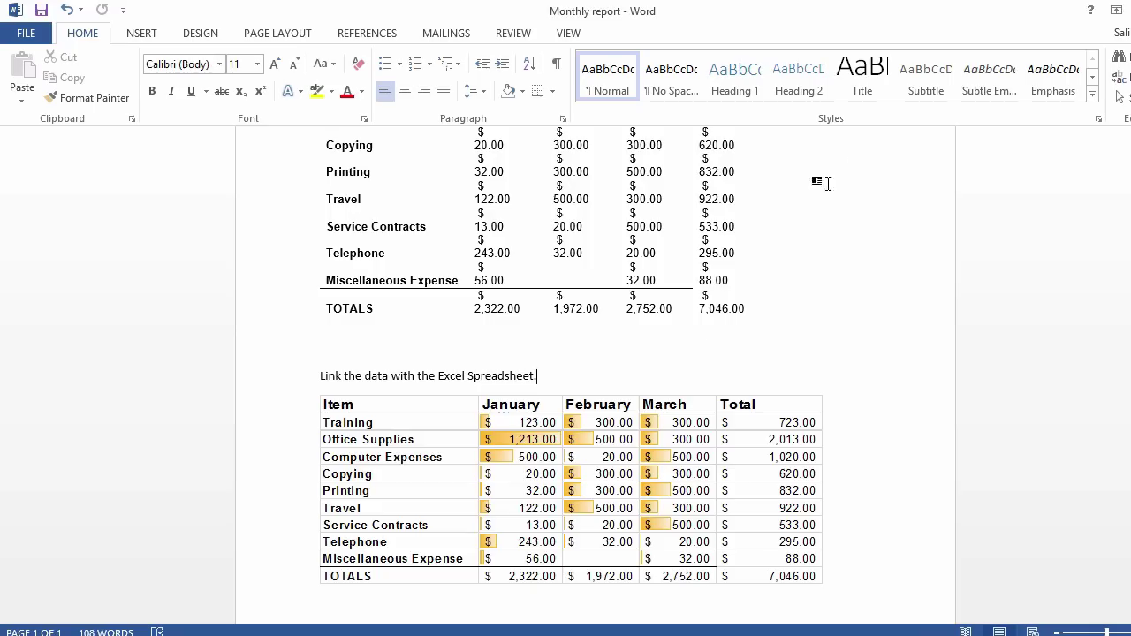
# Close the Monthly report with its changes saved, then reopen it from the desktop and update it with the linked file's data.
pyautogui.click(1123, 6)
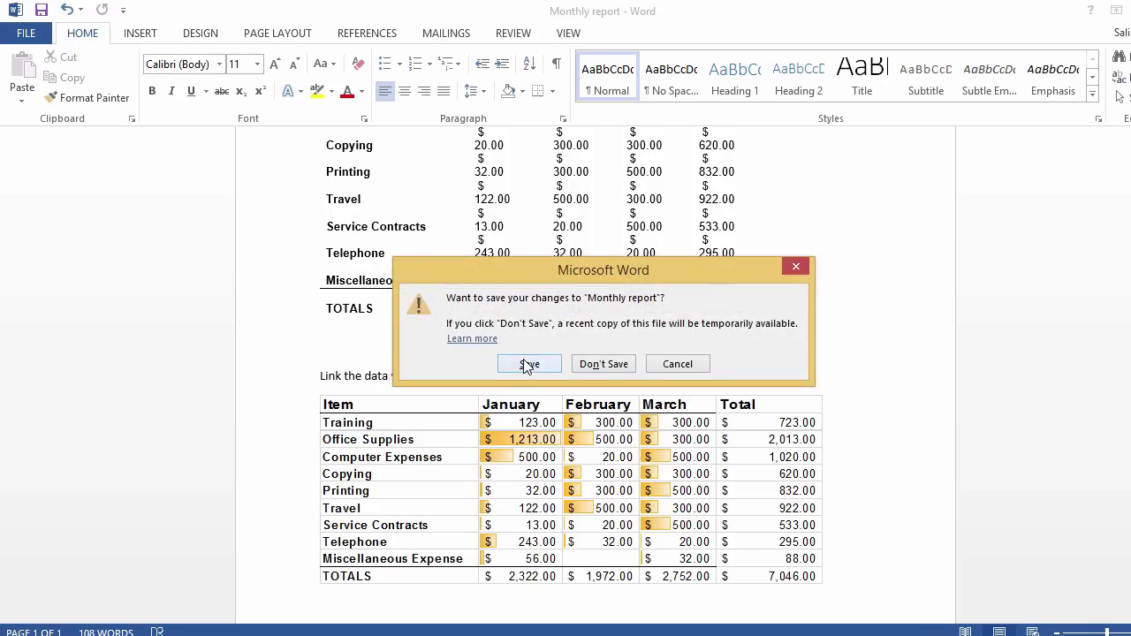
pyautogui.click(530, 364)
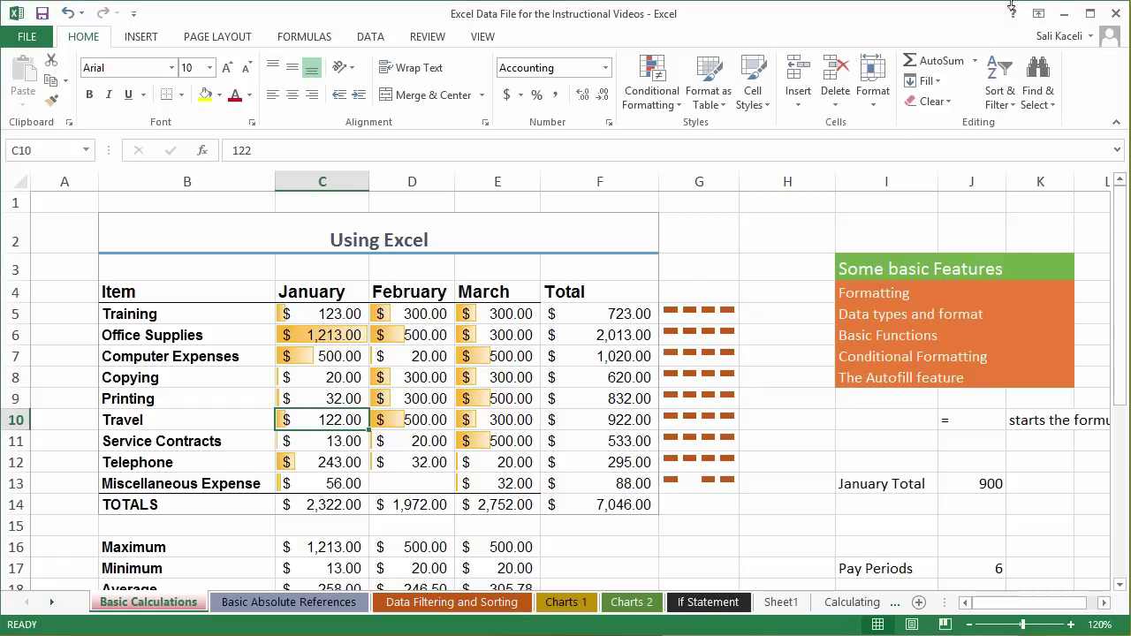
pyautogui.click(1065, 15)
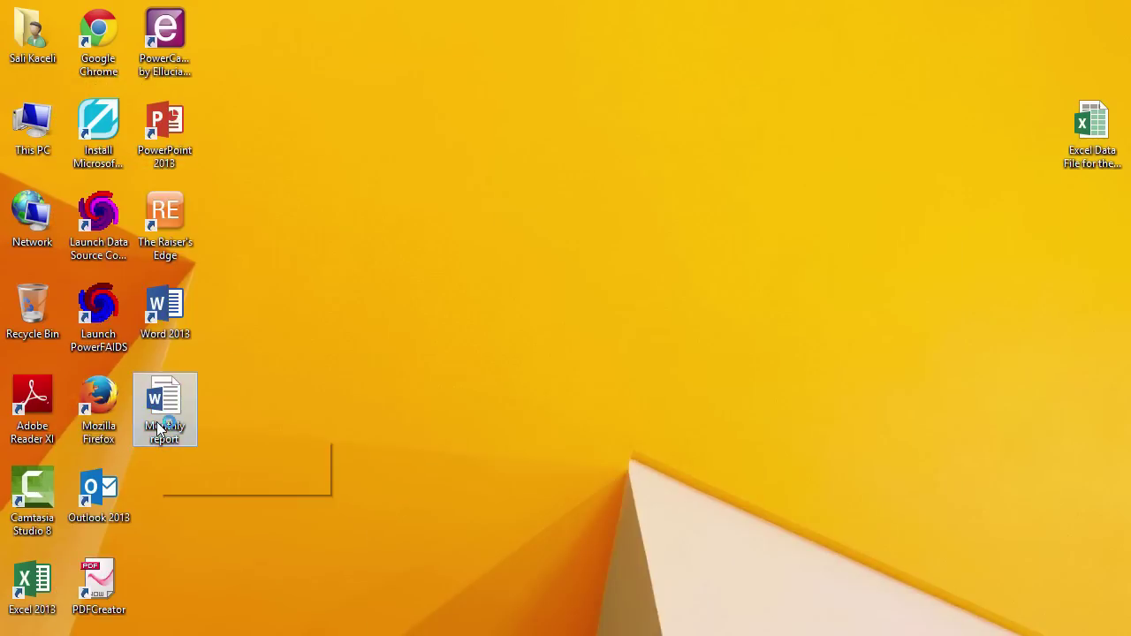
pyautogui.doubleClick(159, 415)
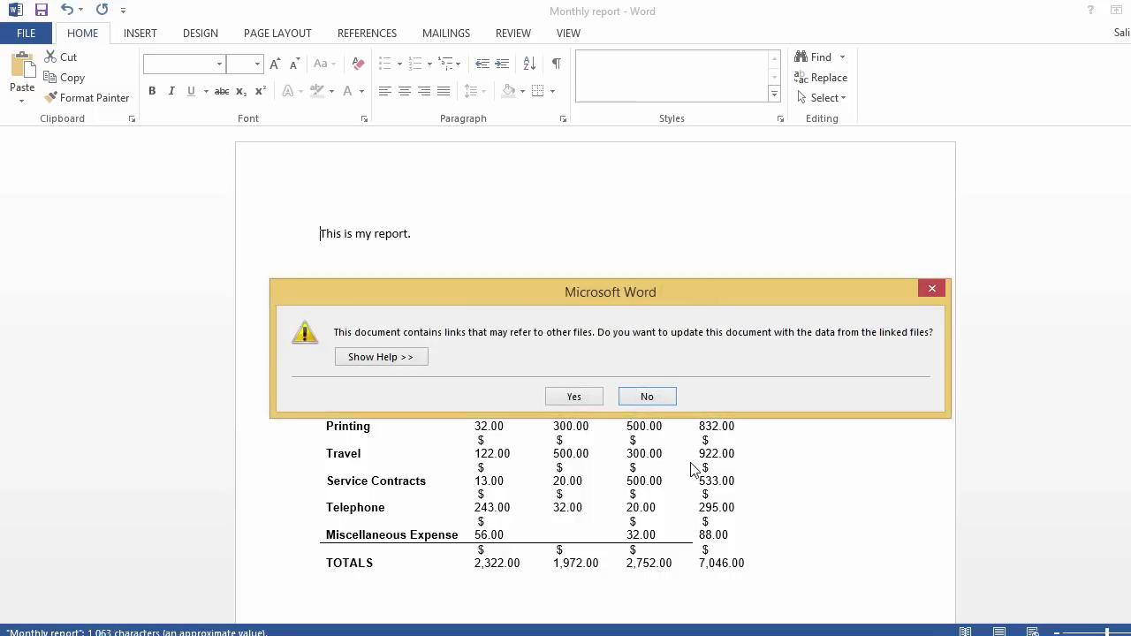
pyautogui.click(590, 398)
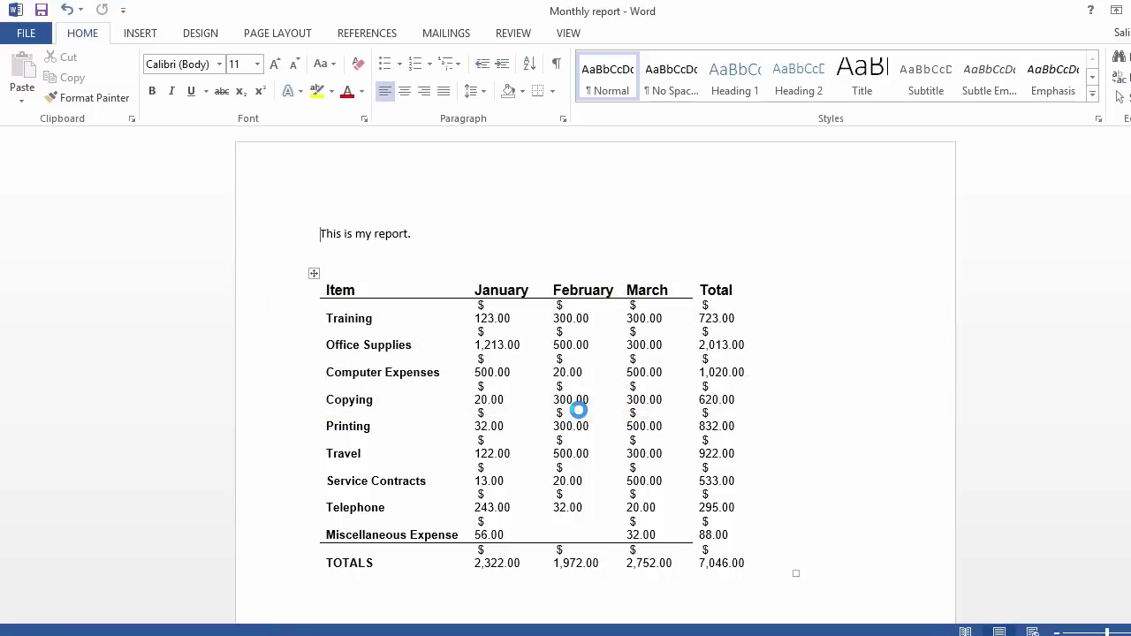
pyautogui.scroll(-5, 392, 371)
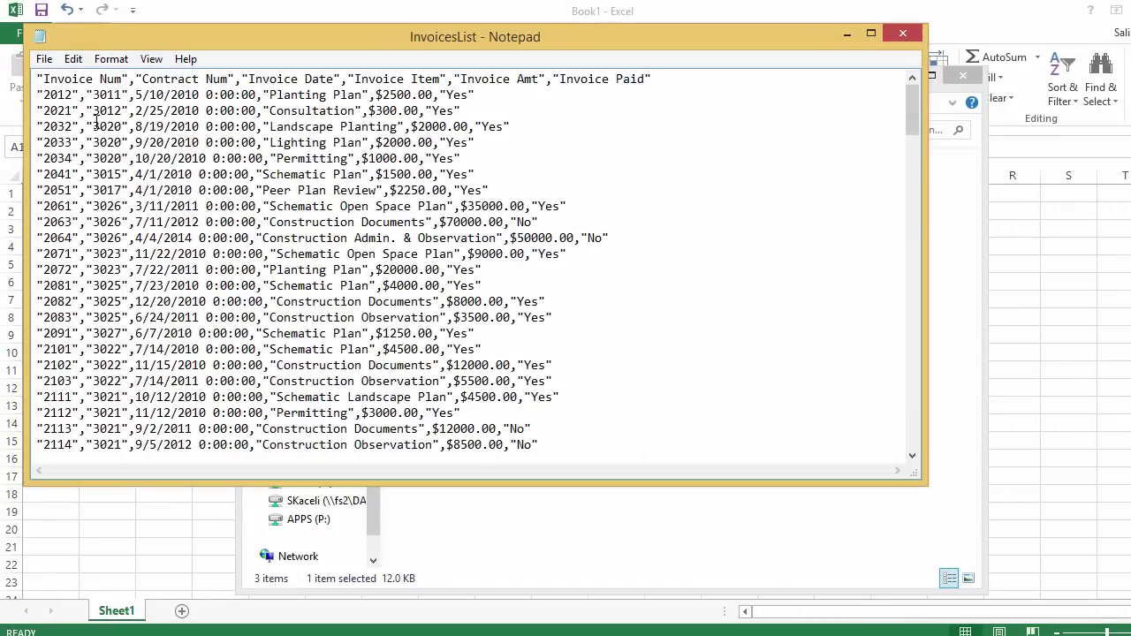
# Examine how the InvoicesList text file separates its fields, then close the file and its folder window.
pyautogui.keyDown('shift'); pyautogui.click(38, 111); pyautogui.keyUp('shift')
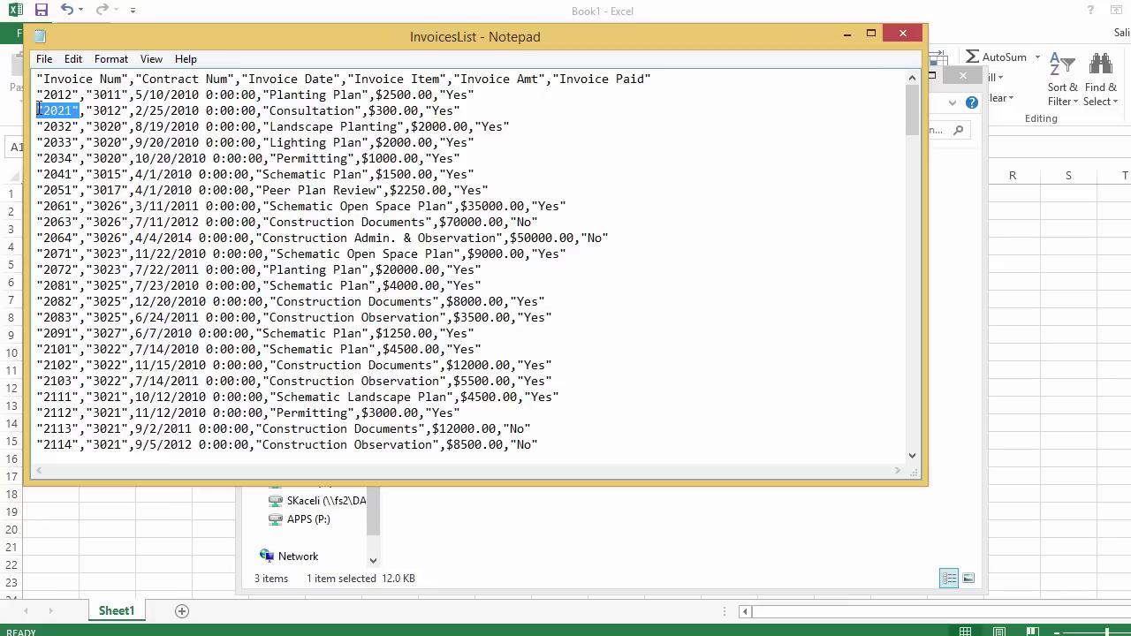
pyautogui.doubleClick(131, 111)
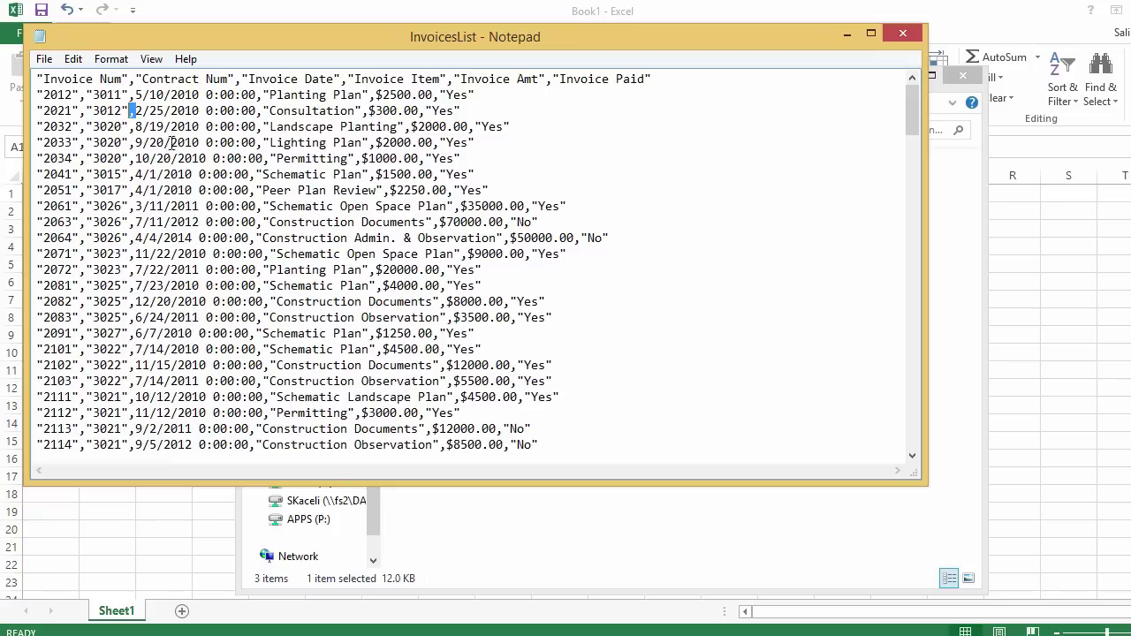
pyautogui.click(899, 33)
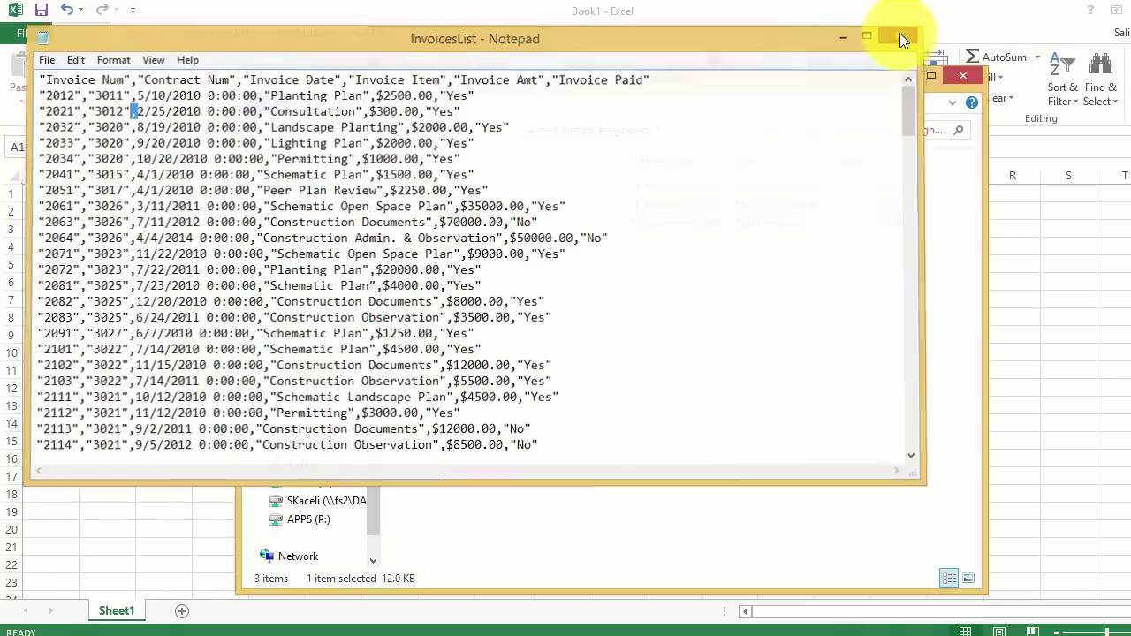
pyautogui.click(703, 130)
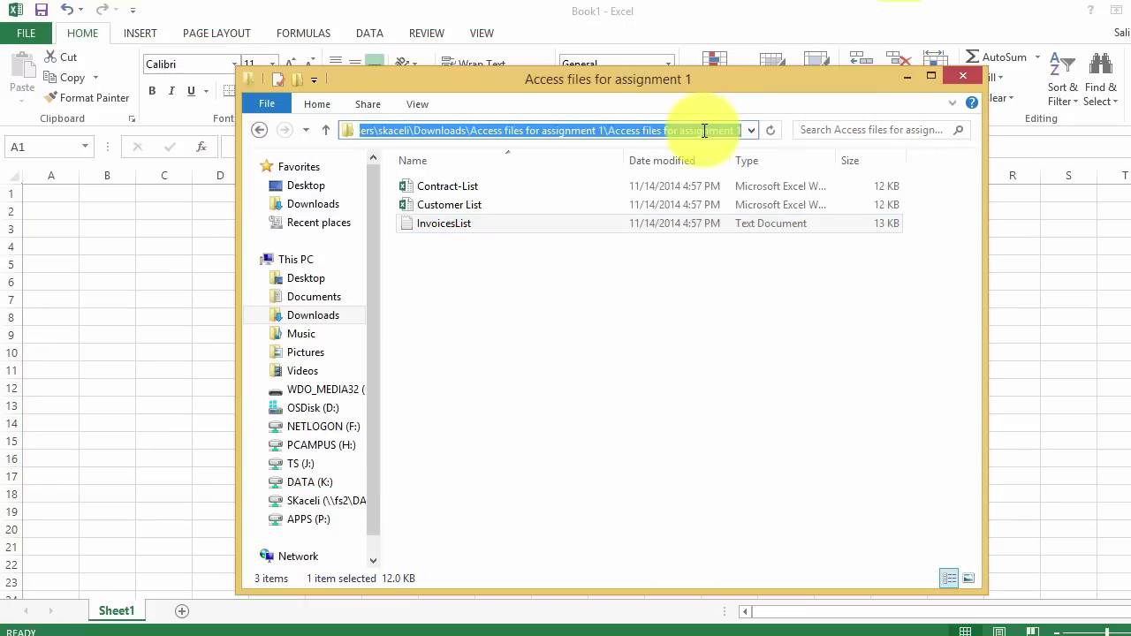
pyautogui.hotkey('alt', 'F4')
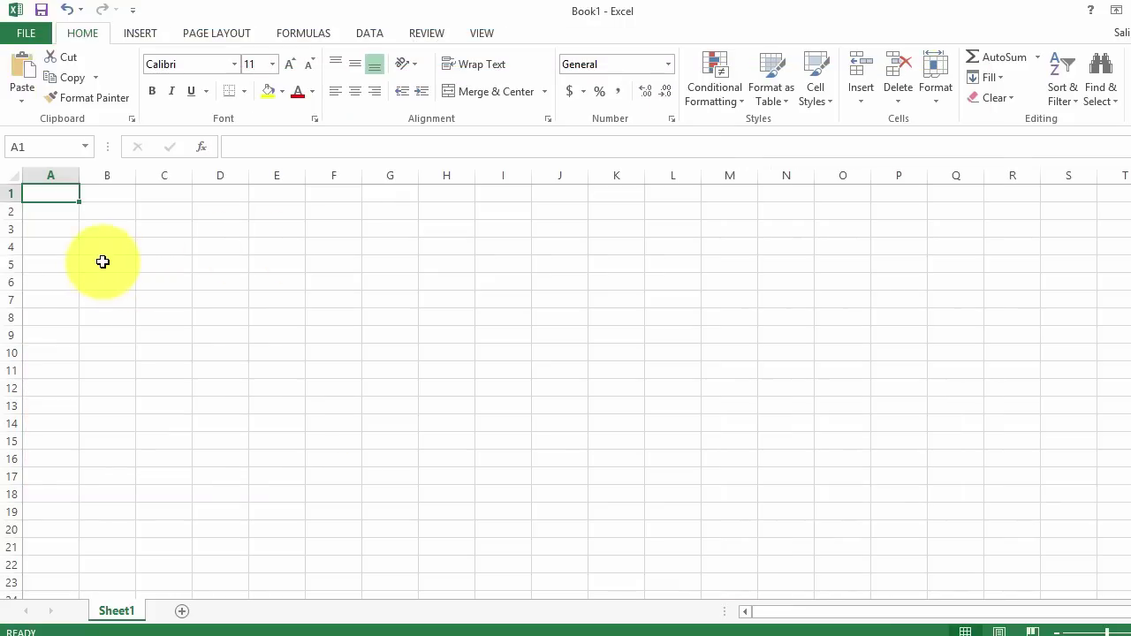
# Open the InvoicesList text file from the "Access files for assignment 1" folder in Downloads, with All Files as the file type.
pyautogui.click(35, 35)
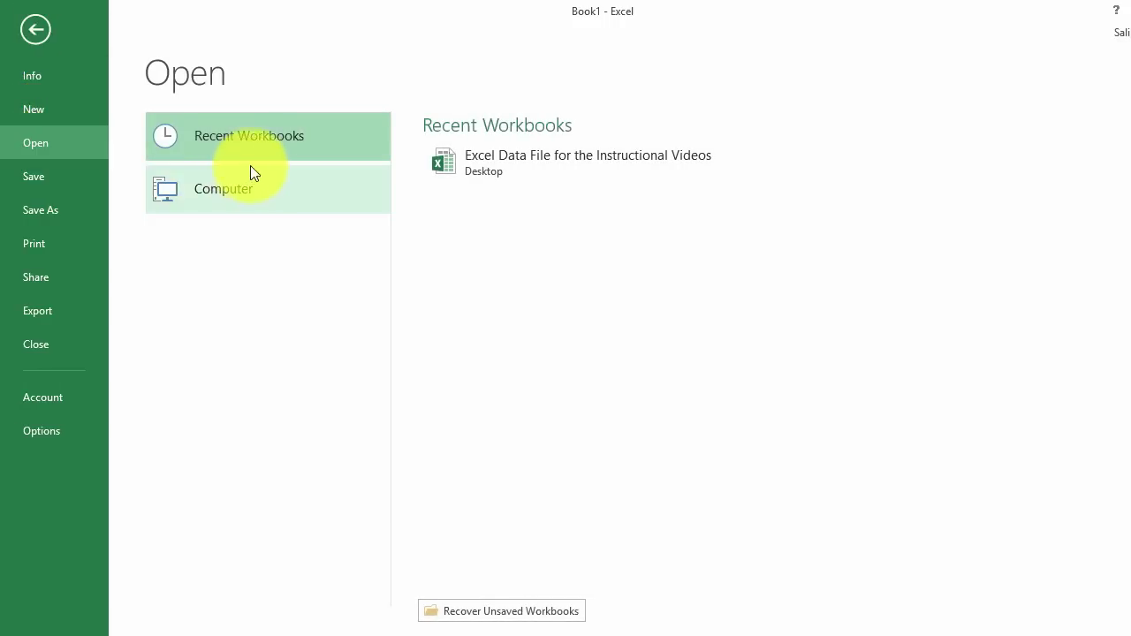
pyautogui.click(193, 195)
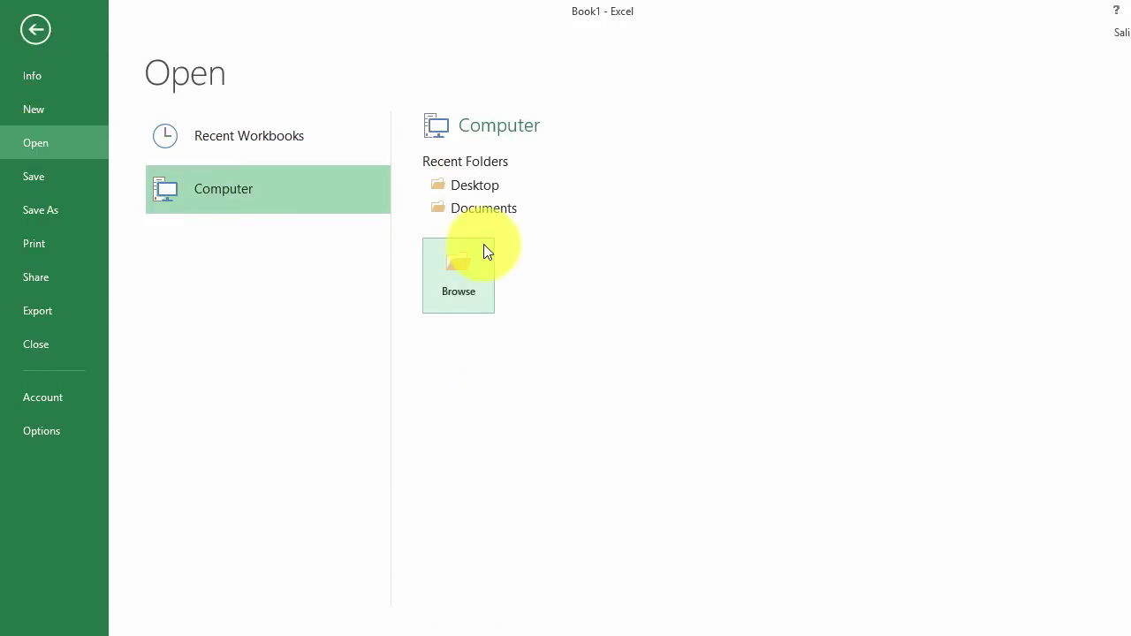
pyautogui.click(467, 284)
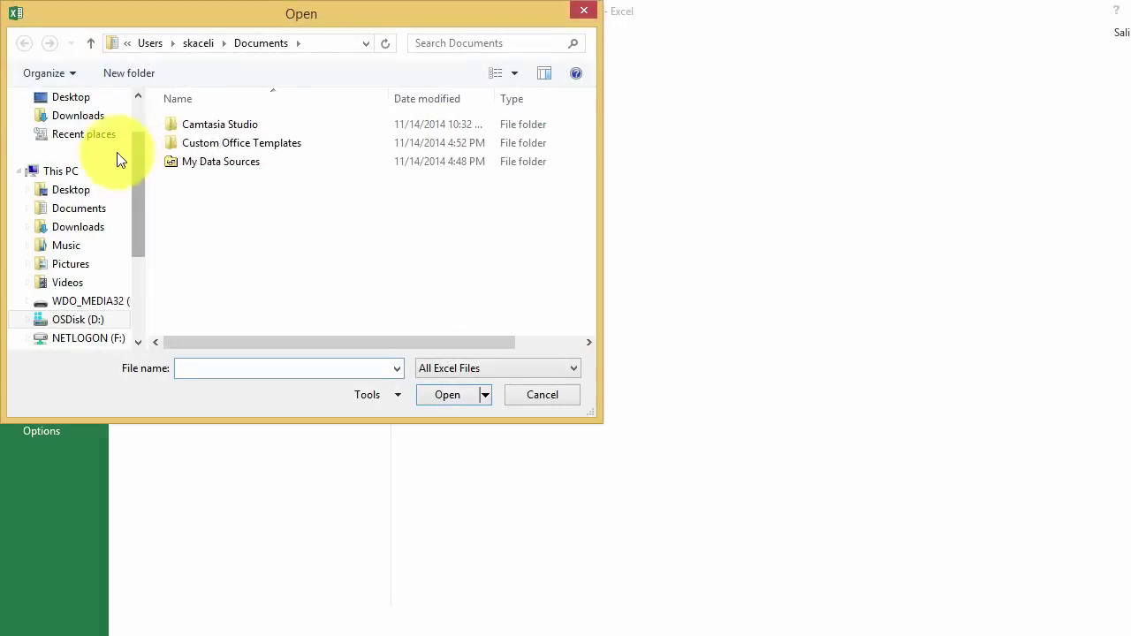
pyautogui.click(85, 121)
pyautogui.doubleClick(228, 127)
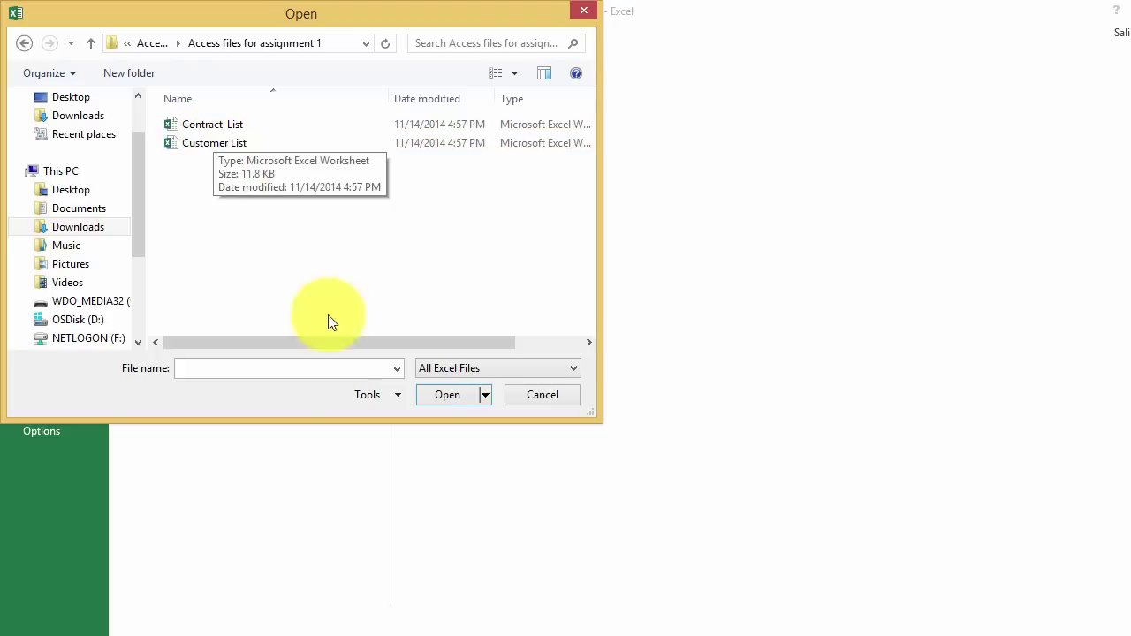
pyautogui.click(488, 369)
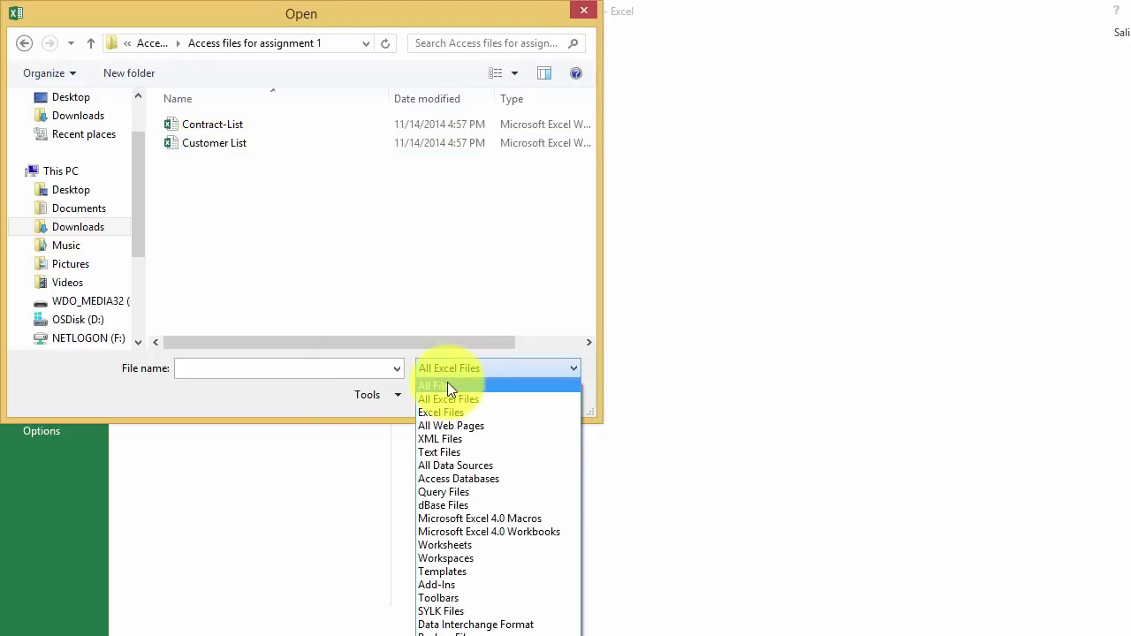
pyautogui.click(447, 382)
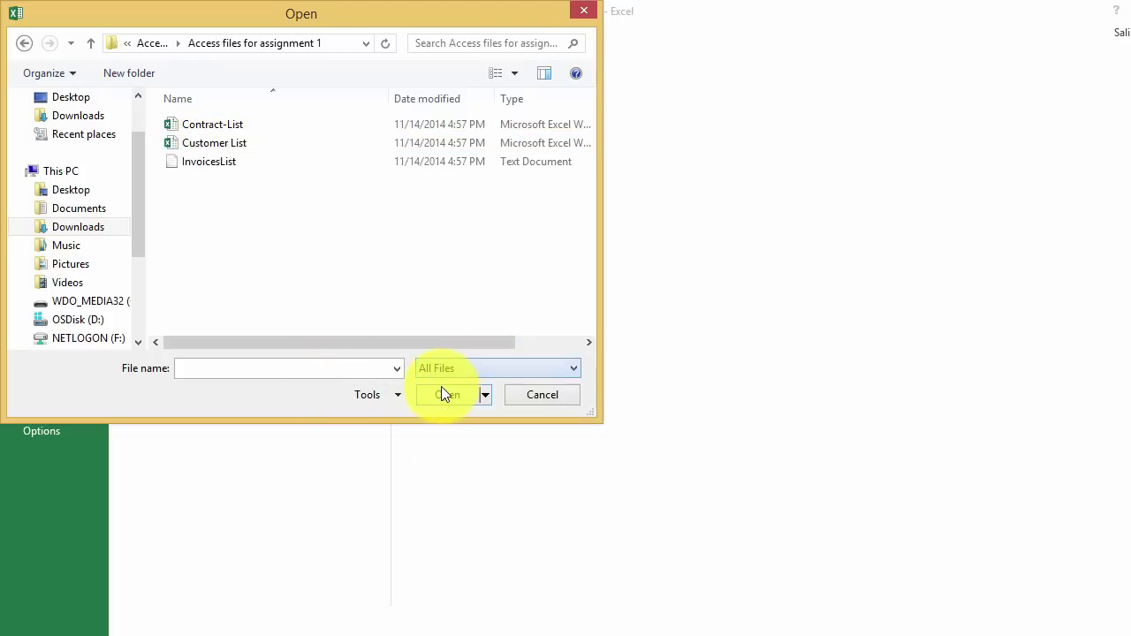
pyautogui.click(200, 168)
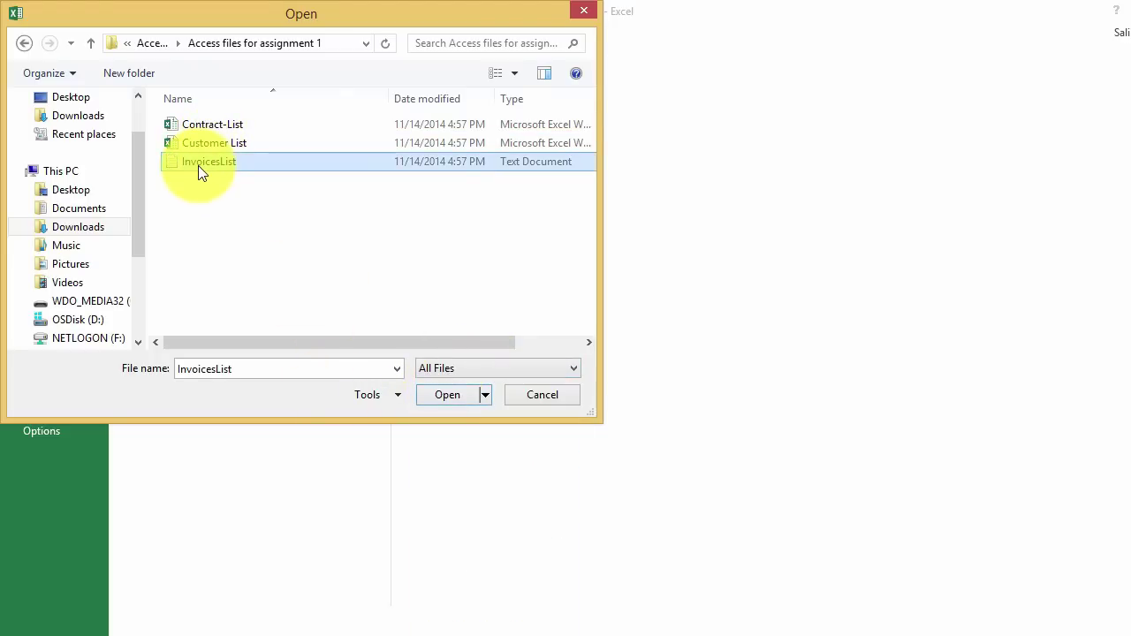
pyautogui.doubleClick(198, 165)
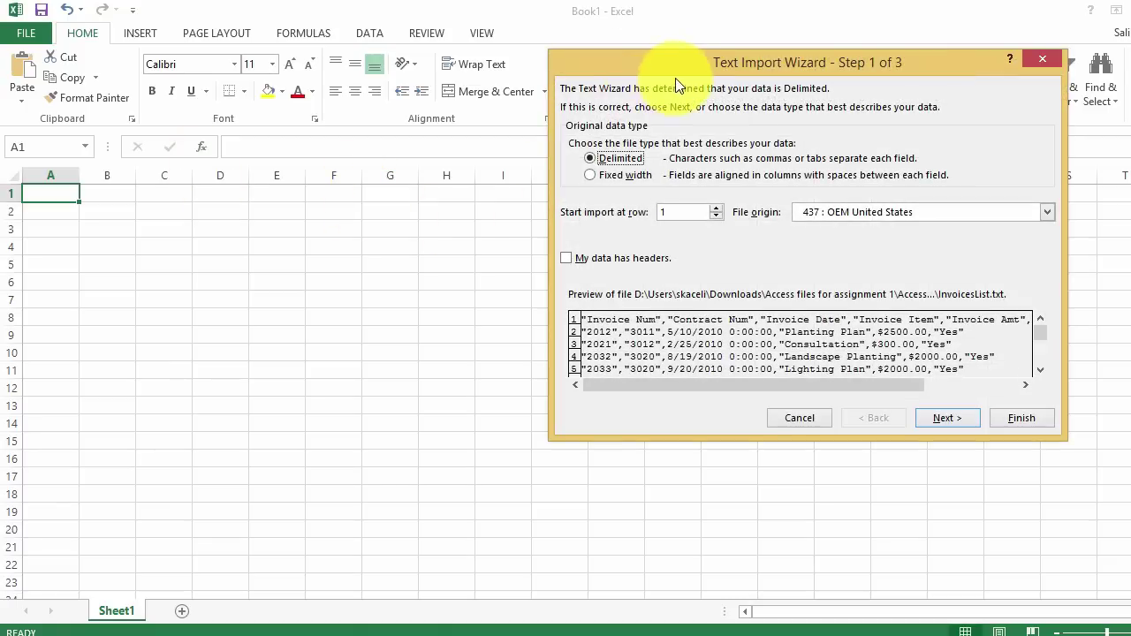
# Import the invoice text as delimited data with headers, using Comma instead of Tab as the delimiter and the General column format.
pyautogui.moveTo(651, 69); pyautogui.dragTo(307, 182)
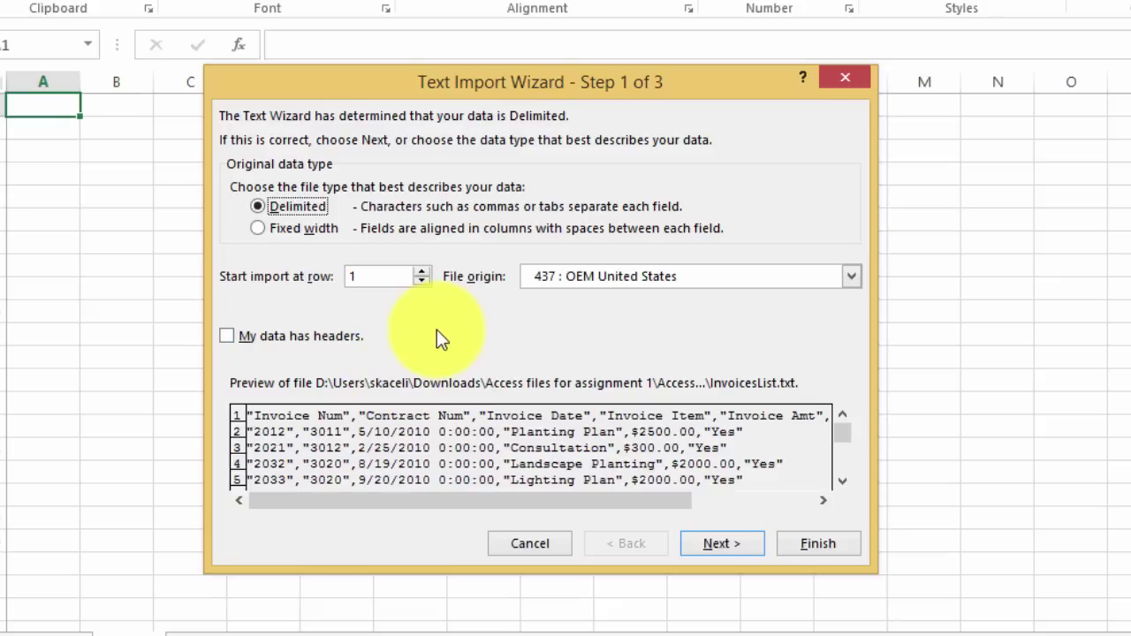
pyautogui.click(228, 336)
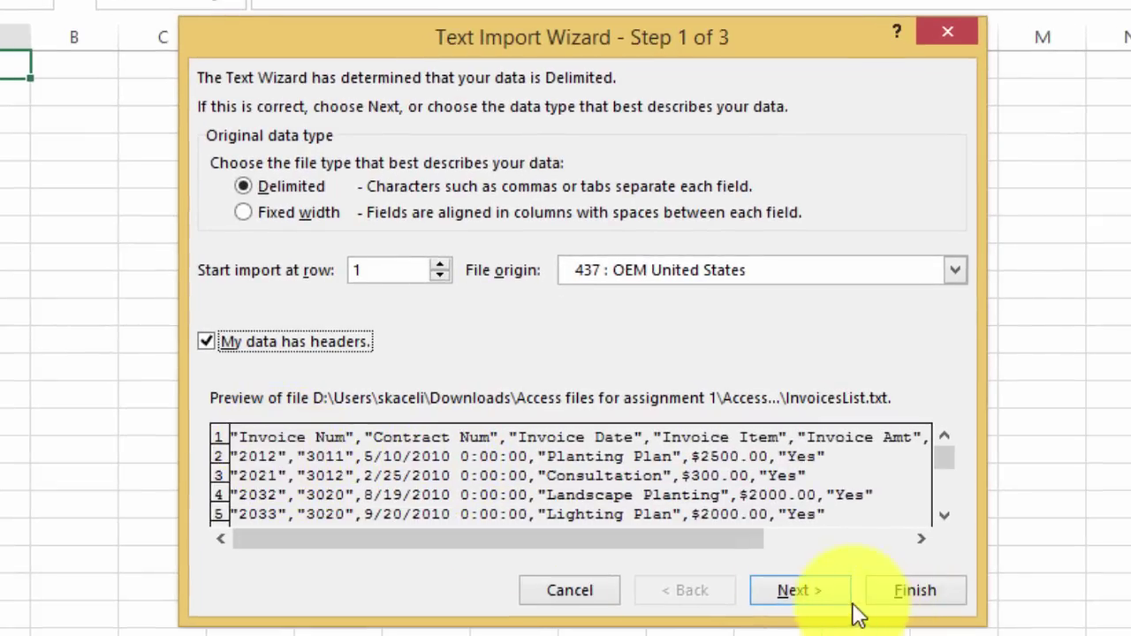
pyautogui.click(817, 594)
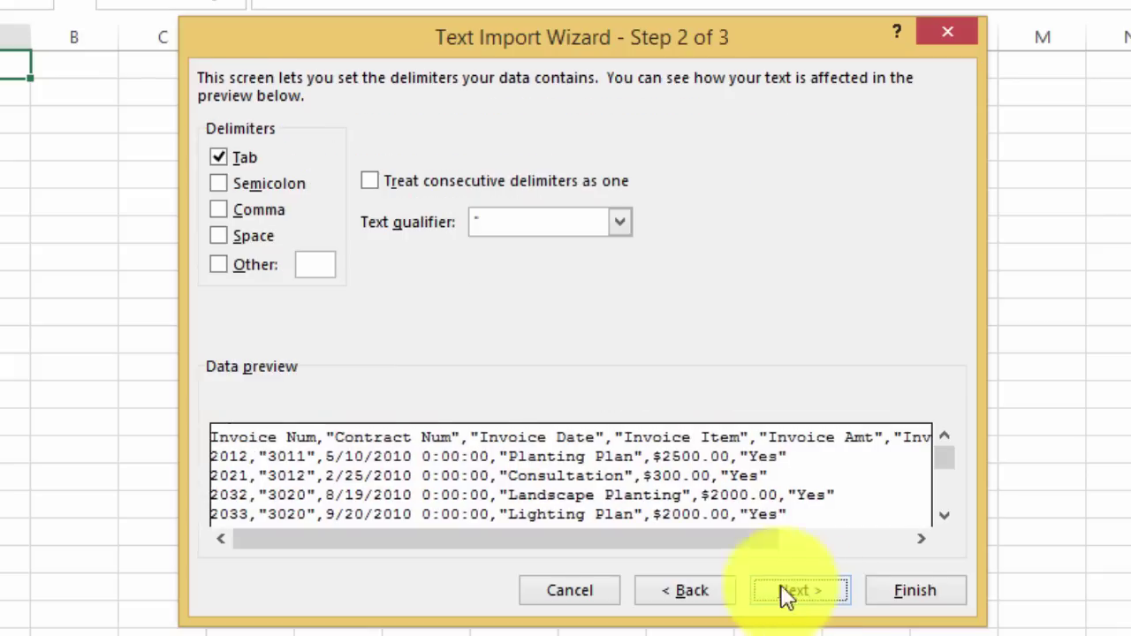
pyautogui.click(219, 157)
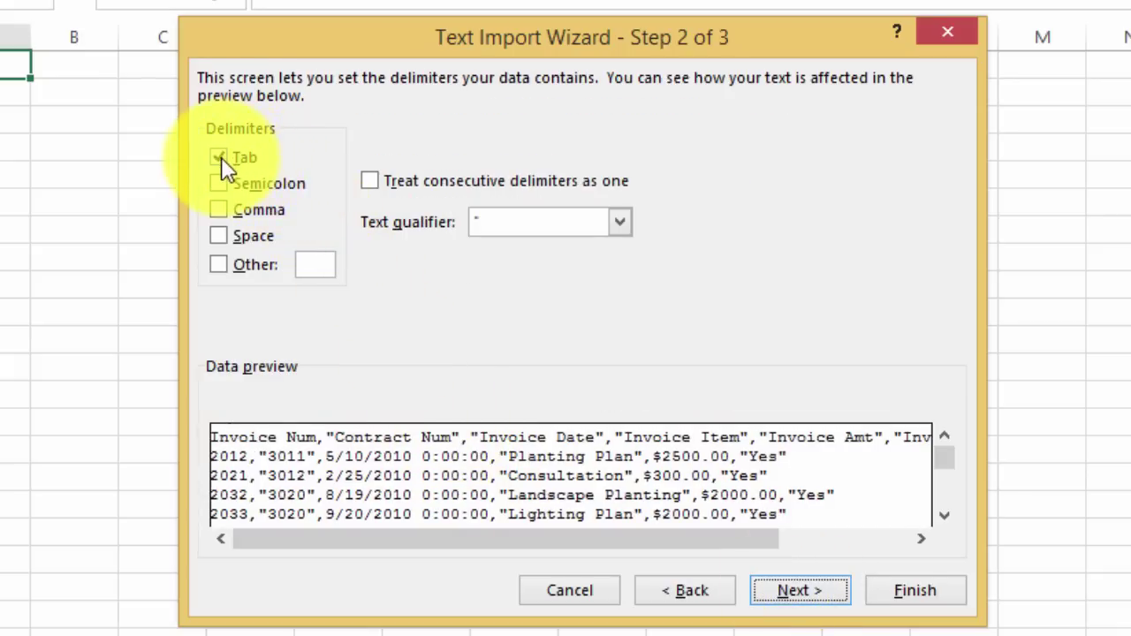
pyautogui.click(219, 209)
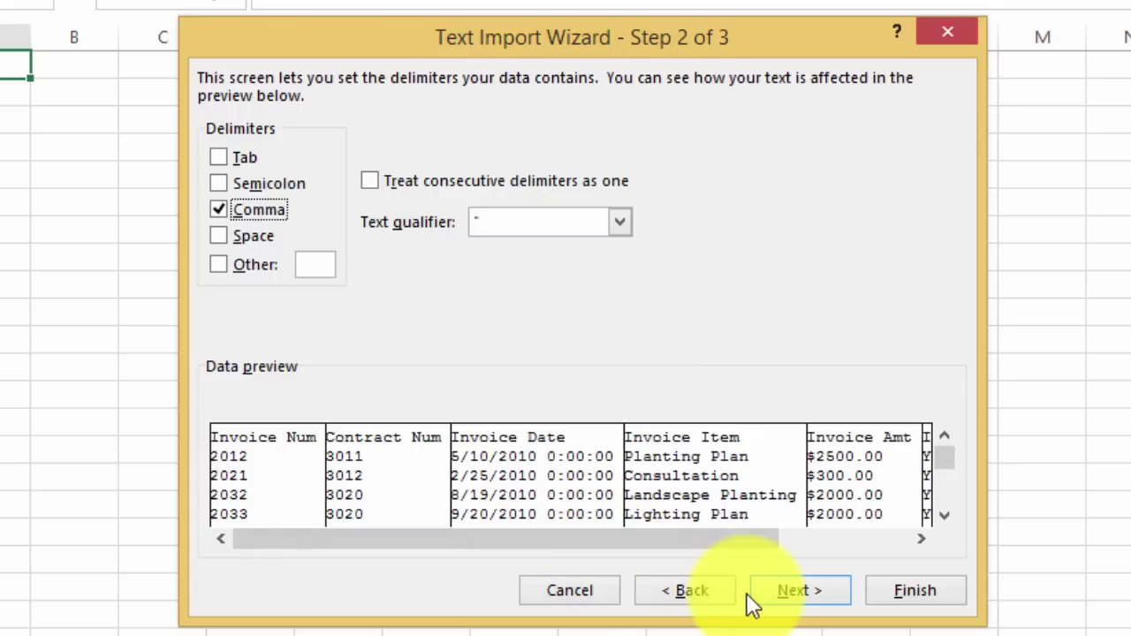
pyautogui.click(802, 592)
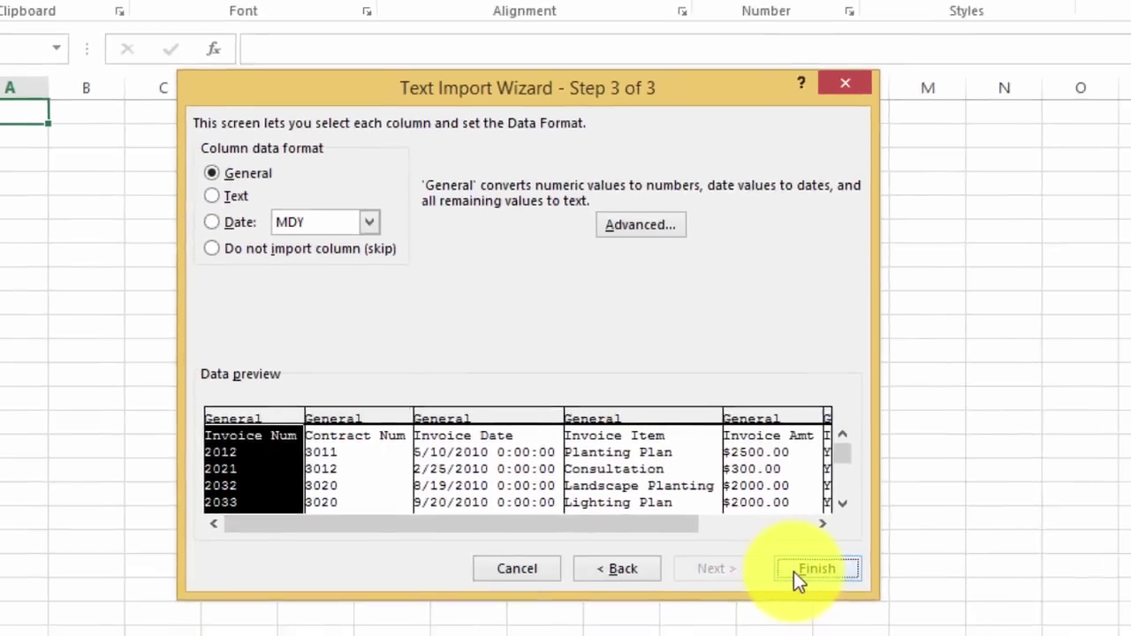
pyautogui.click(915, 590)
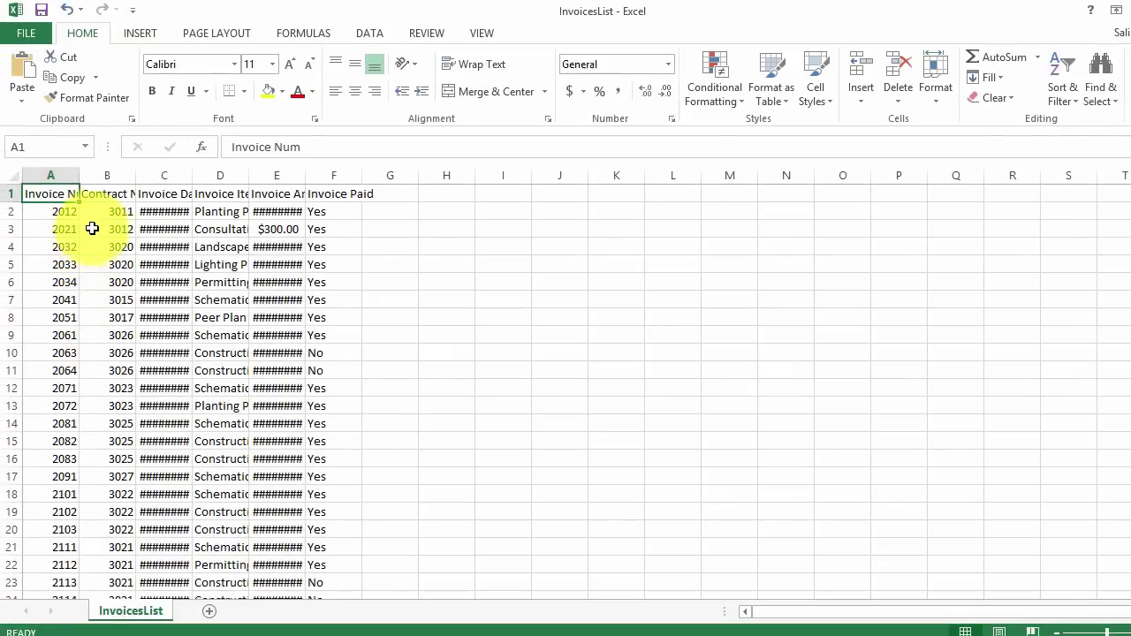
# Widen the Contract Num and Invoice Amt columns, and autofit the Invoice Date and Invoice Item columns to their contents.
pyautogui.moveTo(135, 182); pyautogui.dragTo(152, 184)
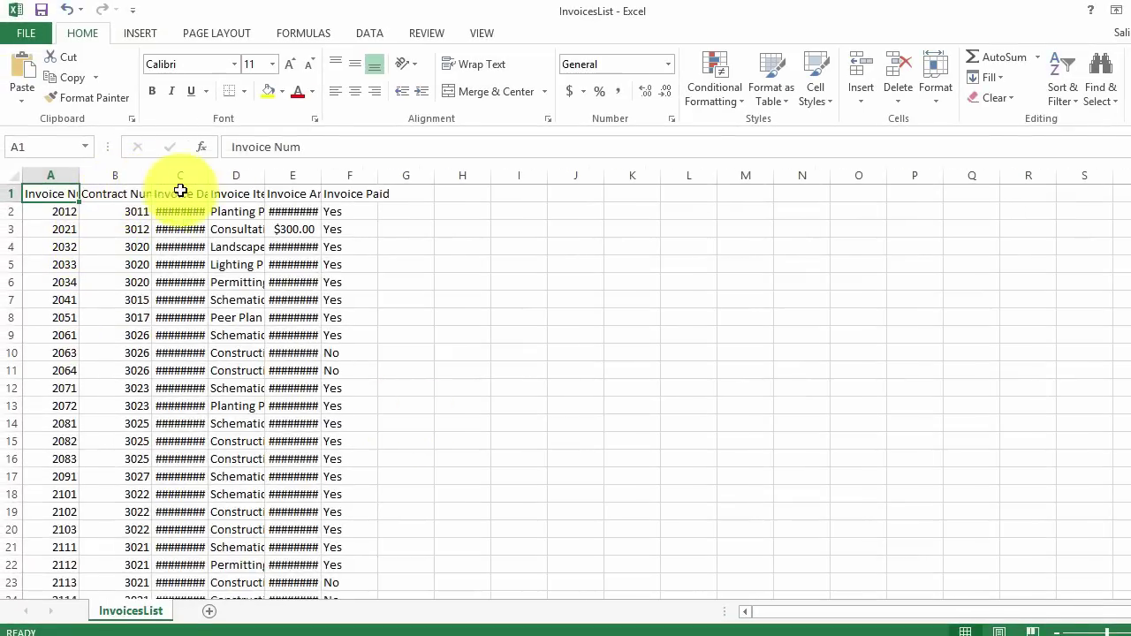
pyautogui.doubleClick(212, 176)
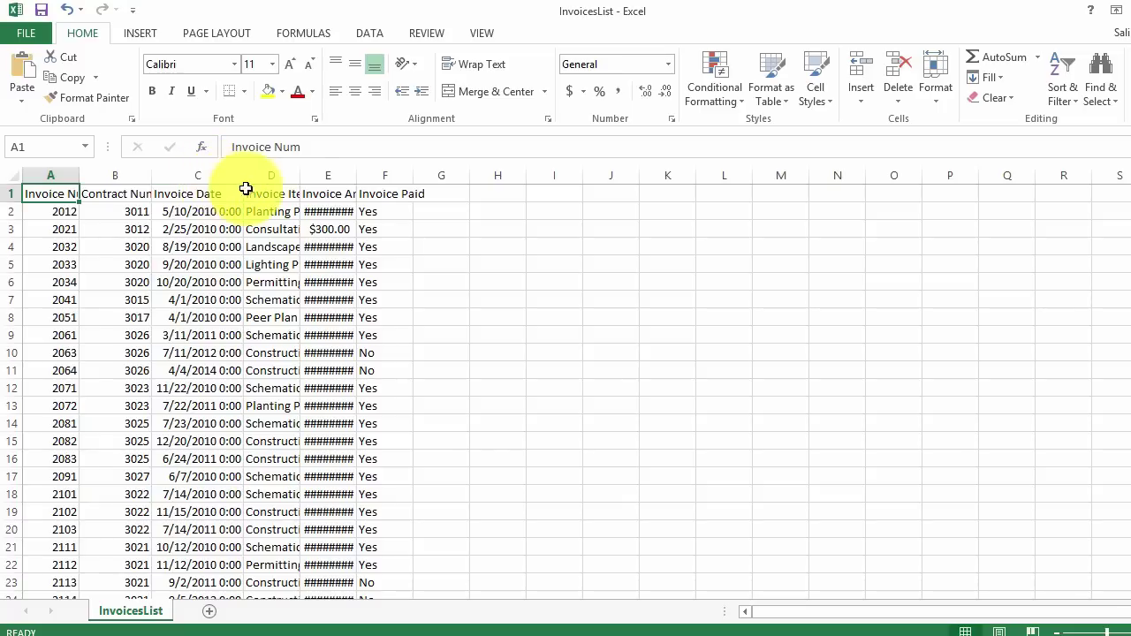
pyautogui.doubleClick(302, 176)
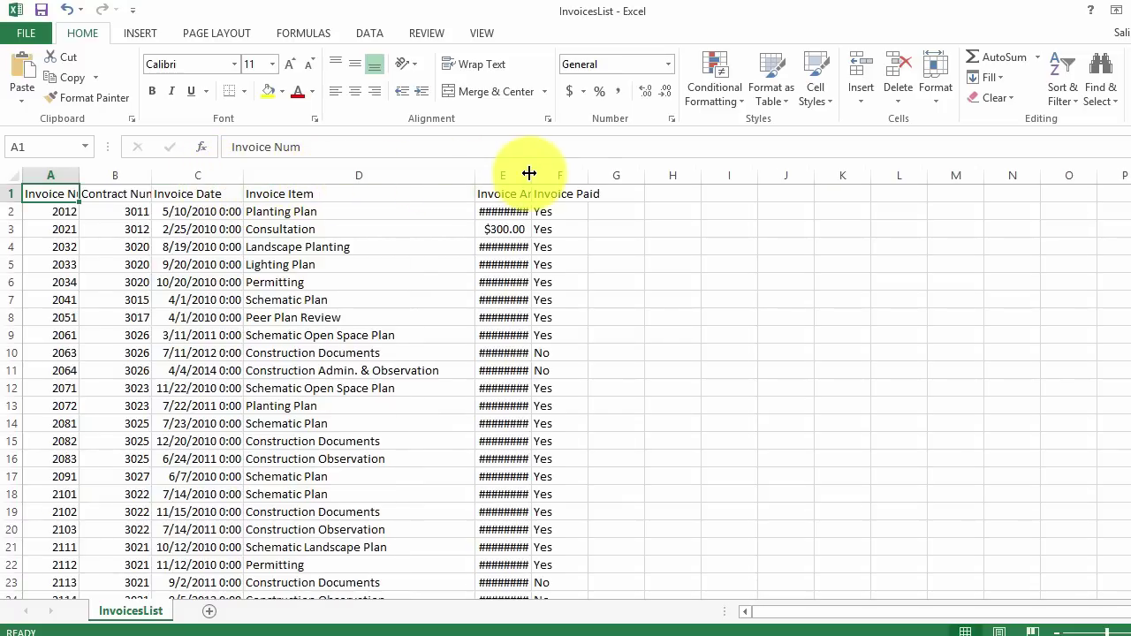
pyautogui.moveTo(530, 174); pyautogui.dragTo(548, 176)
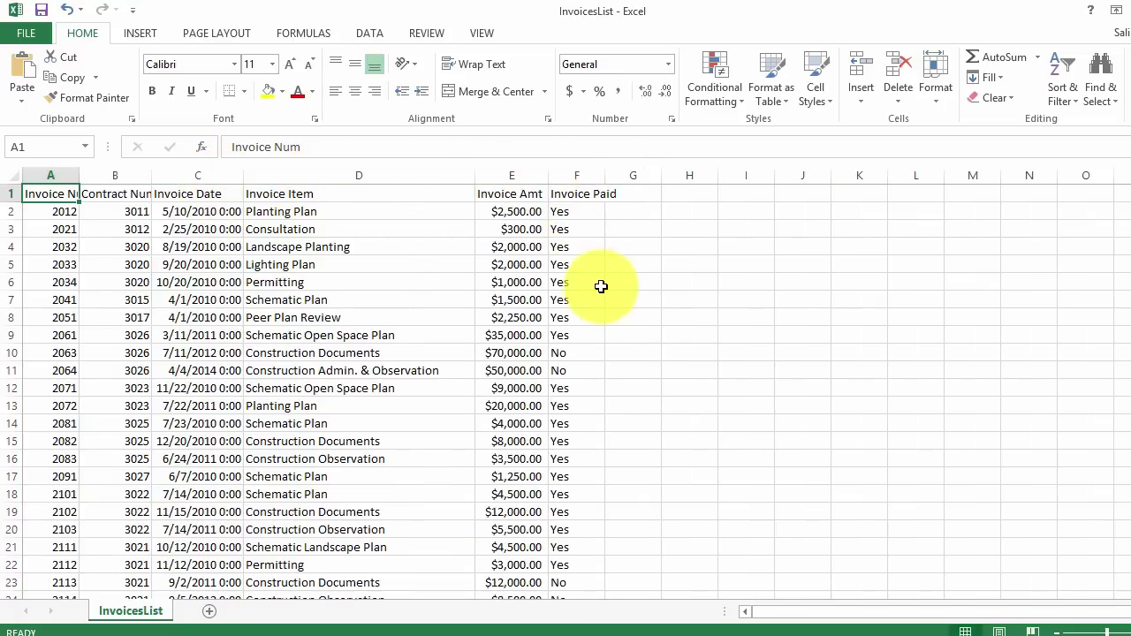
# Examine the imported invoice rows down to the end of the list.
pyautogui.scroll(-4, 555, 291)
pyautogui.scroll(-20, 520, 295)
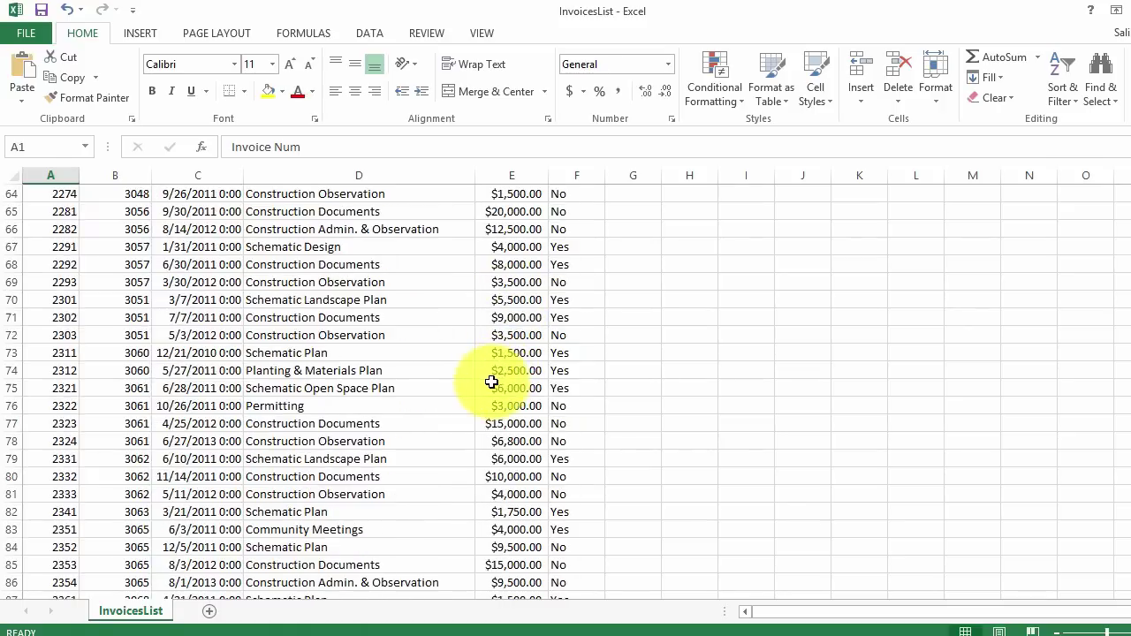
pyautogui.scroll(-17, 450, 423)
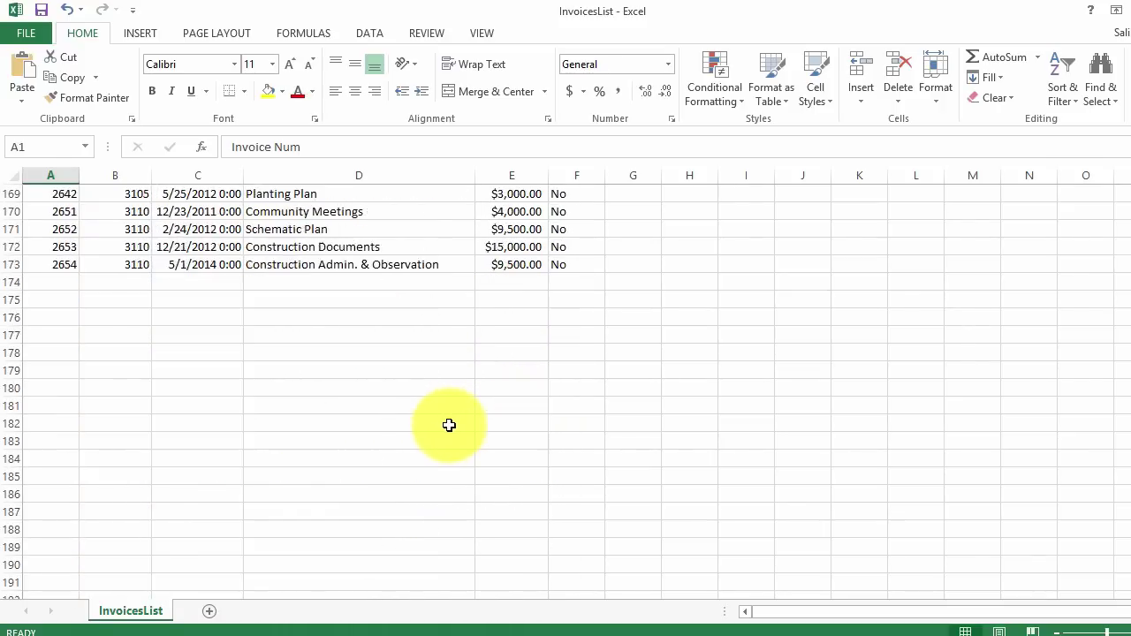
pyautogui.scroll(6, 290, 408)
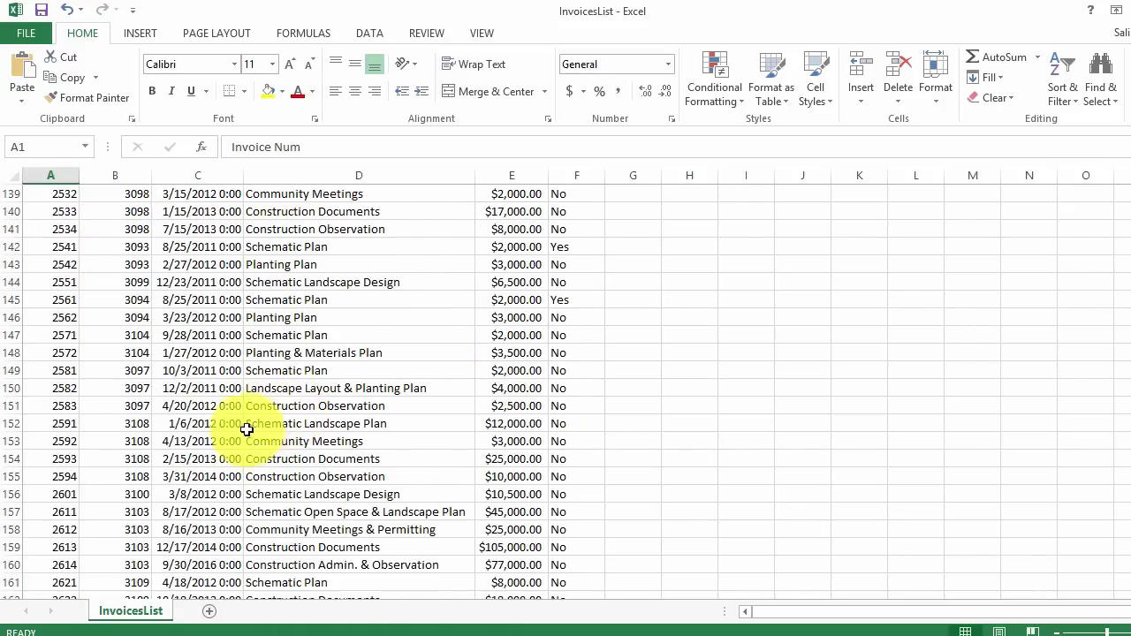
pyautogui.click(661, 318)
pyautogui.scroll(5, 660, 319)
pyautogui.scroll(10, 660, 319)
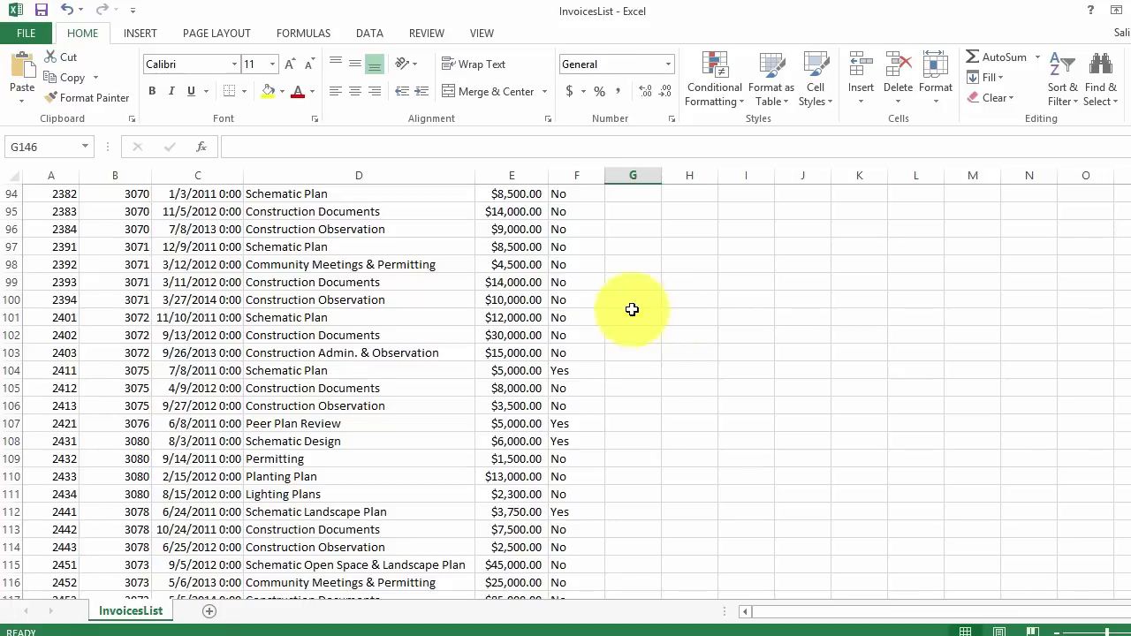
# Save the imported data as an Excel Workbook named InvoicesList in the "Access files for assignment 1" folder.
pyautogui.click(27, 32)
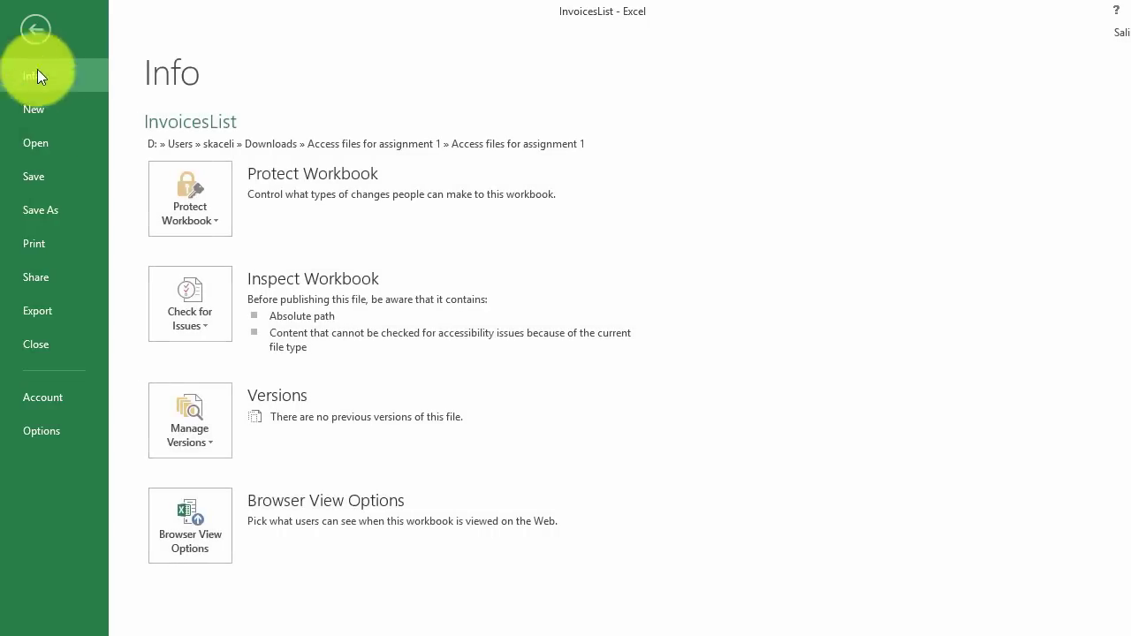
pyautogui.click(40, 208)
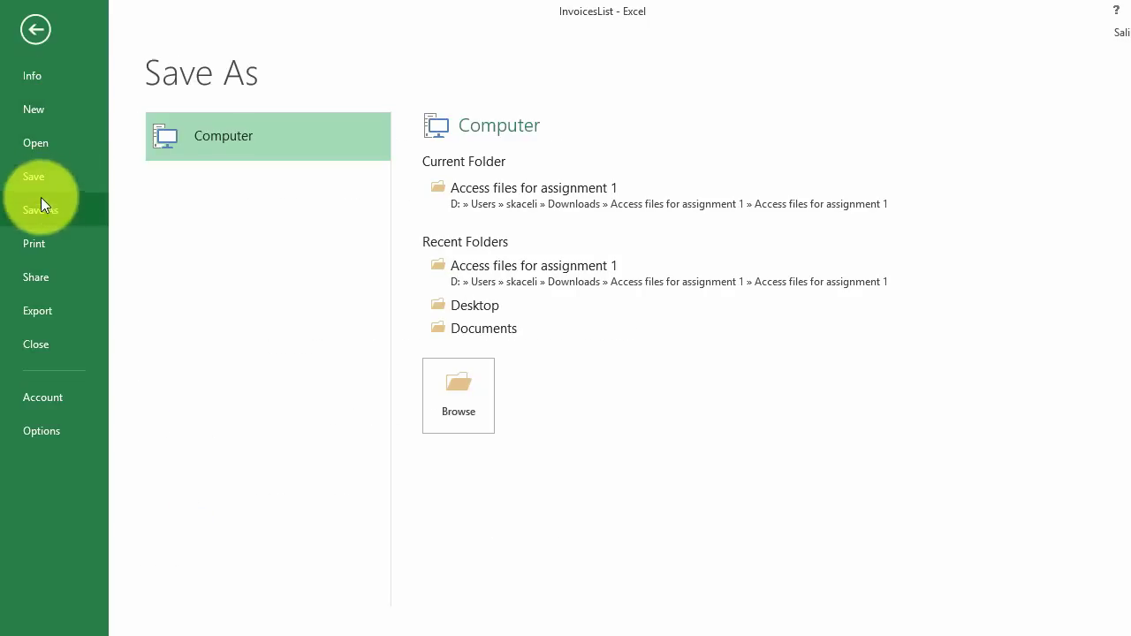
pyautogui.click(460, 399)
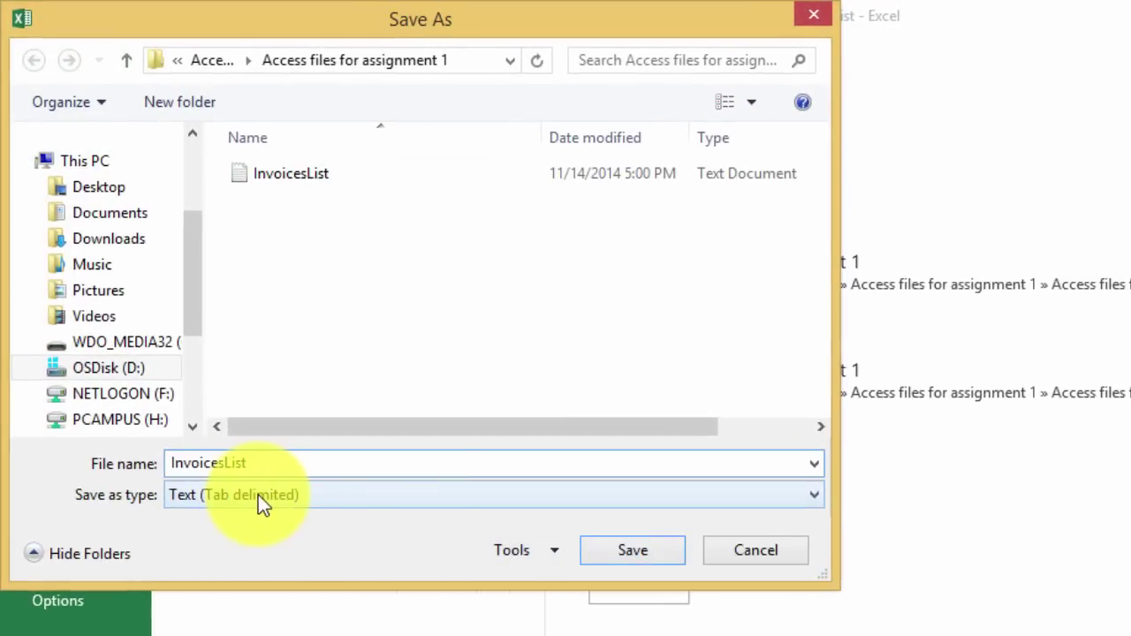
pyautogui.click(256, 496)
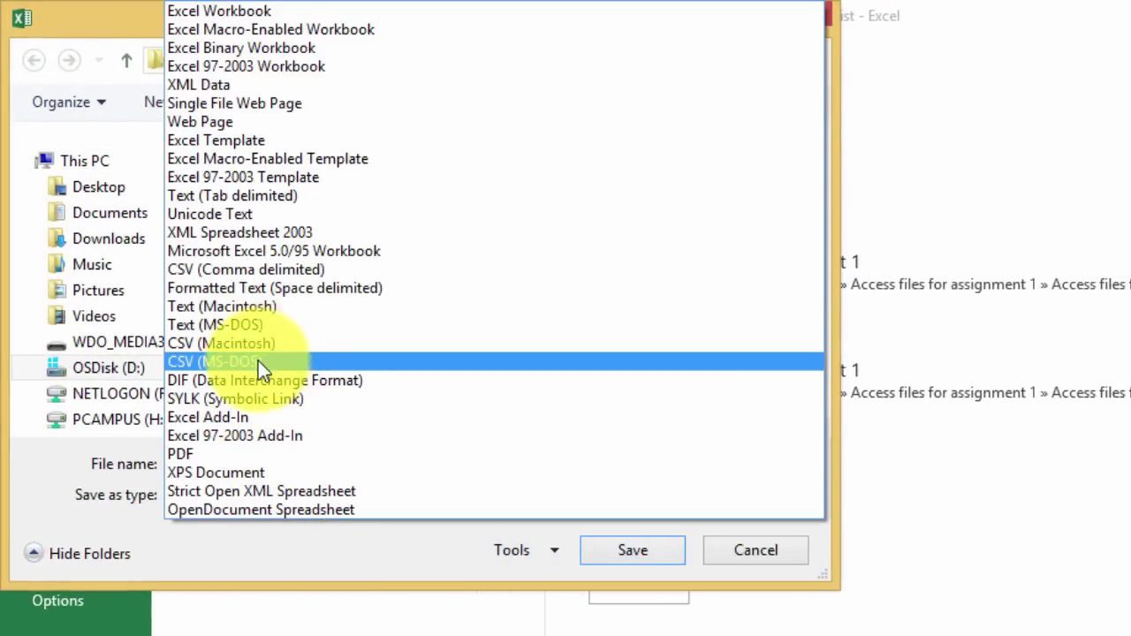
pyautogui.click(237, 10)
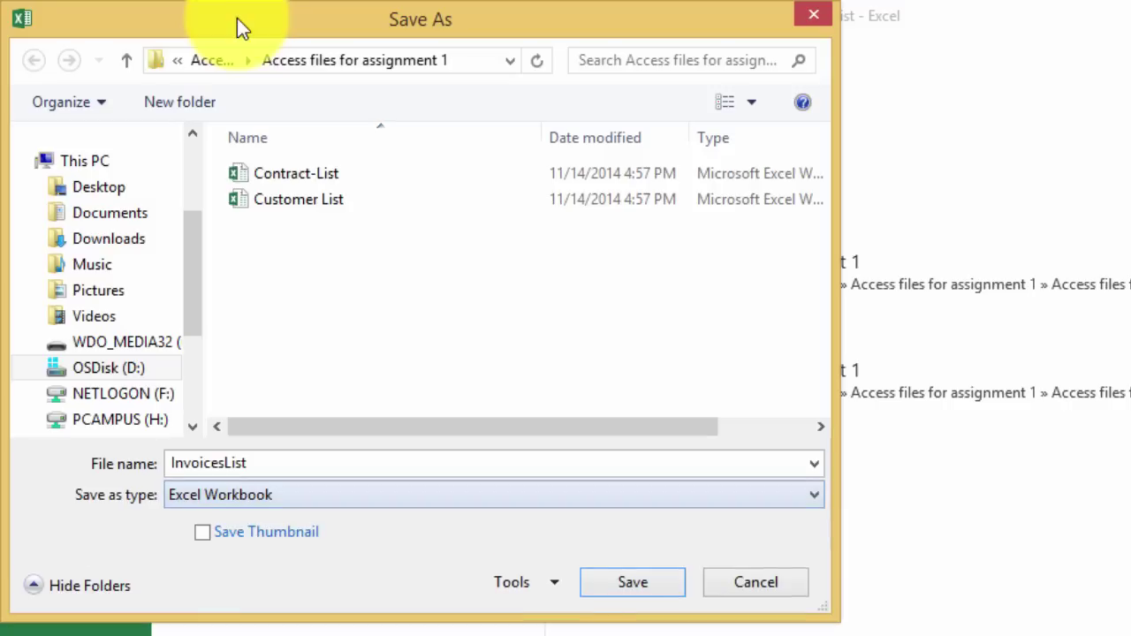
pyautogui.click(287, 464)
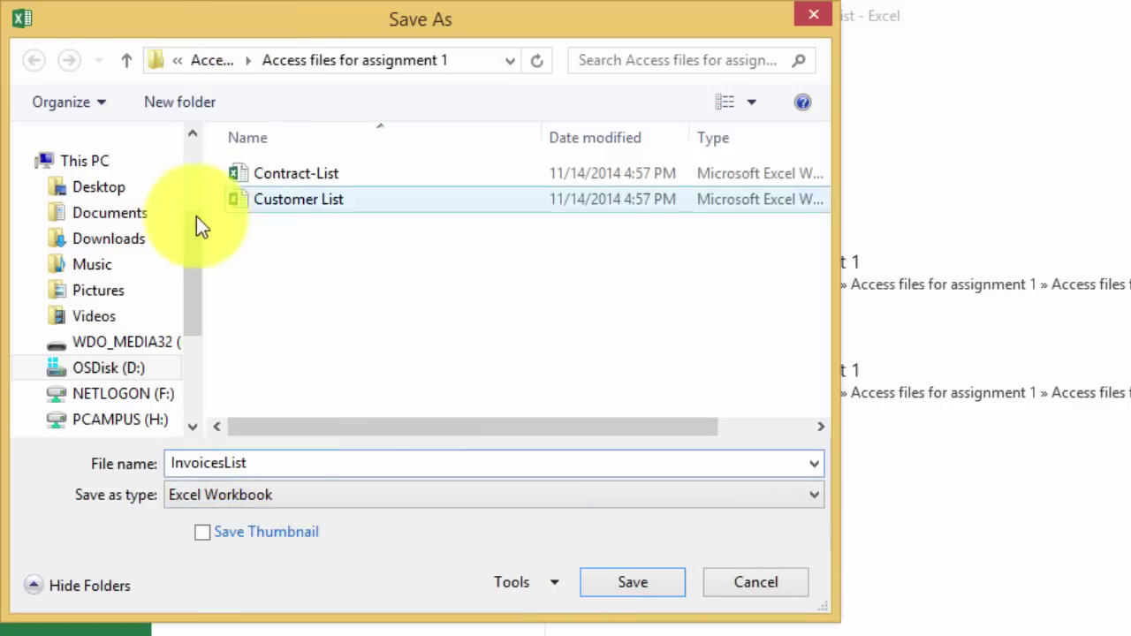
pyautogui.click(613, 584)
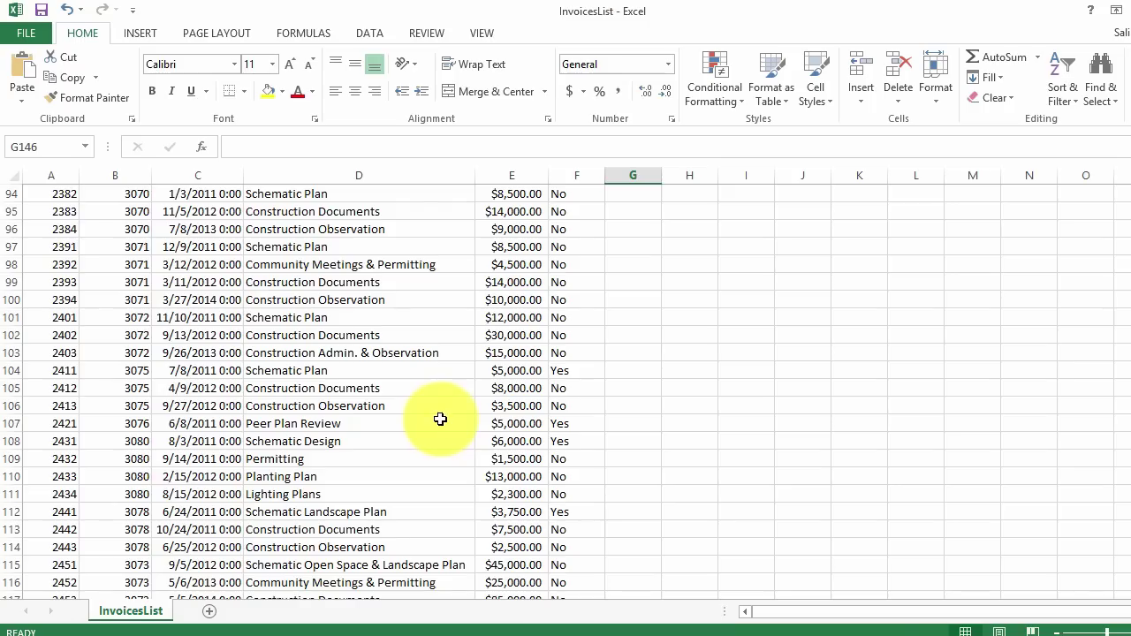
pyautogui.click(279, 424)
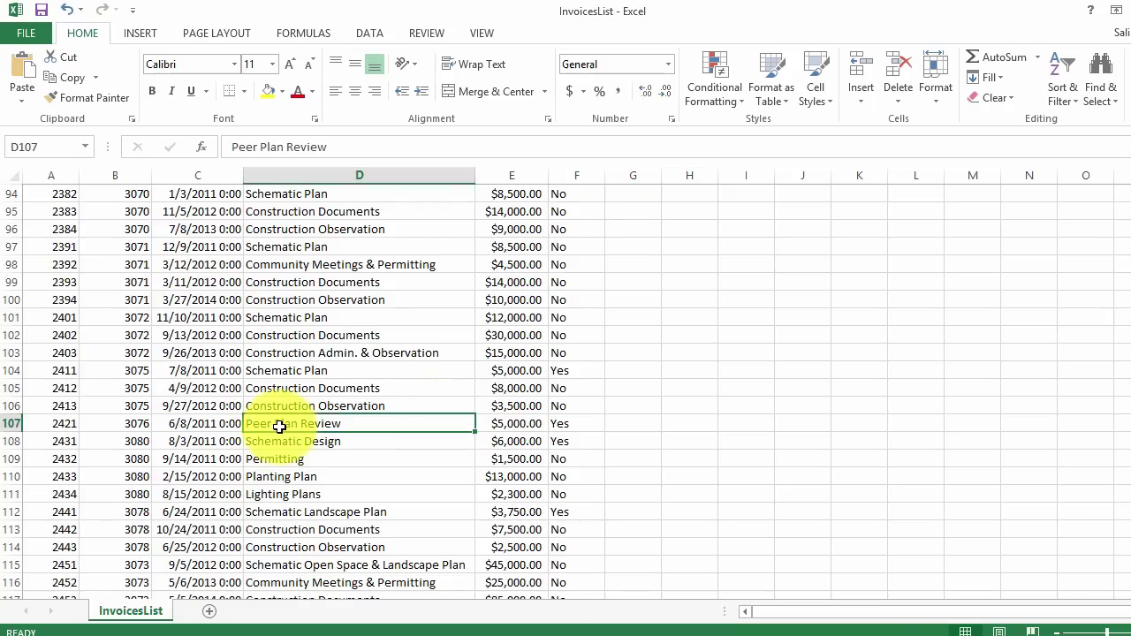
pyautogui.scroll(-11, 239, 442)
pyautogui.scroll(15, 241, 443)
pyautogui.scroll(20, 241, 444)
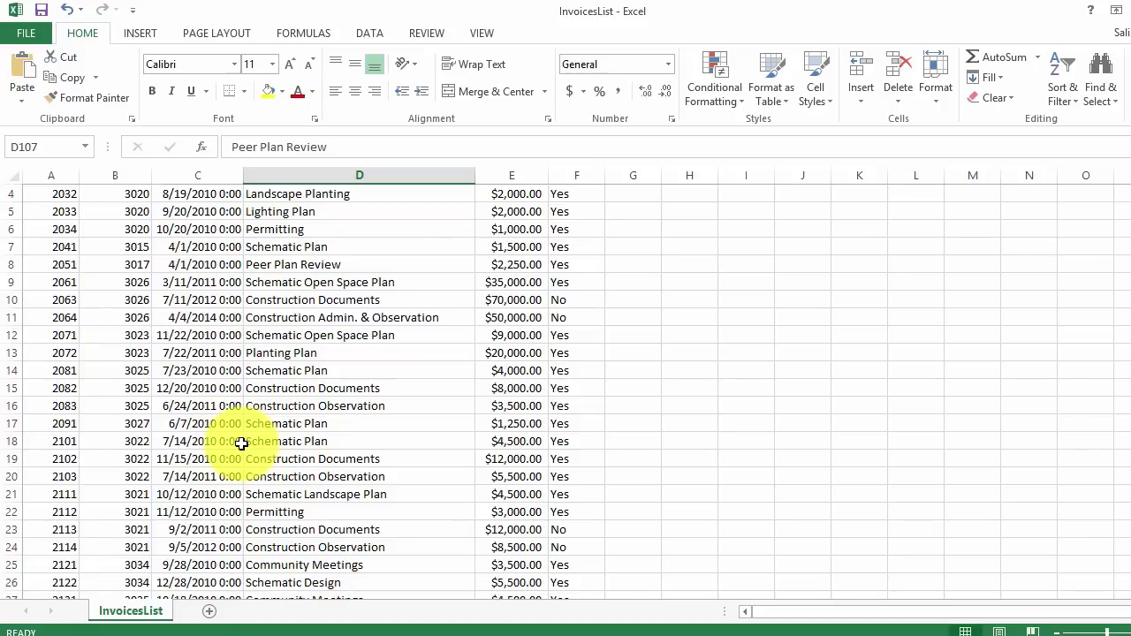
# Save a copy named "New Invoices in CSV" in CSV (Comma delimited) format in the same folder, keeping that format.
pyautogui.click(30, 35)
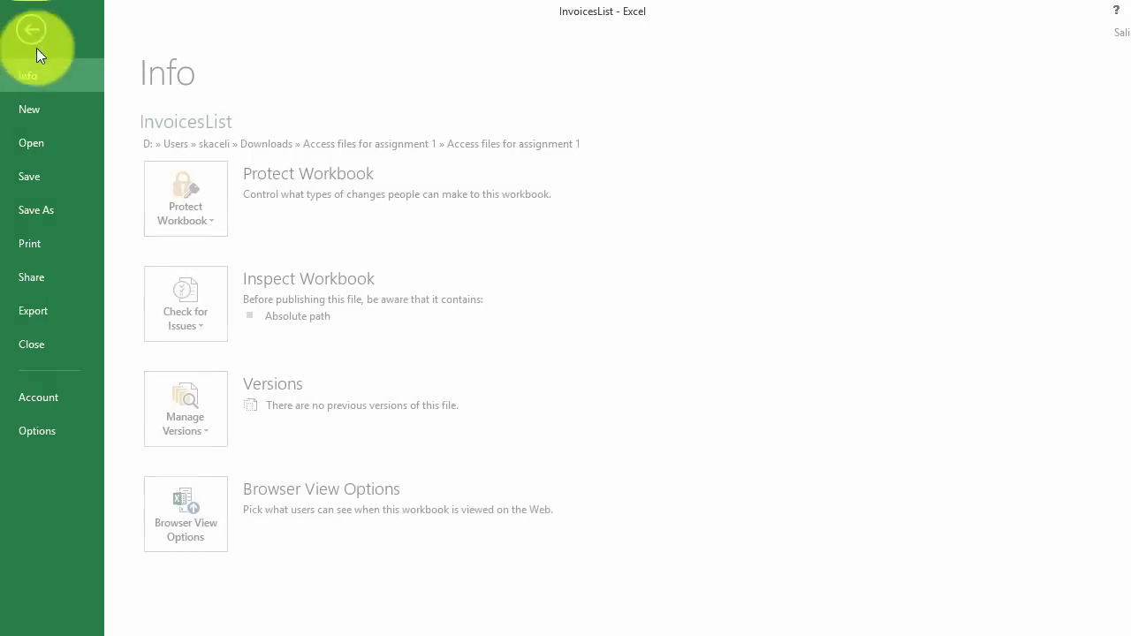
pyautogui.click(48, 209)
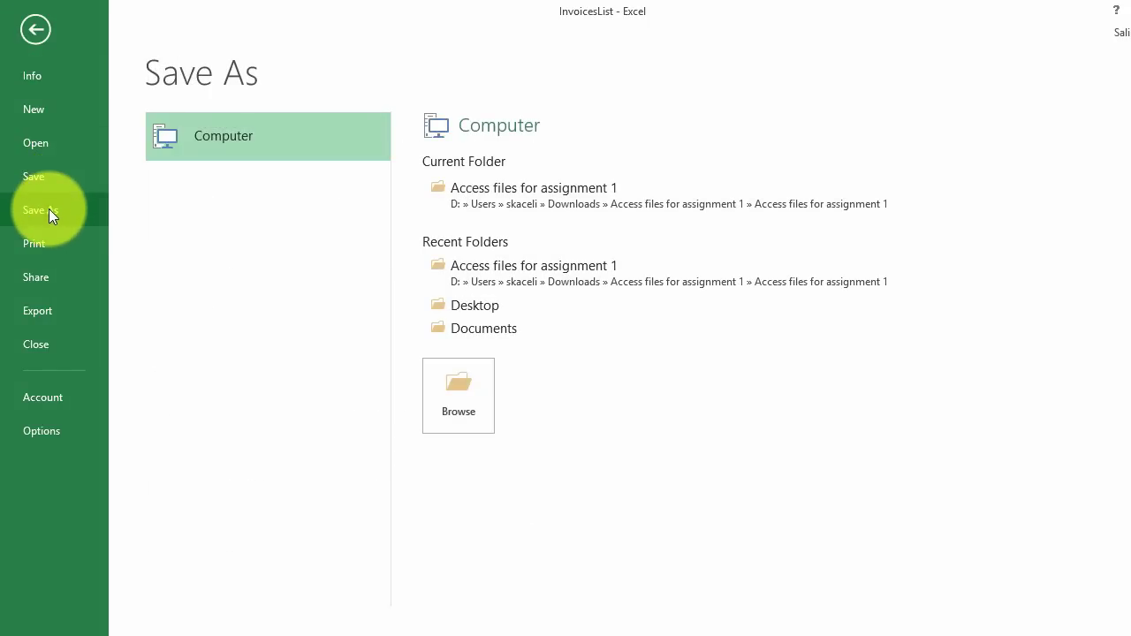
pyautogui.click(460, 407)
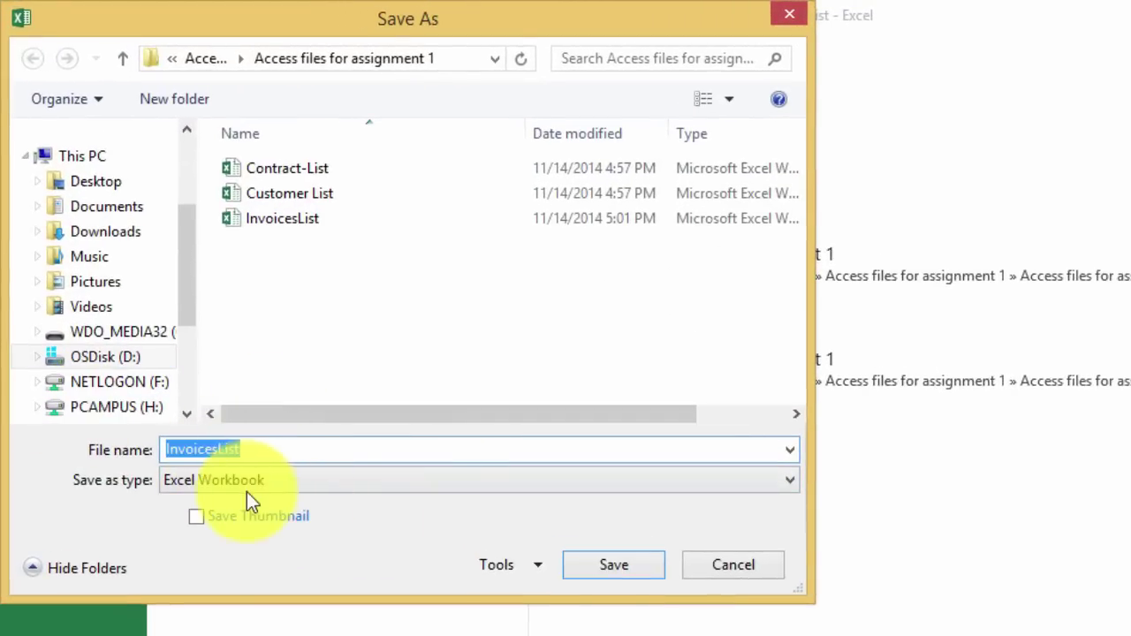
pyautogui.click(235, 492)
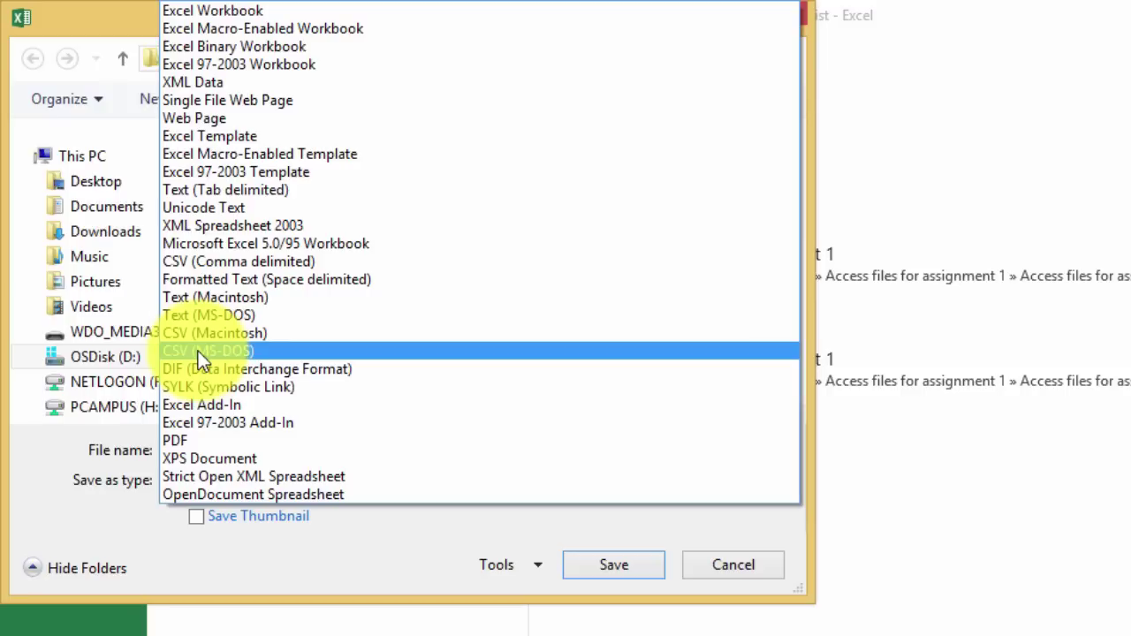
pyautogui.click(201, 263)
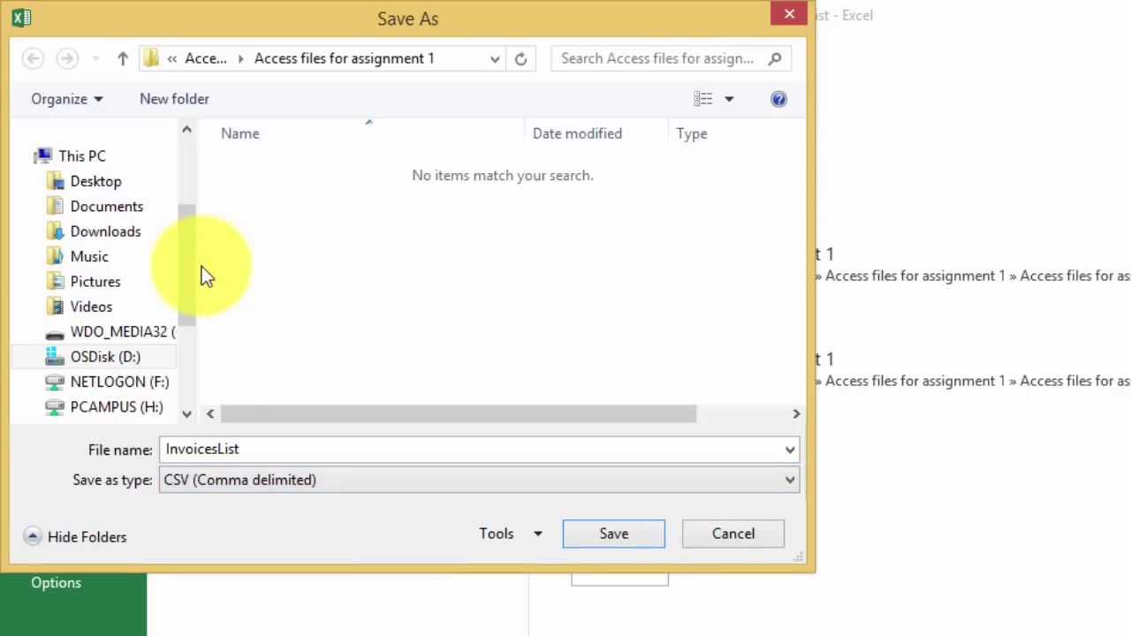
pyautogui.doubleClick(248, 449)
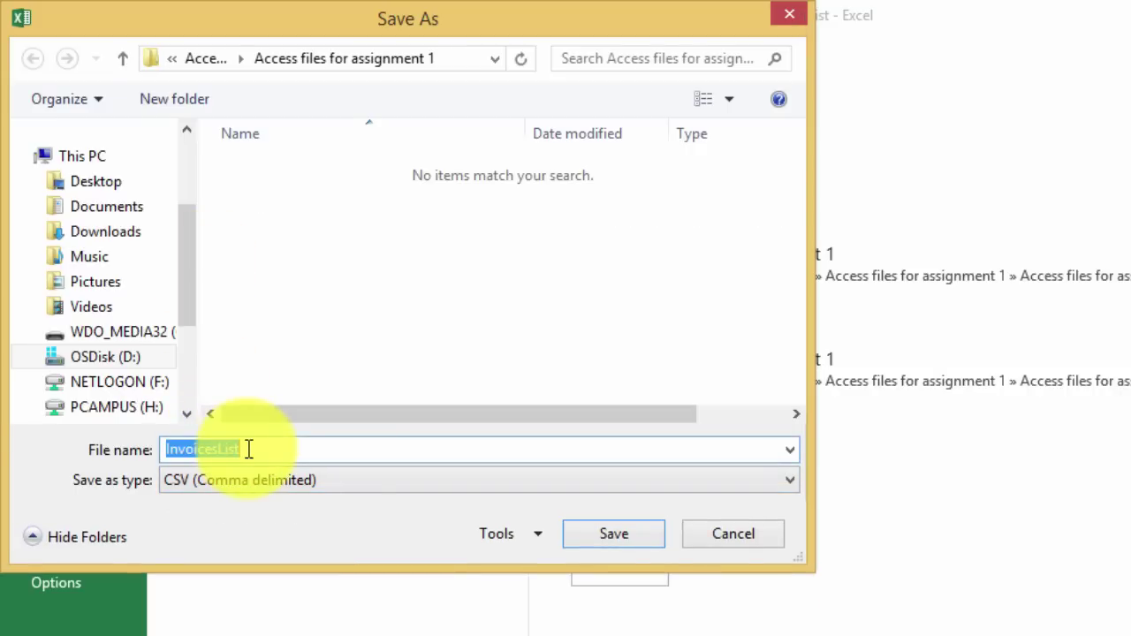
pyautogui.write('New Invoices in CSV')
pyautogui.click(608, 529)
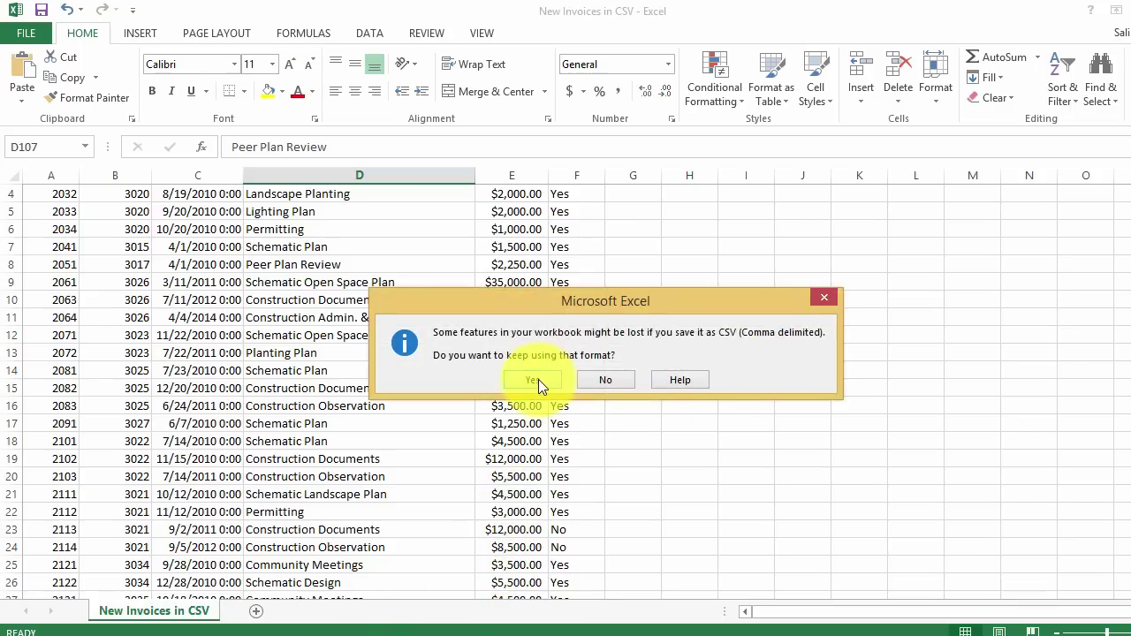
pyautogui.click(532, 380)
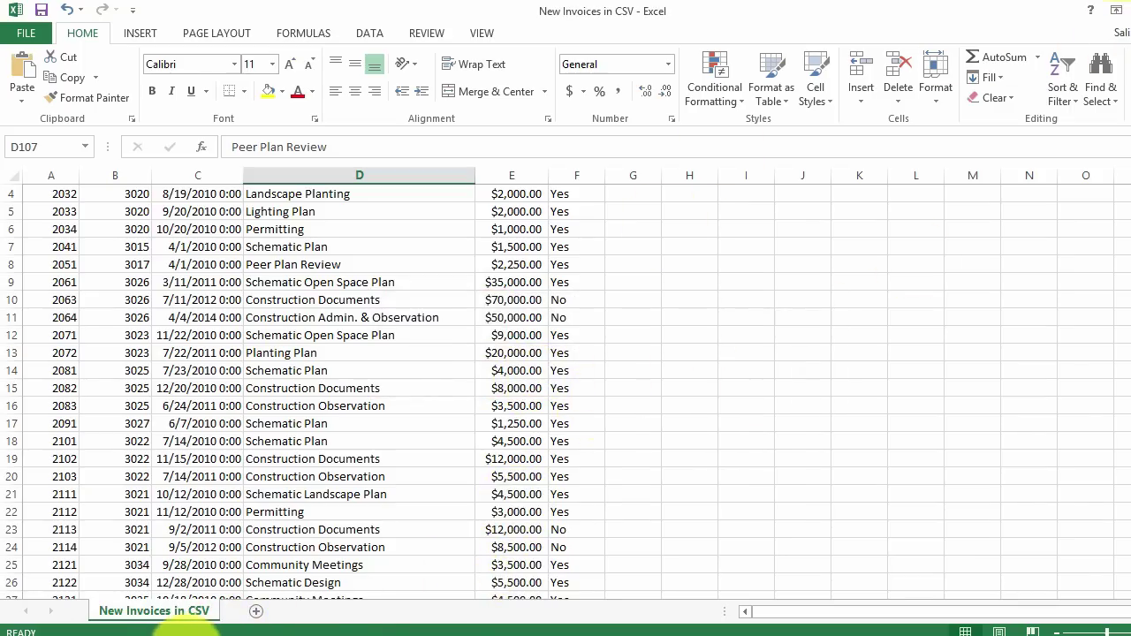
# Open the New Invoices in CSV file in Notepad to examine its comma-separated fields, then close it and the folder window.
pyautogui.click(155, 635)
pyautogui.click(478, 260)
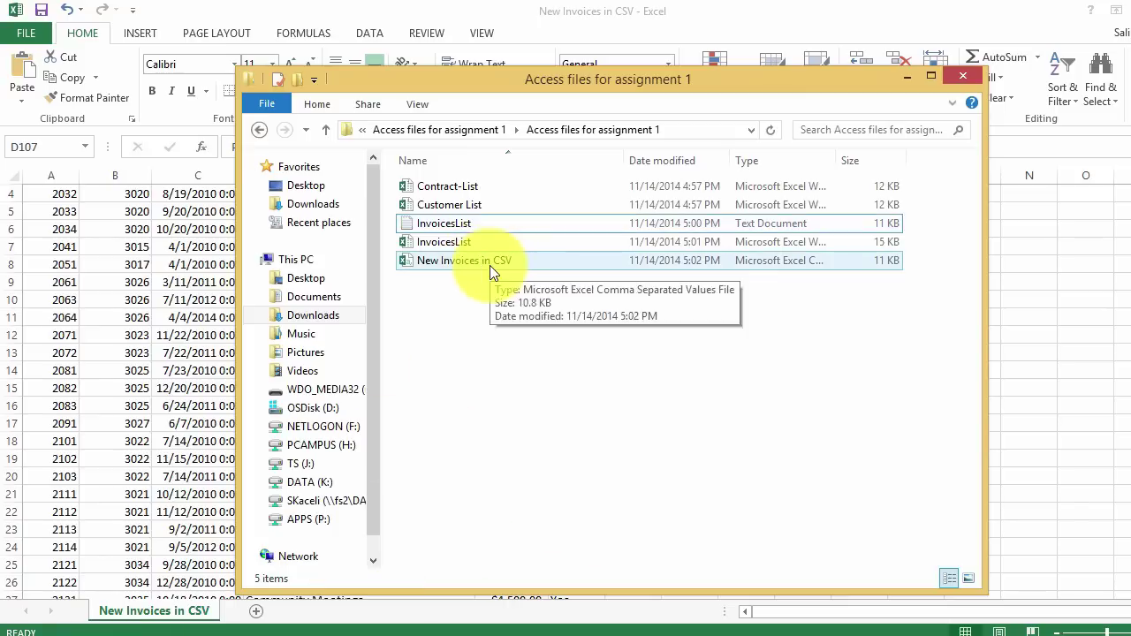
pyautogui.rightClick(489, 265)
pyautogui.moveTo(566, 376)
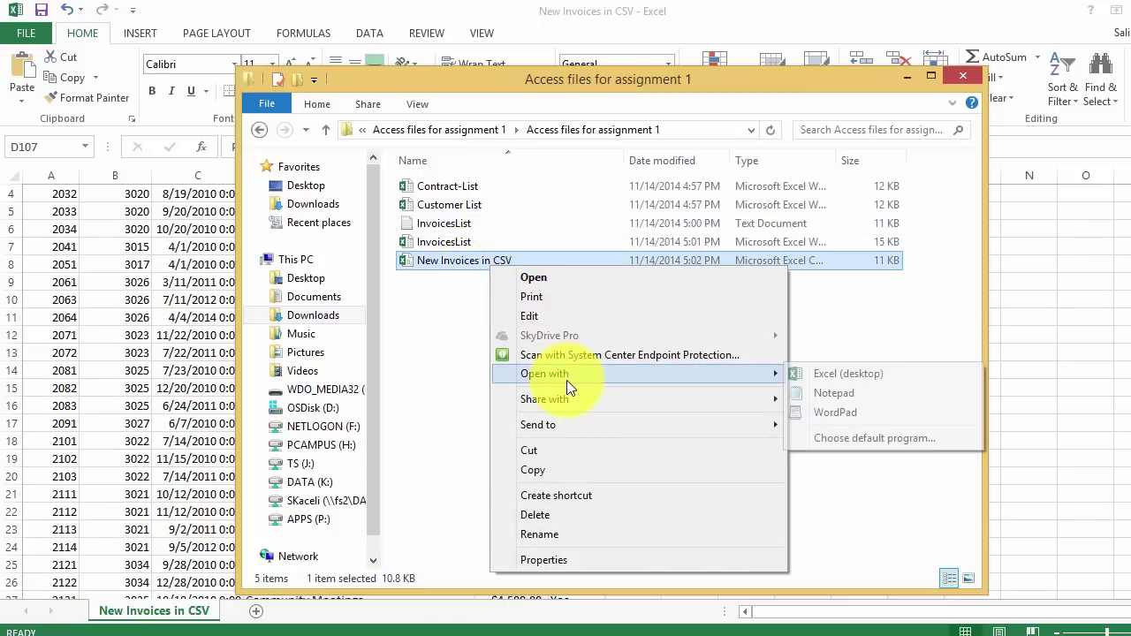
pyautogui.click(831, 394)
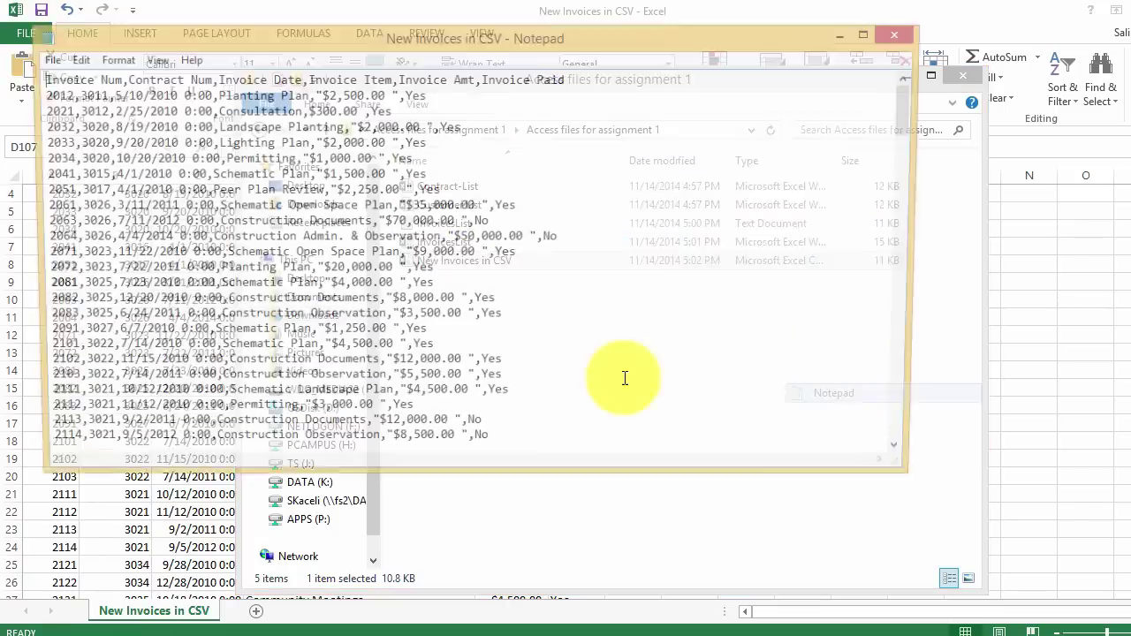
pyautogui.click(106, 222)
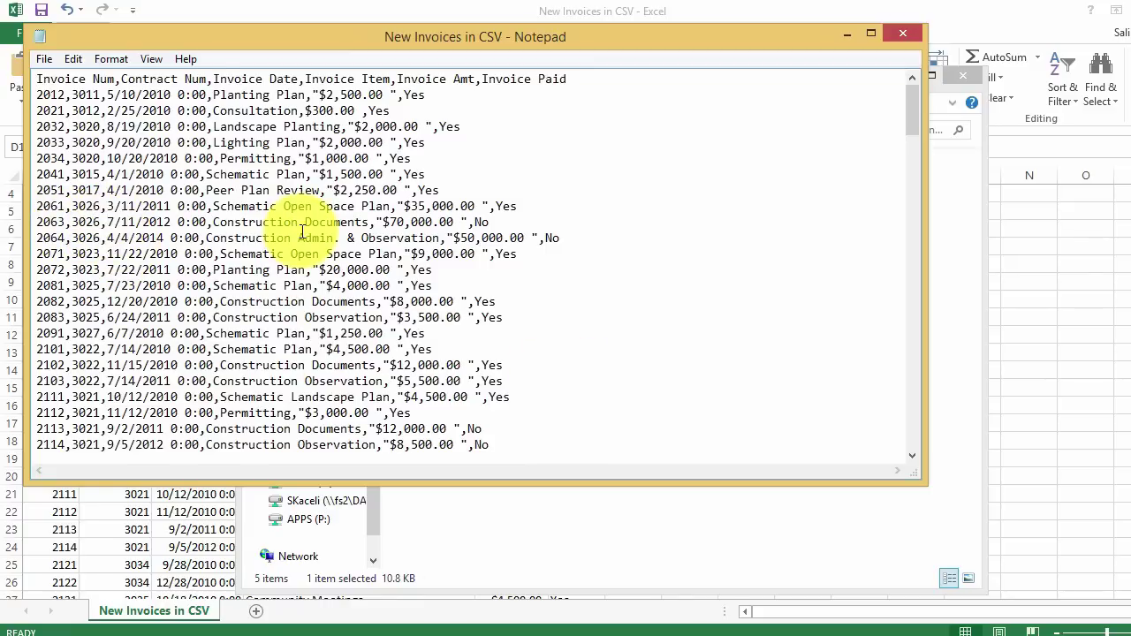
pyautogui.click(919, 31)
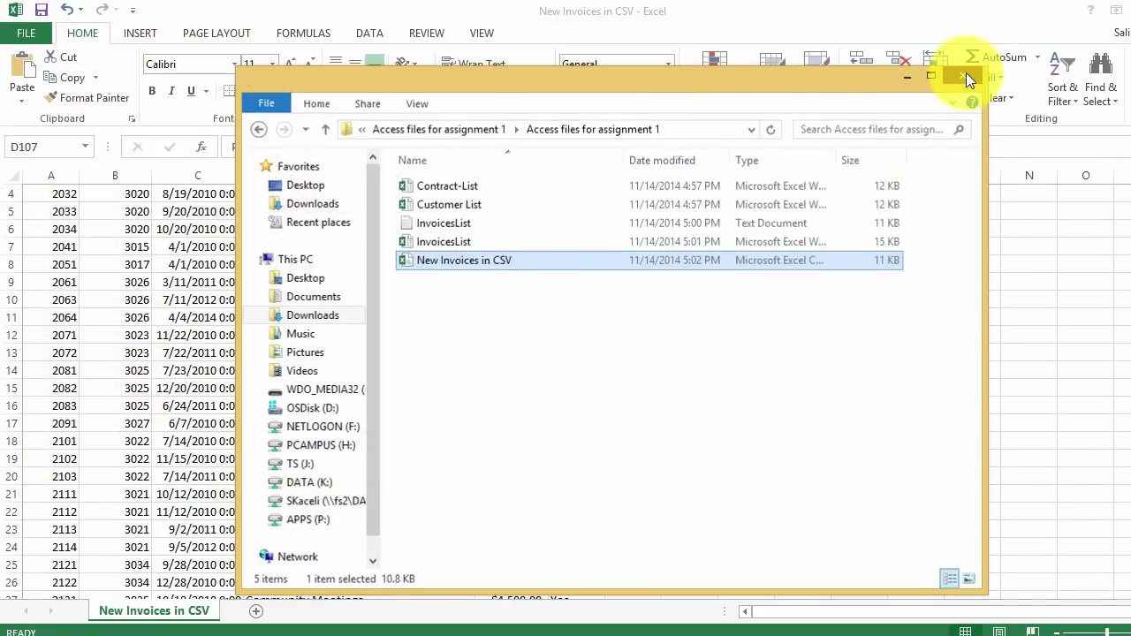
pyautogui.click(966, 76)
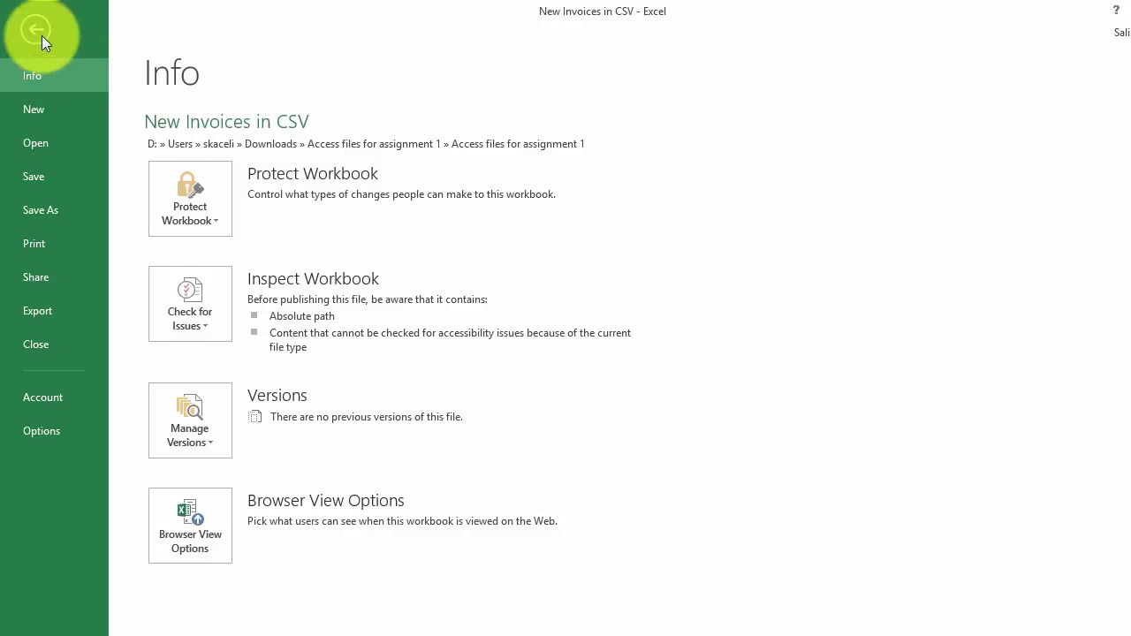
pyautogui.click(42, 36)
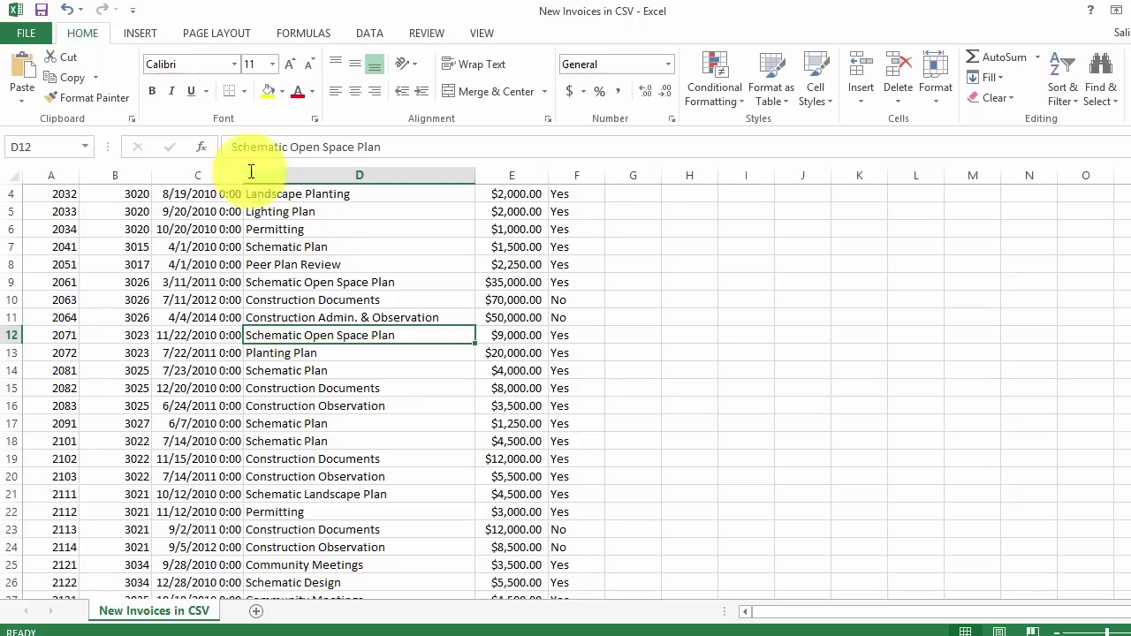
pyautogui.click(256, 264)
pyautogui.scroll(1, 257, 262)
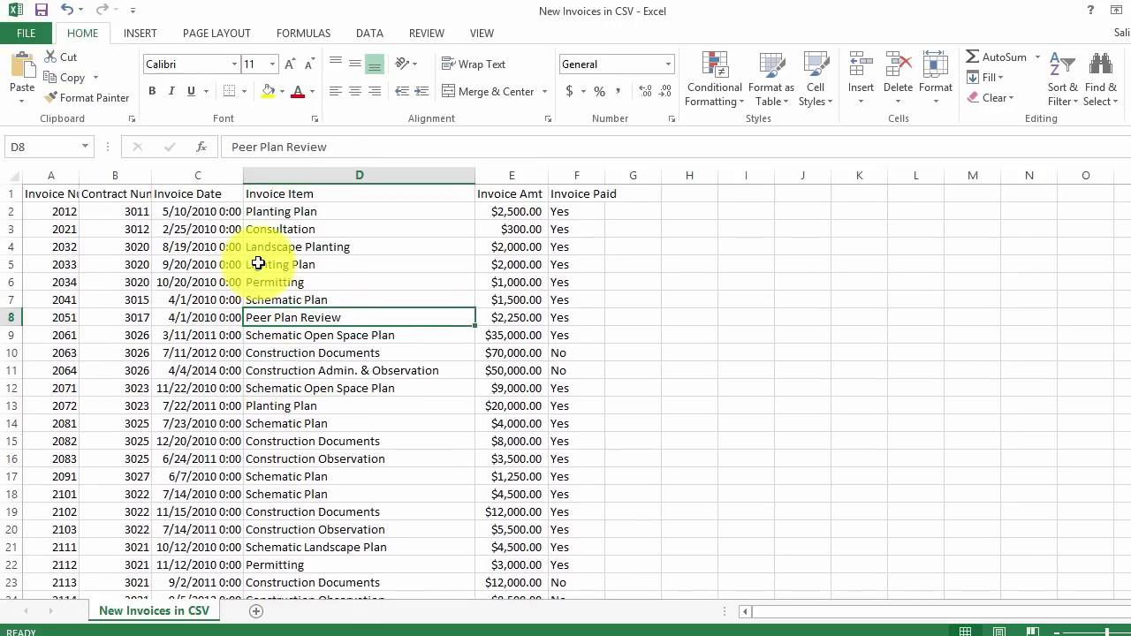
pyautogui.click(217, 279)
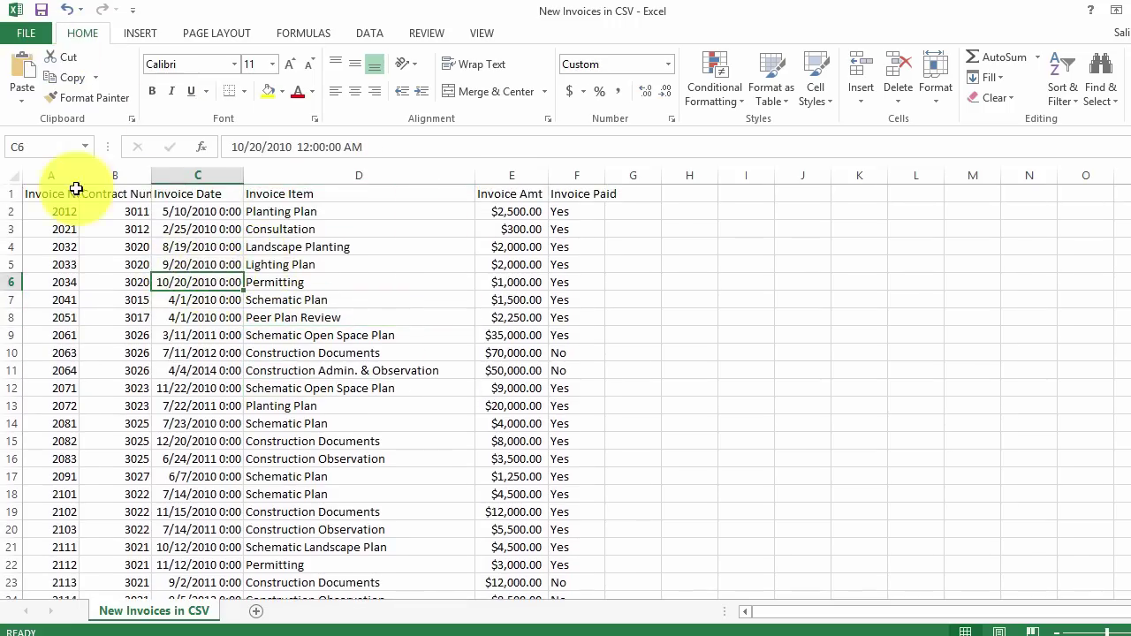
# Examine the workbook's sharing options for inviting people through the cloud and sending it by email.
pyautogui.click(30, 35)
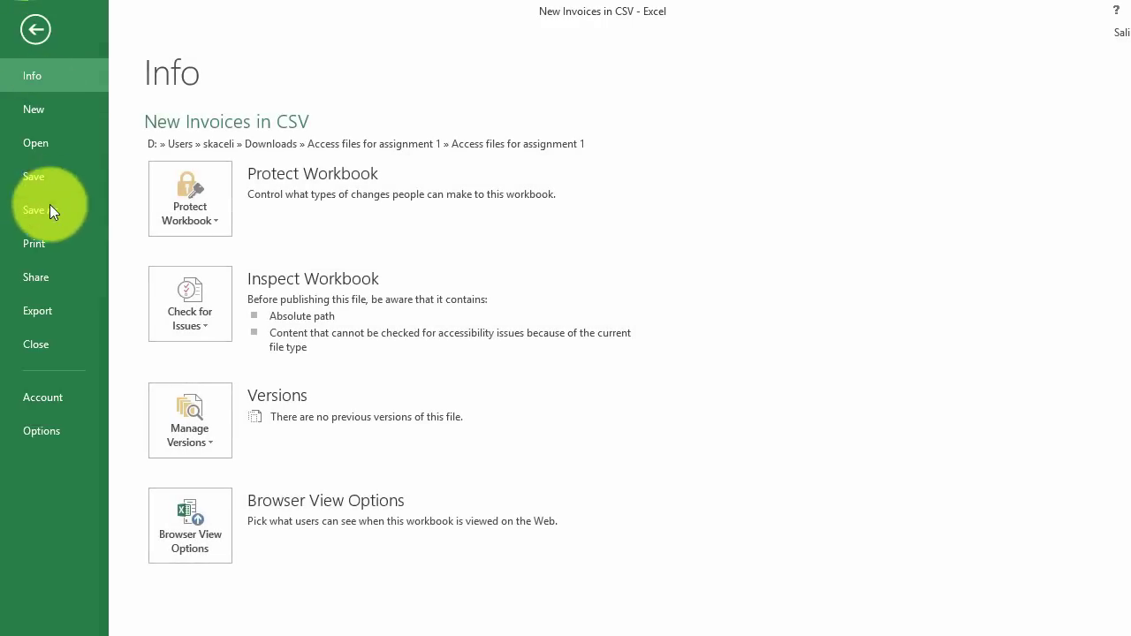
pyautogui.click(48, 277)
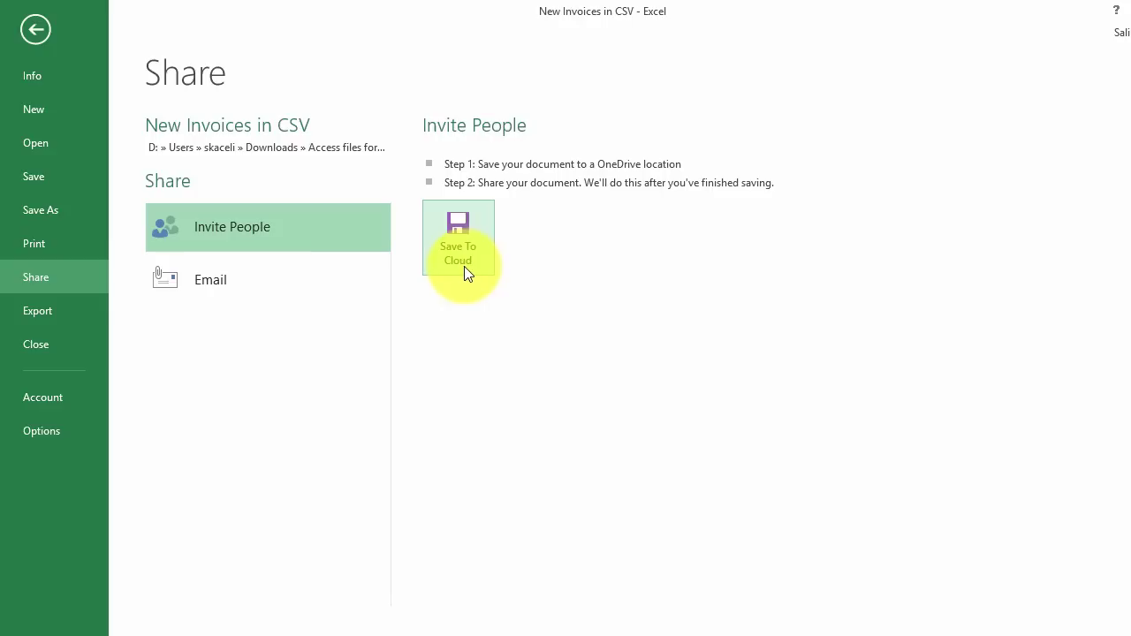
pyautogui.click(209, 276)
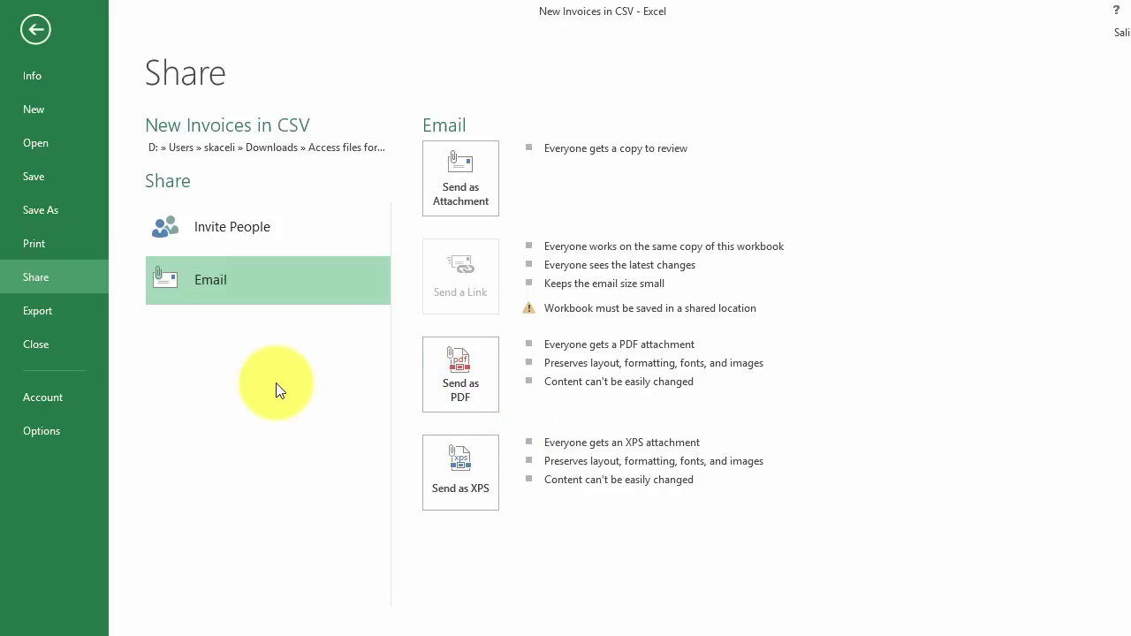
# Export the Basic Calculations sheet of Excel Data File for the Instructional Videos as a standard-quality PDF to the Desktop, keeping the workbook's name.
pyautogui.click(50, 311)
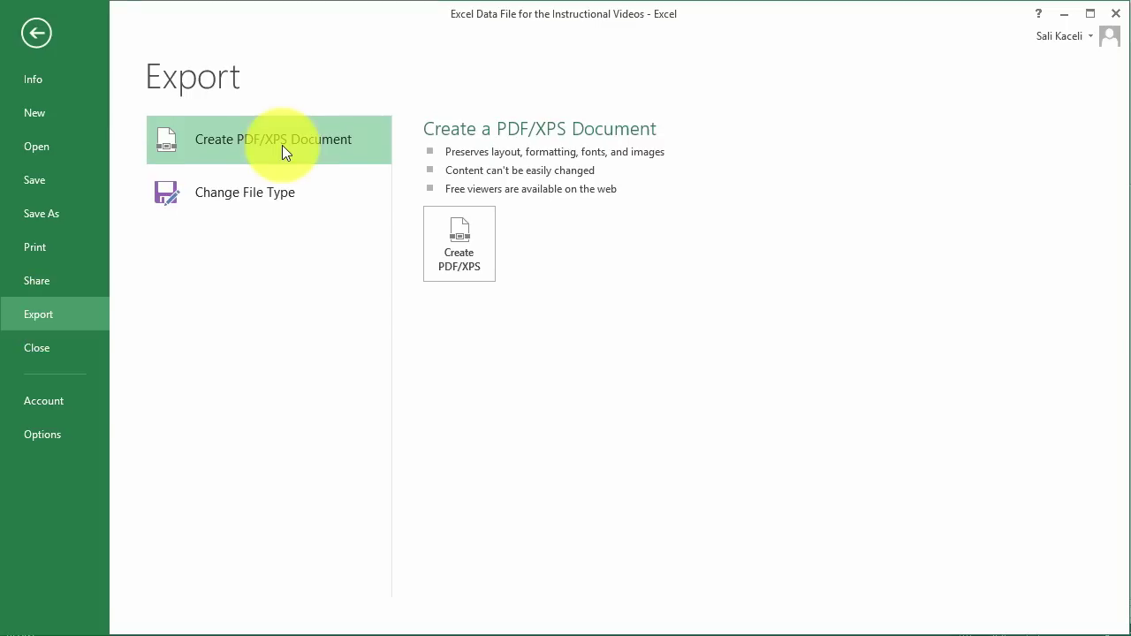
pyautogui.click(444, 233)
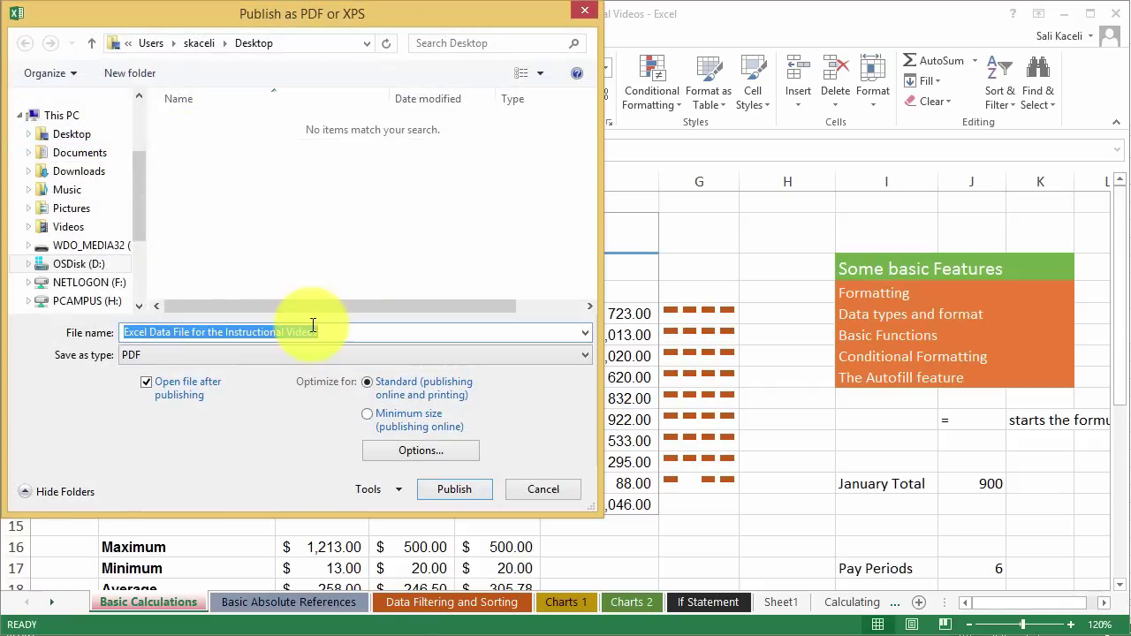
pyautogui.click(454, 489)
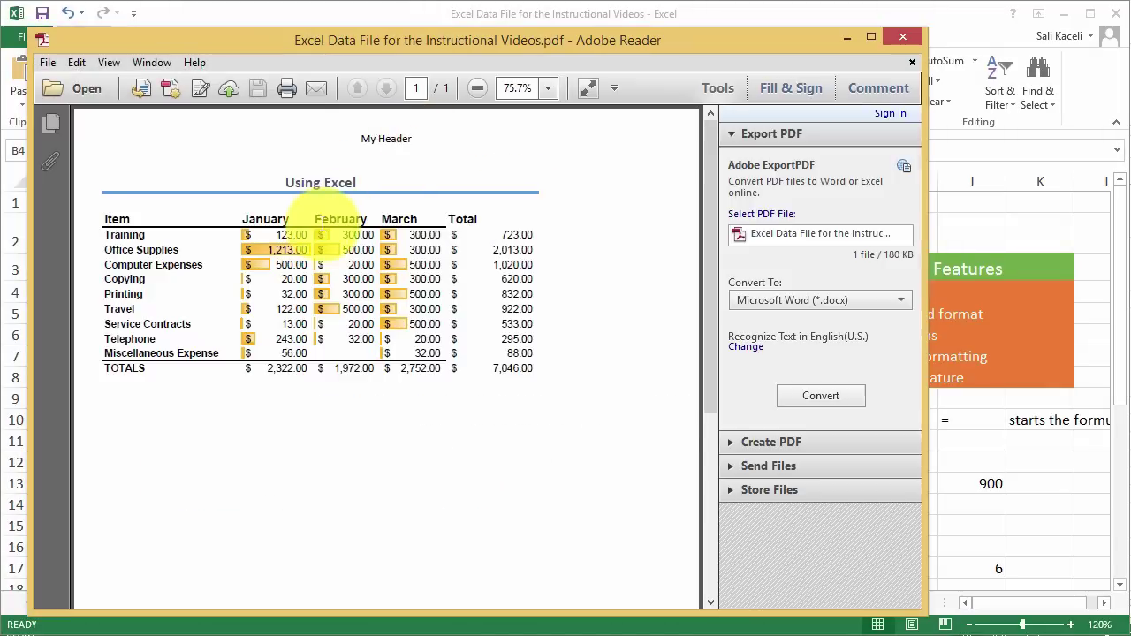
# Examine the Using Excel table in the published PDF in Adobe Reader, then close the PDF.
pyautogui.scroll(-3, 303, 215)
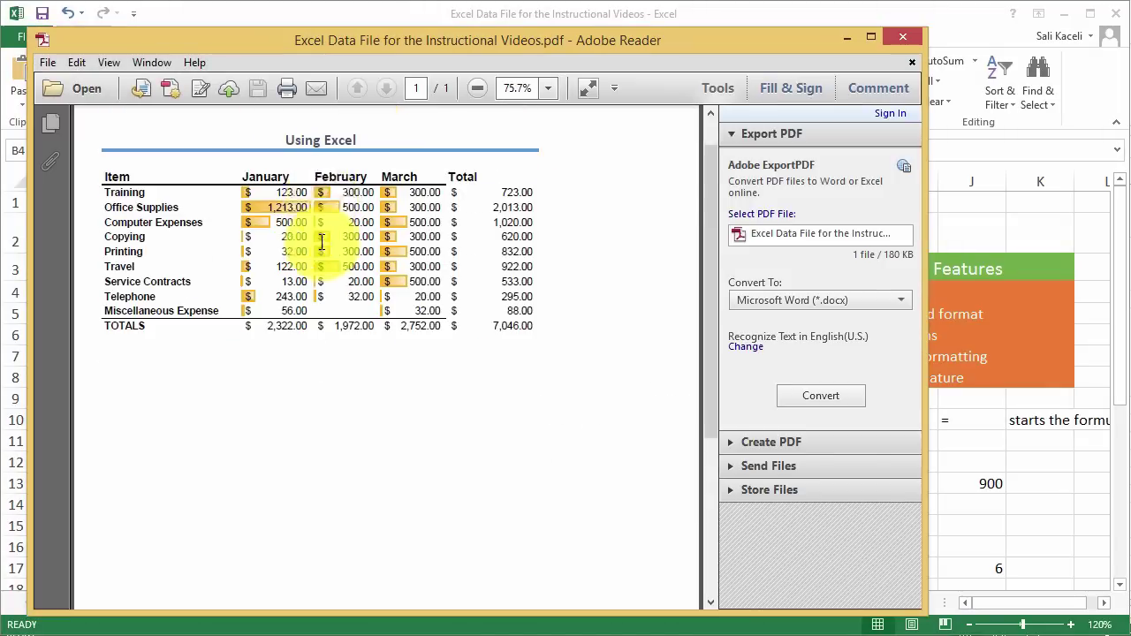
pyautogui.scroll(3, 322, 243)
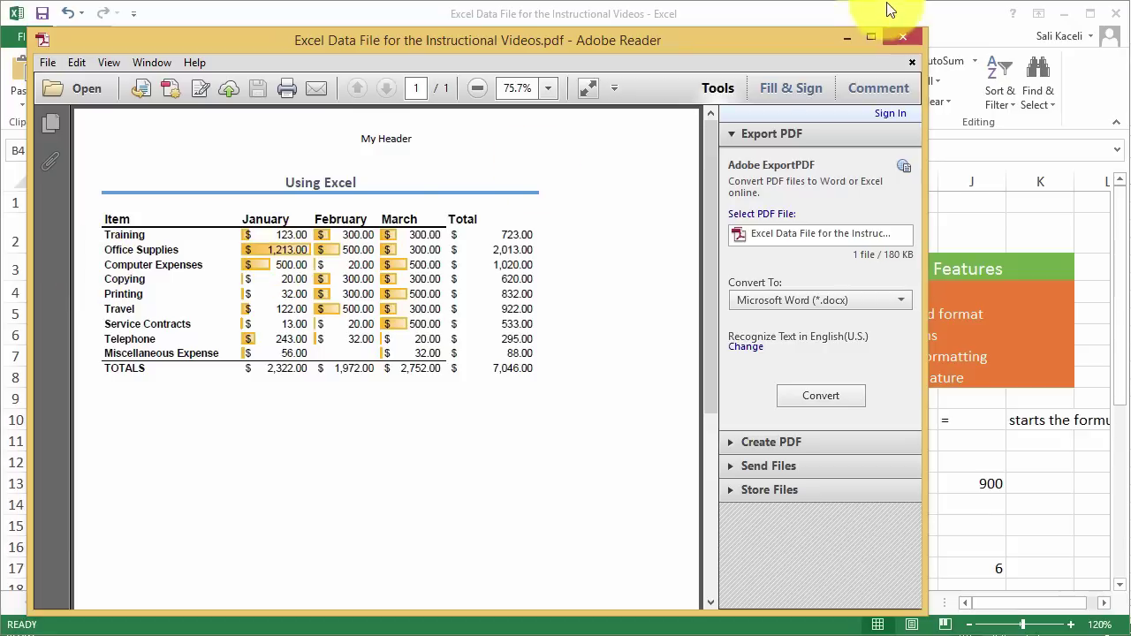
pyautogui.click(903, 37)
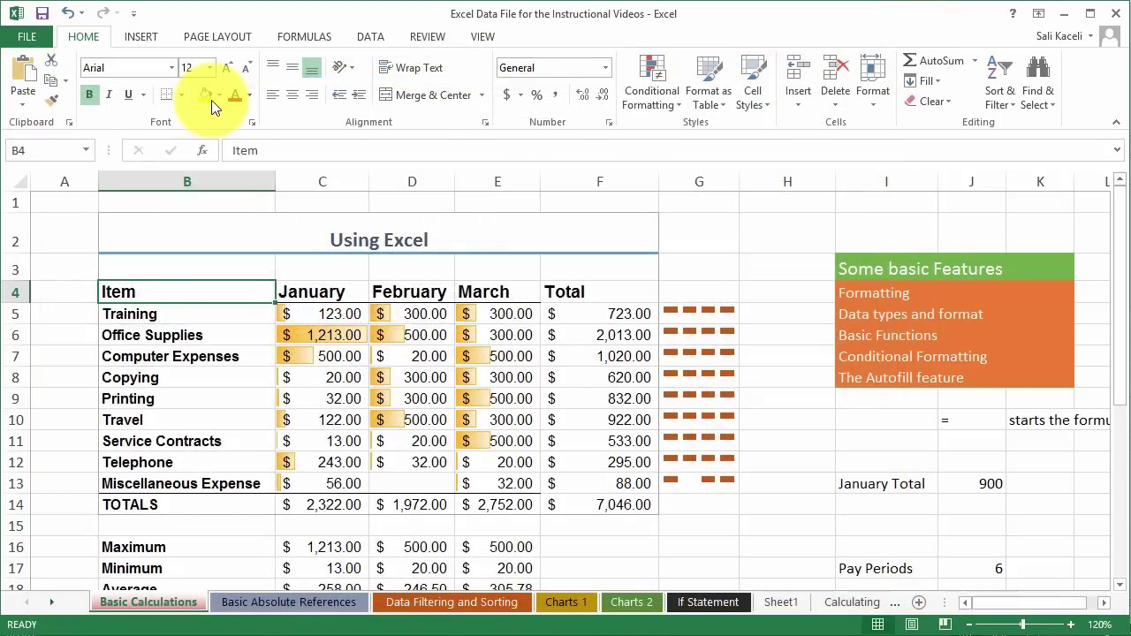